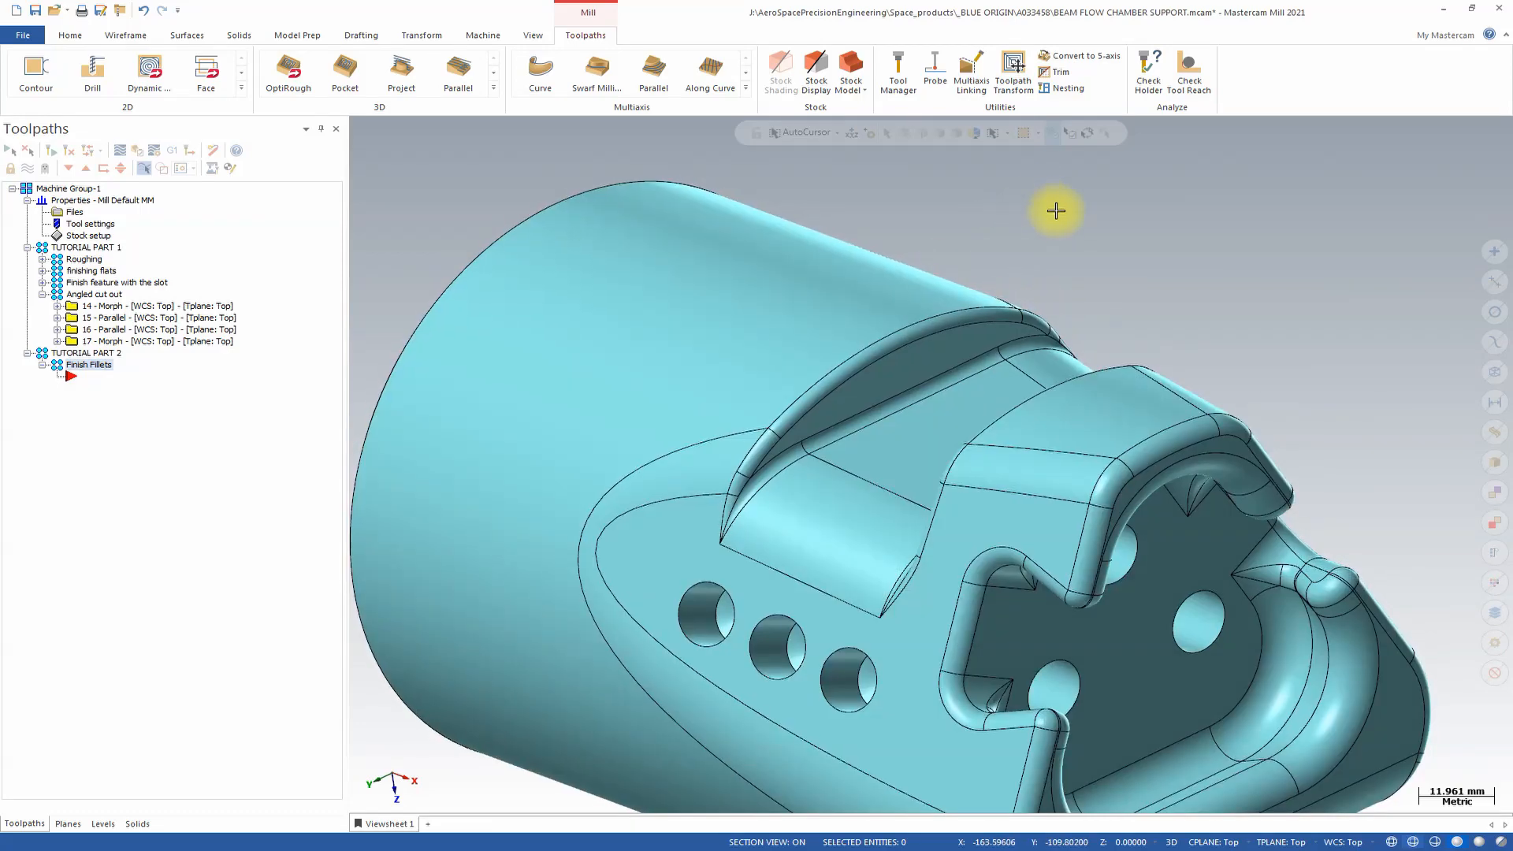
Step: Create a new active level, number 4, and name it "tilt lines"
{"action": "mouse_move", "coordinate": [1056, 210]}
{"action": "middle_mouse_down"}
{"action": "mouse_move", "coordinate": [1074, 213]}
{"action": "mouse_move", "coordinate": [1064, 206]}
{"action": "middle_mouse_up"}
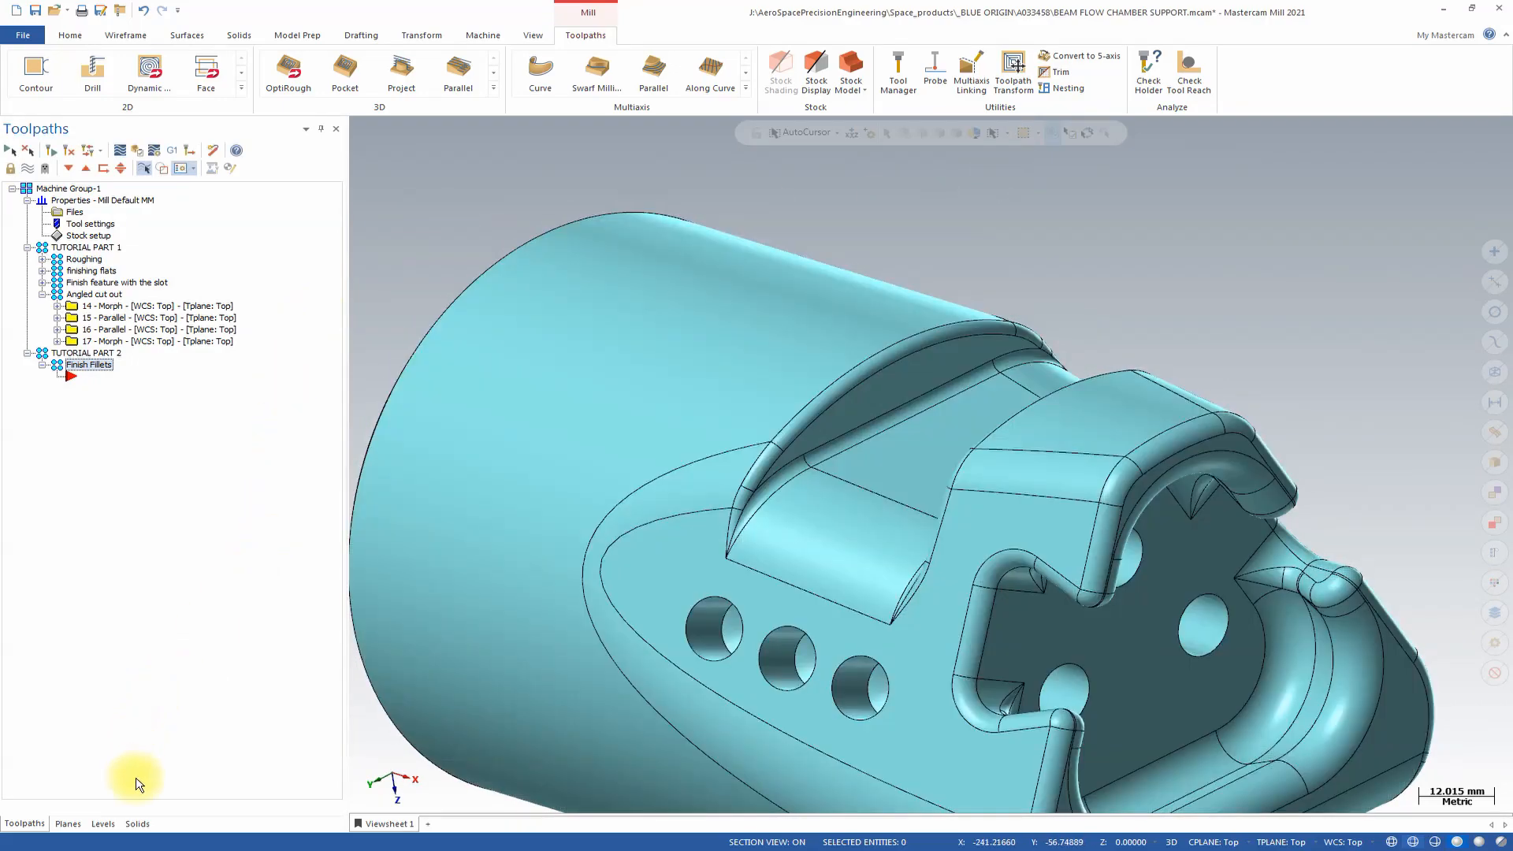
{"action": "left_click", "coordinate": [103, 823]}
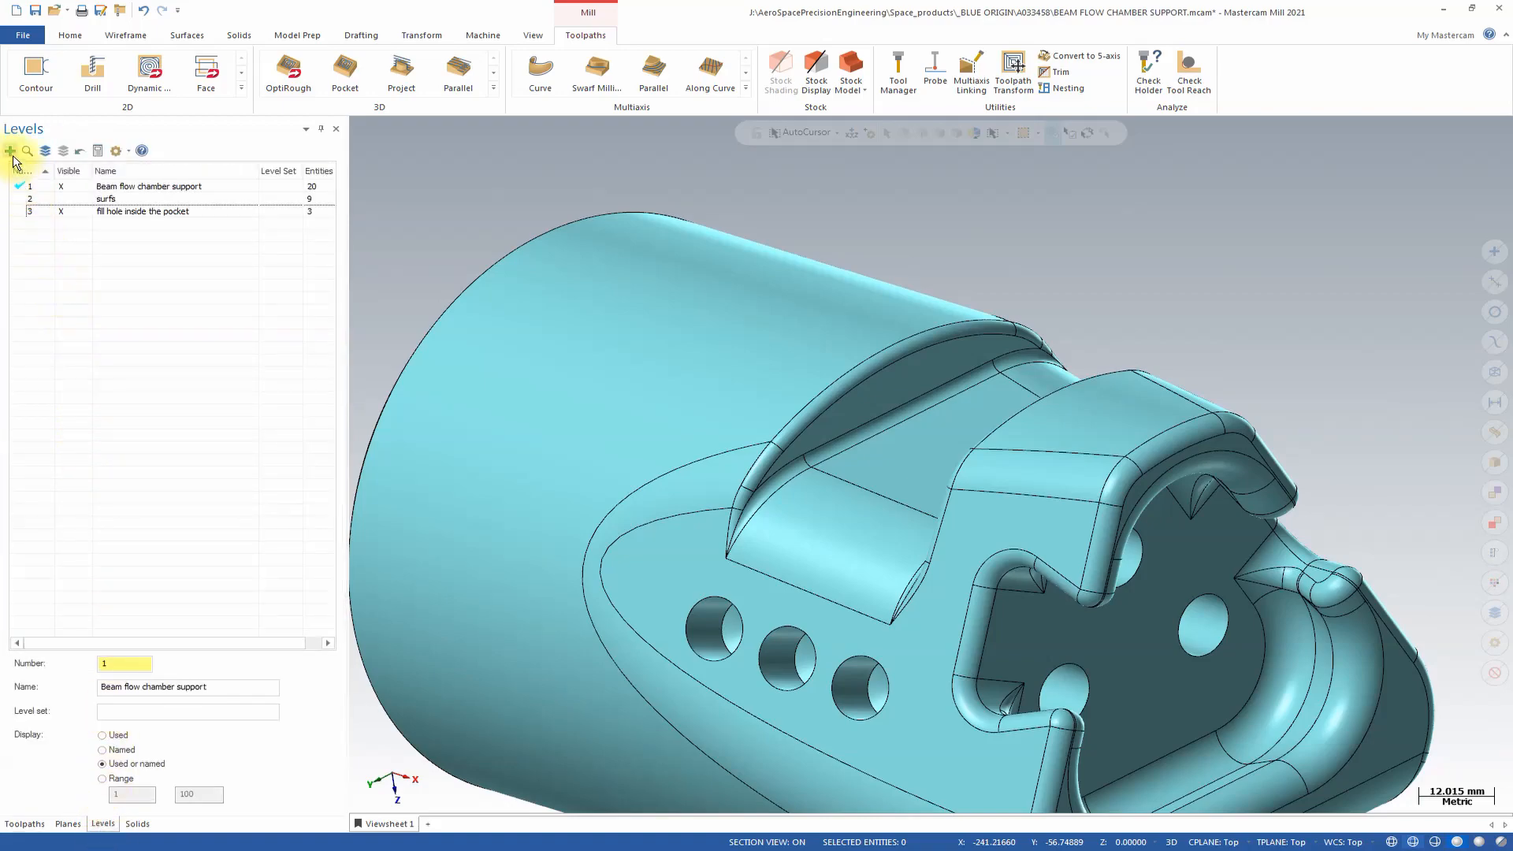
{"action": "double_click", "coordinate": [114, 225]}
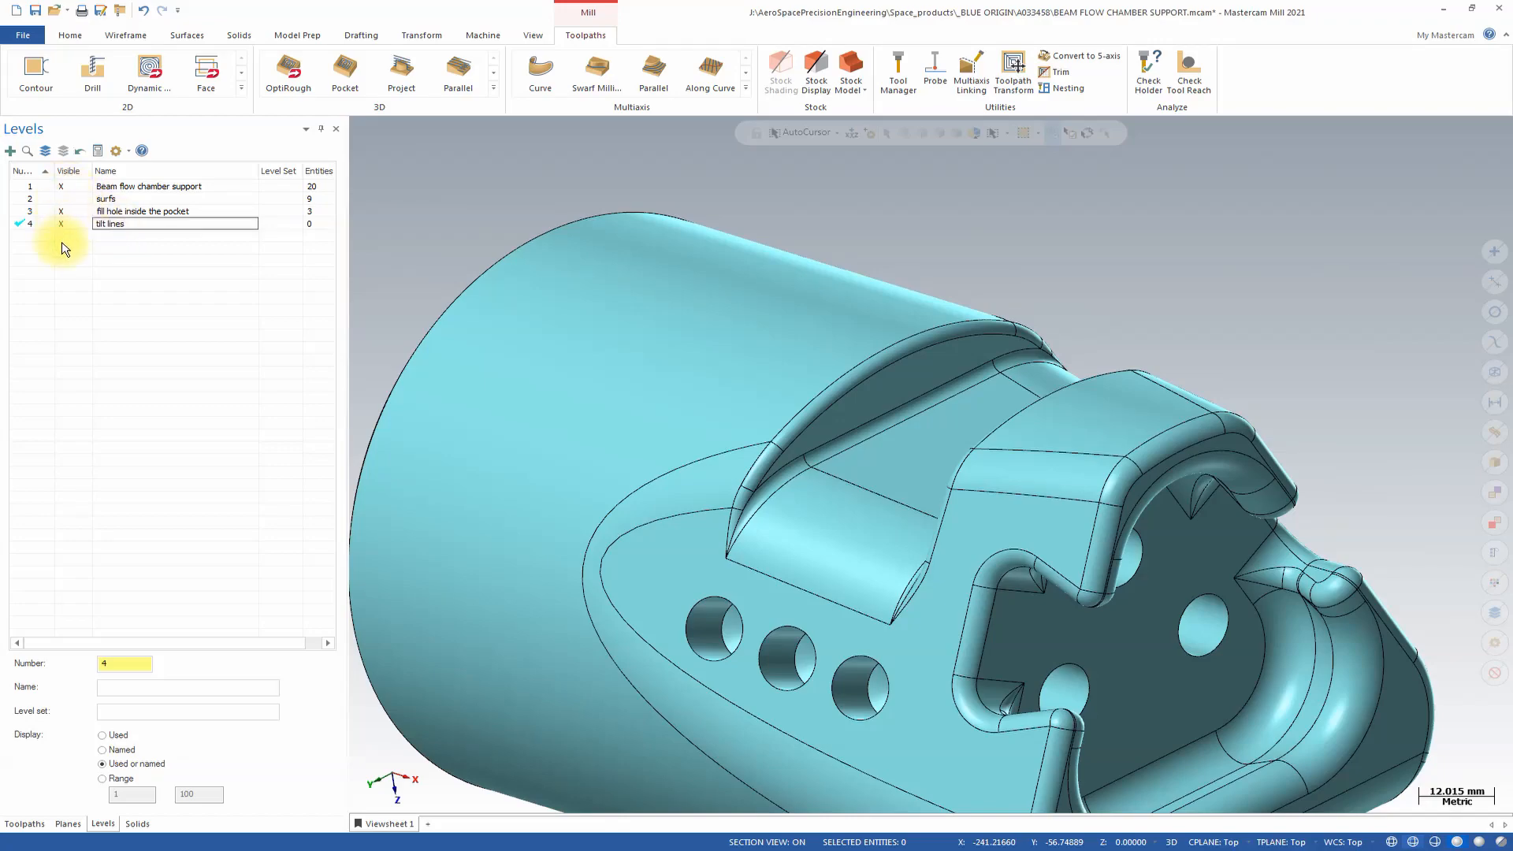
{"action": "left_click", "coordinate": [89, 242]}
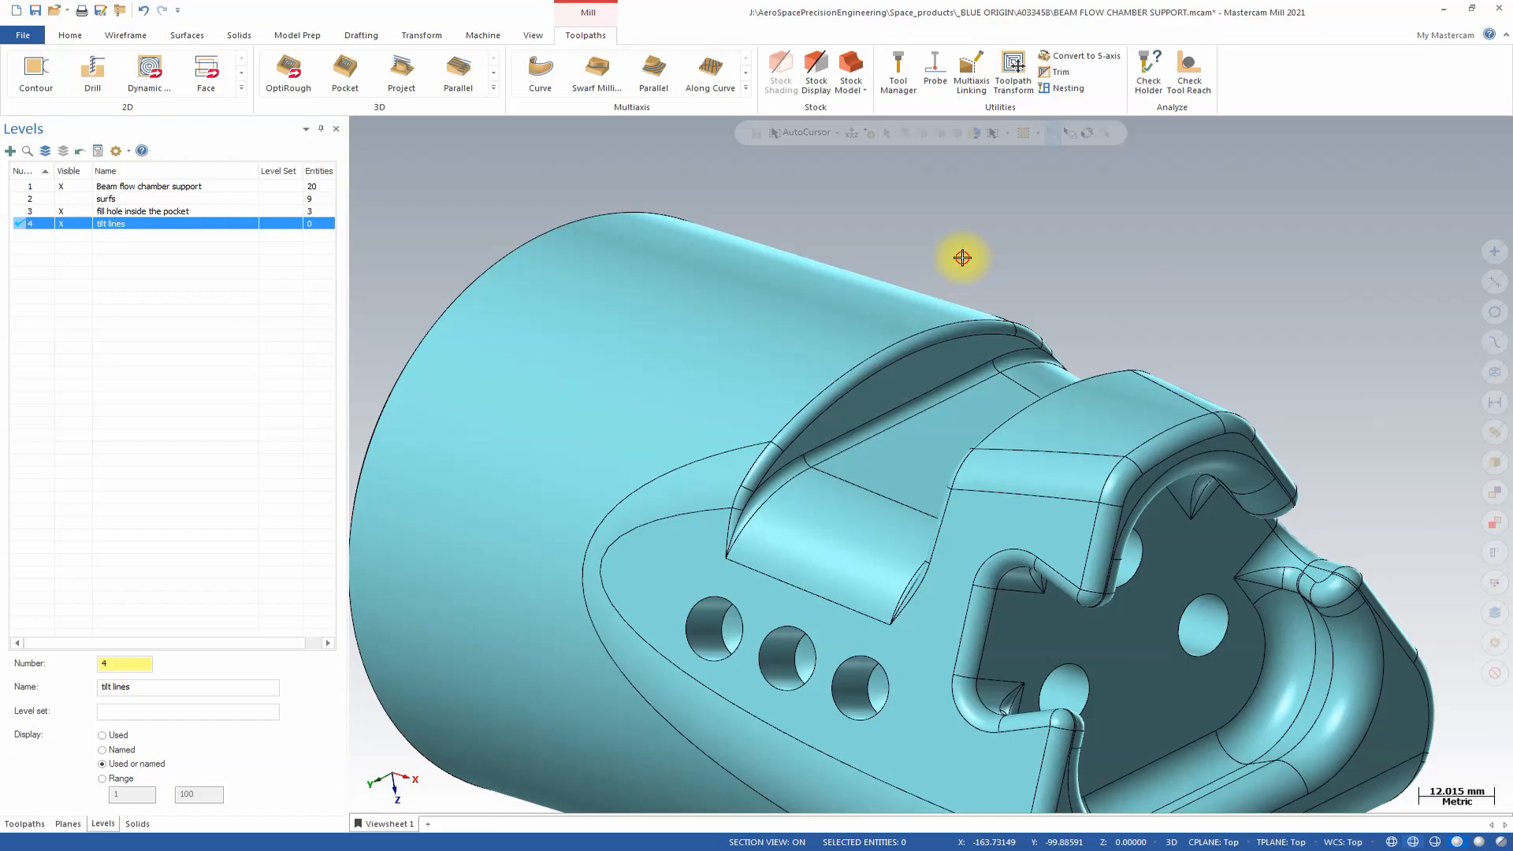
Step: Create a 25 mm Line Normal on the long fillet face of the angled cutout, at the middle of its end edge near the holes
{"action": "middle_click_drag", "start_coordinate": [961, 257], "coordinate": [506, 149]}
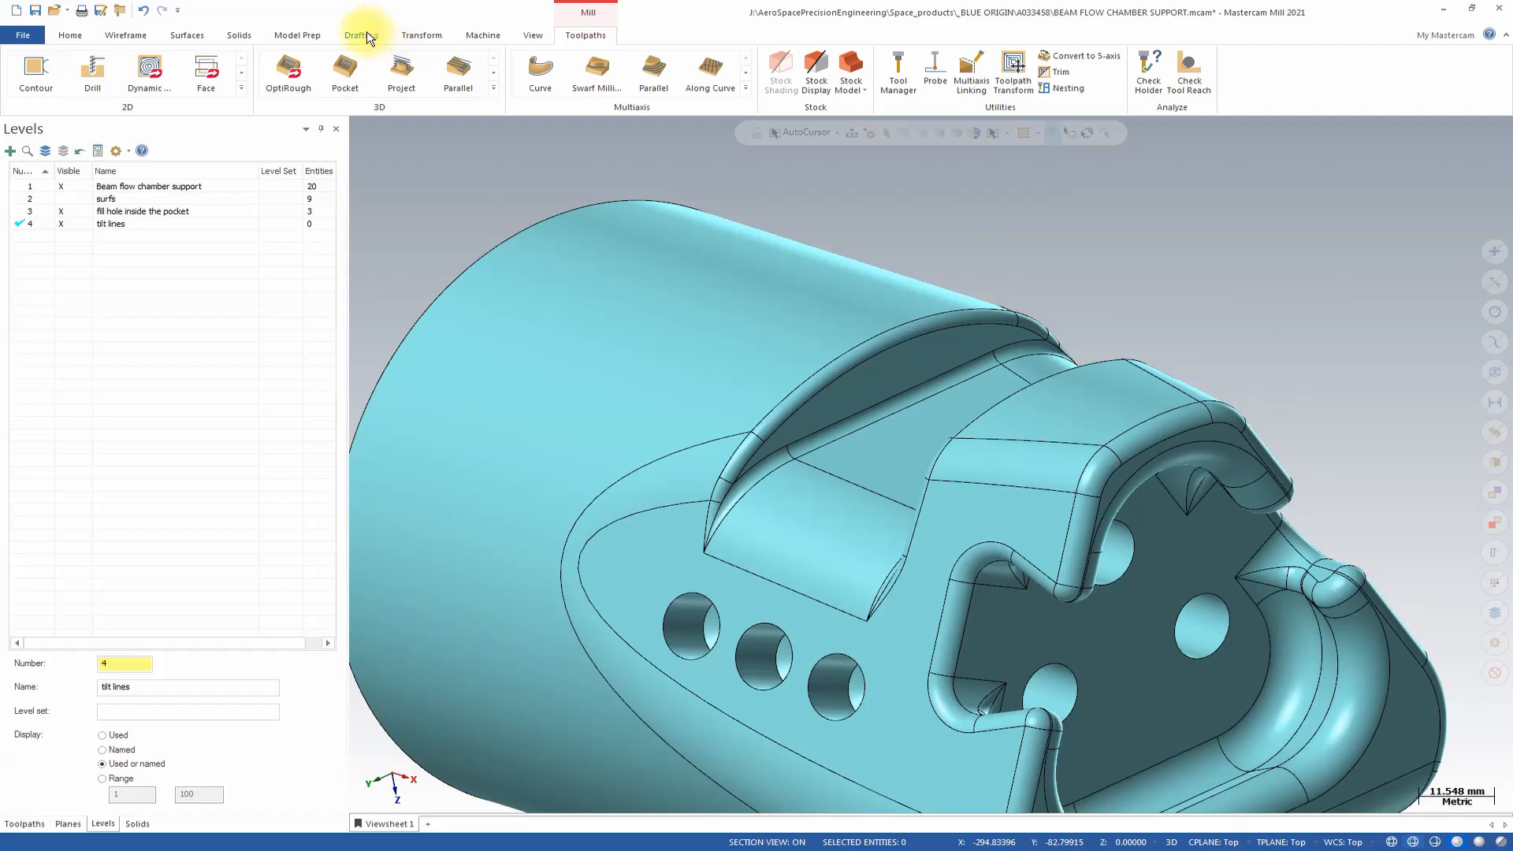
{"action": "left_click", "coordinate": [126, 35]}
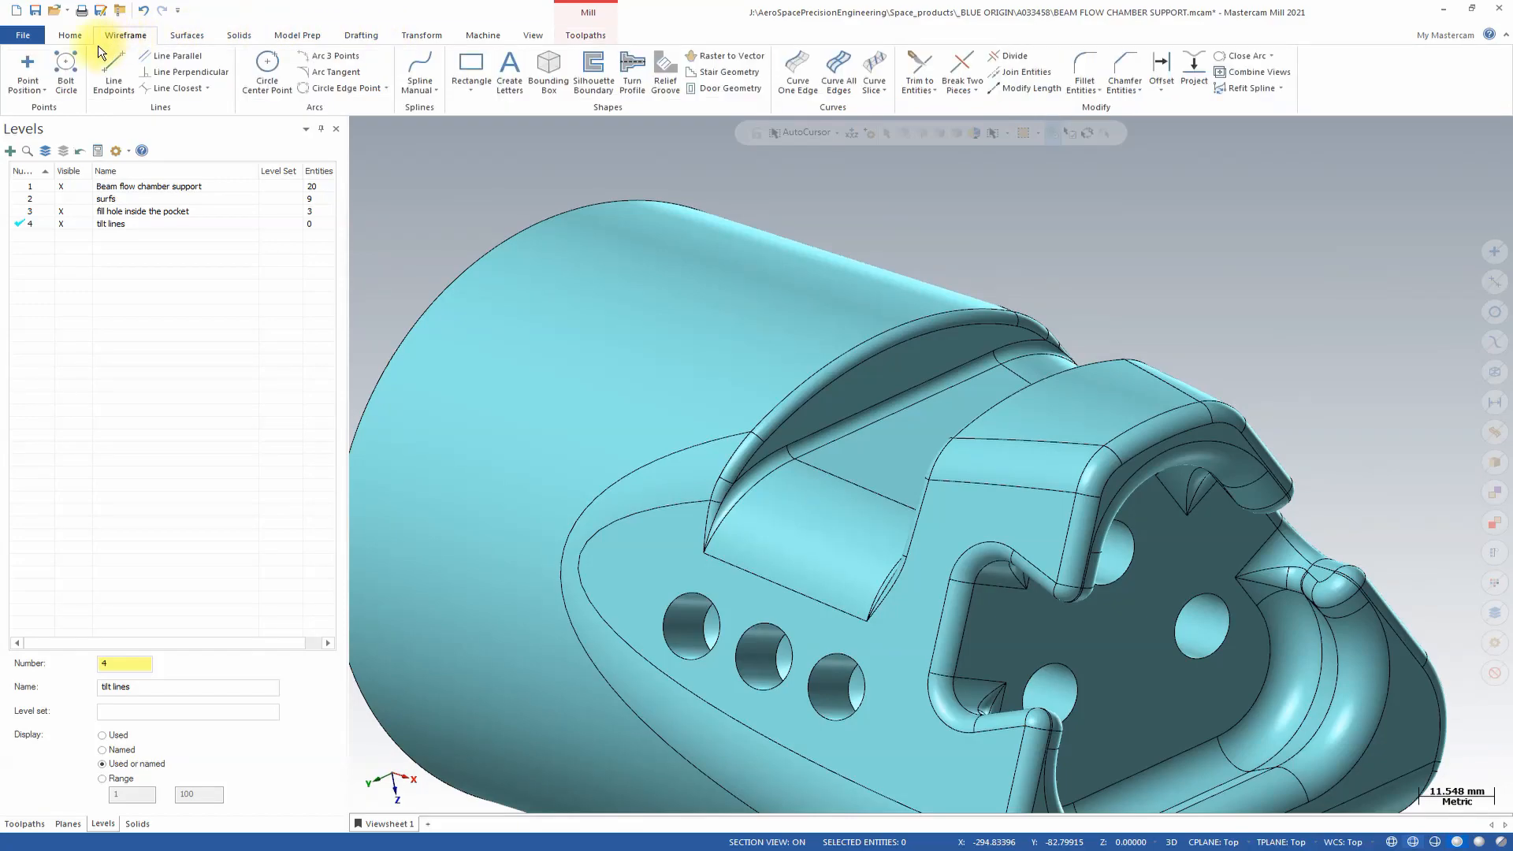
{"action": "left_click", "coordinate": [206, 87]}
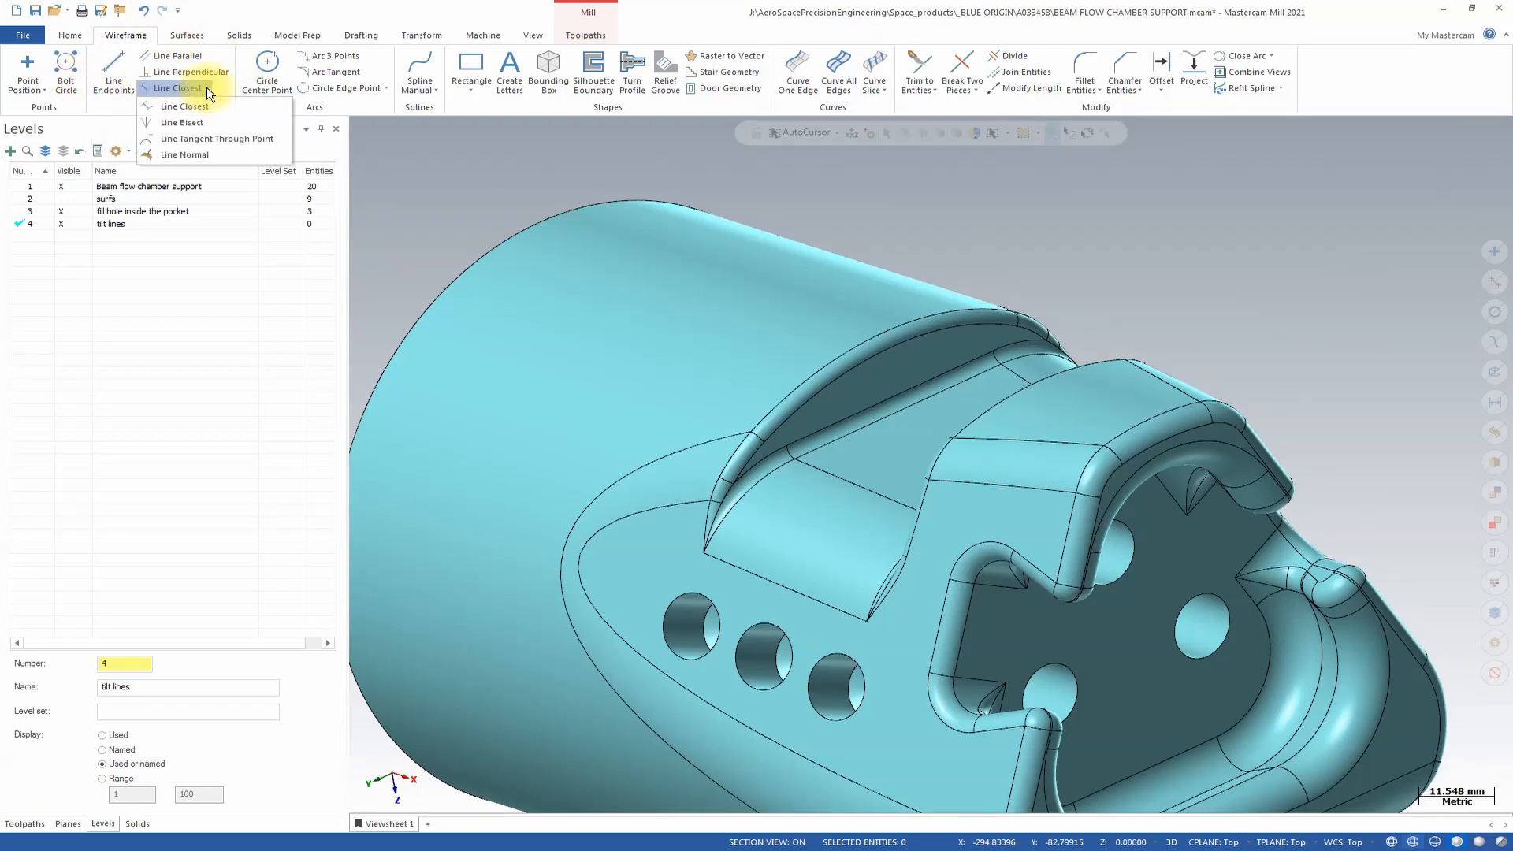
{"action": "left_click", "coordinate": [200, 154]}
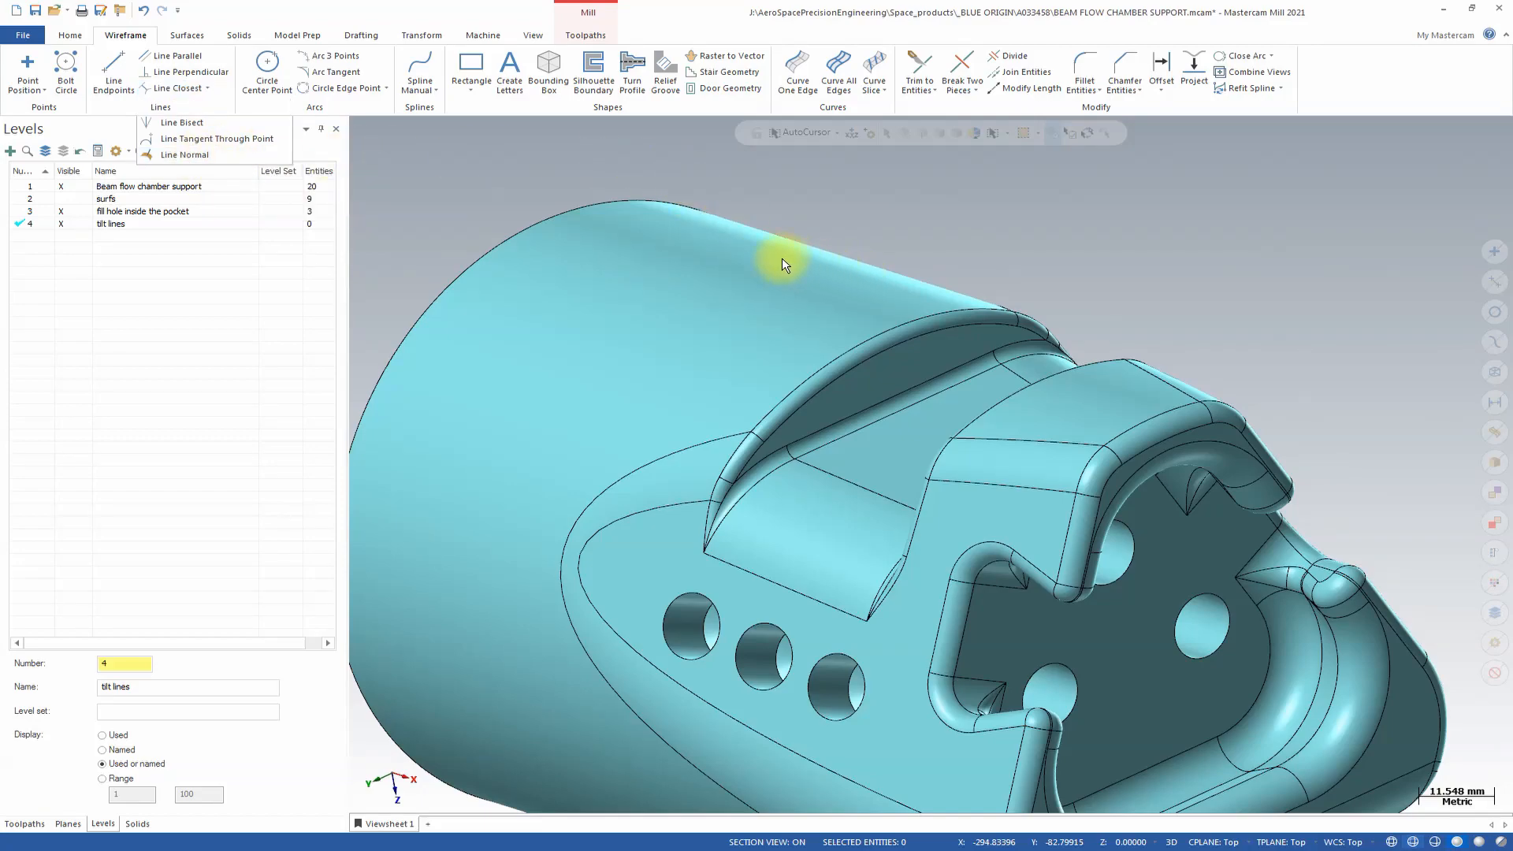
{"action": "scroll", "coordinate": [971, 206], "scroll_direction": "up", "scroll_amount": 5}
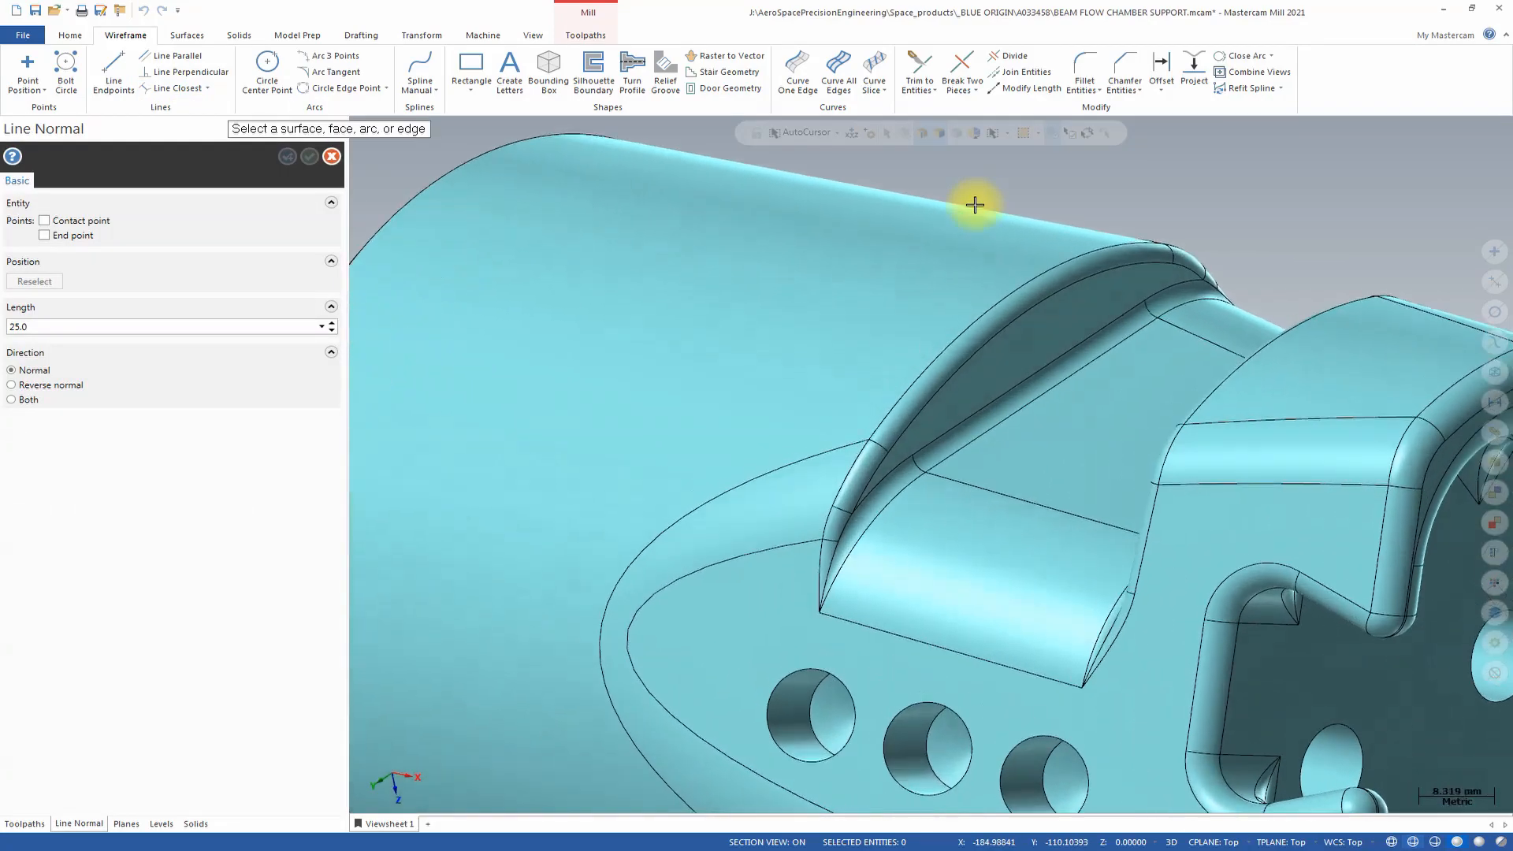
{"action": "scroll", "coordinate": [1056, 193], "scroll_direction": "up", "scroll_amount": 5}
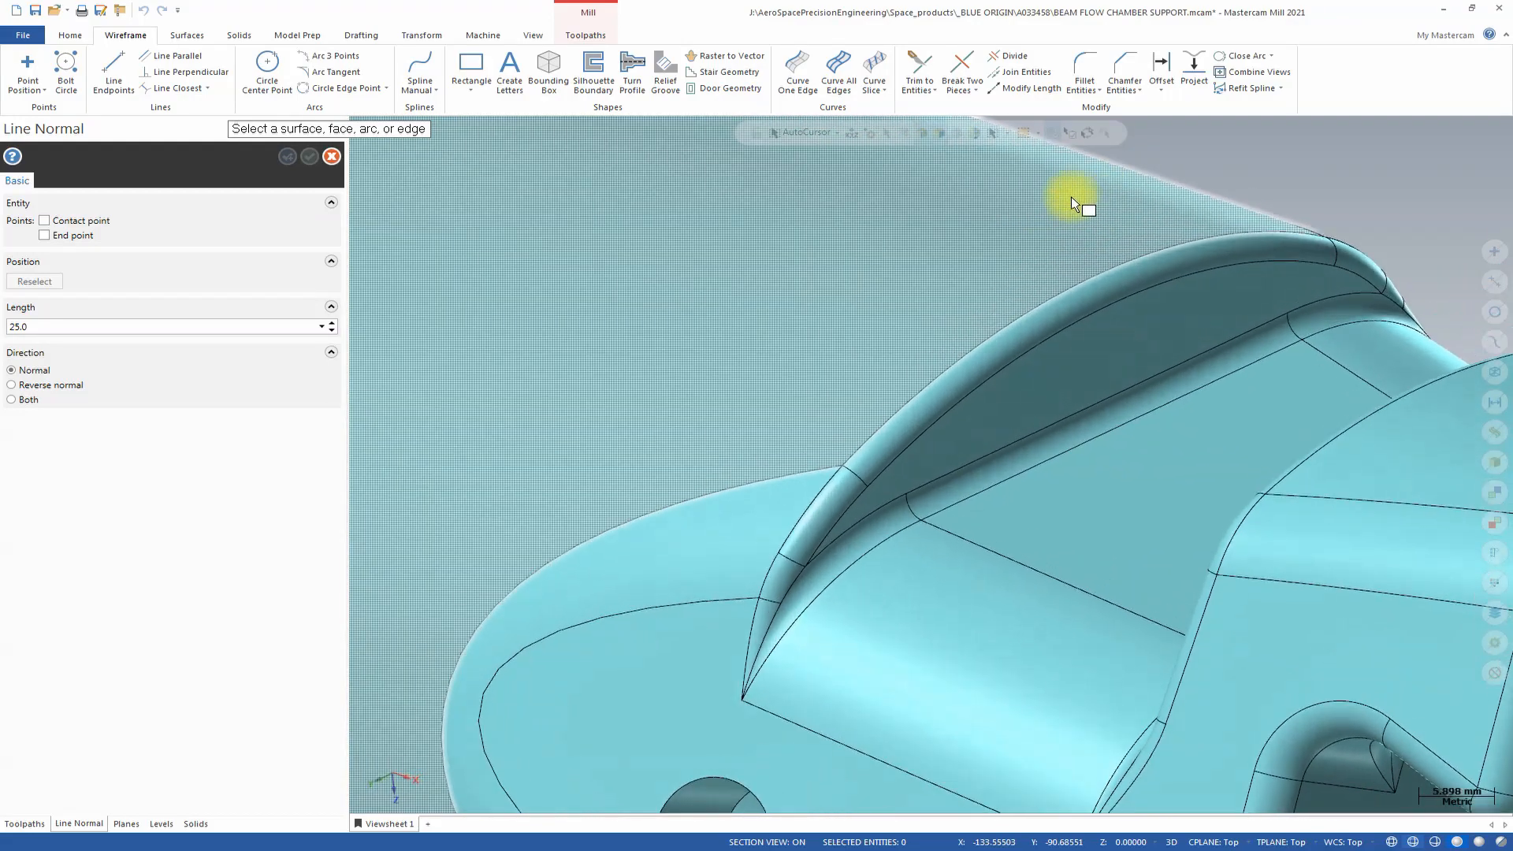
{"action": "mouse_move", "coordinate": [1091, 284]}
{"action": "middle_mouse_down"}
{"action": "mouse_move", "coordinate": [1053, 285]}
{"action": "mouse_move", "coordinate": [1075, 295]}
{"action": "middle_mouse_up"}
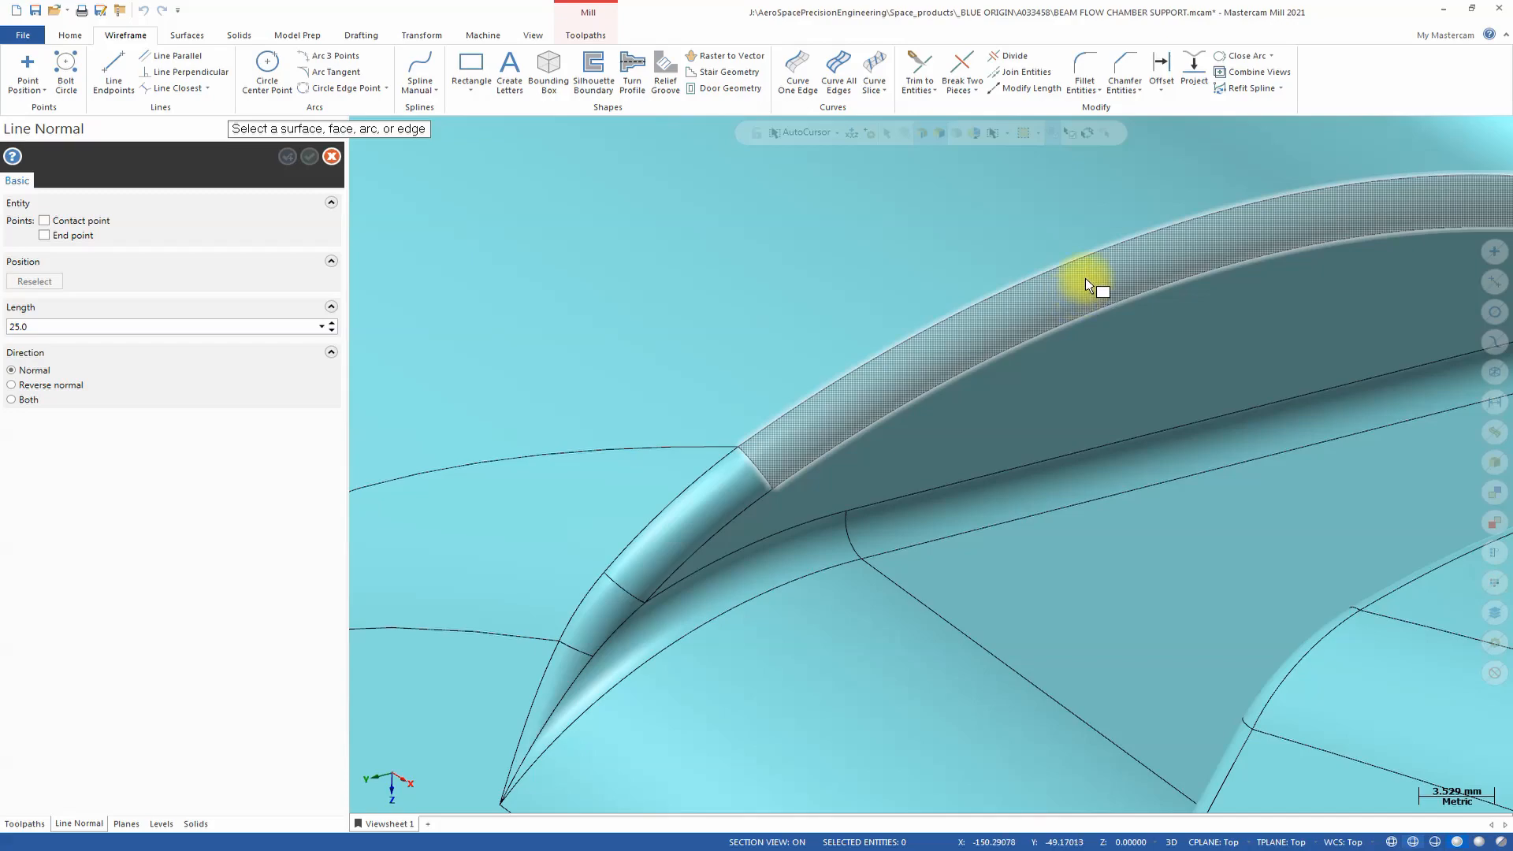
{"action": "left_click", "coordinate": [1085, 278]}
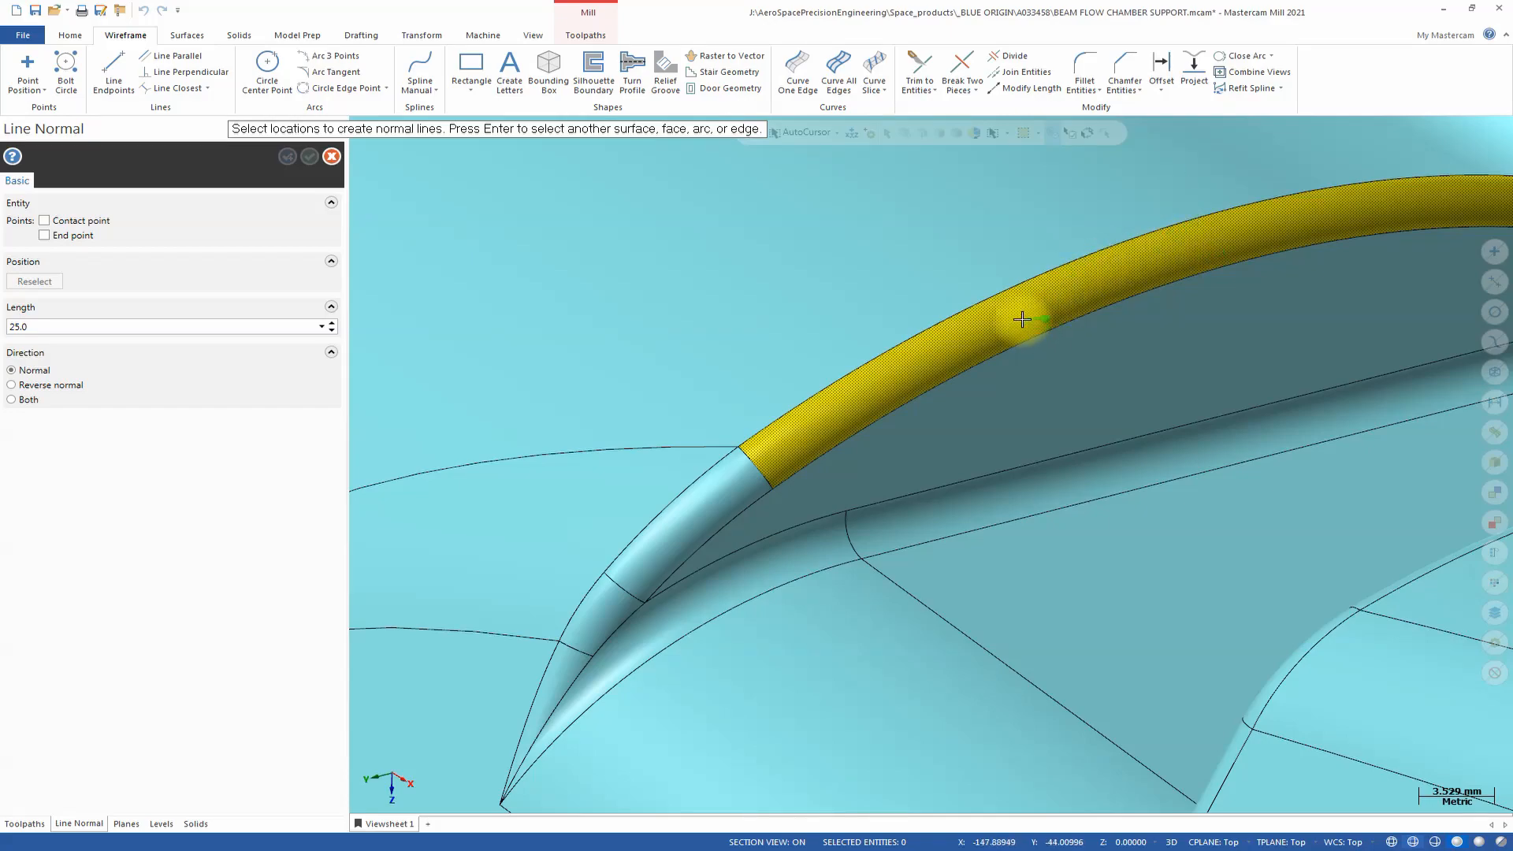
{"action": "middle_click_drag", "start_coordinate": [1020, 311], "coordinate": [983, 317]}
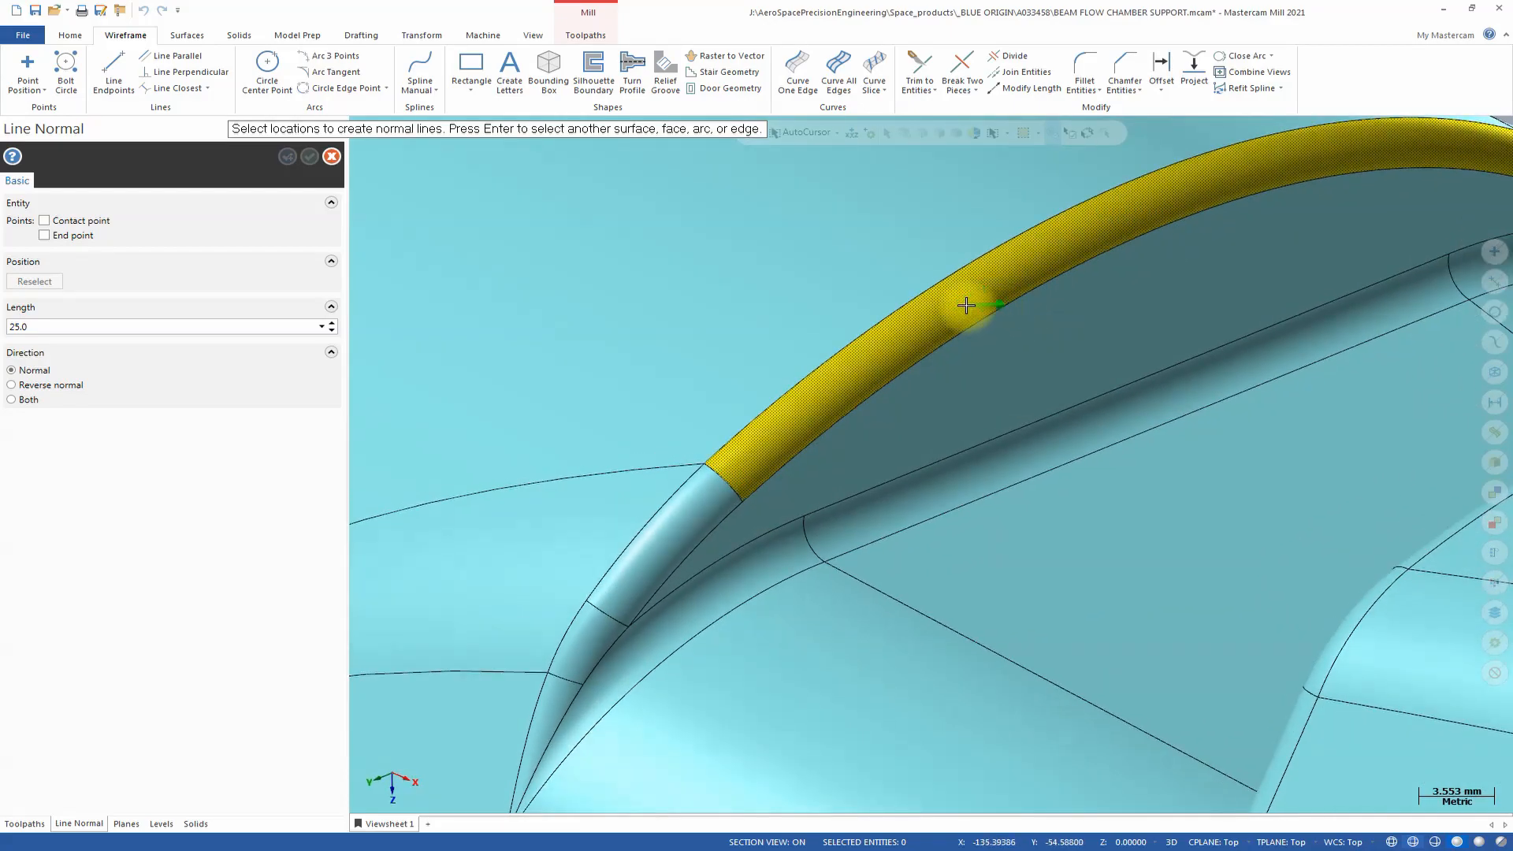
{"action": "middle_click_drag", "start_coordinate": [822, 391], "coordinate": [844, 375]}
{"action": "scroll", "coordinate": [844, 375], "scroll_direction": "up", "scroll_amount": 2}
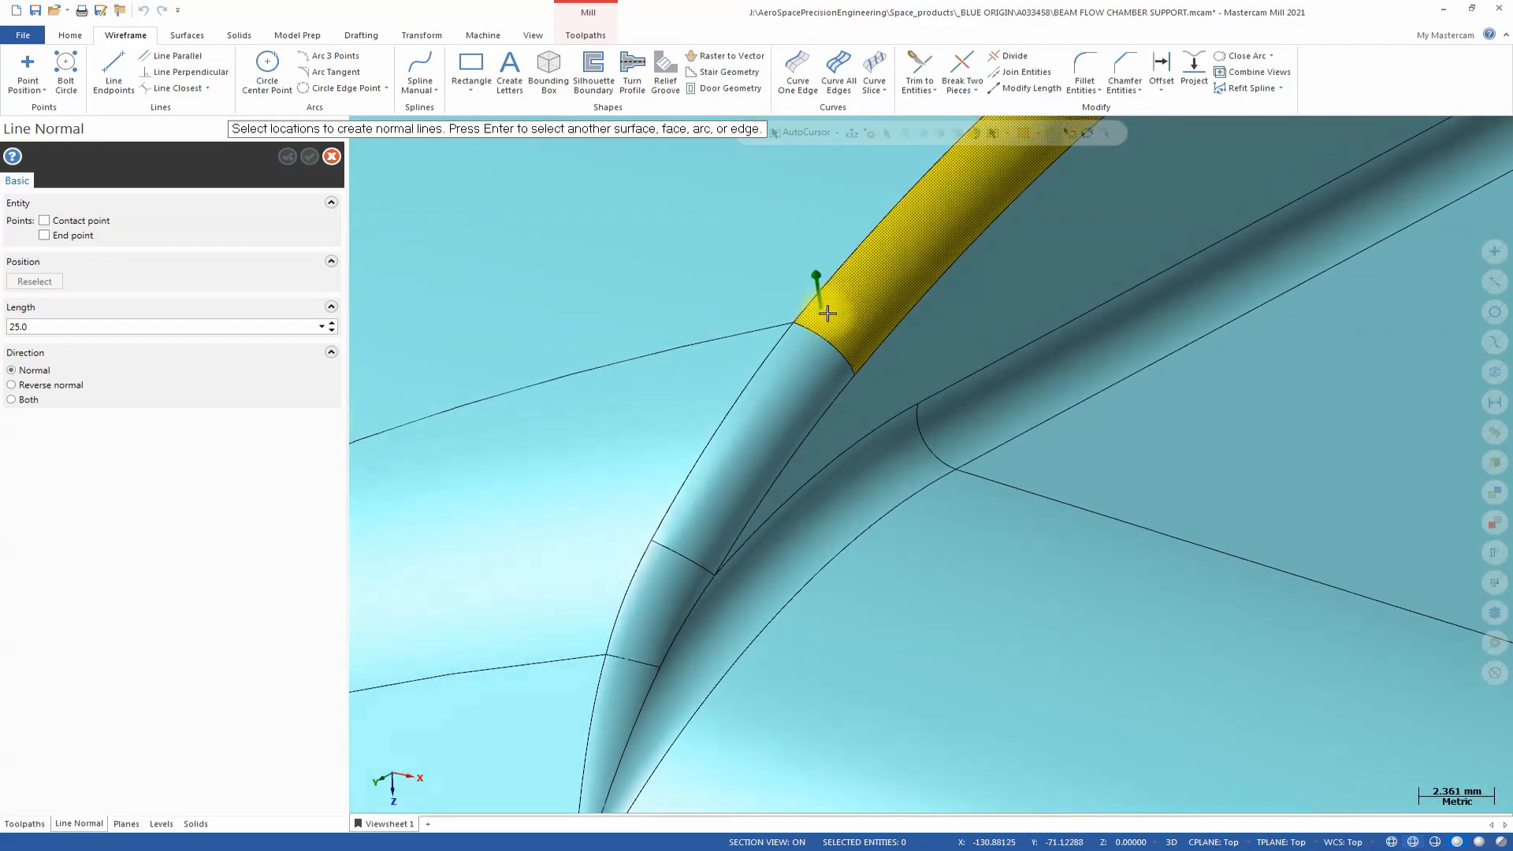
{"action": "middle_click_drag", "start_coordinate": [829, 315], "coordinate": [845, 349]}
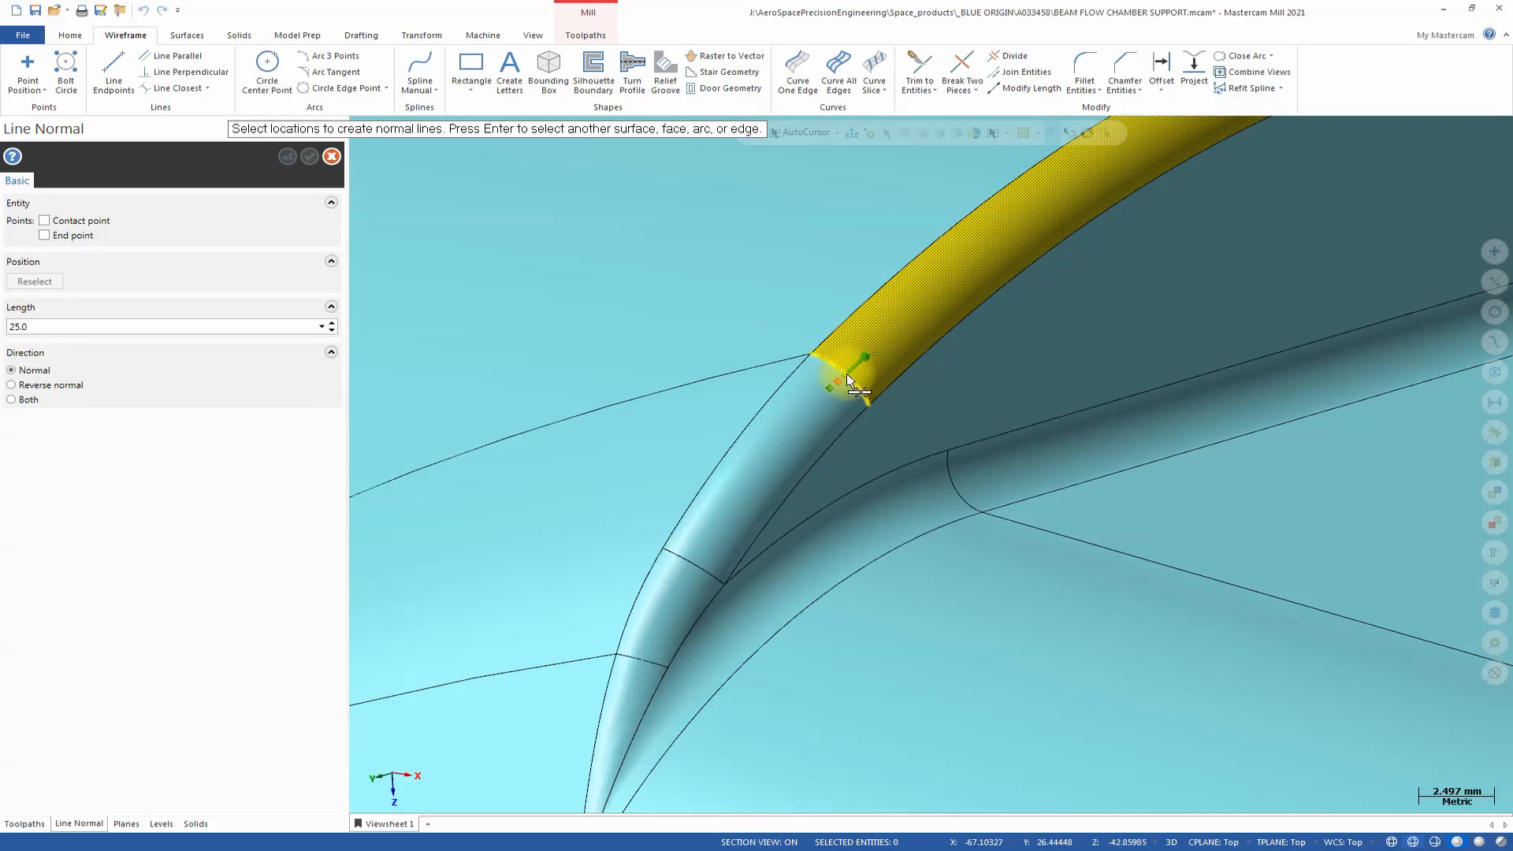
{"action": "left_click", "coordinate": [846, 374]}
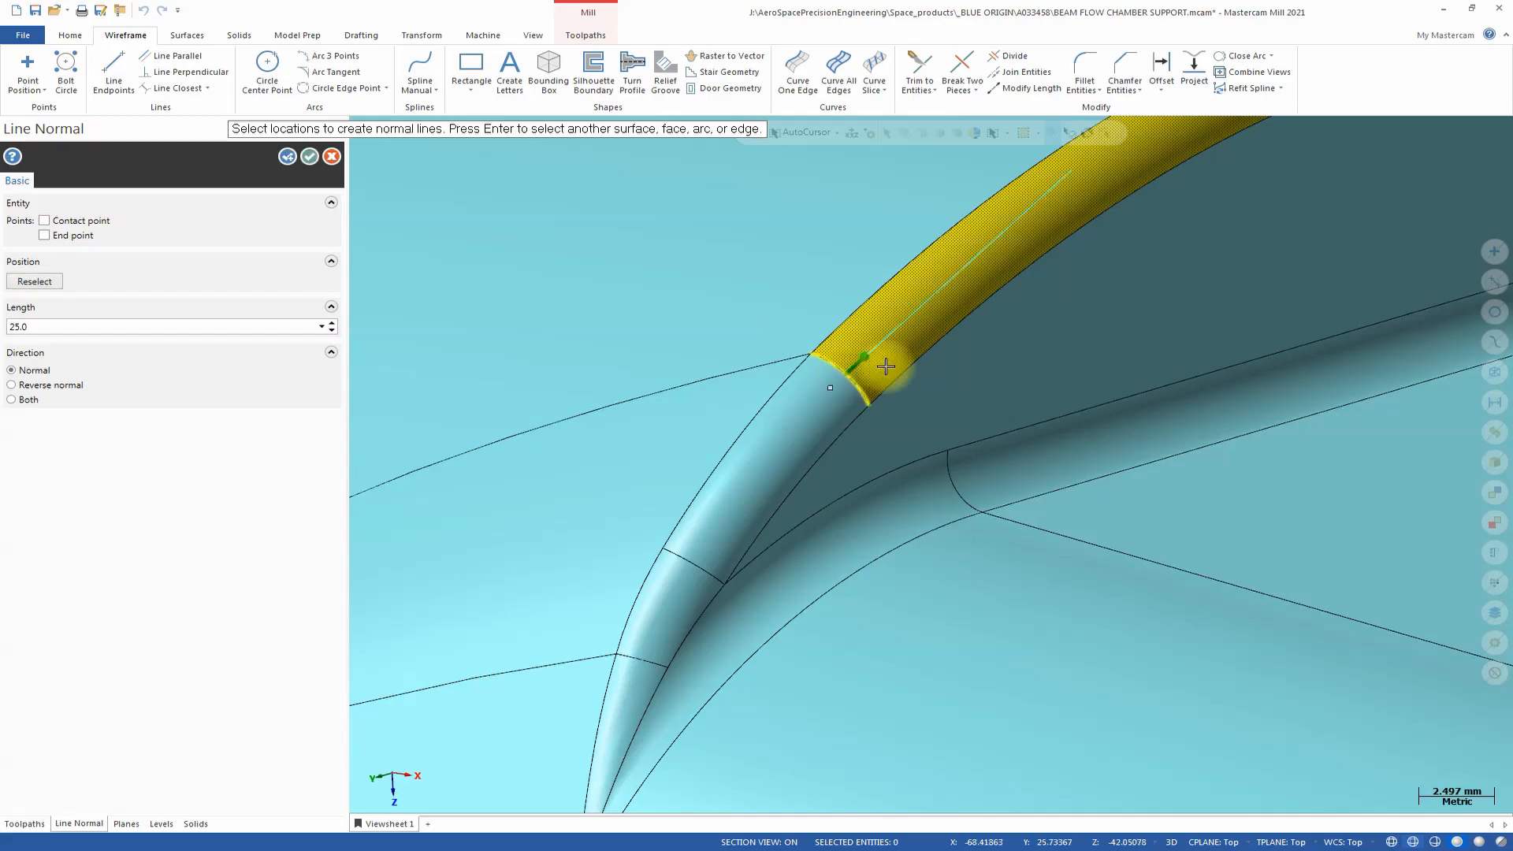
Step: Add two more 25 mm normal lines to the same fillet face, one at its opposite end edge and one midway along it
{"action": "middle_click_drag", "start_coordinate": [999, 324], "coordinate": [1148, 324]}
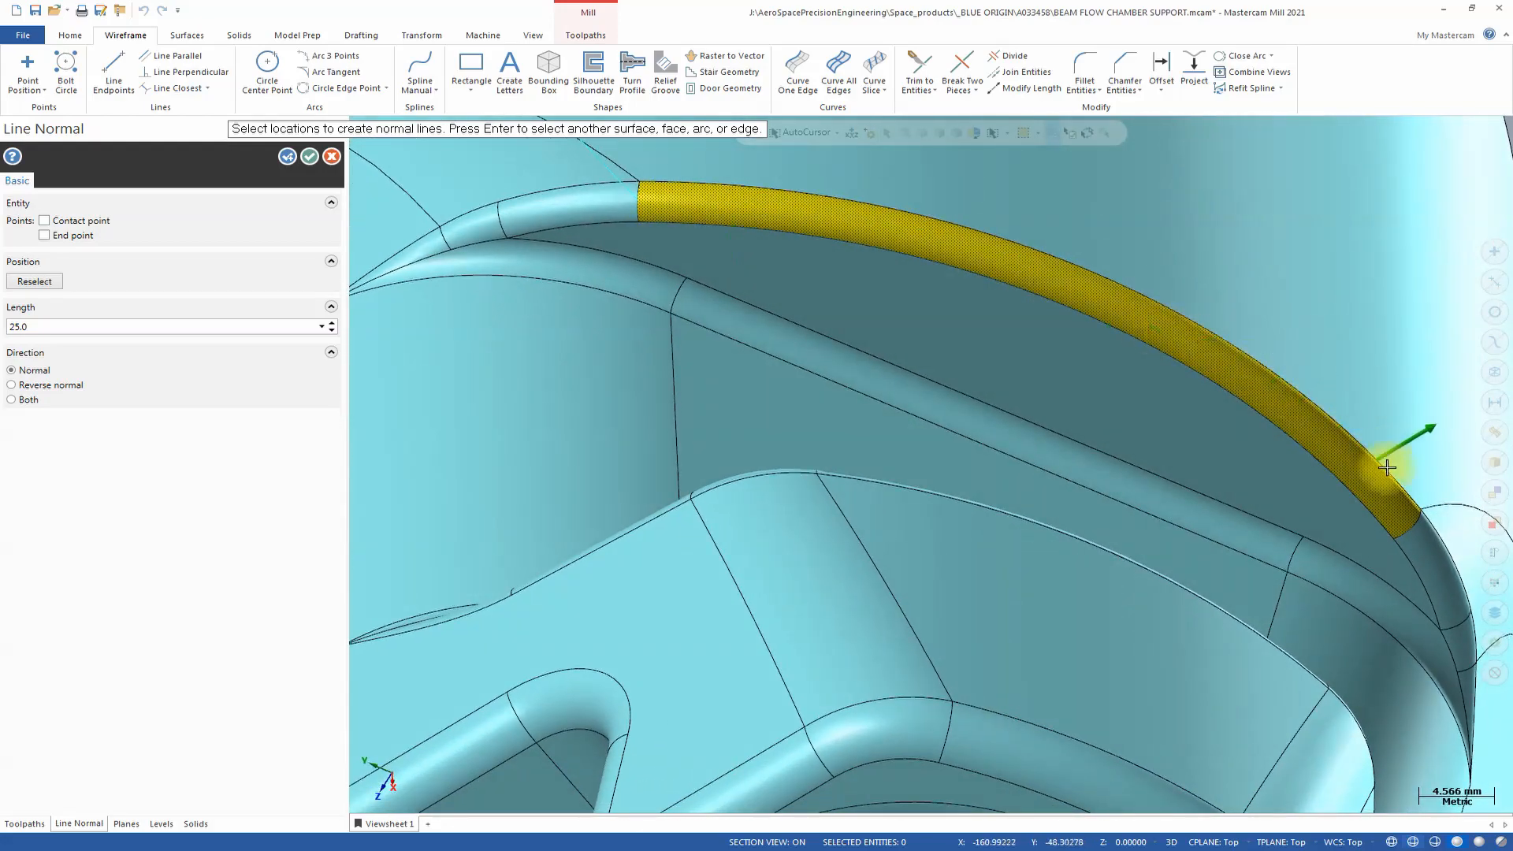
{"action": "left_click", "coordinate": [1414, 523]}
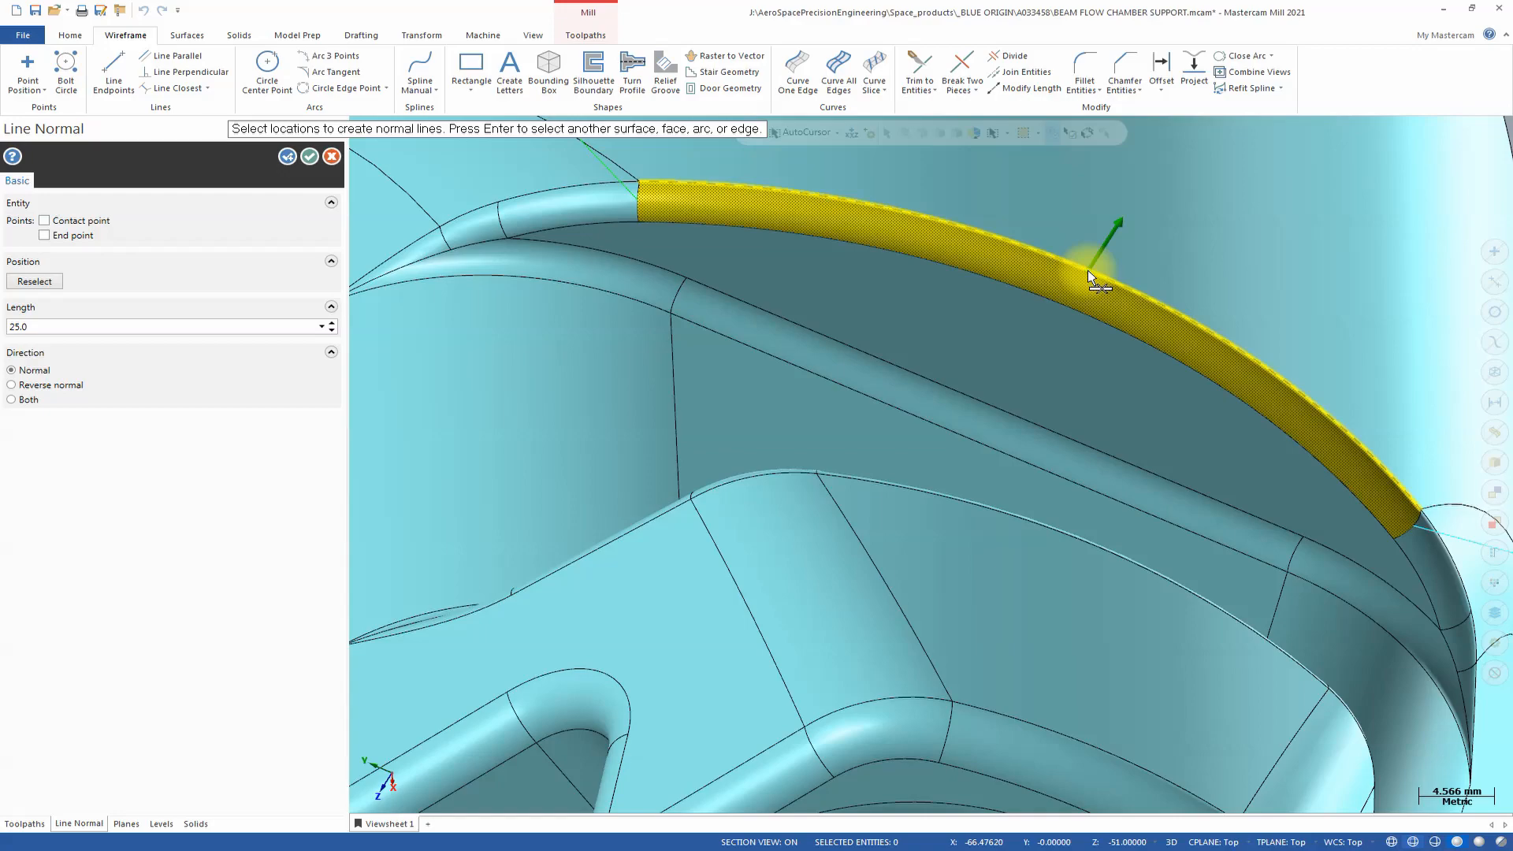
{"action": "middle_click_drag", "start_coordinate": [1085, 287], "coordinate": [1067, 280]}
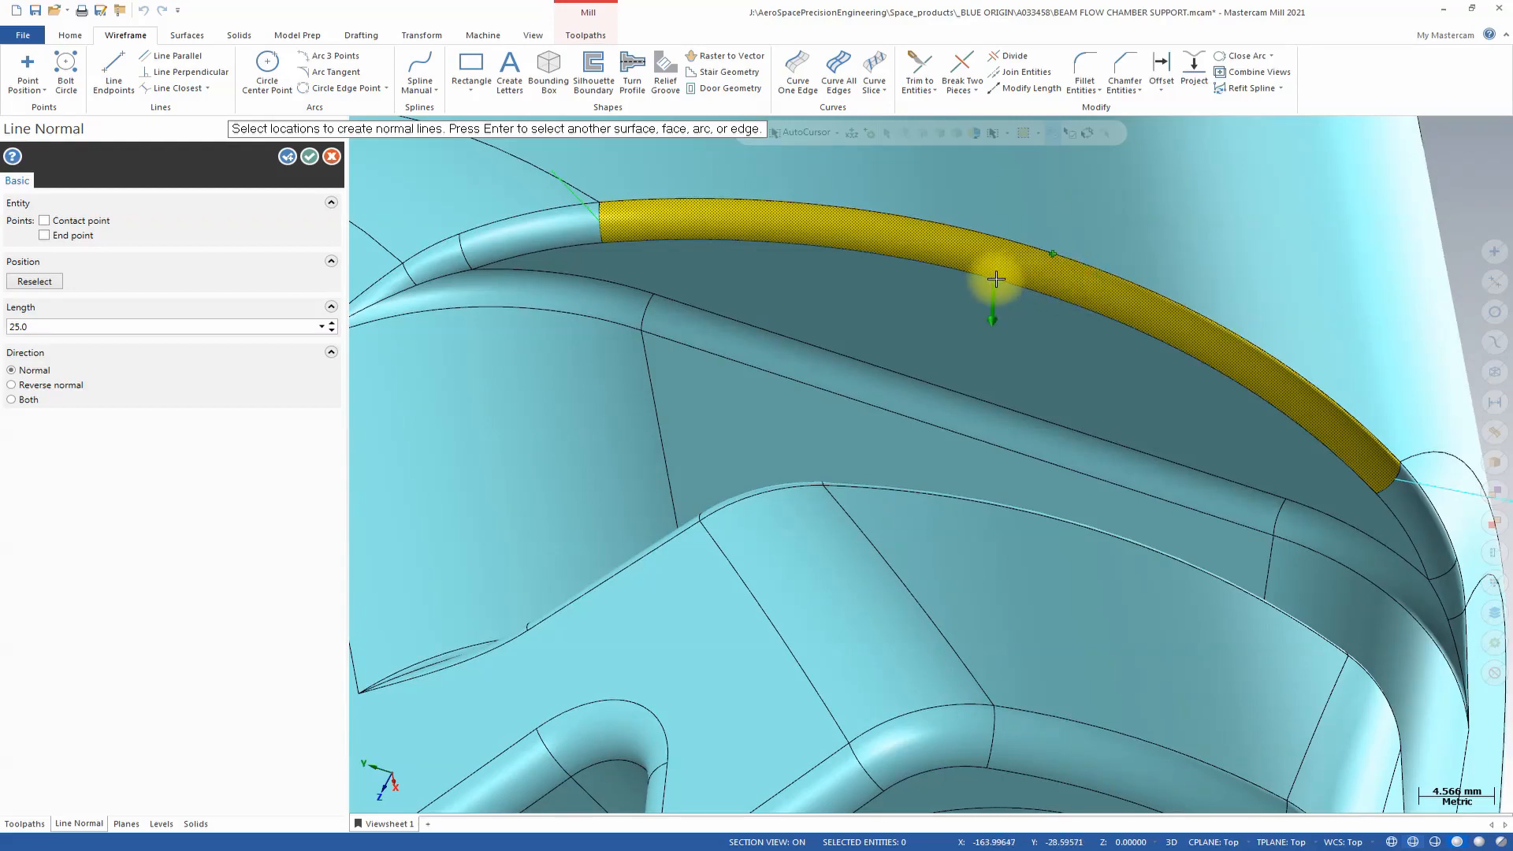
{"action": "left_click", "coordinate": [1043, 291]}
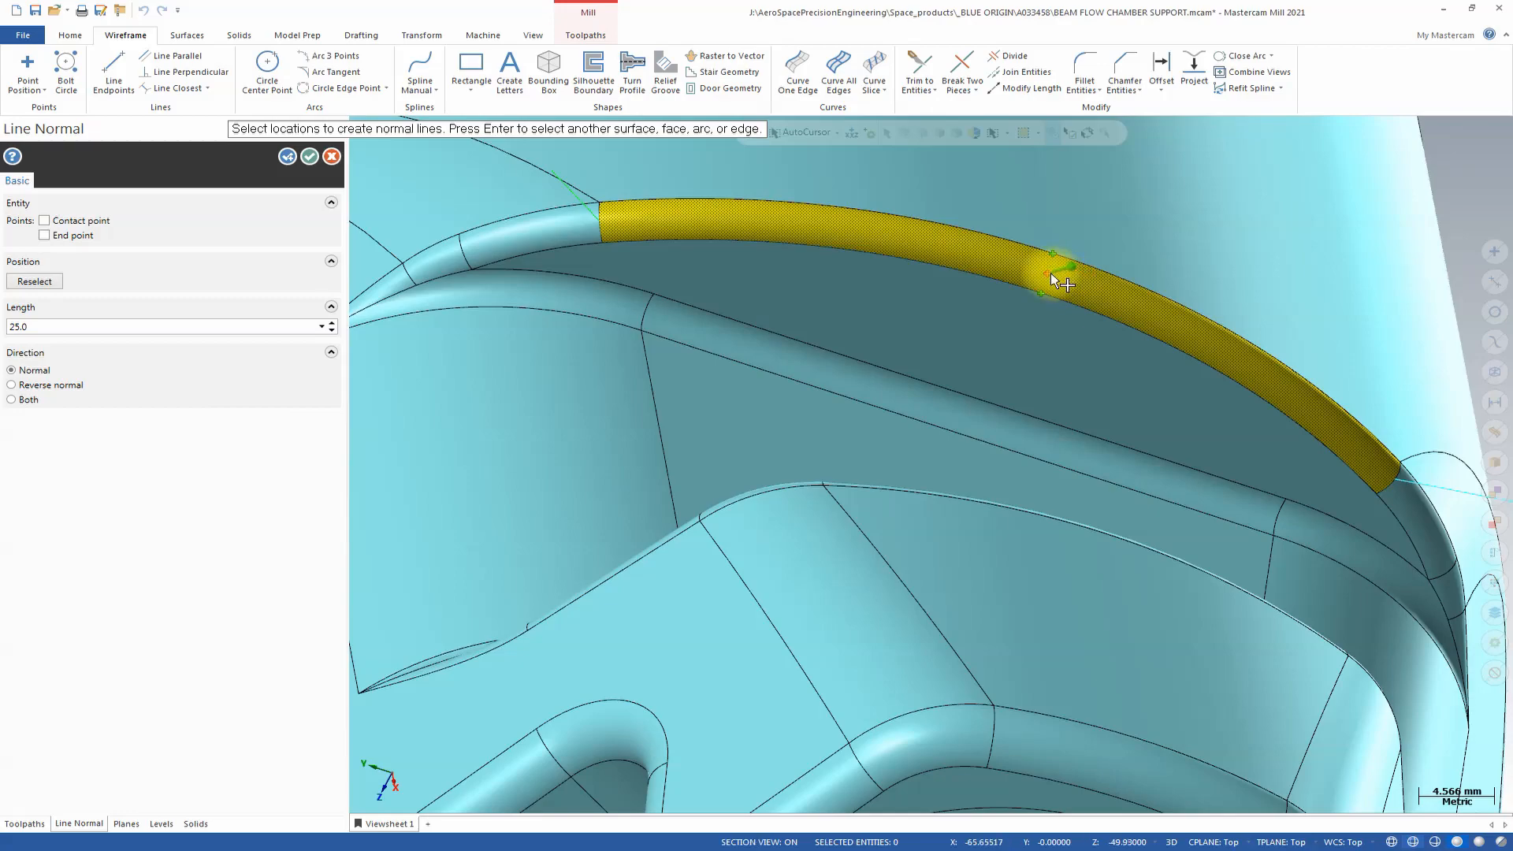
{"action": "left_click", "coordinate": [1051, 272]}
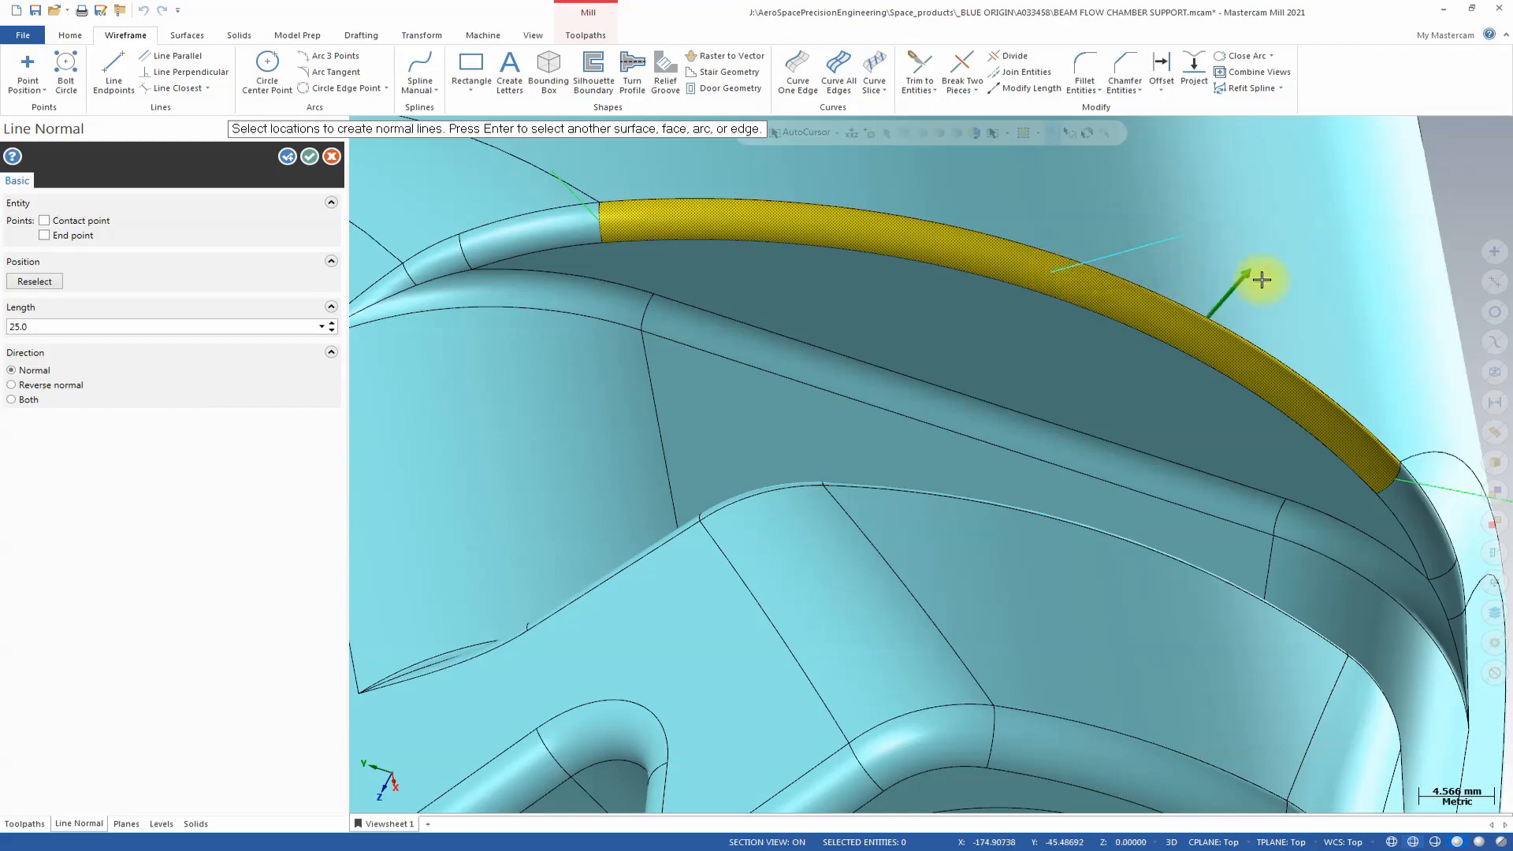
{"action": "left_click", "coordinate": [308, 157]}
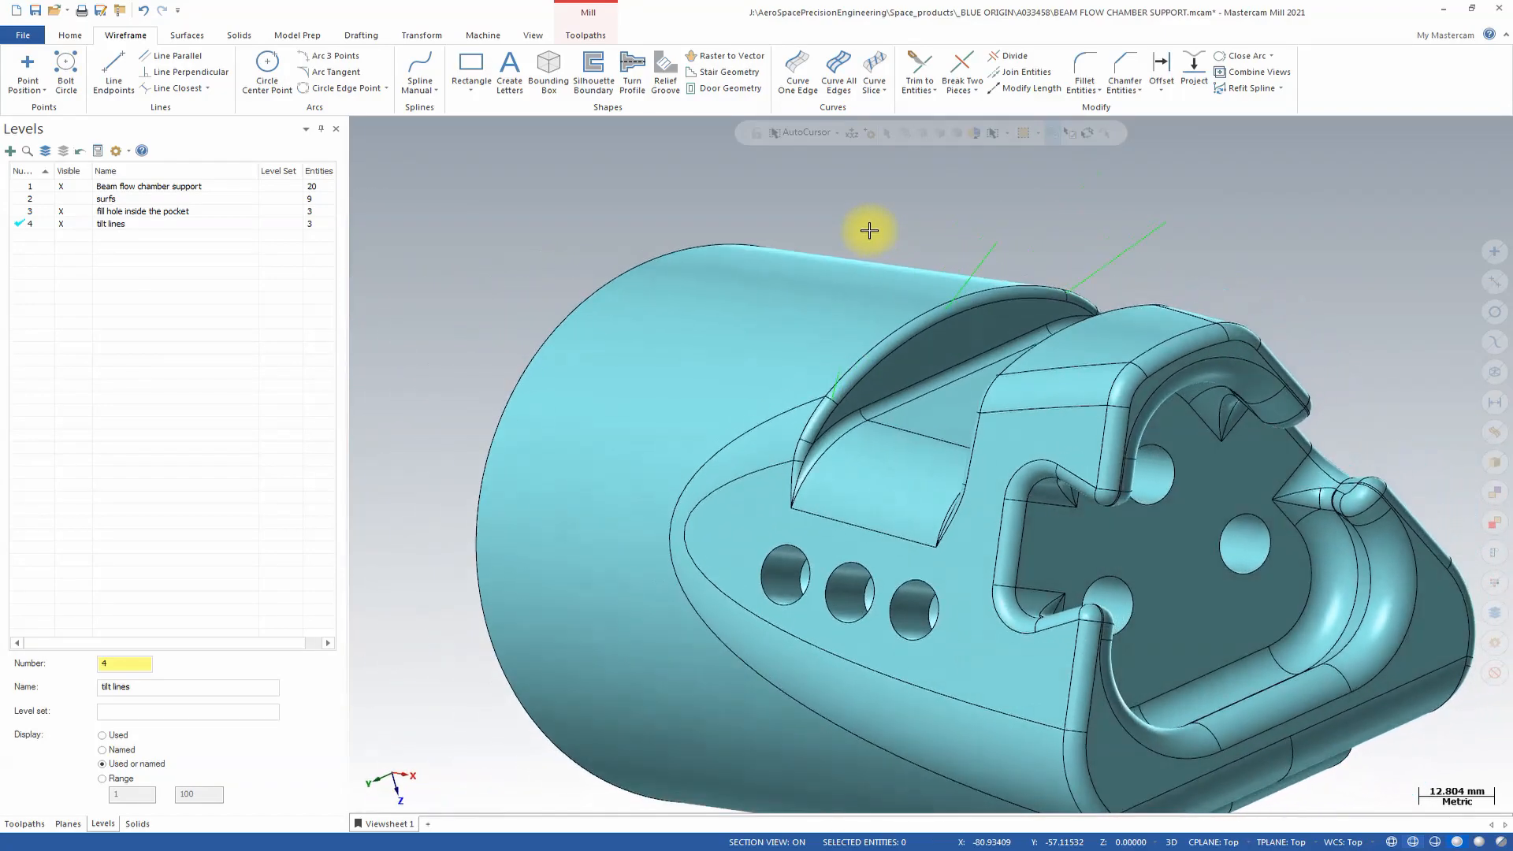
Step: Start a multiaxis Morph toolpath and choose tool 2, the 3 mm ball endmill
{"action": "left_click", "coordinate": [586, 33]}
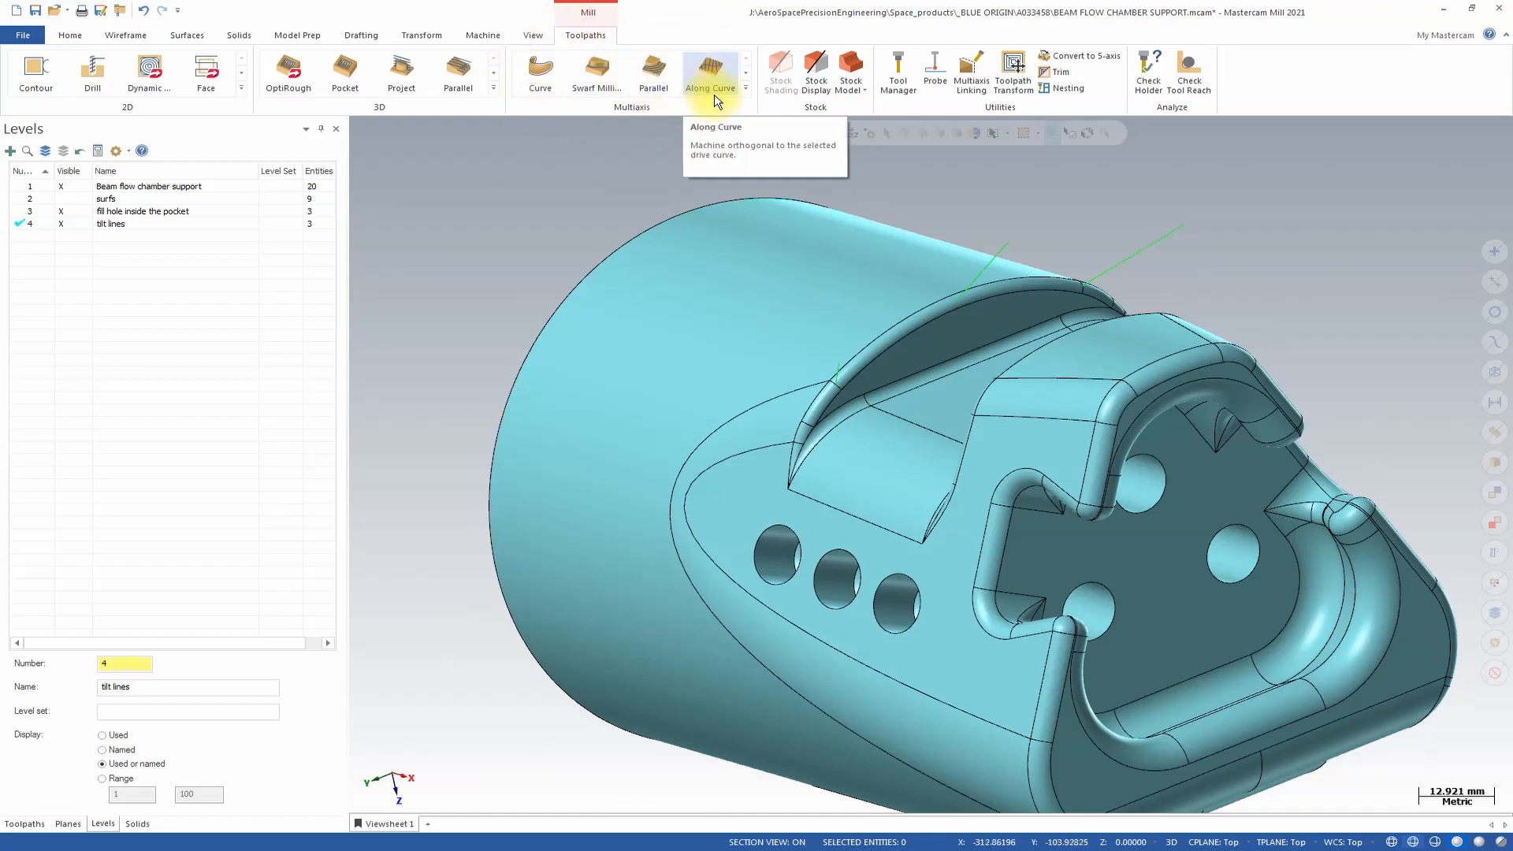
{"action": "left_click", "coordinate": [745, 93]}
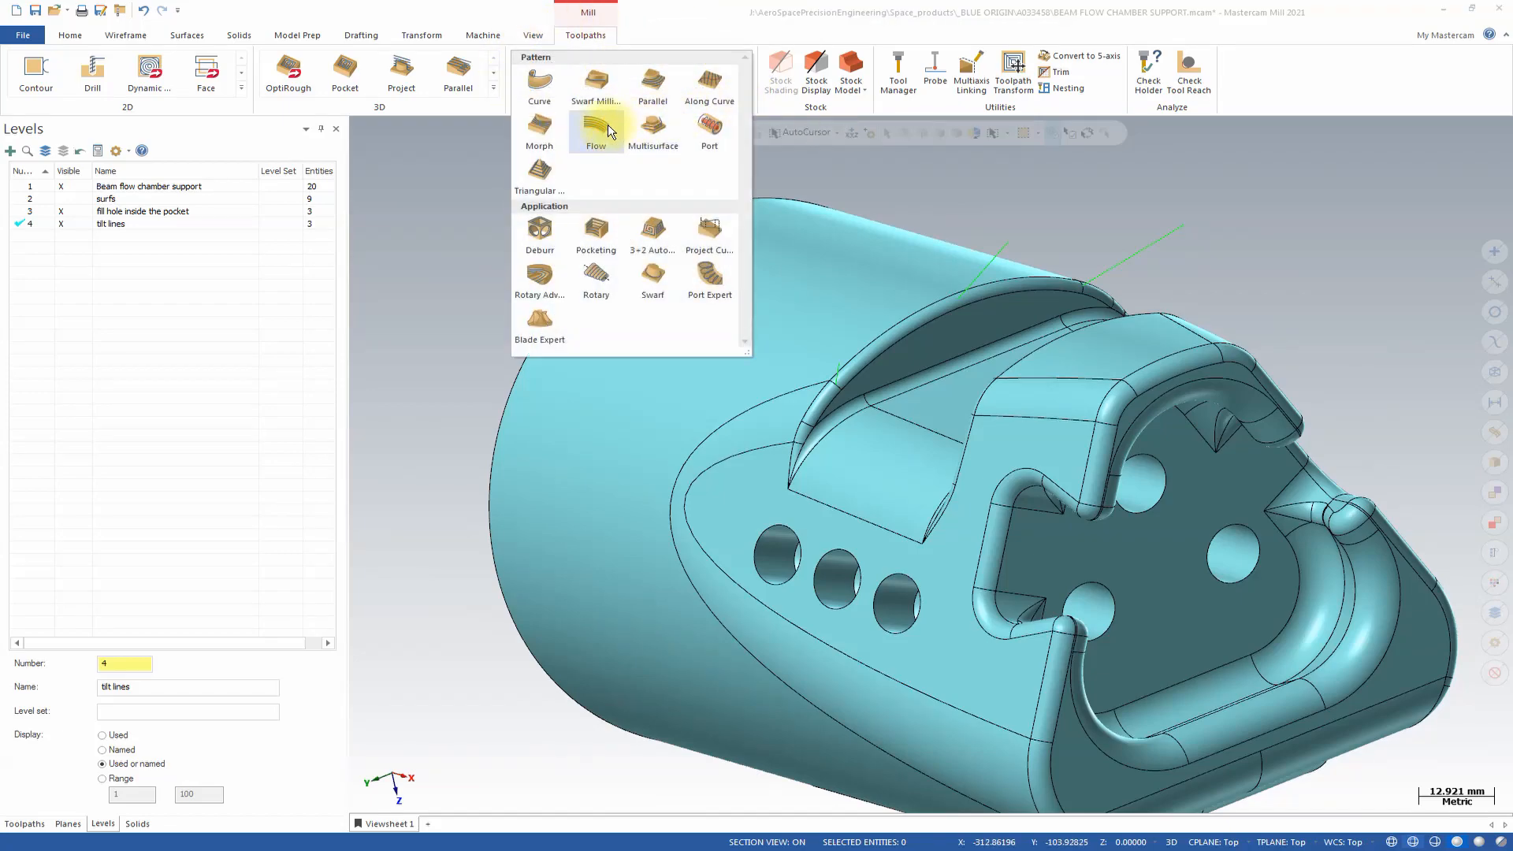
{"action": "left_click", "coordinate": [541, 131]}
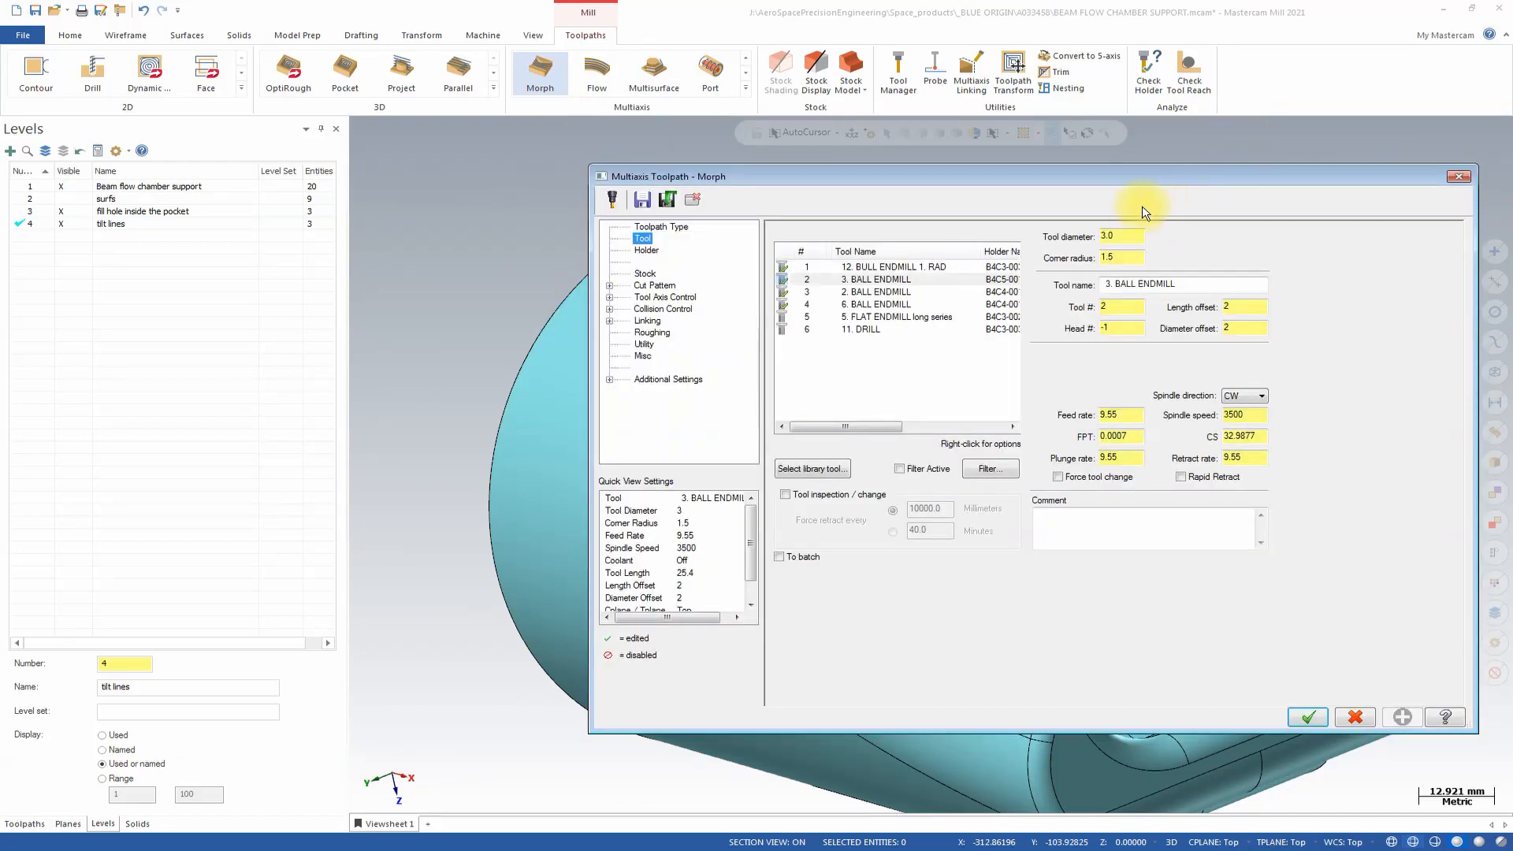
{"action": "left_click", "coordinate": [668, 202]}
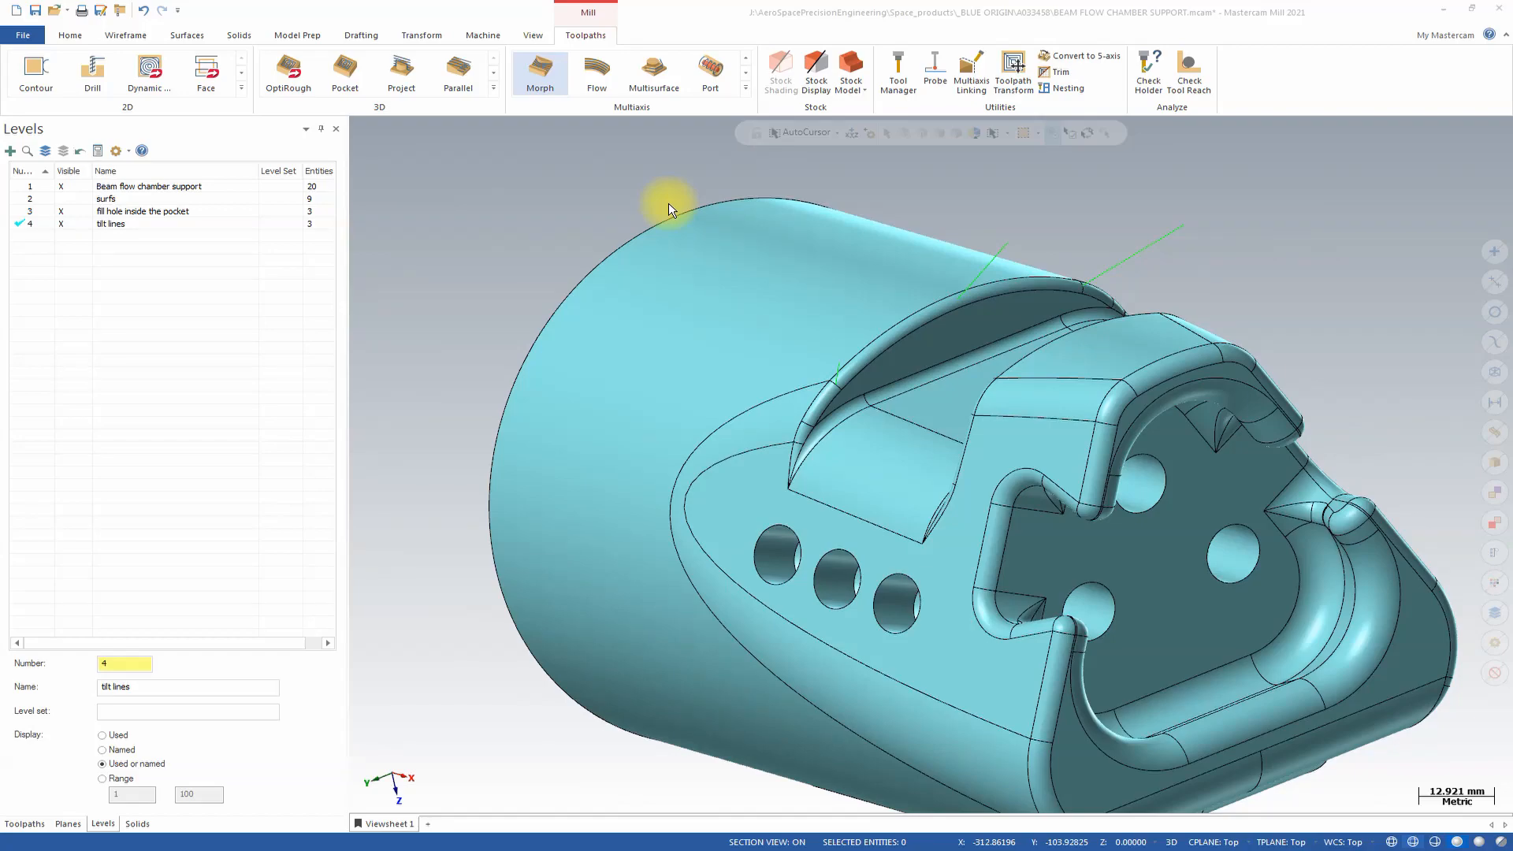
{"action": "left_click", "coordinate": [668, 201]}
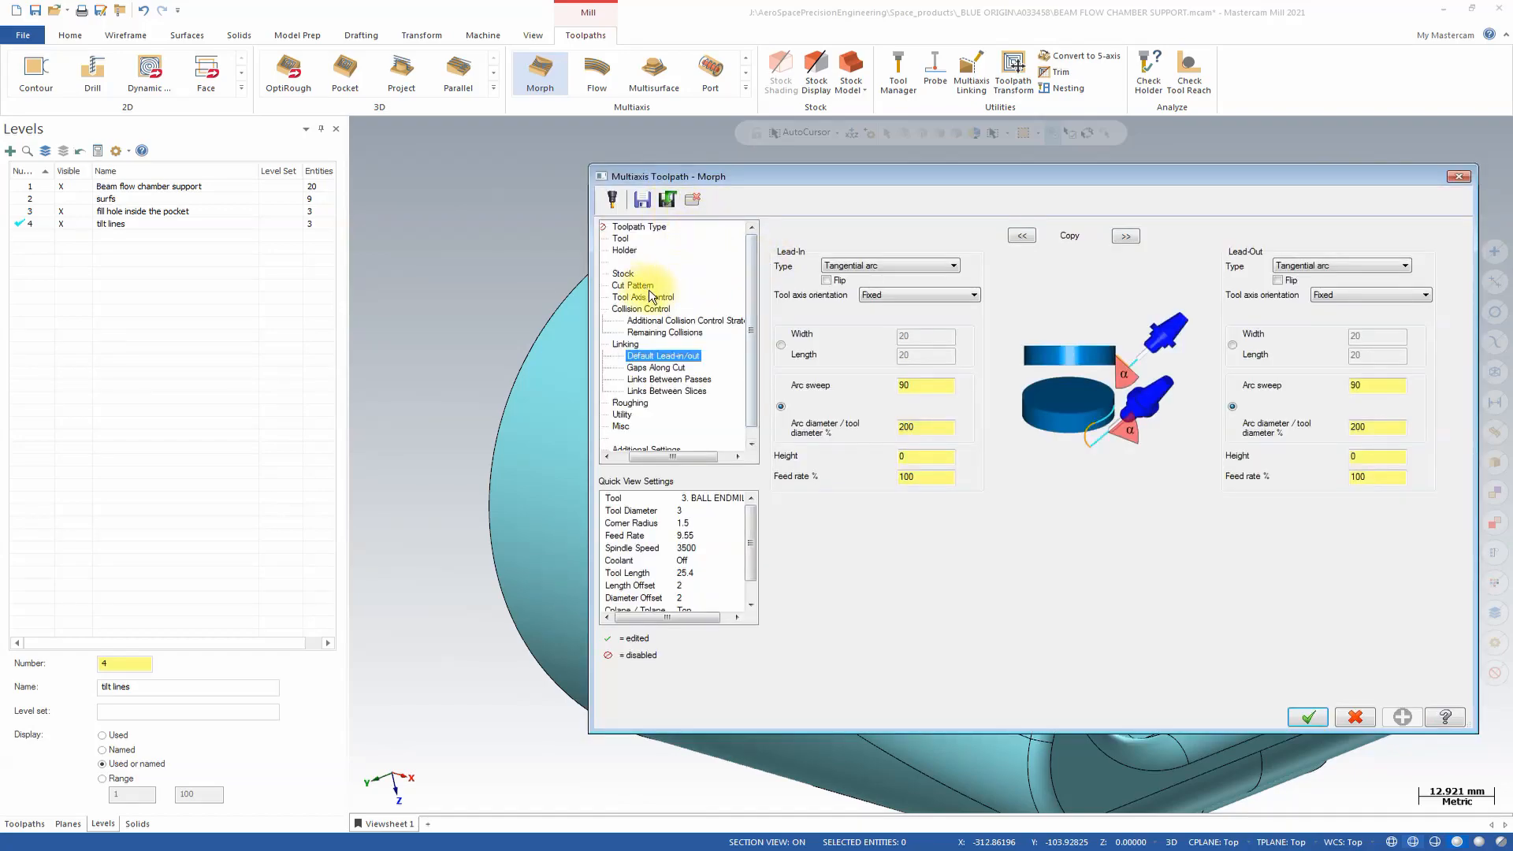
{"action": "left_click_drag", "start_coordinate": [682, 457], "coordinate": [625, 457]}
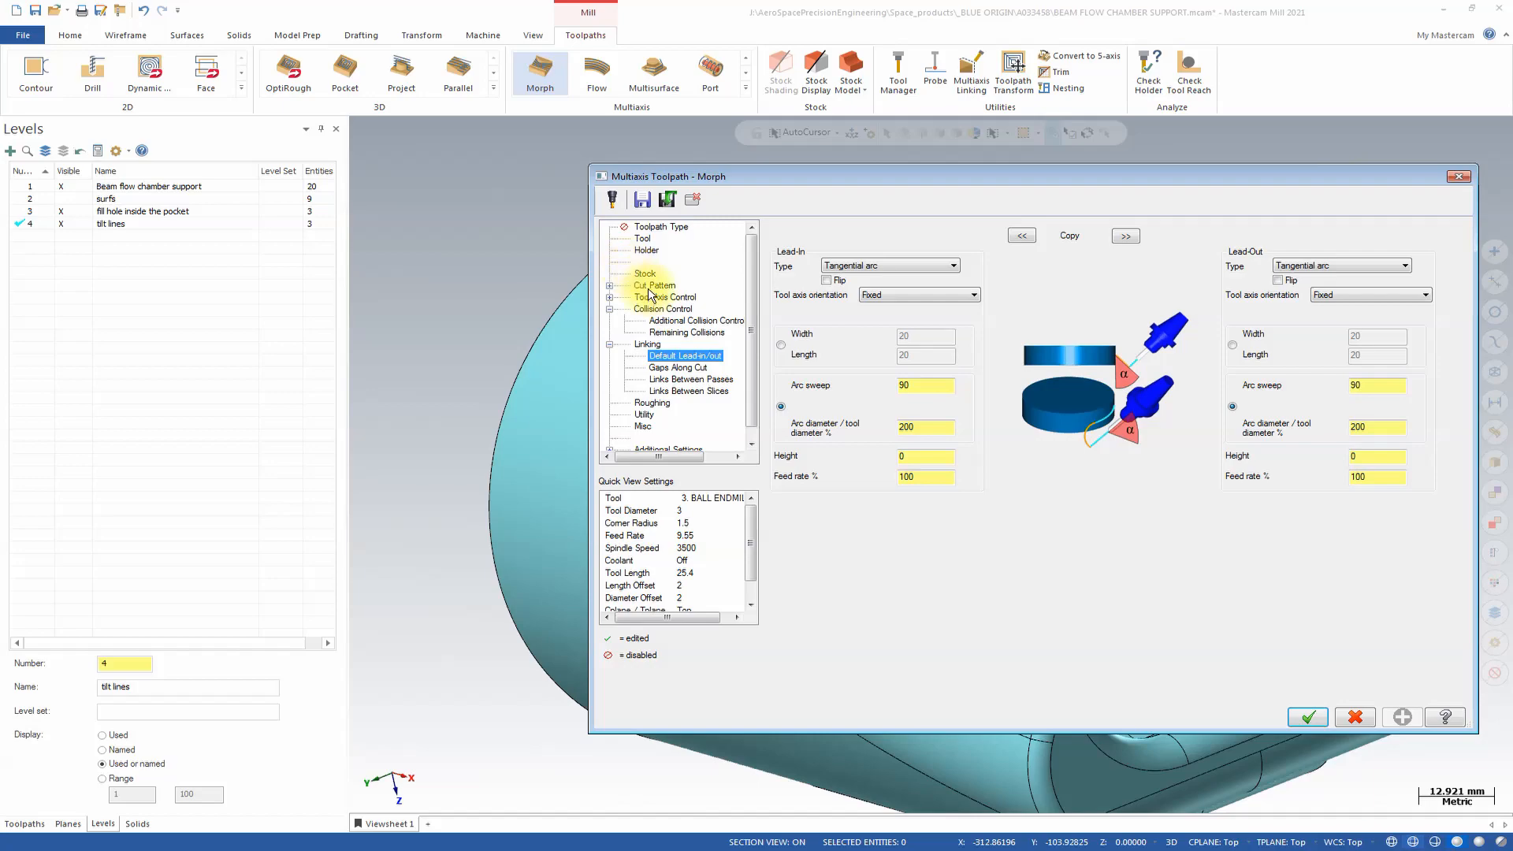
{"action": "left_click", "coordinate": [643, 239]}
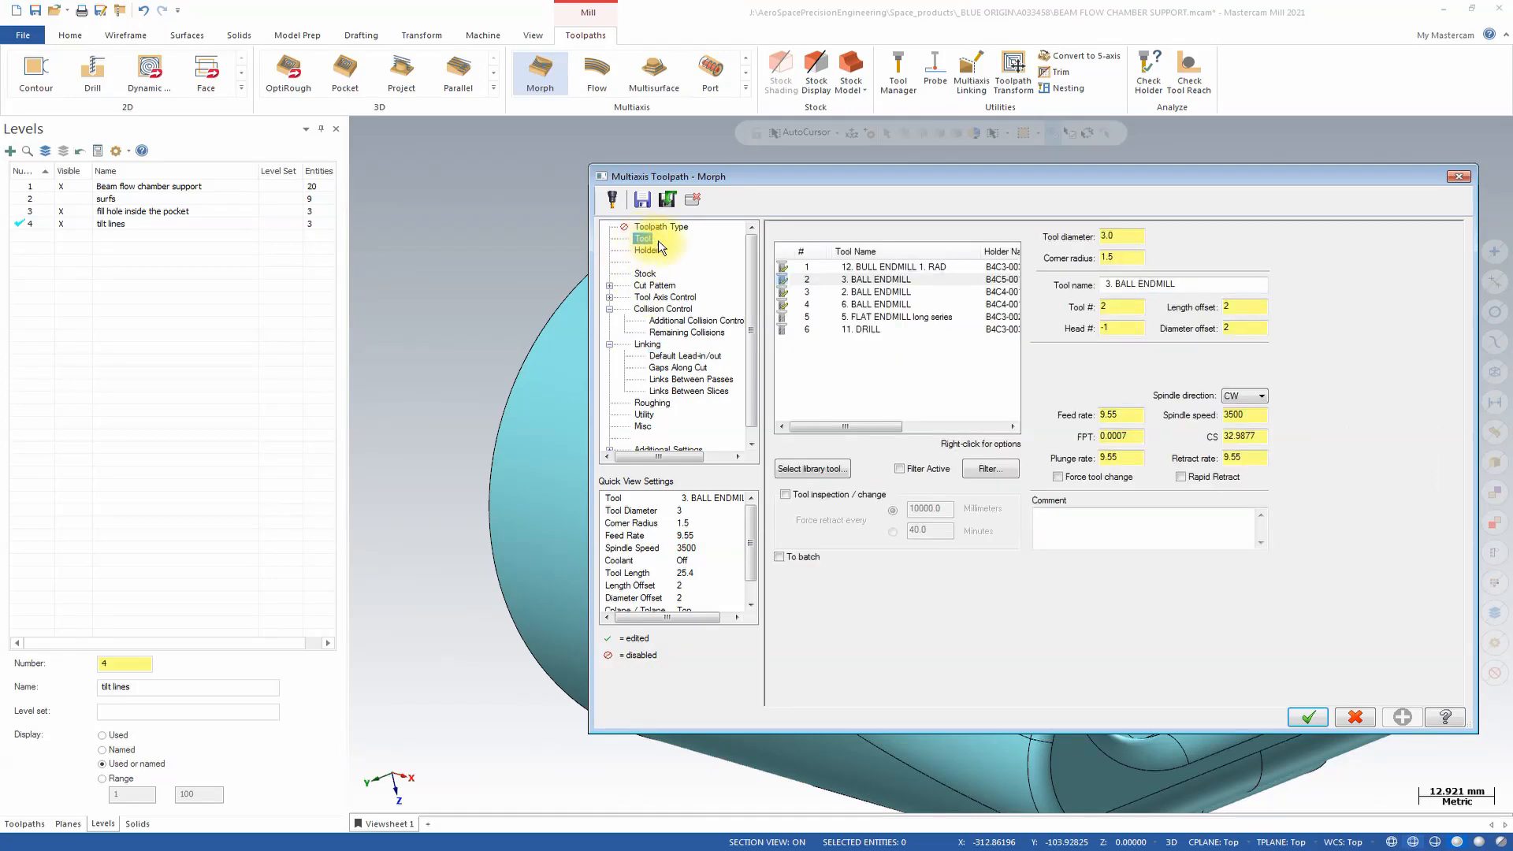
{"action": "left_click", "coordinate": [857, 280]}
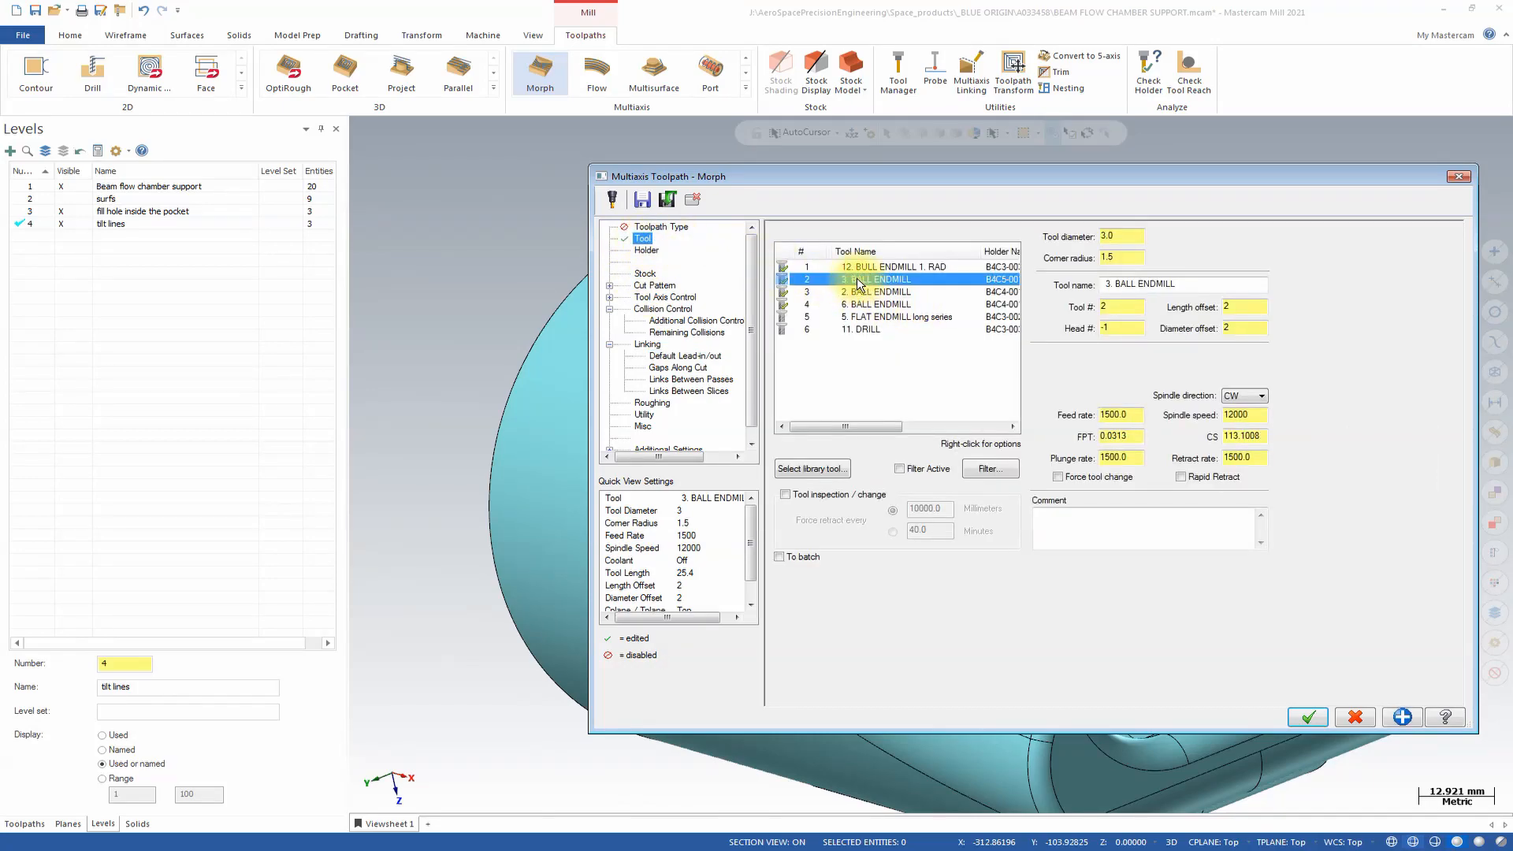
Step: Define the Morph cut pattern's starting curve by chaining the outer edges of the angled cutout's fillets from end to end
{"action": "left_click", "coordinate": [655, 285]}
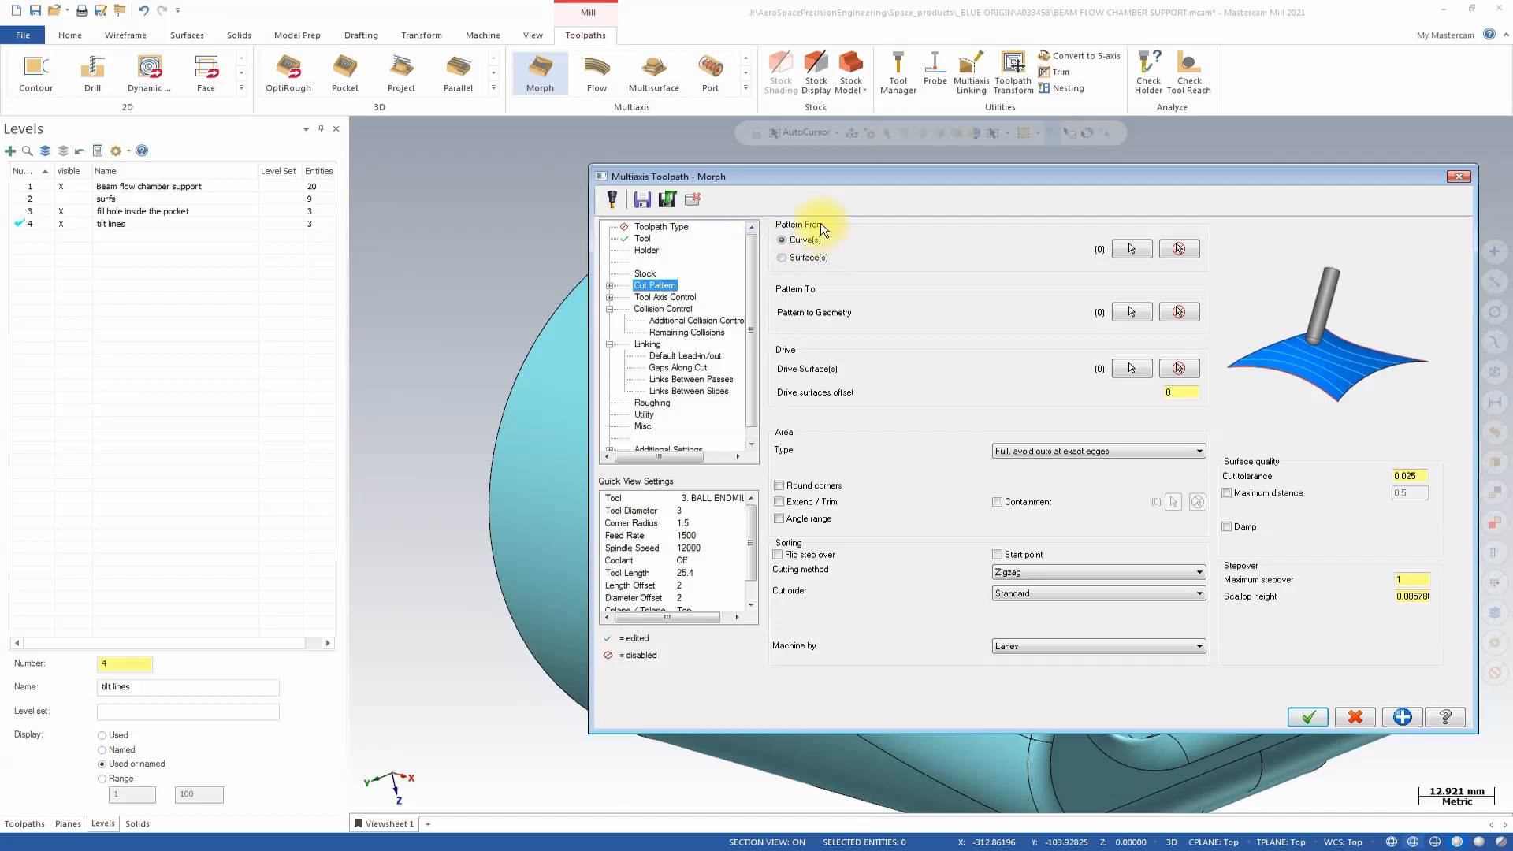
{"action": "left_click", "coordinate": [1117, 250]}
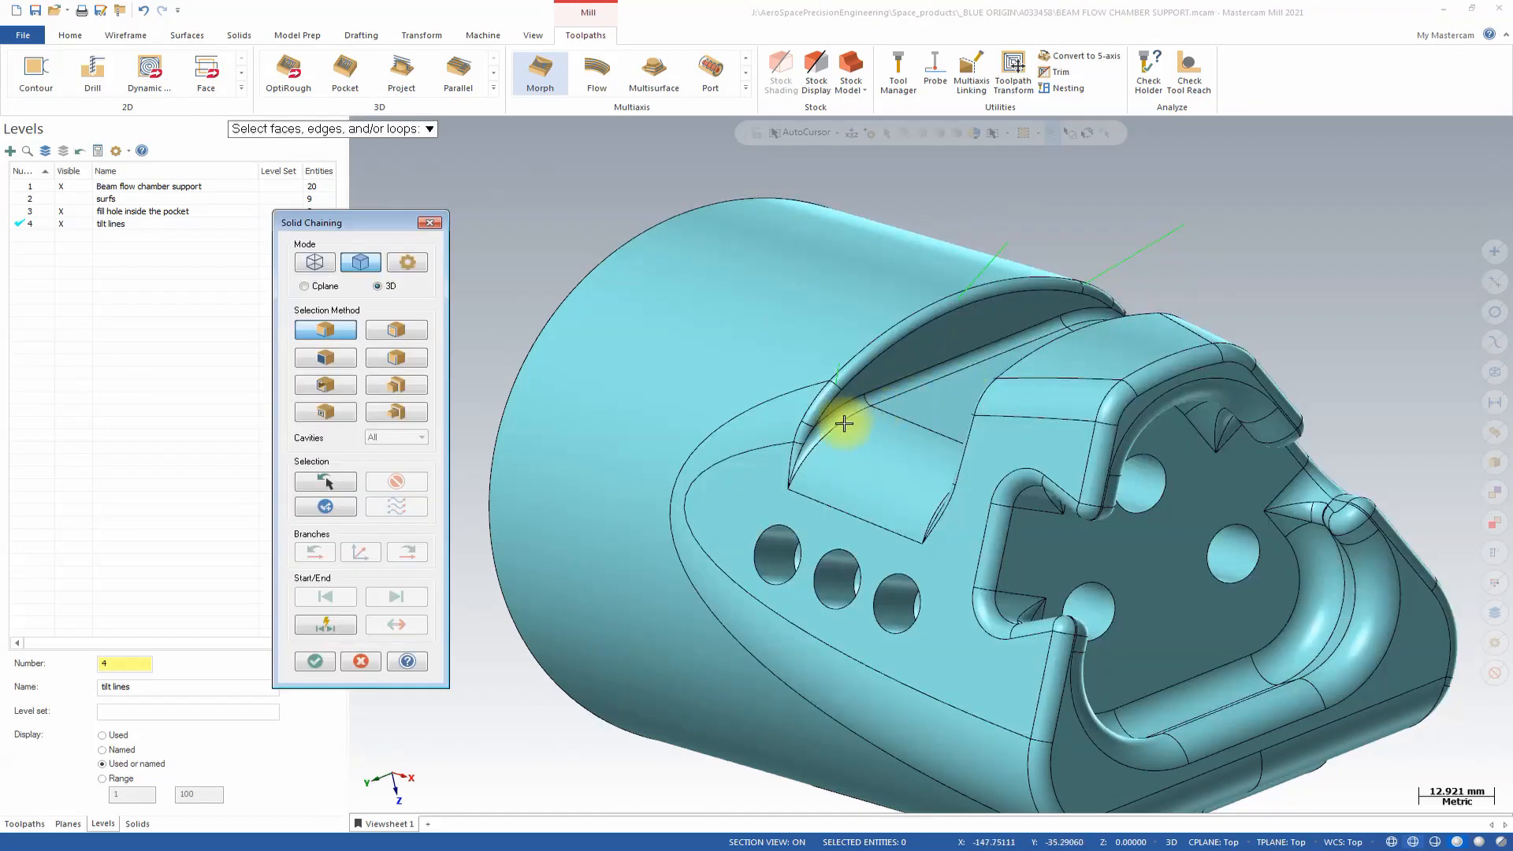
{"action": "left_click", "coordinate": [791, 449]}
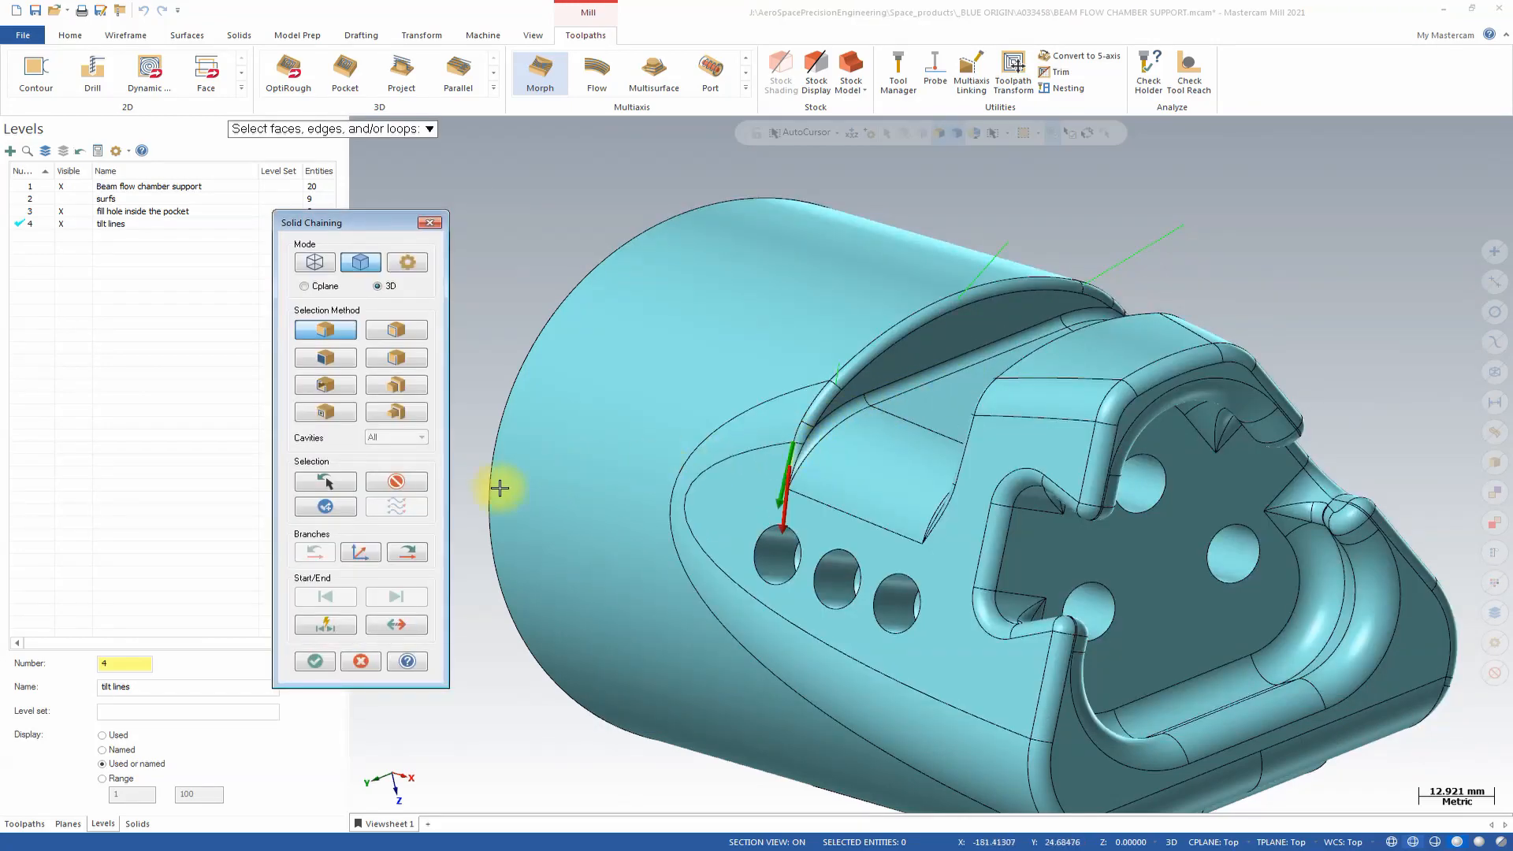
{"action": "left_click", "coordinate": [396, 625]}
{"action": "left_click", "coordinate": [409, 550]}
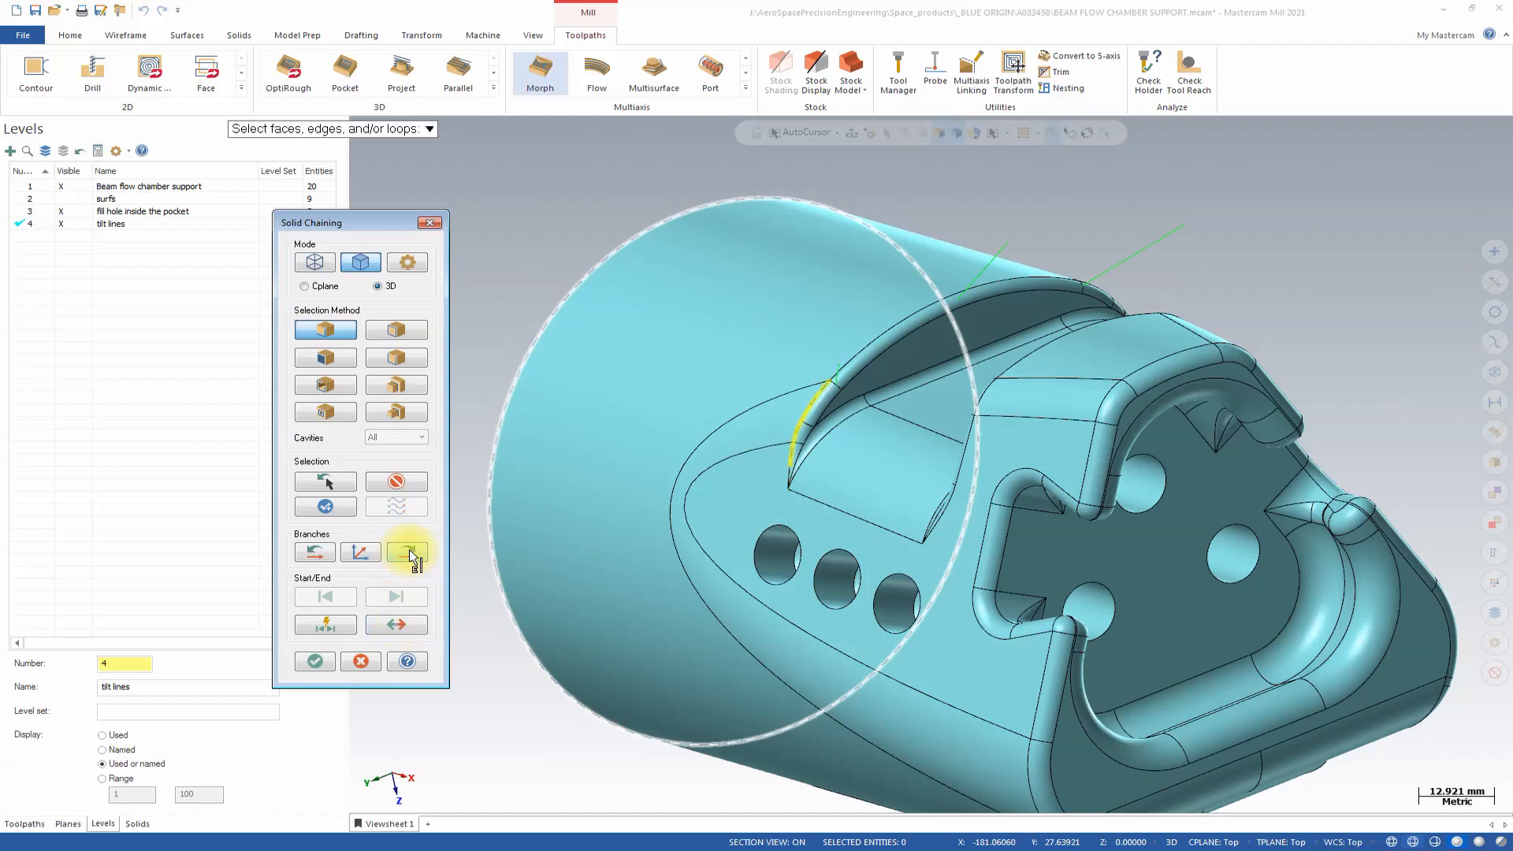
{"action": "left_click", "coordinate": [409, 550]}
{"action": "left_click", "coordinate": [411, 548]}
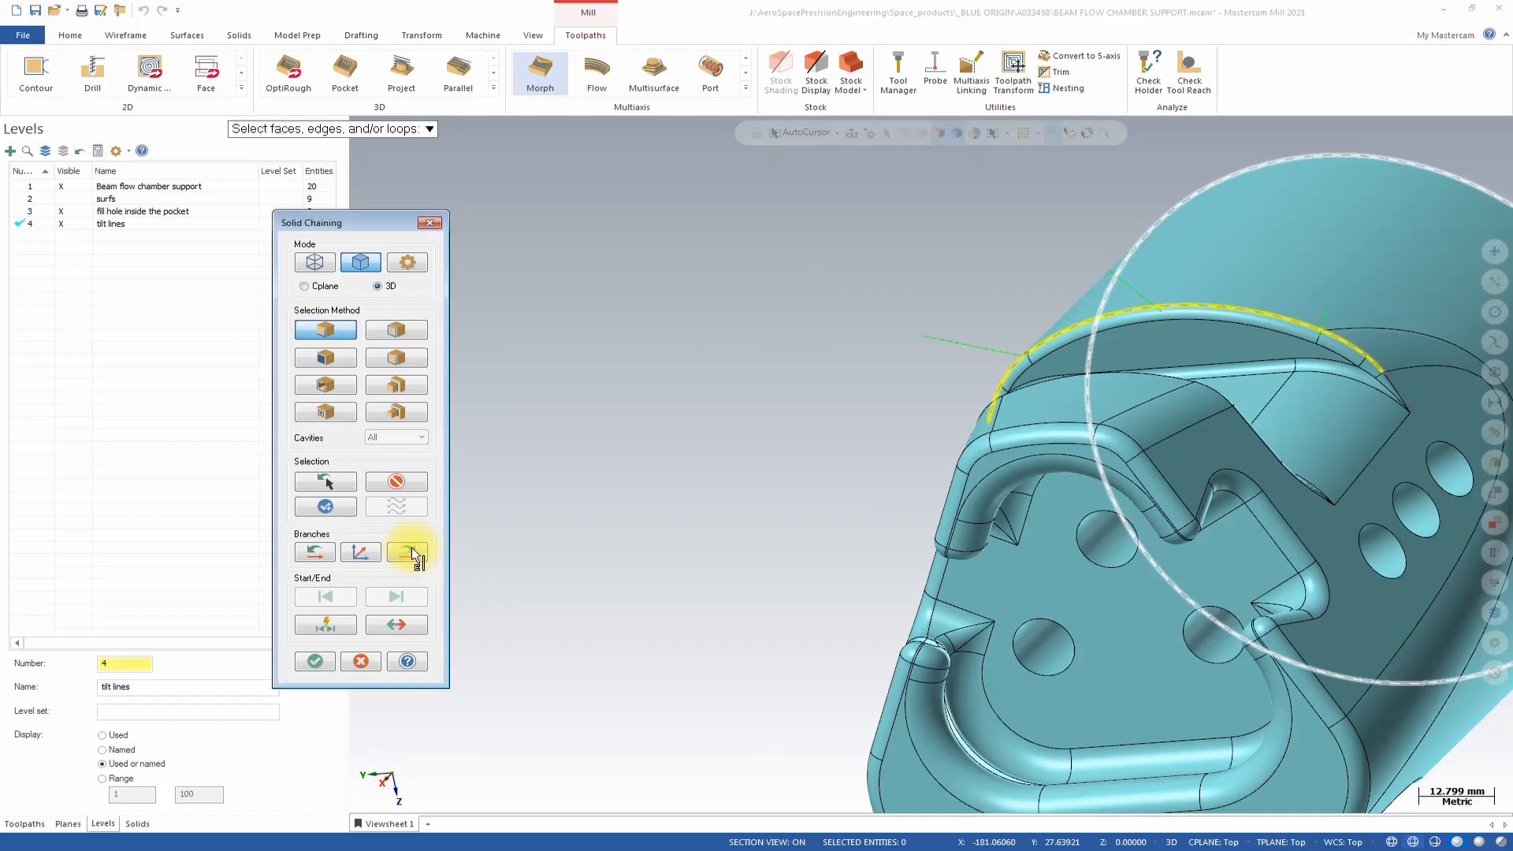
{"action": "middle_click_drag", "start_coordinate": [1000, 334], "coordinate": [838, 412]}
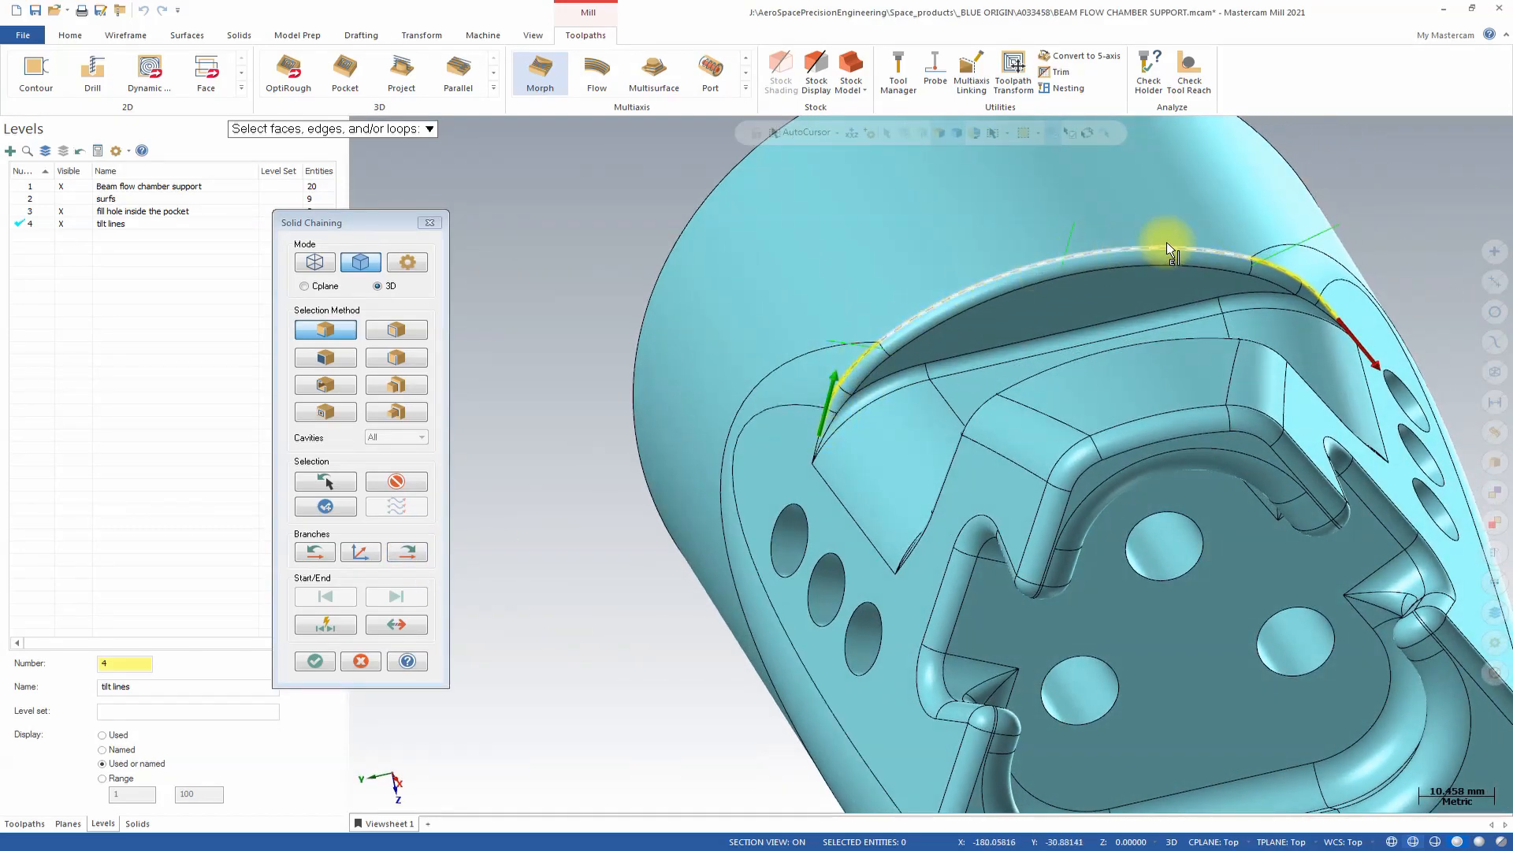
{"action": "left_click", "coordinate": [313, 659]}
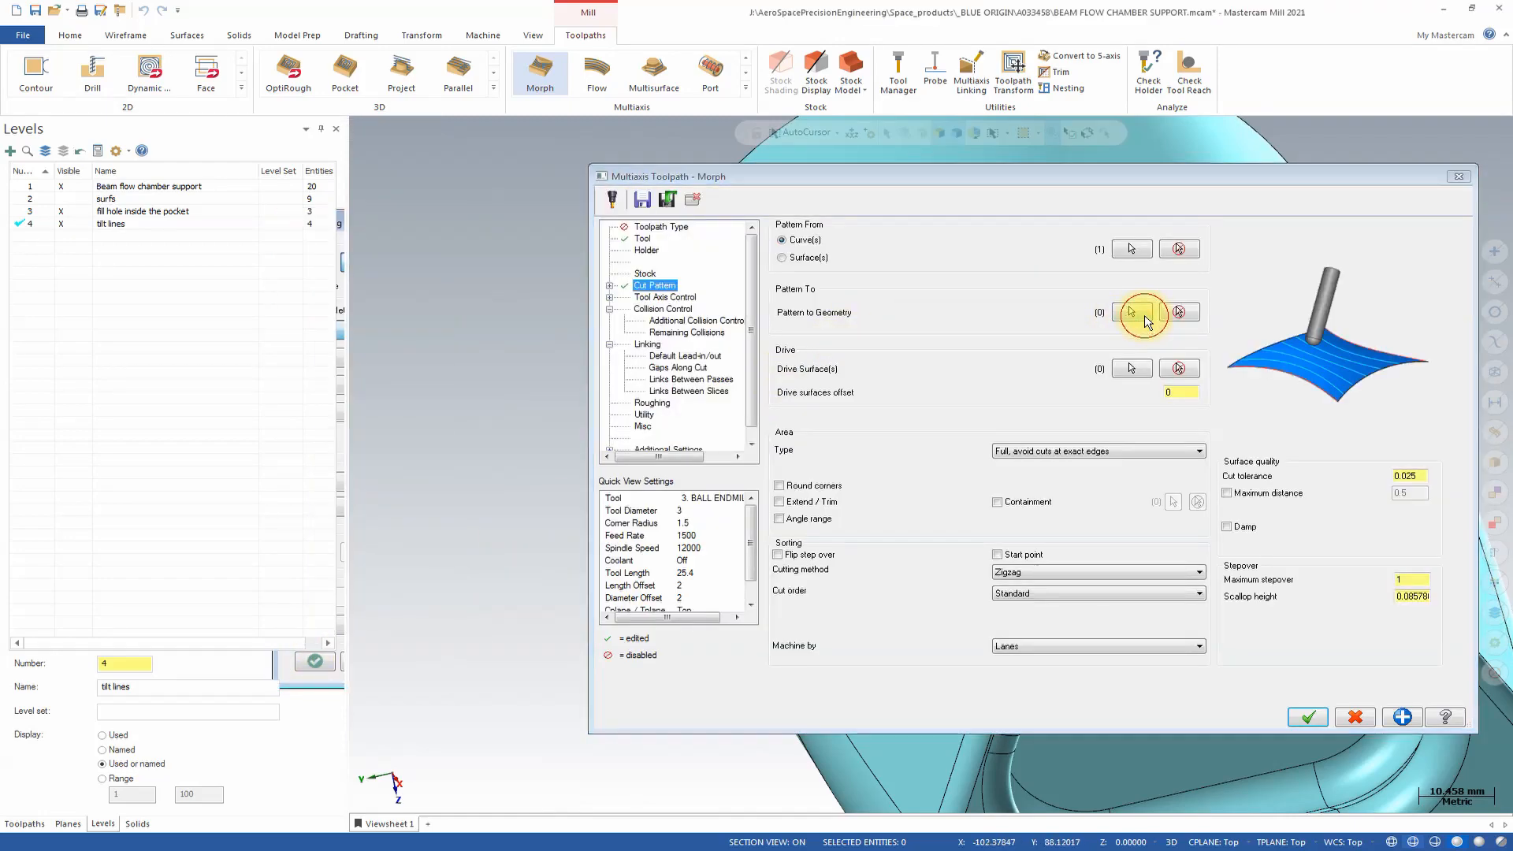
Step: Define the Pattern To geometry by chaining the inner edges of the same fillets along the full length of the arc
{"action": "left_click", "coordinate": [1142, 312]}
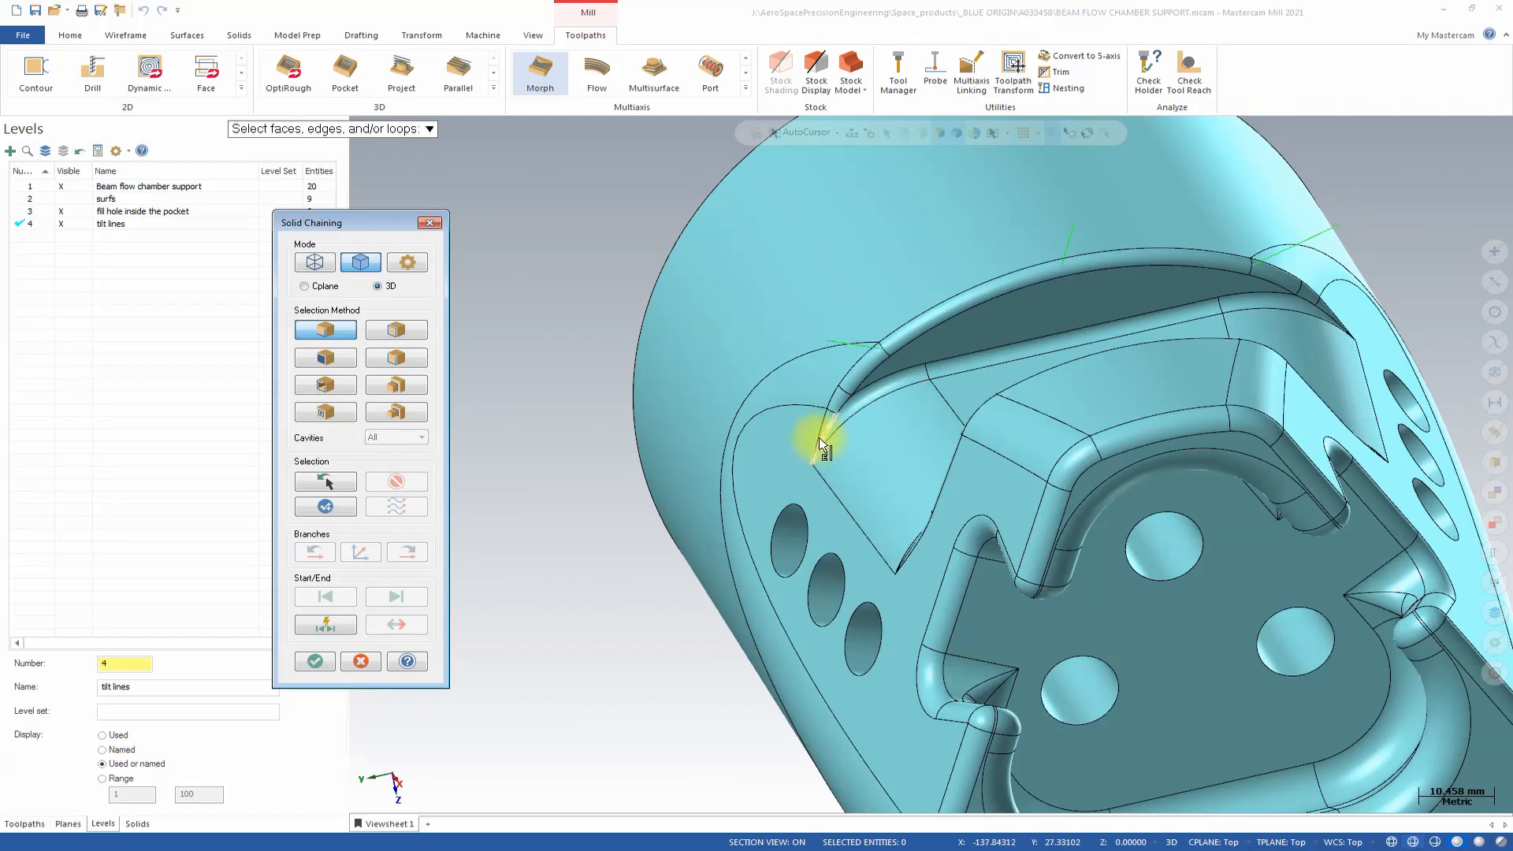
{"action": "left_click", "coordinate": [841, 412]}
{"action": "left_click", "coordinate": [856, 389]}
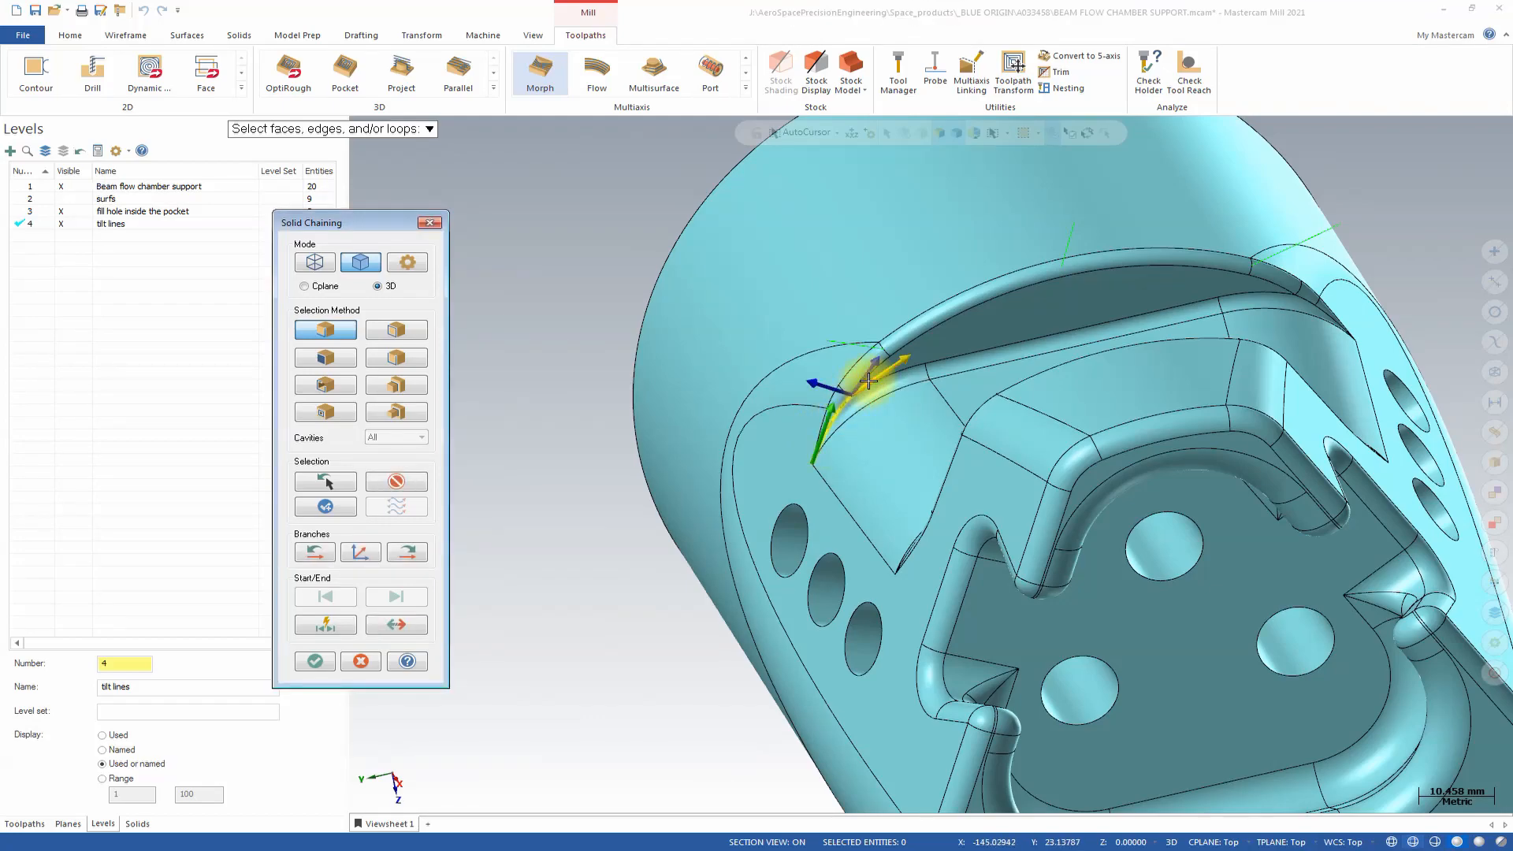
{"action": "left_click", "coordinate": [892, 358]}
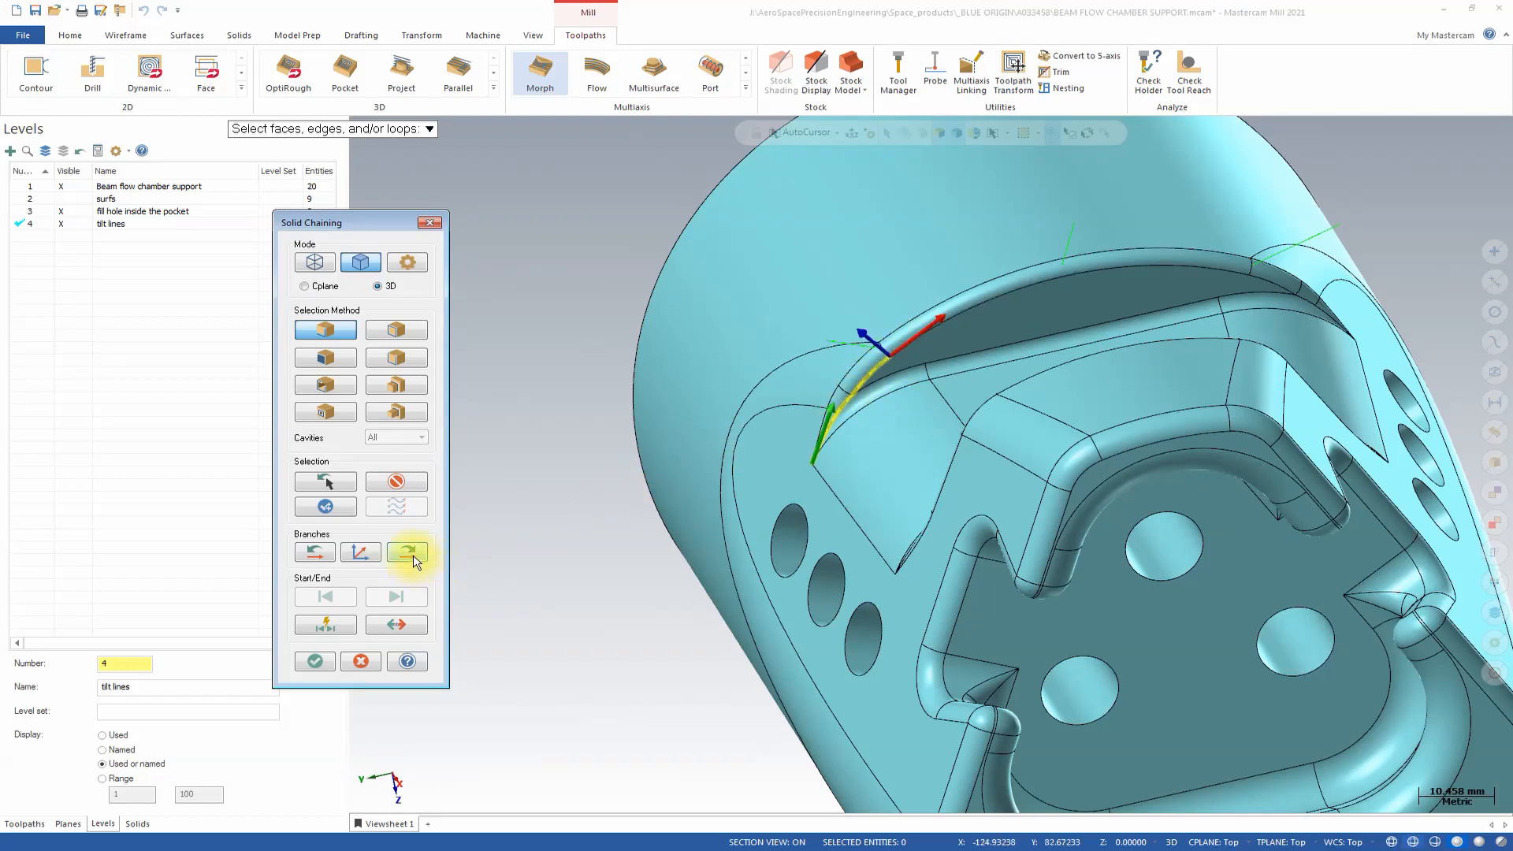
{"action": "left_click", "coordinate": [409, 552]}
{"action": "left_click", "coordinate": [409, 551]}
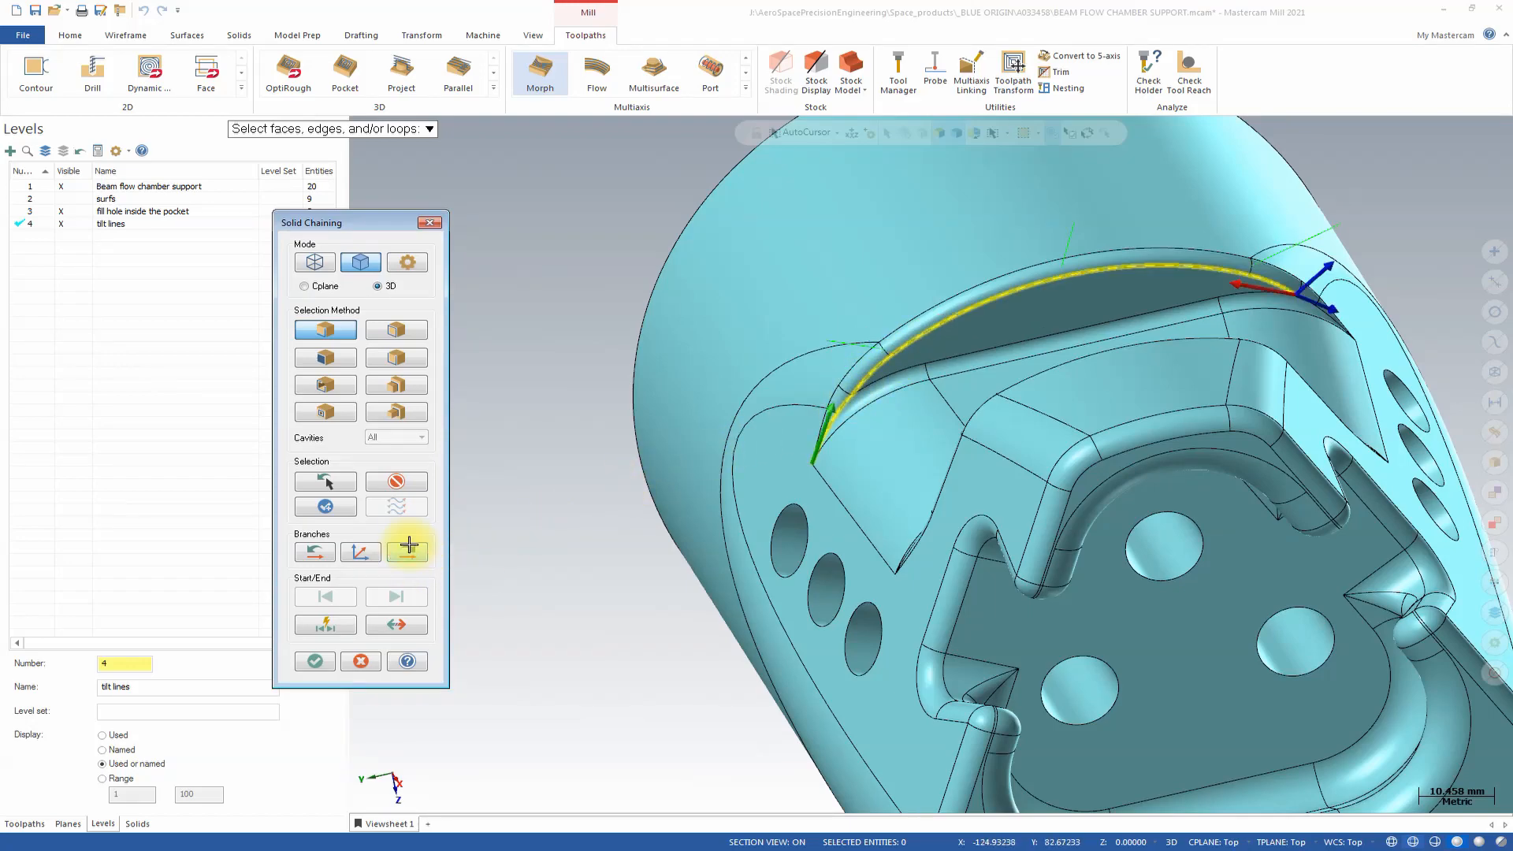
{"action": "left_click", "coordinate": [360, 555]}
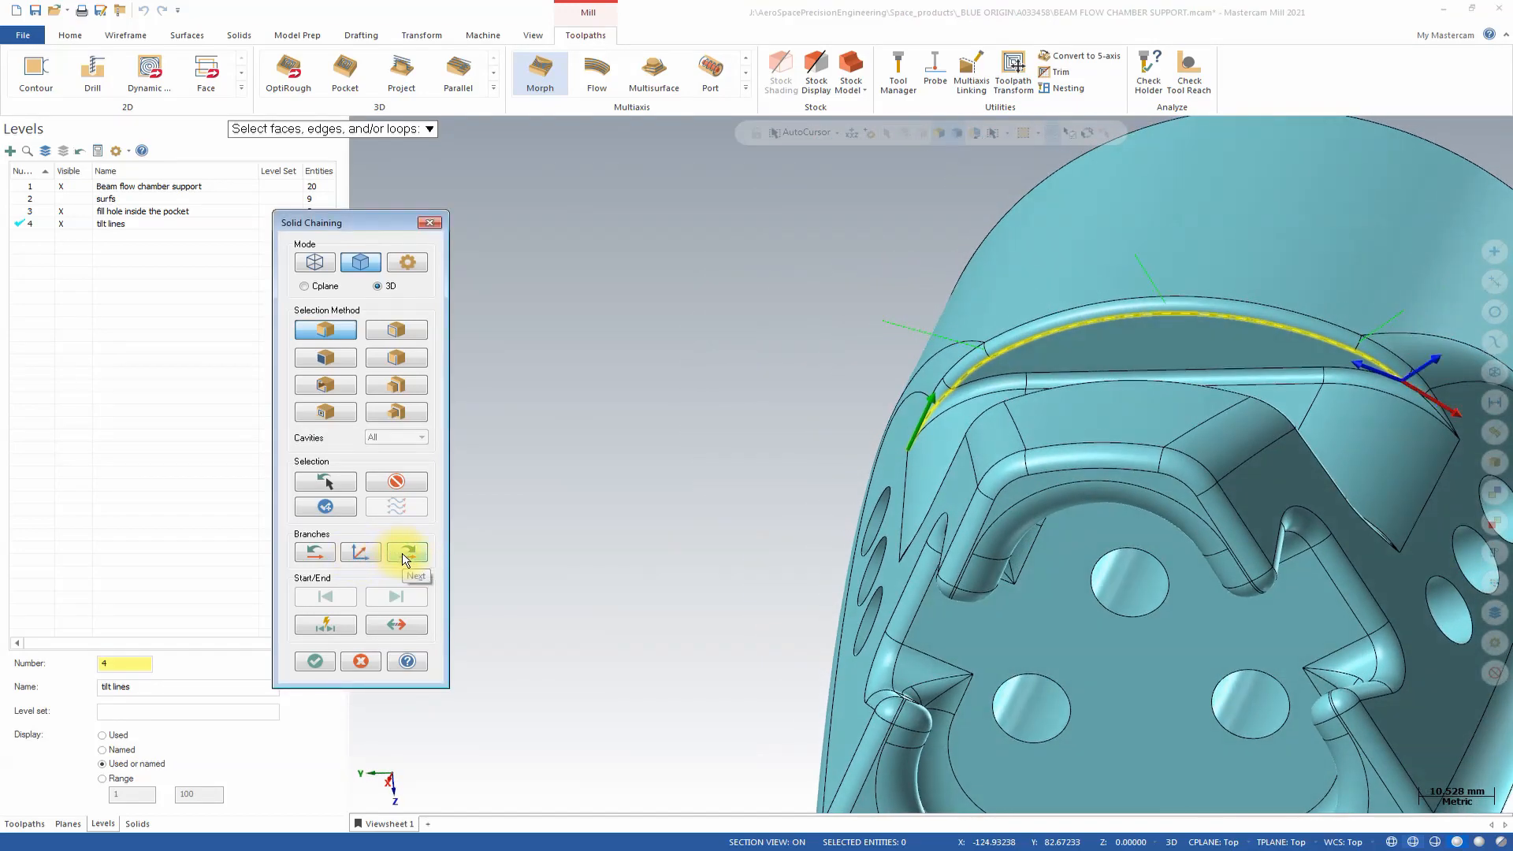
{"action": "left_click", "coordinate": [406, 552]}
{"action": "left_click", "coordinate": [406, 552]}
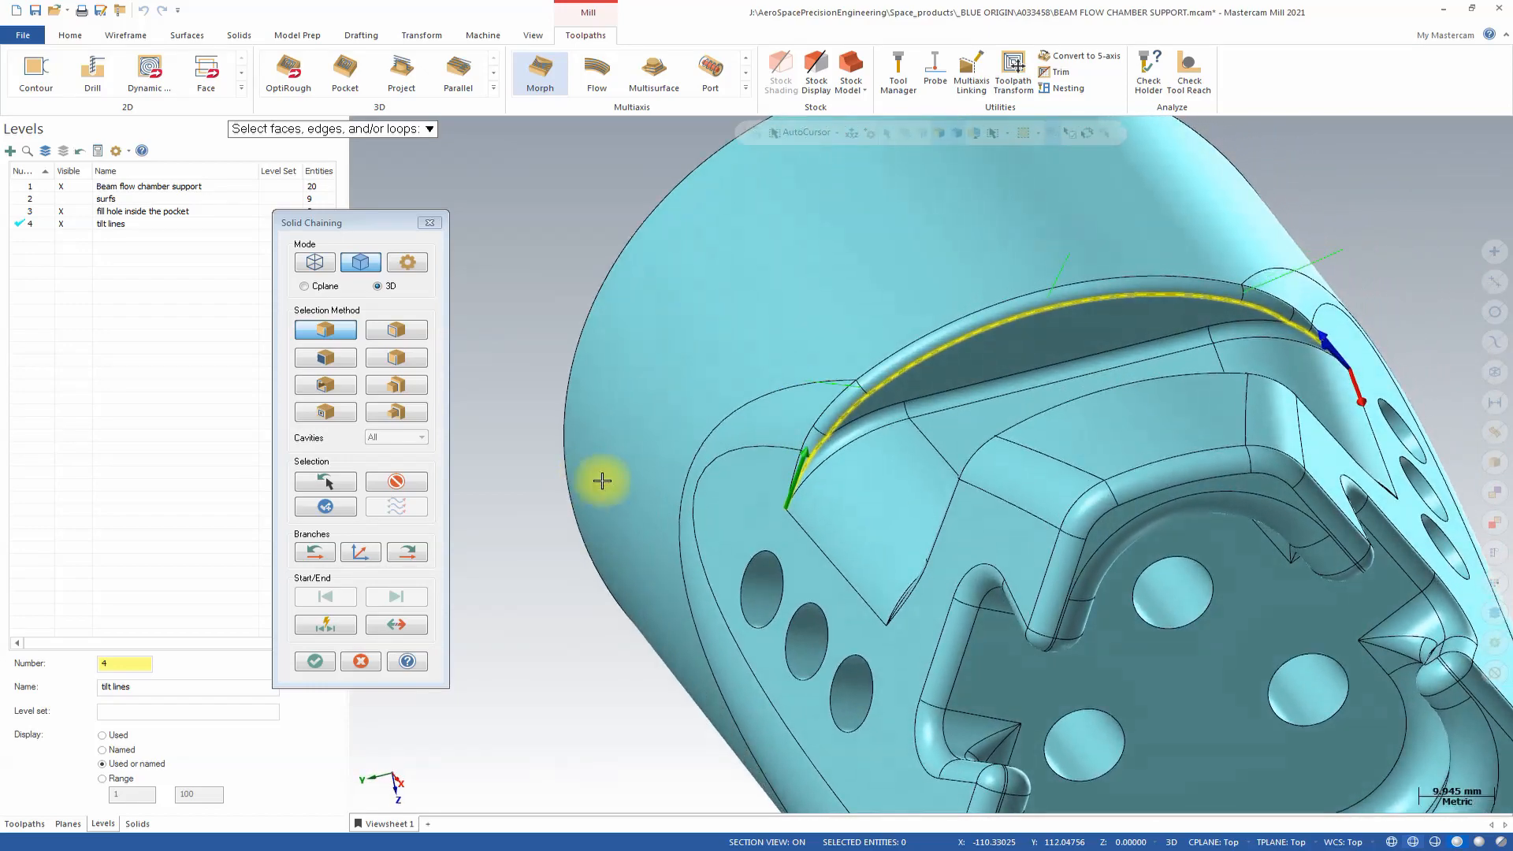
{"action": "left_click", "coordinate": [315, 660]}
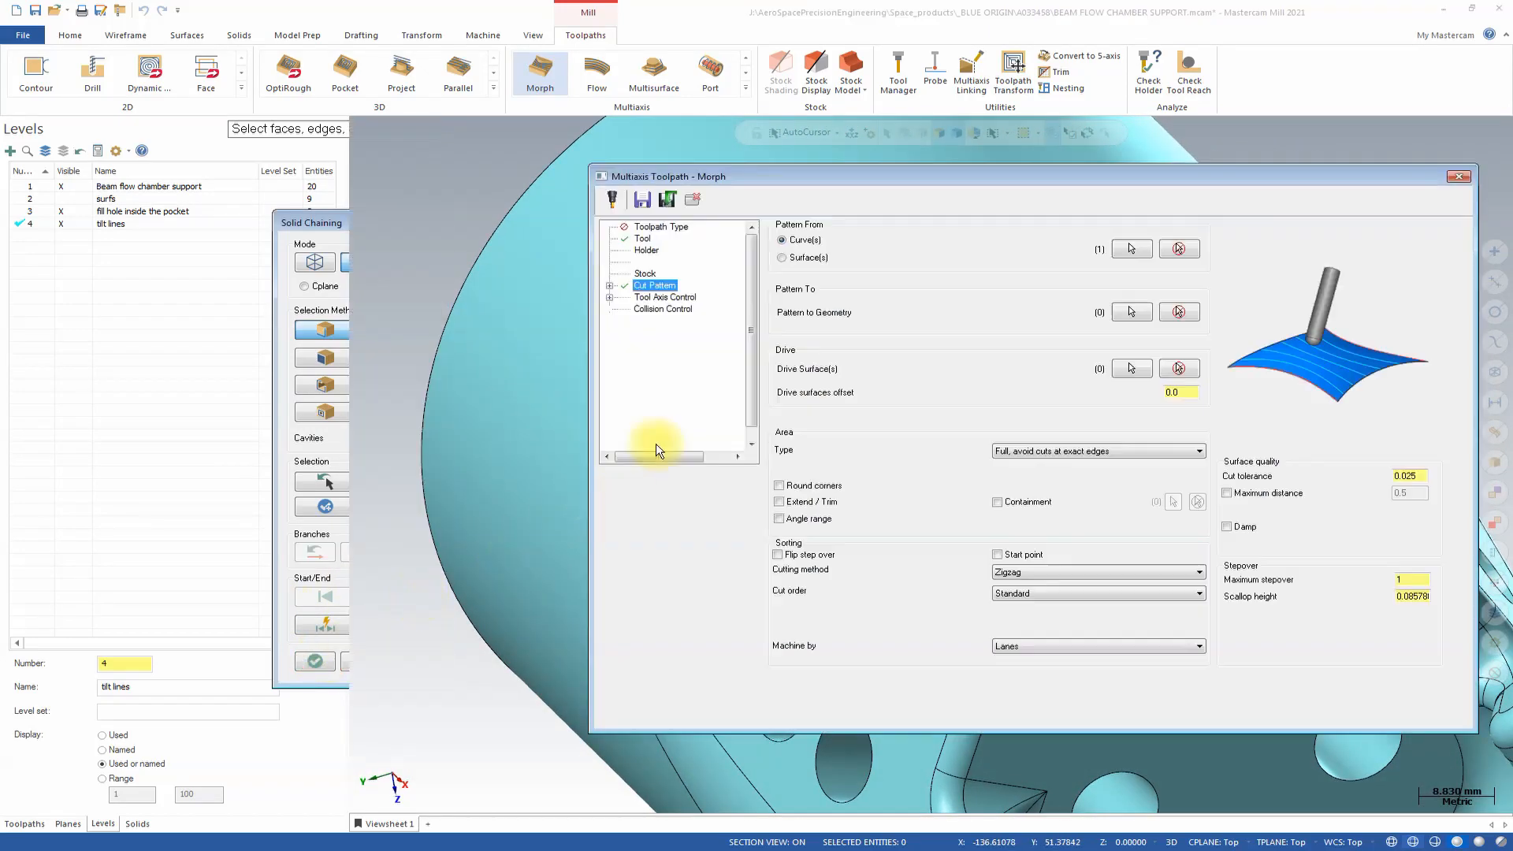
Step: Select all the fillet faces along the angled cutout's curved rim as the drive surfaces
{"action": "left_click", "coordinate": [1131, 369]}
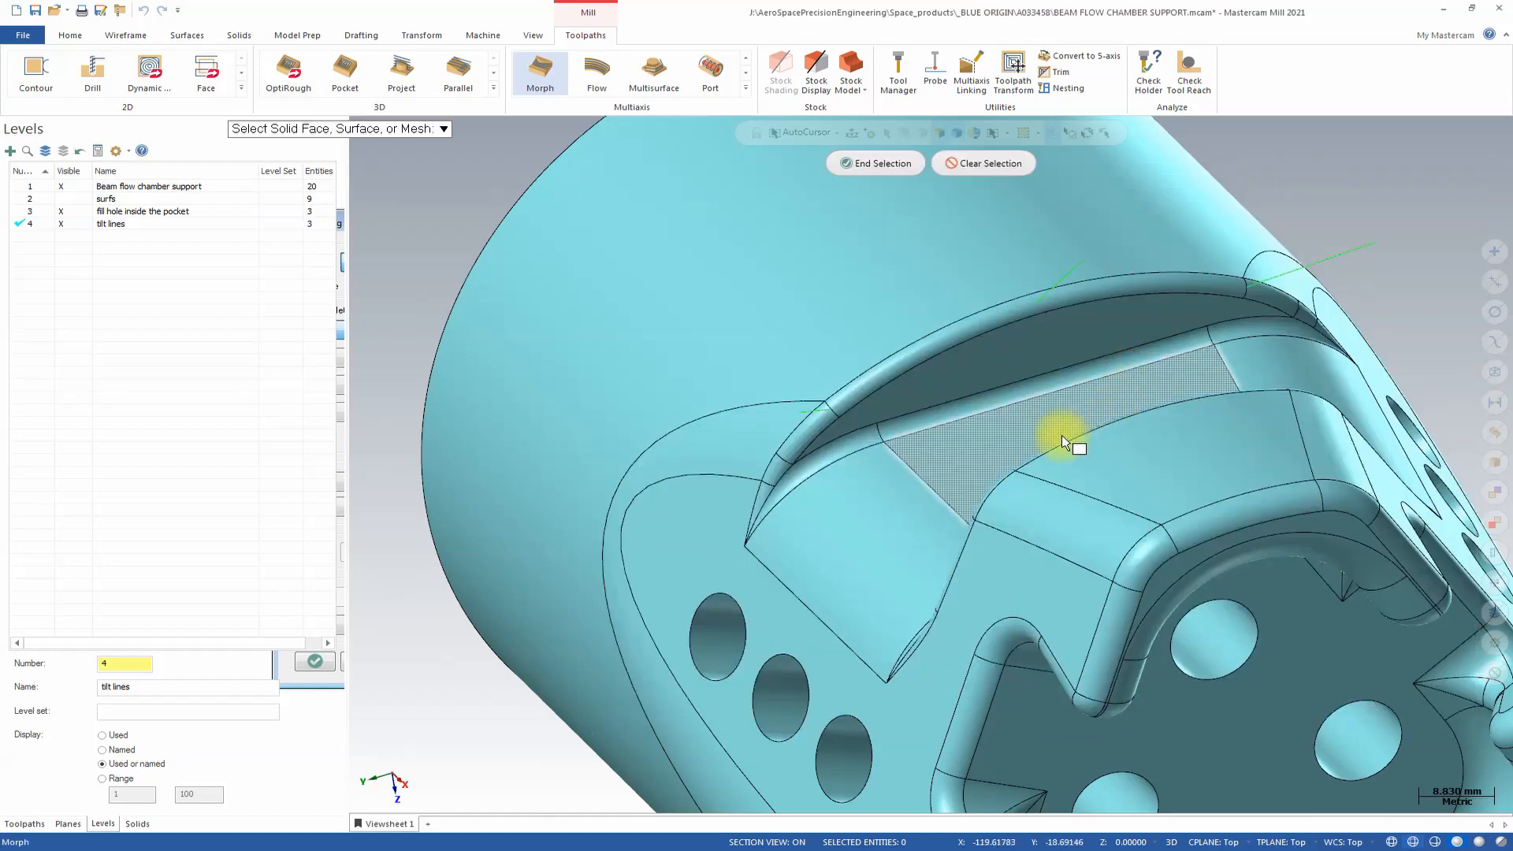
{"action": "left_click", "coordinate": [758, 505]}
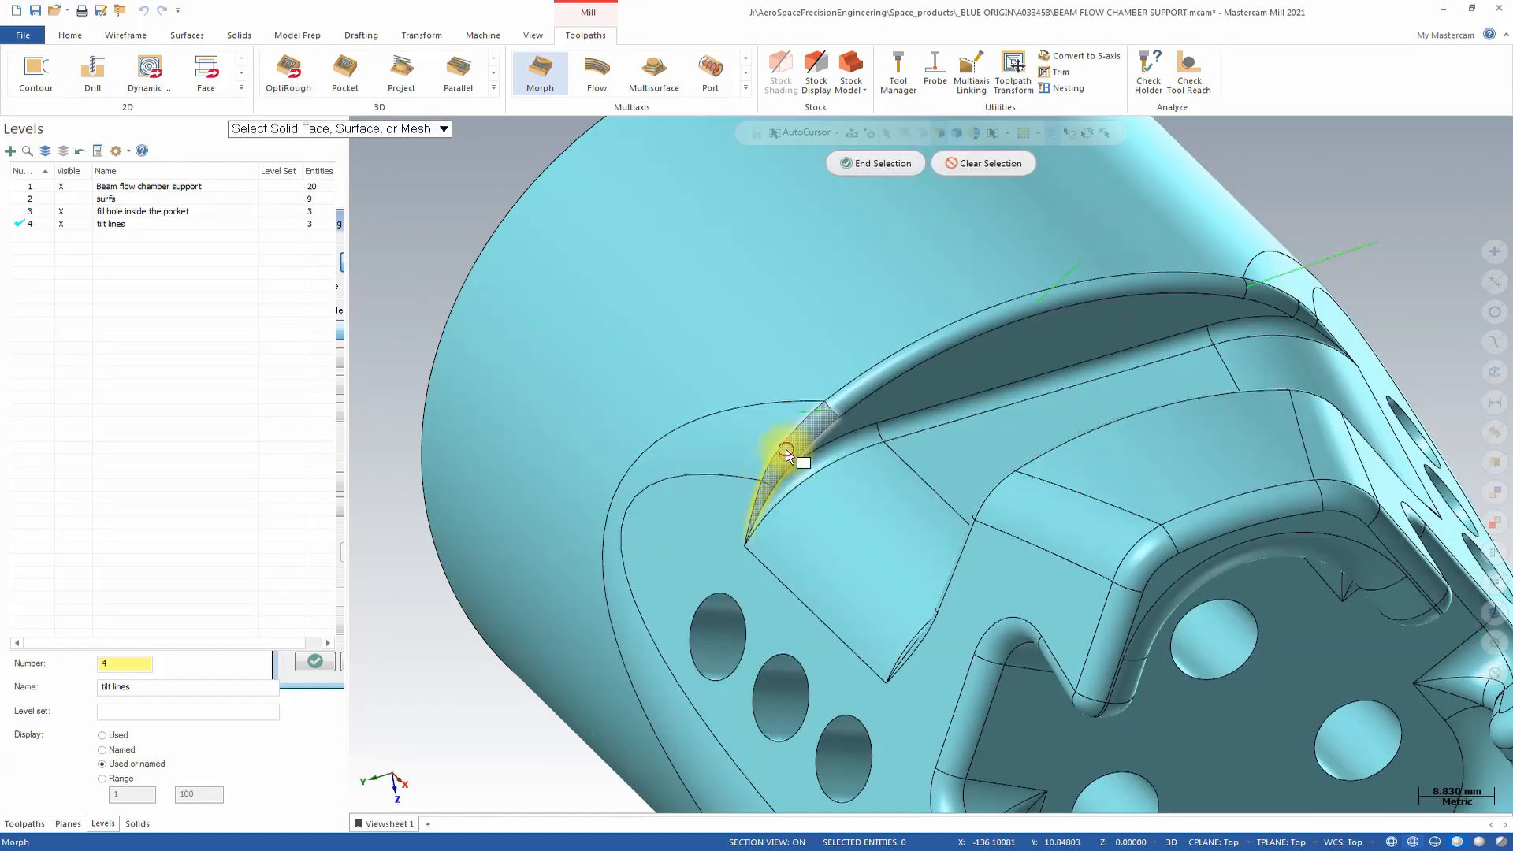
{"action": "left_click", "coordinate": [1258, 295]}
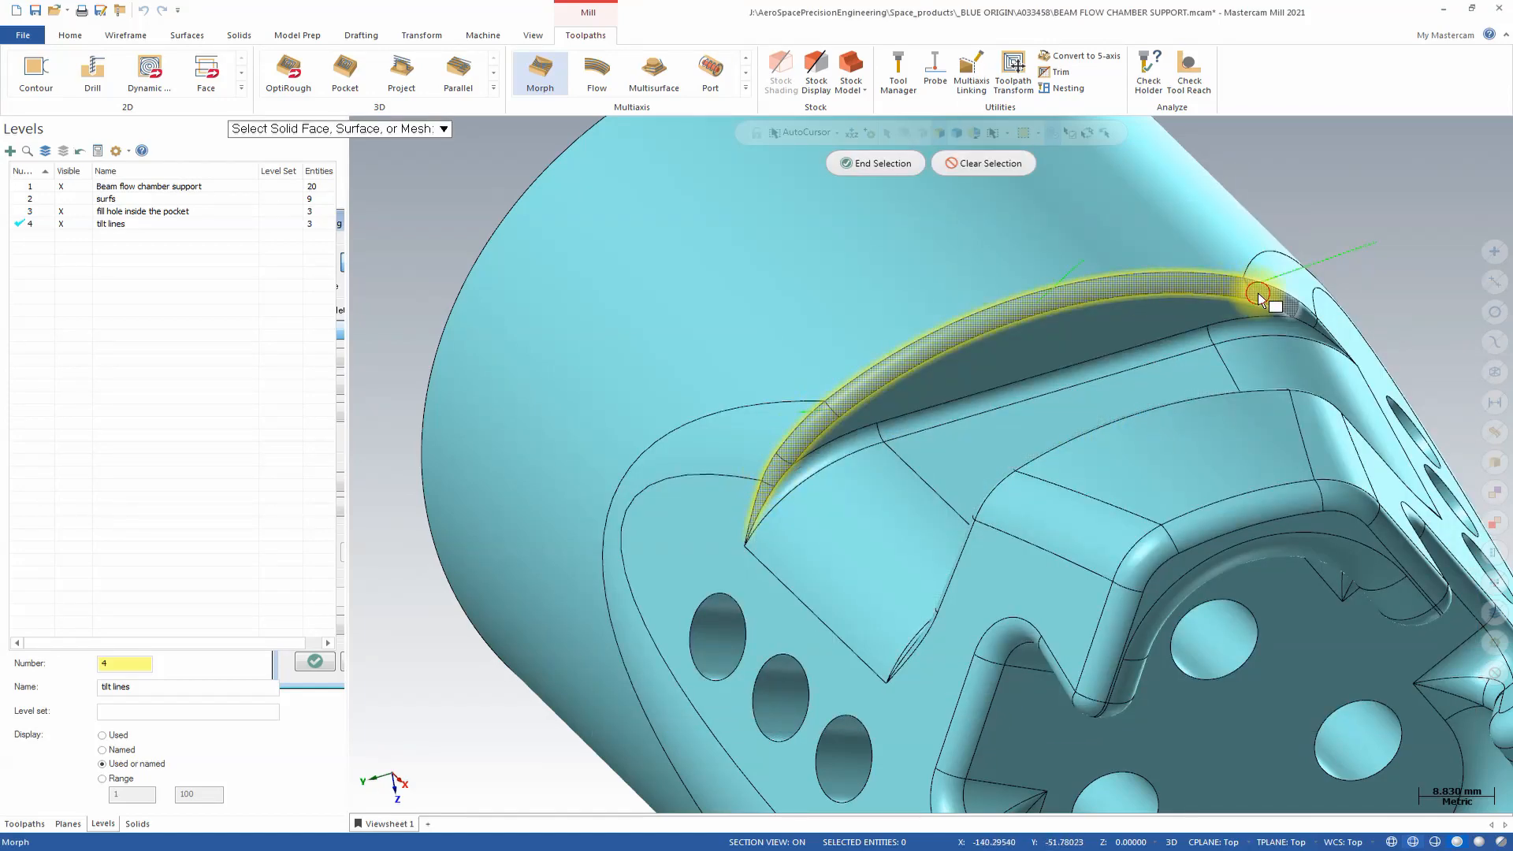
{"action": "left_click", "coordinate": [1322, 332]}
{"action": "left_click", "coordinate": [1329, 331]}
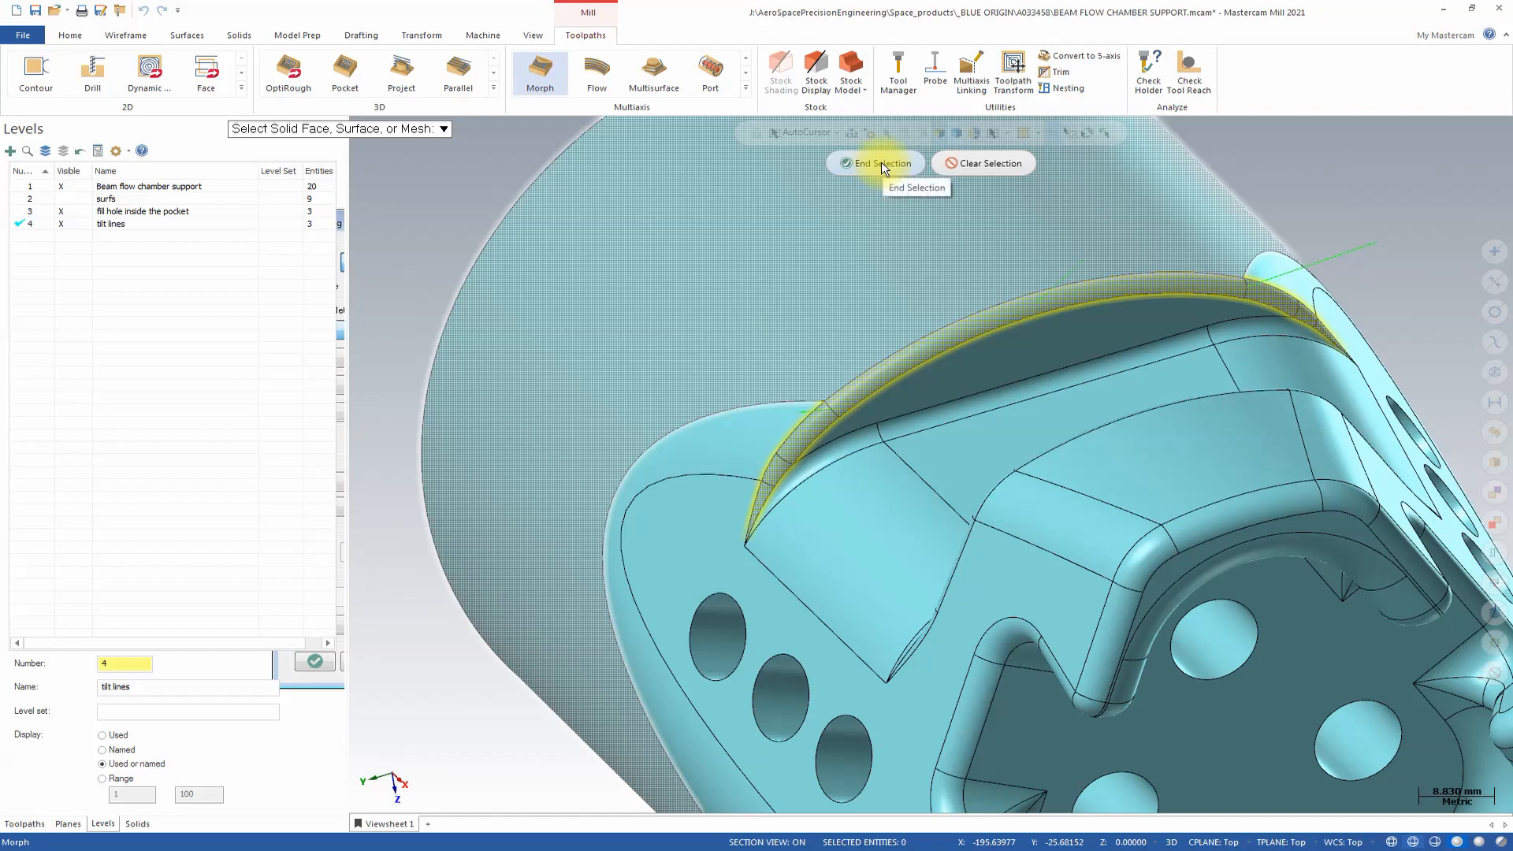
{"action": "left_click", "coordinate": [883, 163]}
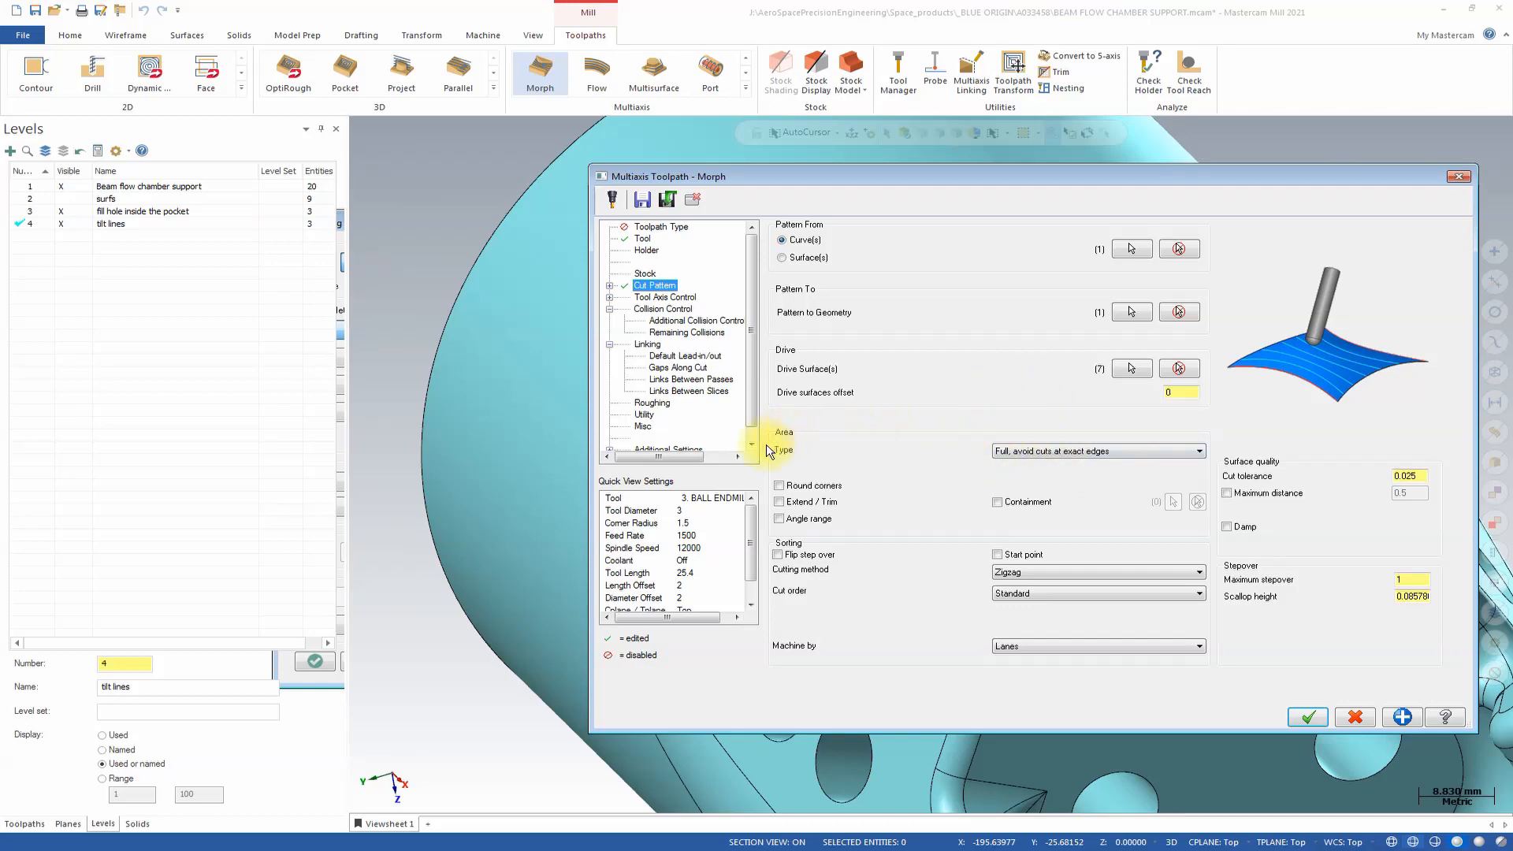
Step: Set the cut area type to "Full, start and end at exact surface edges" and the maximum stepover to 0.15
{"action": "left_click", "coordinate": [1125, 451]}
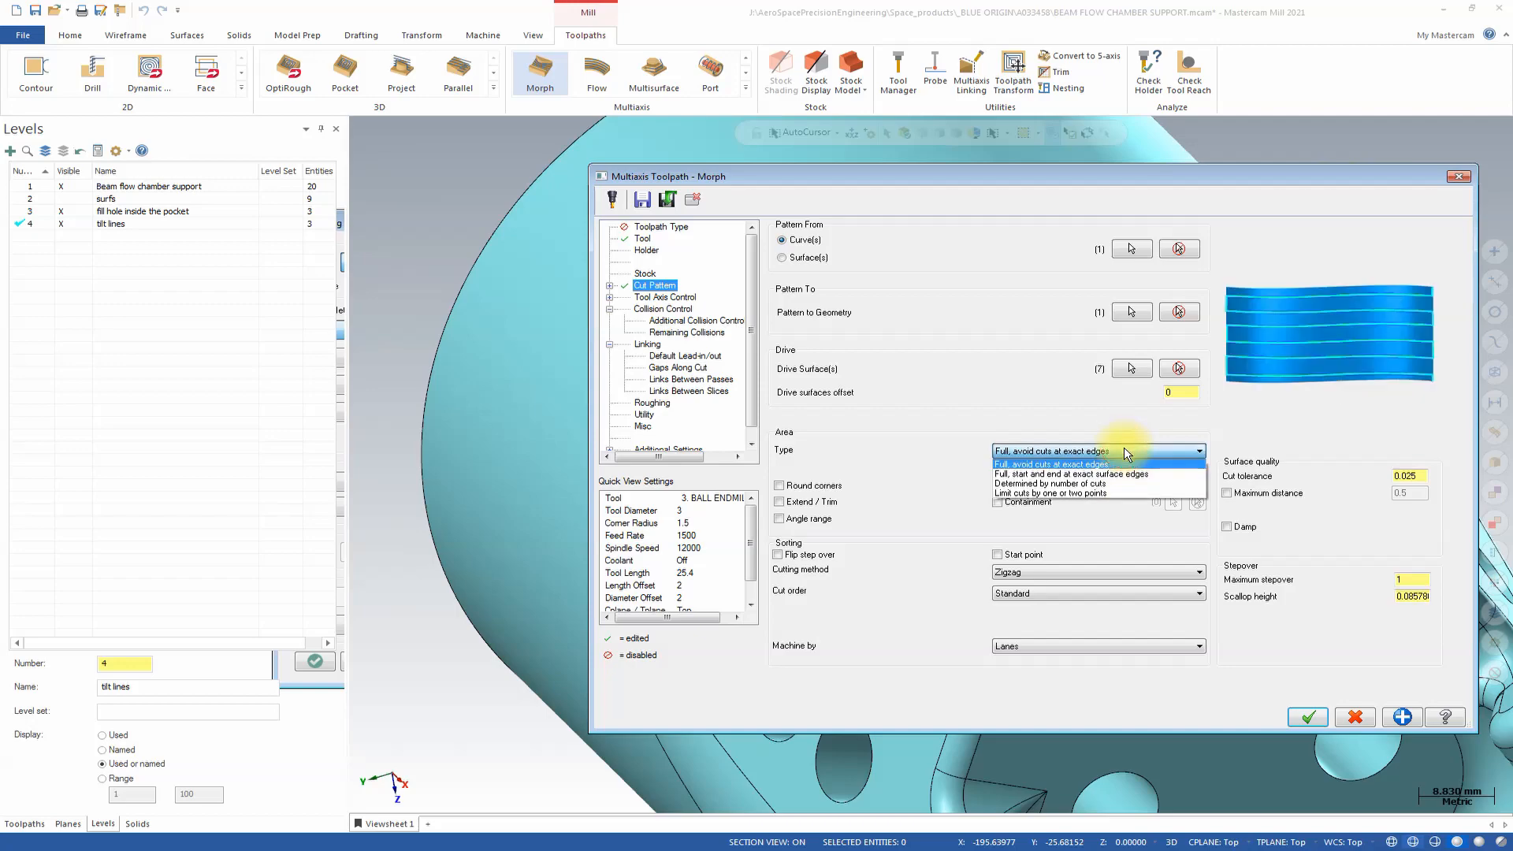
{"action": "left_click", "coordinate": [1066, 470]}
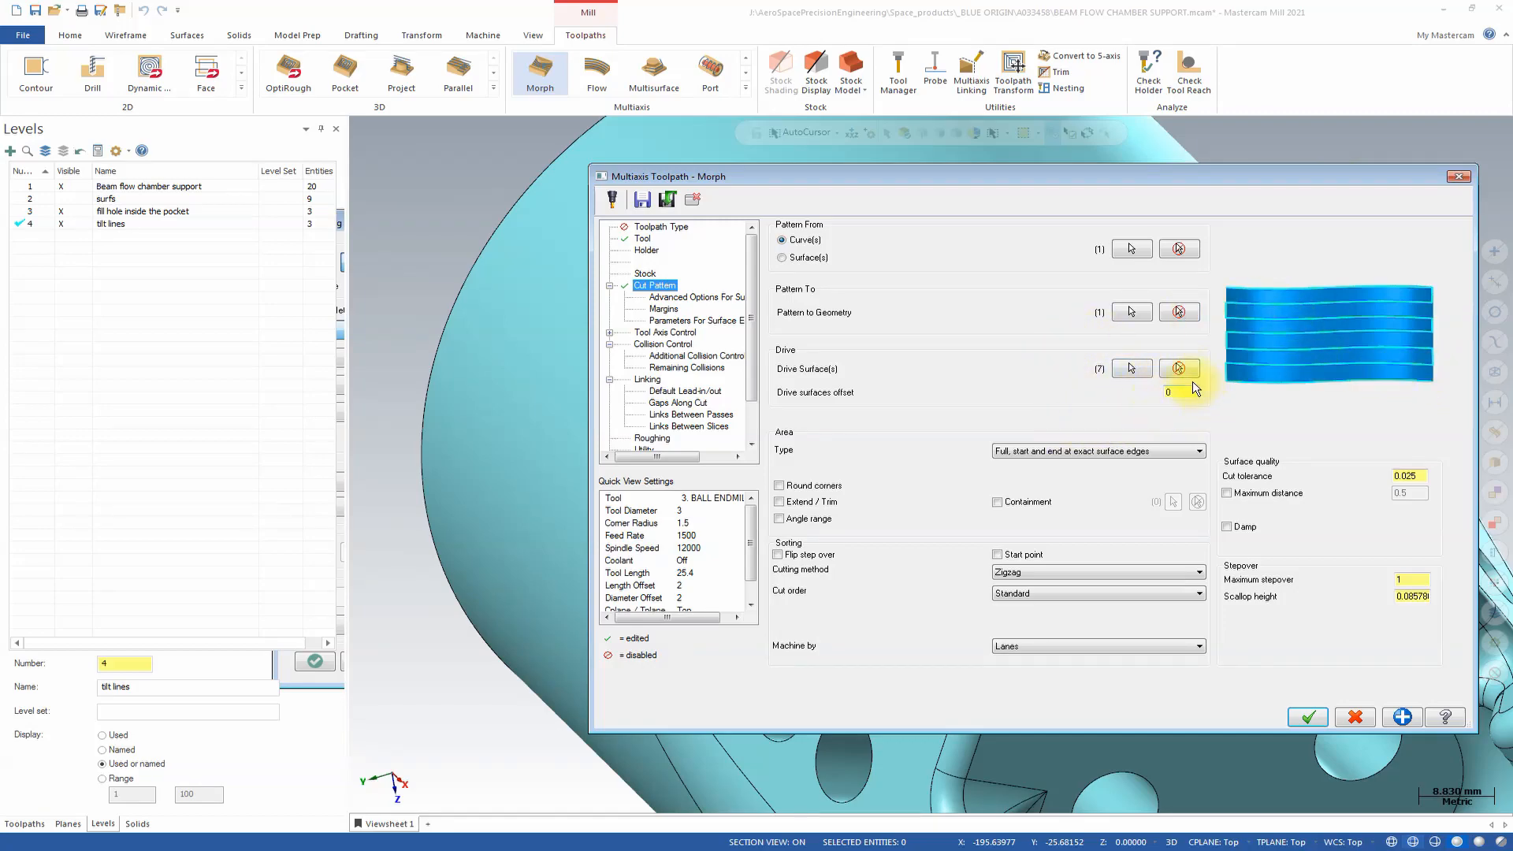
{"action": "left_click", "coordinate": [1425, 583]}
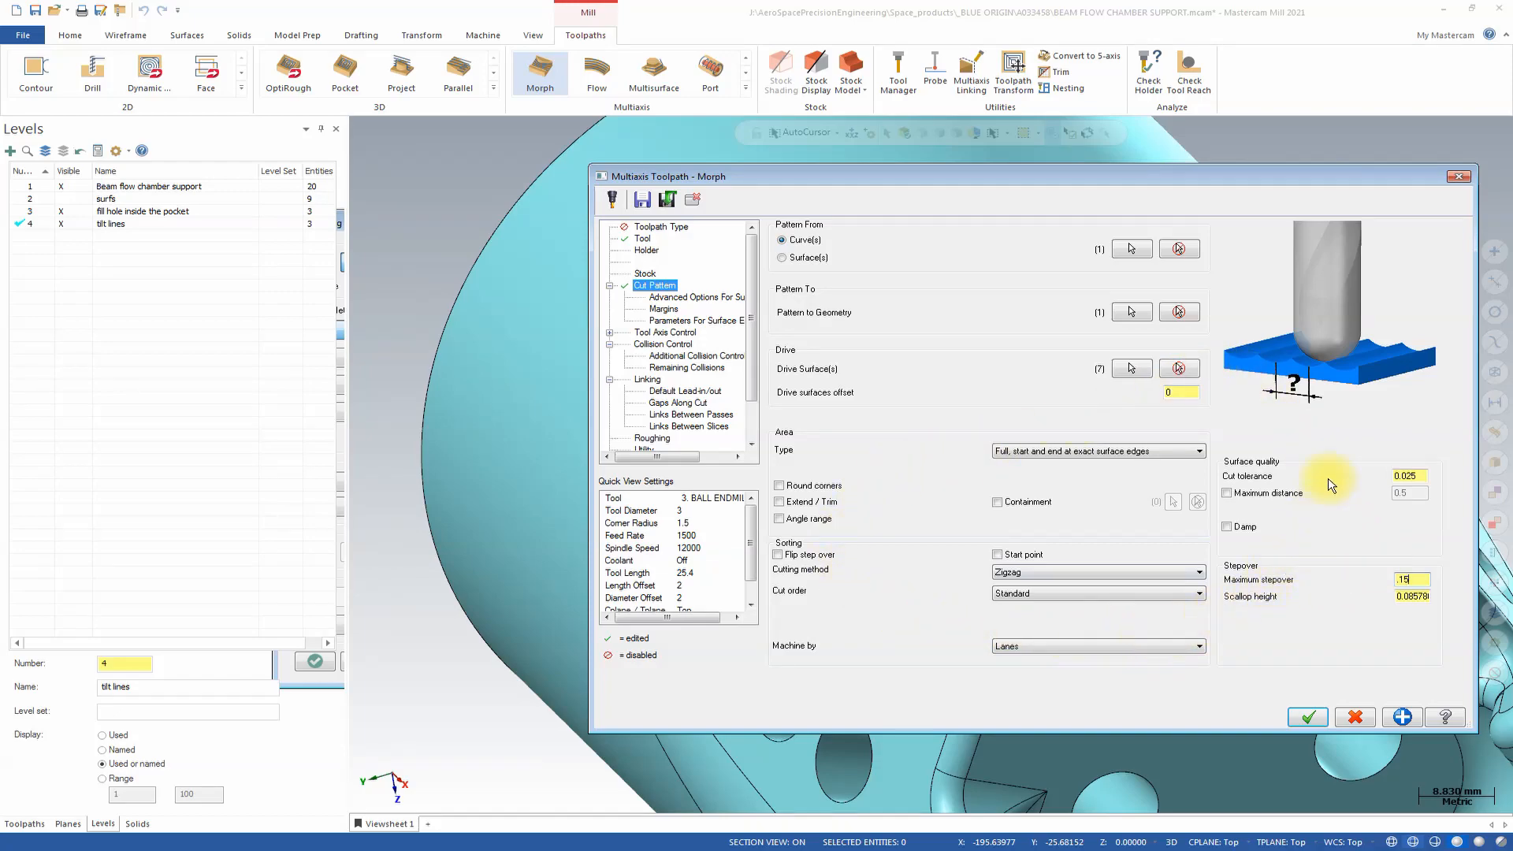
Step: Set the step over calculation method to Exact and enable Extend edge curve in the surface edge handling parameters
{"action": "left_click", "coordinate": [683, 297]}
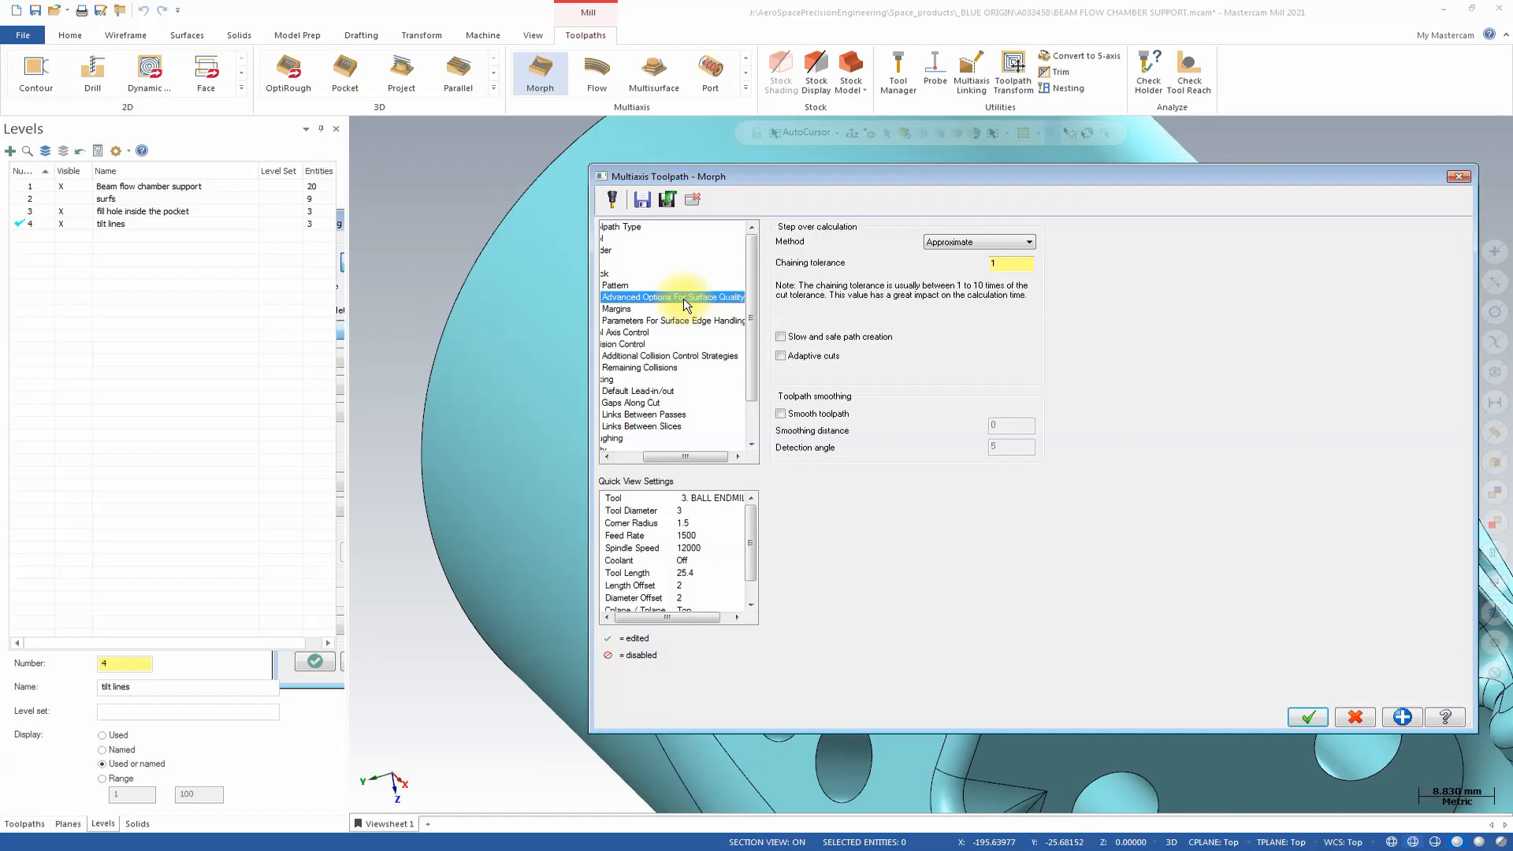
{"action": "left_click", "coordinate": [974, 244]}
{"action": "left_click", "coordinate": [967, 266]}
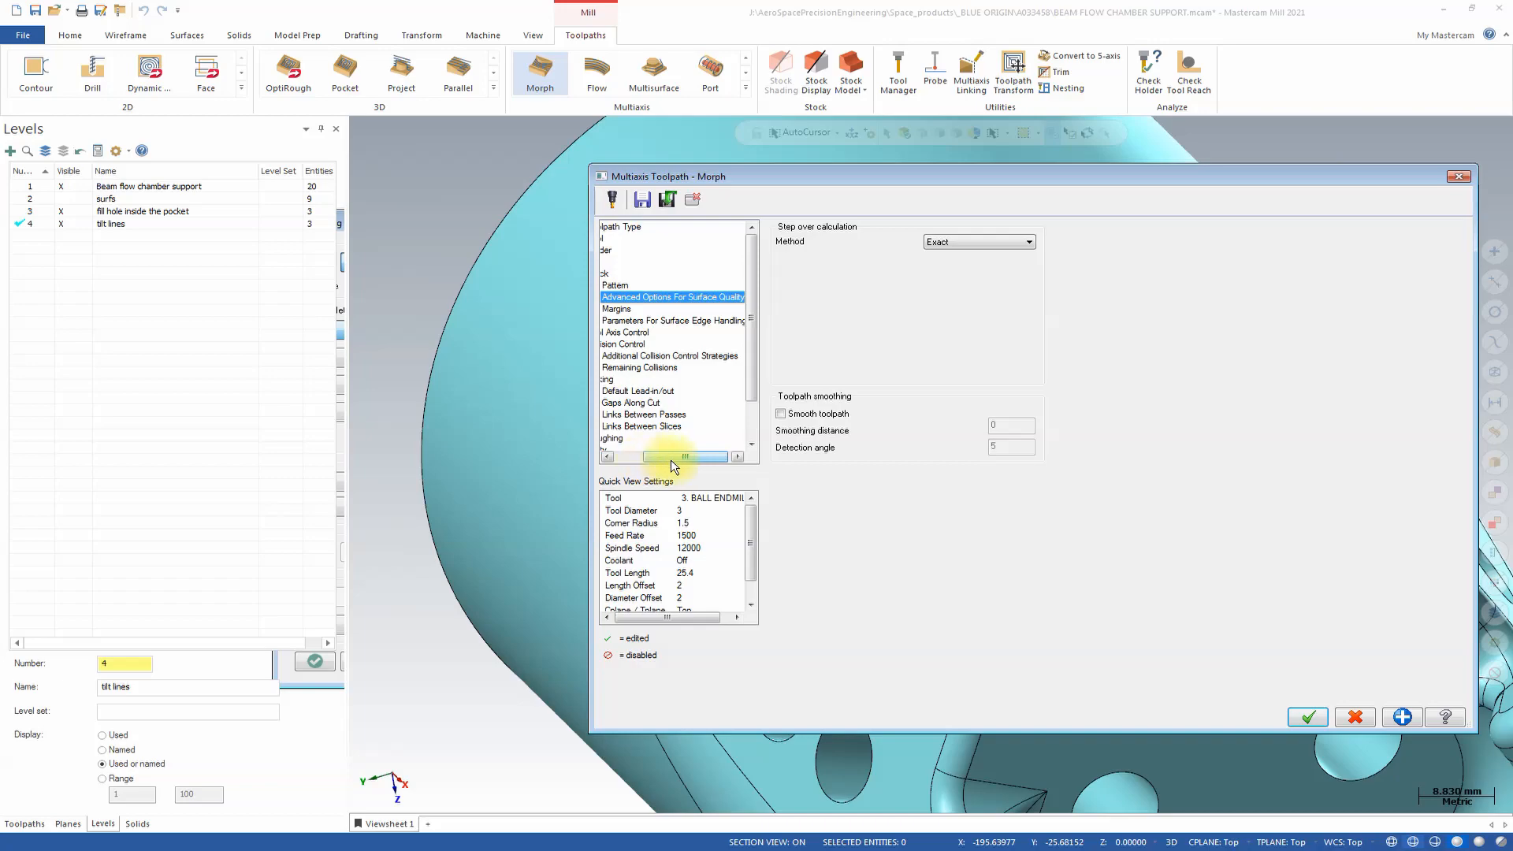
{"action": "left_click_drag", "start_coordinate": [673, 464], "coordinate": [645, 428]}
{"action": "left_click", "coordinate": [664, 320]}
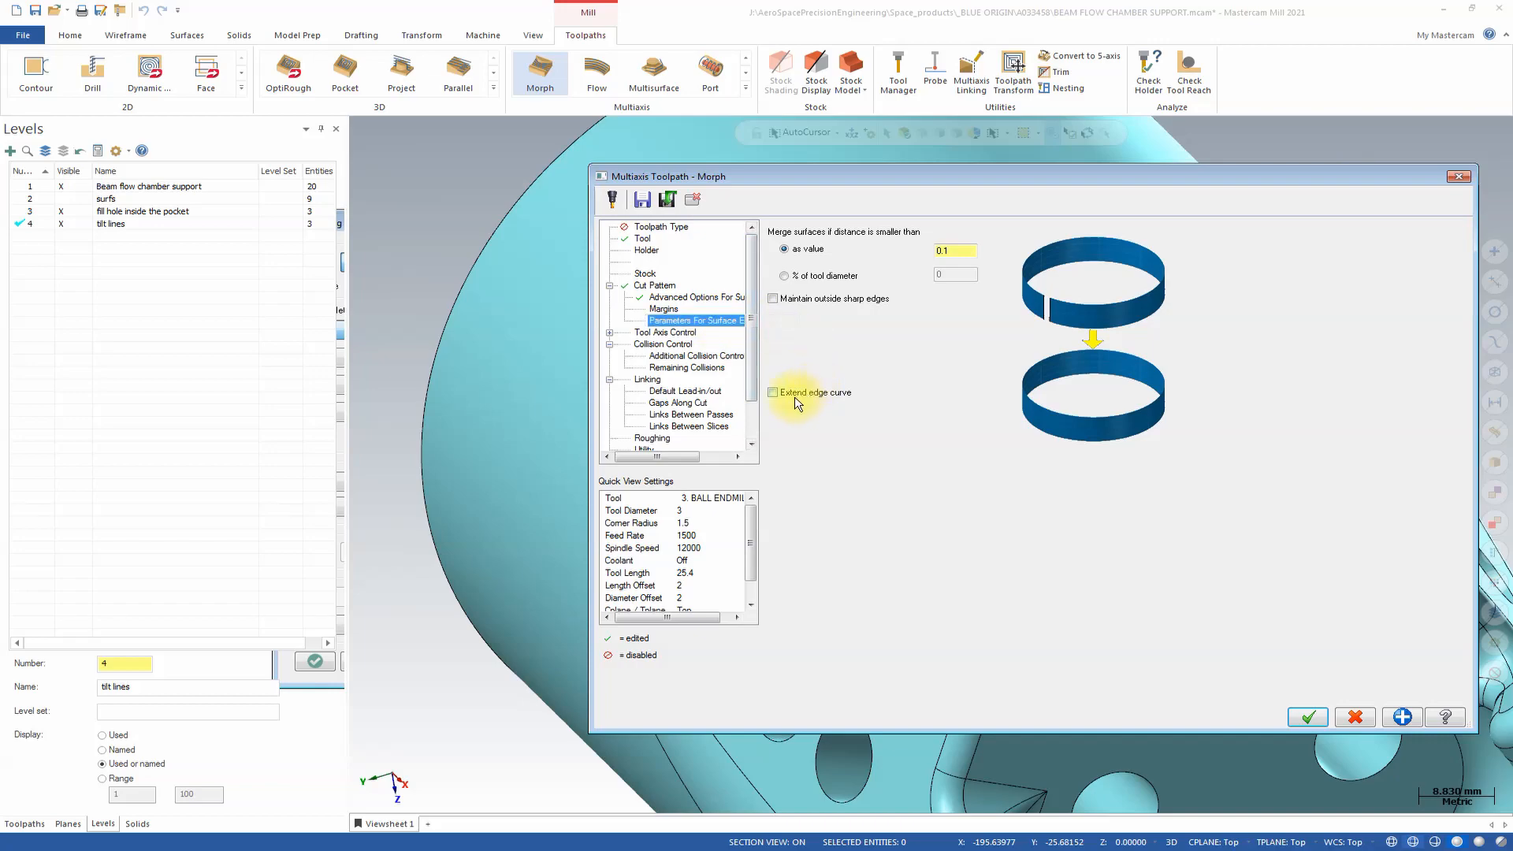
{"action": "left_click", "coordinate": [773, 394]}
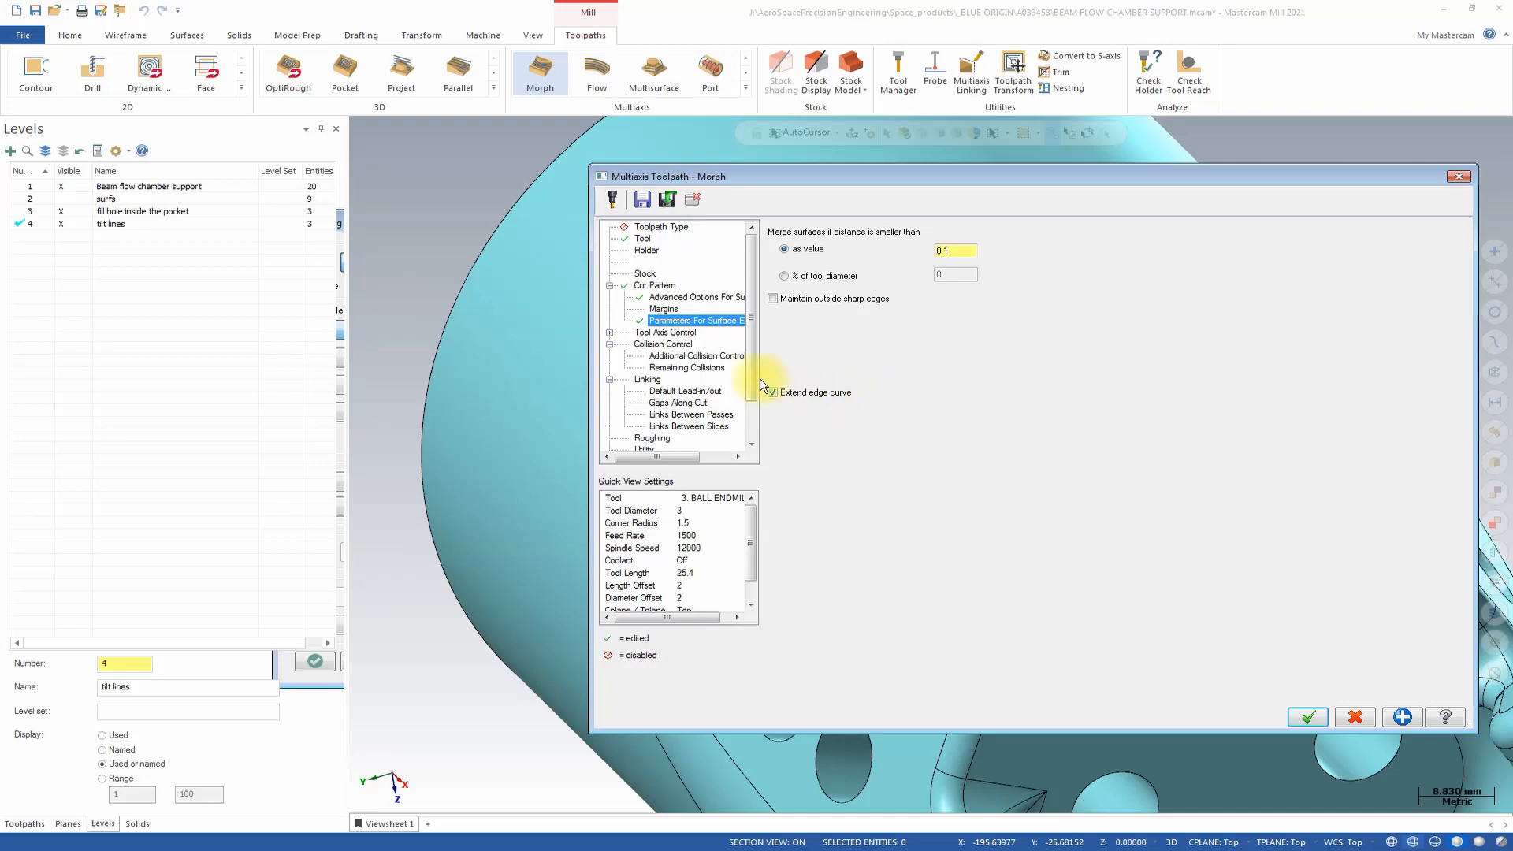
Step: Set the Morph toolpath's tool axis control to Lines
{"action": "left_click", "coordinate": [659, 334]}
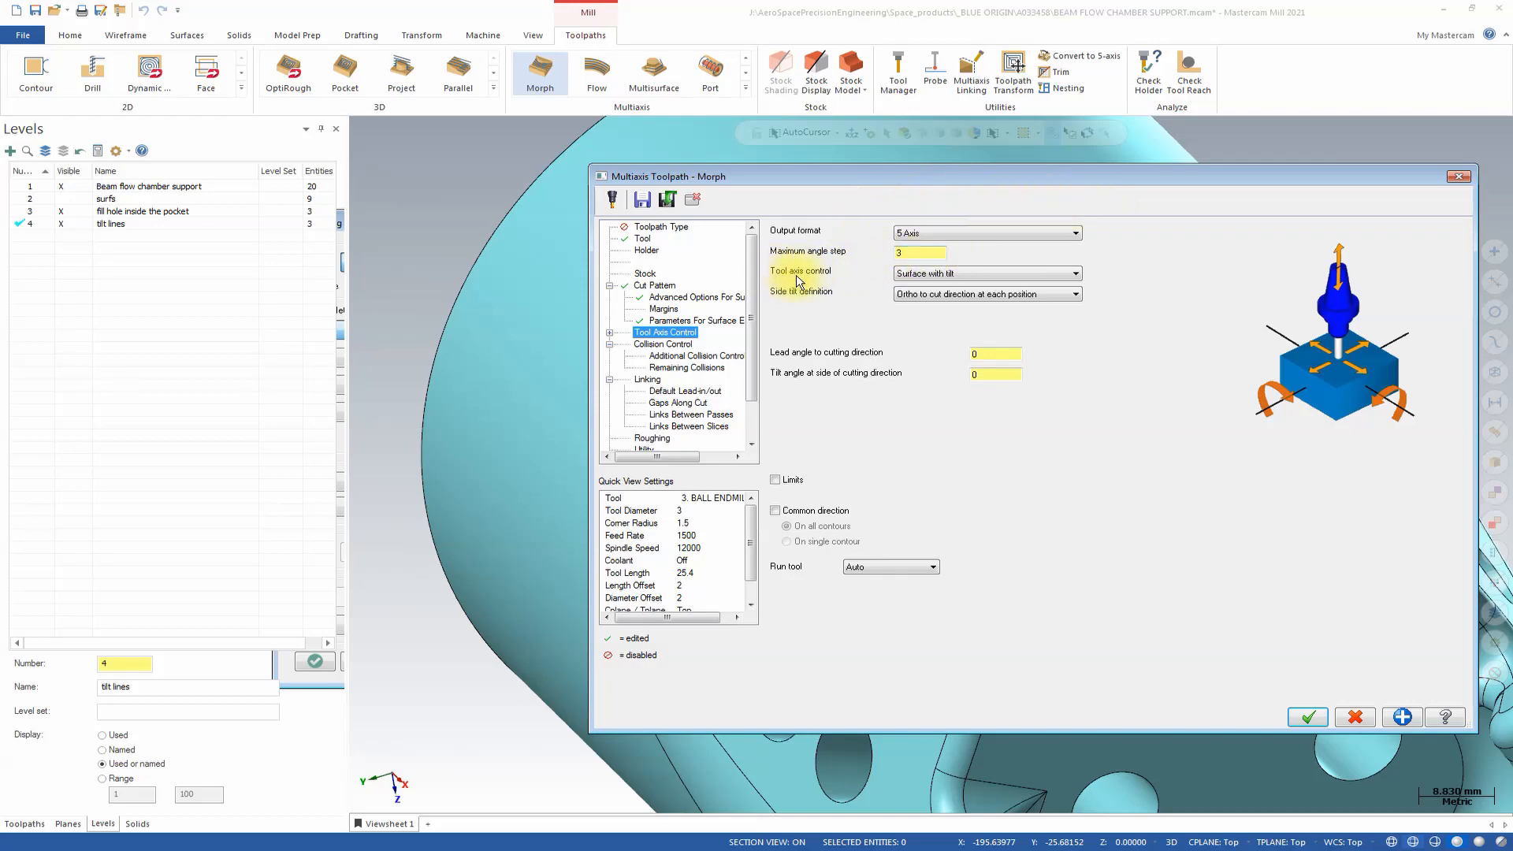
{"action": "left_click", "coordinate": [924, 271]}
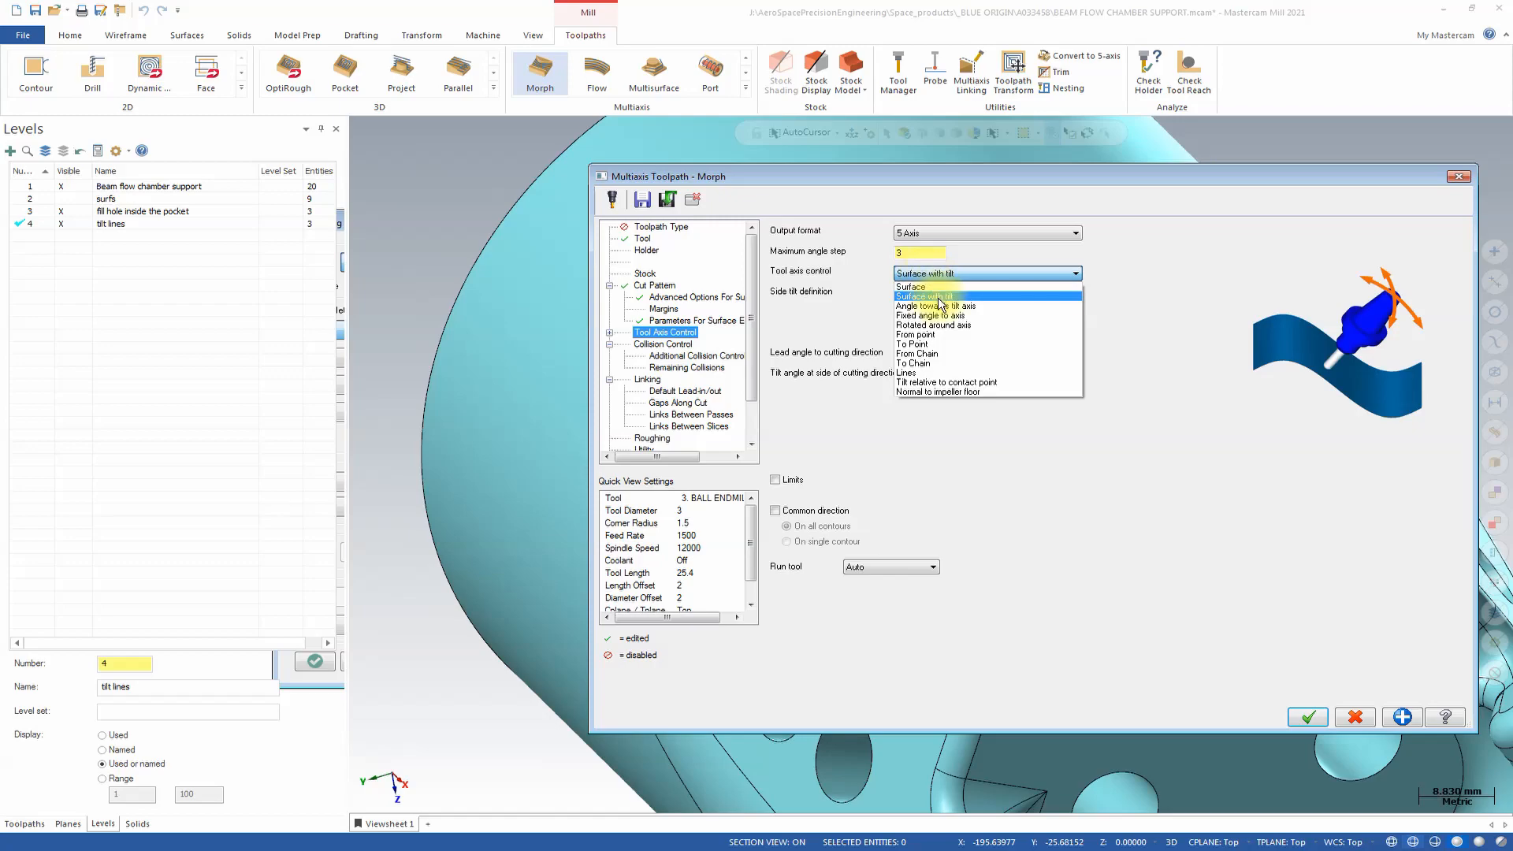
{"action": "left_click", "coordinate": [944, 372]}
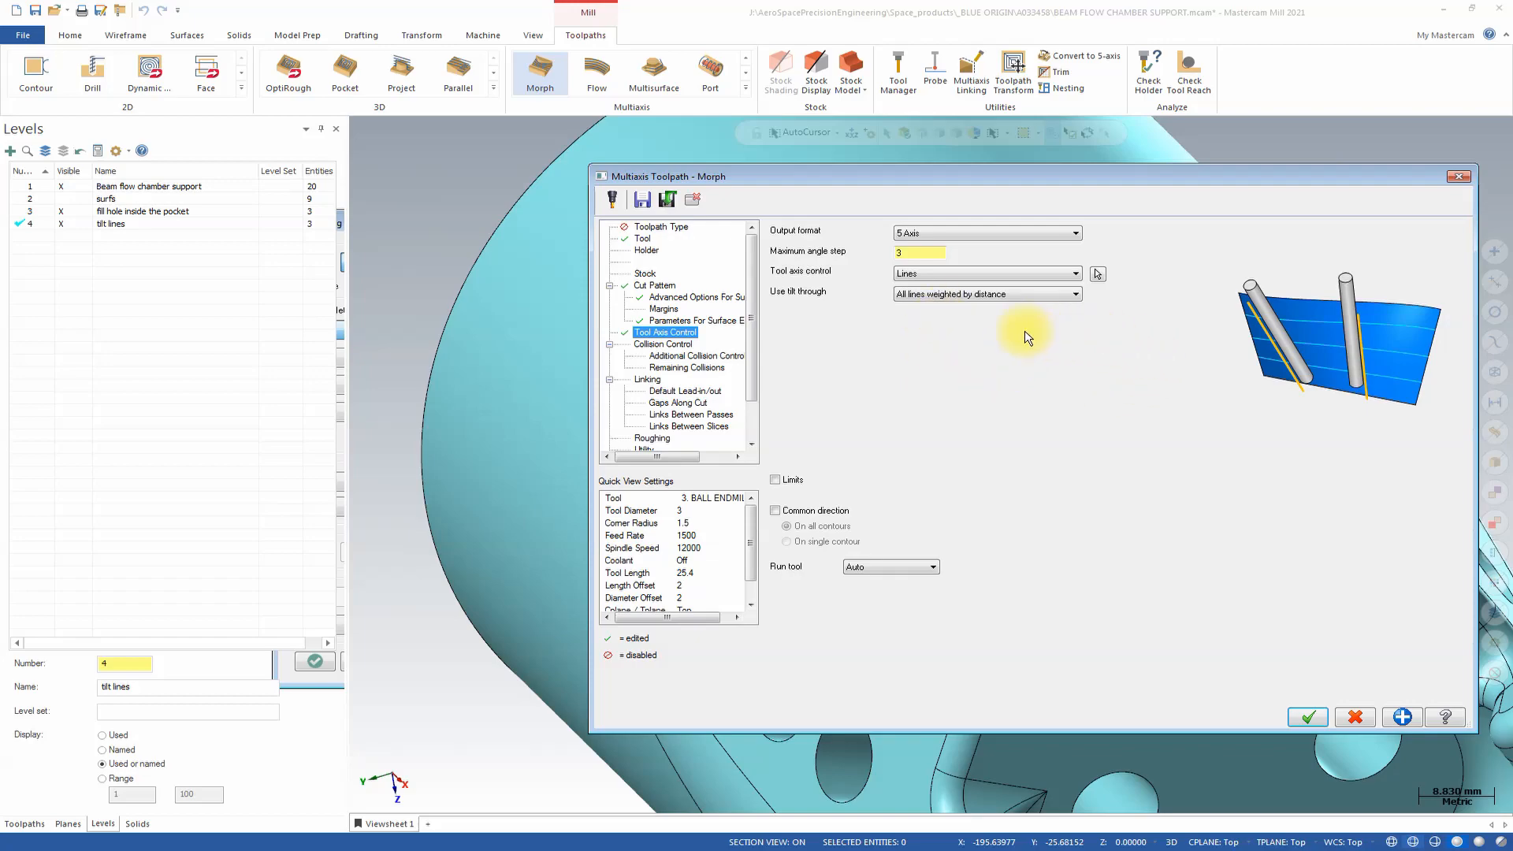
Step: Select the three tilt lines along the angled cutout's curved rim as the tool axis control lines
{"action": "left_click", "coordinate": [1098, 275]}
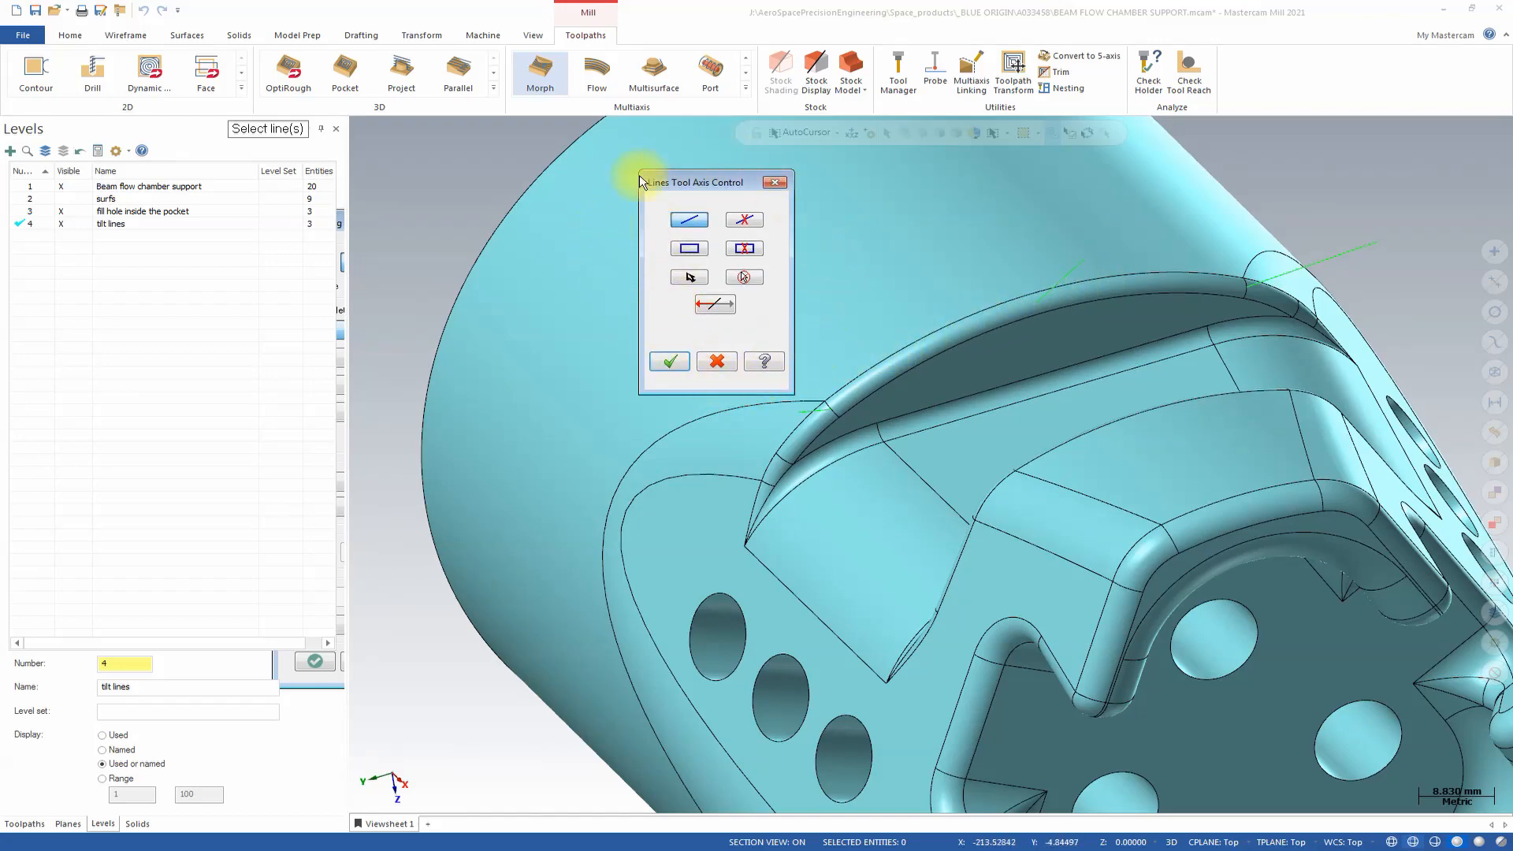
{"action": "left_click_drag", "start_coordinate": [687, 183], "coordinate": [596, 193]}
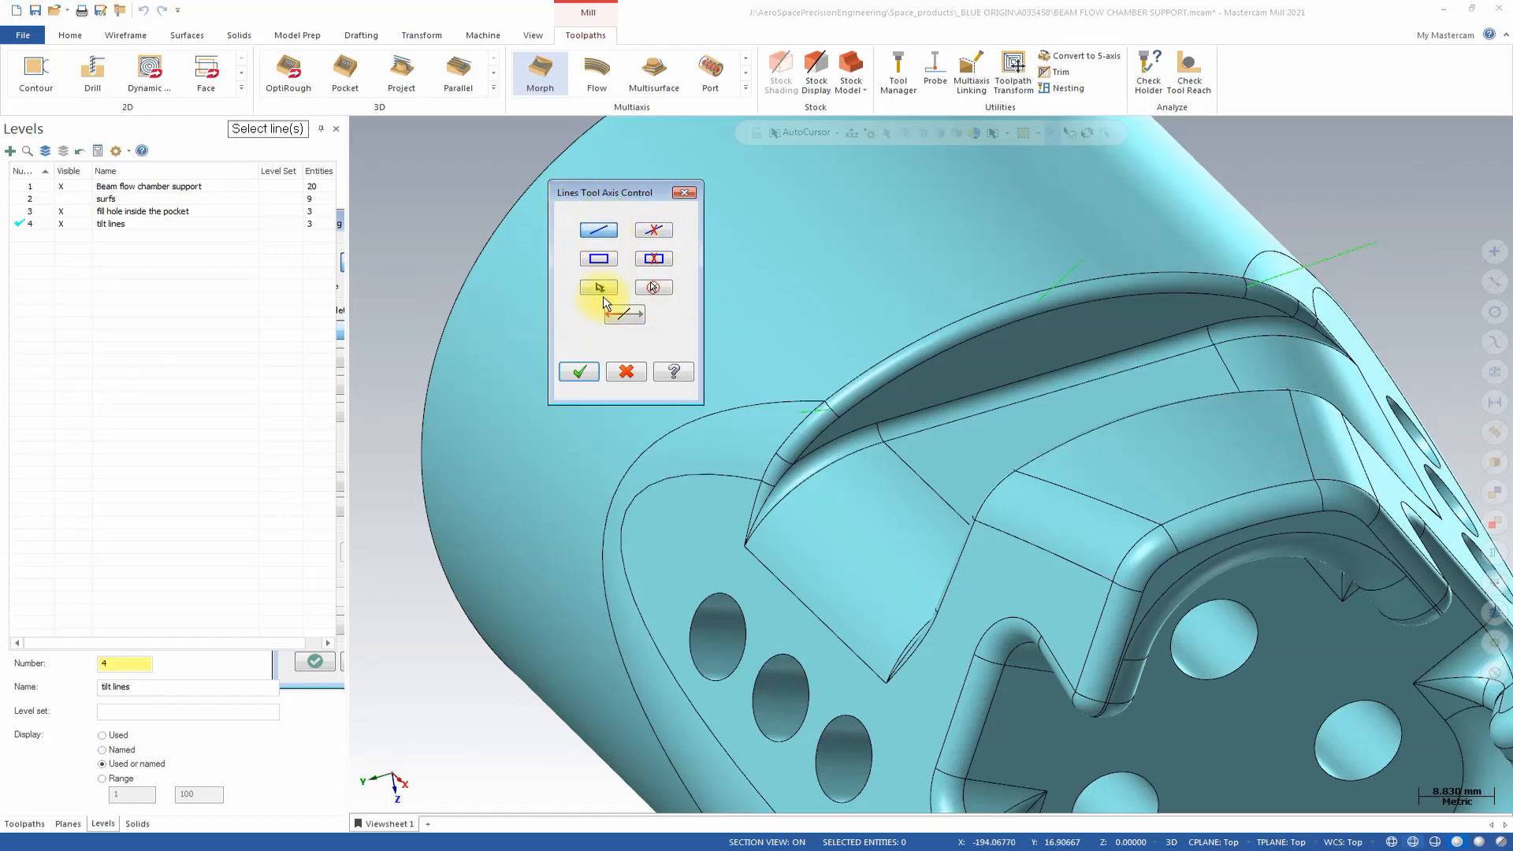
{"action": "left_click", "coordinate": [599, 230]}
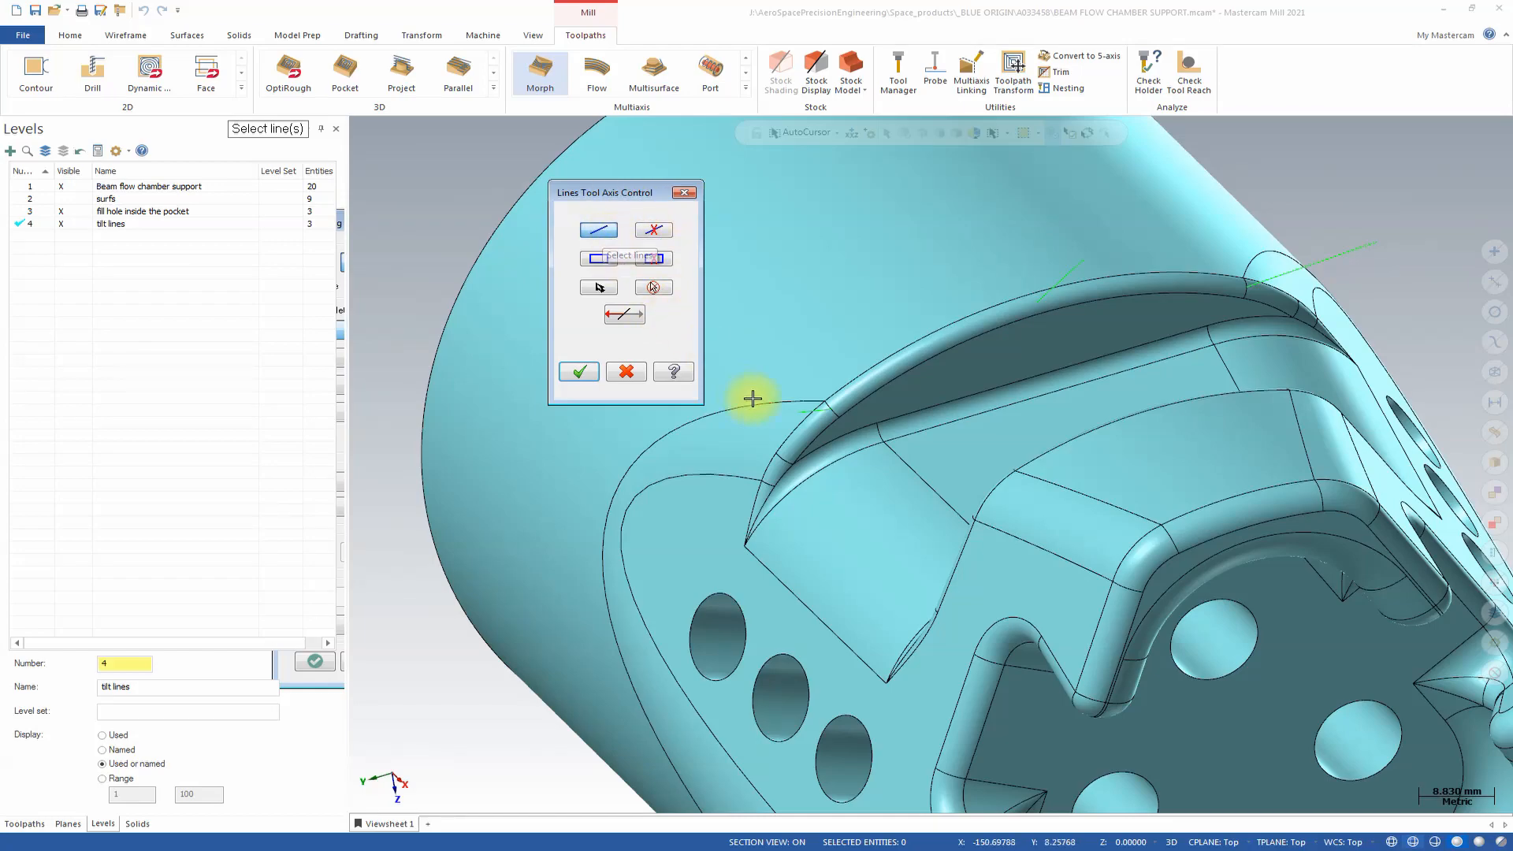
{"action": "left_click", "coordinate": [827, 408]}
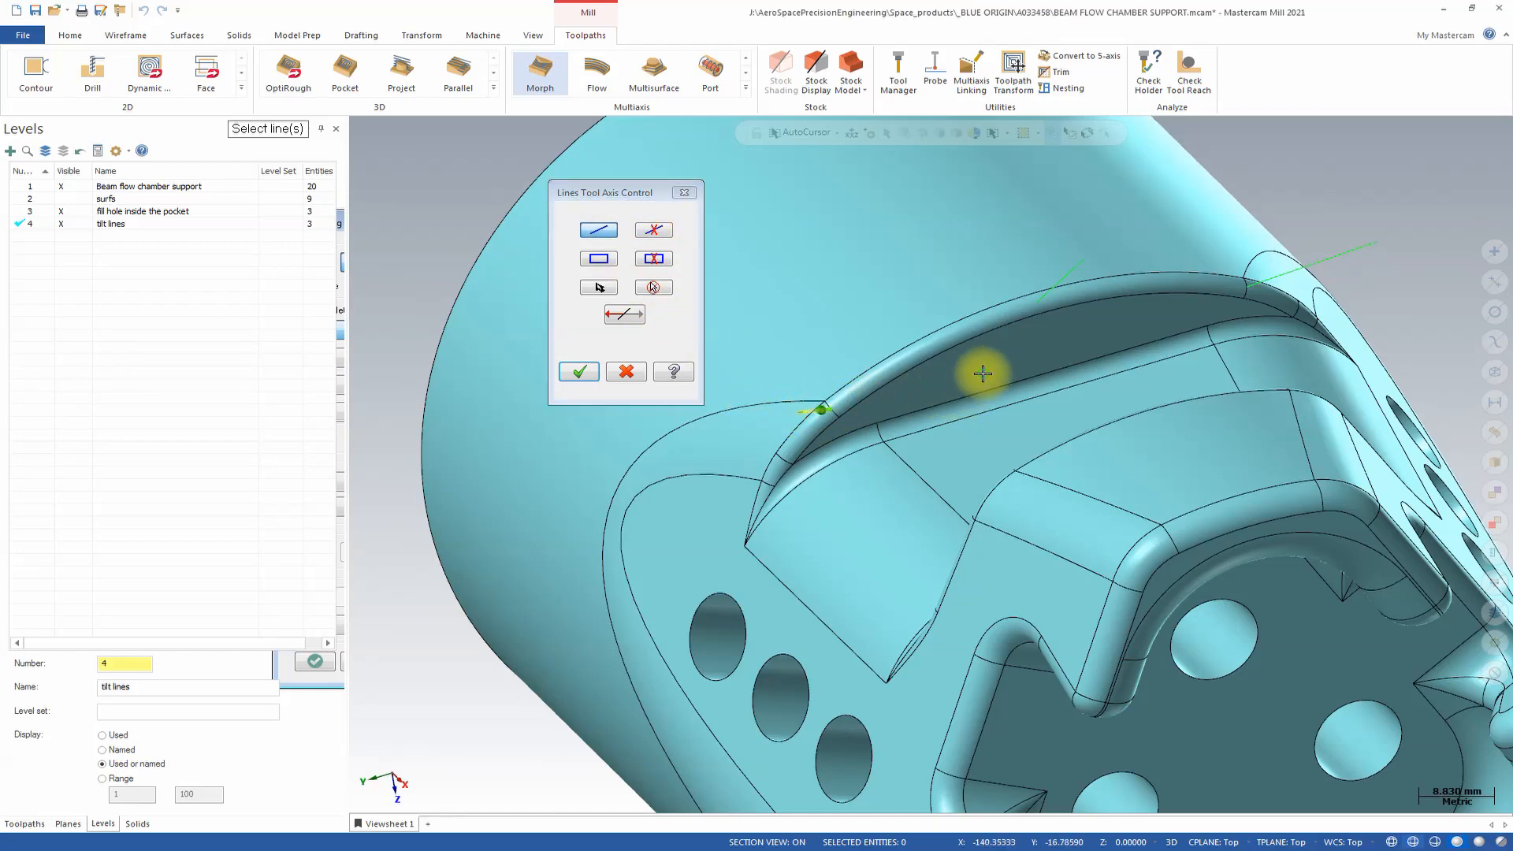
{"action": "mouse_move", "coordinate": [983, 372]}
{"action": "middle_mouse_down"}
{"action": "mouse_move", "coordinate": [1106, 324]}
{"action": "mouse_move", "coordinate": [1122, 263]}
{"action": "middle_mouse_up"}
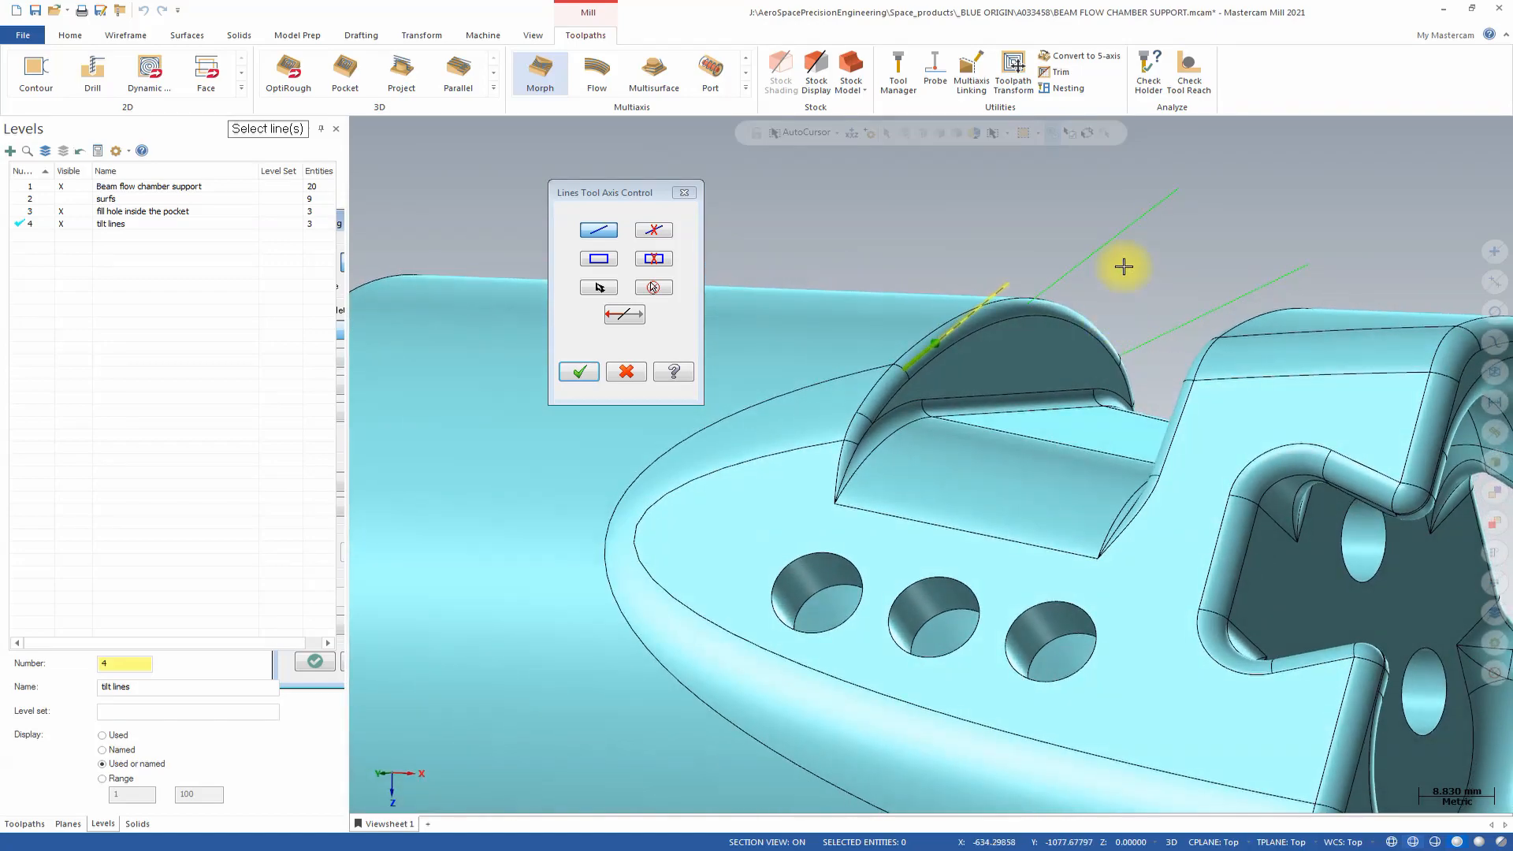
{"action": "left_click", "coordinate": [1048, 291]}
{"action": "left_click", "coordinate": [1129, 347]}
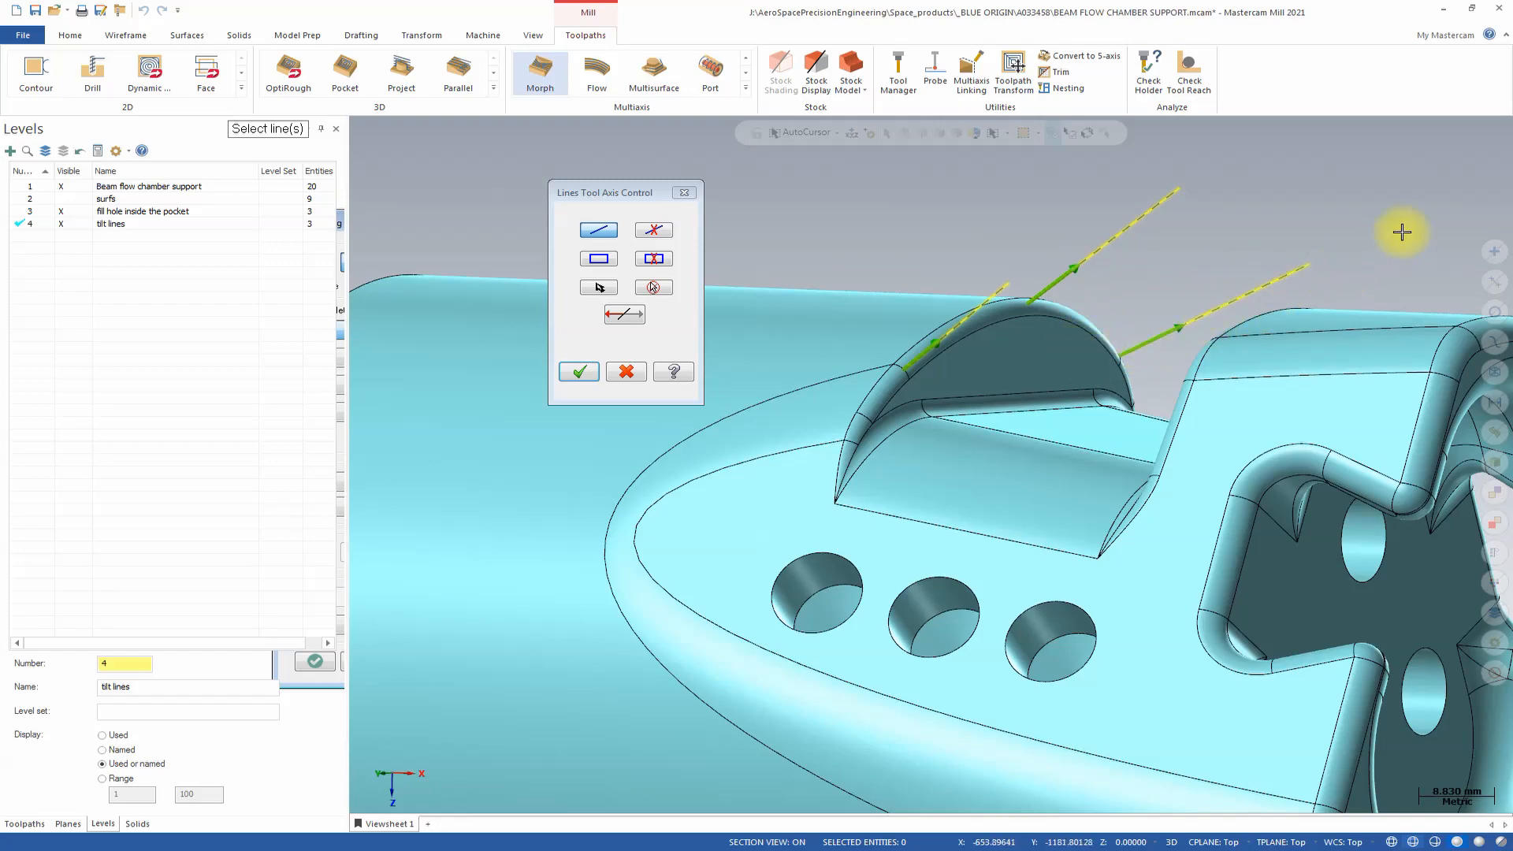
{"action": "middle_click_drag", "start_coordinate": [1209, 304], "coordinate": [1037, 338]}
{"action": "scroll", "coordinate": [1027, 385], "scroll_direction": "up", "scroll_amount": 2}
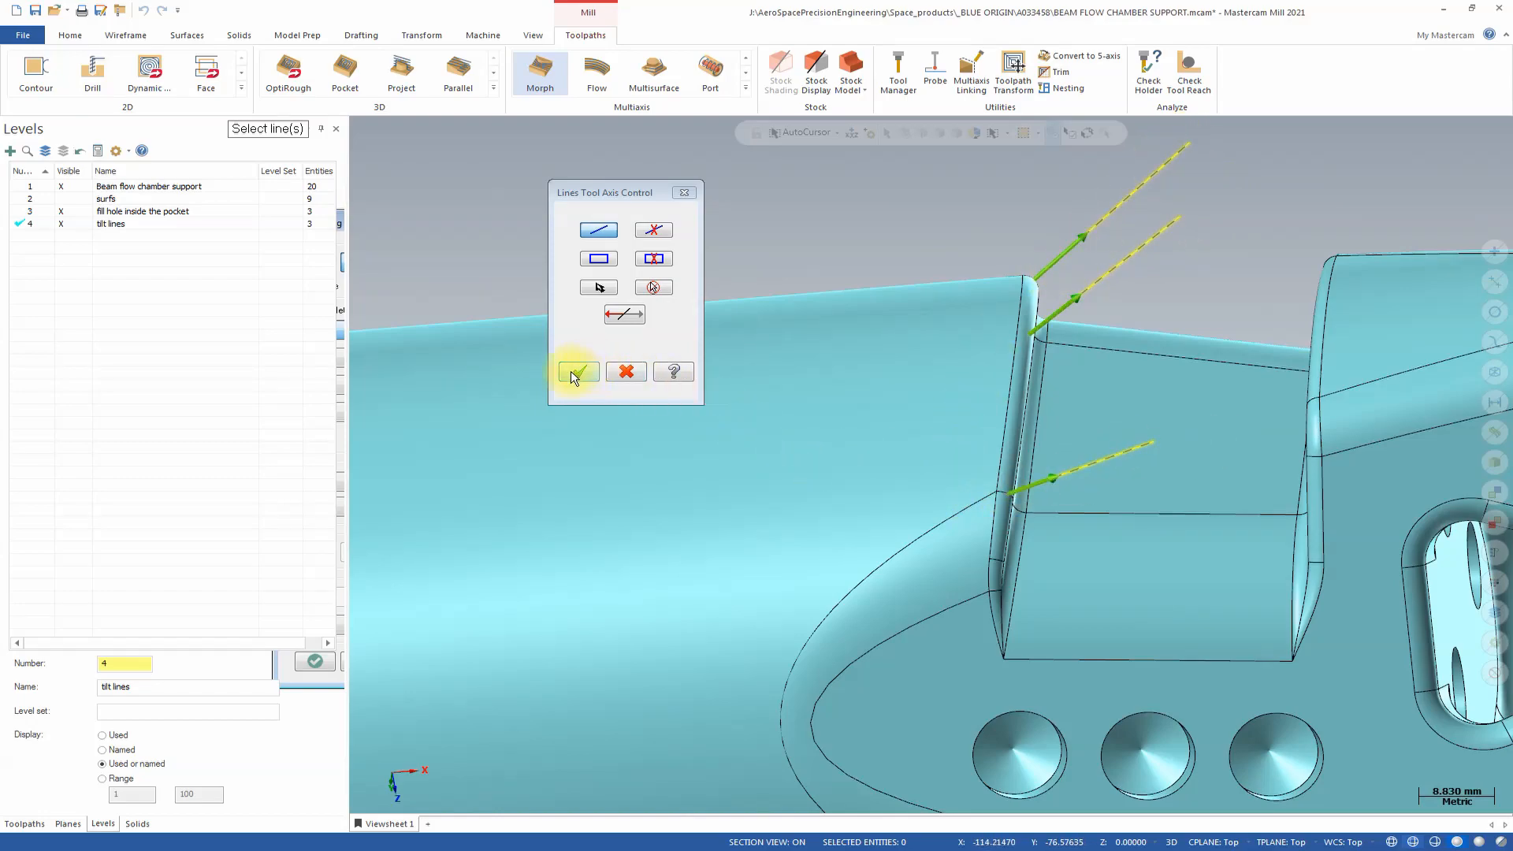
Step: Try removing and re-adding the middle tilt line, and reverse the direction of all lines and back
{"action": "left_click", "coordinate": [657, 234]}
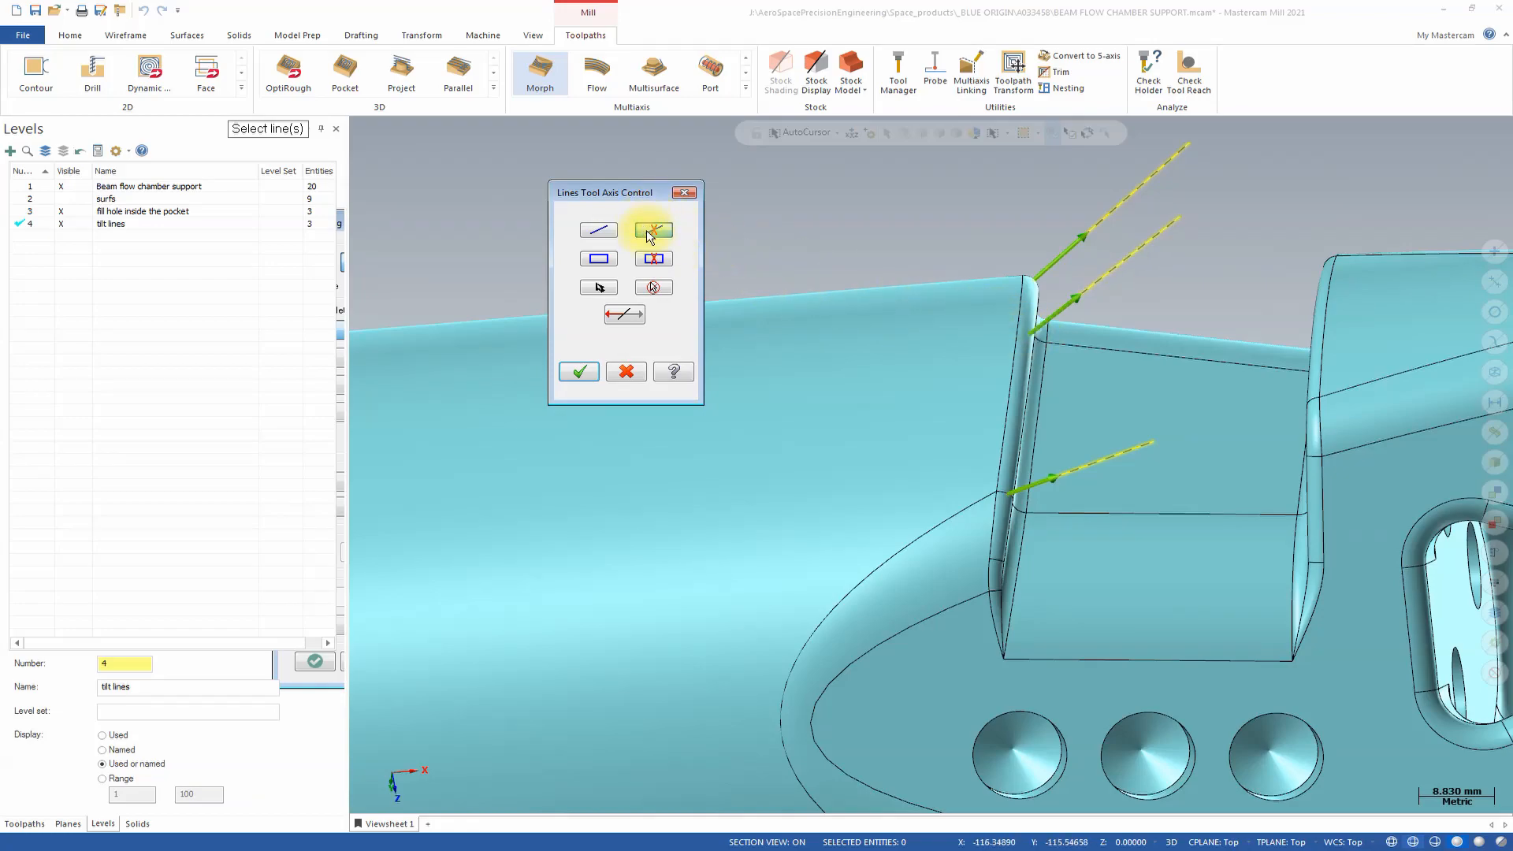
{"action": "left_click", "coordinate": [1054, 314]}
{"action": "left_click", "coordinate": [606, 236]}
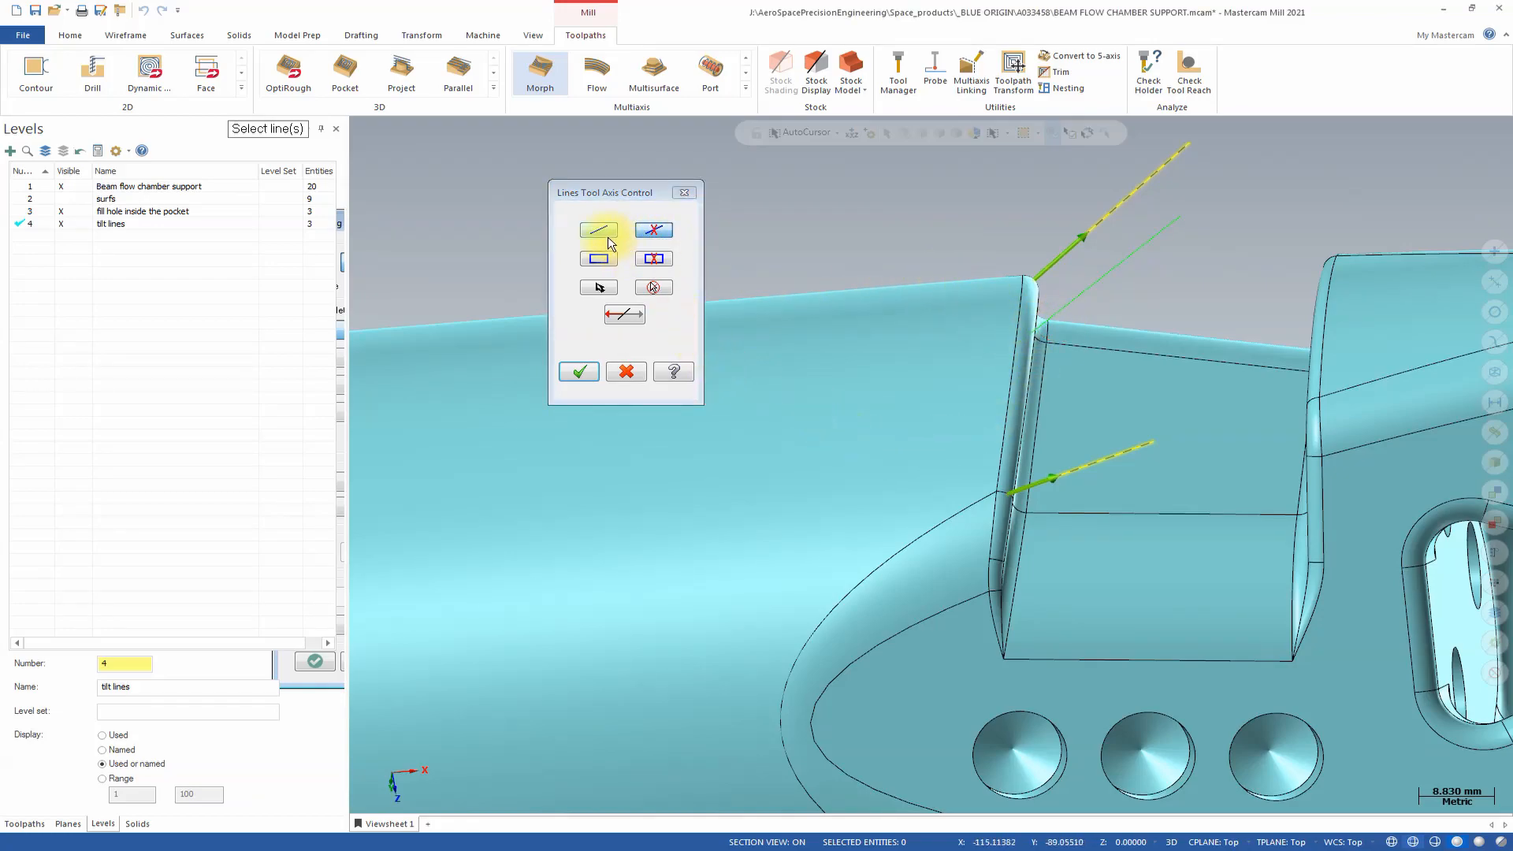
{"action": "left_click", "coordinate": [1048, 322]}
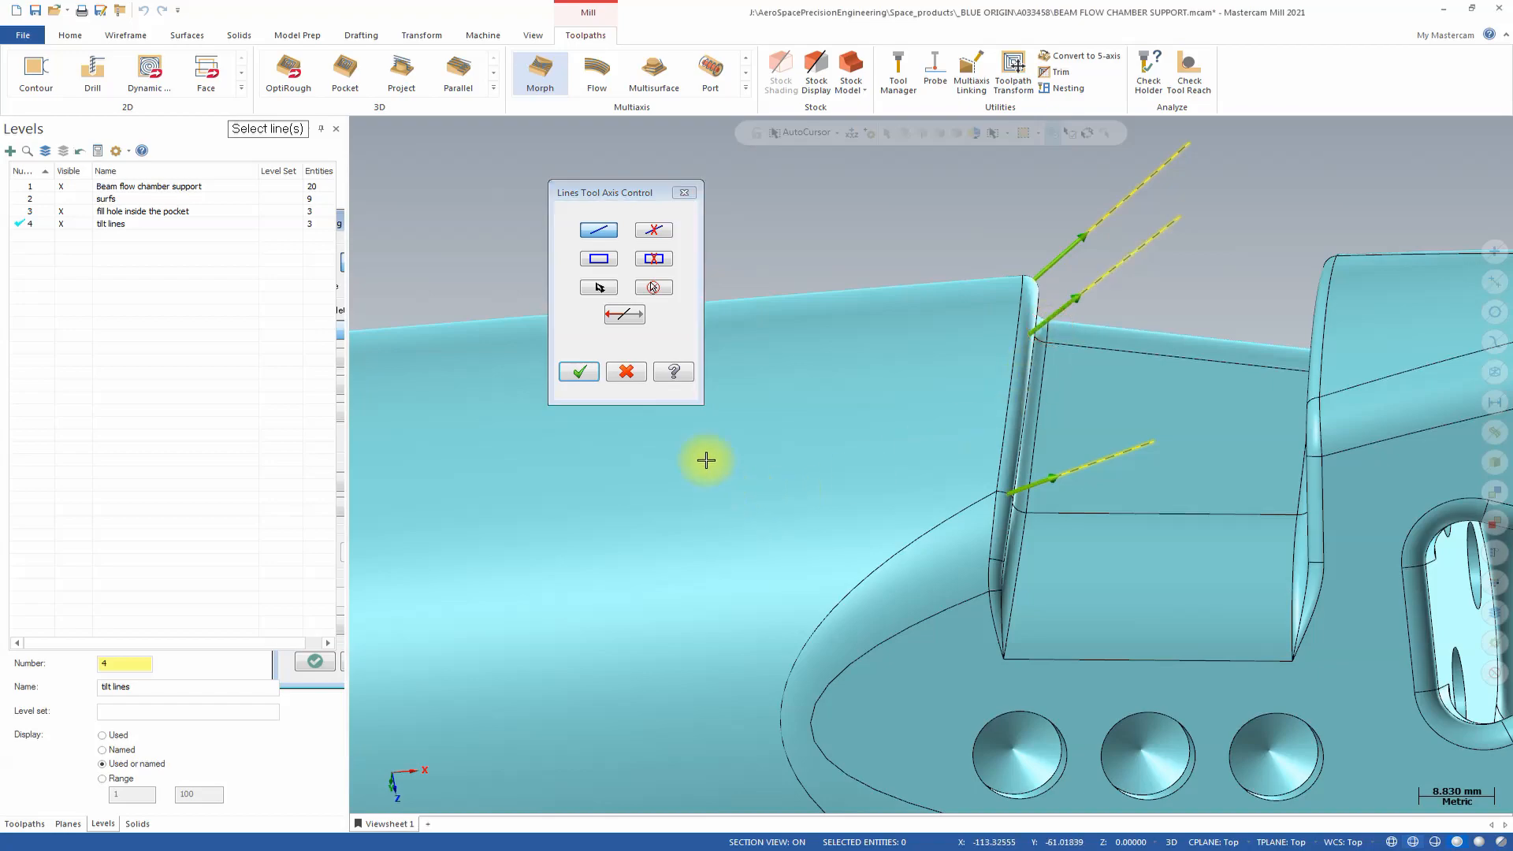
{"action": "left_click", "coordinate": [623, 315]}
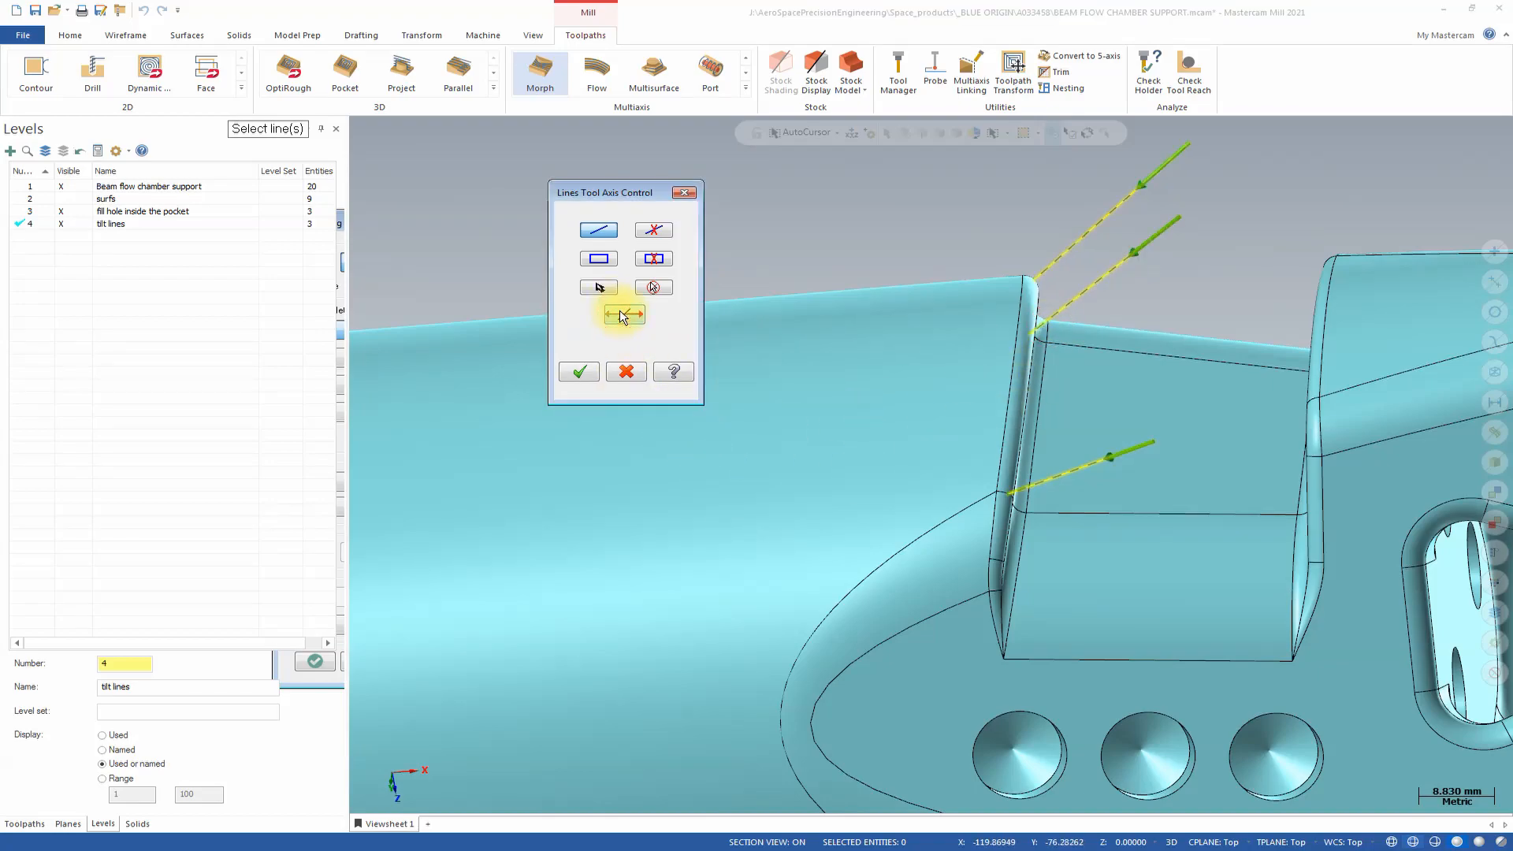
{"action": "left_click", "coordinate": [624, 315]}
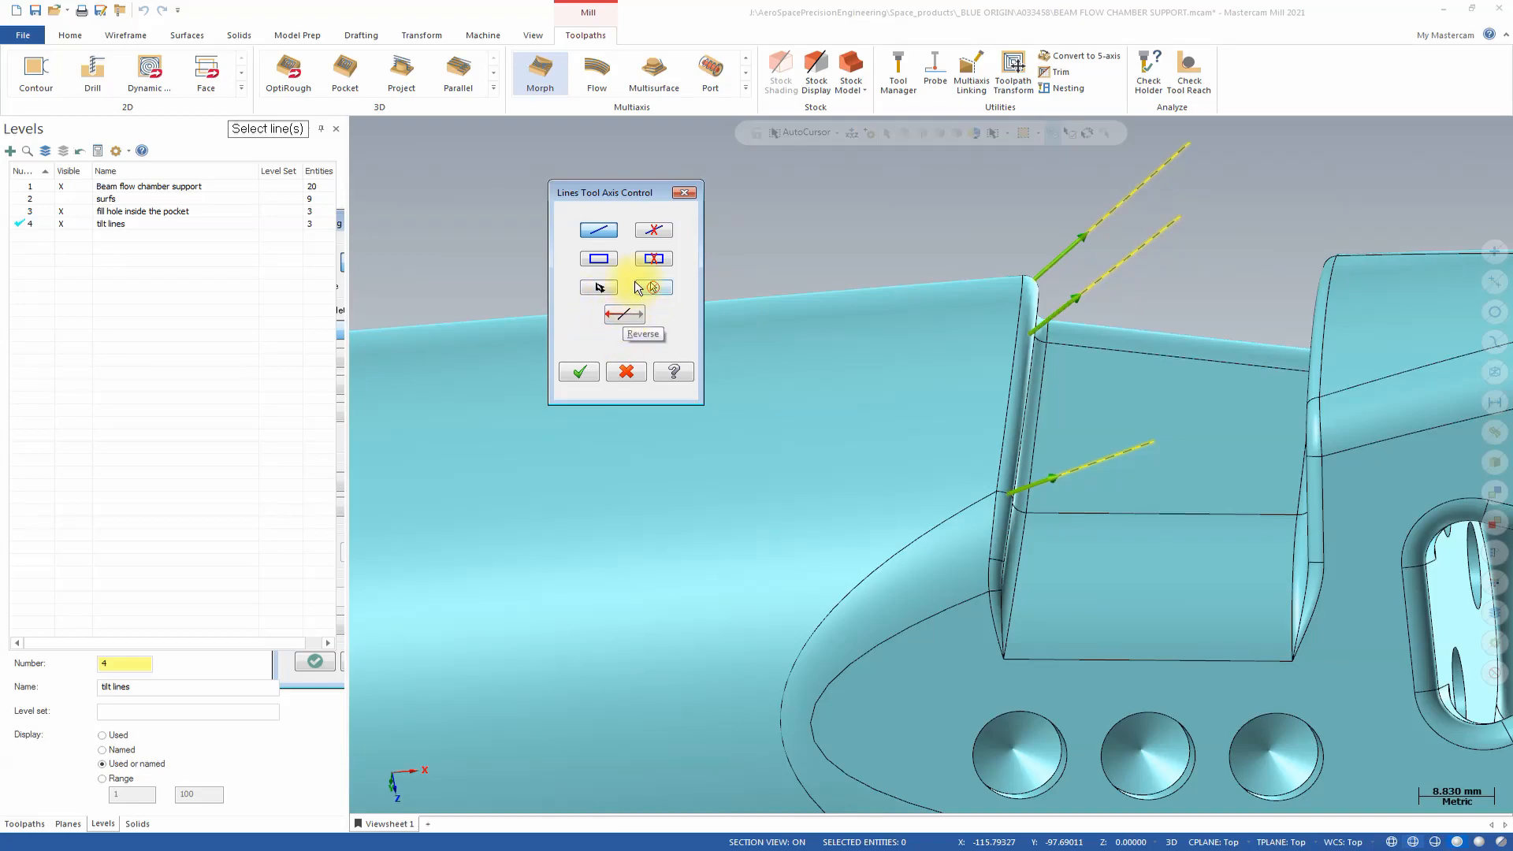
Step: Accept the tilt lines and set the first collision control strategy to Retract tool along the tool axis
{"action": "left_click", "coordinate": [578, 371]}
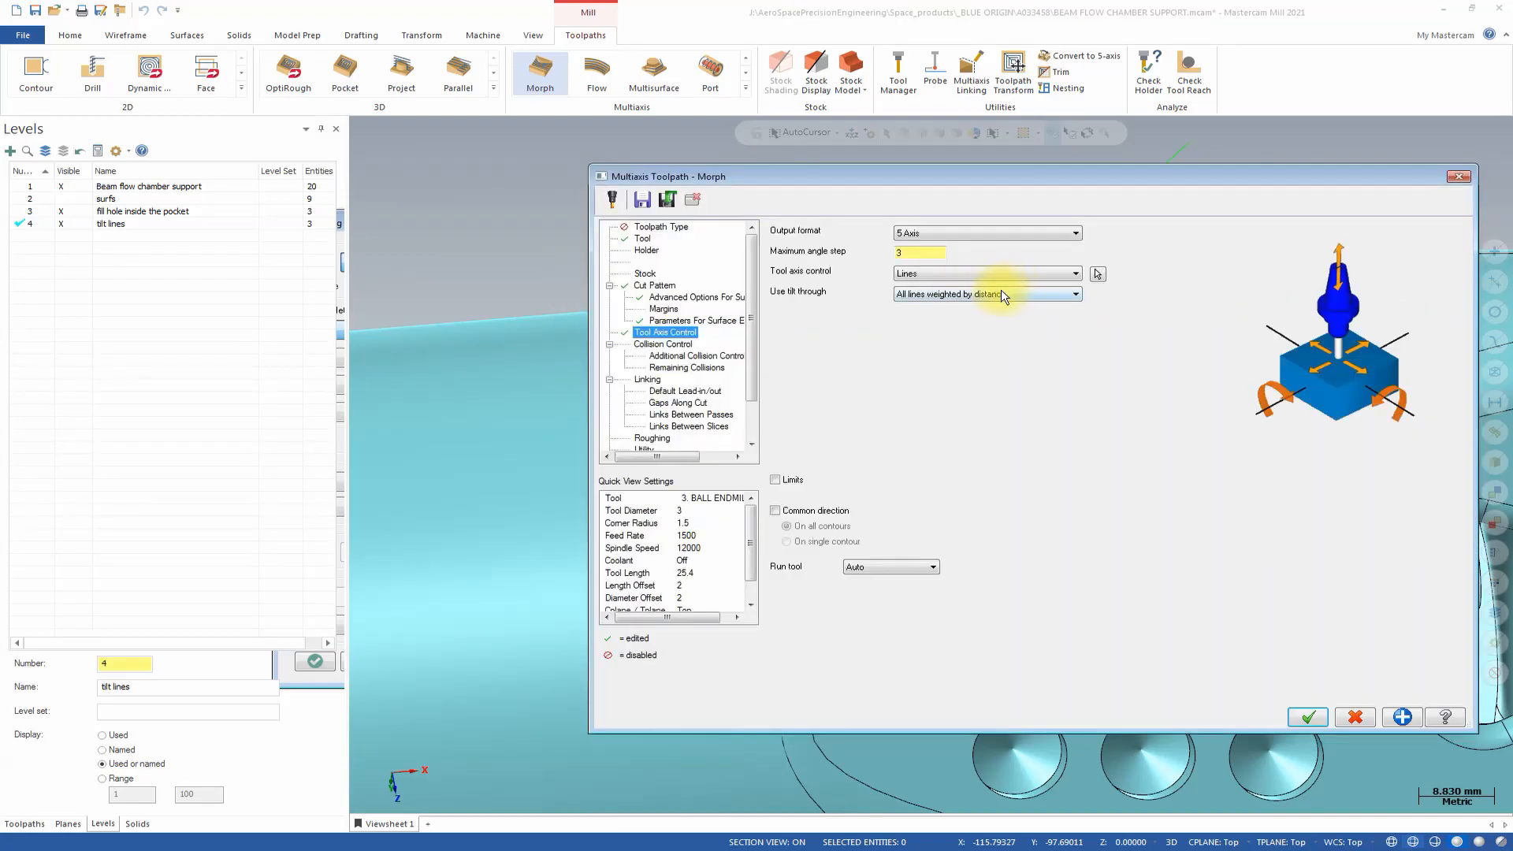
{"action": "left_click", "coordinate": [658, 347]}
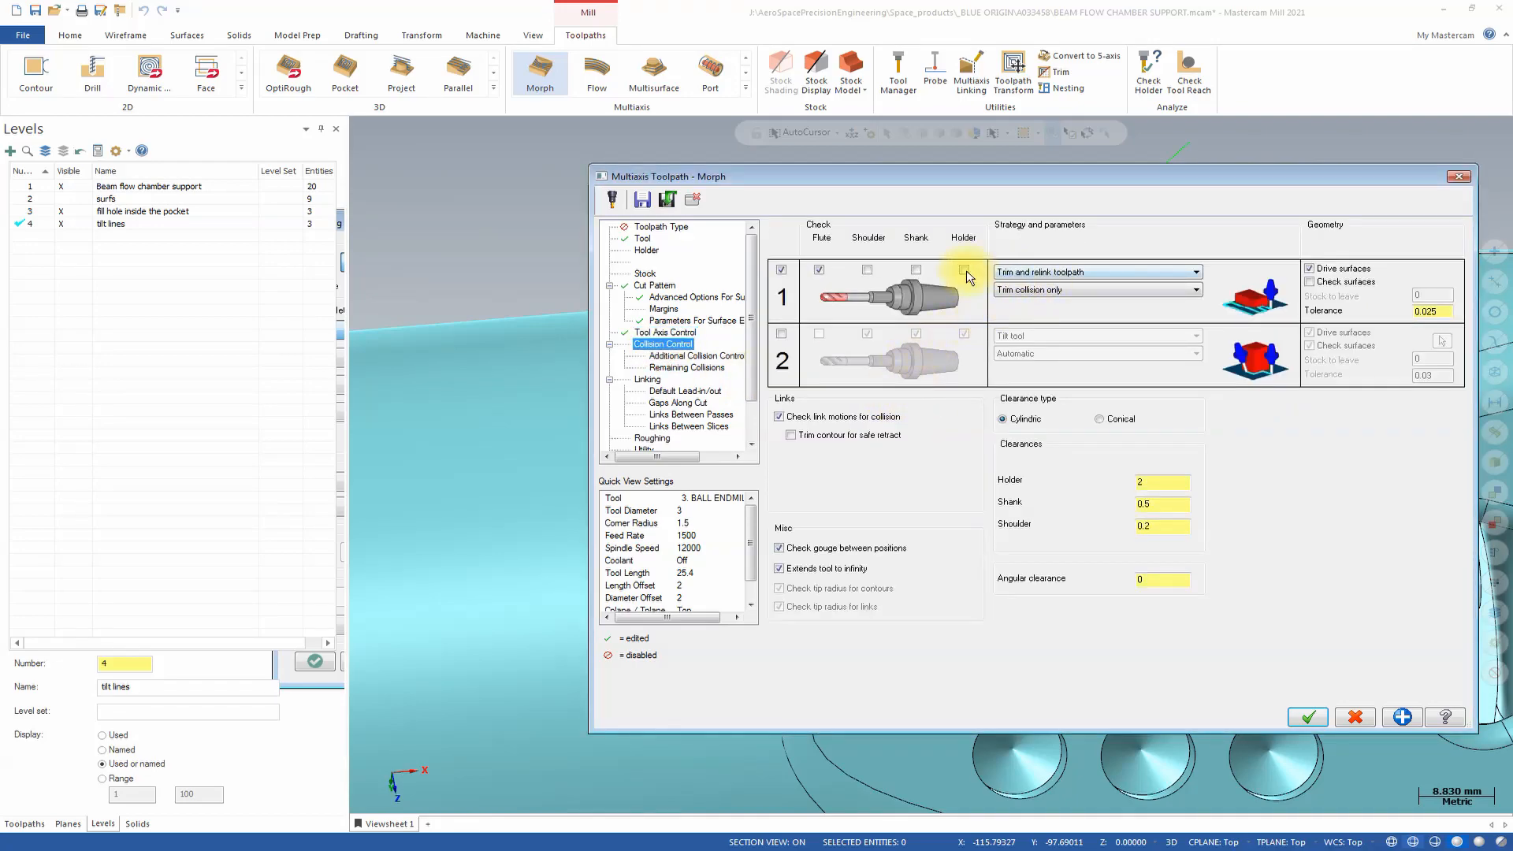
{"action": "left_click", "coordinate": [1043, 271]}
{"action": "left_click", "coordinate": [1042, 284]}
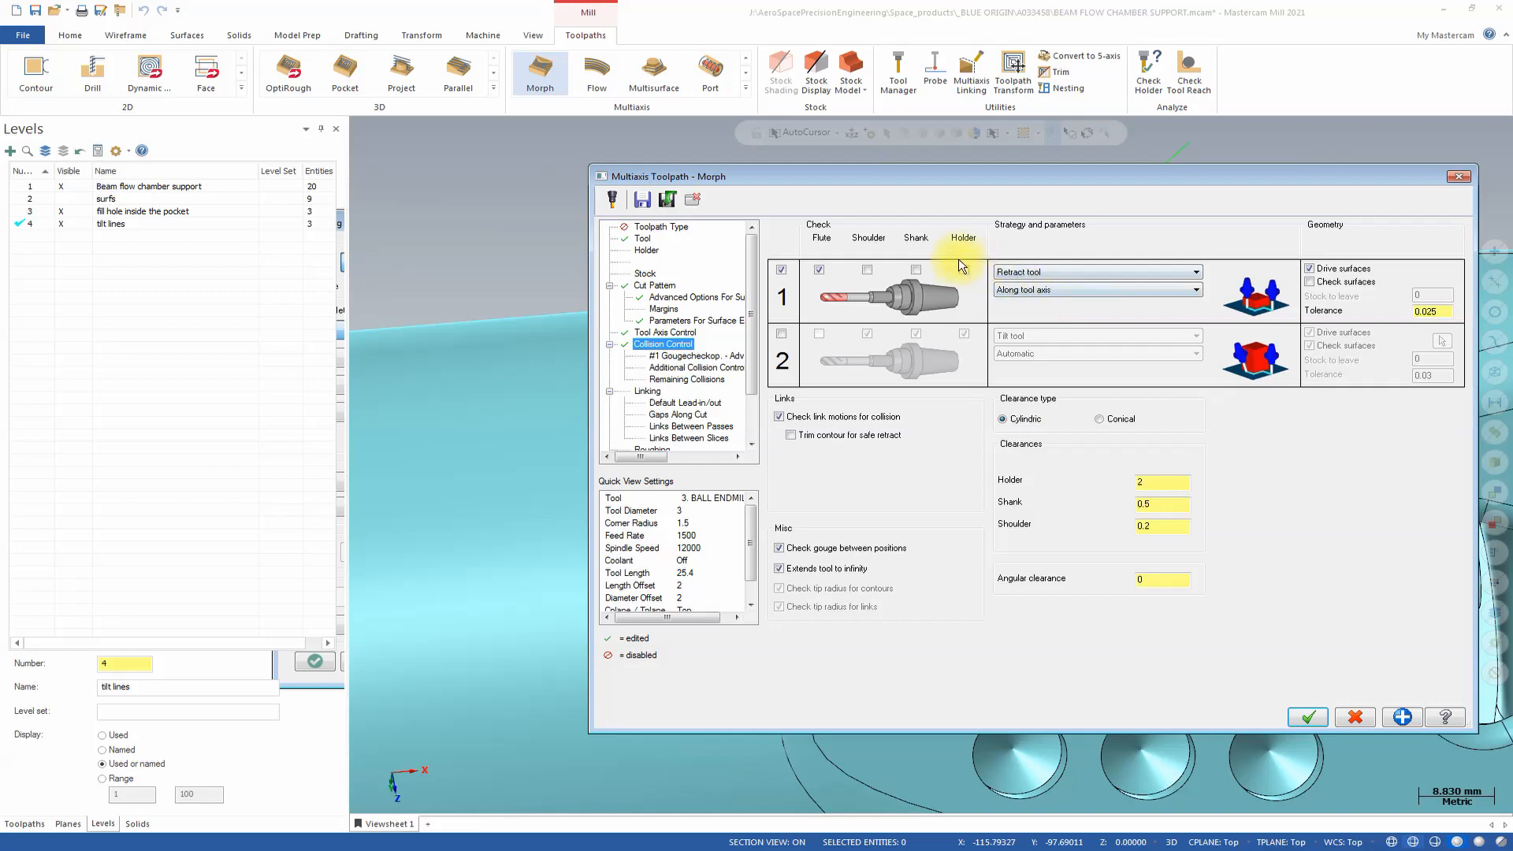
{"action": "left_click", "coordinate": [669, 358]}
{"action": "left_click", "coordinate": [654, 370]}
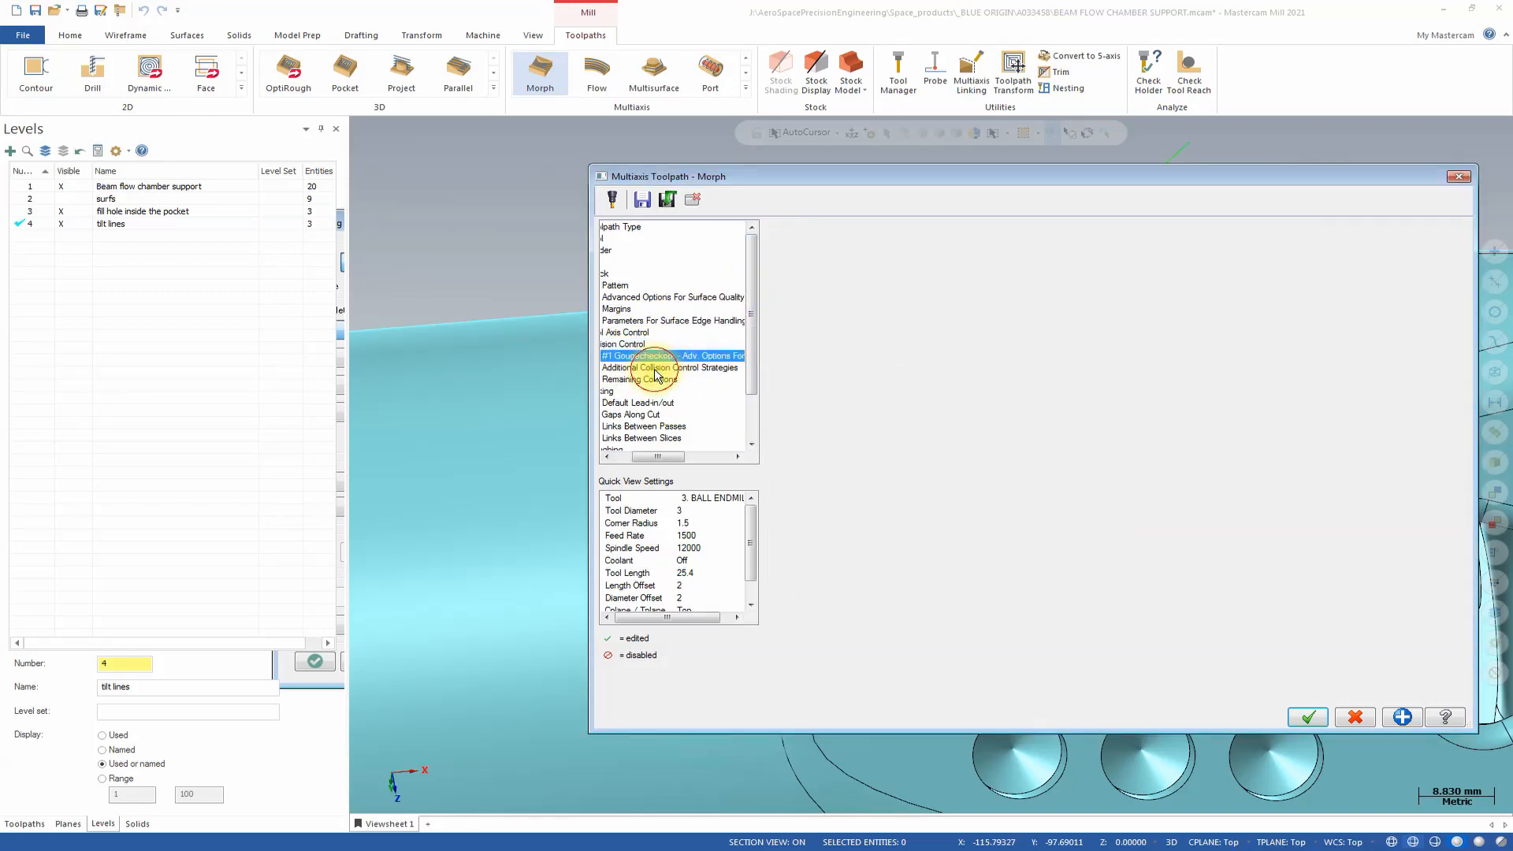
{"action": "left_click", "coordinate": [646, 379]}
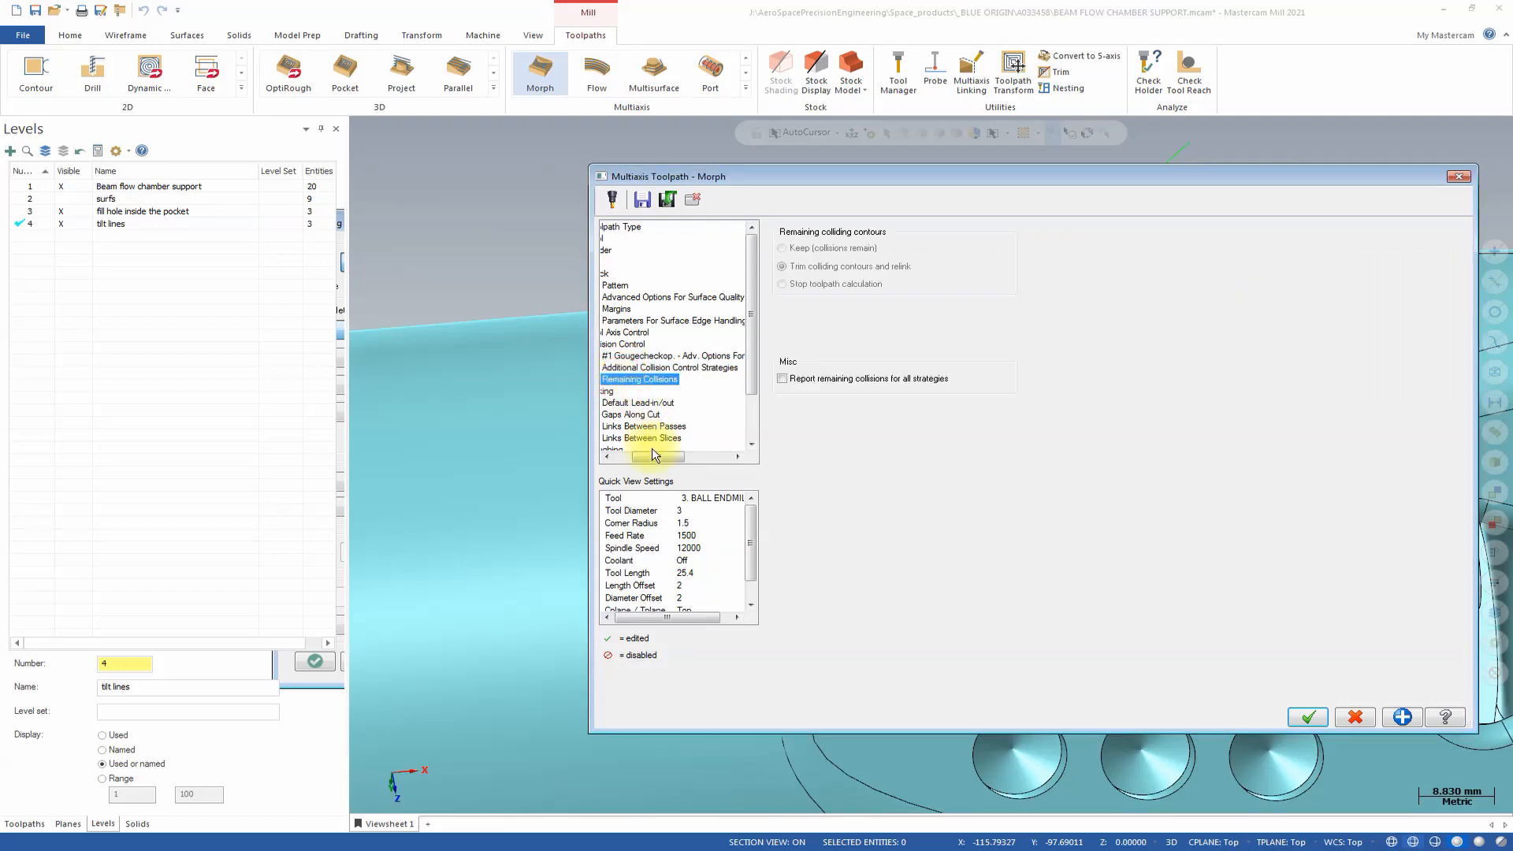
{"action": "left_click_drag", "start_coordinate": [651, 454], "coordinate": [619, 455]}
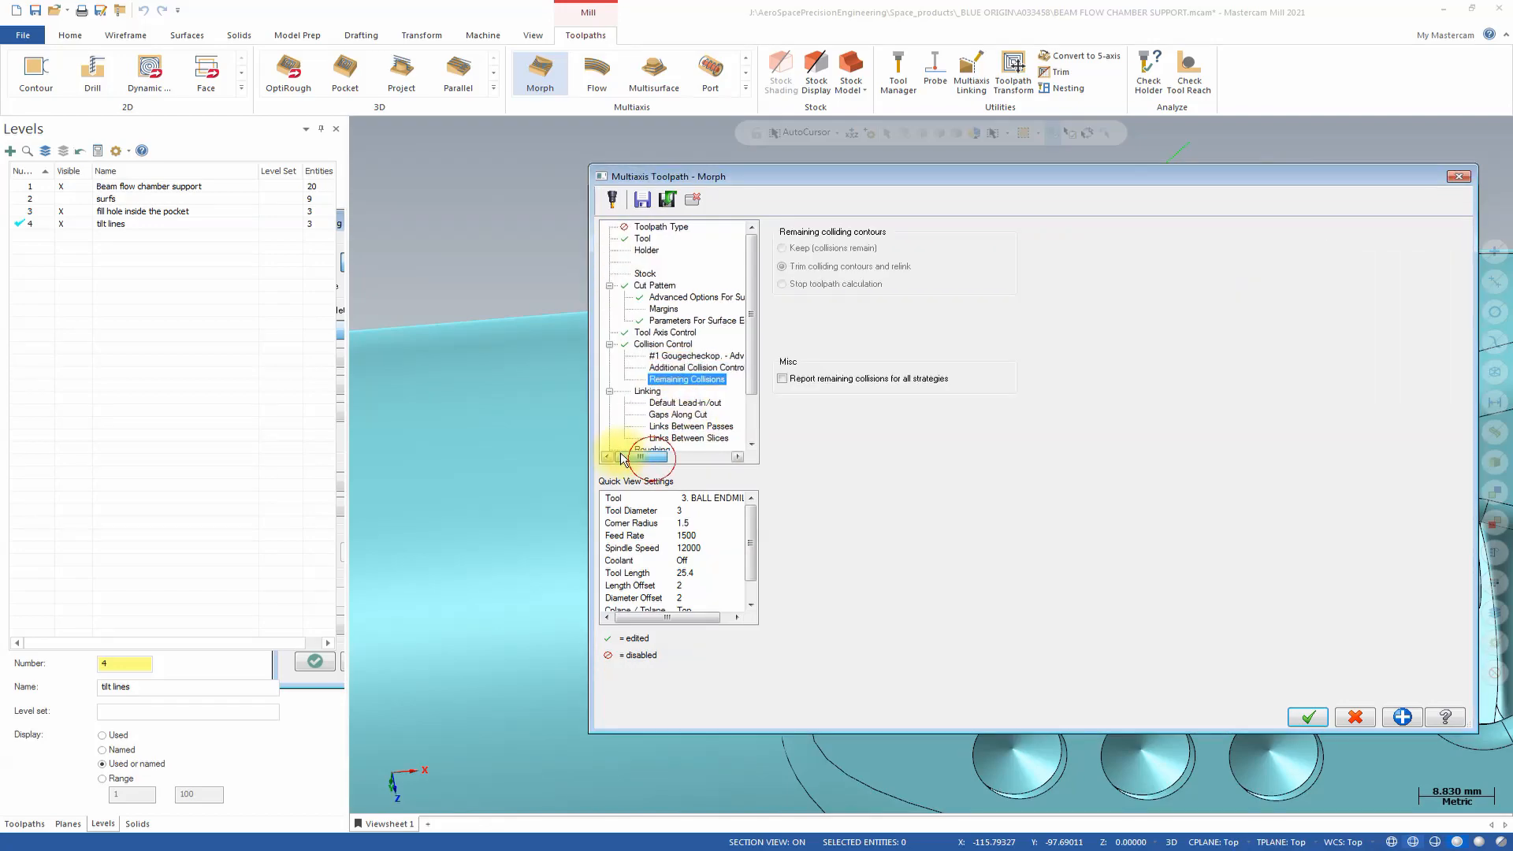
Step: Set the default link for small gaps to Direct and the small gap size to 5 as a value
{"action": "left_click", "coordinate": [647, 393]}
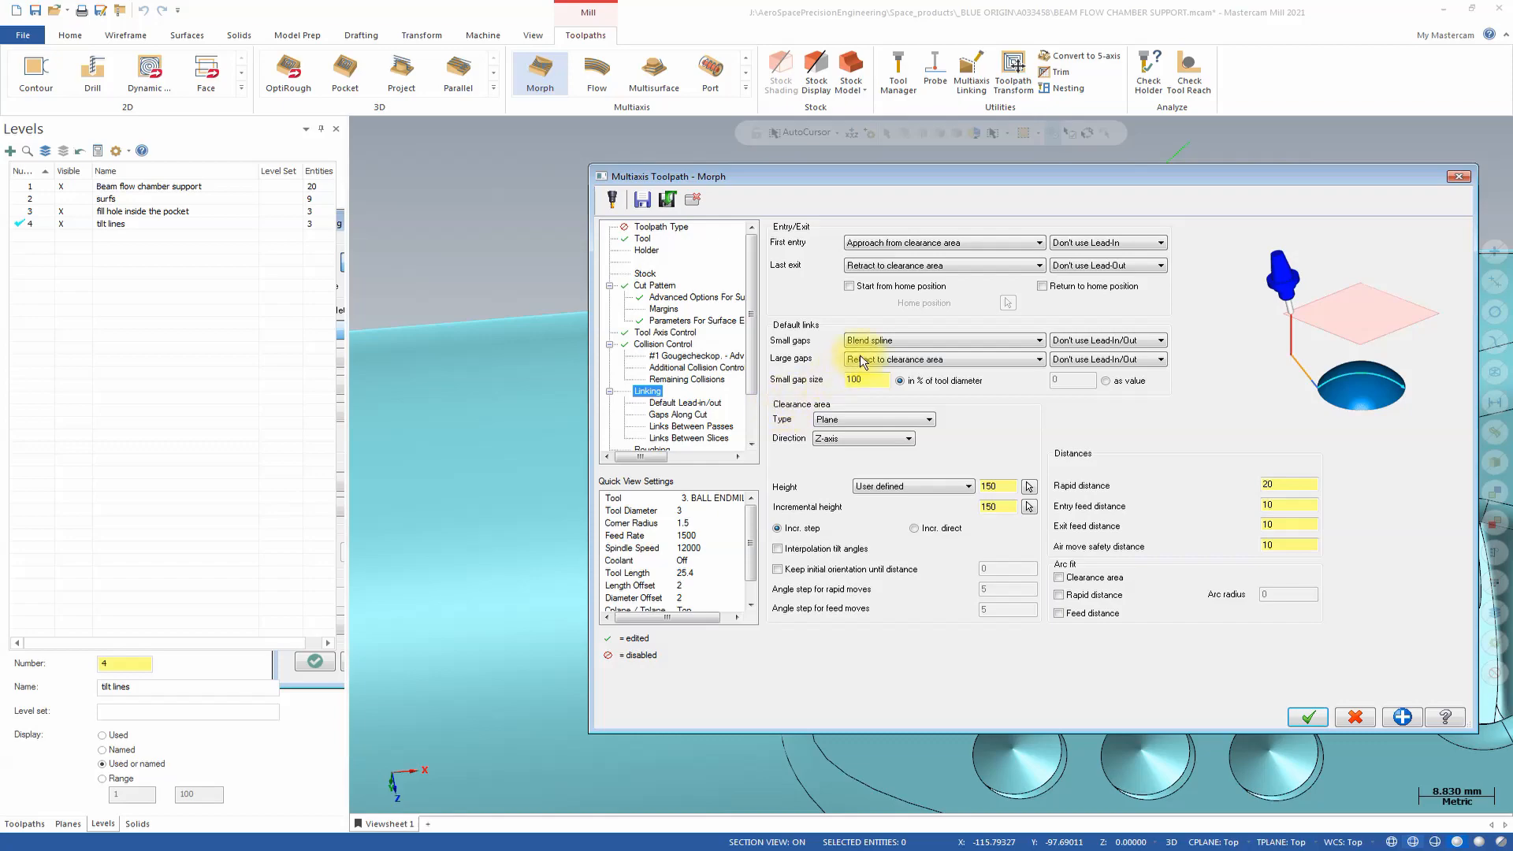
{"action": "left_click", "coordinate": [891, 341]}
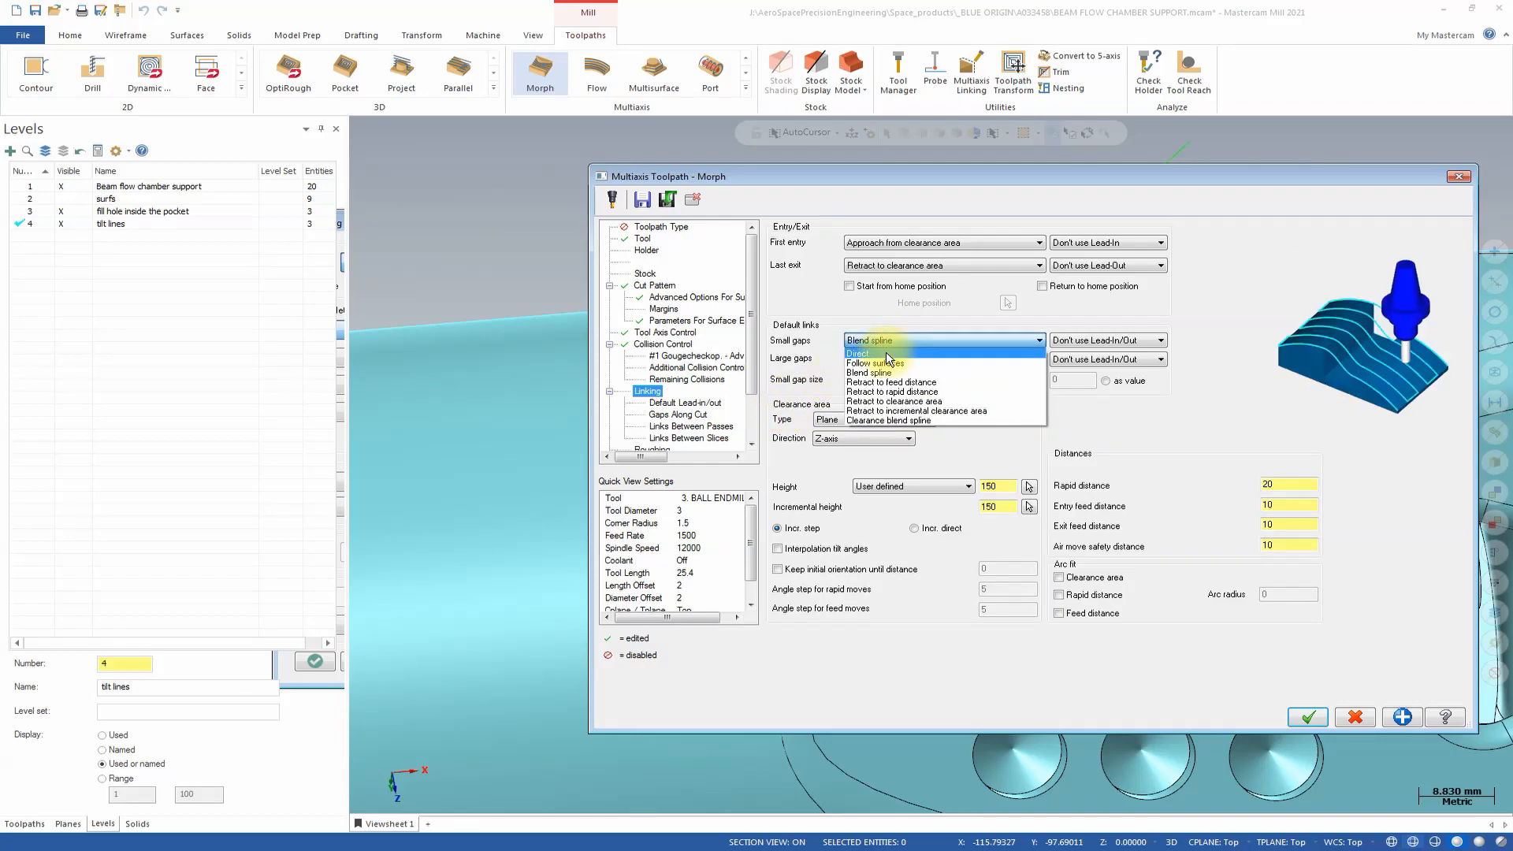
{"action": "left_click", "coordinate": [886, 353]}
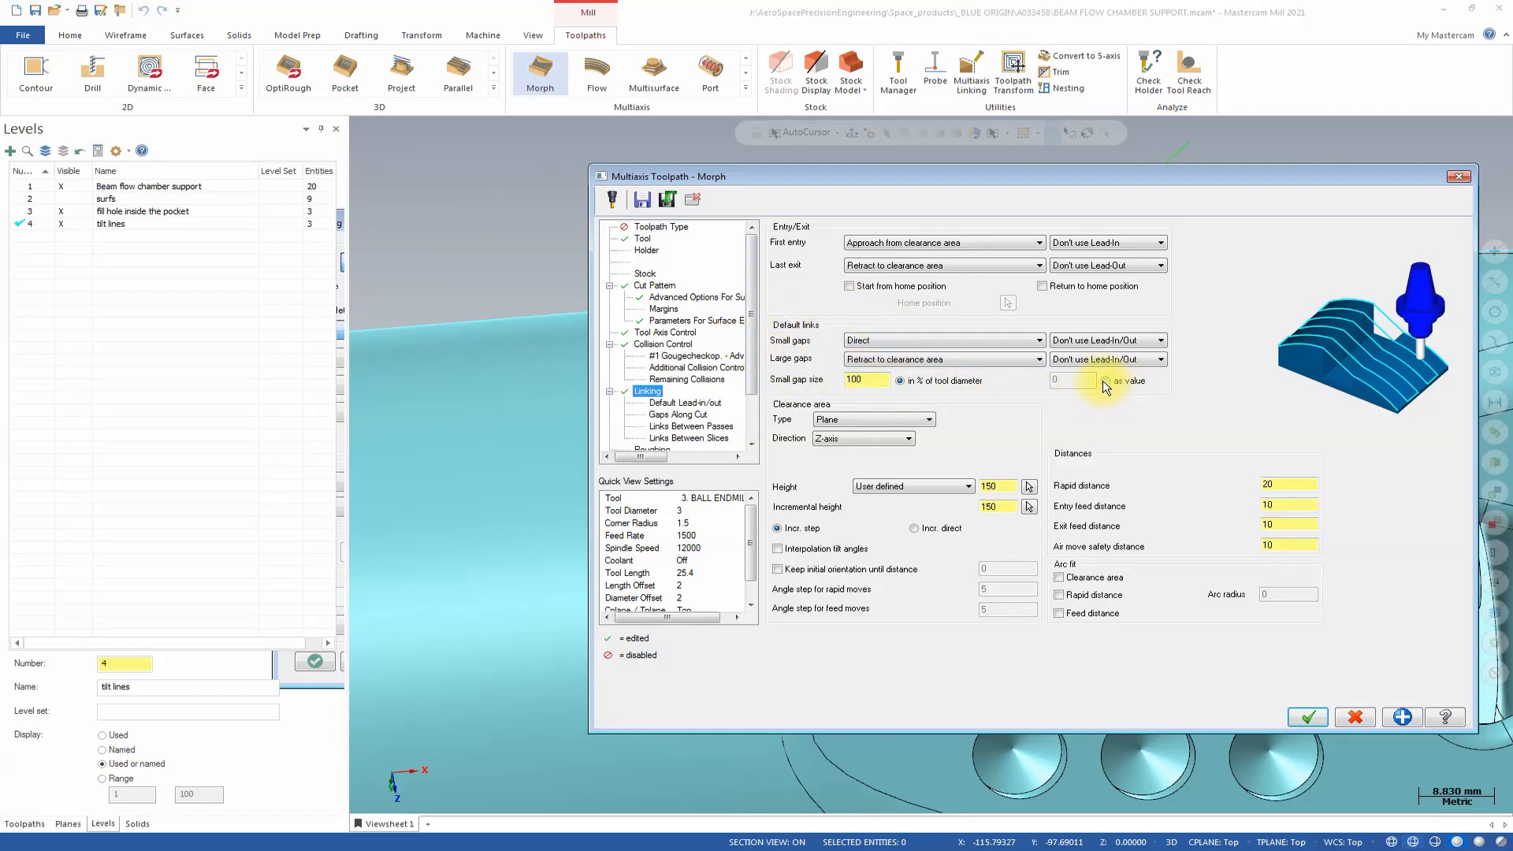
{"action": "left_click", "coordinate": [1078, 384]}
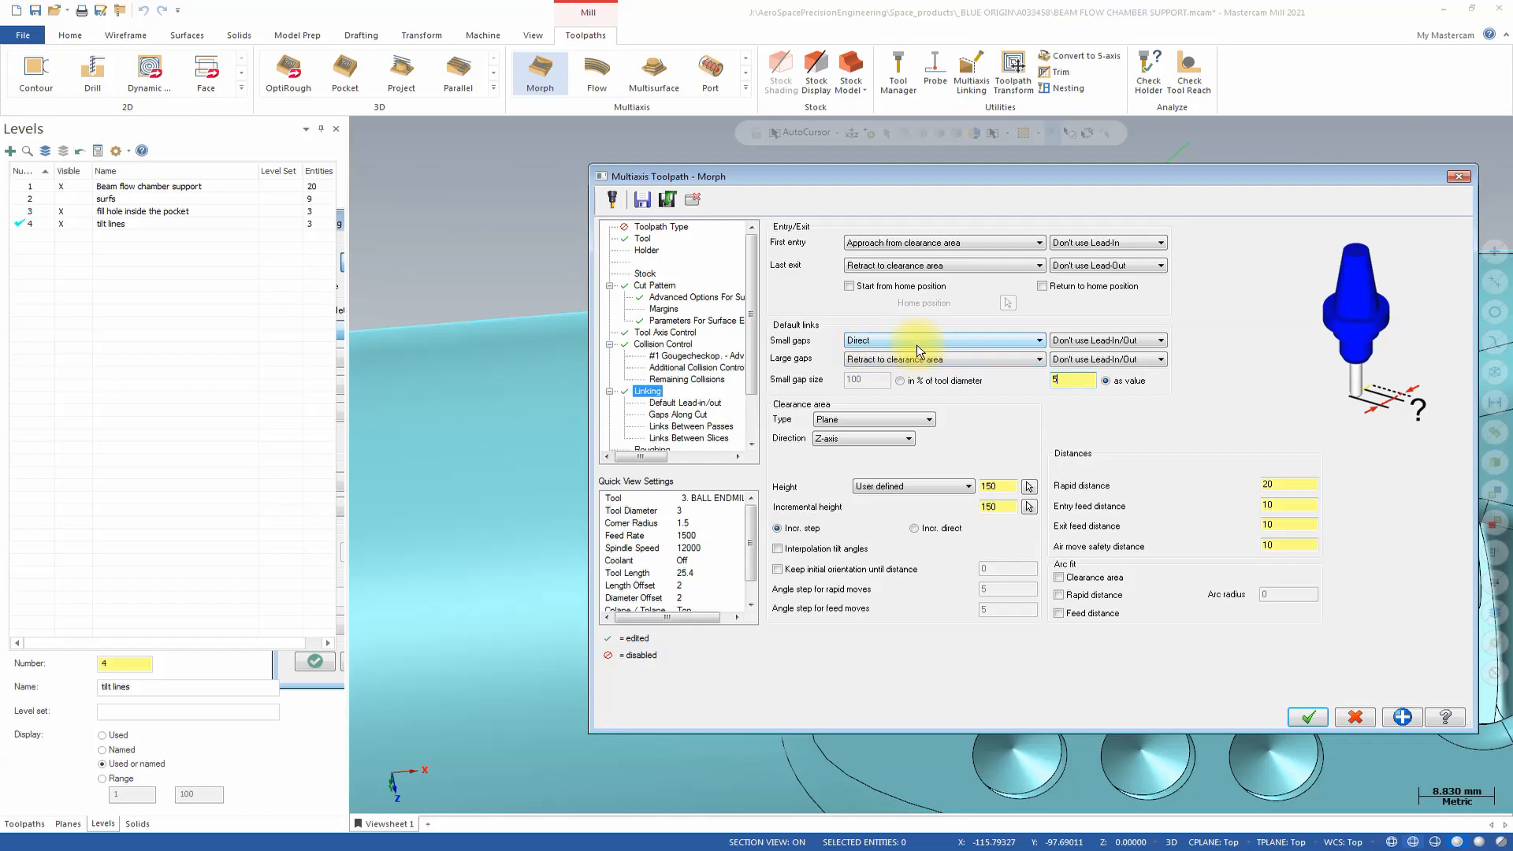
Step: Define the clearance area as a cylinder along the X-axis with a radius of 70
{"action": "left_click", "coordinate": [859, 419]}
{"action": "left_click", "coordinate": [859, 452]}
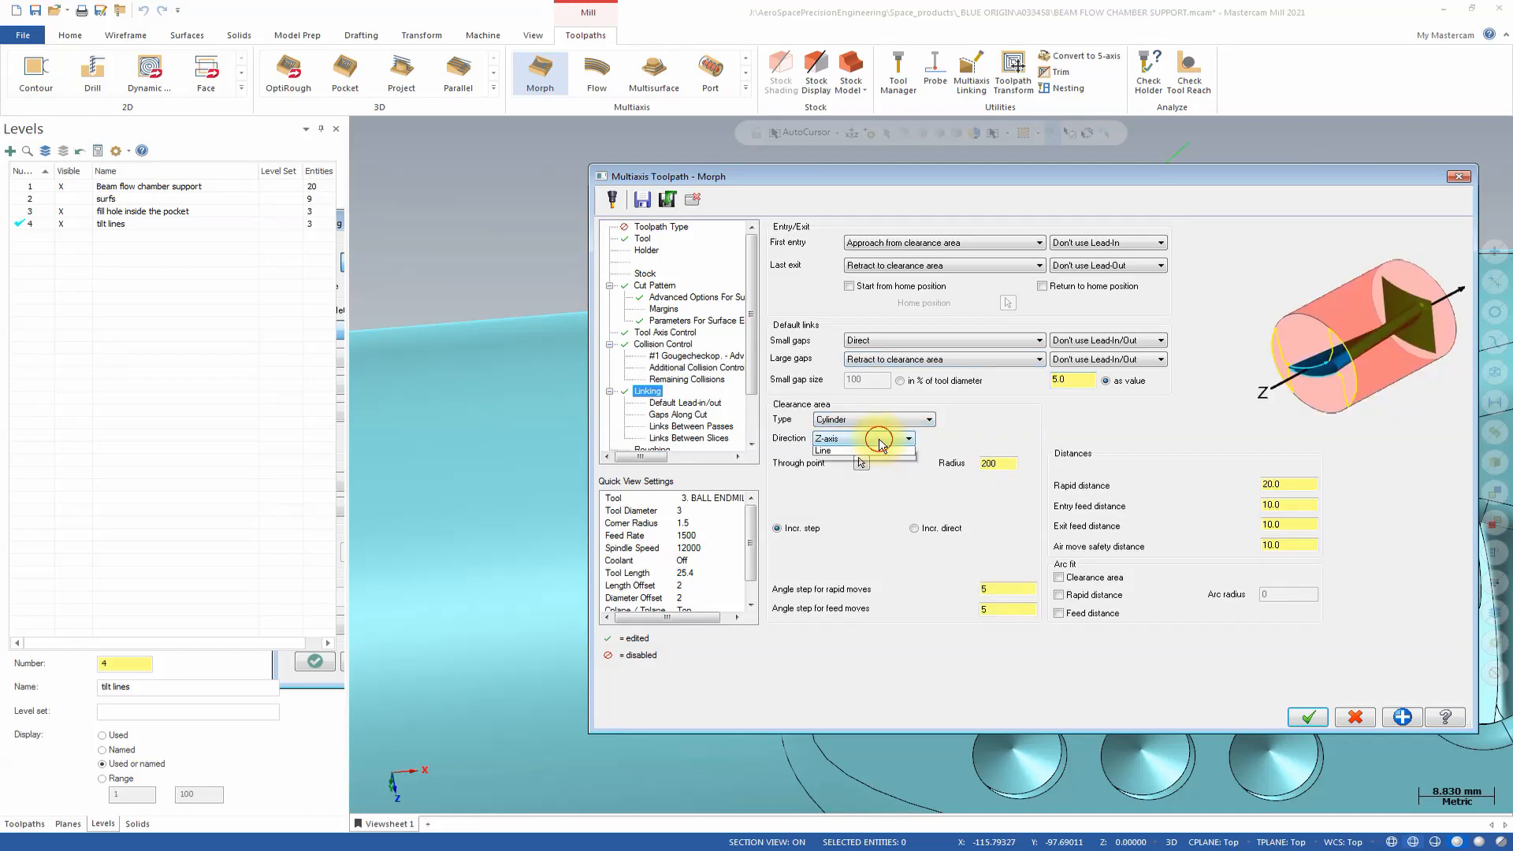
{"action": "left_click", "coordinate": [875, 438]}
{"action": "left_click", "coordinate": [858, 460]}
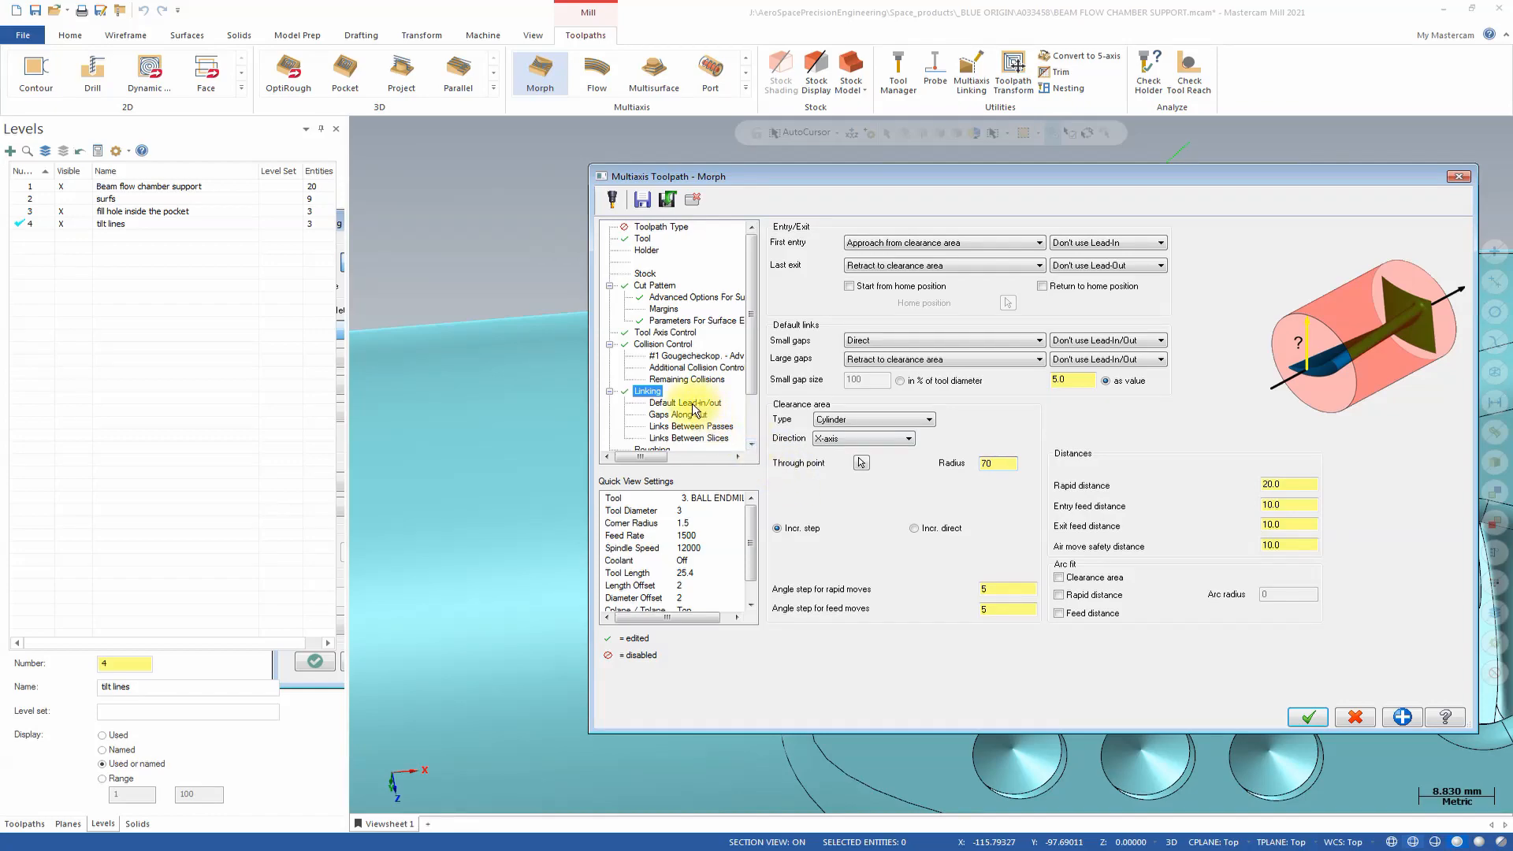
Step: Check the plane settings and accept the Morph parameters to generate the fillet toolpath
{"action": "scroll", "coordinate": [748, 396], "scroll_direction": "down", "scroll_amount": 2}
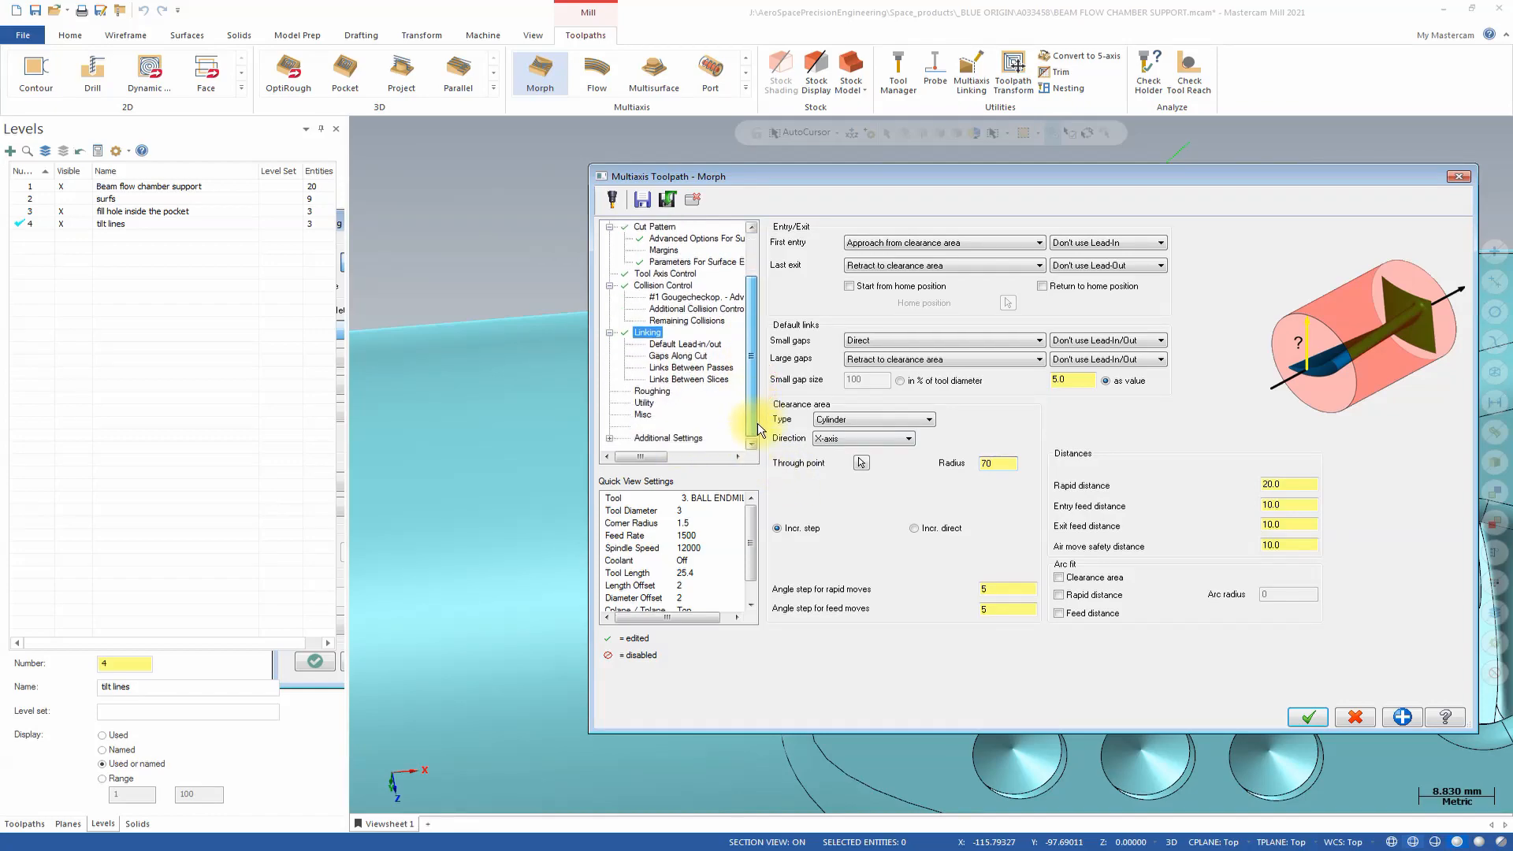
{"action": "left_click", "coordinate": [686, 438]}
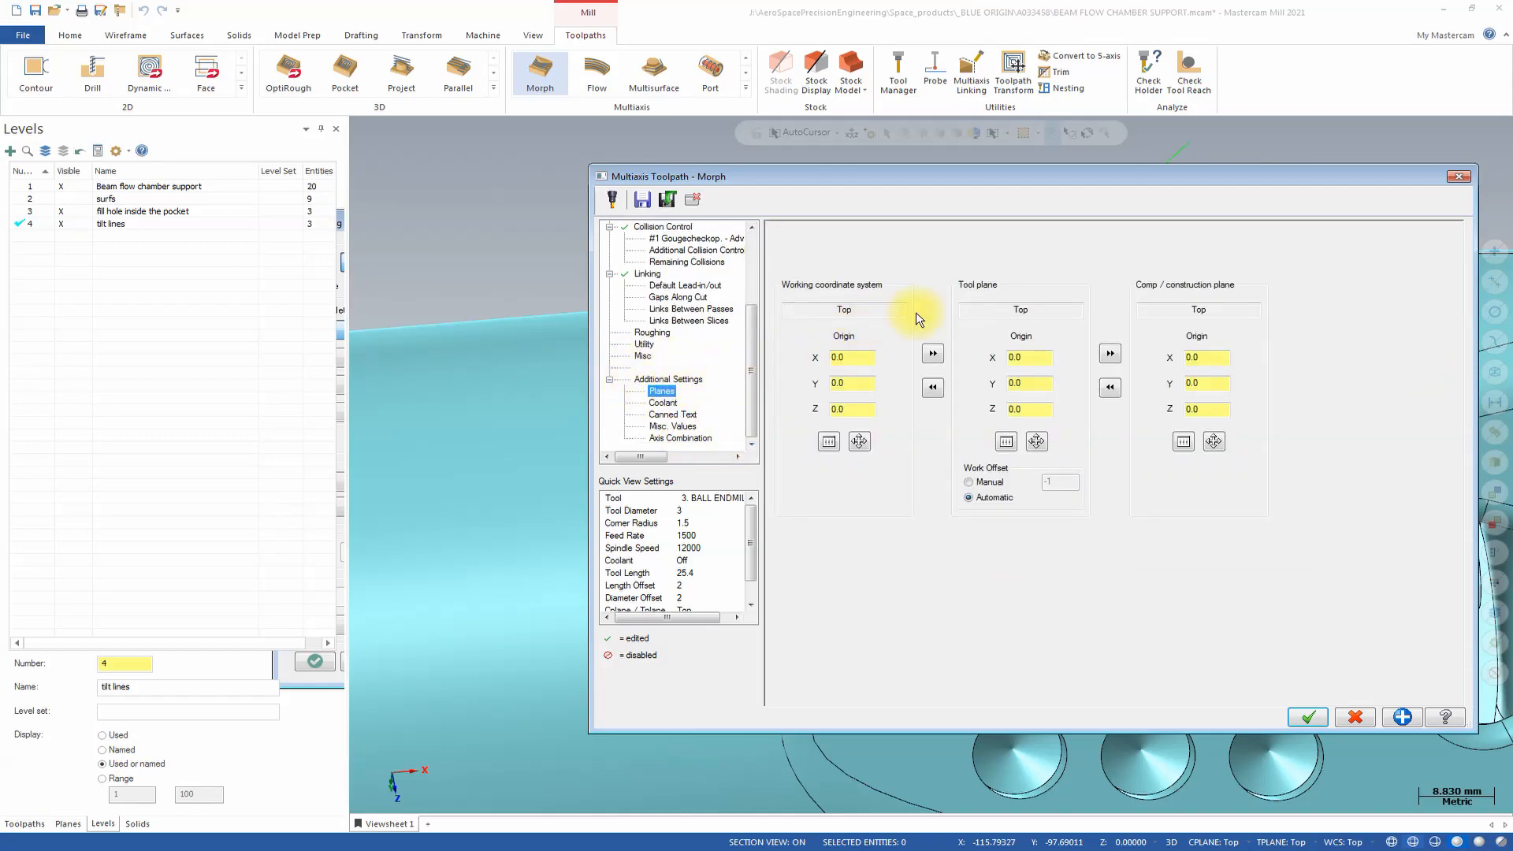
{"action": "left_click", "coordinate": [1308, 717]}
{"action": "middle_click_drag", "start_coordinate": [1143, 391], "coordinate": [1108, 401]}
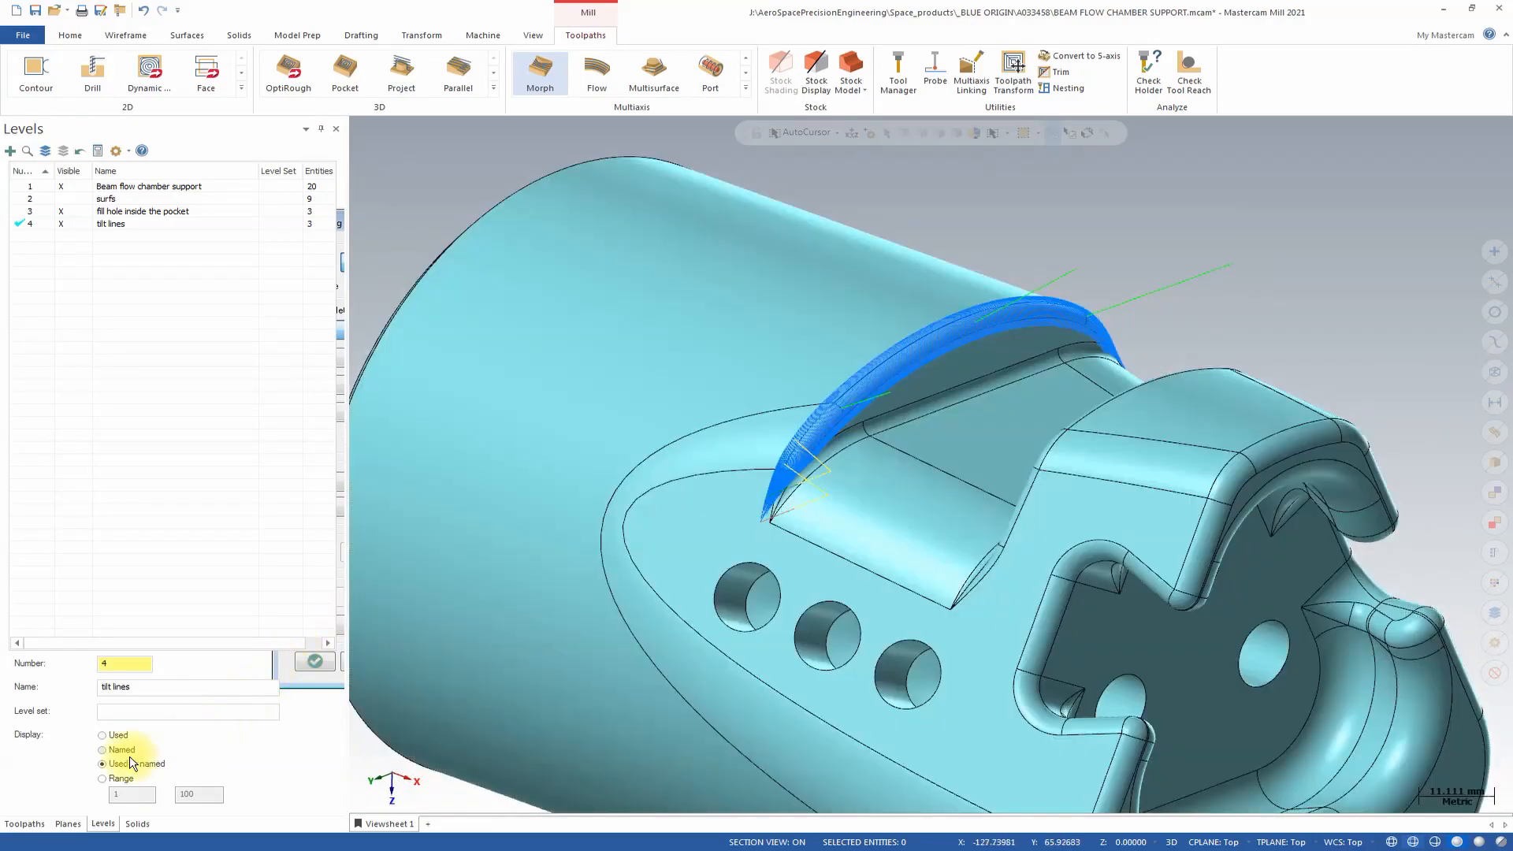
Step: Backplot the fillet-finishing Morph operation to examine how the tool tilts along the rim, and close the simulation
{"action": "left_click", "coordinate": [14, 824]}
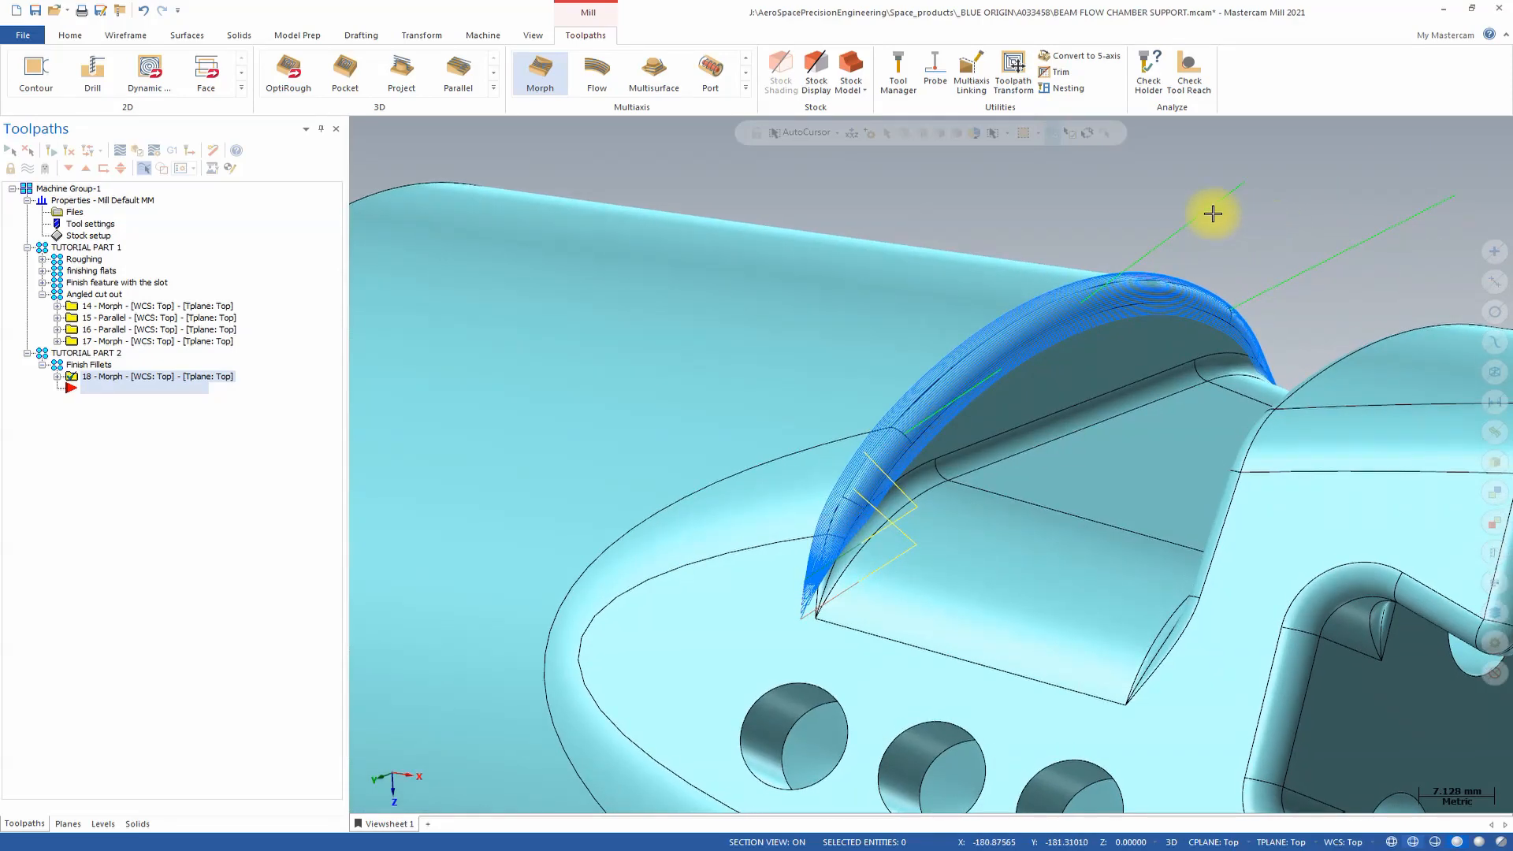
{"action": "left_click", "coordinate": [115, 149]}
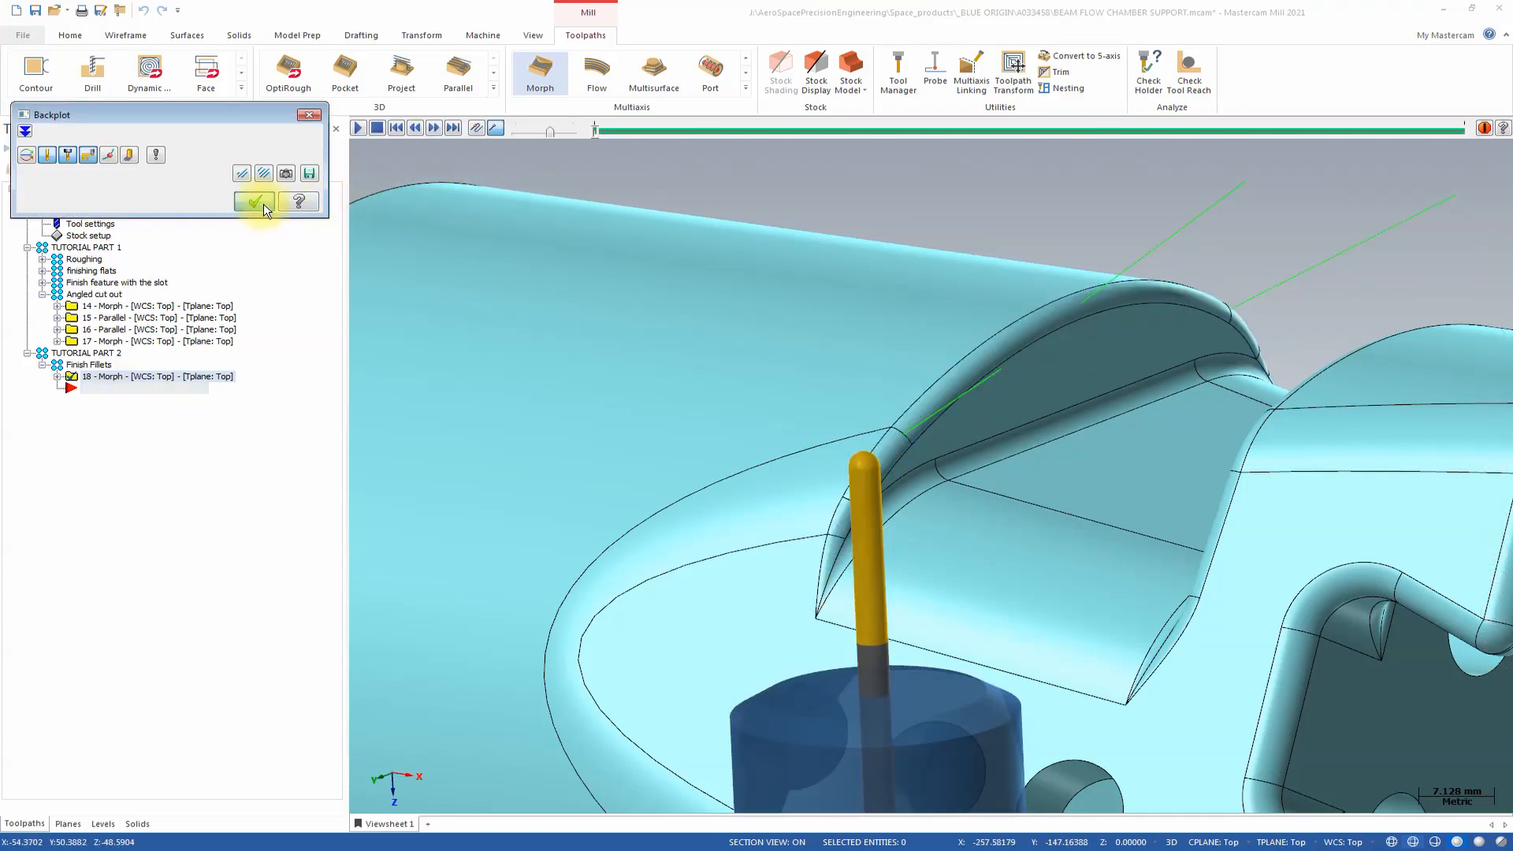
{"action": "mouse_move", "coordinate": [597, 128]}
{"action": "left_mouse_down"}
{"action": "mouse_move", "coordinate": [1164, 139]}
{"action": "mouse_move", "coordinate": [1137, 132]}
{"action": "left_mouse_up"}
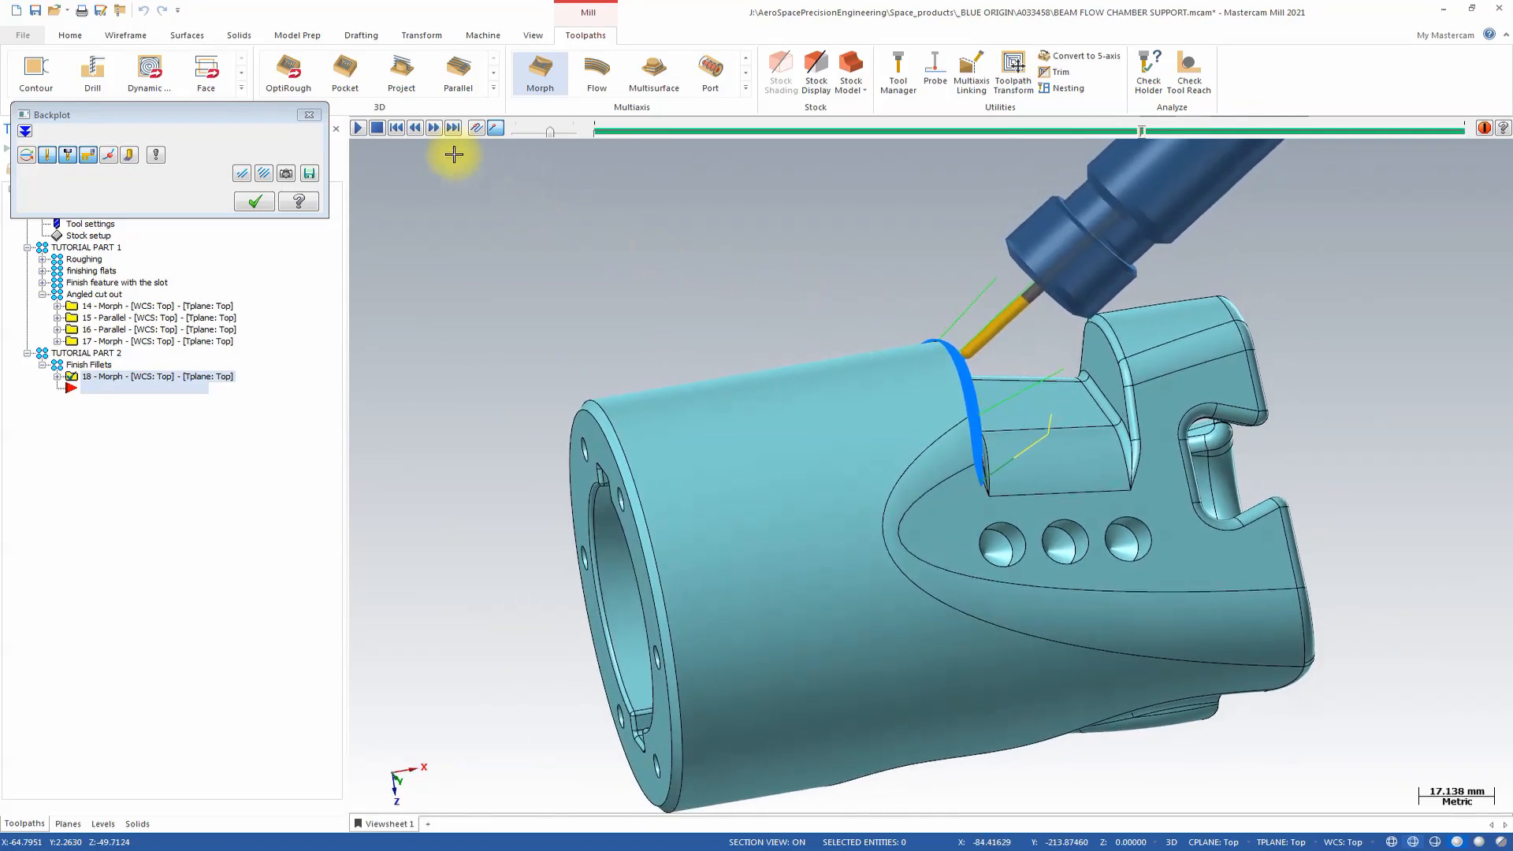
{"action": "left_click", "coordinate": [358, 128]}
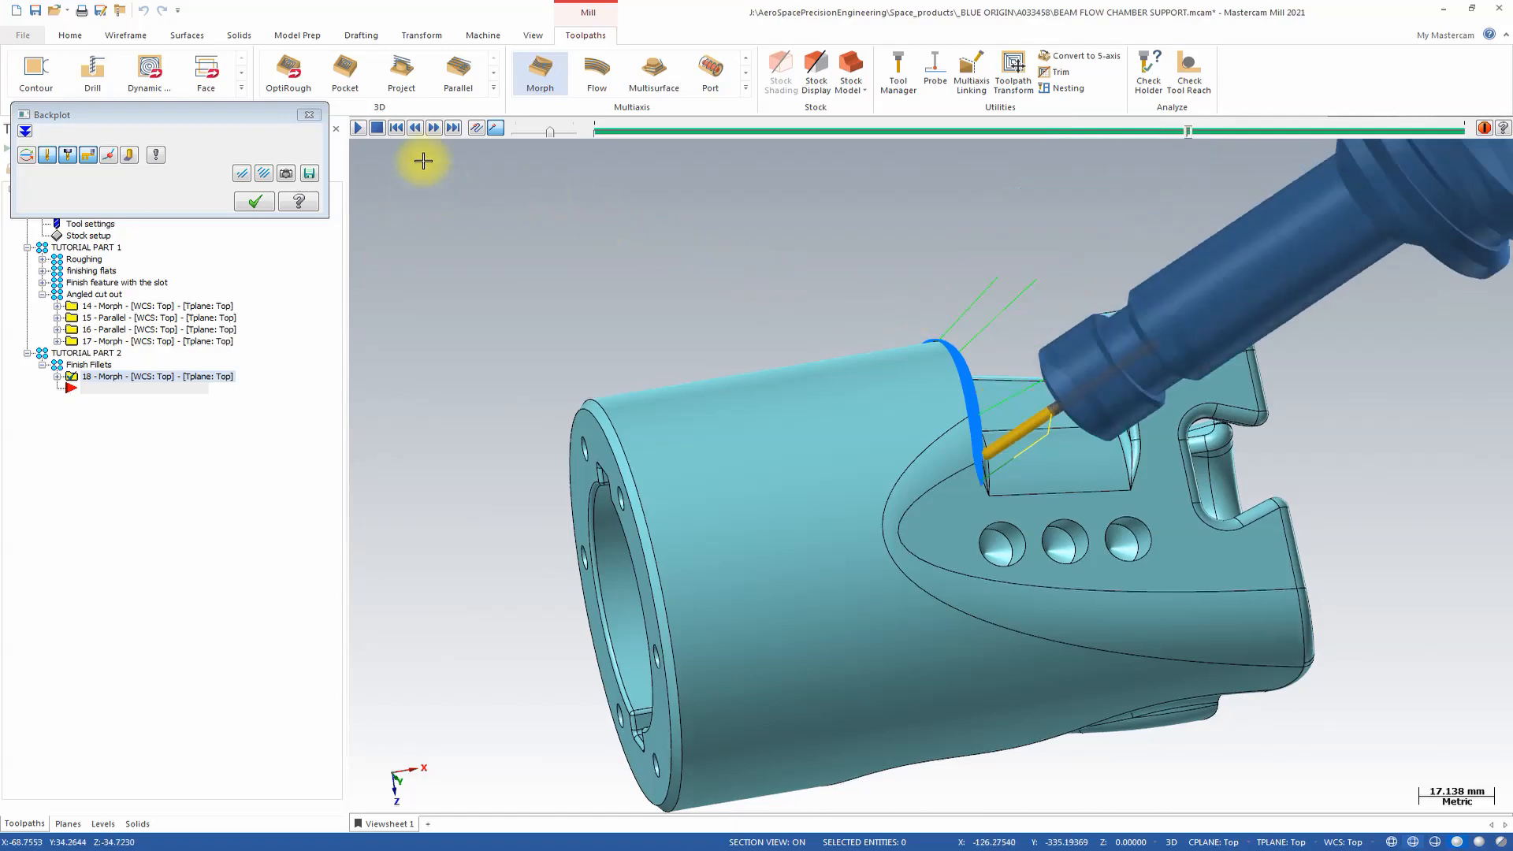
{"action": "left_click", "coordinate": [252, 204]}
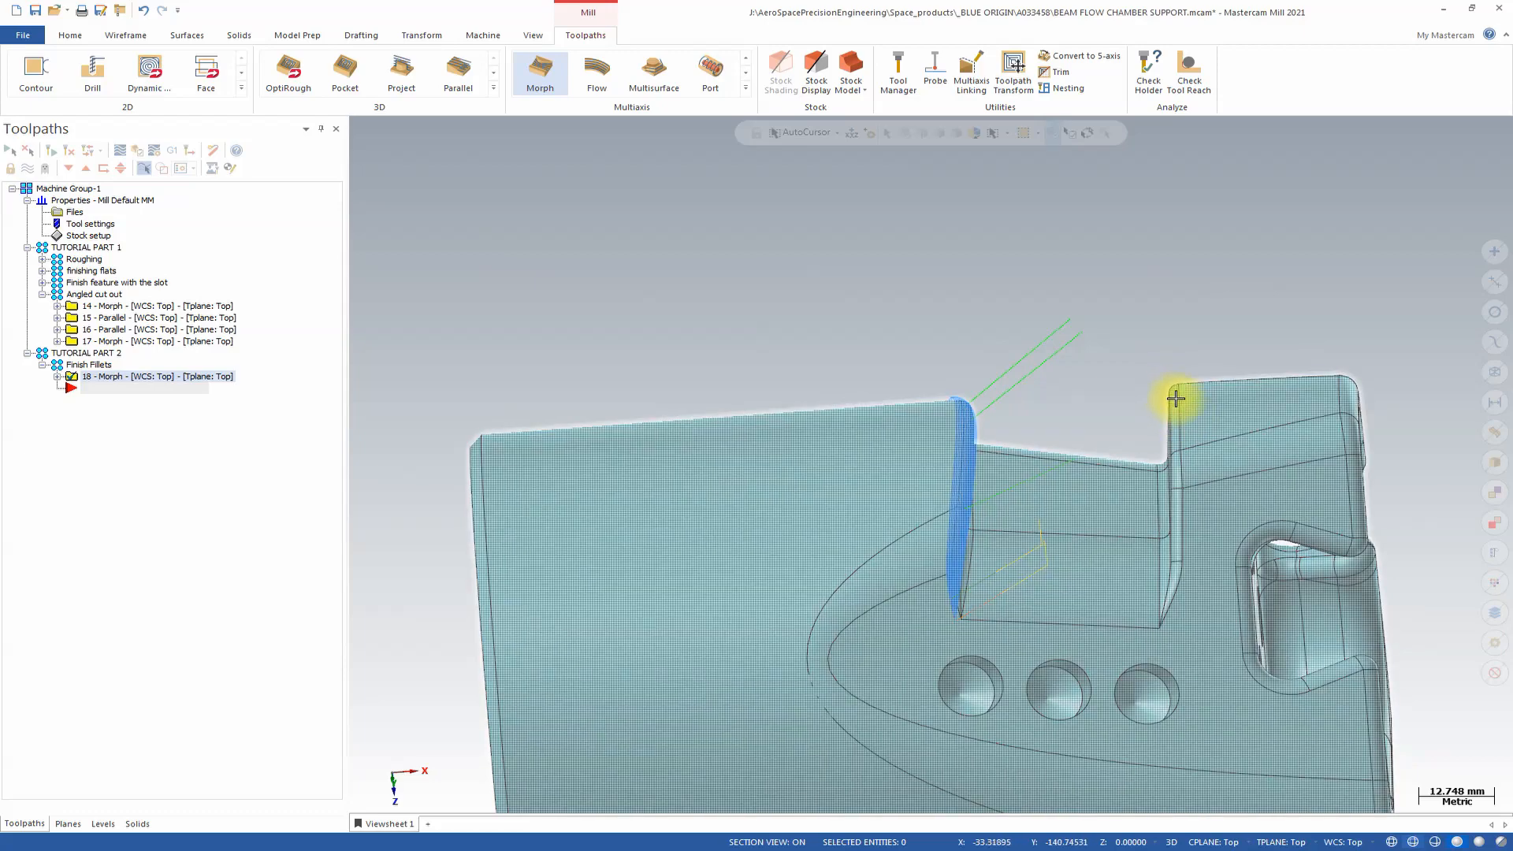
Step: Select the uppermost tilt line at the fillet rim and place the Dynamic transform gnomon at its rim end
{"action": "middle_click_drag", "start_coordinate": [1176, 399], "coordinate": [1156, 363]}
{"action": "middle_click_drag", "start_coordinate": [1000, 326], "coordinate": [1032, 379]}
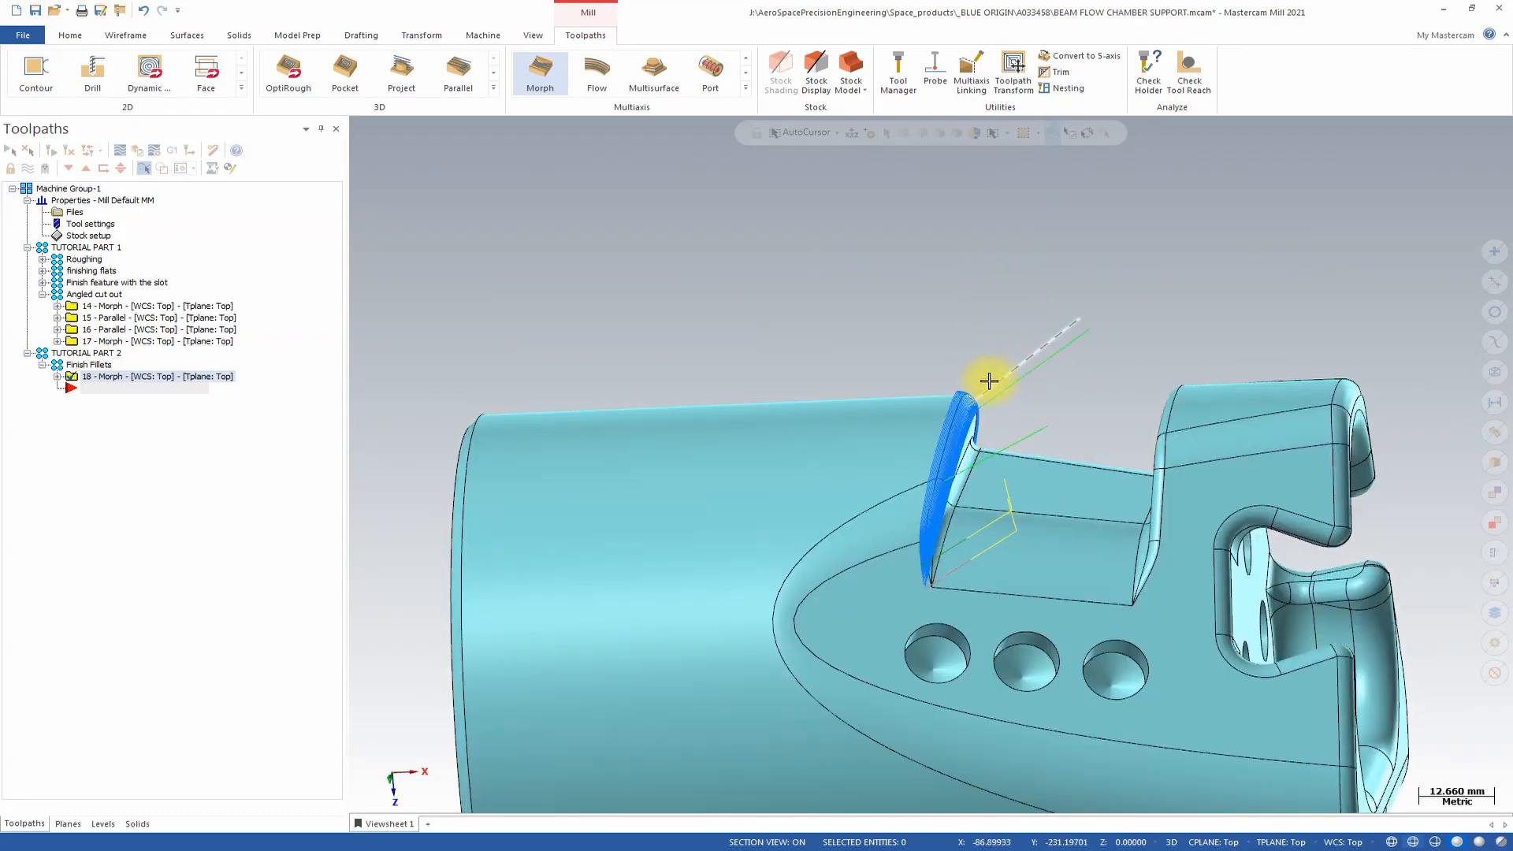
{"action": "left_click", "coordinate": [979, 392]}
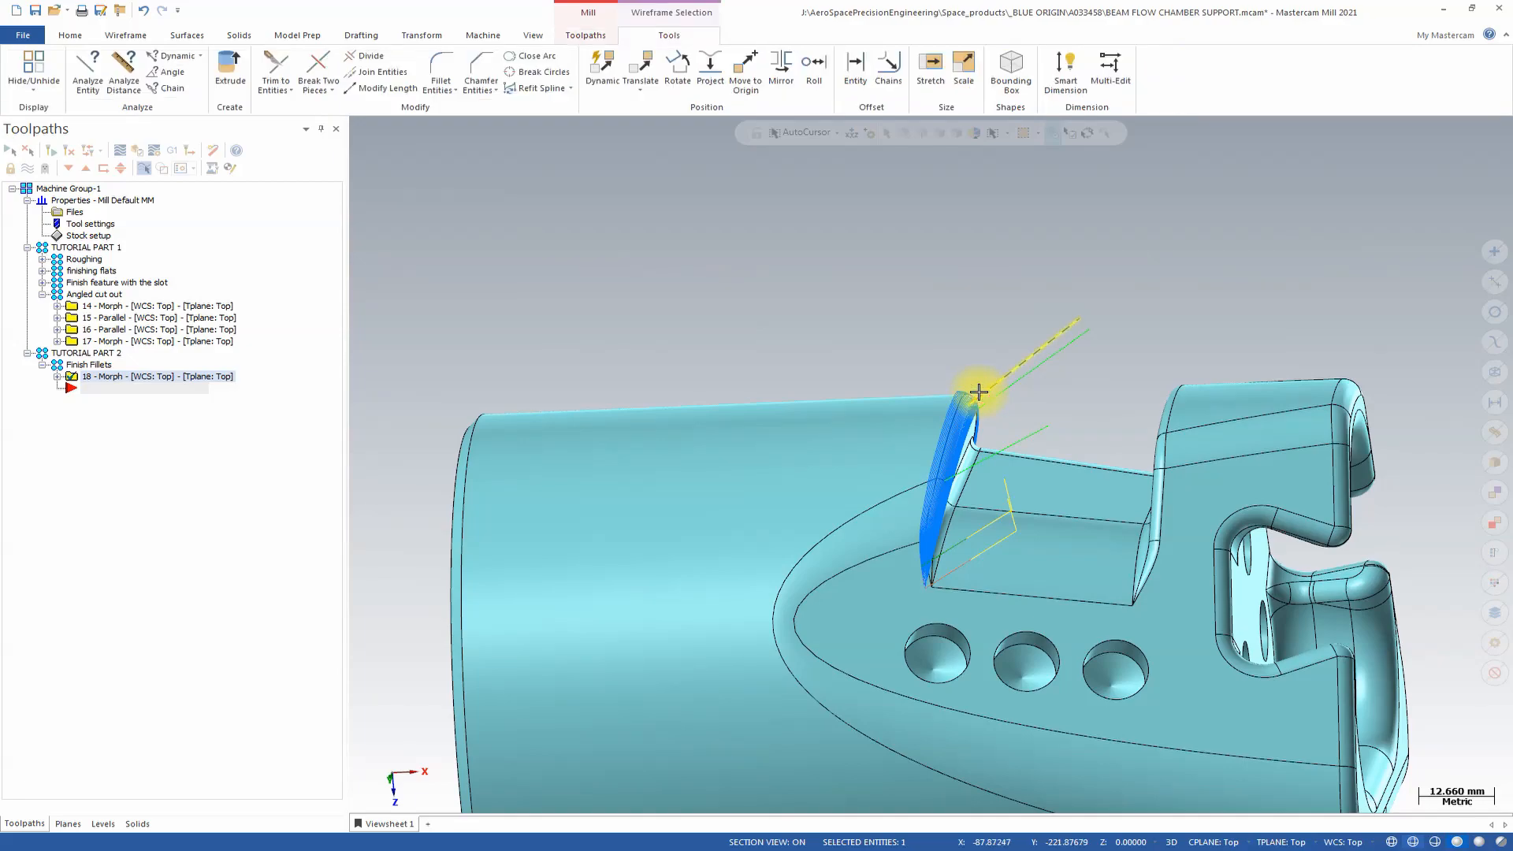
{"action": "middle_click_drag", "start_coordinate": [979, 392], "coordinate": [980, 395]}
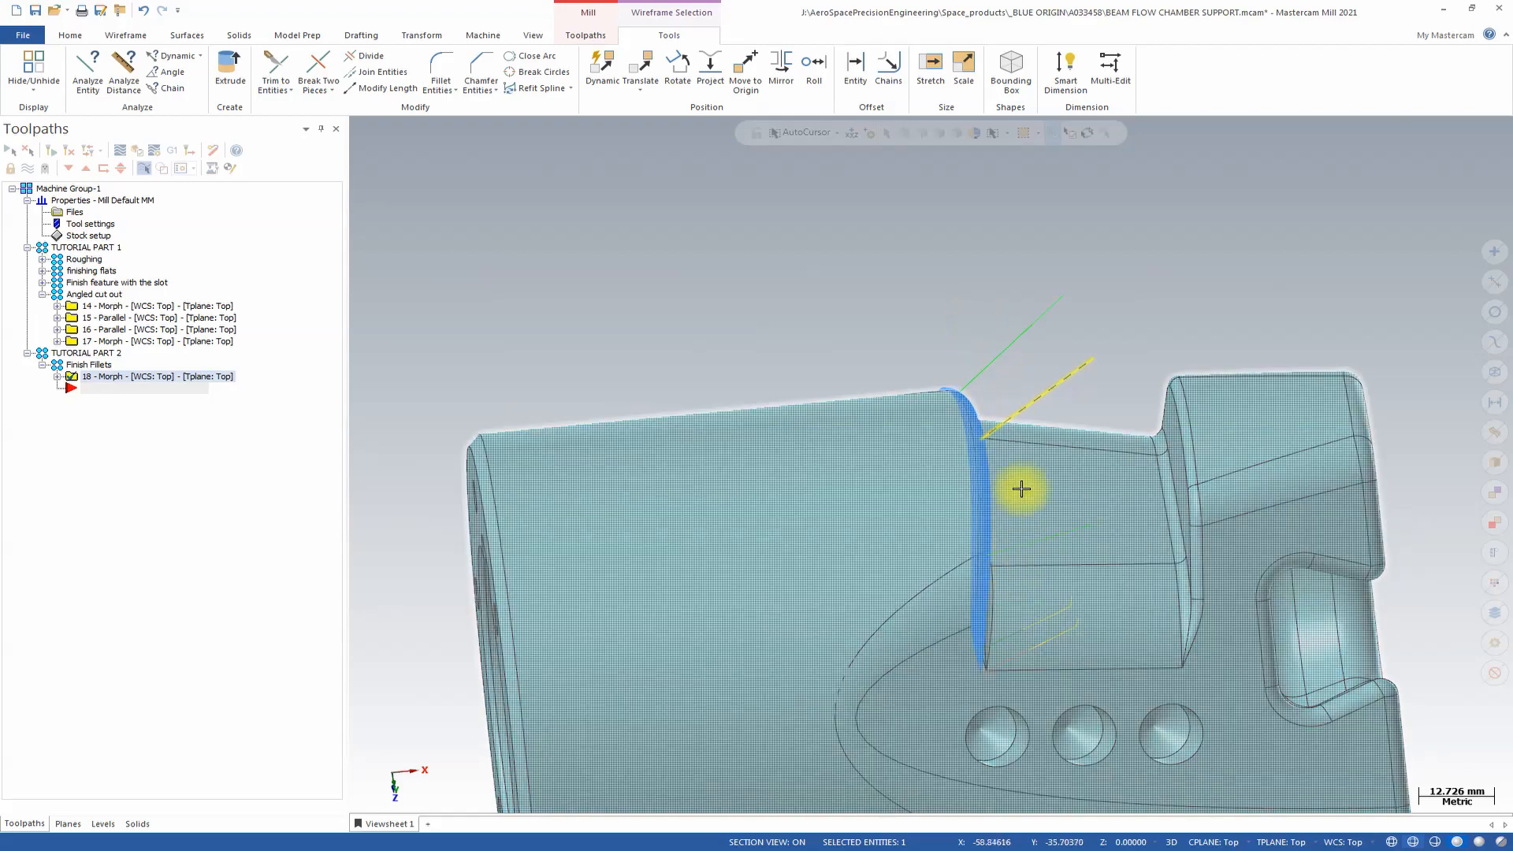
{"action": "left_click", "coordinate": [597, 68]}
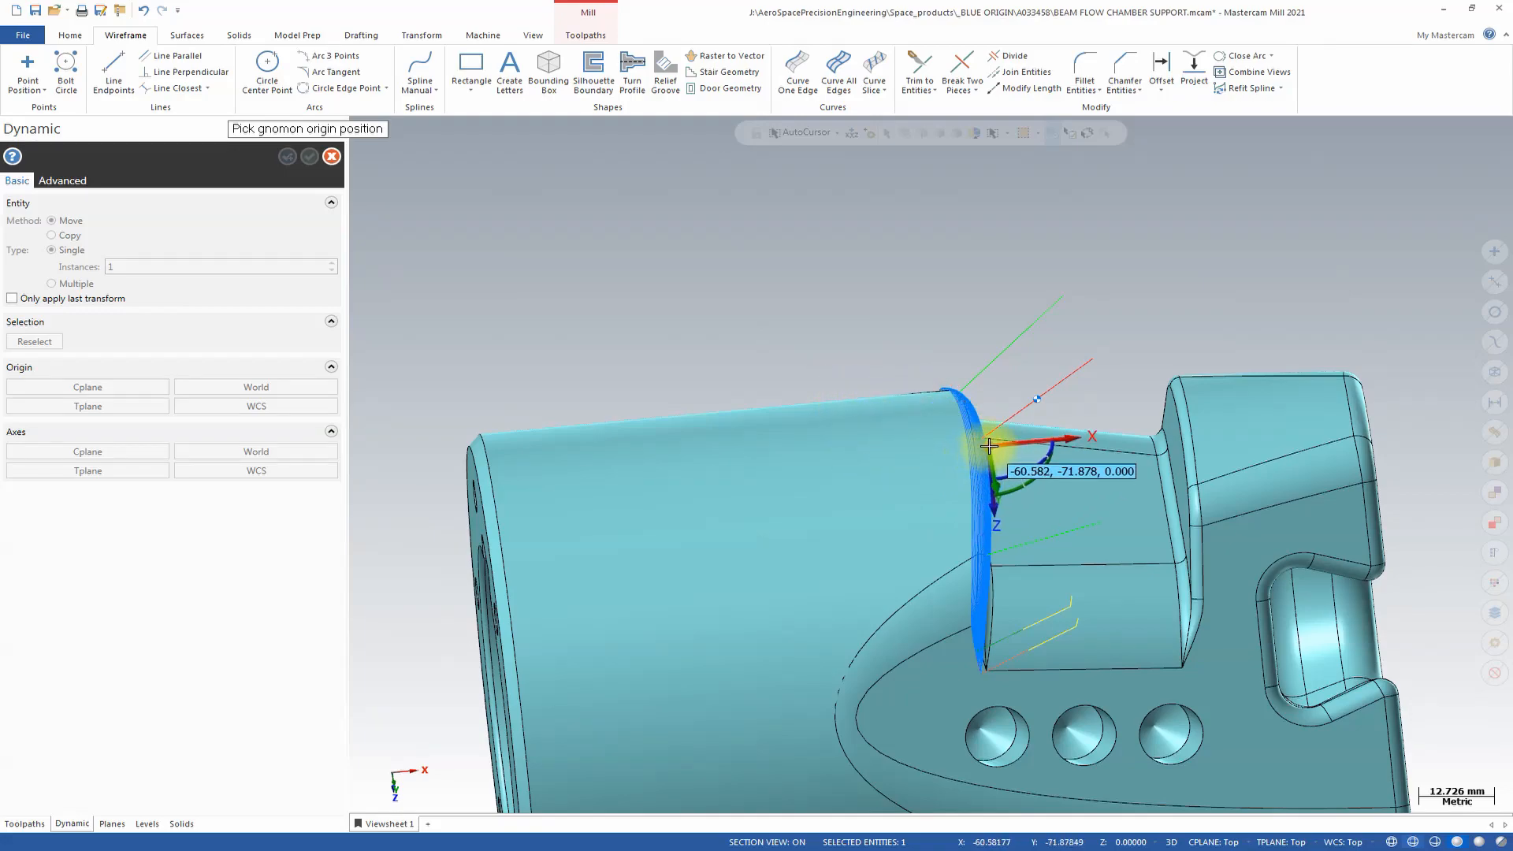
{"action": "scroll", "coordinate": [989, 446], "scroll_direction": "up", "scroll_amount": 6}
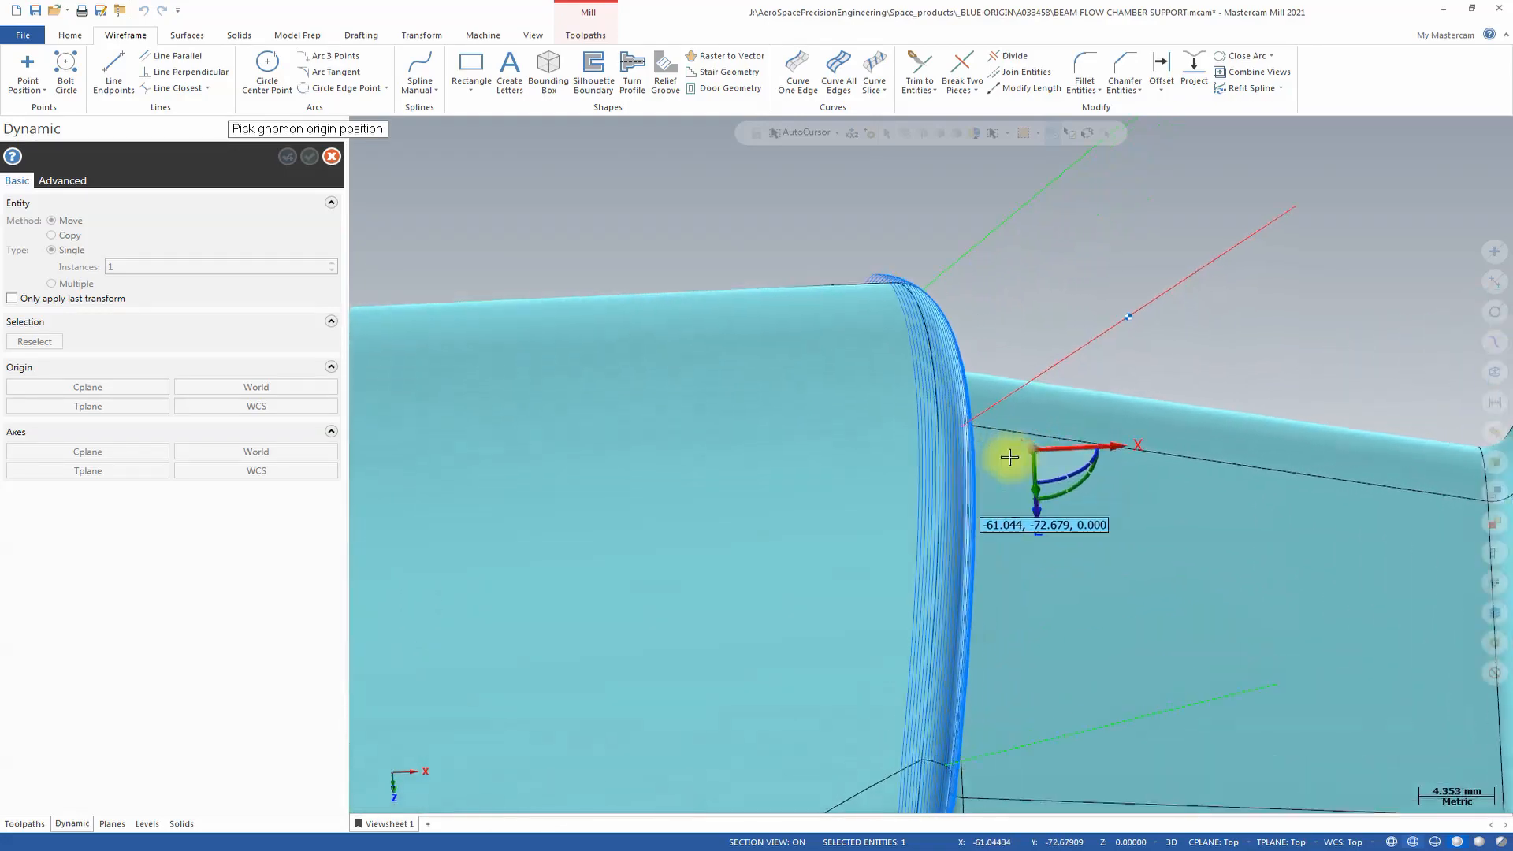
{"action": "left_click", "coordinate": [958, 378]}
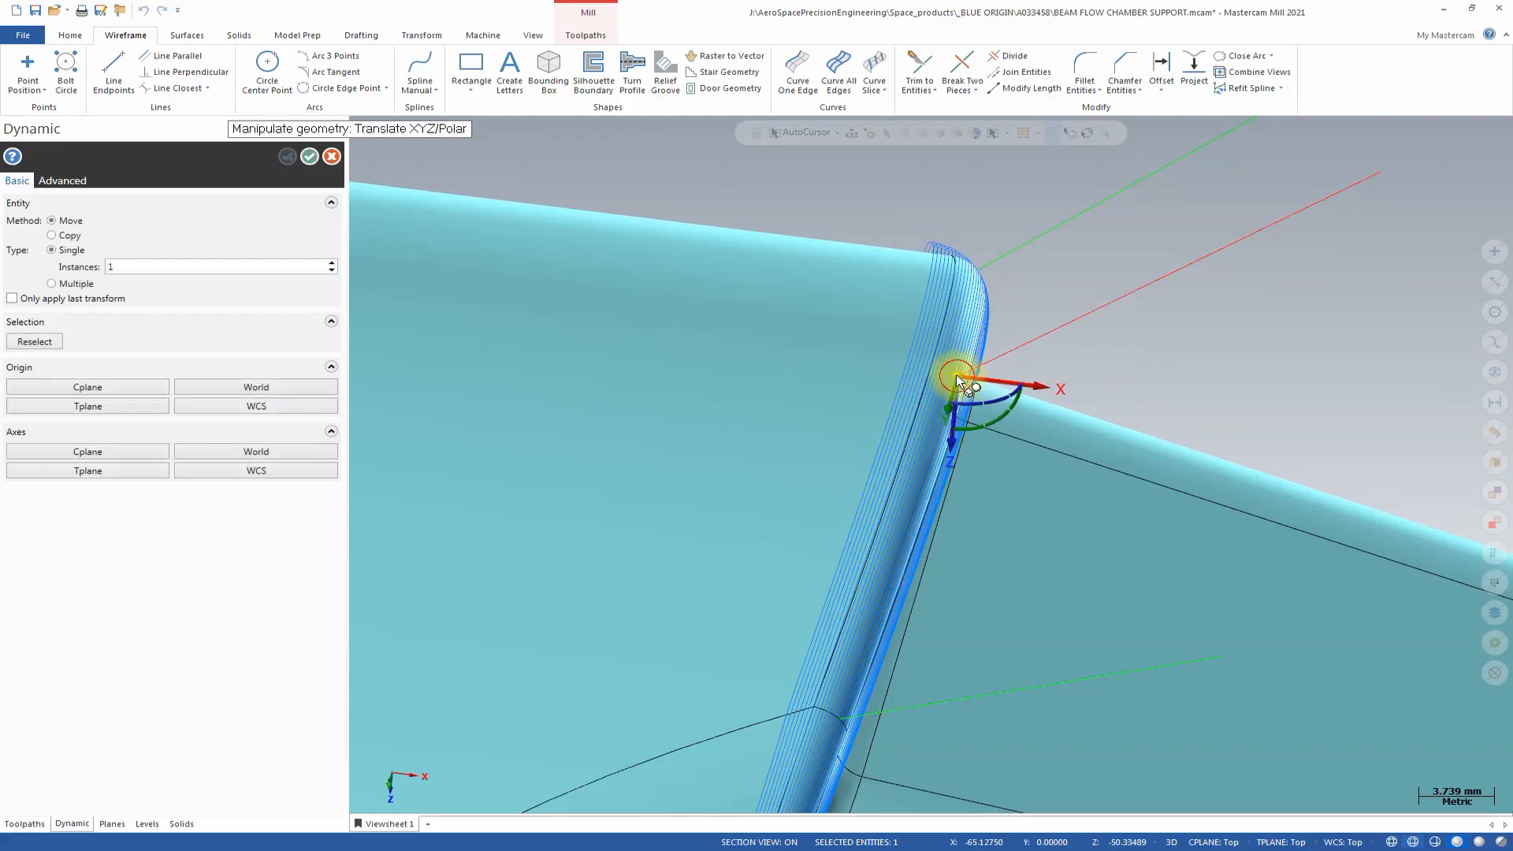
Step: Rotate the selected tilt line 25° about its rim end, swing it further back toward the cylinder, and accept the move
{"action": "scroll", "coordinate": [1071, 438], "scroll_direction": "down", "scroll_amount": 4}
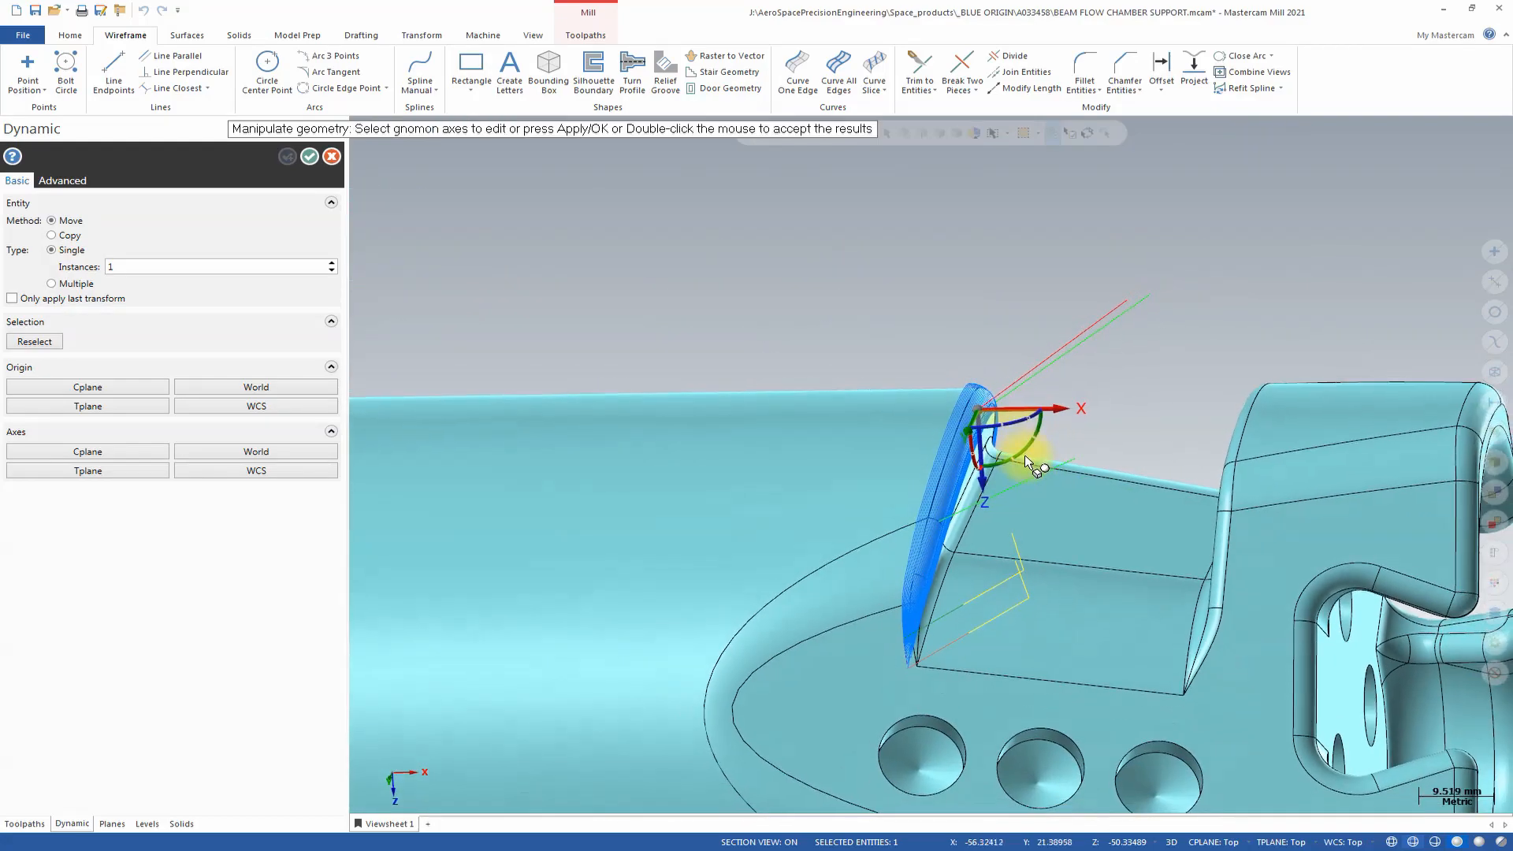
{"action": "left_click", "coordinate": [1026, 433]}
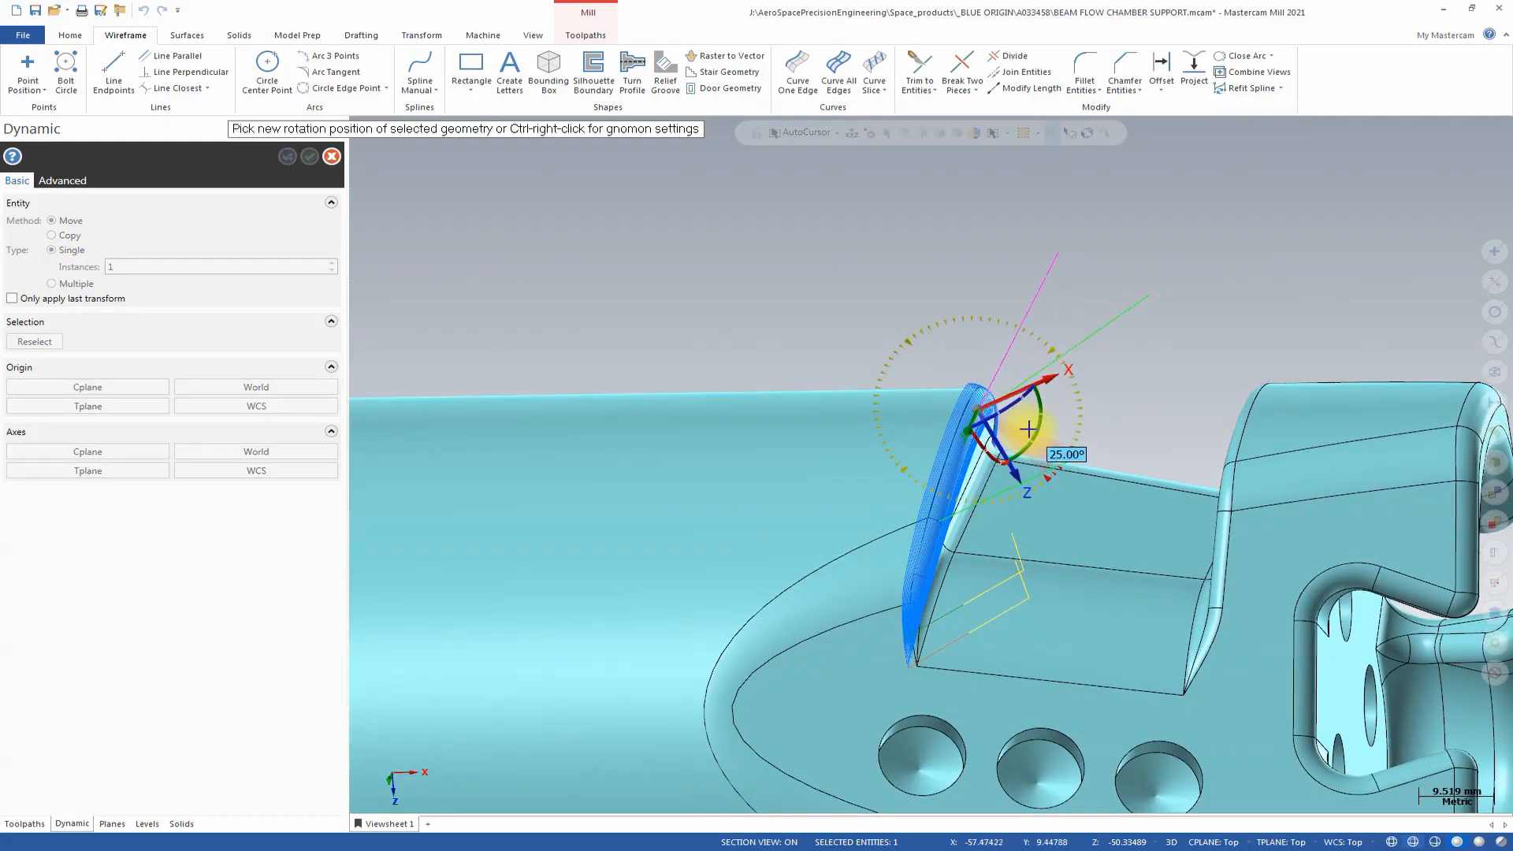
{"action": "left_click", "coordinate": [1030, 429]}
{"action": "mouse_move", "coordinate": [1065, 439]}
{"action": "middle_mouse_down"}
{"action": "mouse_move", "coordinate": [1191, 457]}
{"action": "mouse_move", "coordinate": [1078, 459]}
{"action": "middle_mouse_up"}
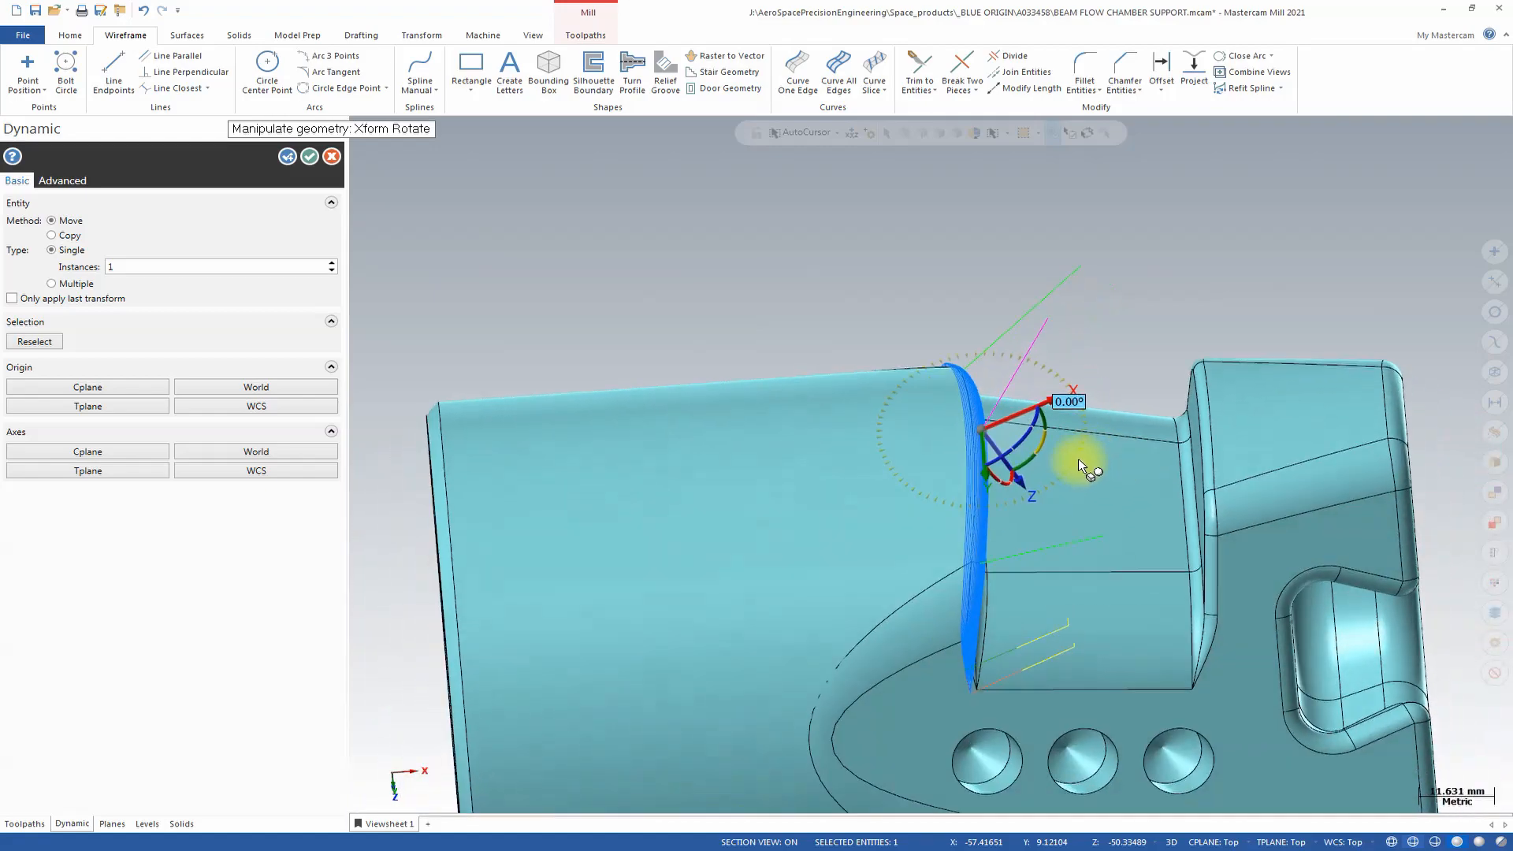
{"action": "left_click", "coordinate": [1040, 453]}
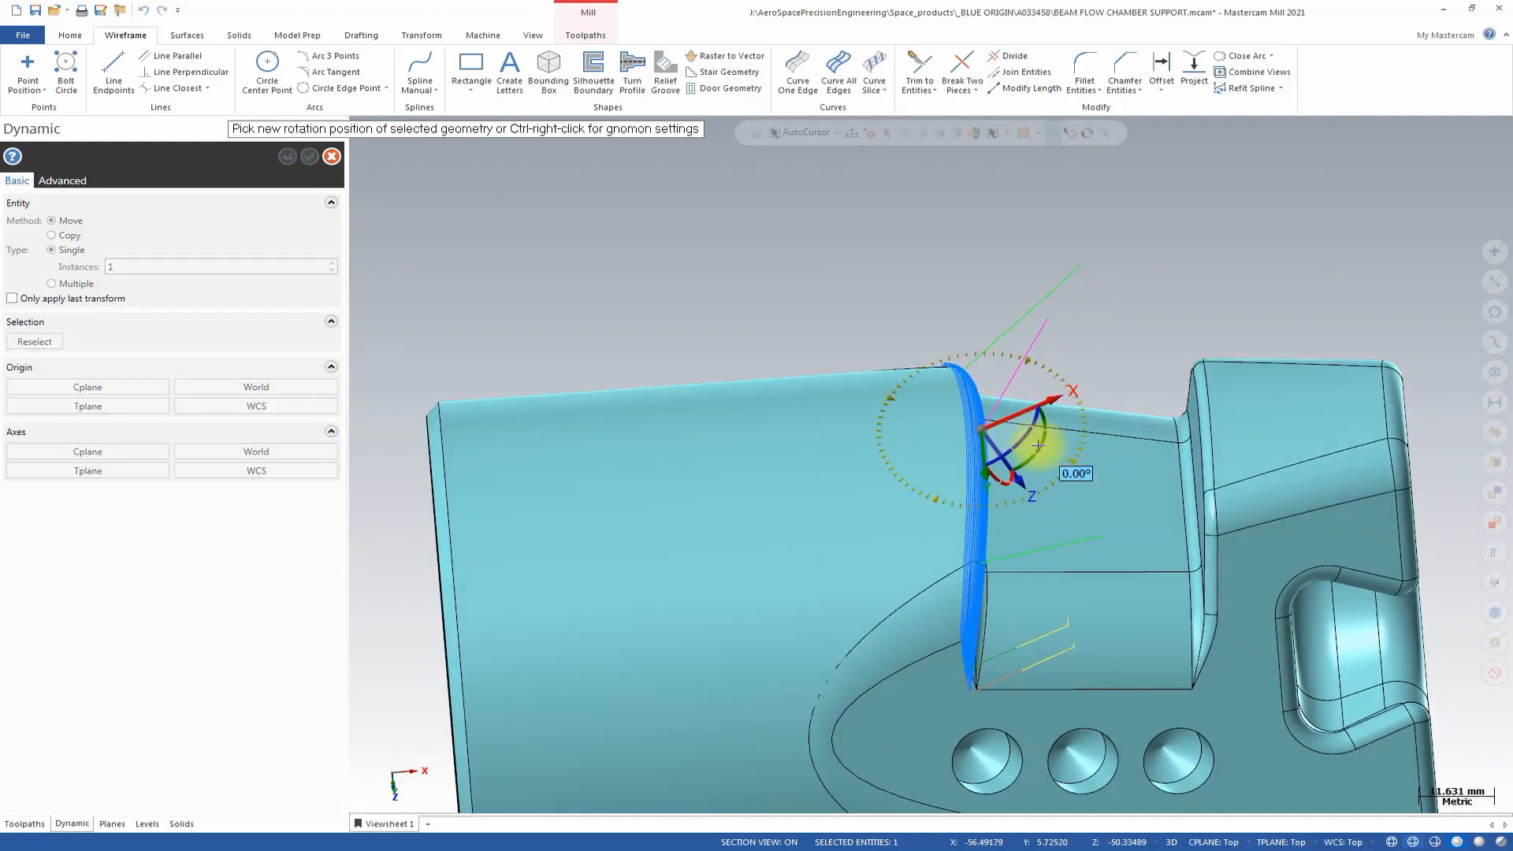
{"action": "left_click", "coordinate": [1032, 421]}
{"action": "middle_click_drag", "start_coordinate": [1032, 421], "coordinate": [827, 338]}
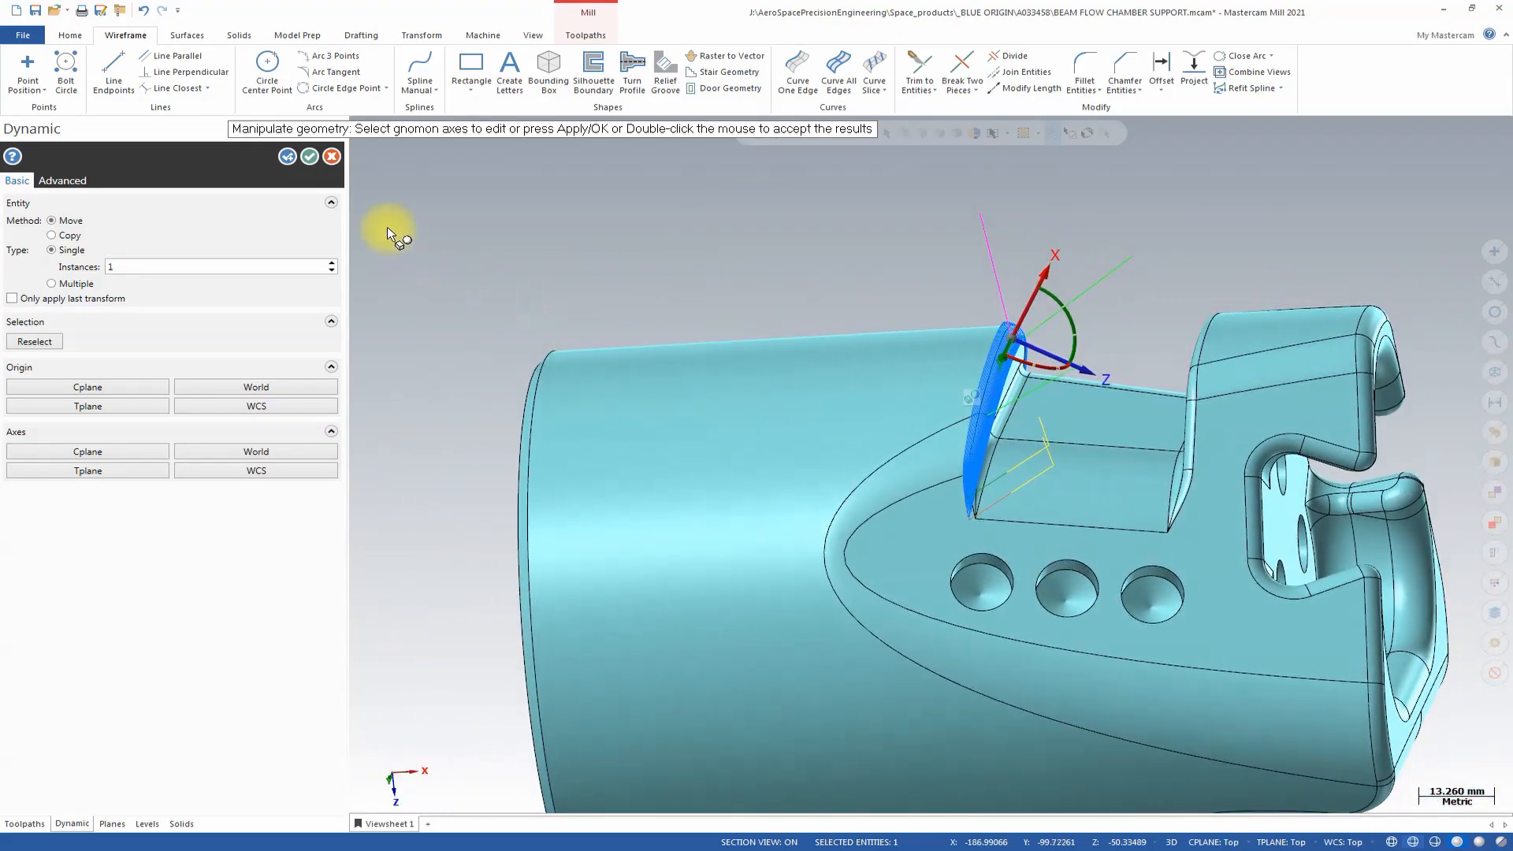
{"action": "left_click", "coordinate": [310, 155]}
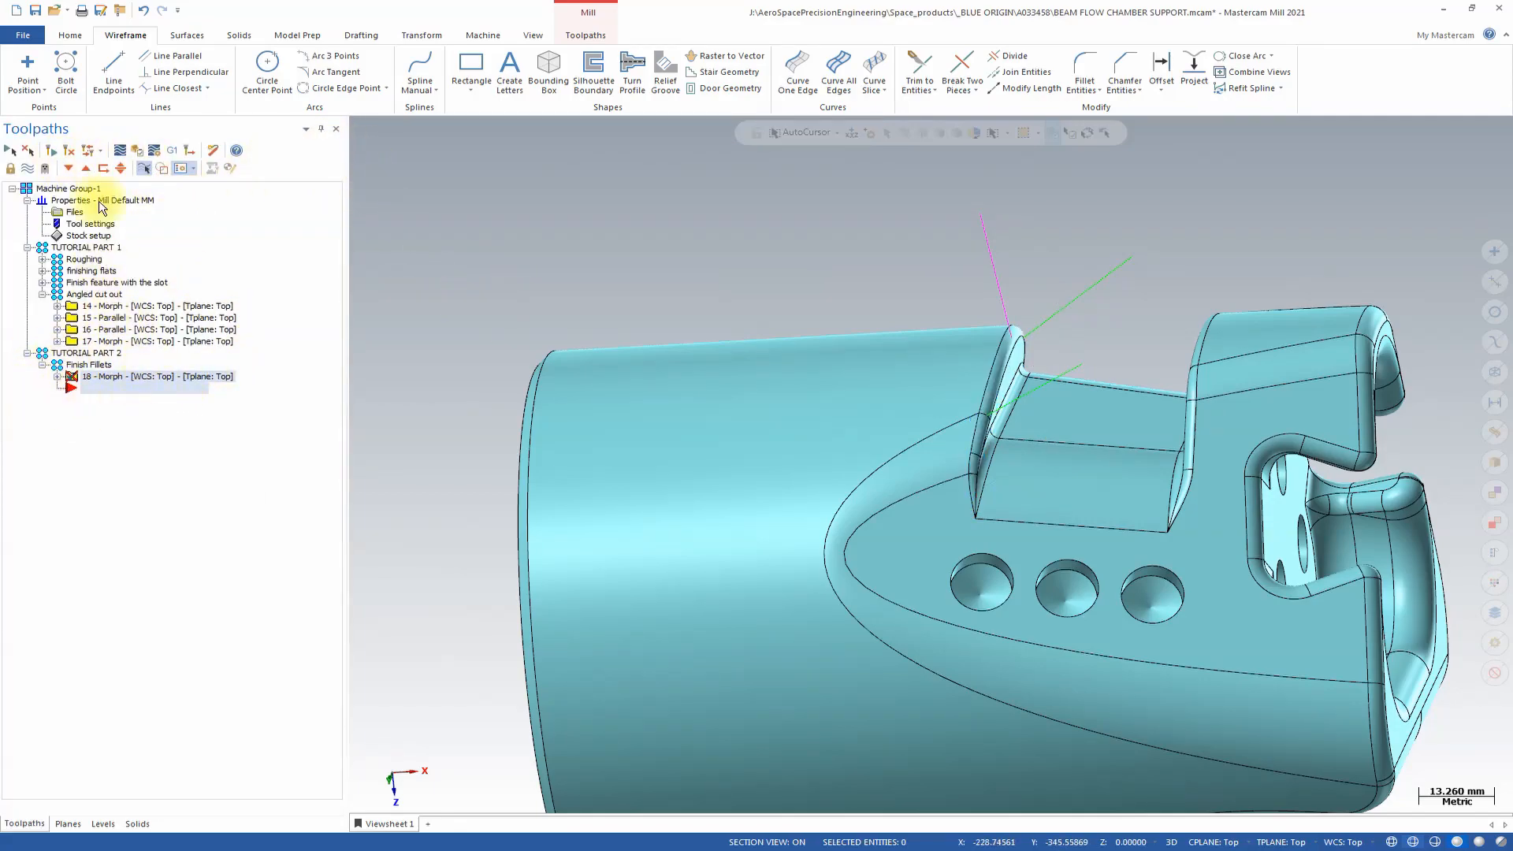
Step: Regenerate the fillet Morph operation and backplot it to examine how the rotated tilt line affects the tool axis
{"action": "left_click", "coordinate": [49, 149]}
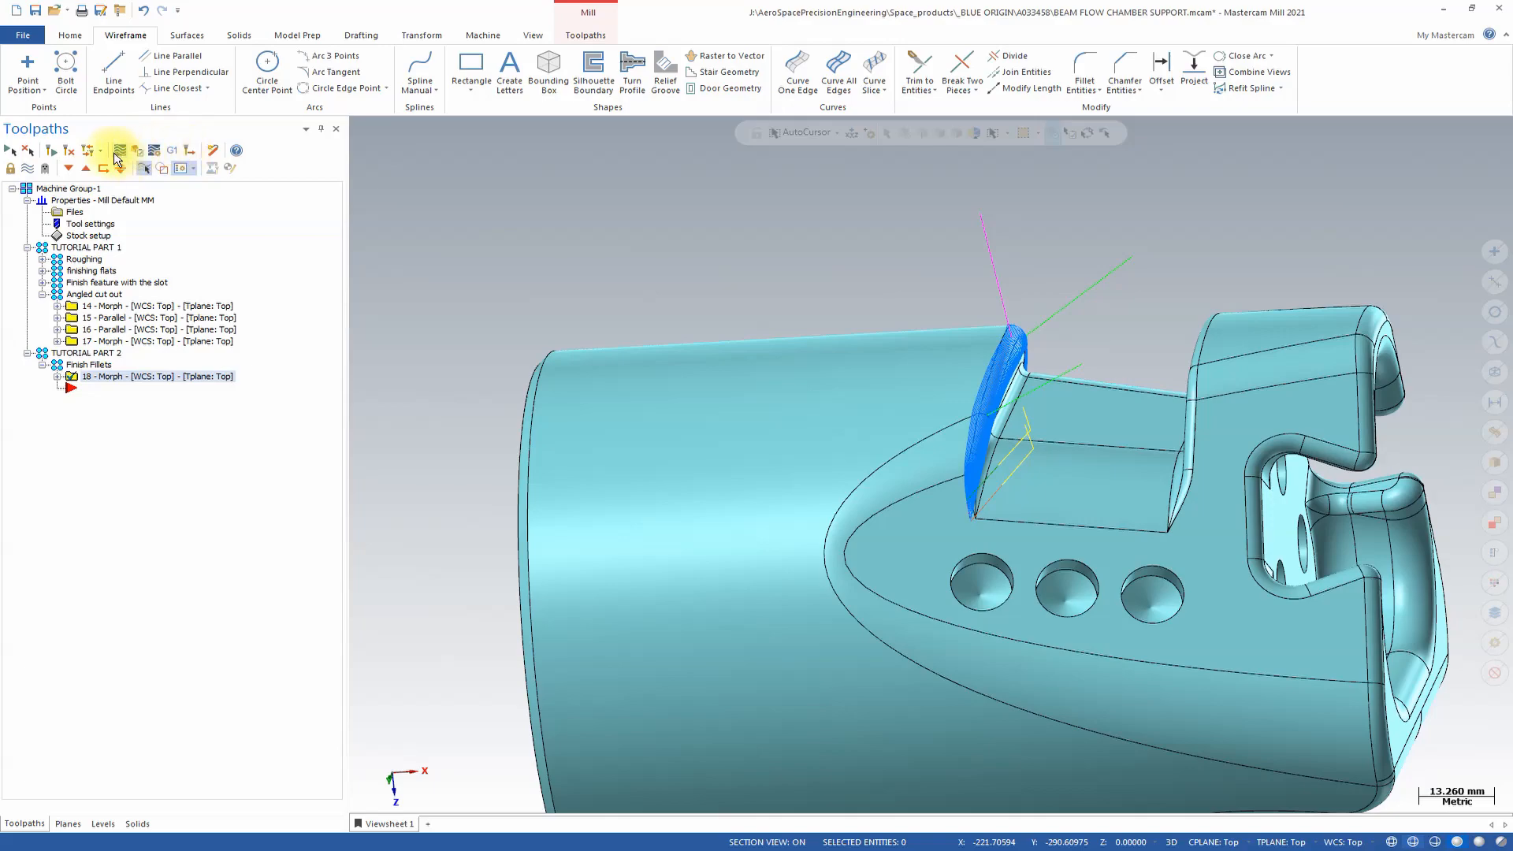
{"action": "left_click", "coordinate": [119, 150]}
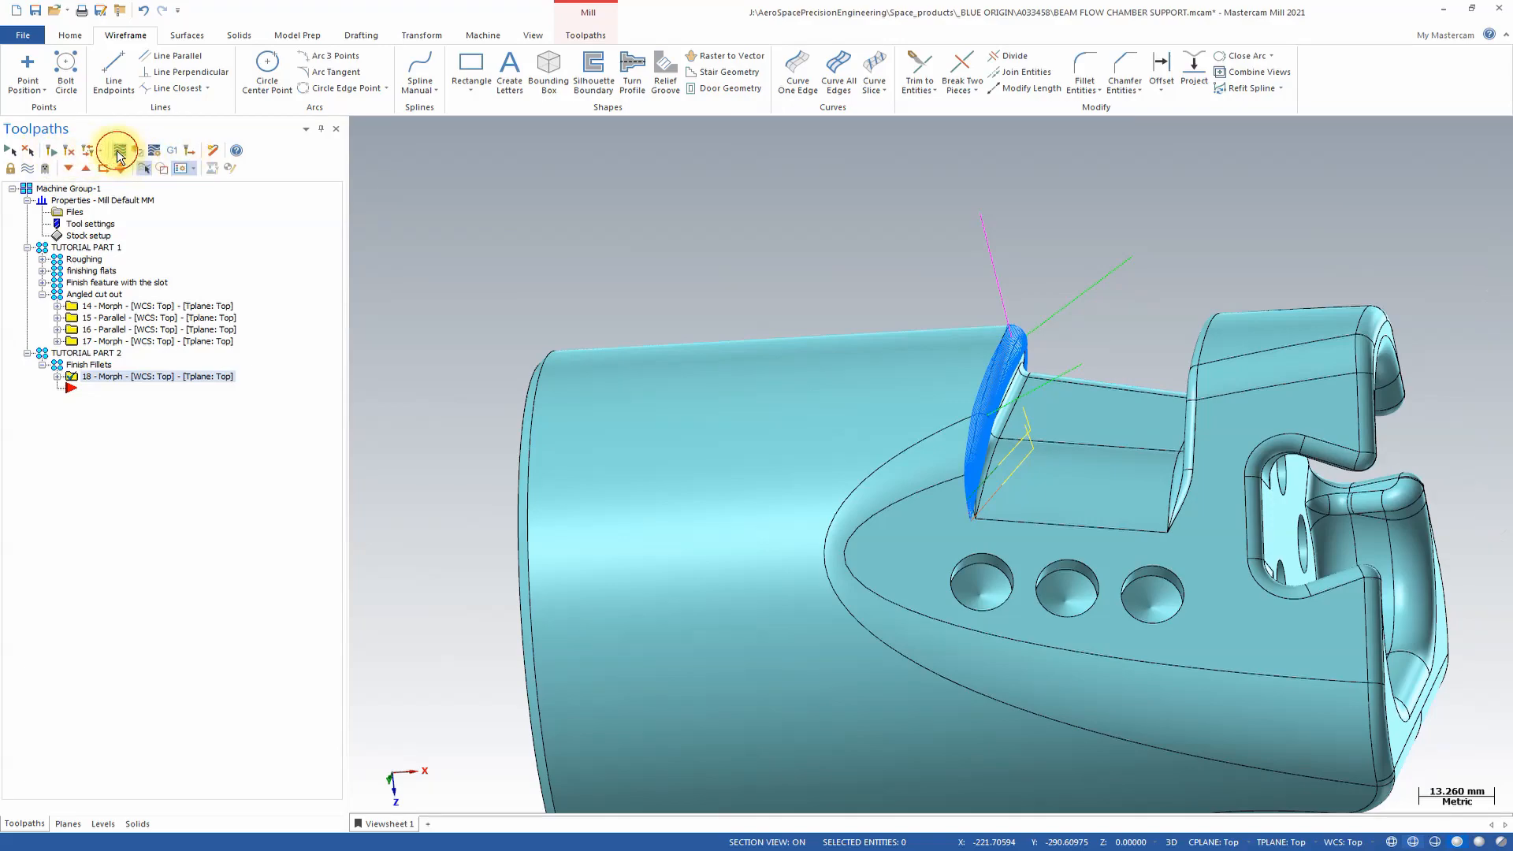
{"action": "left_click_drag", "start_coordinate": [593, 137], "coordinate": [626, 146]}
{"action": "left_click", "coordinate": [361, 127]}
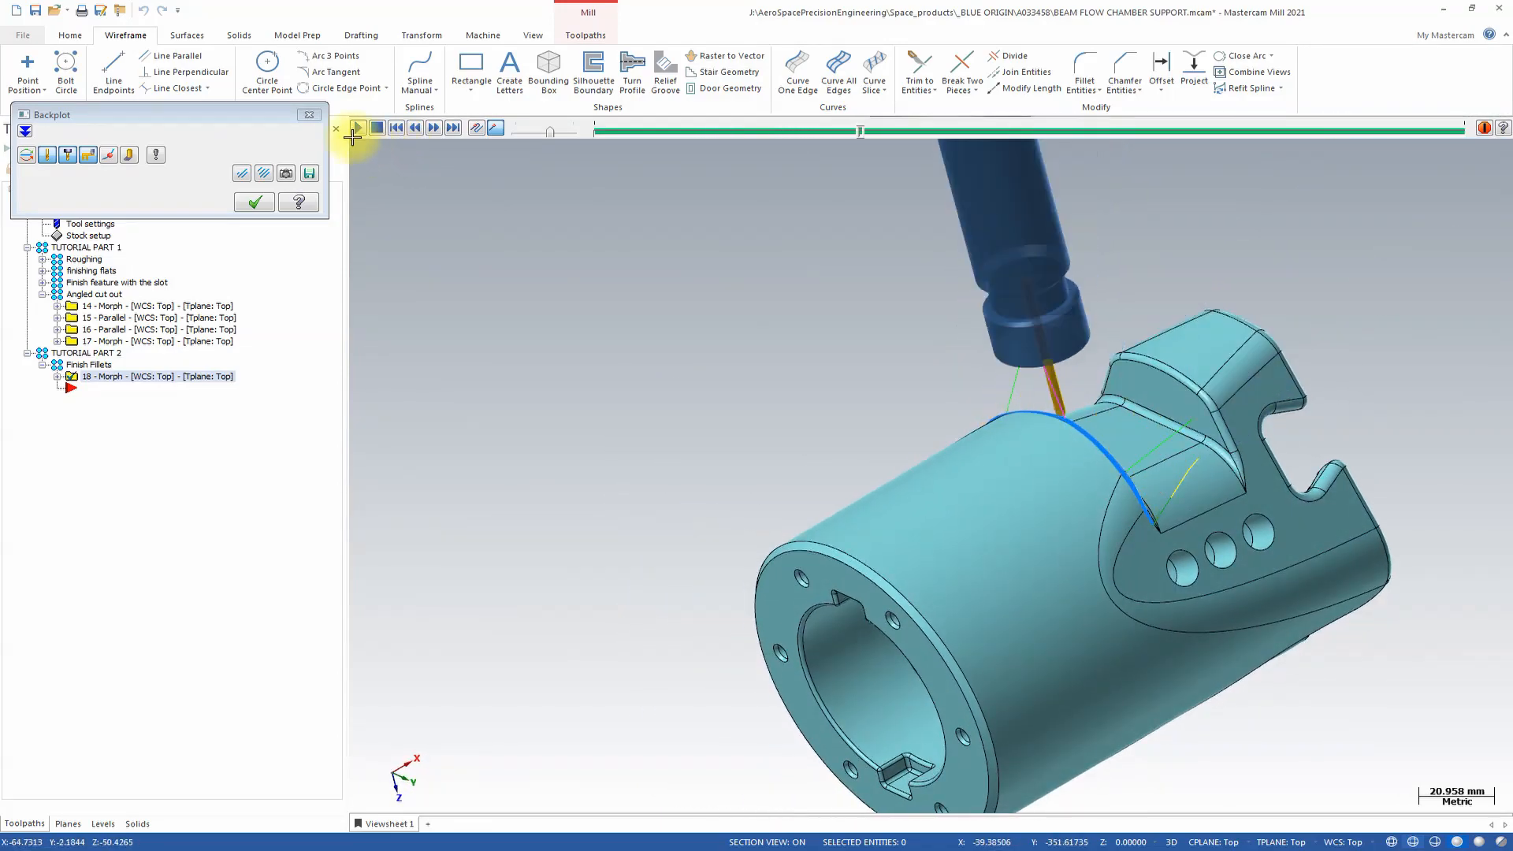
{"action": "left_click", "coordinate": [257, 202]}
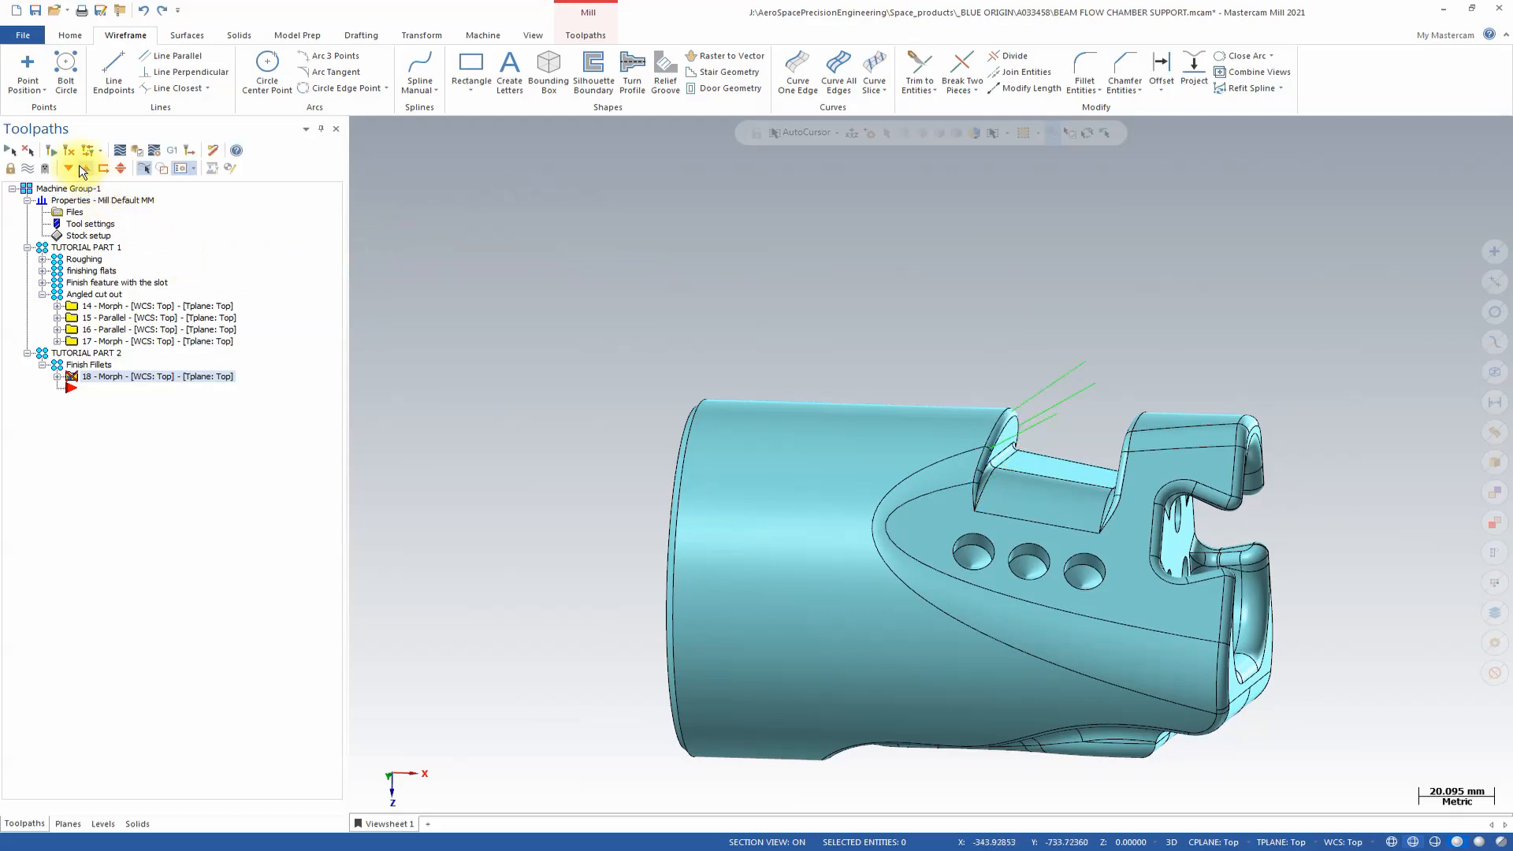
Step: Regenerate the fillet Morph operation with the original tilt line orientation
{"action": "left_click", "coordinate": [50, 155]}
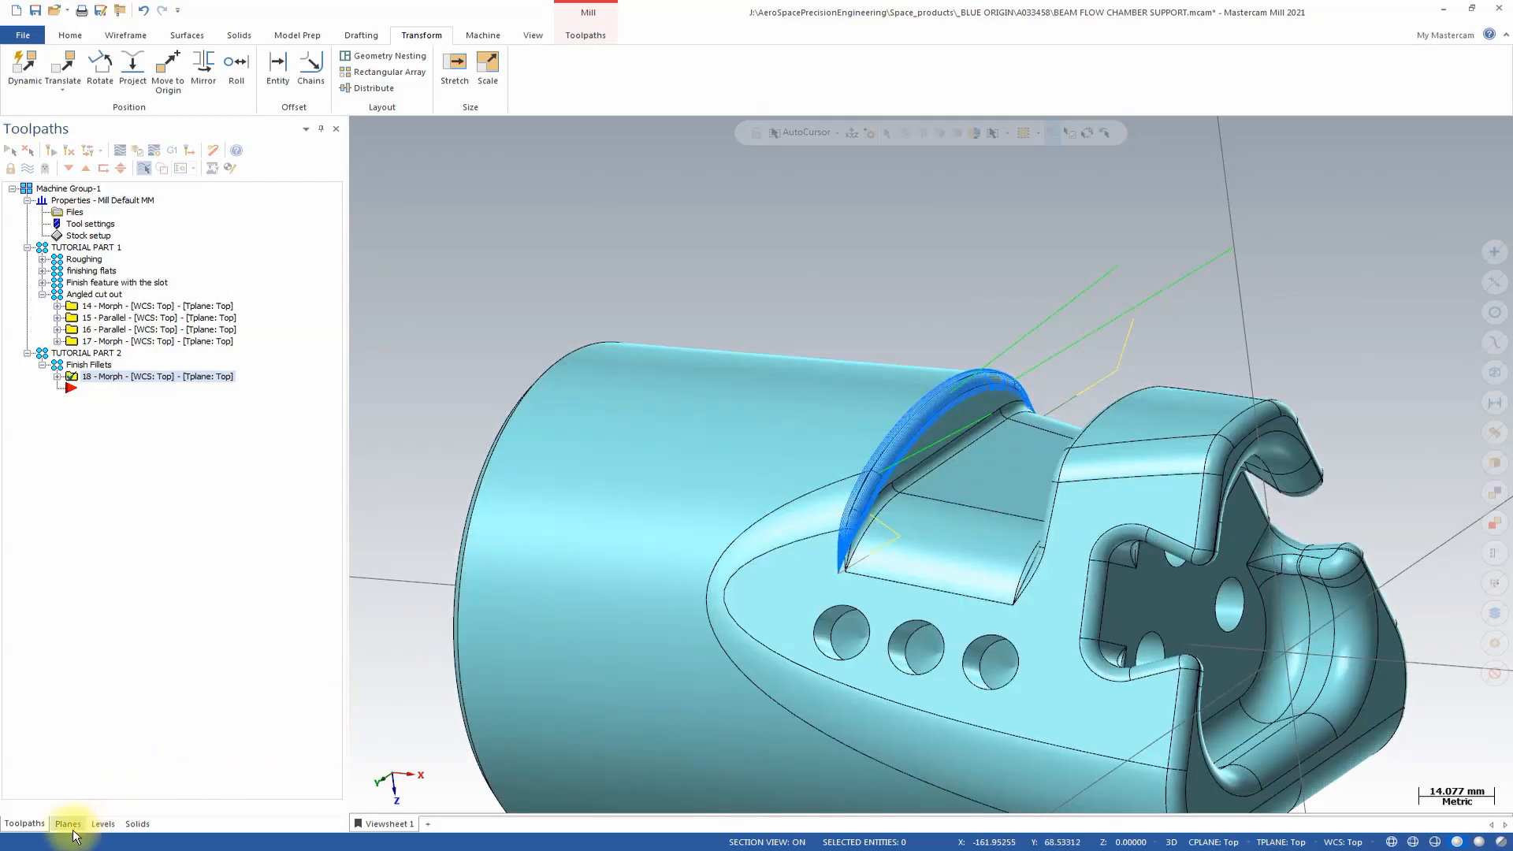
Step: Make level 5, "tool axis control - to point", the active level and hide the "tilt lines" level
{"action": "left_click", "coordinate": [101, 824]}
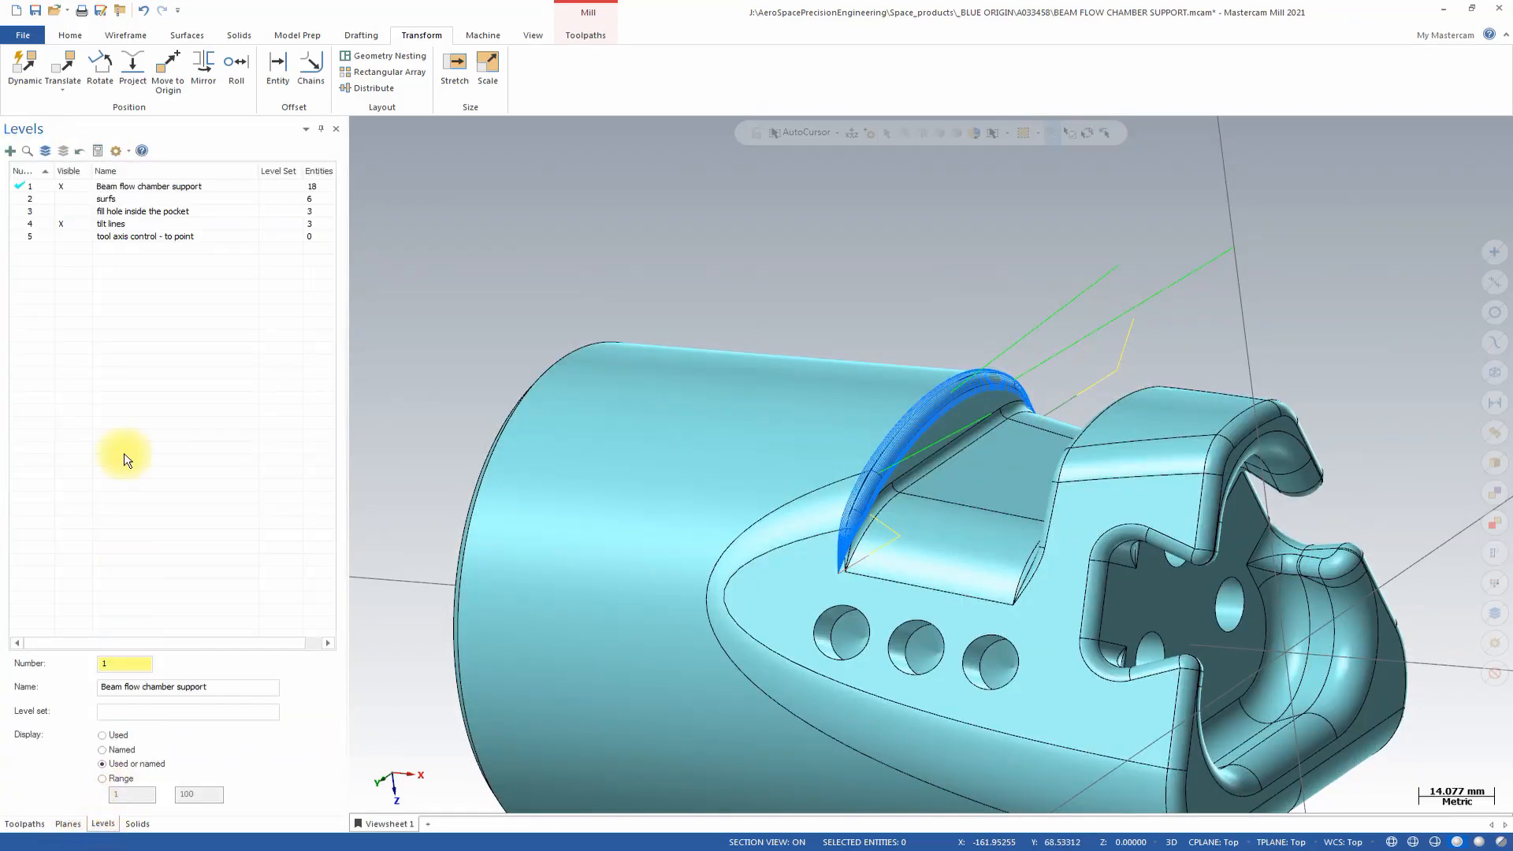
{"action": "left_click", "coordinate": [17, 235]}
{"action": "left_click", "coordinate": [60, 222]}
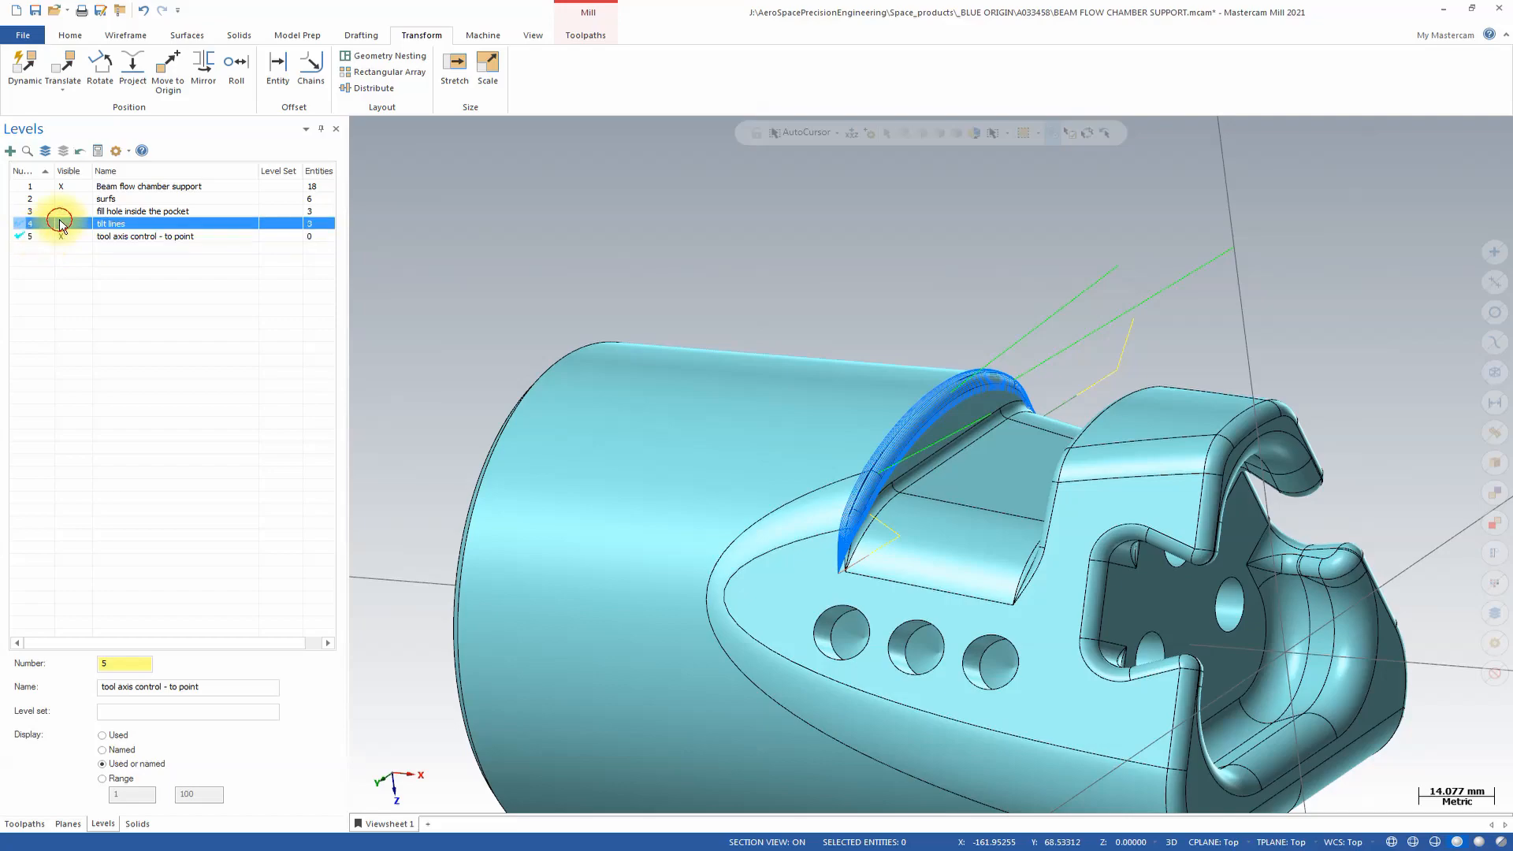
{"action": "left_click", "coordinate": [109, 238]}
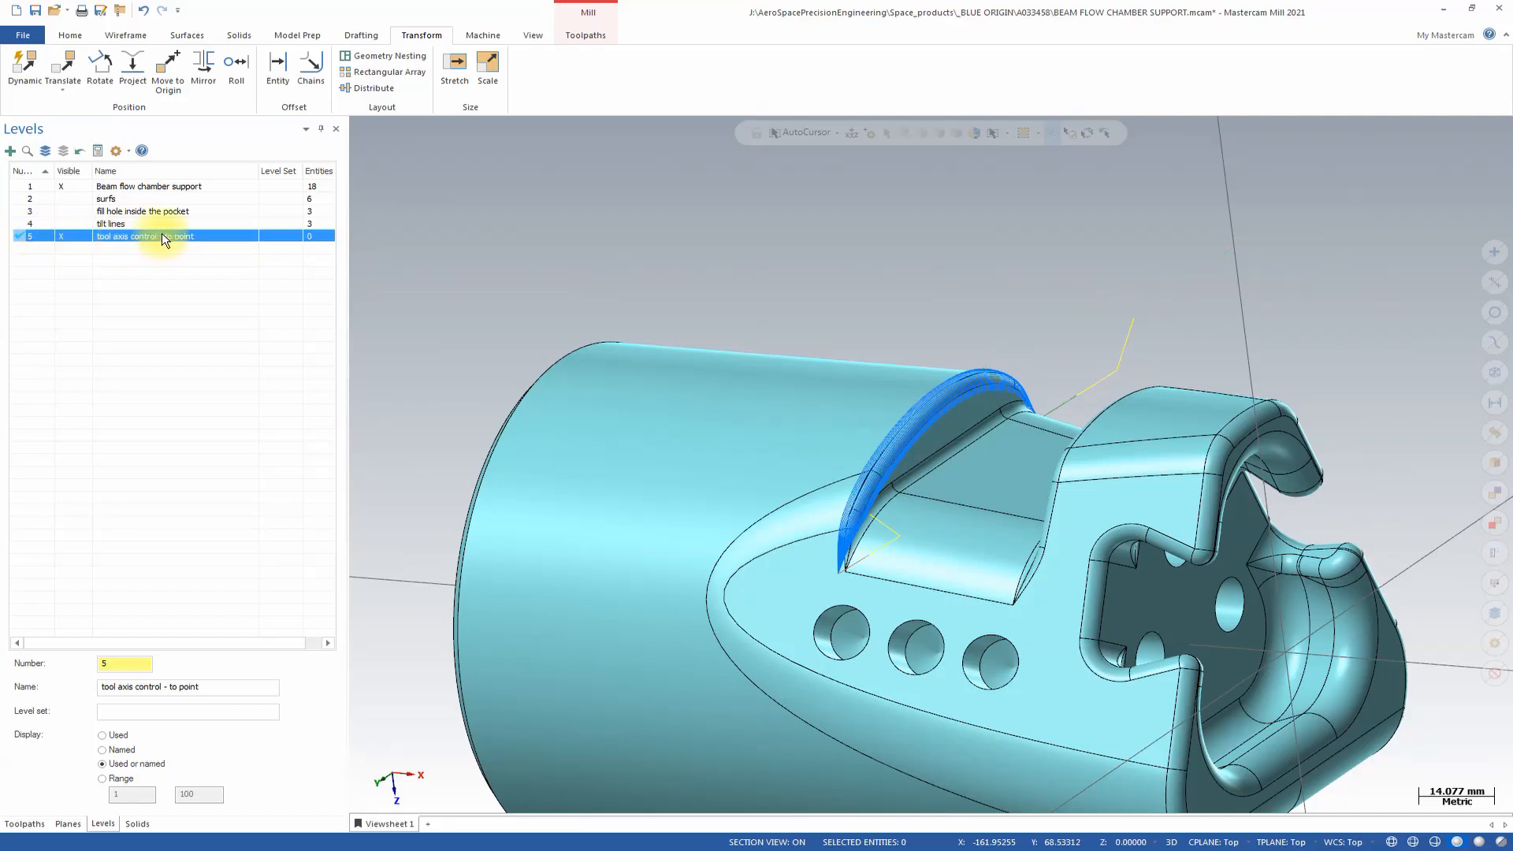
Step: Create a point at the midpoint of the straight edge where the angled cutout's floor meets the fillet beside the rim
{"action": "scroll", "coordinate": [356, 197], "scroll_direction": "down", "scroll_amount": 2}
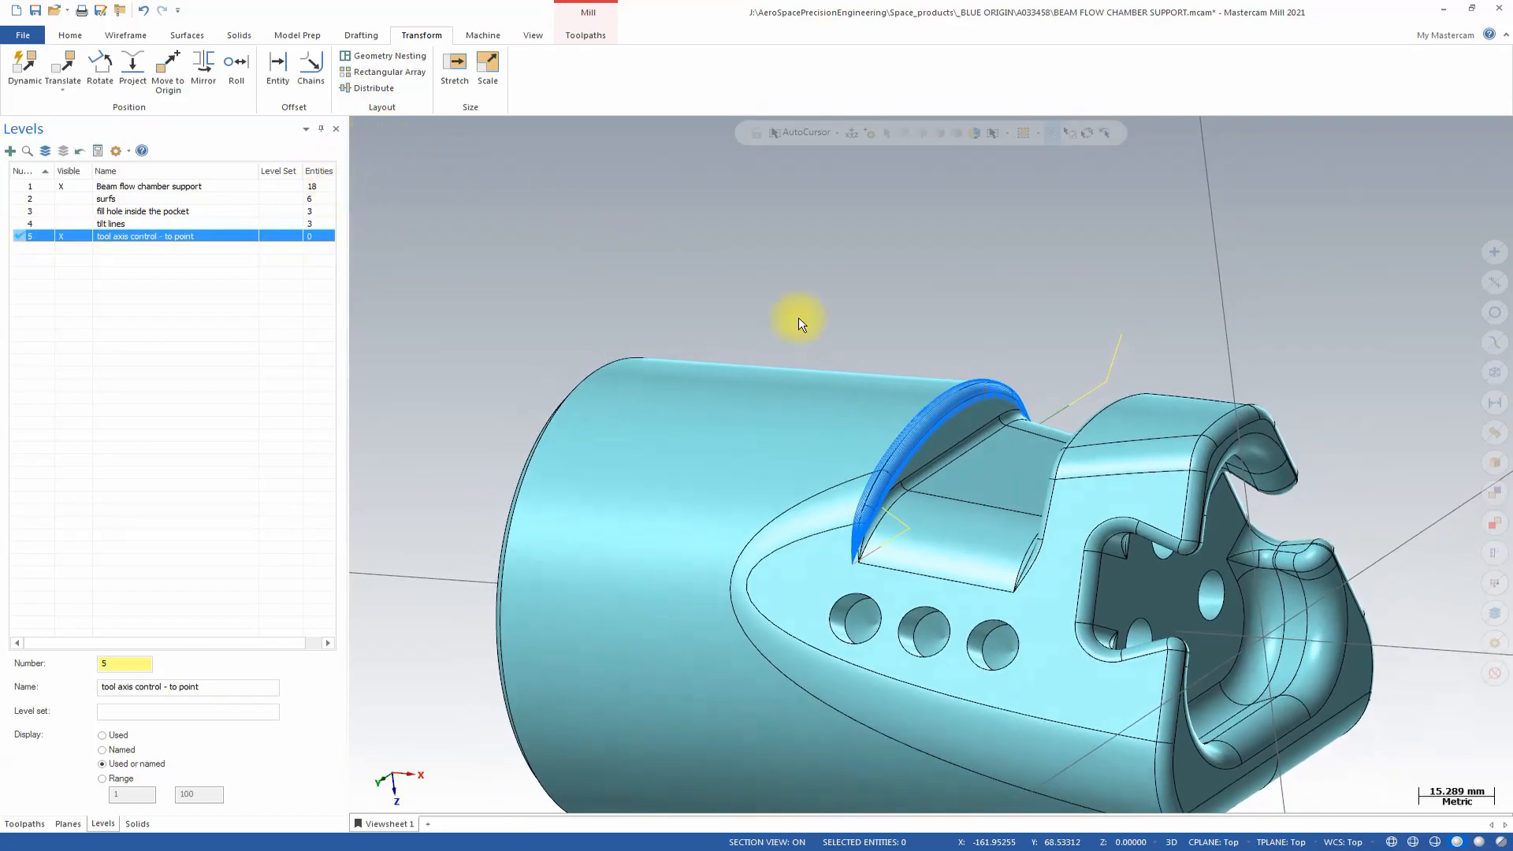
{"action": "scroll", "coordinate": [1052, 500], "scroll_direction": "up", "scroll_amount": 4}
{"action": "scroll", "coordinate": [1045, 503], "scroll_direction": "up", "scroll_amount": 4}
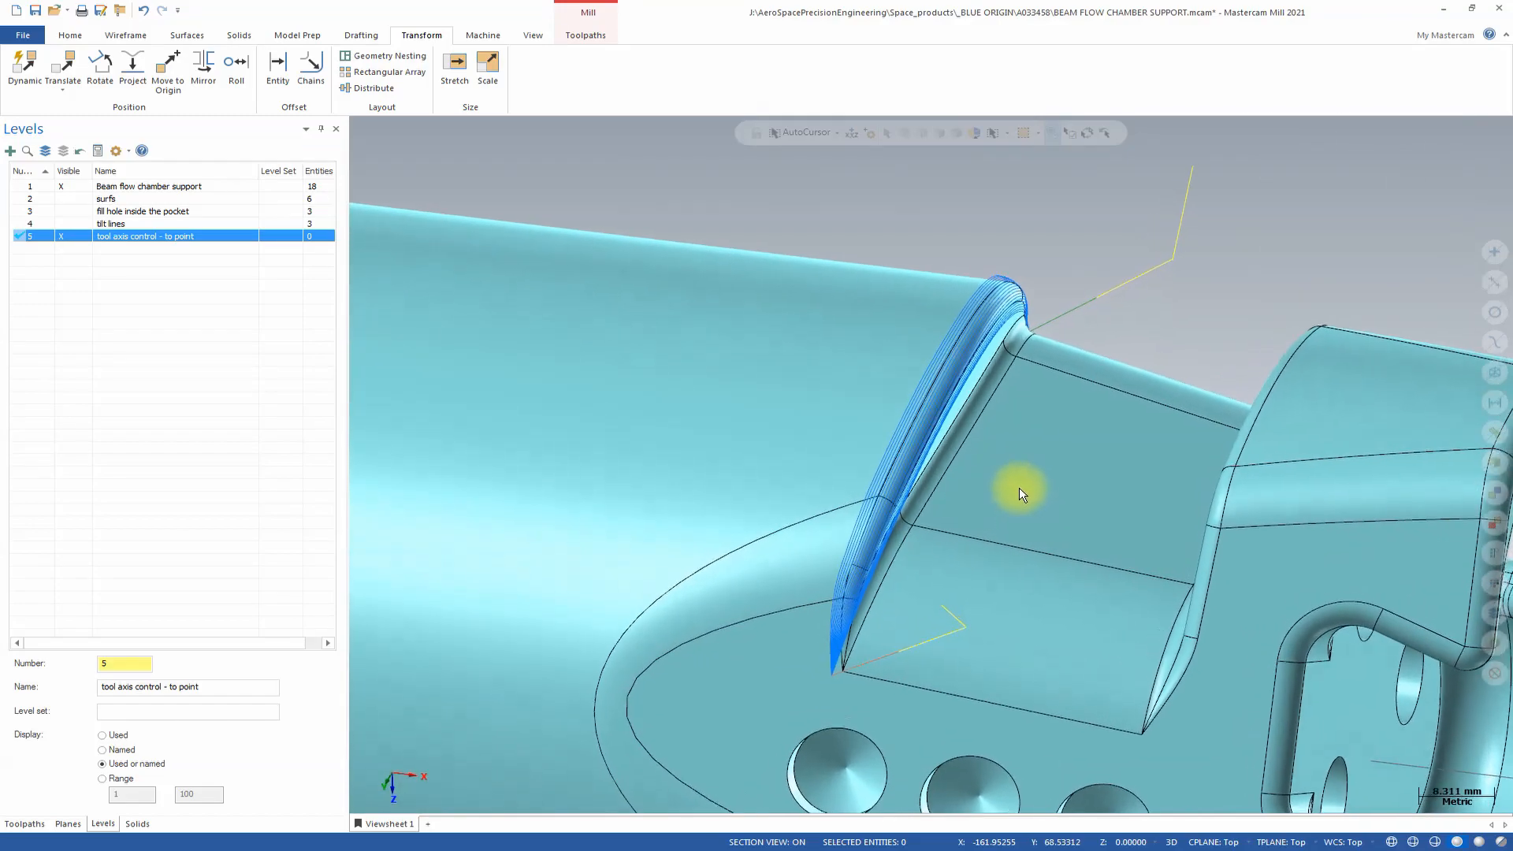
{"action": "scroll", "coordinate": [1018, 487], "scroll_direction": "down", "scroll_amount": 1}
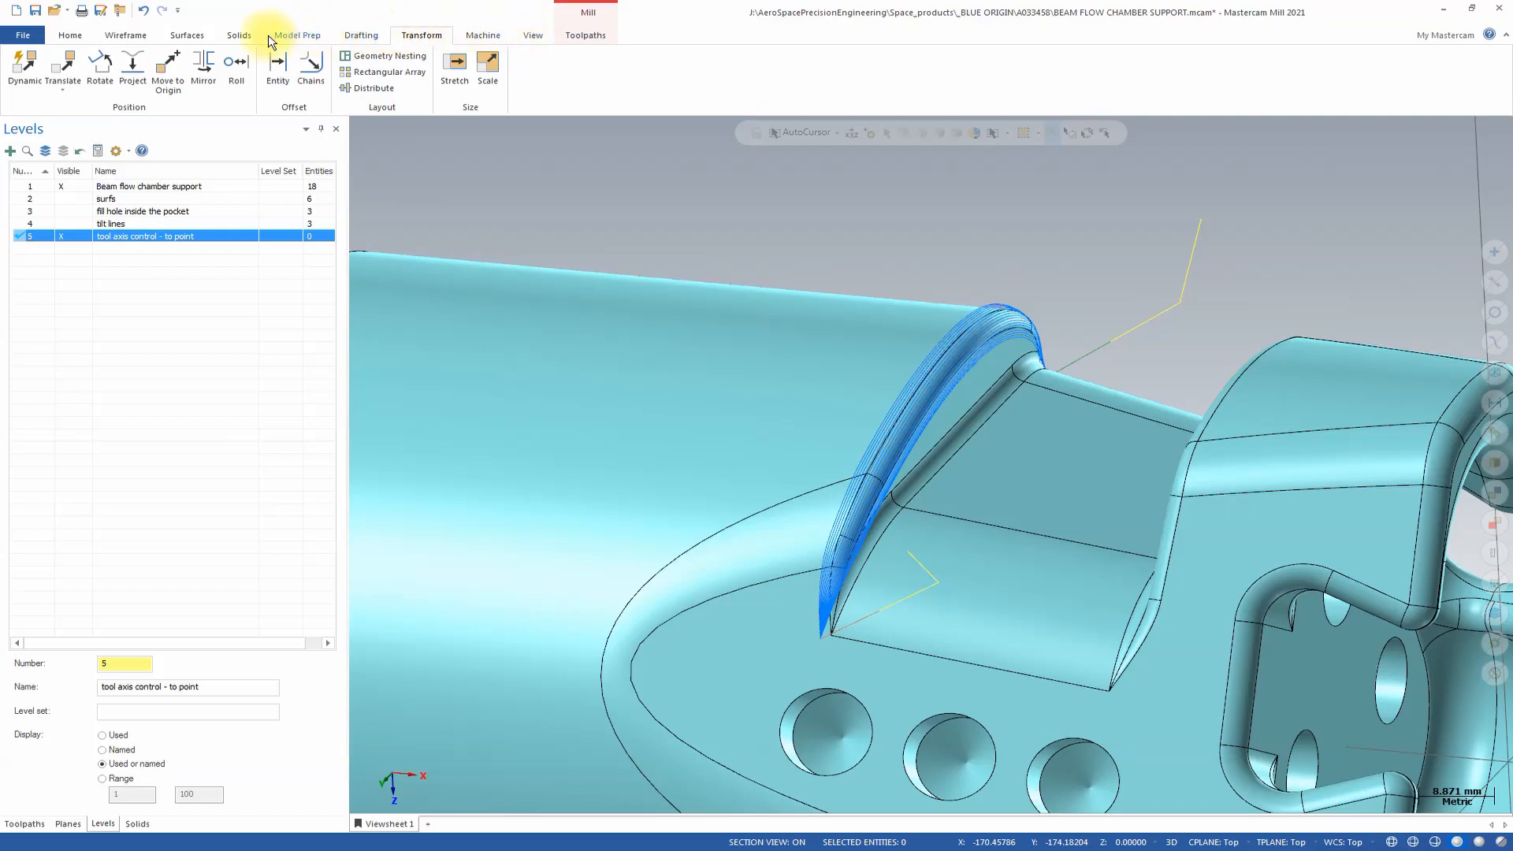
{"action": "left_click", "coordinate": [115, 36]}
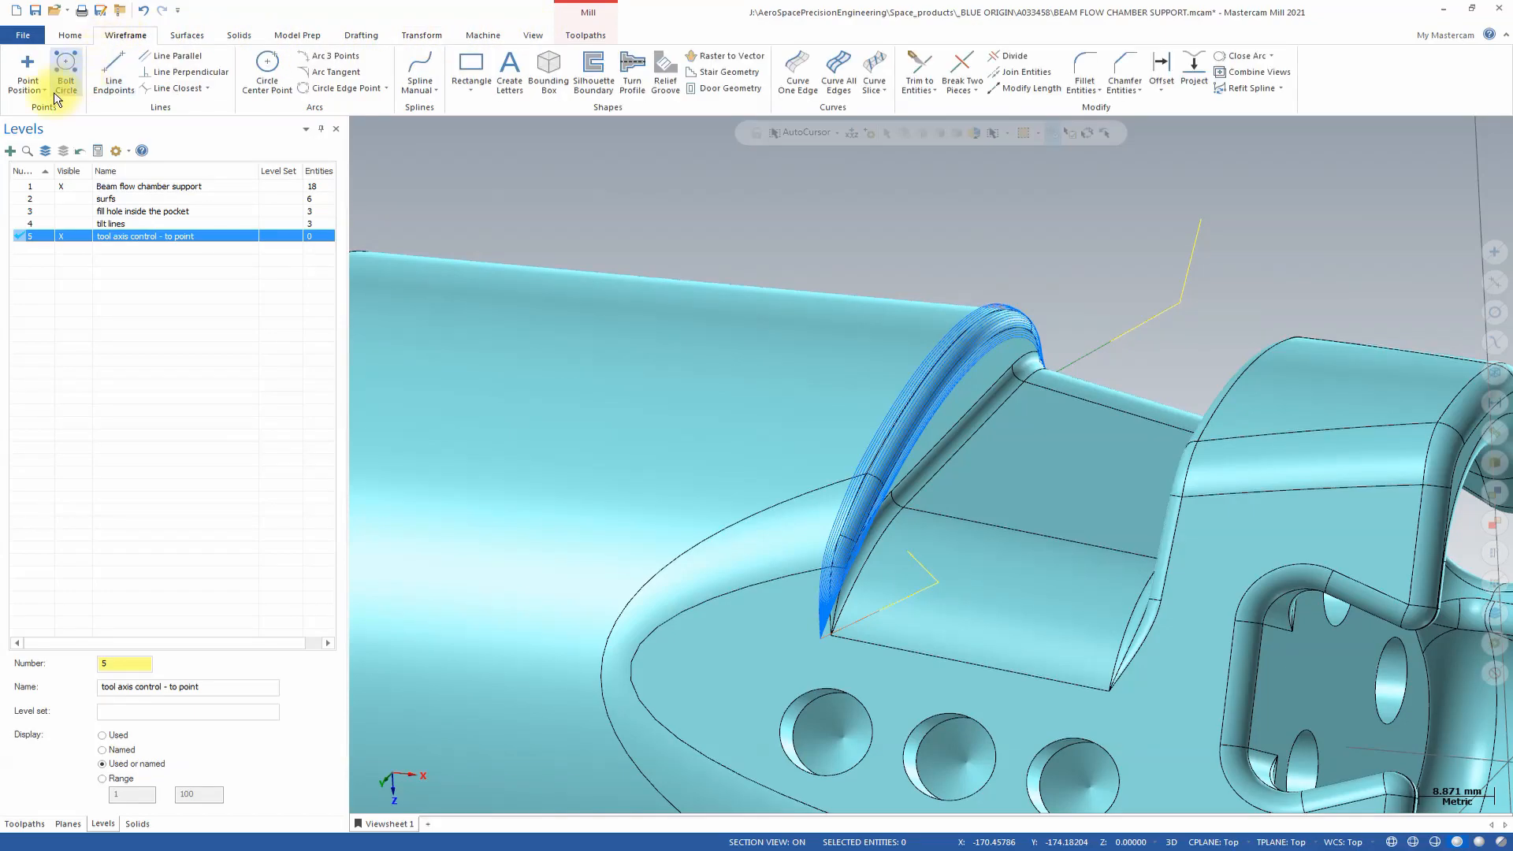
{"action": "left_click", "coordinate": [21, 71]}
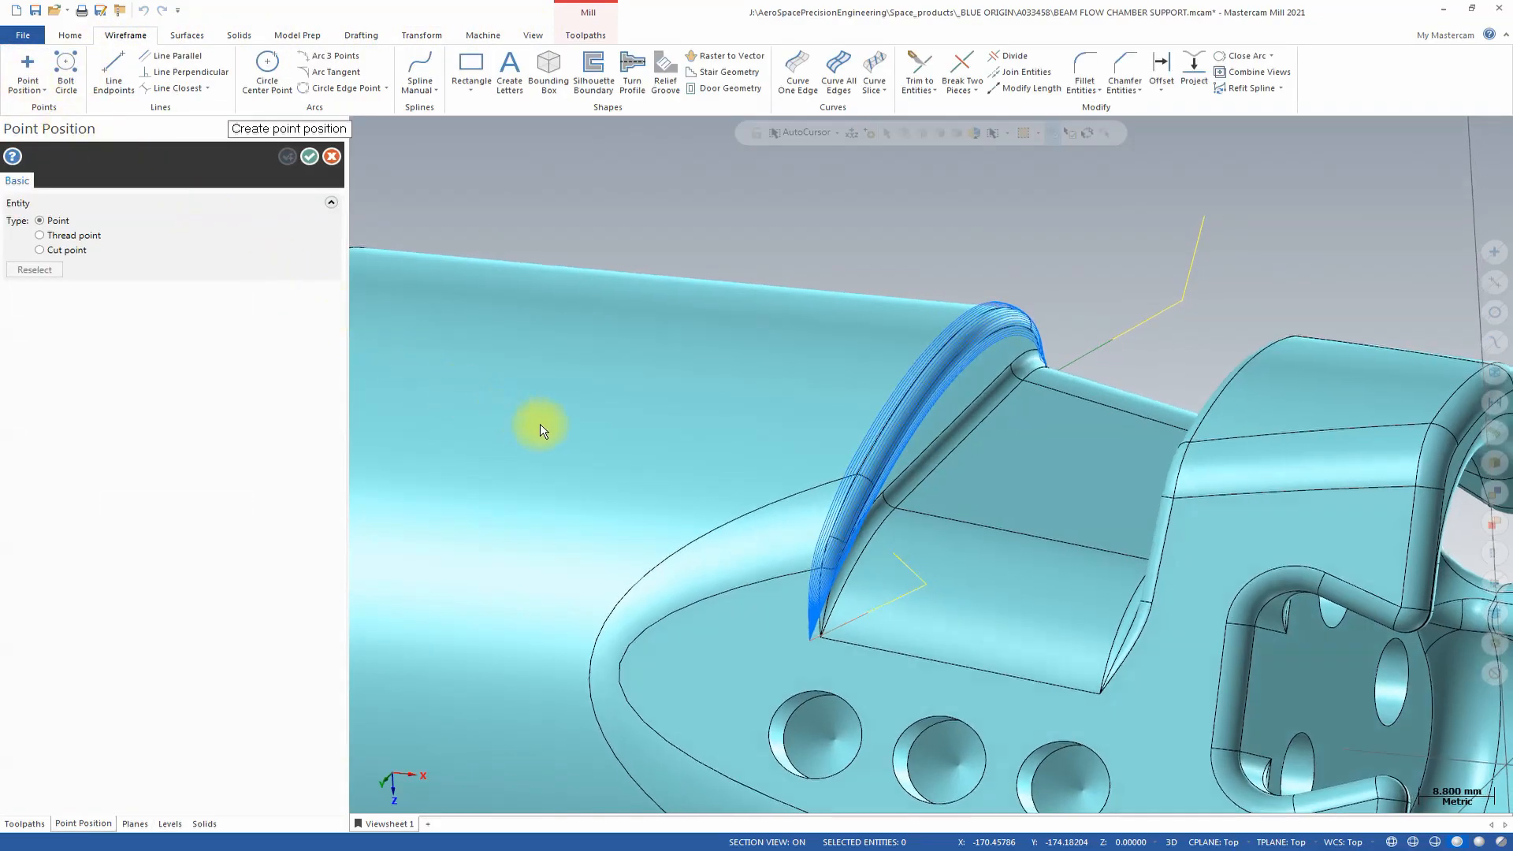
{"action": "scroll", "coordinate": [777, 490], "scroll_direction": "up", "scroll_amount": 3}
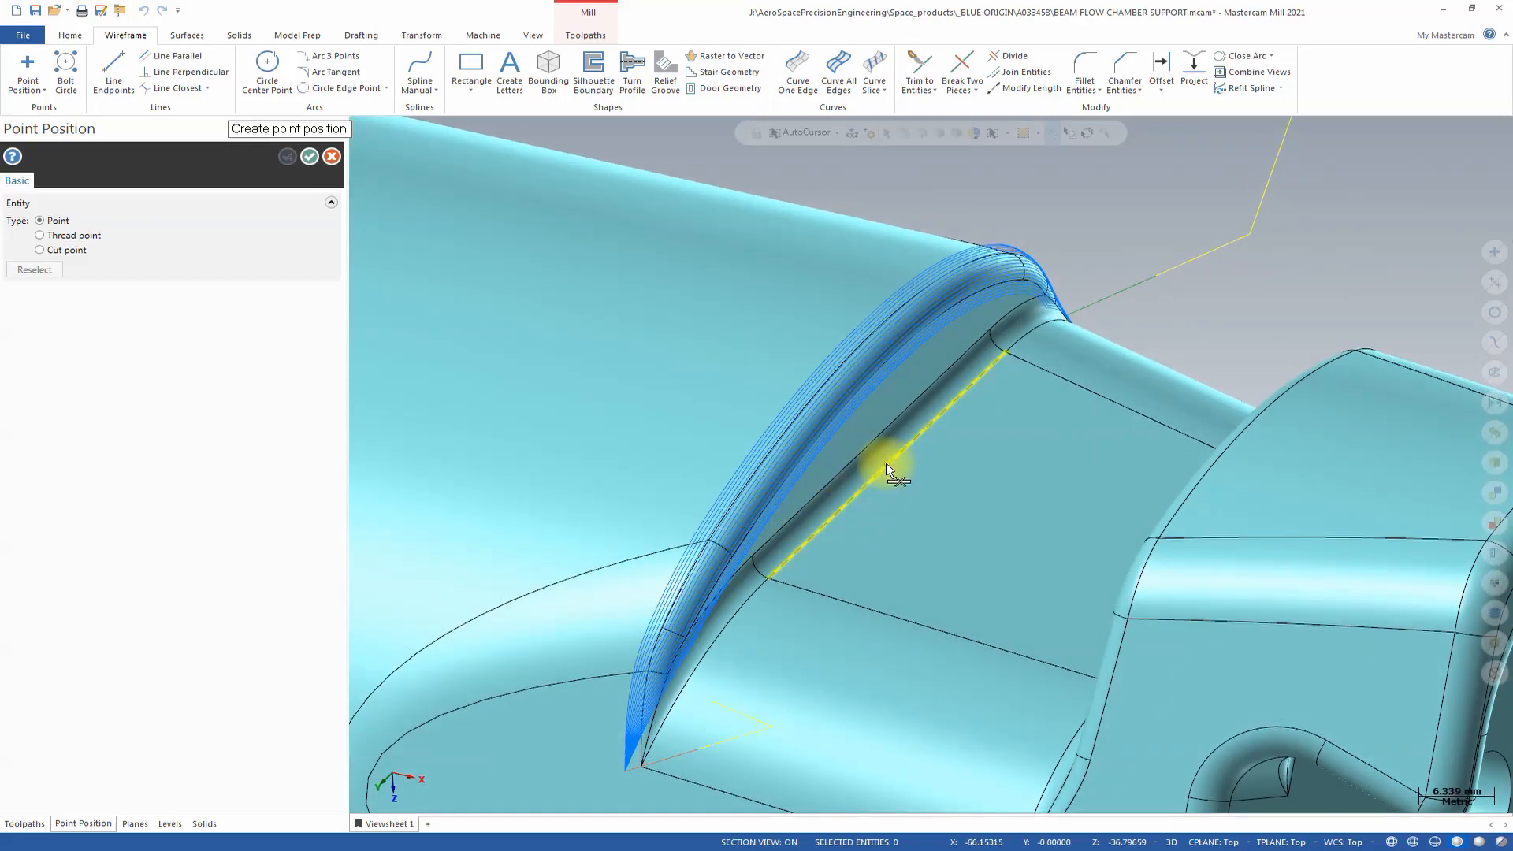
{"action": "left_click", "coordinate": [886, 462]}
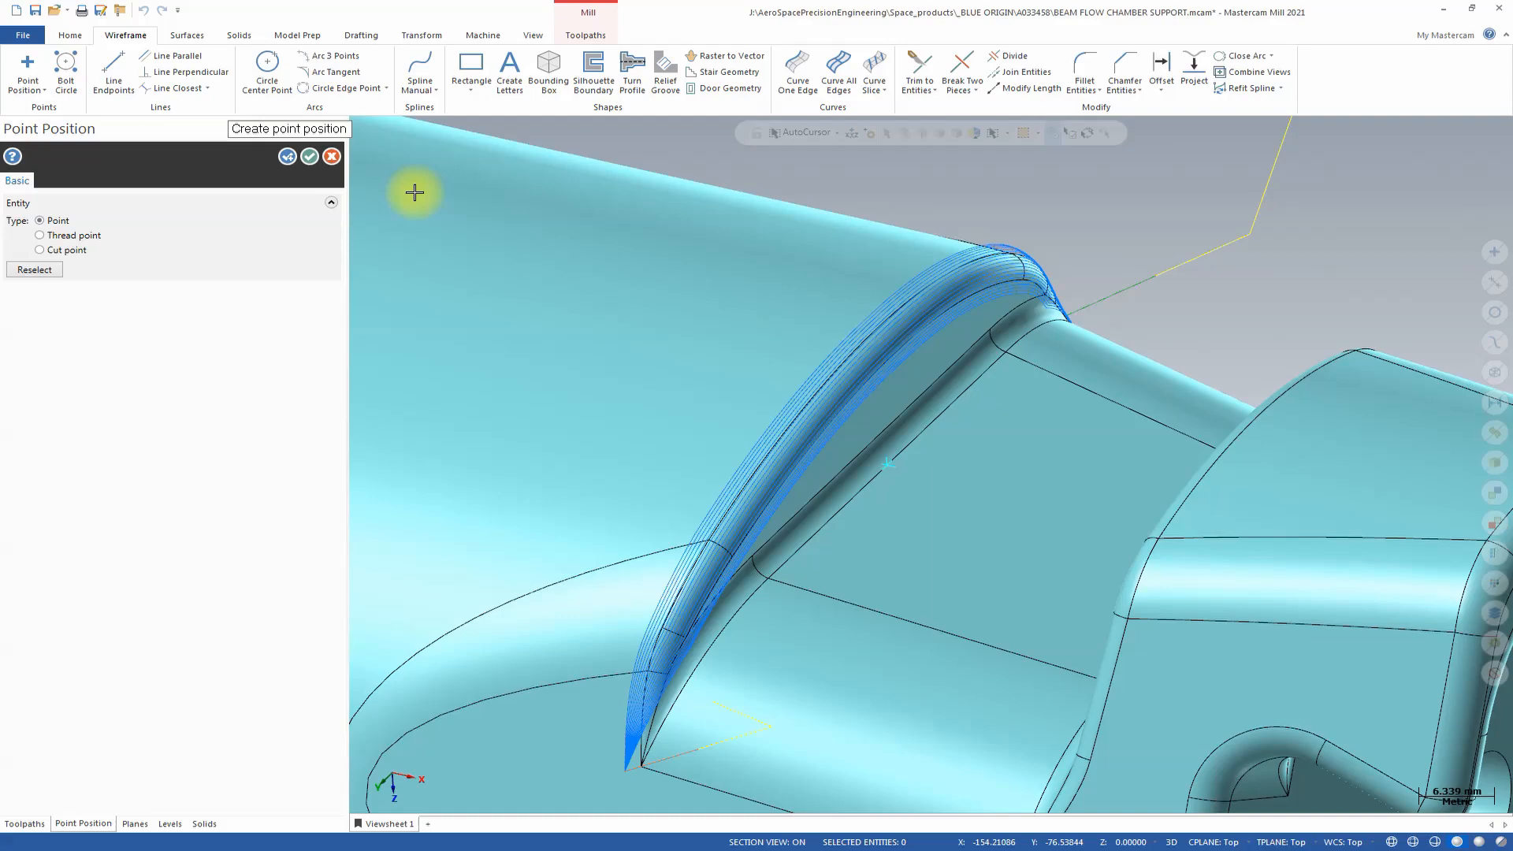
{"action": "left_click", "coordinate": [309, 157]}
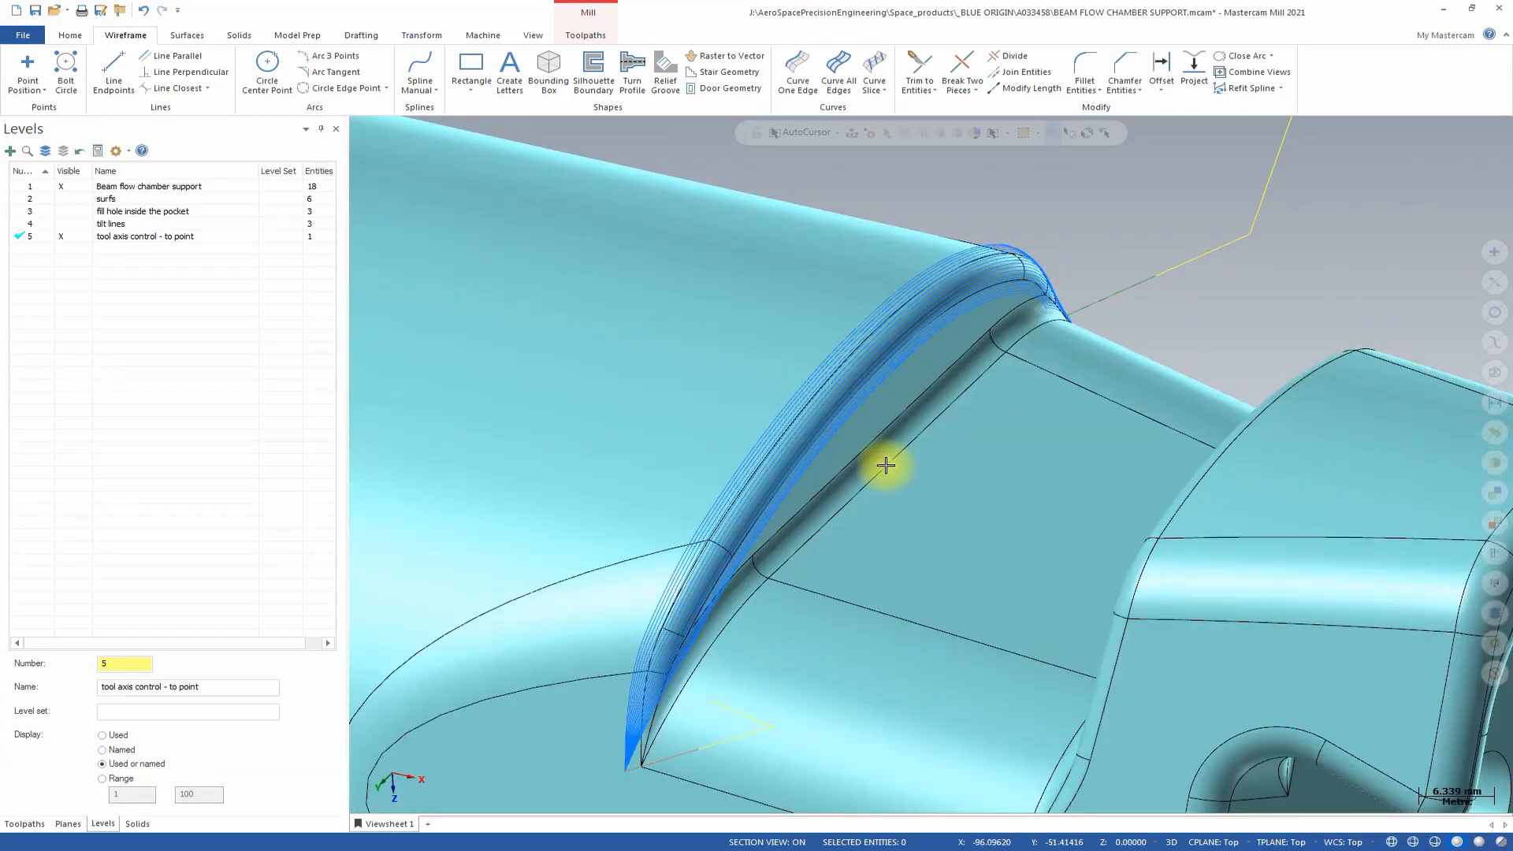
Step: Translate the point at the cutout floor's edge 50 mm along the positive Z axis with the Dynamic transform
{"action": "left_click", "coordinate": [886, 464]}
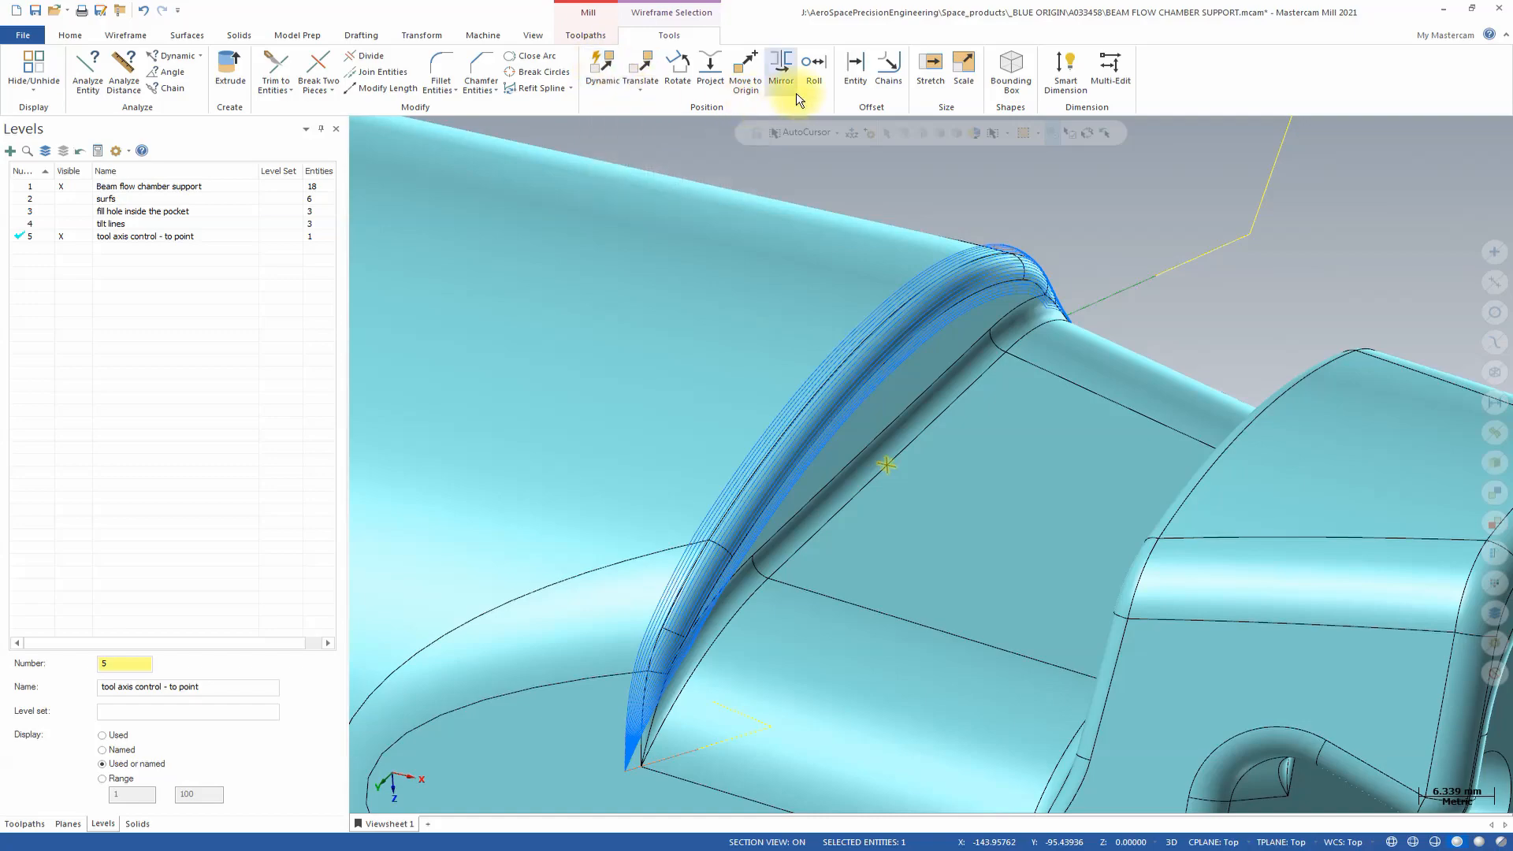
{"action": "left_click", "coordinate": [423, 36]}
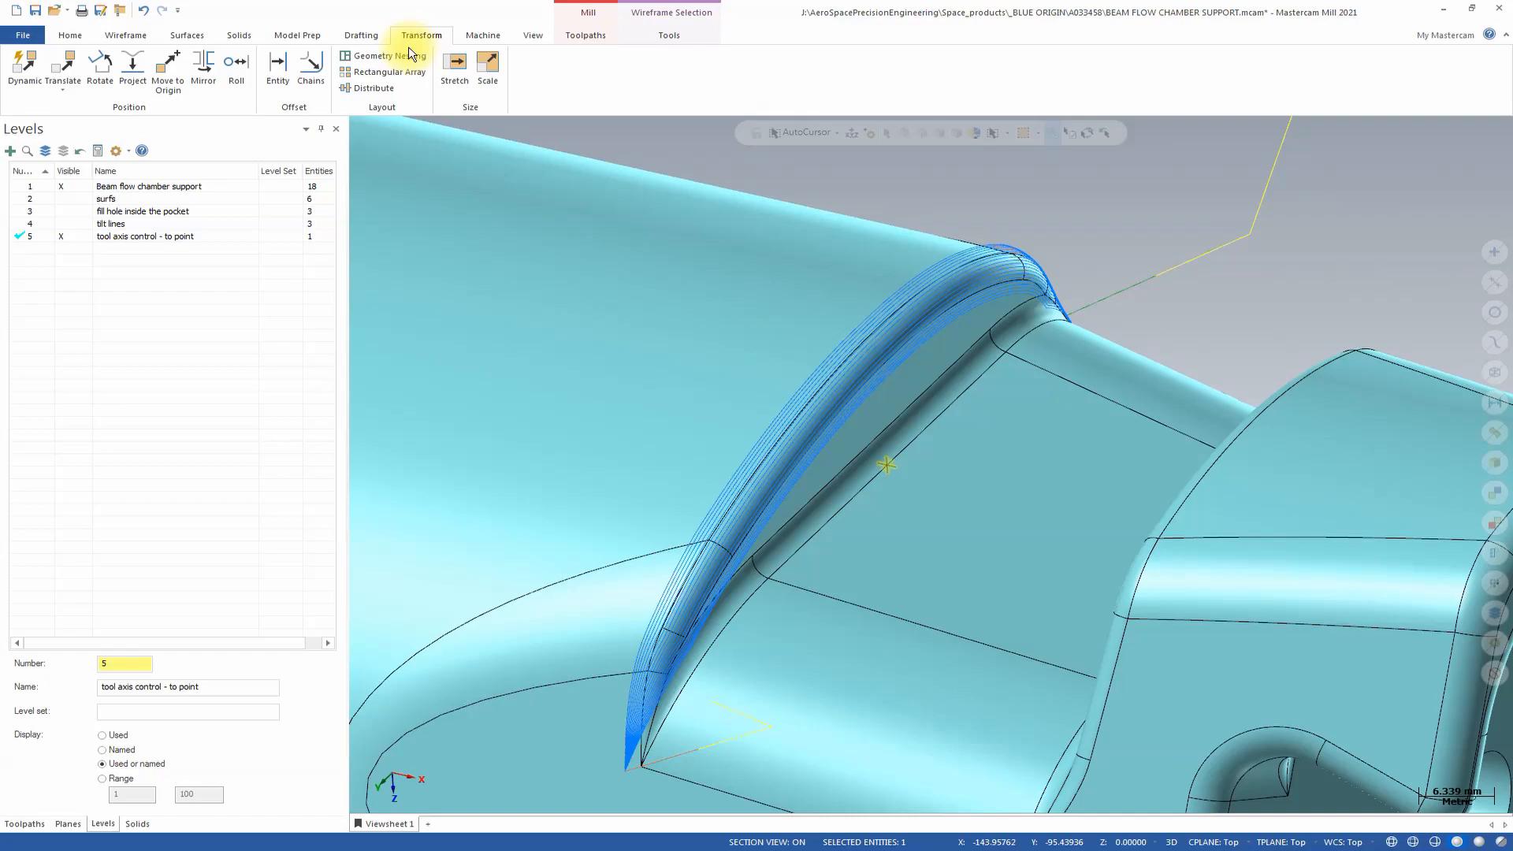
{"action": "left_click", "coordinate": [23, 70]}
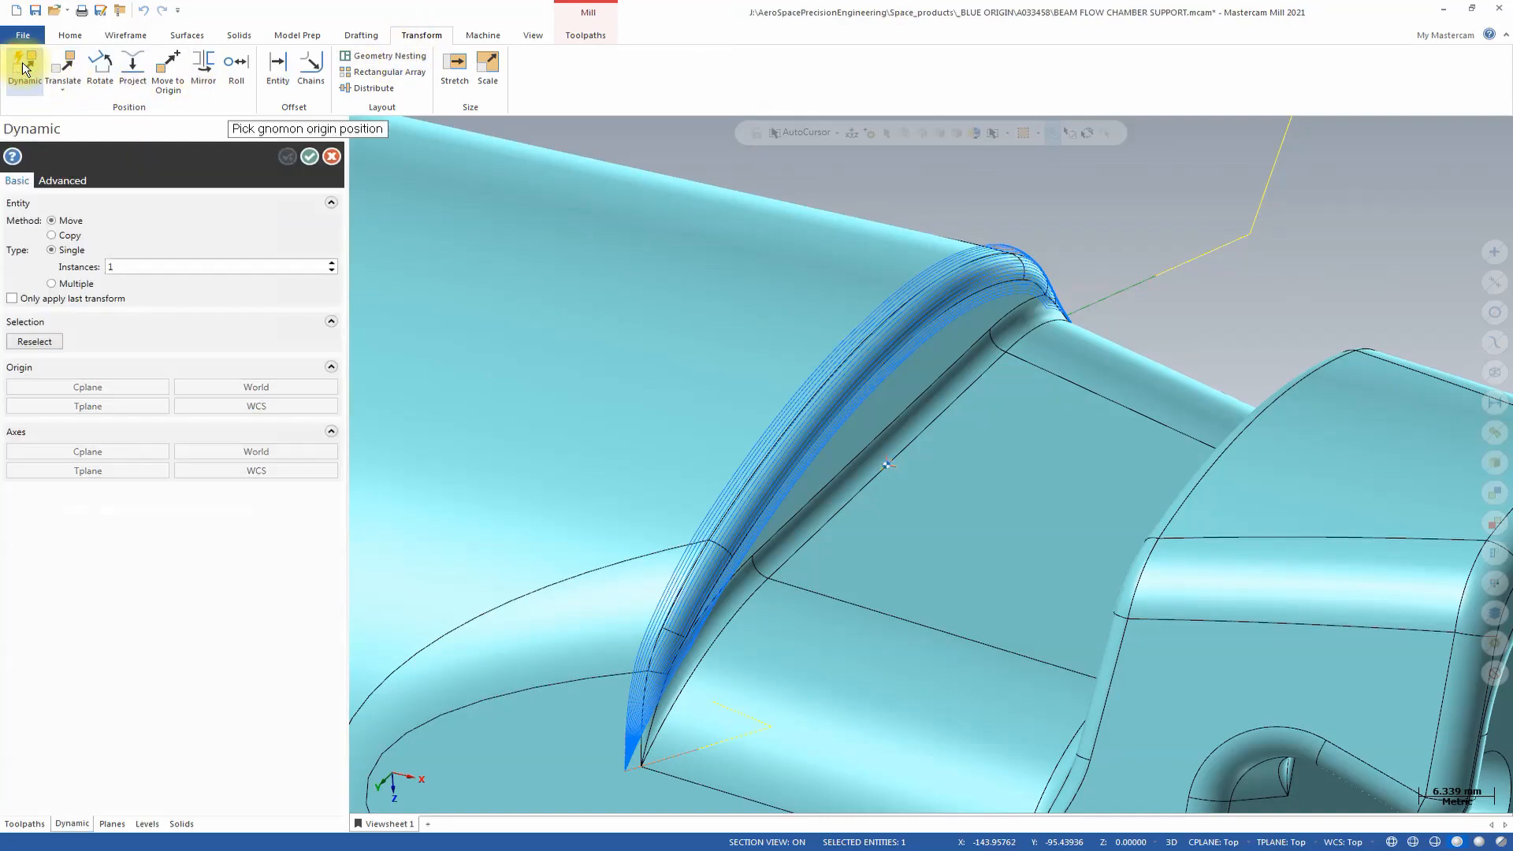
{"action": "left_click", "coordinate": [886, 464]}
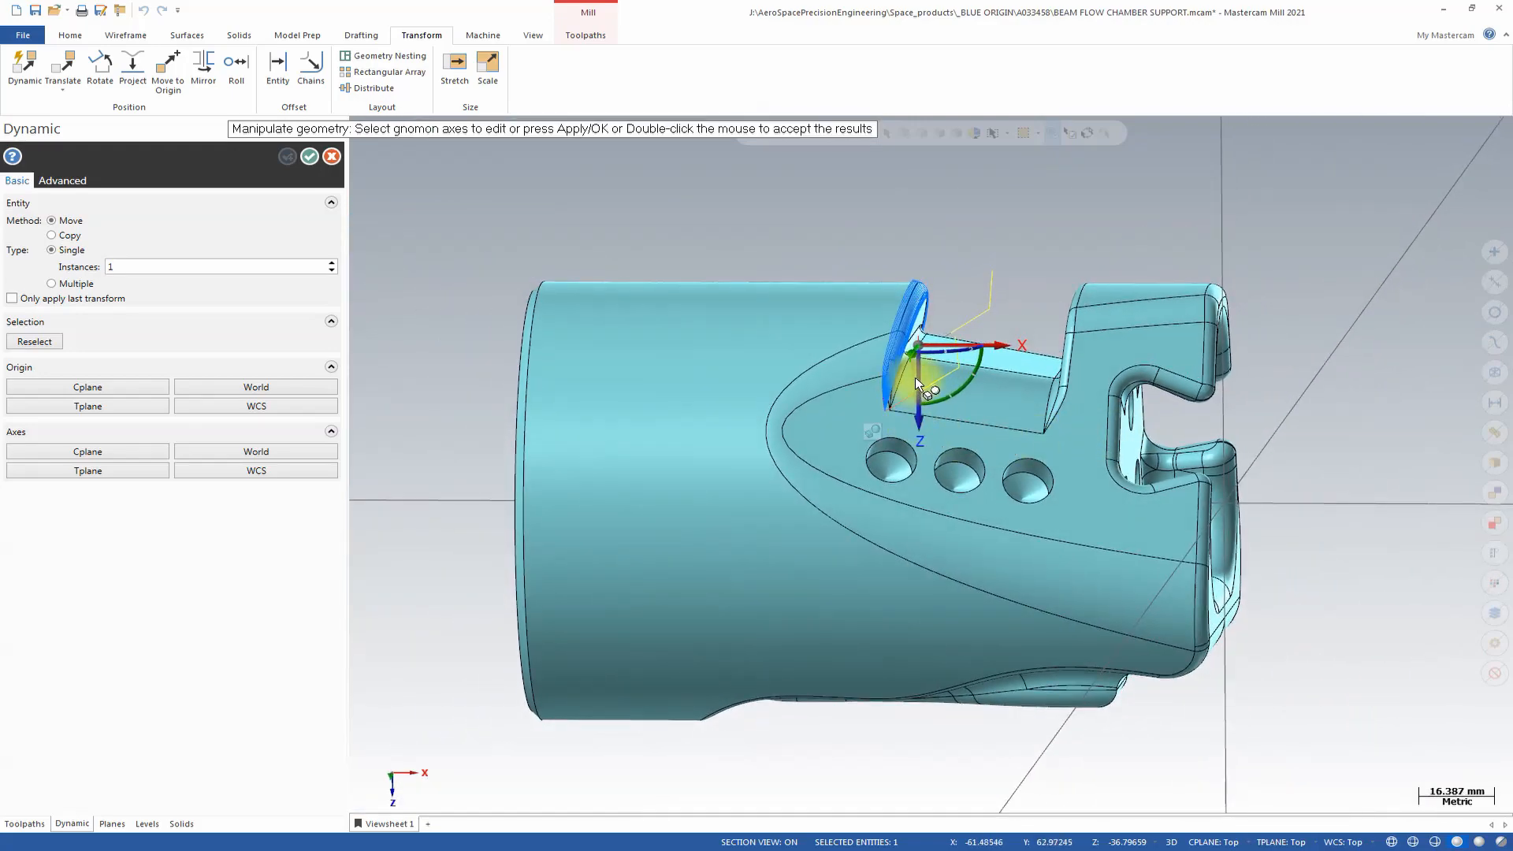
{"action": "left_click", "coordinate": [917, 380]}
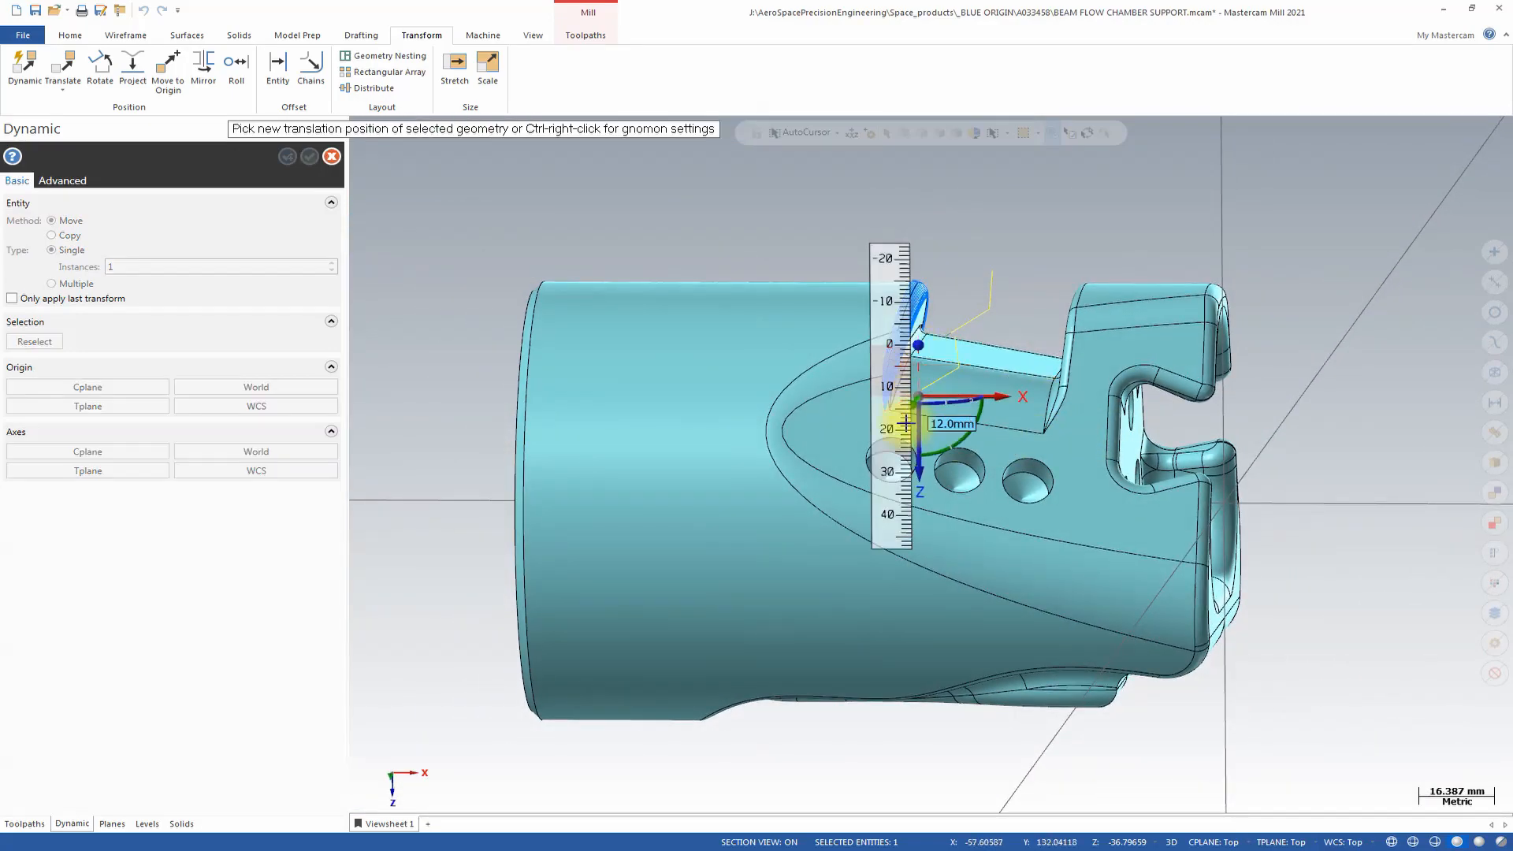
{"action": "left_click", "coordinate": [903, 559]}
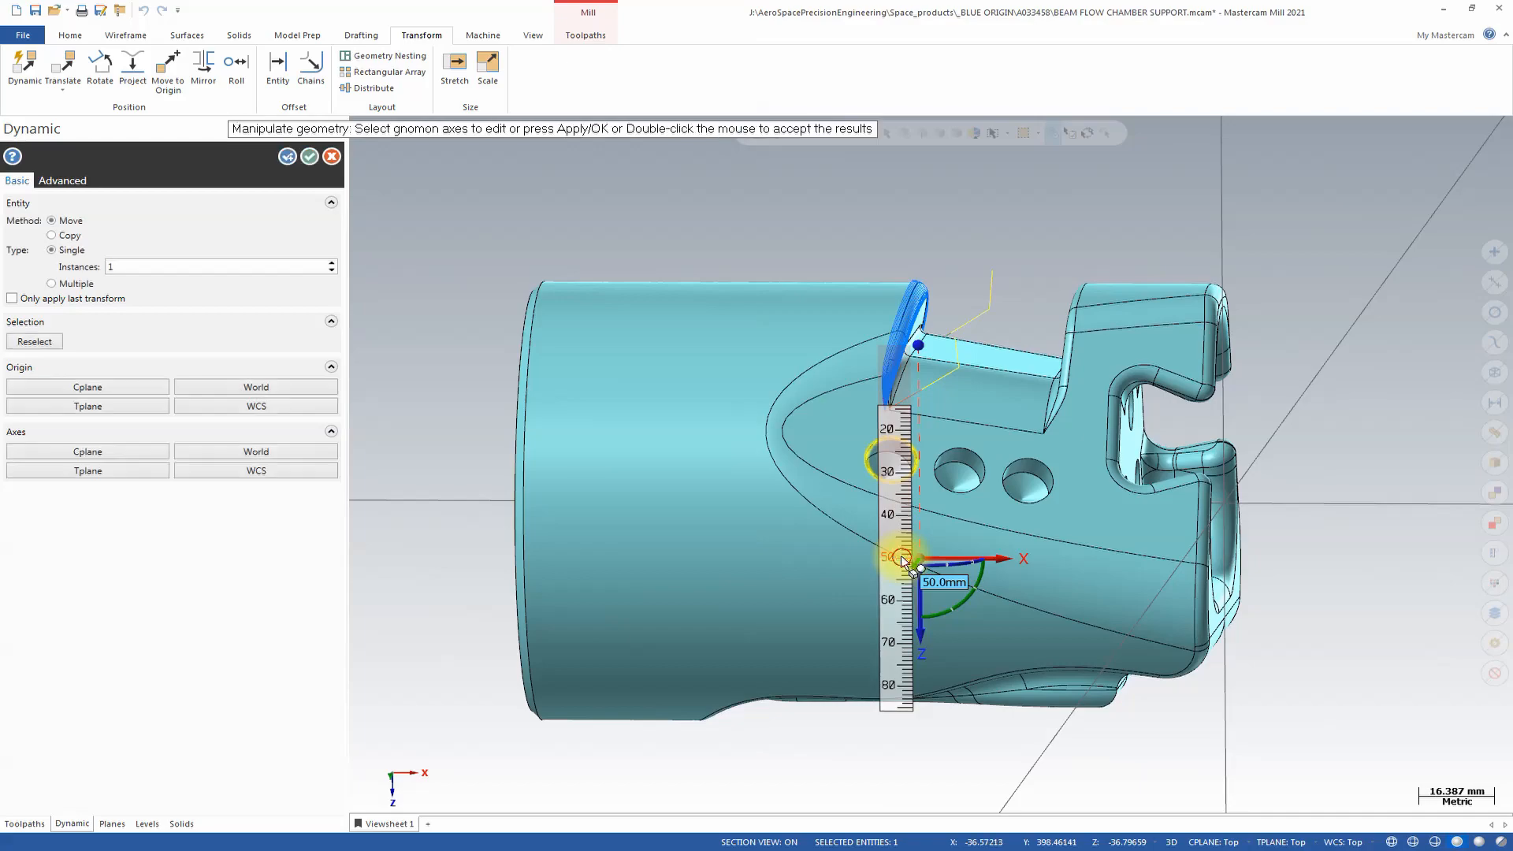
Step: Translate the same point in the negative X direction into the part's large cylindrical body, and check its position from the bored end
{"action": "left_click", "coordinate": [966, 565]}
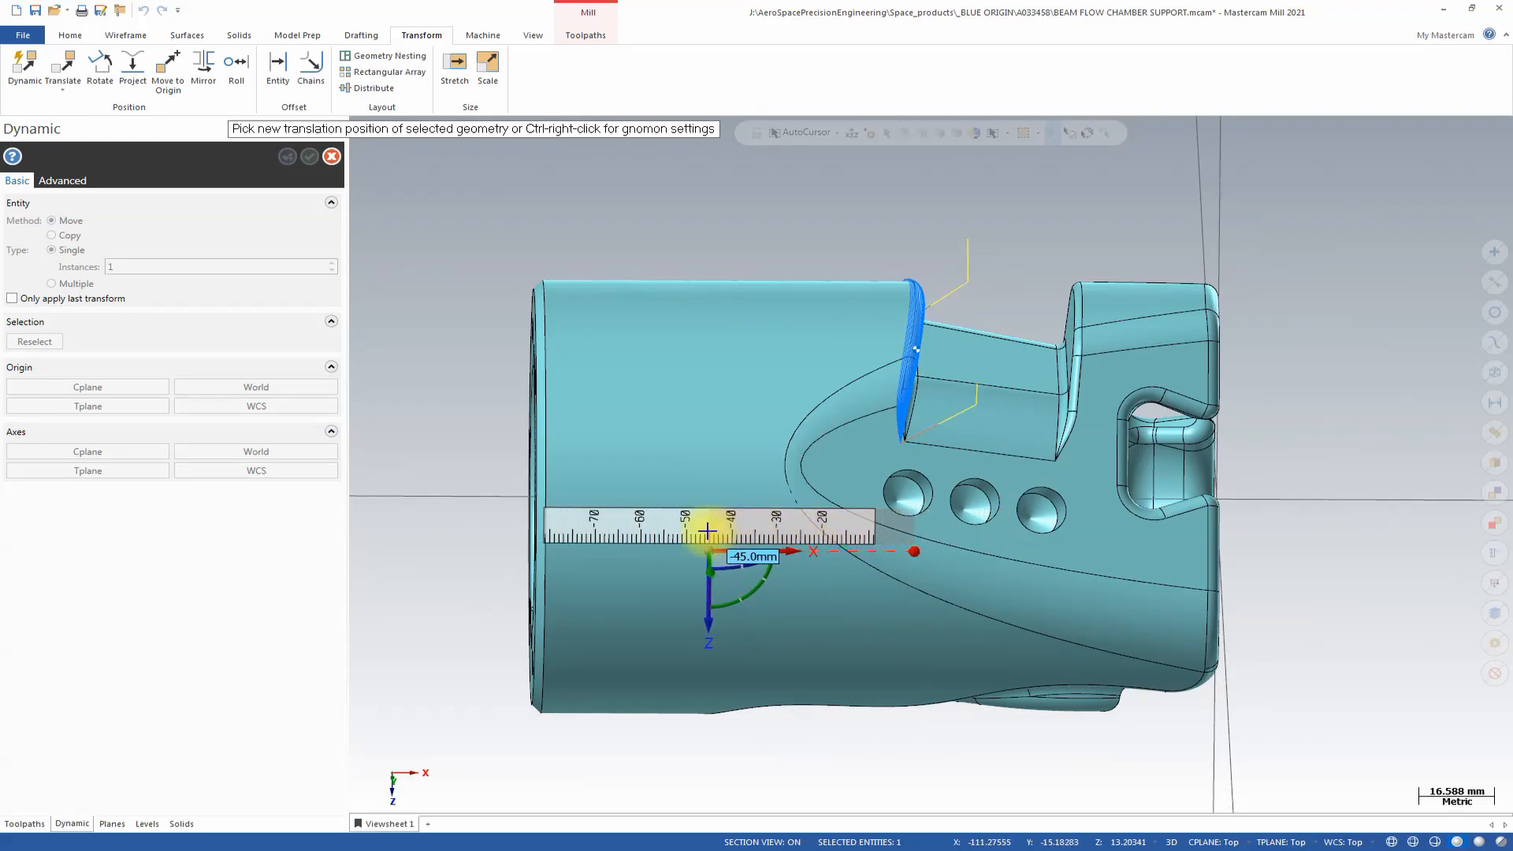
{"action": "left_click", "coordinate": [662, 531]}
{"action": "middle_click_drag", "start_coordinate": [1026, 438], "coordinate": [607, 416]}
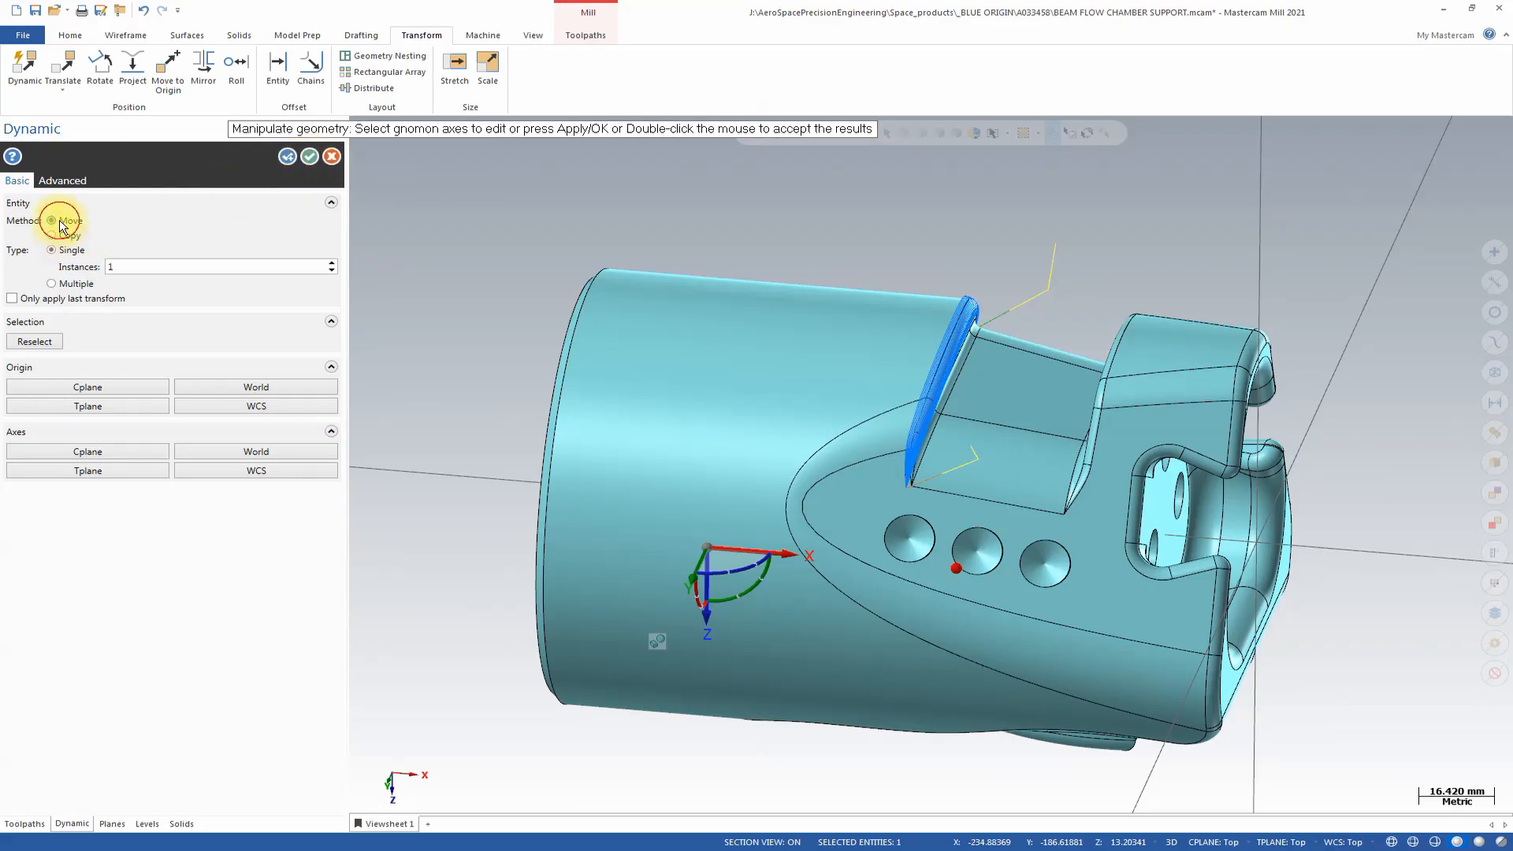
{"action": "left_click", "coordinate": [310, 157]}
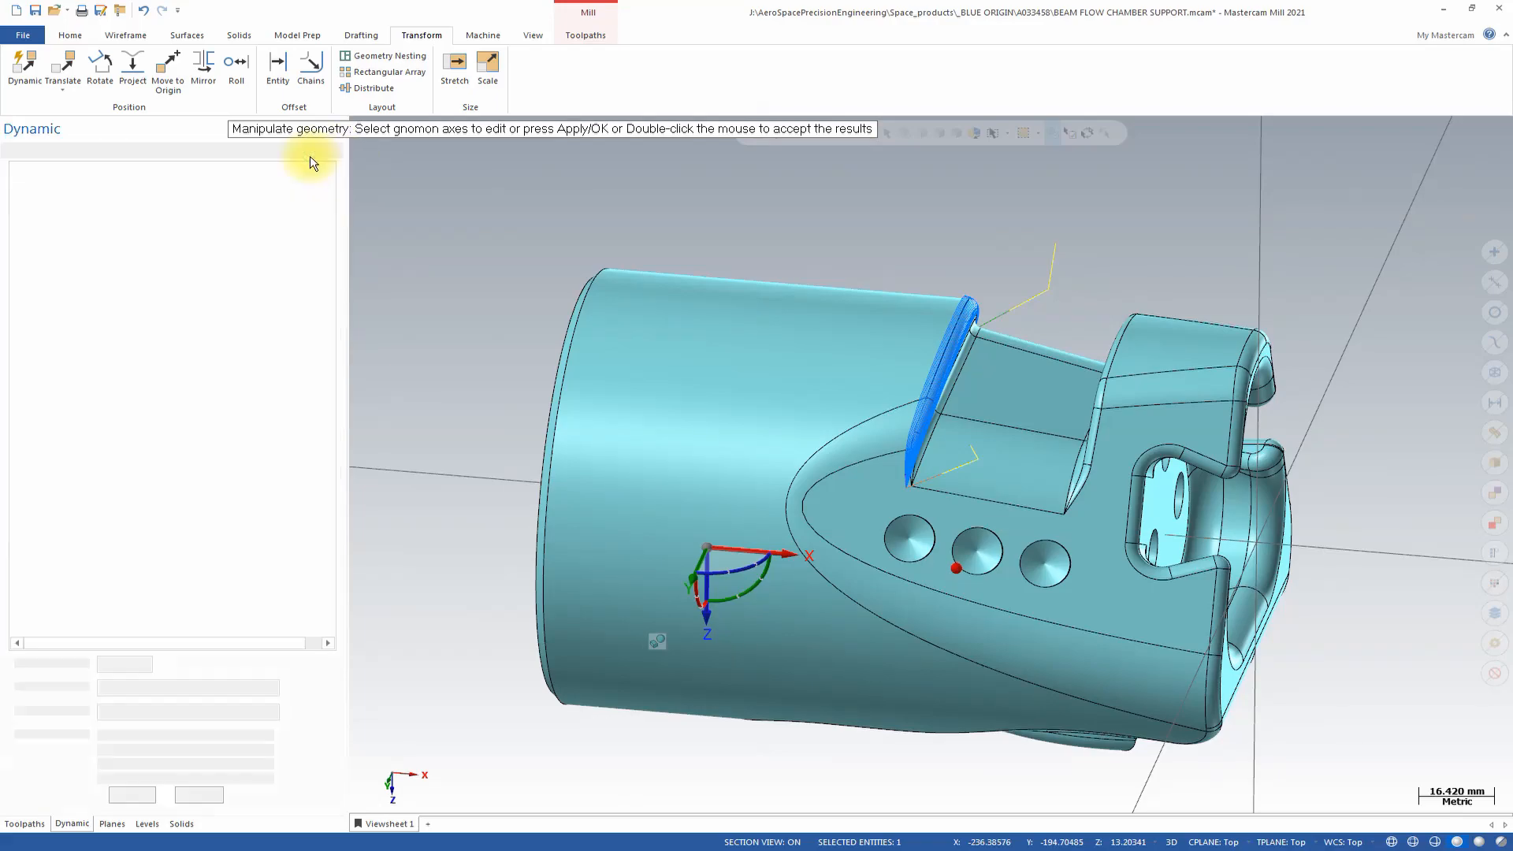
{"action": "middle_click_drag", "start_coordinate": [877, 270], "coordinate": [1182, 635]}
{"action": "middle_click_drag", "start_coordinate": [1114, 568], "coordinate": [1094, 558]}
{"action": "left_click", "coordinate": [1071, 554]}
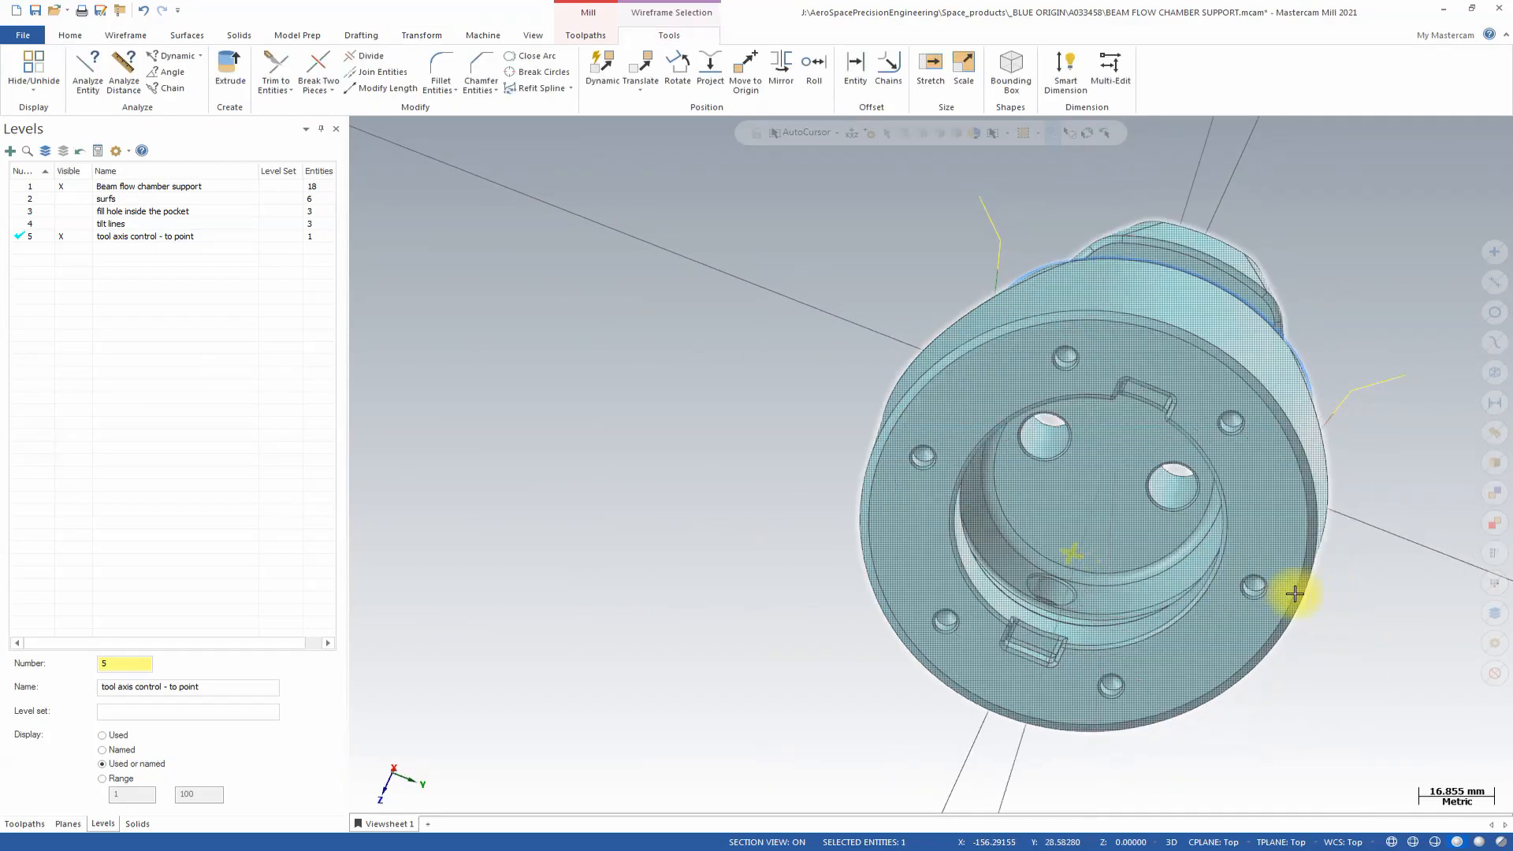
{"action": "middle_click_drag", "start_coordinate": [1295, 593], "coordinate": [560, 105]}
{"action": "key", "text": "Escape"}
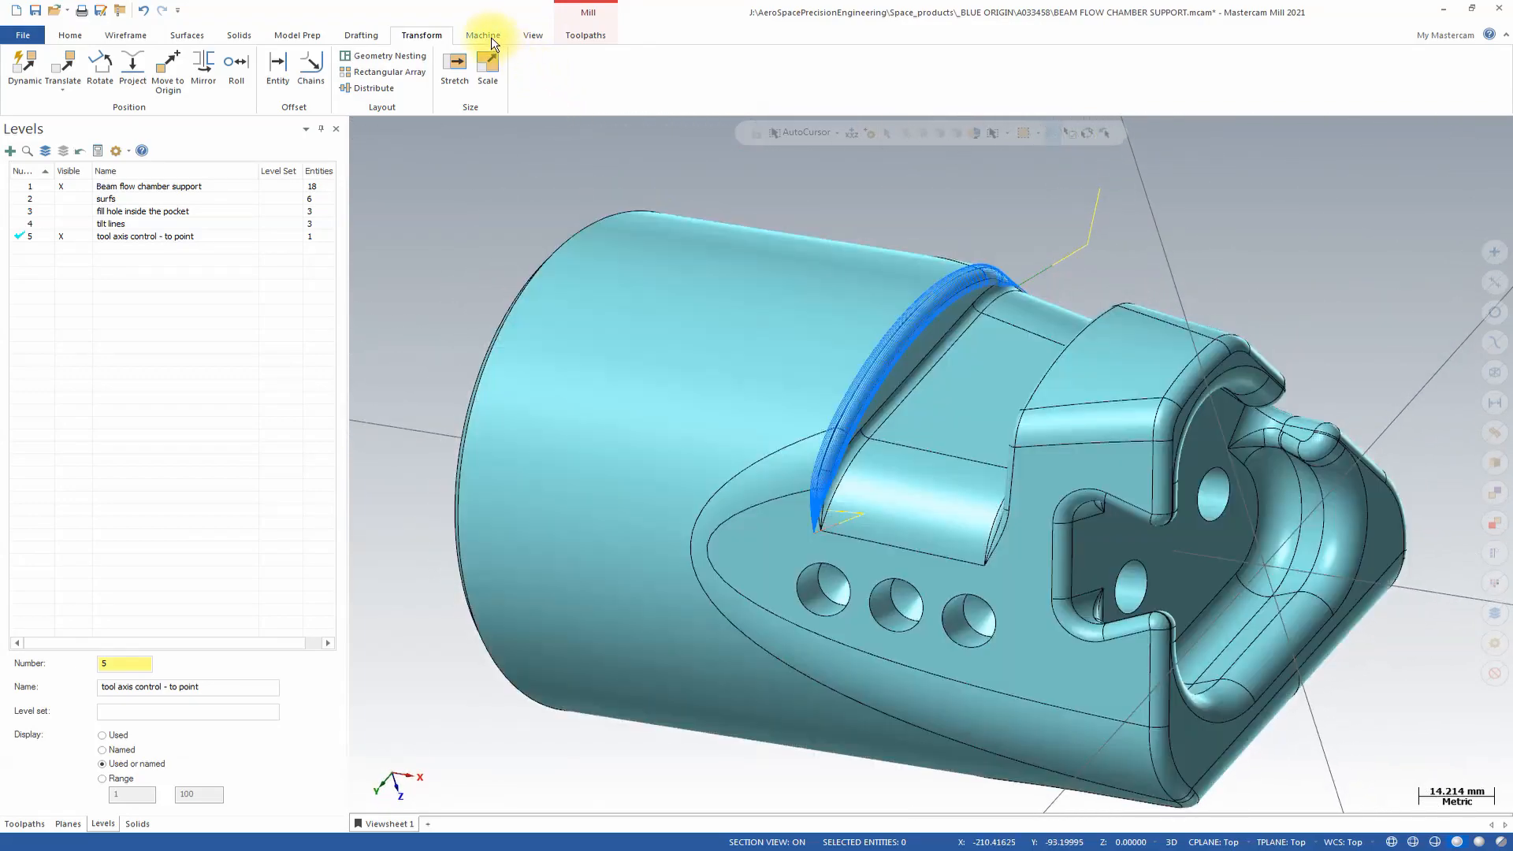
Step: Create a multiaxis Morph toolpath that uses tool 2, the 3 mm ball endmill
{"action": "left_click", "coordinate": [584, 37]}
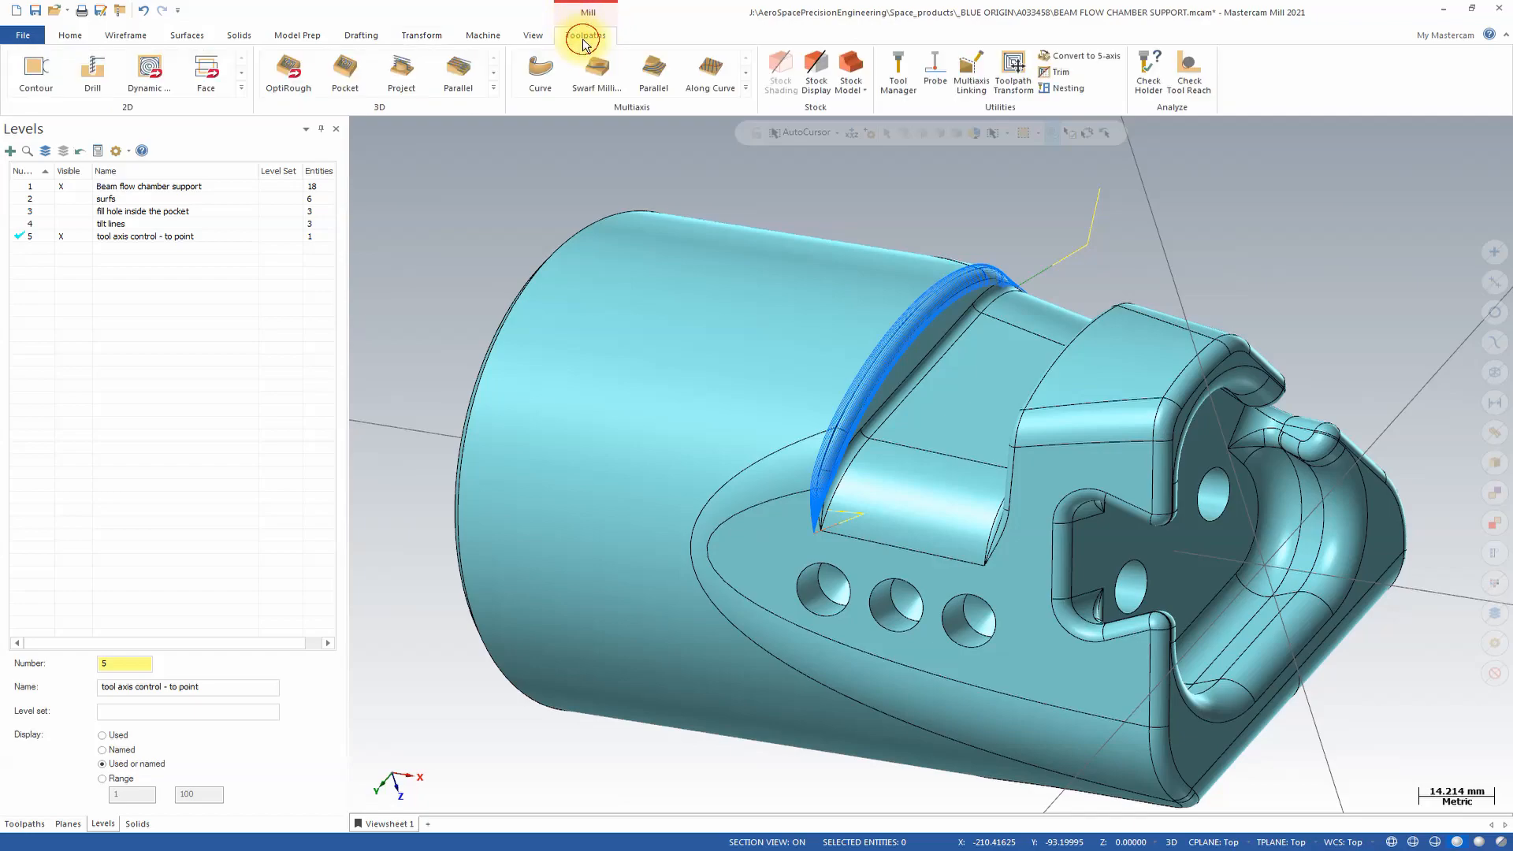
{"action": "left_click", "coordinate": [746, 87]}
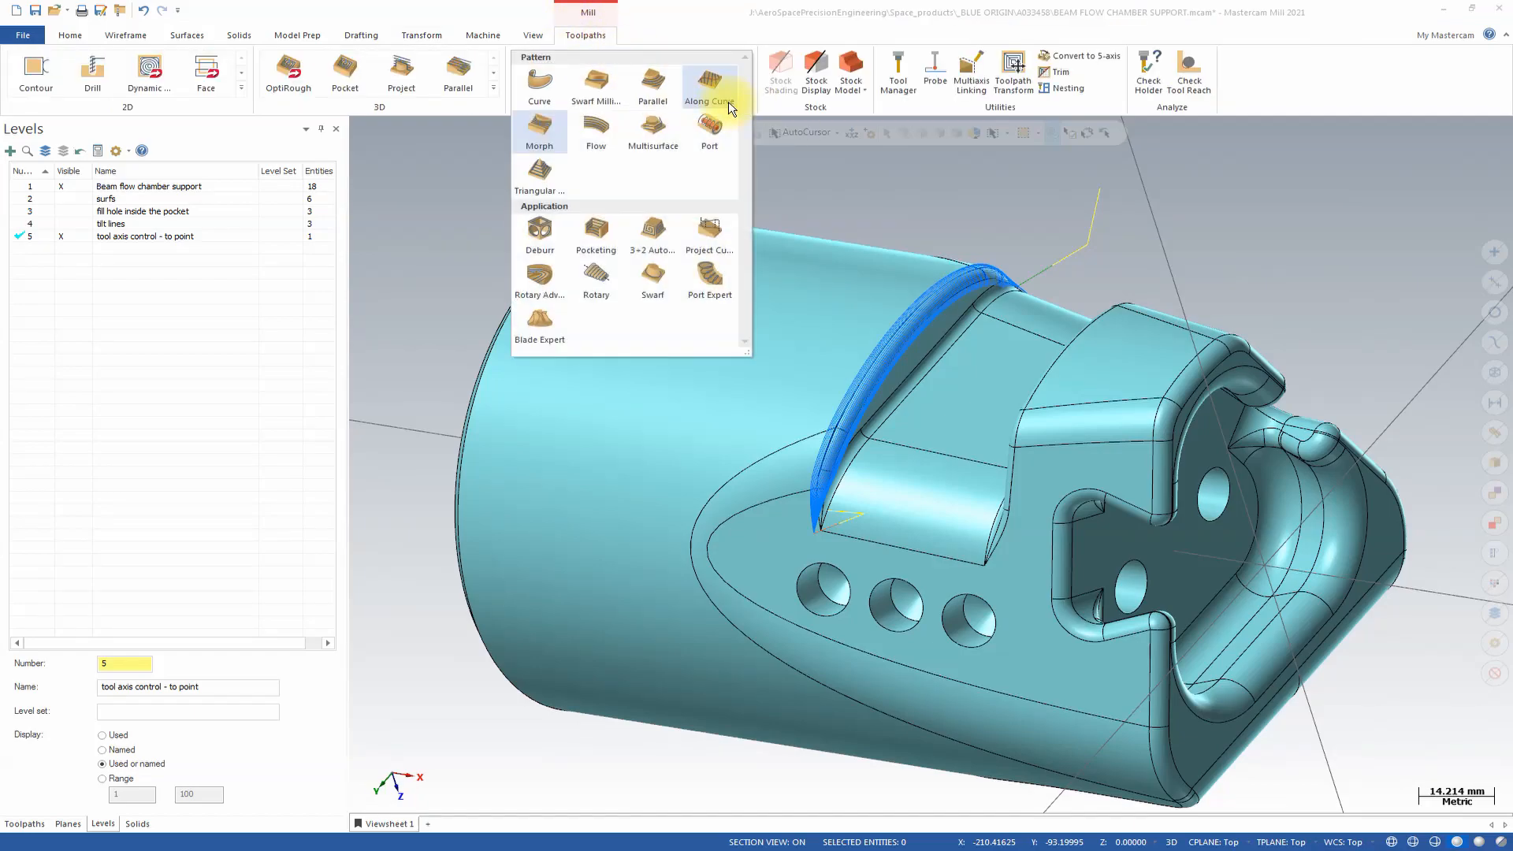
{"action": "left_click", "coordinate": [552, 130]}
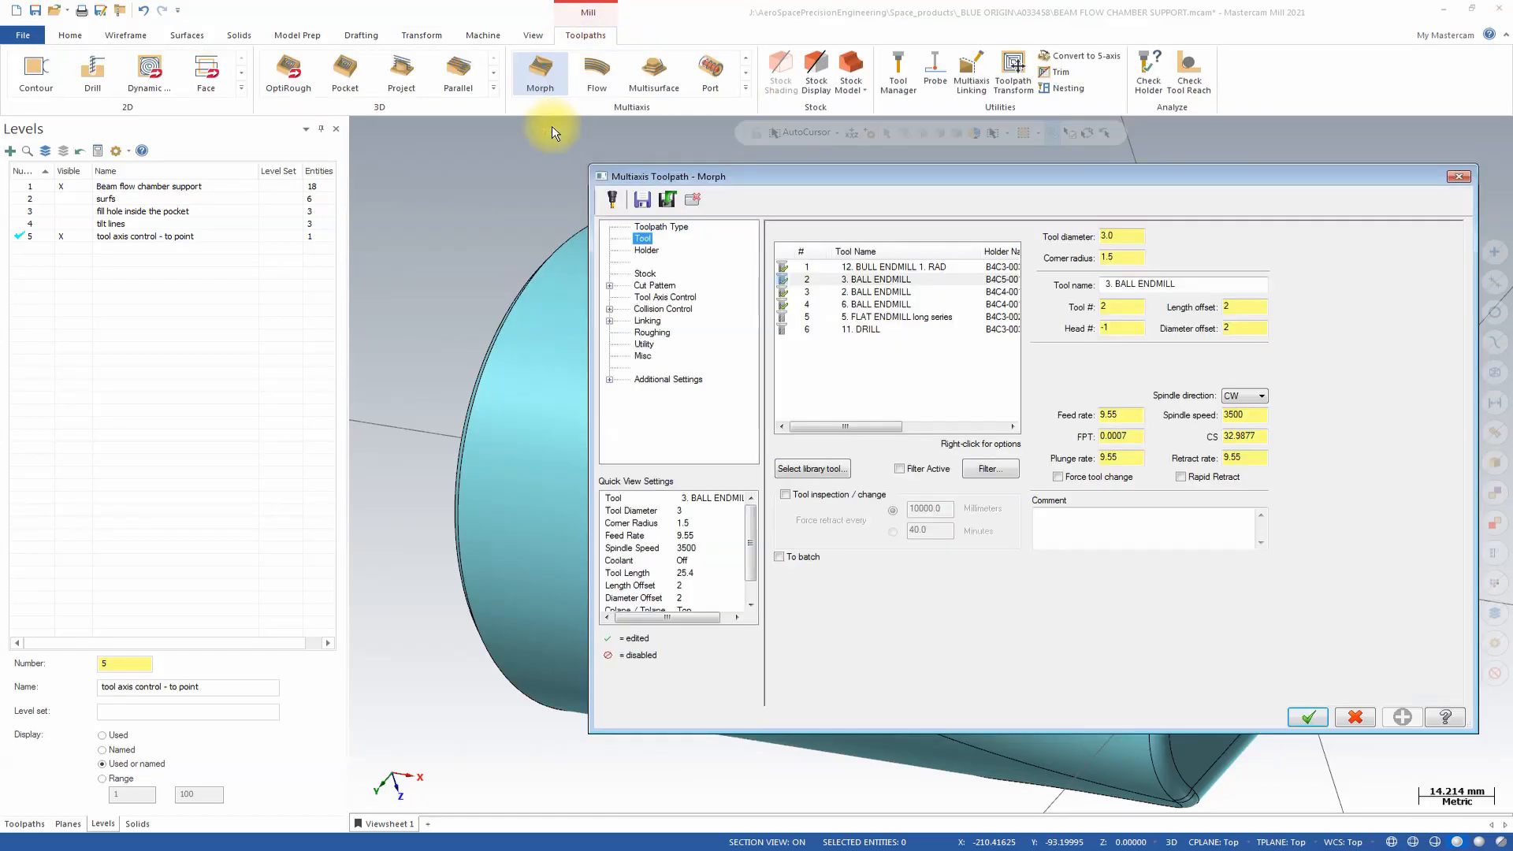
{"action": "left_click", "coordinate": [669, 197]}
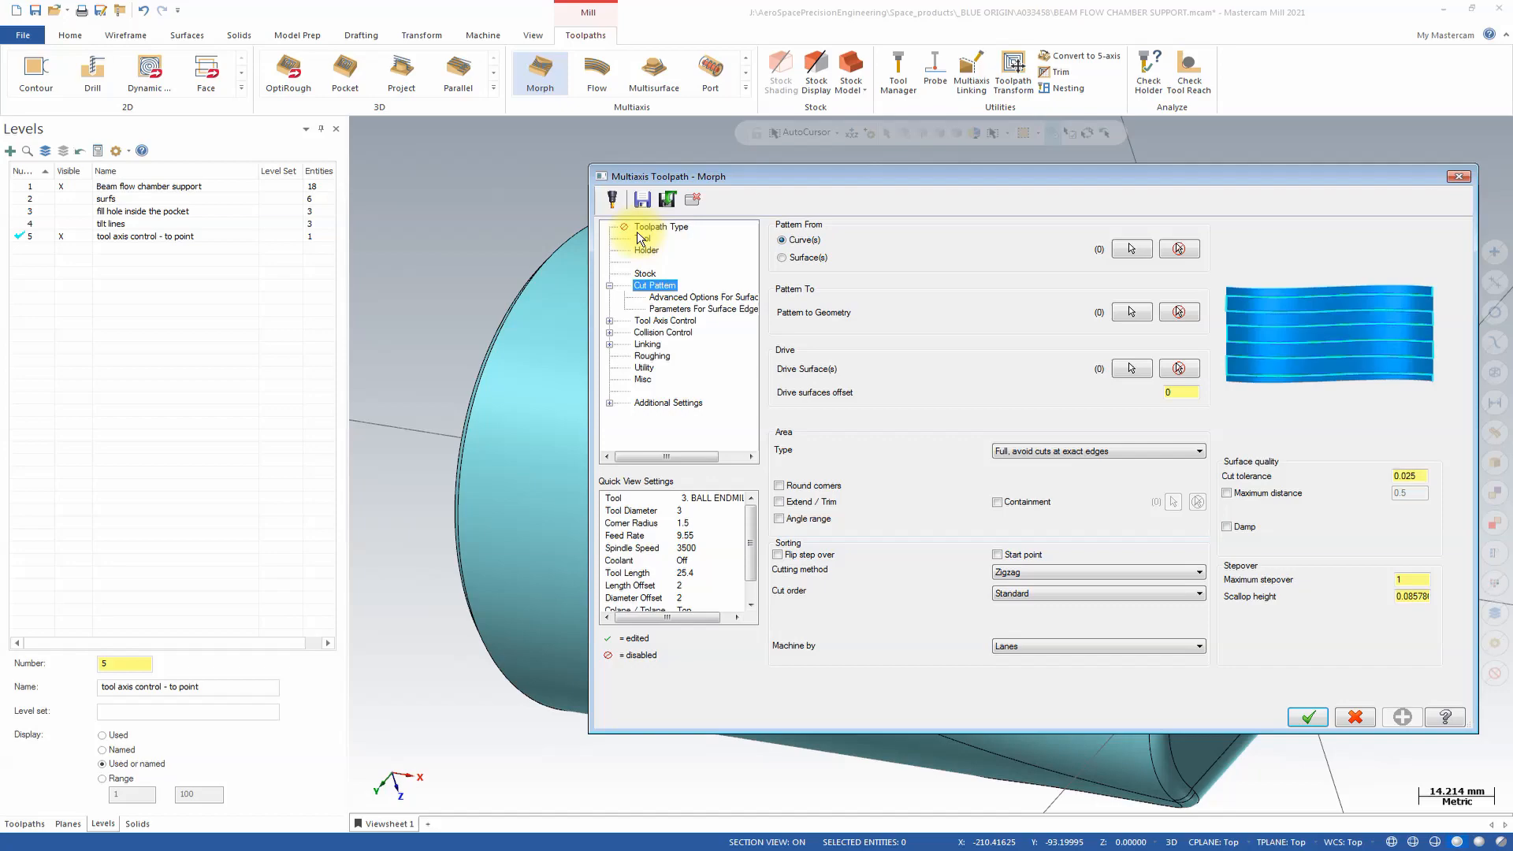
{"action": "left_click", "coordinate": [642, 238]}
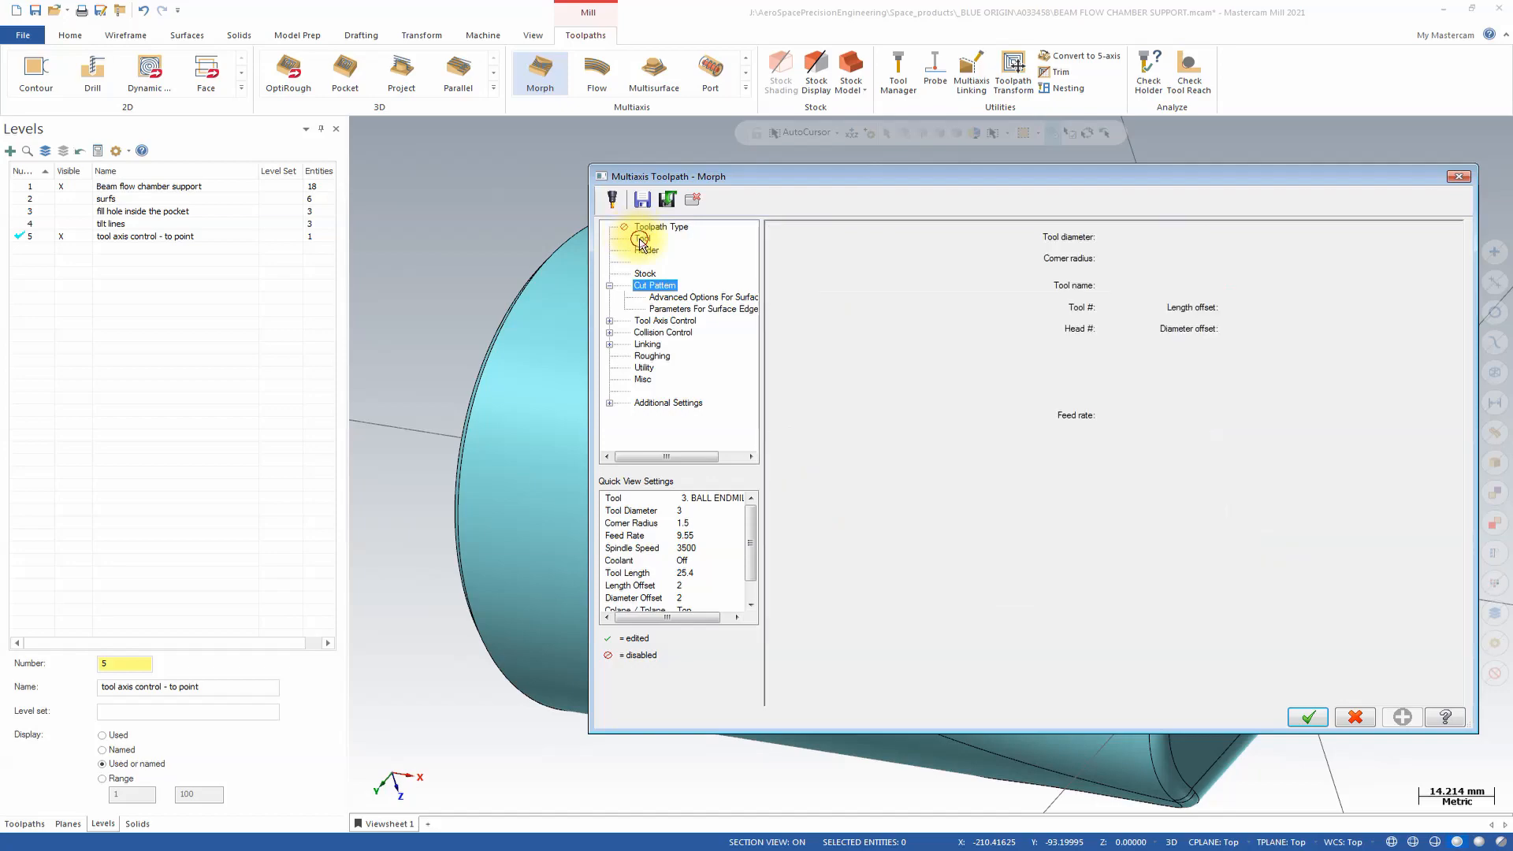
{"action": "left_click", "coordinate": [860, 284]}
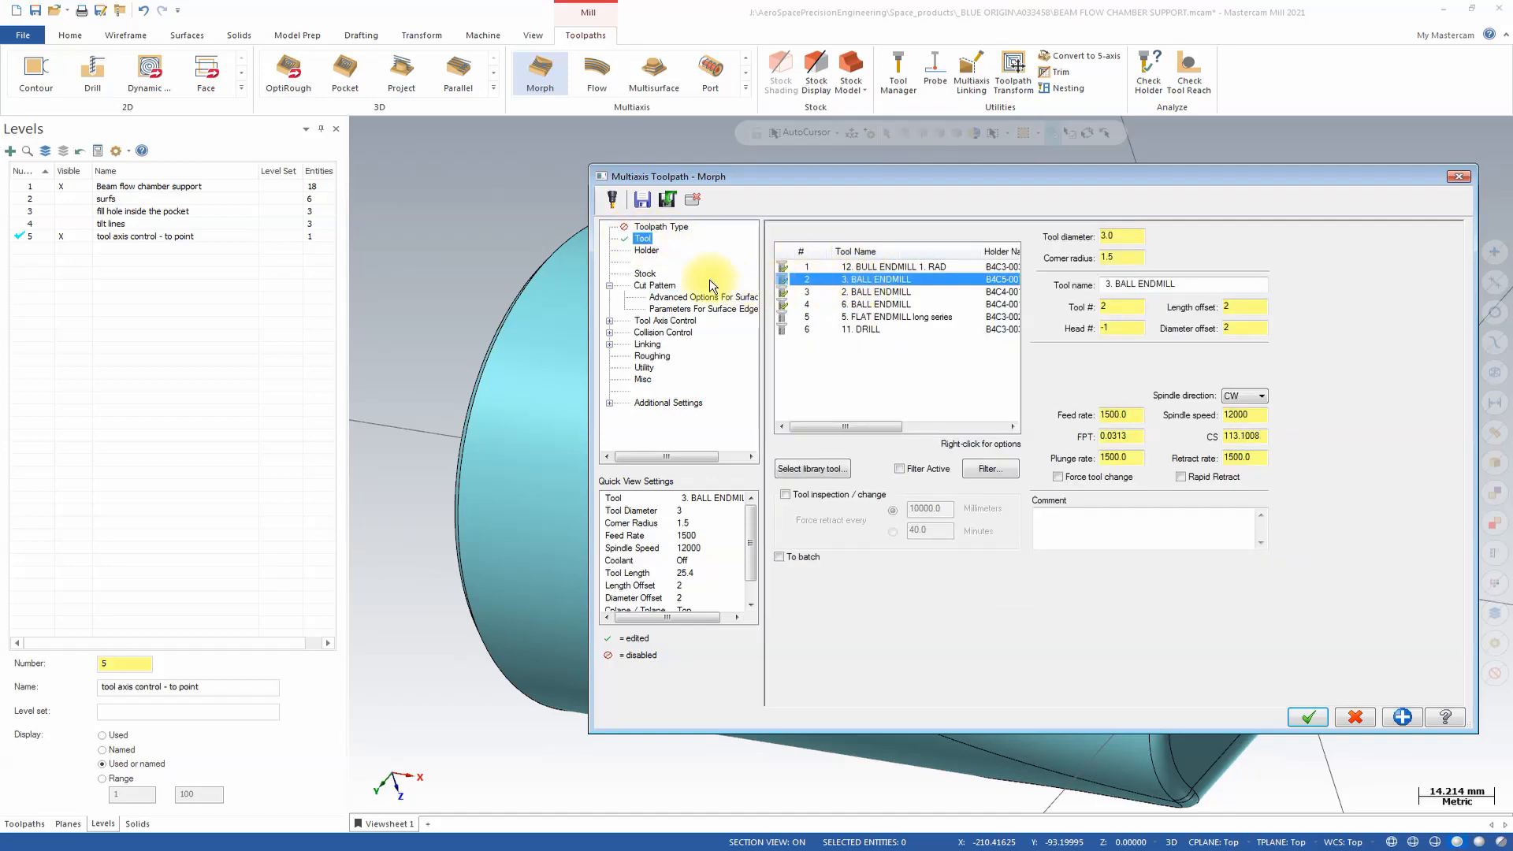
Step: Chain the upper edges of the fillet between the cutout's wall and floor, from end to end, as the Pattern From curve
{"action": "left_click", "coordinate": [656, 286]}
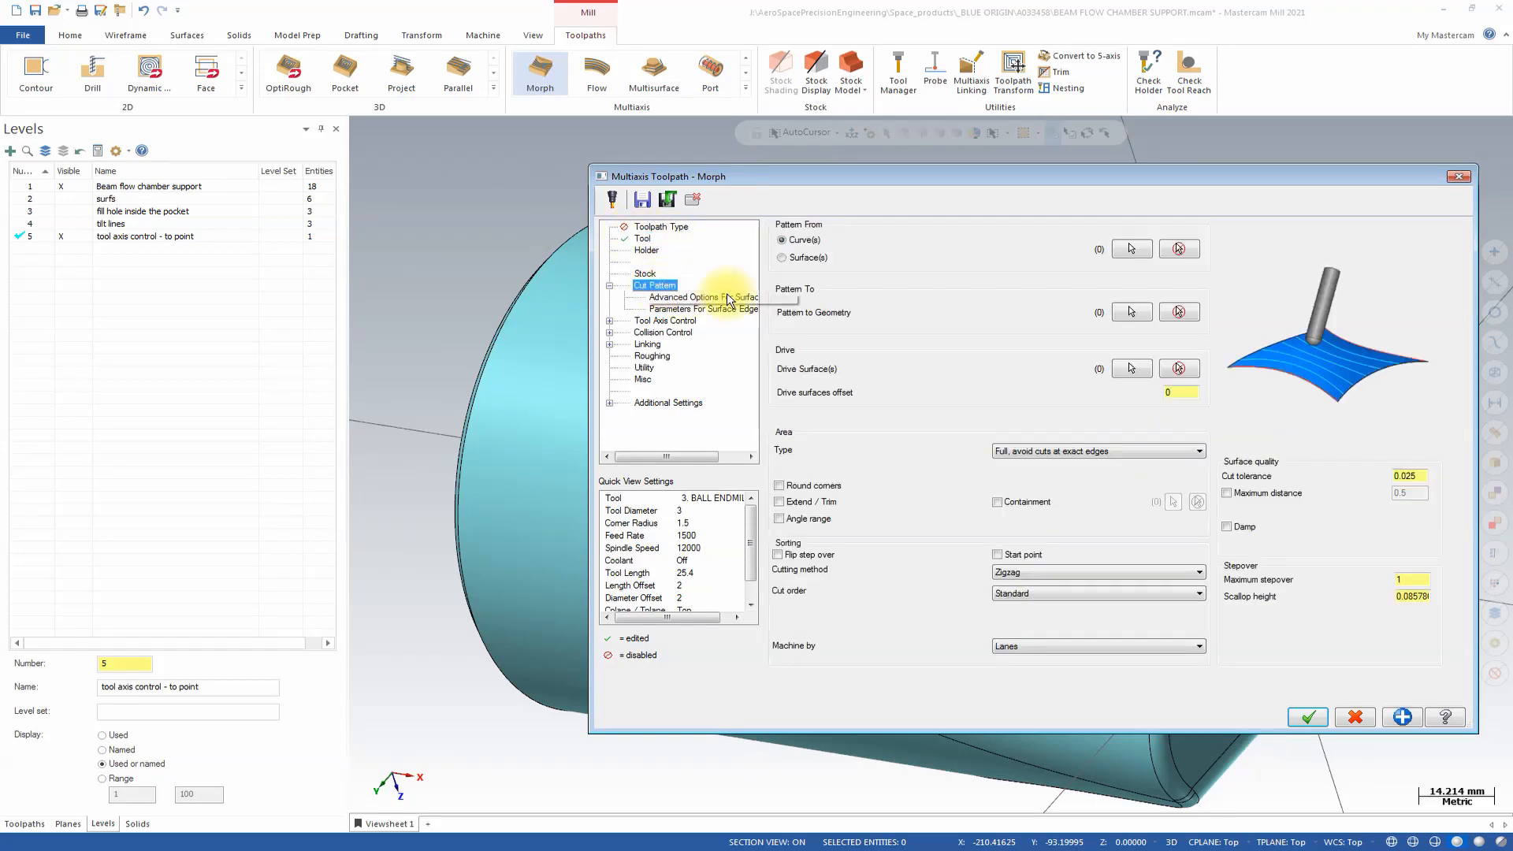
{"action": "left_click", "coordinate": [1129, 249]}
{"action": "scroll", "coordinate": [821, 471], "scroll_direction": "up", "scroll_amount": 5}
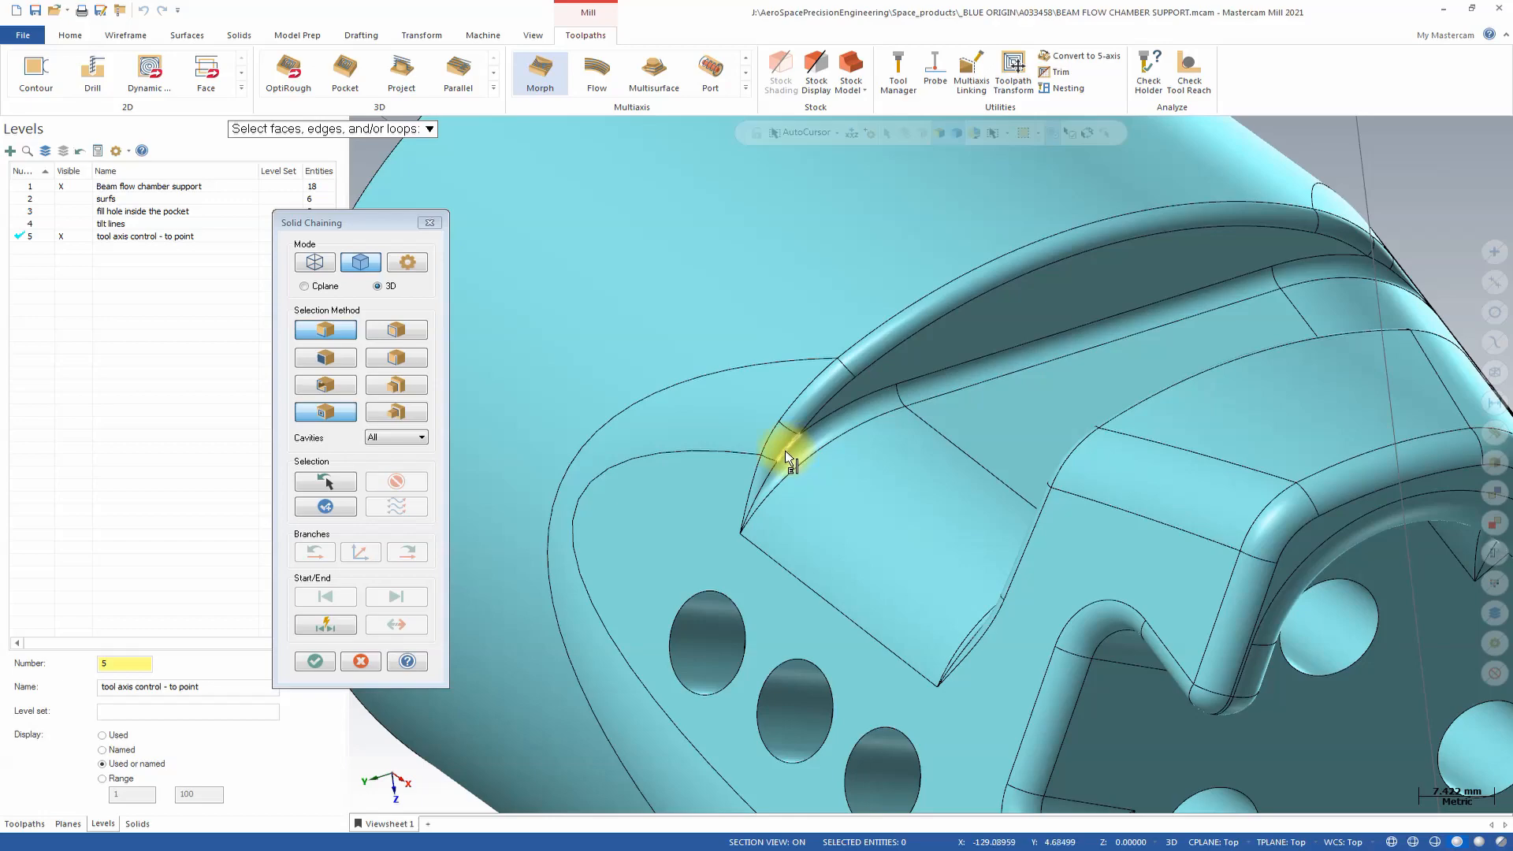
{"action": "left_click", "coordinate": [780, 455]}
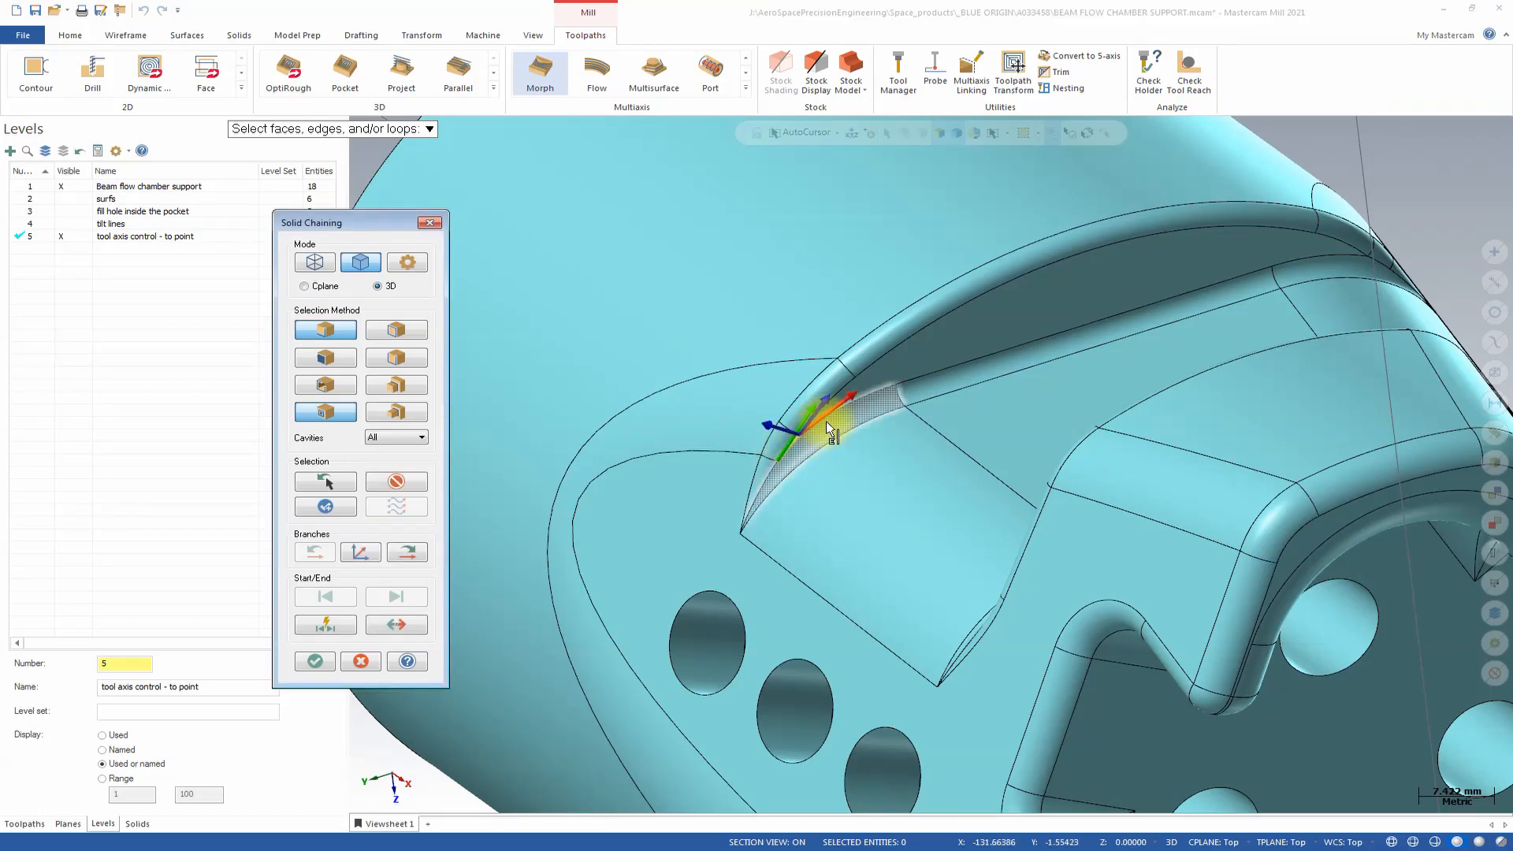
{"action": "left_click", "coordinate": [935, 369]}
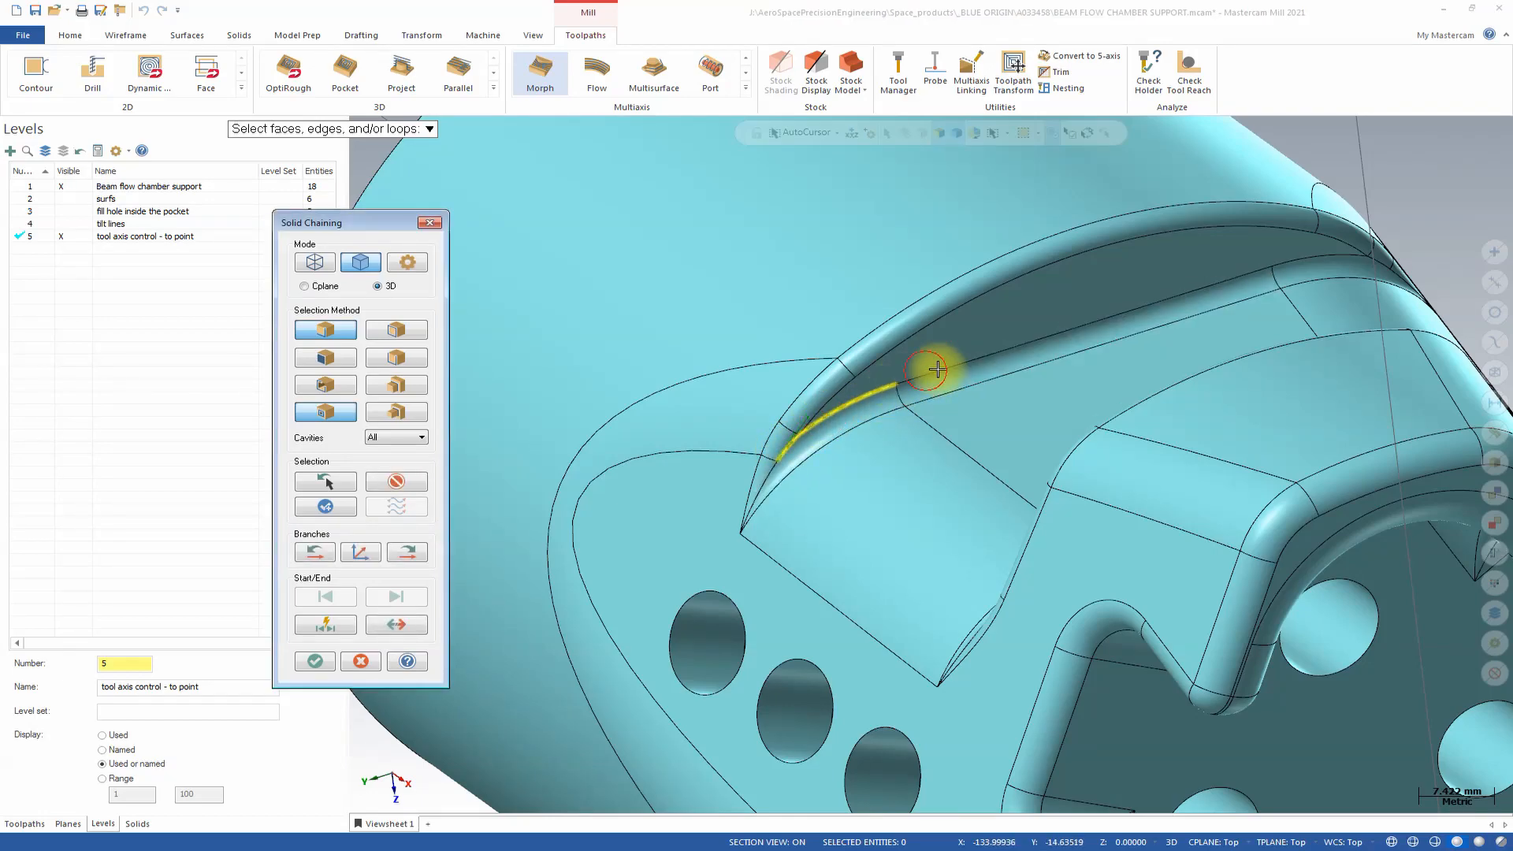
{"action": "left_click", "coordinate": [1307, 257]}
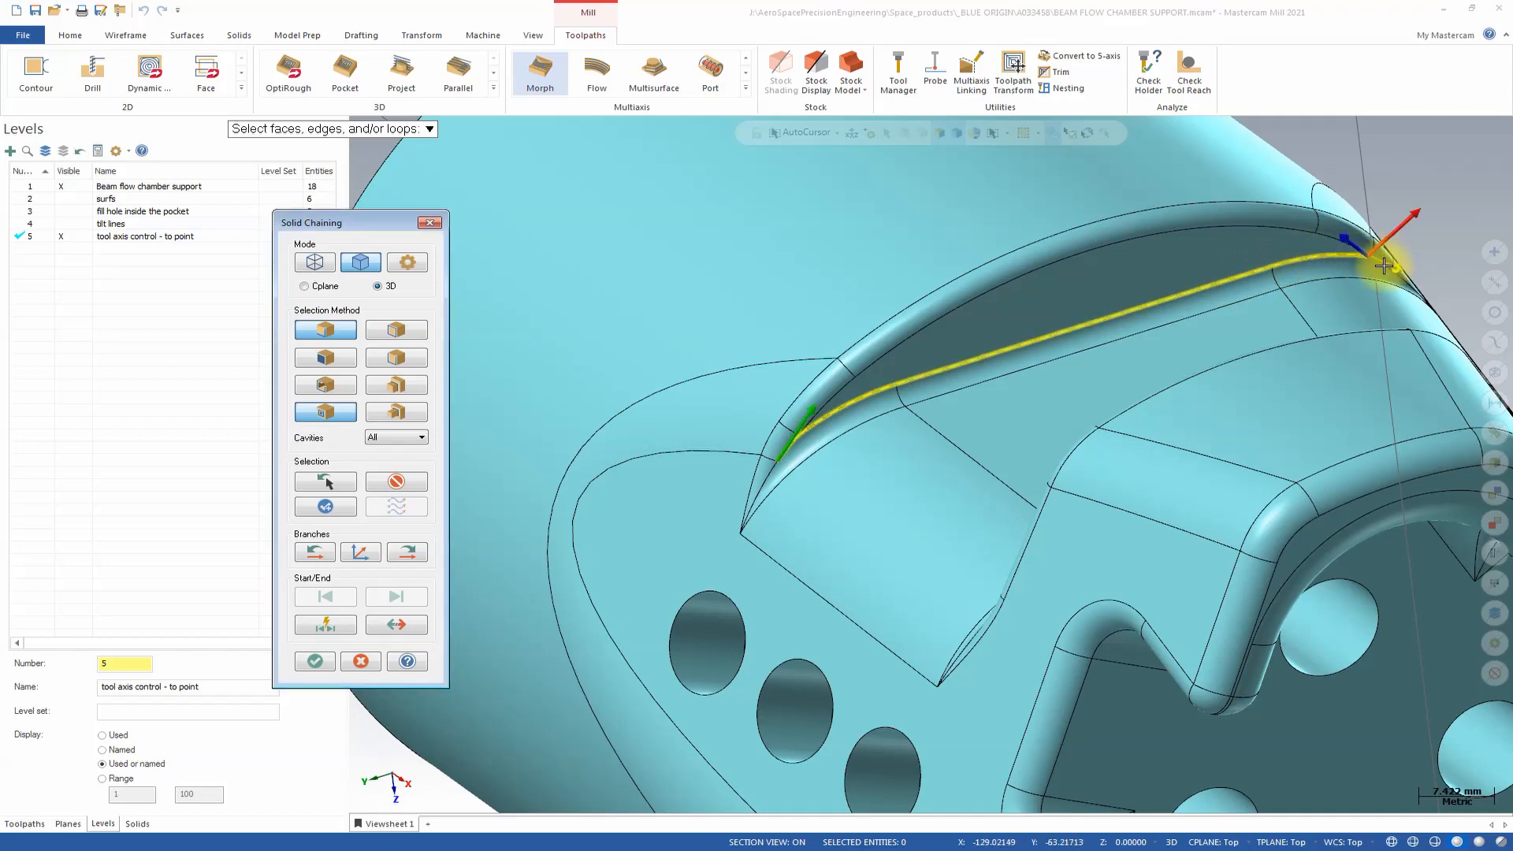
{"action": "middle_click_drag", "start_coordinate": [1386, 263], "coordinate": [1497, 603]}
{"action": "scroll", "coordinate": [1435, 422], "scroll_direction": "up", "scroll_amount": 4}
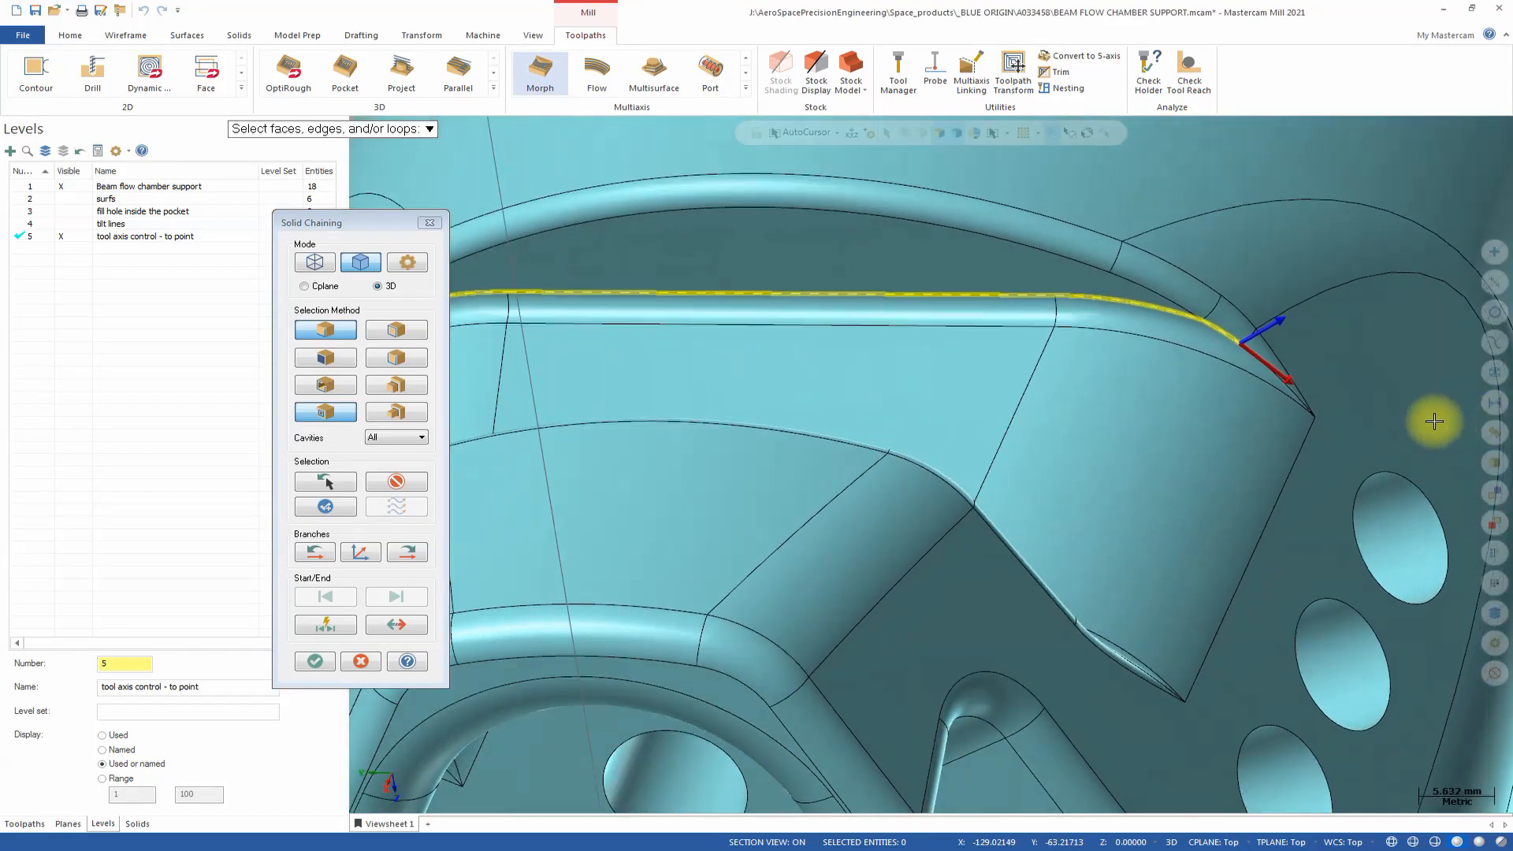
{"action": "middle_click_drag", "start_coordinate": [1434, 422], "coordinate": [1333, 340]}
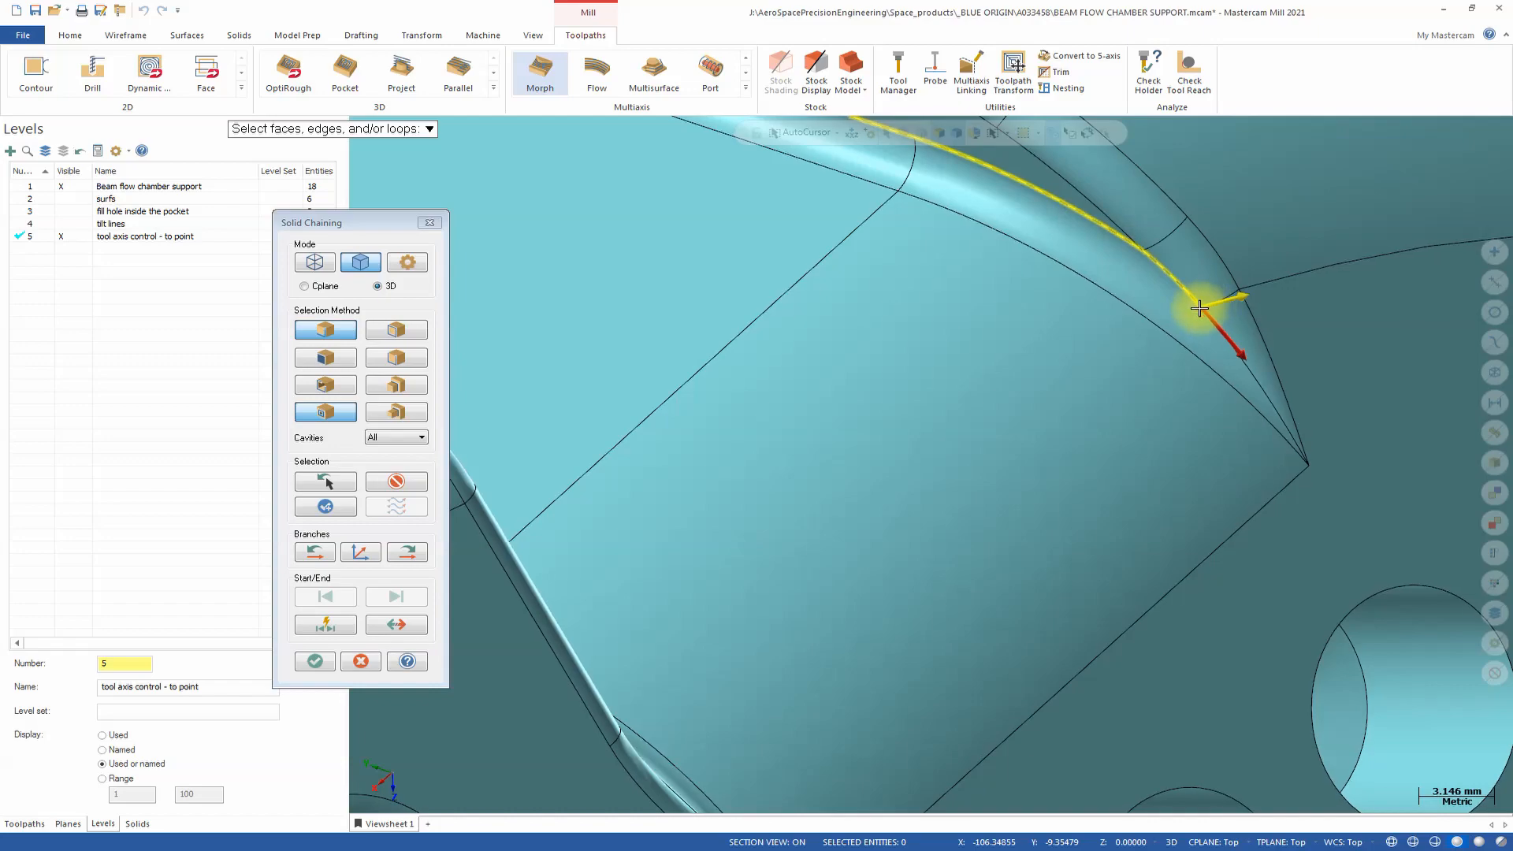
{"action": "middle_click_drag", "start_coordinate": [662, 463], "coordinate": [615, 483]}
{"action": "left_click", "coordinate": [317, 660]}
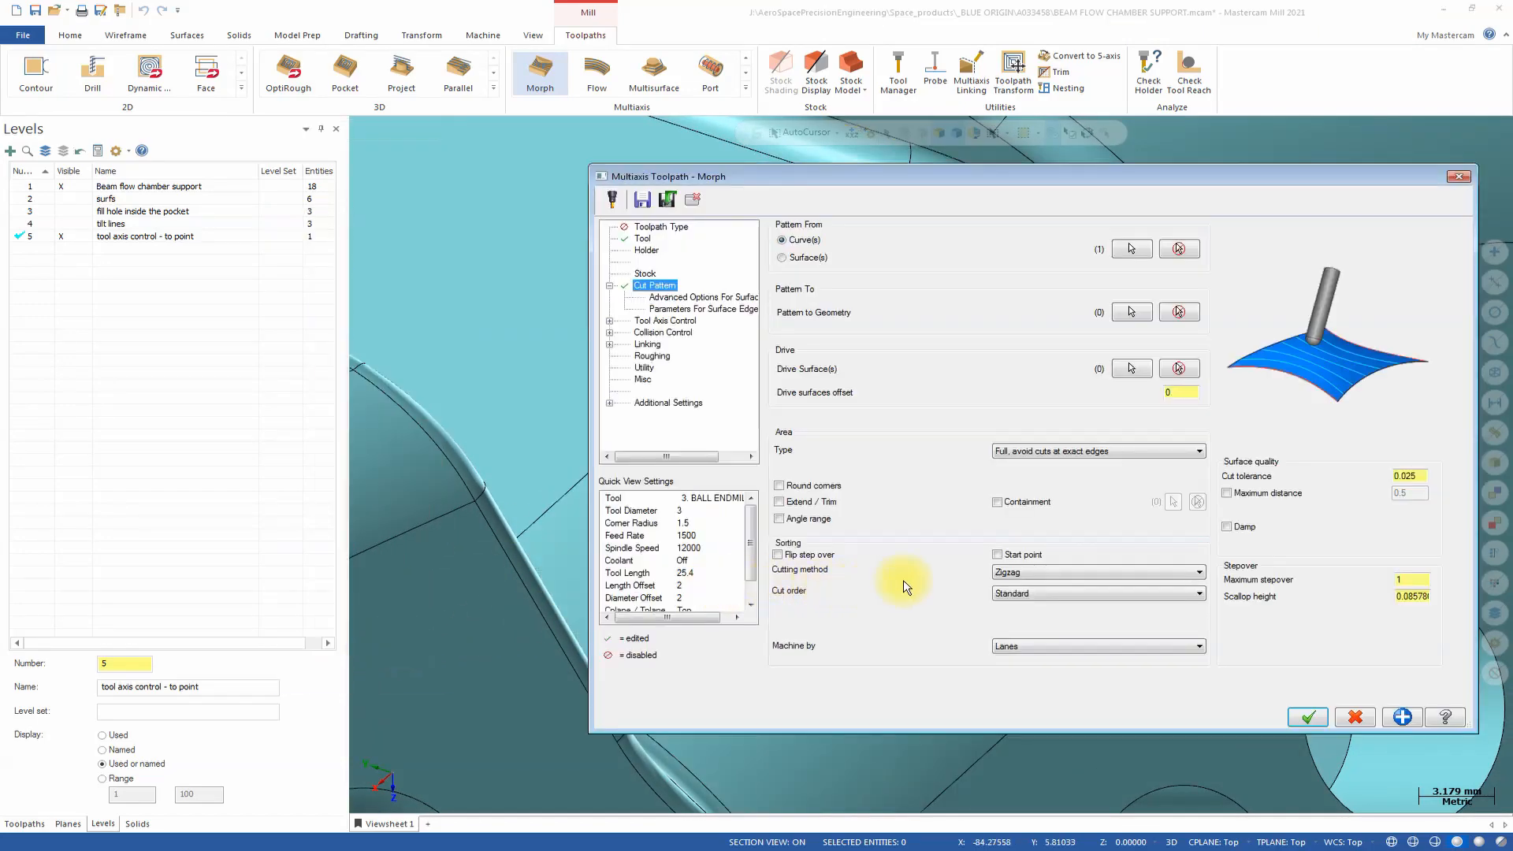
Step: Chain the fillet's lower edges along the full cutout floor as the Pattern To geometry
{"action": "left_click", "coordinate": [1132, 312]}
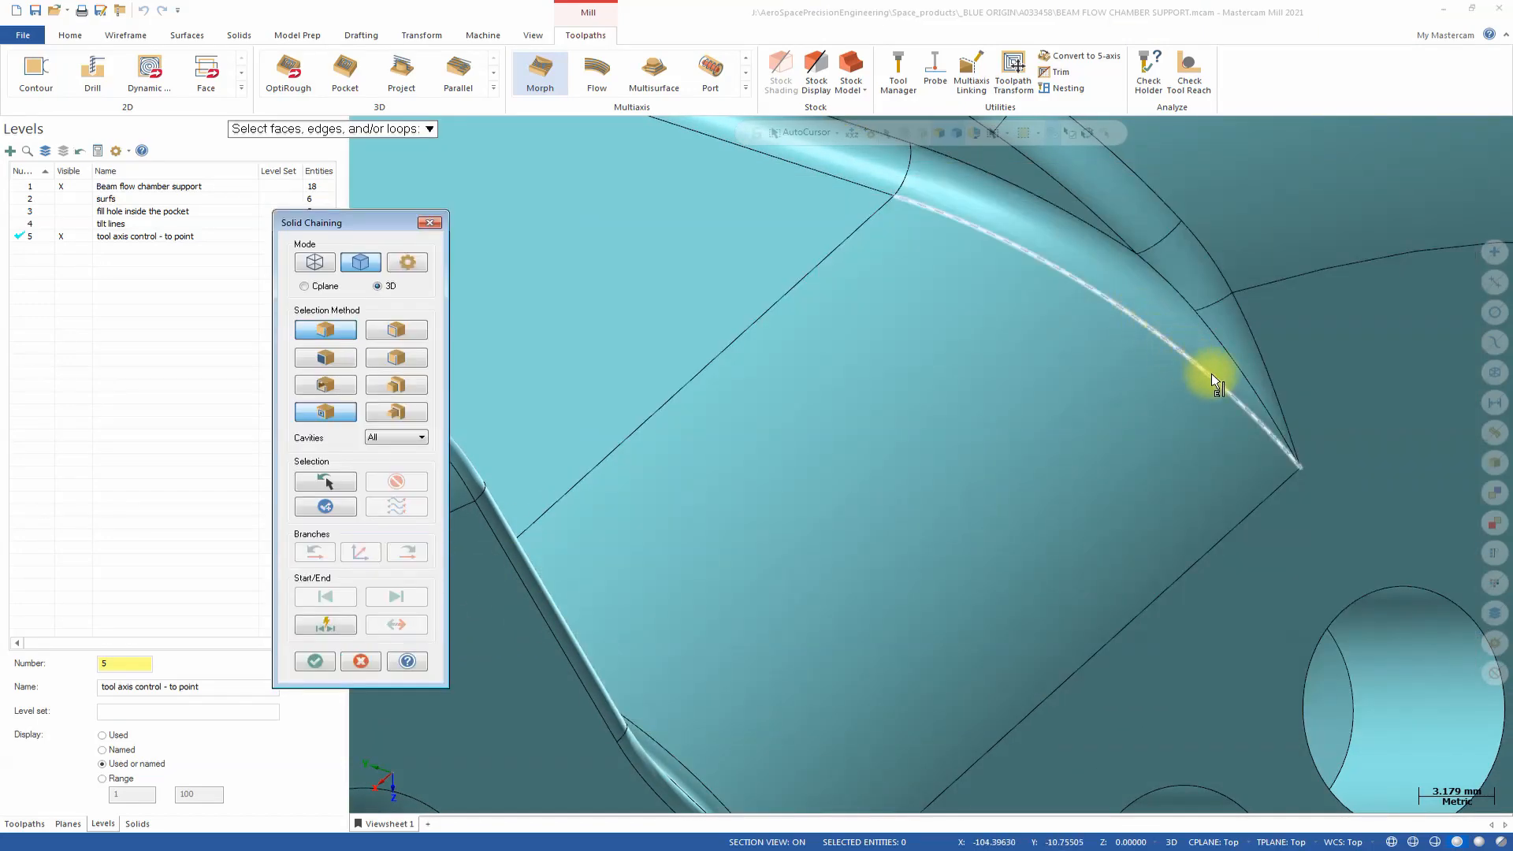
{"action": "left_click", "coordinate": [1265, 433]}
{"action": "scroll", "coordinate": [1175, 386], "scroll_direction": "down", "scroll_amount": 4}
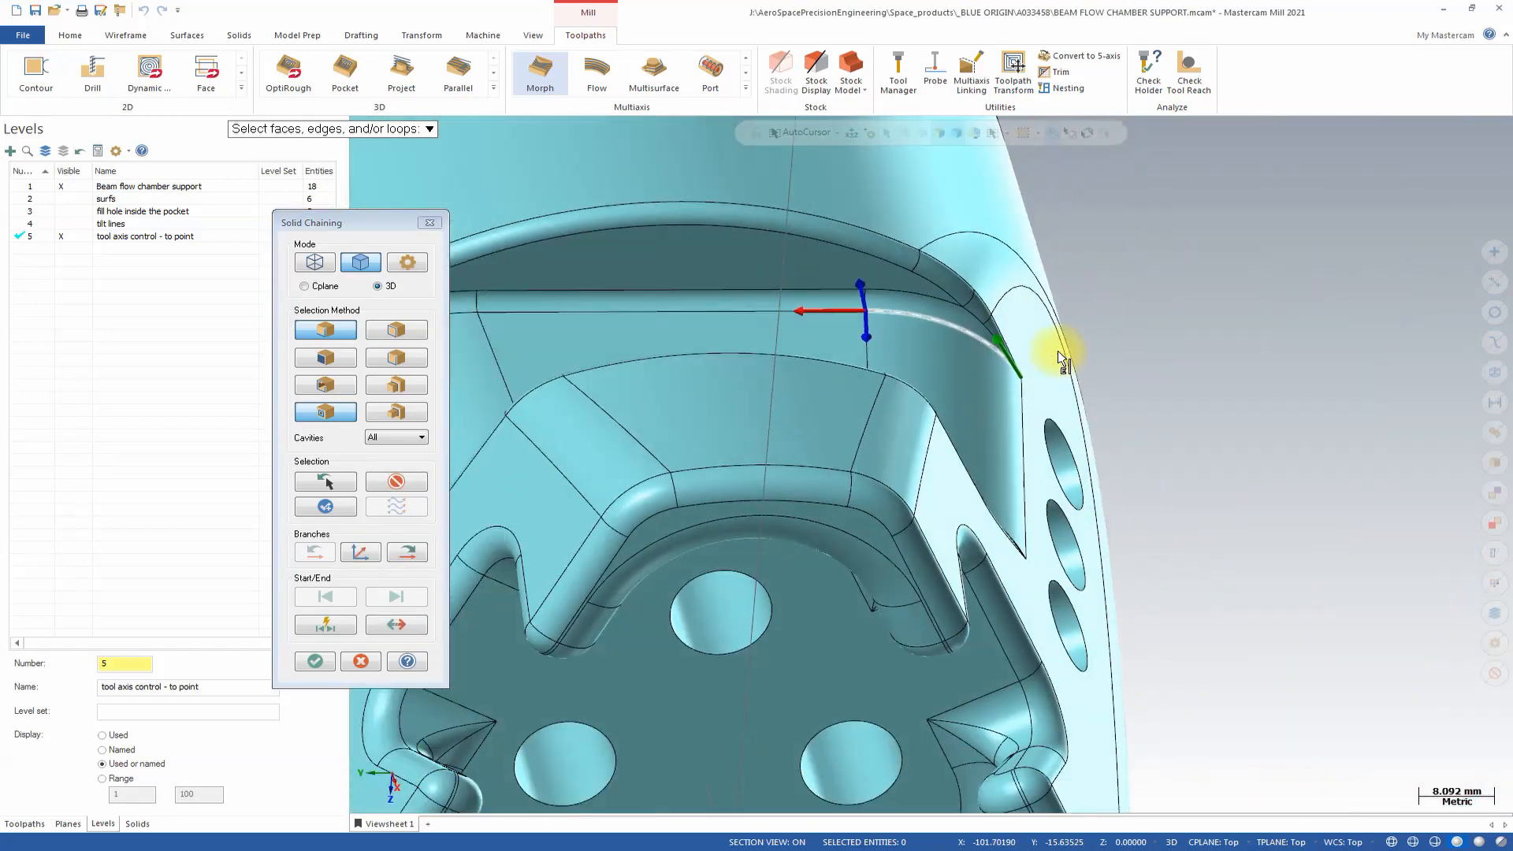
{"action": "middle_click_drag", "start_coordinate": [1058, 352], "coordinate": [969, 328]}
{"action": "scroll", "coordinate": [969, 328], "scroll_direction": "down", "scroll_amount": 1}
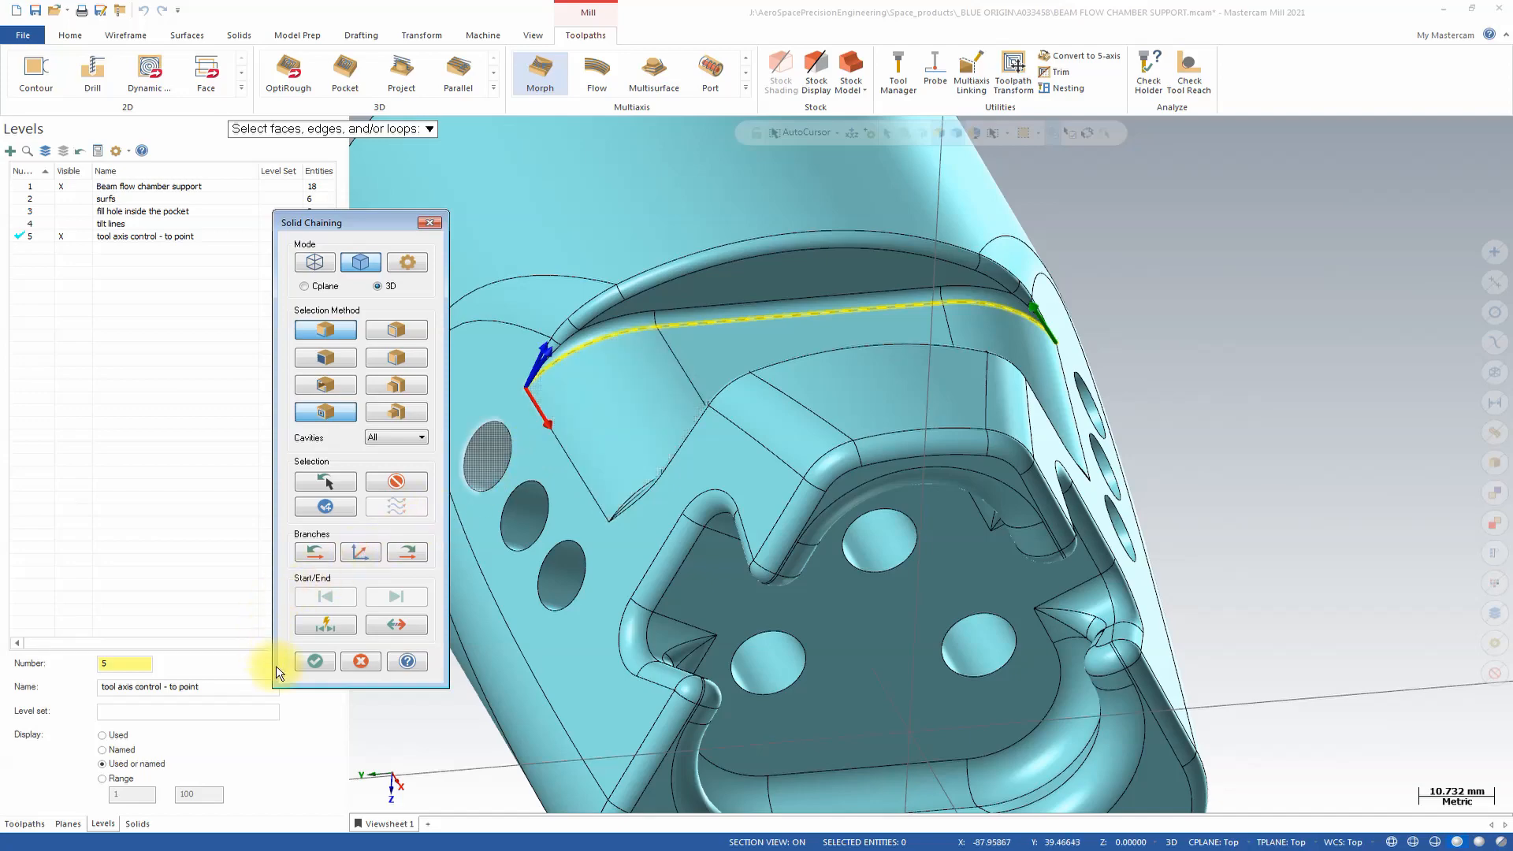
{"action": "left_click", "coordinate": [315, 661]}
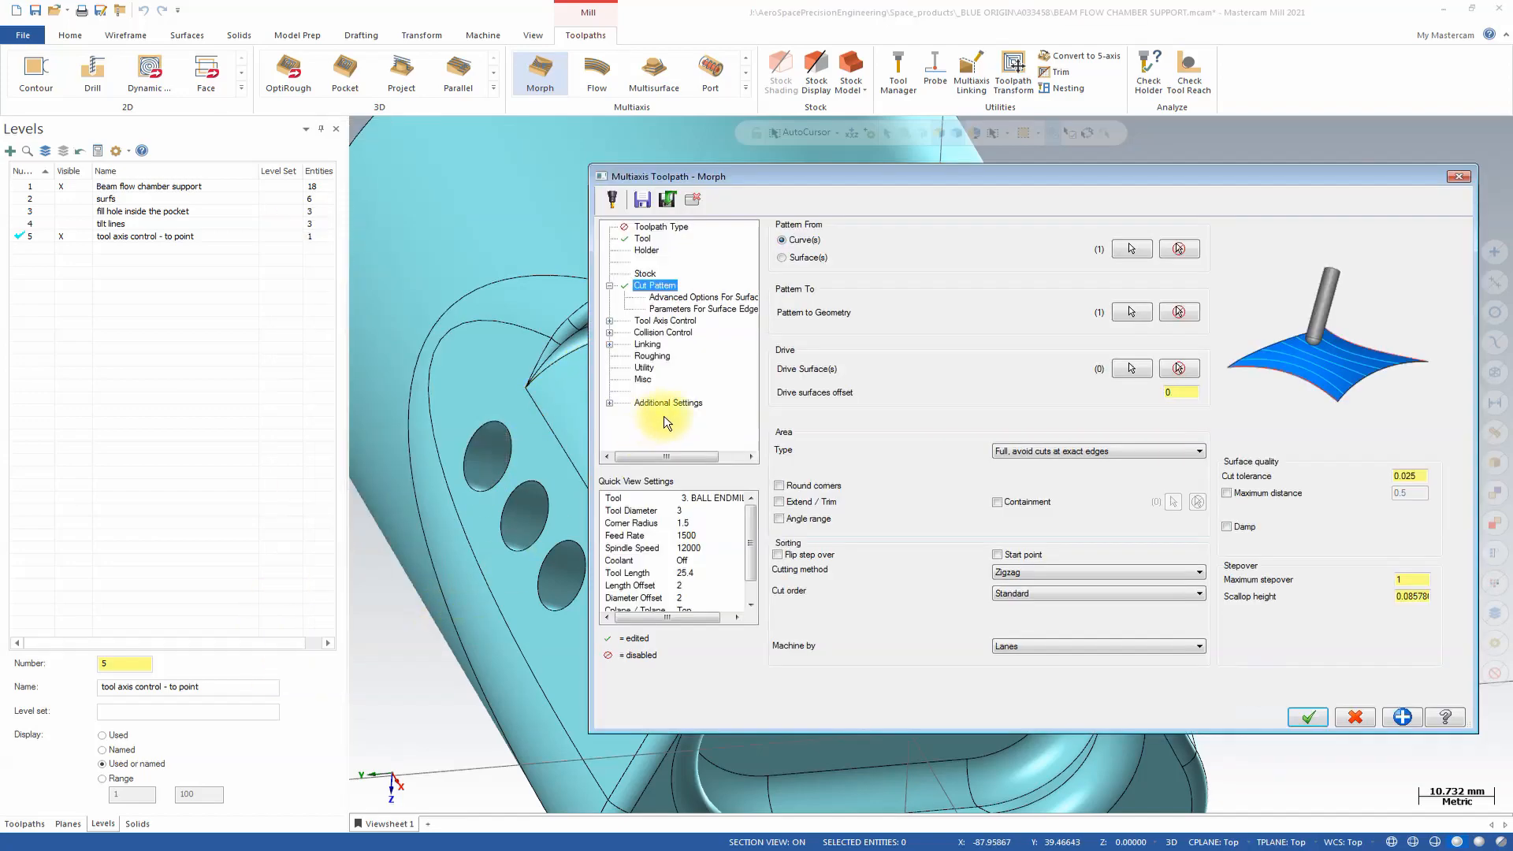
Step: Assign the three fillet faces between the cutout's wall and floor as drive surfaces
{"action": "left_click", "coordinate": [1131, 368]}
{"action": "left_click", "coordinate": [646, 325]}
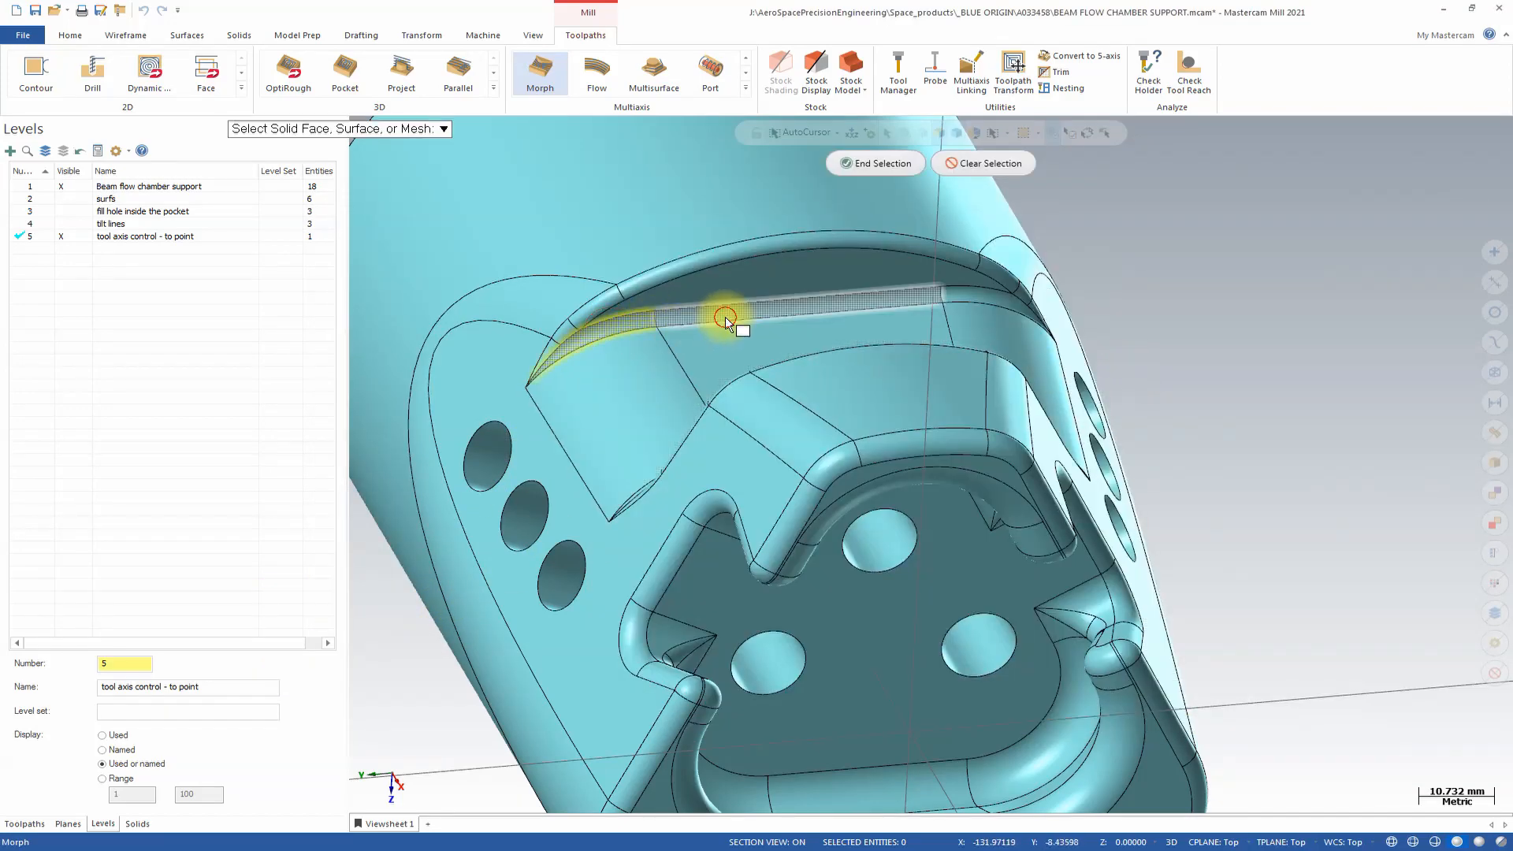
{"action": "left_click", "coordinate": [875, 163]}
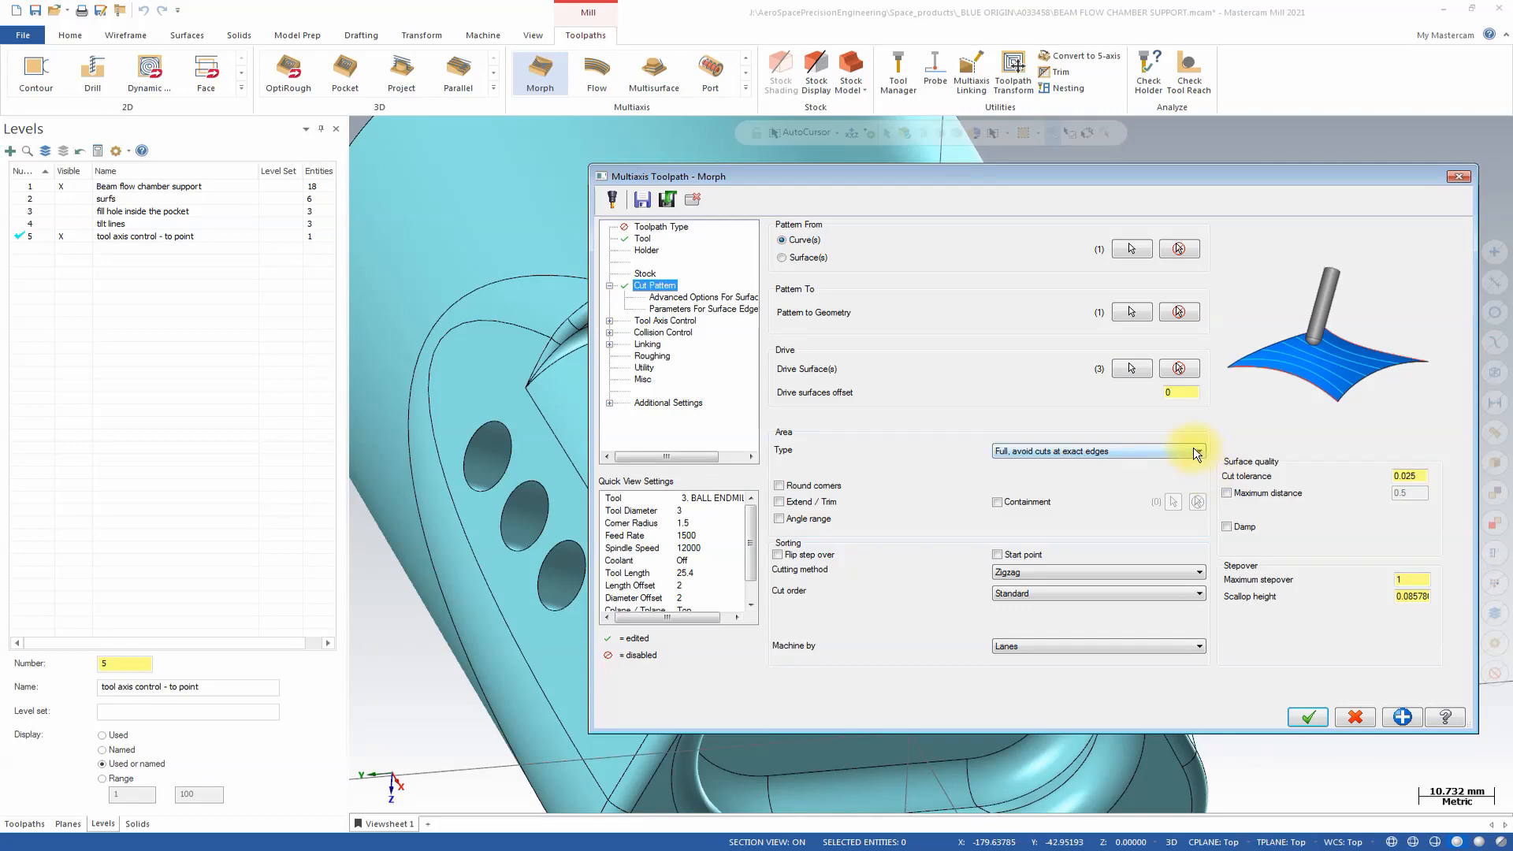
Step: Set the cut area type to "Determined by number of cuts" and enable slow and safe path creation
{"action": "left_click", "coordinate": [1085, 450]}
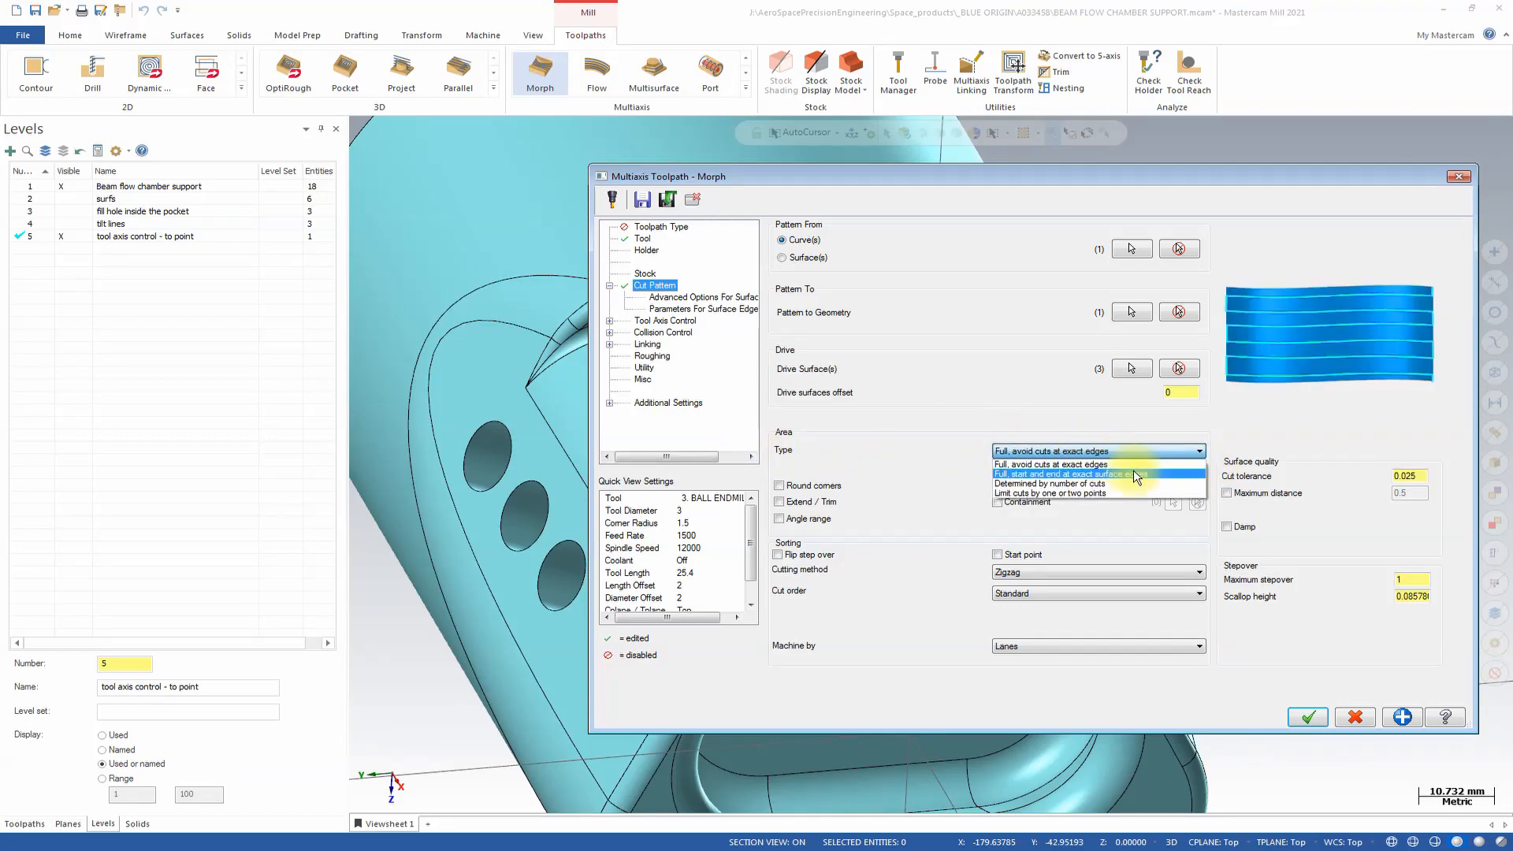
{"action": "left_click", "coordinate": [1079, 484]}
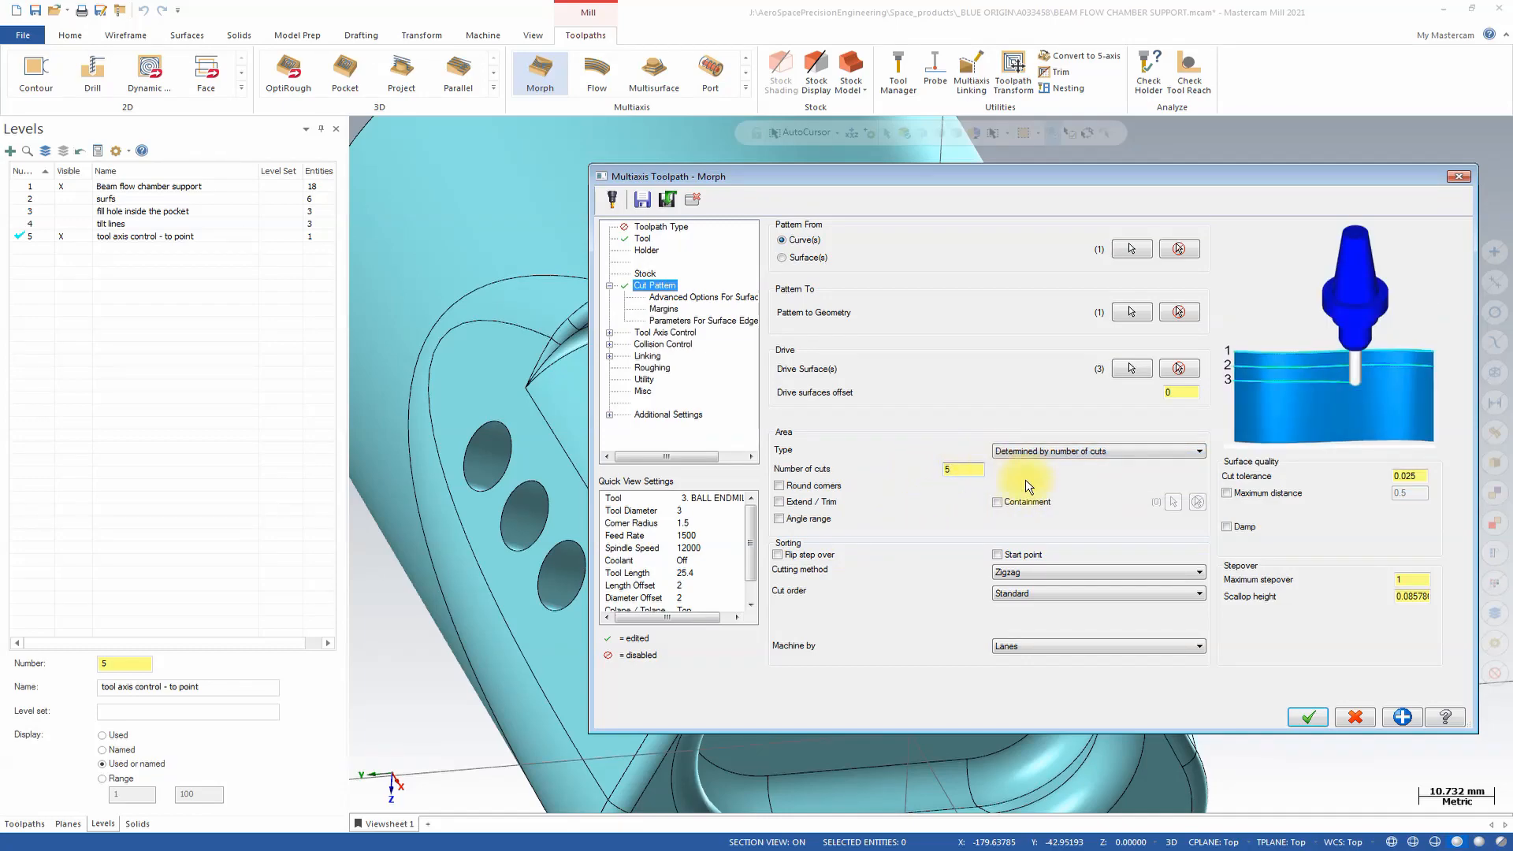
{"action": "left_click", "coordinate": [672, 298]}
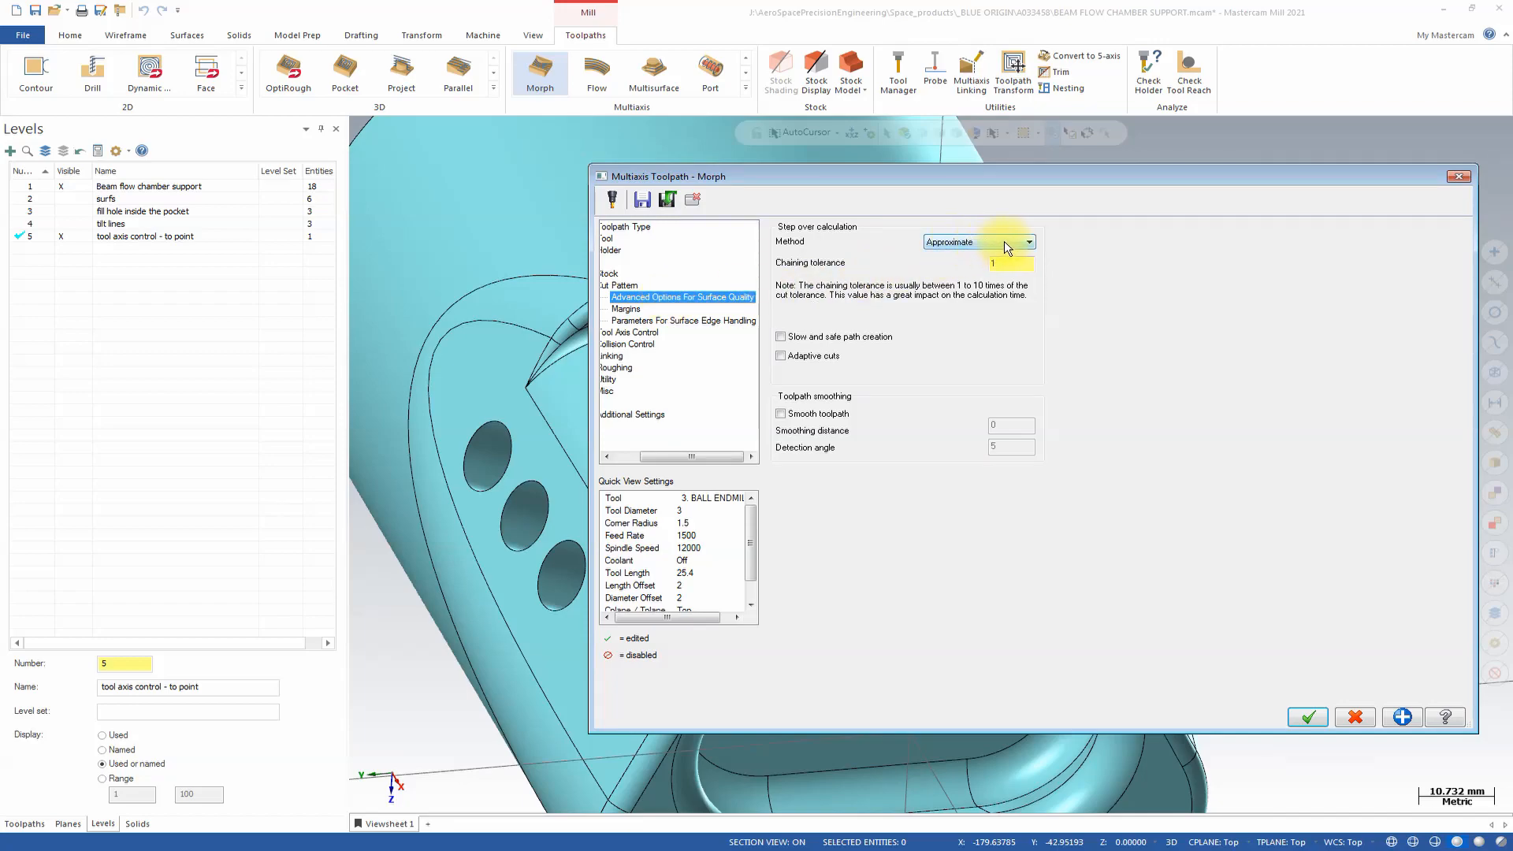
{"action": "left_click", "coordinate": [826, 336]}
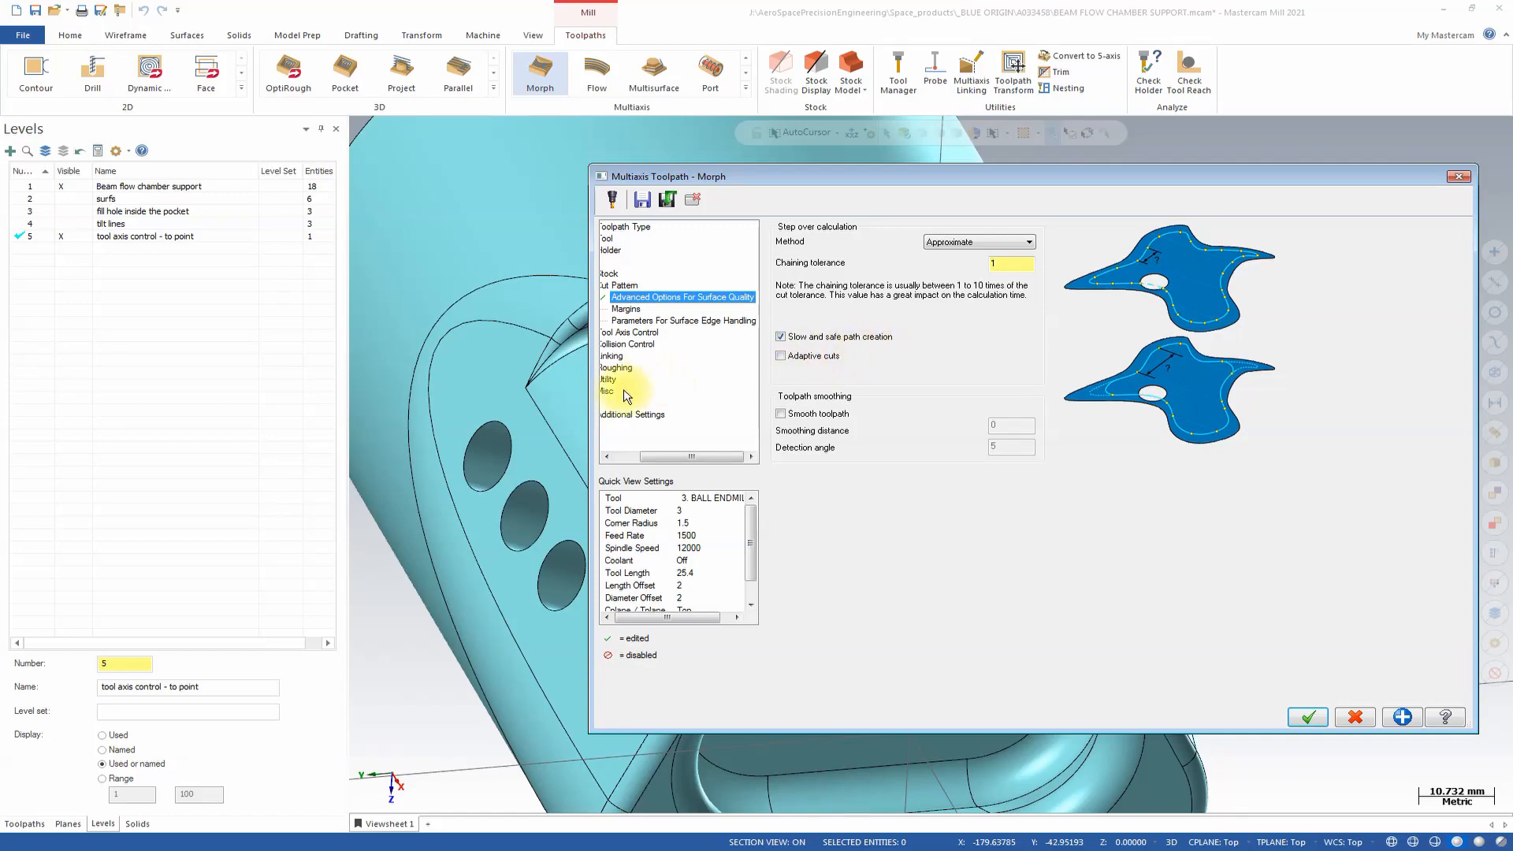
Step: Set the tool axis control to To Point and use the point inside the large bore as the target
{"action": "left_click_drag", "start_coordinate": [700, 457], "coordinate": [665, 455]}
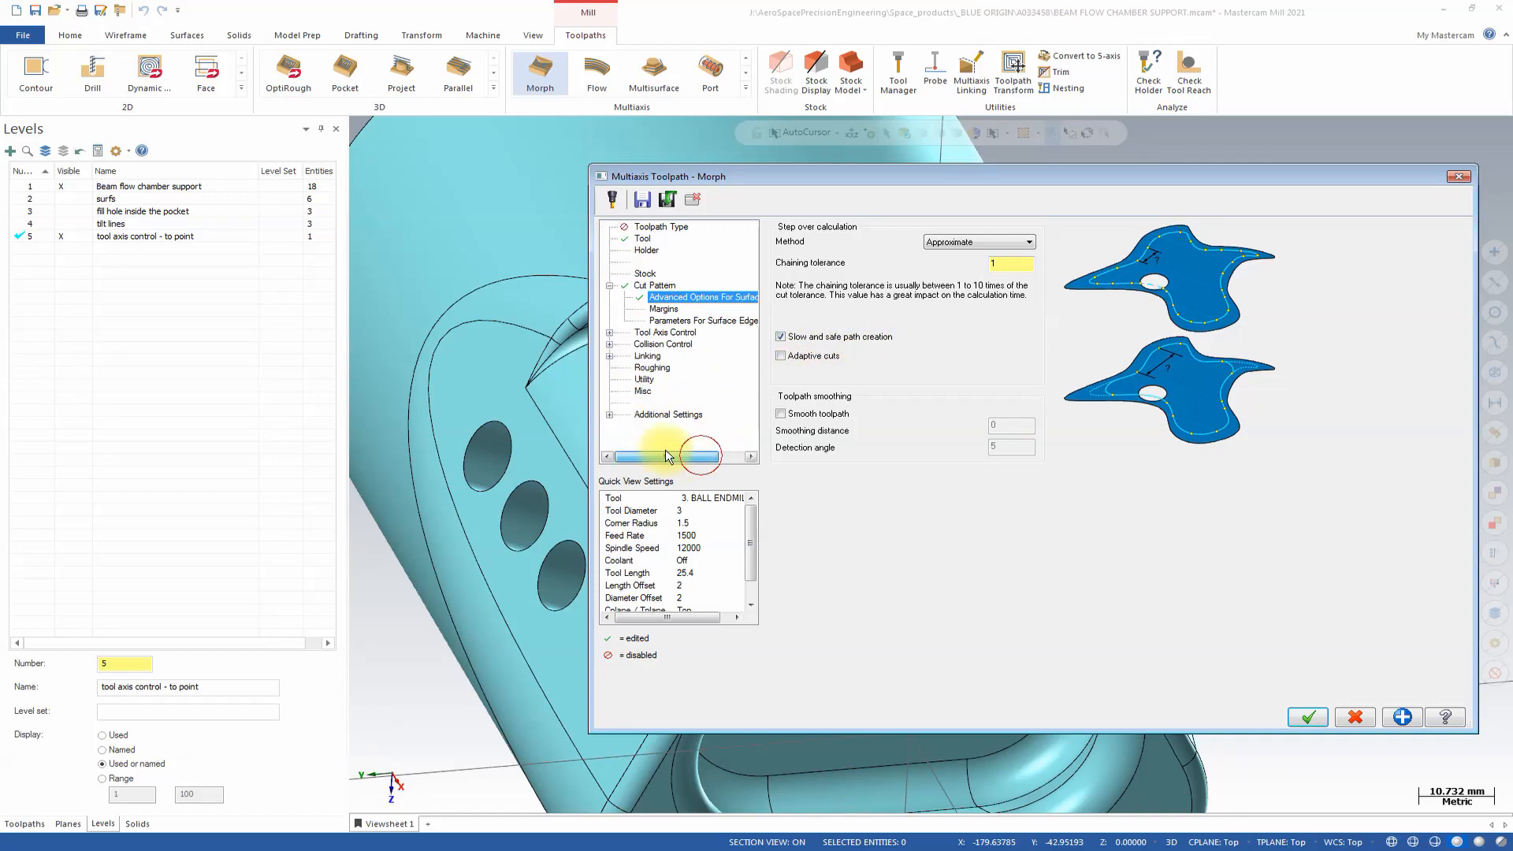
{"action": "left_click", "coordinate": [665, 332]}
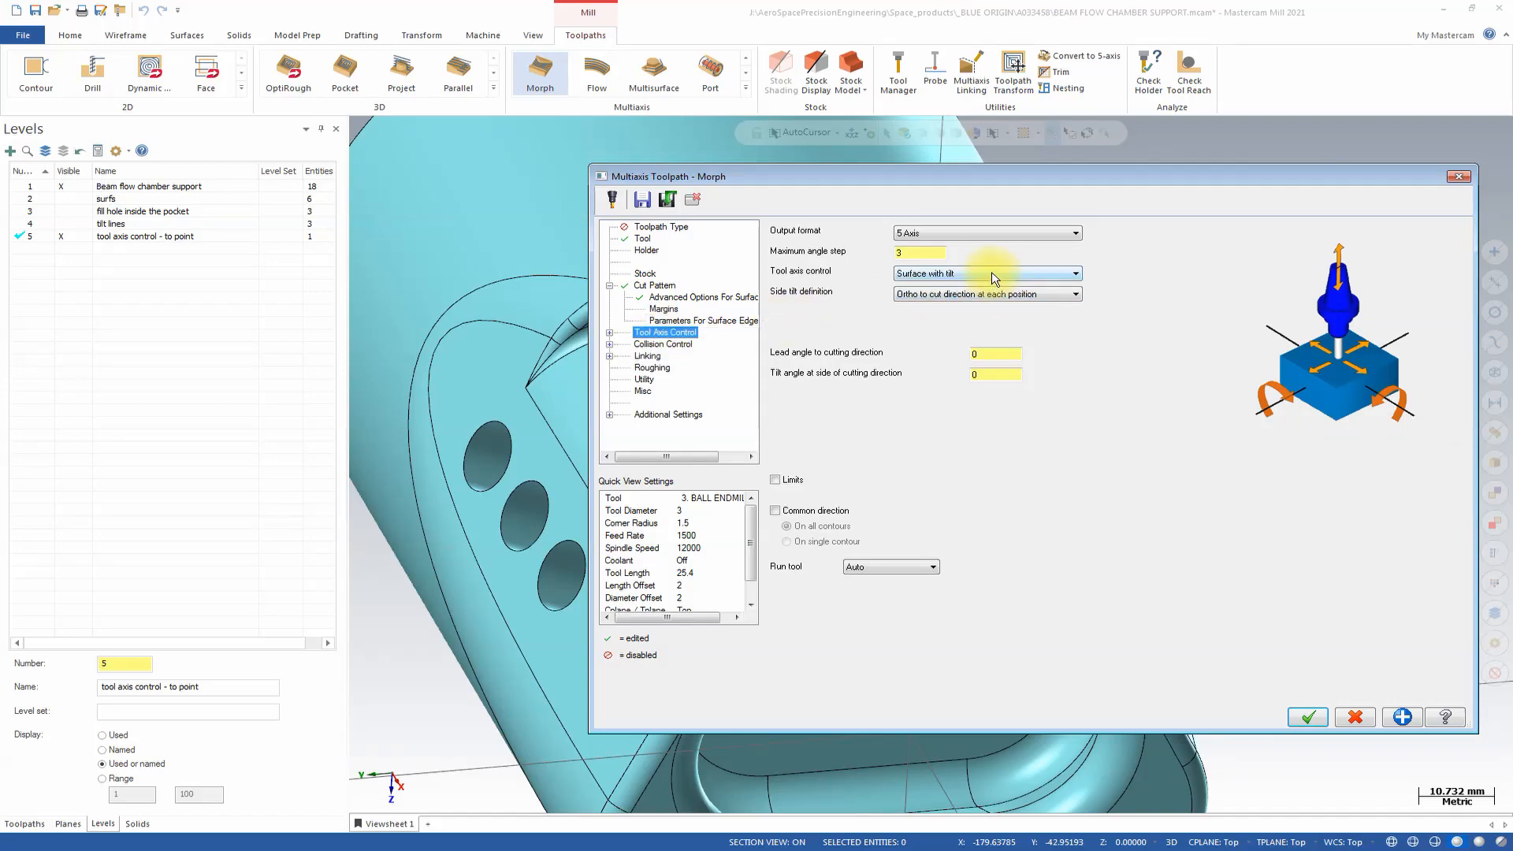
{"action": "left_click", "coordinate": [949, 275]}
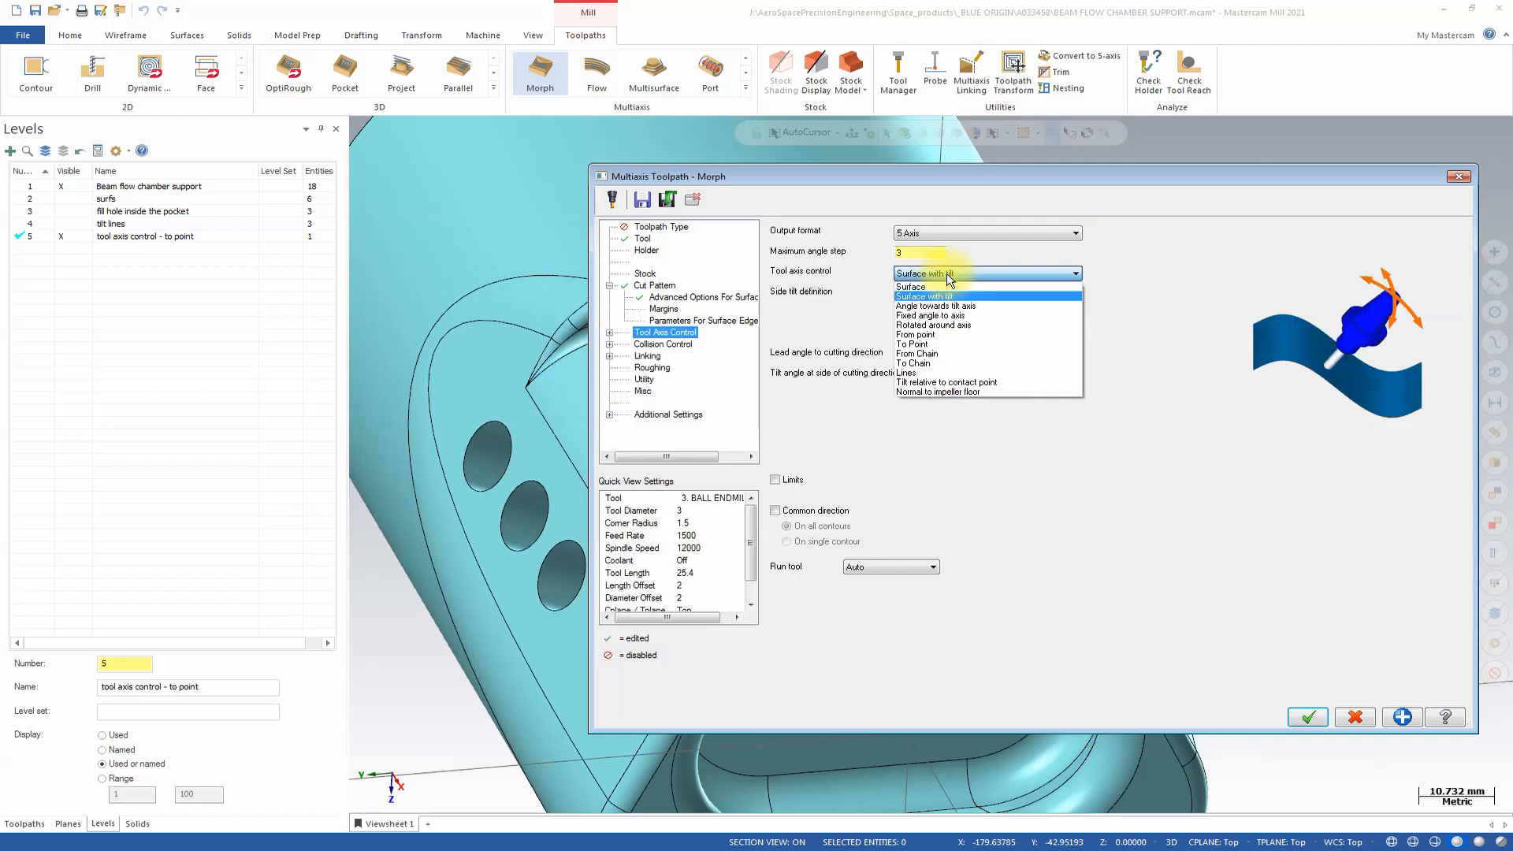
{"action": "left_click", "coordinate": [934, 343]}
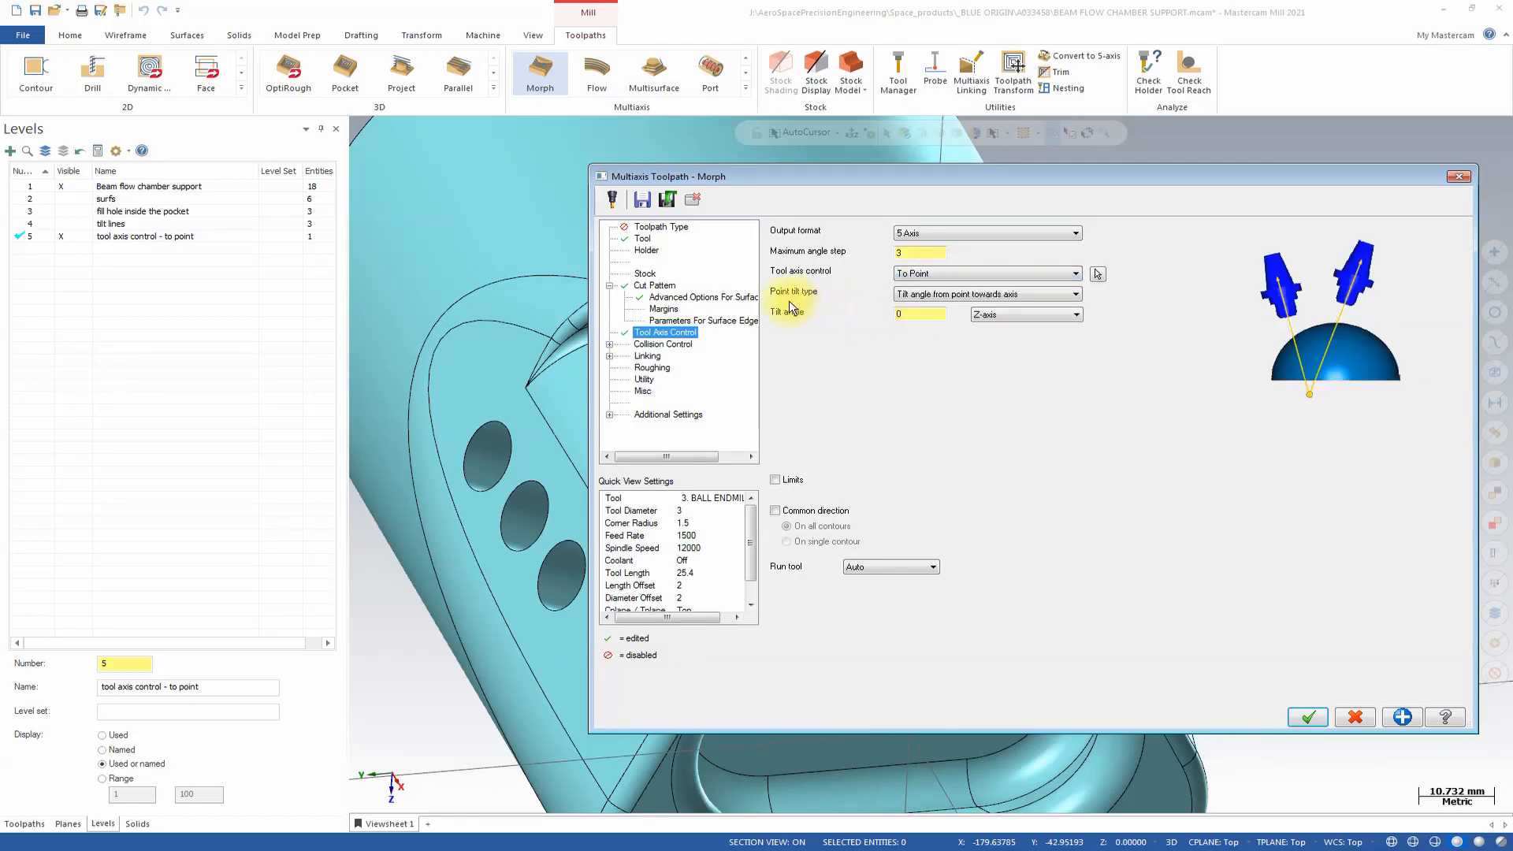
{"action": "left_click", "coordinate": [1100, 272]}
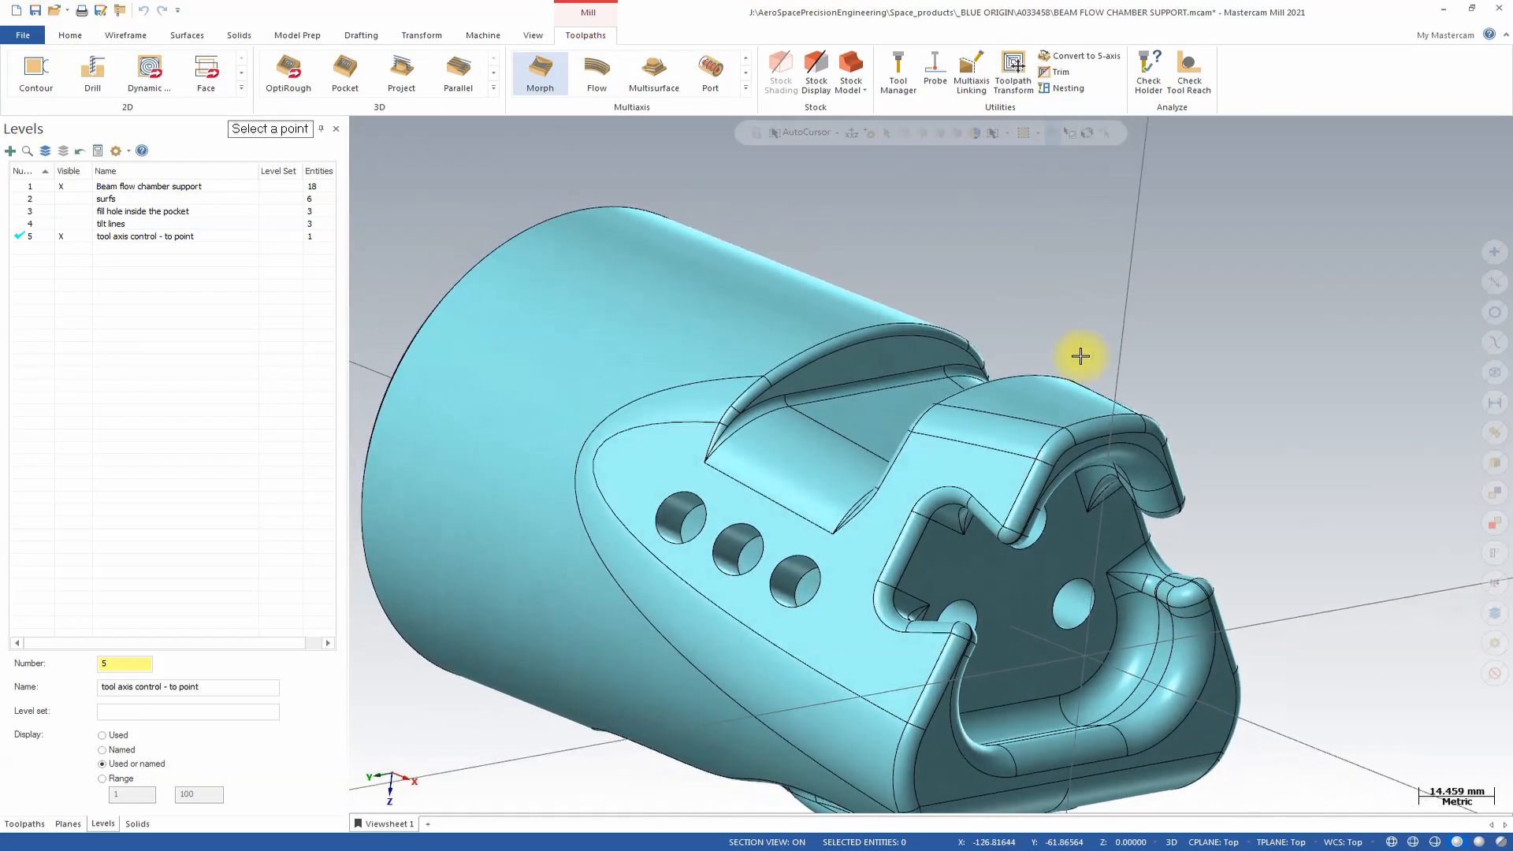
{"action": "middle_click_drag", "start_coordinate": [1080, 357], "coordinate": [1102, 504]}
{"action": "left_click", "coordinate": [1166, 541]}
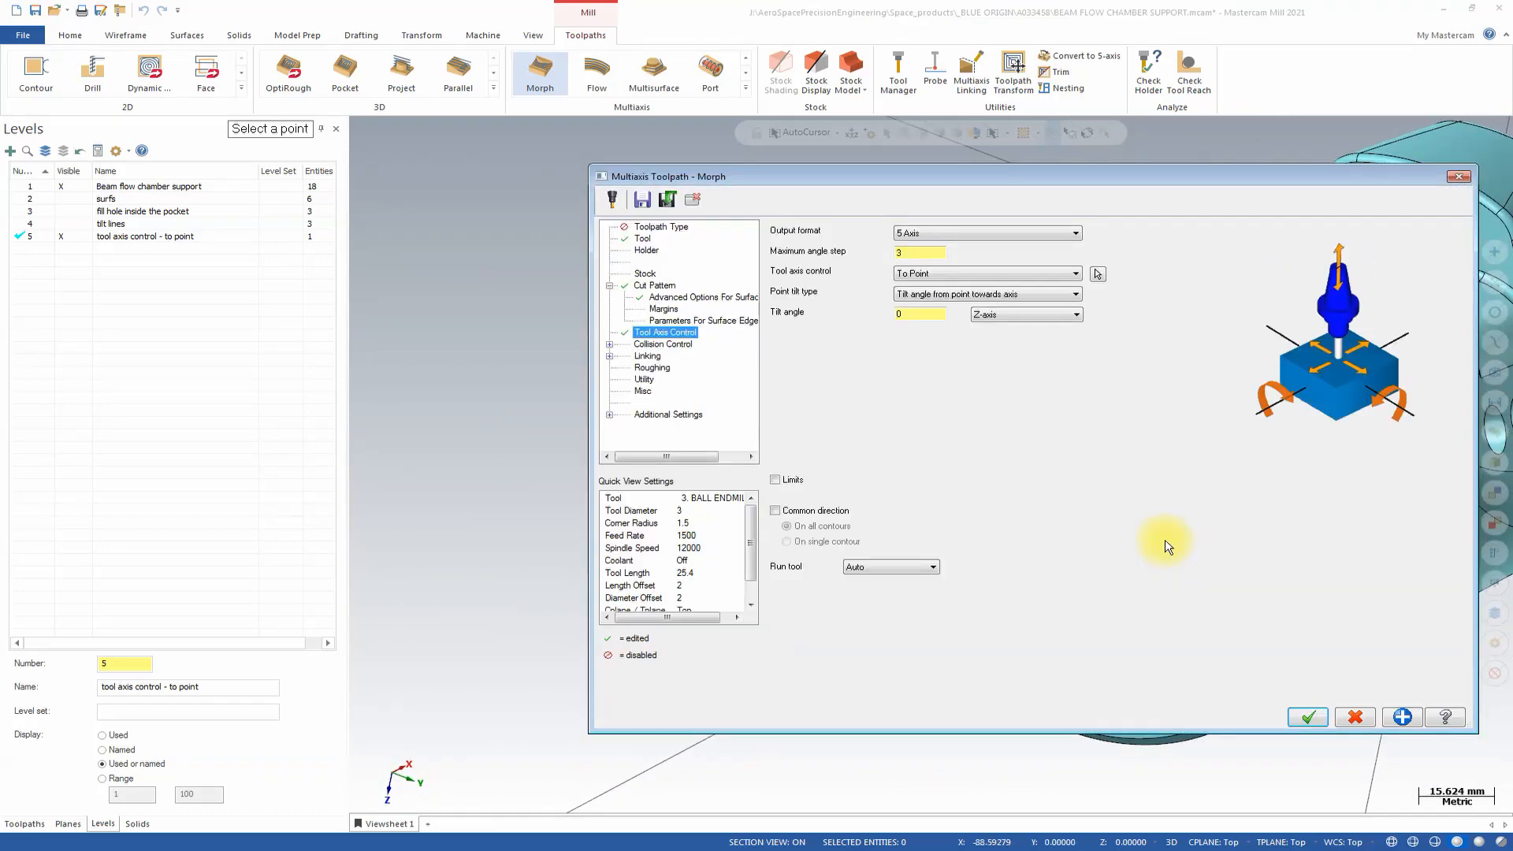
{"action": "left_click", "coordinate": [1099, 274]}
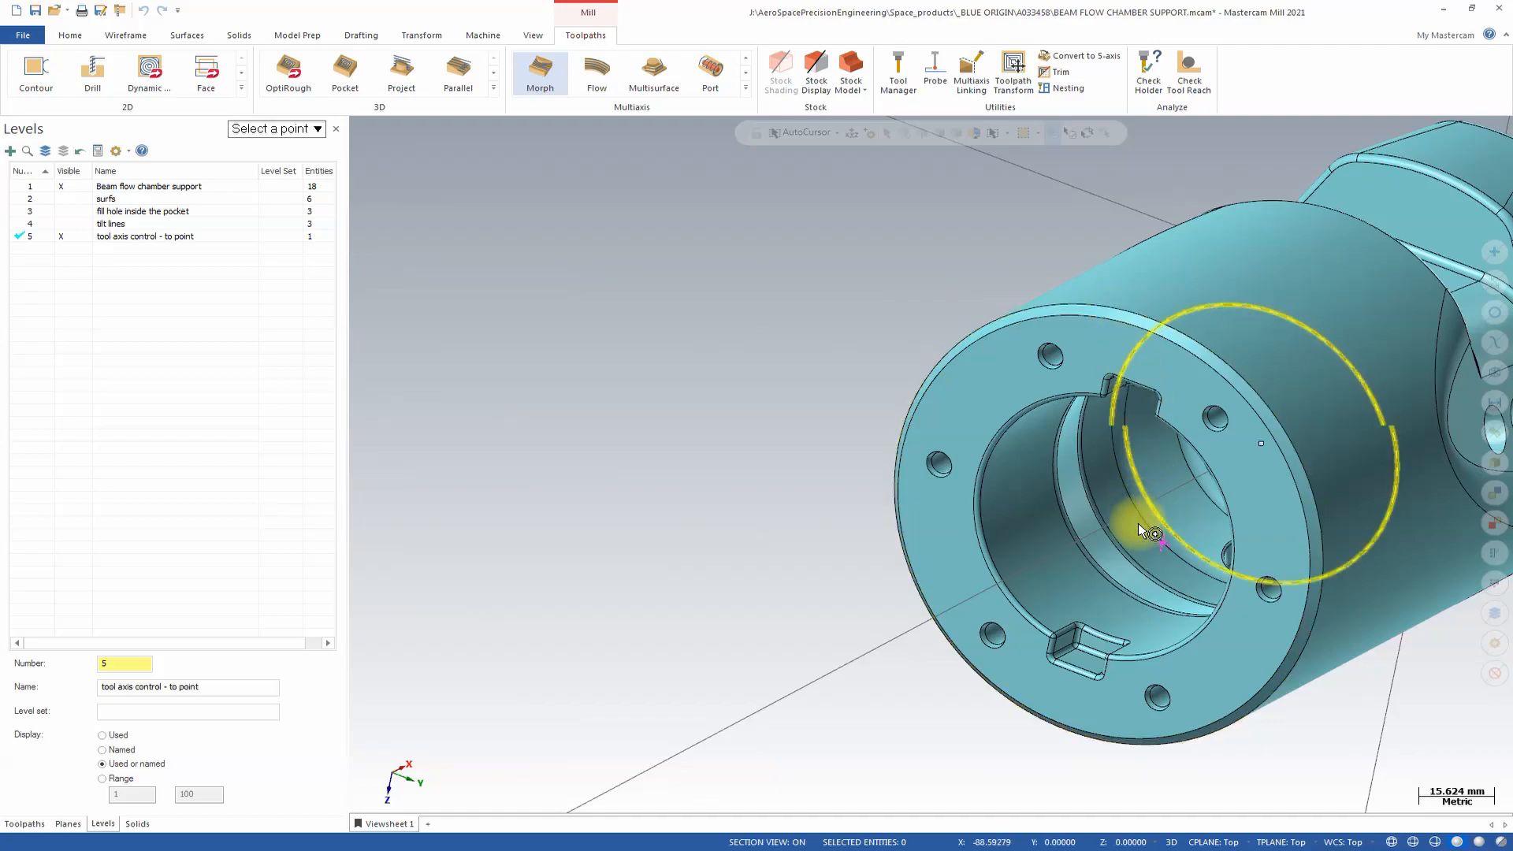
{"action": "middle_click_drag", "start_coordinate": [1160, 541], "coordinate": [1253, 501]}
{"action": "left_click", "coordinate": [1246, 501]}
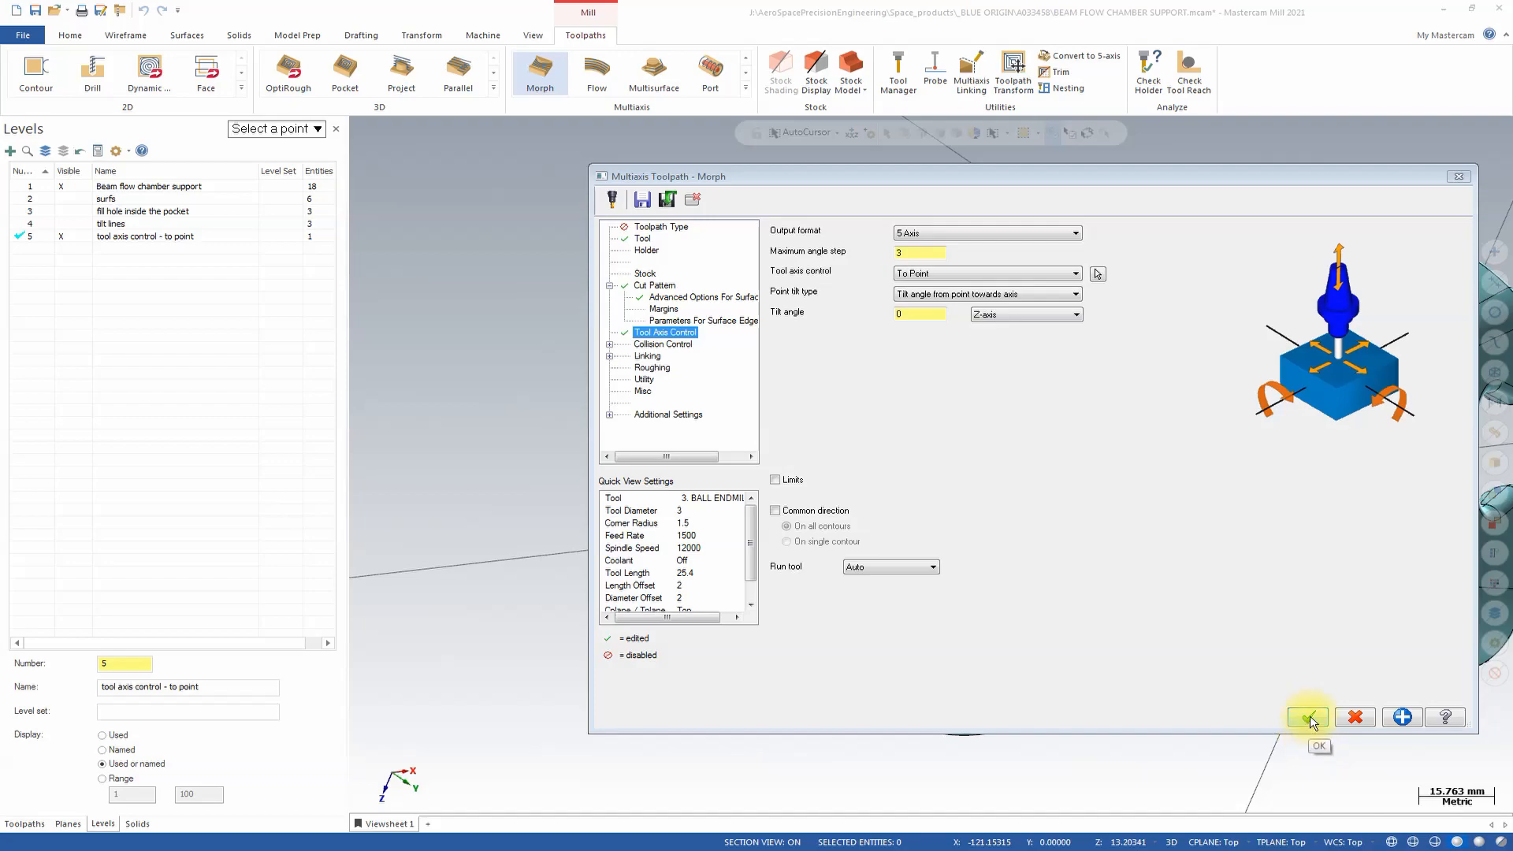
Step: Set the first collision control strategy to Retract tool along the tool axis
{"action": "left_click", "coordinate": [668, 344]}
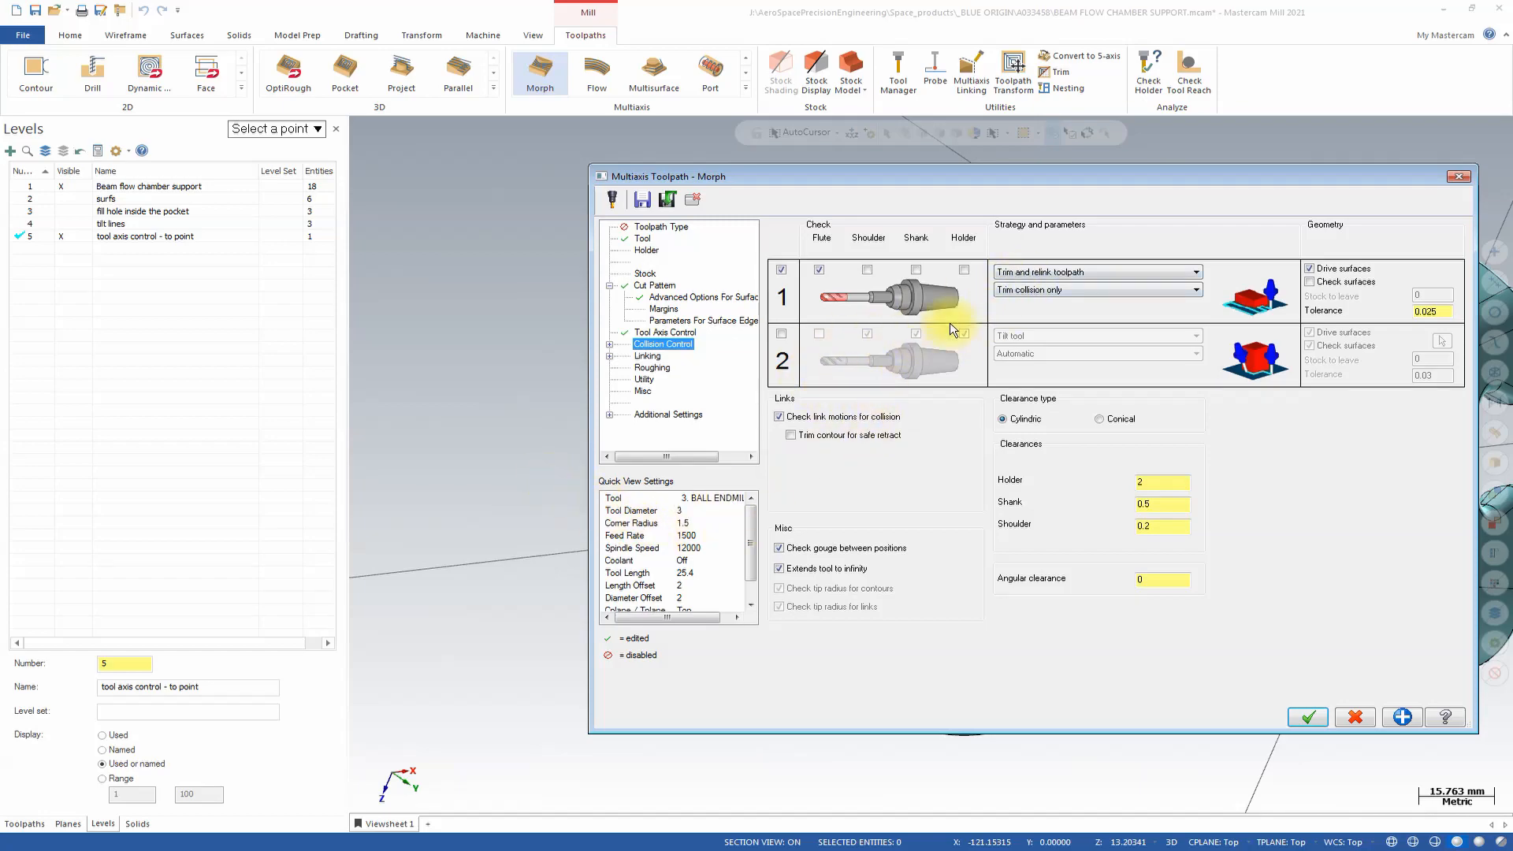
{"action": "left_click", "coordinate": [1118, 272]}
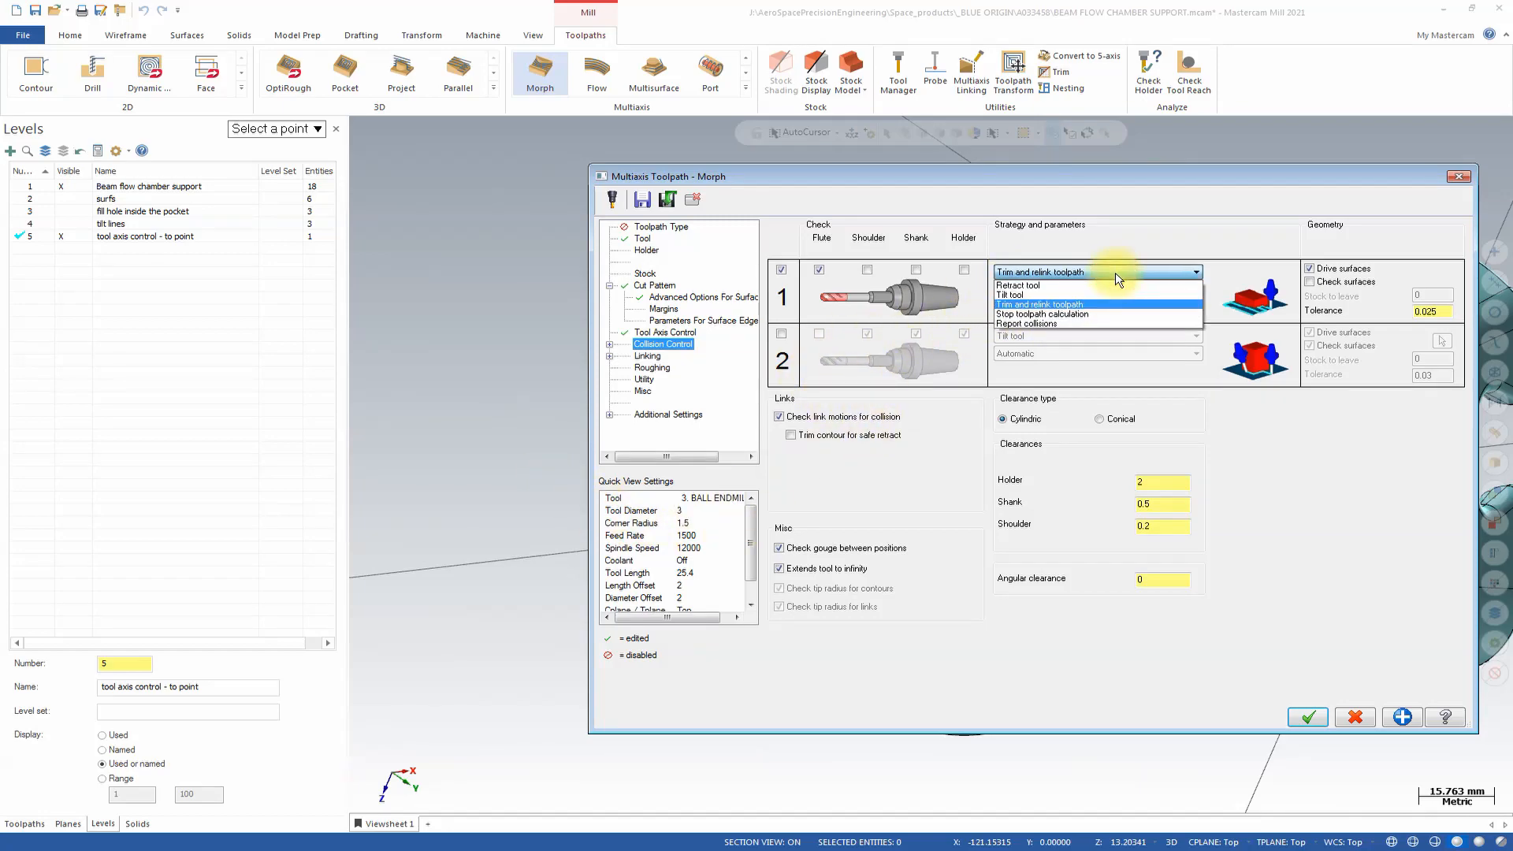
{"action": "left_click", "coordinate": [1107, 292]}
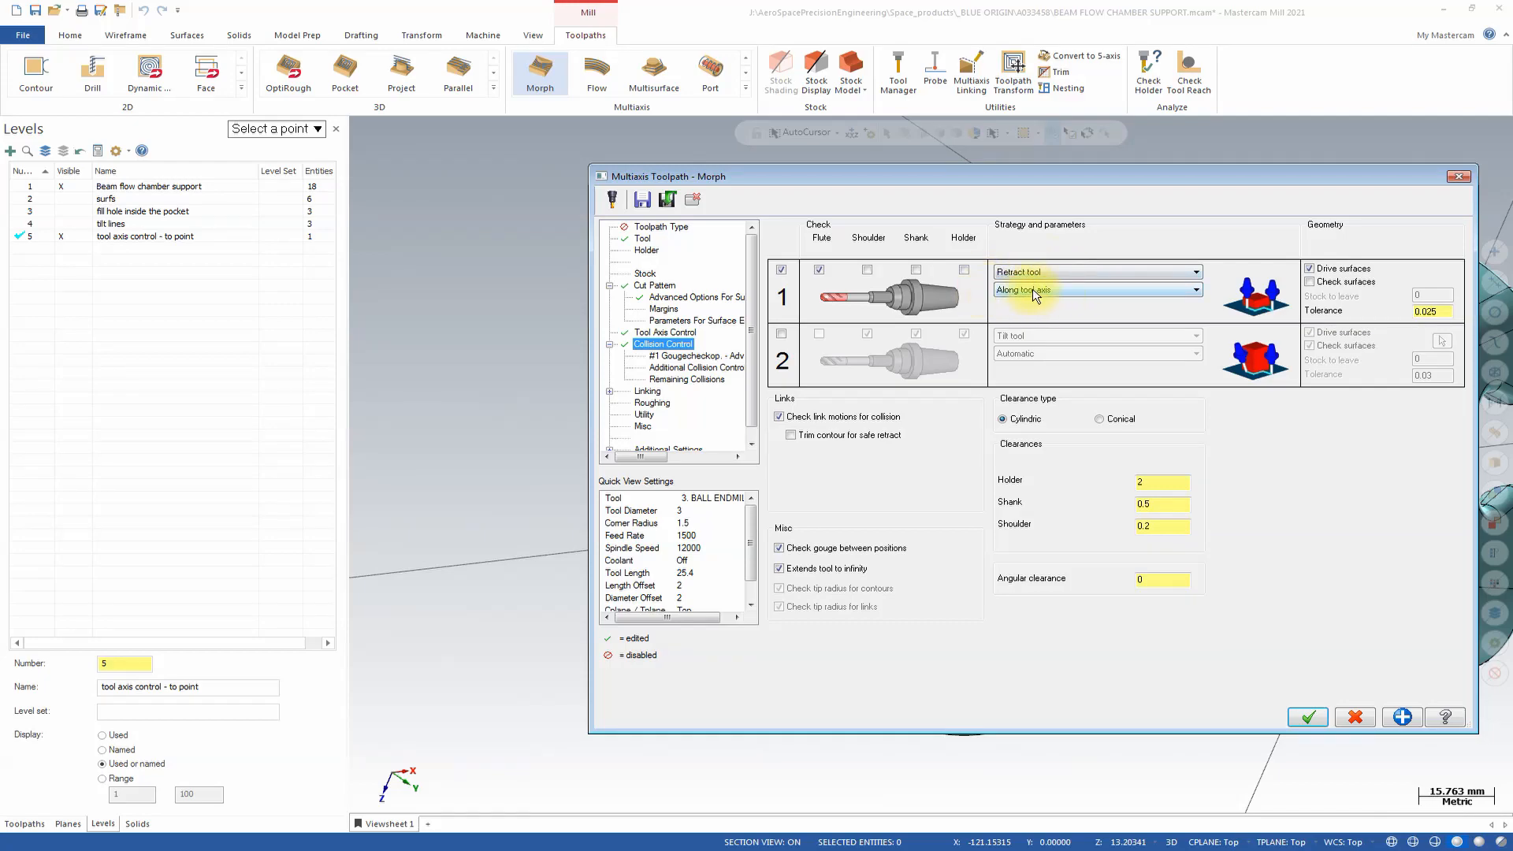
Step: Set the linking clearance area to a cylinder along the X-axis and generate the Morph toolpath
{"action": "left_click", "coordinate": [646, 392]}
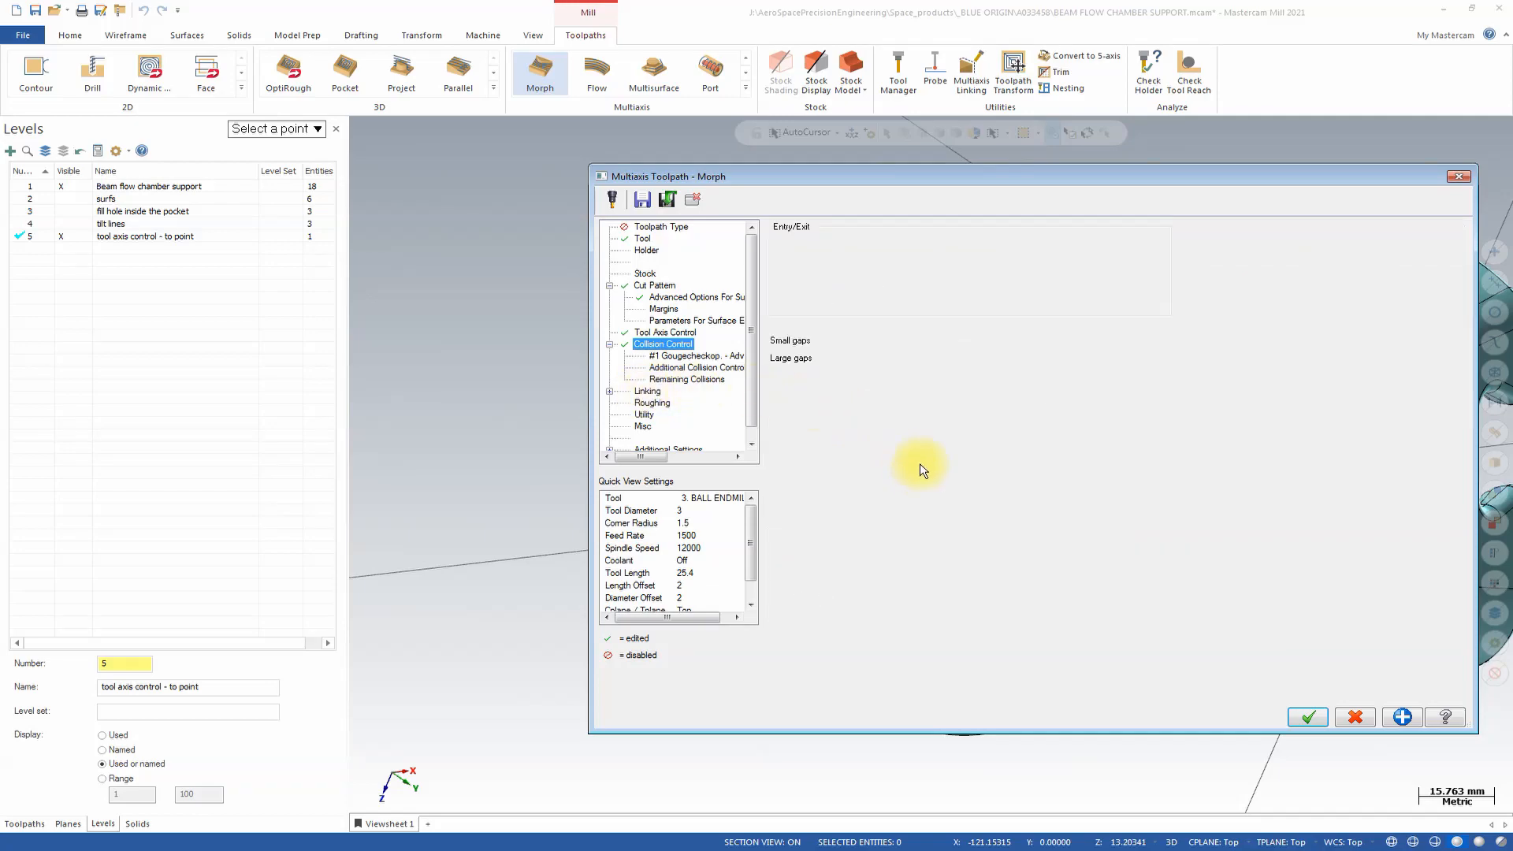
{"action": "left_click", "coordinate": [882, 419]}
{"action": "left_click", "coordinate": [880, 451]}
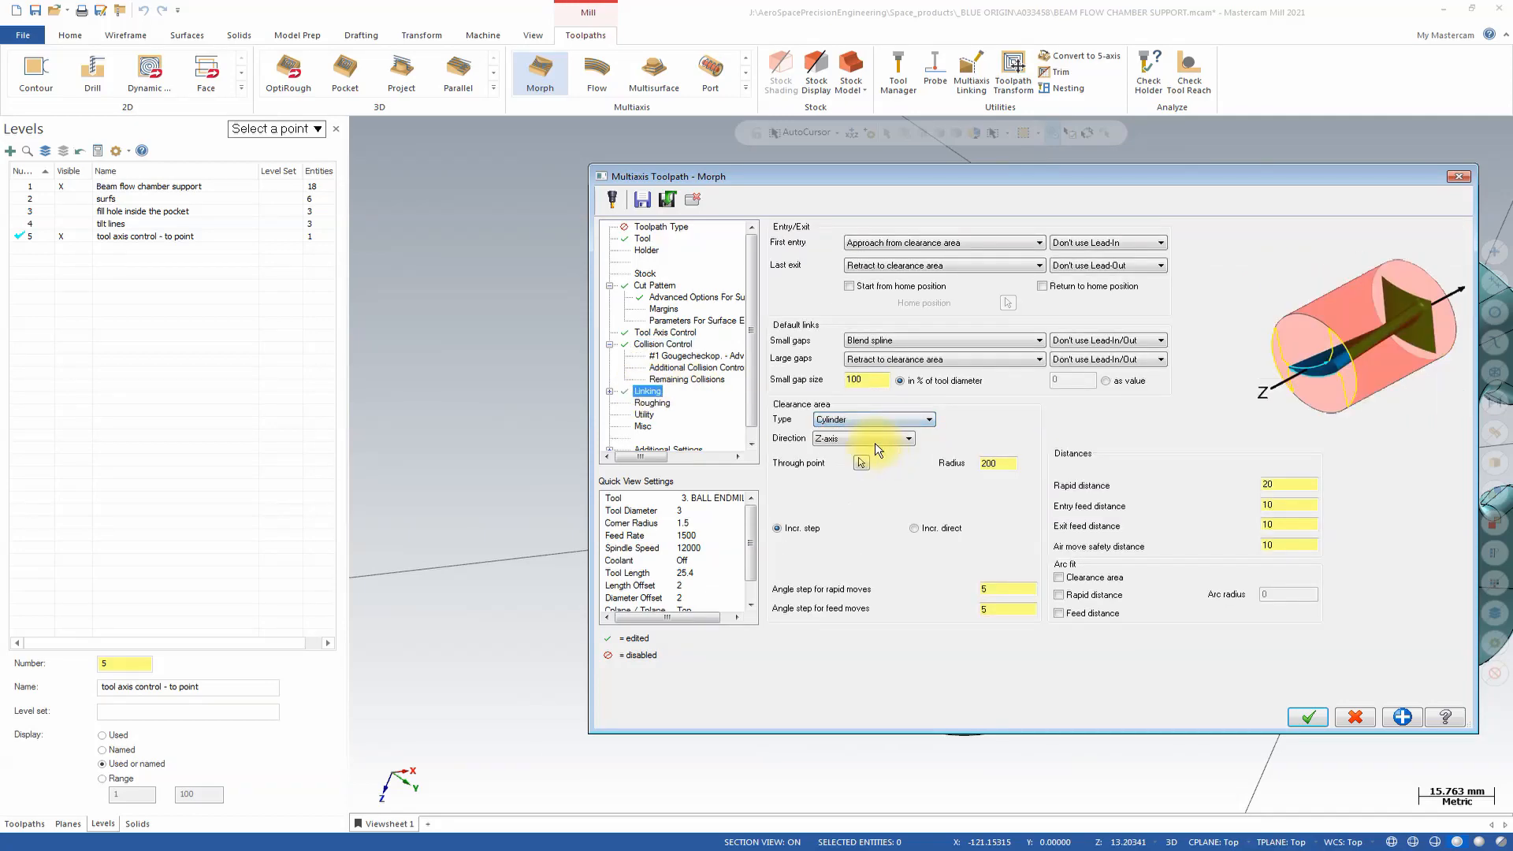
{"action": "left_click", "coordinate": [867, 439]}
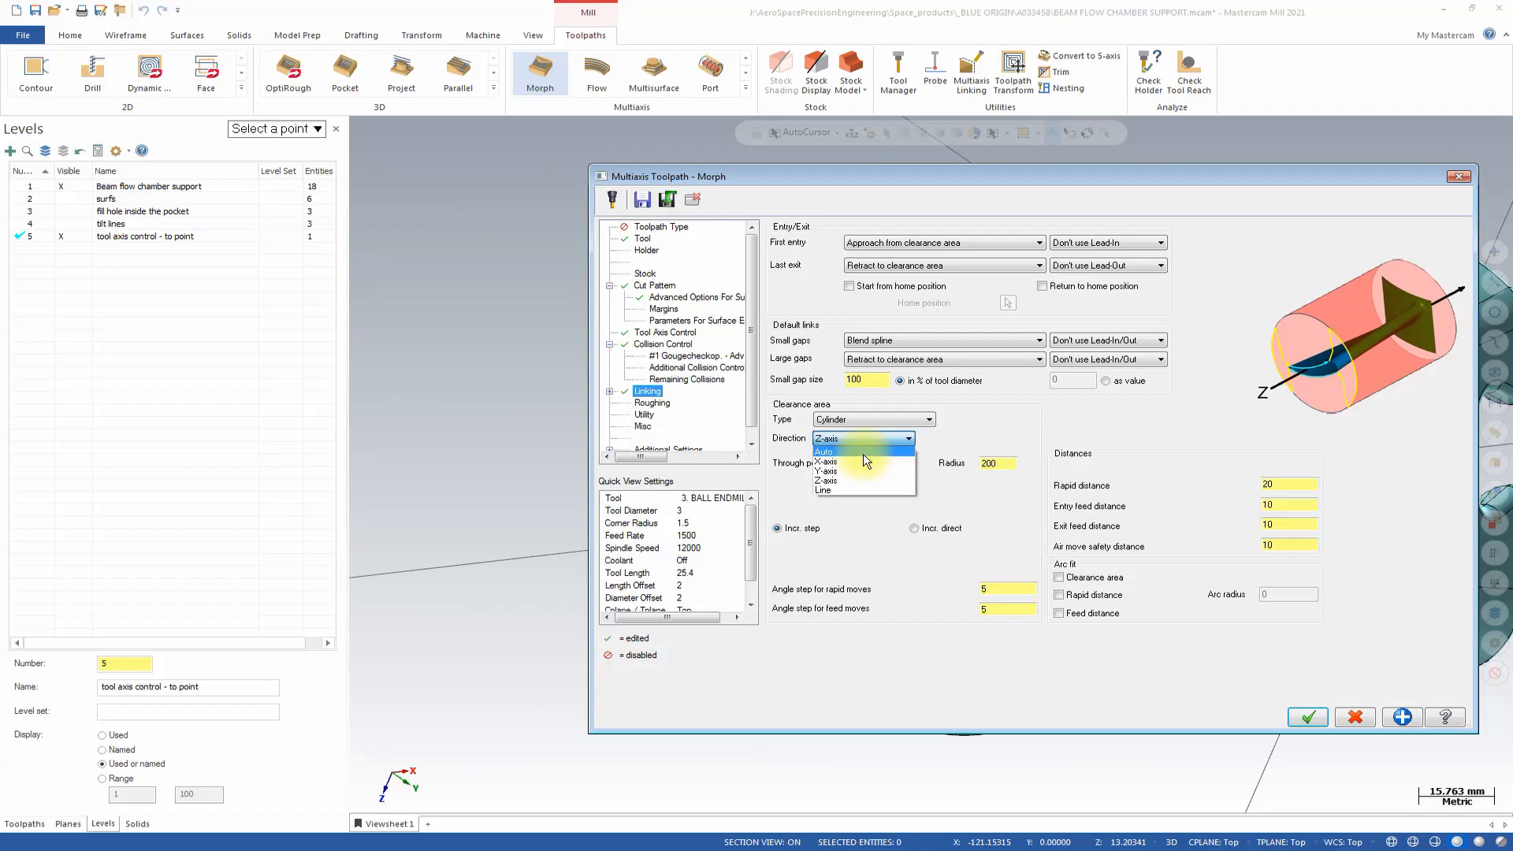
{"action": "left_click", "coordinate": [860, 462]}
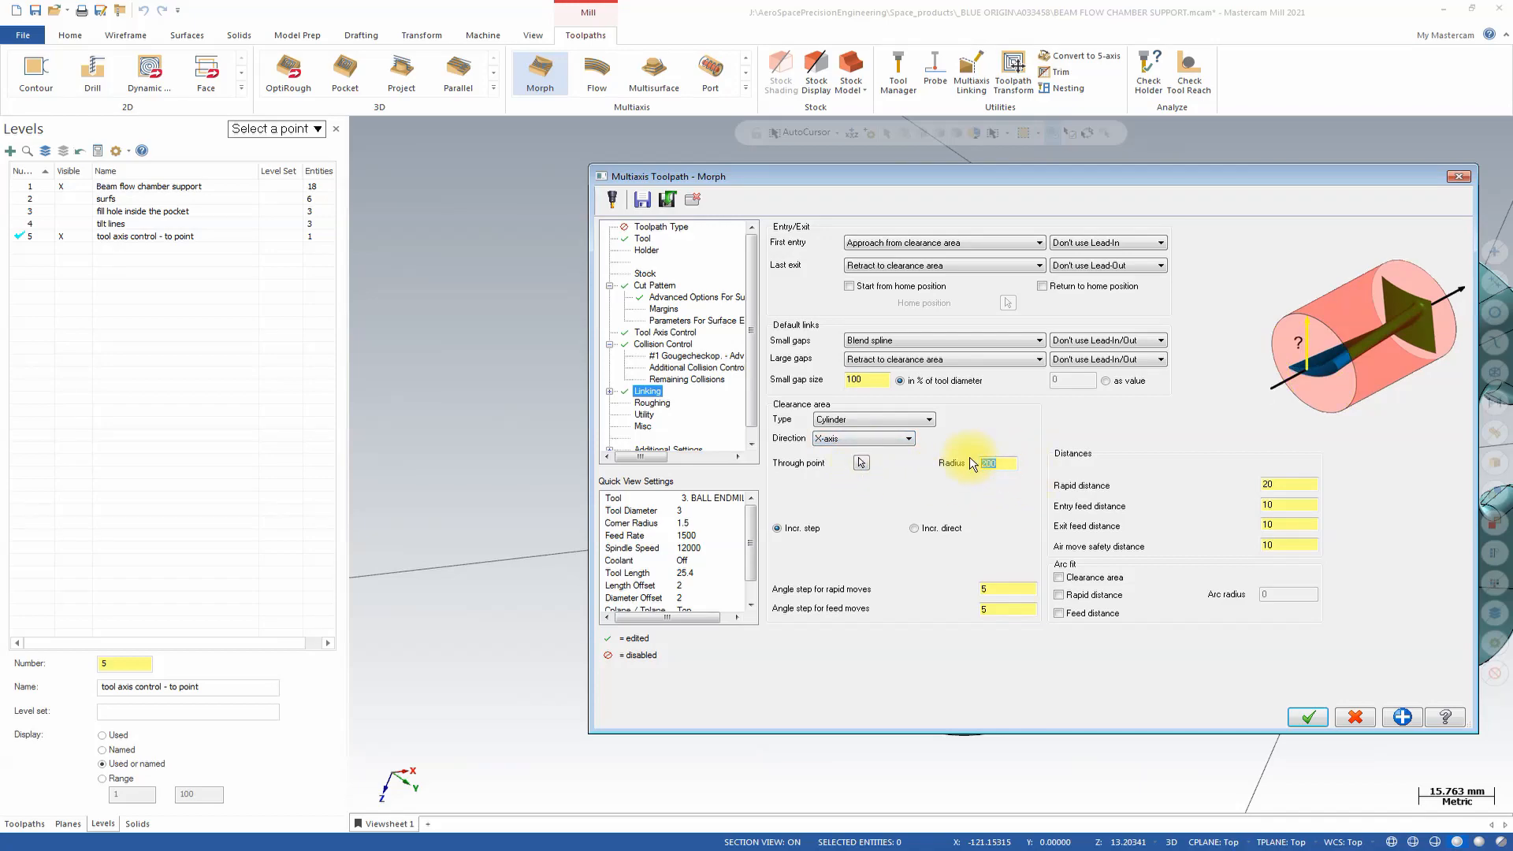
{"action": "left_click", "coordinate": [1311, 717]}
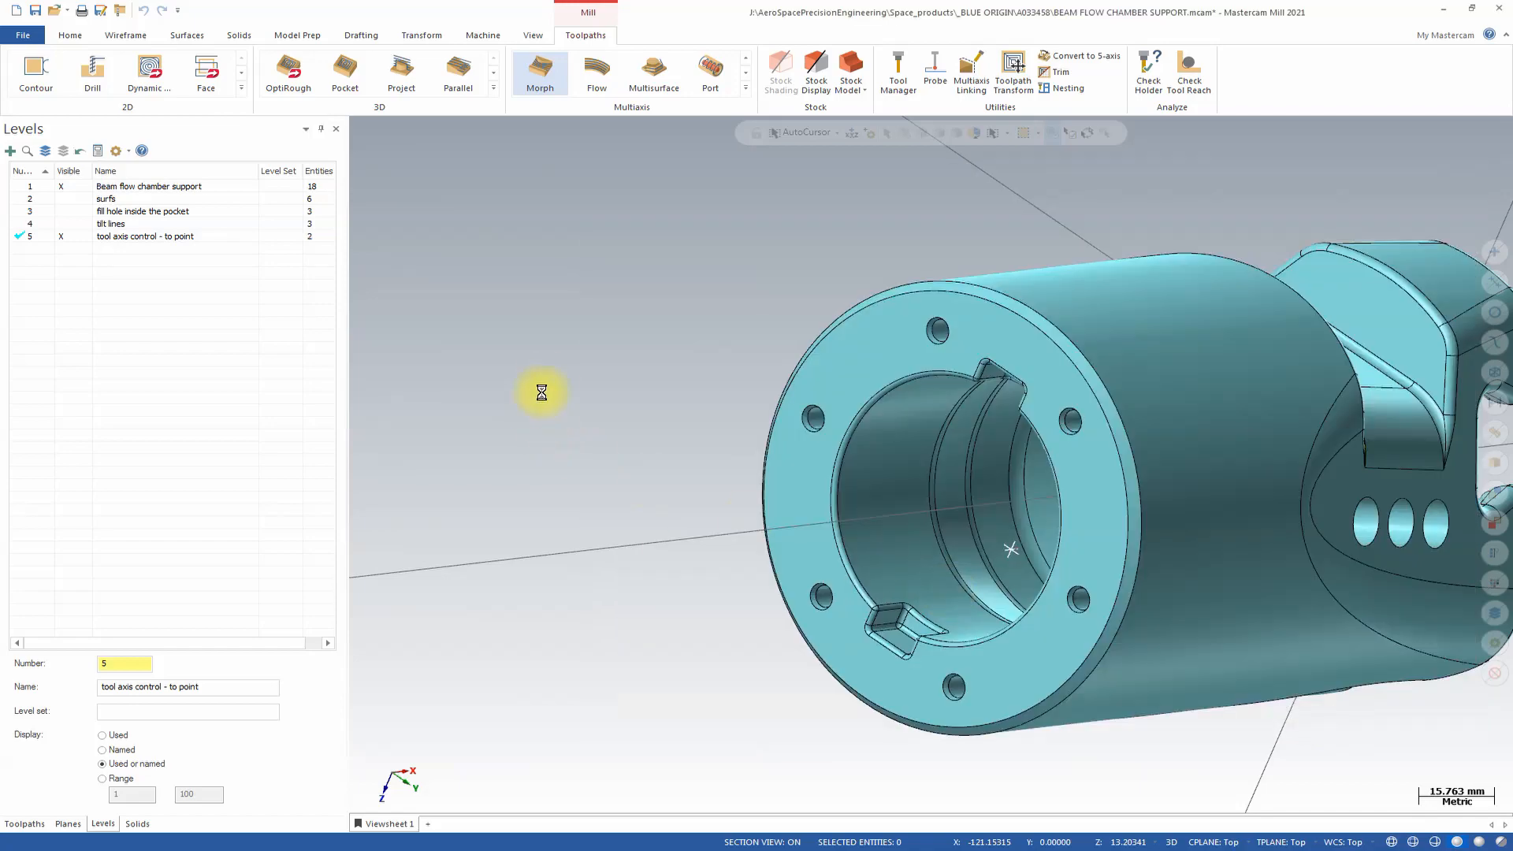
Step: Examine the generated Morph toolpath along the cutout's wall-to-floor fillet from several angles
{"action": "middle_click_drag", "start_coordinate": [777, 324], "coordinate": [744, 323]}
{"action": "scroll", "coordinate": [744, 323], "scroll_direction": "up", "scroll_amount": 7}
{"action": "scroll", "coordinate": [744, 321], "scroll_direction": "up", "scroll_amount": 4}
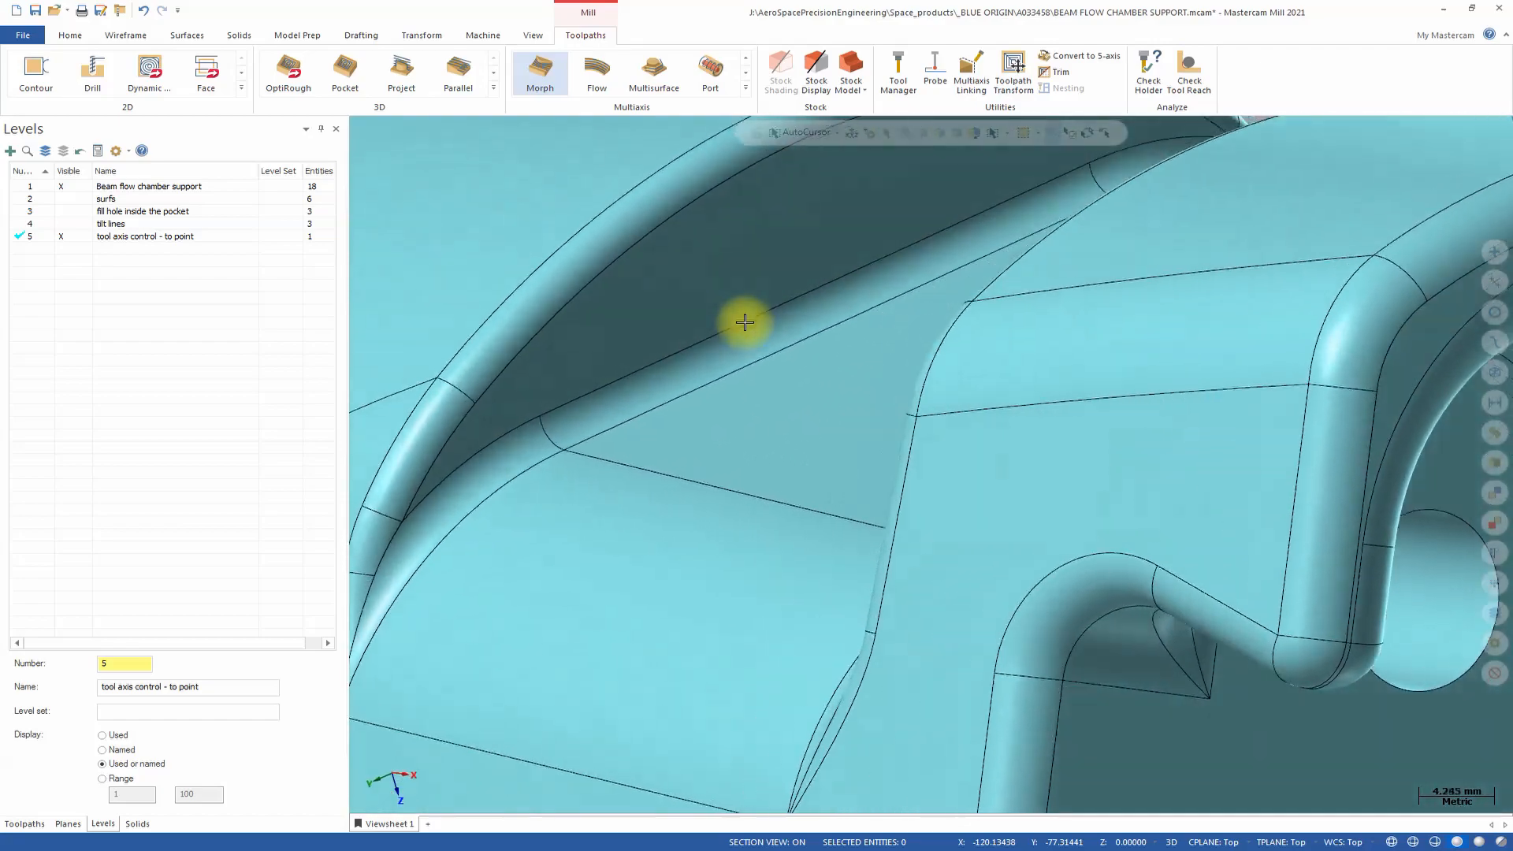
{"action": "scroll", "coordinate": [1092, 338], "scroll_direction": "up", "scroll_amount": 1}
{"action": "scroll", "coordinate": [1092, 339], "scroll_direction": "down", "scroll_amount": 2}
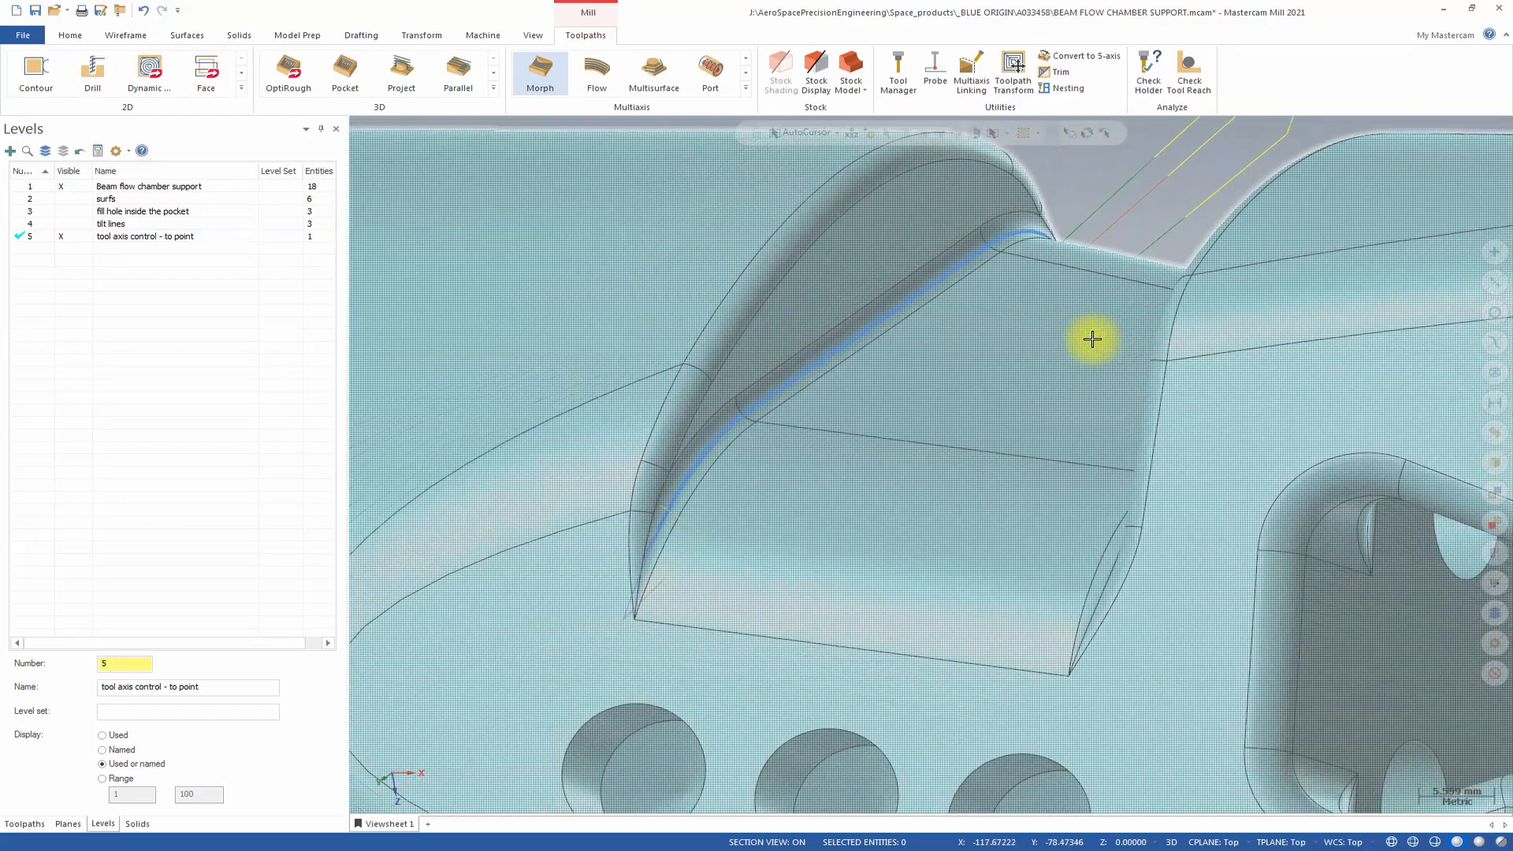
{"action": "middle_click_drag", "start_coordinate": [1090, 338], "coordinate": [969, 345]}
{"action": "scroll", "coordinate": [970, 344], "scroll_direction": "up", "scroll_amount": 2}
{"action": "scroll", "coordinate": [969, 345], "scroll_direction": "down", "scroll_amount": 4}
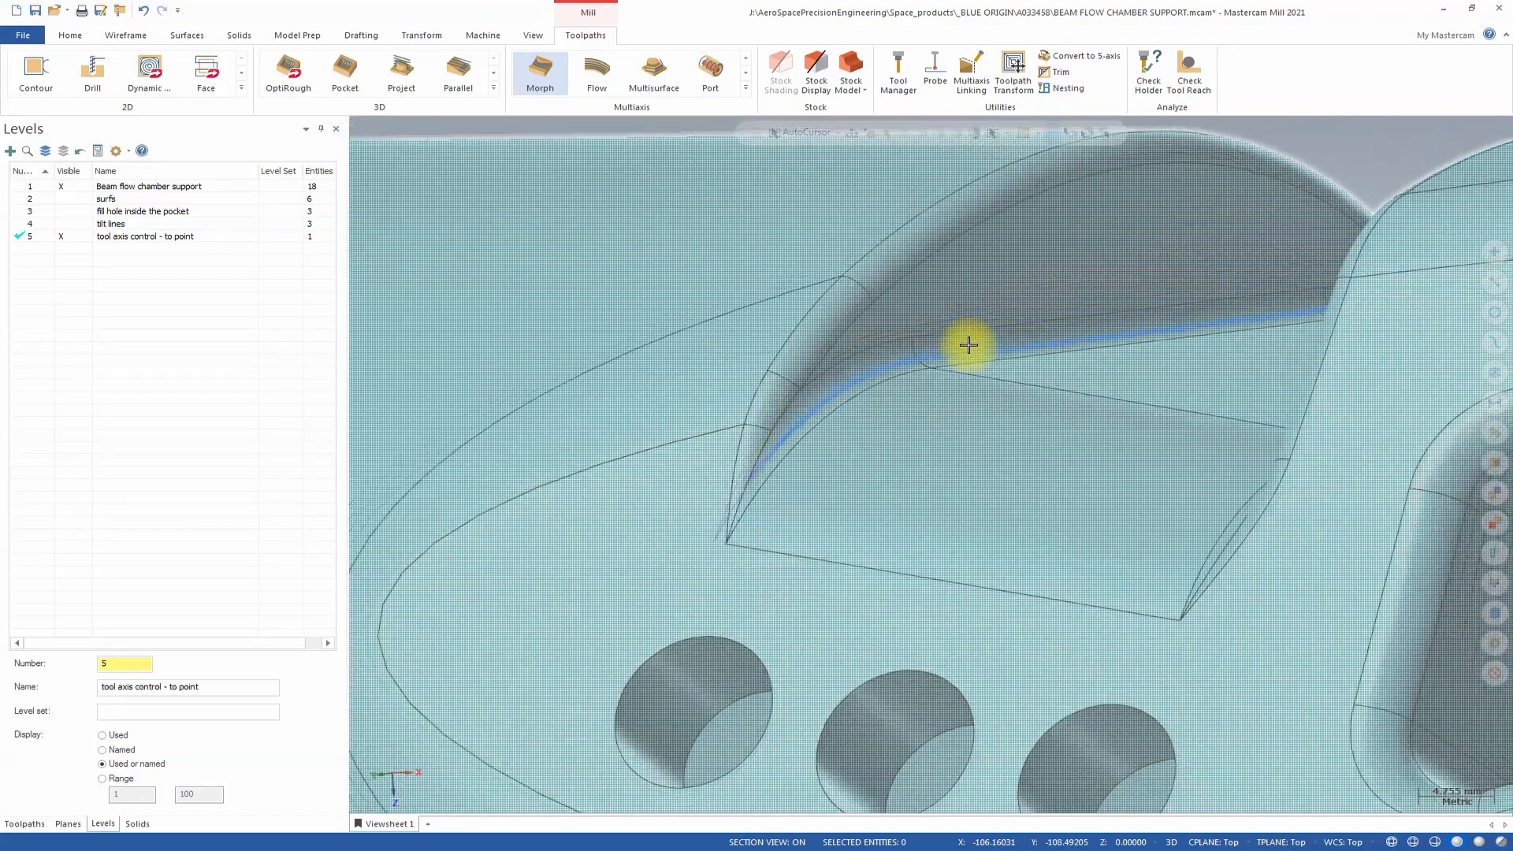
{"action": "scroll", "coordinate": [968, 345], "scroll_direction": "down", "scroll_amount": 3}
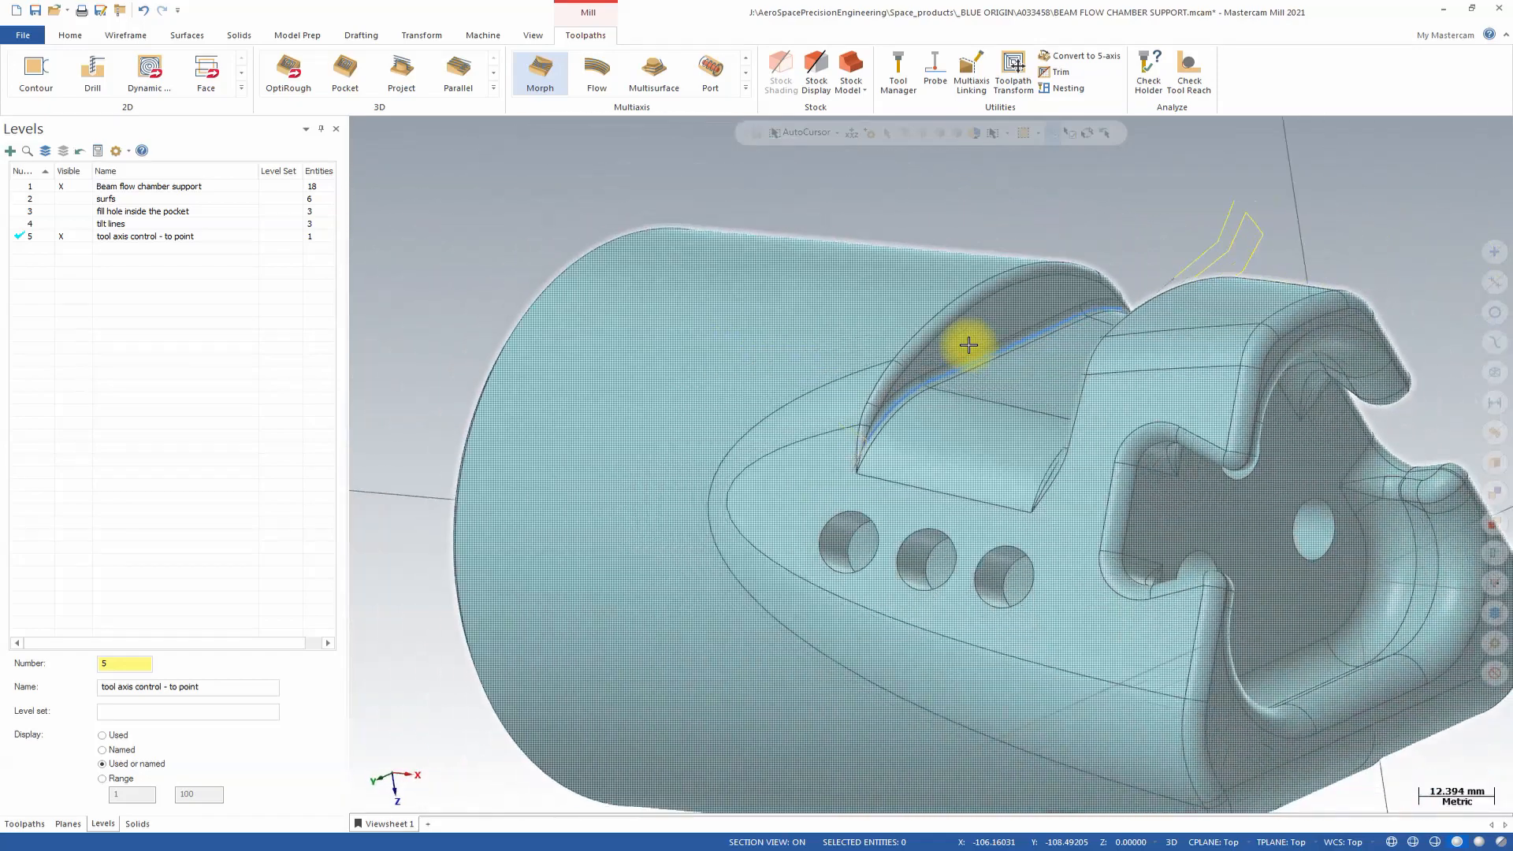
Step: Backplot the 19 - Morph operation and watch how the tool tilts relative to the point inside the bore
{"action": "left_click", "coordinate": [22, 823]}
{"action": "left_click", "coordinate": [120, 151]}
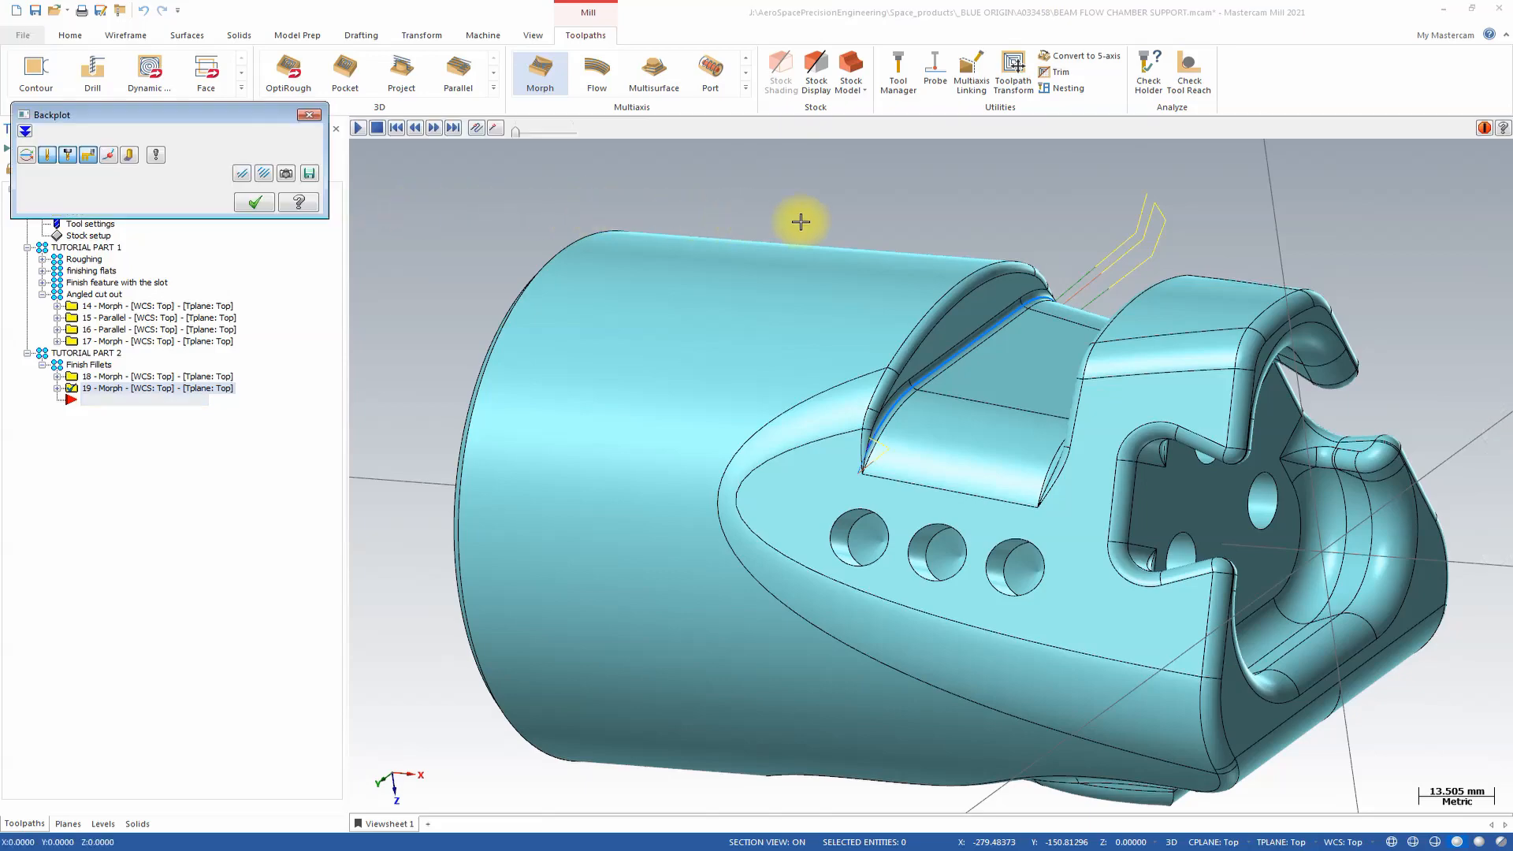
{"action": "left_click_drag", "start_coordinate": [612, 127], "coordinate": [646, 138]}
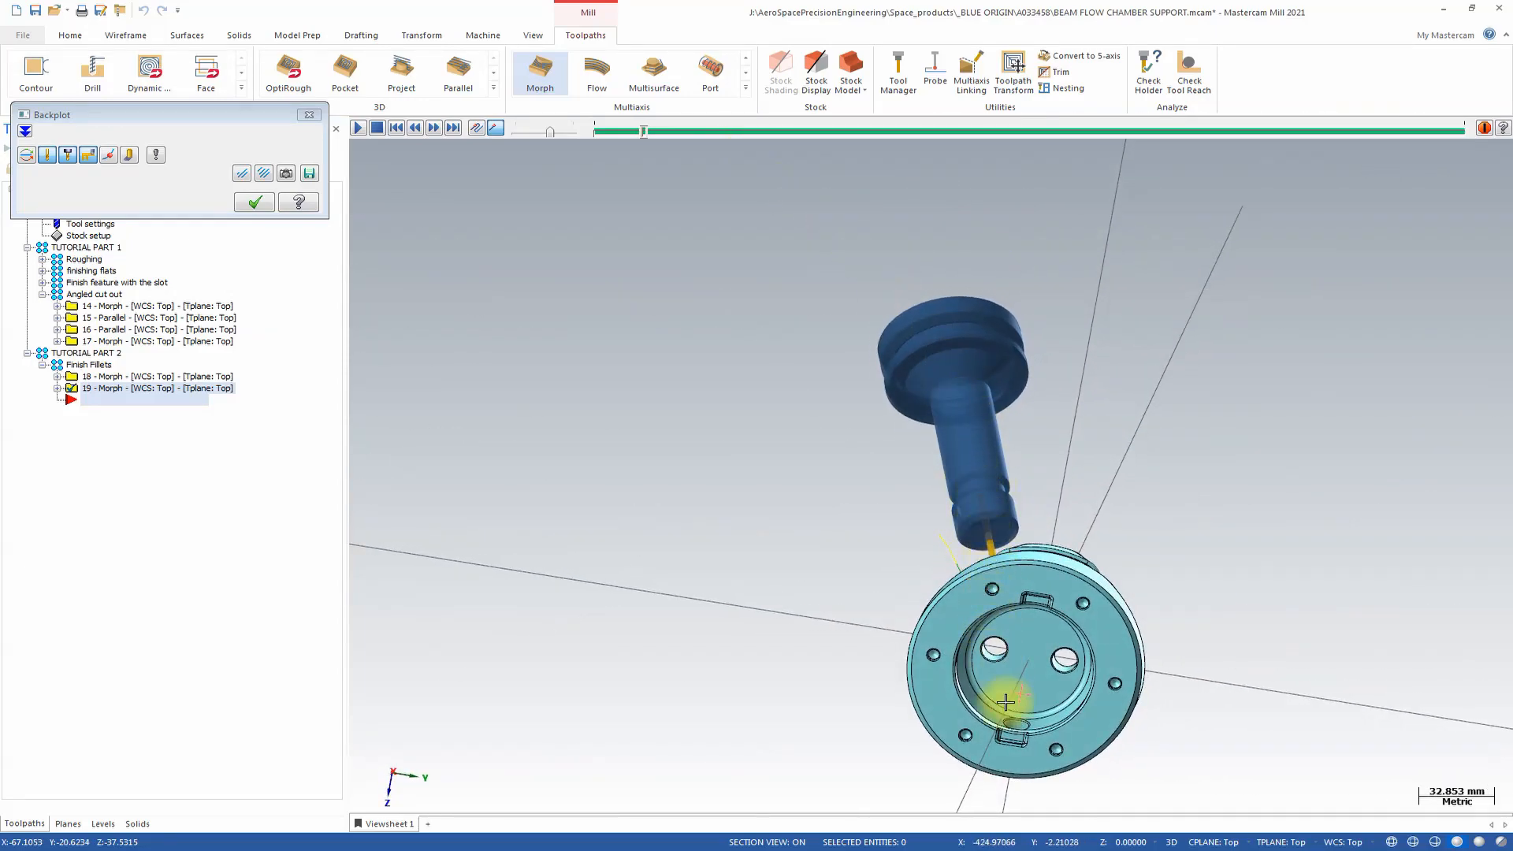
{"action": "left_click", "coordinate": [357, 127]}
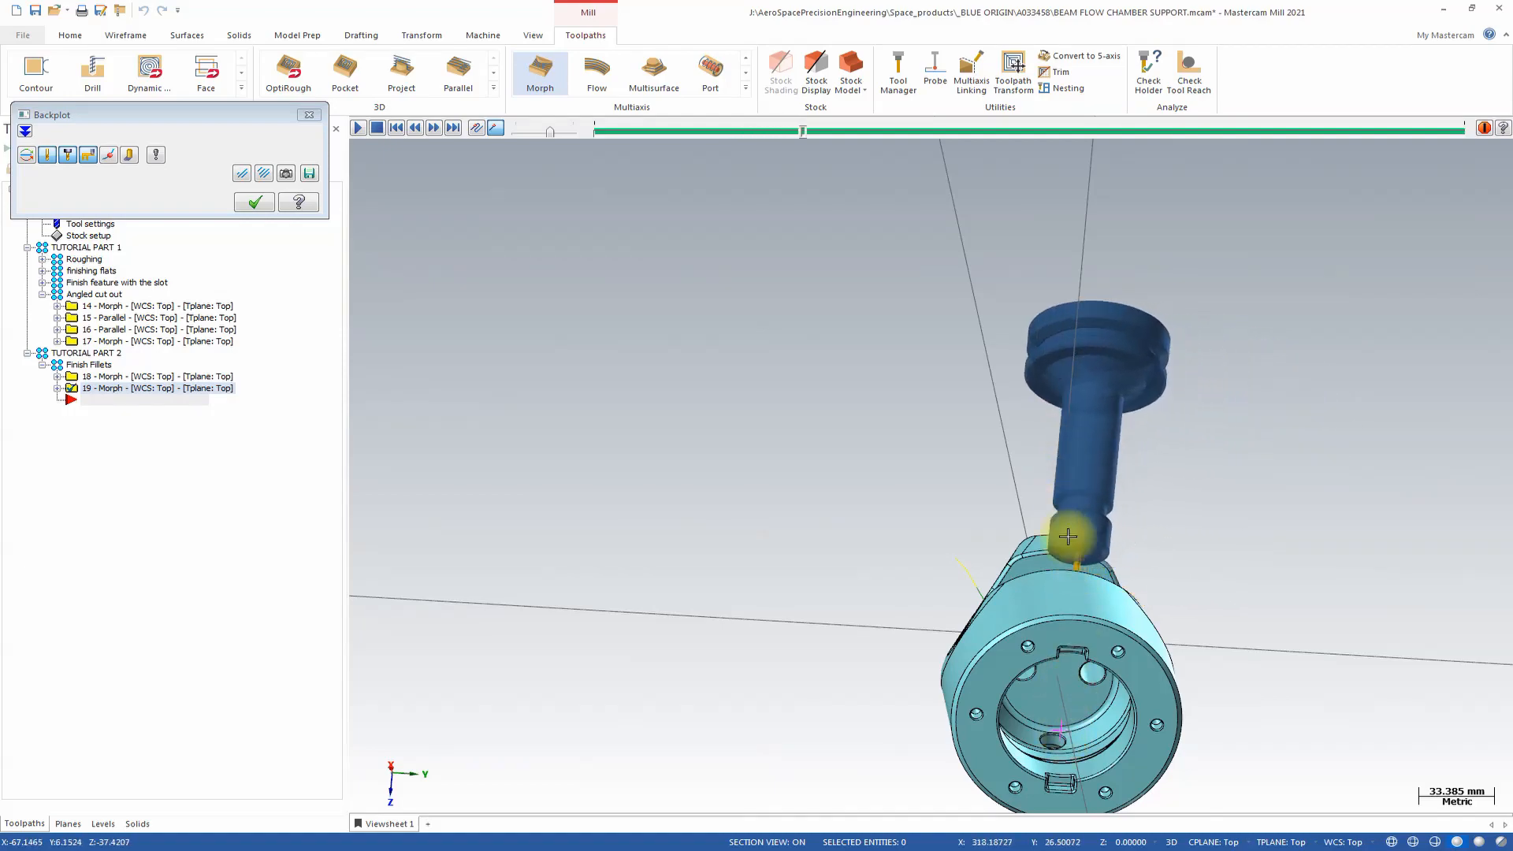
{"action": "middle_click_drag", "start_coordinate": [1071, 691], "coordinate": [1040, 665]}
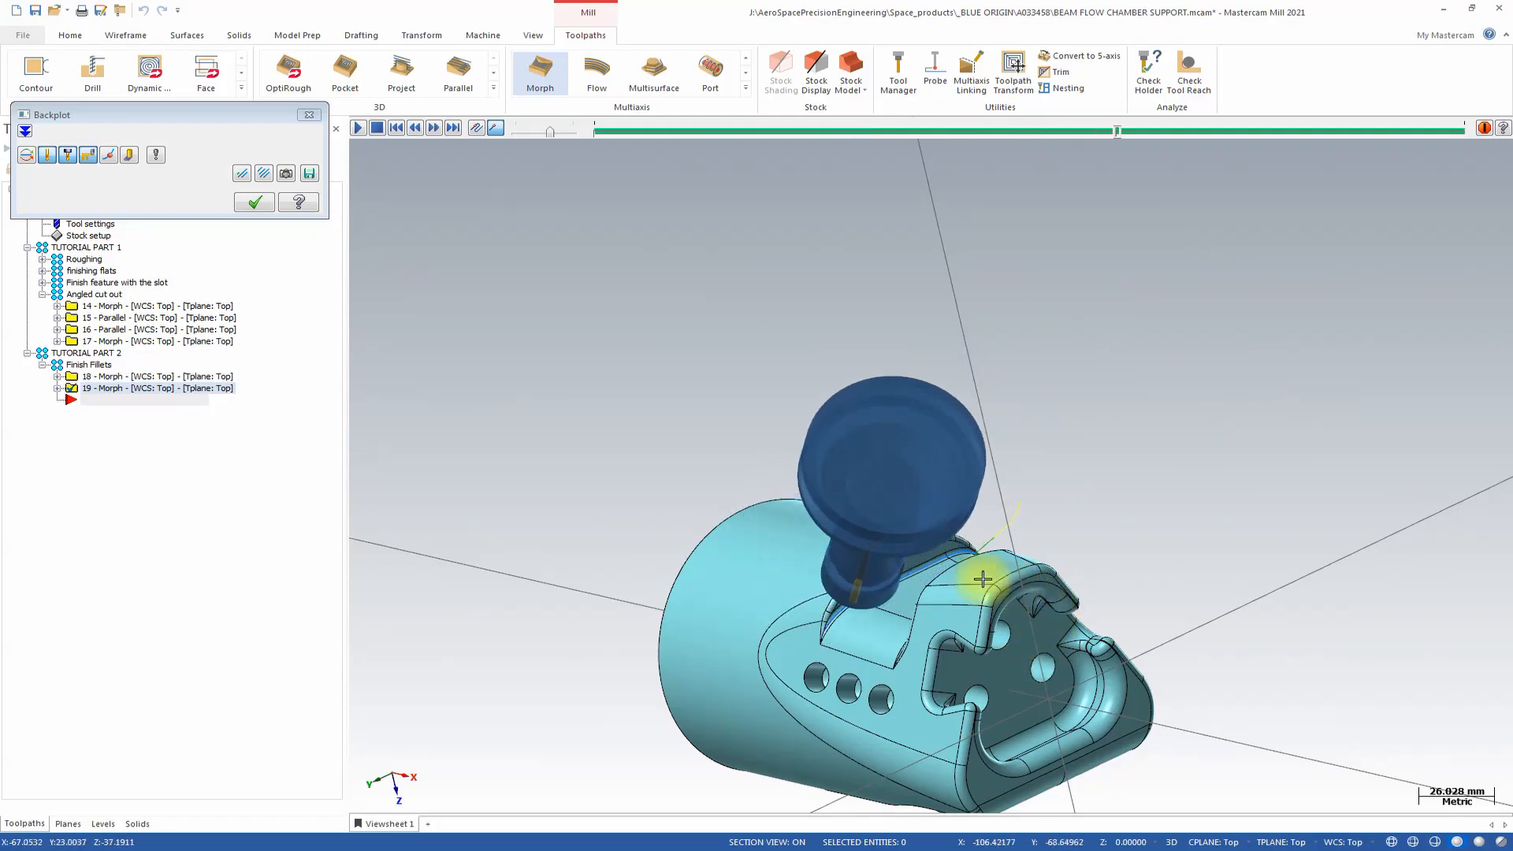
{"action": "left_click", "coordinate": [250, 204]}
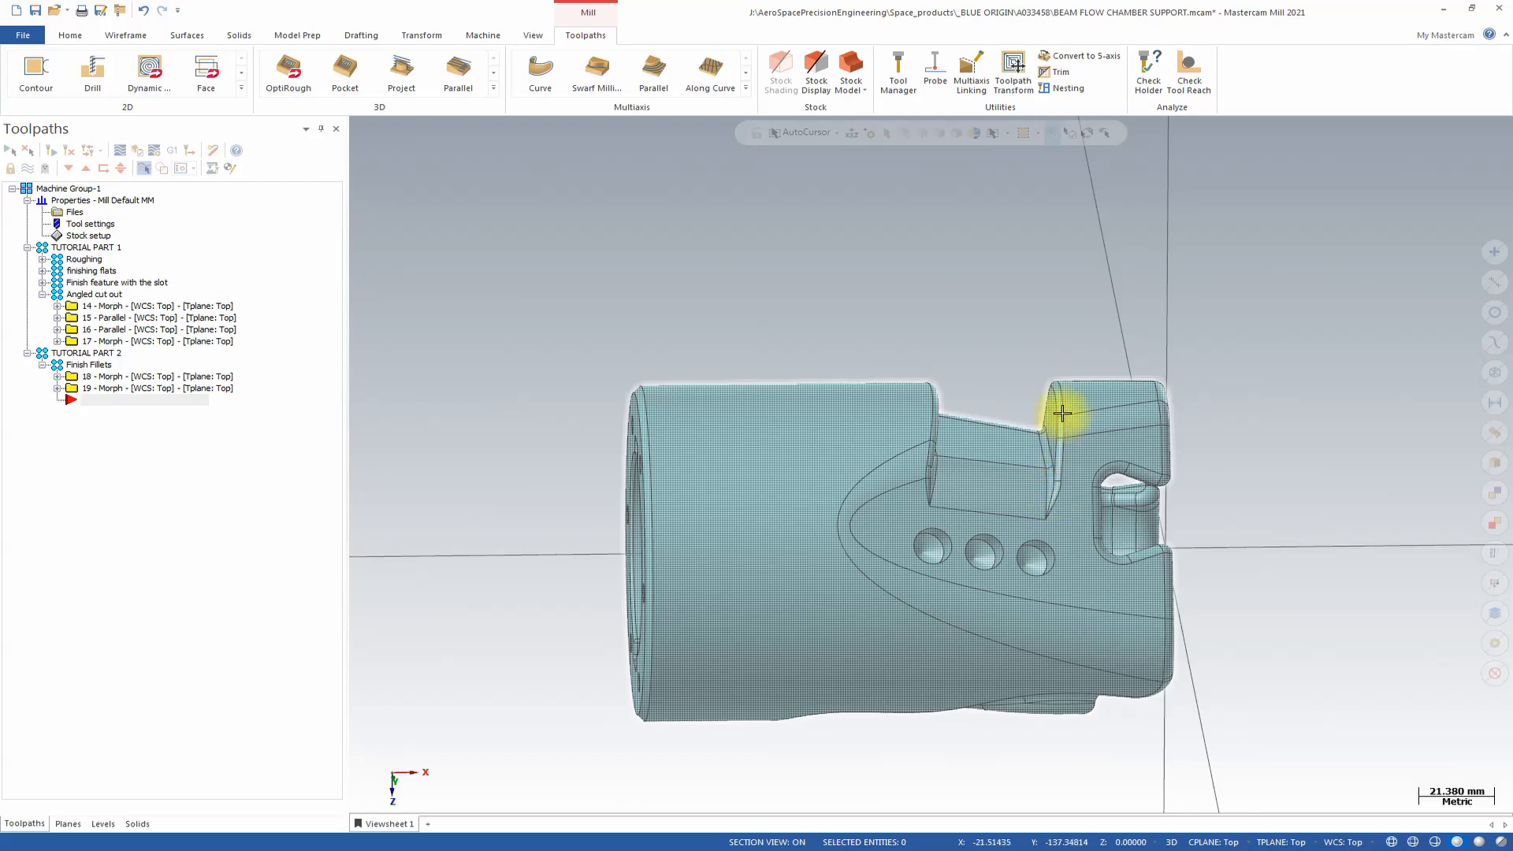
{"action": "middle_click_drag", "start_coordinate": [1305, 339], "coordinate": [1315, 345]}
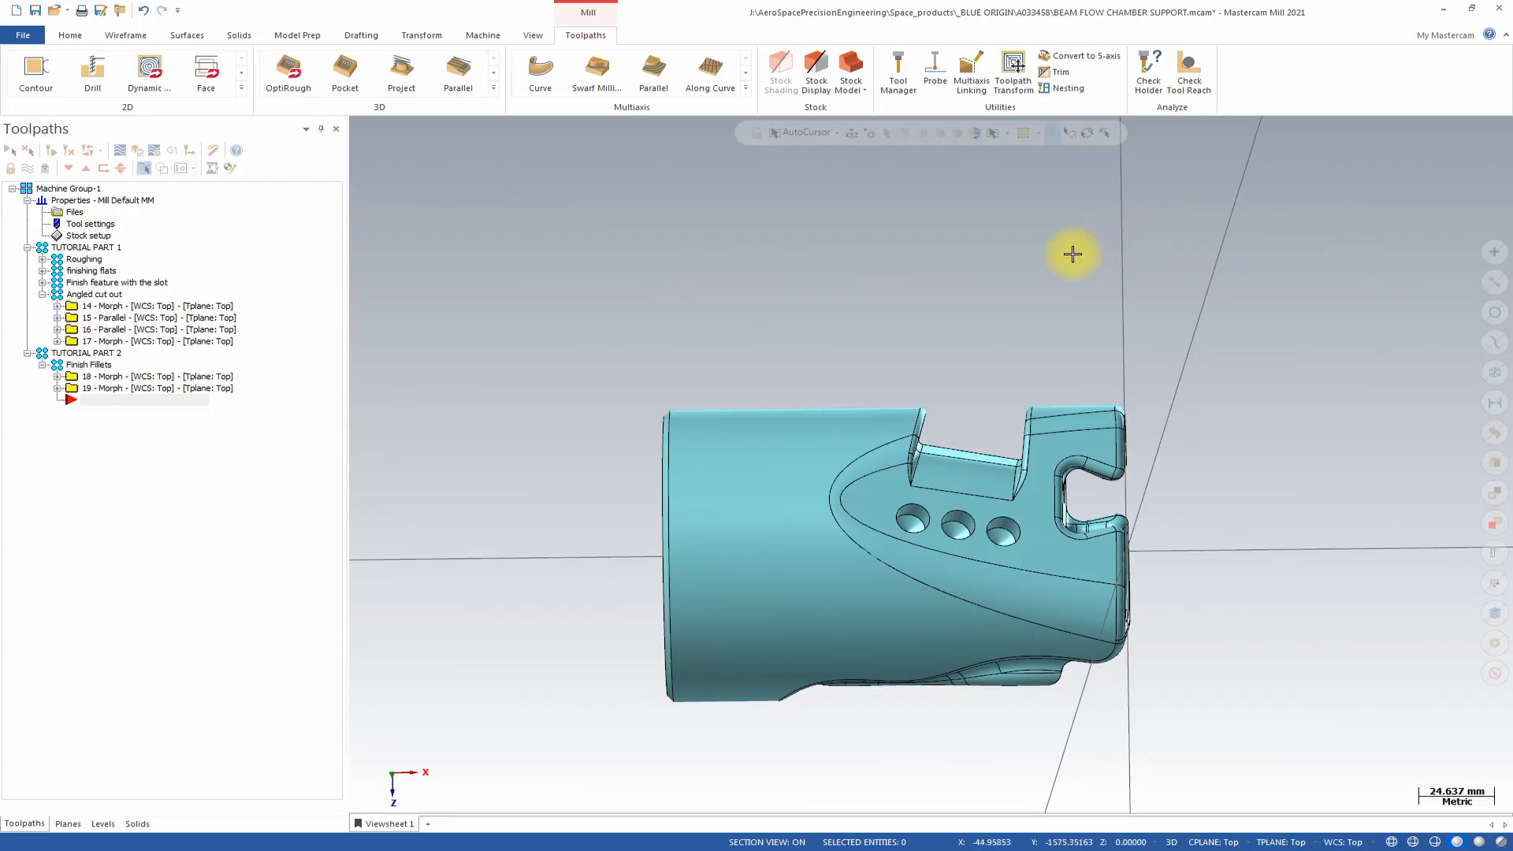
{"action": "middle_click_drag", "start_coordinate": [1273, 244], "coordinate": [1055, 314]}
{"action": "mouse_move", "coordinate": [878, 397]}
{"action": "middle_mouse_down"}
{"action": "mouse_move", "coordinate": [851, 402]}
{"action": "mouse_move", "coordinate": [925, 439]}
{"action": "middle_mouse_up"}
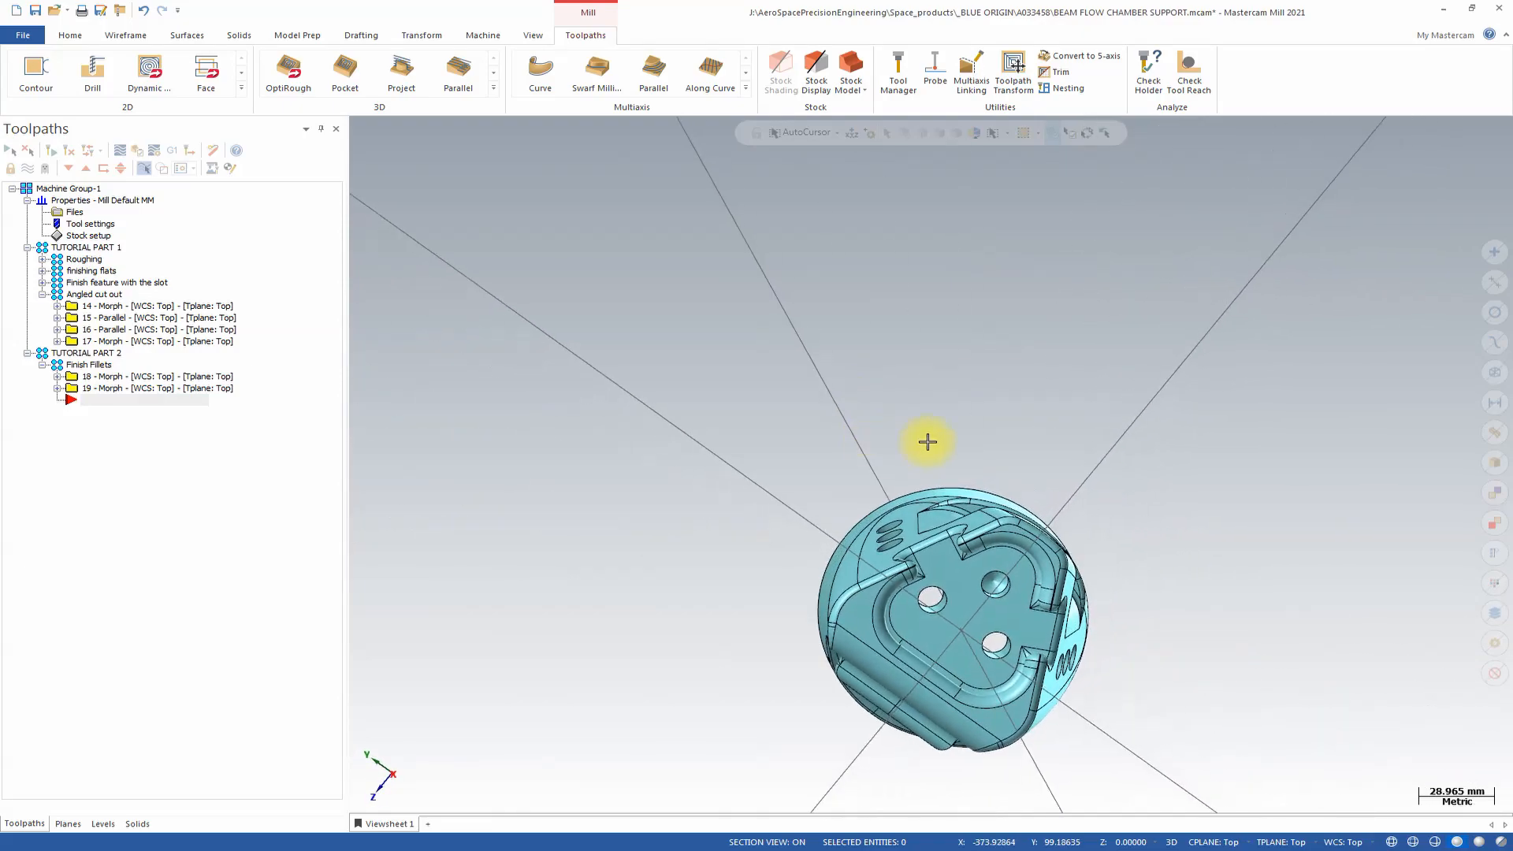
{"action": "mouse_move", "coordinate": [956, 500]}
{"action": "middle_mouse_down"}
{"action": "mouse_move", "coordinate": [922, 506]}
{"action": "mouse_move", "coordinate": [1108, 457]}
{"action": "mouse_move", "coordinate": [1189, 483]}
{"action": "mouse_move", "coordinate": [1134, 442]}
{"action": "mouse_move", "coordinate": [1264, 428]}
{"action": "mouse_move", "coordinate": [1108, 324]}
{"action": "mouse_move", "coordinate": [1077, 331]}
{"action": "mouse_move", "coordinate": [1113, 448]}
{"action": "middle_mouse_up"}
{"action": "scroll", "coordinate": [1134, 378], "scroll_direction": "up", "scroll_amount": 5}
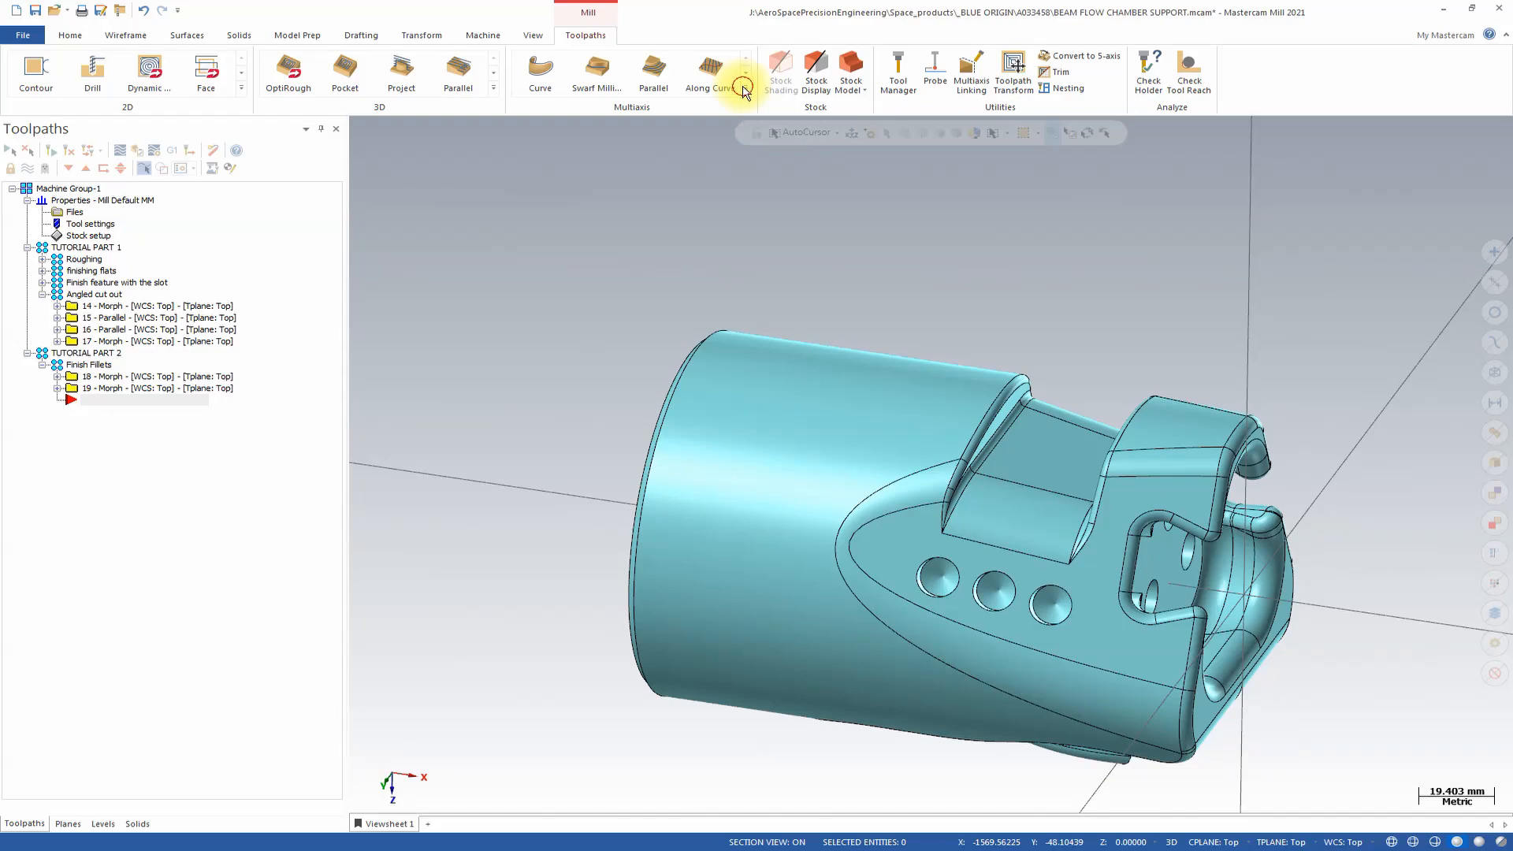
Step: Create another multiaxis Morph toolpath using the 3 mm ball endmill
{"action": "left_click", "coordinate": [745, 90]}
{"action": "left_click", "coordinate": [539, 130]}
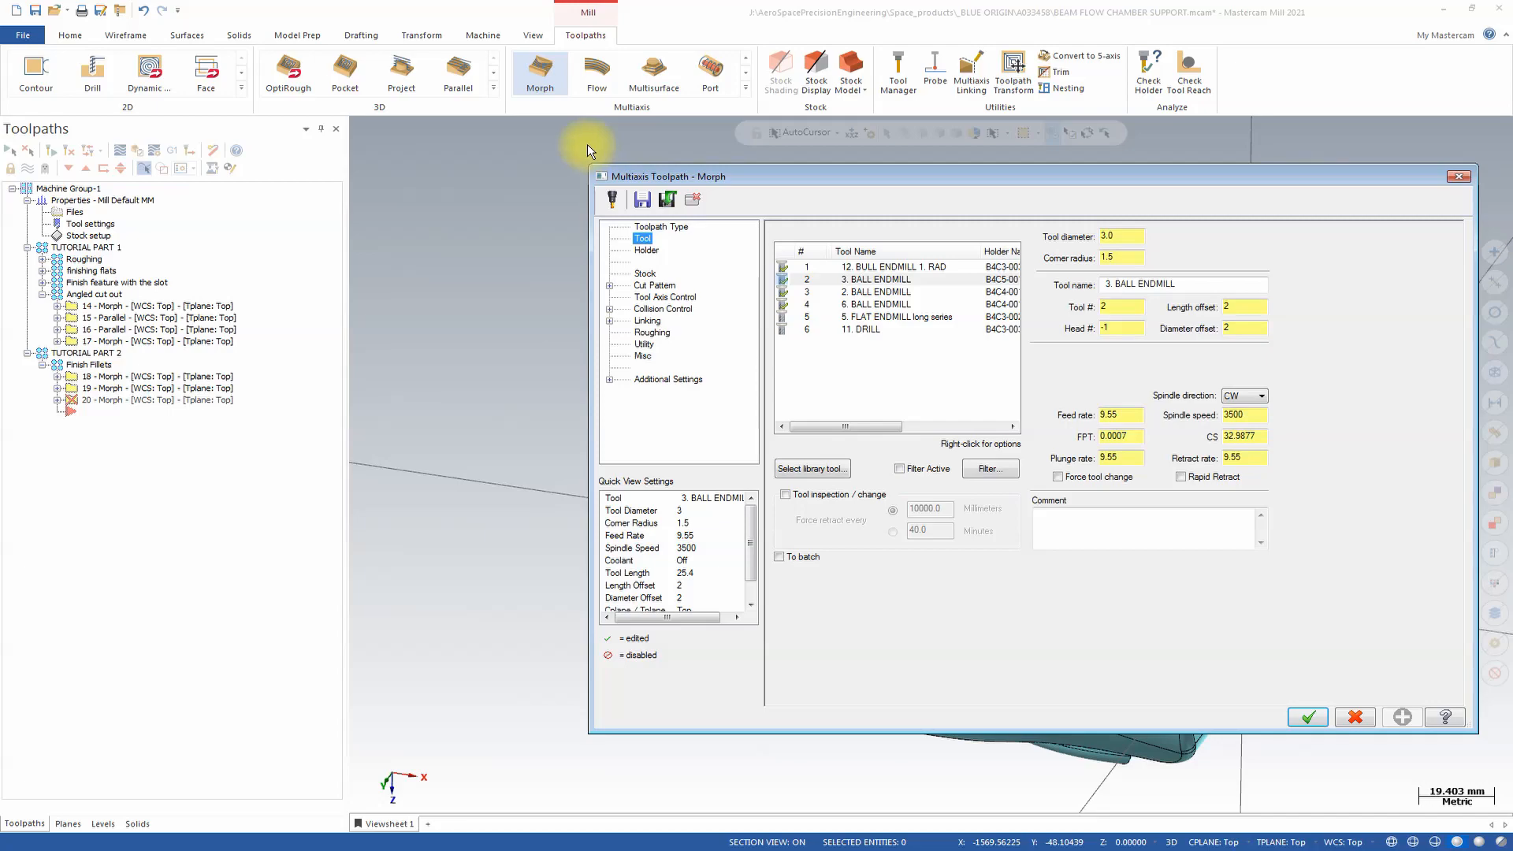
{"action": "left_click", "coordinate": [834, 281]}
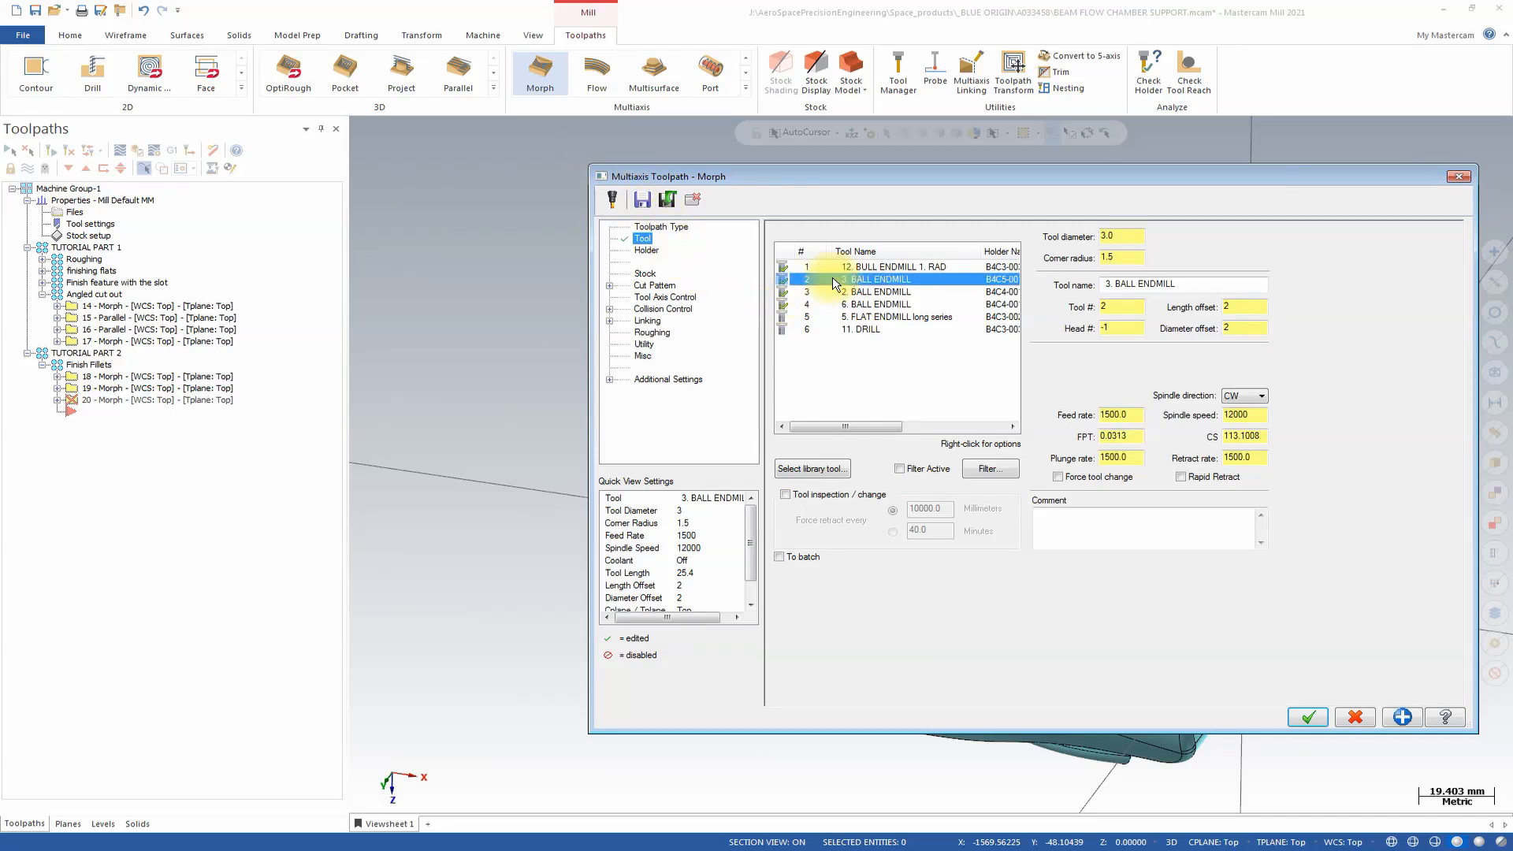
Step: Chain the outer edge of the fillet along the cutout wall's rim as the Morph cut pattern's starting curve
{"action": "left_click", "coordinate": [653, 287]}
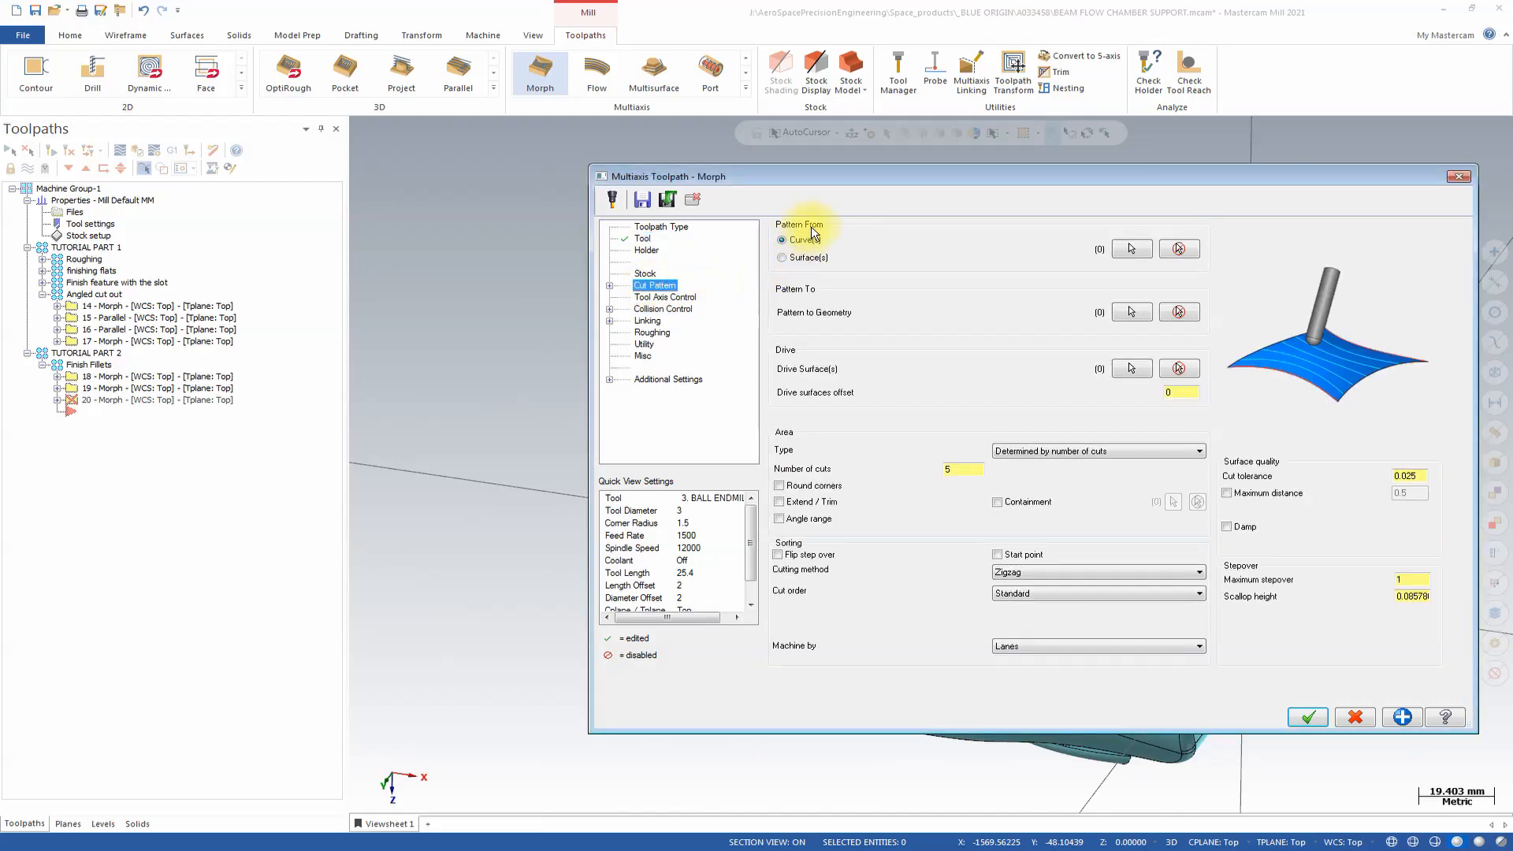
{"action": "left_click", "coordinate": [1128, 248]}
{"action": "middle_click_drag", "start_coordinate": [1246, 336], "coordinate": [1168, 628]}
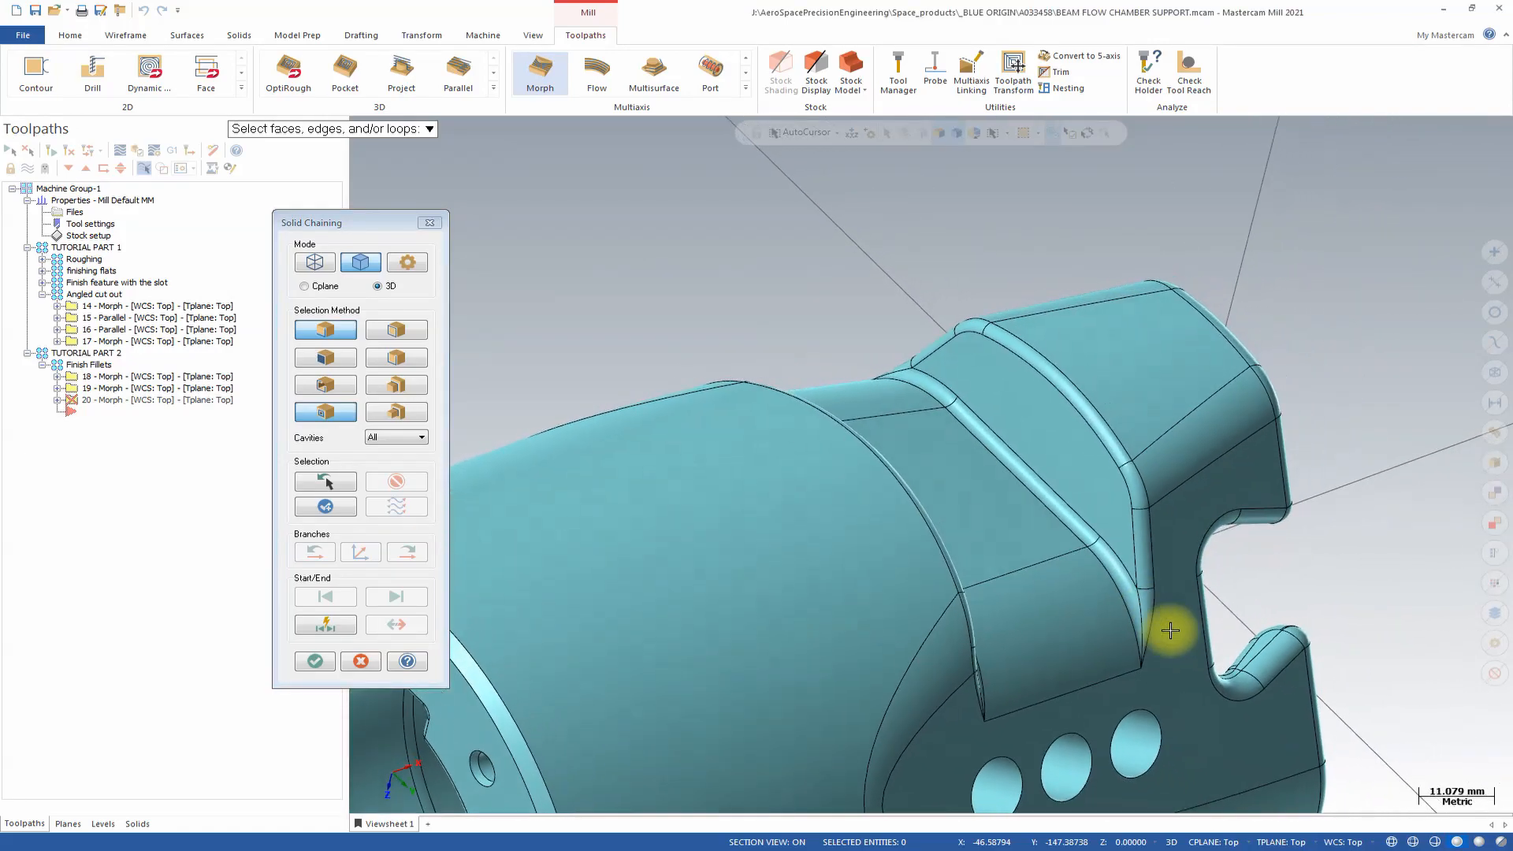
{"action": "left_click", "coordinate": [1152, 632]}
{"action": "left_click", "coordinate": [1154, 574]}
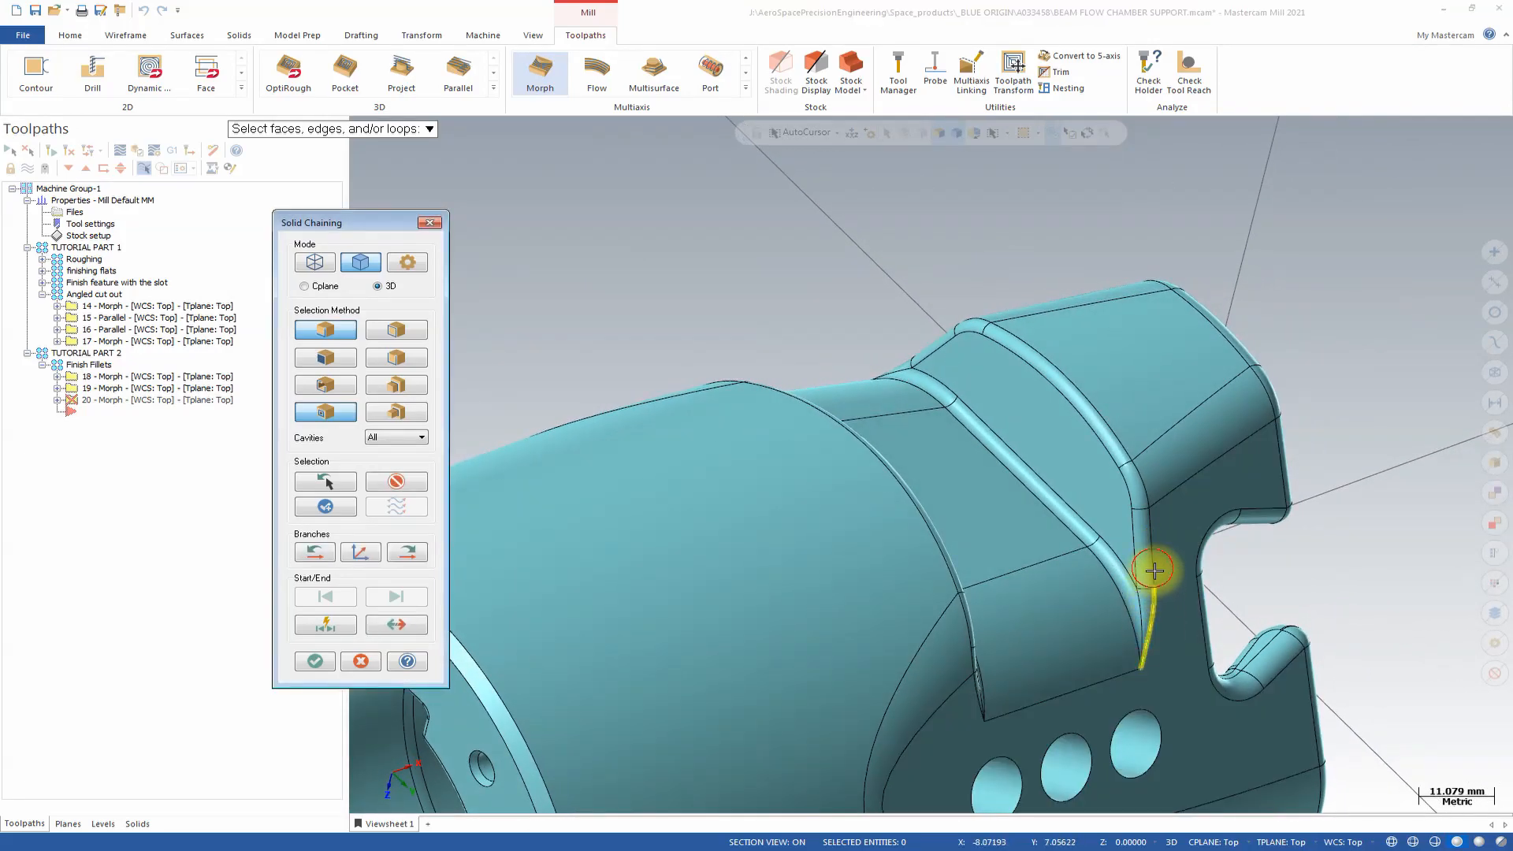
{"action": "left_click", "coordinate": [1145, 483]}
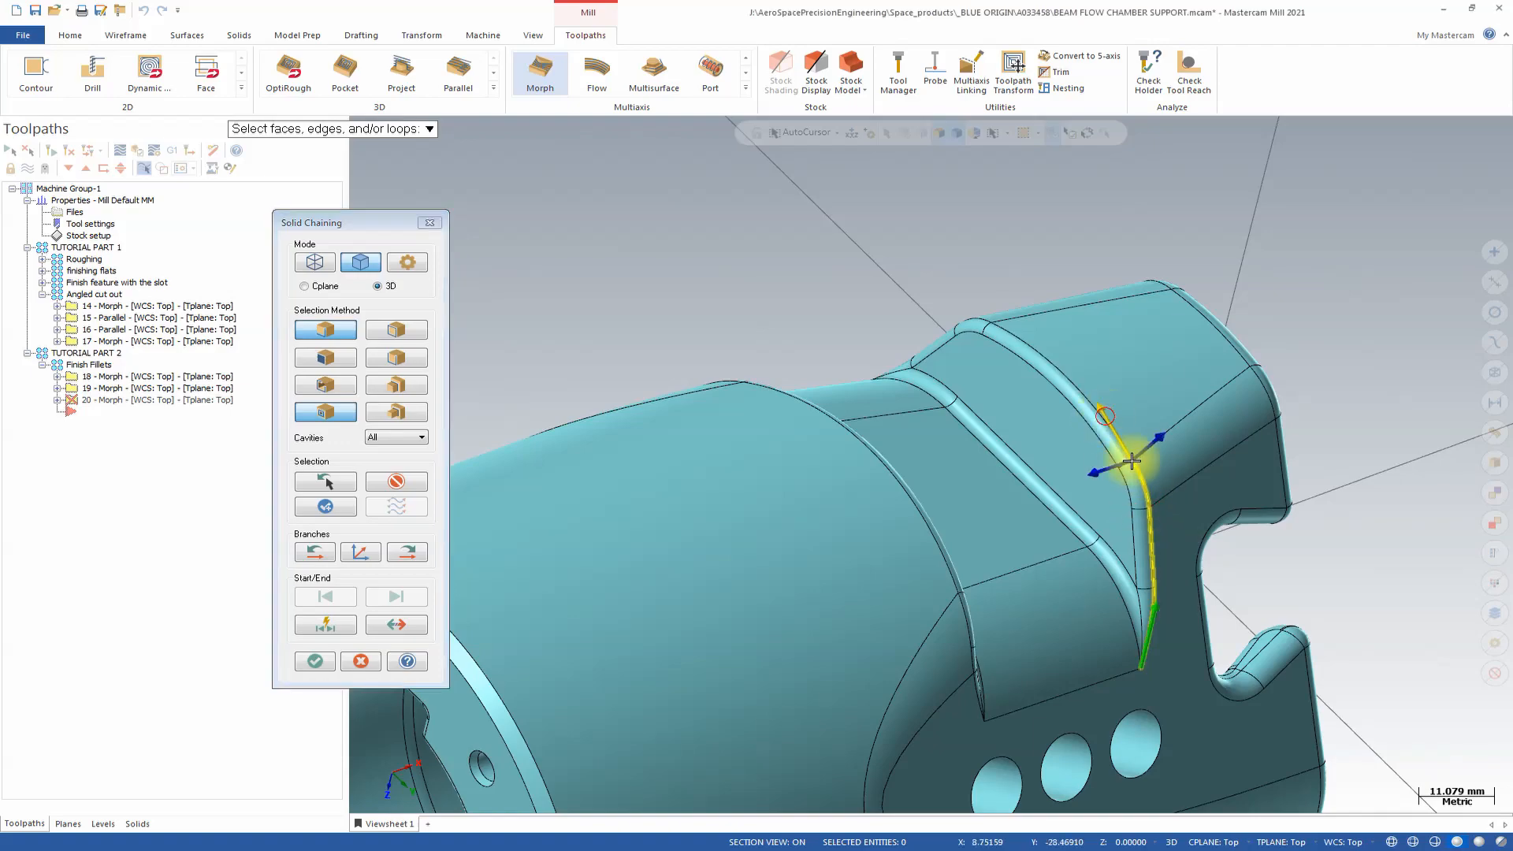
{"action": "left_click", "coordinate": [1103, 418]}
{"action": "left_click", "coordinate": [980, 316]}
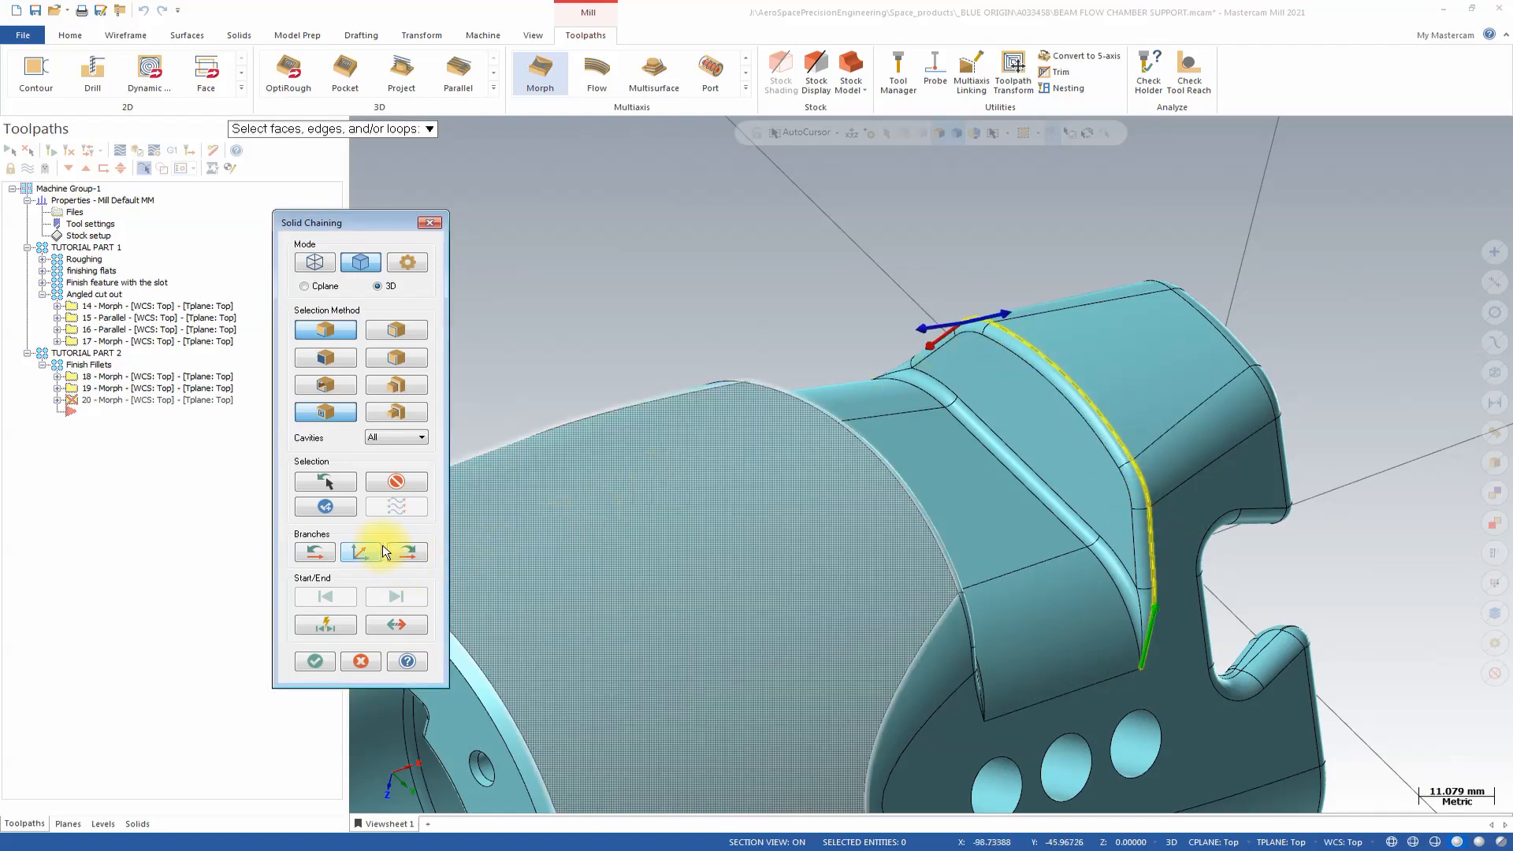
{"action": "left_click", "coordinate": [406, 549]}
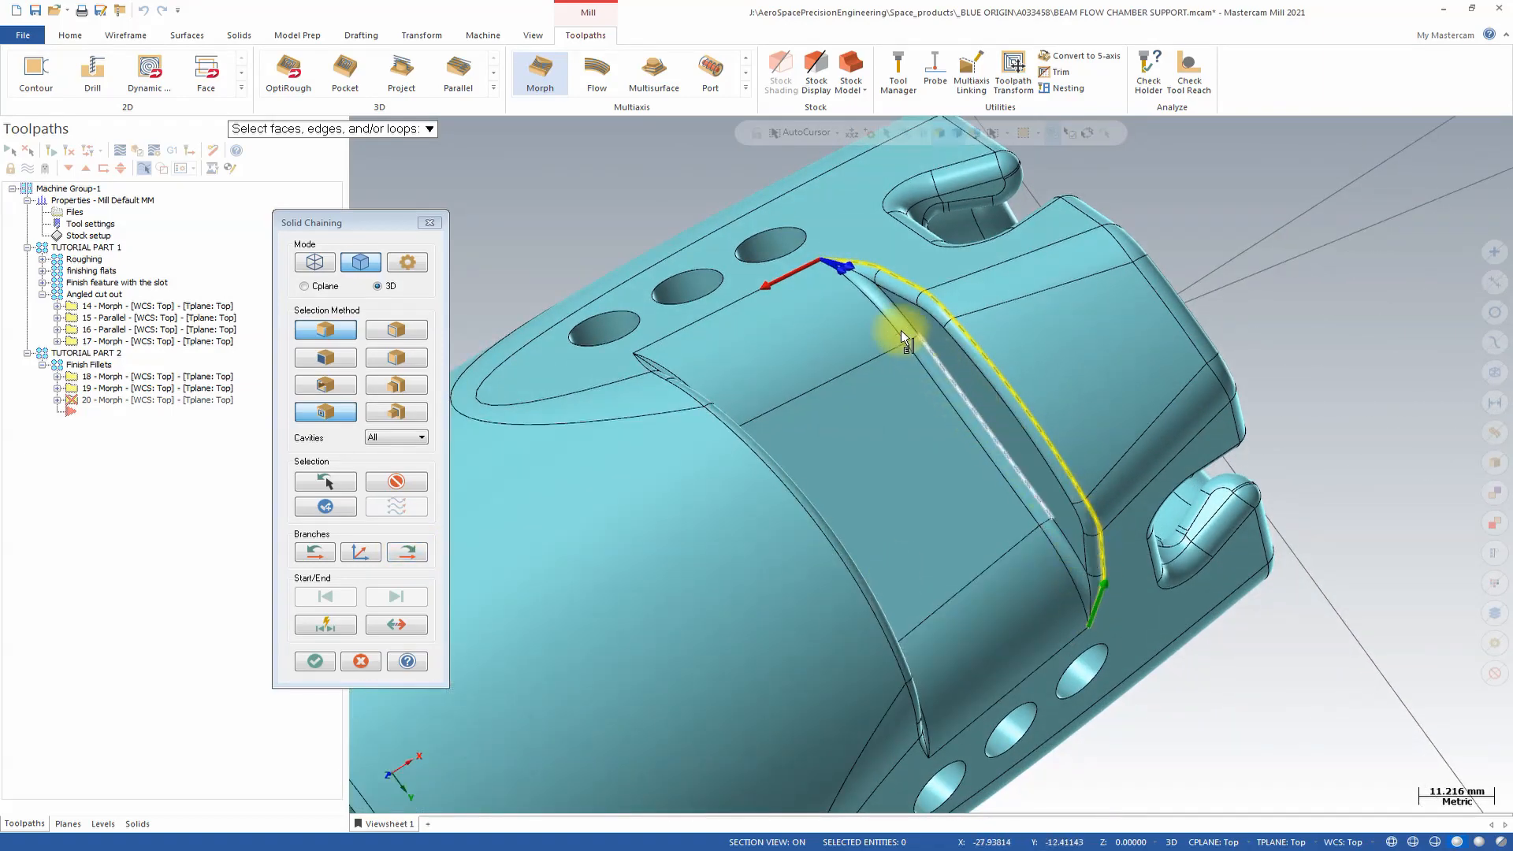
{"action": "left_click", "coordinate": [316, 661]}
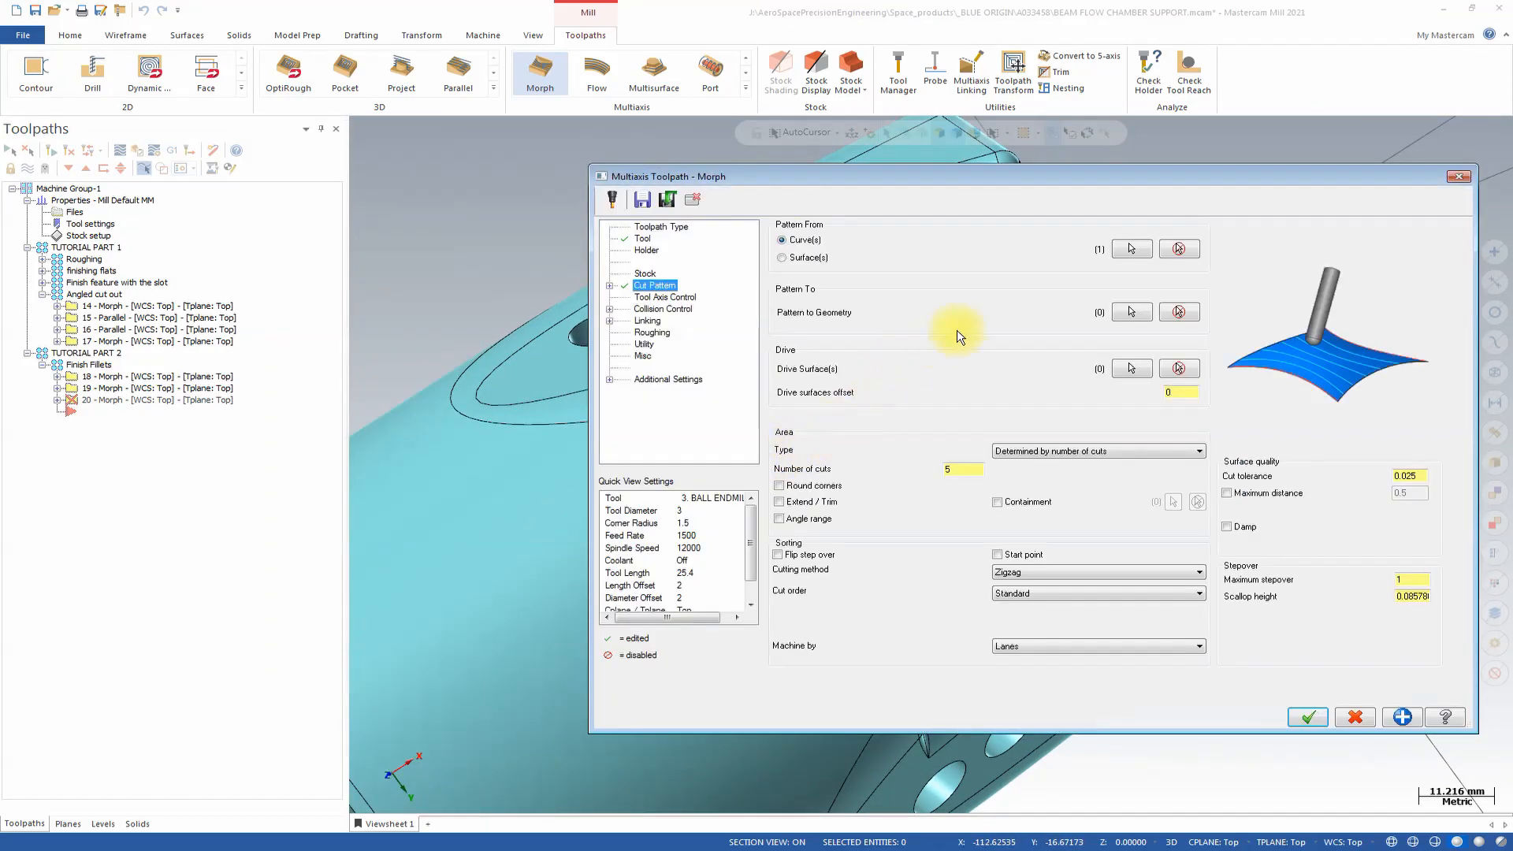
Step: Chain the inner, wall-side edge of the same rim fillet as the Pattern To geometry
{"action": "left_click", "coordinate": [1132, 310]}
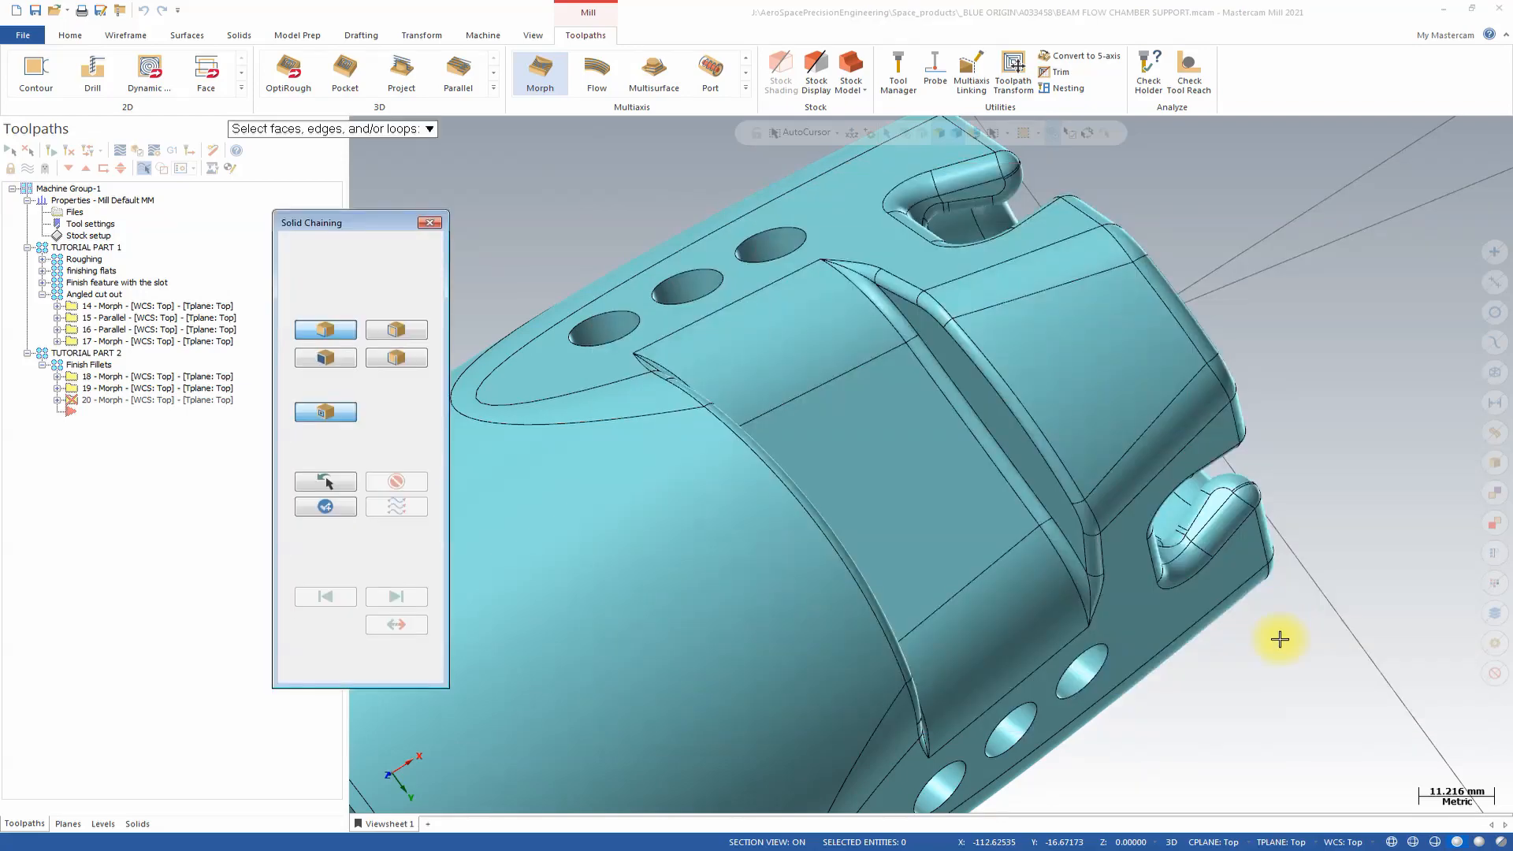
{"action": "left_click", "coordinate": [1094, 610]}
{"action": "left_click", "coordinate": [1087, 573]}
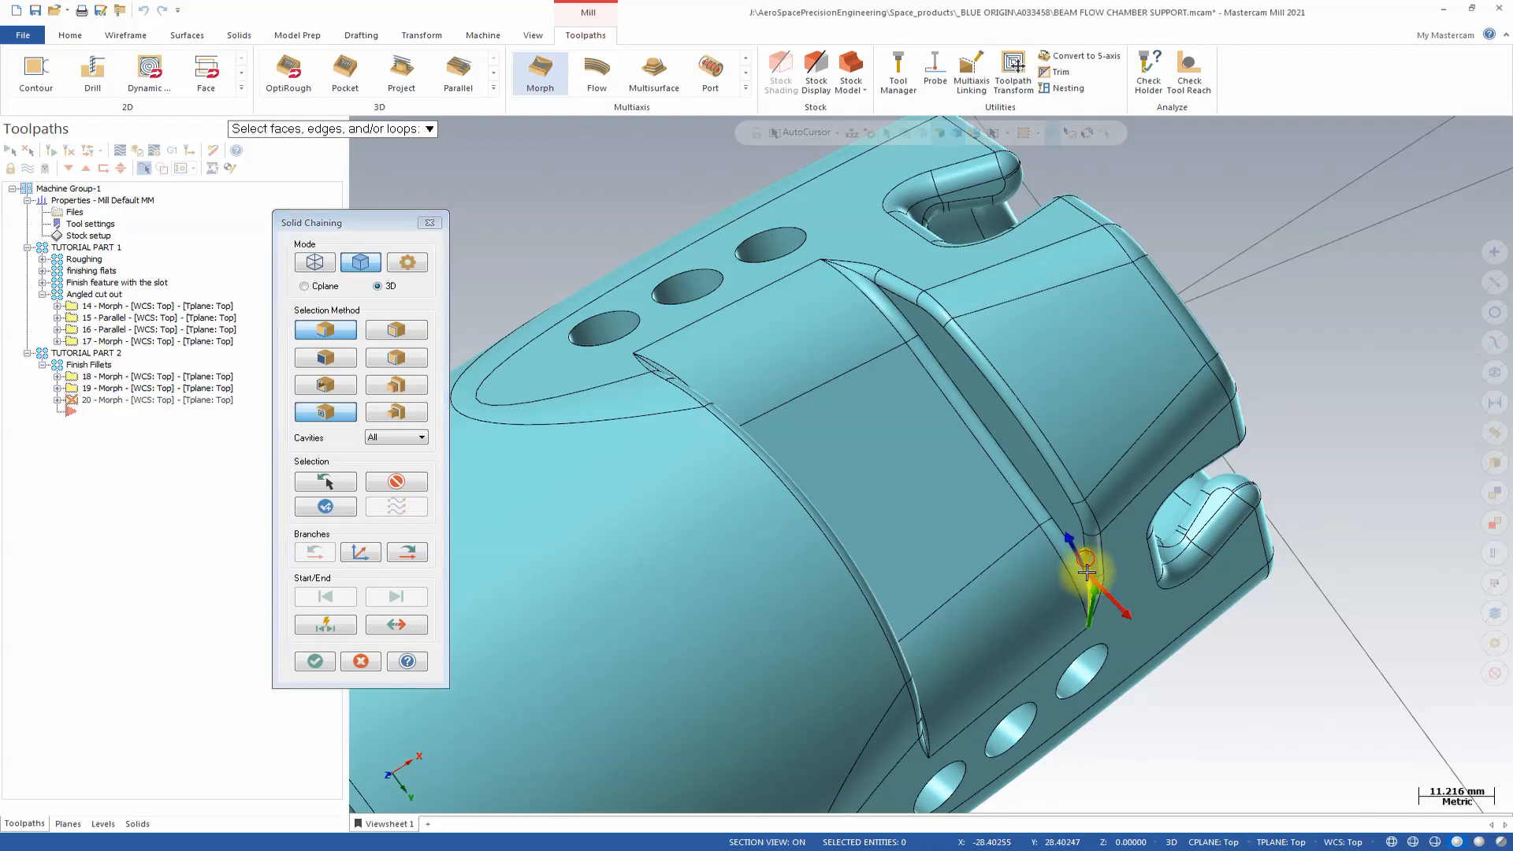
{"action": "left_click", "coordinate": [1083, 533]}
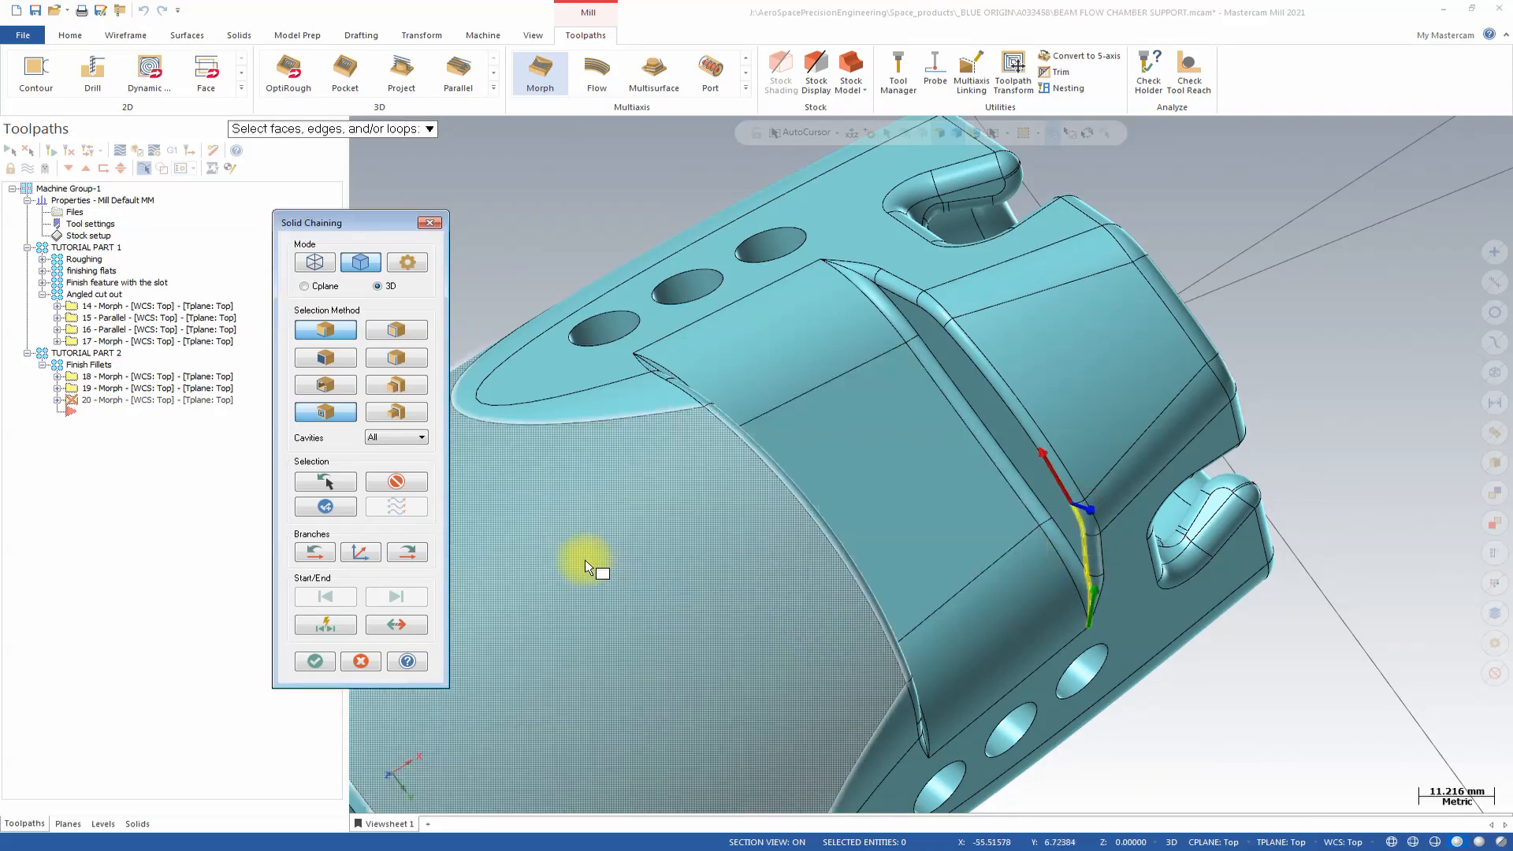
{"action": "left_click", "coordinate": [413, 549]}
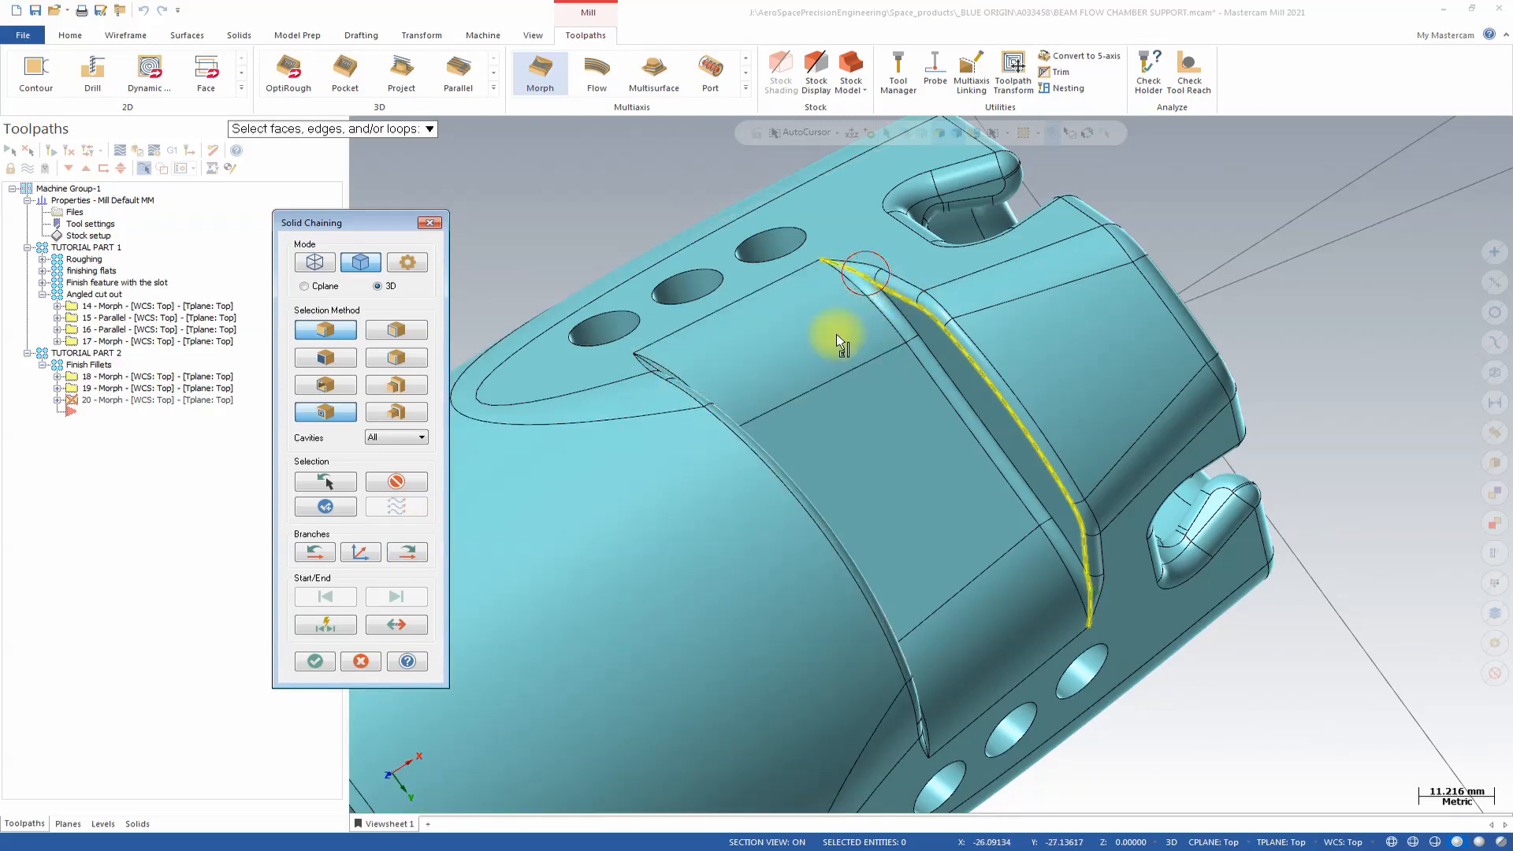
{"action": "left_click", "coordinate": [314, 661]}
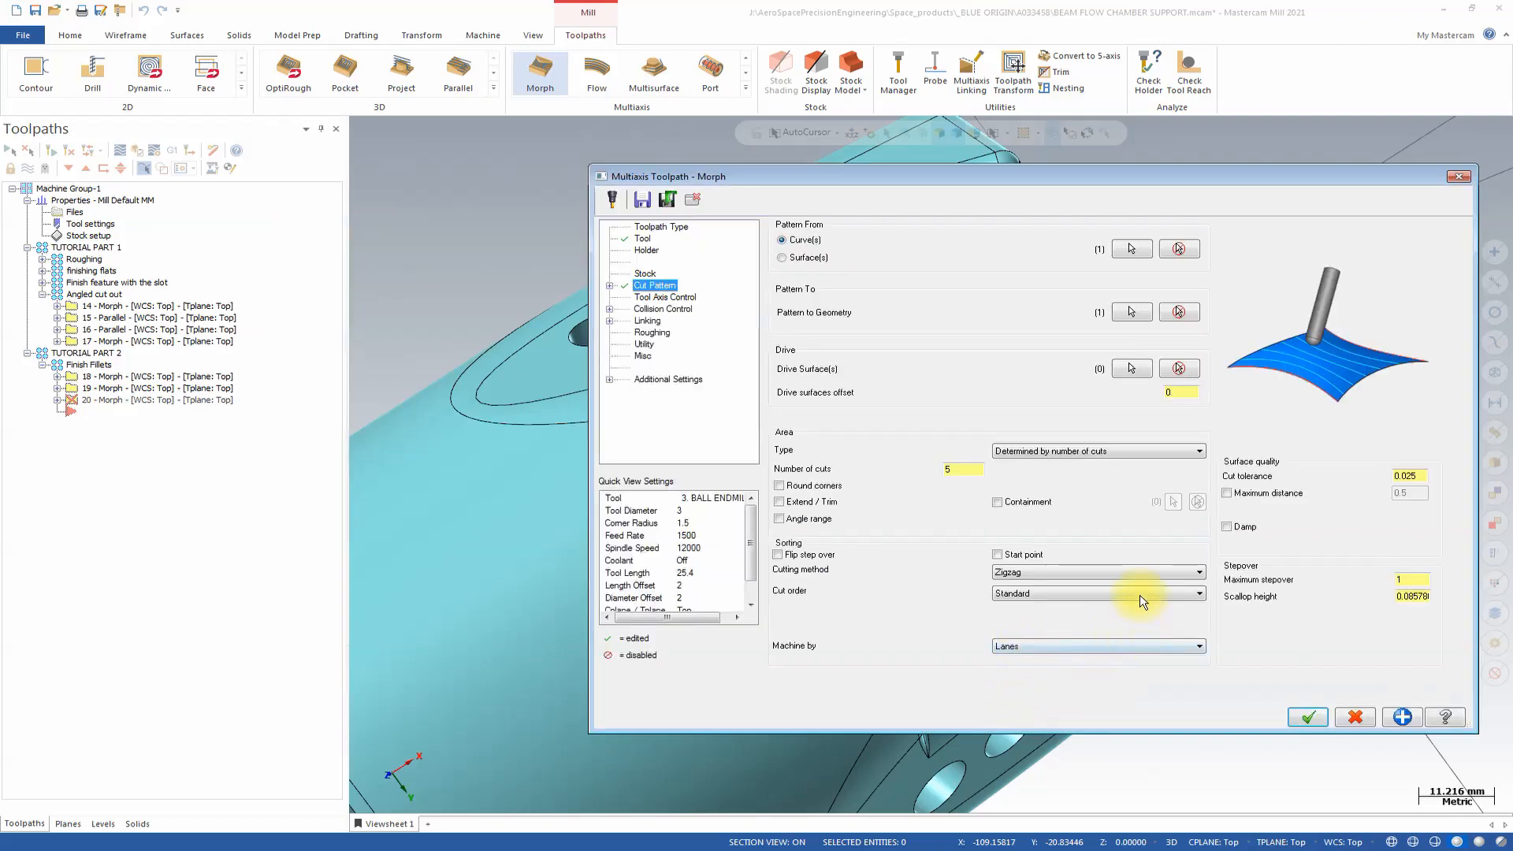
Step: Select the seven faces of the rim fillet between the two chained edges as drive surfaces
{"action": "left_click", "coordinate": [1139, 366]}
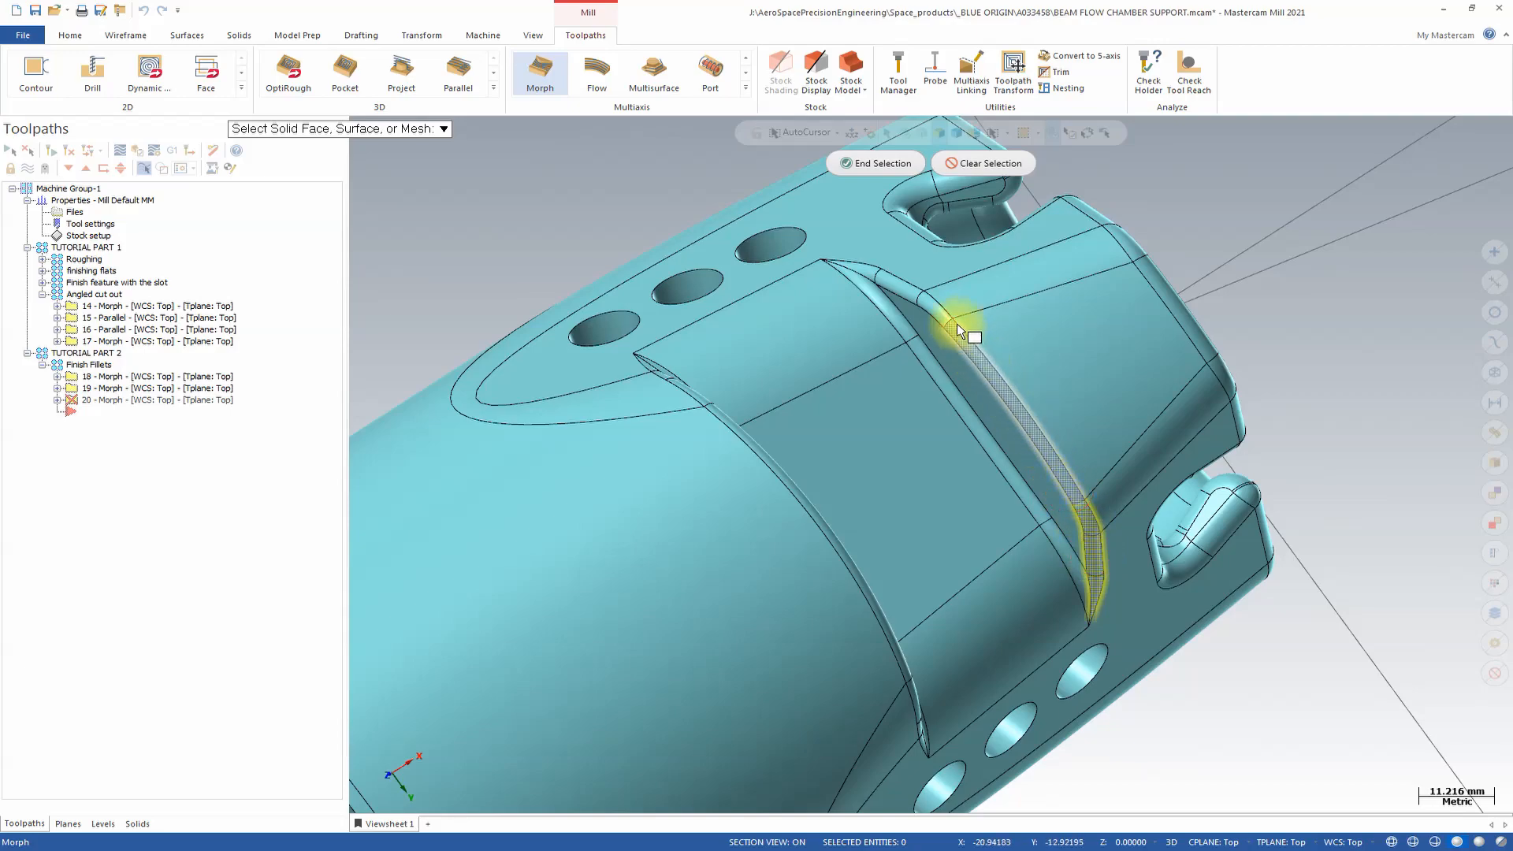
{"action": "left_click", "coordinate": [901, 291]}
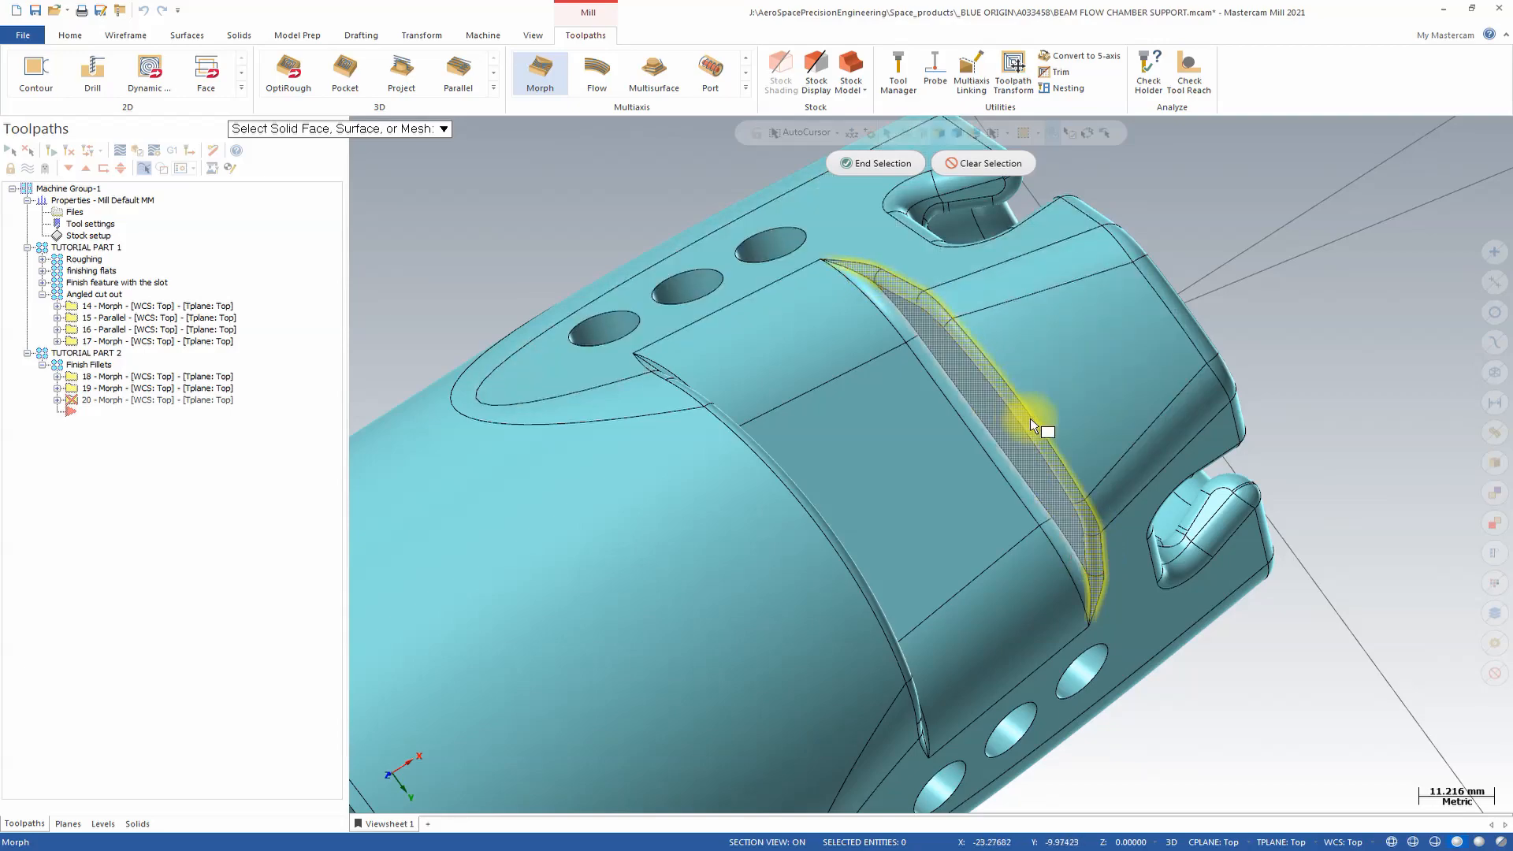
{"action": "left_click", "coordinate": [895, 162]}
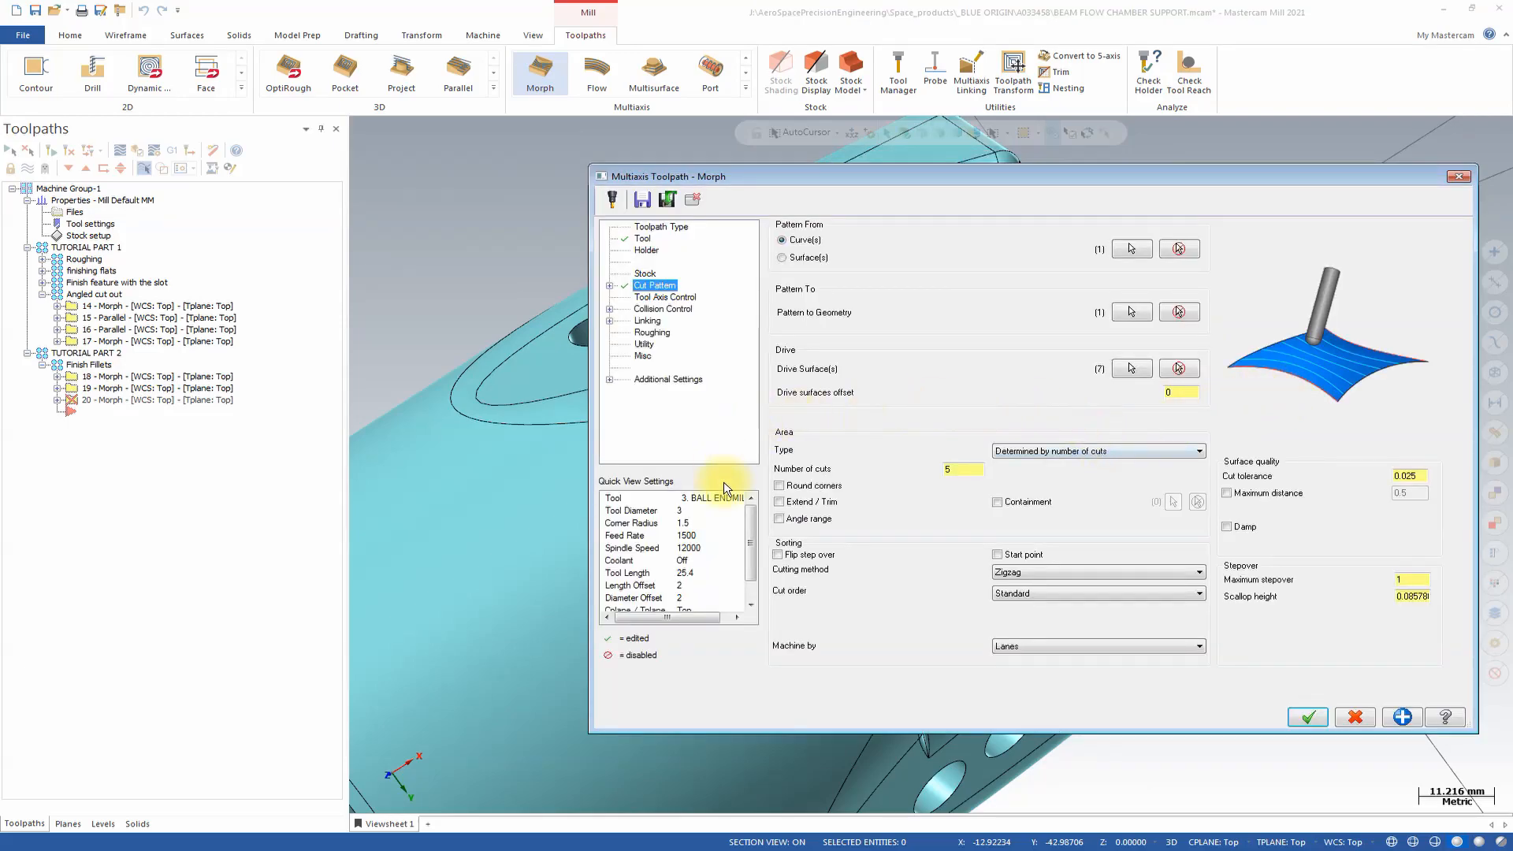
Step: Set the cut area type to "Full, start and end at exact surface edges" and the maximum stepover to 0.2
{"action": "left_click", "coordinate": [1143, 450]}
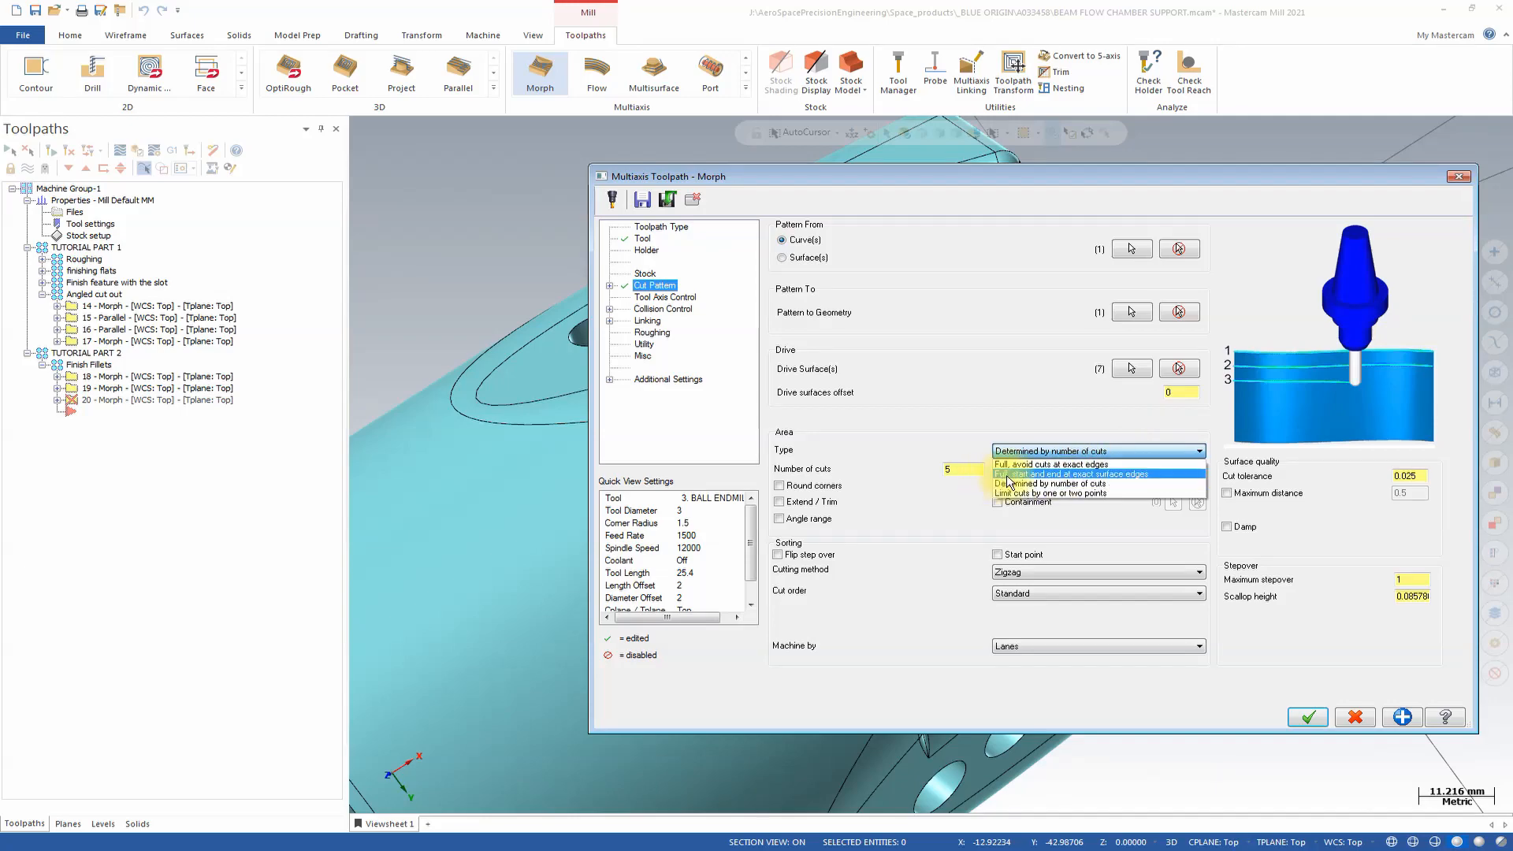
{"action": "left_click", "coordinate": [1088, 474]}
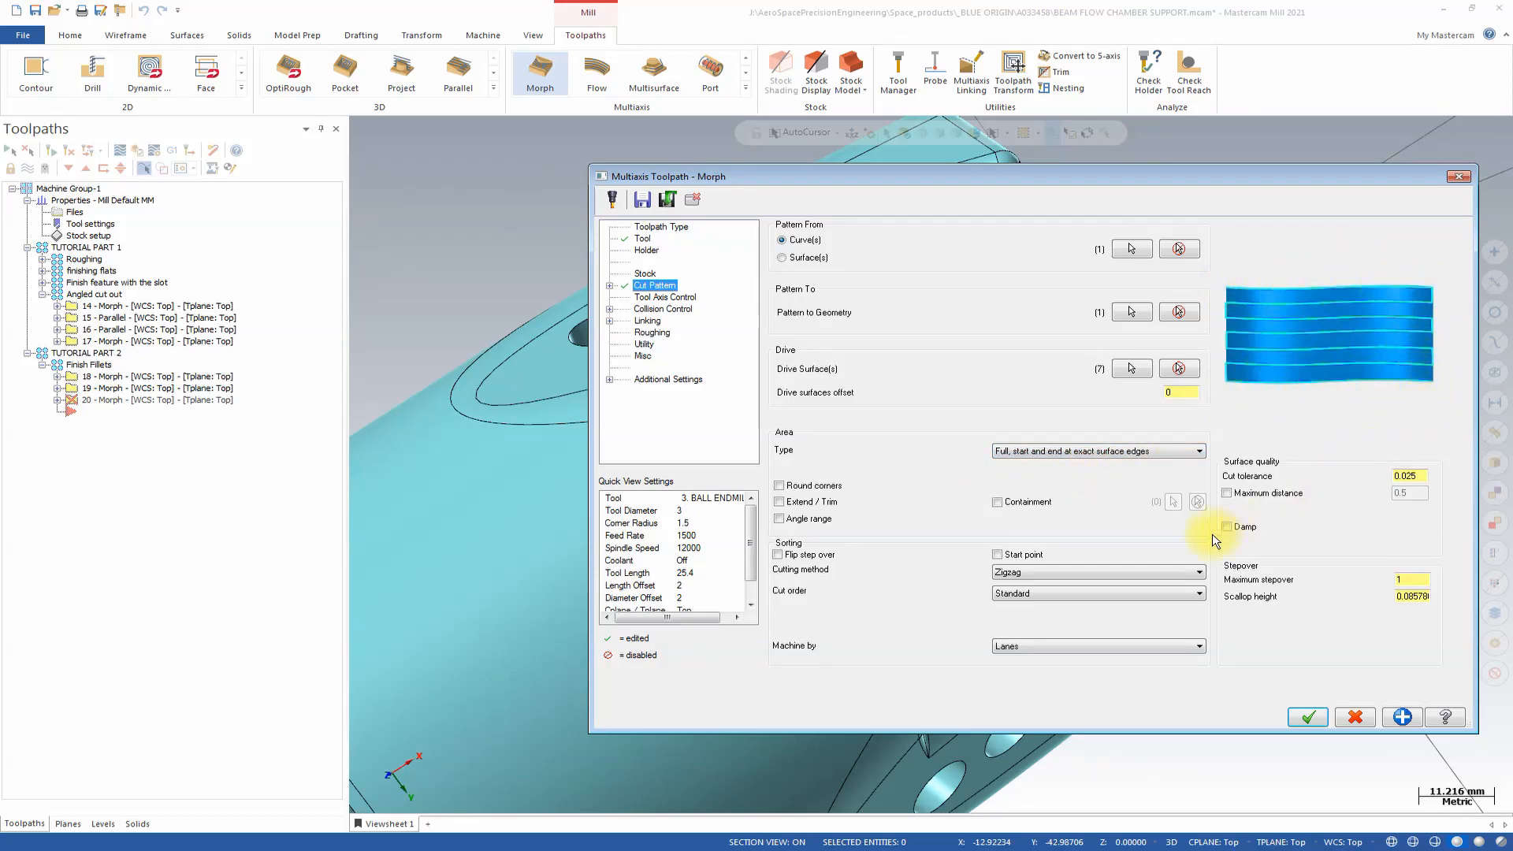
{"action": "double_click", "coordinate": [1408, 580]}
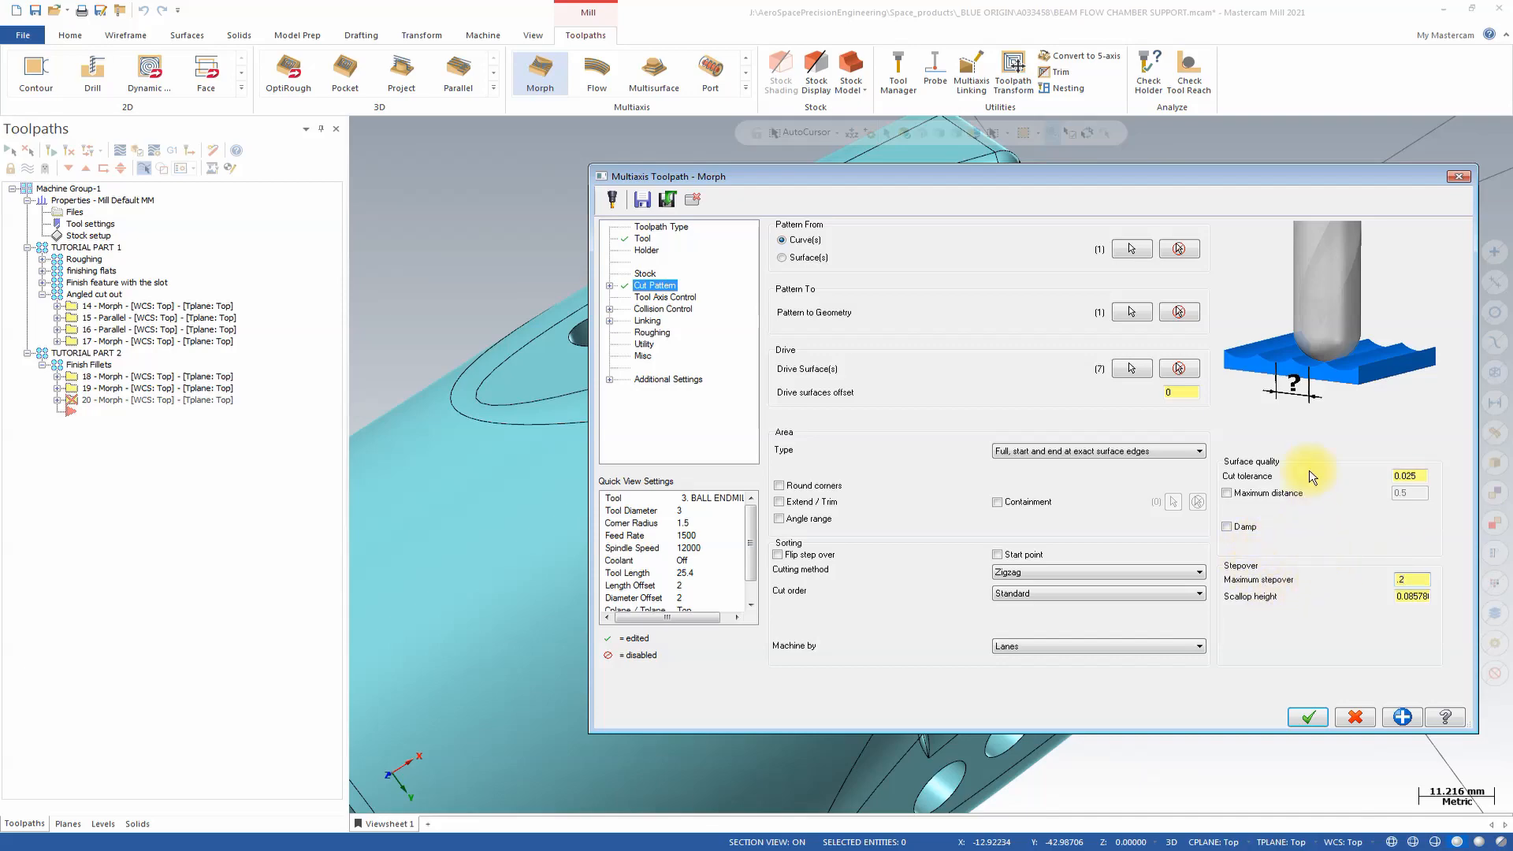
Step: Change the tool axis control from a fixed point to Surface with tilt
{"action": "left_click", "coordinate": [651, 298]}
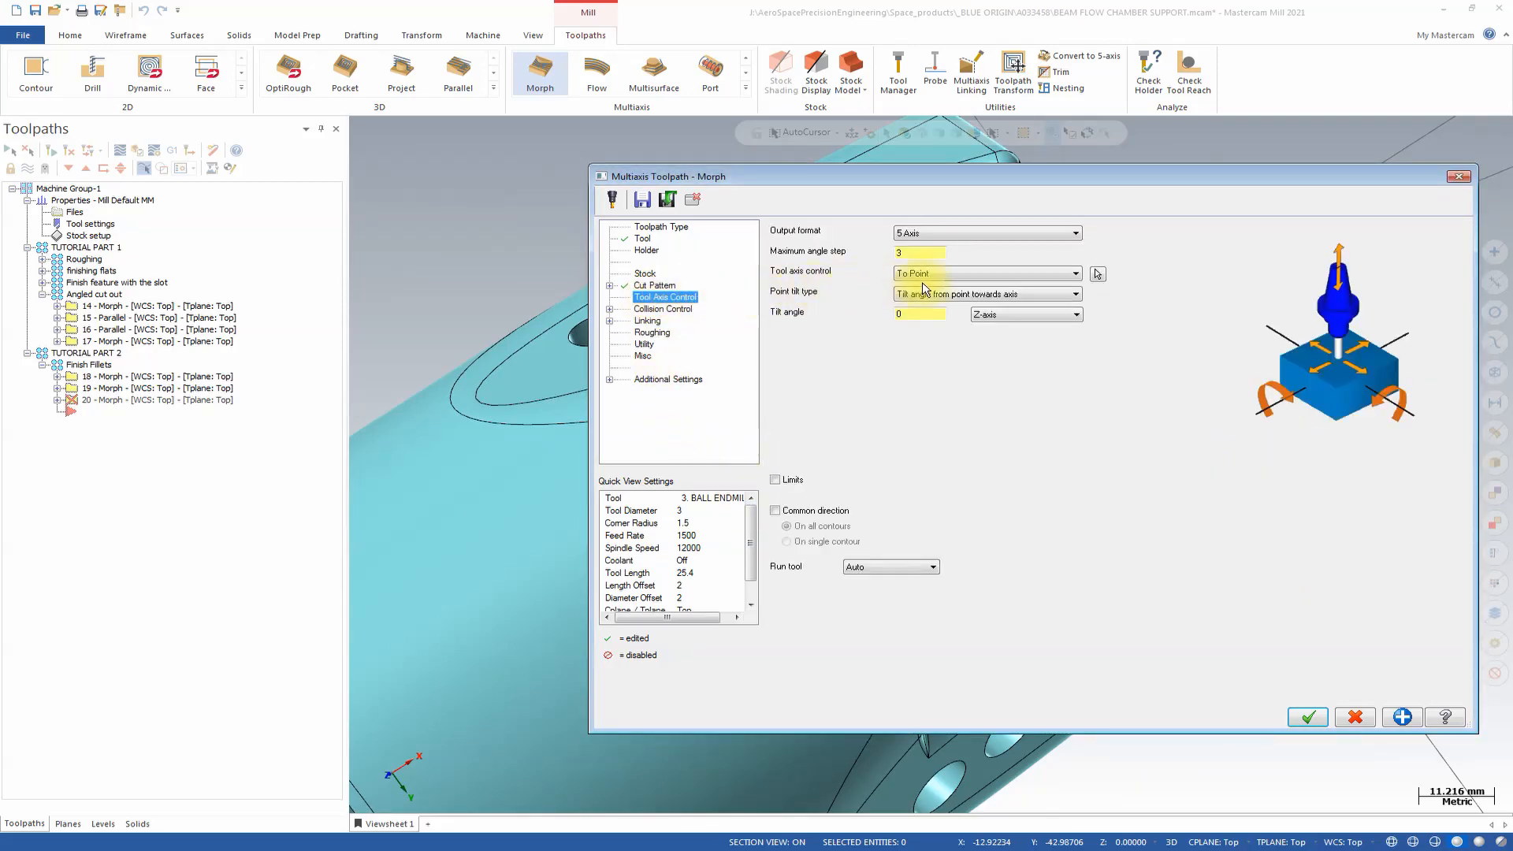
{"action": "left_click", "coordinate": [943, 278]}
{"action": "left_click", "coordinate": [953, 297]}
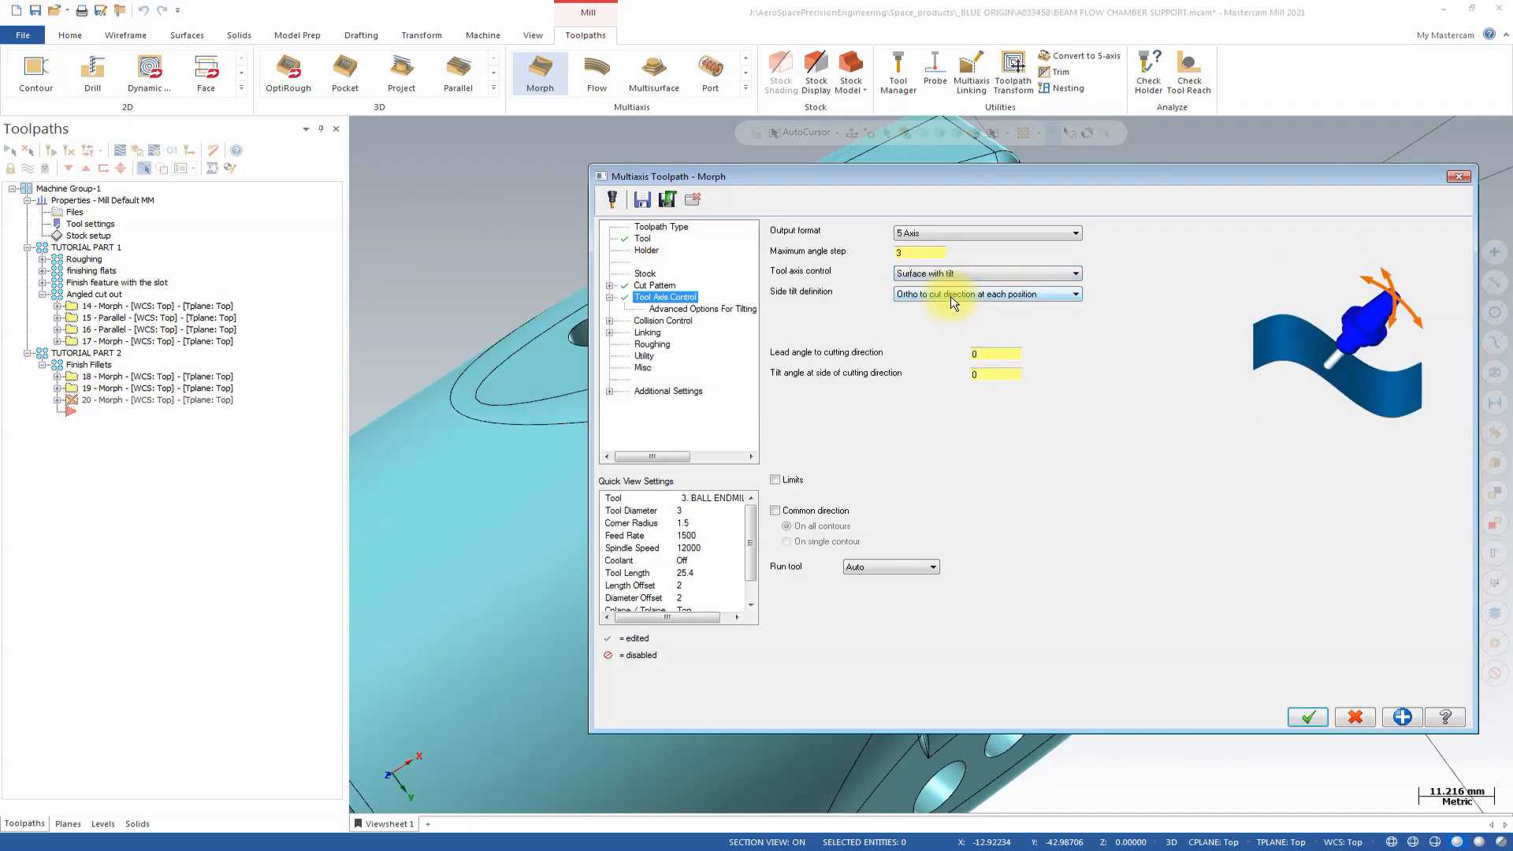
Step: Enable a conical tool axis limit about the X-axis with w1 at 80 and a reduced w2, and generate the toolpath
{"action": "left_click", "coordinate": [775, 480]}
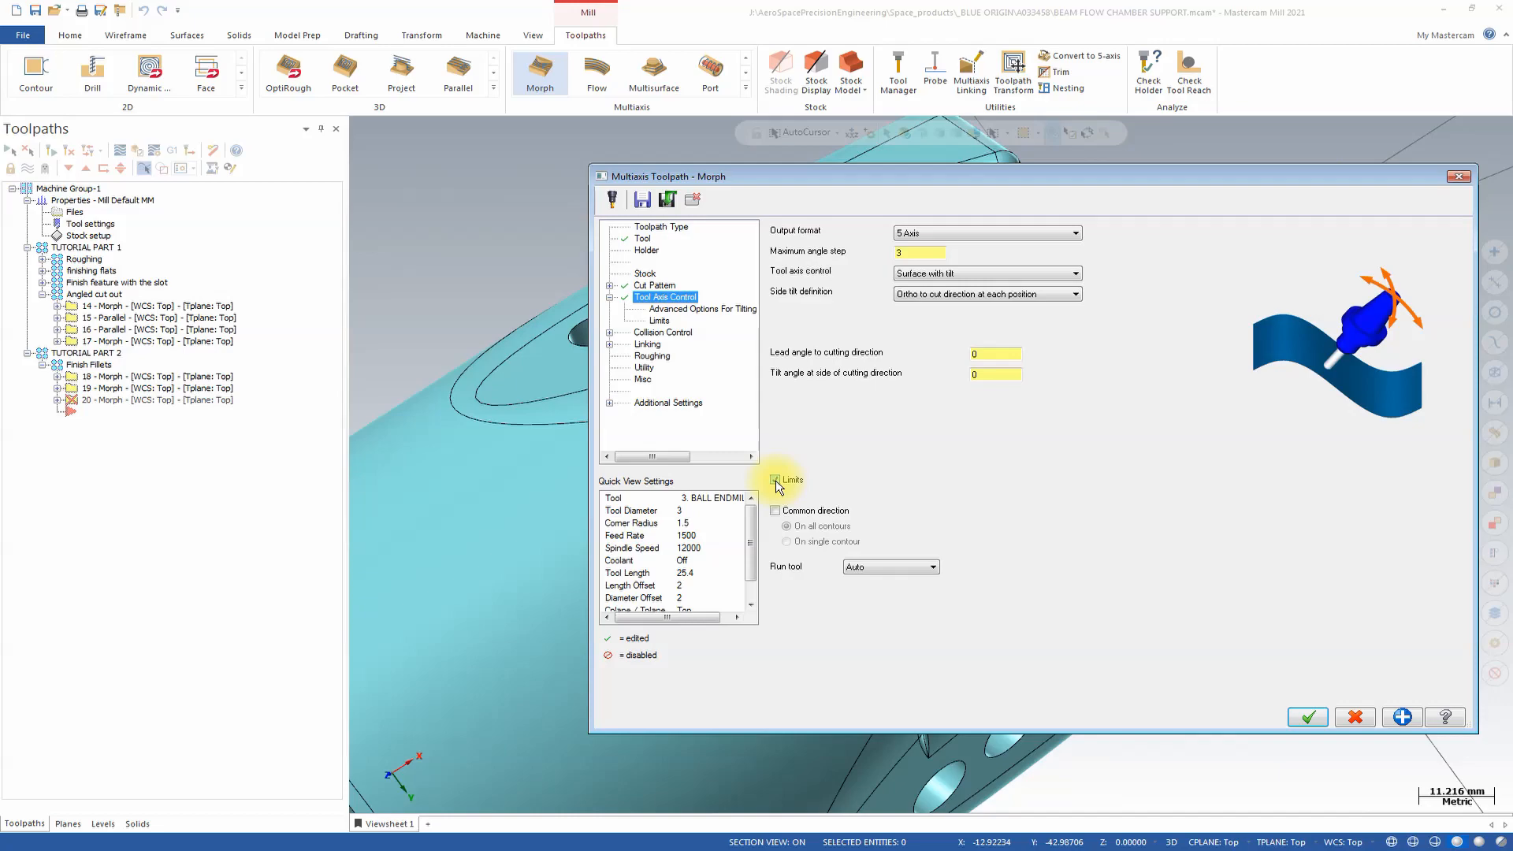
{"action": "left_click", "coordinate": [659, 321]}
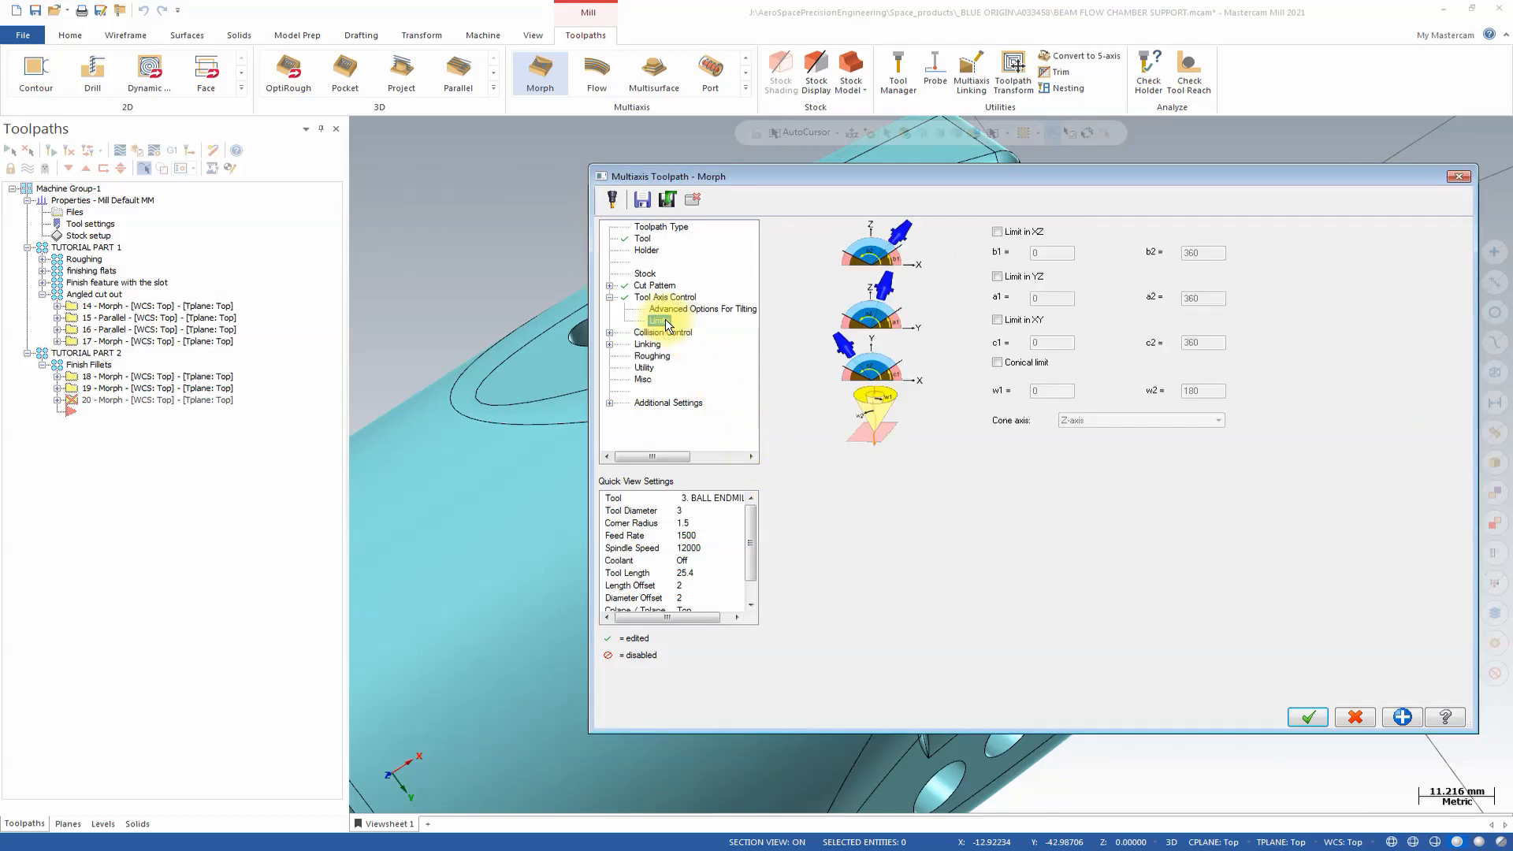
{"action": "left_click", "coordinate": [997, 363]}
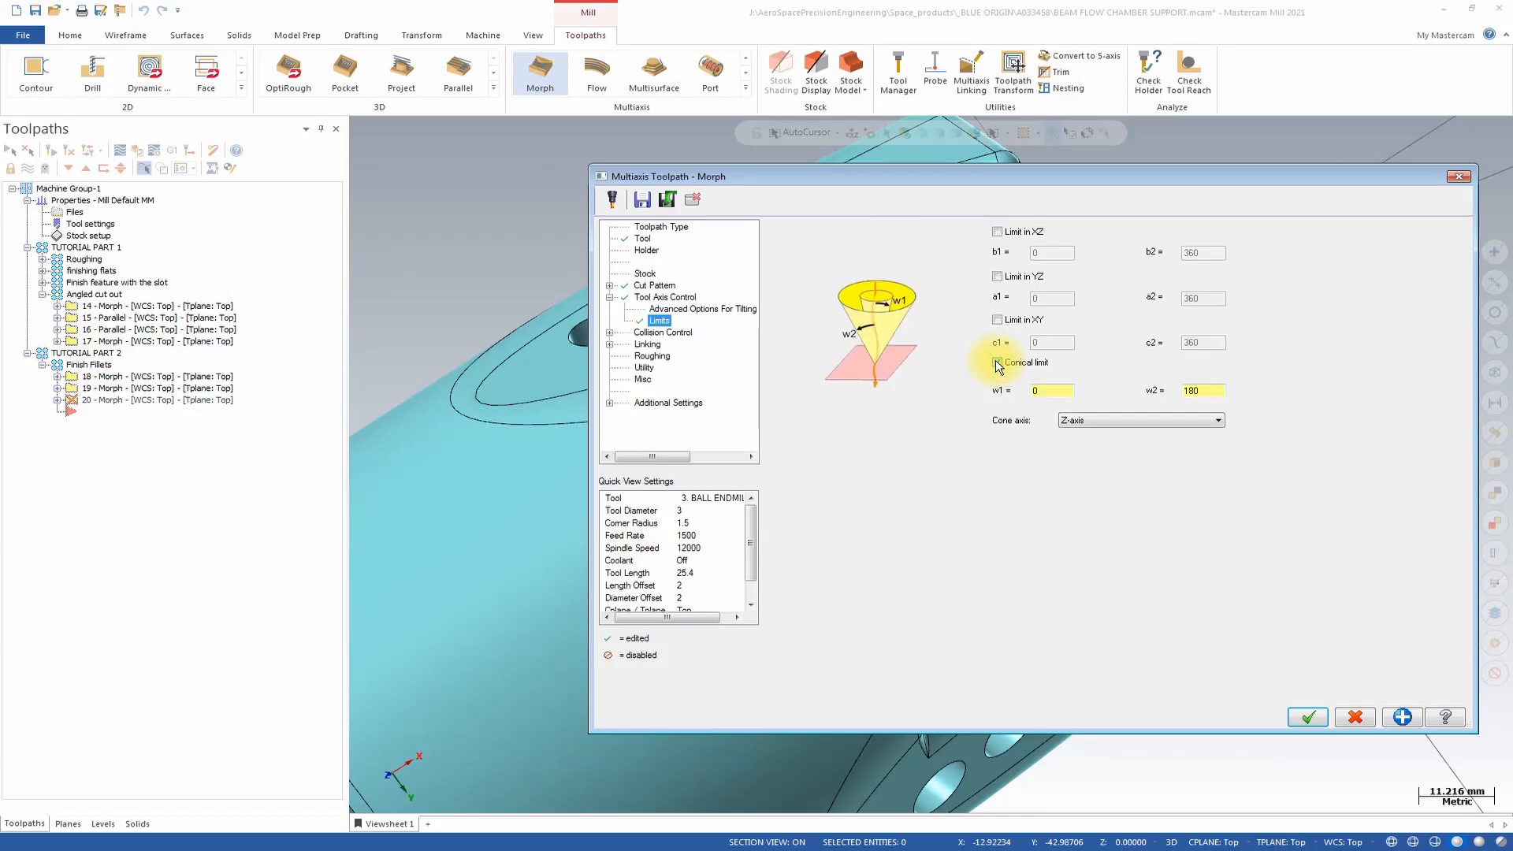
{"action": "left_click", "coordinate": [1120, 424]}
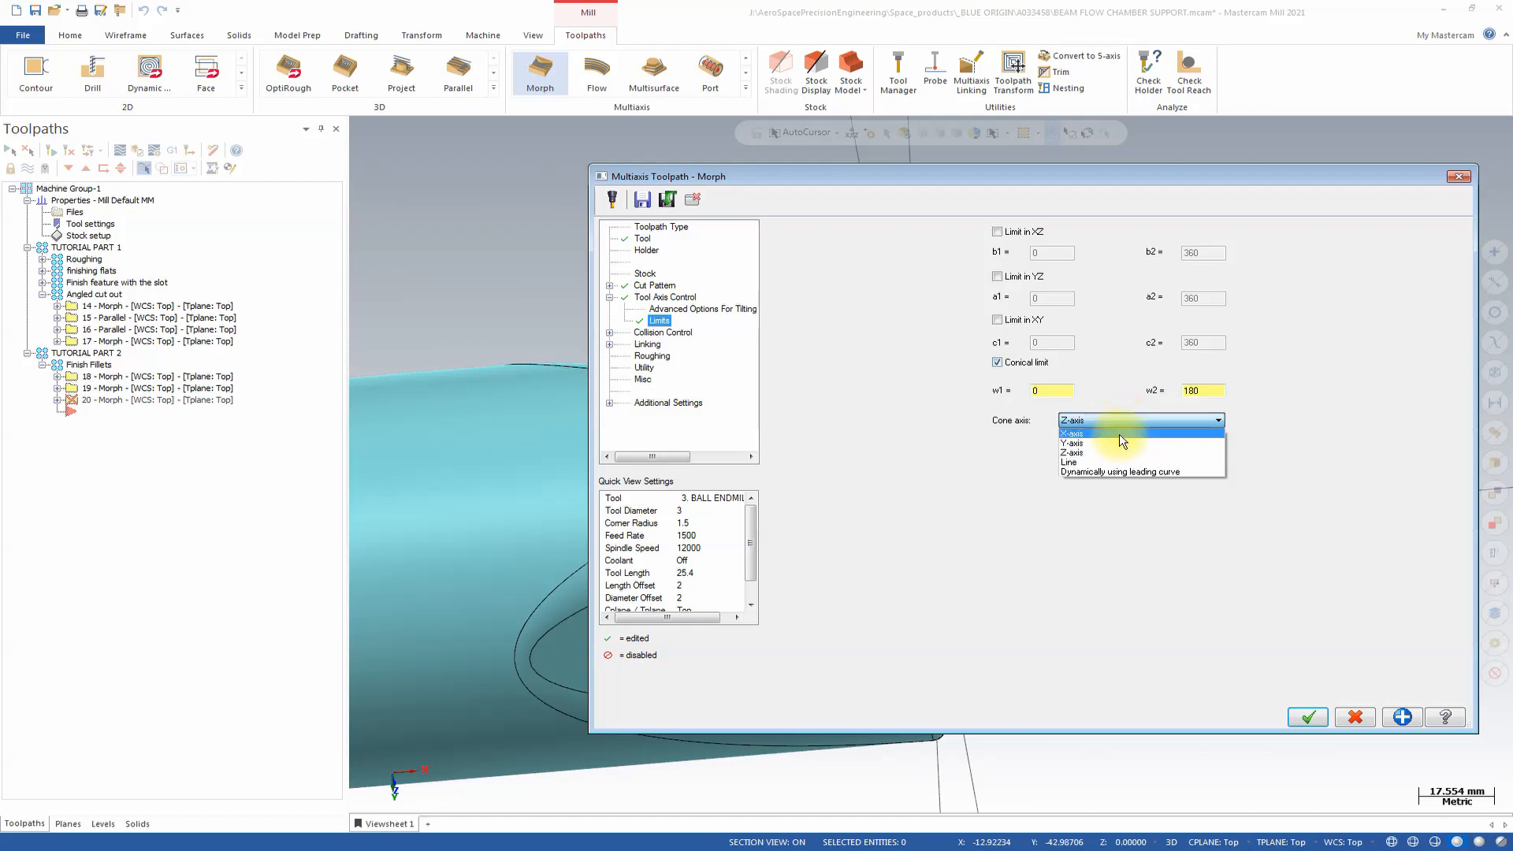
{"action": "left_click", "coordinate": [1122, 434]}
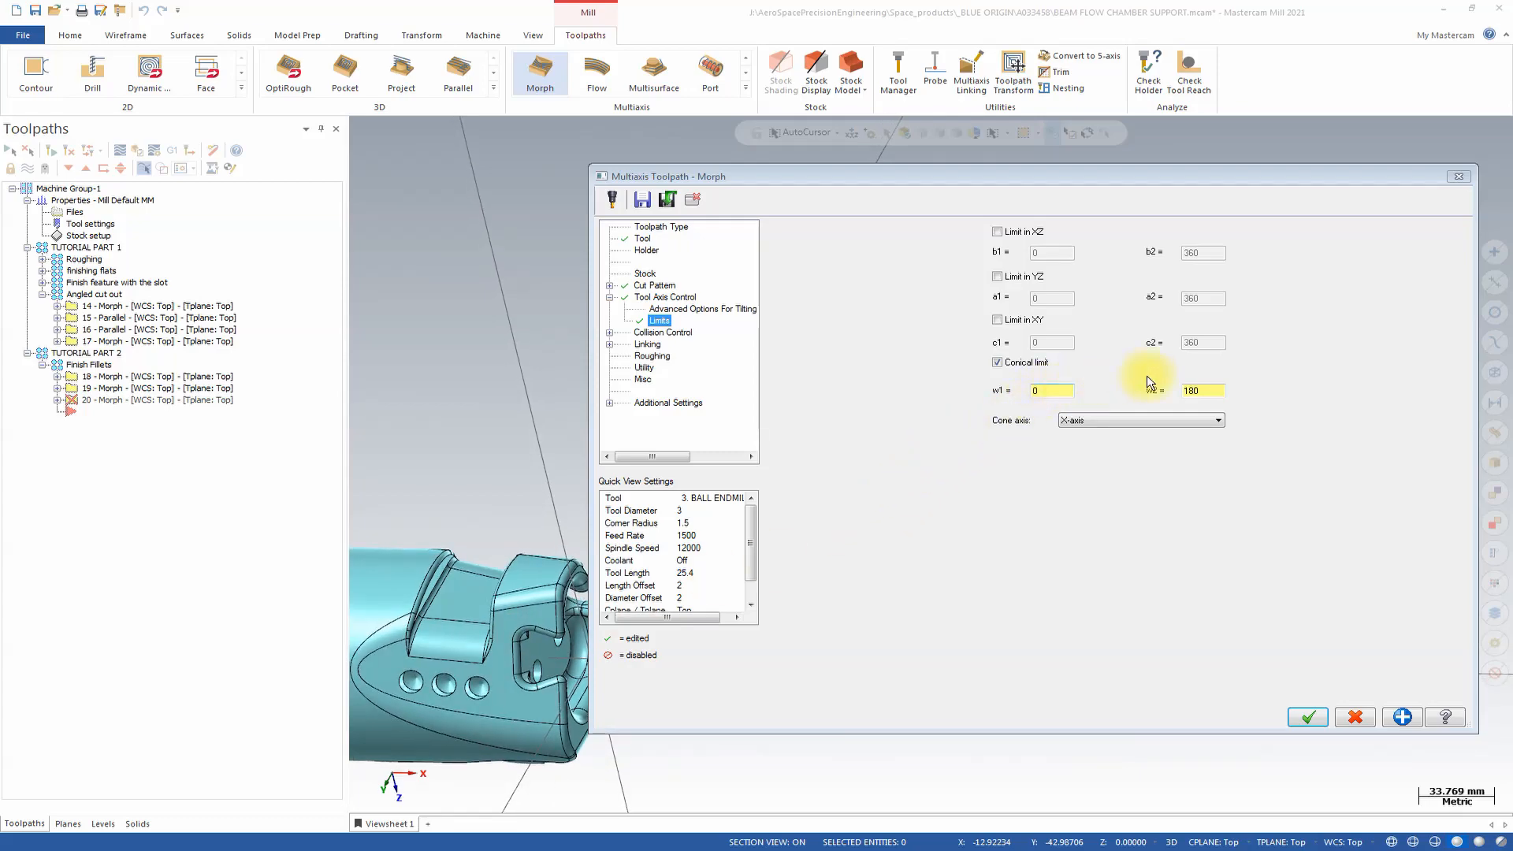
{"action": "left_click", "coordinate": [1064, 389]}
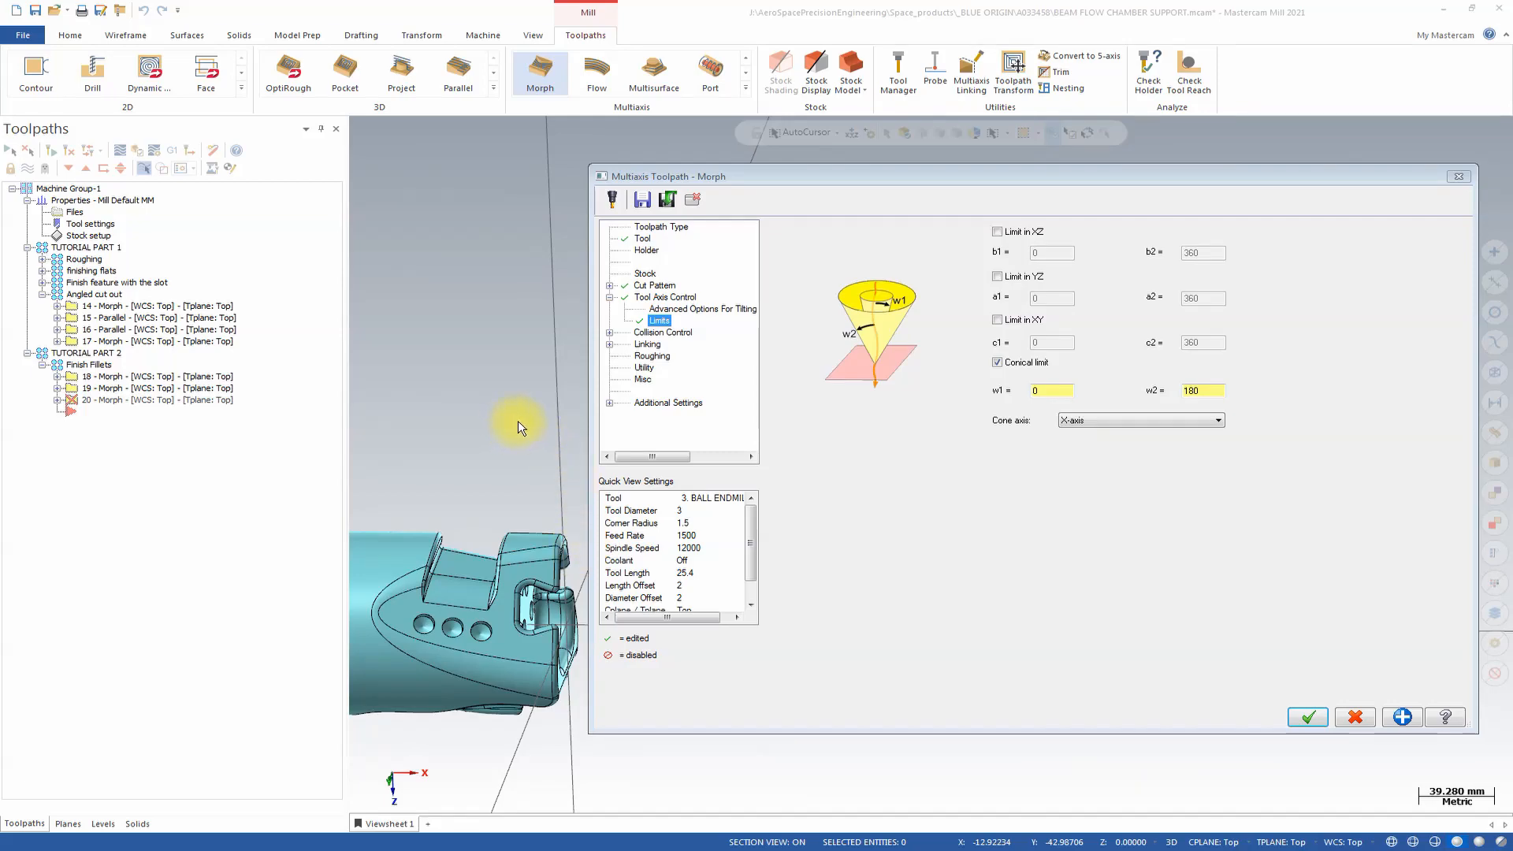
{"action": "left_click", "coordinate": [1051, 391]}
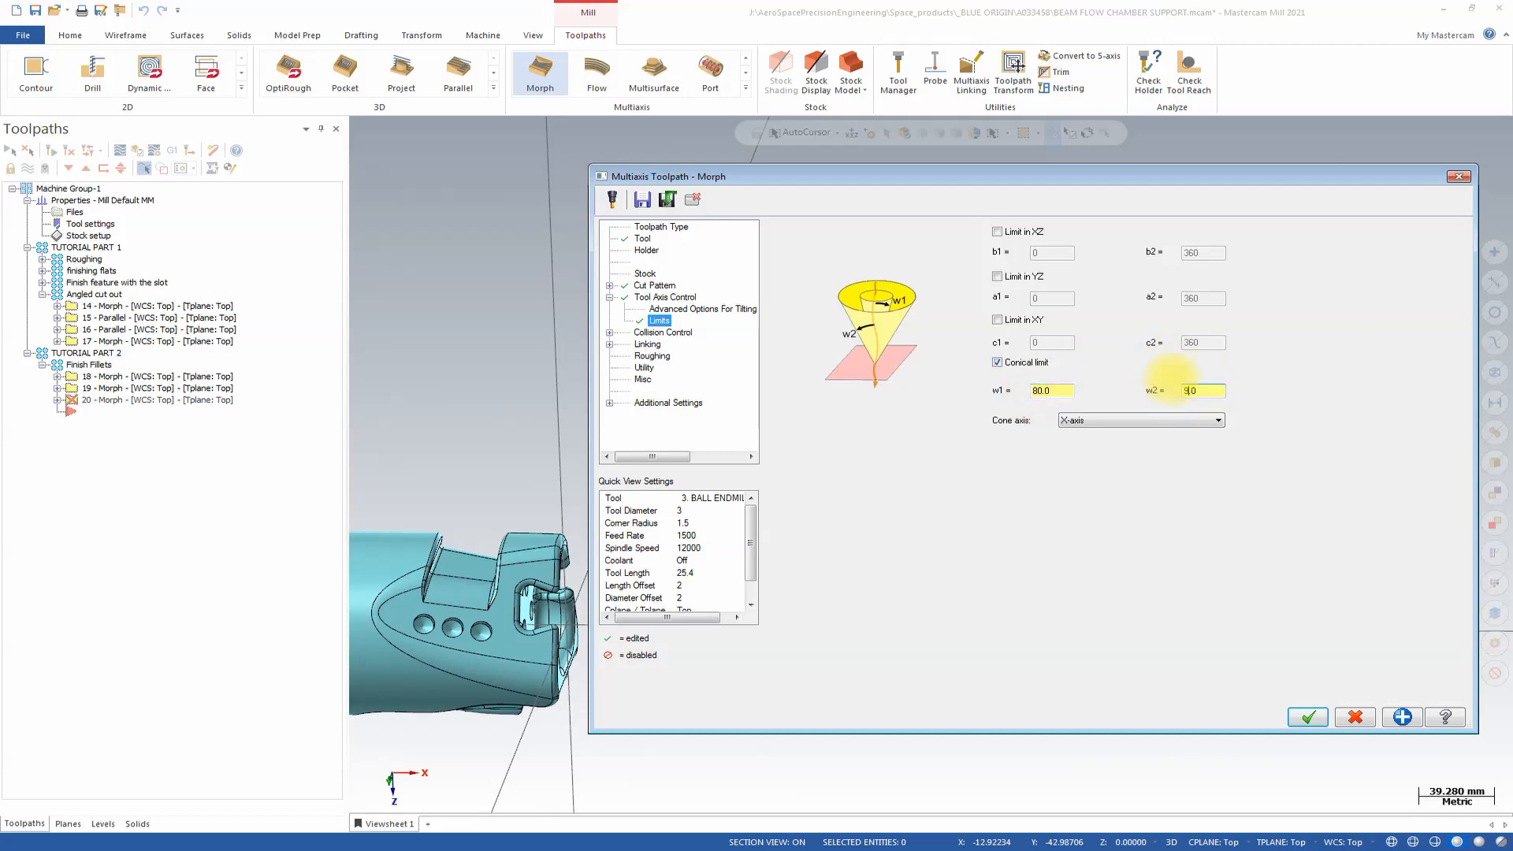
{"action": "left_click", "coordinate": [1309, 714]}
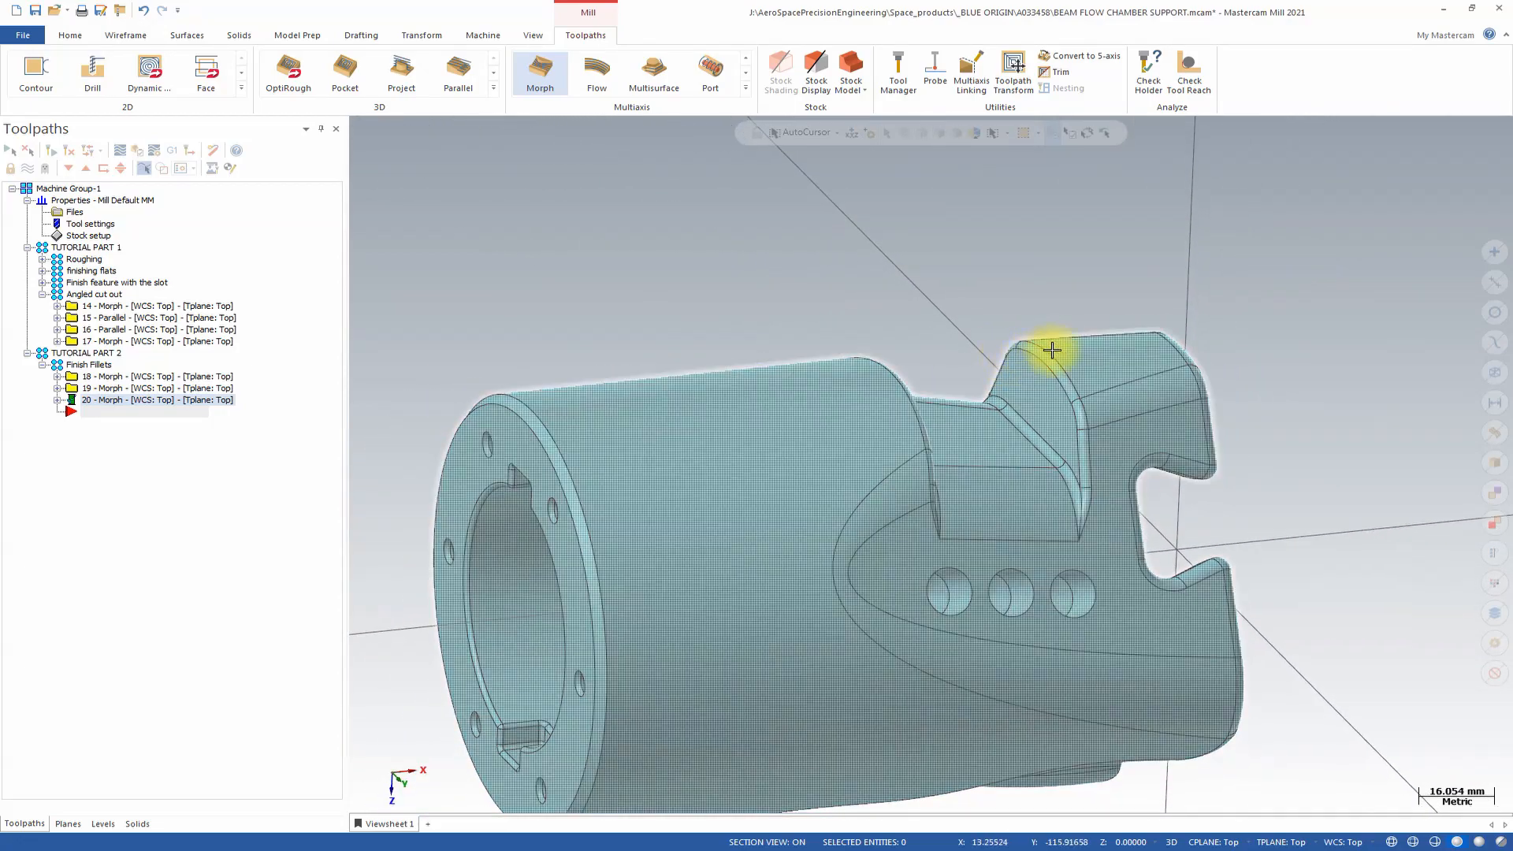
Step: Examine the generated toolpath on the rim fillet and backplot 20 - Morph to check how the tool tilts
{"action": "right_click", "coordinate": [1367, 270]}
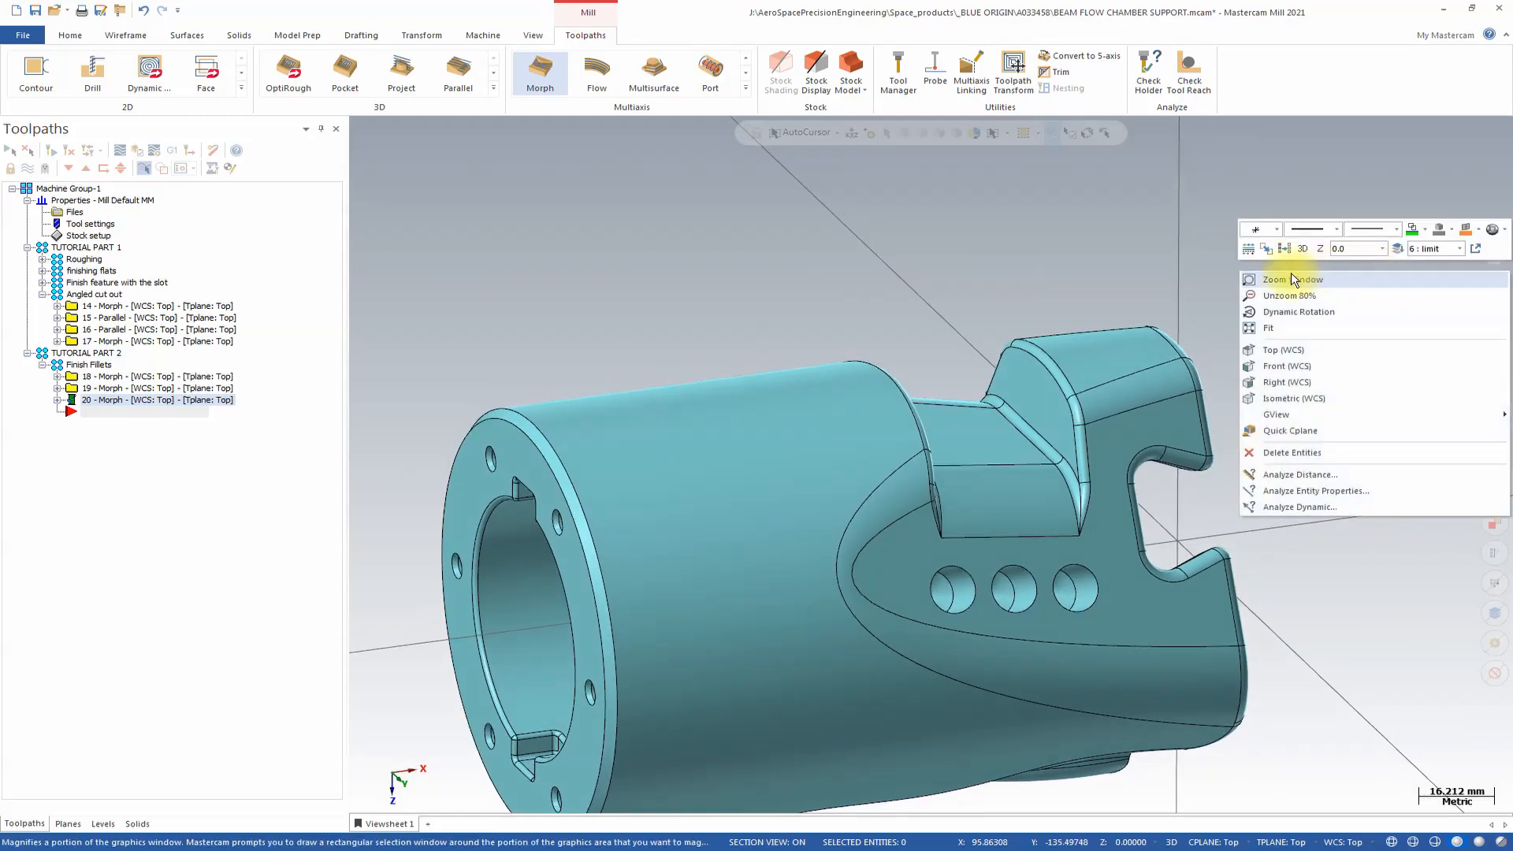
{"action": "left_click", "coordinate": [1293, 279]}
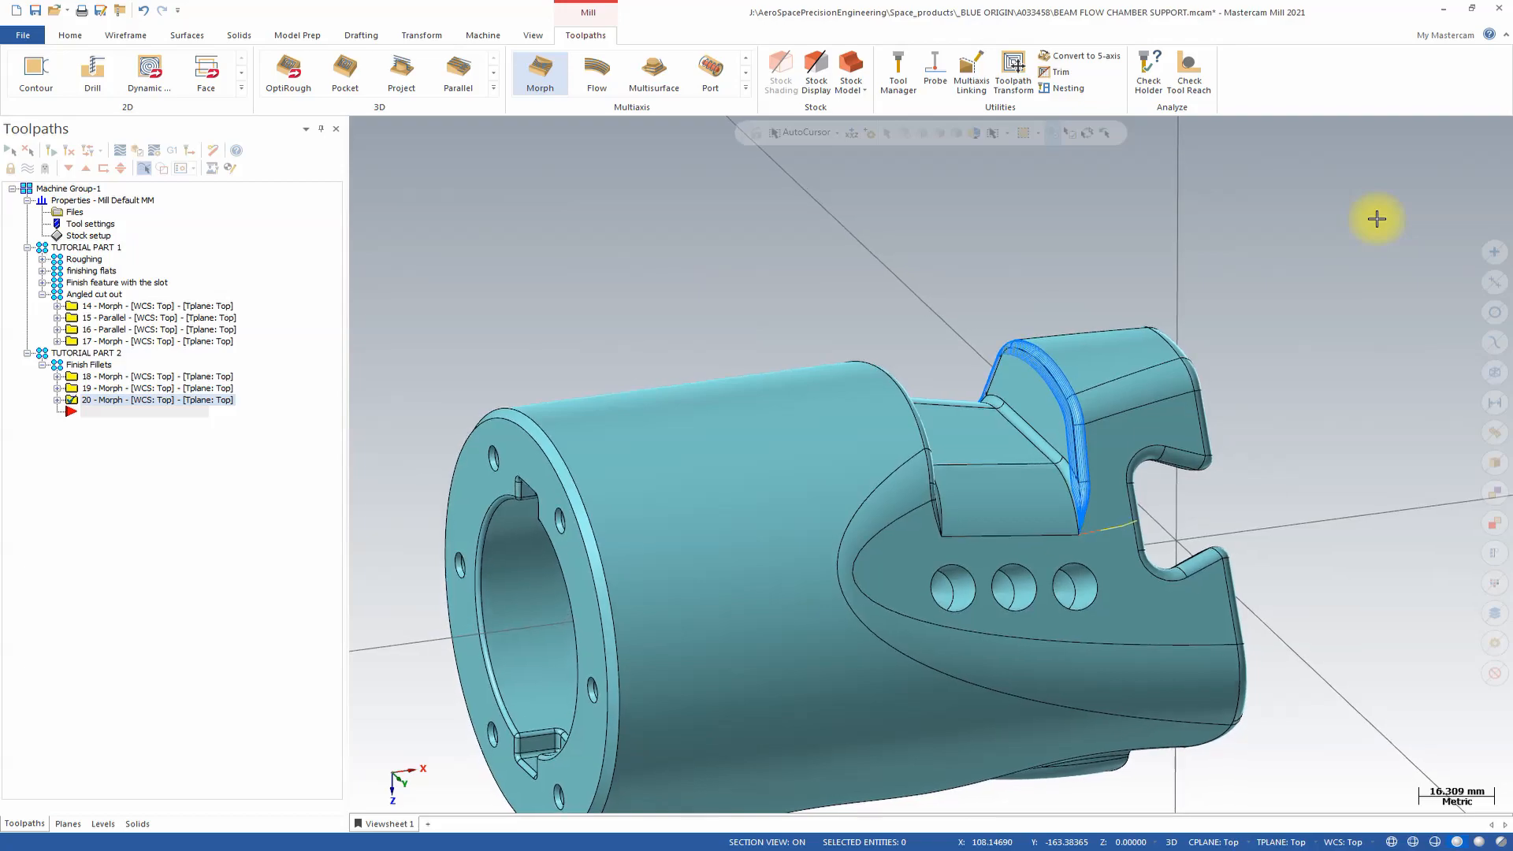
{"action": "middle_click_drag", "start_coordinate": [1304, 235], "coordinate": [1222, 236]}
{"action": "scroll", "coordinate": [1222, 236], "scroll_direction": "down", "scroll_amount": 5}
{"action": "middle_click_drag", "start_coordinate": [529, 270], "coordinate": [373, 223]}
{"action": "scroll", "coordinate": [374, 223], "scroll_direction": "down", "scroll_amount": 1}
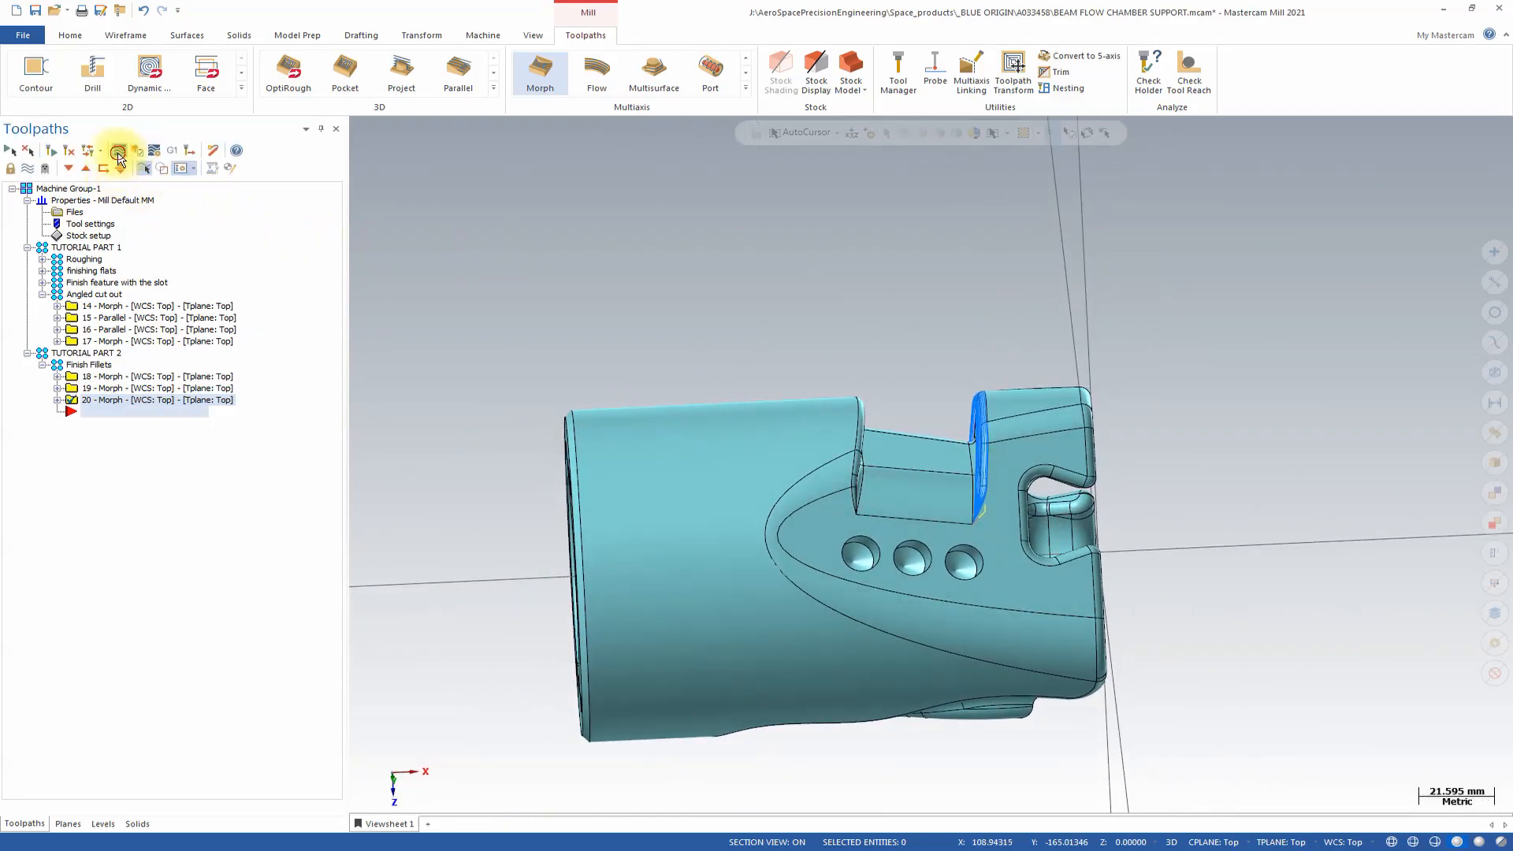
{"action": "left_click", "coordinate": [118, 156]}
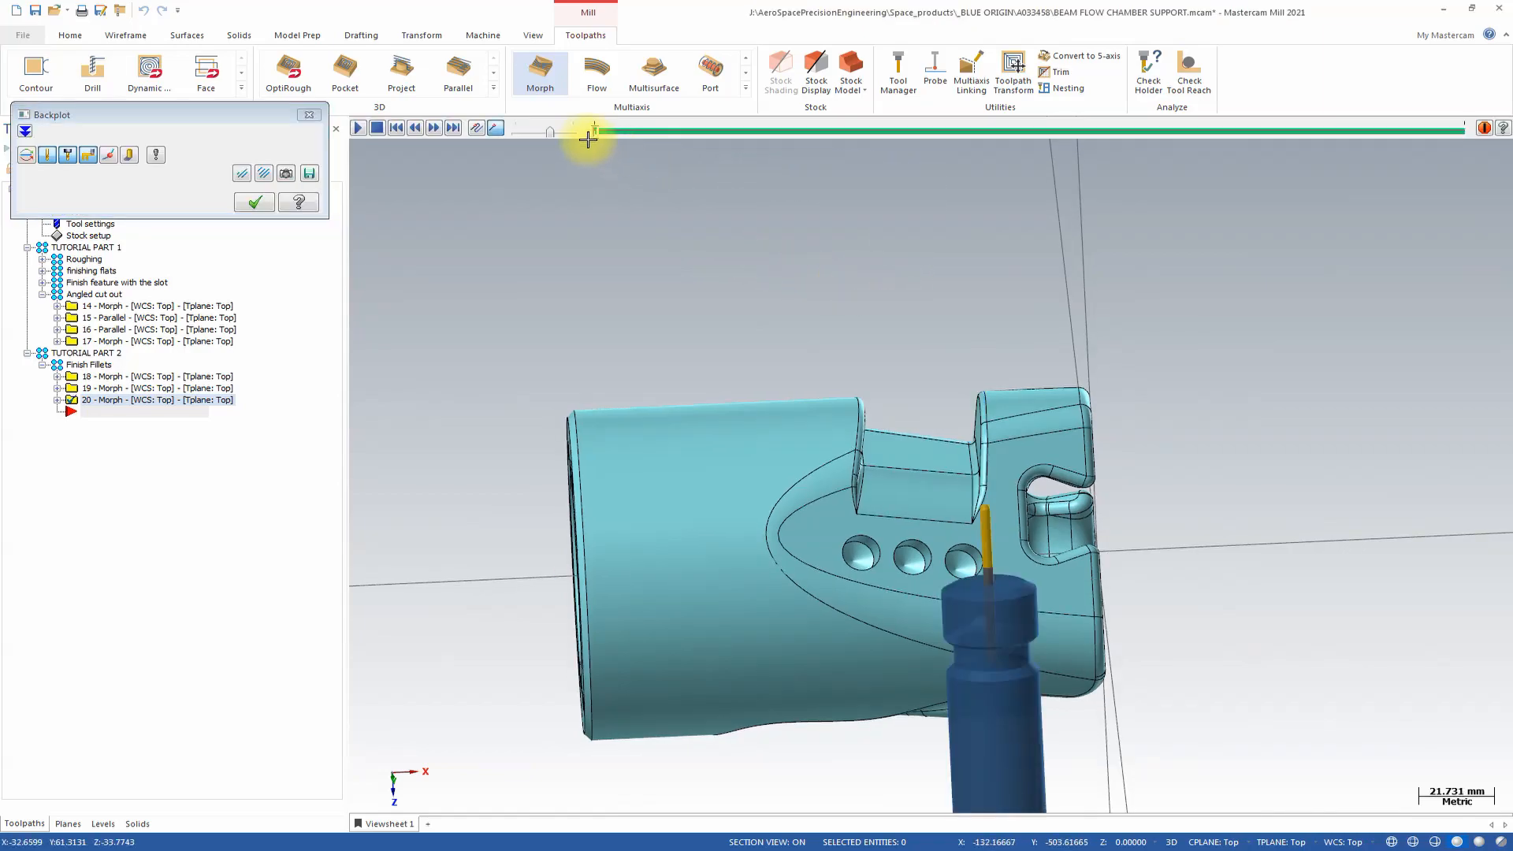
{"action": "left_click_drag", "start_coordinate": [588, 139], "coordinate": [801, 134]}
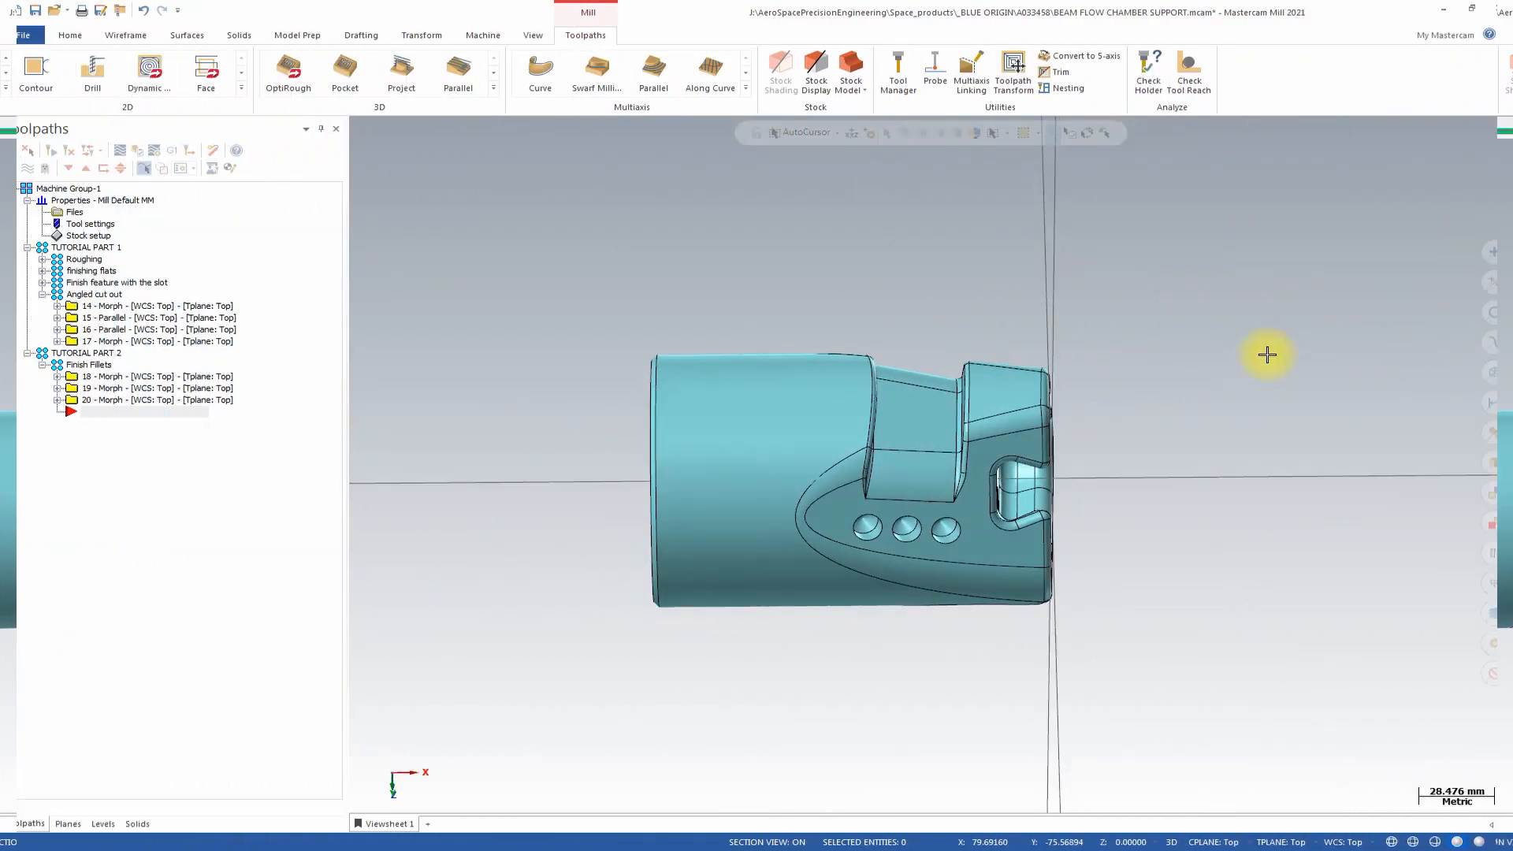
Step: Start another multiaxis Morph toolpath for the cutout's floor fillet and select the 3 mm ball endmill at 1500 feed and 12000 spindle speed
{"action": "mouse_move", "coordinate": [1267, 354]}
{"action": "middle_mouse_down"}
{"action": "mouse_move", "coordinate": [1253, 342]}
{"action": "mouse_move", "coordinate": [1175, 479]}
{"action": "middle_mouse_up"}
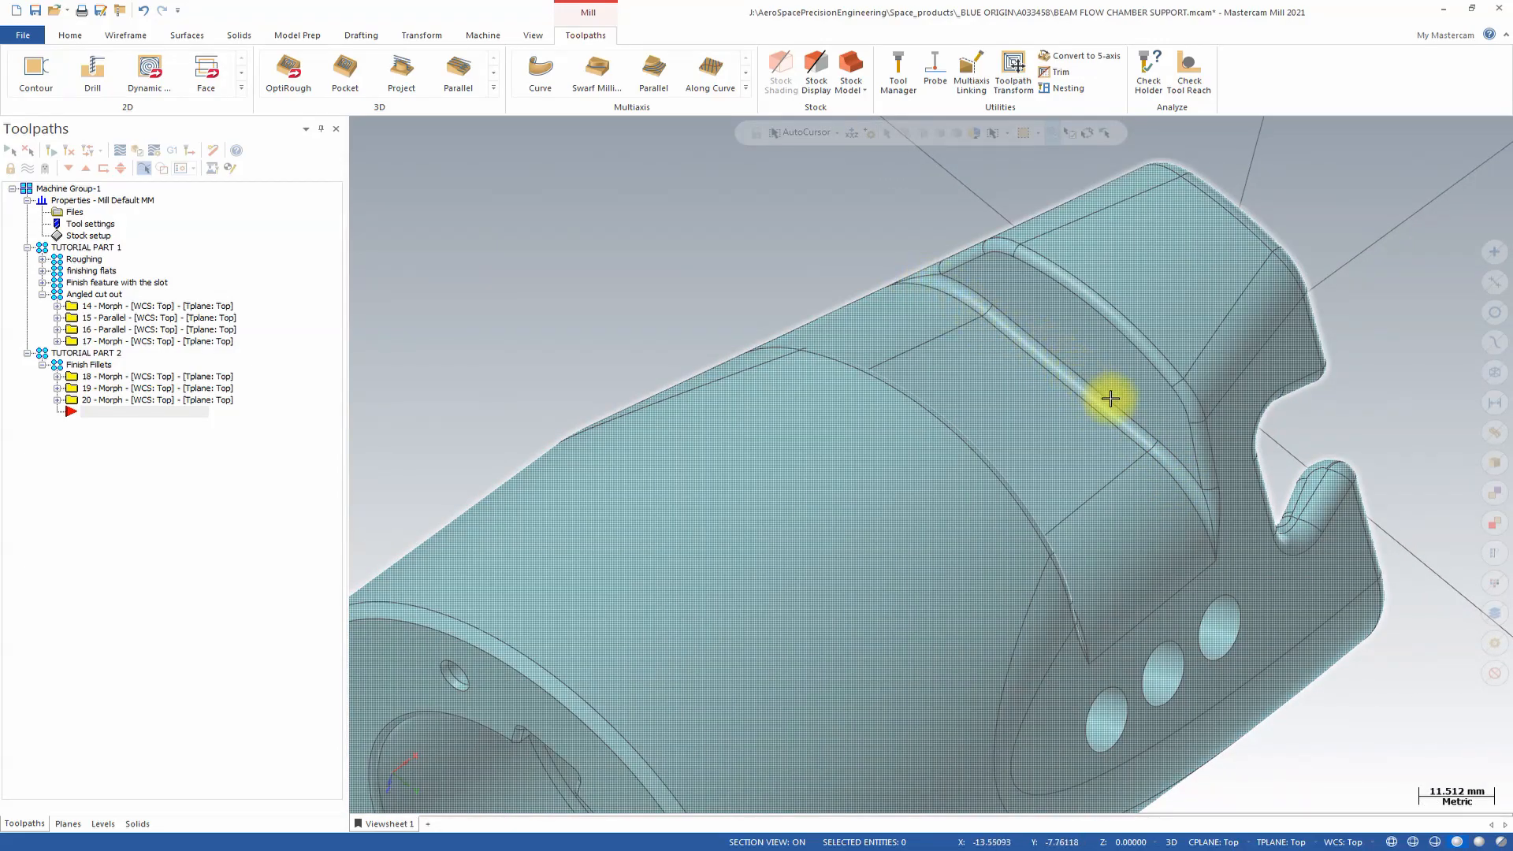
{"action": "scroll", "coordinate": [1182, 466], "scroll_direction": "up", "scroll_amount": 4}
{"action": "middle_click_drag", "start_coordinate": [1170, 299], "coordinate": [719, 87]}
{"action": "left_click", "coordinate": [745, 96]}
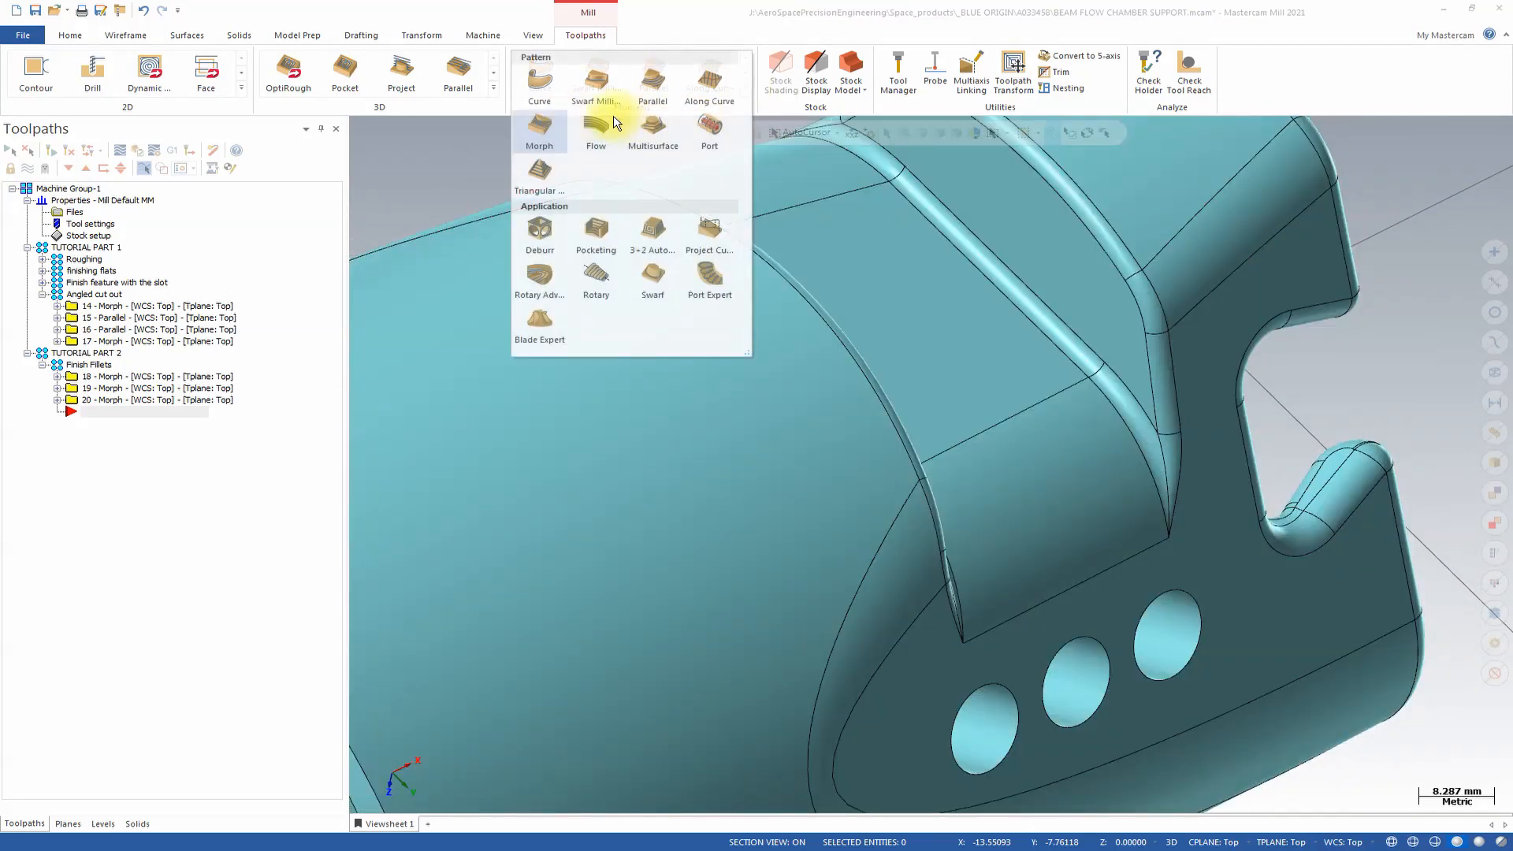
{"action": "left_click", "coordinate": [537, 127]}
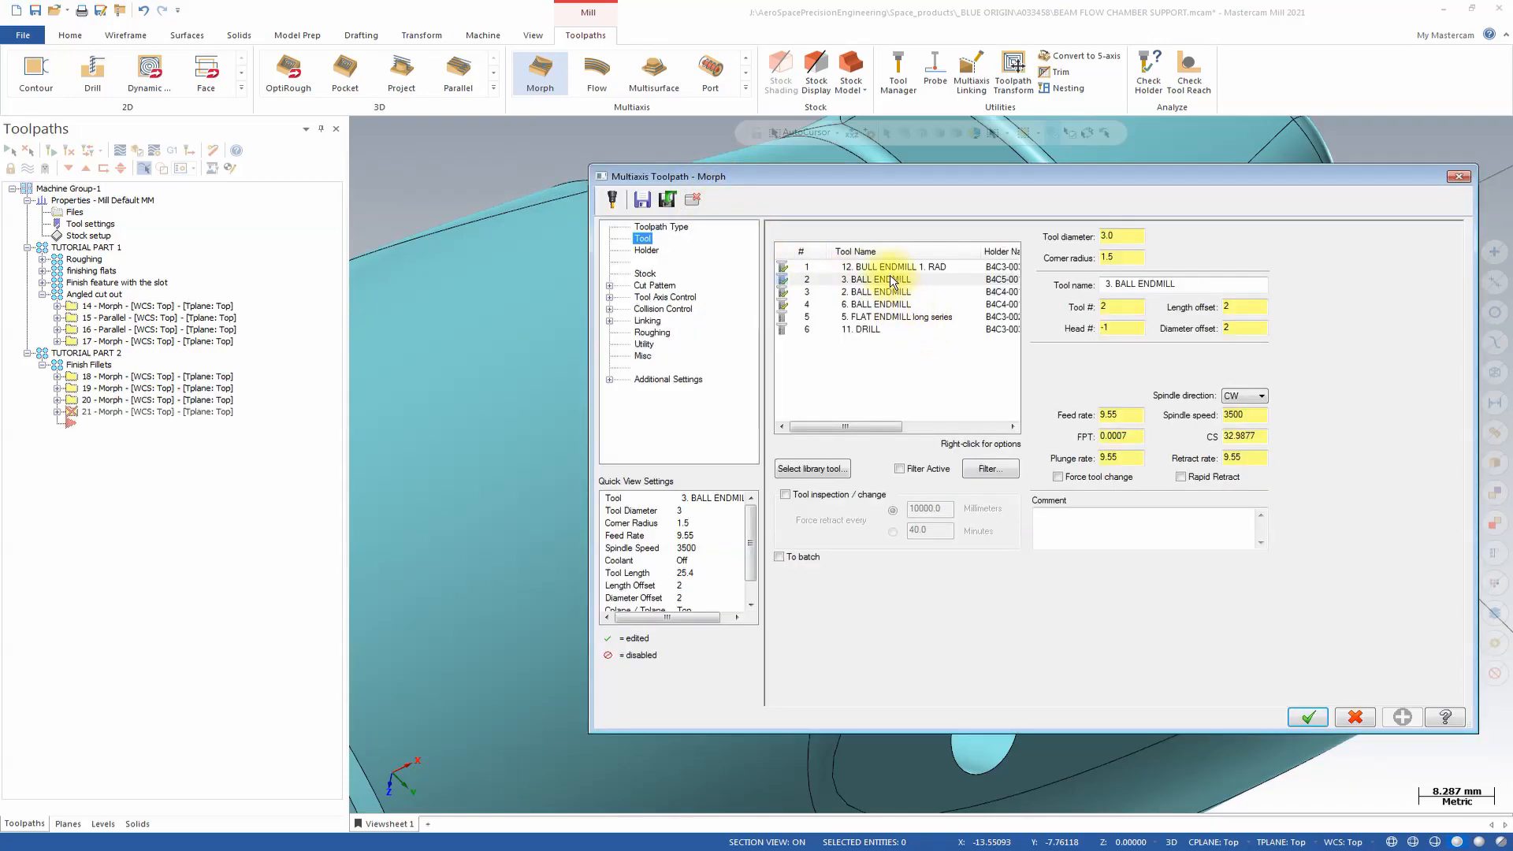
{"action": "left_click", "coordinate": [887, 280]}
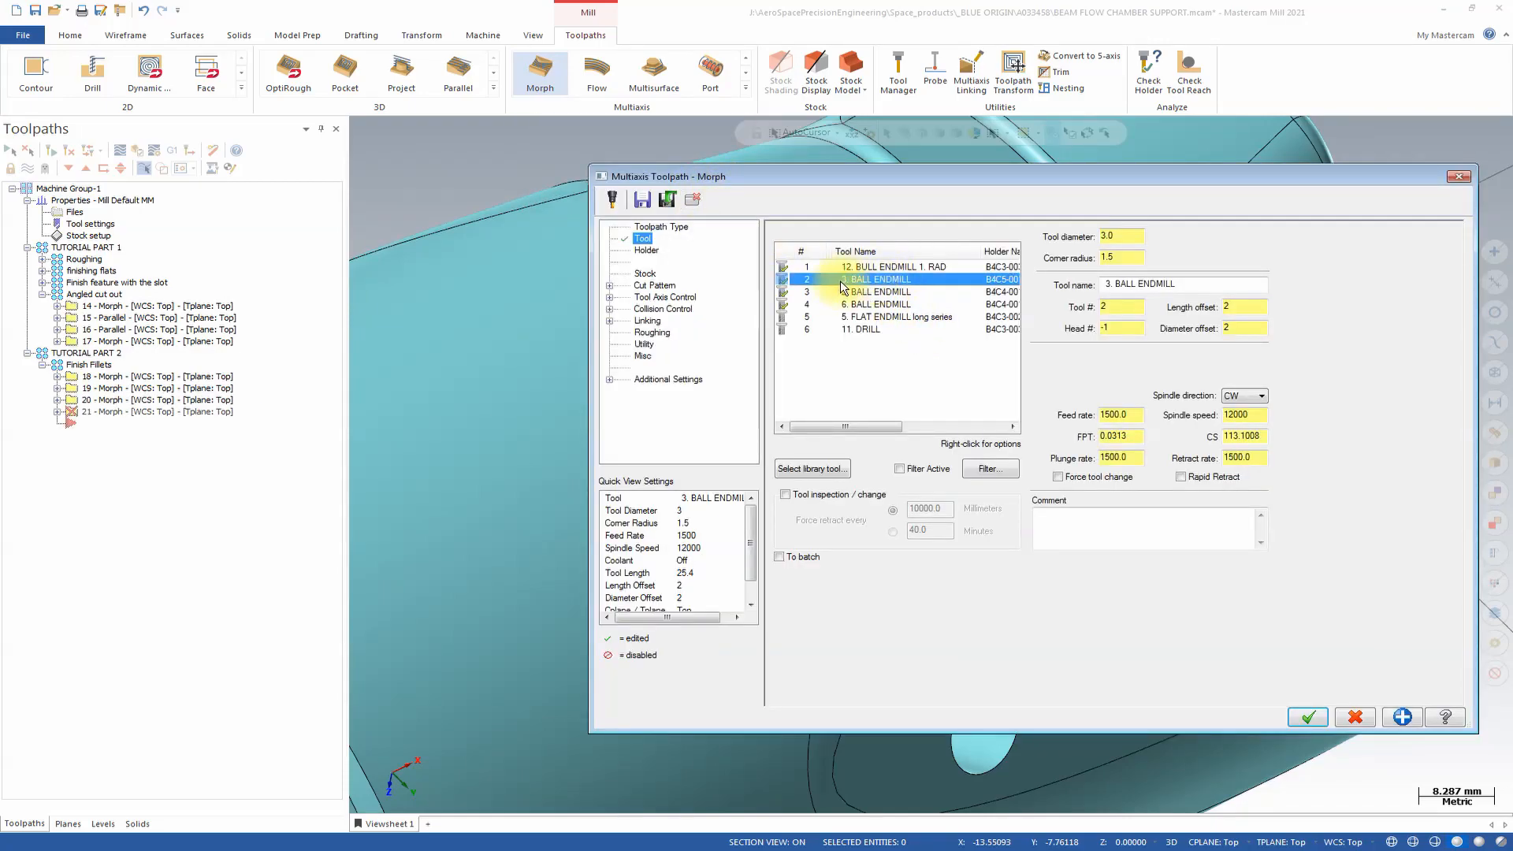
Step: Measure the radius of the fillet between the cutout's floor and wall with Analyze Dynamic to compare it with the tool
{"action": "left_click", "coordinate": [695, 202]}
{"action": "right_click", "coordinate": [1077, 362]}
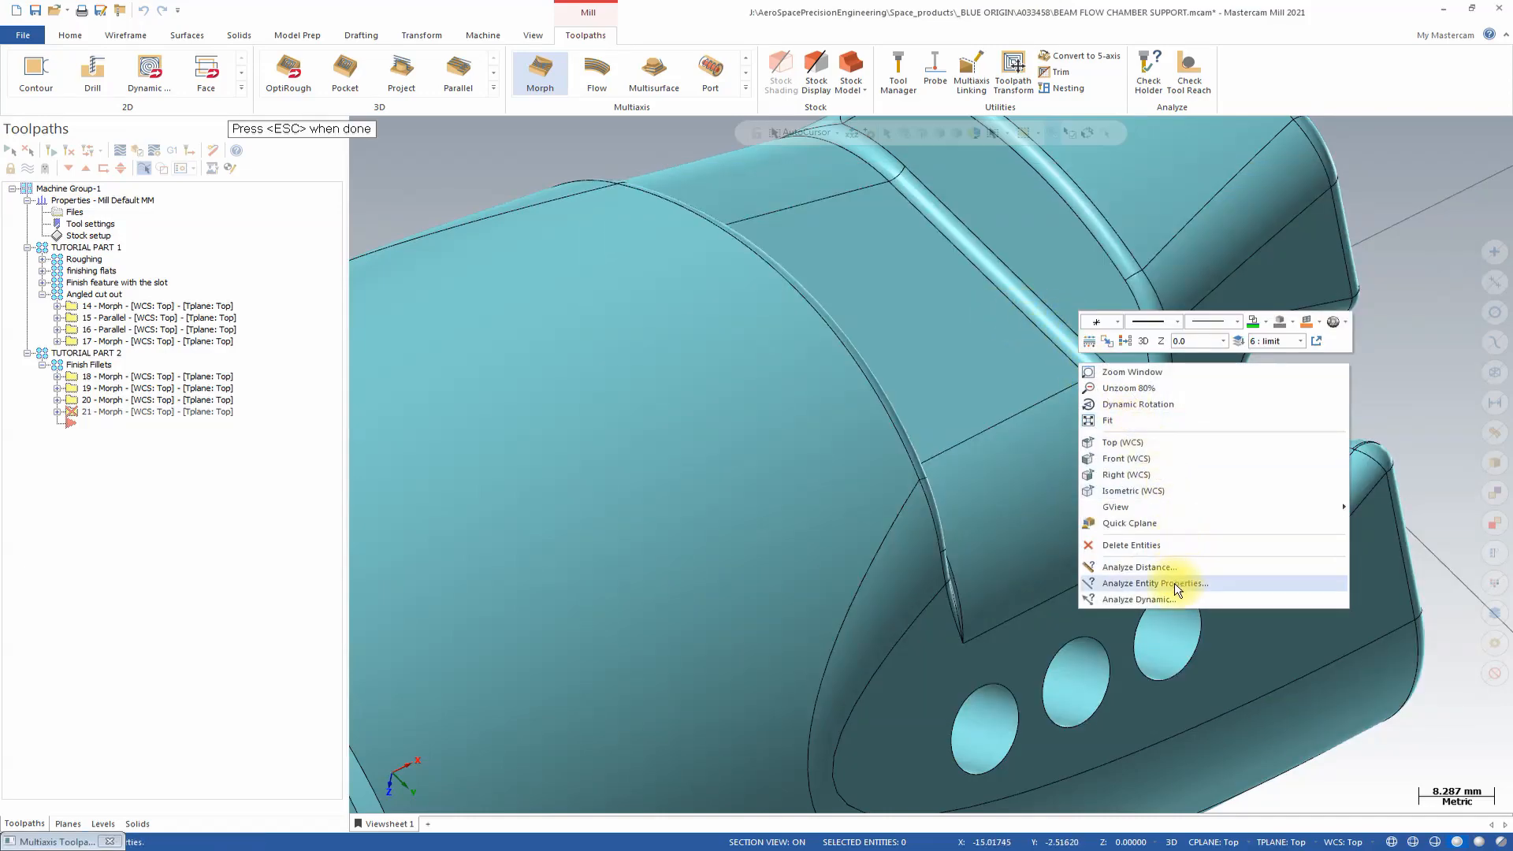
{"action": "left_click", "coordinate": [1177, 585]}
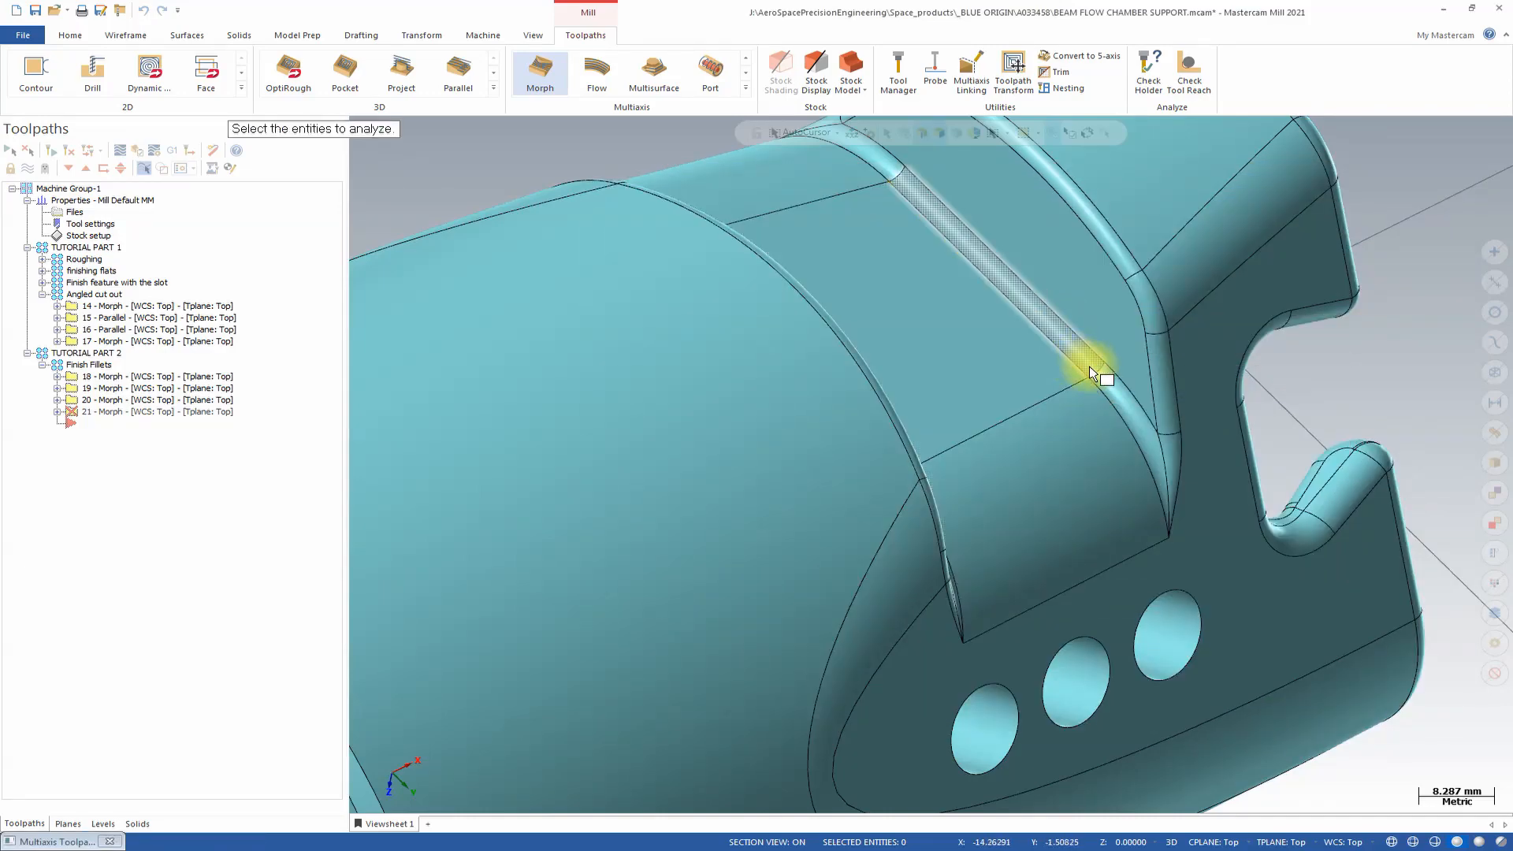
{"action": "left_click", "coordinate": [1087, 361]}
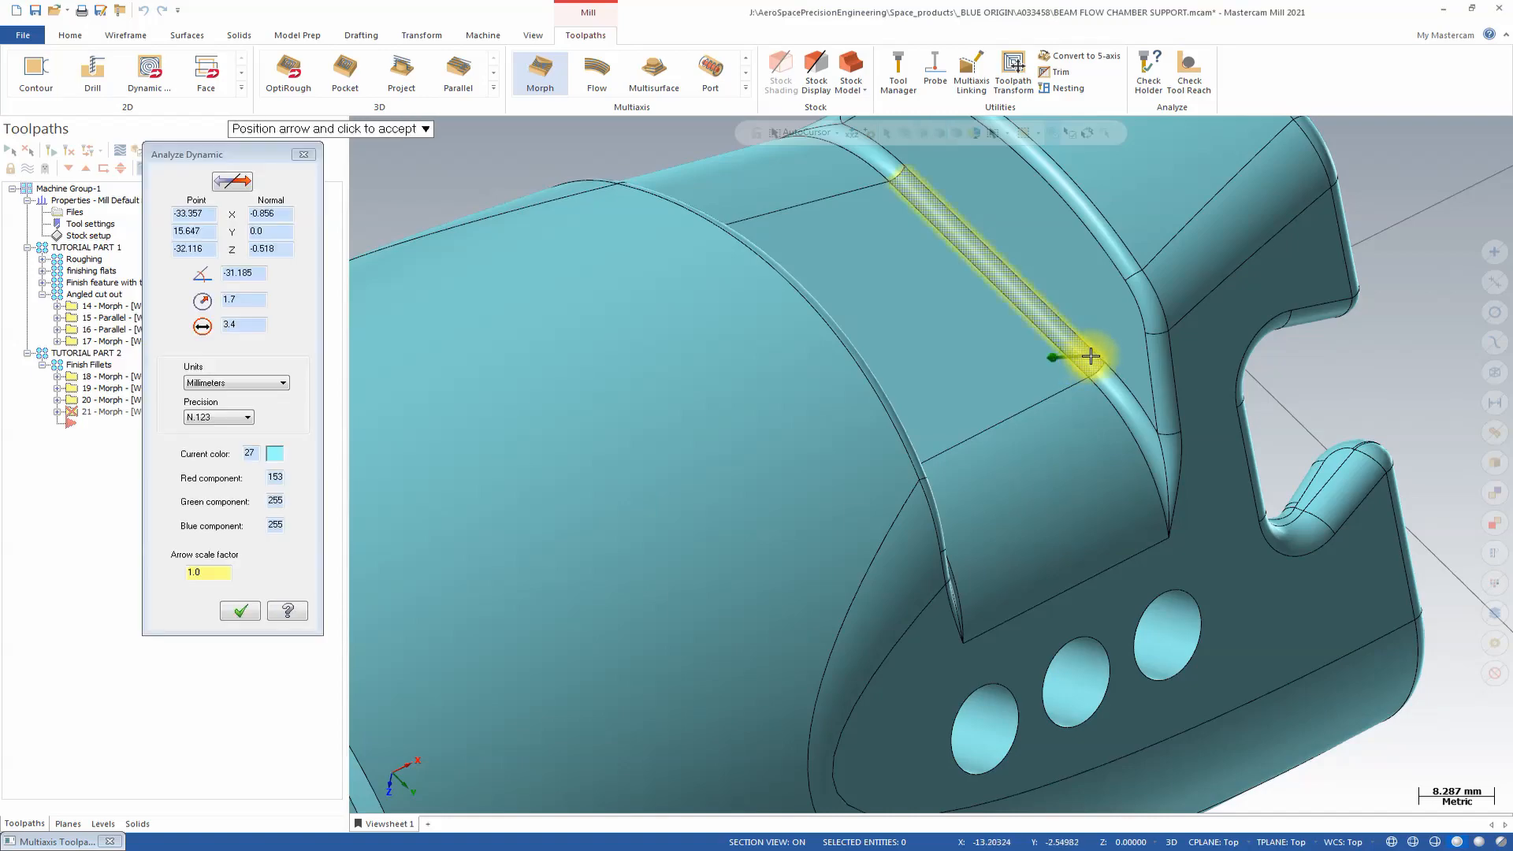
{"action": "left_click", "coordinate": [256, 304]}
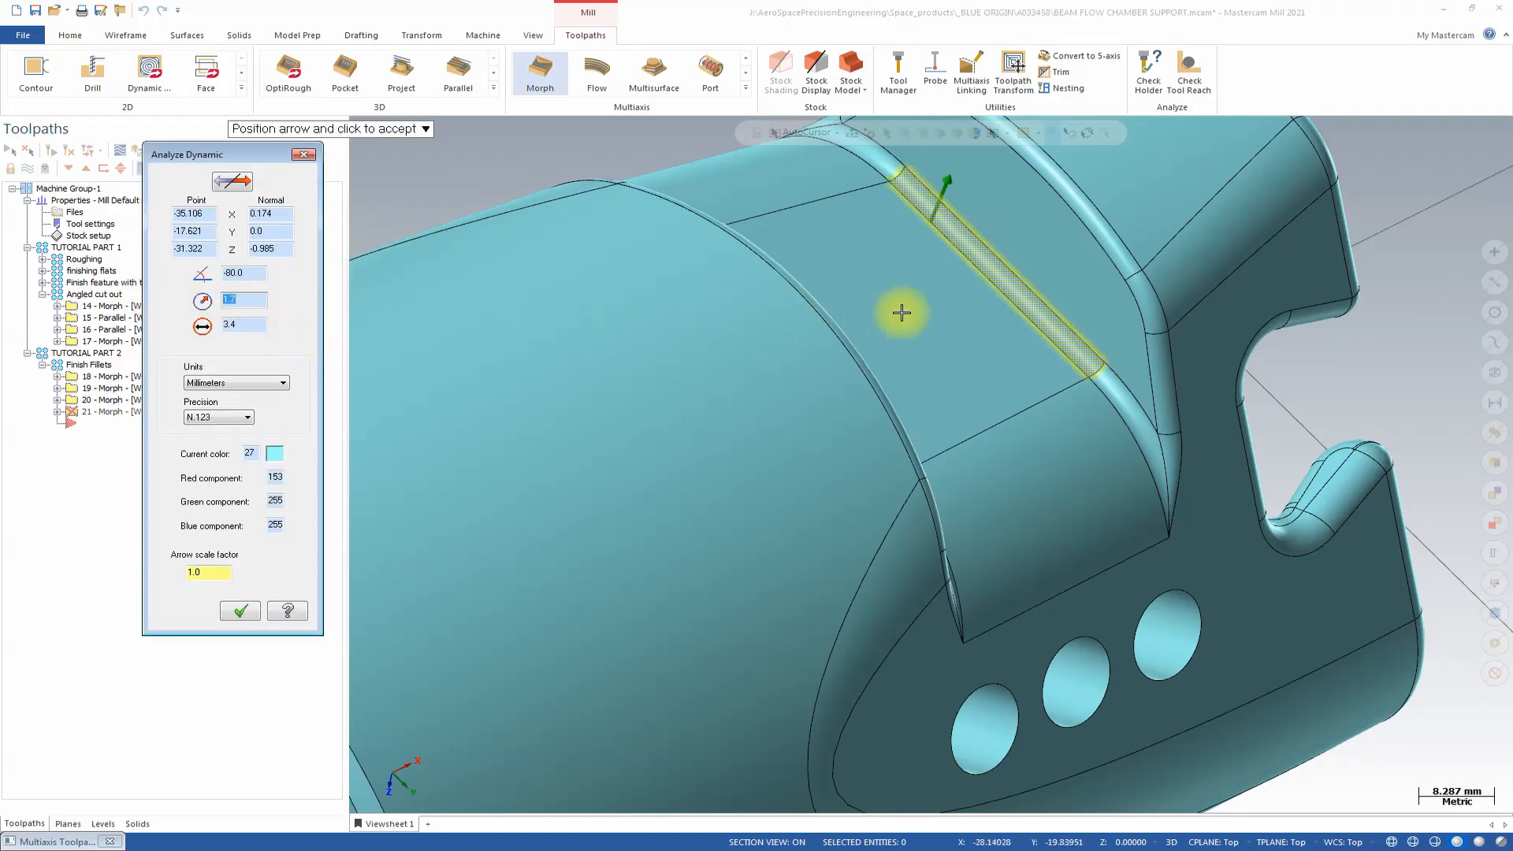
{"action": "key", "text": "Escape"}
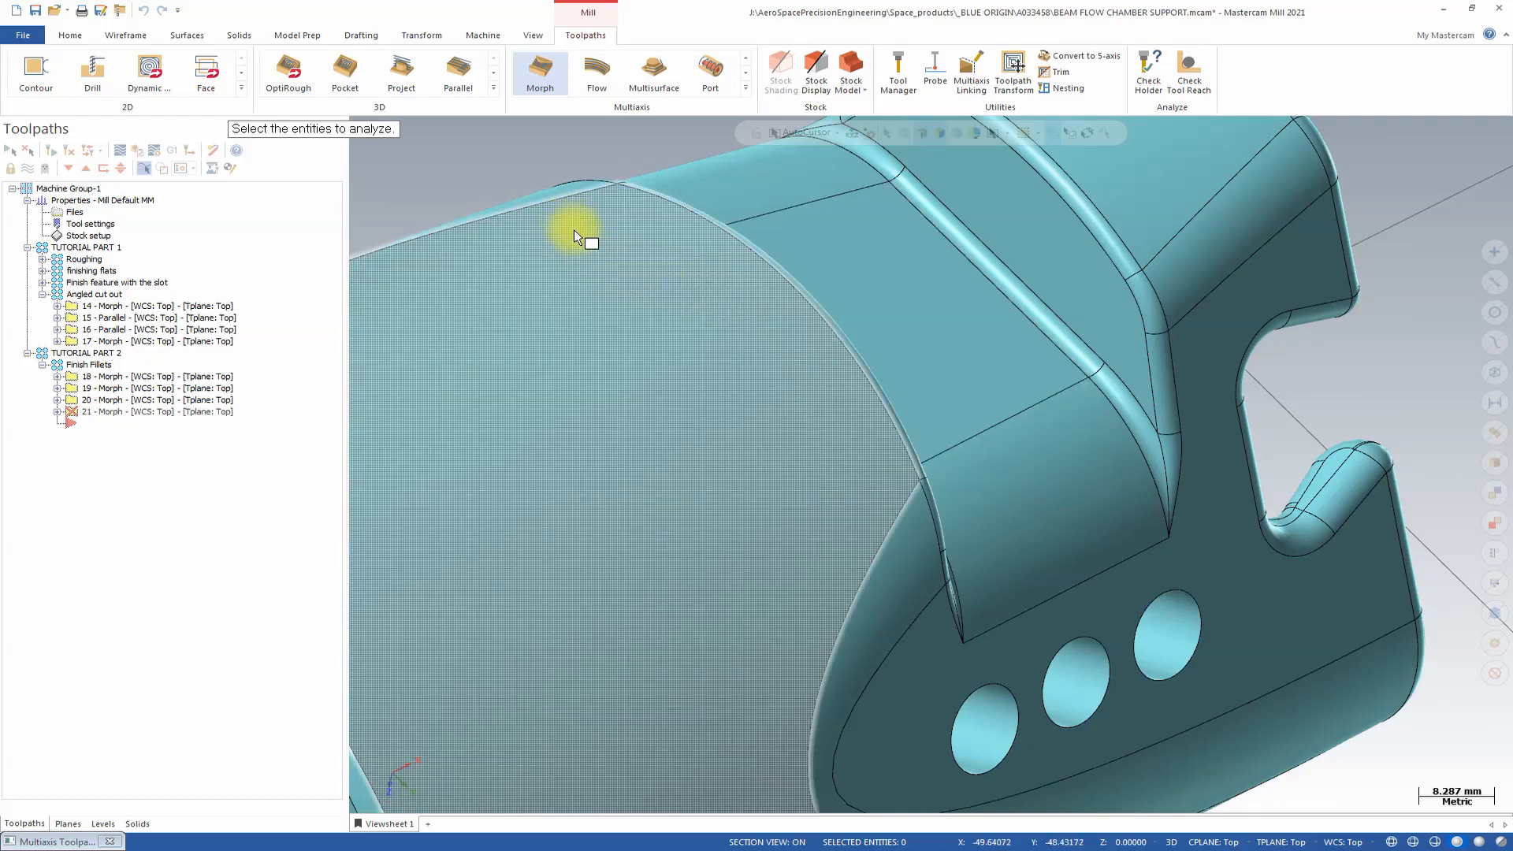
{"action": "key", "text": "Escape"}
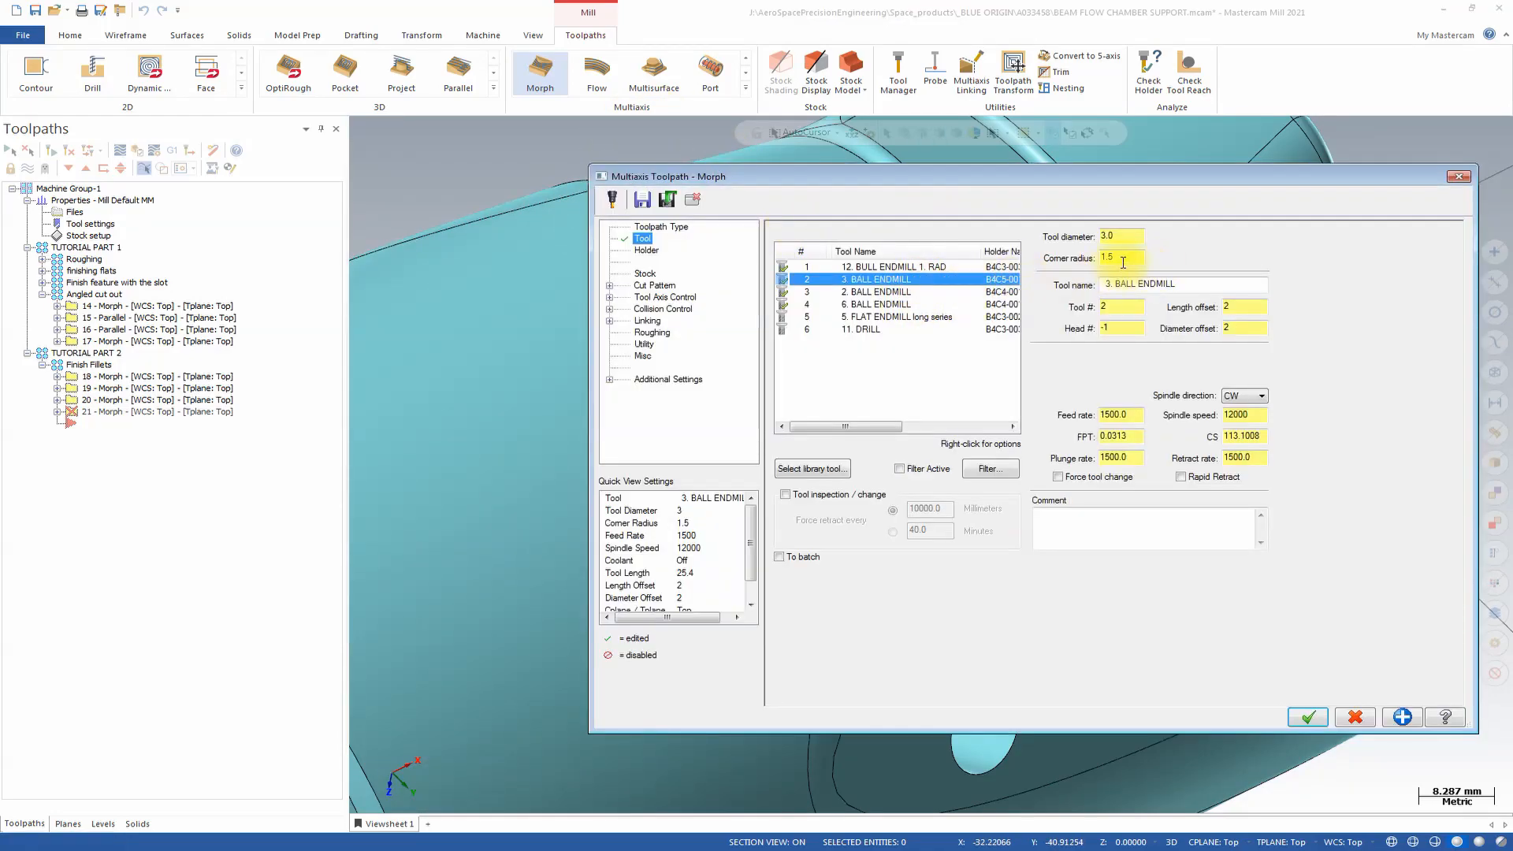
Step: Change the cut pattern's area type to "Determined by number of cuts"
{"action": "left_click", "coordinate": [660, 286]}
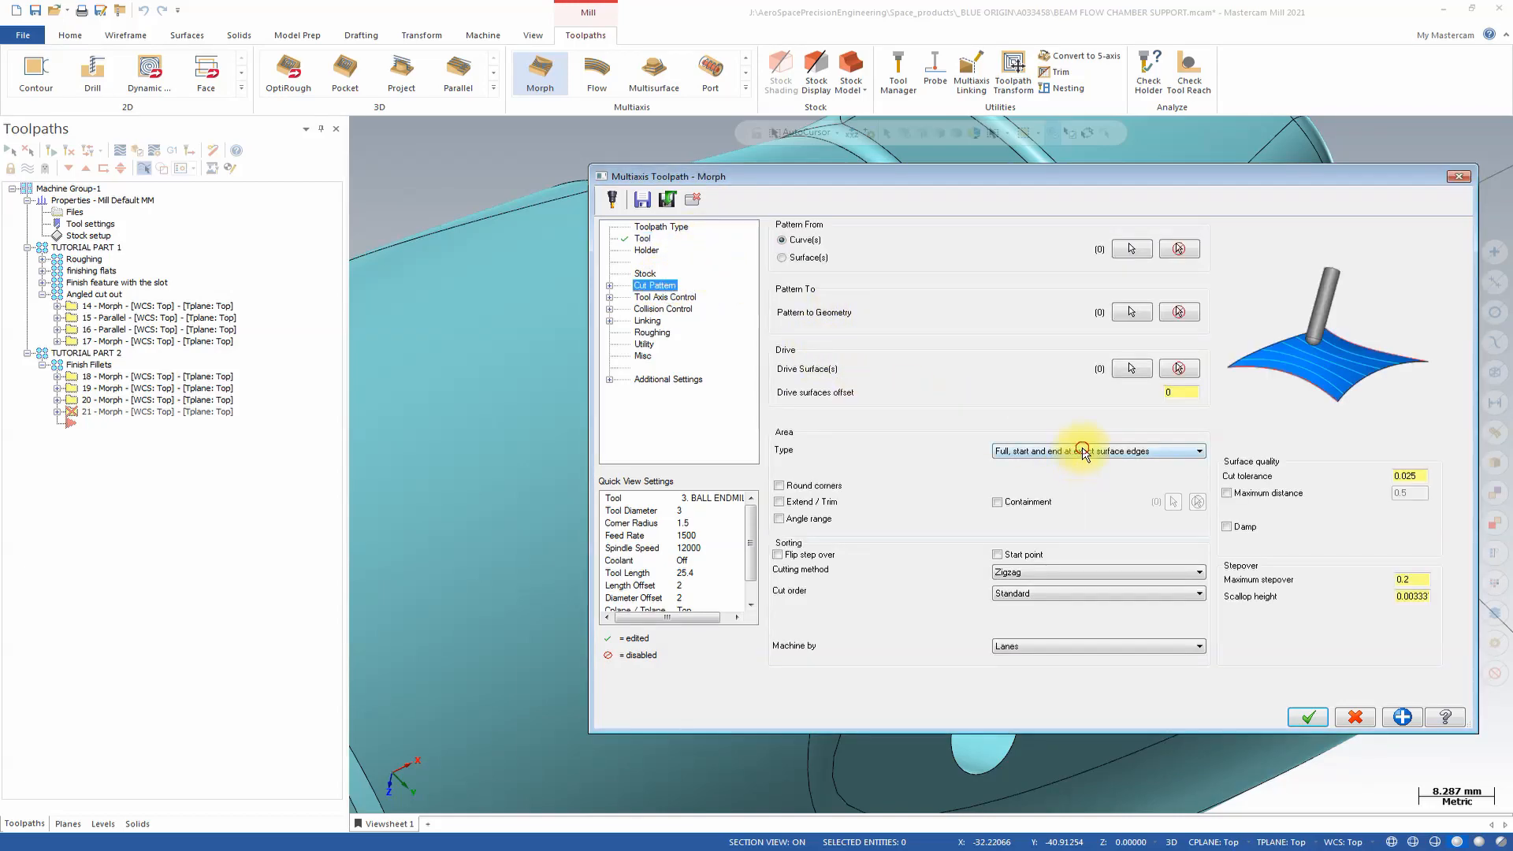
{"action": "left_click", "coordinate": [1084, 453]}
{"action": "left_click", "coordinate": [1093, 484]}
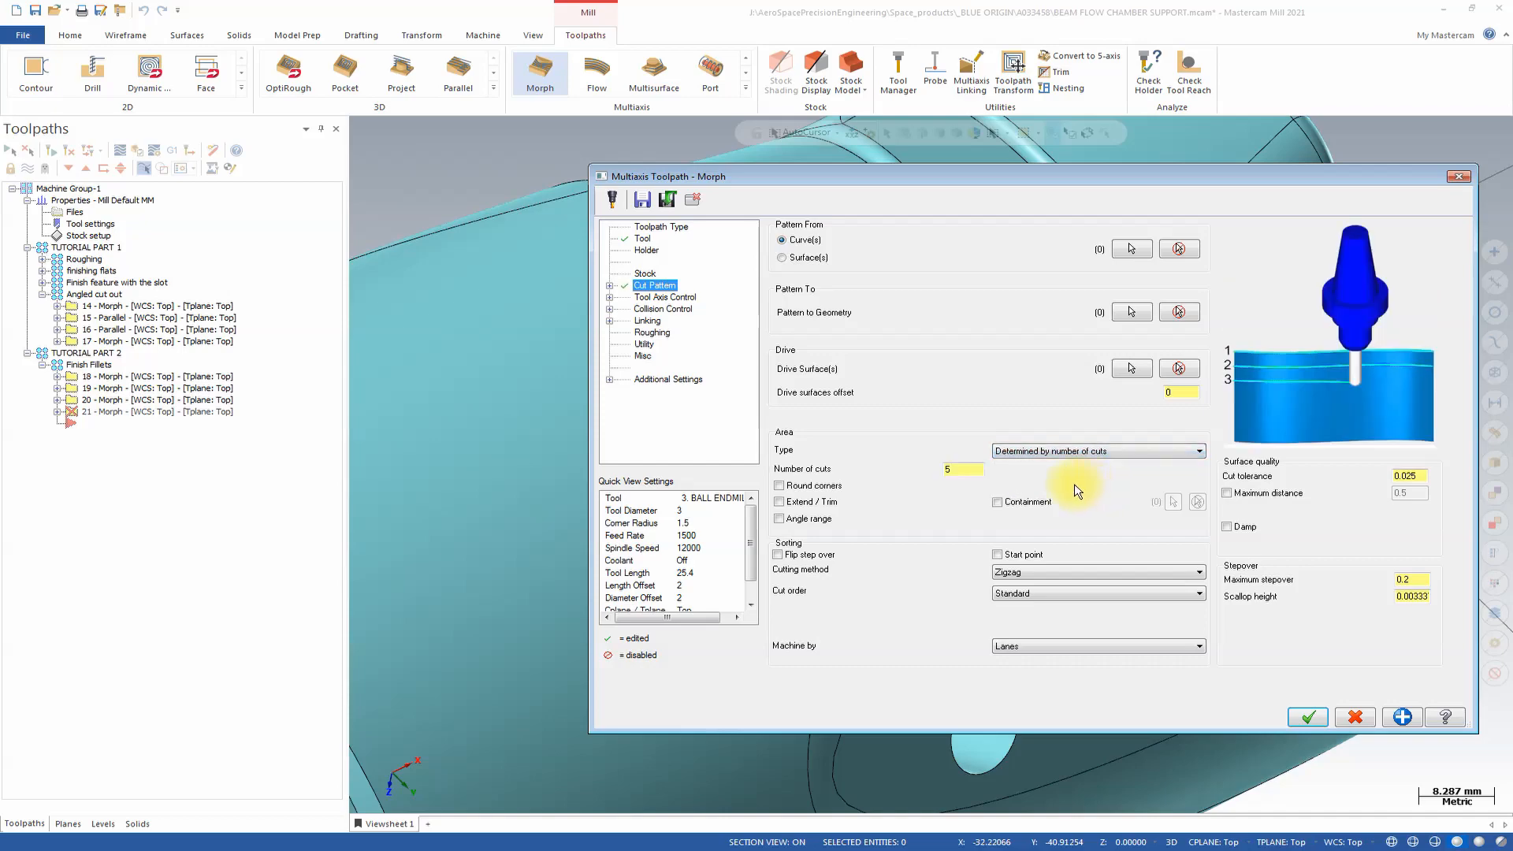
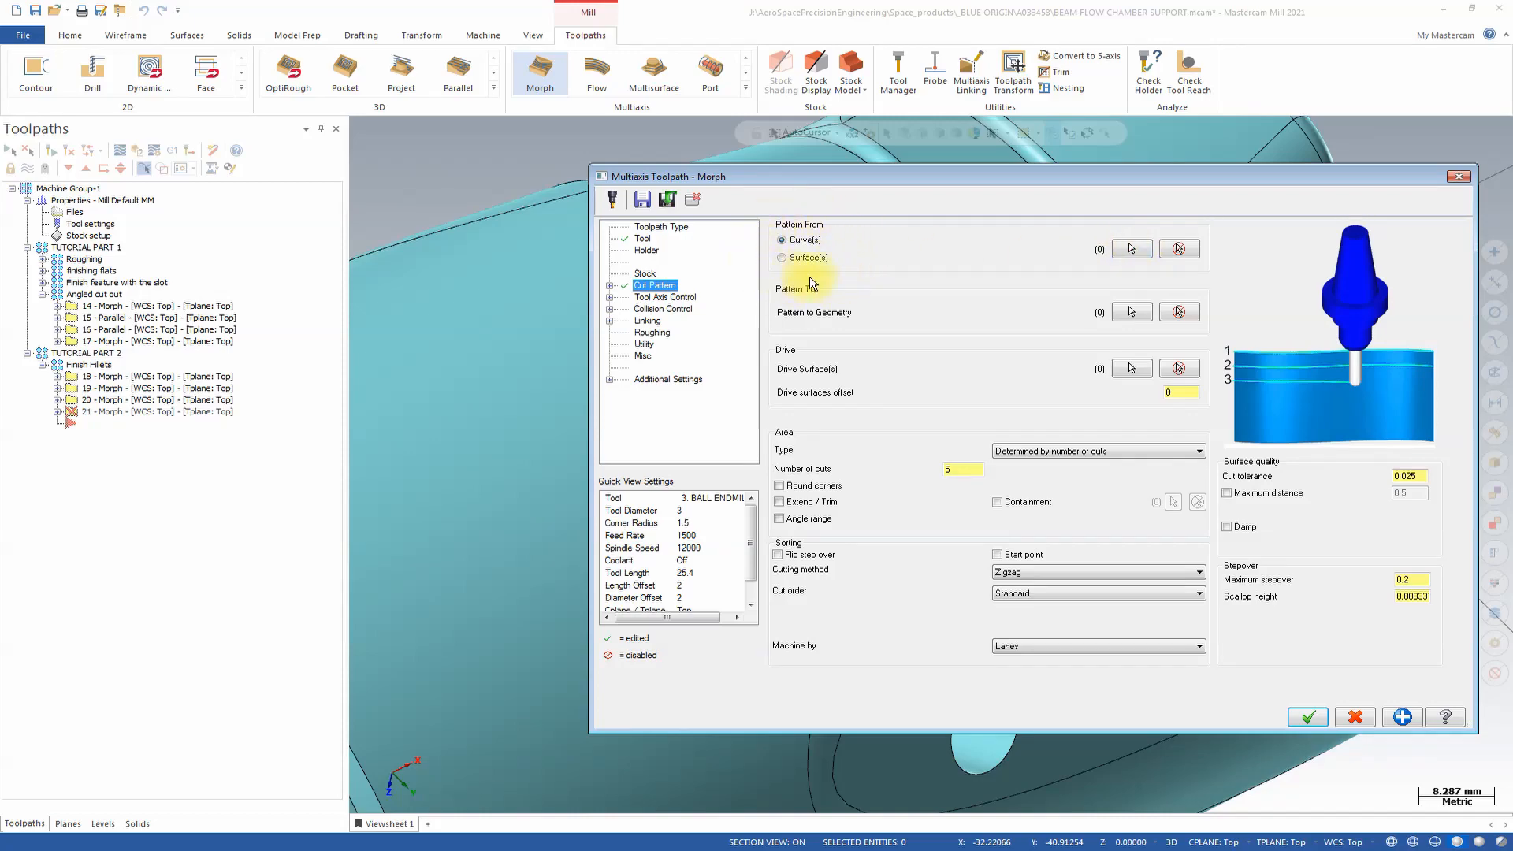
Step: Chain the floor fillet's wall-side edges as the starting pattern curve and its floor-side edges as the ending pattern geometry
{"action": "left_click", "coordinate": [1130, 249]}
{"action": "left_click", "coordinate": [1146, 422]}
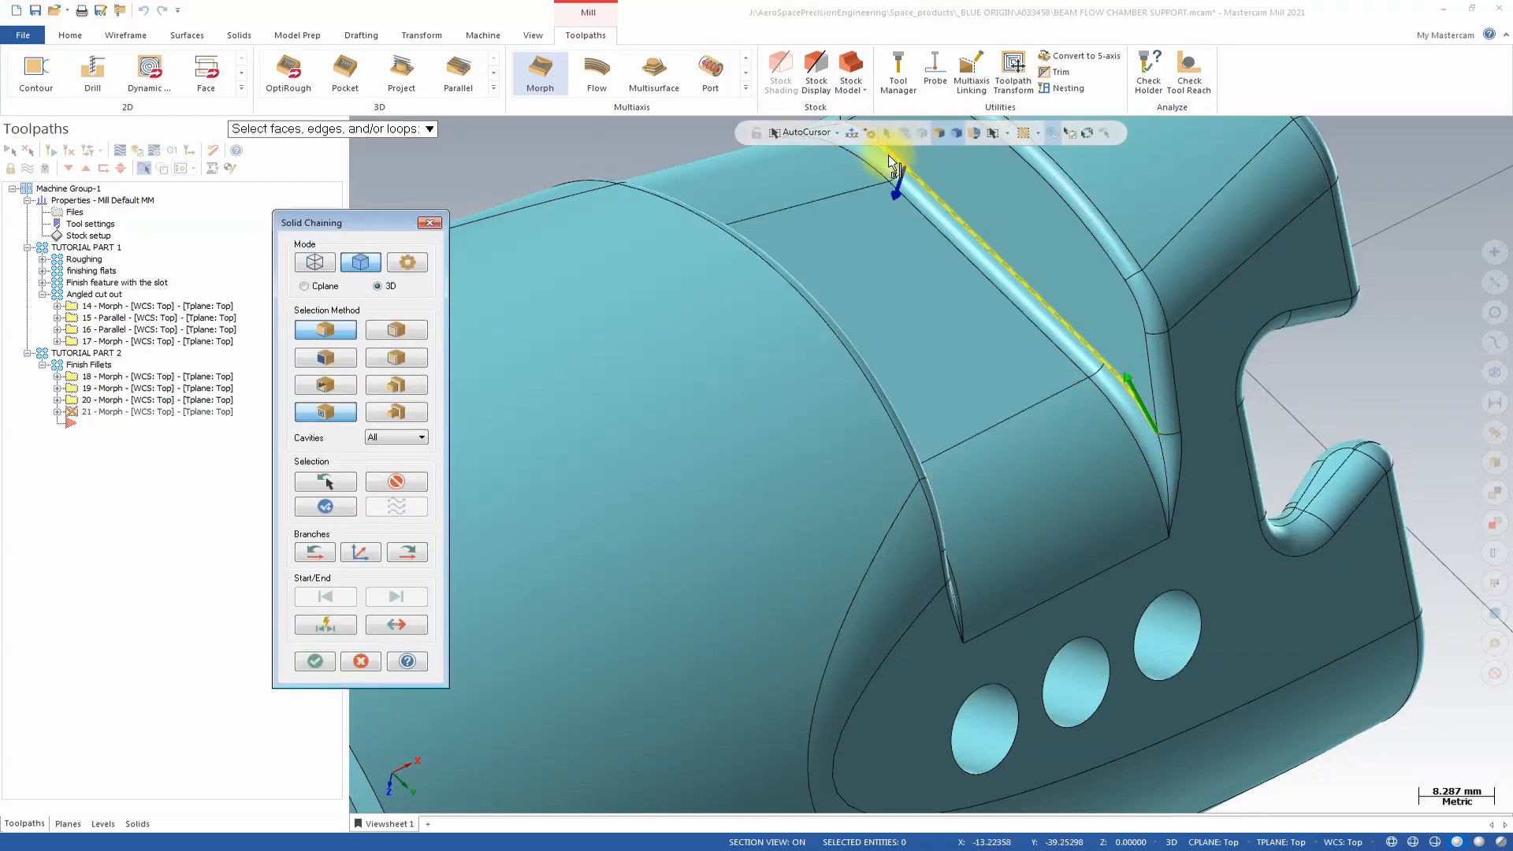
{"action": "middle_click_drag", "start_coordinate": [905, 155], "coordinate": [286, 625]}
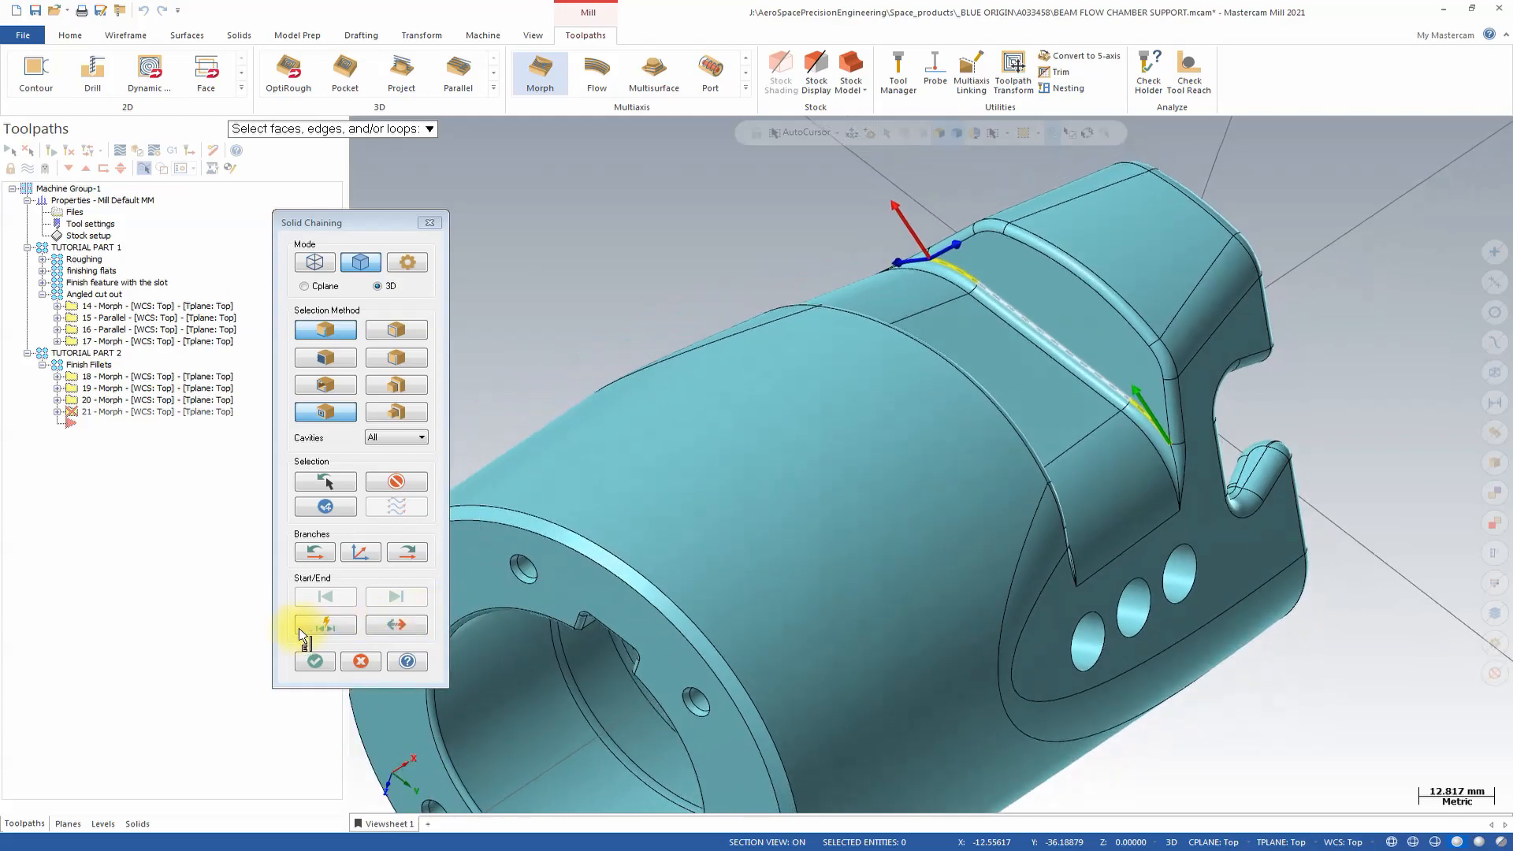
{"action": "left_click", "coordinate": [314, 660]}
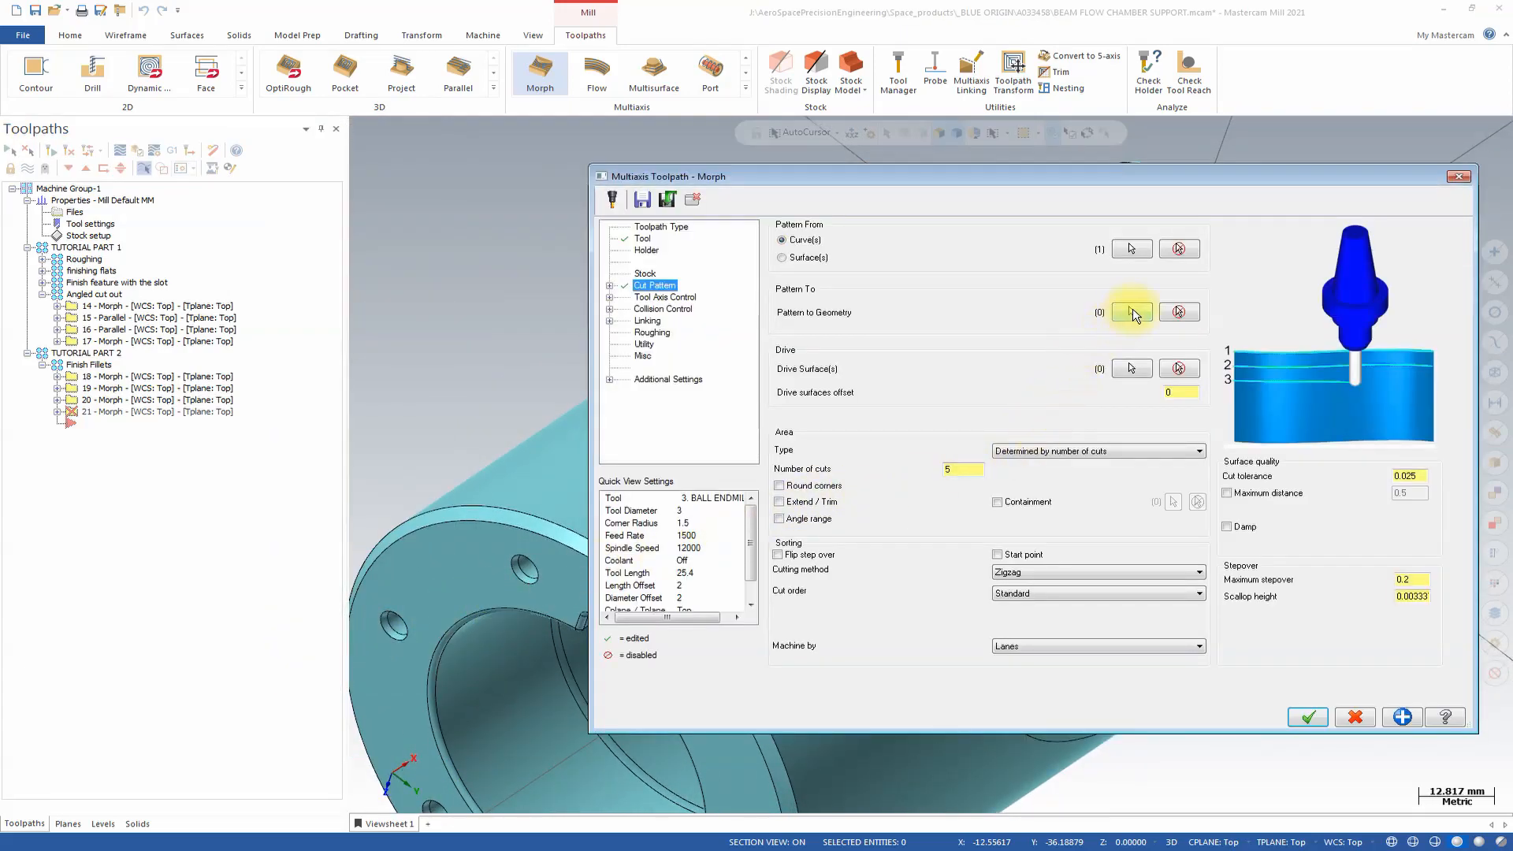
{"action": "left_click", "coordinate": [1134, 311]}
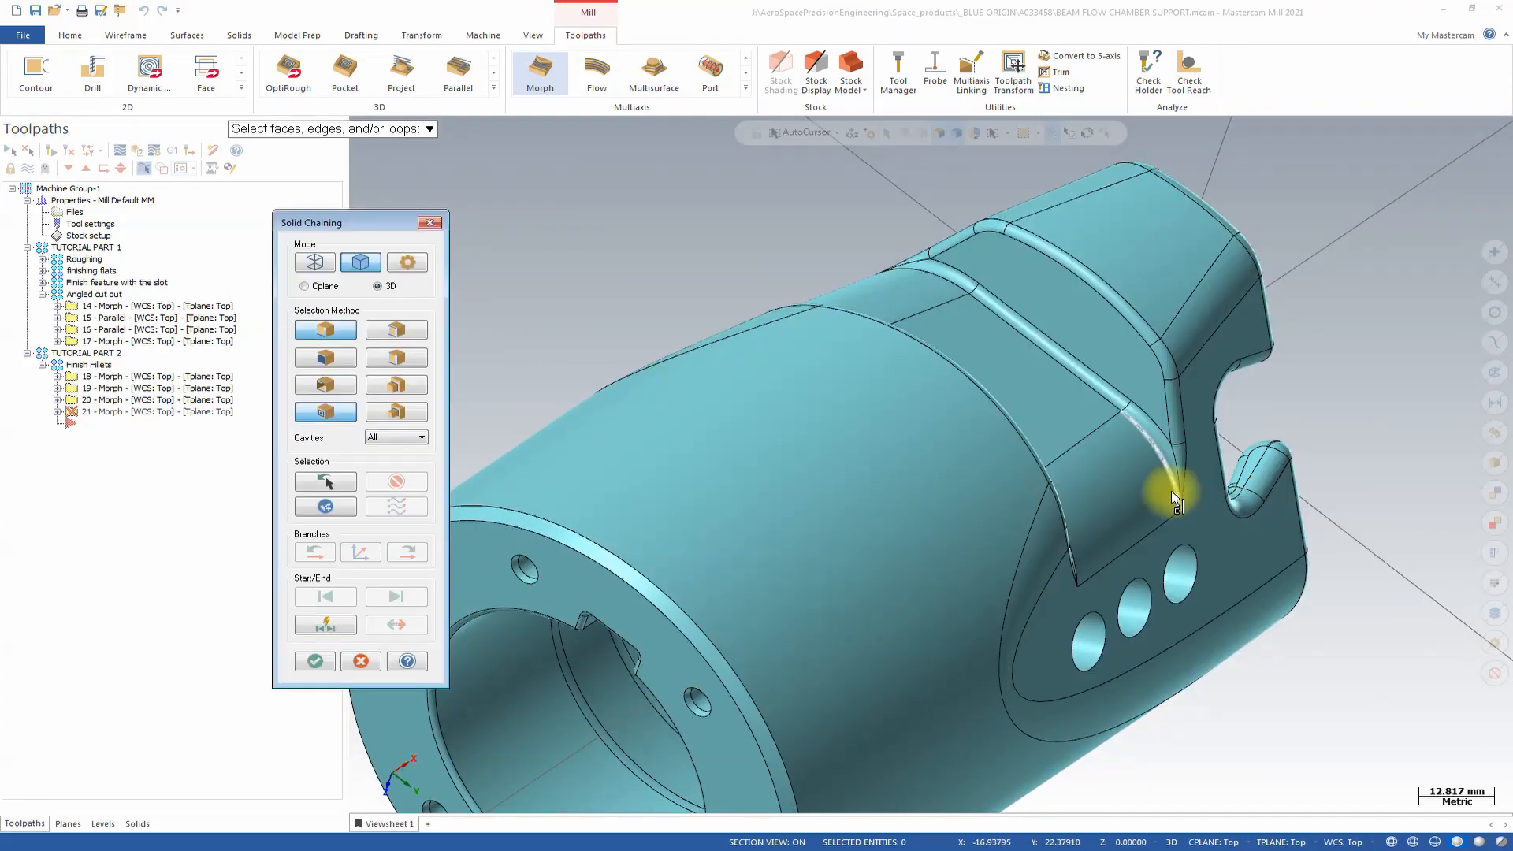
{"action": "left_click", "coordinate": [1171, 490]}
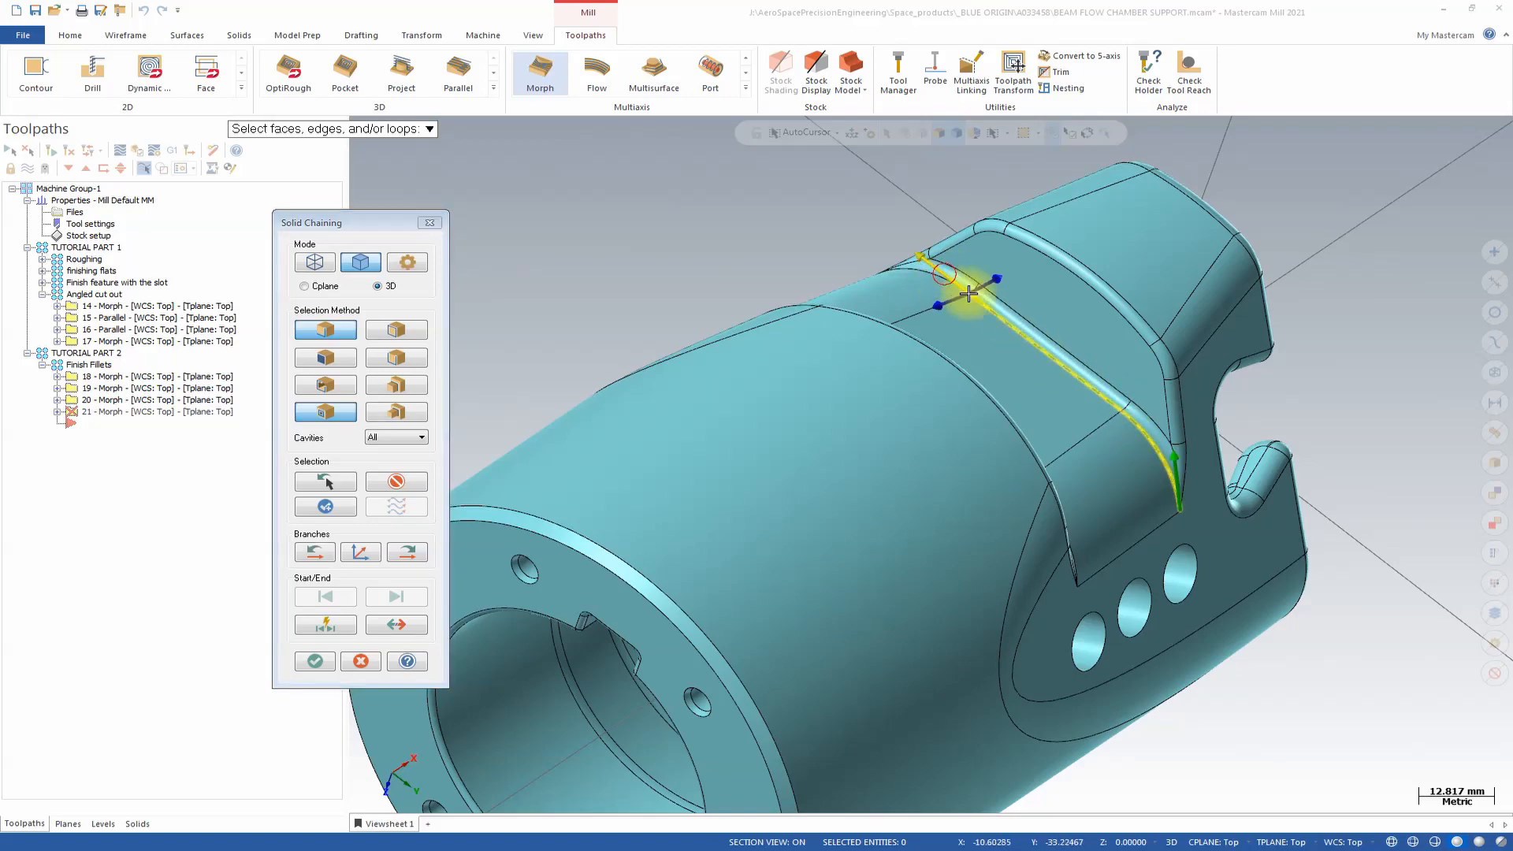
{"action": "left_click", "coordinate": [314, 660]}
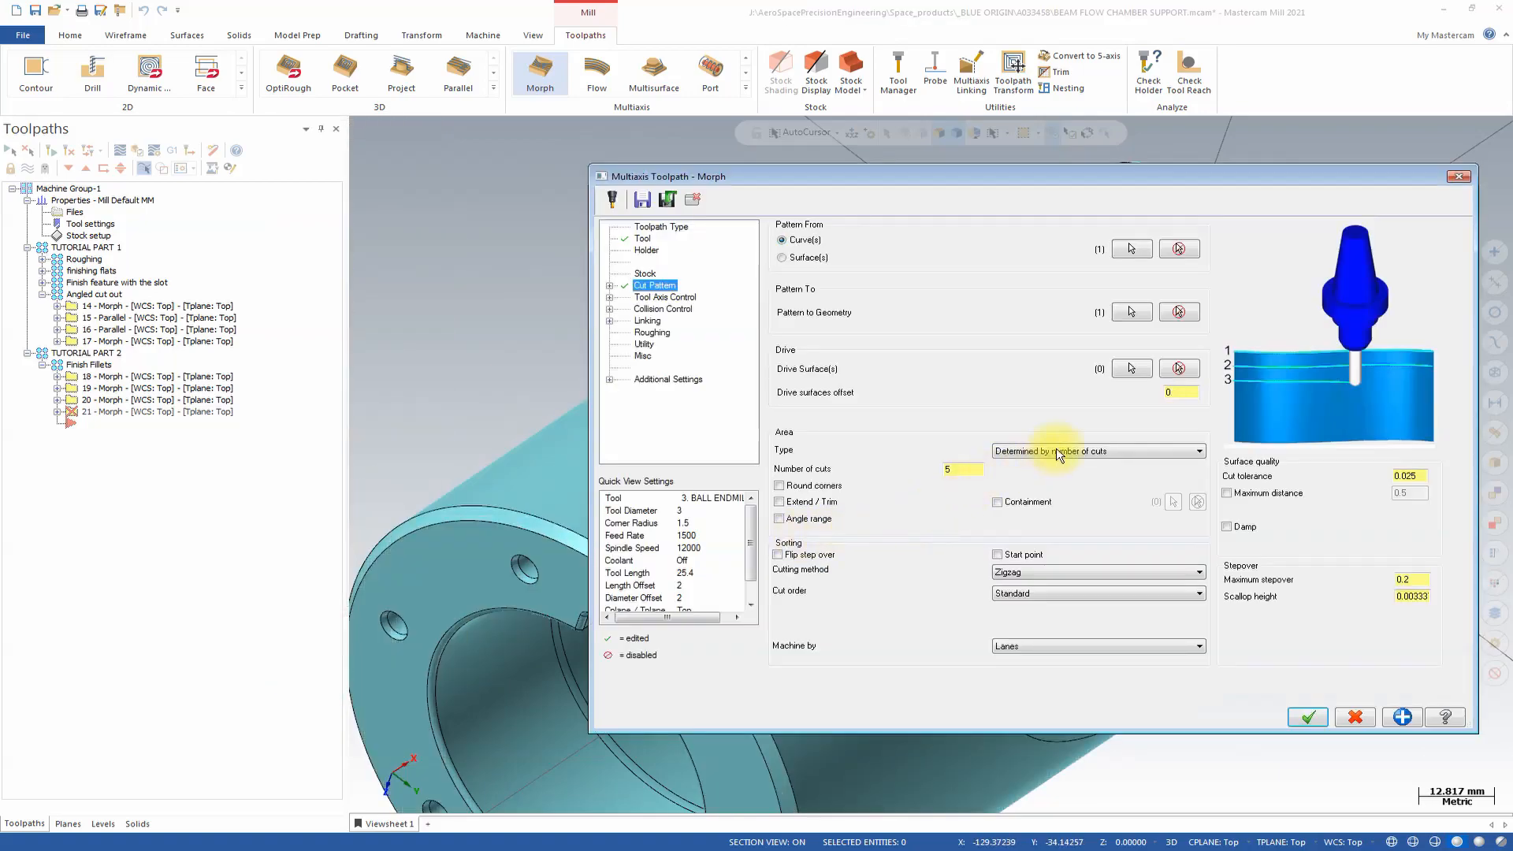
Step: Choose the three tangent faces of the floor fillet as the drive surfaces
{"action": "left_click", "coordinate": [1130, 370]}
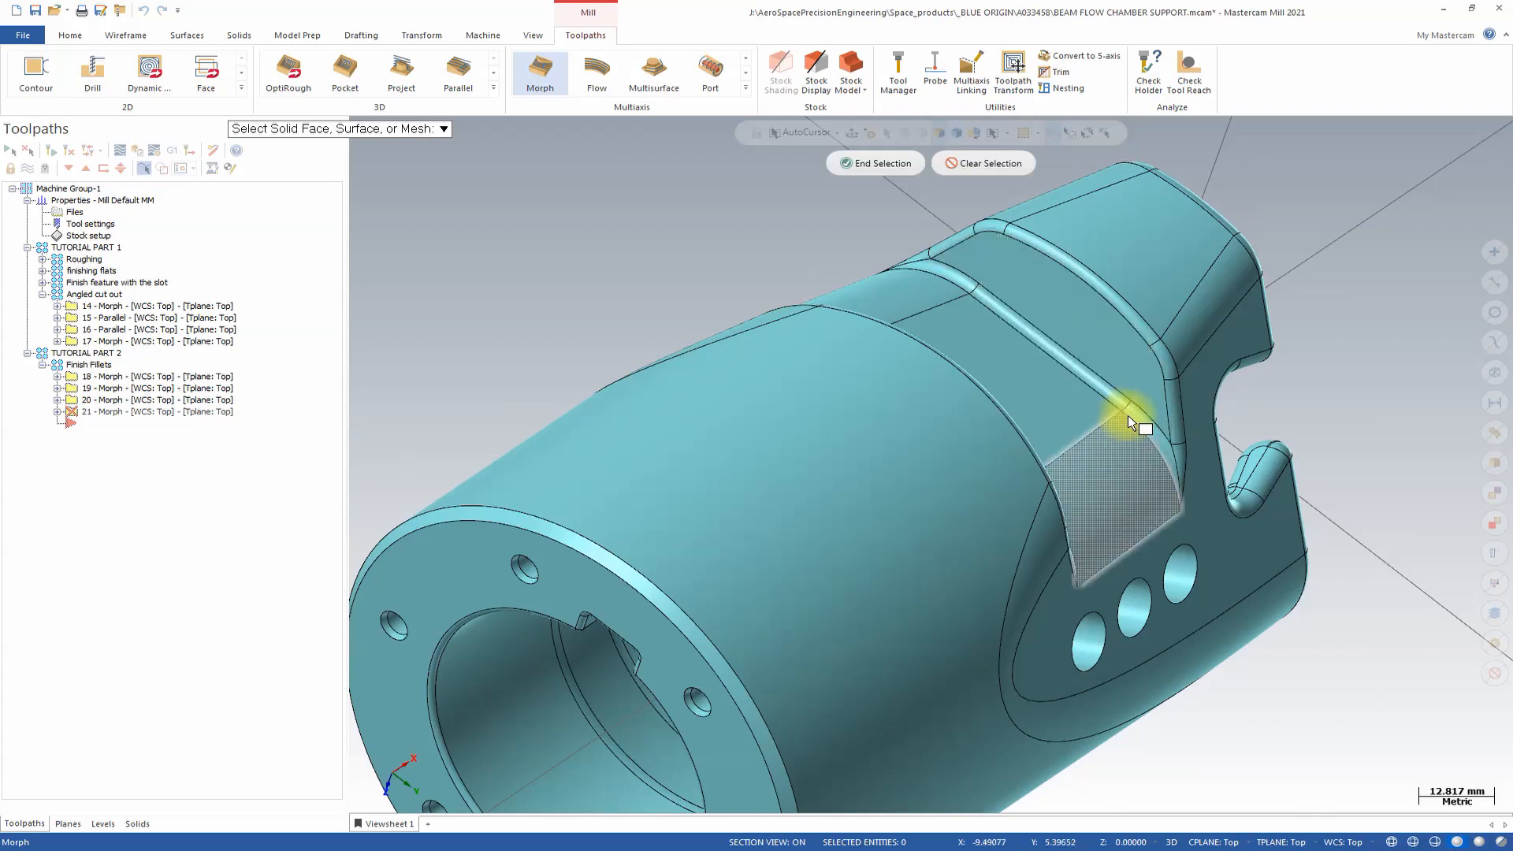
{"action": "left_click", "coordinate": [1112, 389]}
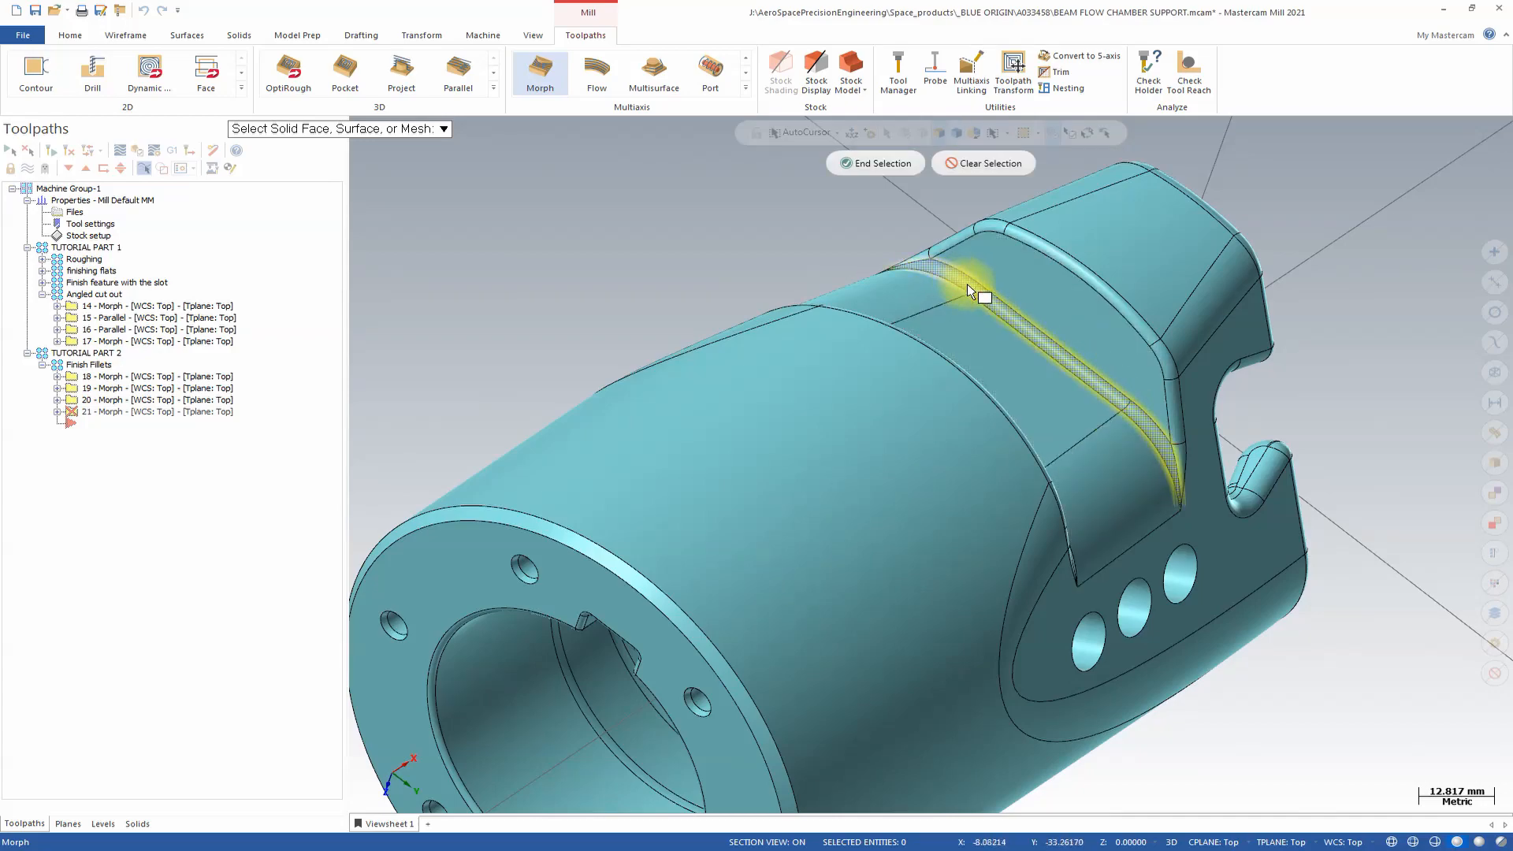
{"action": "left_click", "coordinate": [877, 162]}
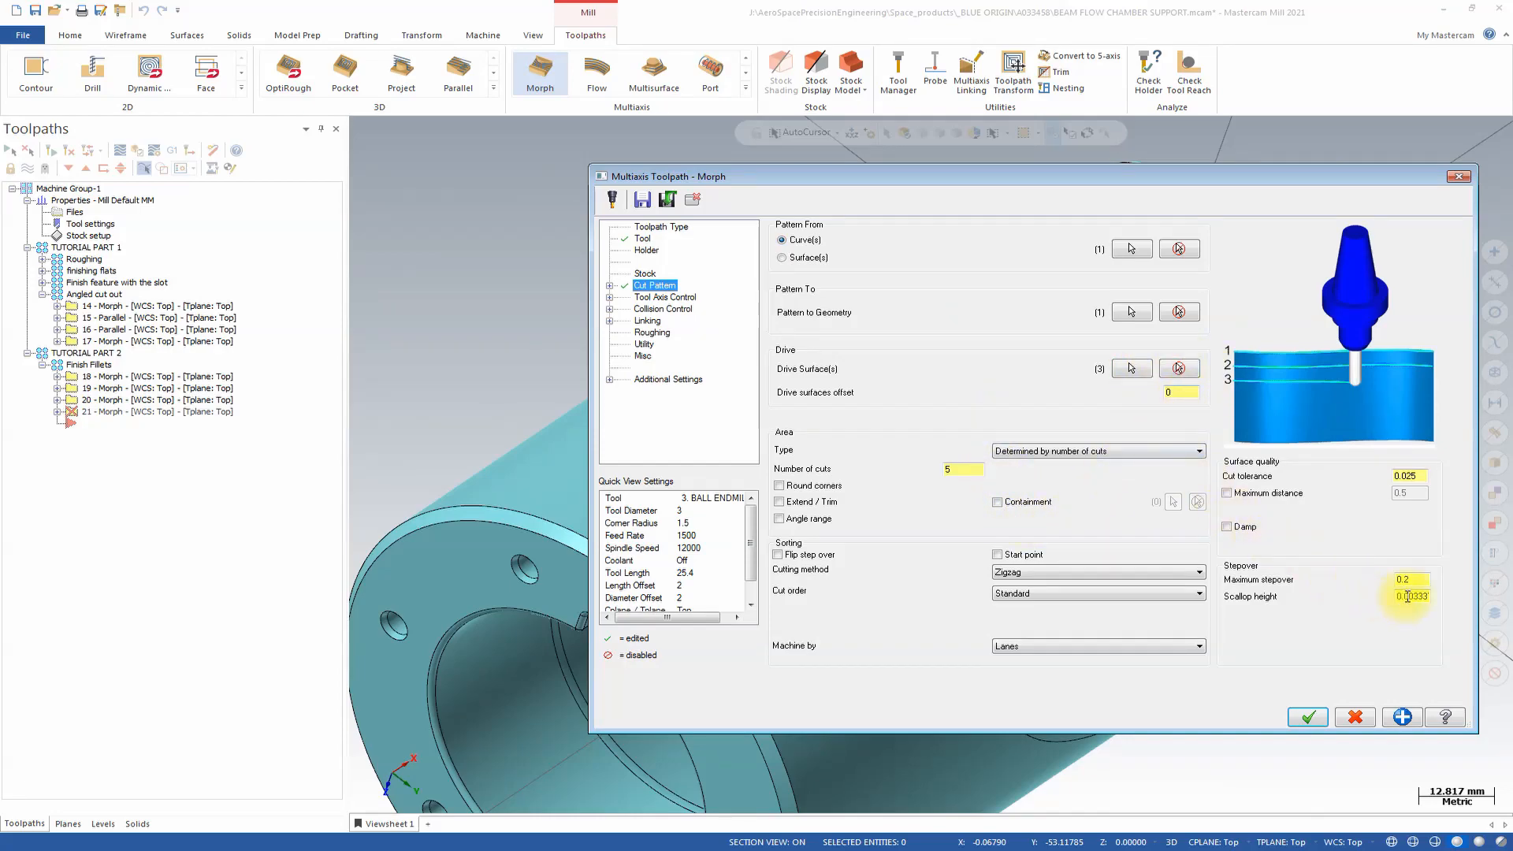
Step: Review the advanced surface quality options and enable "Extend edge curve" in the surface edge handling parameters
{"action": "left_click", "coordinate": [609, 286]}
{"action": "left_click", "coordinate": [646, 300]}
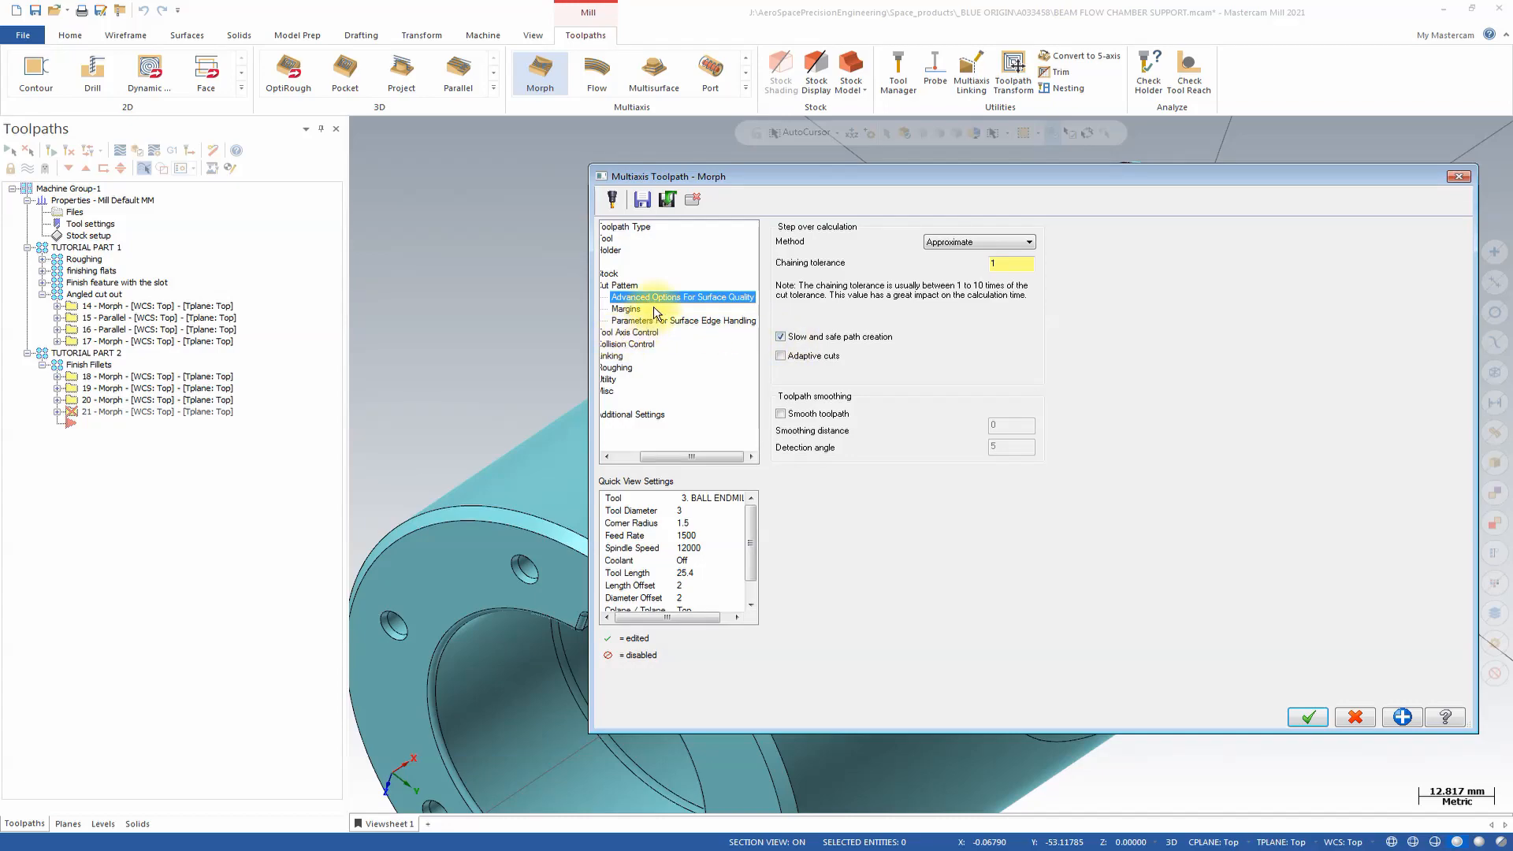
{"action": "left_click_drag", "start_coordinate": [674, 456], "coordinate": [647, 456]}
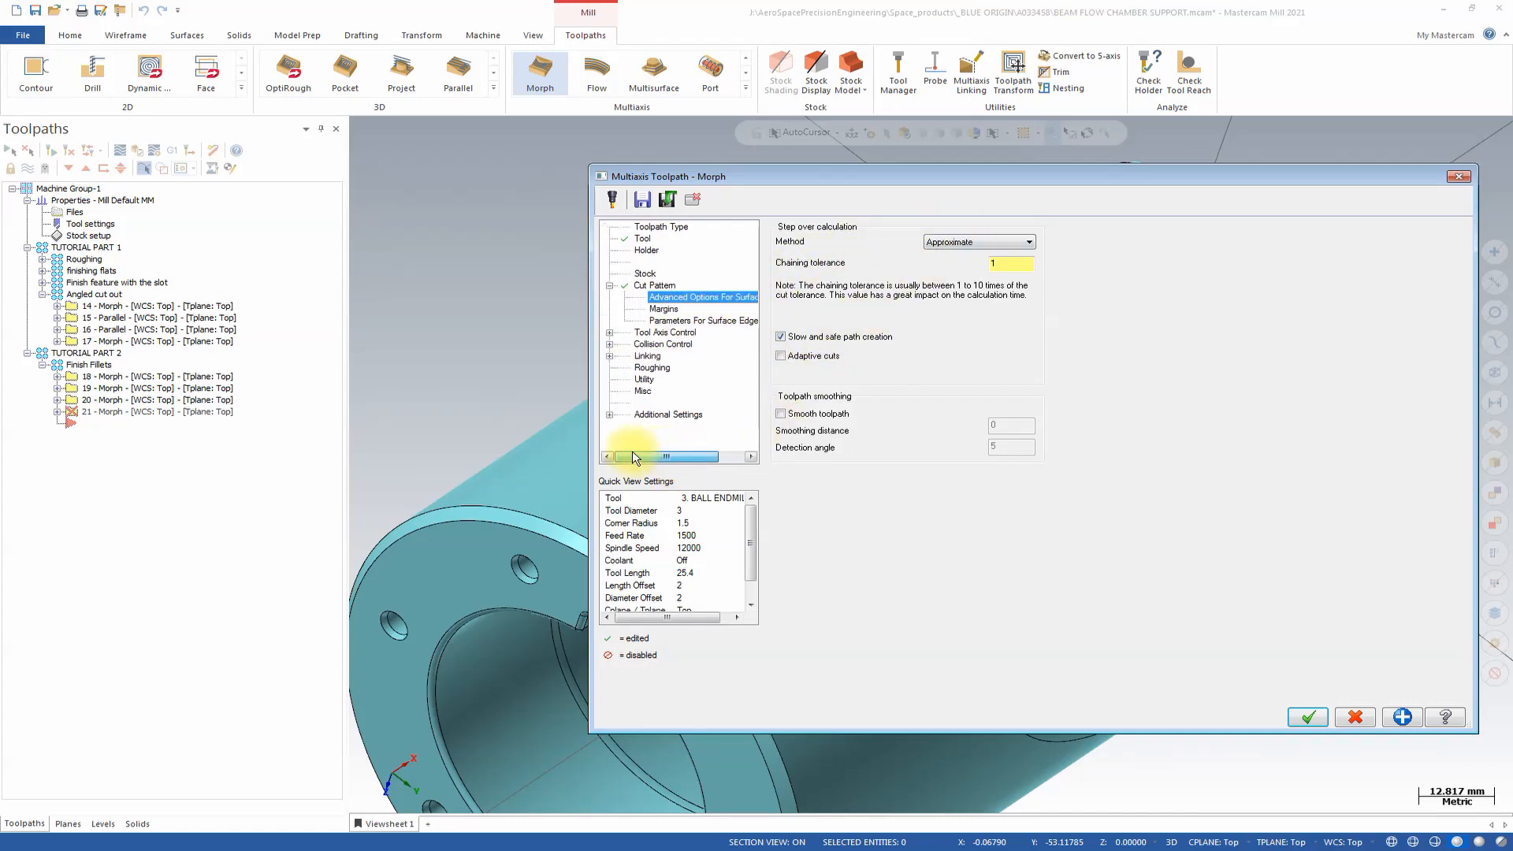
{"action": "left_click", "coordinate": [662, 321]}
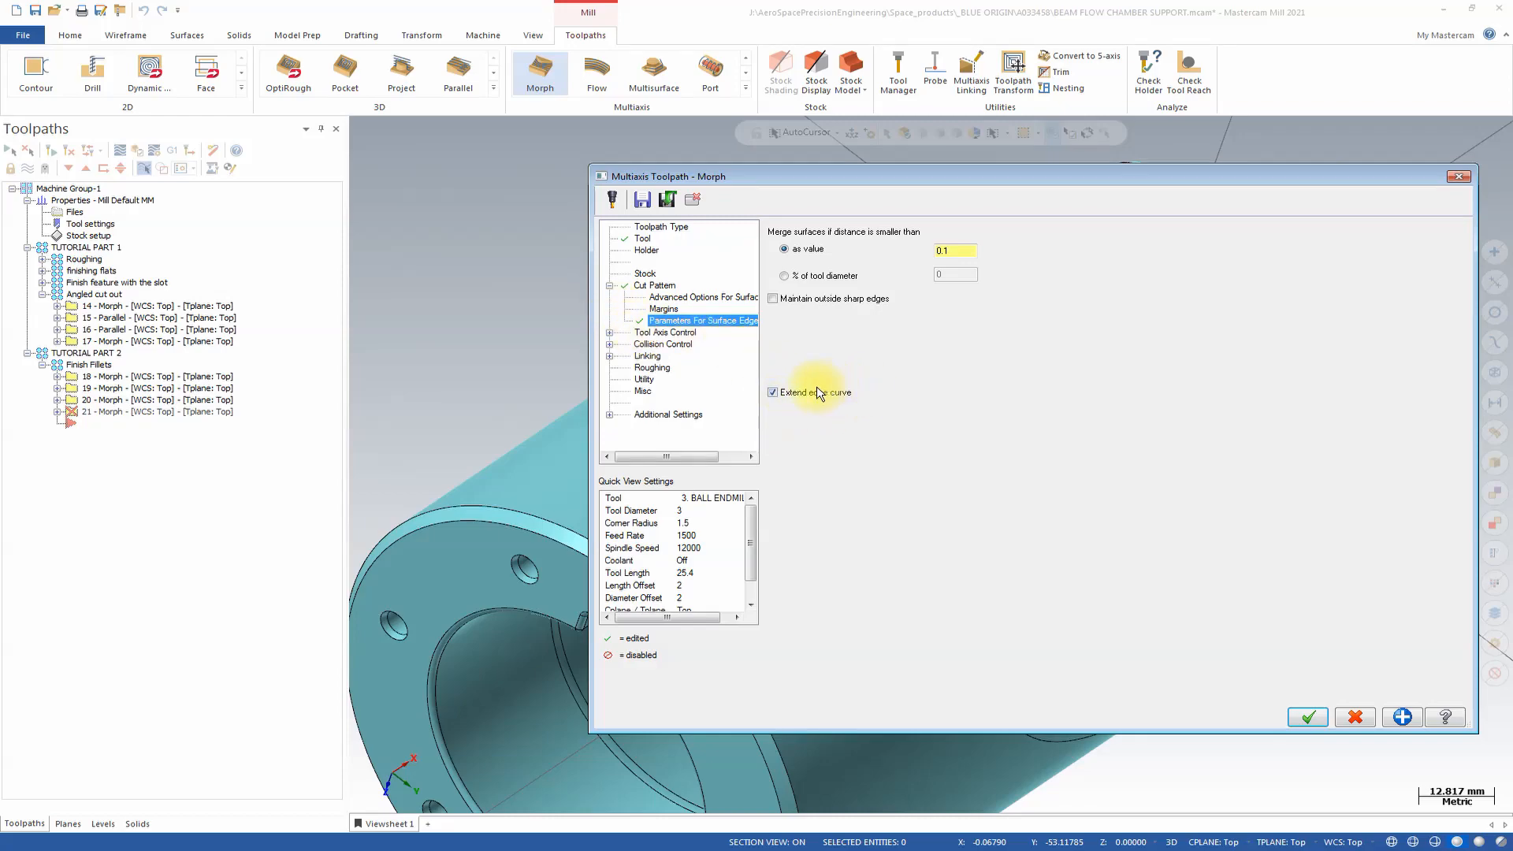
Step: Review the Surface with tilt and conical limit settings, and compare them with the cutout wall's angle in a side view of the part
{"action": "left_click", "coordinate": [609, 332]}
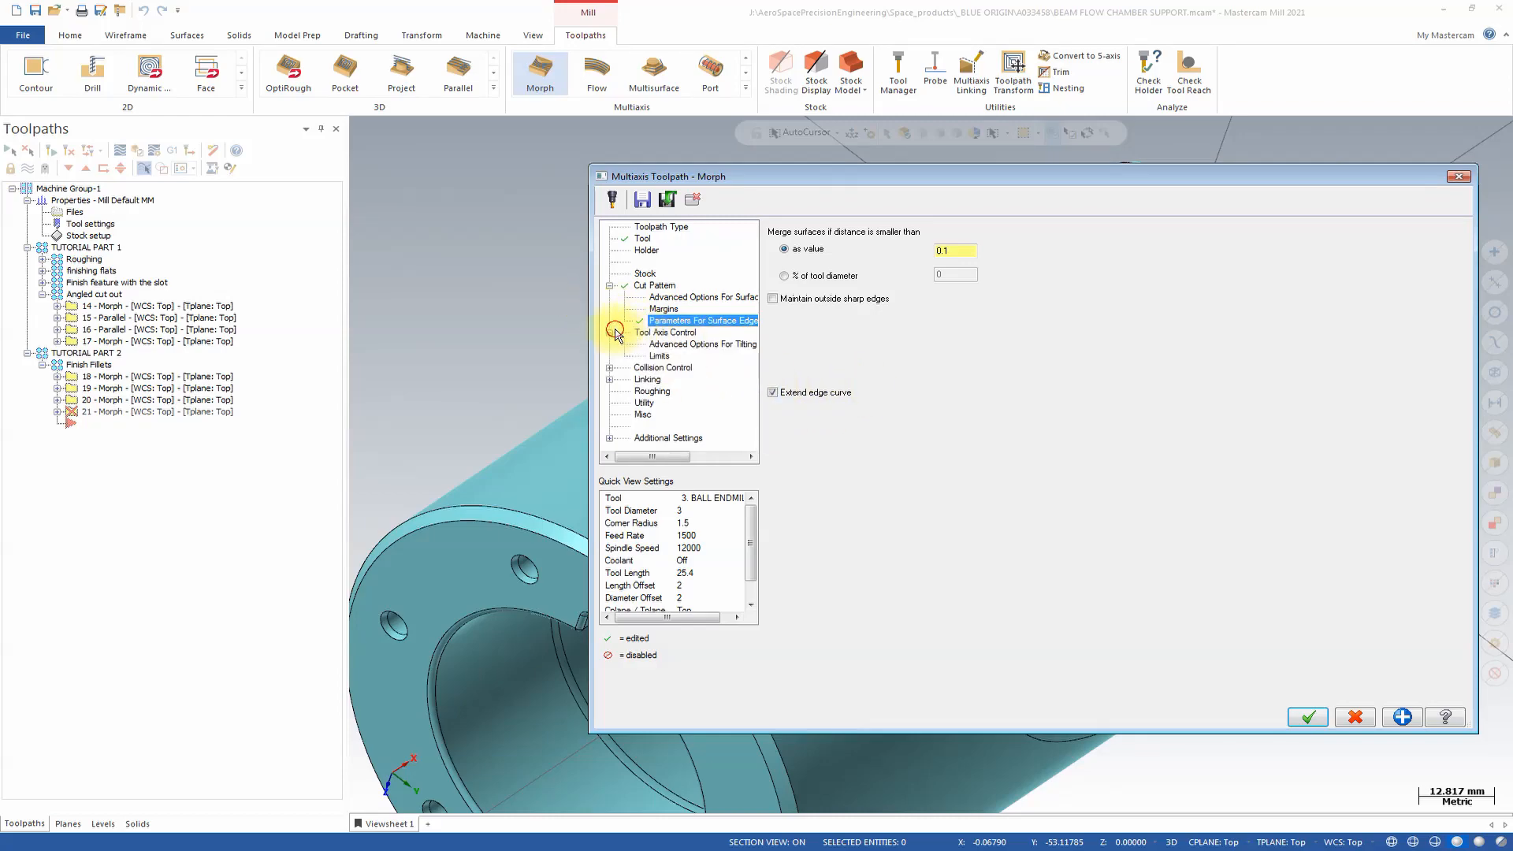
{"action": "left_click", "coordinate": [677, 332]}
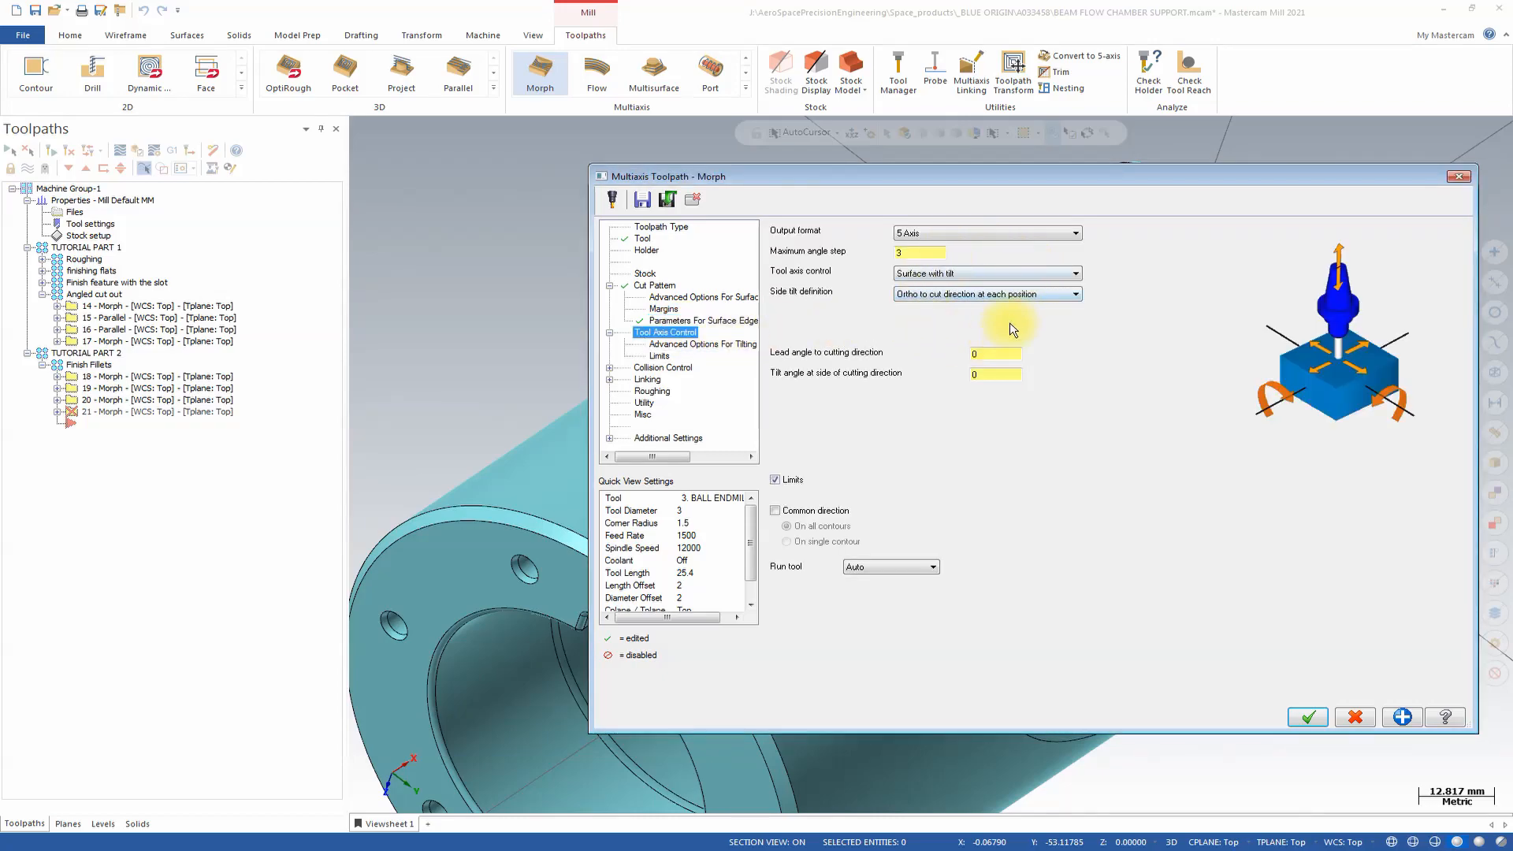
{"action": "left_click", "coordinate": [662, 356]}
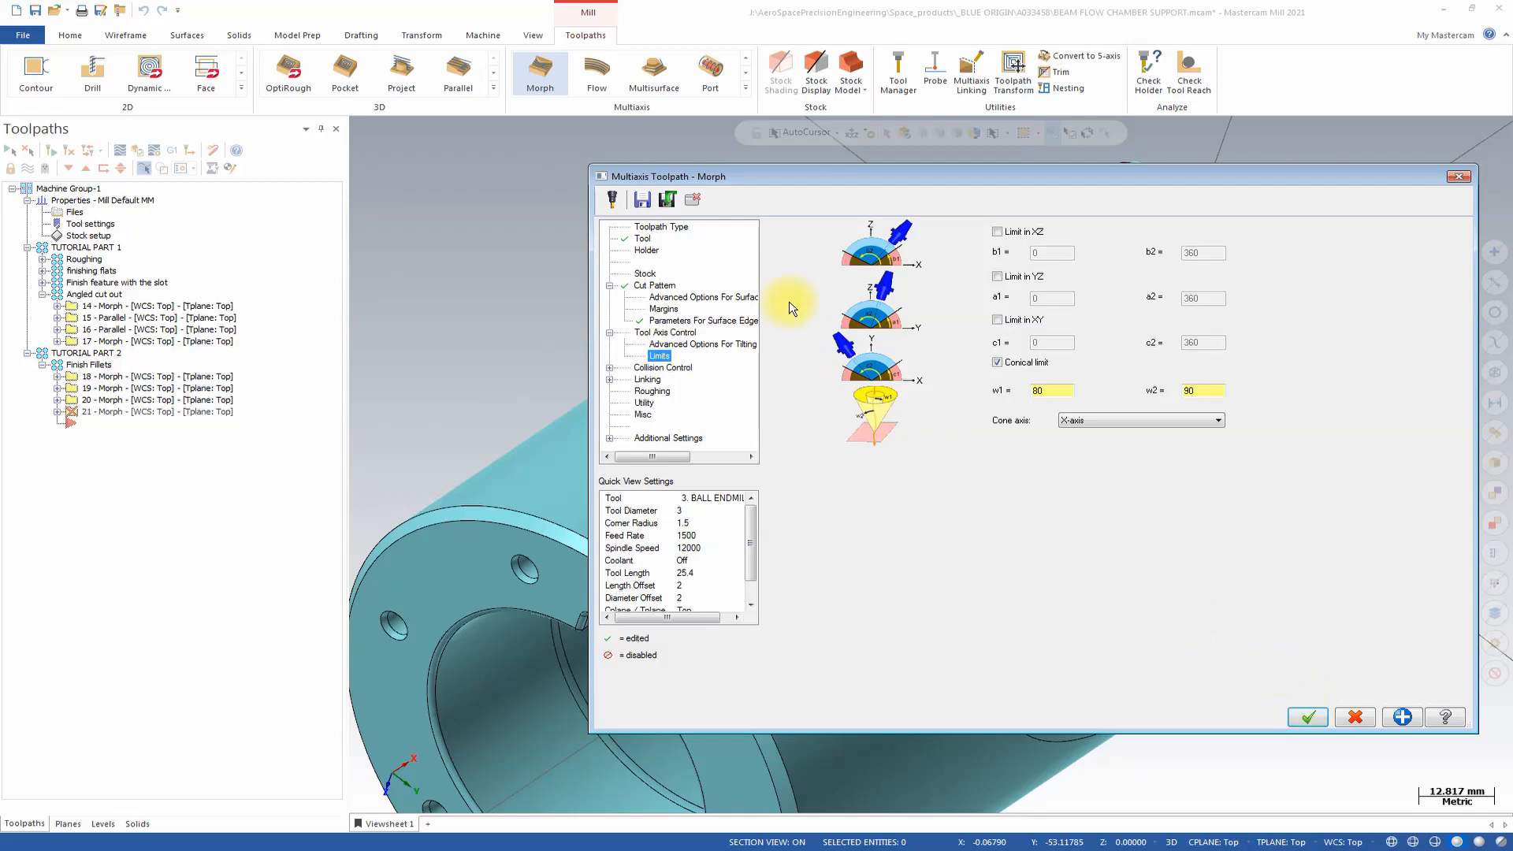
{"action": "left_click", "coordinate": [693, 200]}
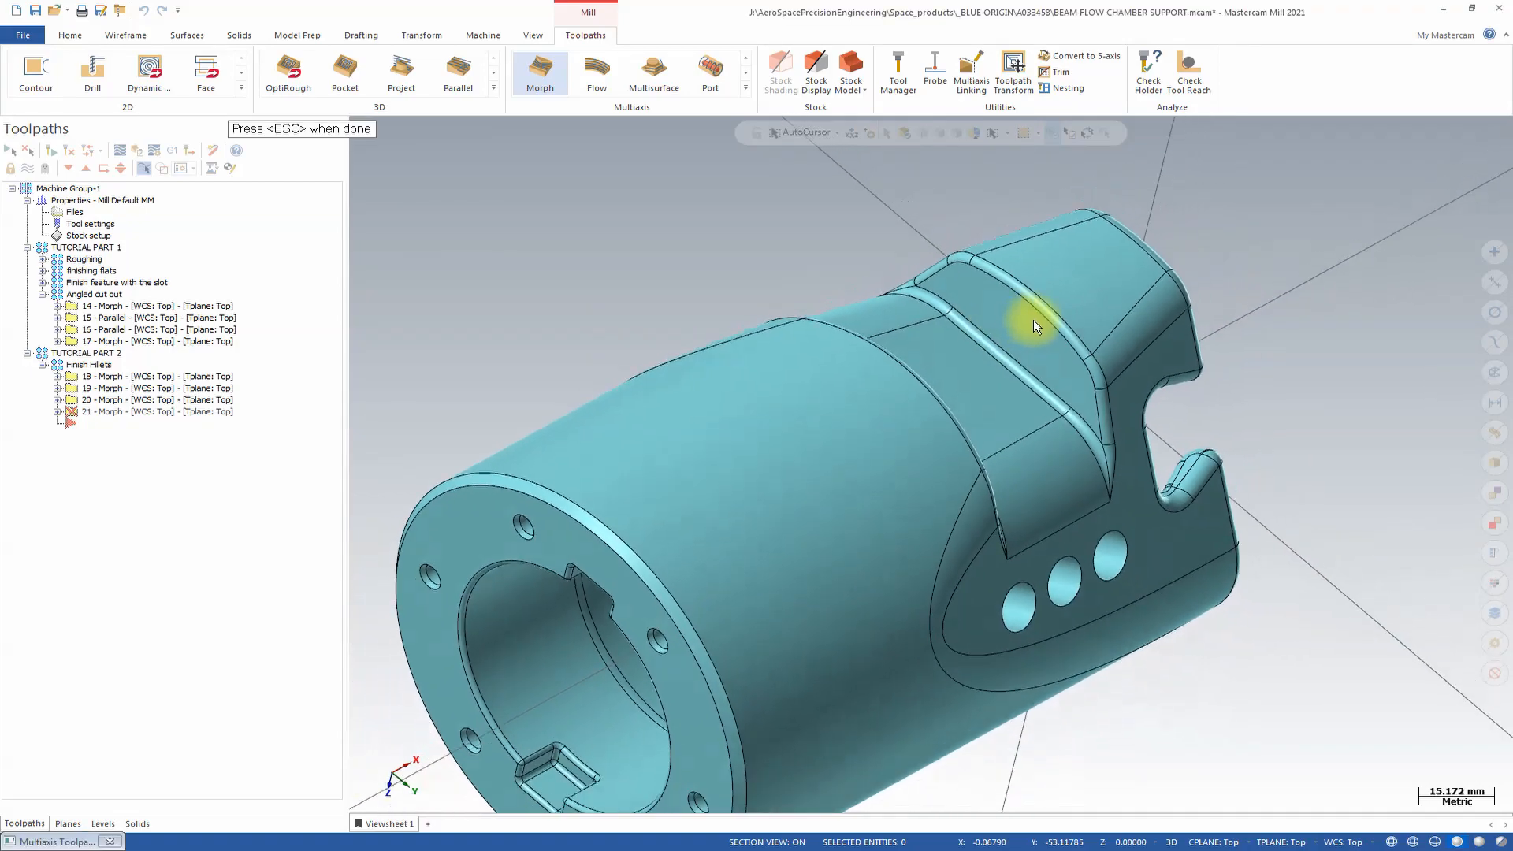
{"action": "middle_click_drag", "start_coordinate": [1033, 320], "coordinate": [1083, 302]}
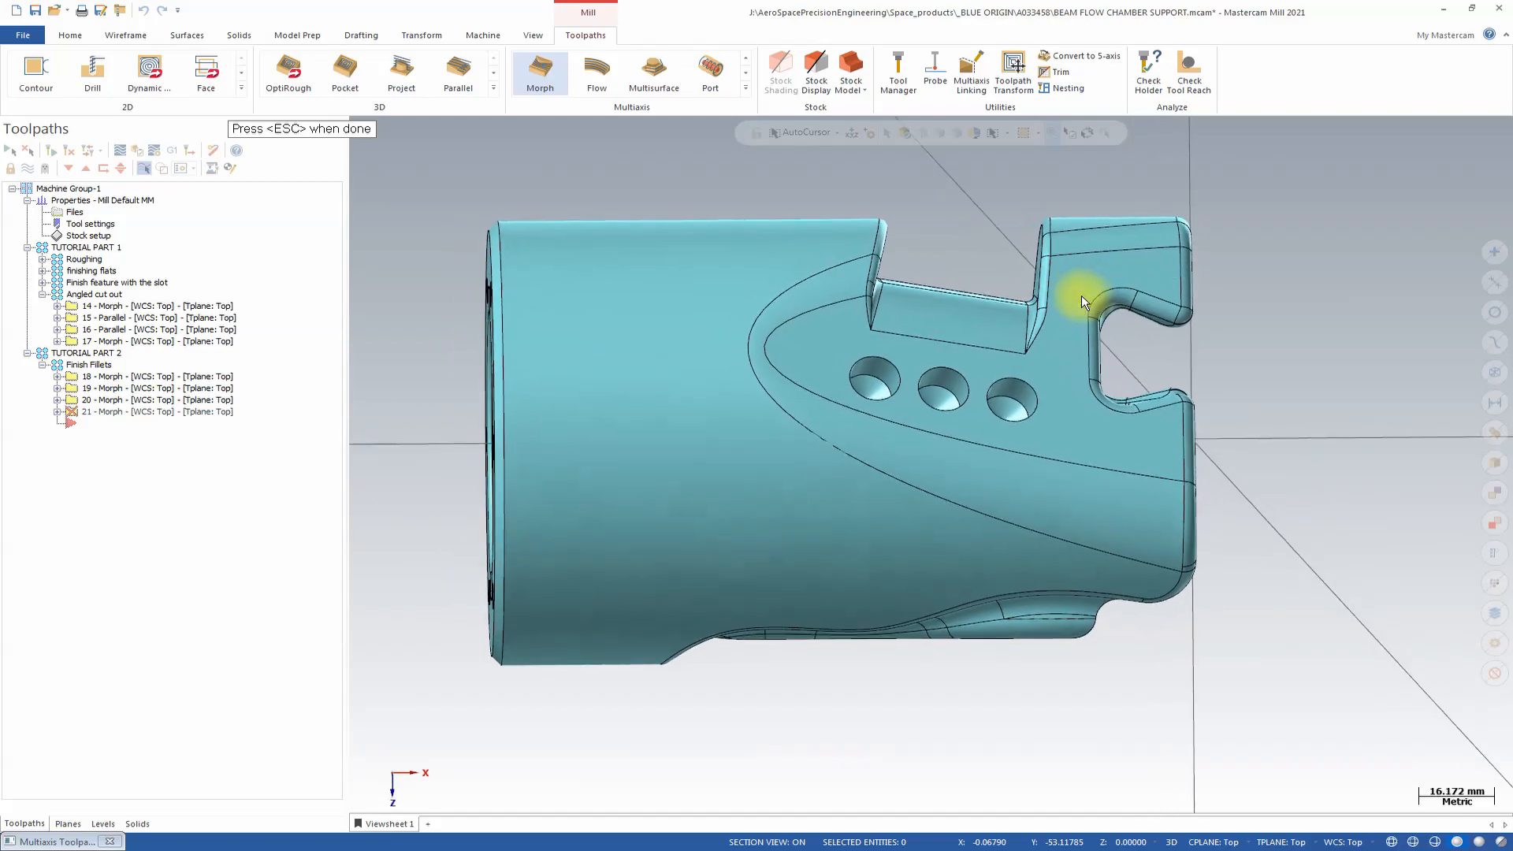
{"action": "scroll", "coordinate": [1084, 286], "scroll_direction": "up", "scroll_amount": 3}
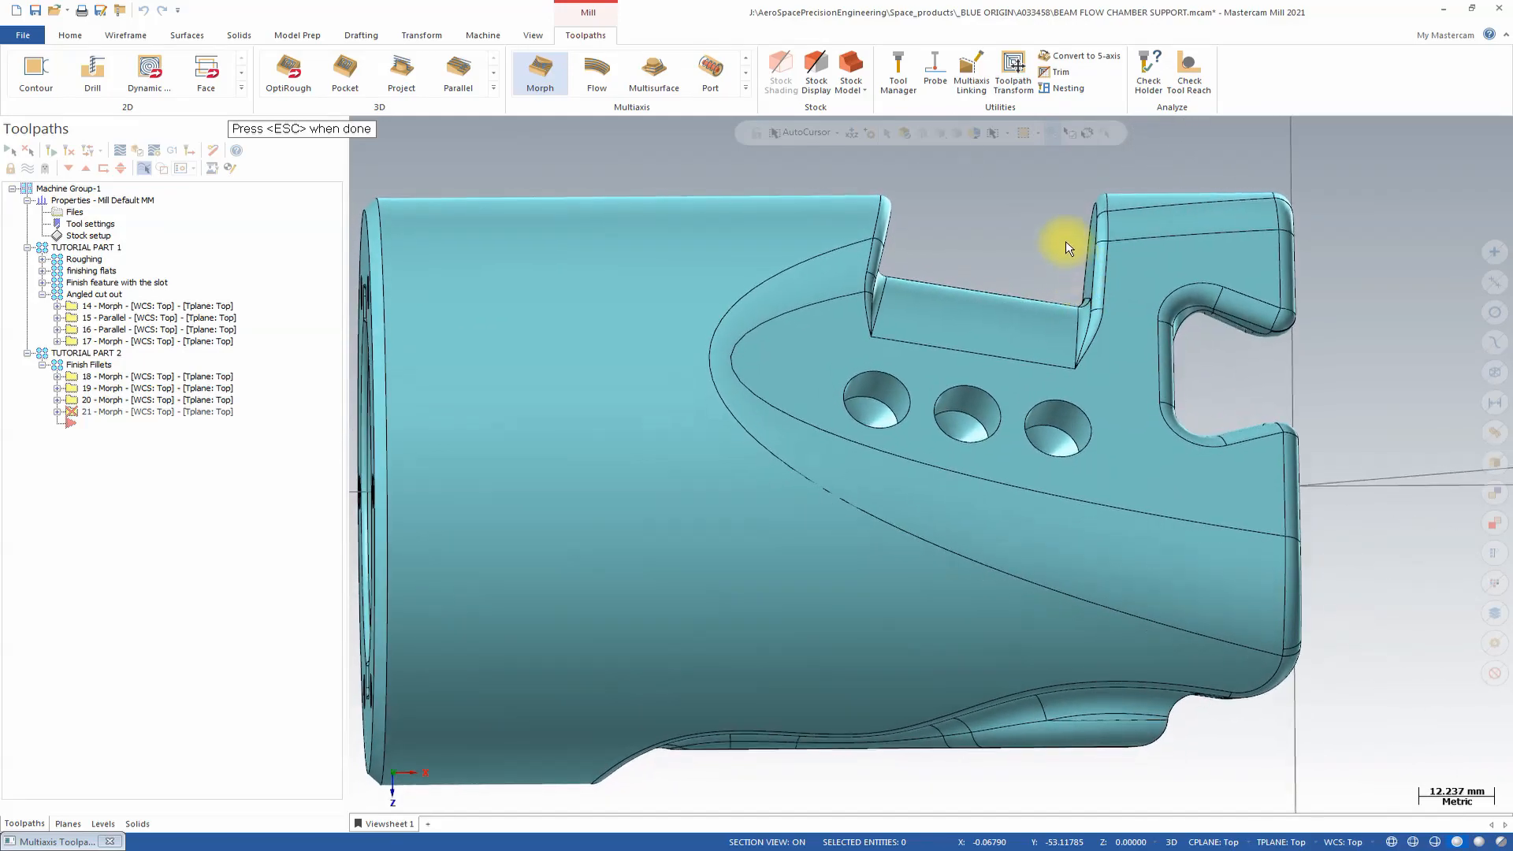
{"action": "middle_click_drag", "start_coordinate": [1065, 246], "coordinate": [1117, 341]}
{"action": "scroll", "coordinate": [1095, 283], "scroll_direction": "up", "scroll_amount": 2}
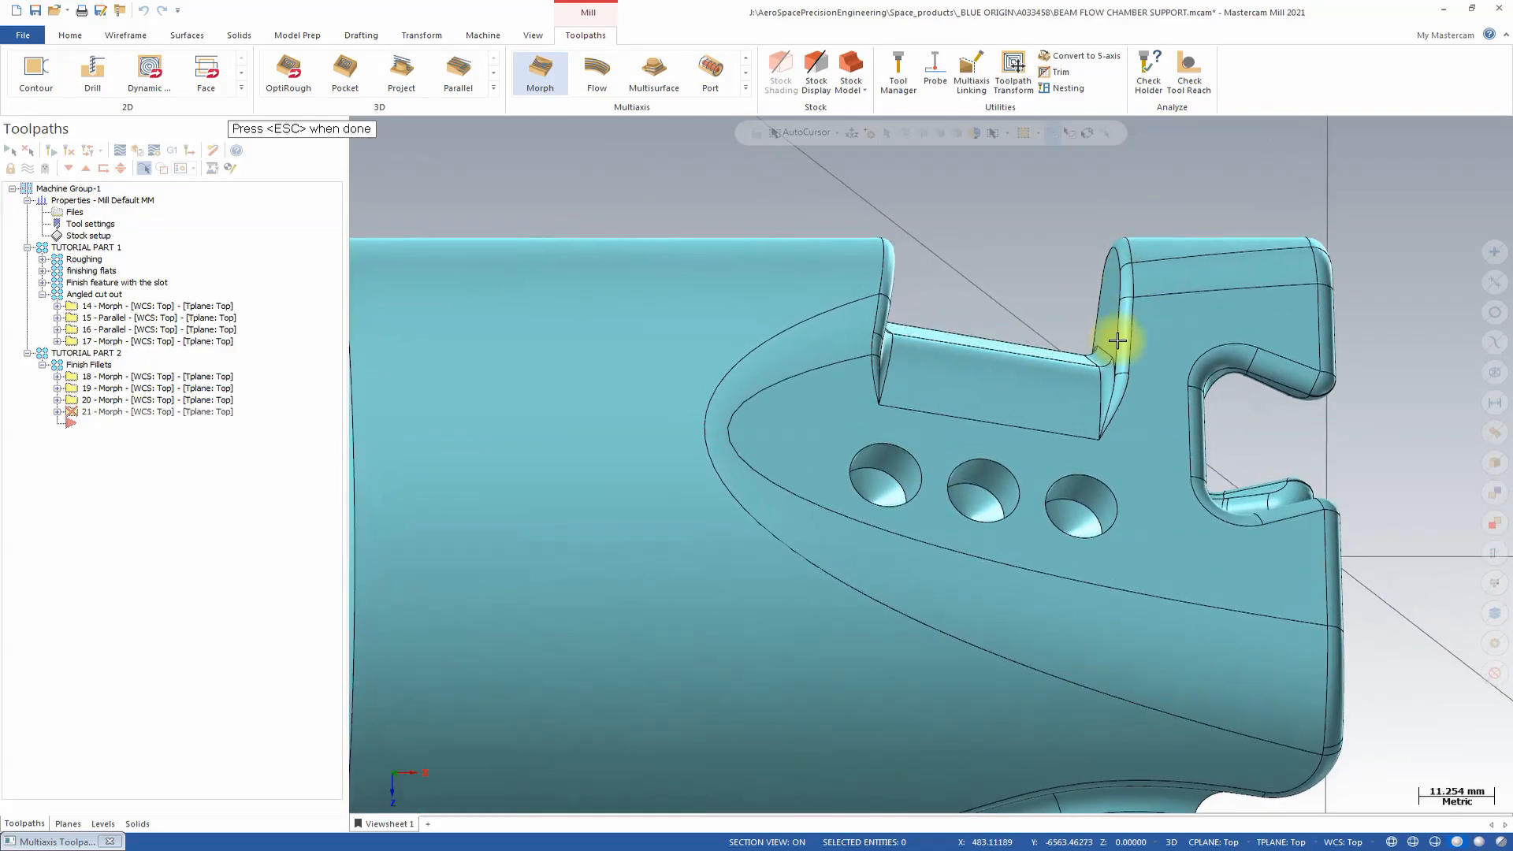
{"action": "key", "text": "Escape"}
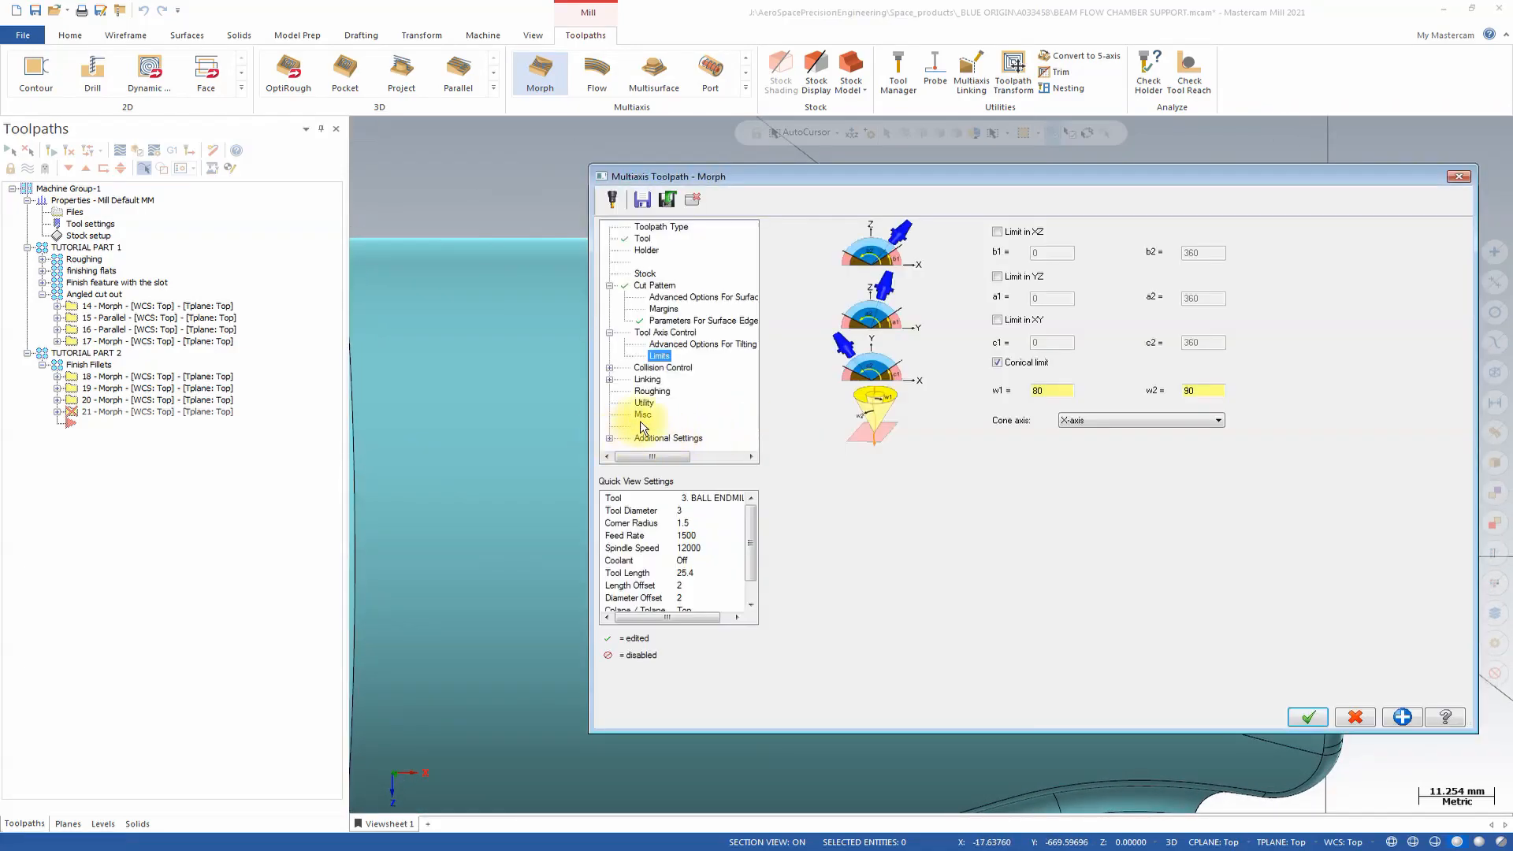
Step: Enable the second collision check for flute, shoulder, shank and holder, with the tilt tool strategy using the side tilt angle
{"action": "left_click", "coordinate": [608, 368]}
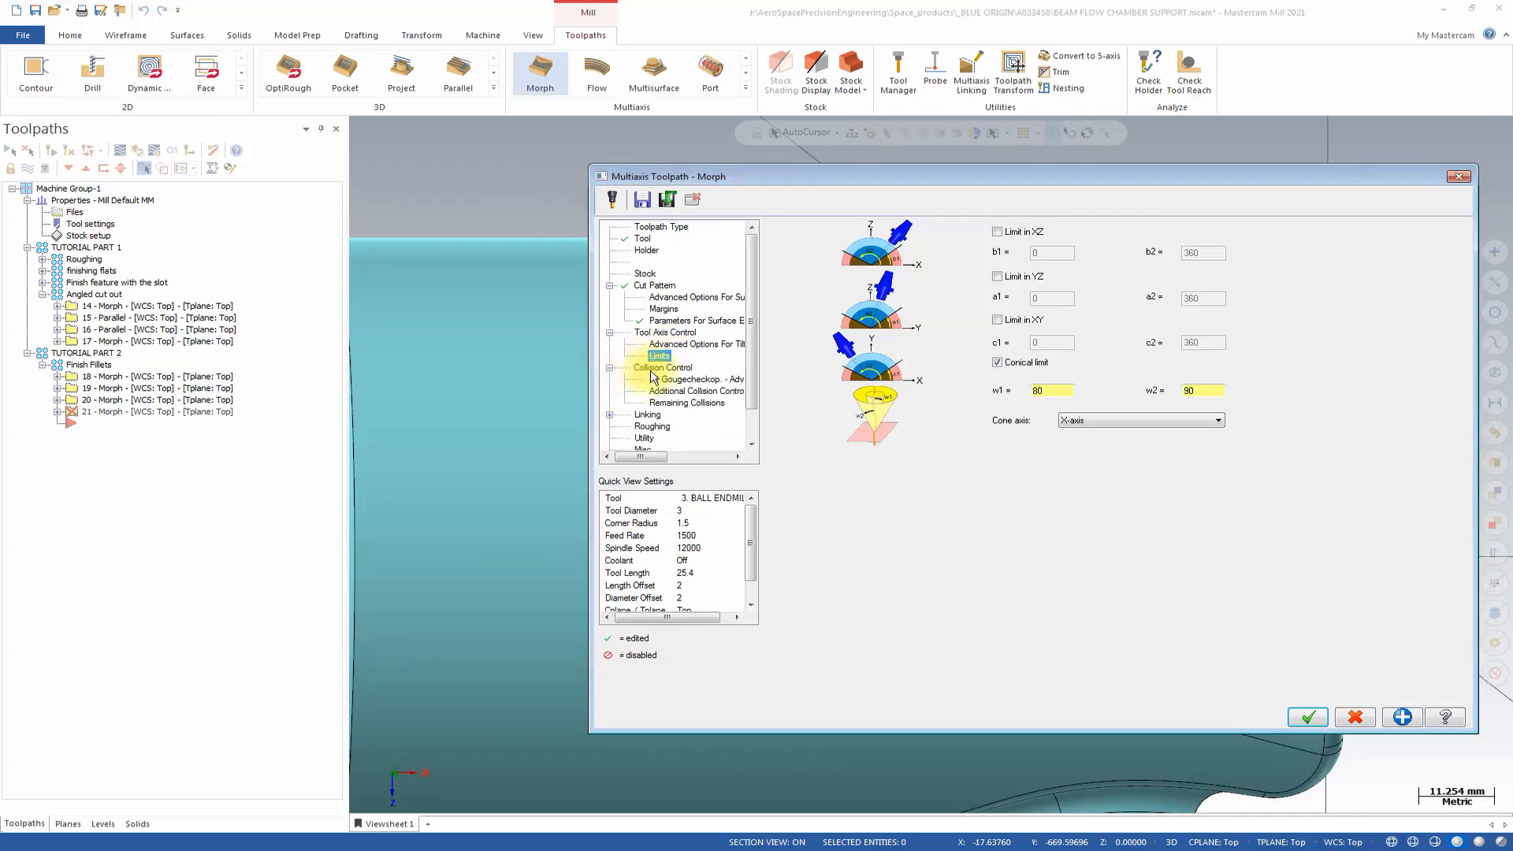
{"action": "left_click", "coordinate": [670, 368]}
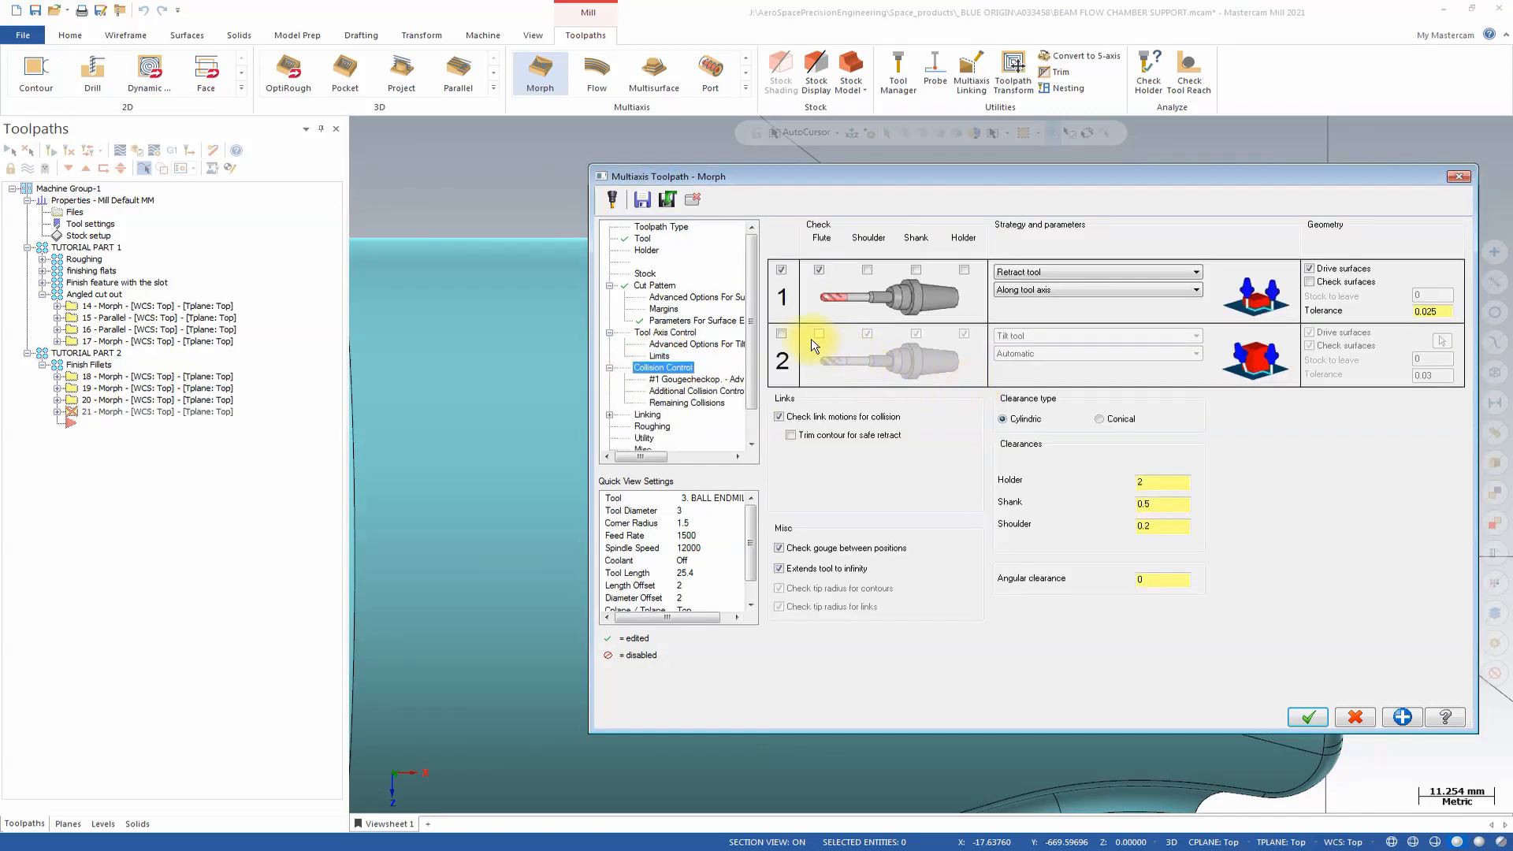
{"action": "left_click", "coordinate": [819, 334]}
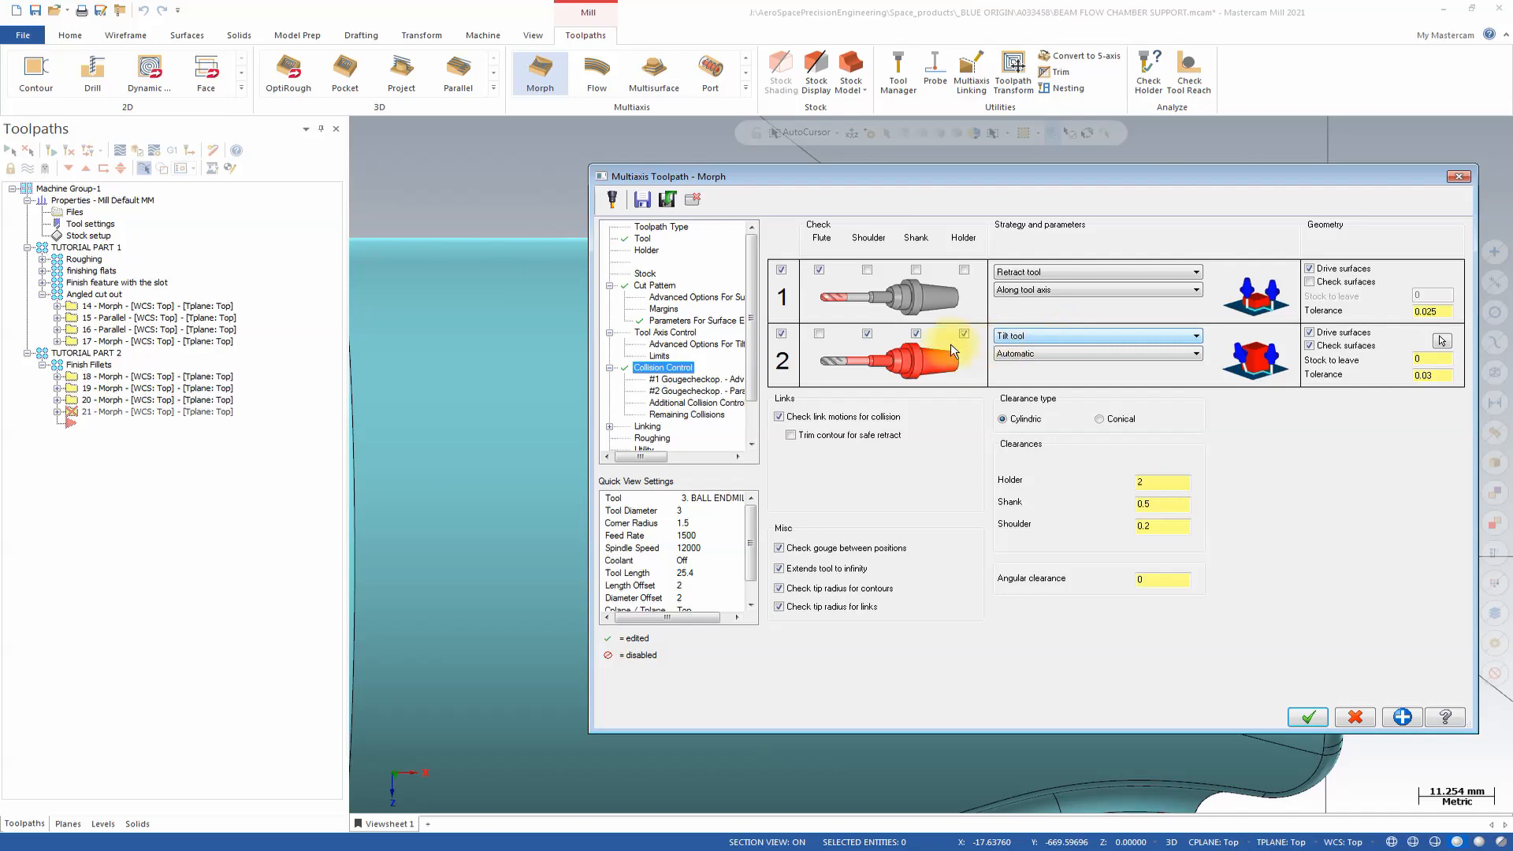
{"action": "left_click", "coordinate": [1057, 354]}
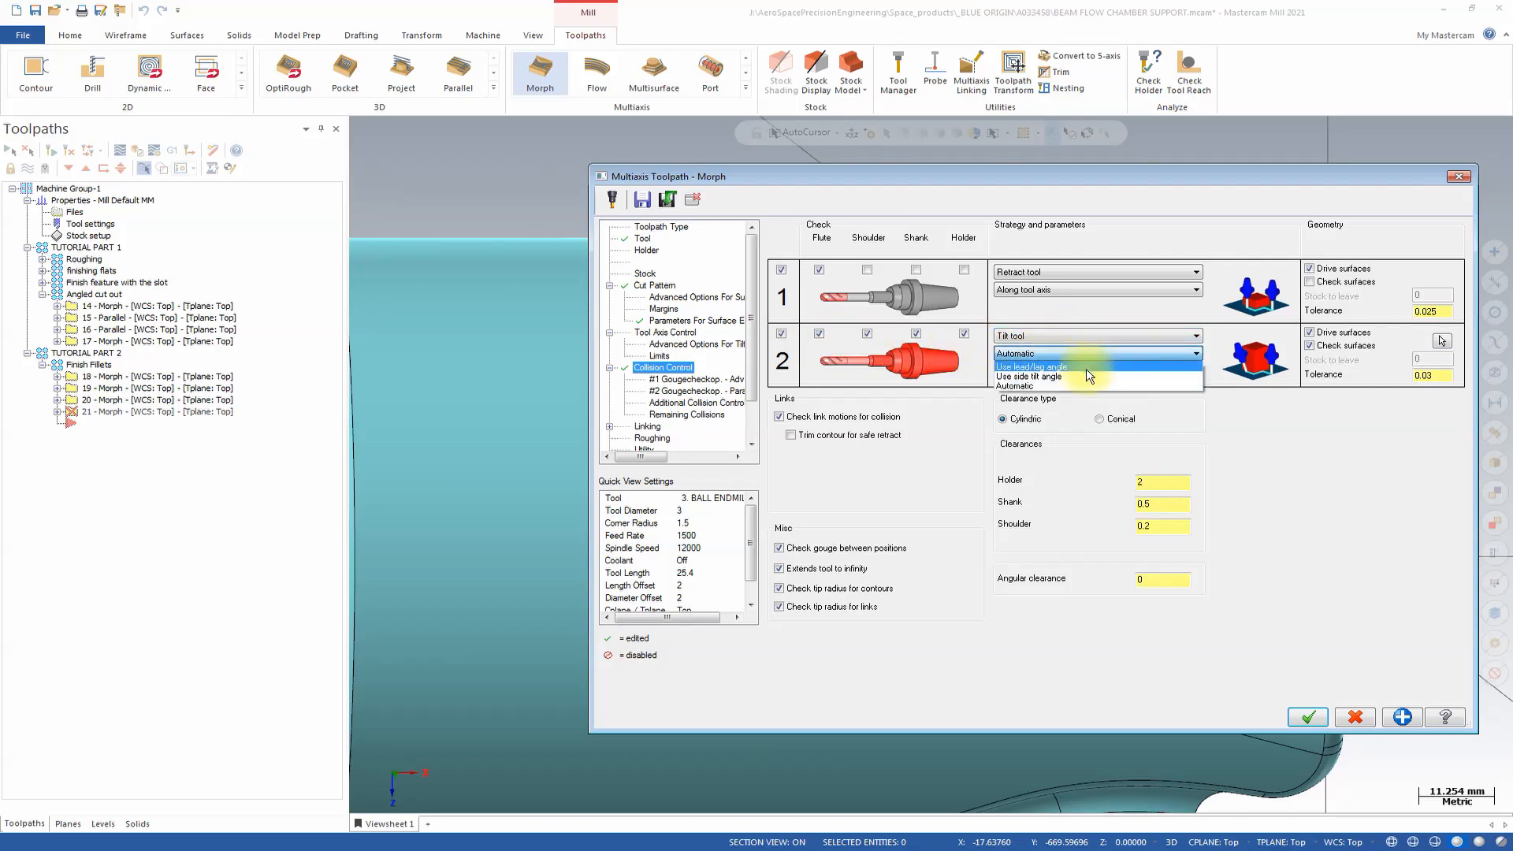
{"action": "left_click", "coordinate": [1090, 376]}
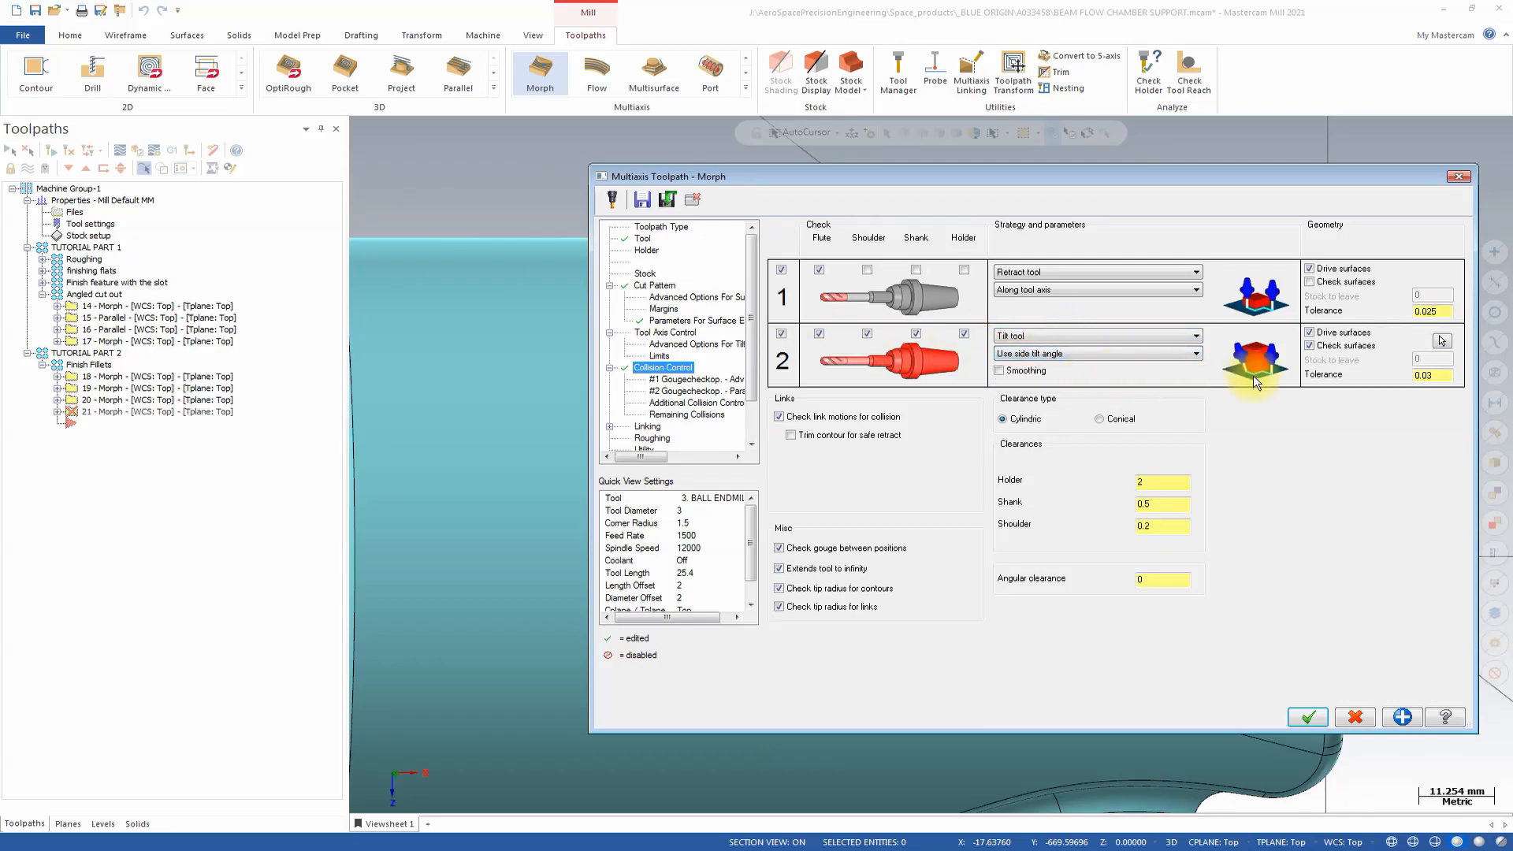
Step: Pick the part's check surfaces for the second collision check and generate the floor fillet's Morph toolpath
{"action": "left_click", "coordinate": [1441, 342]}
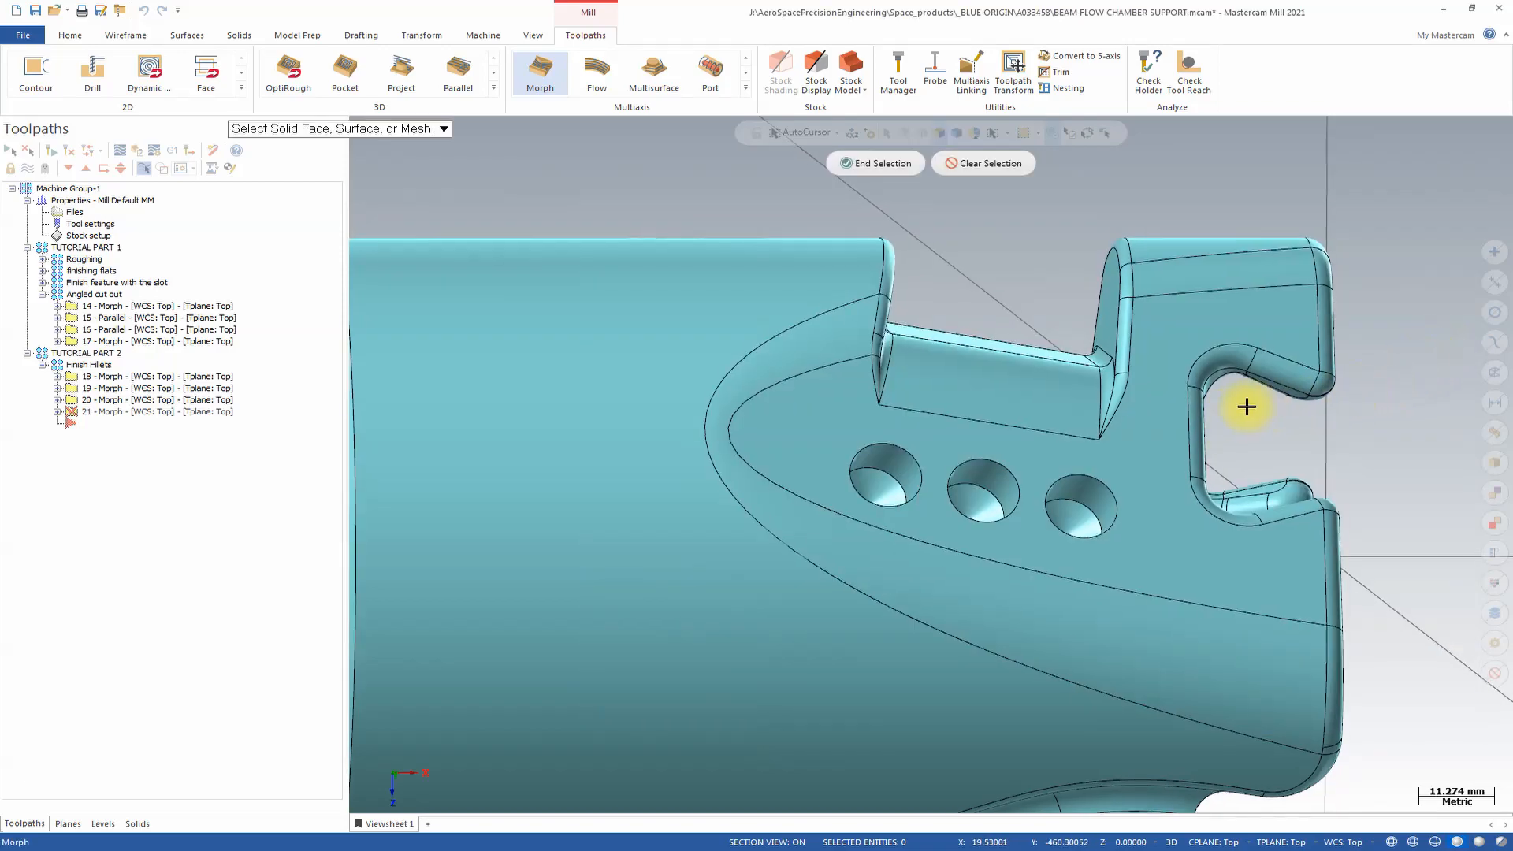
{"action": "scroll", "coordinate": [1182, 394], "scroll_direction": "down", "scroll_amount": 4}
{"action": "left_click_drag", "start_coordinate": [951, 250], "coordinate": [1220, 477]}
{"action": "middle_click_drag", "start_coordinate": [1165, 457], "coordinate": [968, 189]}
{"action": "left_click", "coordinate": [876, 163]}
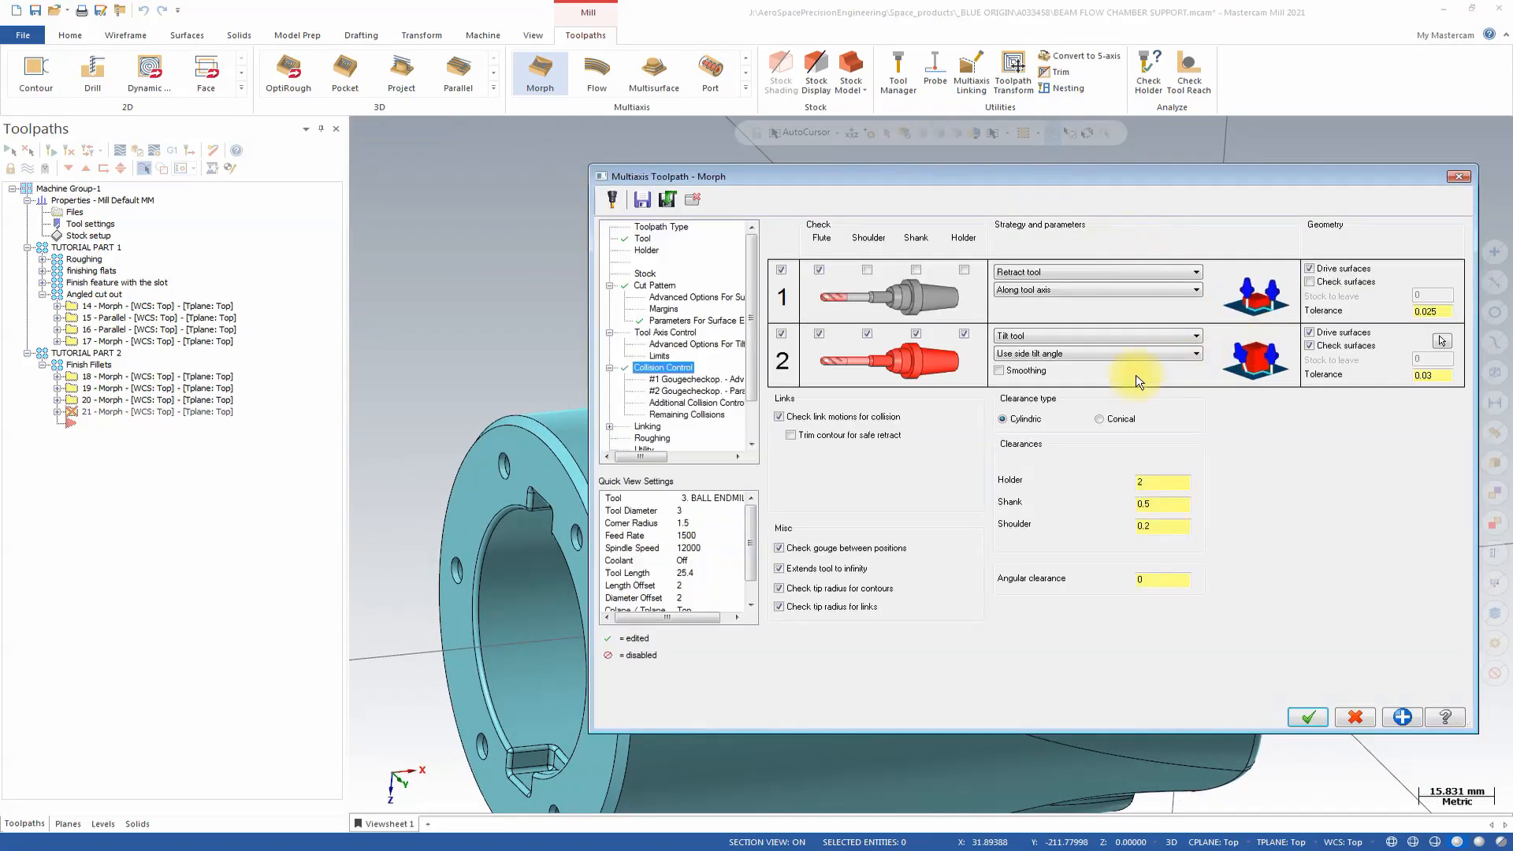
{"action": "left_click", "coordinate": [1307, 716]}
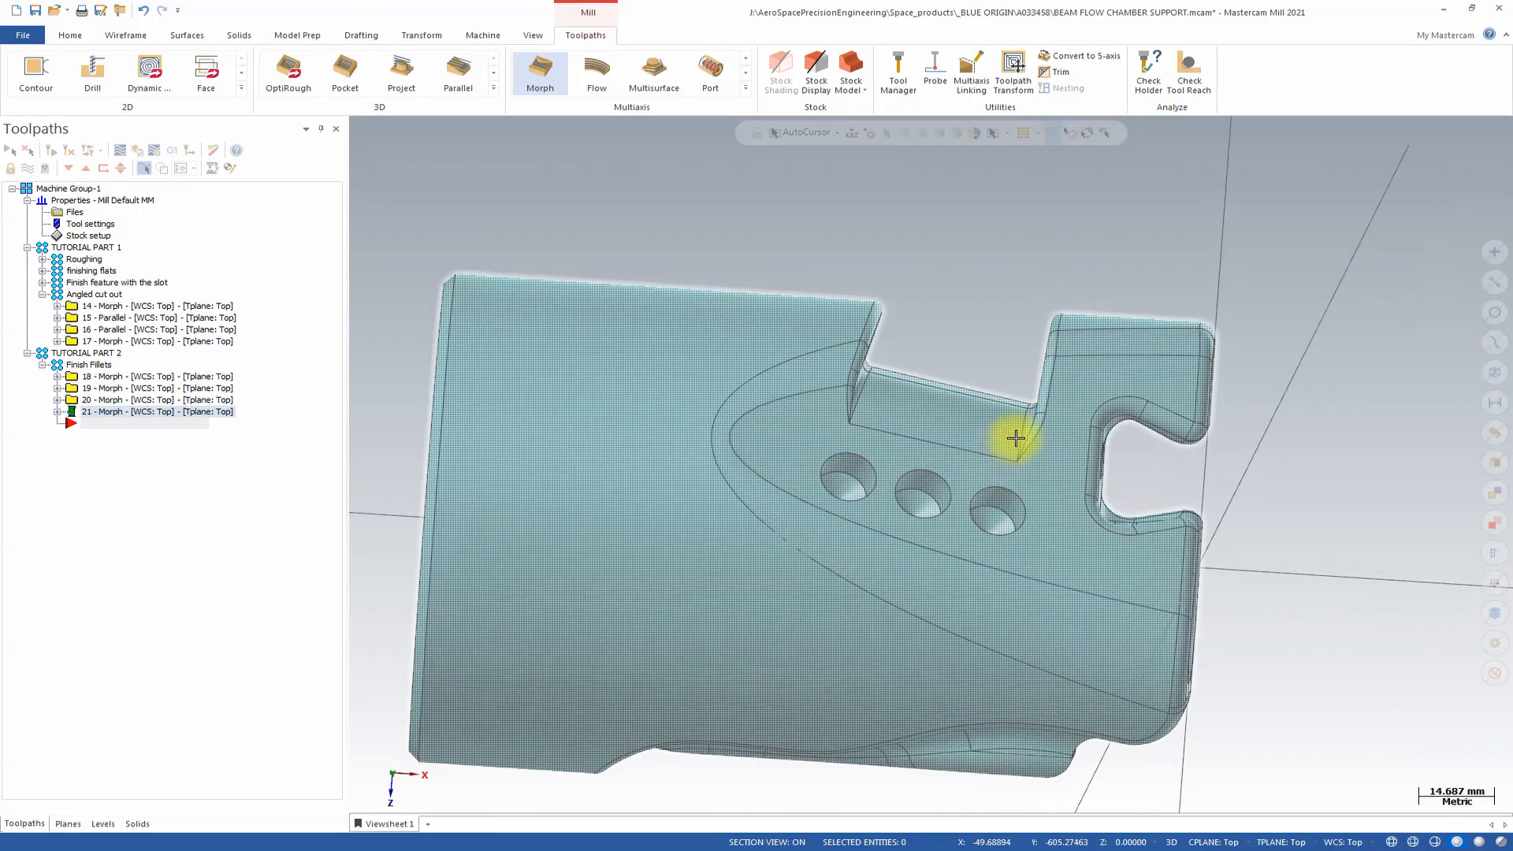
{"action": "scroll", "coordinate": [1231, 347], "scroll_direction": "up", "scroll_amount": 8}
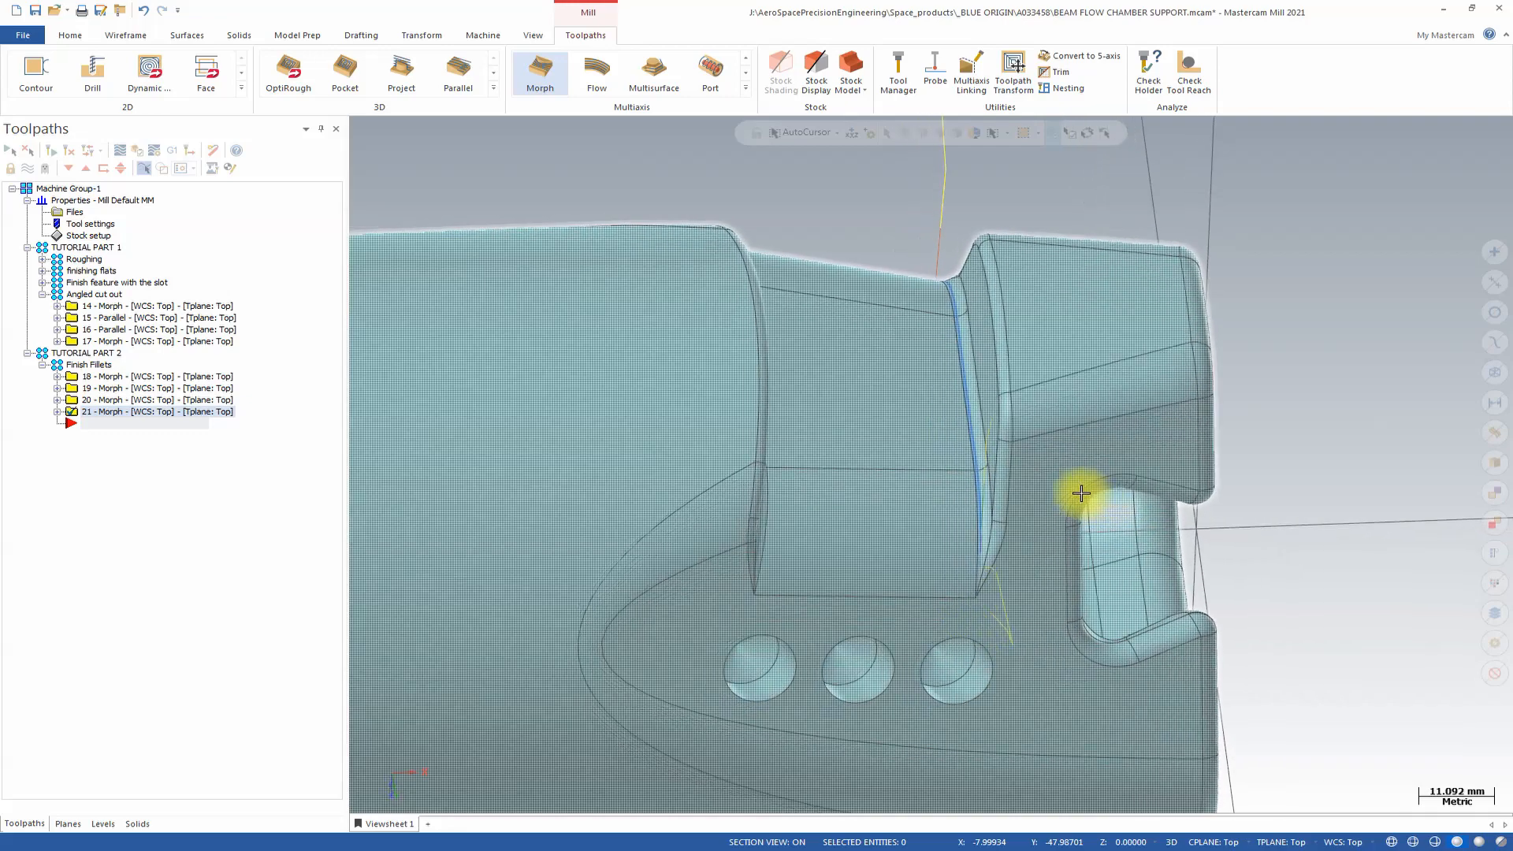
Step: Set the small gap size to an absolute value of 10 in the floor fillet Morph's linking parameters and regenerate the toolpath
{"action": "left_click", "coordinate": [58, 410]}
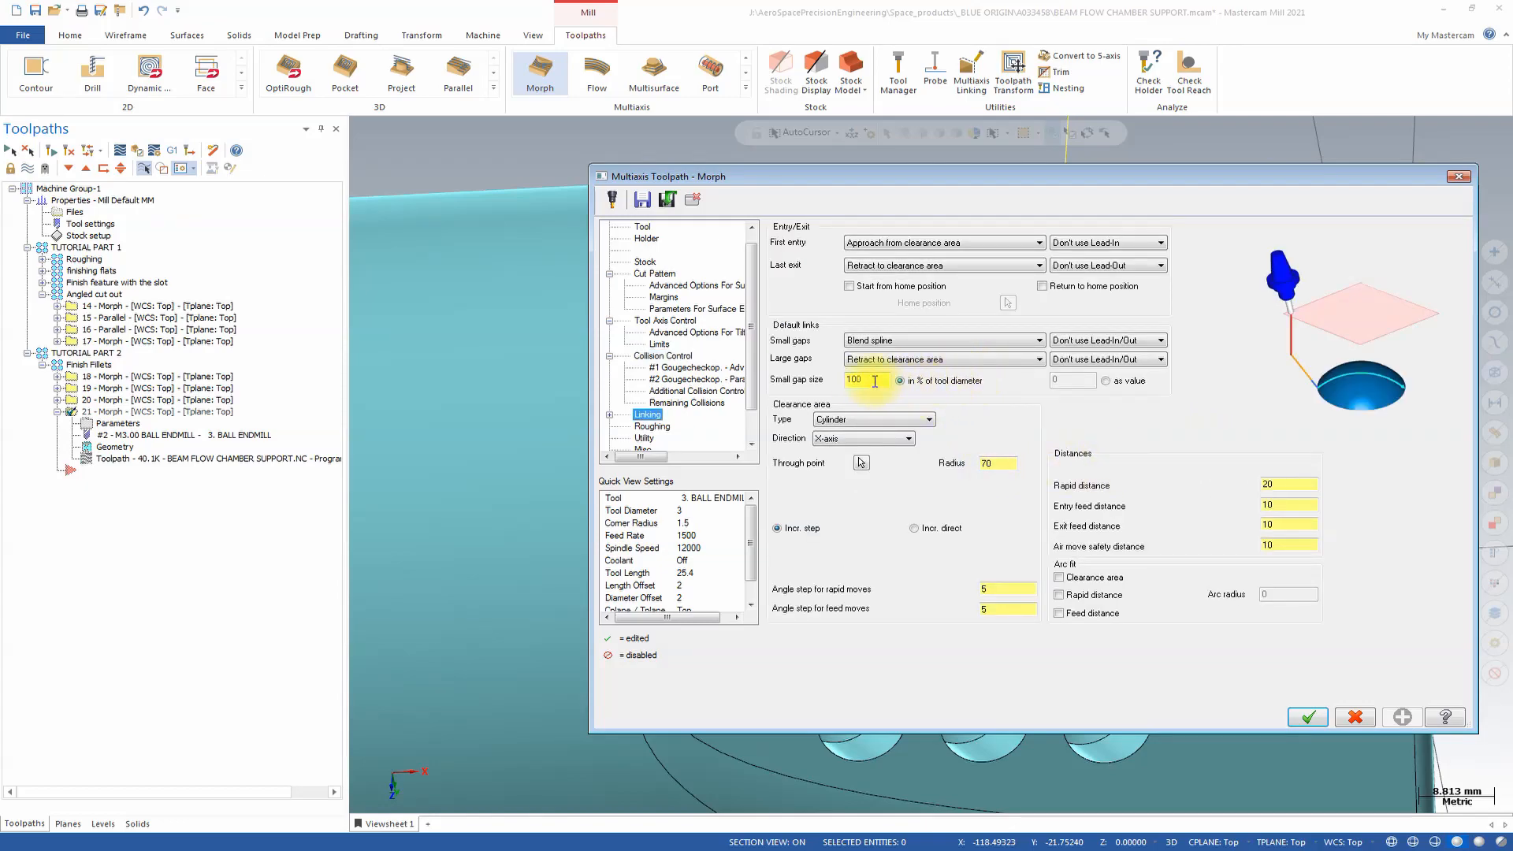
{"action": "left_click_drag", "start_coordinate": [875, 382], "coordinate": [819, 385]}
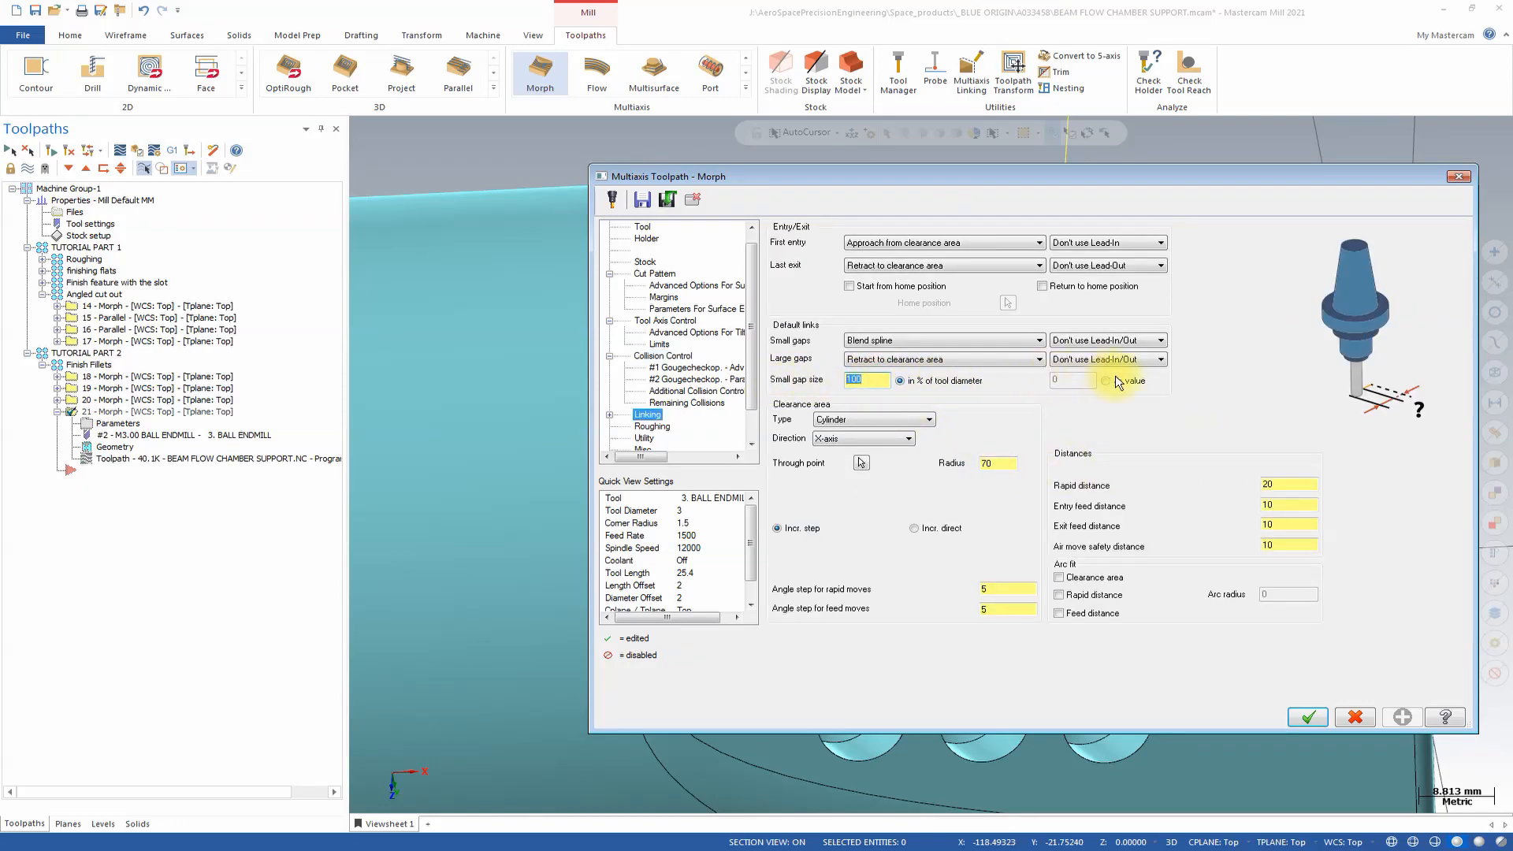
{"action": "left_click_drag", "start_coordinate": [1084, 381], "coordinate": [1029, 380]}
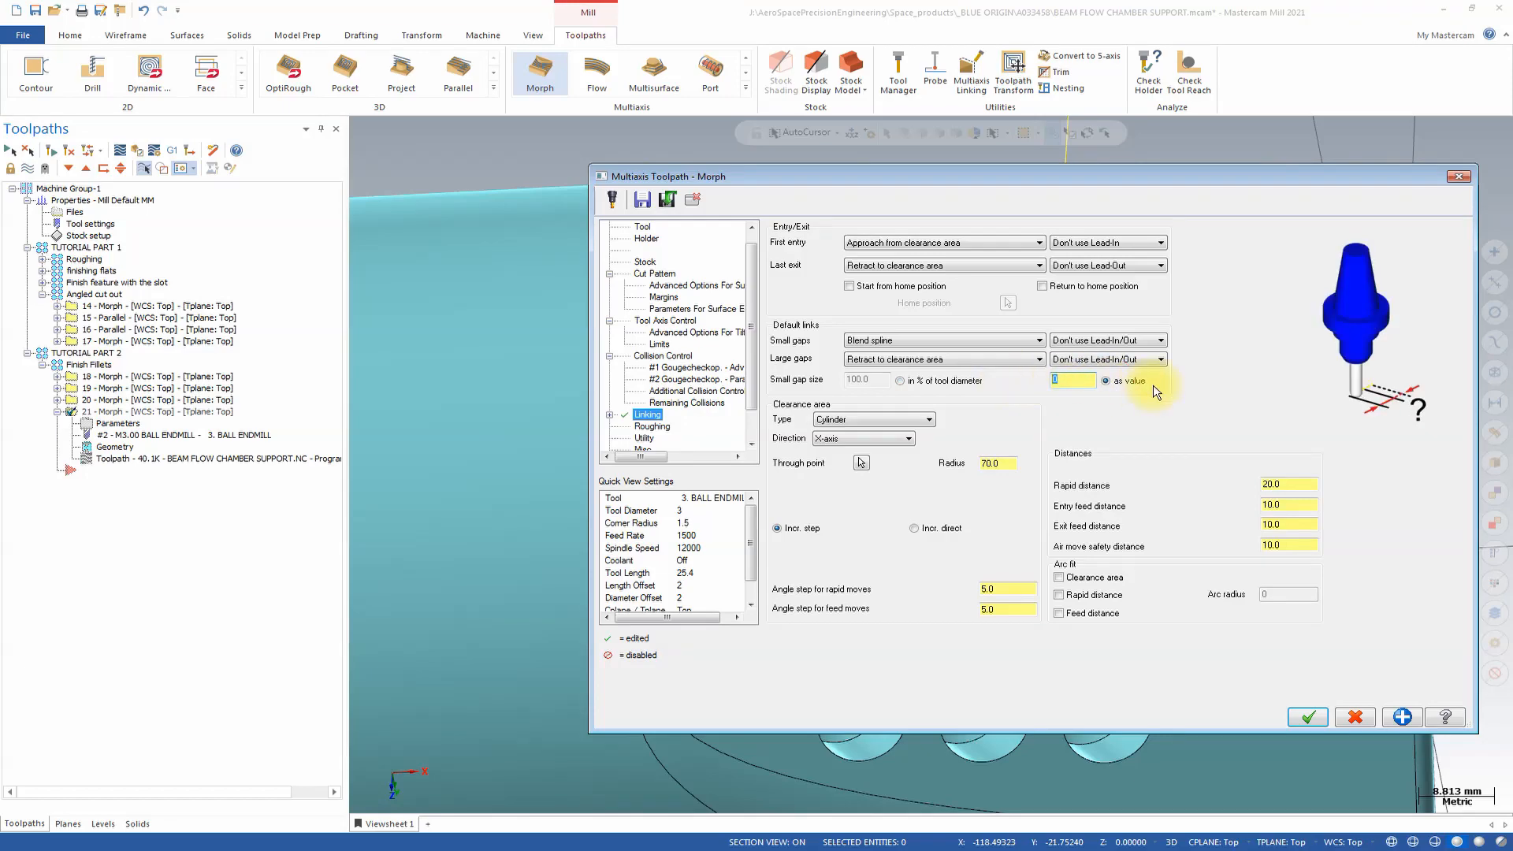
{"action": "type", "text": "10"}
{"action": "key", "text": "Return"}
{"action": "left_click", "coordinate": [56, 155]}
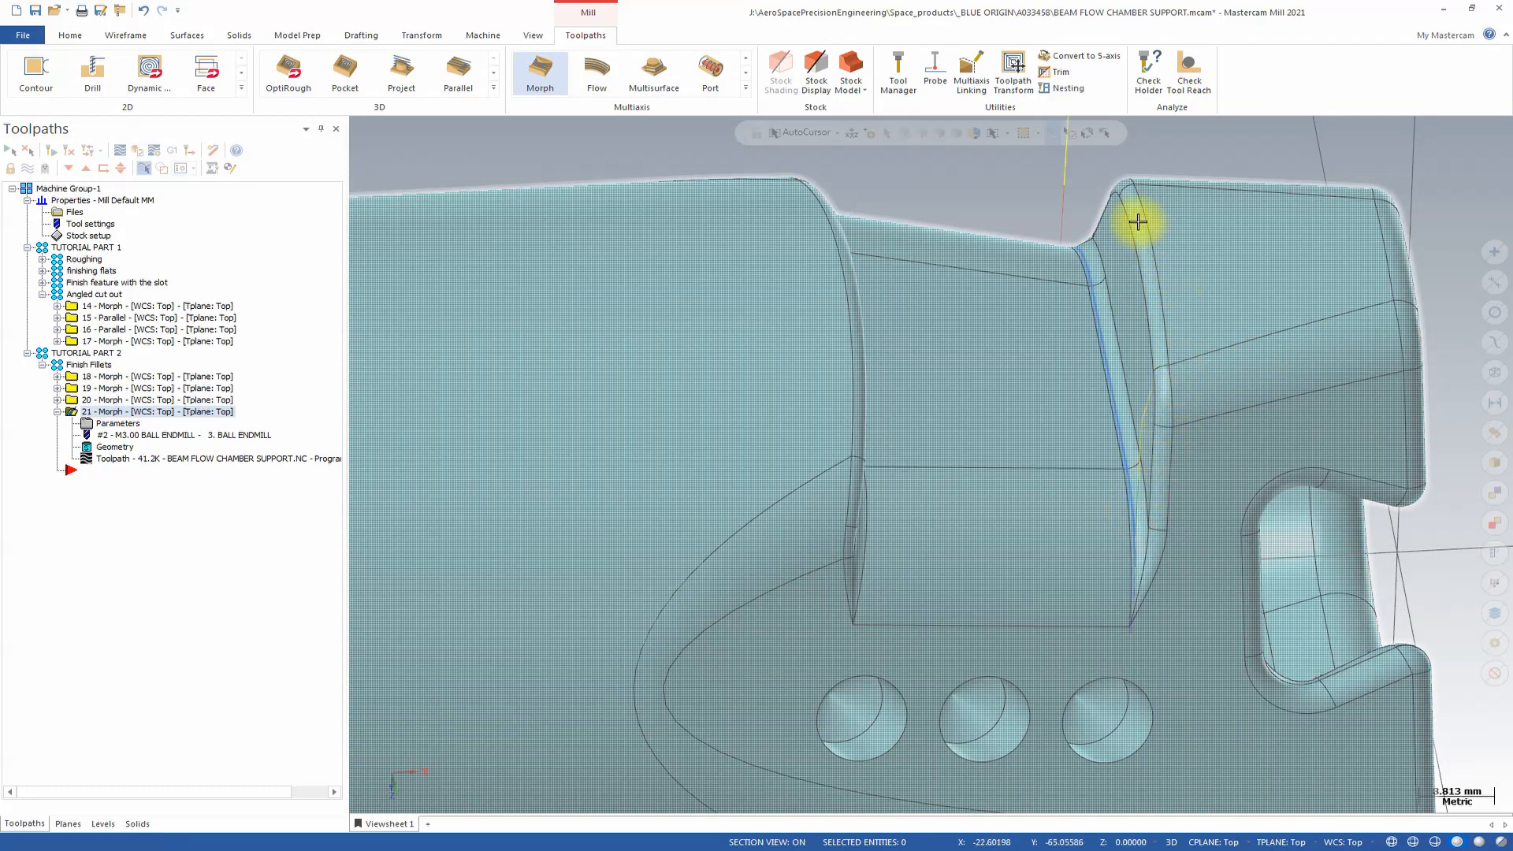
Step: Backplot the regenerated floor fillet Morph toolpath and inspect the tool and holder motion along the cutout from several angles
{"action": "middle_click_drag", "start_coordinate": [1068, 361], "coordinate": [158, 19]}
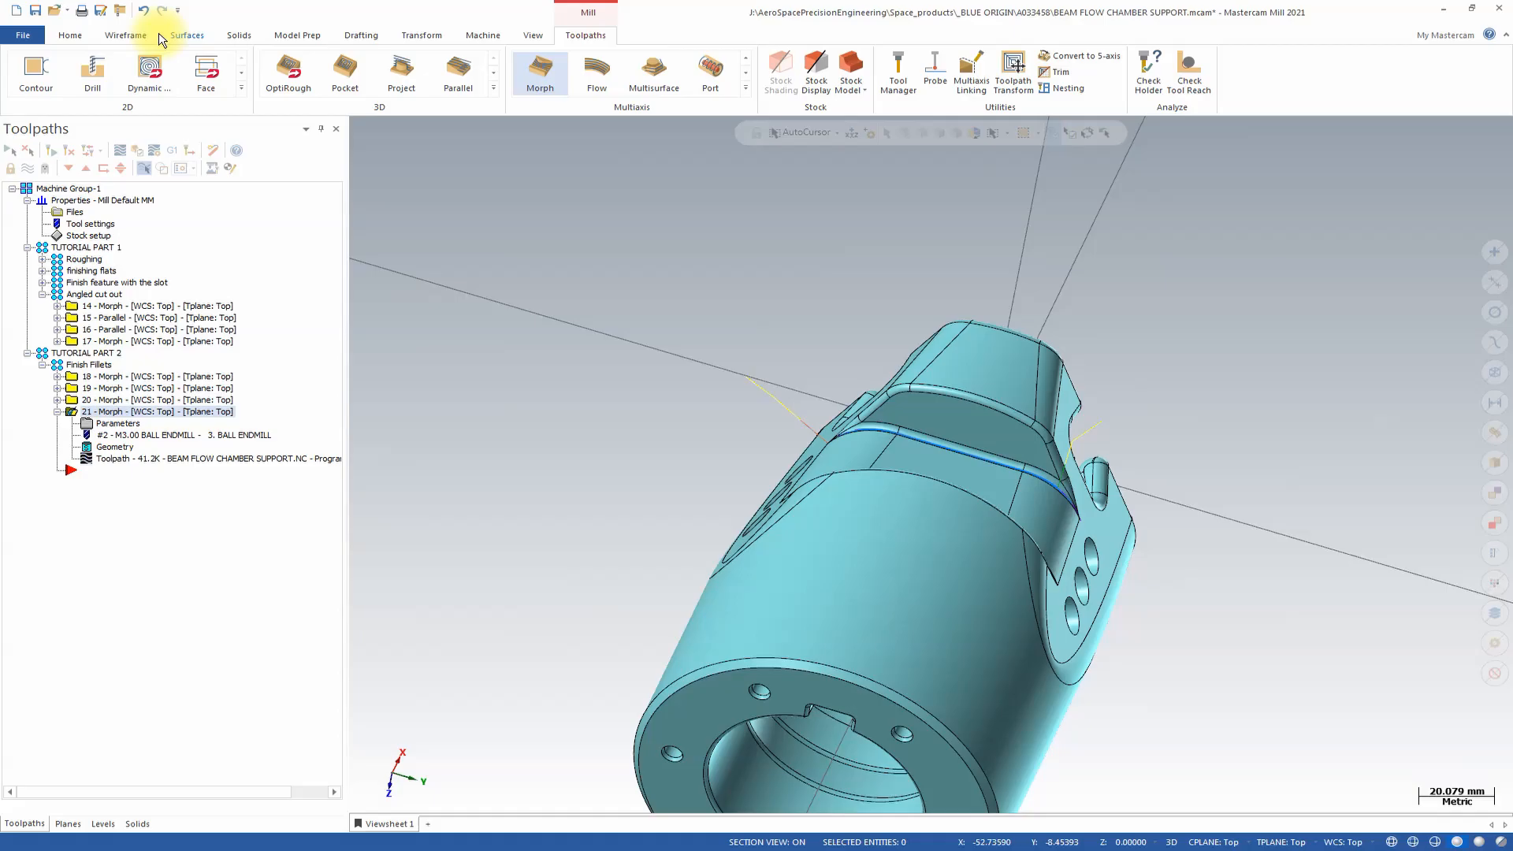
{"action": "left_click", "coordinate": [122, 149]}
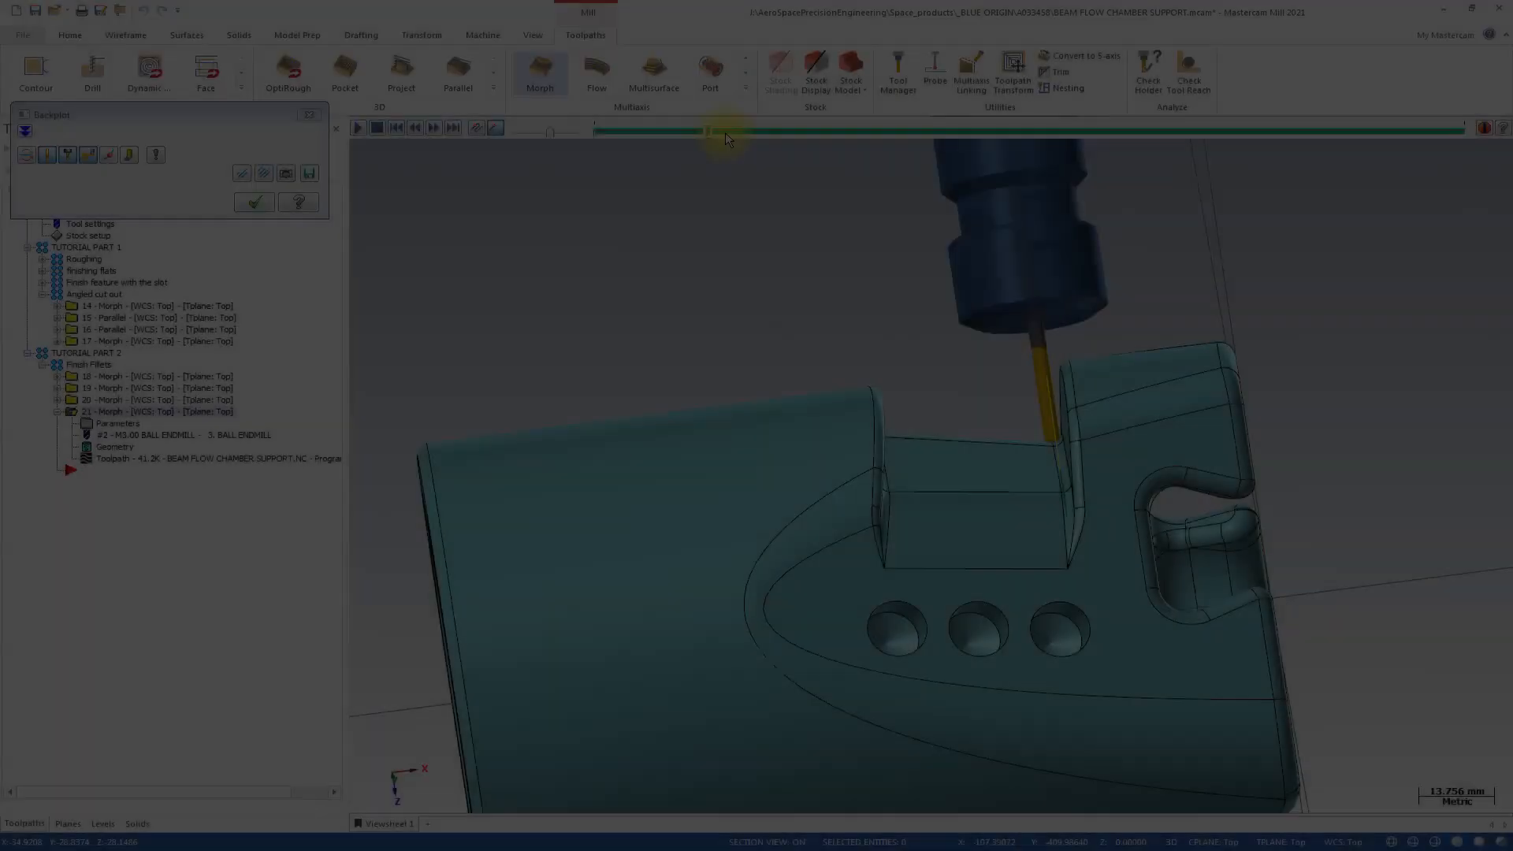
{"action": "middle_click_drag", "start_coordinate": [999, 187], "coordinate": [1166, 218]}
{"action": "left_click_drag", "start_coordinate": [1166, 218], "coordinate": [904, 299]}
{"action": "scroll", "coordinate": [1037, 473], "scroll_direction": "up", "scroll_amount": 5}
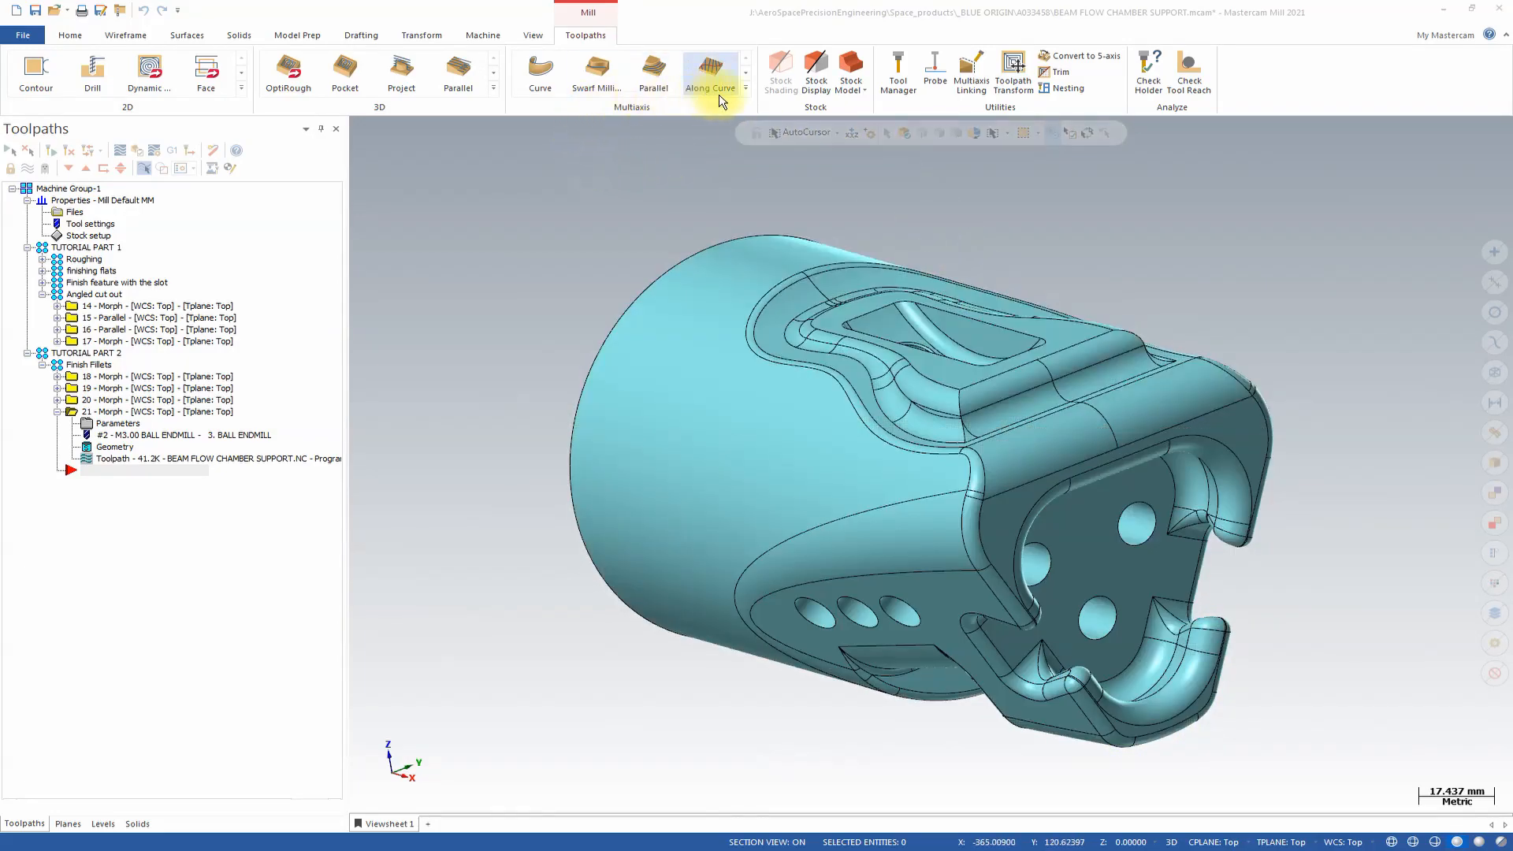
Step: Start another Morph toolpath with the 6. BALL ENDMILL as its tool and open its cut pattern settings
{"action": "left_click", "coordinate": [747, 88]}
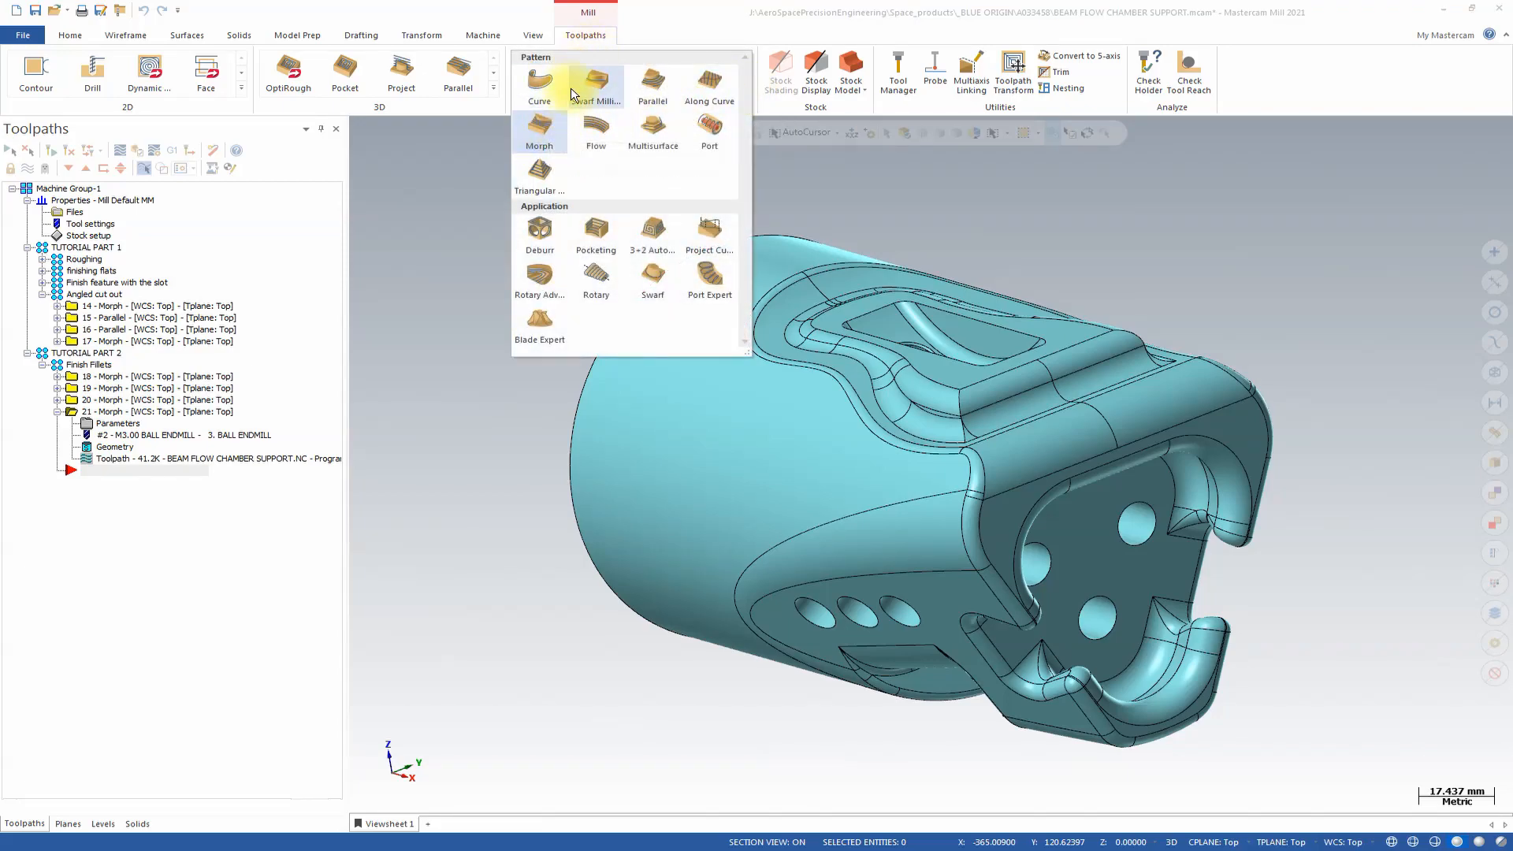
{"action": "left_click", "coordinate": [558, 137]}
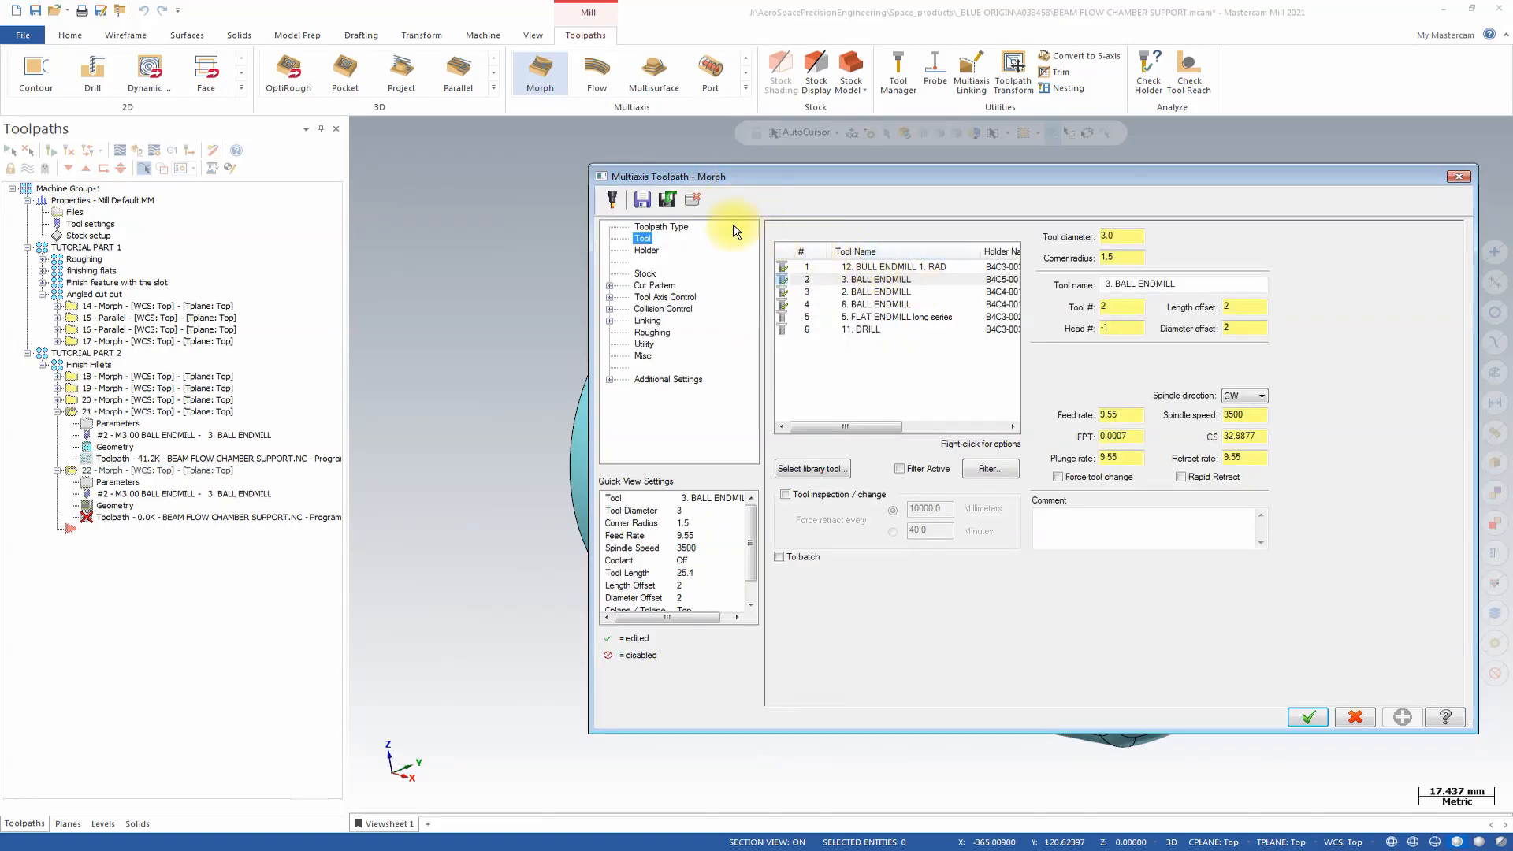
{"action": "left_click", "coordinate": [668, 200]}
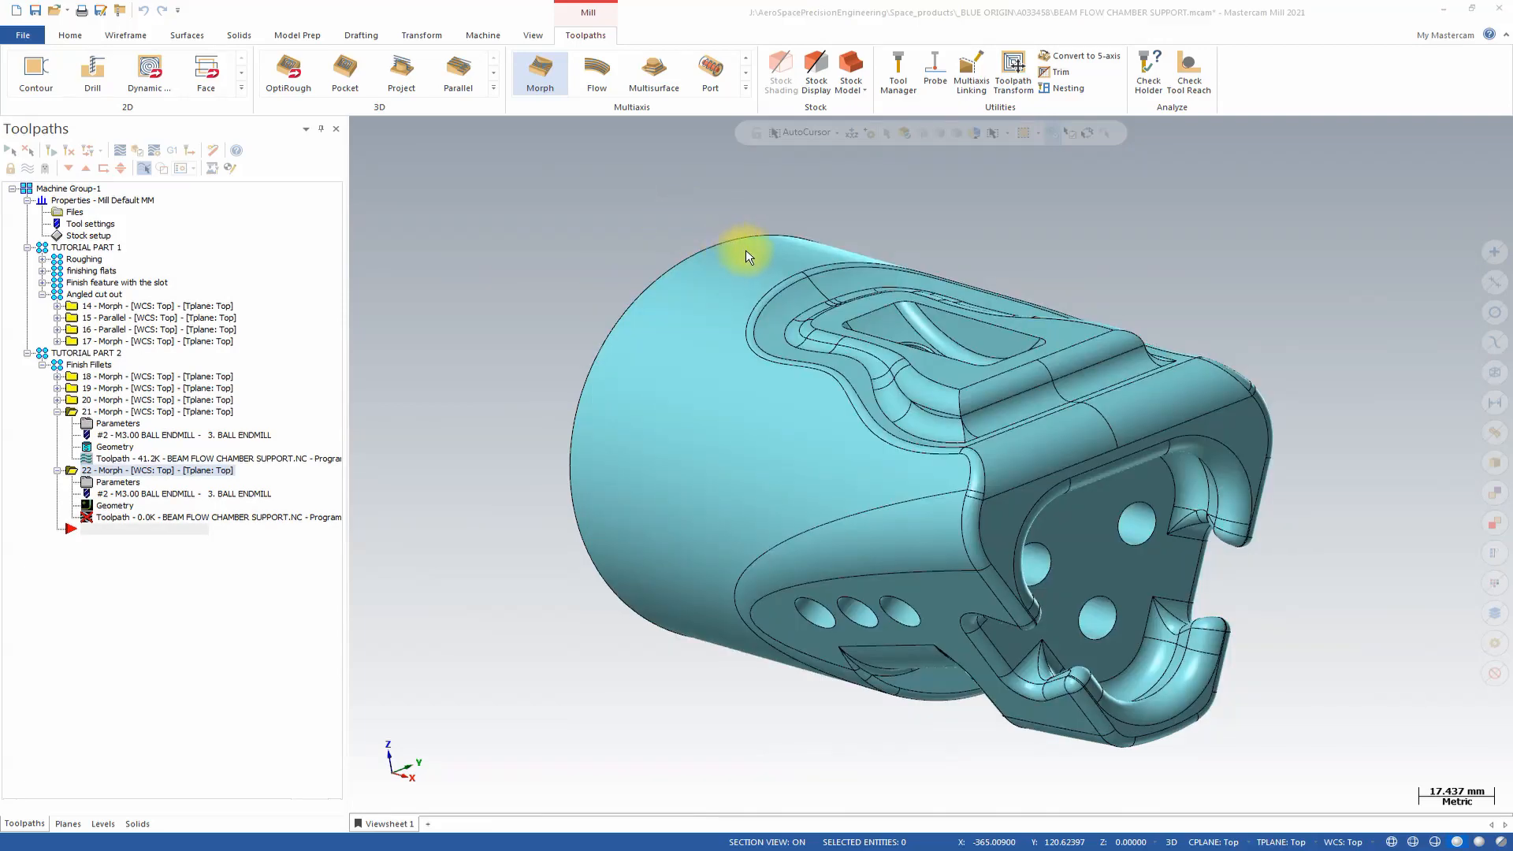
{"action": "key", "text": "Escape"}
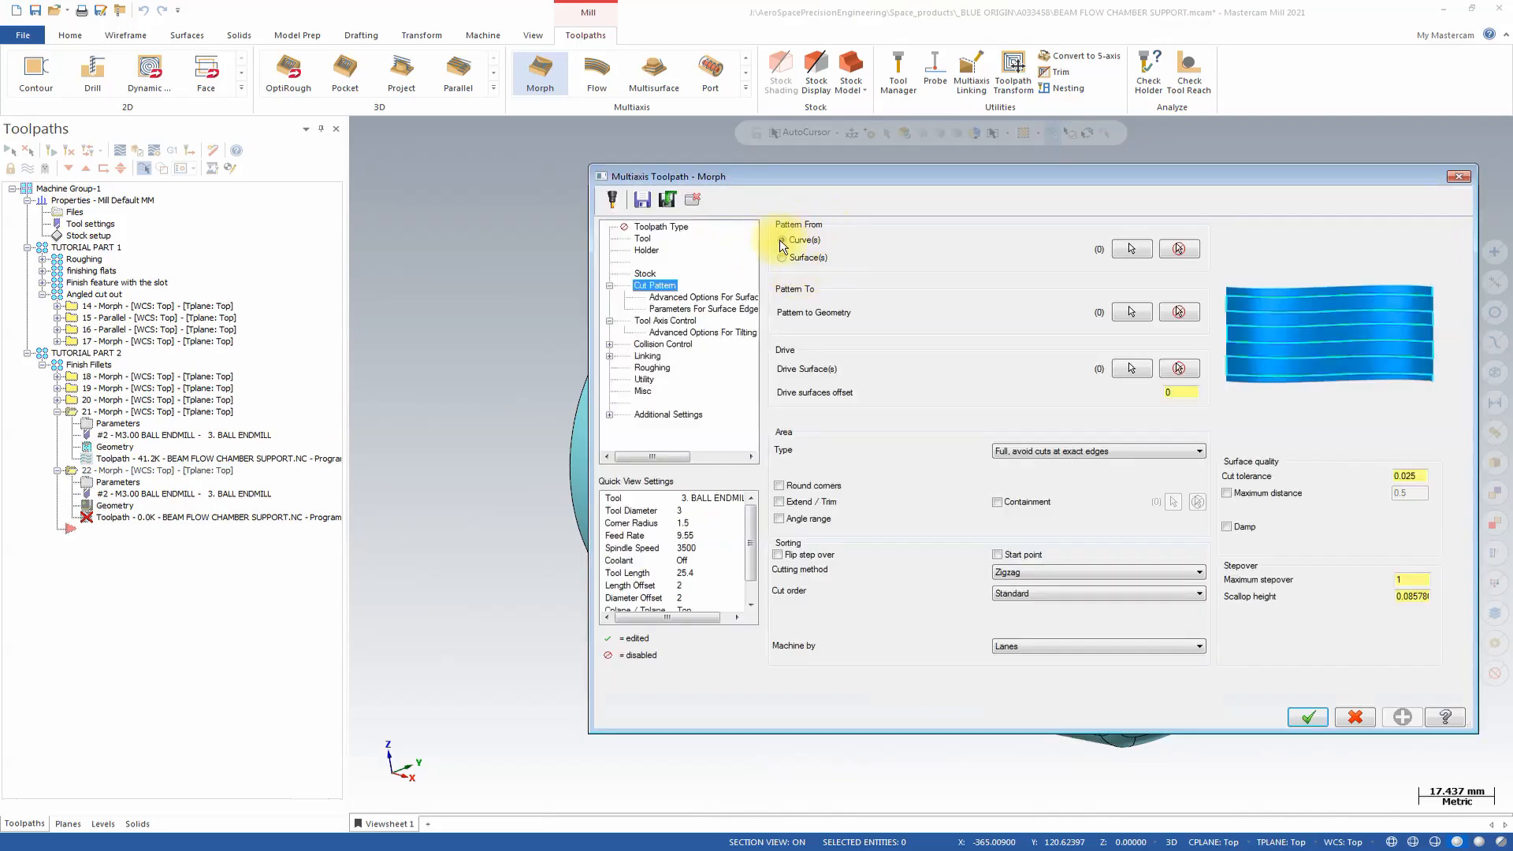
{"action": "left_click", "coordinate": [643, 238]}
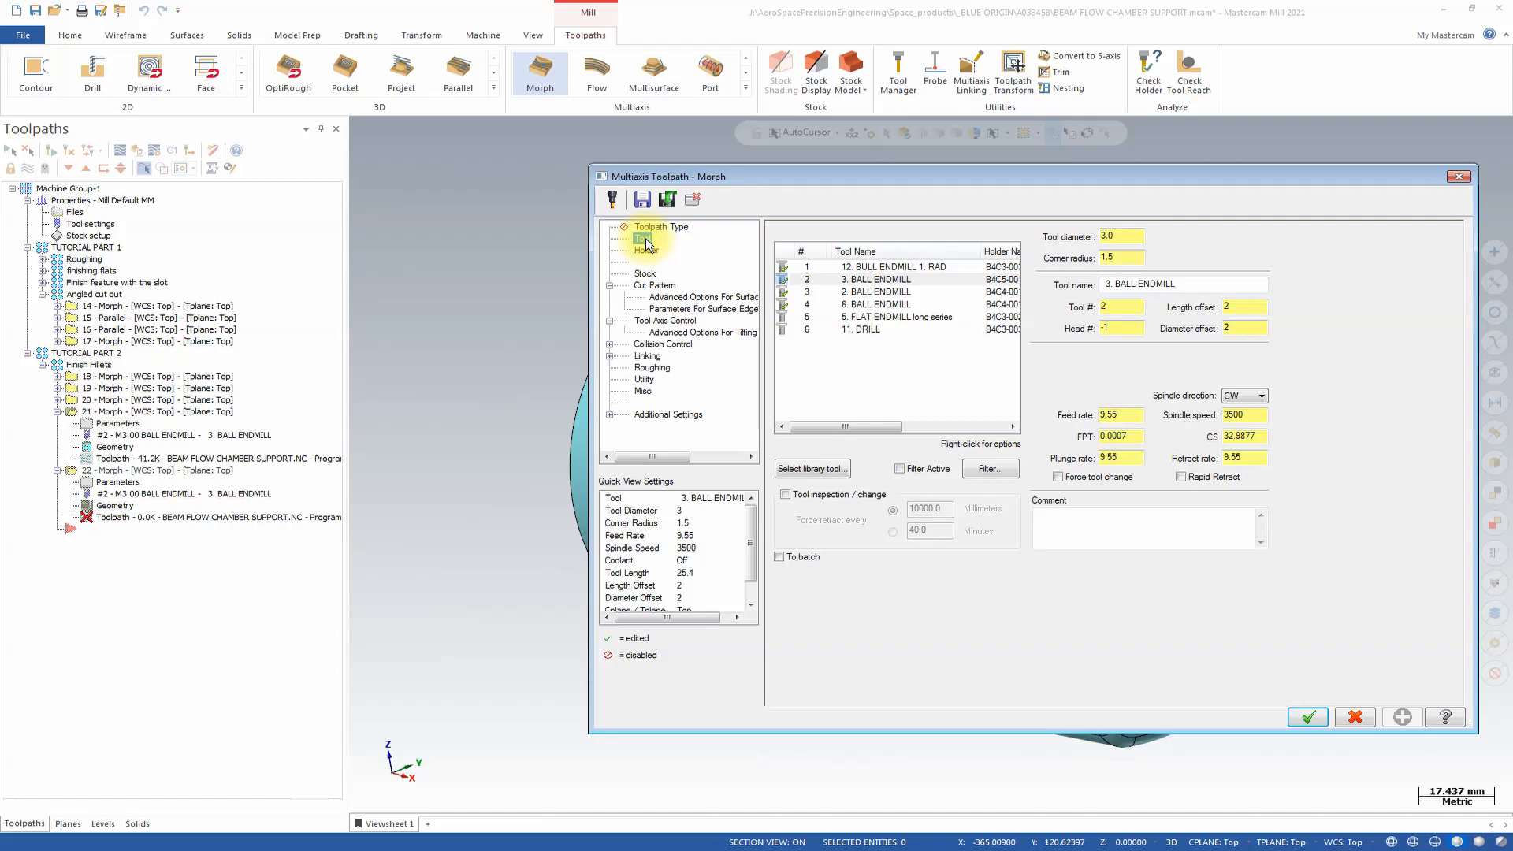
{"action": "left_click", "coordinate": [888, 308]}
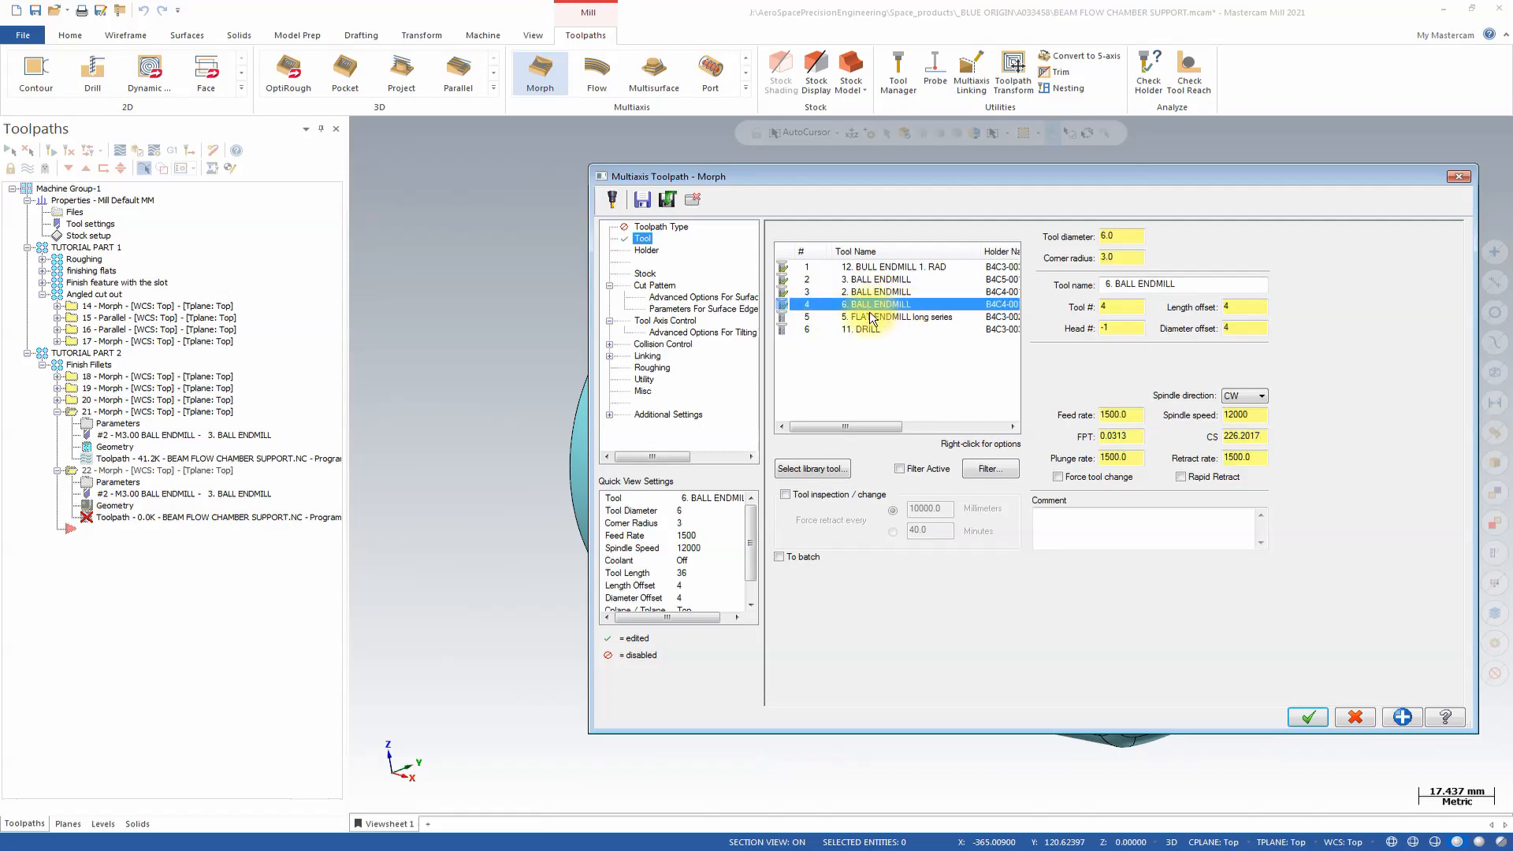
{"action": "left_click", "coordinate": [658, 286]}
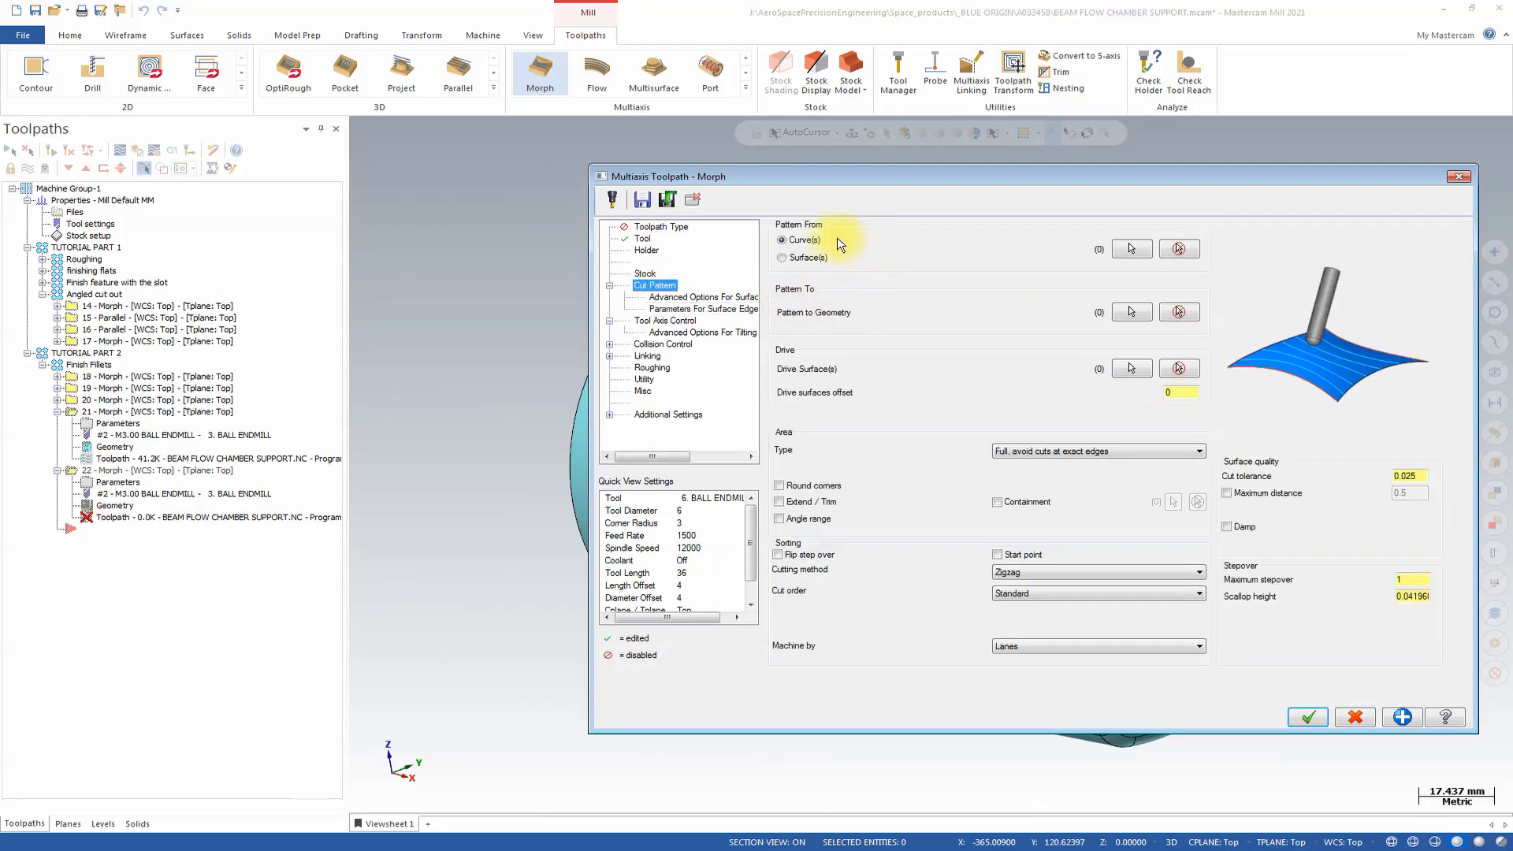
Step: Use a curve as the Morph pattern start, chaining the fillet's outer edge from the front notch around the top recess to the opposite side
{"action": "left_click", "coordinate": [782, 237]}
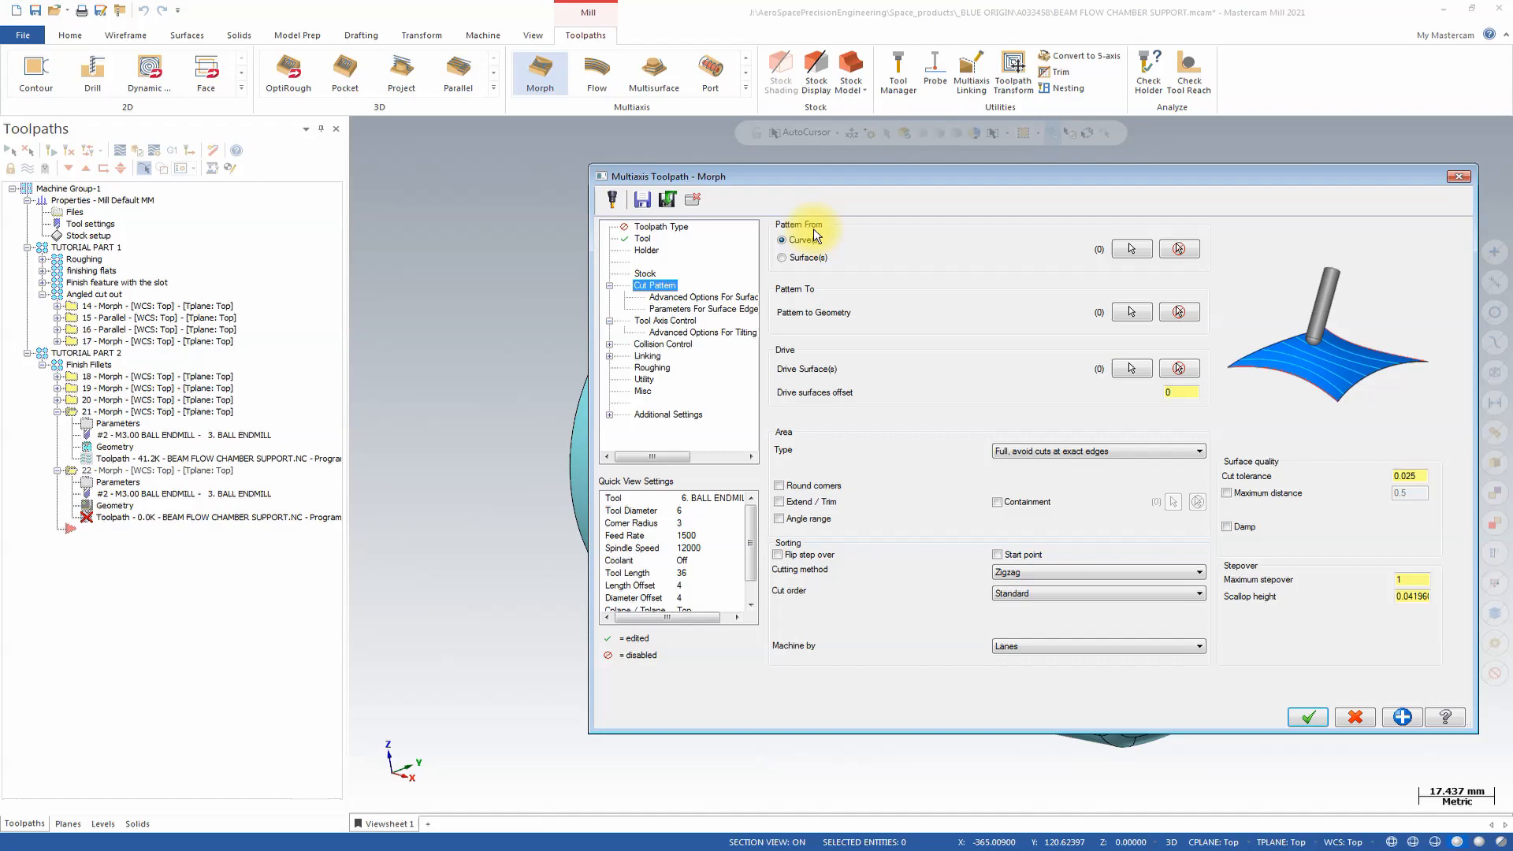
{"action": "left_click", "coordinate": [1132, 249]}
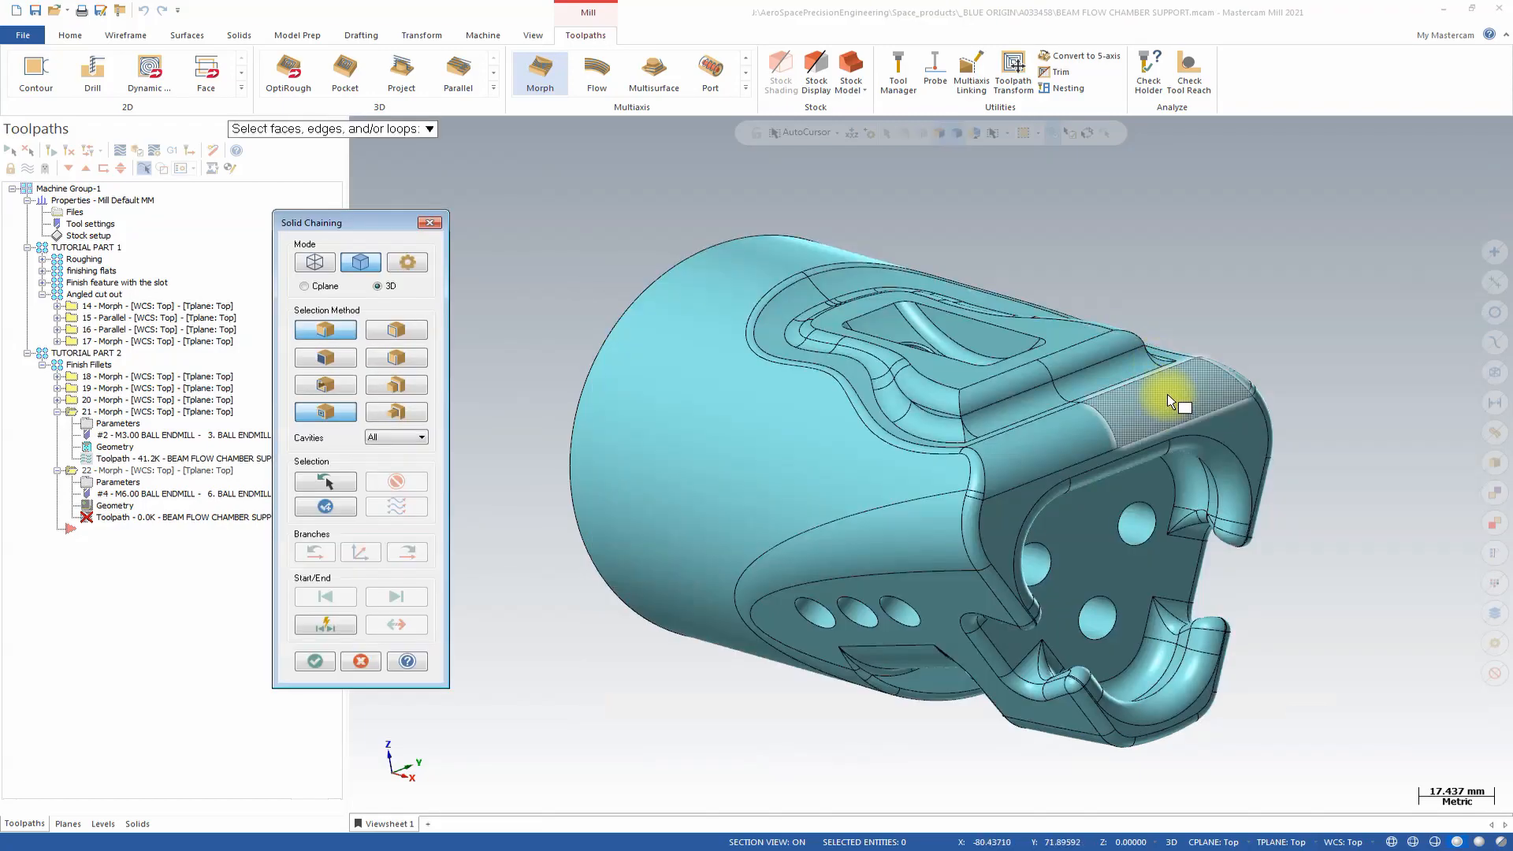
{"action": "scroll", "coordinate": [1110, 494], "scroll_direction": "up", "scroll_amount": 4}
{"action": "middle_click_drag", "start_coordinate": [1110, 495], "coordinate": [1100, 505]}
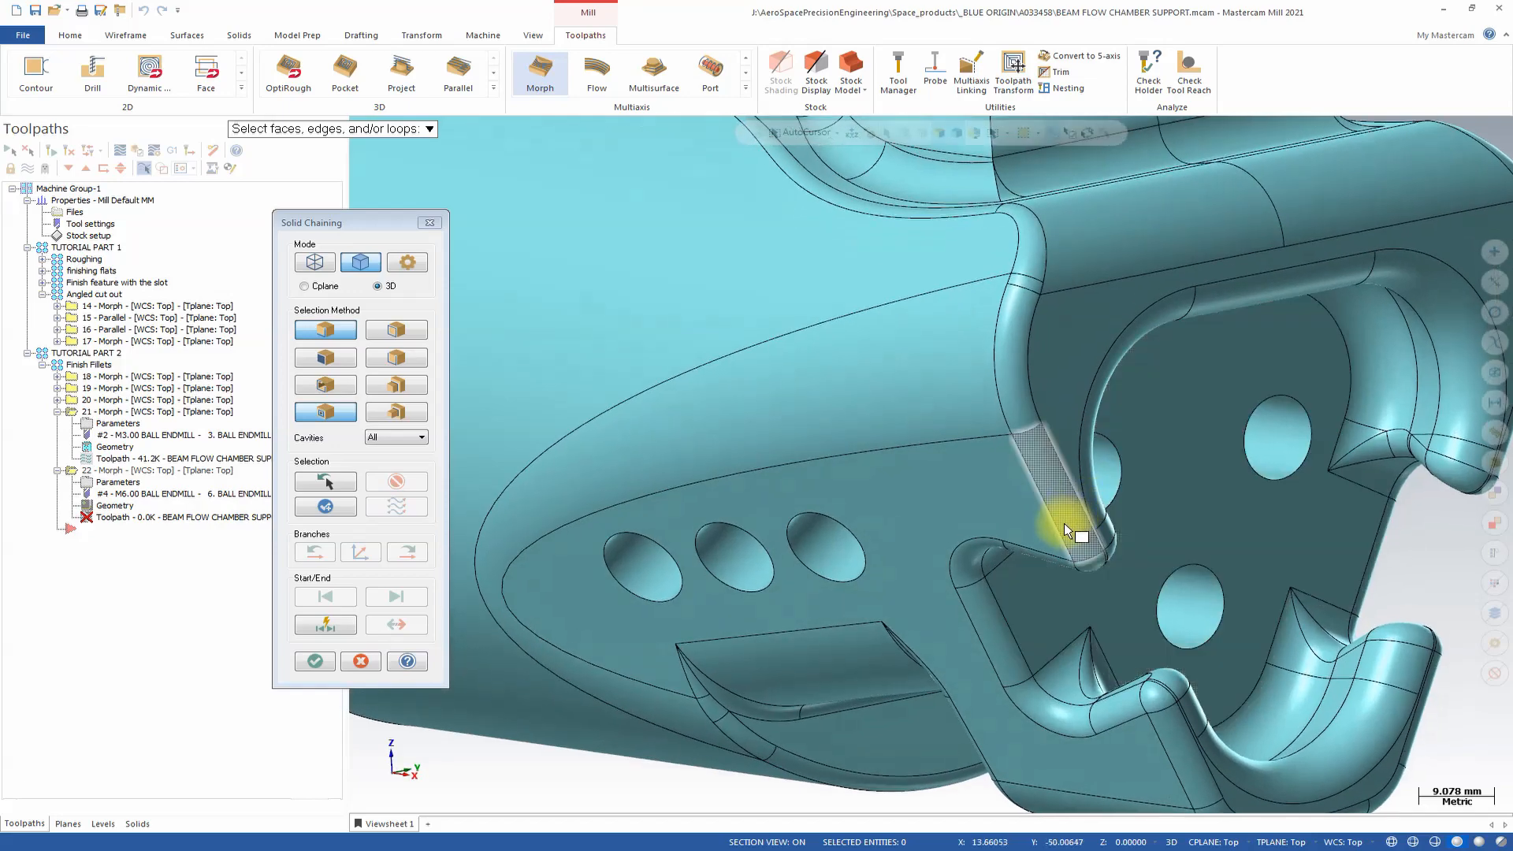
{"action": "left_click", "coordinate": [1060, 533]}
{"action": "left_click", "coordinate": [403, 552]}
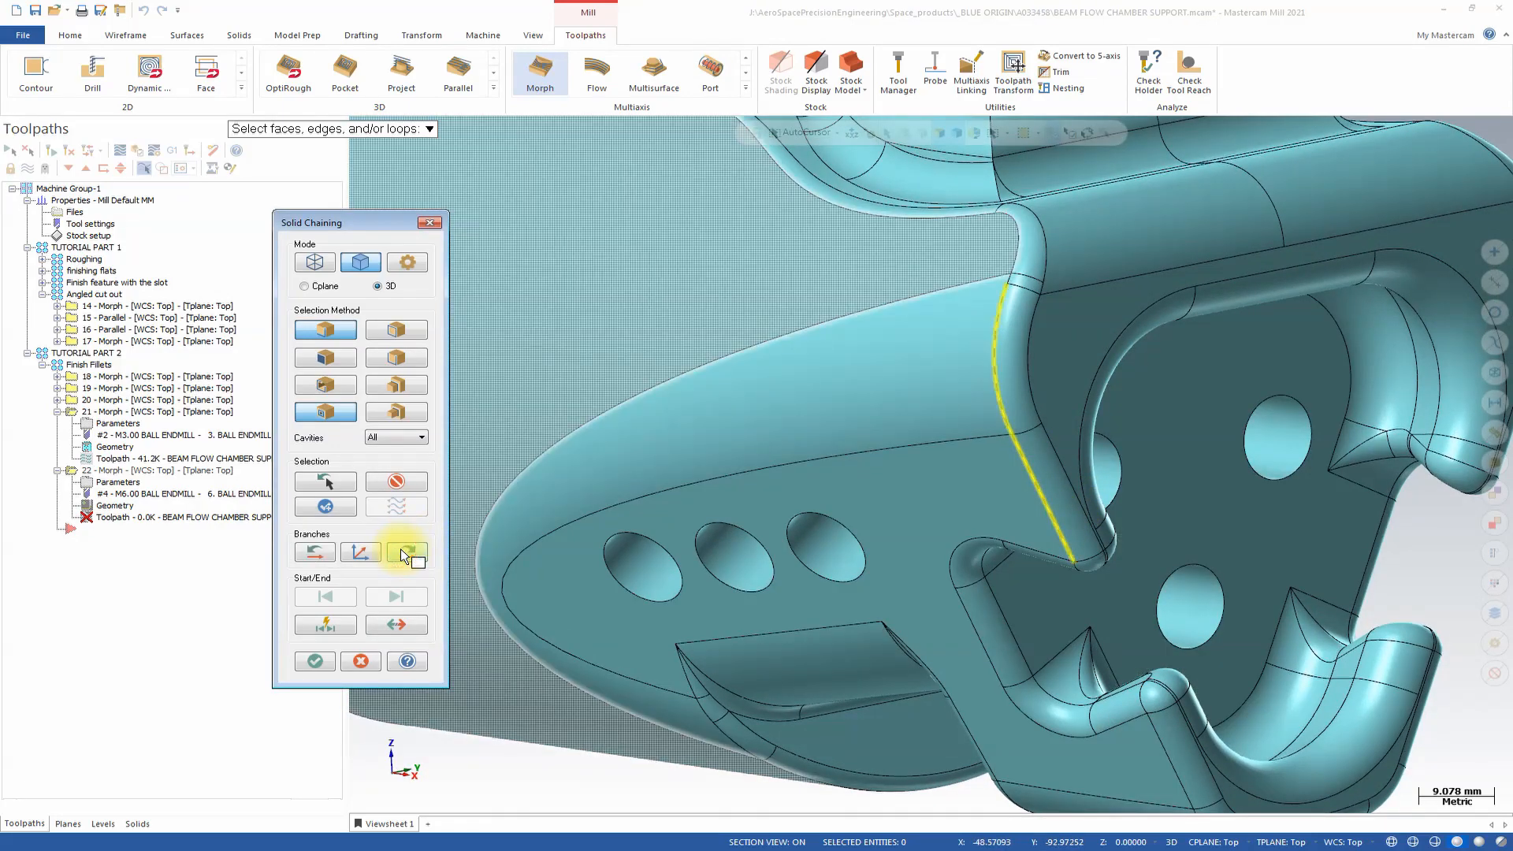
{"action": "left_click", "coordinate": [403, 553]}
{"action": "left_click", "coordinate": [403, 554]}
{"action": "left_click", "coordinate": [407, 551]}
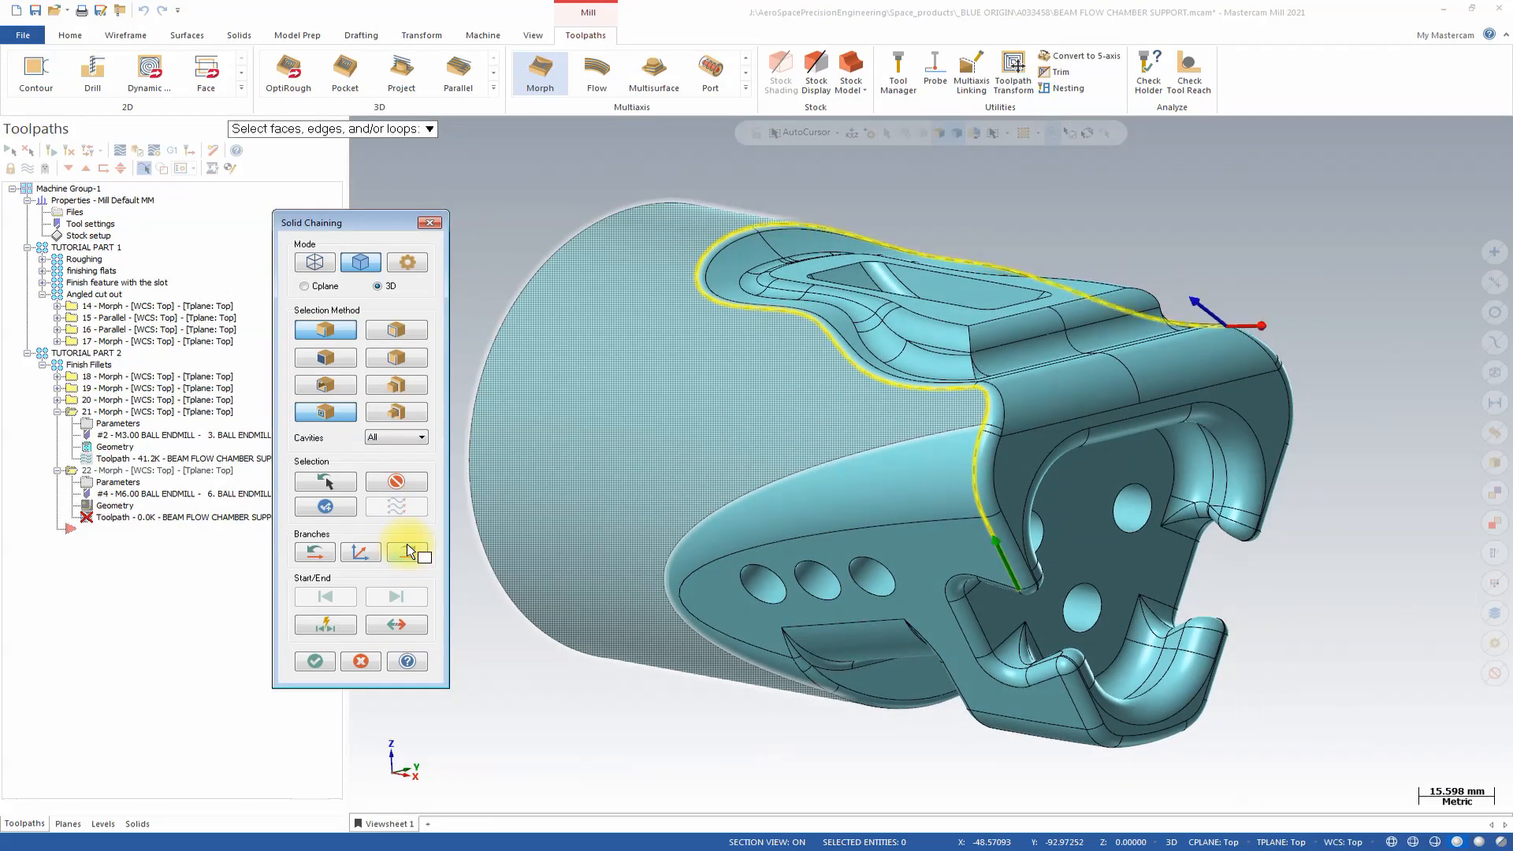
{"action": "left_click", "coordinate": [408, 551]}
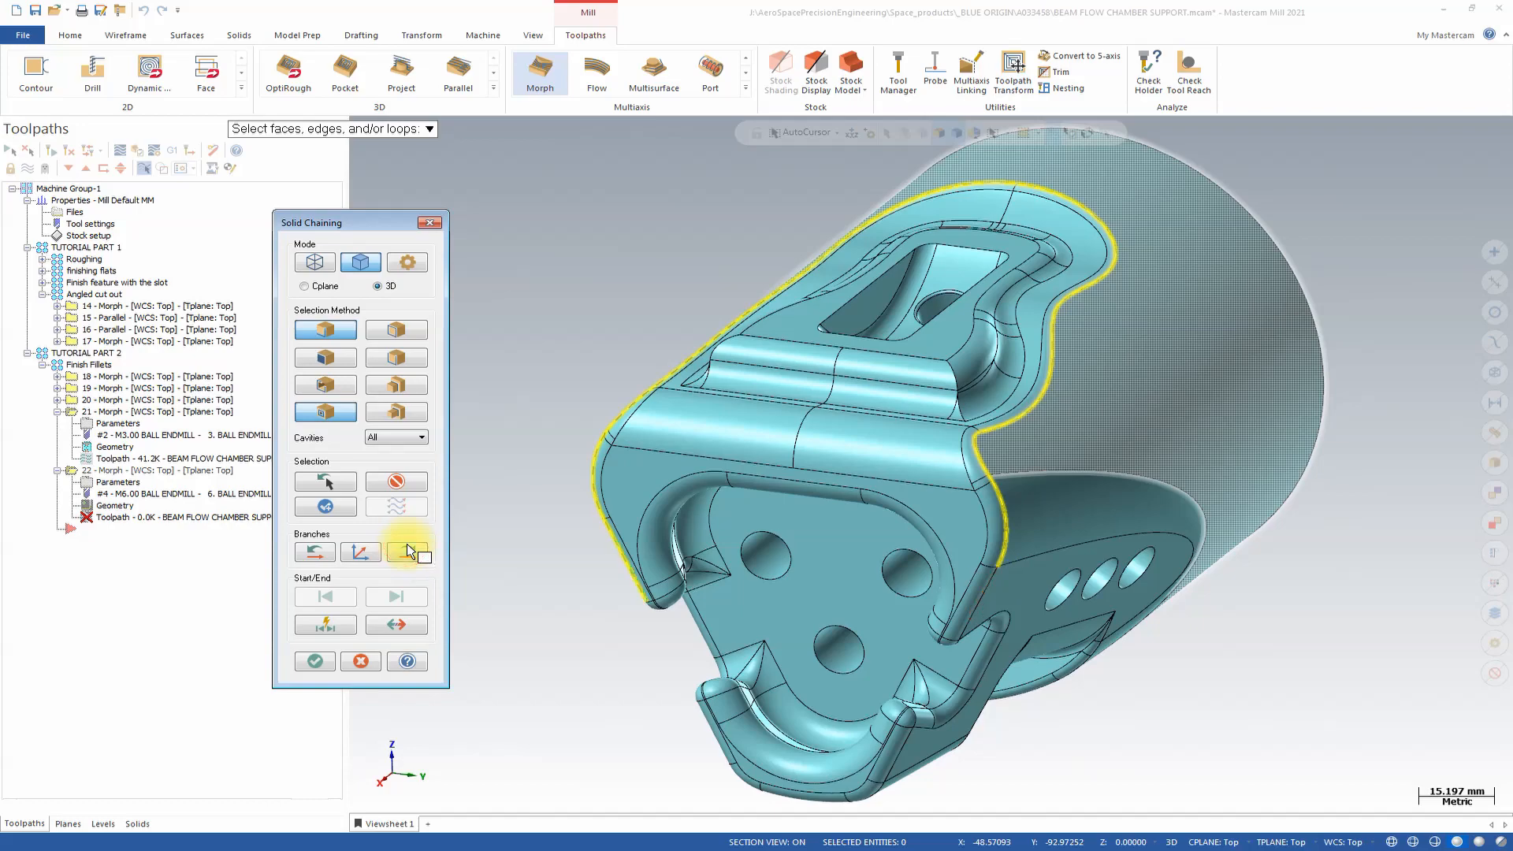
Step: Extend the start chain along the fillet's outer edge through the side notch and lower jaw to the near notch, and accept it
{"action": "left_click", "coordinate": [855, 528]}
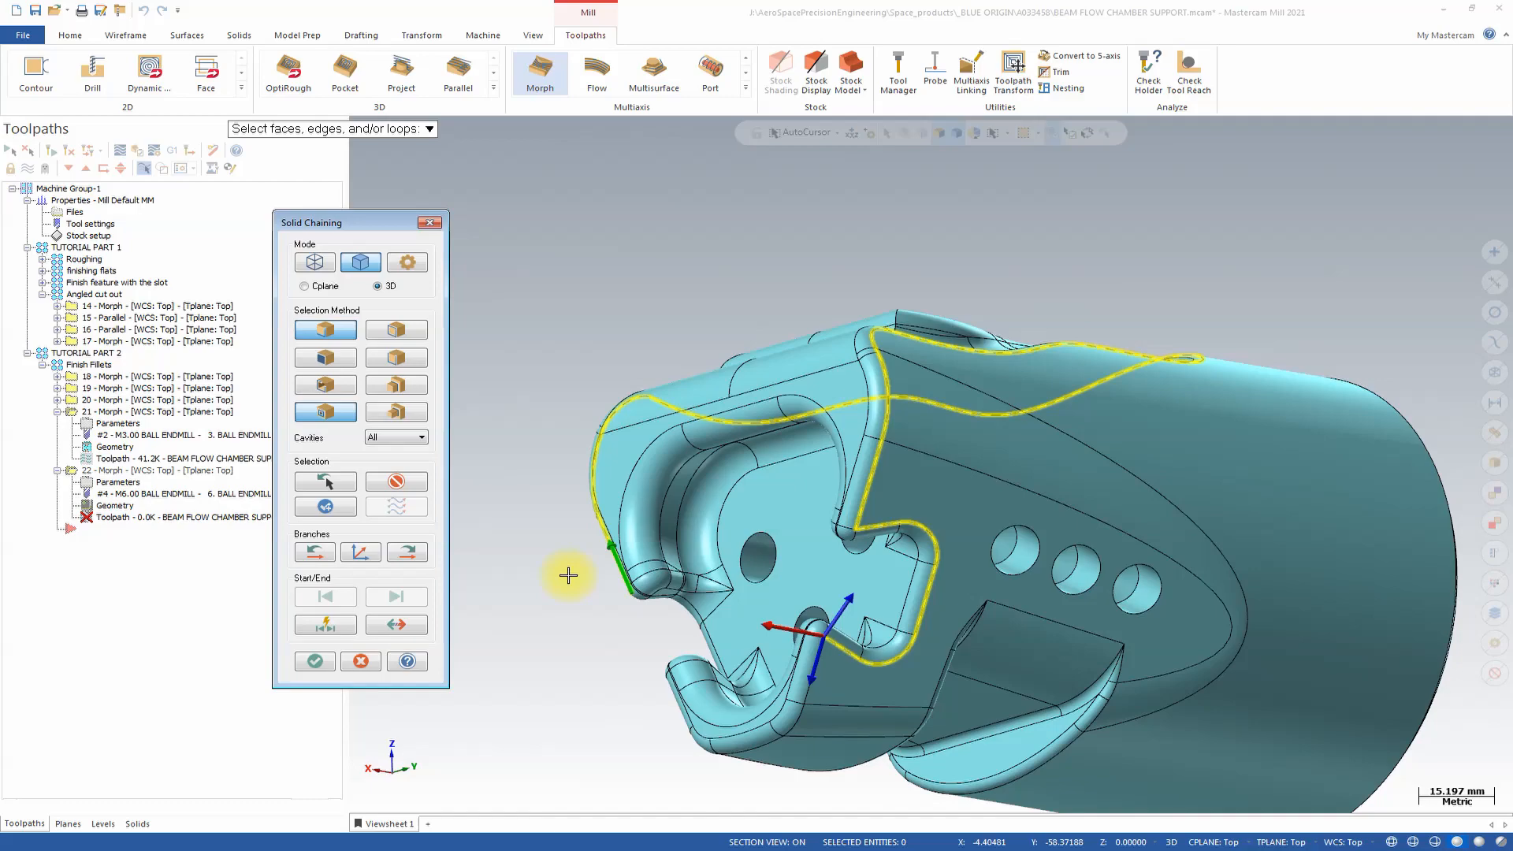
{"action": "left_click", "coordinate": [819, 650]}
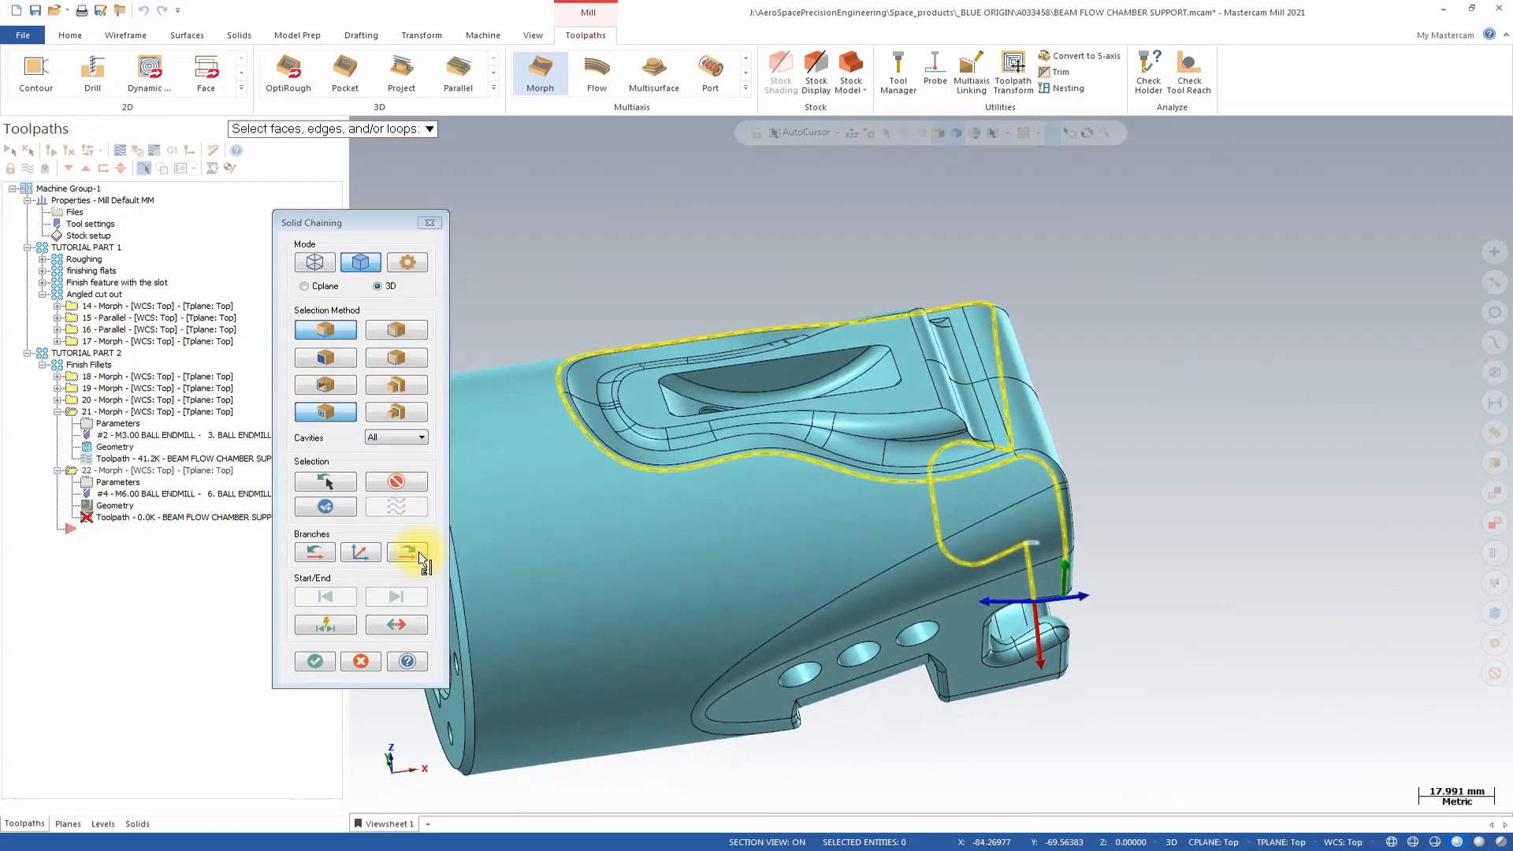
{"action": "left_click", "coordinate": [416, 551]}
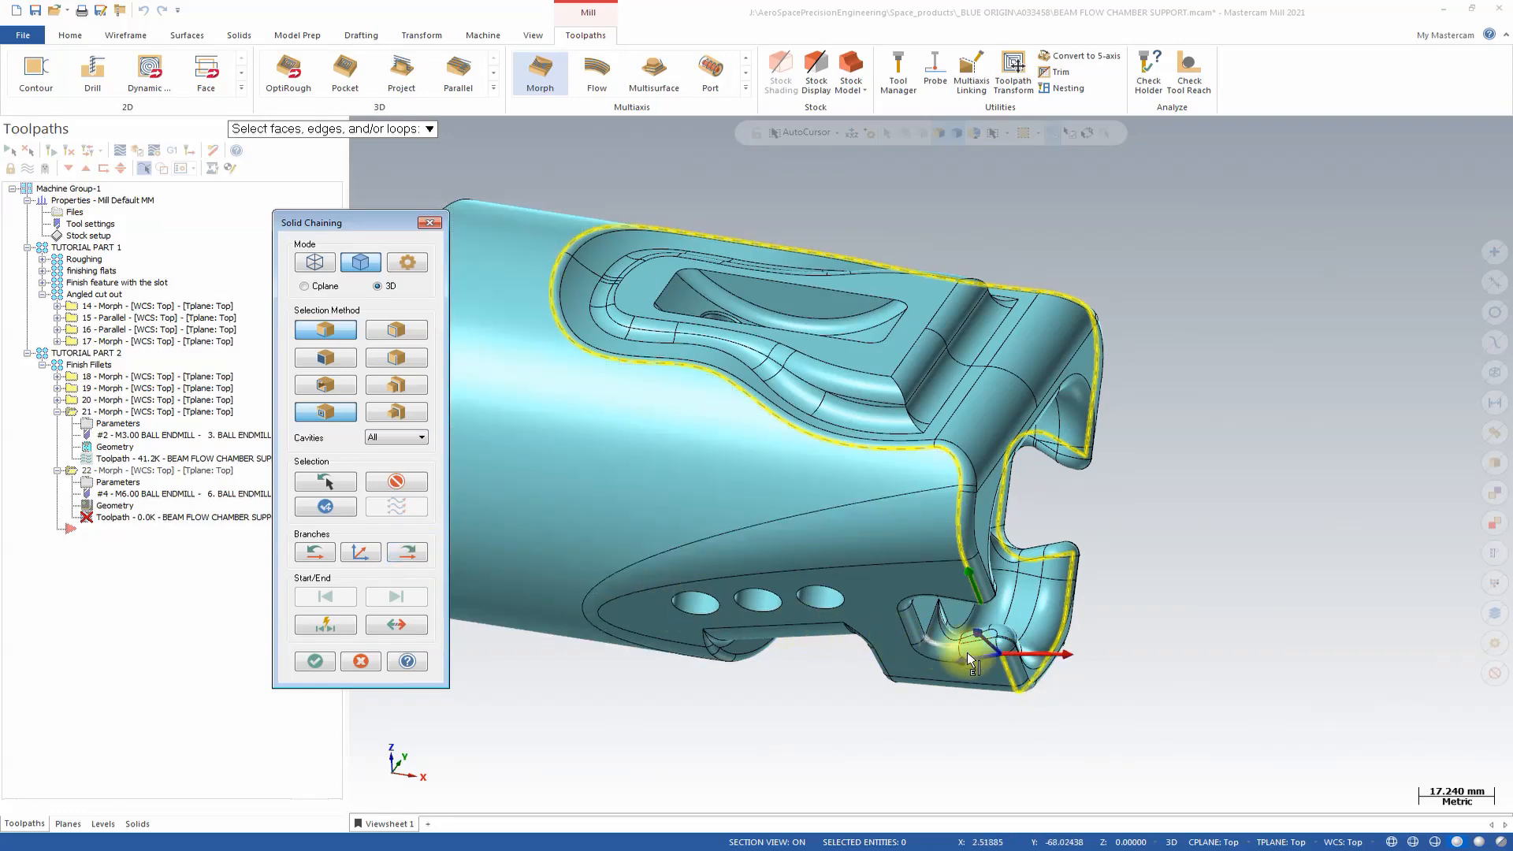
{"action": "left_click", "coordinate": [418, 551]}
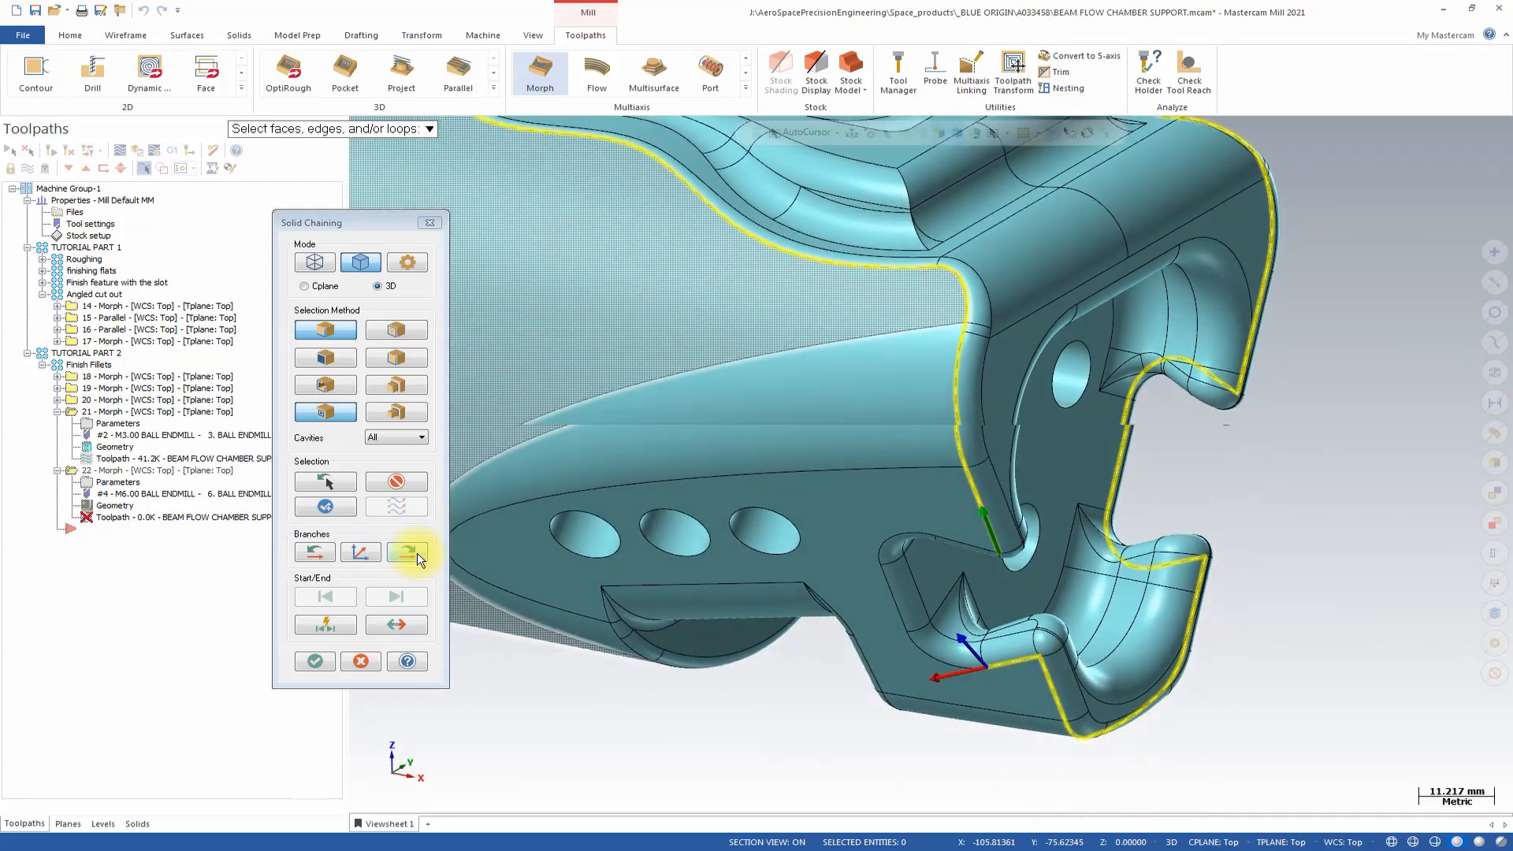
{"action": "left_click", "coordinate": [417, 554]}
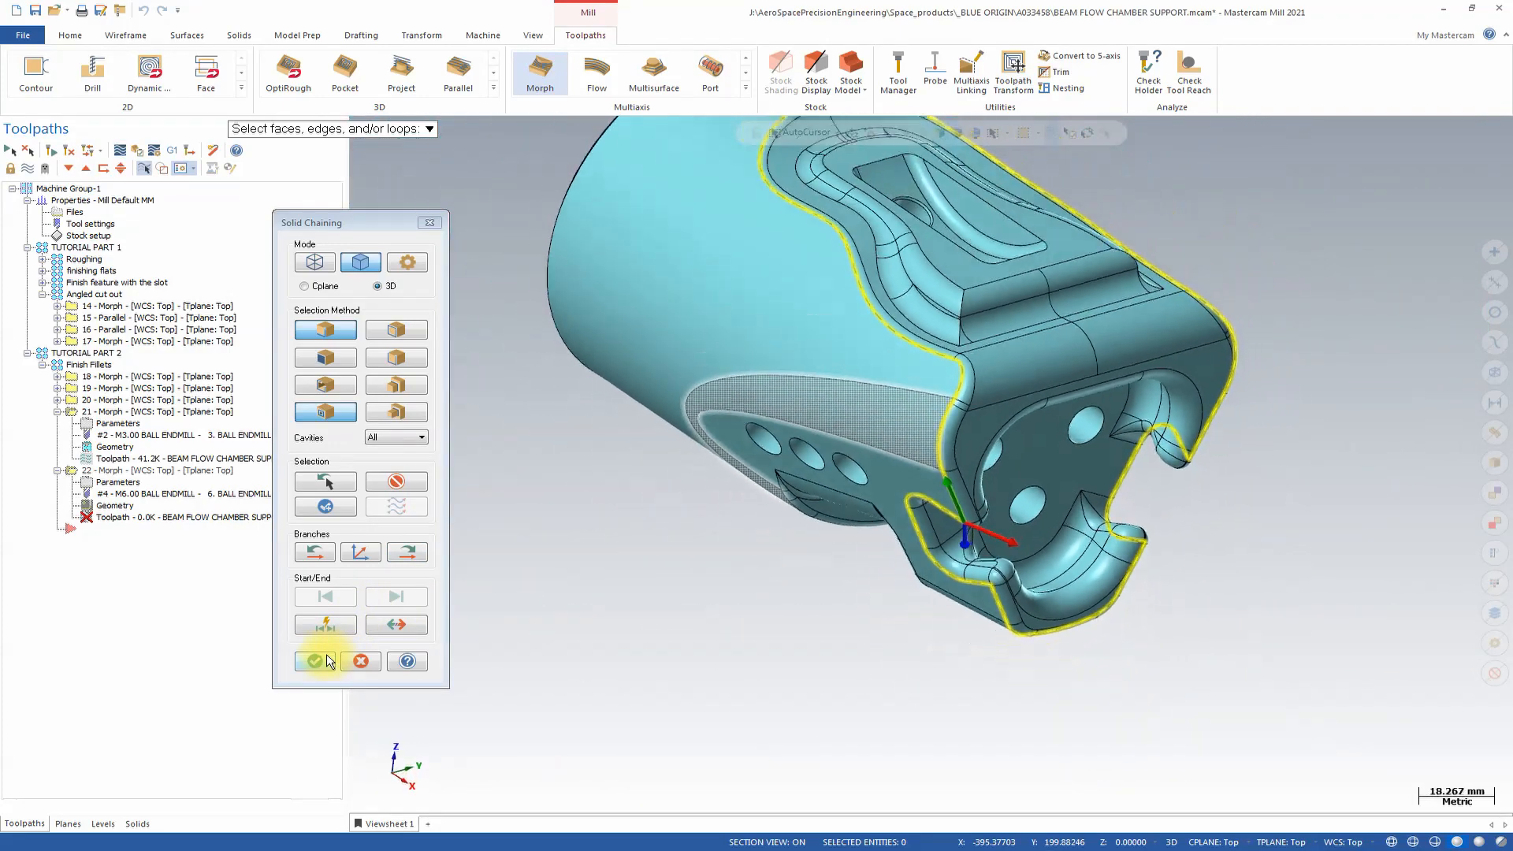
{"action": "left_click", "coordinate": [323, 659]}
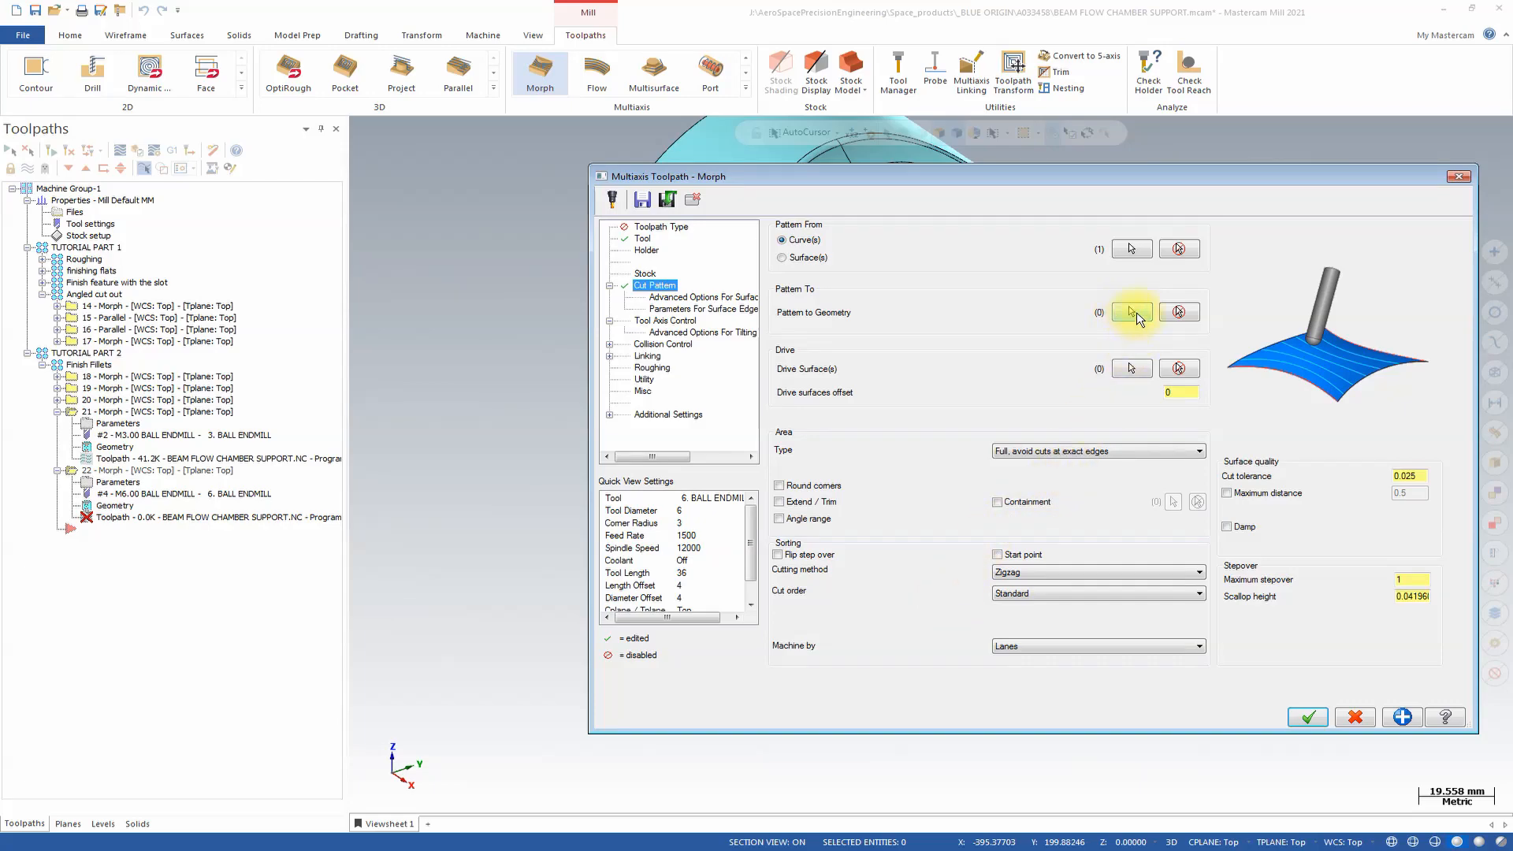
Step: Chain the fillet's inner edge as the pattern-to geometry, from the near front notch up and around the top recess
{"action": "left_click", "coordinate": [1133, 312]}
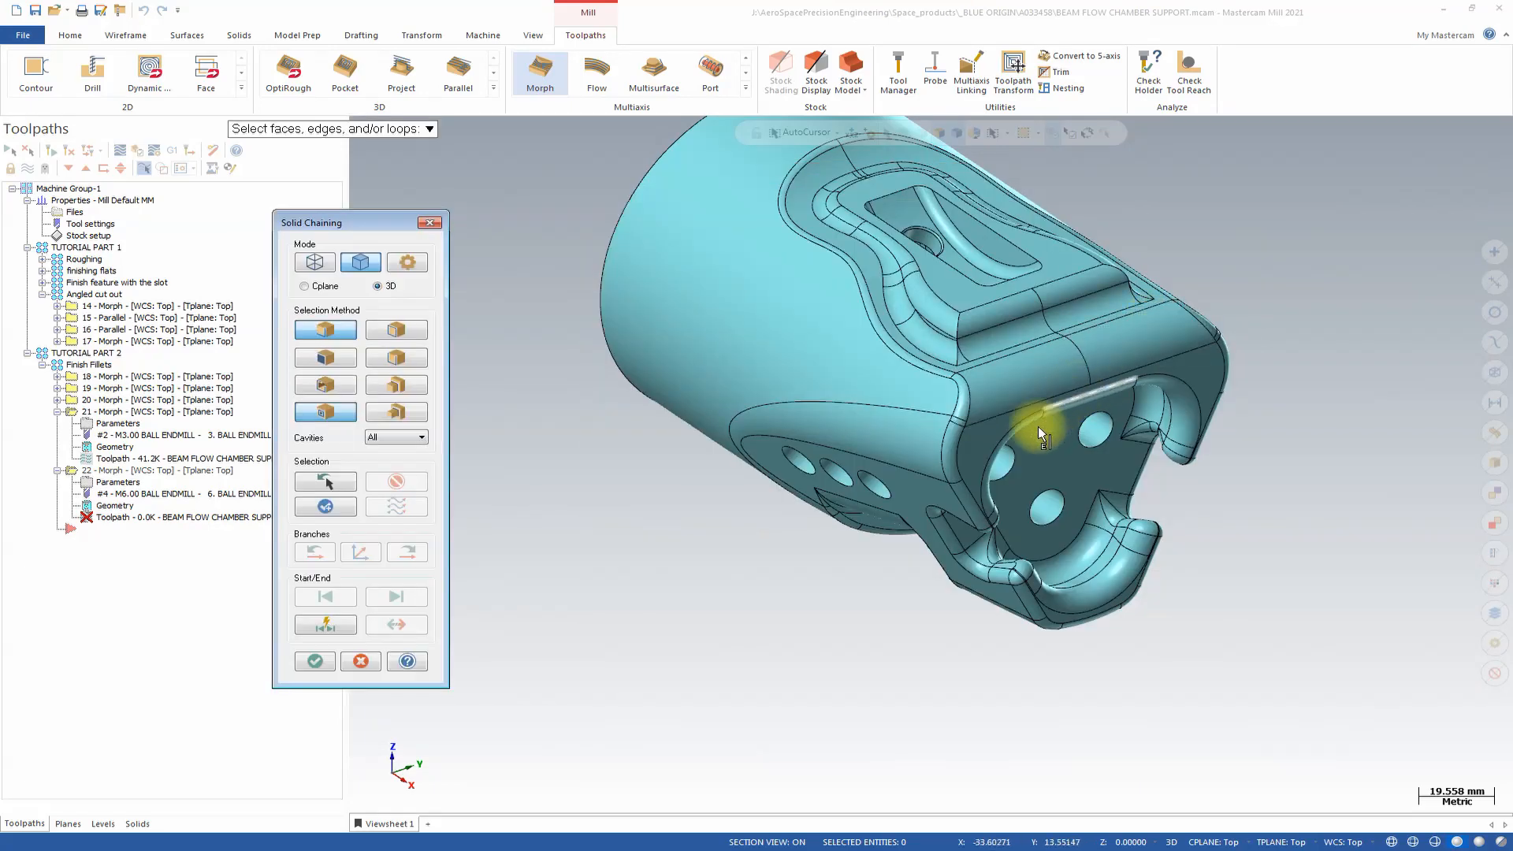
{"action": "scroll", "coordinate": [1007, 504], "scroll_direction": "up", "scroll_amount": 5}
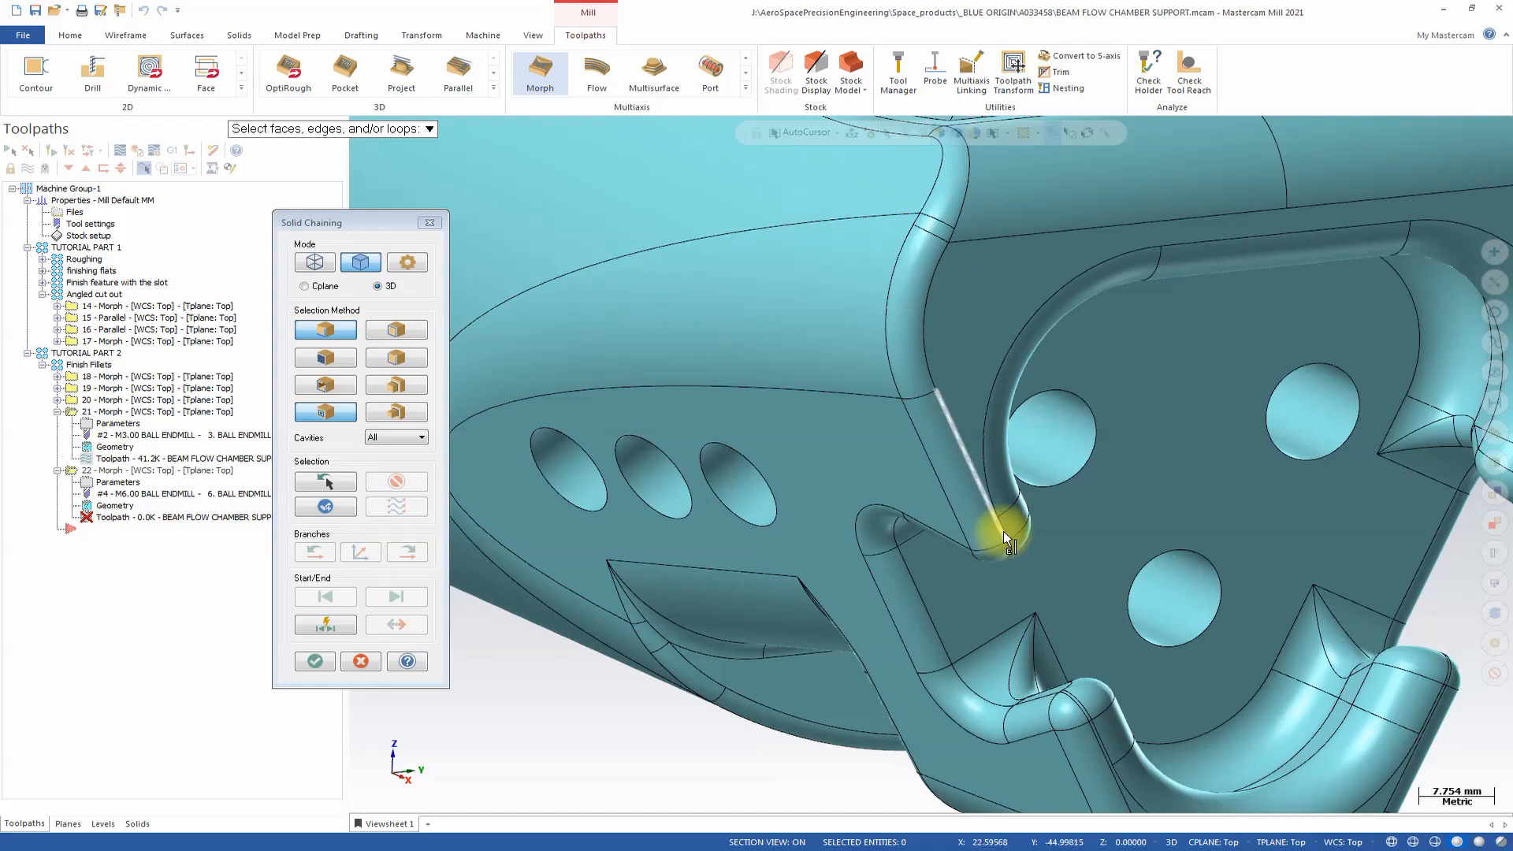
{"action": "left_click", "coordinate": [1002, 532]}
{"action": "left_click", "coordinate": [927, 355]}
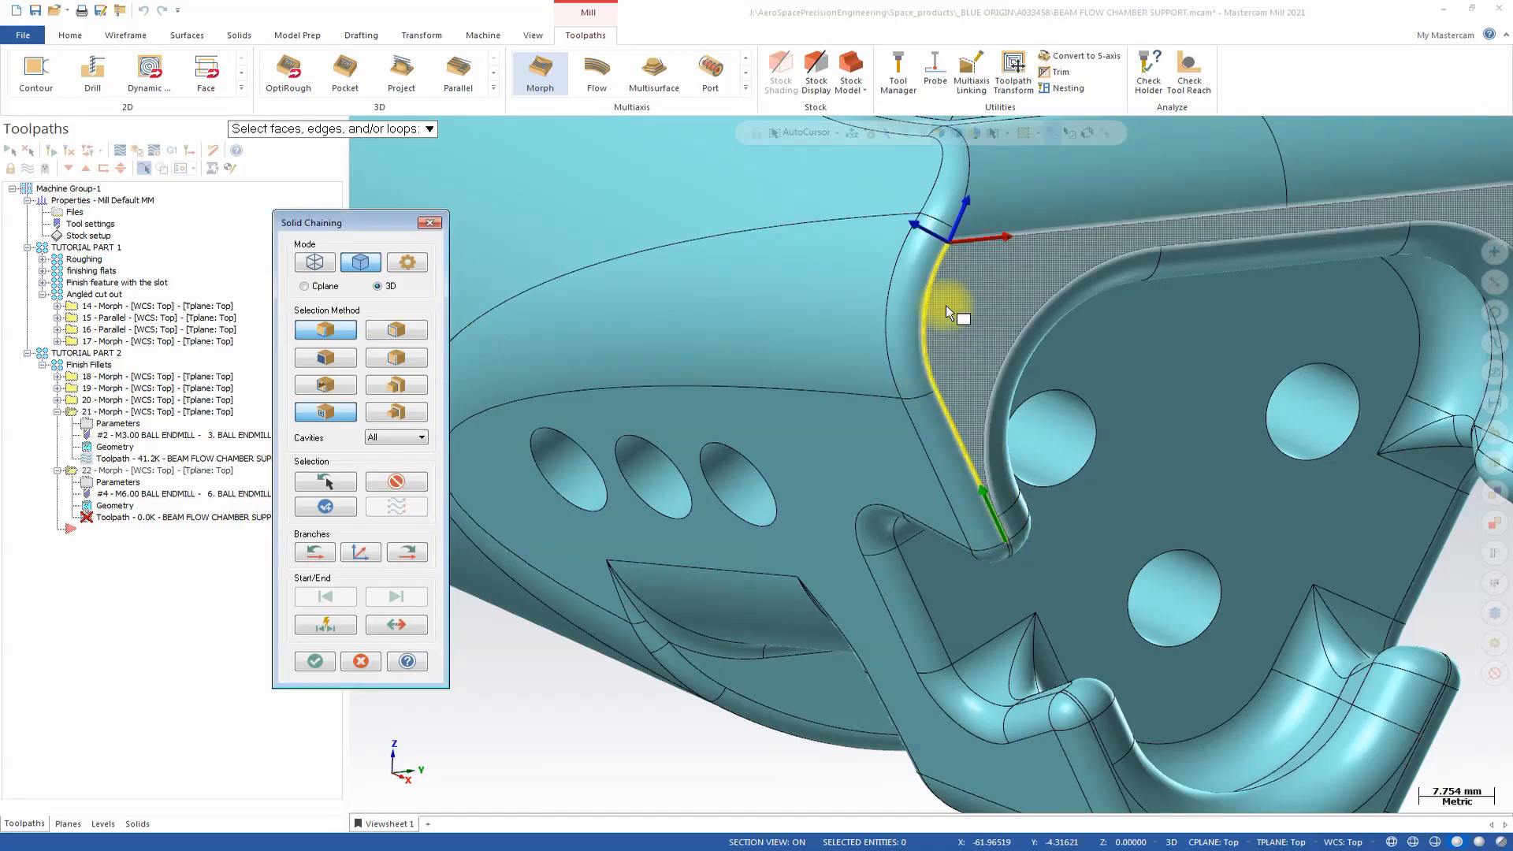
{"action": "left_click", "coordinate": [951, 237]}
{"action": "left_click", "coordinate": [958, 216]}
{"action": "scroll", "coordinate": [935, 255], "scroll_direction": "down", "scroll_amount": 4}
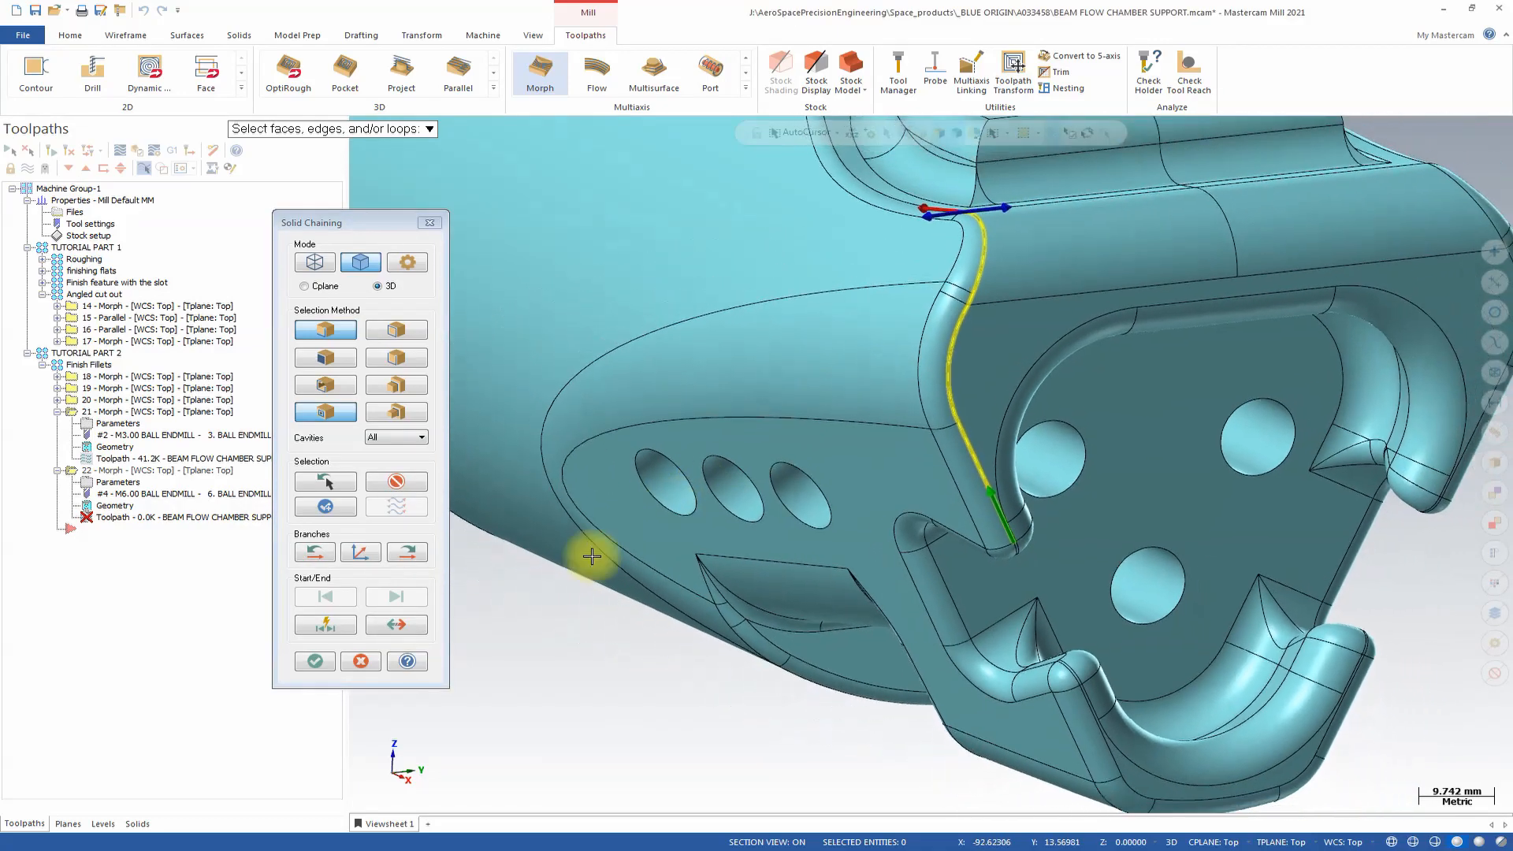
{"action": "left_click", "coordinate": [411, 554]}
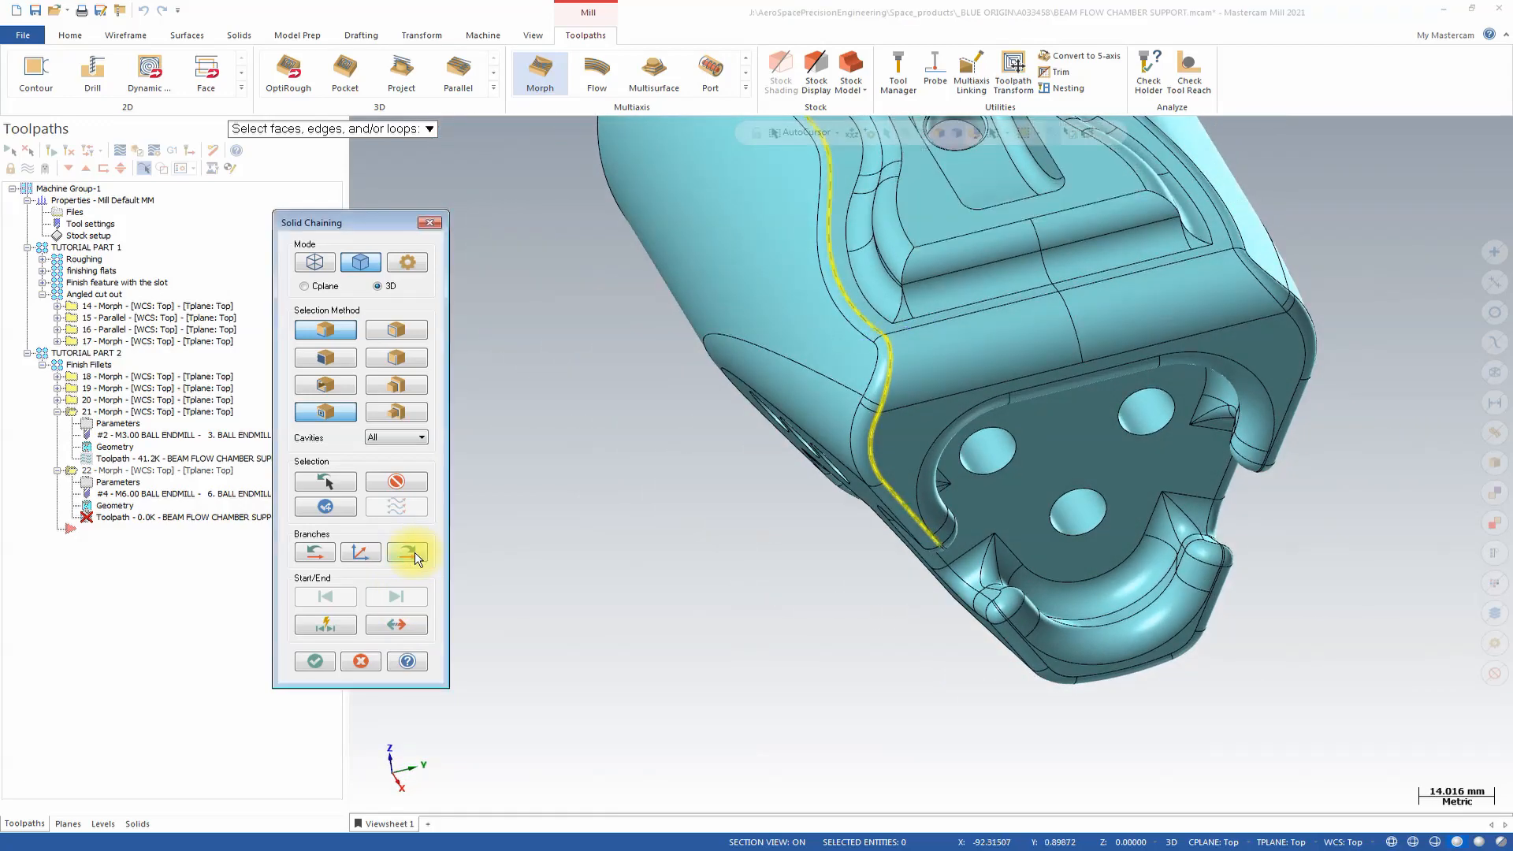
{"action": "left_click", "coordinate": [414, 551]}
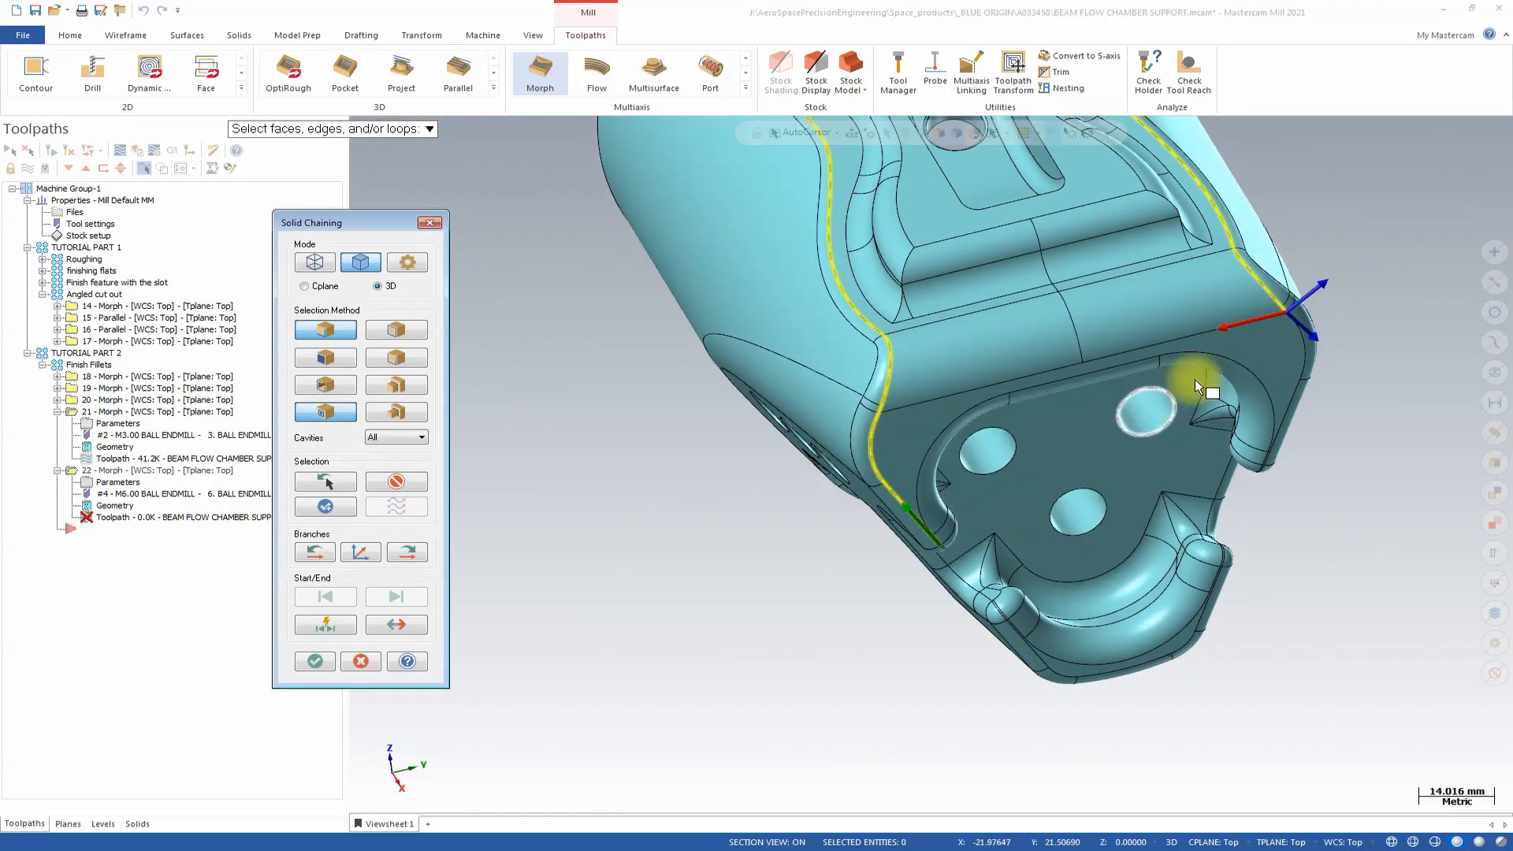
Step: Continue the pattern-to chain down the far side, through the side notch and around the lower jaw to the near notch, and accept it
{"action": "left_click", "coordinate": [1289, 321]}
{"action": "middle_click_drag", "start_coordinate": [1266, 325], "coordinate": [423, 514]}
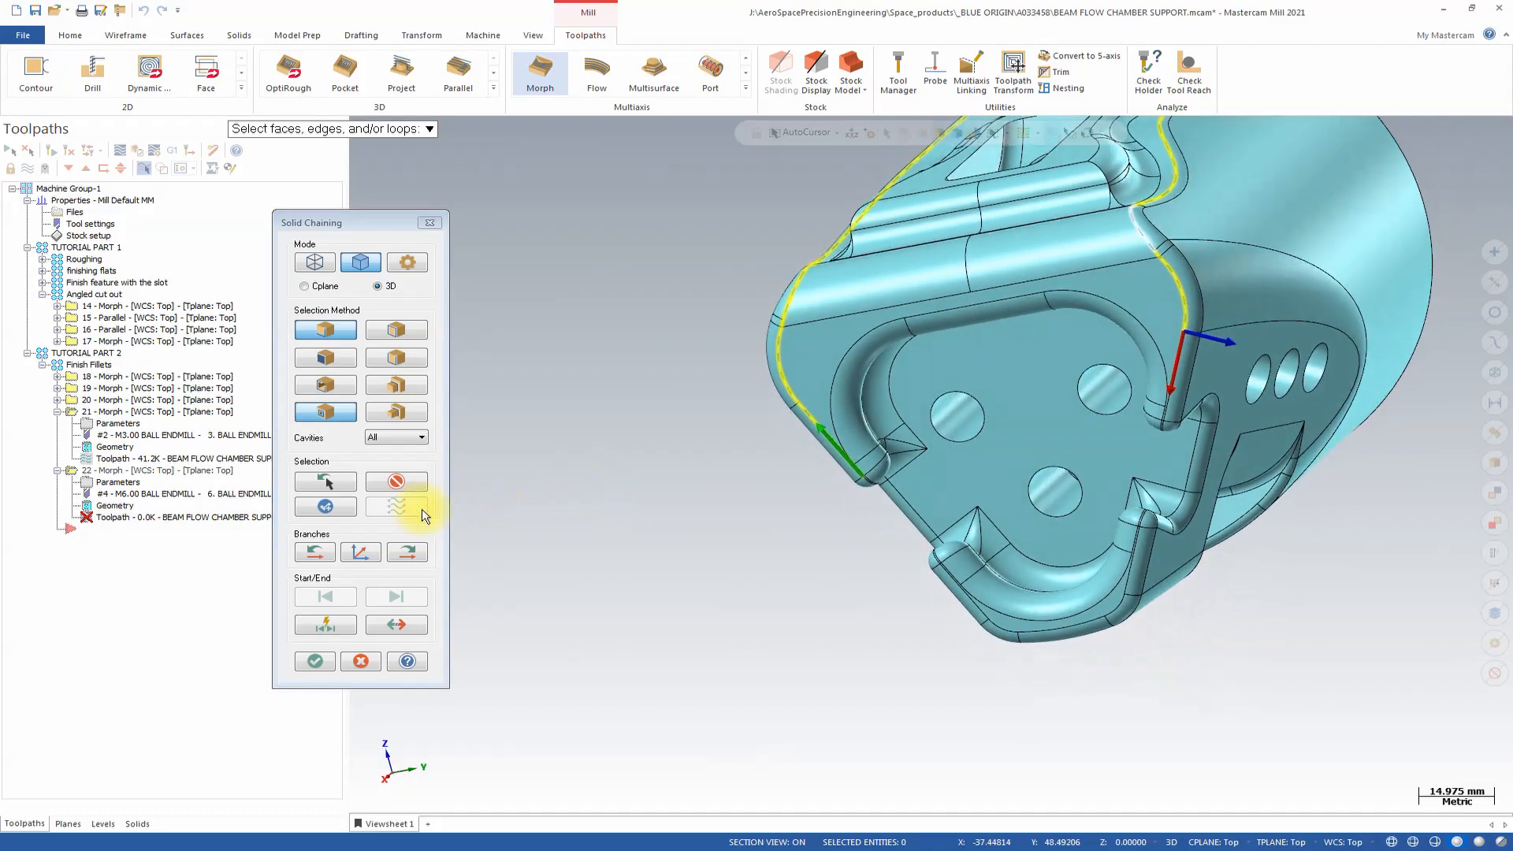
{"action": "left_click", "coordinate": [402, 555]}
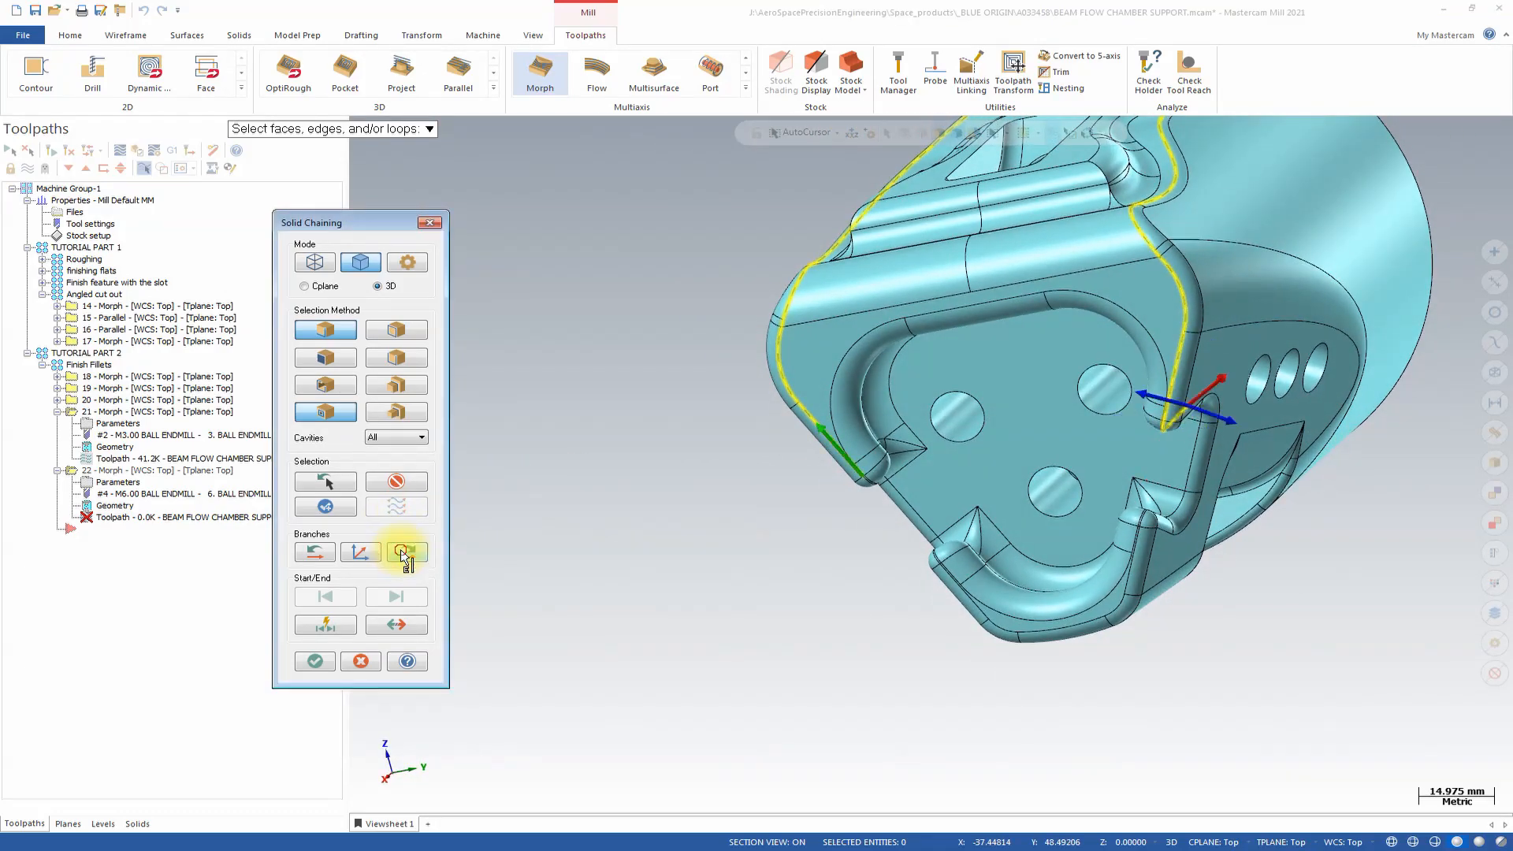
{"action": "left_click", "coordinate": [402, 551]}
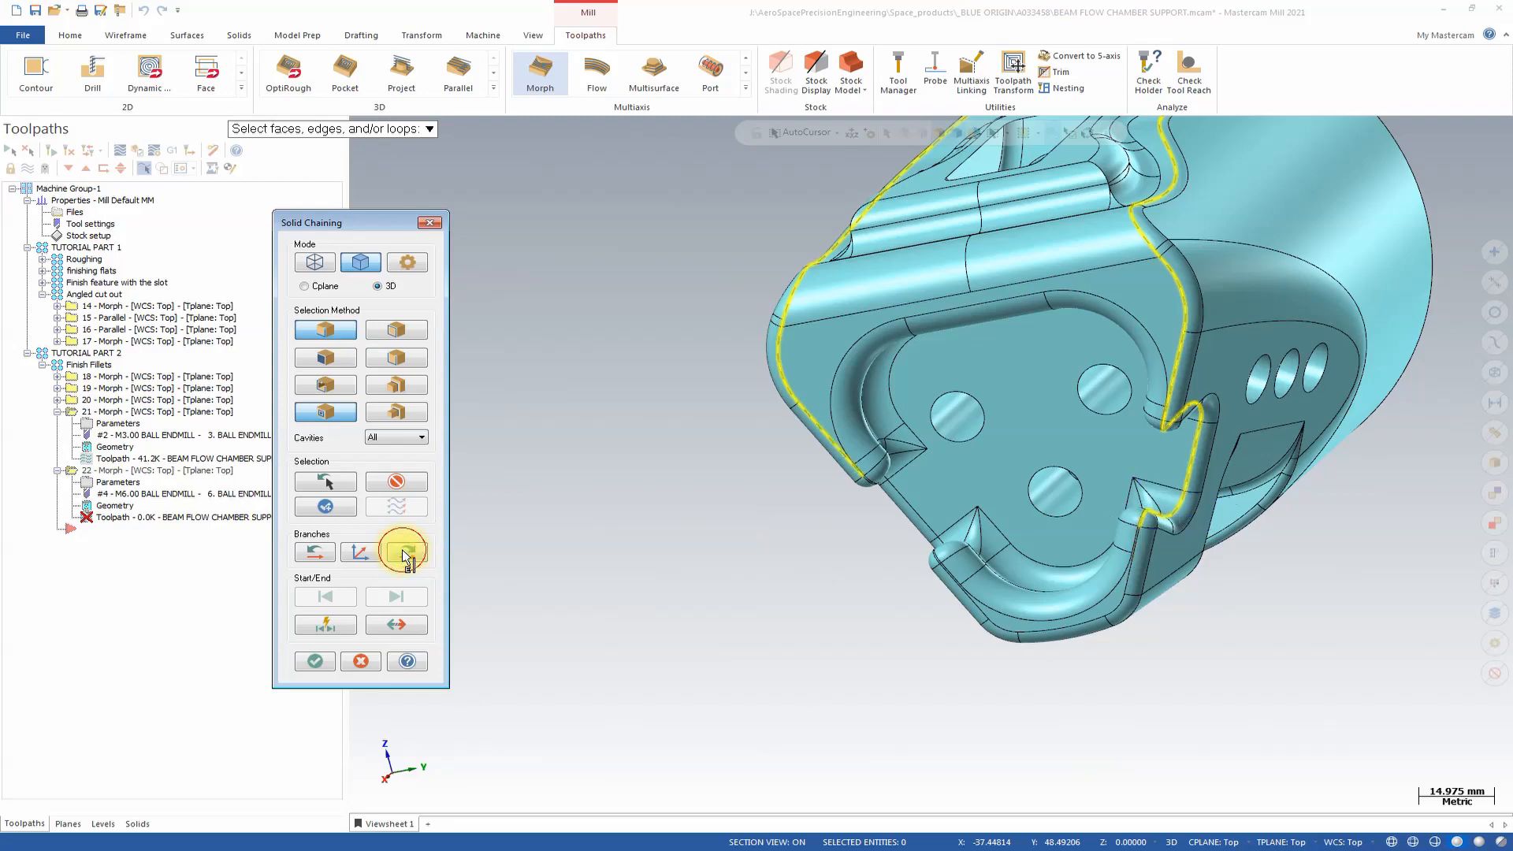
{"action": "left_click", "coordinate": [402, 550]}
{"action": "left_click", "coordinate": [402, 550]}
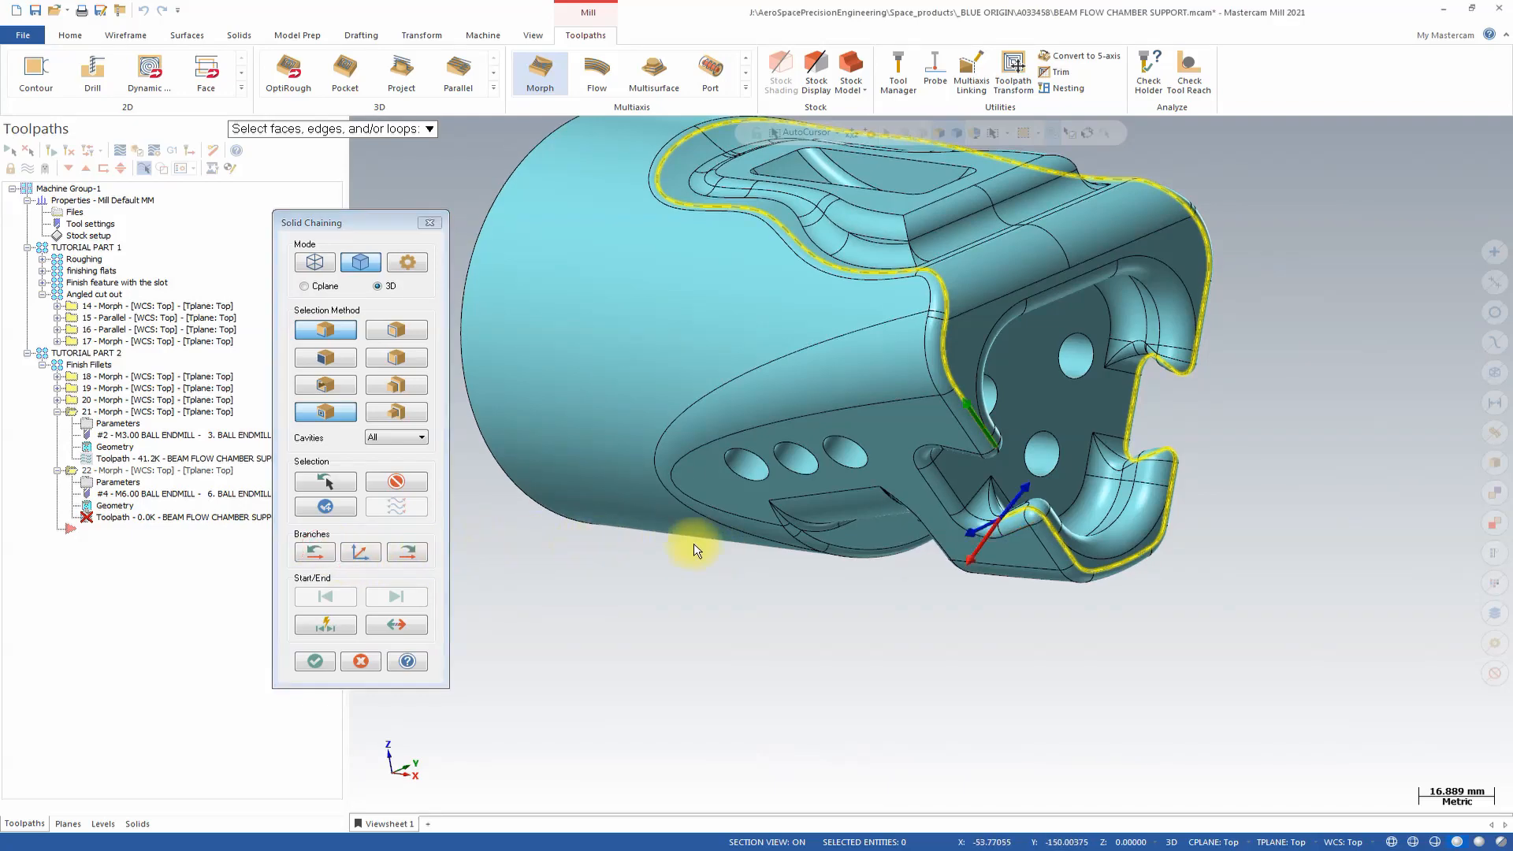
{"action": "scroll", "coordinate": [1119, 619], "scroll_direction": "up", "scroll_amount": 5}
{"action": "middle_click_drag", "start_coordinate": [1099, 610], "coordinate": [1105, 555]}
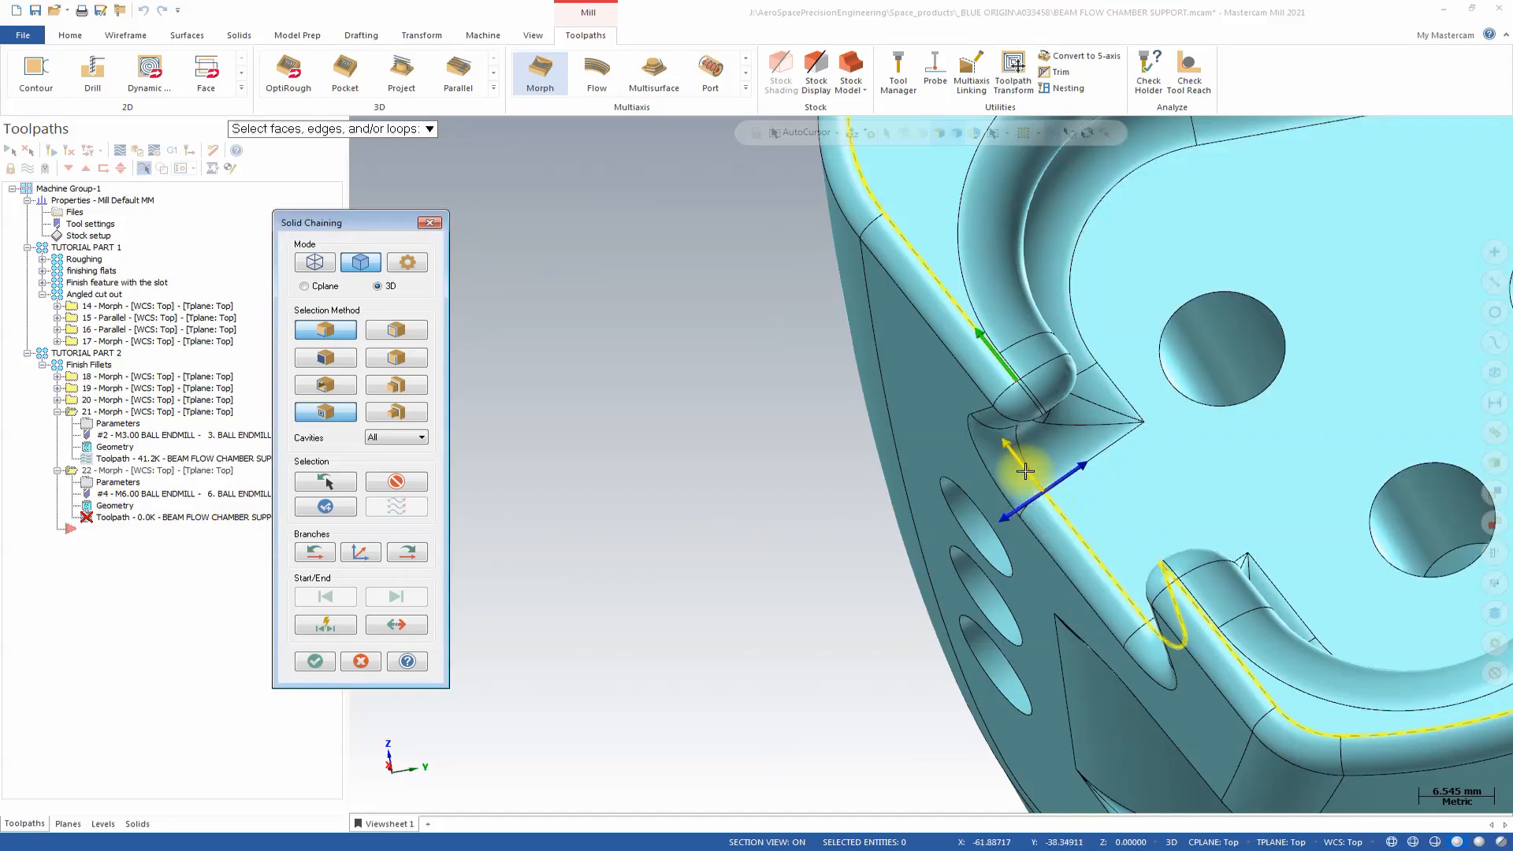
{"action": "middle_click_drag", "start_coordinate": [1043, 490], "coordinate": [909, 603]}
{"action": "scroll", "coordinate": [909, 605], "scroll_direction": "down", "scroll_amount": 4}
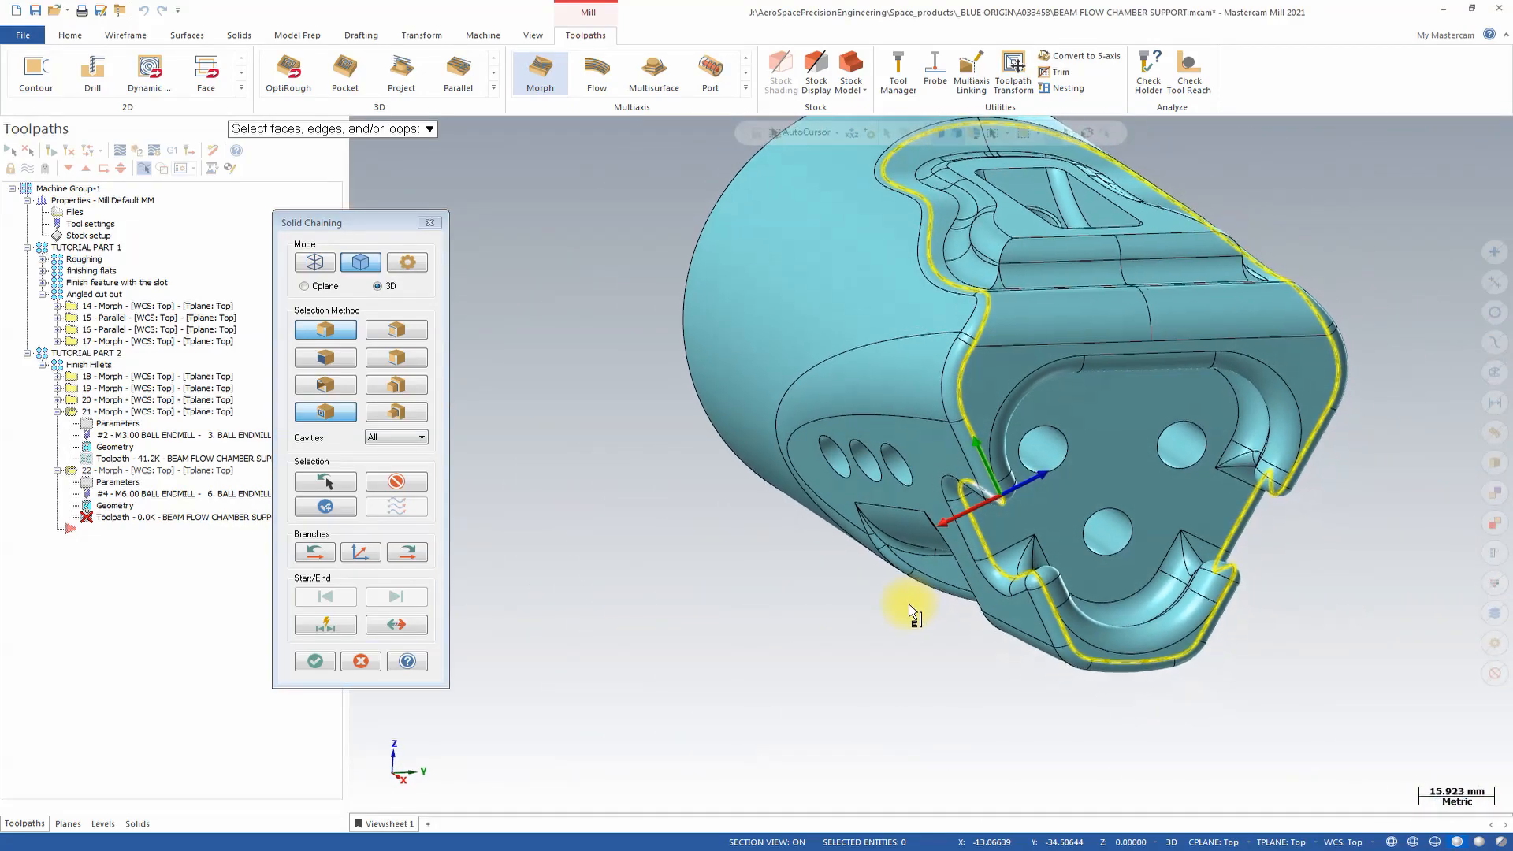
{"action": "left_click", "coordinate": [314, 661]}
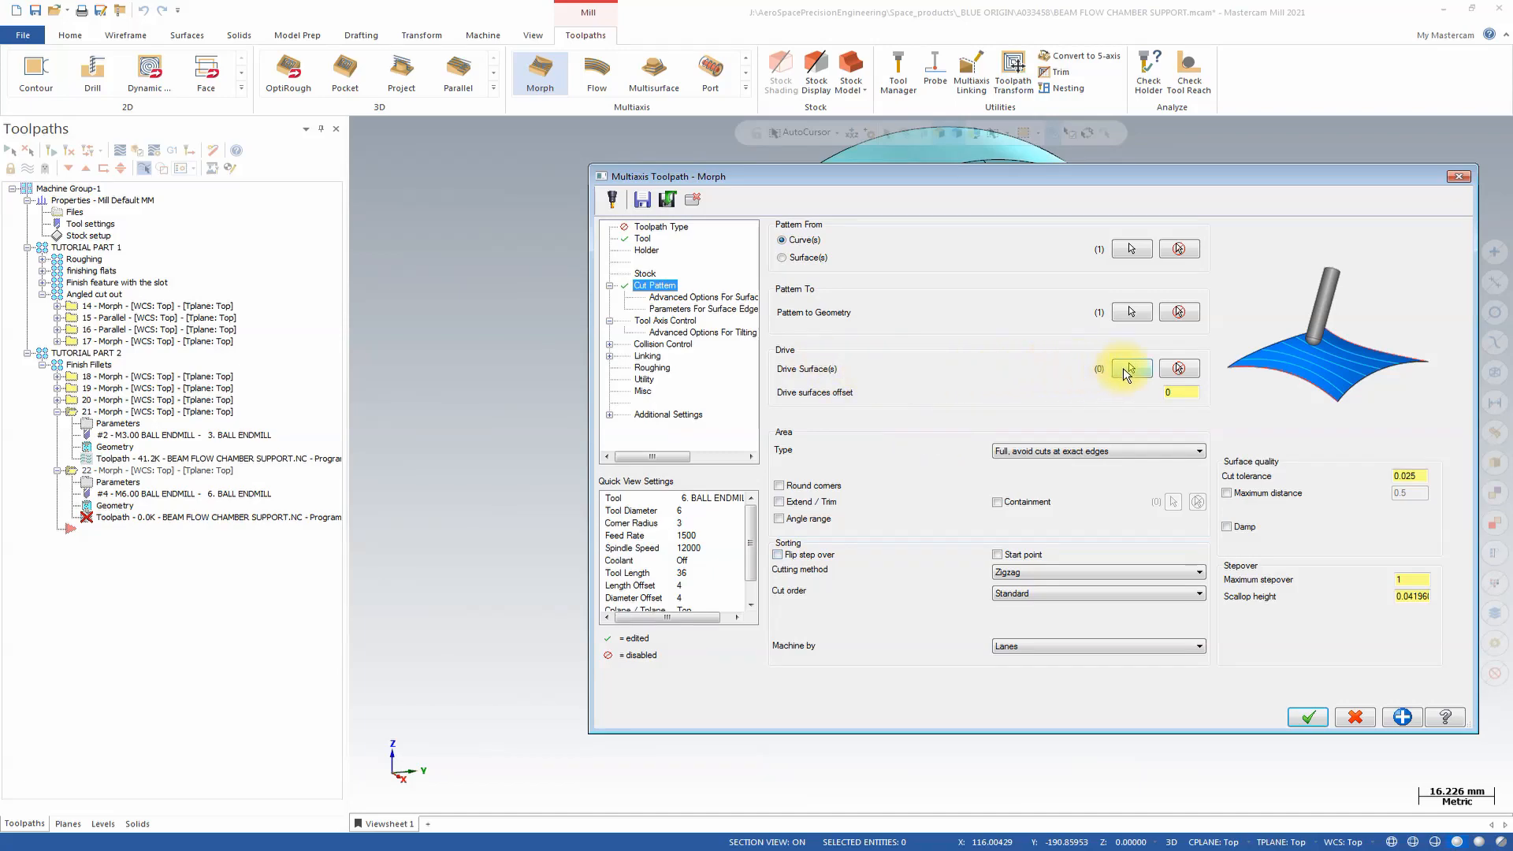
Step: Select the fillet faces along the near front edge, around the top recess and down the opposite front edge as drive surfaces
{"action": "left_click", "coordinate": [1129, 369]}
{"action": "scroll", "coordinate": [1074, 566], "scroll_direction": "up", "scroll_amount": 3}
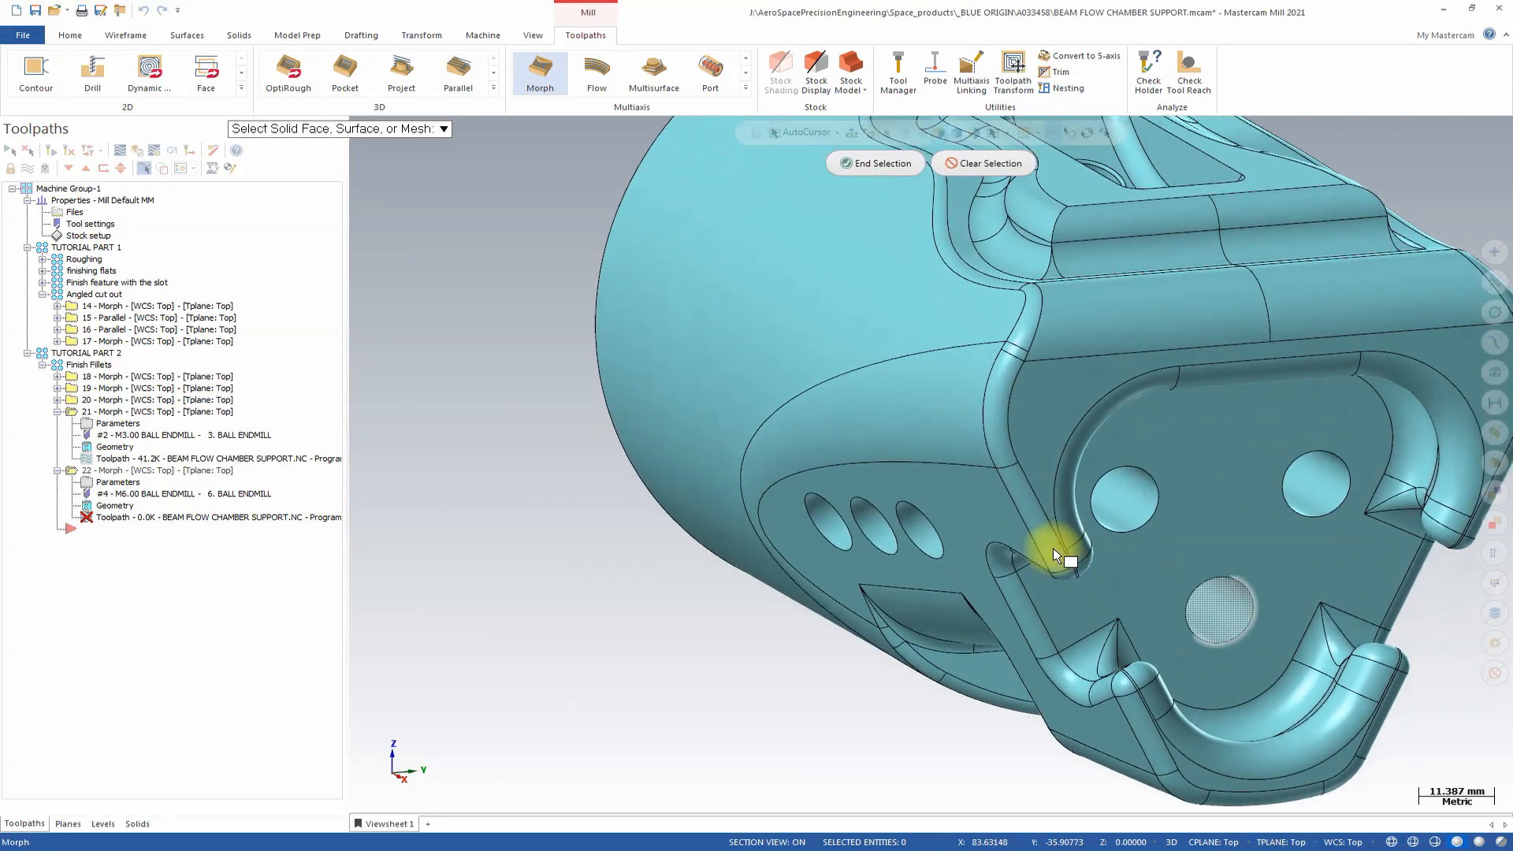
{"action": "left_click", "coordinate": [1053, 551]}
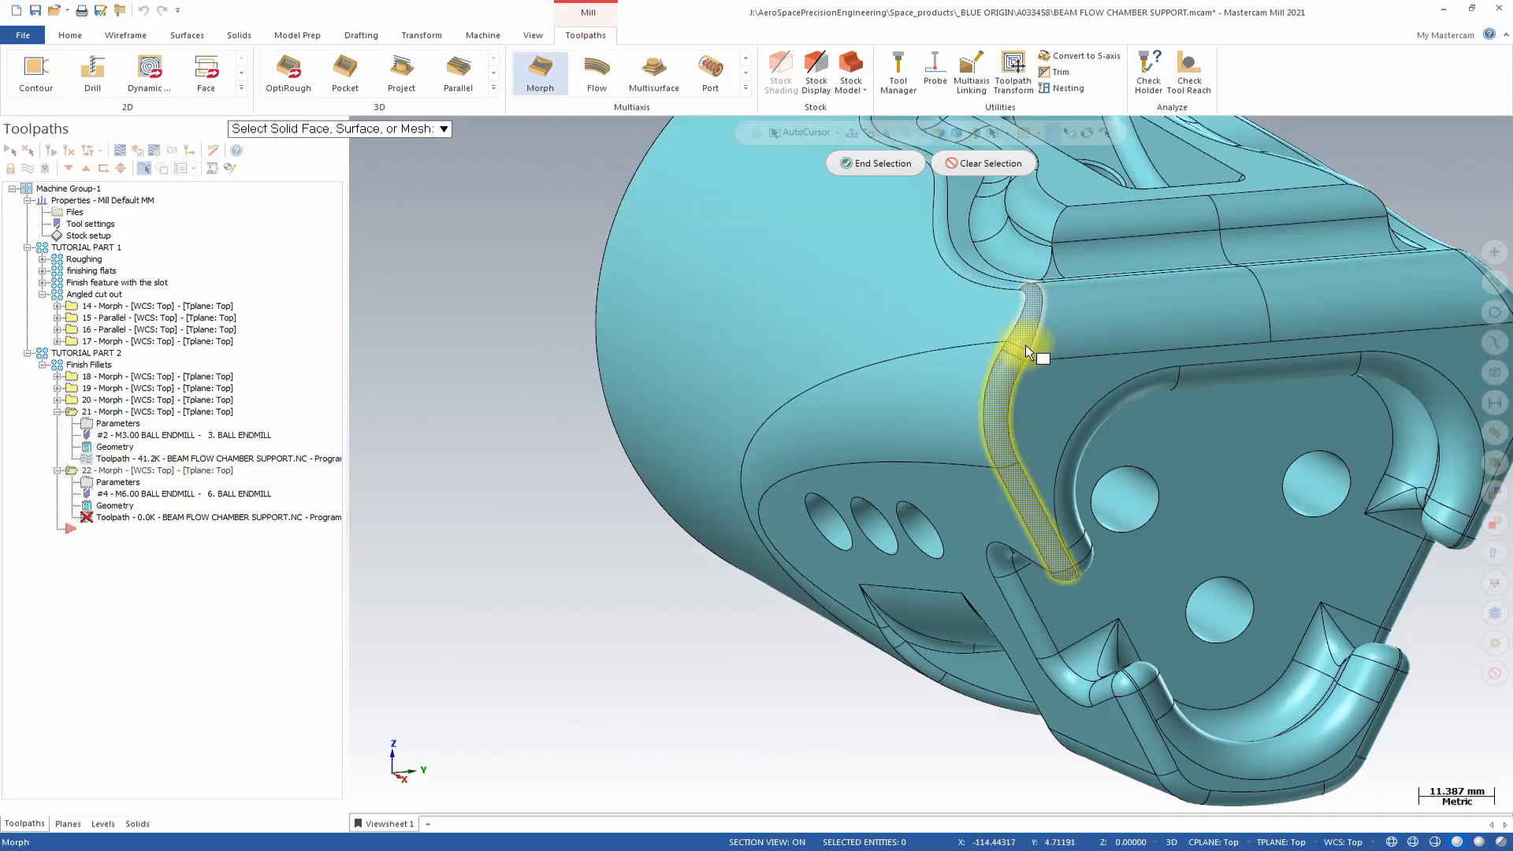
{"action": "scroll", "coordinate": [1032, 359], "scroll_direction": "up", "scroll_amount": 1}
{"action": "left_click", "coordinate": [1072, 419]}
{"action": "left_click", "coordinate": [1045, 448]}
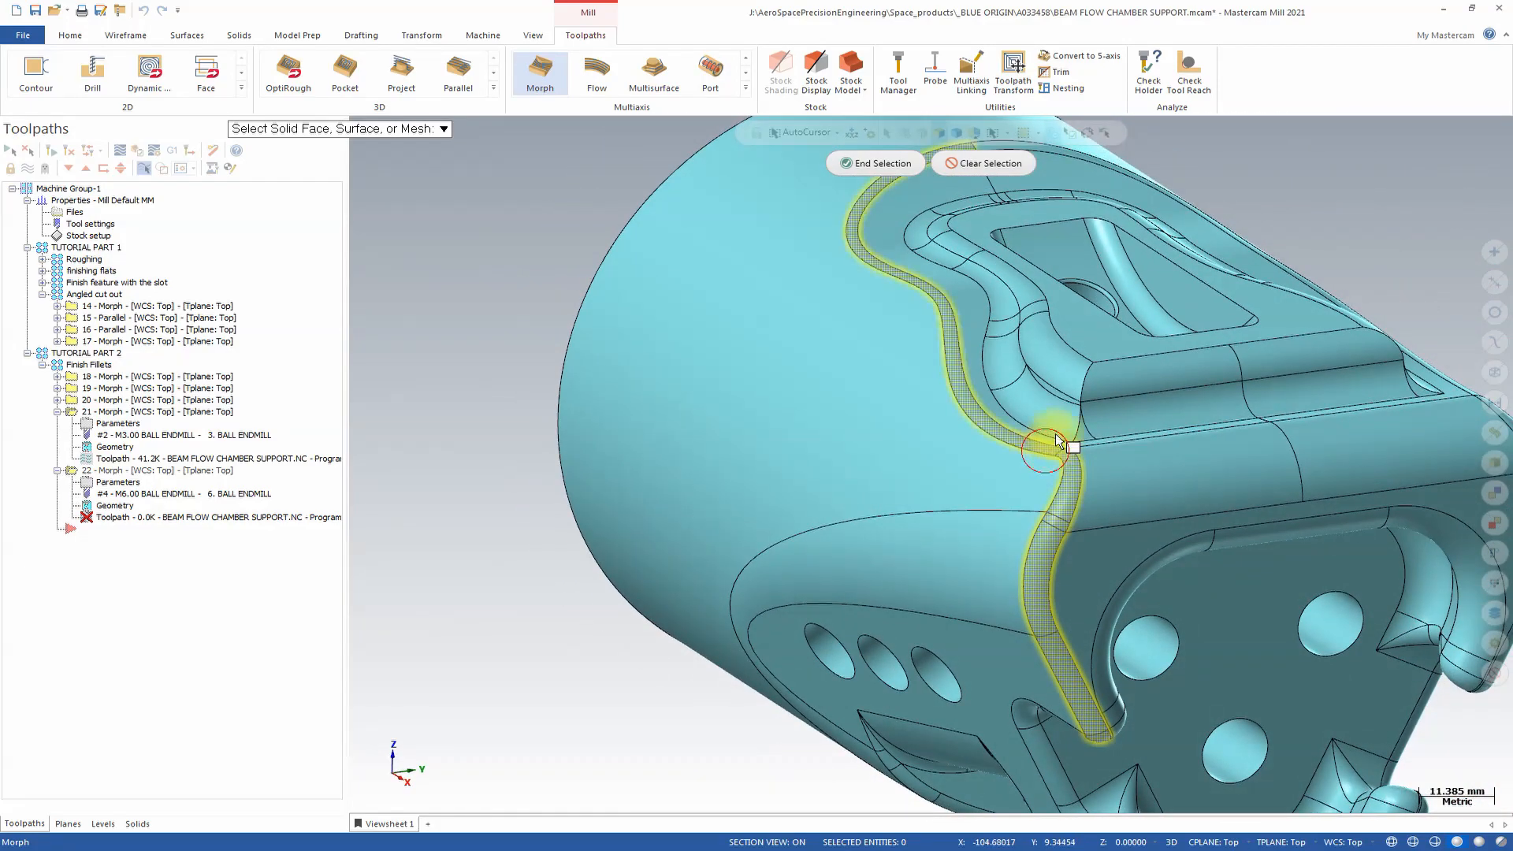
{"action": "middle_click_drag", "start_coordinate": [1340, 413], "coordinate": [1117, 500]}
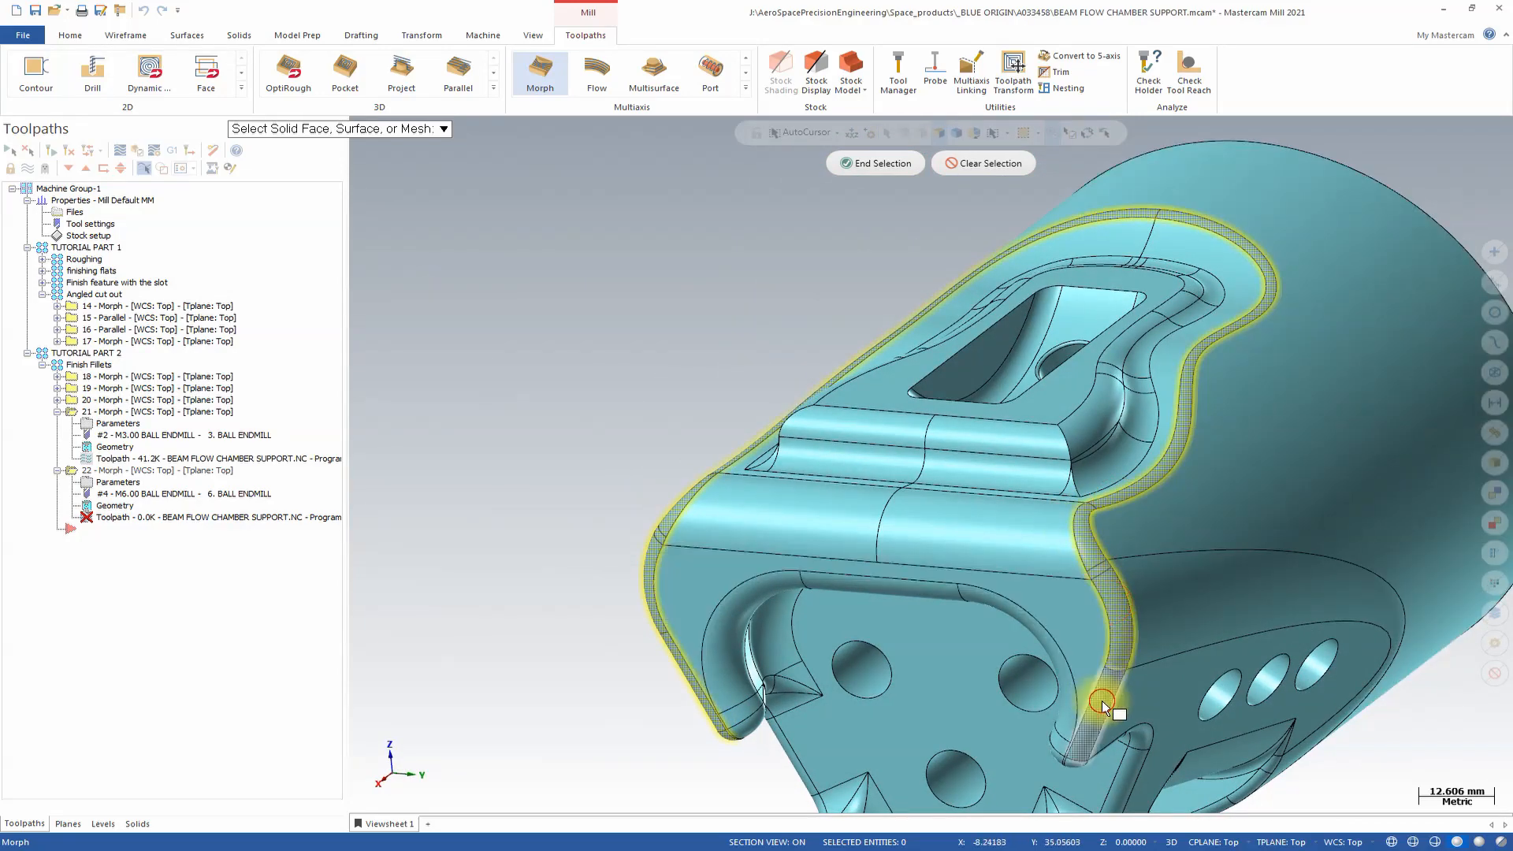
Step: Add the fillet faces around the side notch, lower jaw and near notch to the drive surfaces, and finish the selection
{"action": "middle_click_drag", "start_coordinate": [1104, 699], "coordinate": [1034, 433]}
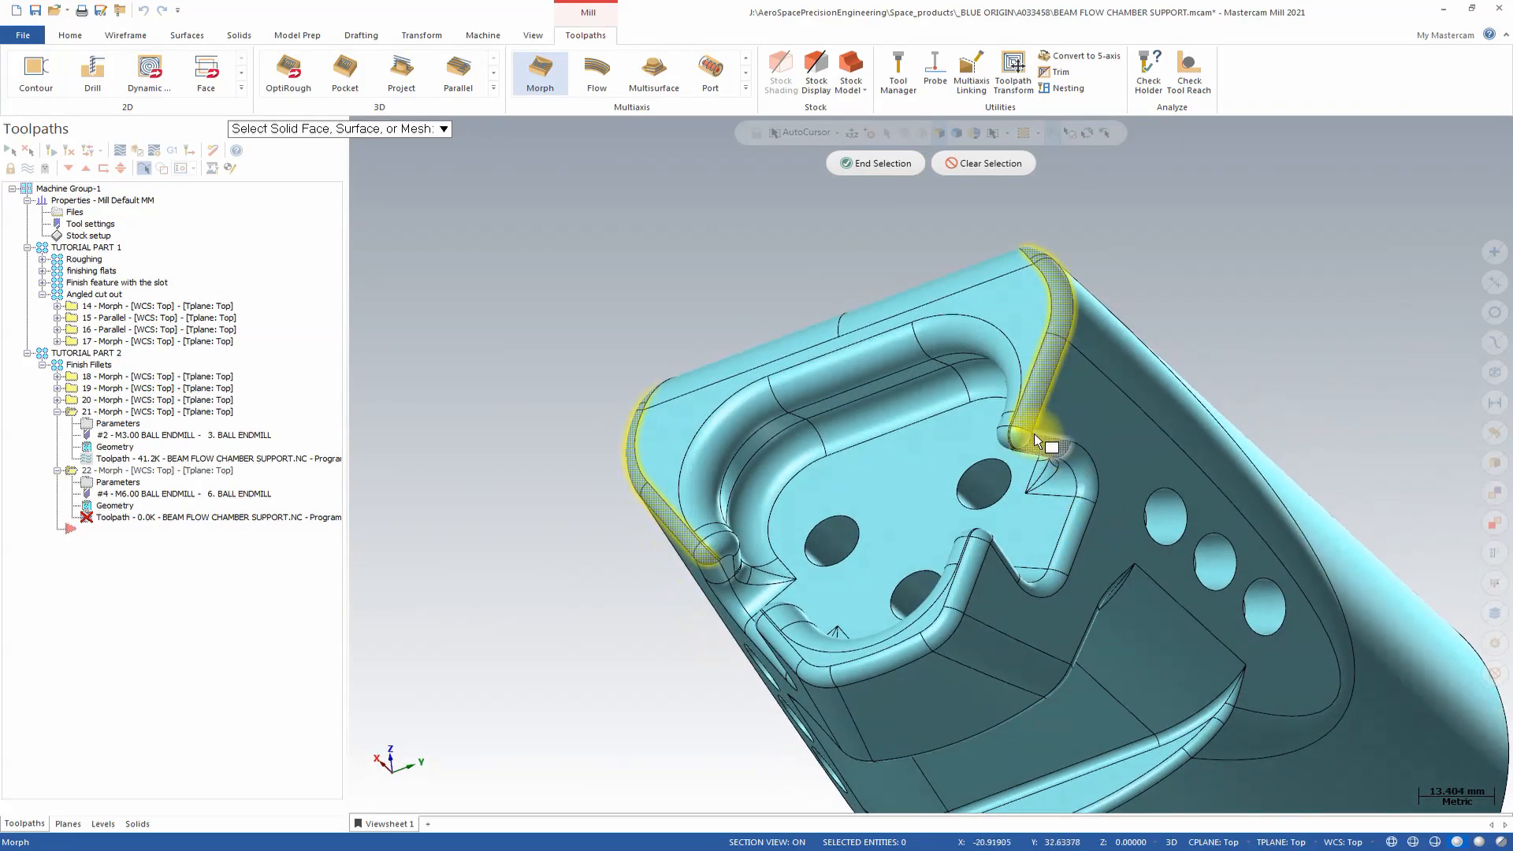
{"action": "left_click", "coordinate": [1087, 472]}
{"action": "middle_click_drag", "start_coordinate": [1038, 596], "coordinate": [938, 613]}
{"action": "left_click", "coordinate": [911, 626]}
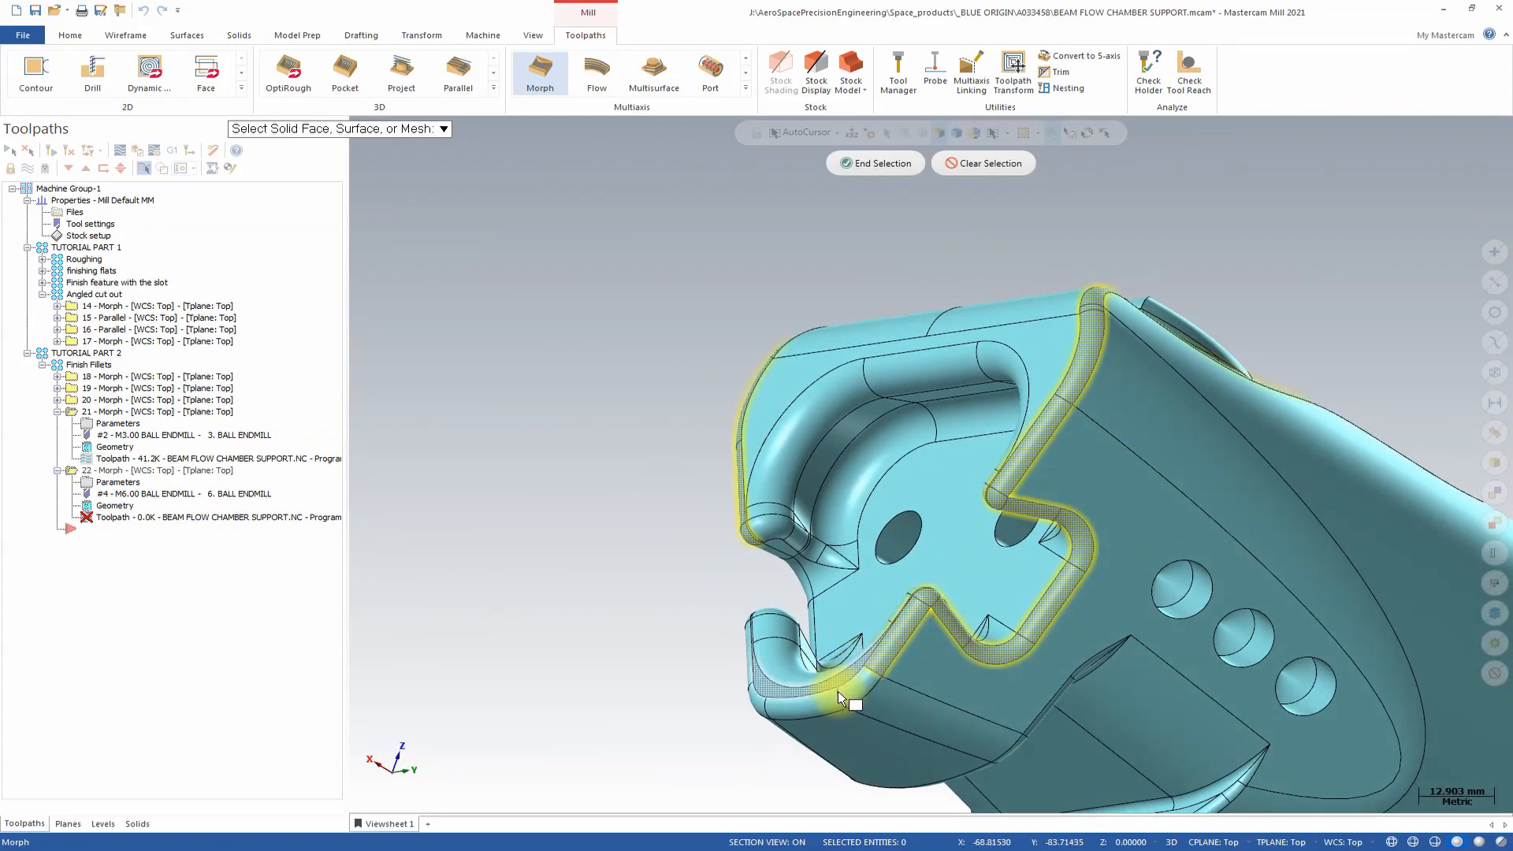
{"action": "middle_click_drag", "start_coordinate": [857, 694], "coordinate": [1181, 512]}
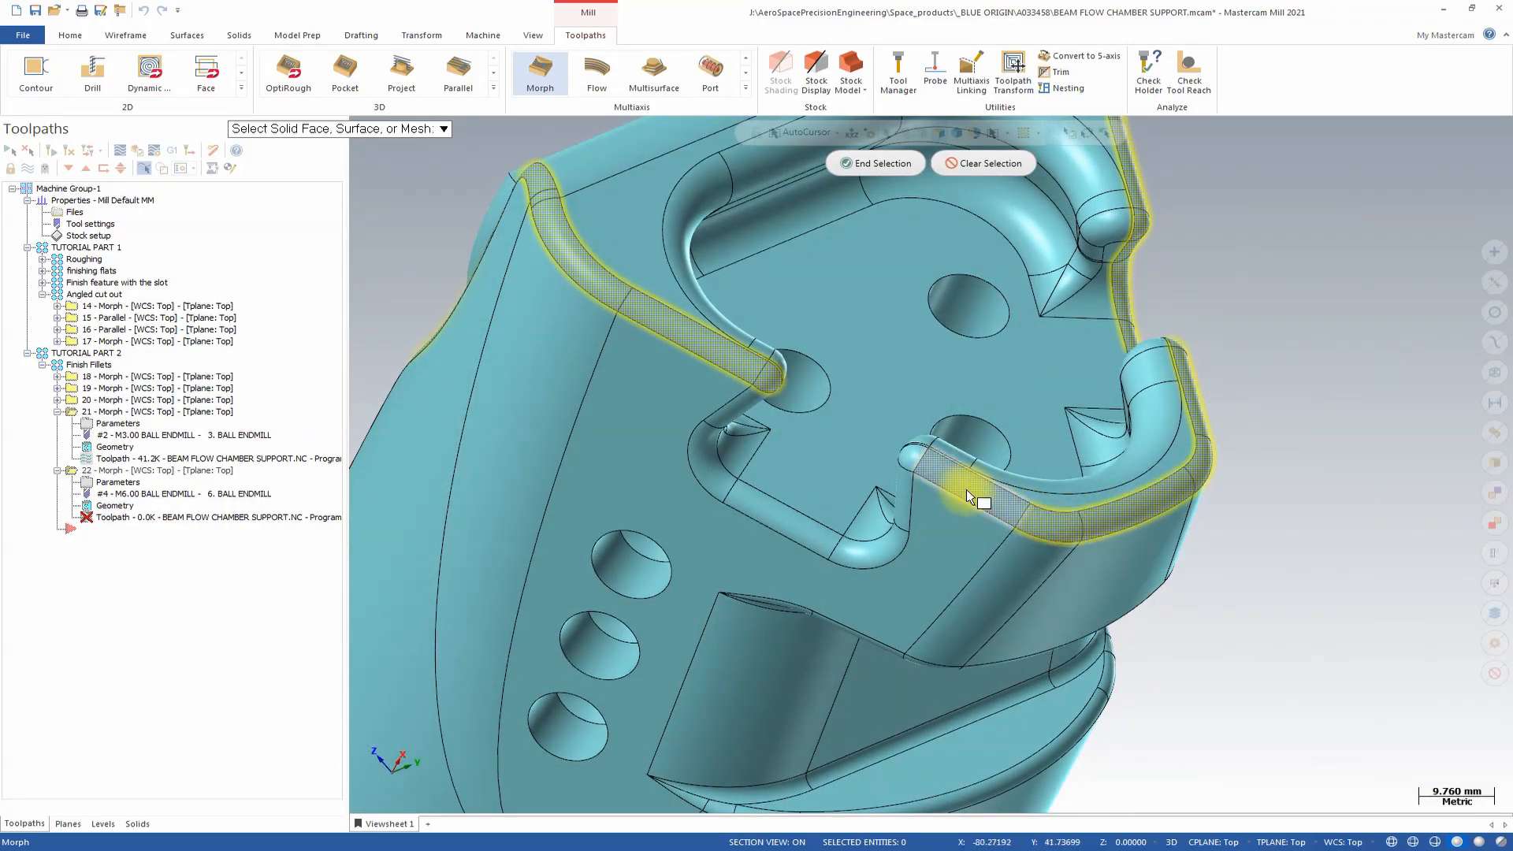
{"action": "middle_click_drag", "start_coordinate": [966, 490], "coordinate": [1024, 457]}
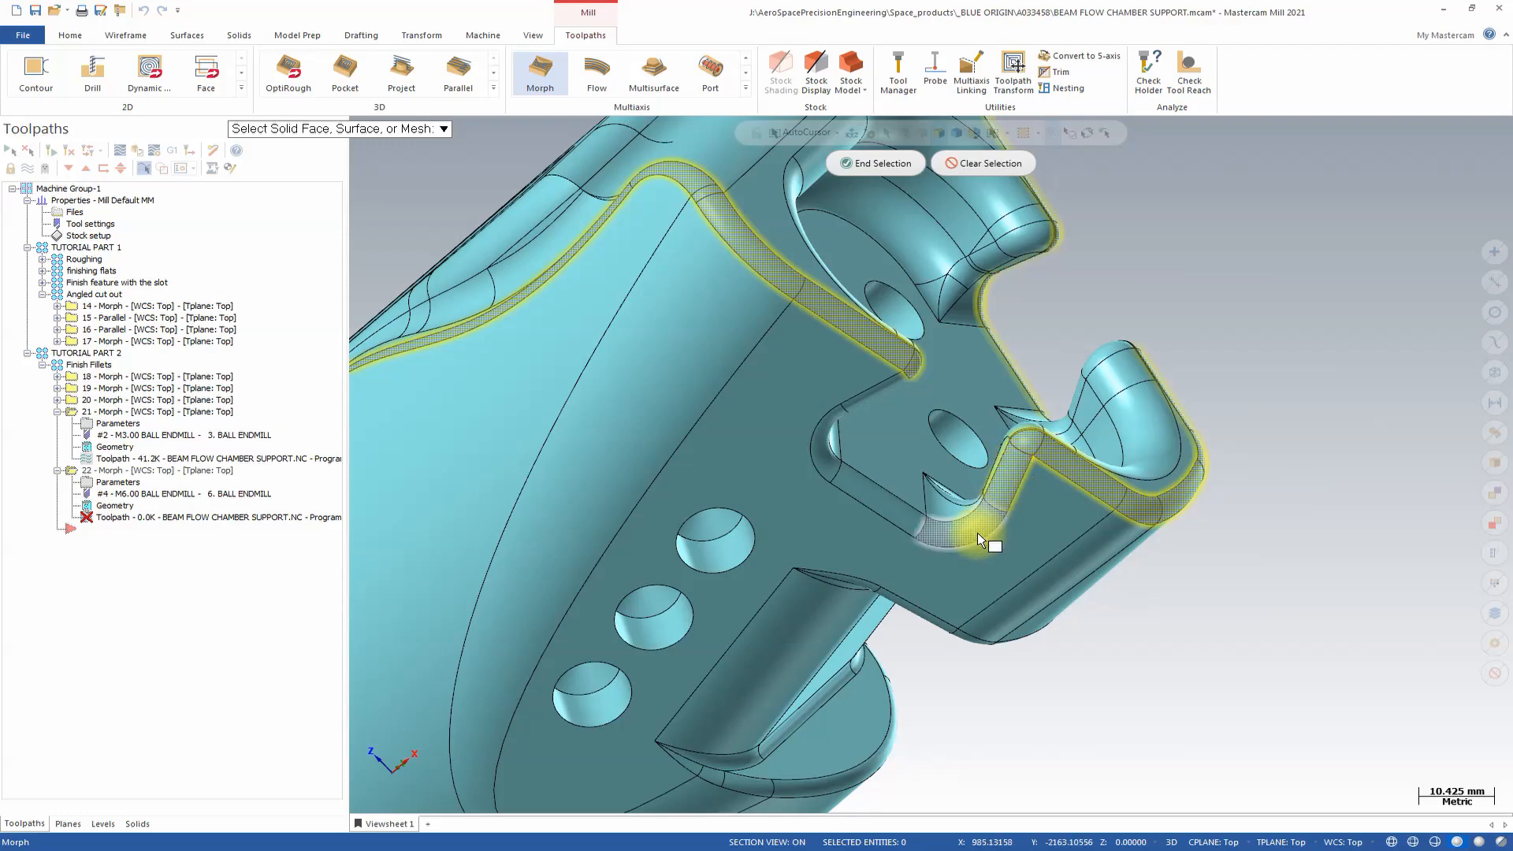
{"action": "middle_click_drag", "start_coordinate": [977, 532], "coordinate": [1400, 553]}
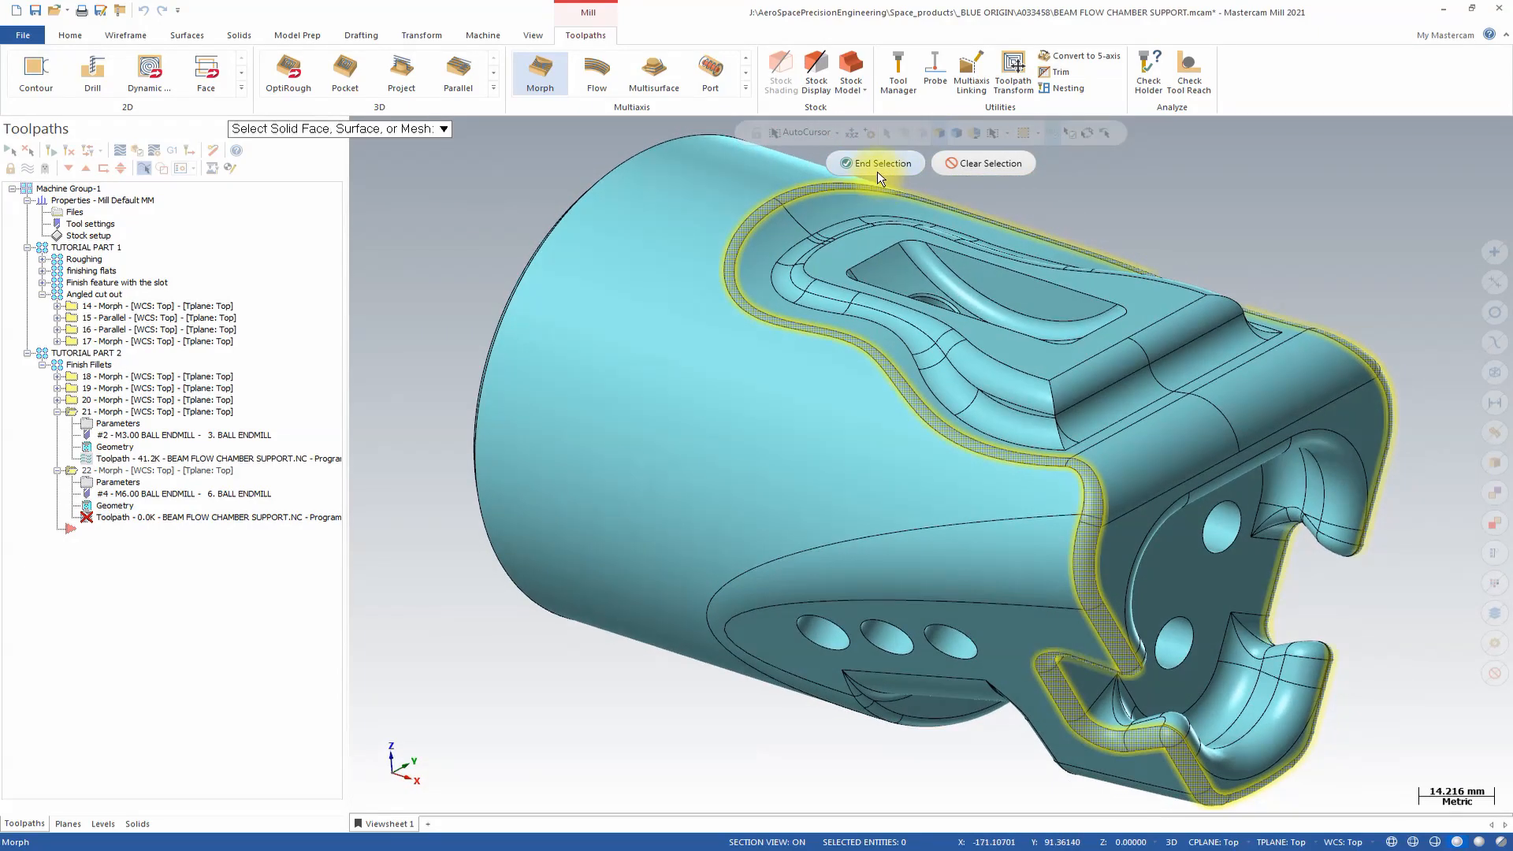
{"action": "left_click", "coordinate": [877, 167]}
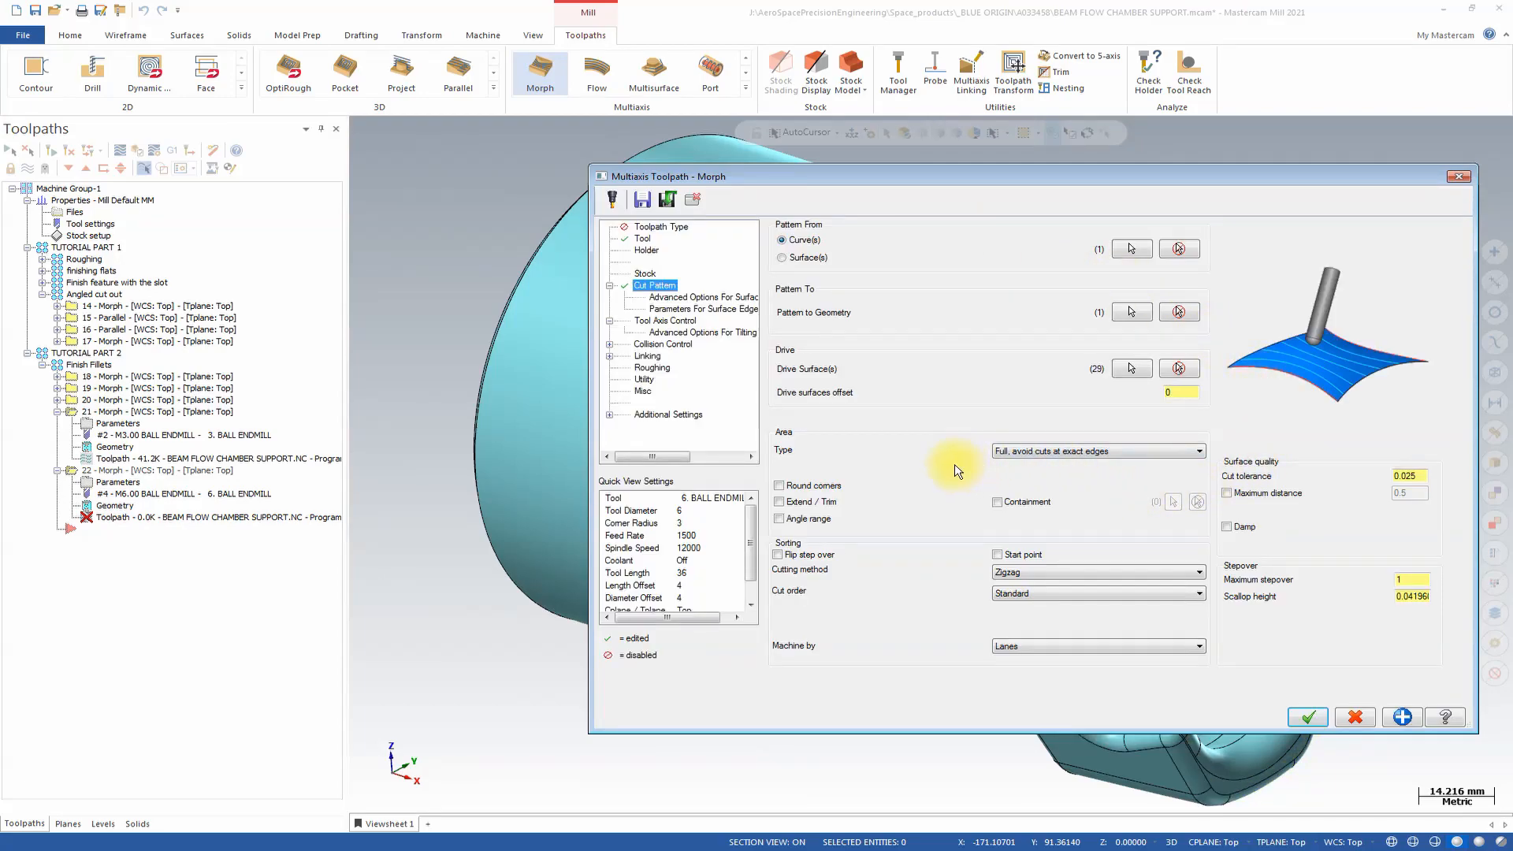
Step: Set the cut pattern's maximum stepover to 0.25 mm and the cutting method to One way
{"action": "left_click", "coordinate": [1425, 579]}
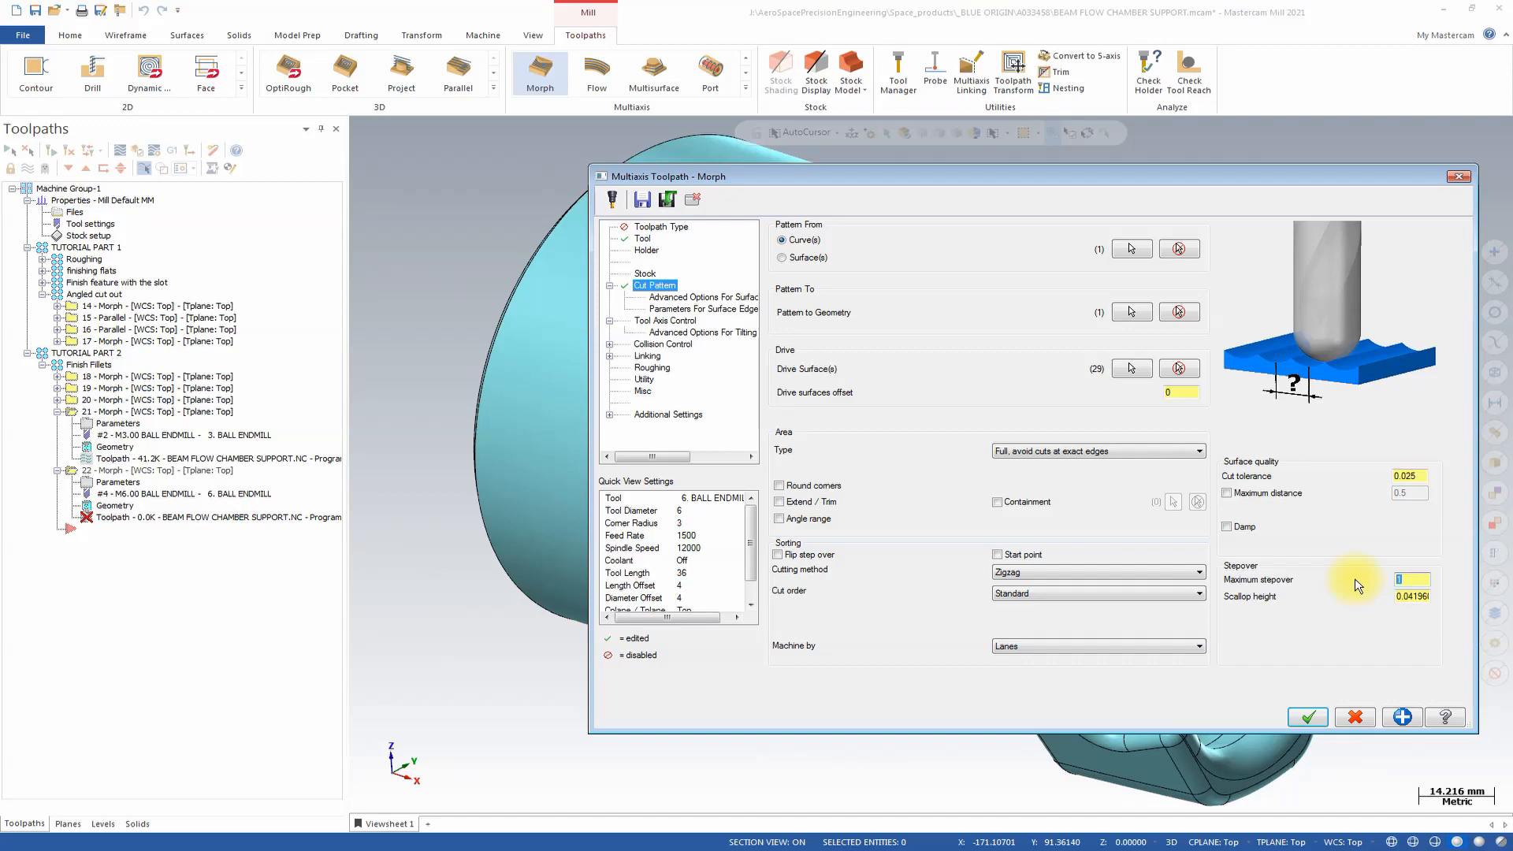
{"action": "type", "text": ".25"}
{"action": "left_click", "coordinate": [1023, 574]}
{"action": "left_click", "coordinate": [1025, 594]}
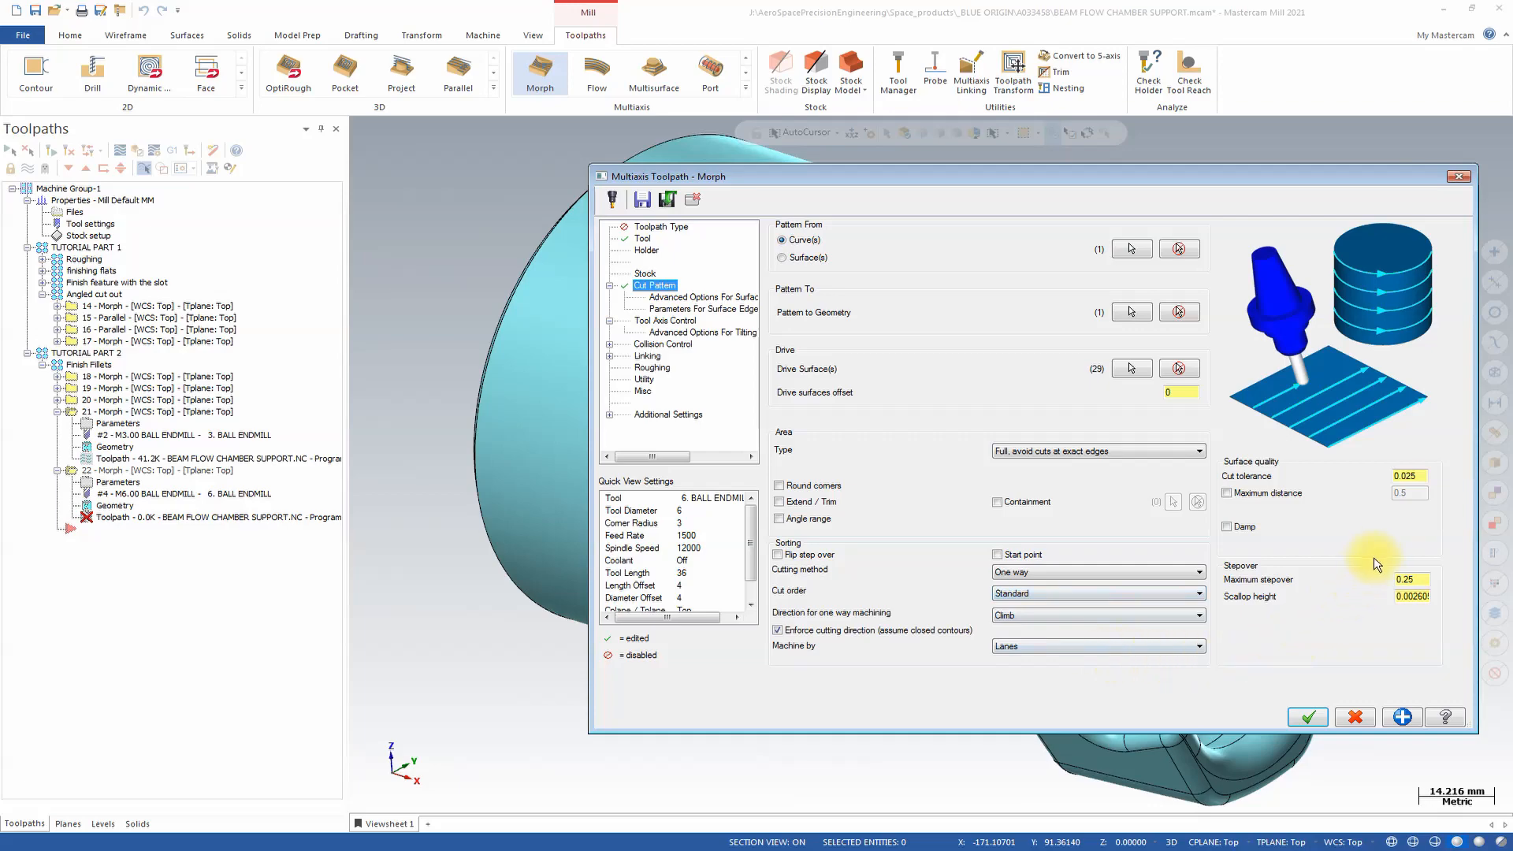
Step: Set the step over calculation method to Exact in the advanced surface quality options
{"action": "left_click", "coordinate": [691, 300]}
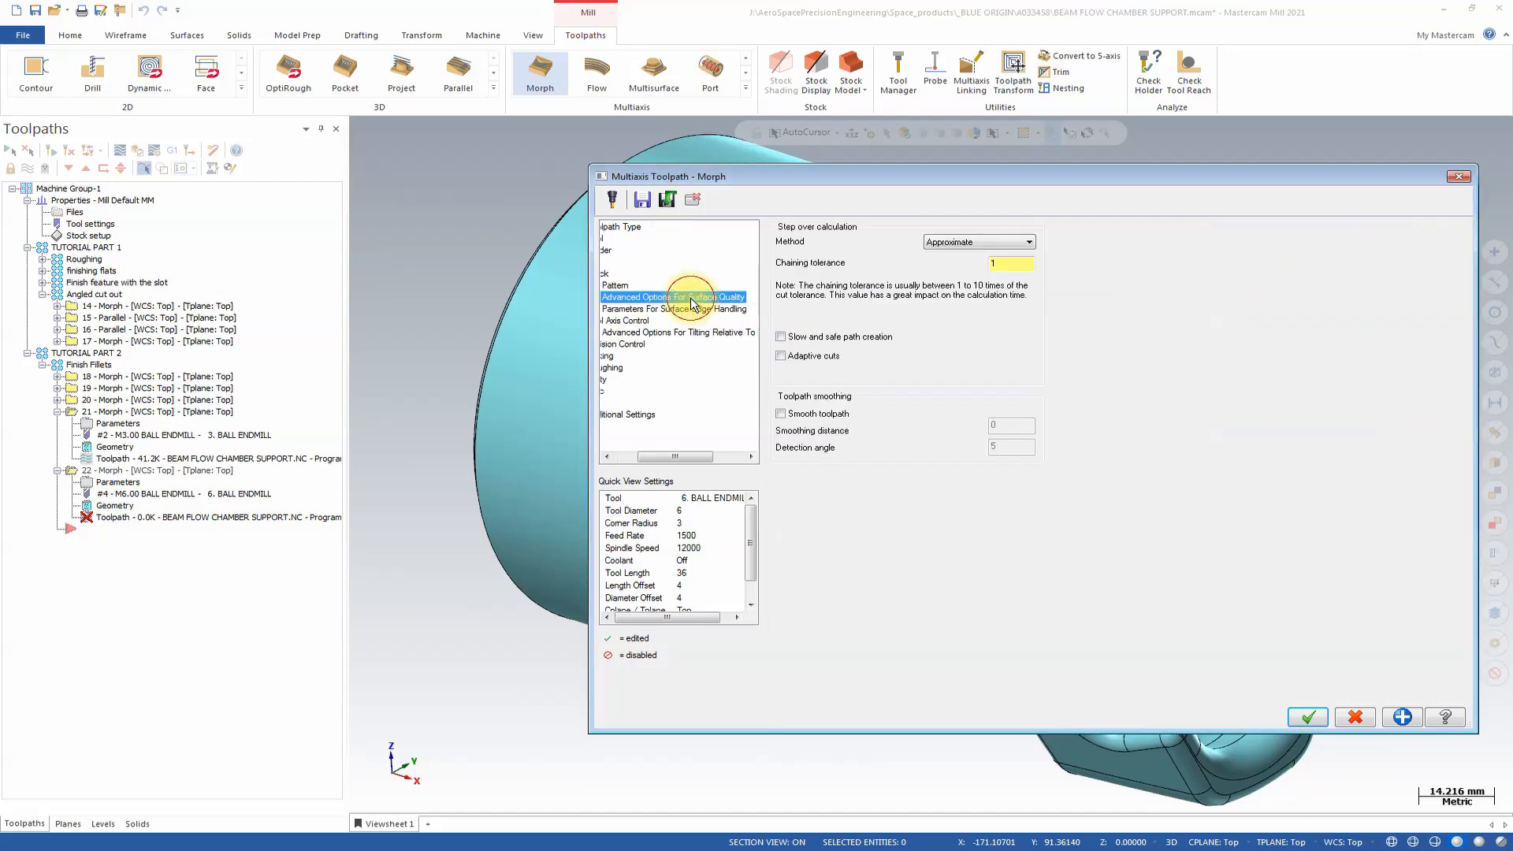
{"action": "left_click", "coordinate": [1016, 244]}
{"action": "left_click", "coordinate": [995, 266]}
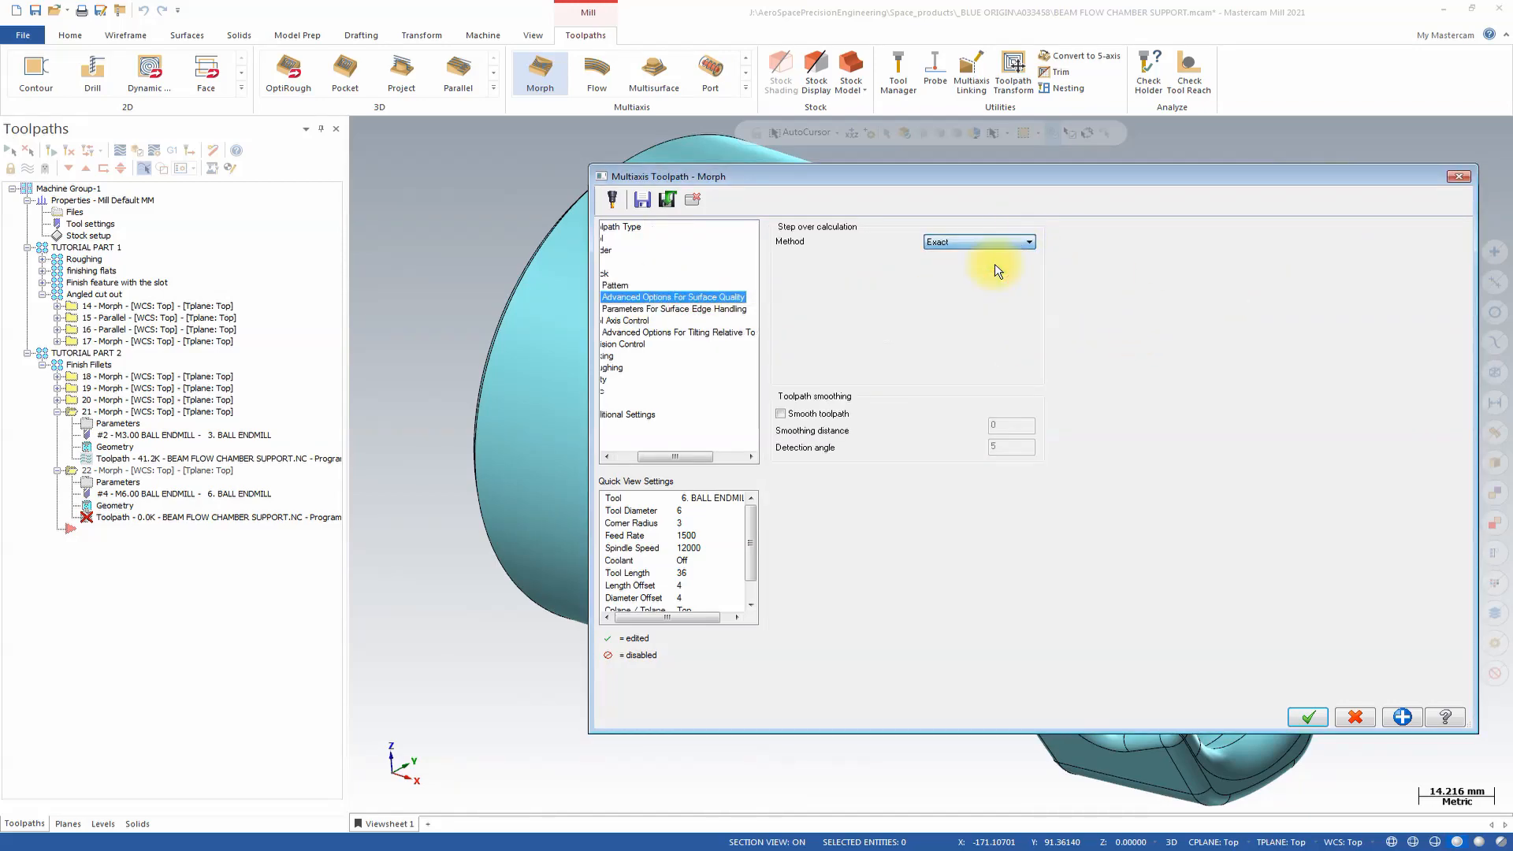
{"action": "left_click_drag", "start_coordinate": [676, 456], "coordinate": [652, 457]}
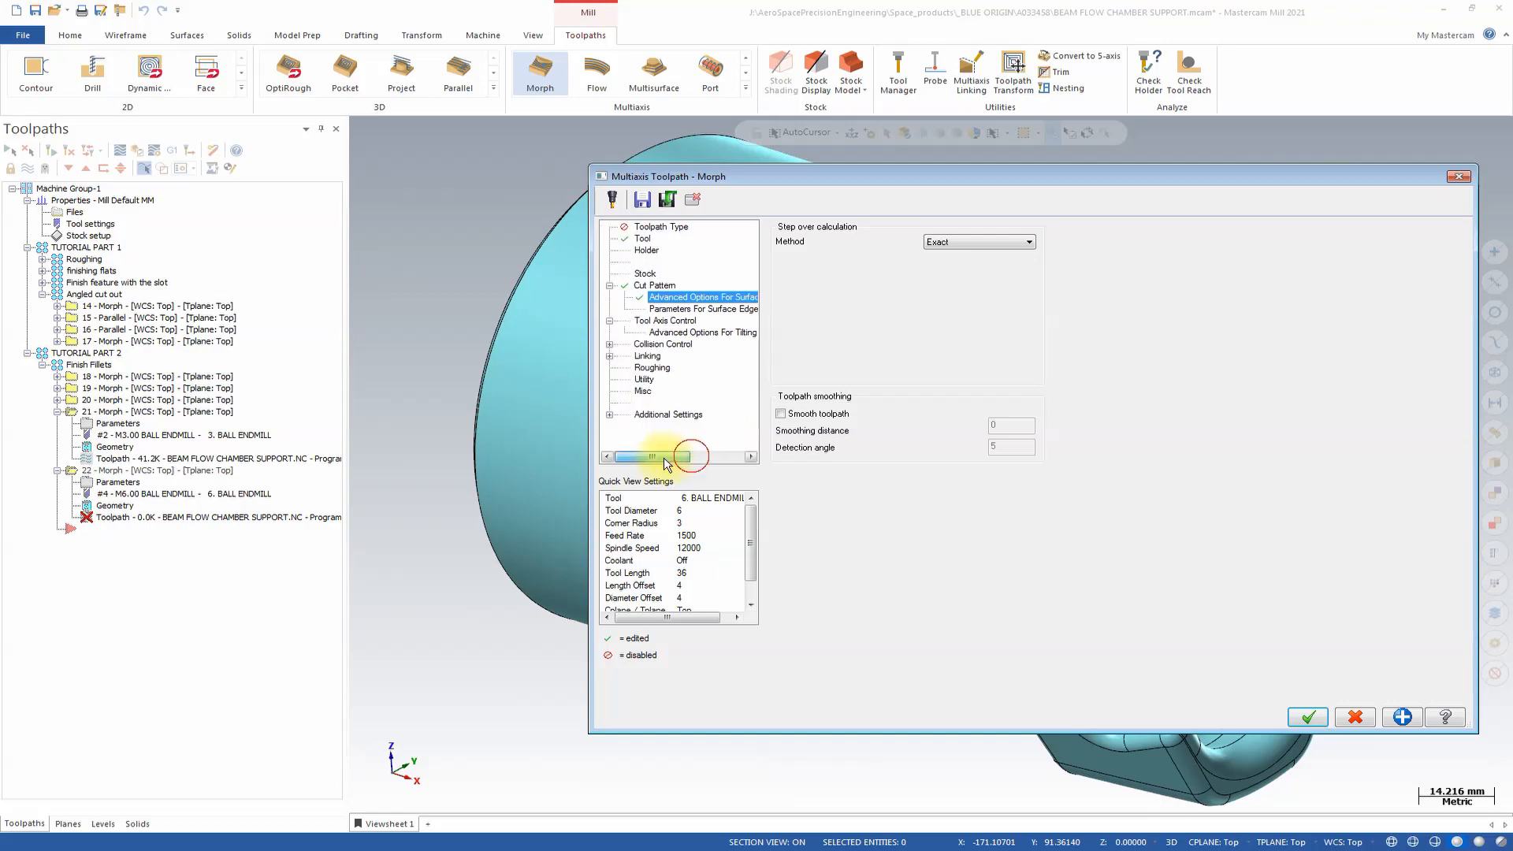
Step: Enable tool axis limits and apply a conical limit around the X-axis with w2 set to 85
{"action": "left_click", "coordinate": [663, 321]}
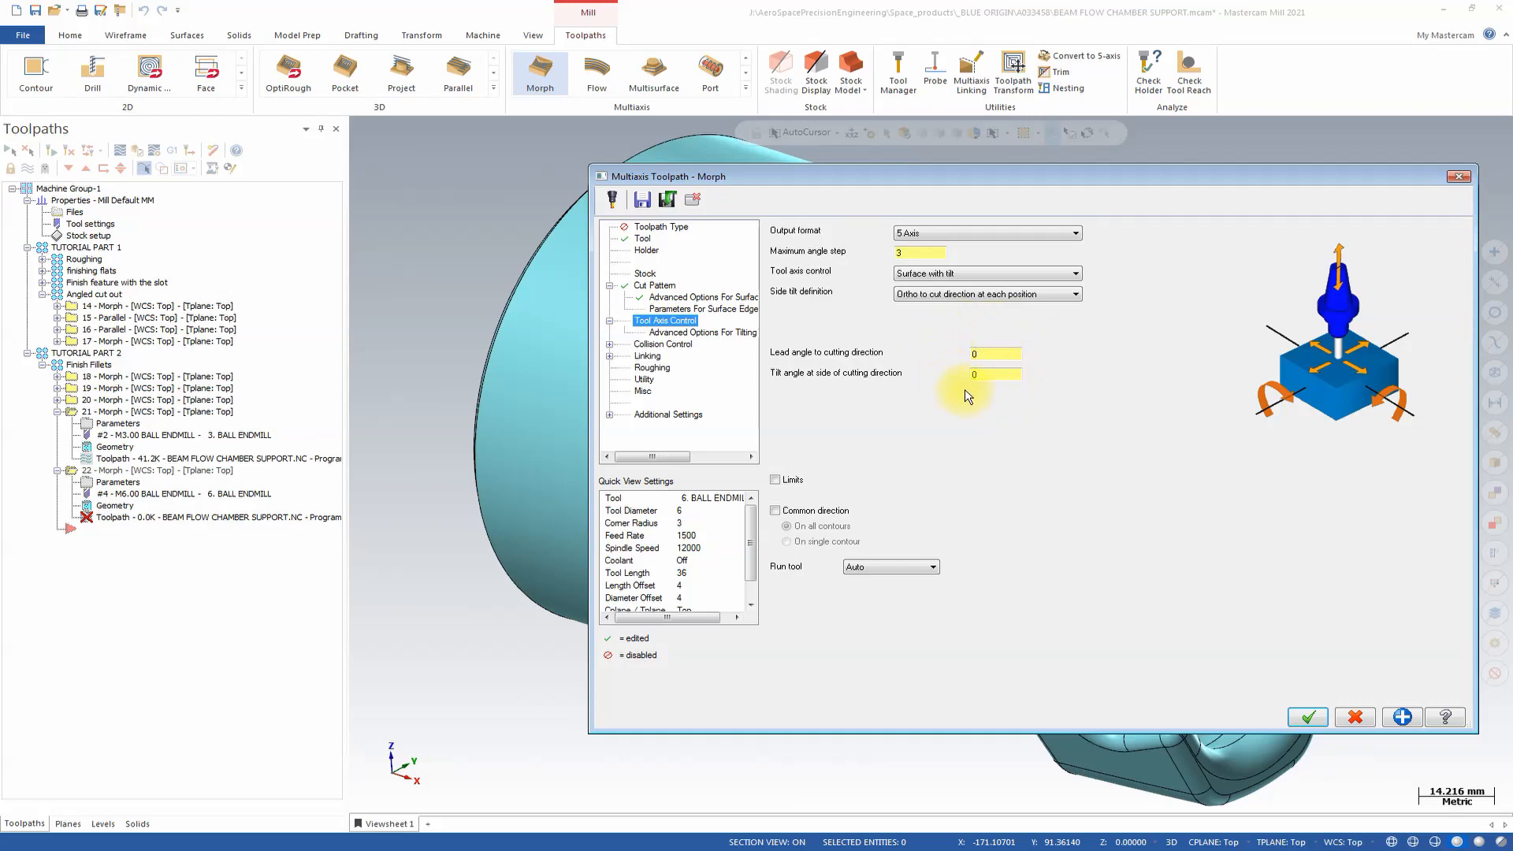
{"action": "left_click", "coordinate": [777, 479]}
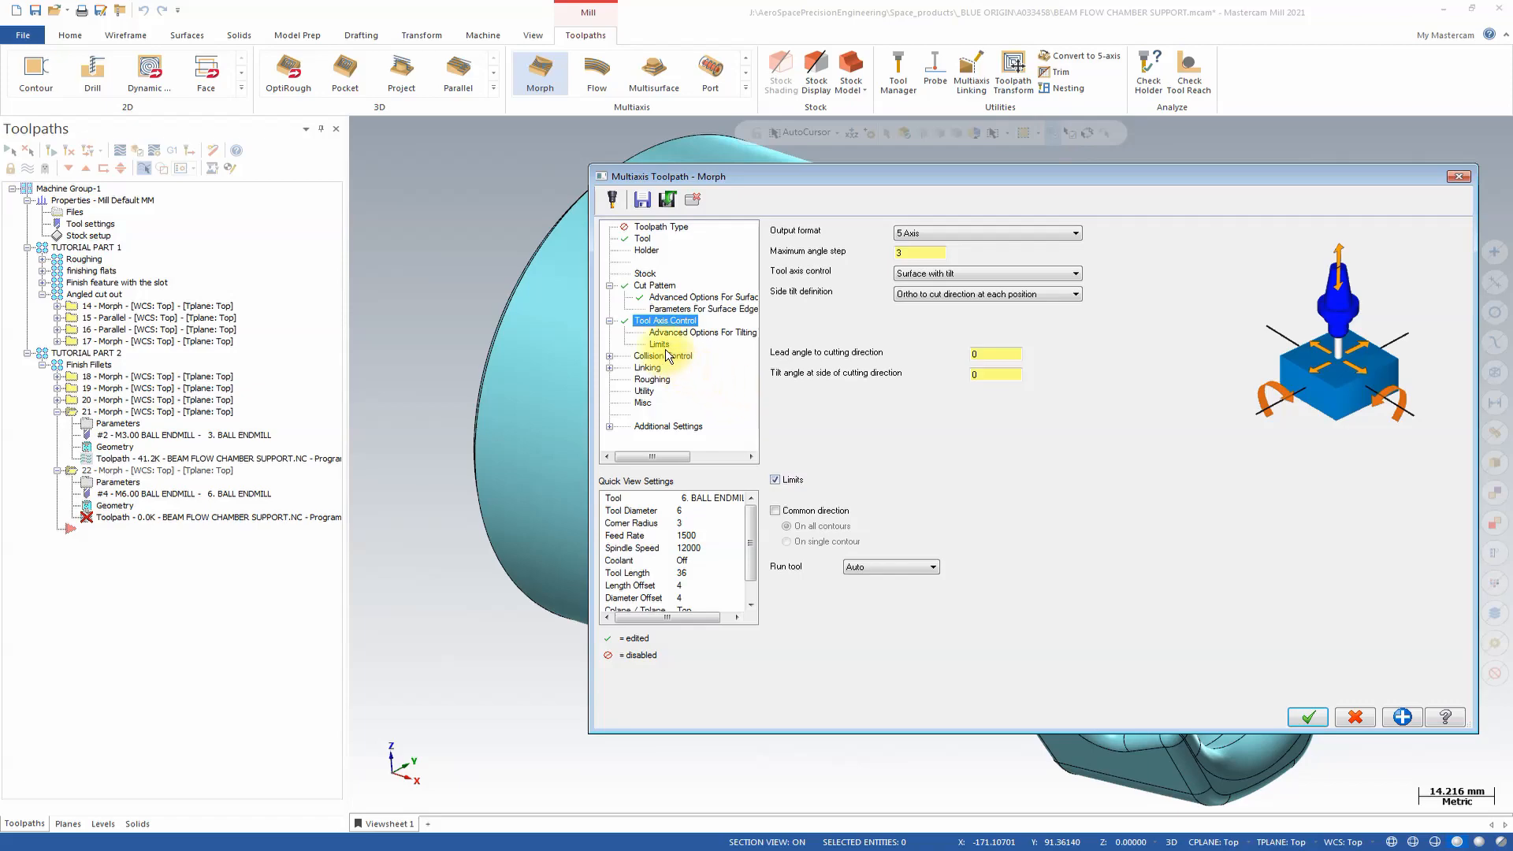
{"action": "left_click", "coordinate": [658, 344]}
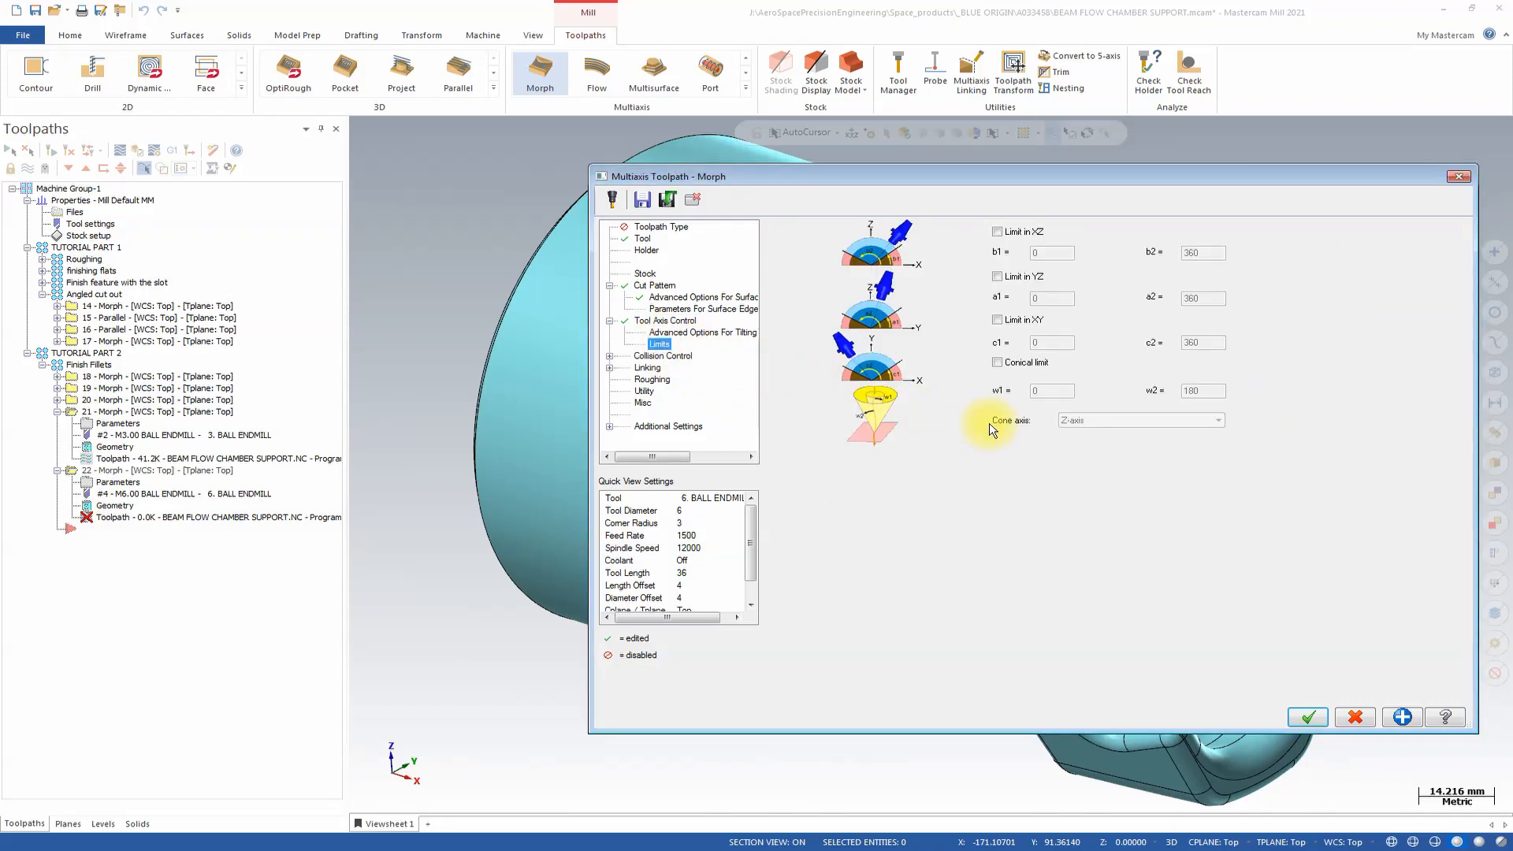
{"action": "left_click", "coordinate": [998, 362]}
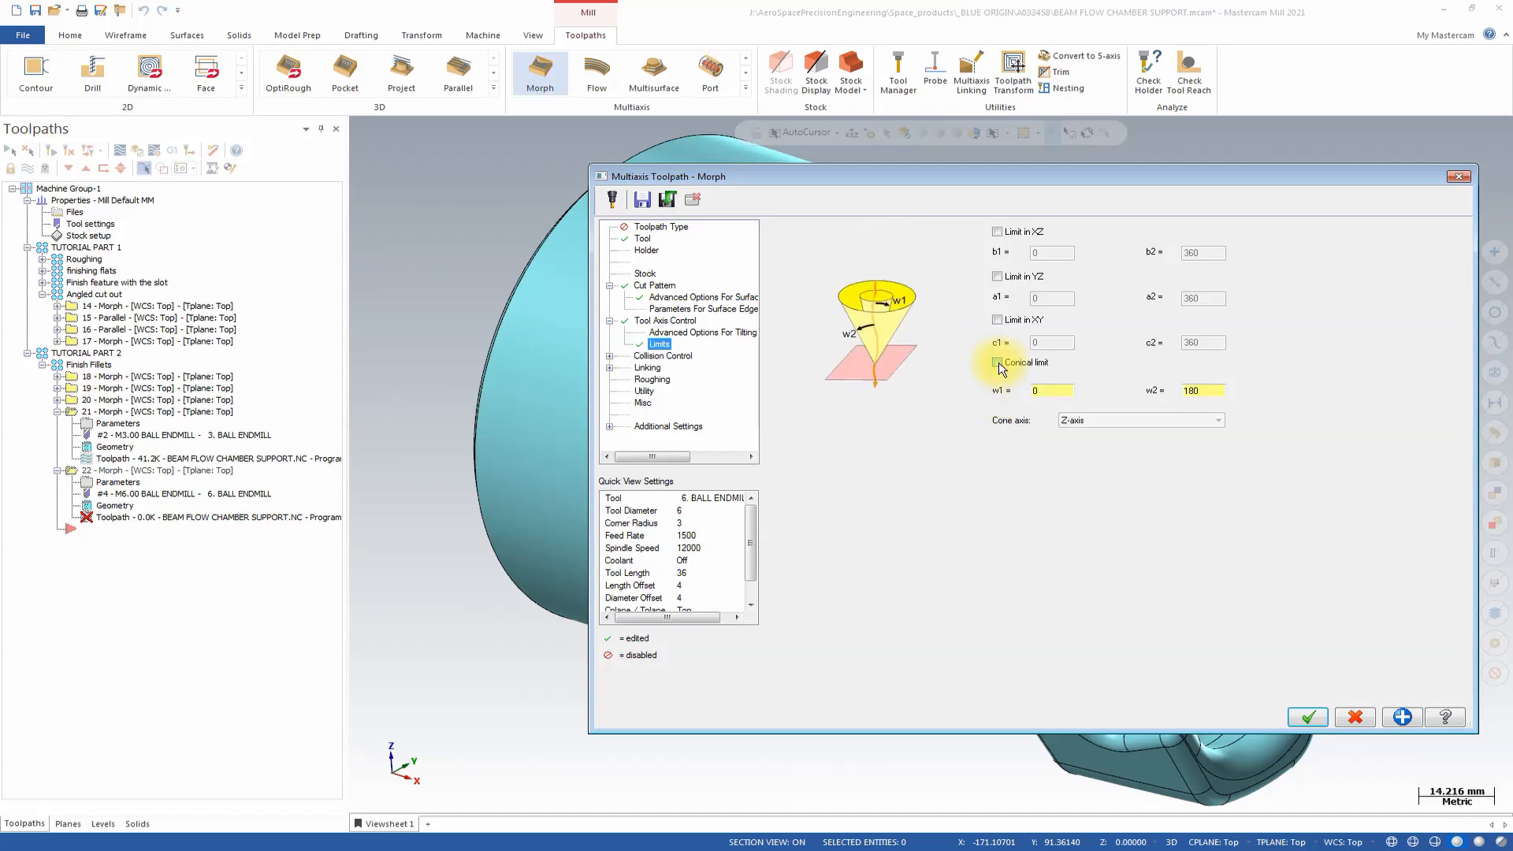
{"action": "left_click", "coordinate": [1087, 422]}
{"action": "left_click", "coordinate": [1079, 432]}
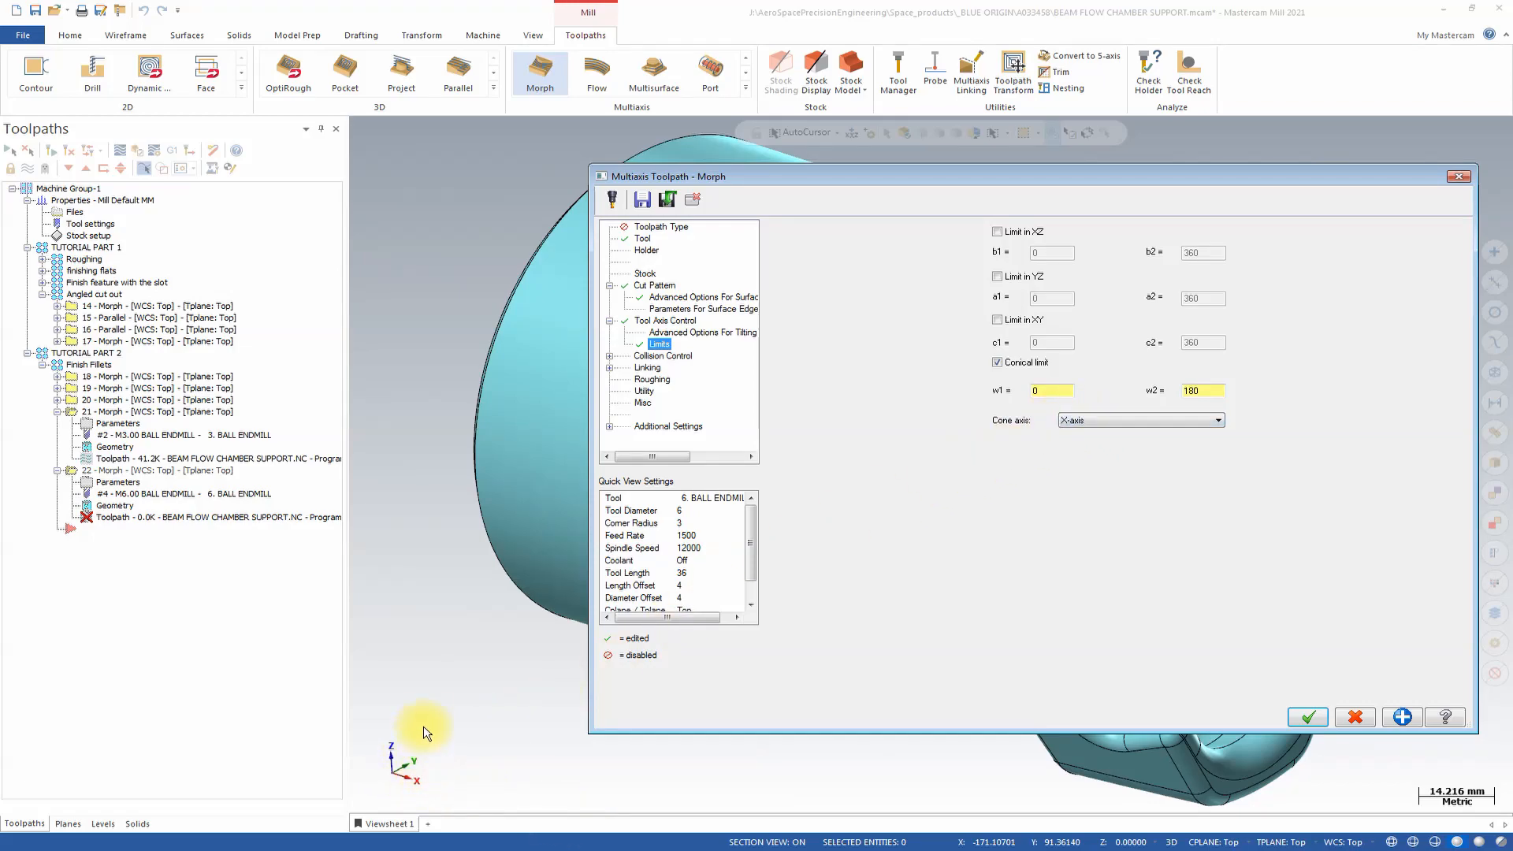
{"action": "left_click", "coordinate": [1199, 390]}
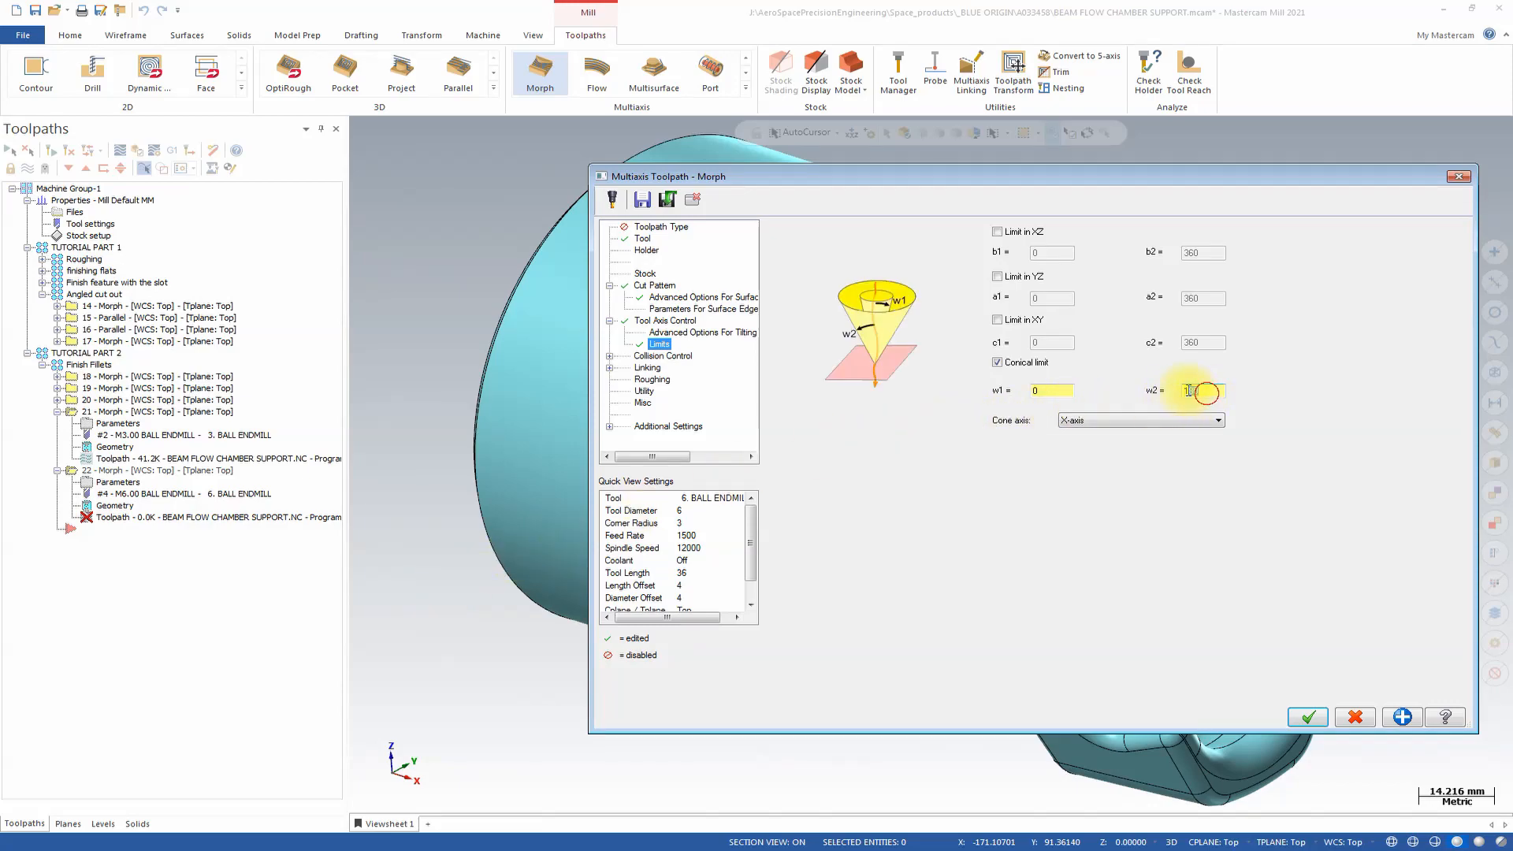
{"action": "type", "text": "85"}
Step: Disable collision strategy 1 and enable strategy 2 with Tilt tool, including the flute check and excluding the drive surfaces
{"action": "left_click", "coordinate": [653, 357]}
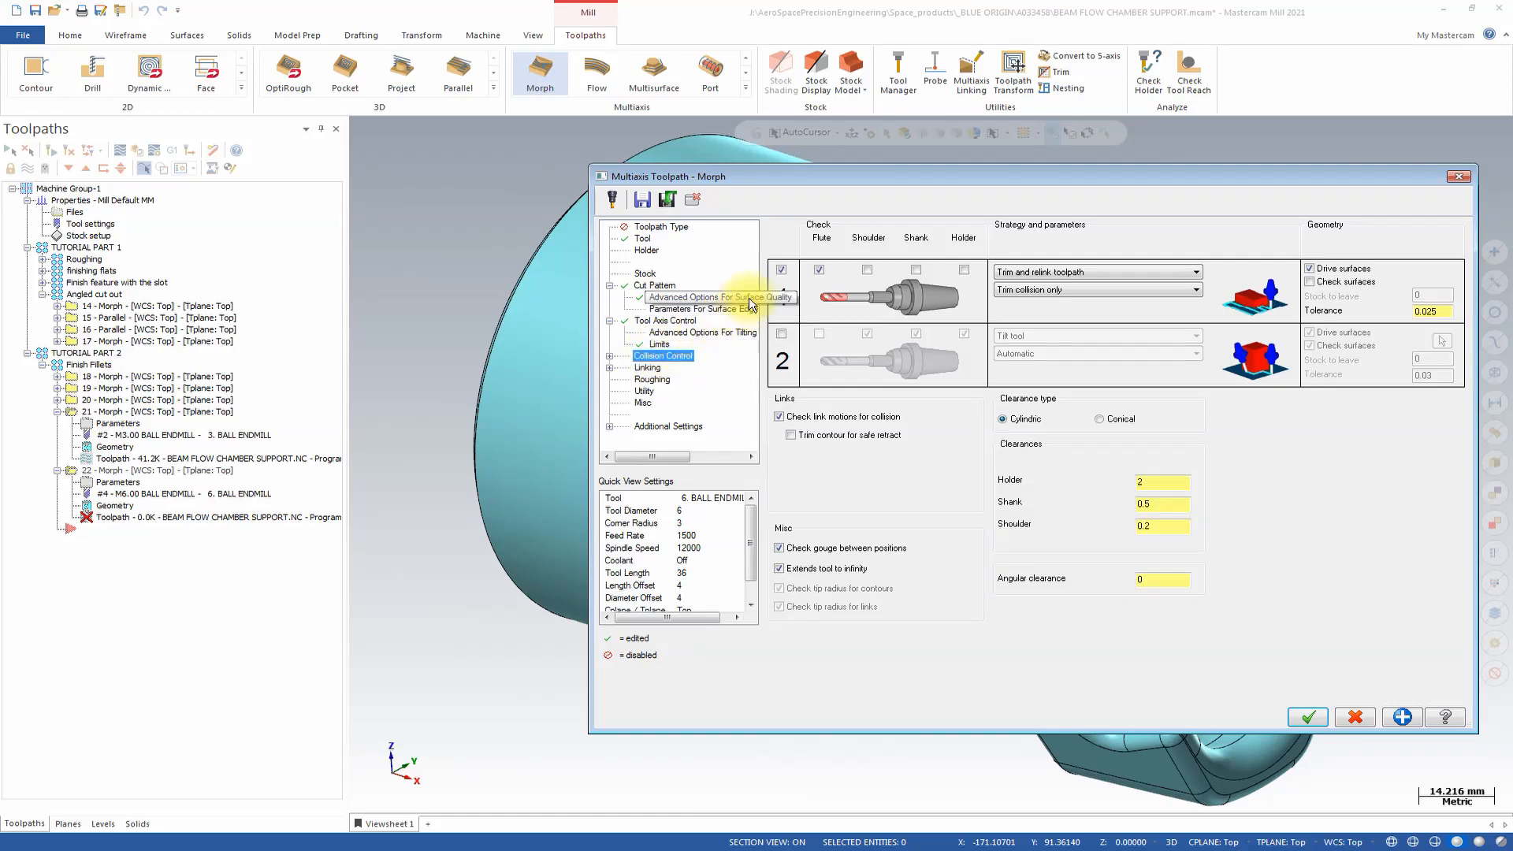
{"action": "left_click", "coordinate": [785, 270]}
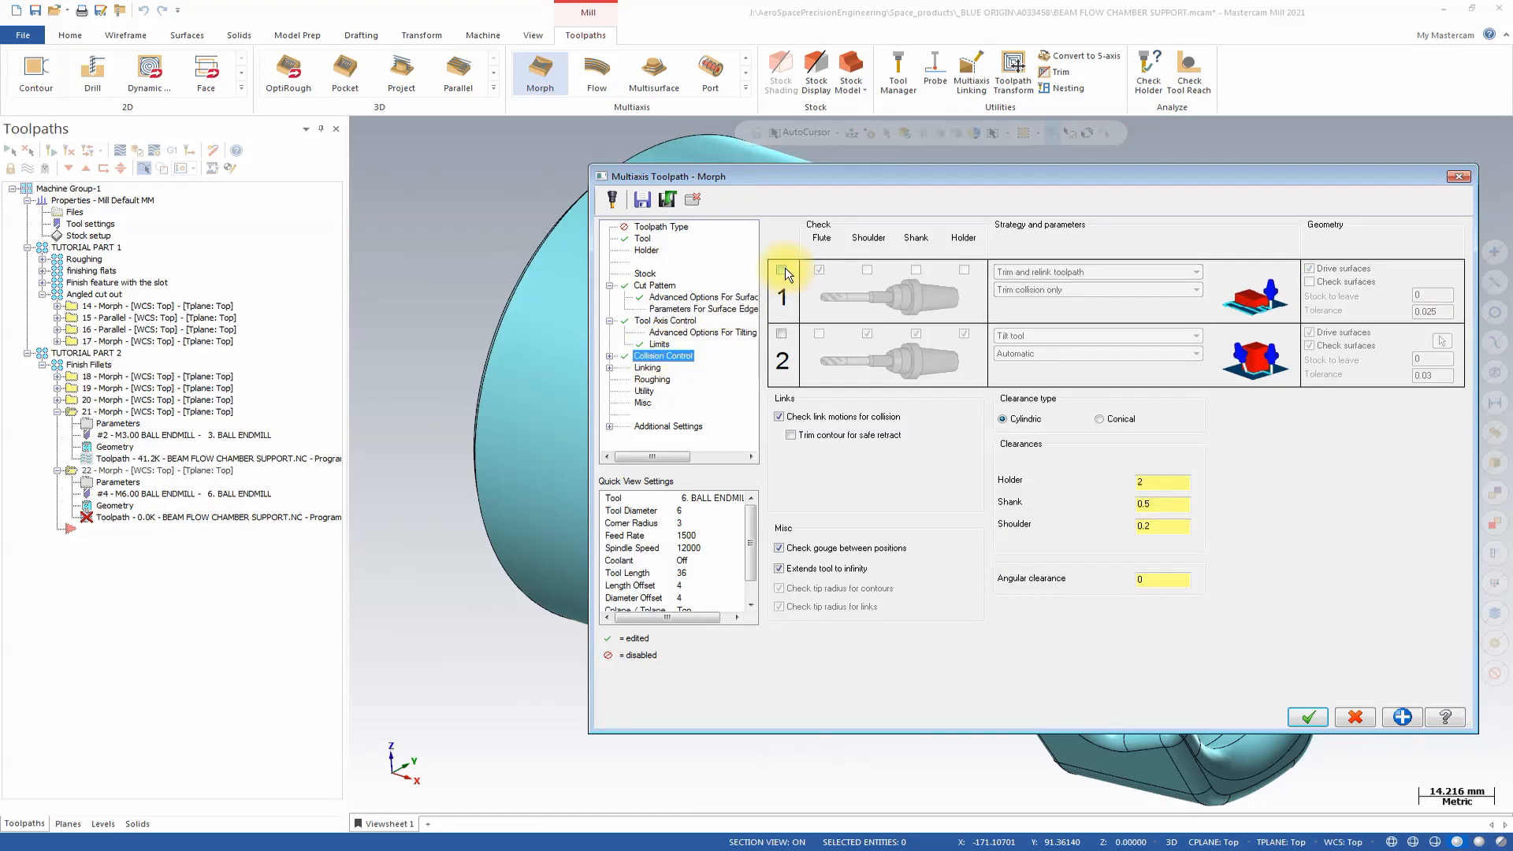
{"action": "left_click", "coordinate": [785, 270]}
{"action": "left_click", "coordinate": [782, 271]}
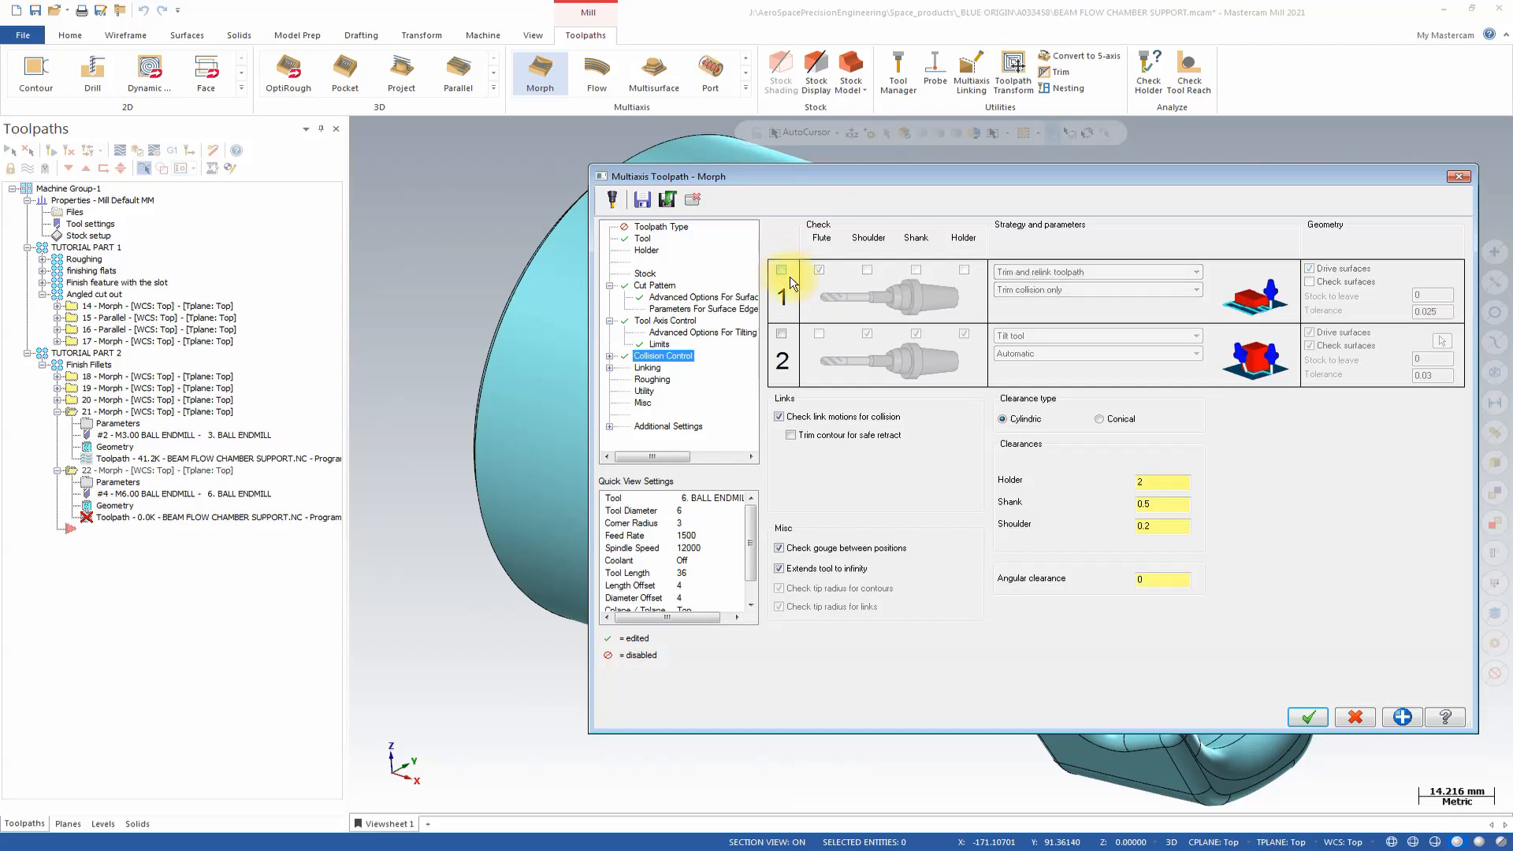
{"action": "left_click", "coordinate": [781, 333]}
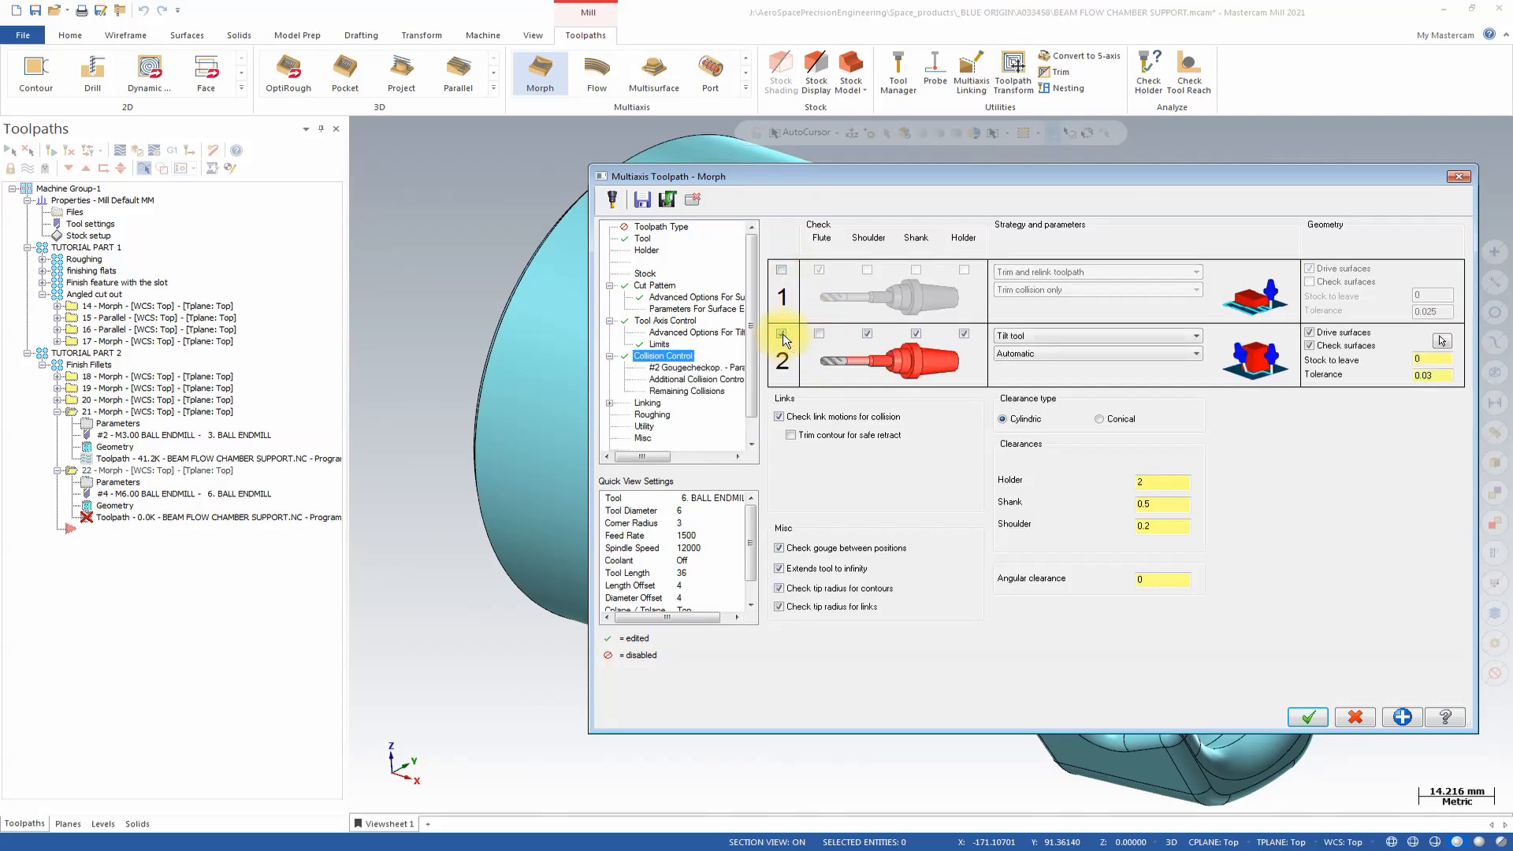
{"action": "left_click", "coordinate": [820, 335]}
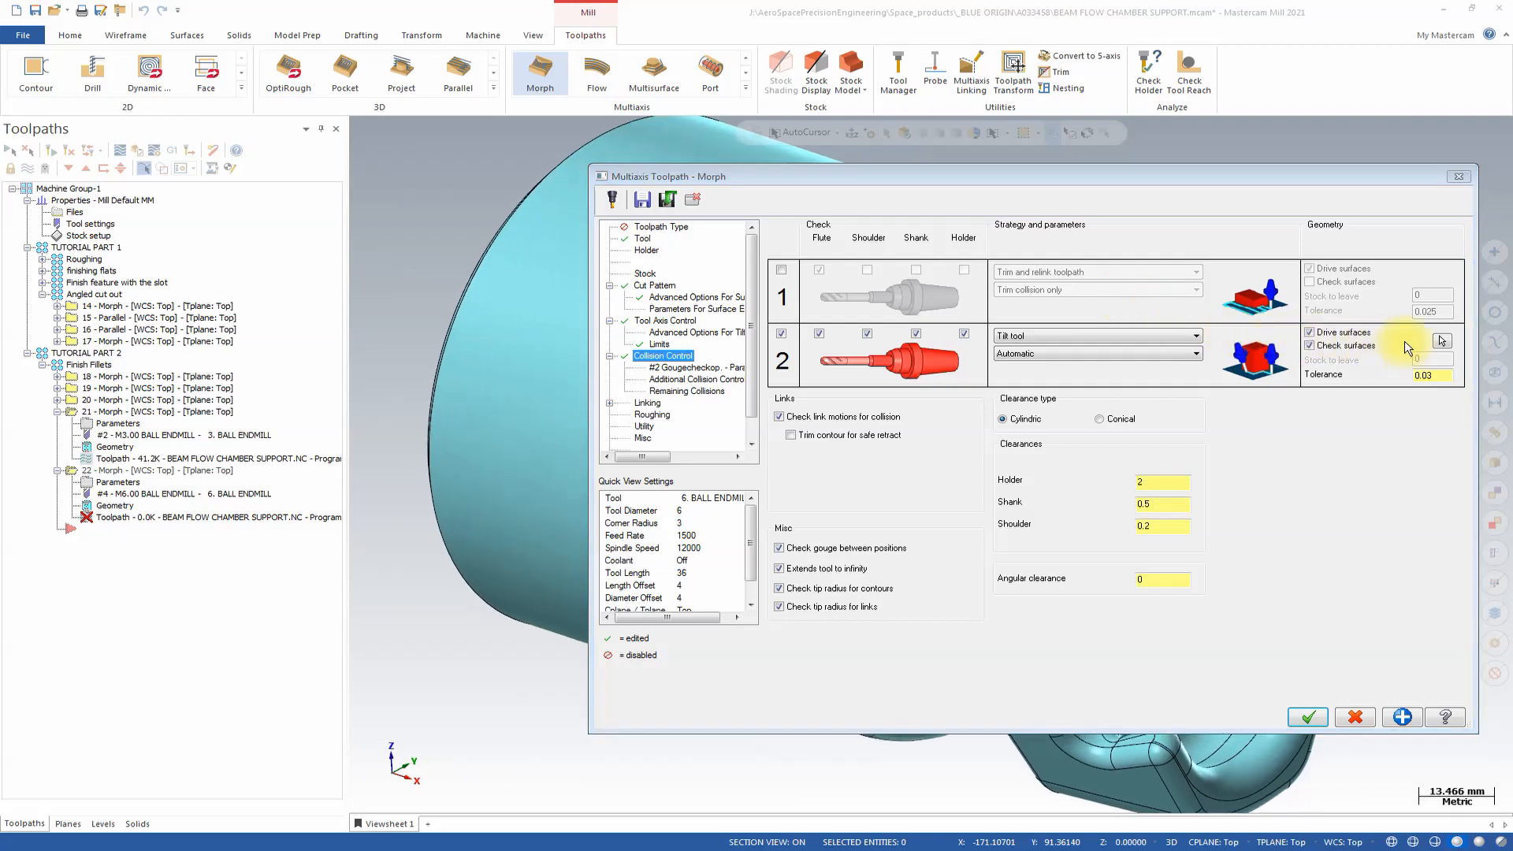
{"action": "left_click", "coordinate": [1309, 333]}
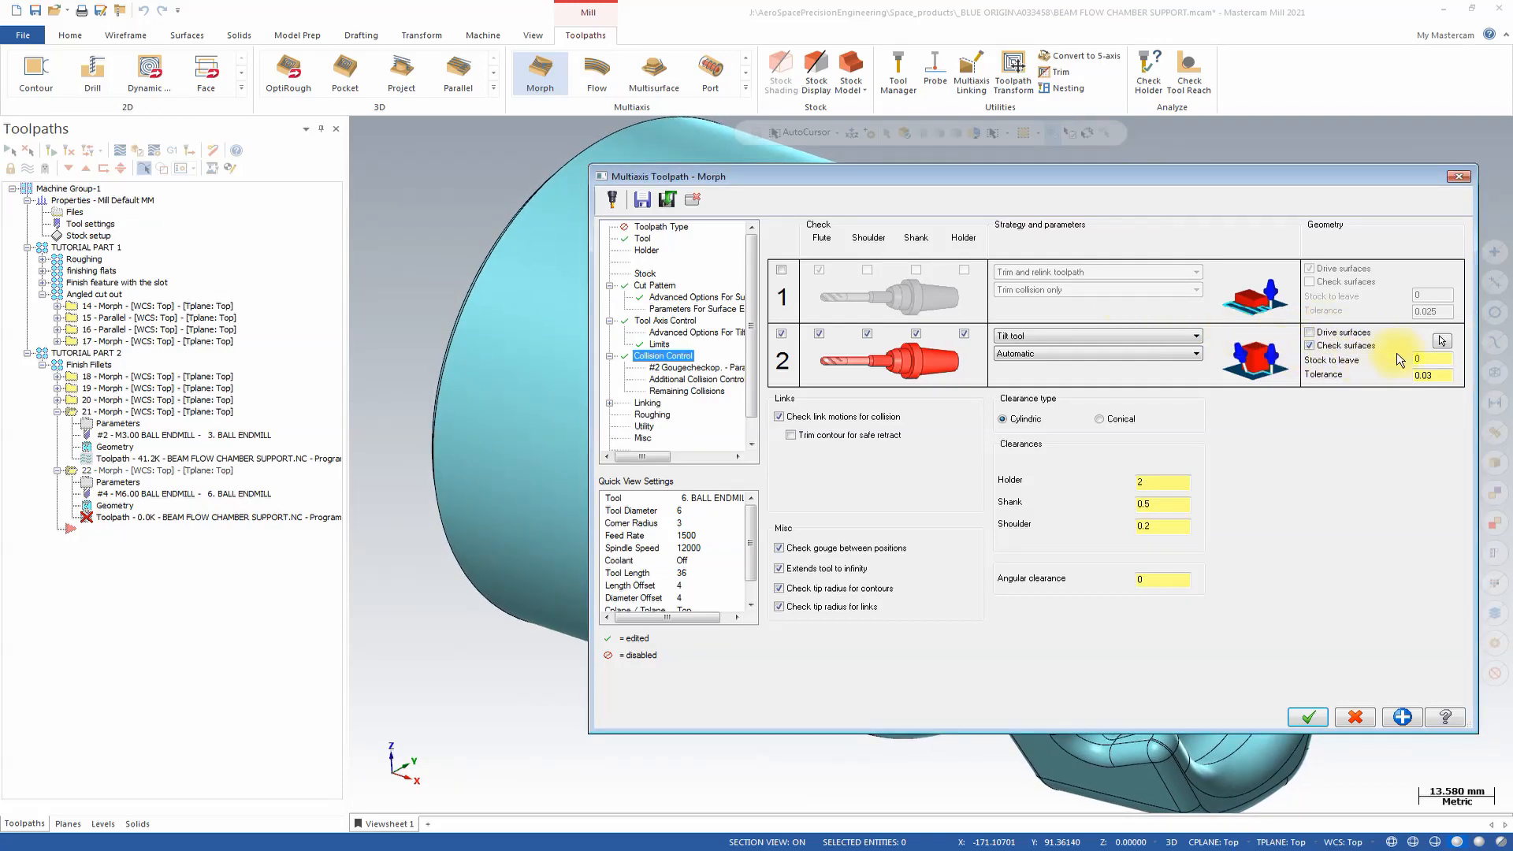
Step: Select the entire part solid as the check surfaces for collision strategy 2
{"action": "left_click", "coordinate": [1442, 341]}
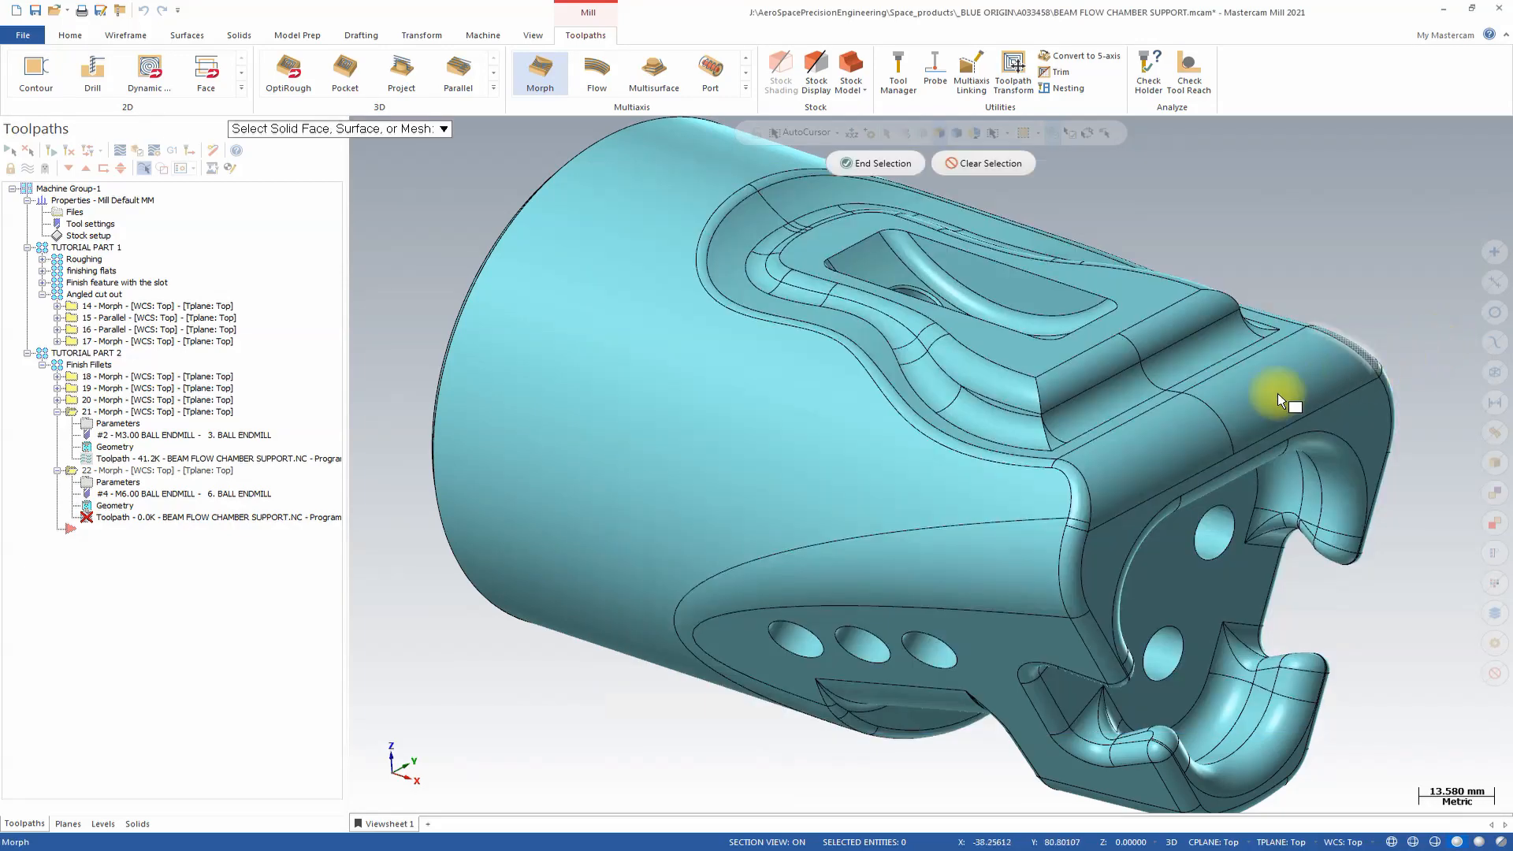
{"action": "left_click", "coordinate": [897, 449]}
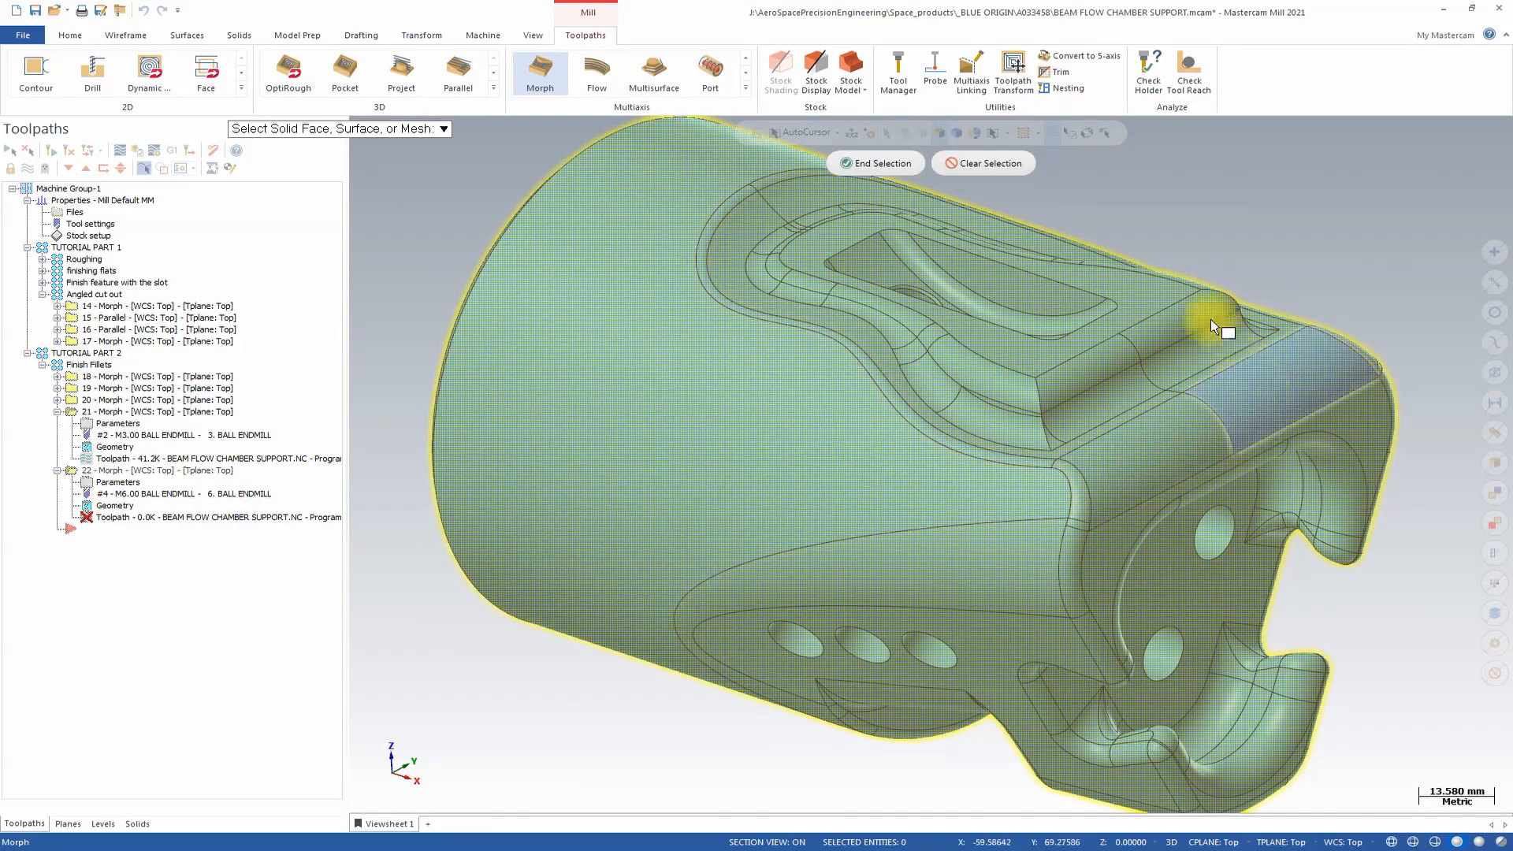
{"action": "left_click", "coordinate": [867, 163]}
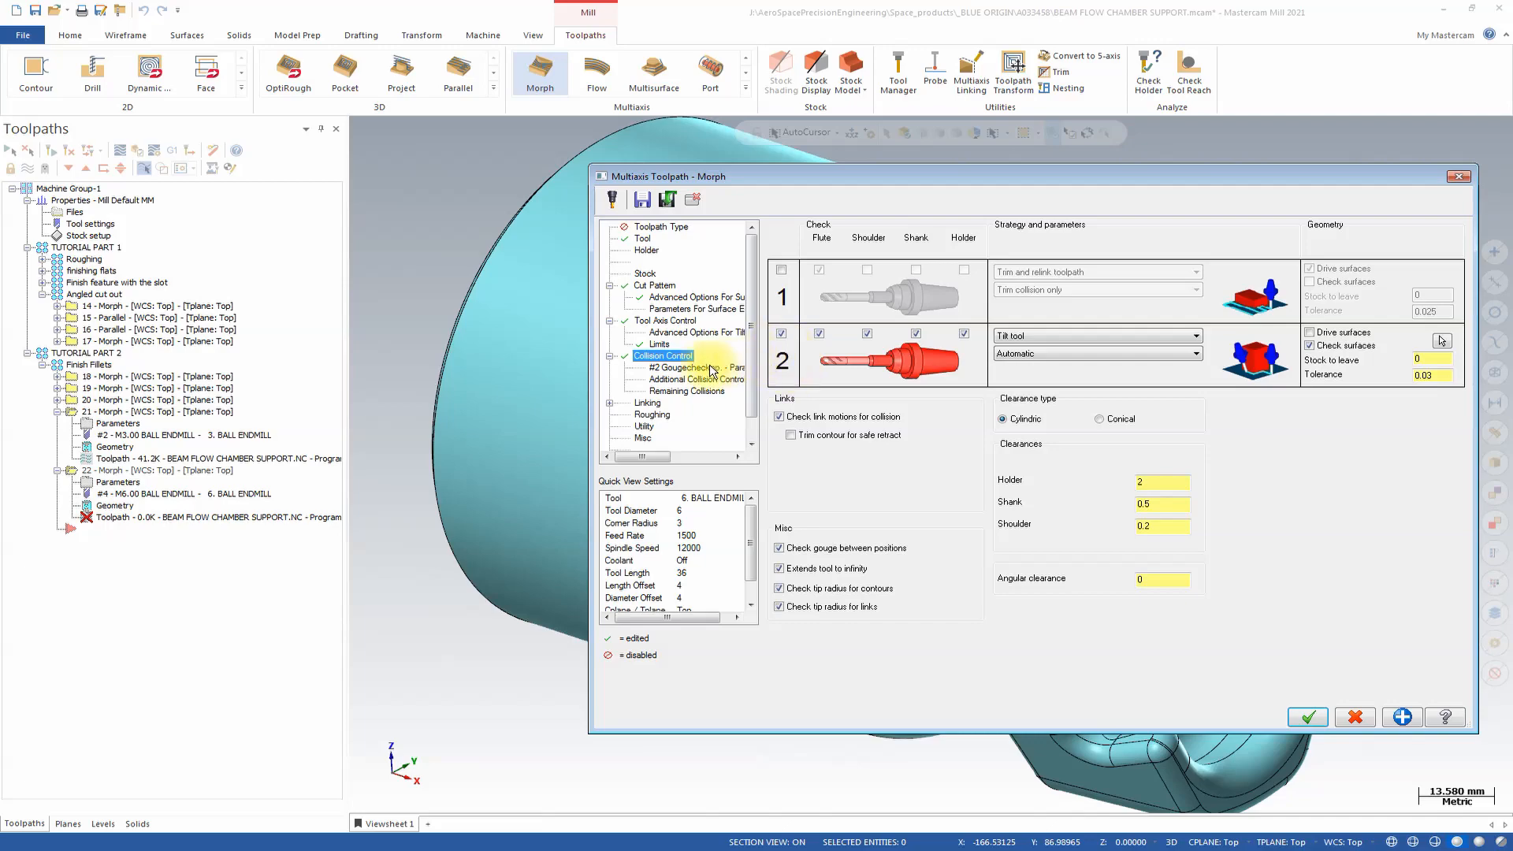
Step: Set strategy 2's tilting to use the X-axis as rotary axis, keeping the Equal tilting preference
{"action": "left_click", "coordinate": [662, 368]}
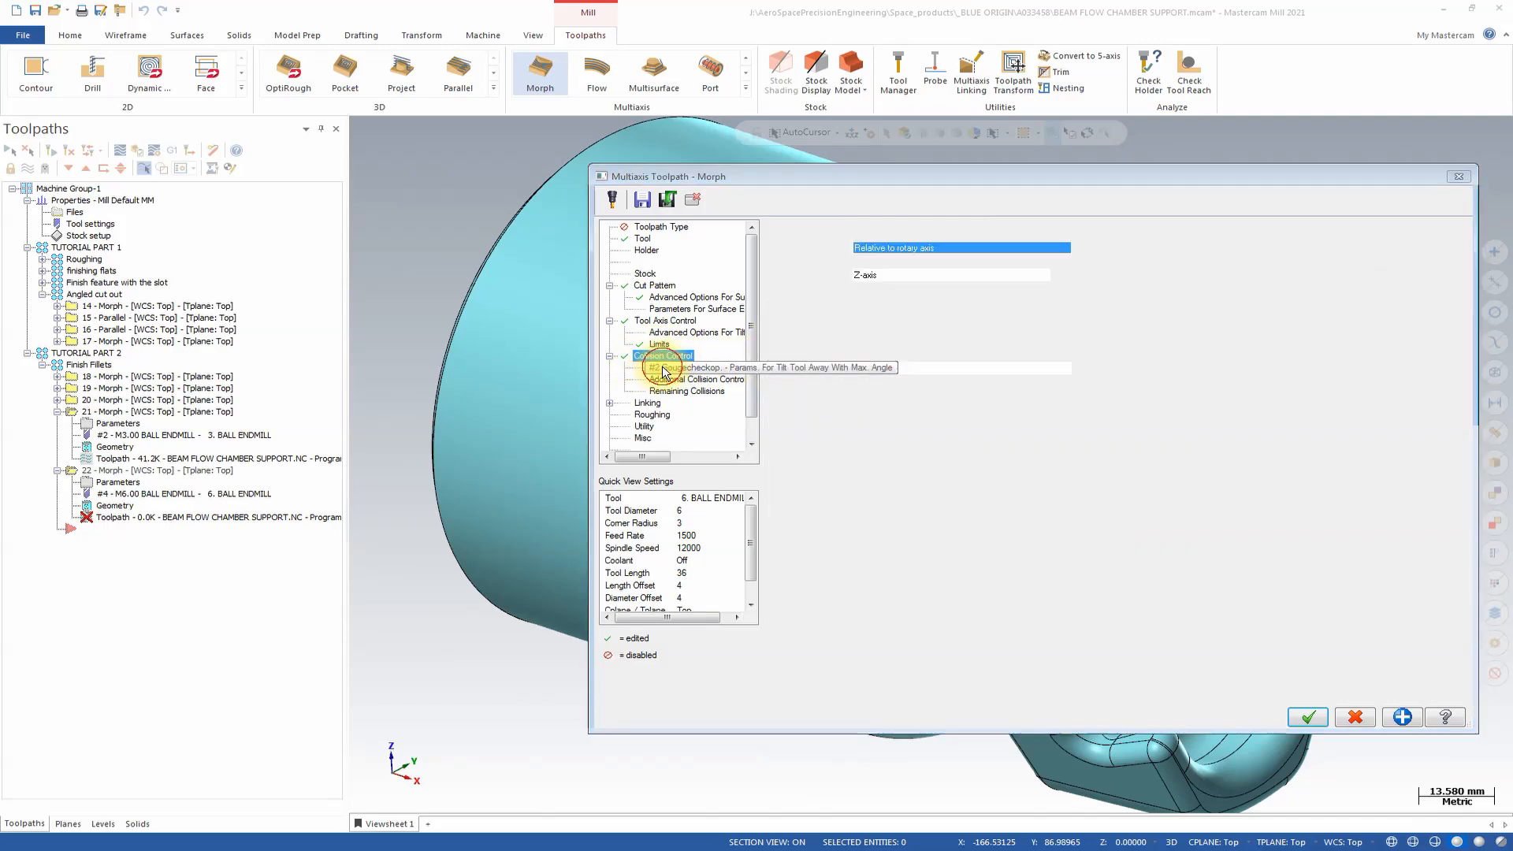
{"action": "left_click", "coordinate": [890, 275]}
{"action": "left_click", "coordinate": [890, 290]}
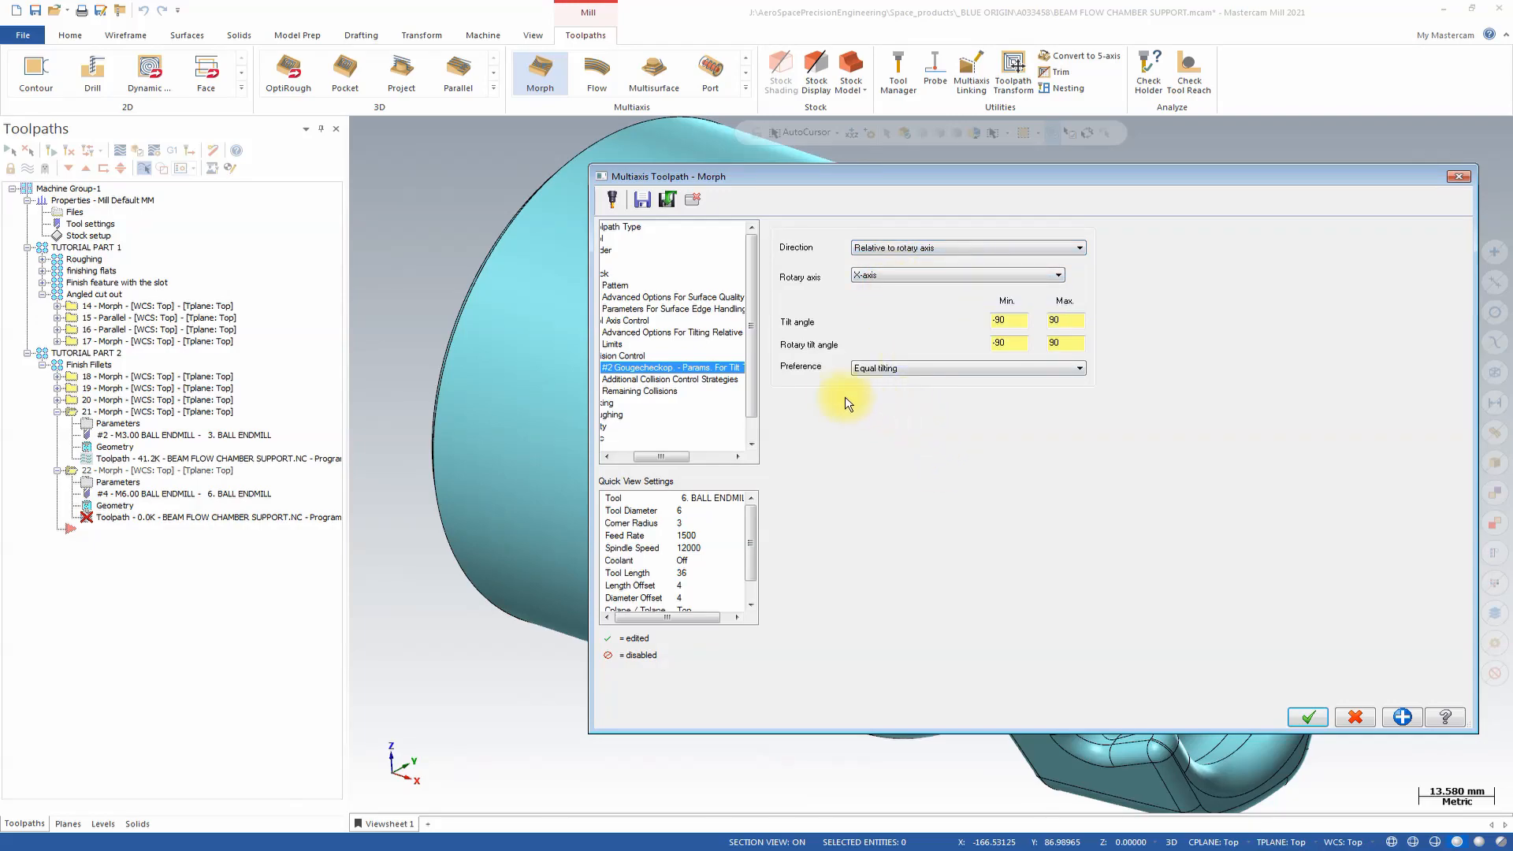
{"action": "left_click", "coordinate": [922, 370]}
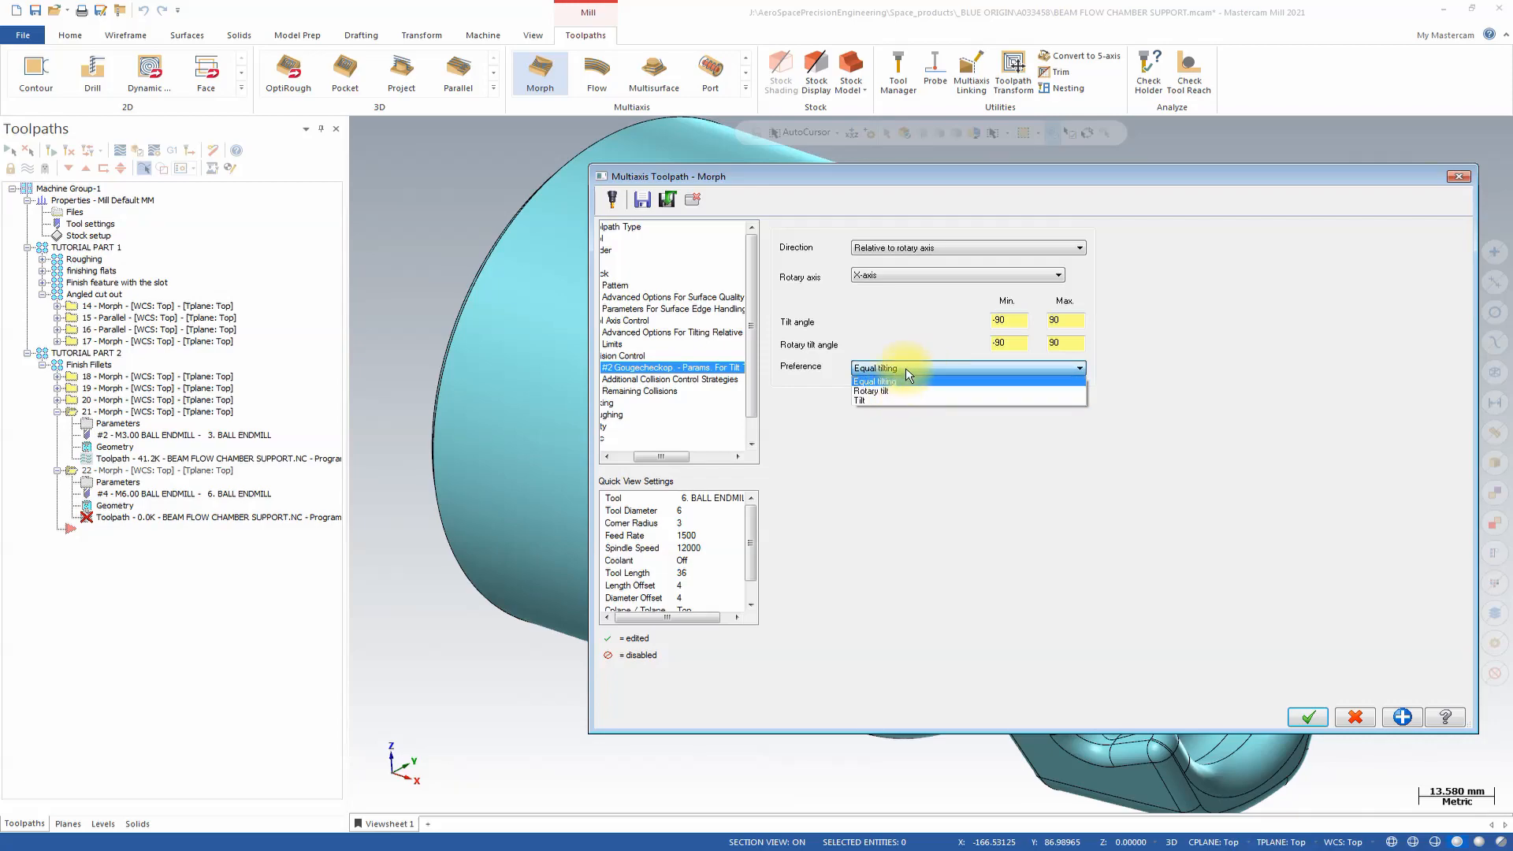
{"action": "left_click", "coordinate": [905, 367]}
{"action": "left_click_drag", "start_coordinate": [660, 458], "coordinate": [631, 458]}
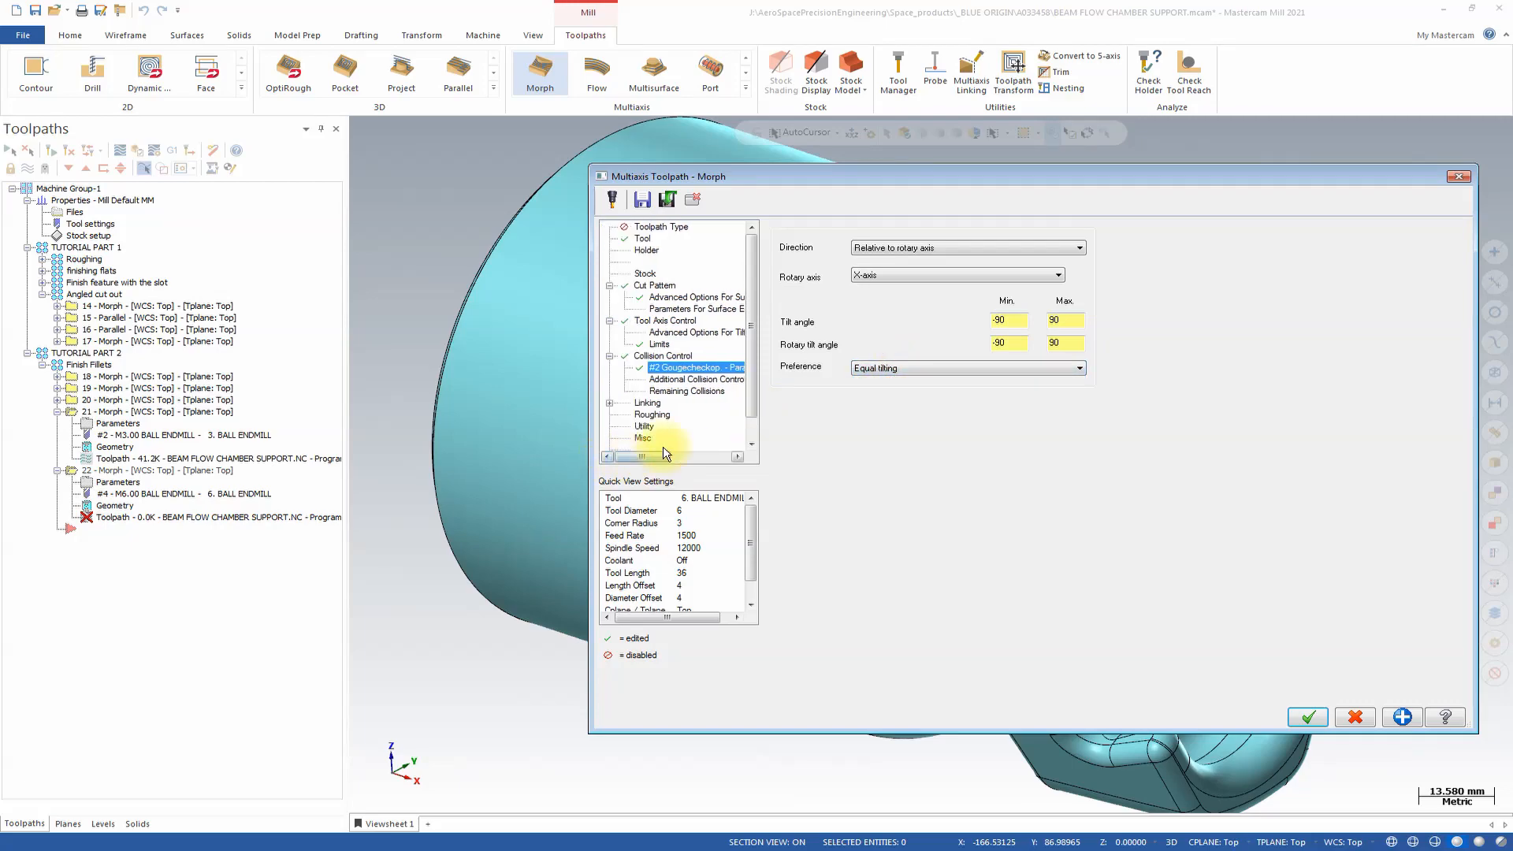
Step: Enable collision strategy 3 to retract along the tool axis, checking only the flute against the entire part solid, without drive surfaces
{"action": "left_click", "coordinate": [675, 381]}
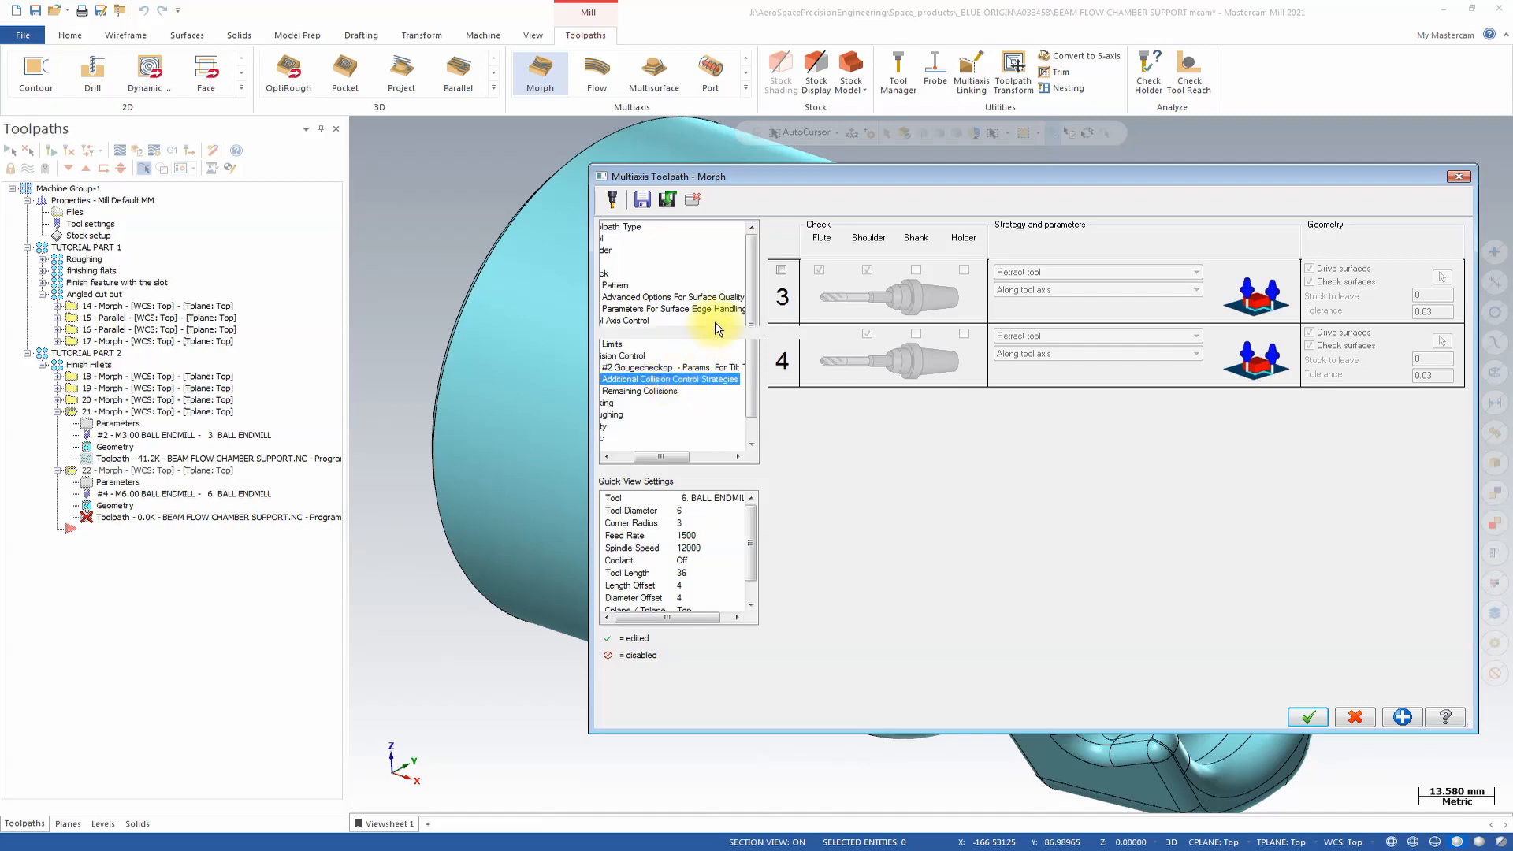
{"action": "left_click", "coordinate": [782, 273]}
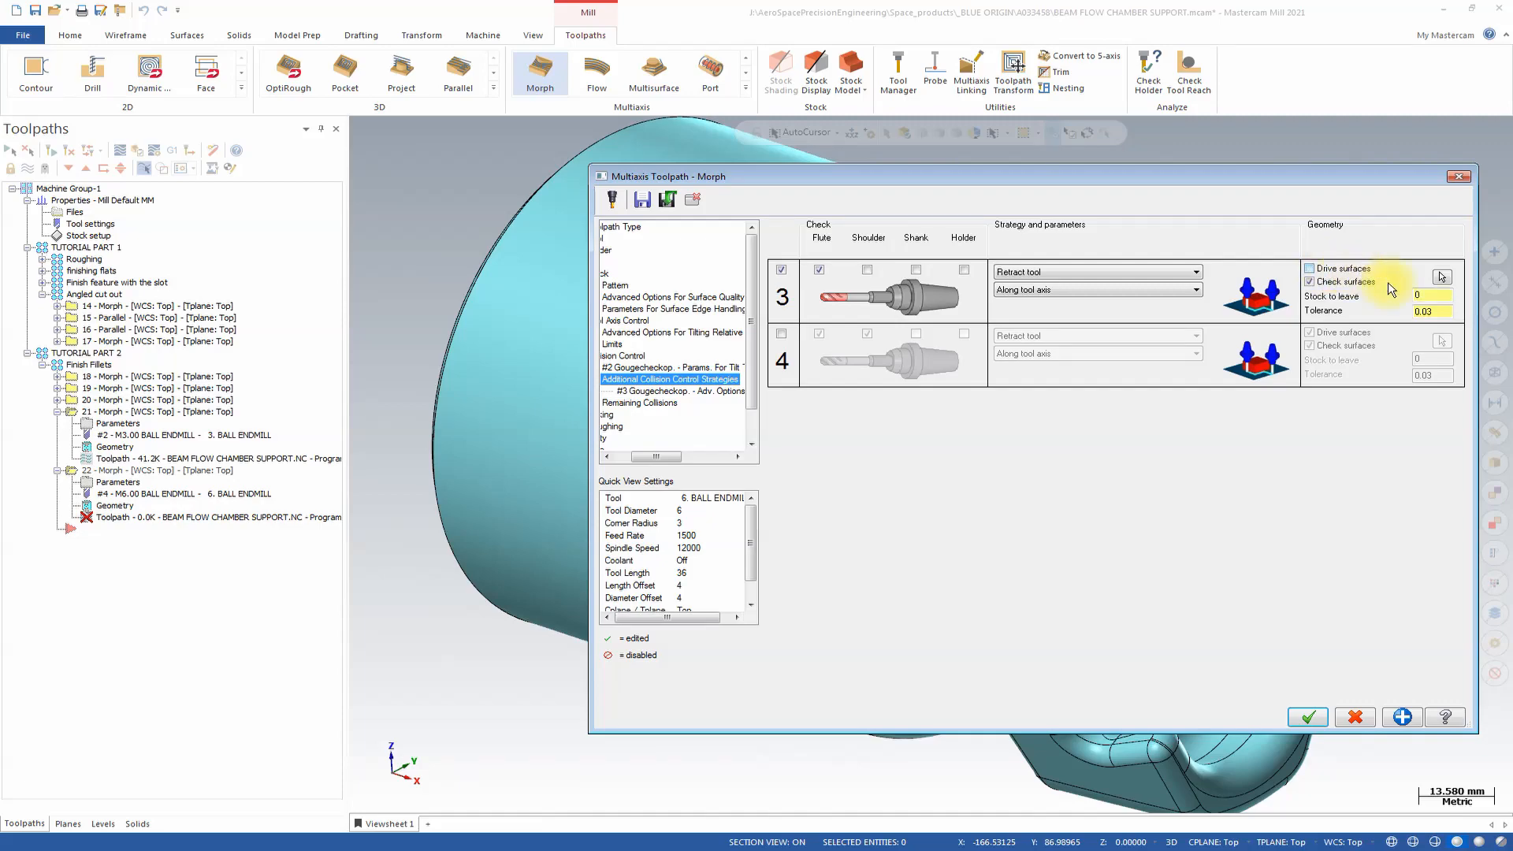
{"action": "left_click", "coordinate": [1444, 279]}
{"action": "left_click", "coordinate": [875, 446]}
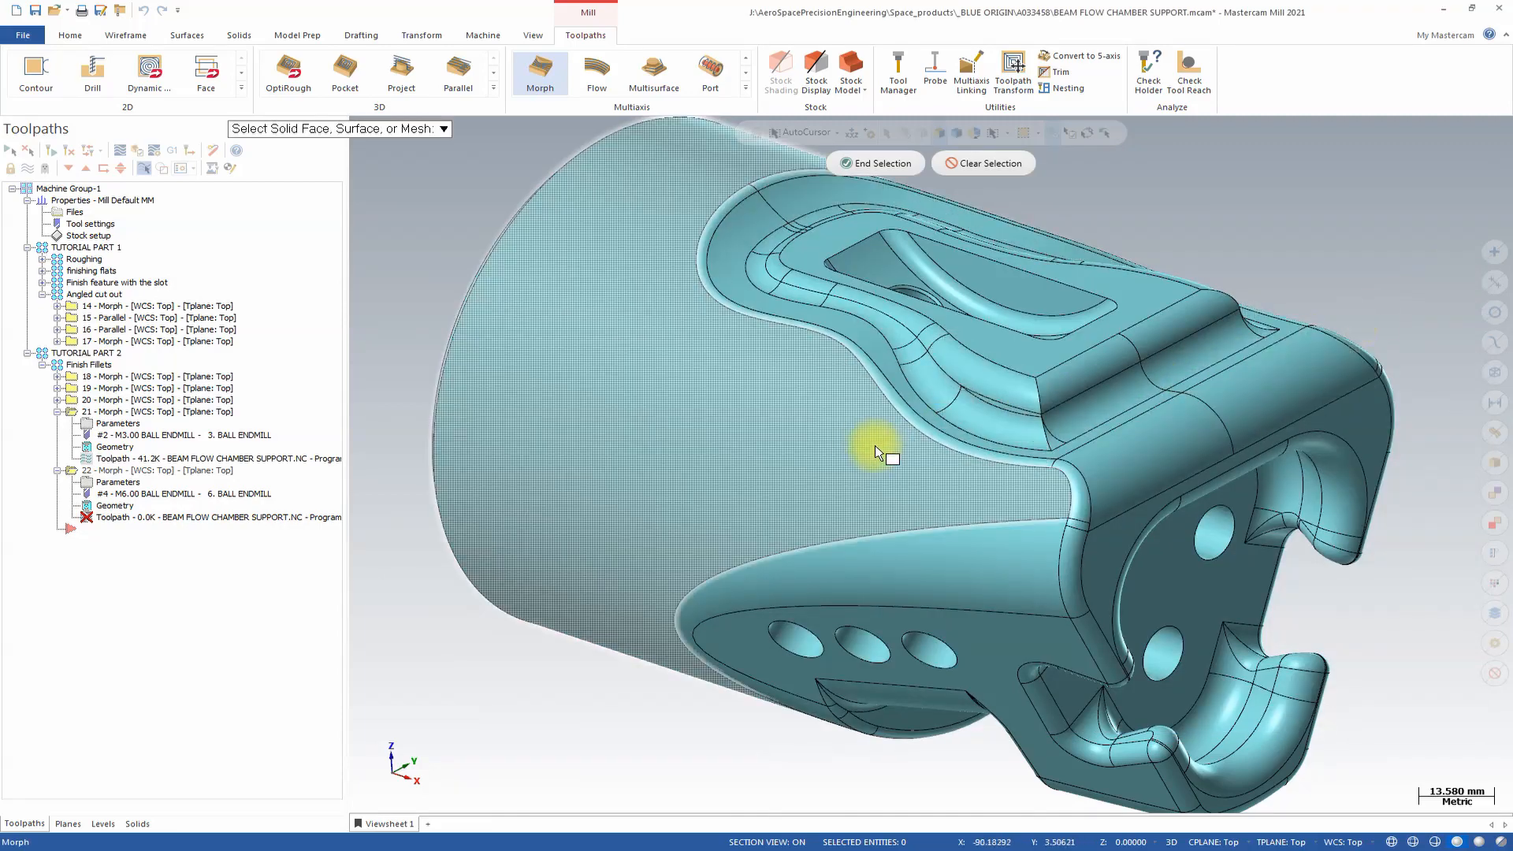
{"action": "left_click", "coordinate": [879, 441]}
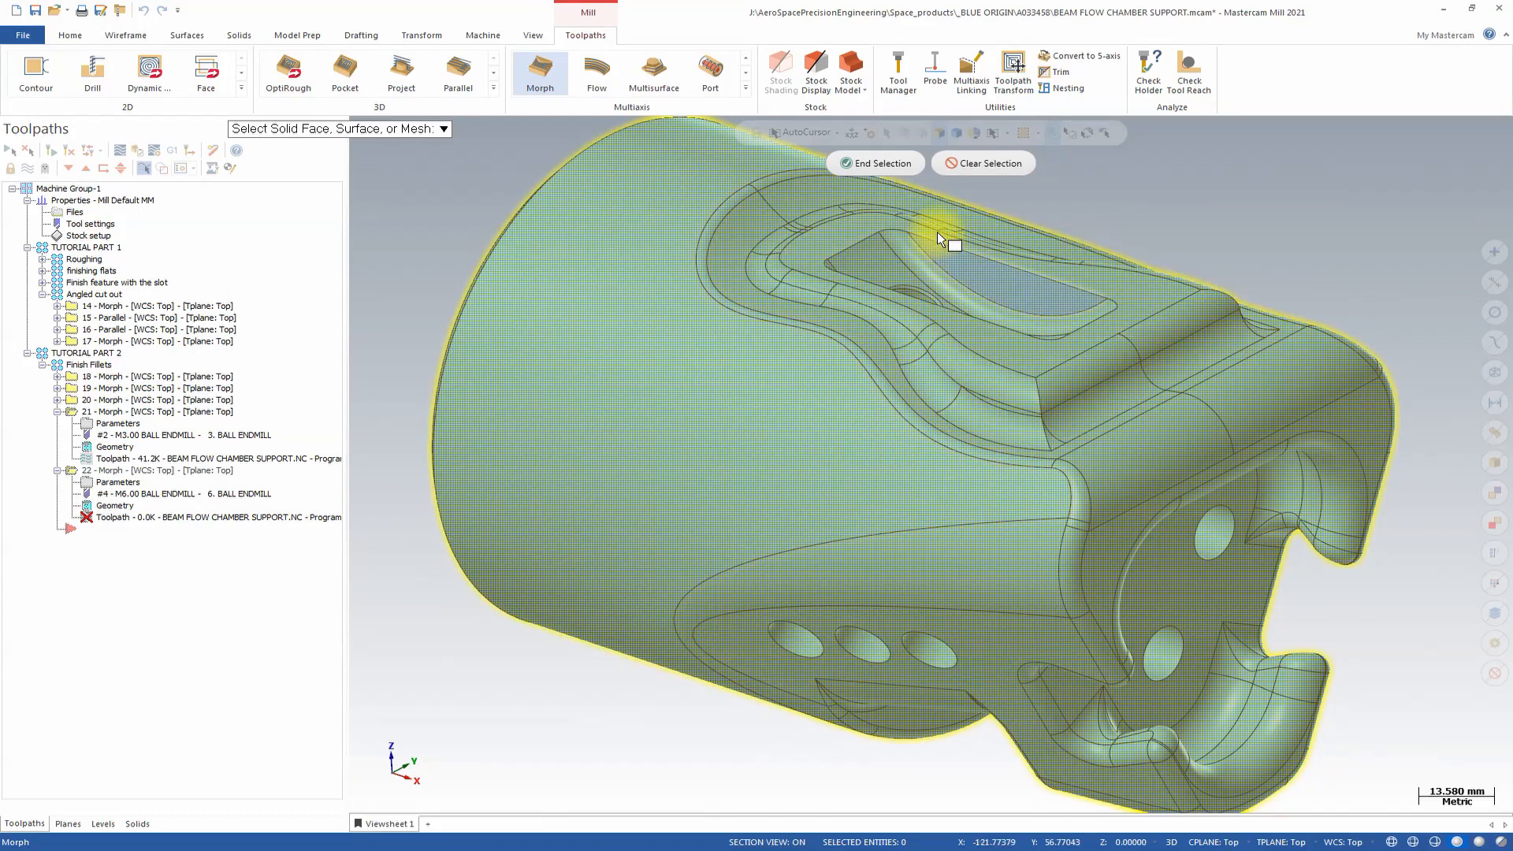
{"action": "left_click", "coordinate": [884, 163]}
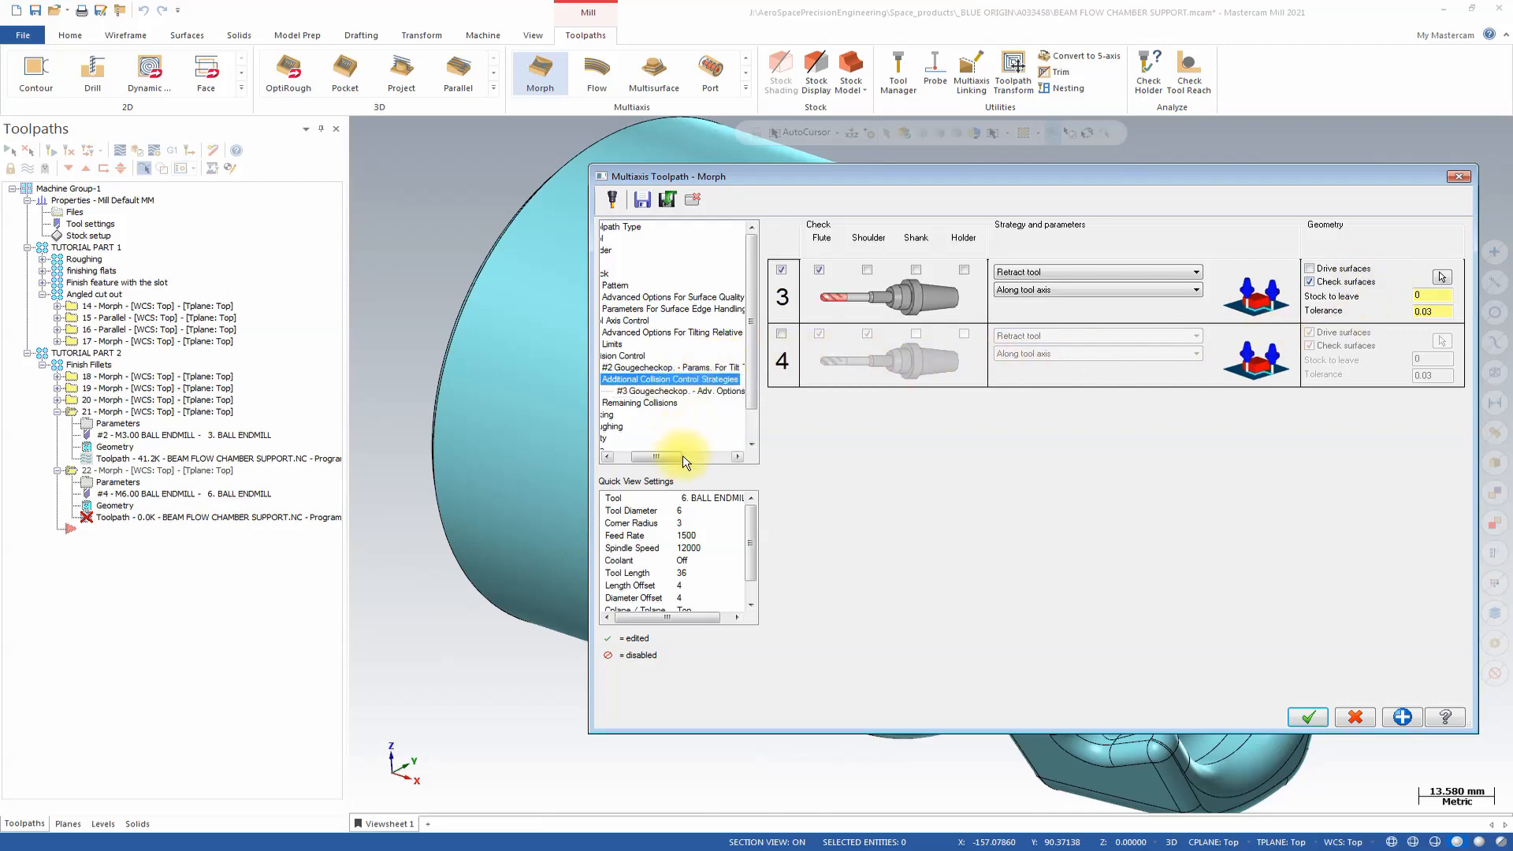
Step: Set the default links for both small gaps and large gaps to Direct
{"action": "left_click_drag", "start_coordinate": [676, 456], "coordinate": [659, 459]}
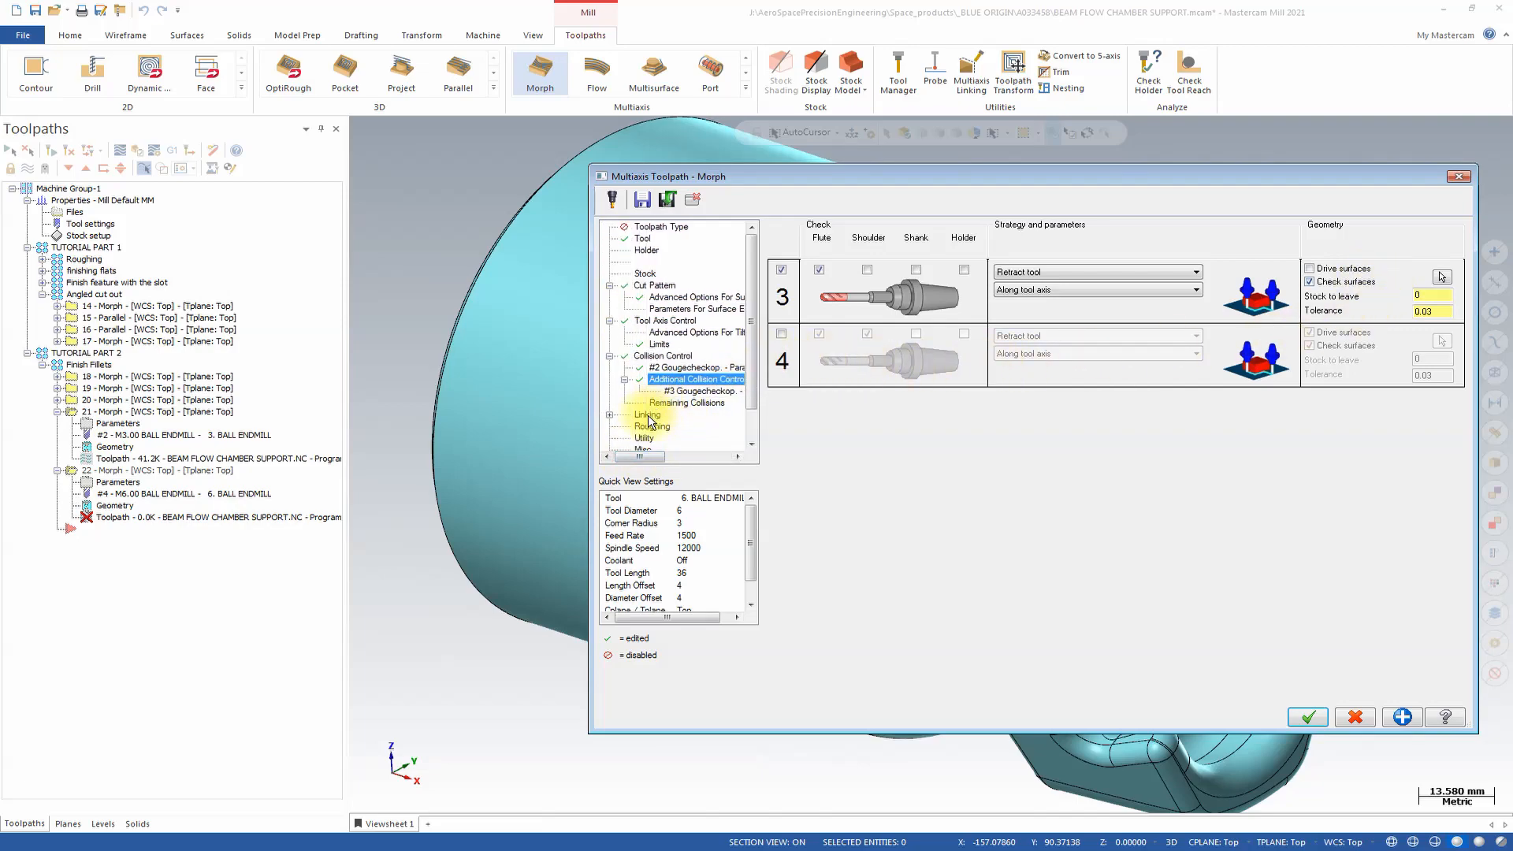
{"action": "left_click", "coordinate": [647, 415]}
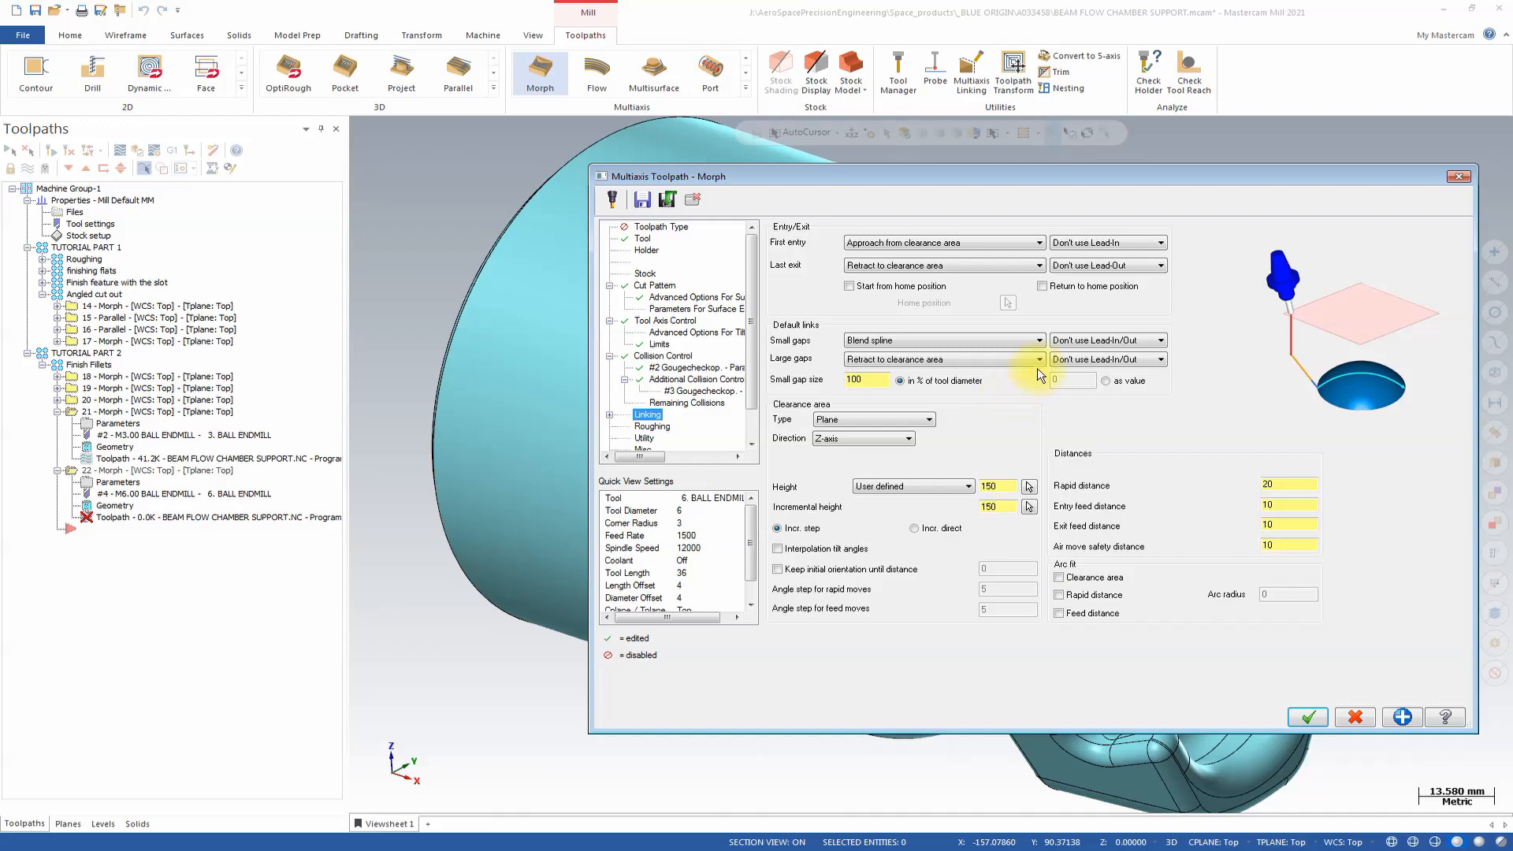
{"action": "left_click", "coordinate": [956, 344]}
{"action": "left_click", "coordinate": [945, 351]}
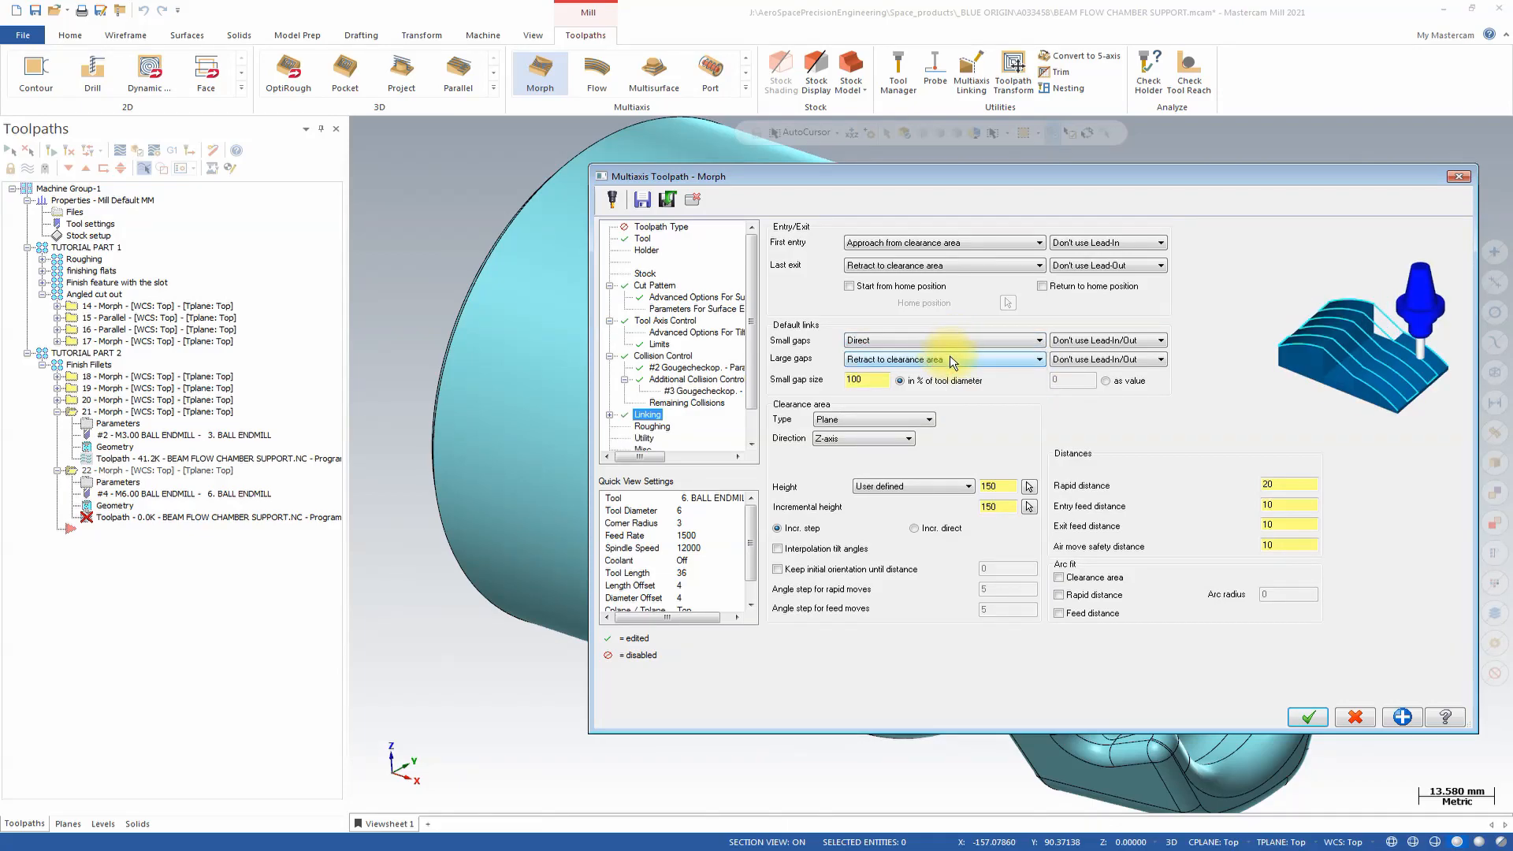
{"action": "left_click", "coordinate": [953, 361]}
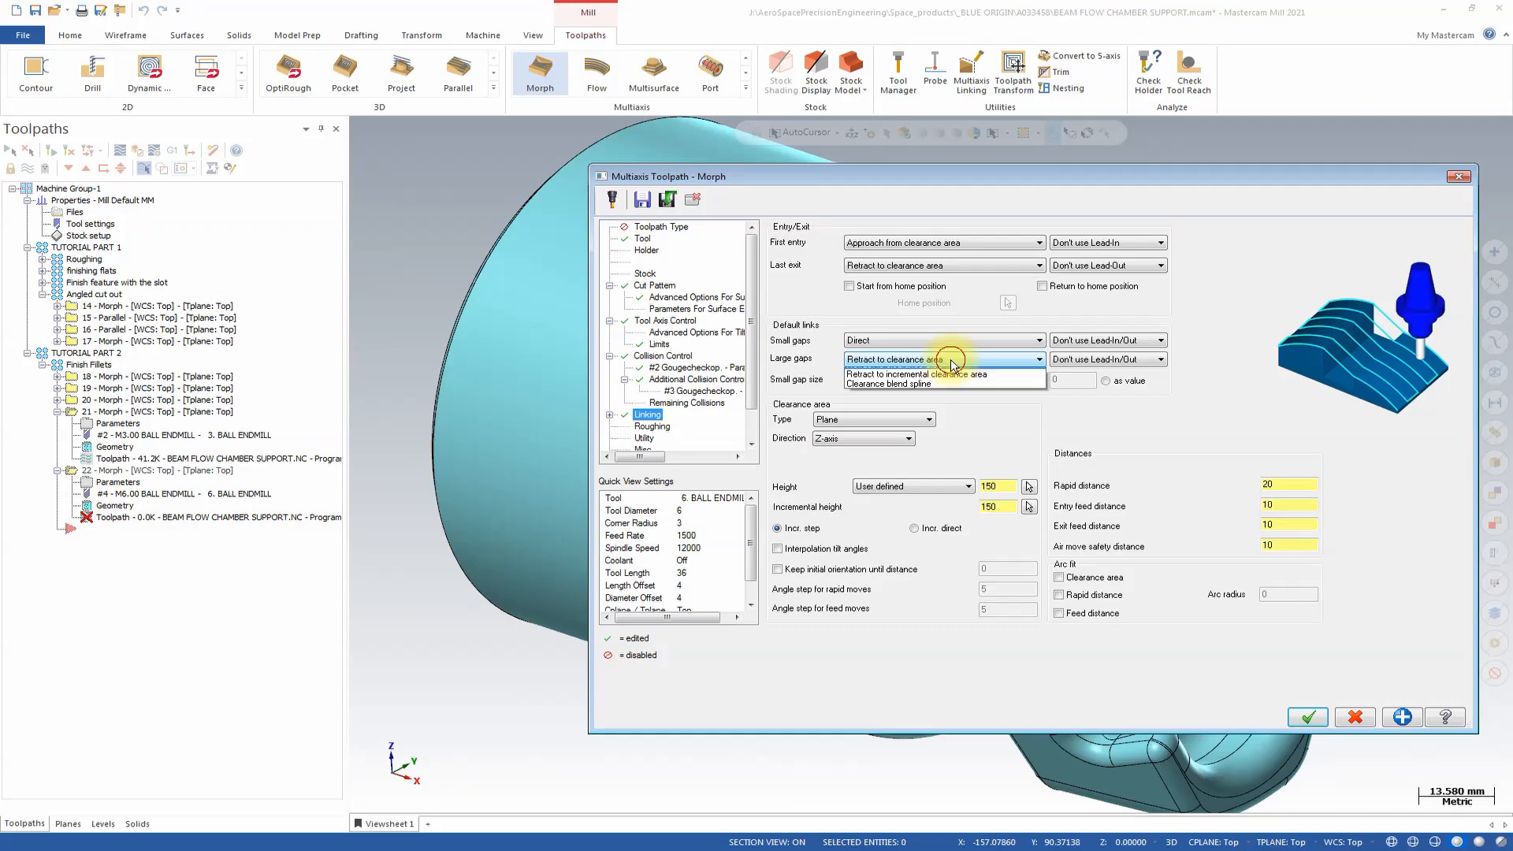
{"action": "left_click", "coordinate": [963, 374]}
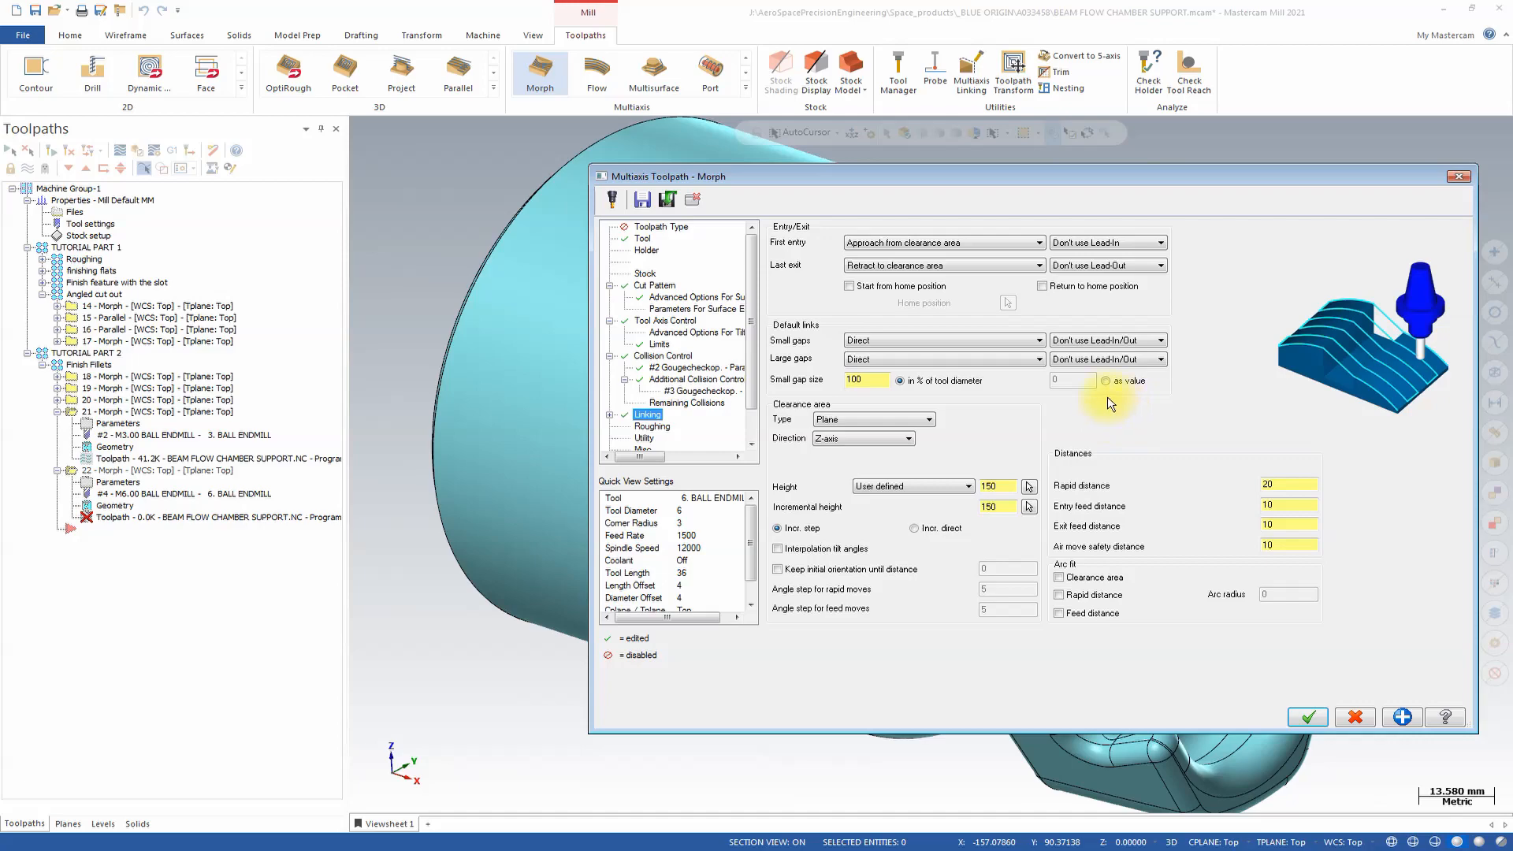
Step: Set the clearance area to a cylinder along the X-axis with a radius of 70
{"action": "left_click", "coordinate": [885, 420]}
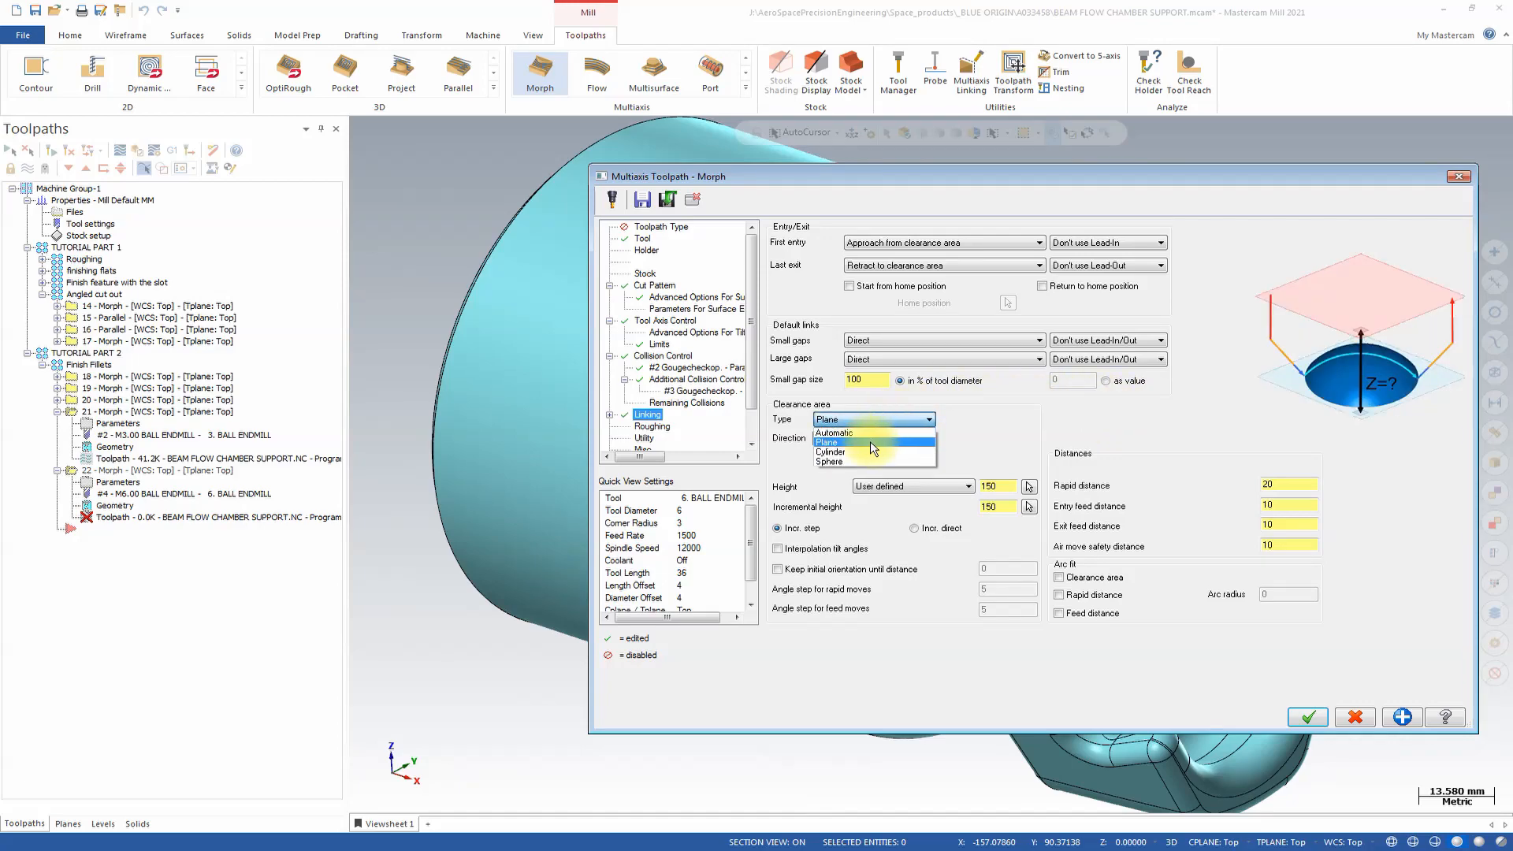
{"action": "left_click", "coordinate": [870, 452]}
{"action": "left_click", "coordinate": [867, 439]}
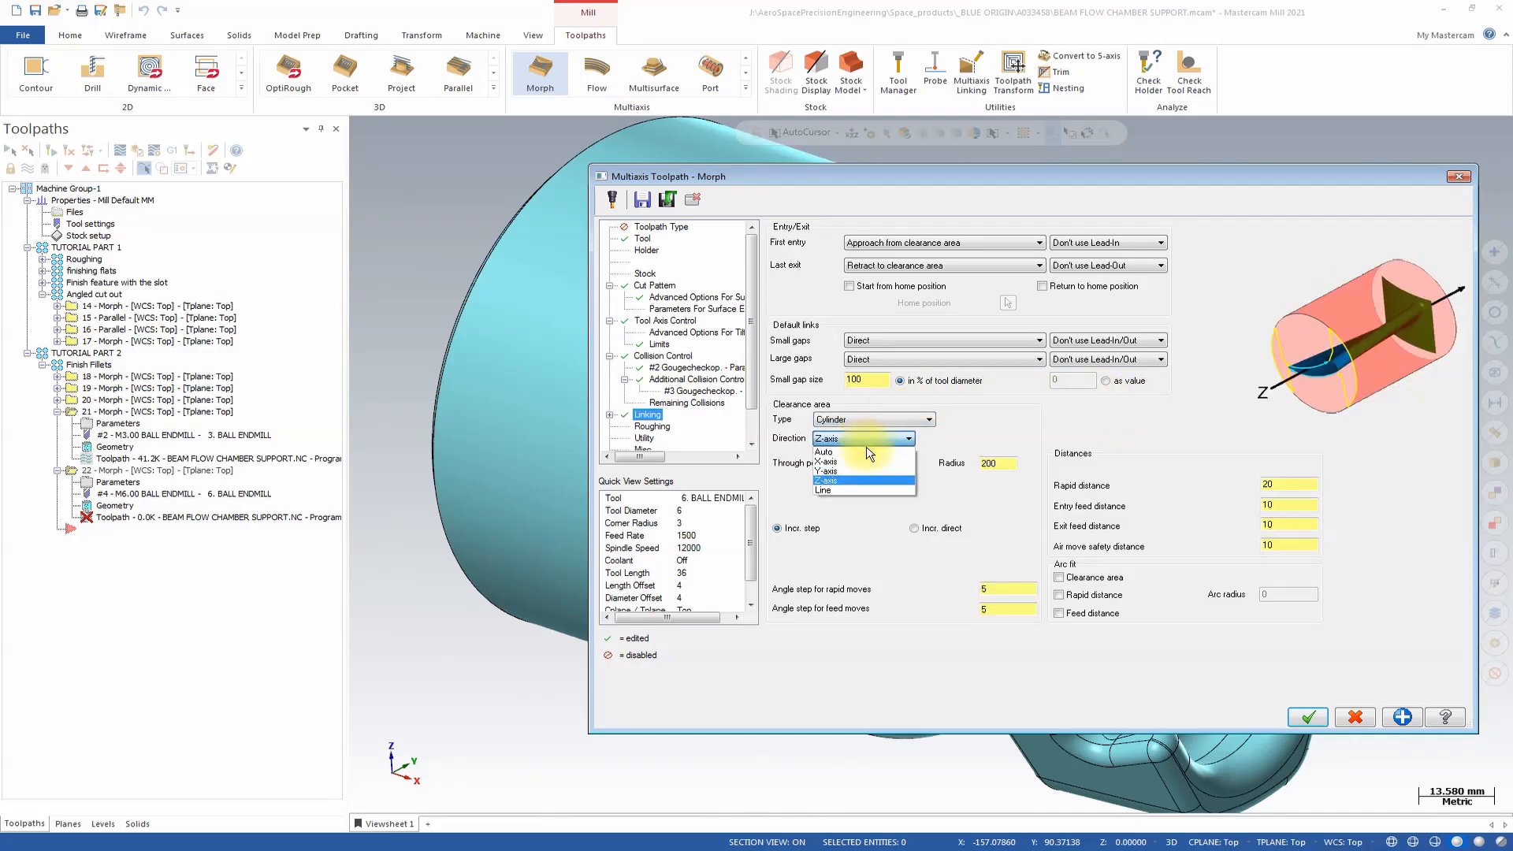
{"action": "left_click", "coordinate": [867, 461]}
{"action": "double_click", "coordinate": [996, 464]}
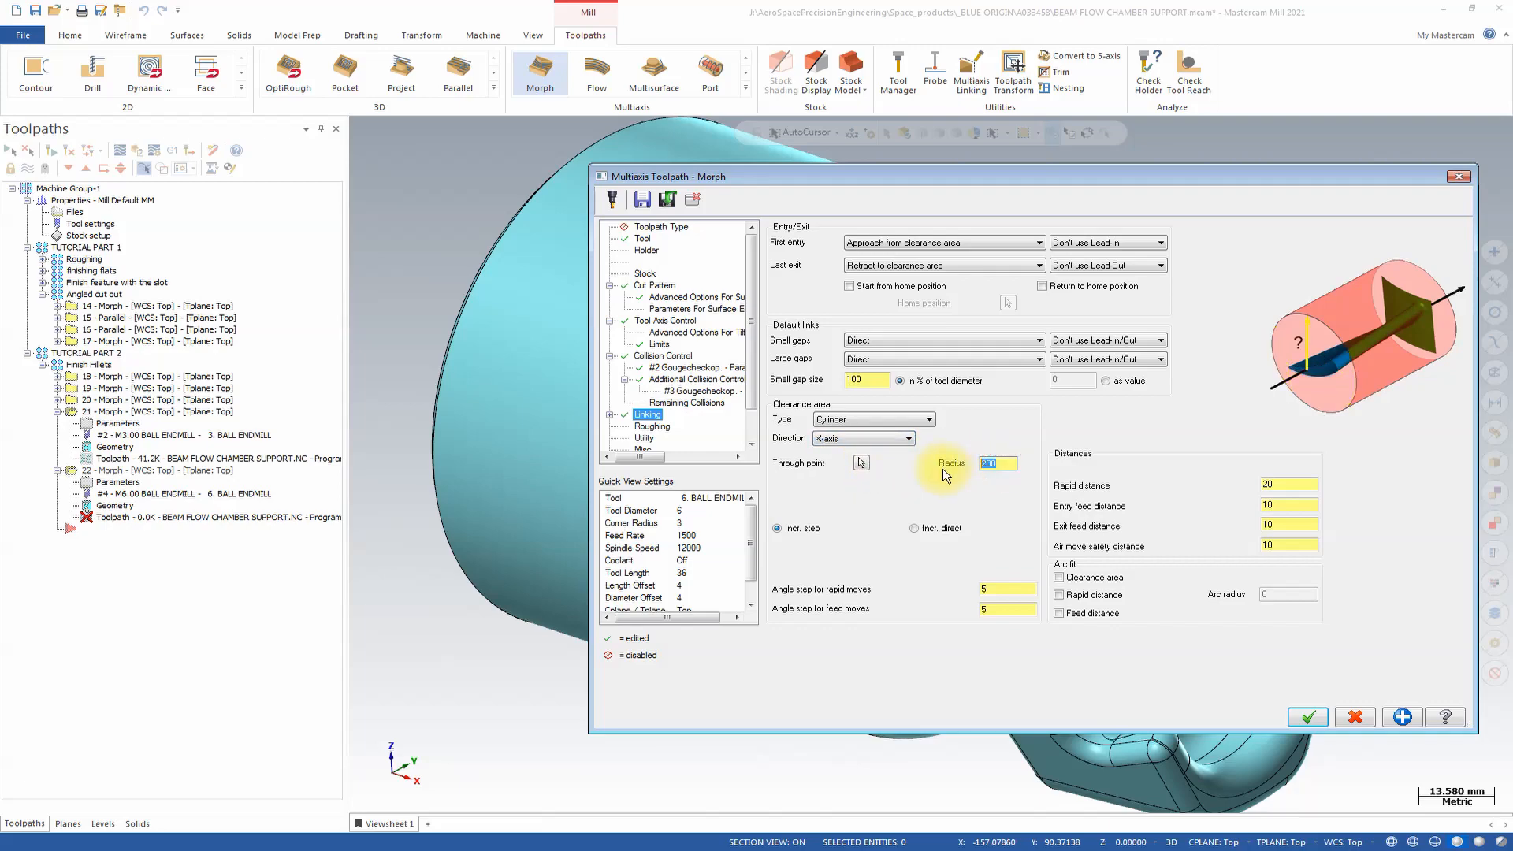
{"action": "type", "text": "70"}
Step: Check the planes and tool axis limits, and accept the Morph parameters to generate the contour fillet toolpath
{"action": "left_click_drag", "start_coordinate": [752, 398], "coordinate": [755, 416]}
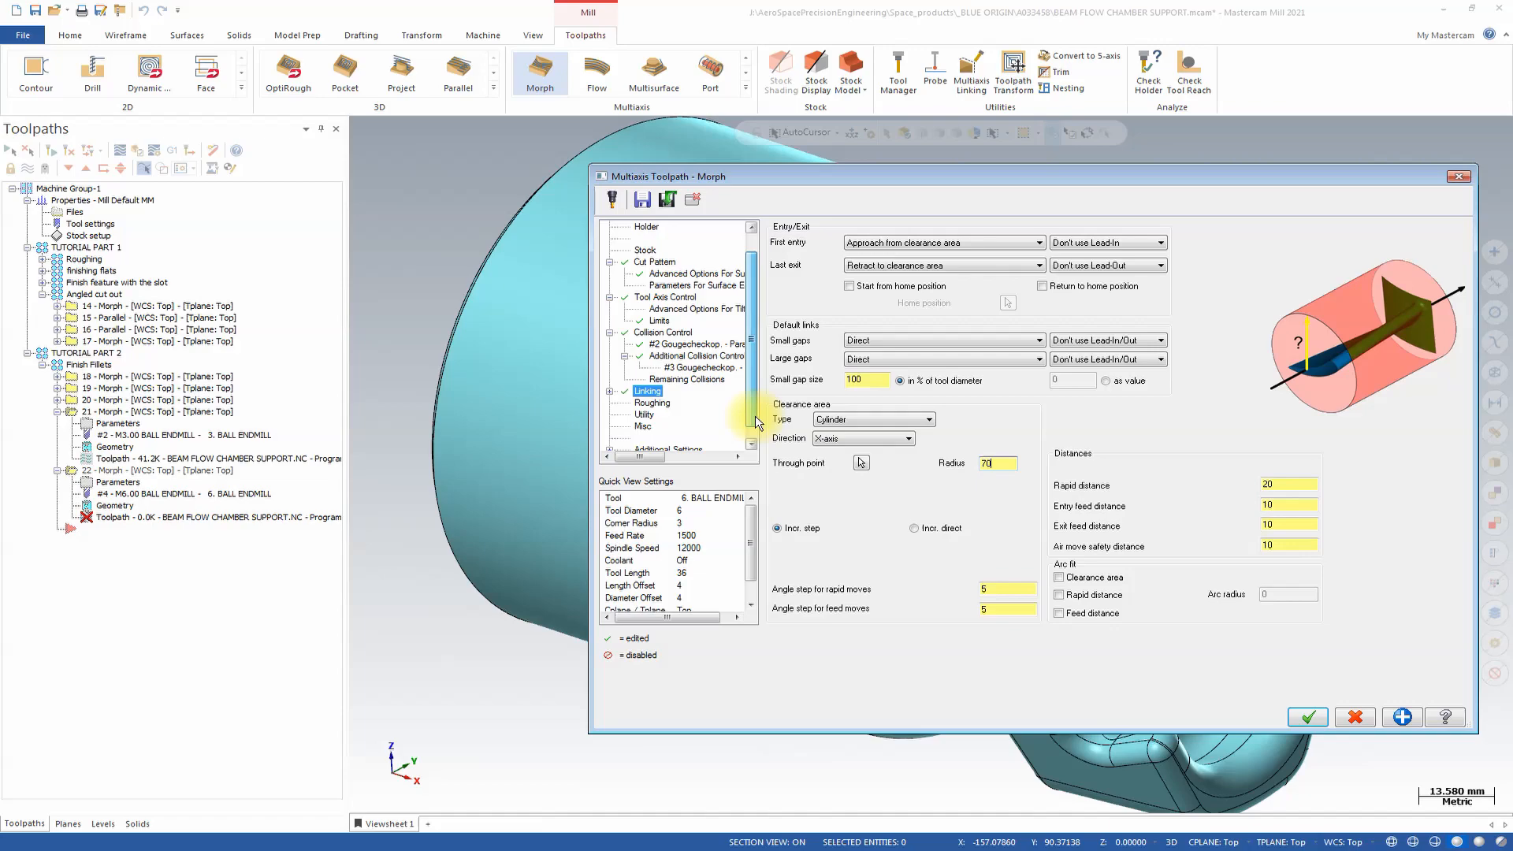
{"action": "left_click", "coordinate": [667, 447]}
{"action": "left_click", "coordinate": [664, 391]}
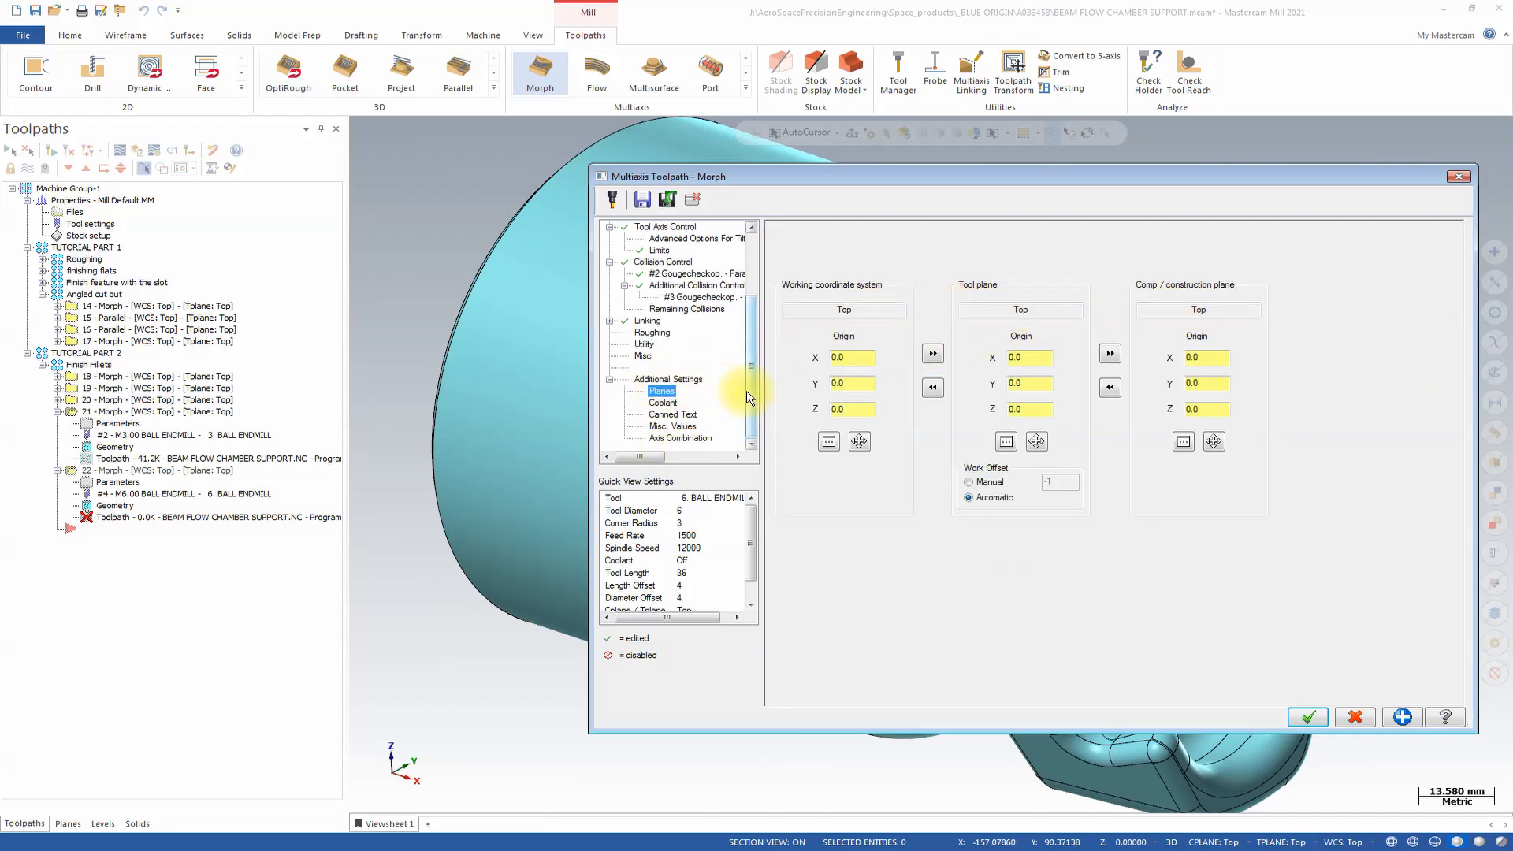
{"action": "left_click_drag", "start_coordinate": [749, 388], "coordinate": [757, 323]}
{"action": "left_click", "coordinate": [661, 344]}
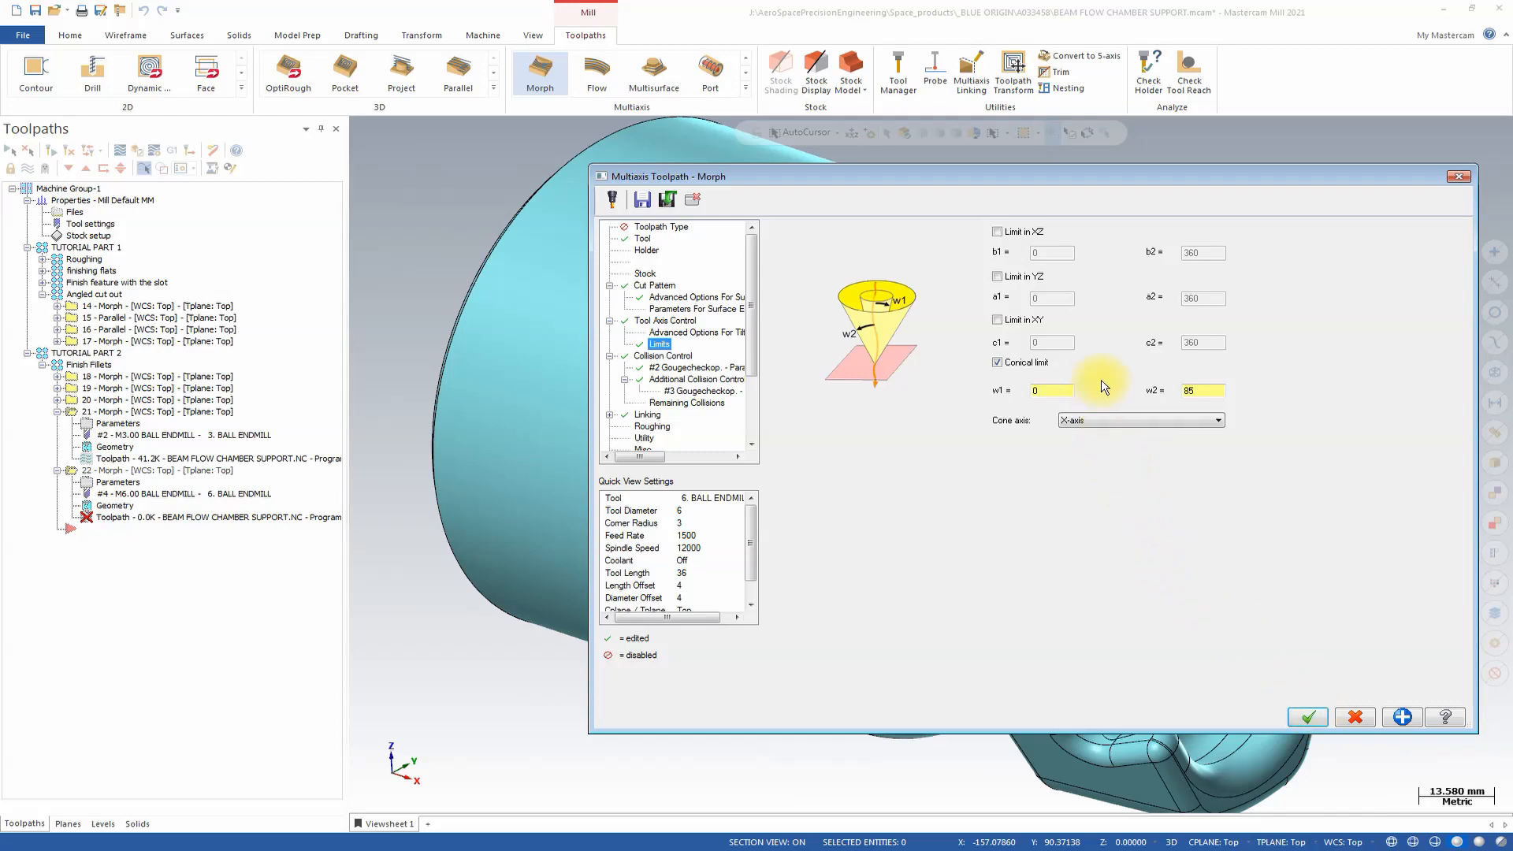
{"action": "key", "text": "Return"}
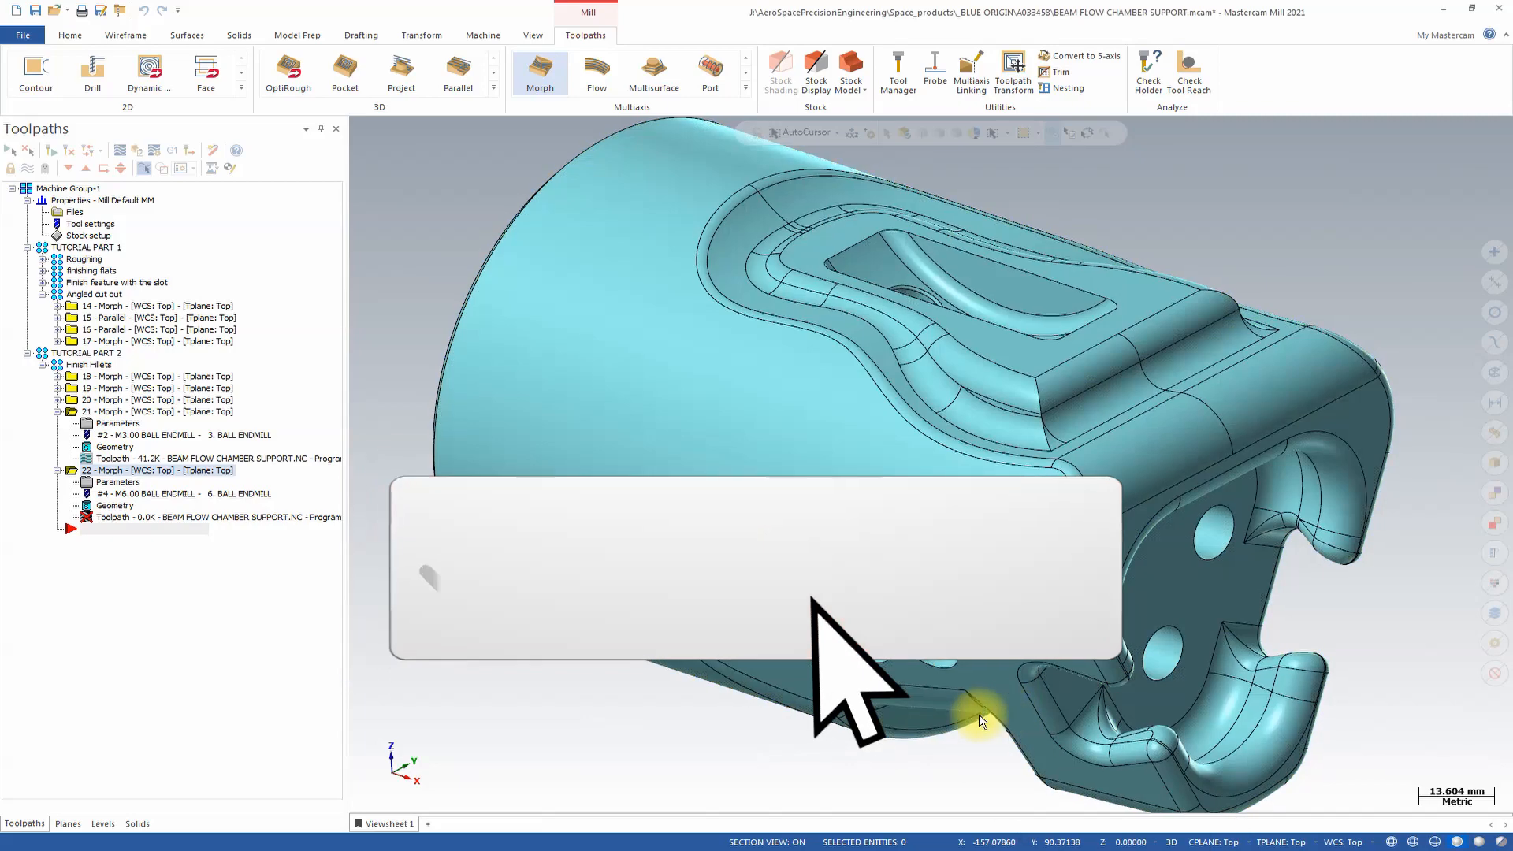
Step: Backplot the contour fillet toolpath near its end at reduced speed to examine the tool and holder motion
{"action": "scroll", "coordinate": [1367, 230], "scroll_direction": "down", "scroll_amount": 3}
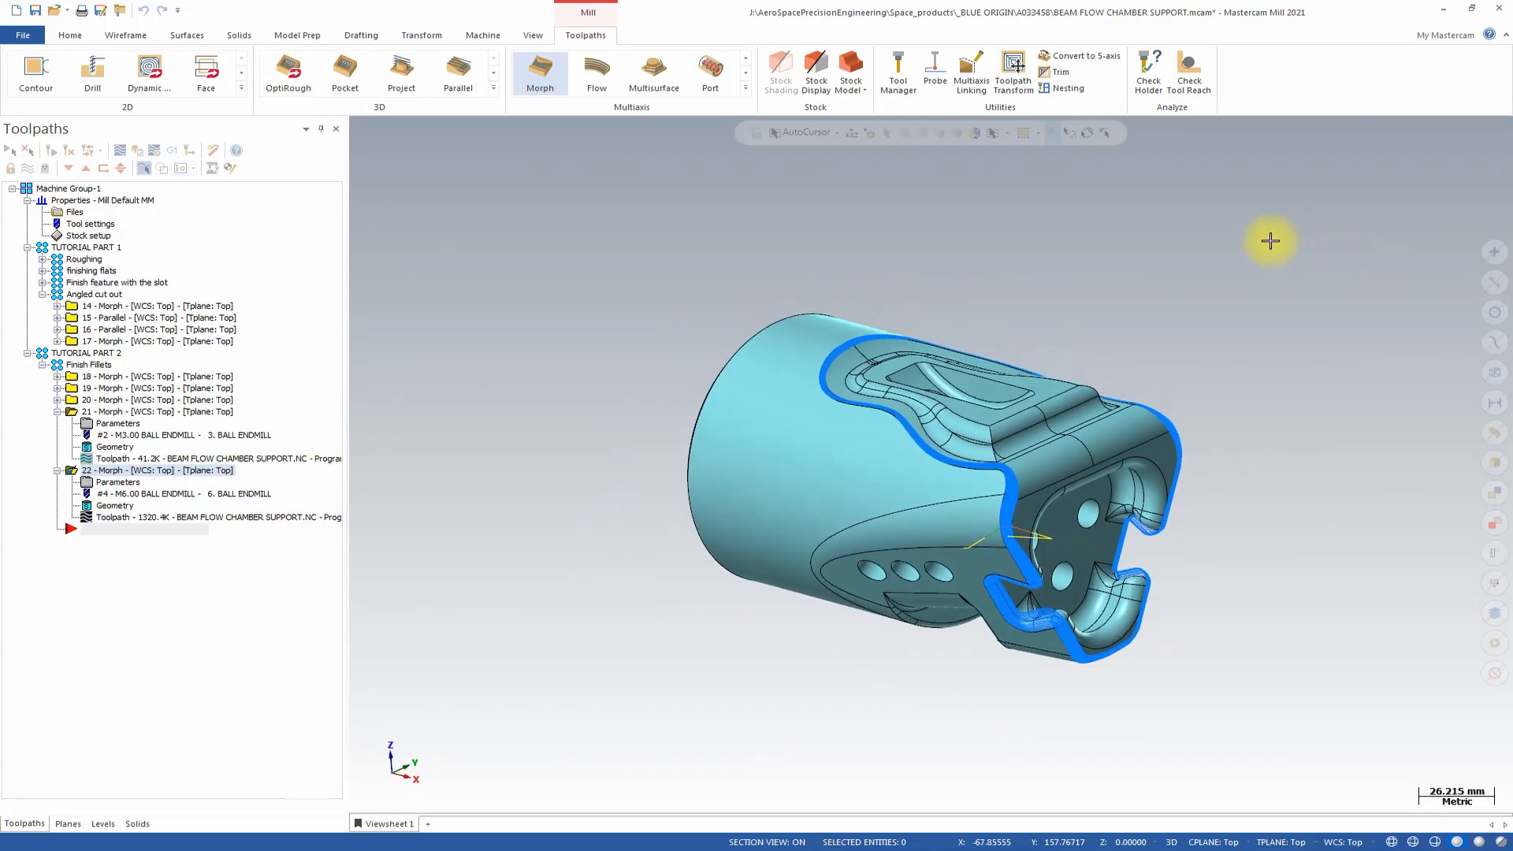
{"action": "left_click", "coordinate": [124, 151]}
{"action": "left_click_drag", "start_coordinate": [603, 133], "coordinate": [1344, 127]}
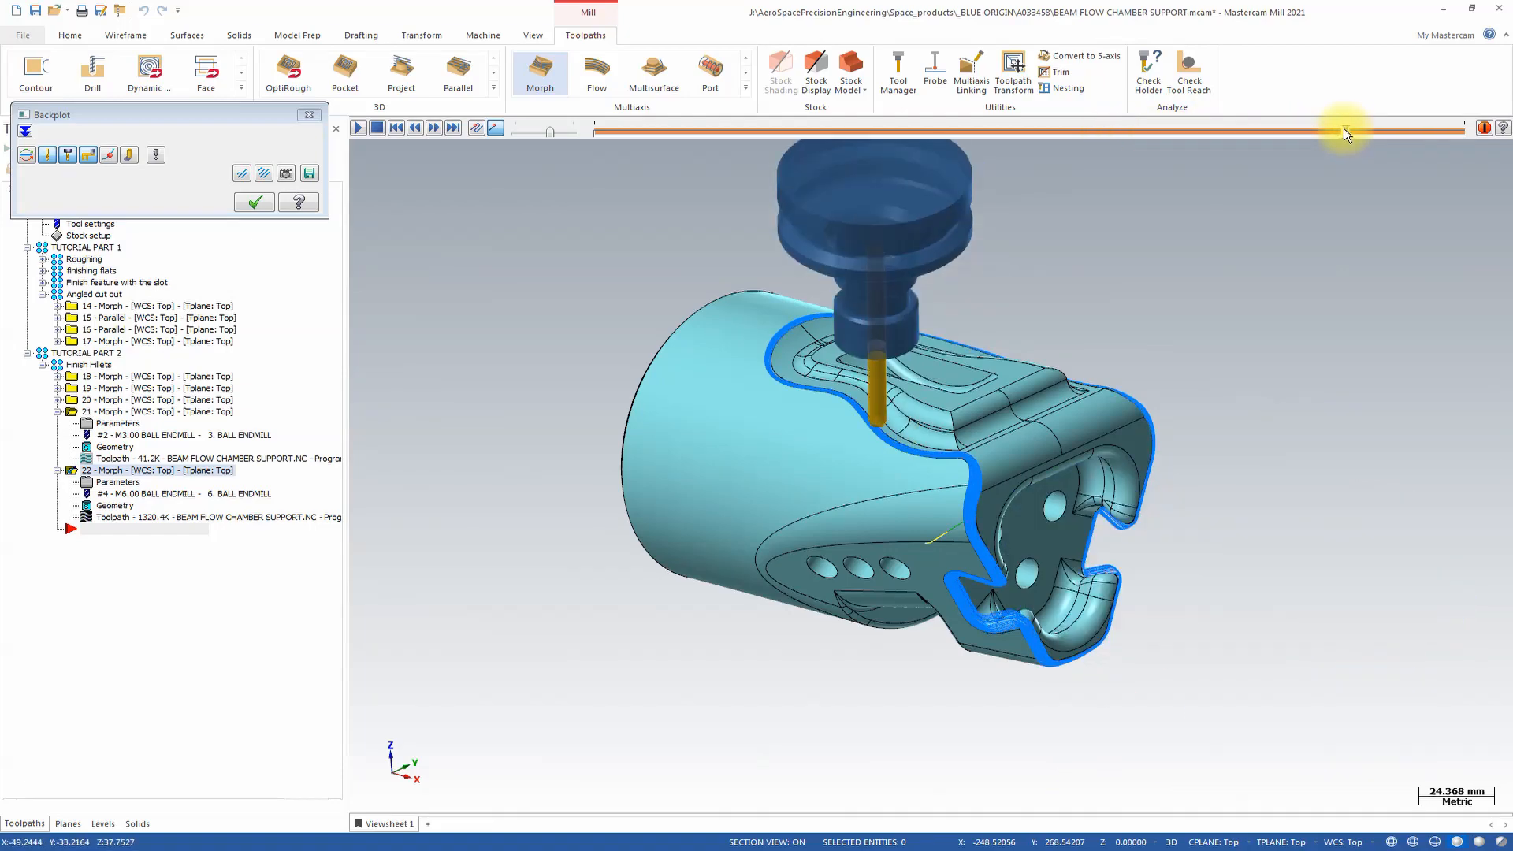
{"action": "left_click", "coordinate": [355, 126]}
{"action": "left_click_drag", "start_coordinate": [548, 132], "coordinate": [527, 133]}
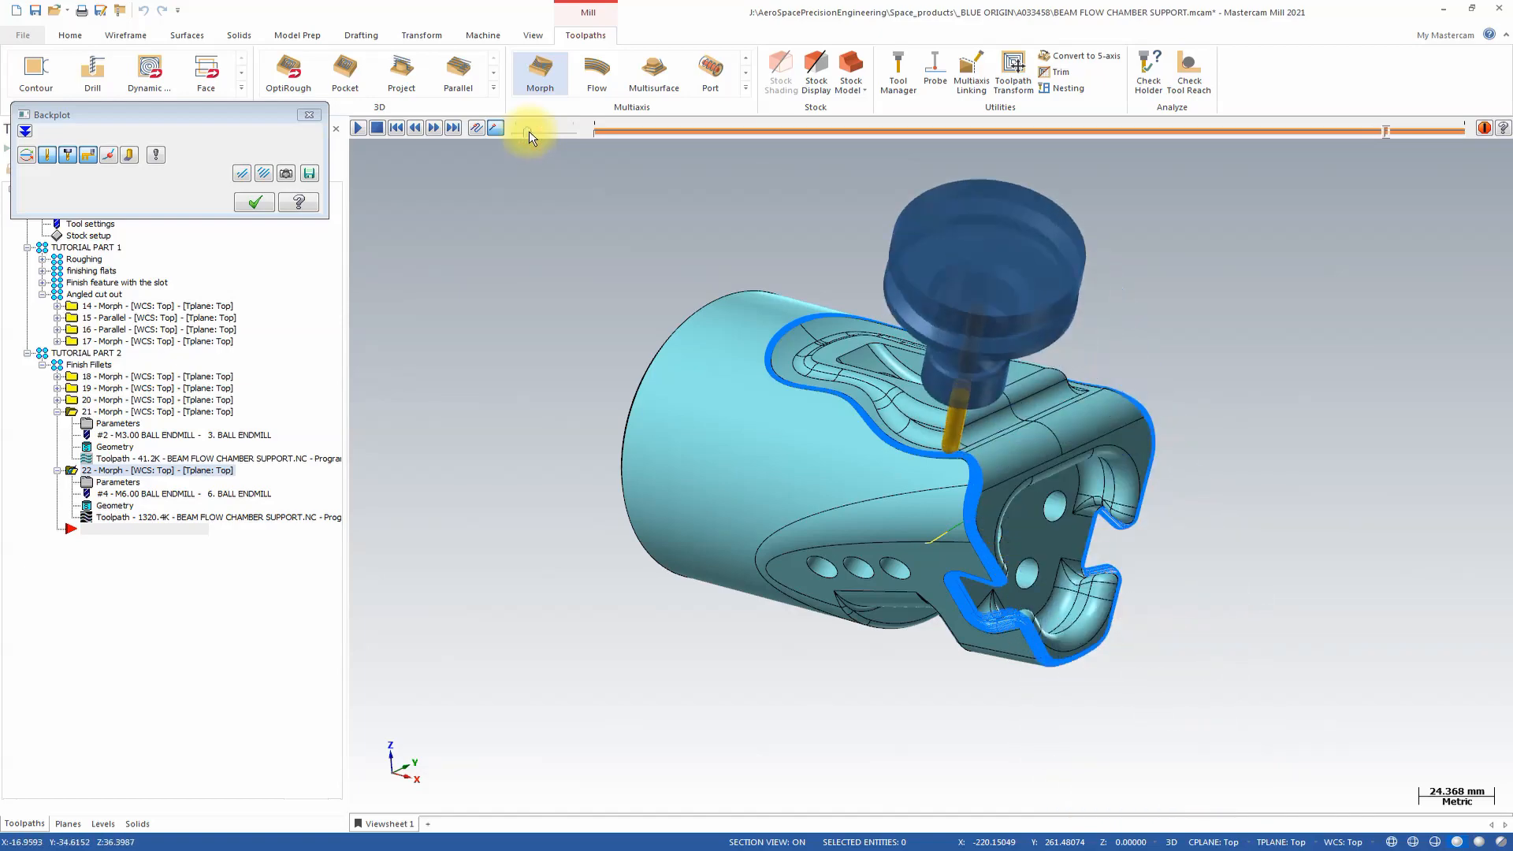
{"action": "left_click_drag", "start_coordinate": [528, 131], "coordinate": [531, 132]}
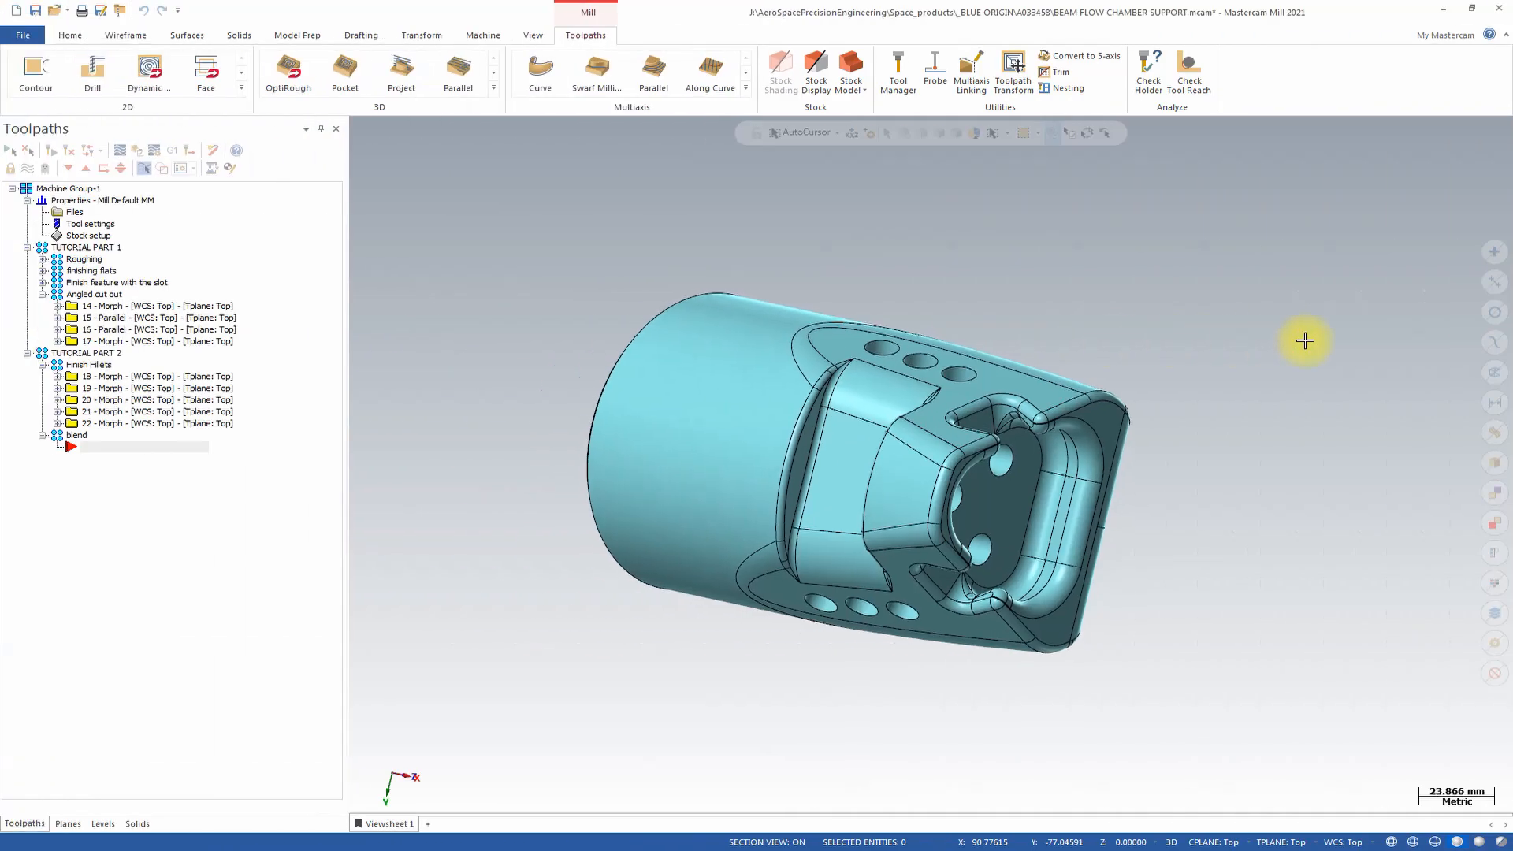
Step: Start a new multiaxis Morph toolpath in the blend group and reload its default parameters
{"action": "scroll", "coordinate": [1305, 341], "scroll_direction": "up", "scroll_amount": 3}
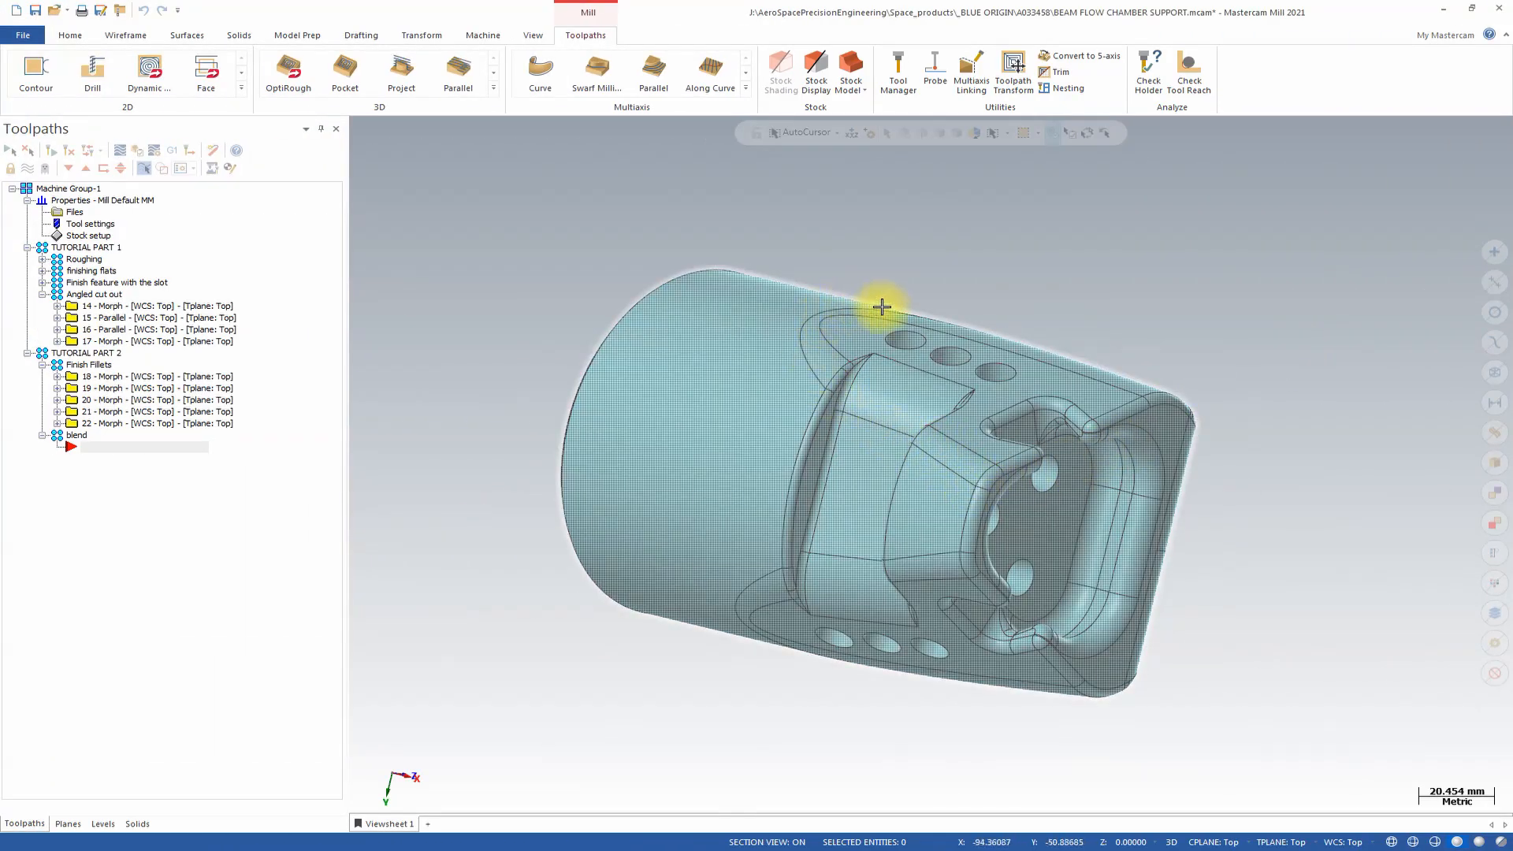
{"action": "middle_click_drag", "start_coordinate": [881, 306], "coordinate": [938, 547]}
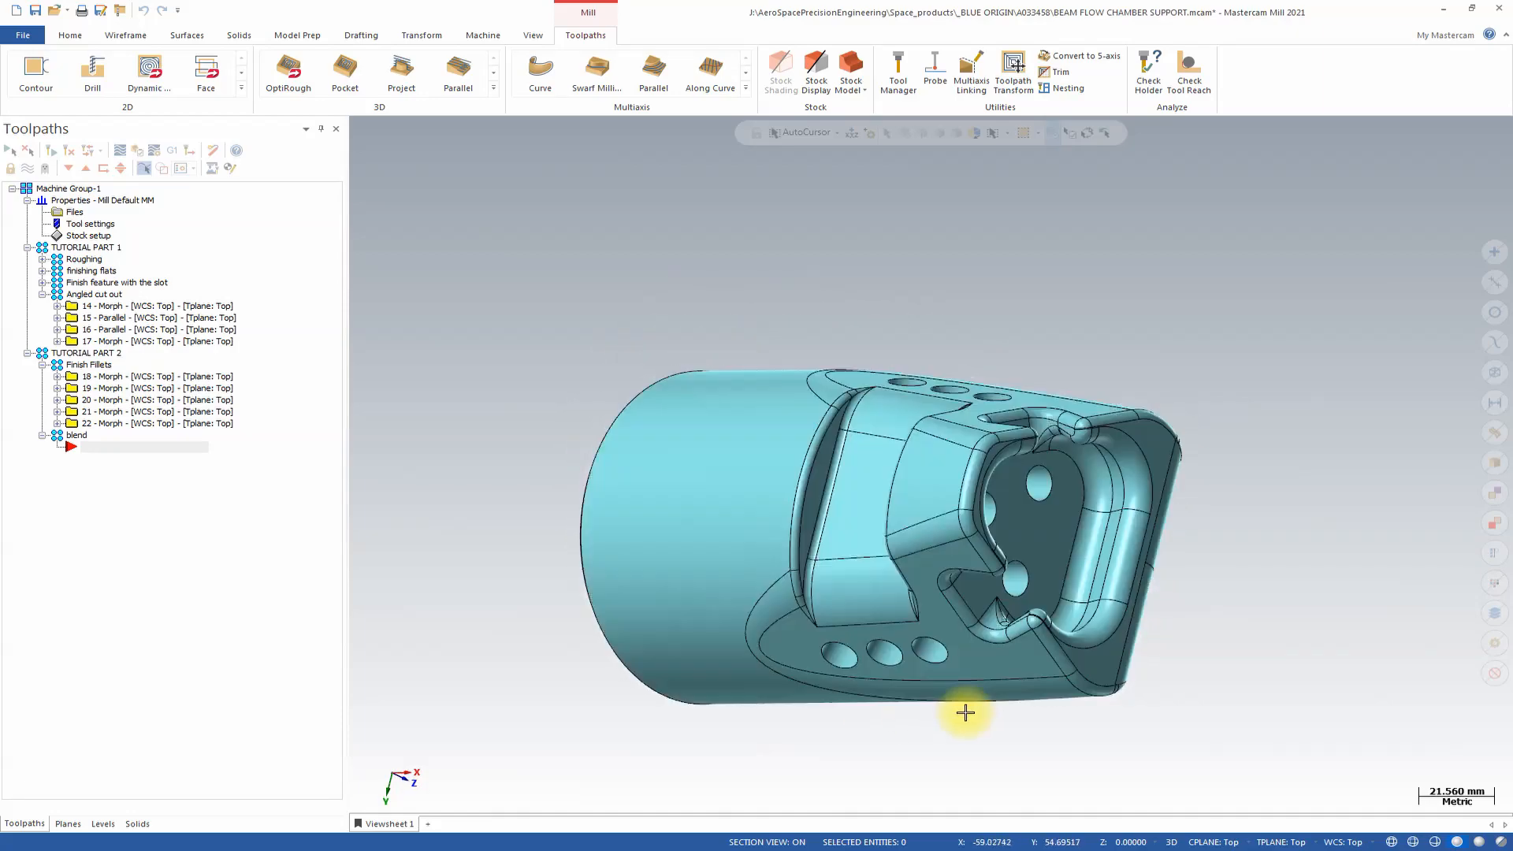
{"action": "middle_click_drag", "start_coordinate": [965, 712], "coordinate": [591, 528]}
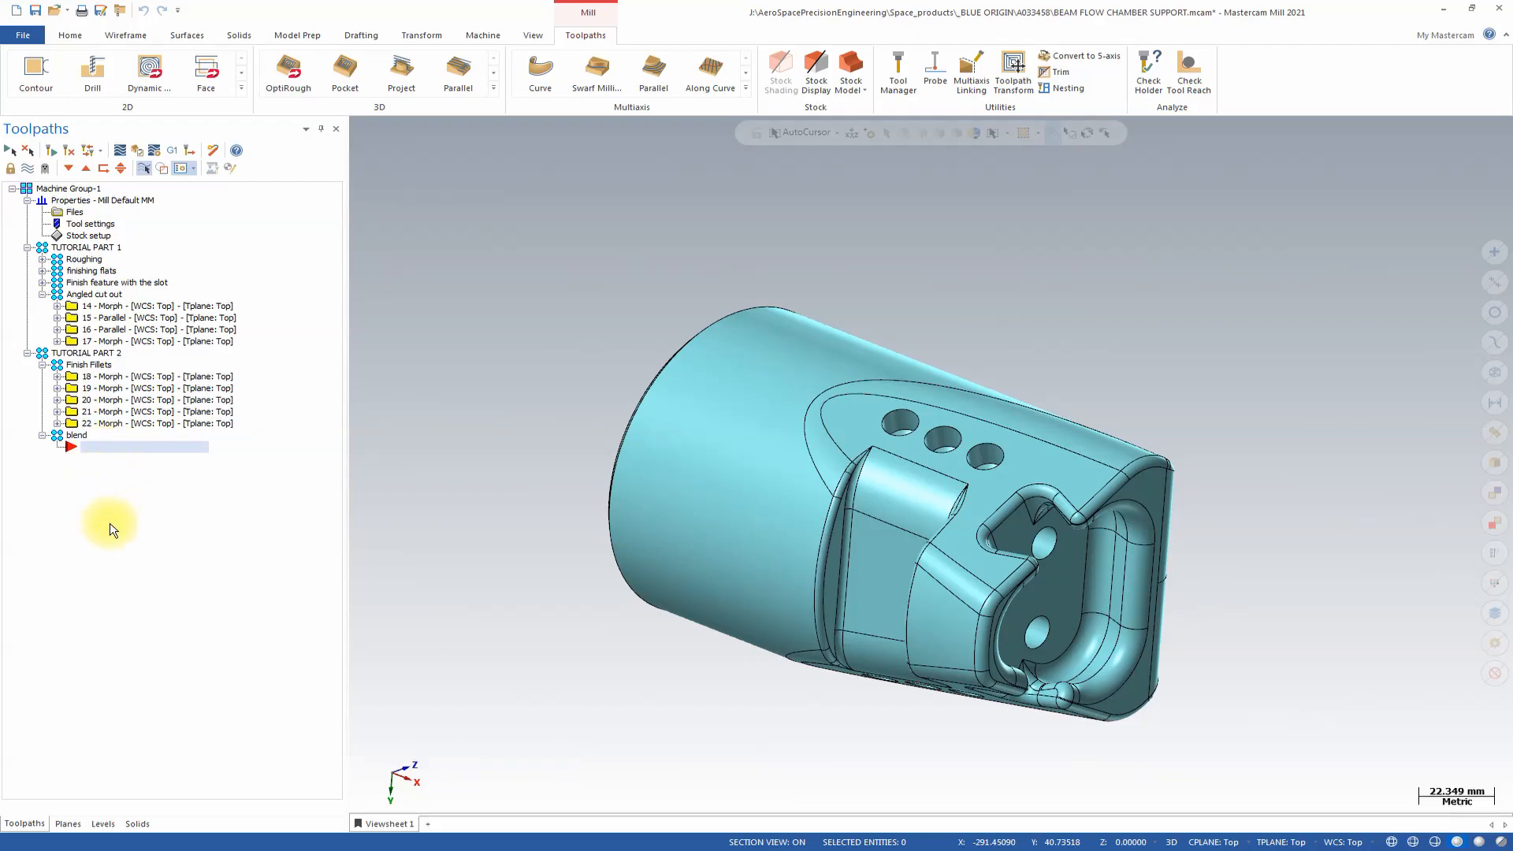
{"action": "left_click", "coordinate": [745, 87]}
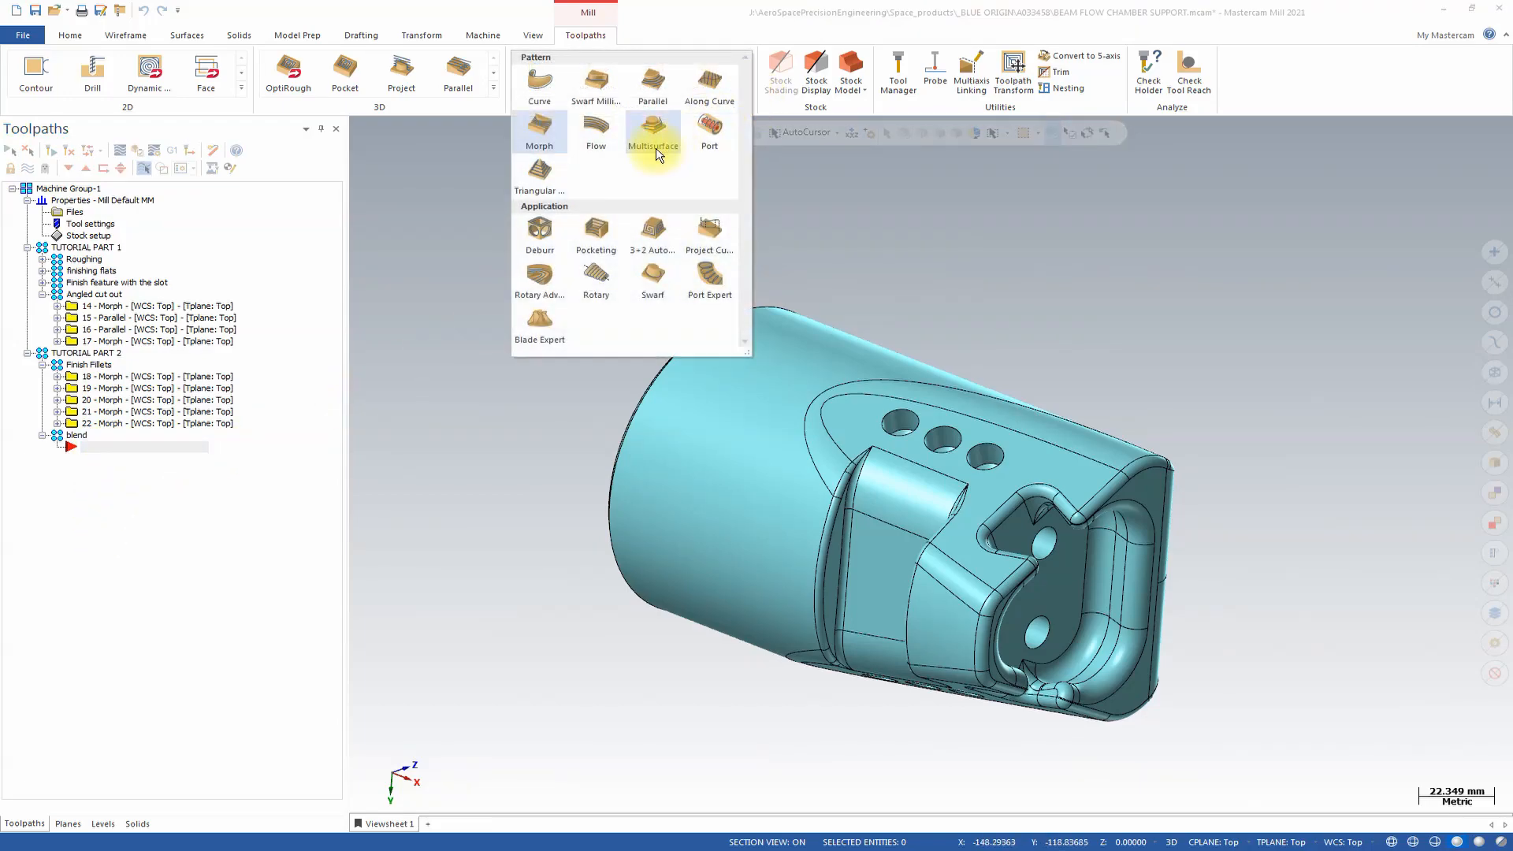
{"action": "left_click", "coordinate": [543, 136]}
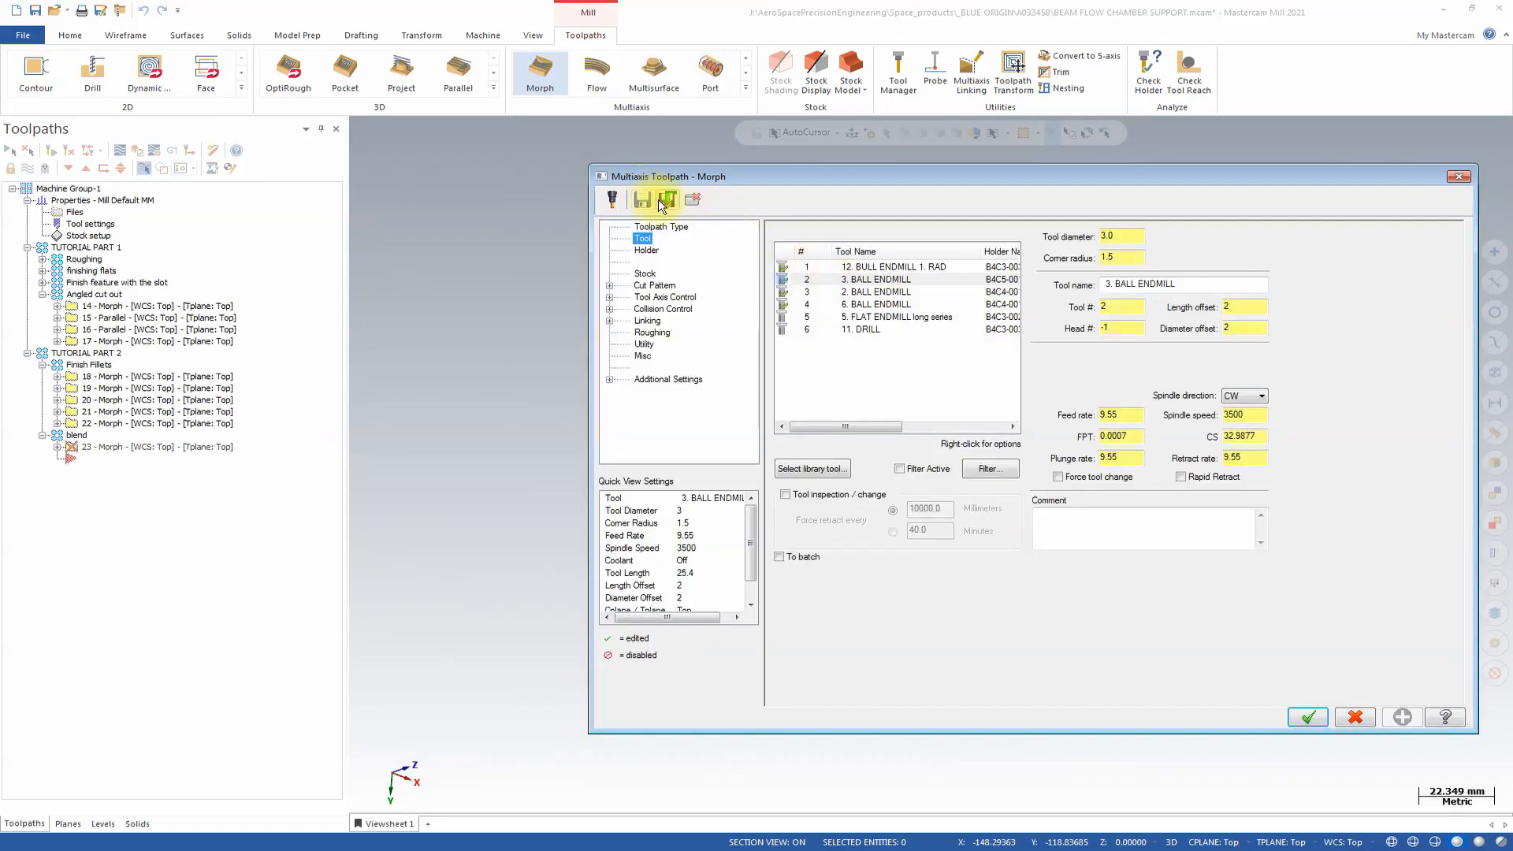
{"action": "left_click", "coordinate": [666, 202]}
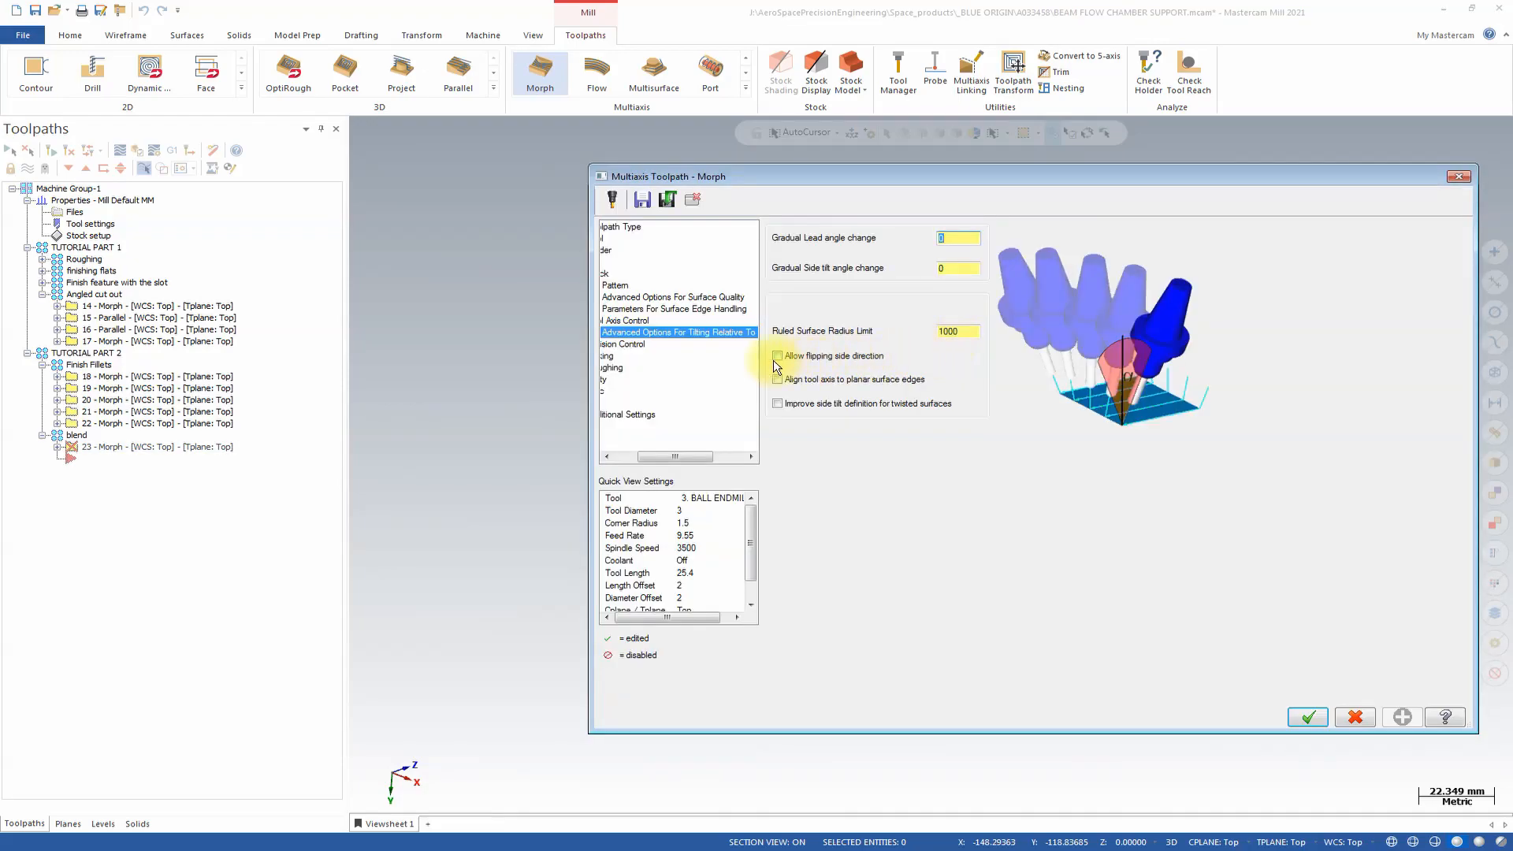
Step: Choose tool 4, the 6 mm ball endmill, for the blend toolpath
{"action": "left_click_drag", "start_coordinate": [675, 456], "coordinate": [653, 457]}
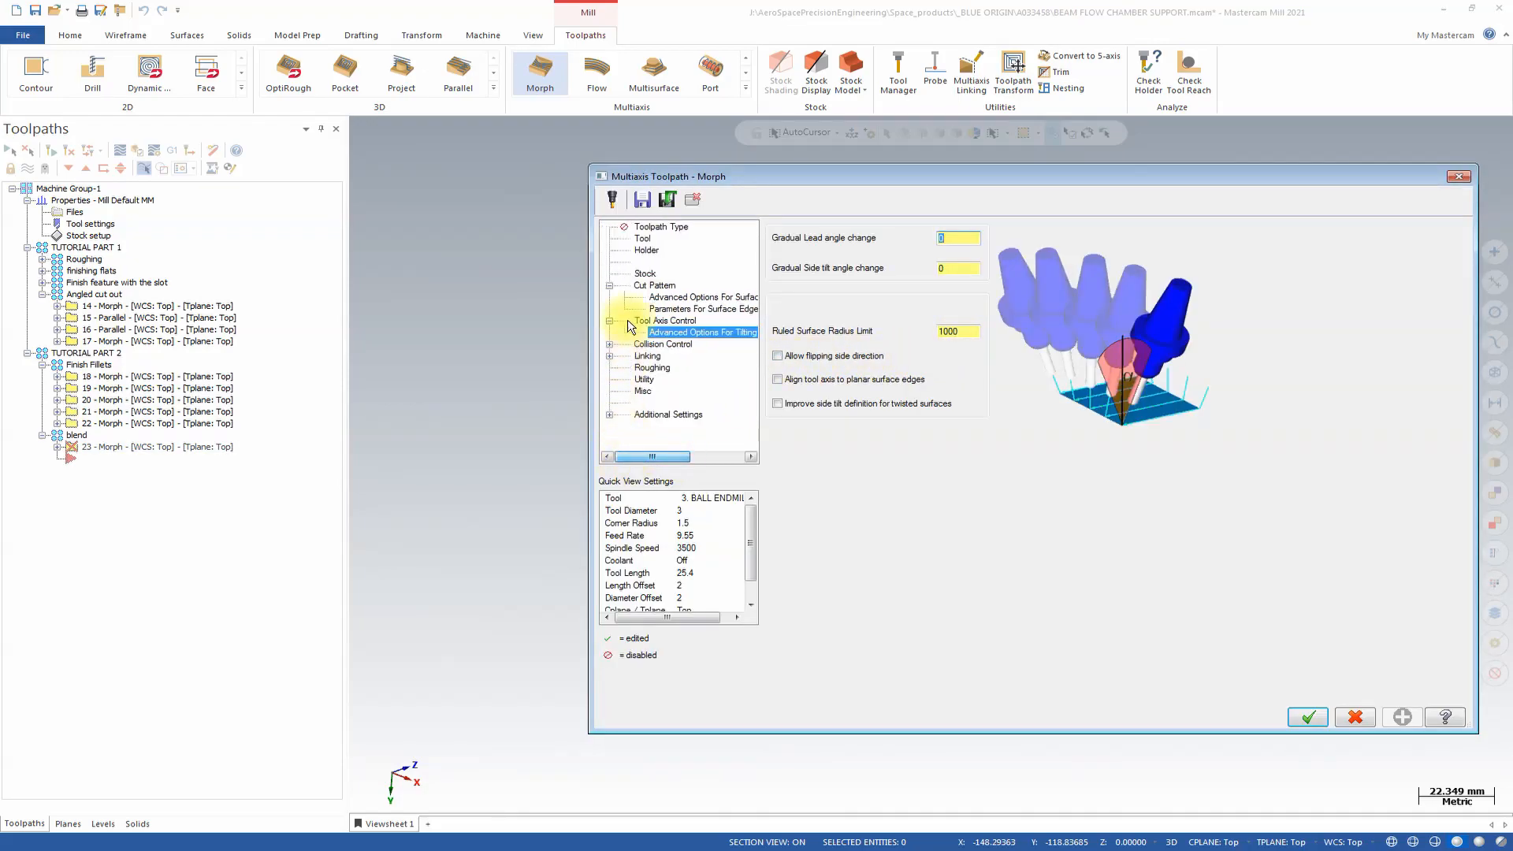
{"action": "left_click", "coordinate": [645, 239]}
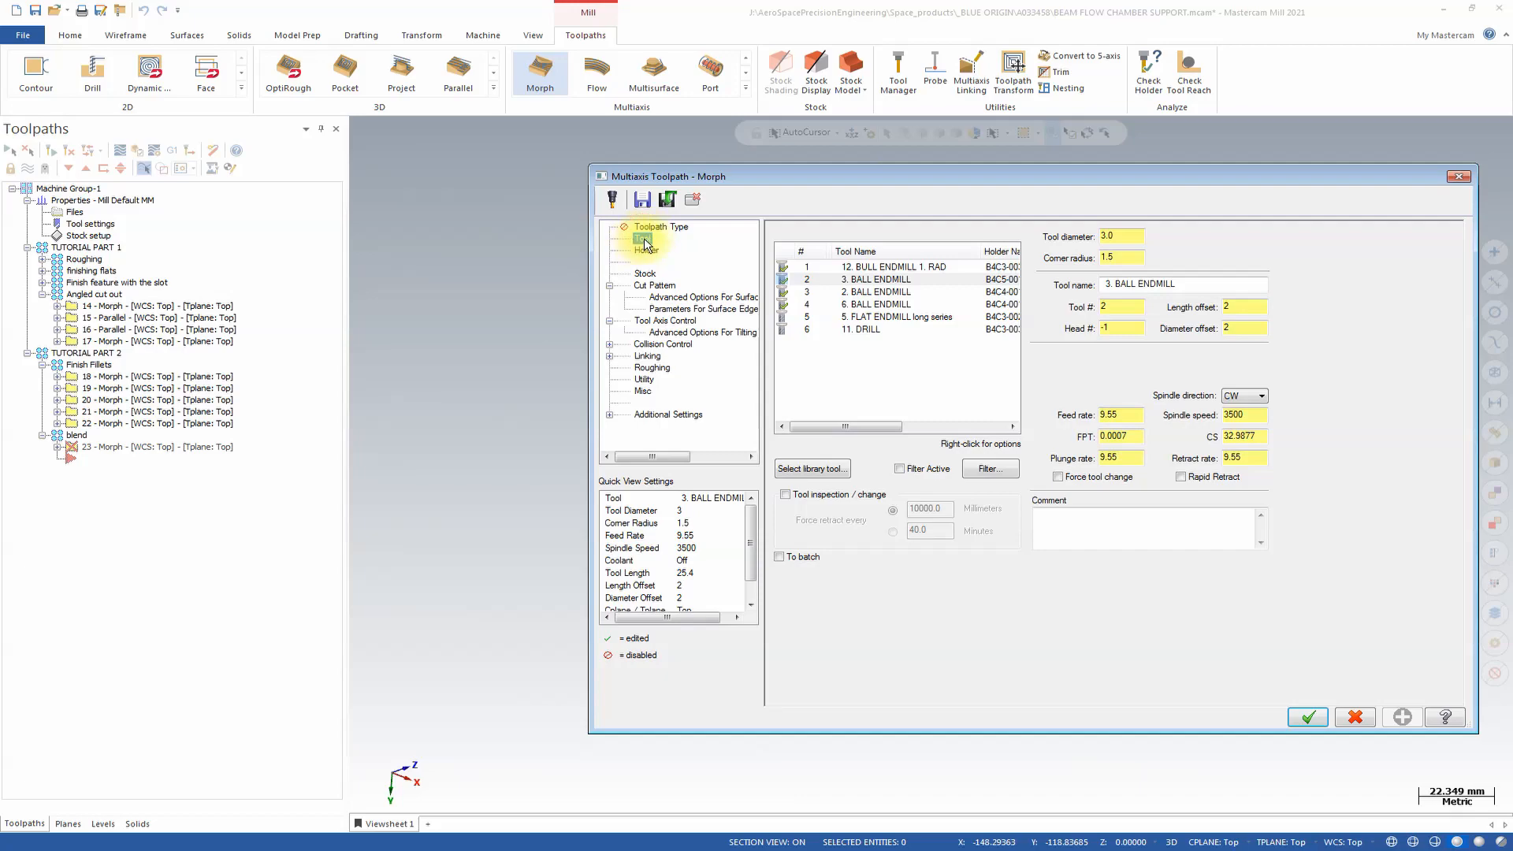
{"action": "left_click", "coordinate": [876, 305]}
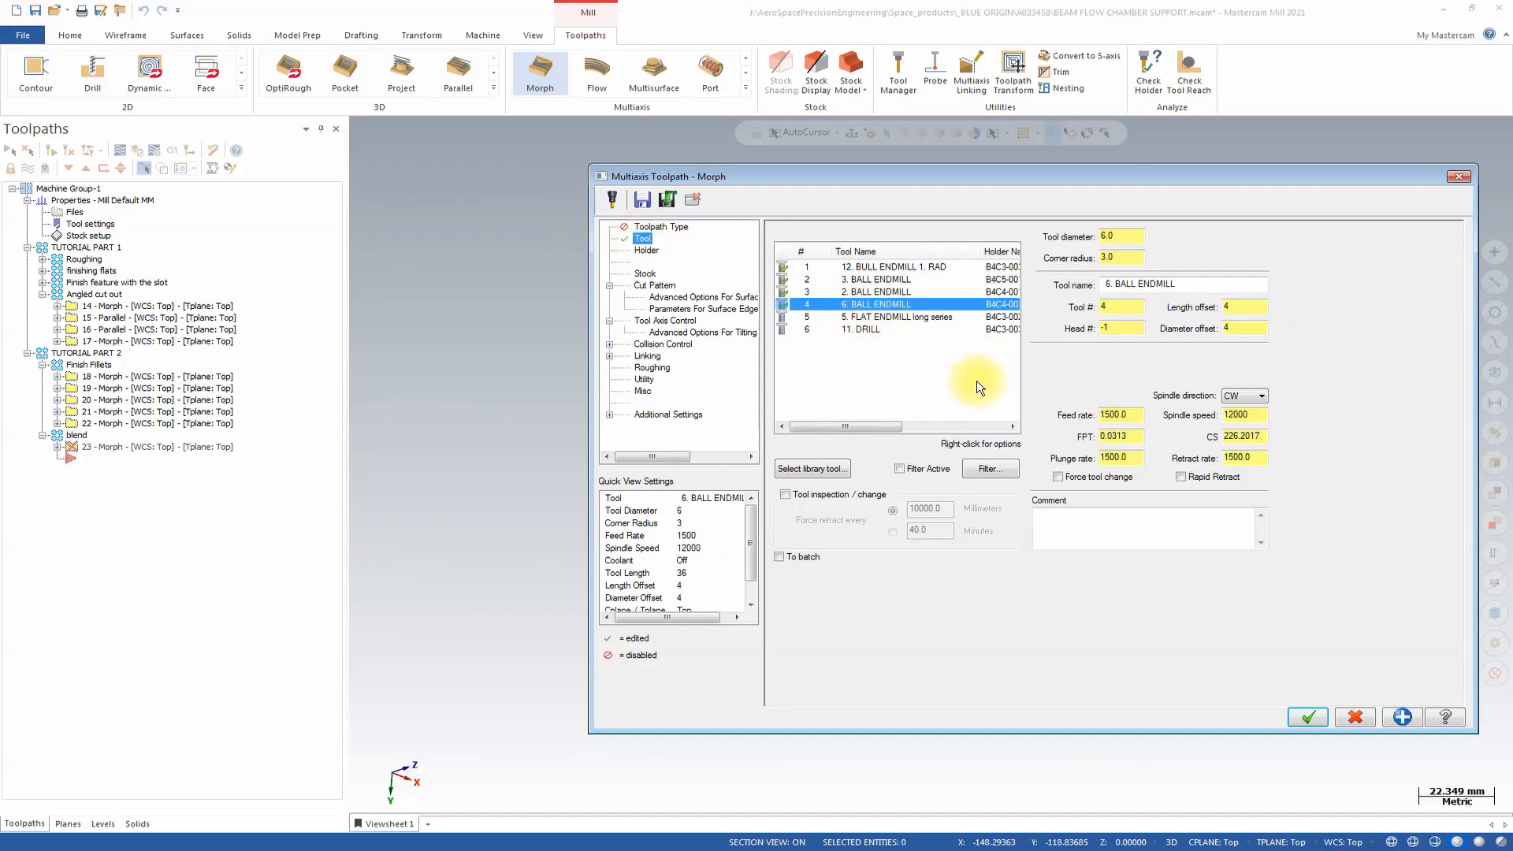
Step: Chain the blend fillet's long edge bordering the sloped face beside the pocket as the Pattern From curve
{"action": "left_click", "coordinate": [668, 286]}
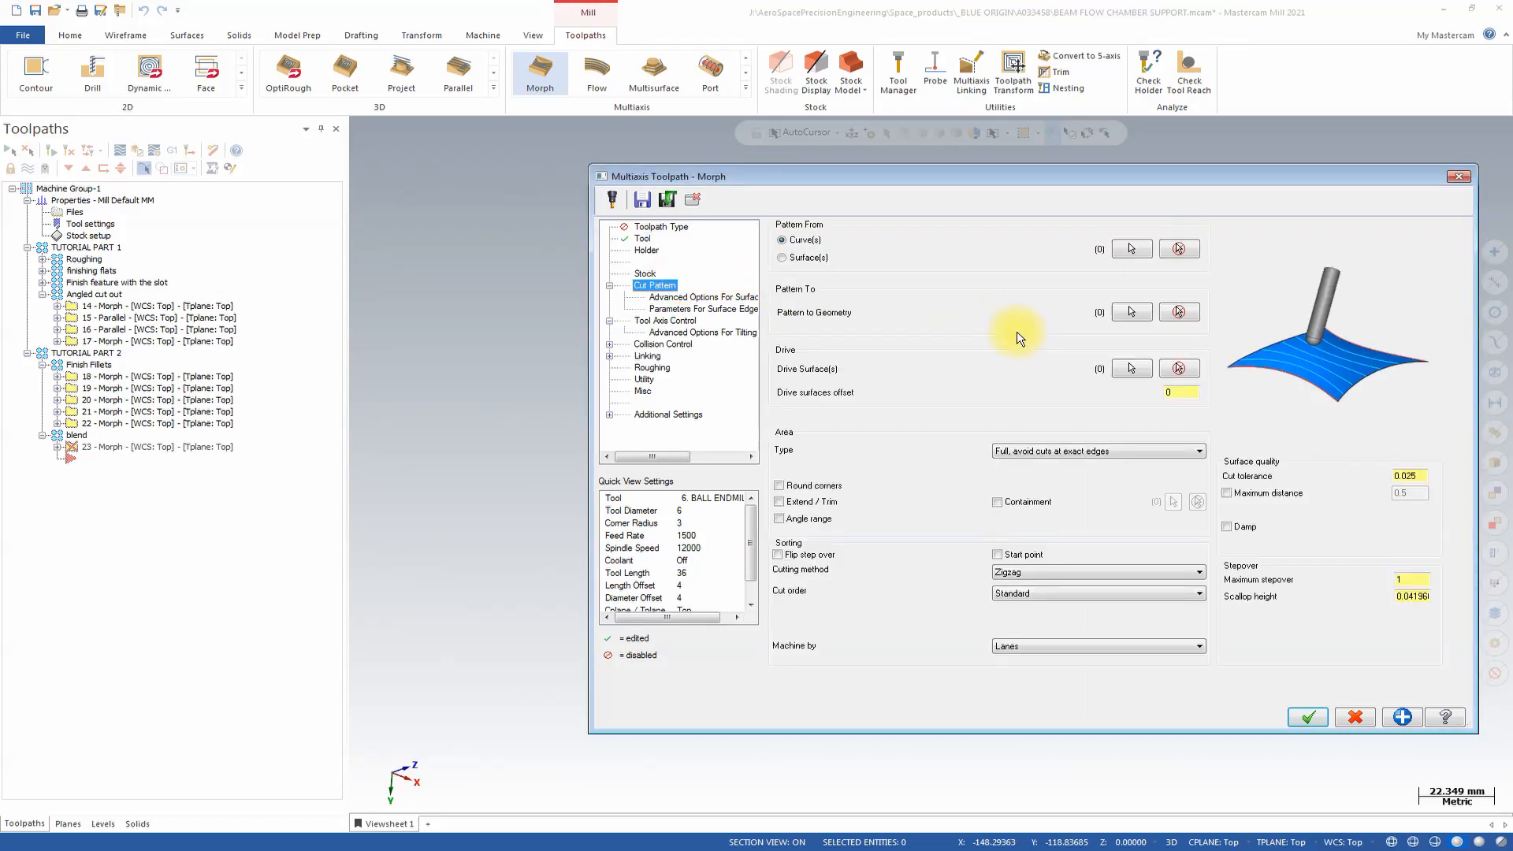
{"action": "left_click", "coordinate": [1149, 252]}
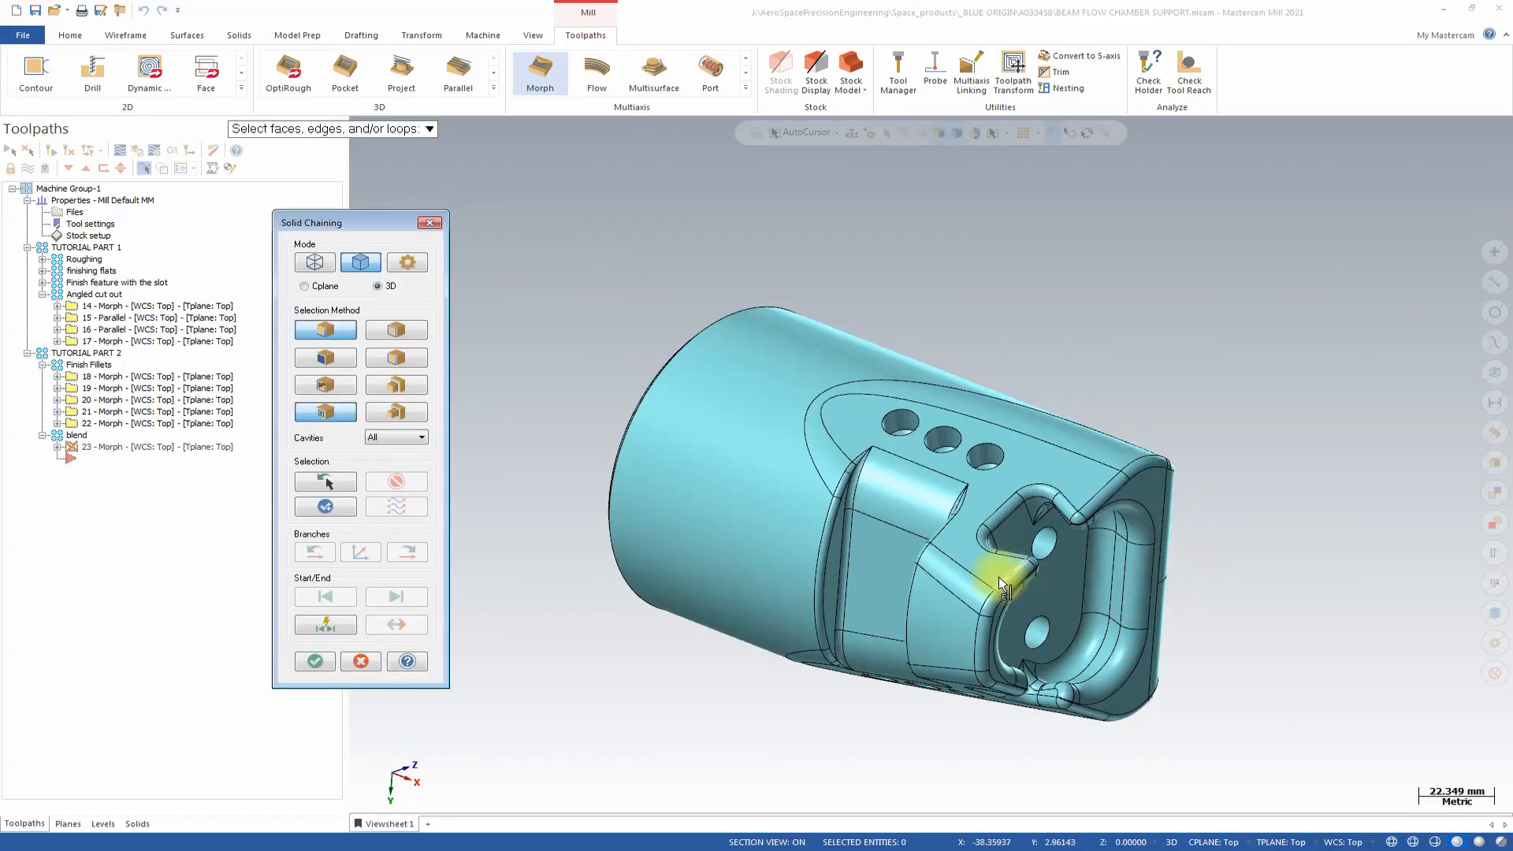
{"action": "left_click", "coordinate": [967, 600]}
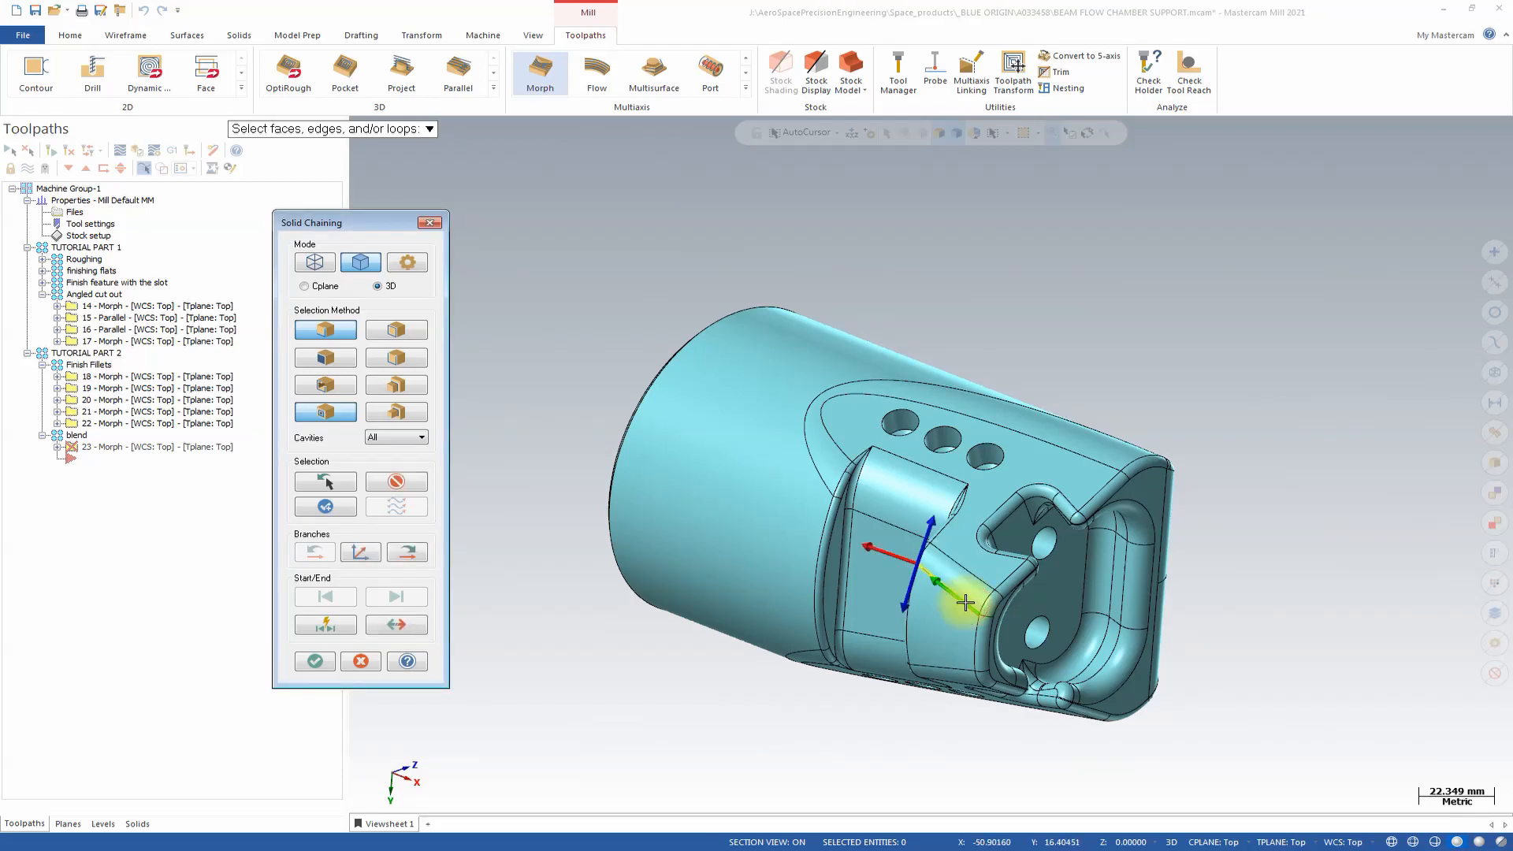
{"action": "scroll", "coordinate": [1111, 620], "scroll_direction": "up", "scroll_amount": 5}
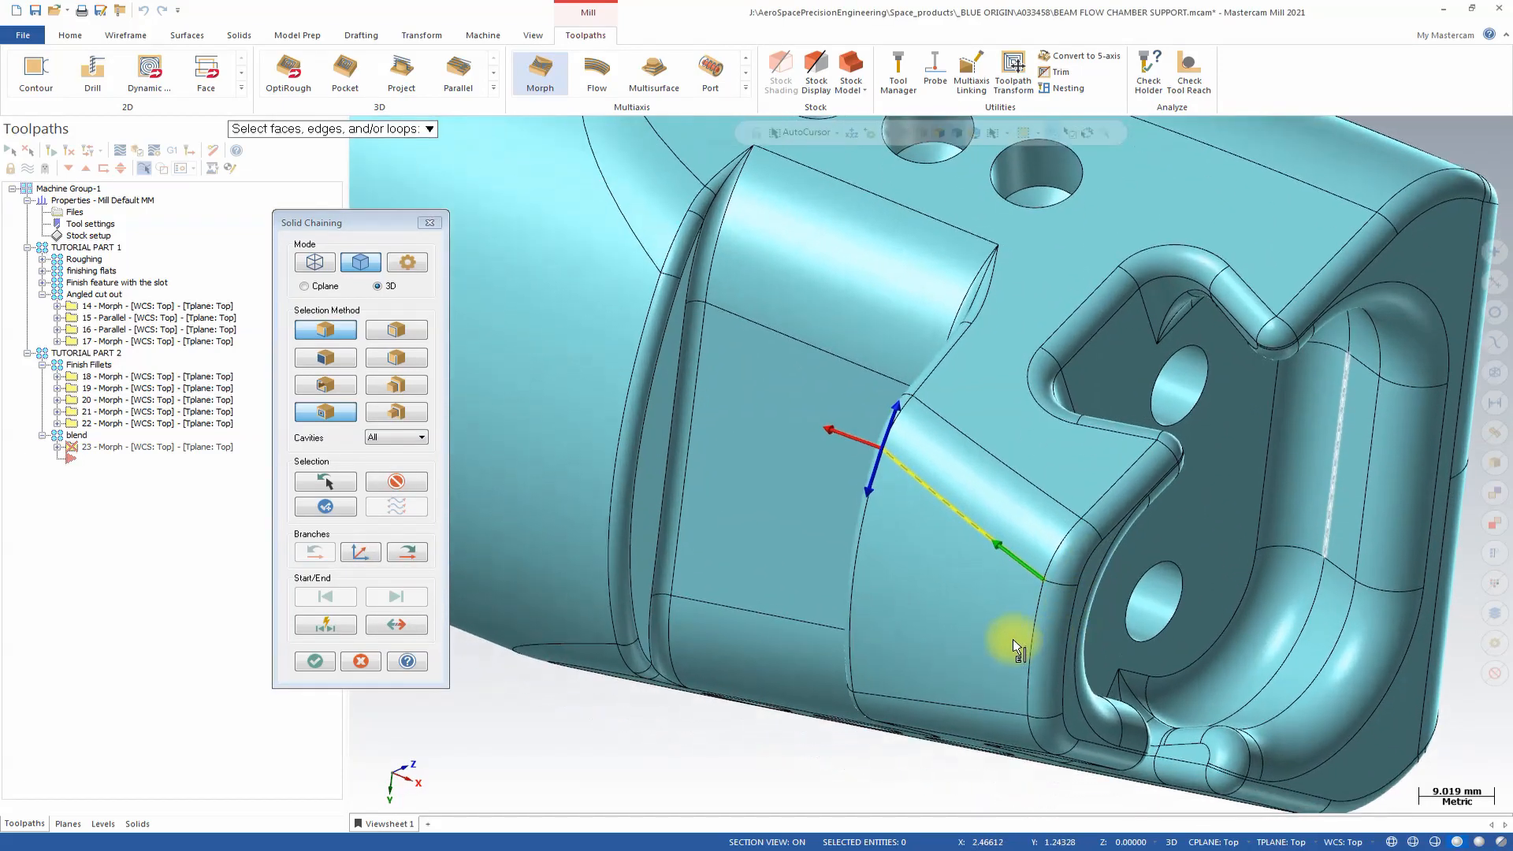
{"action": "left_click", "coordinate": [315, 662]}
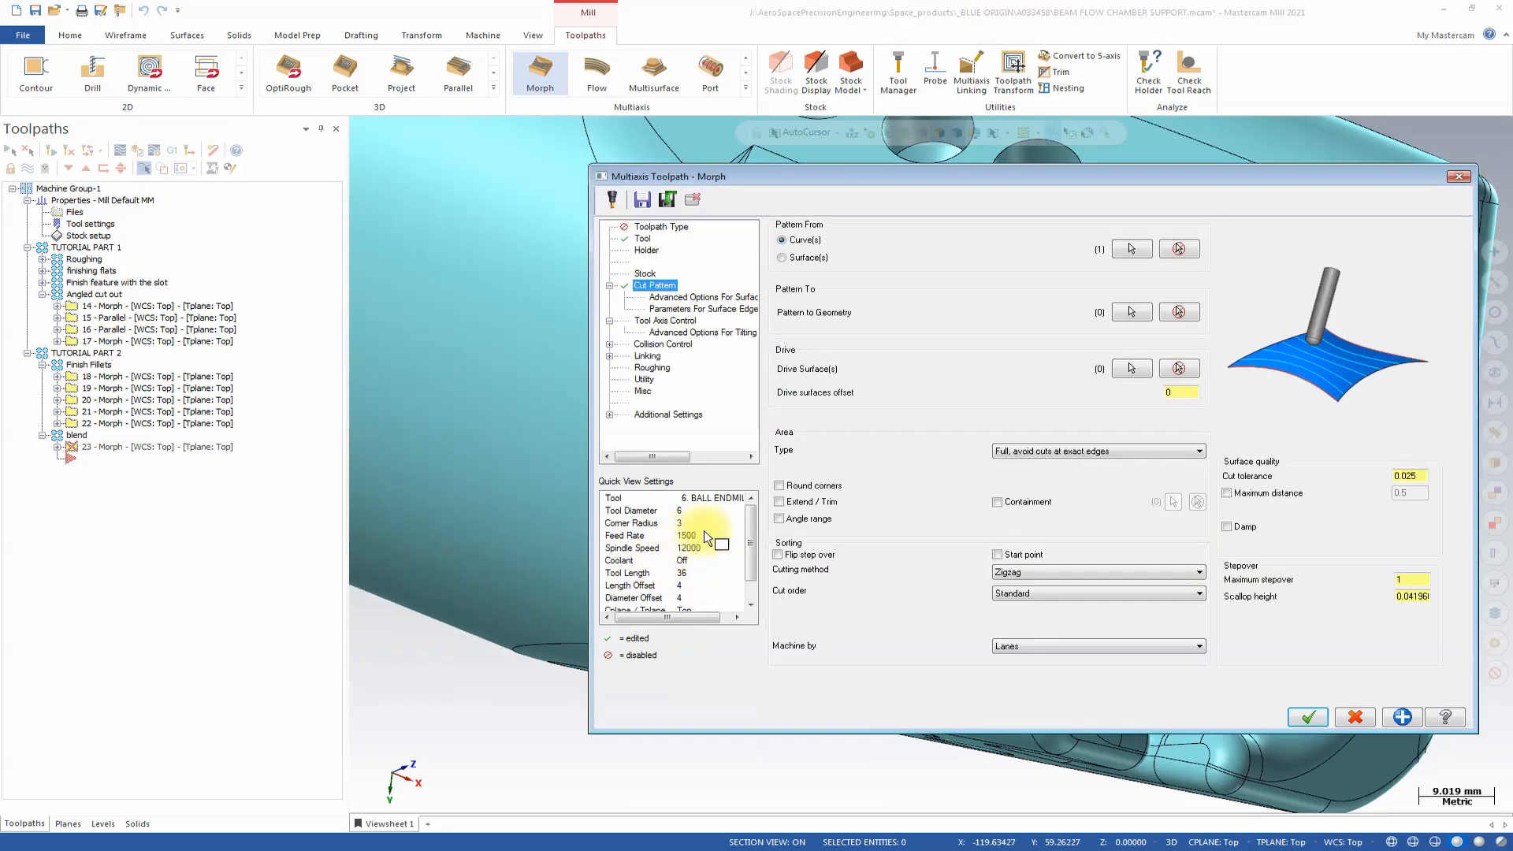
Step: Chain the blend fillet's opposite long edge, bordering the flat side face, as the Pattern To geometry
{"action": "left_click", "coordinate": [1129, 315]}
{"action": "left_click", "coordinate": [1042, 490]}
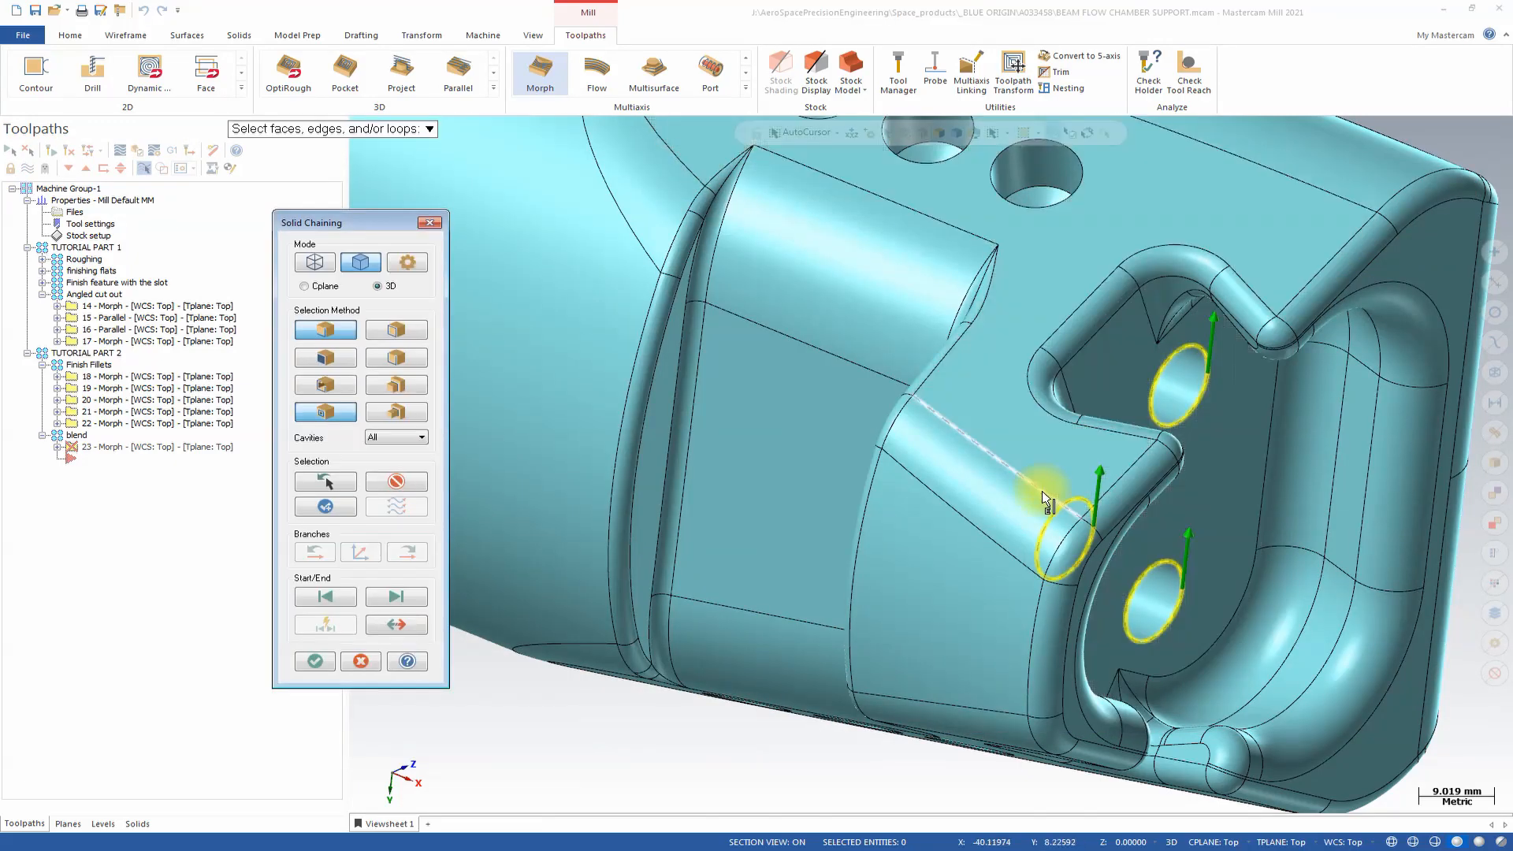
{"action": "left_click", "coordinate": [396, 482]}
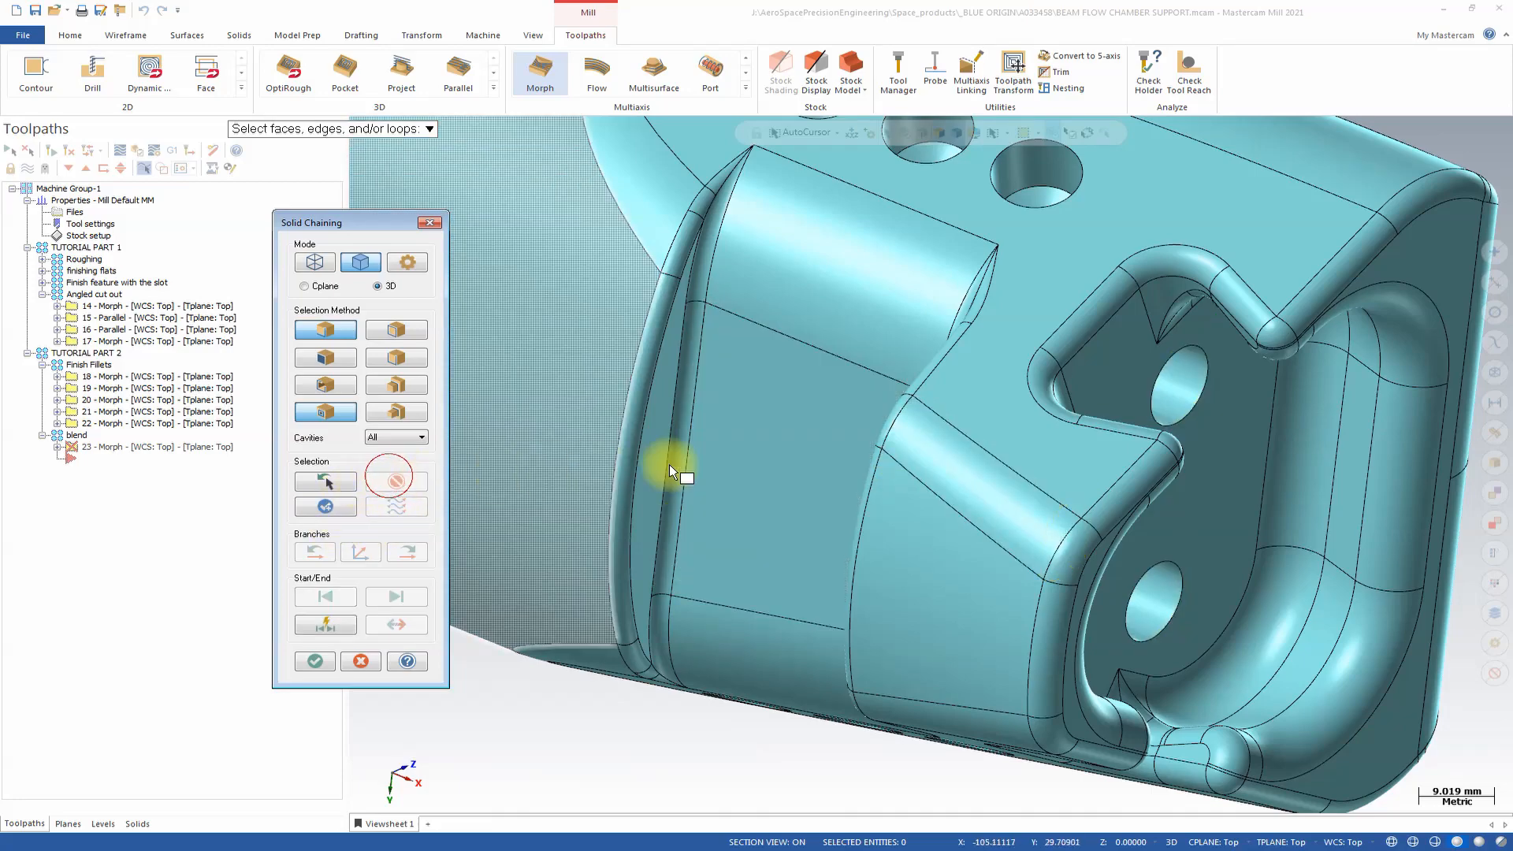
{"action": "left_click", "coordinate": [1054, 500]}
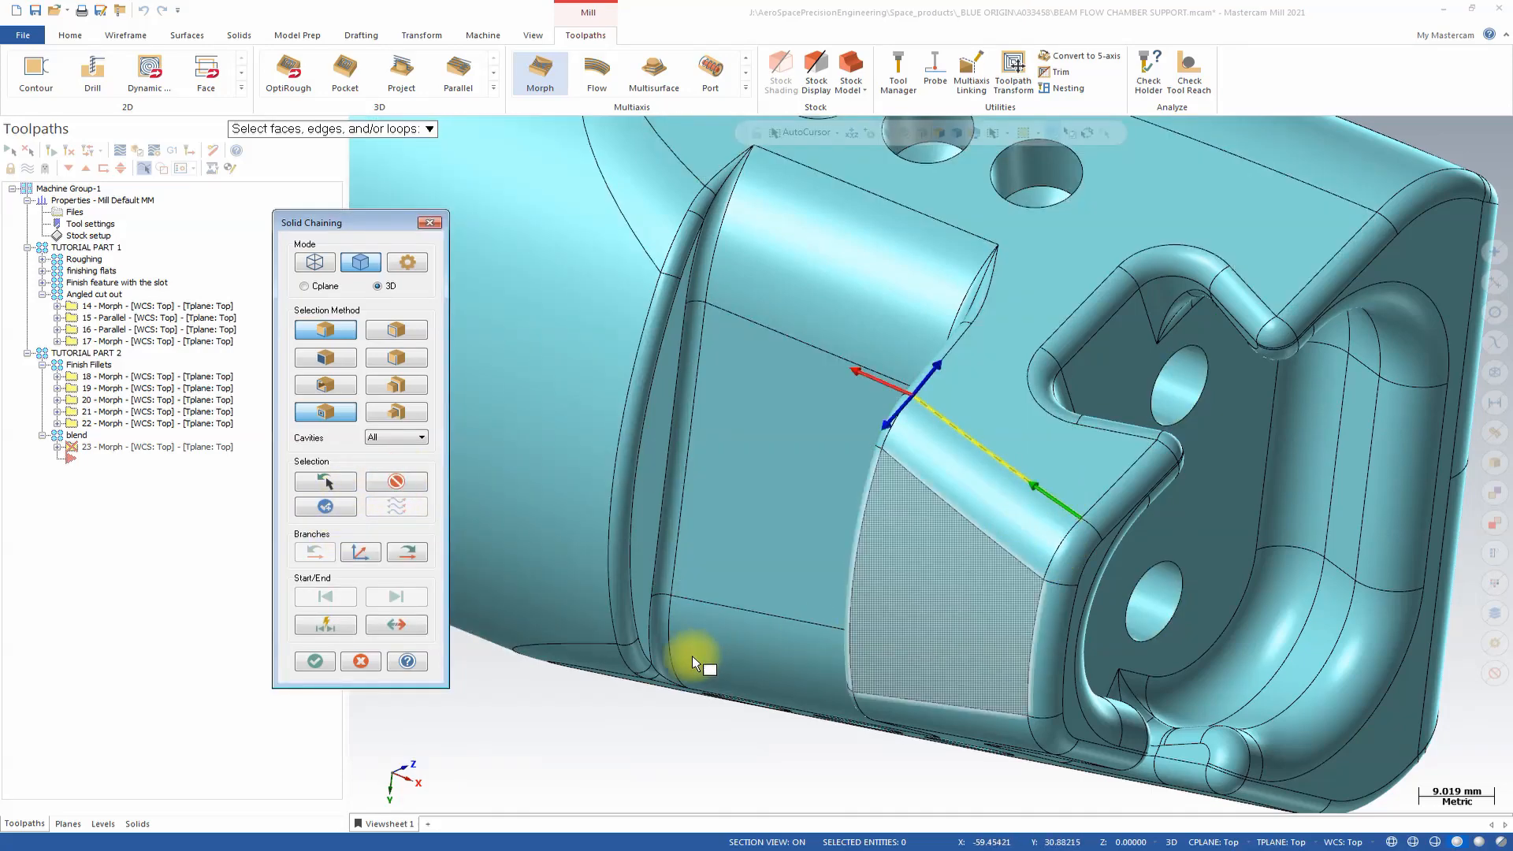
{"action": "left_click", "coordinate": [311, 656]}
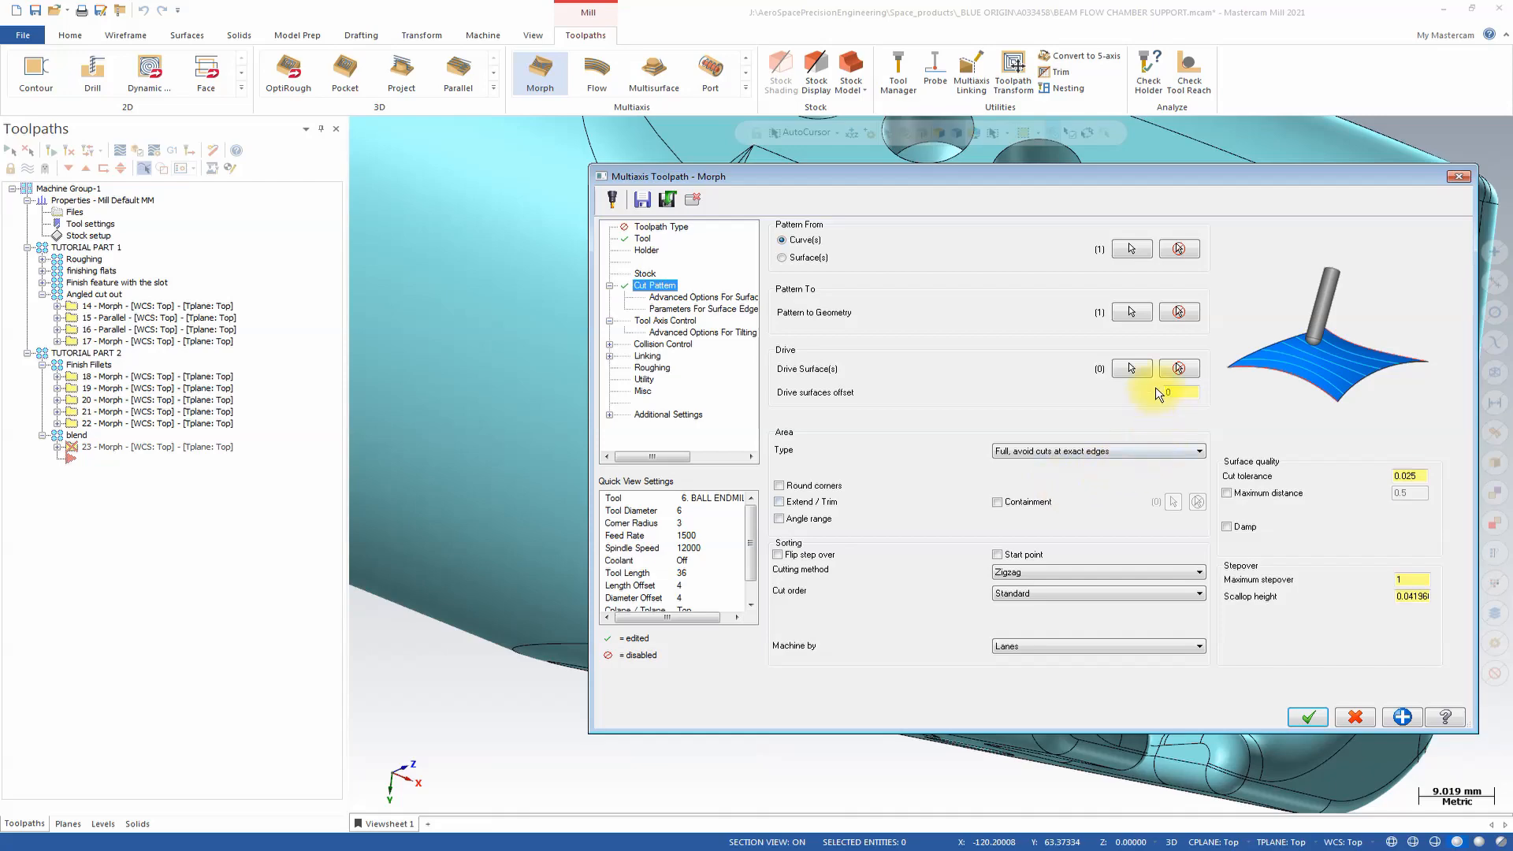
Step: Select the fillet face between the two chained edges as the drive surface
{"action": "left_click", "coordinate": [1131, 368]}
{"action": "left_click", "coordinate": [1001, 463]}
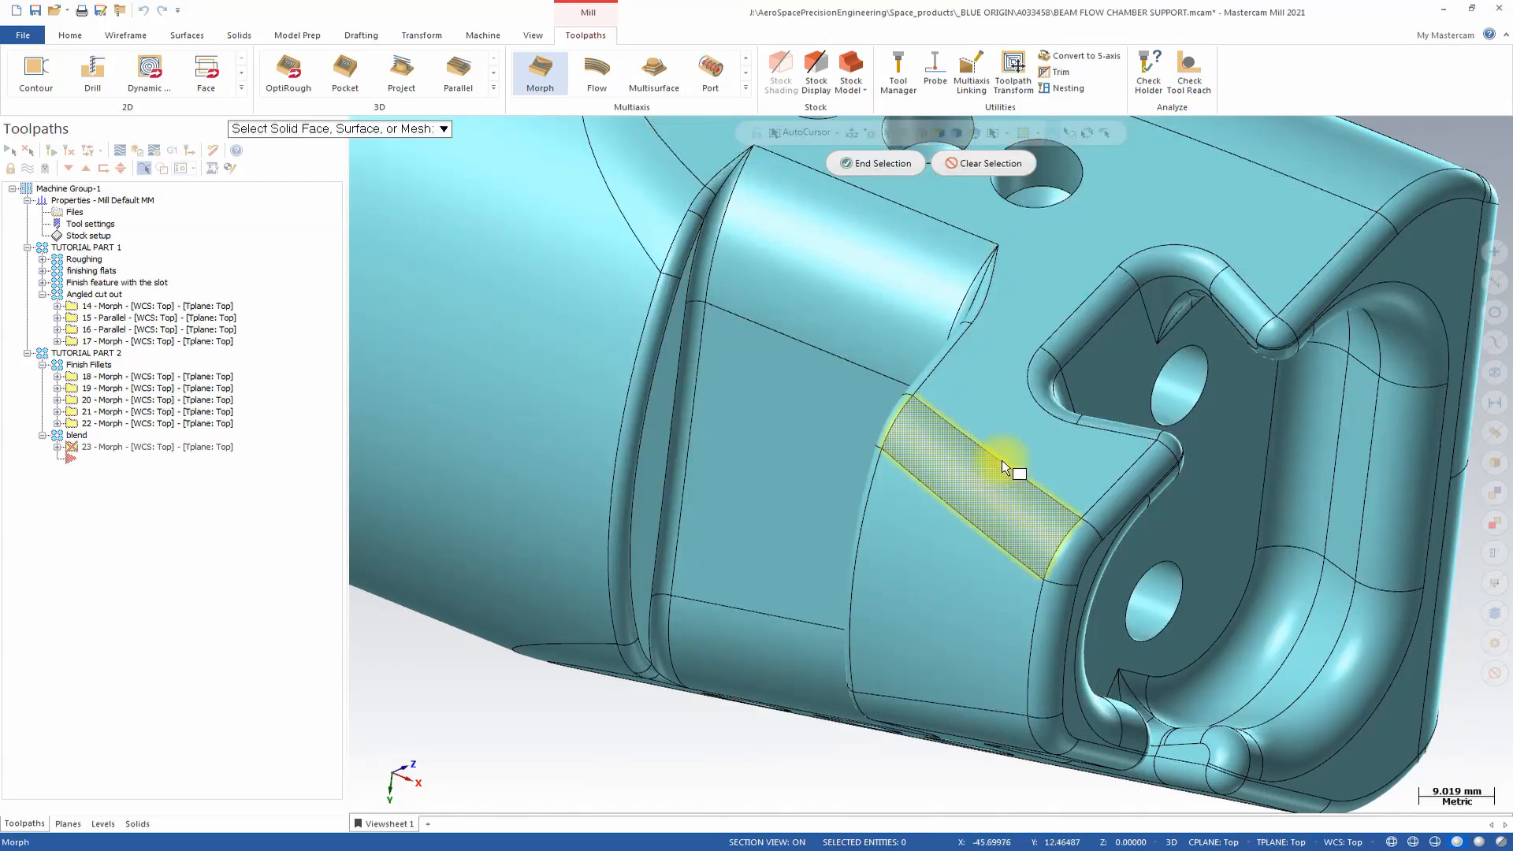
{"action": "left_click", "coordinate": [885, 163]}
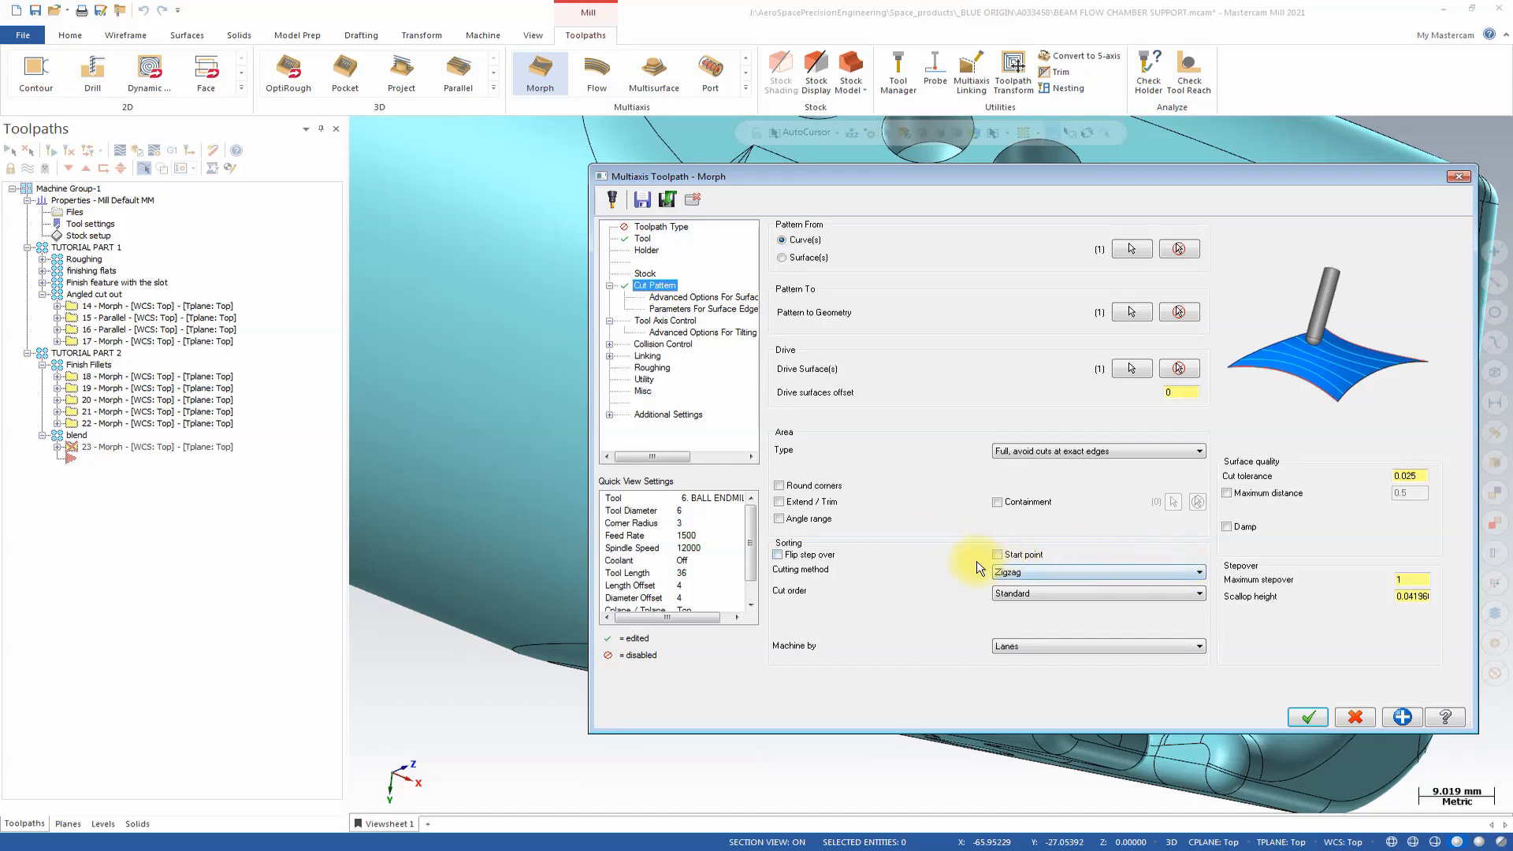
Step: Set the maximum stepover to 0.25 and the step over calculation method to Exact
{"action": "double_click", "coordinate": [1415, 580]}
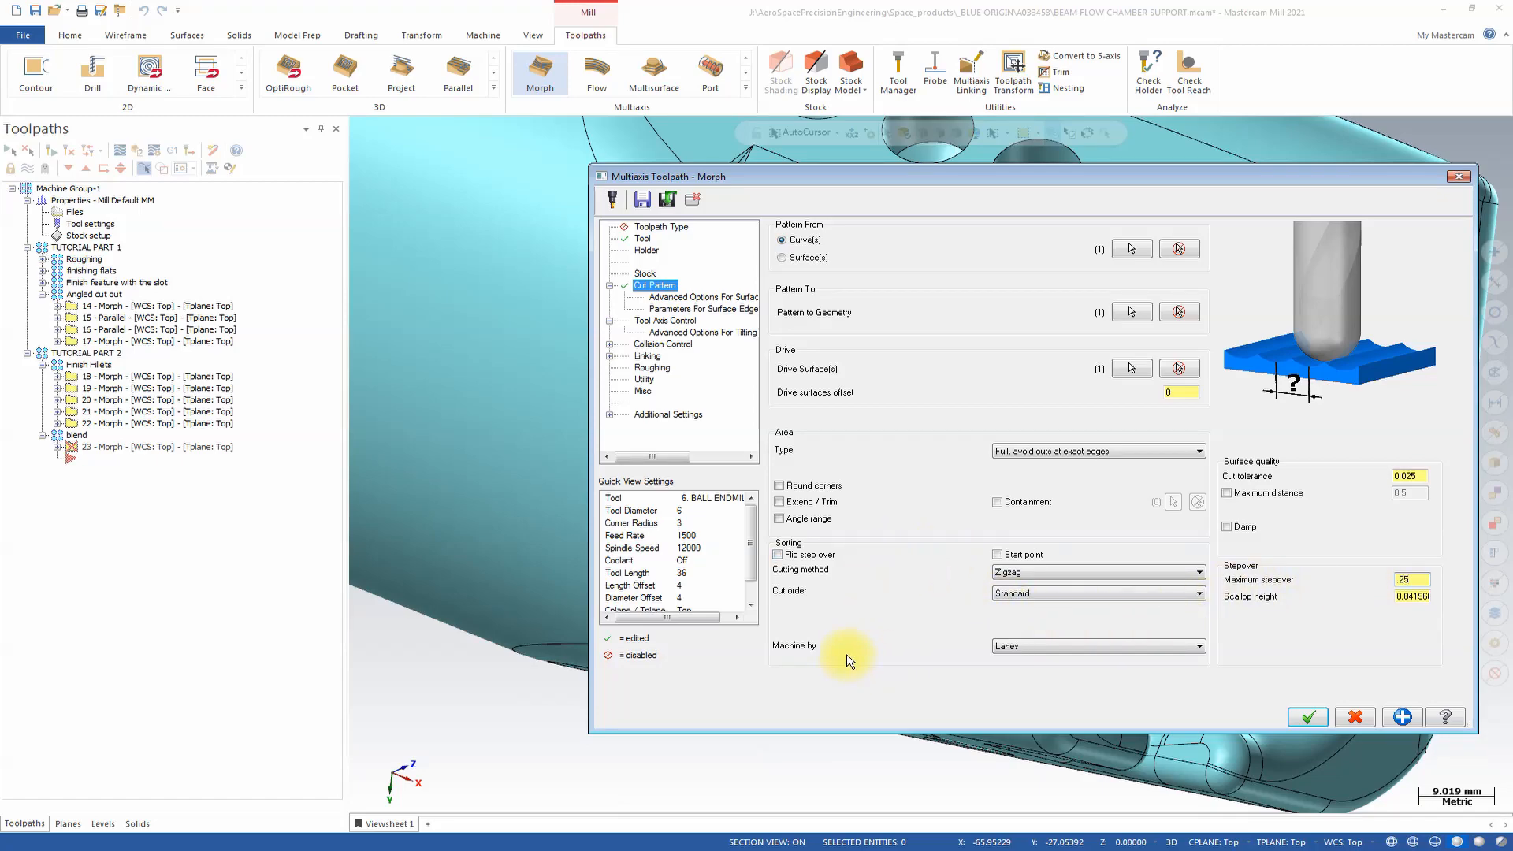
{"action": "left_click", "coordinate": [691, 299]}
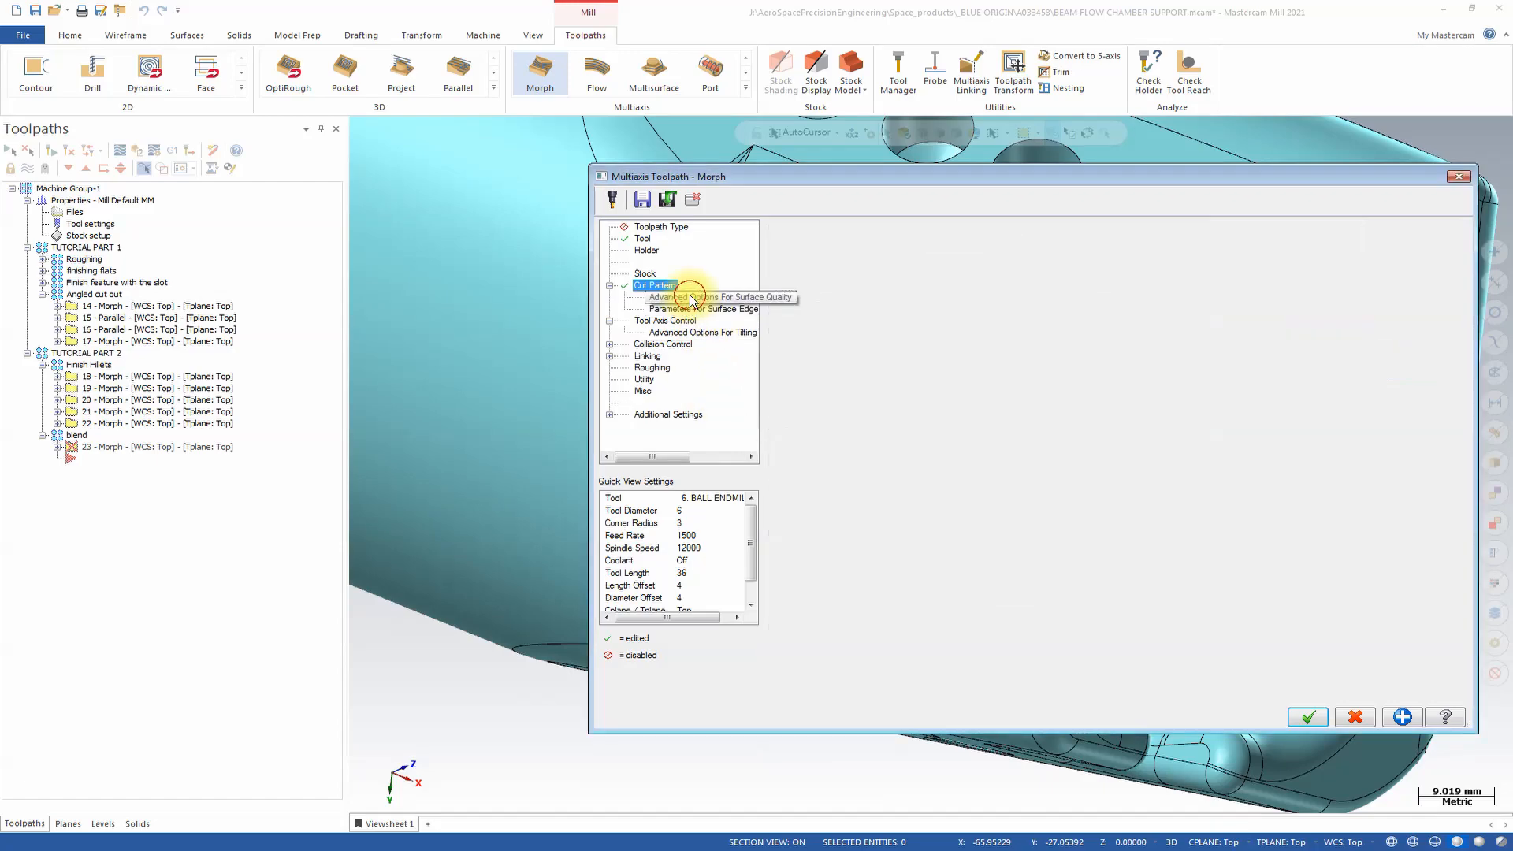
{"action": "left_click", "coordinate": [954, 244]}
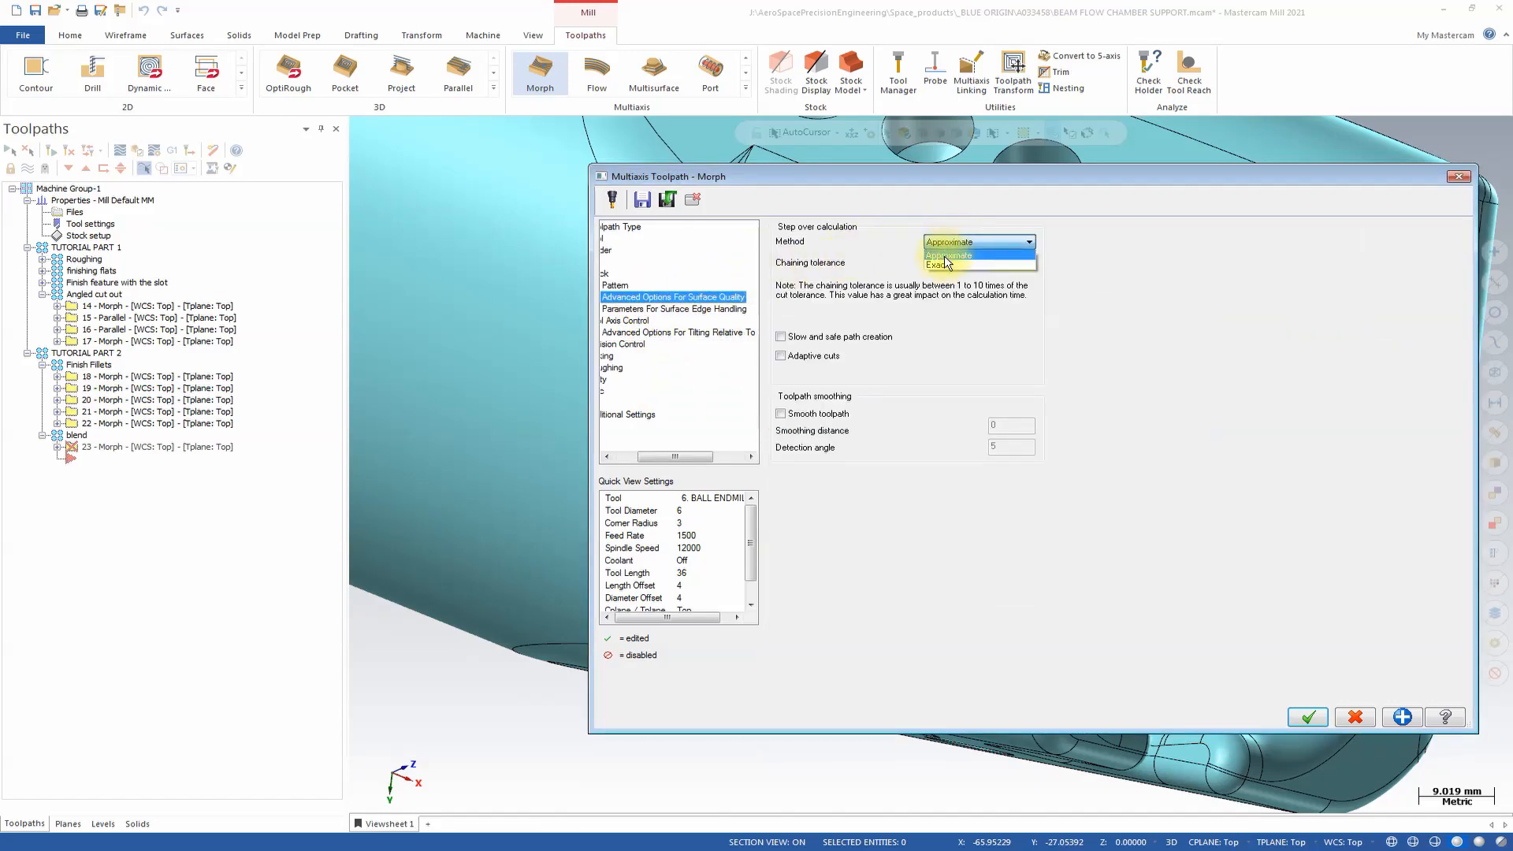
{"action": "left_click", "coordinate": [944, 266]}
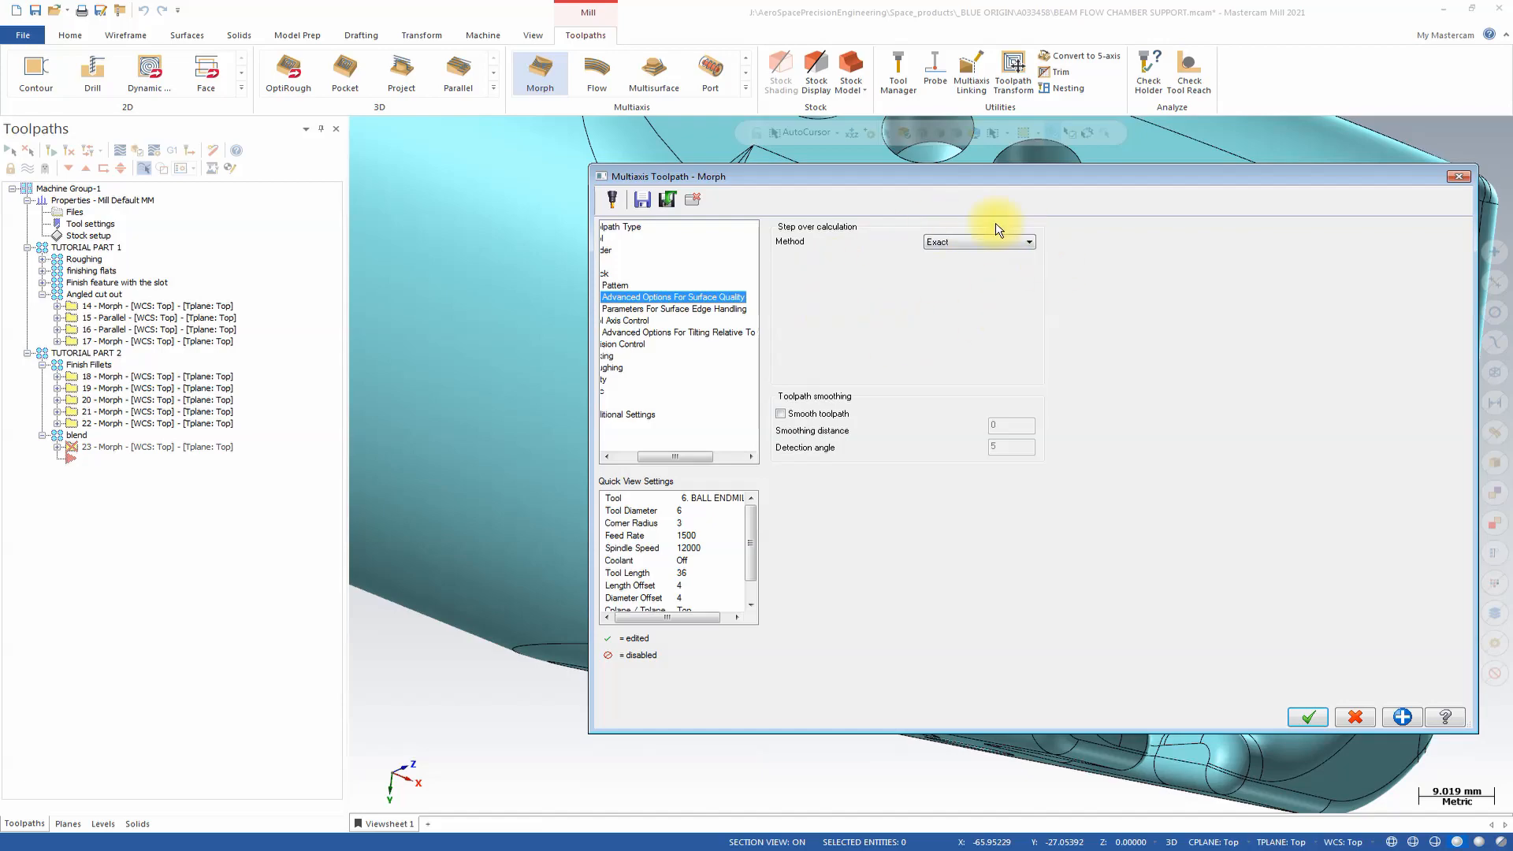
Step: Set the tilt angle at side of cutting direction to -25 in the Morph toolpath's tool axis control
{"action": "left_click_drag", "start_coordinate": [685, 456], "coordinate": [665, 457]}
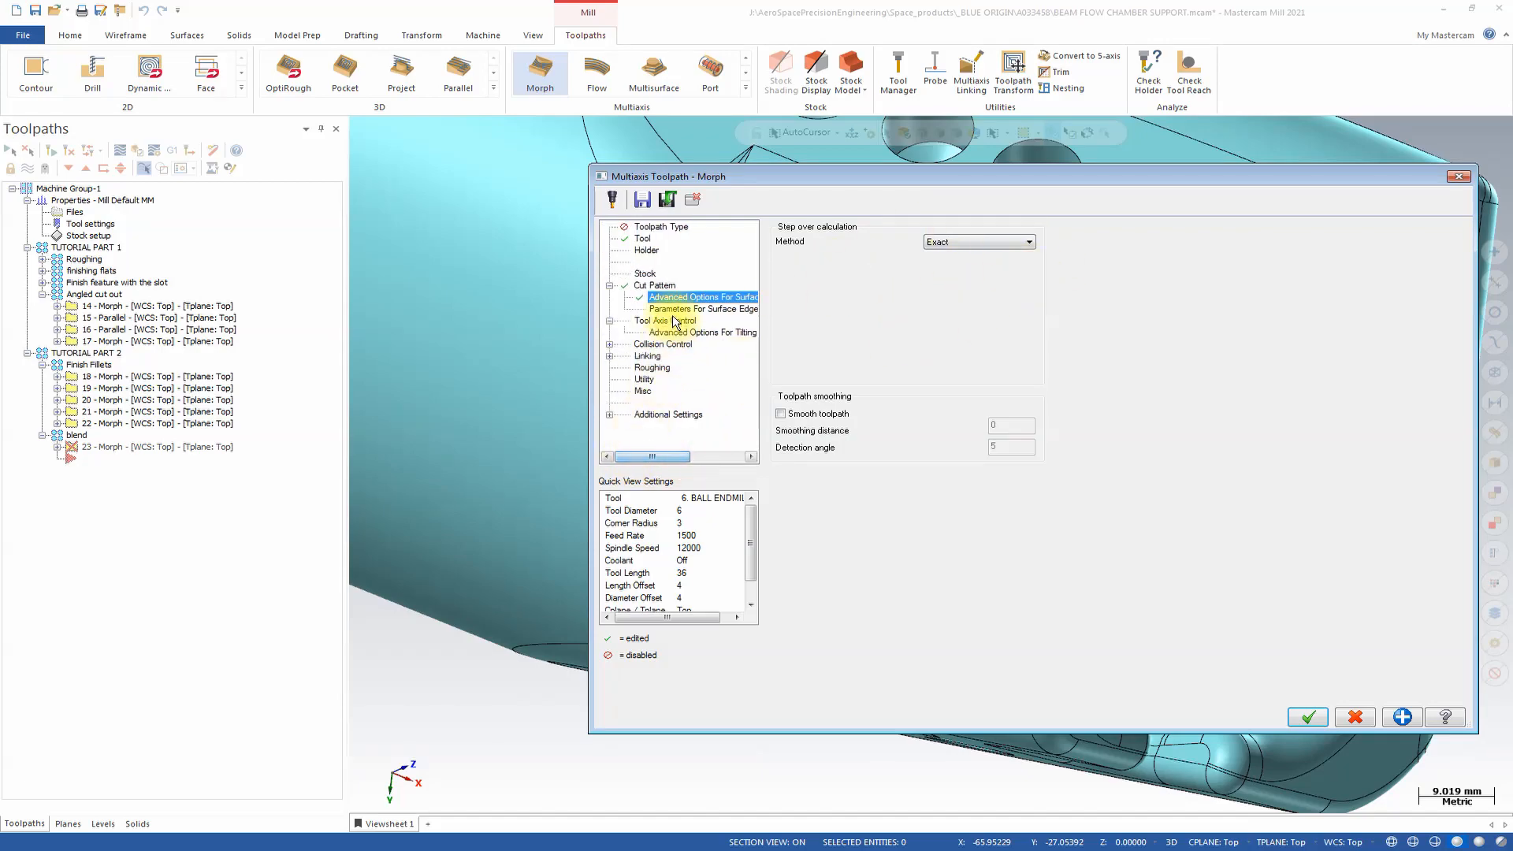
{"action": "left_click", "coordinate": [662, 322]}
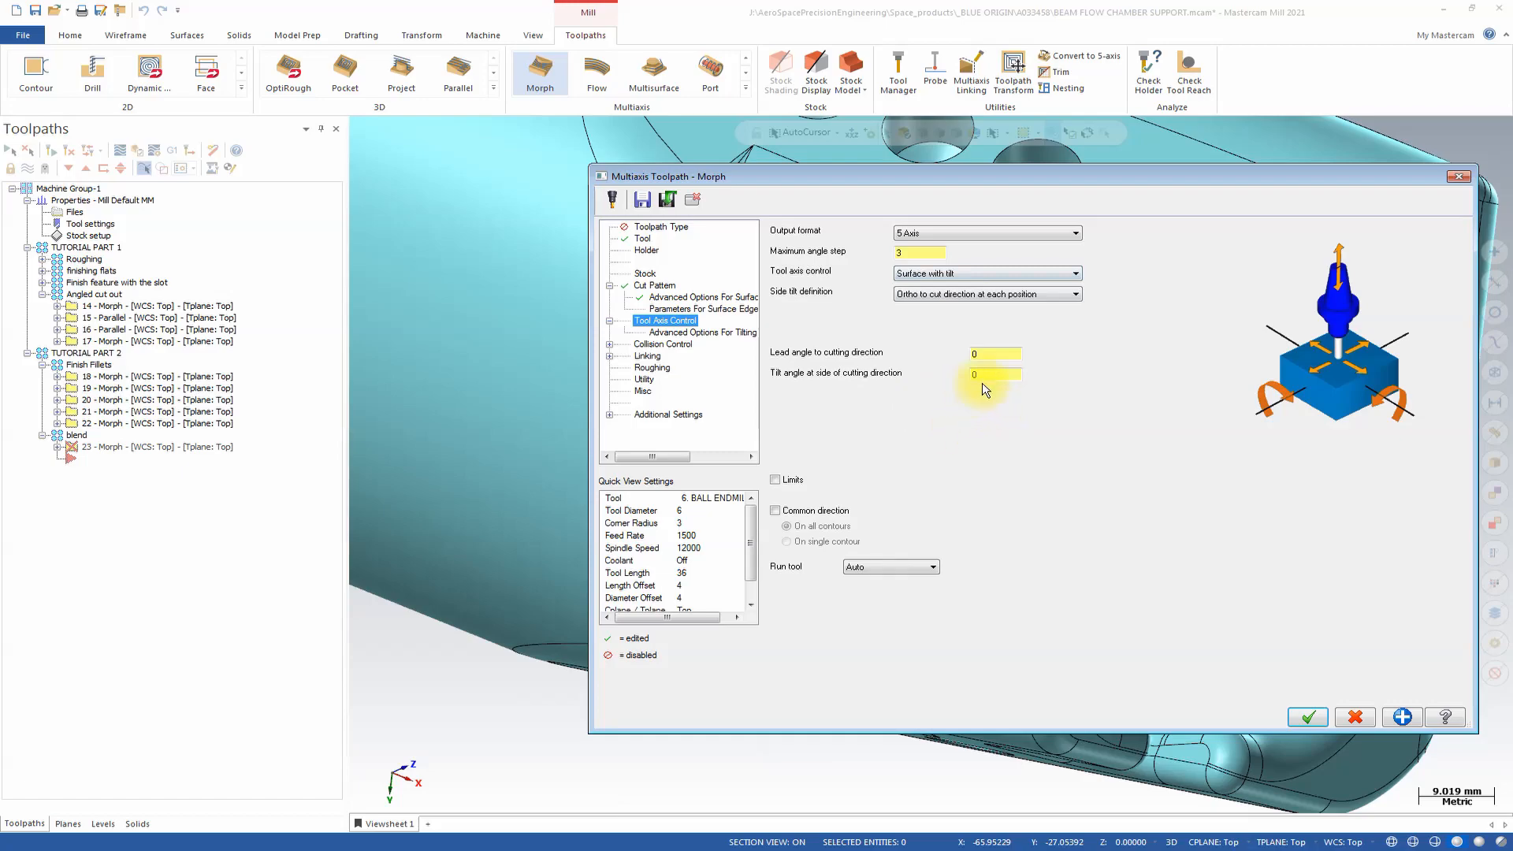
{"action": "left_click", "coordinate": [1009, 373]}
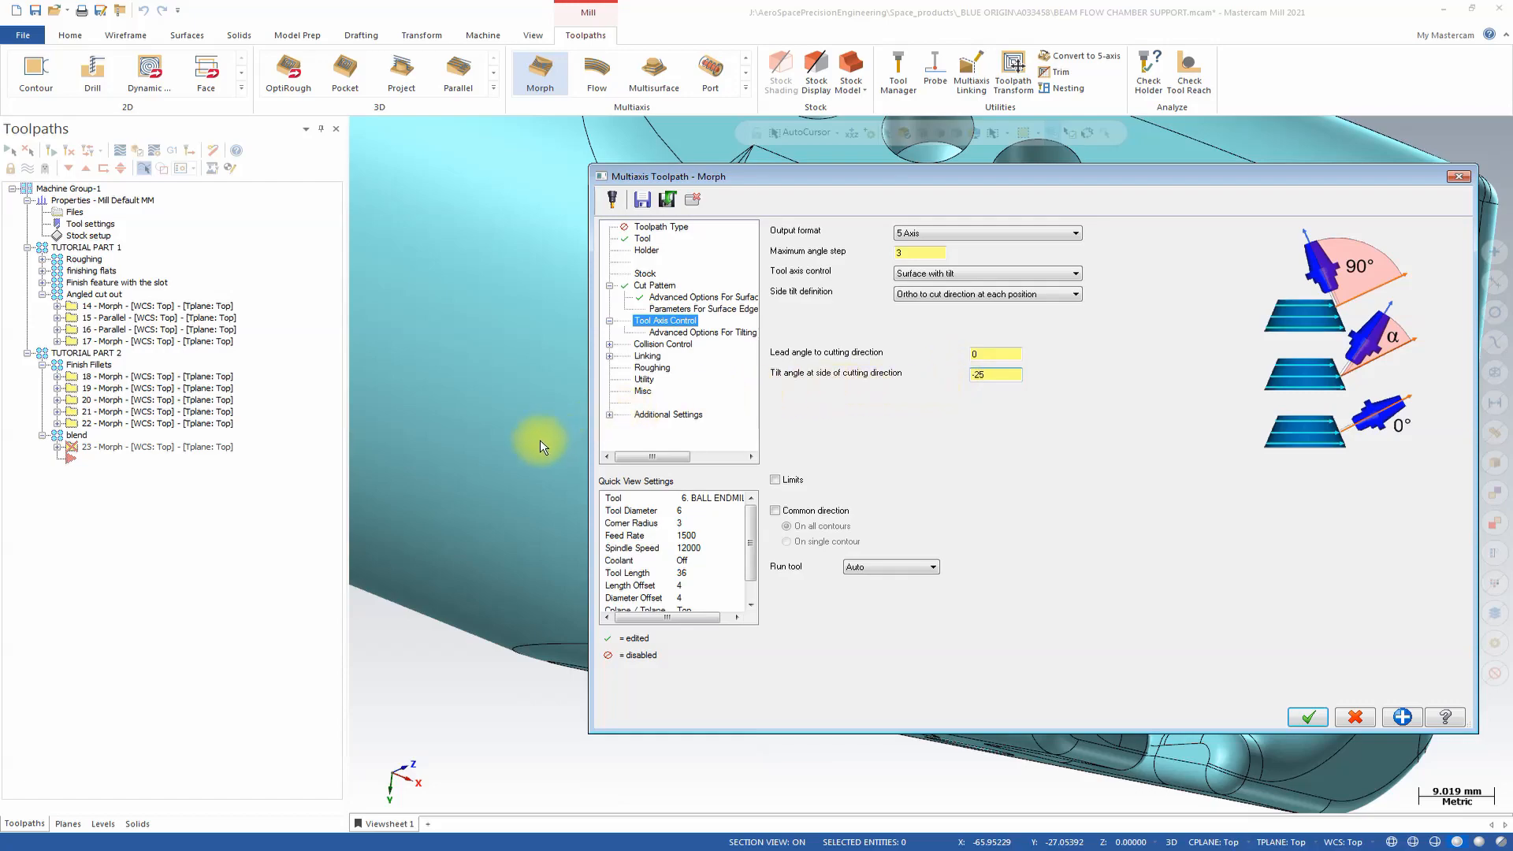
{"action": "middle_click_drag", "start_coordinate": [542, 442], "coordinate": [414, 324]}
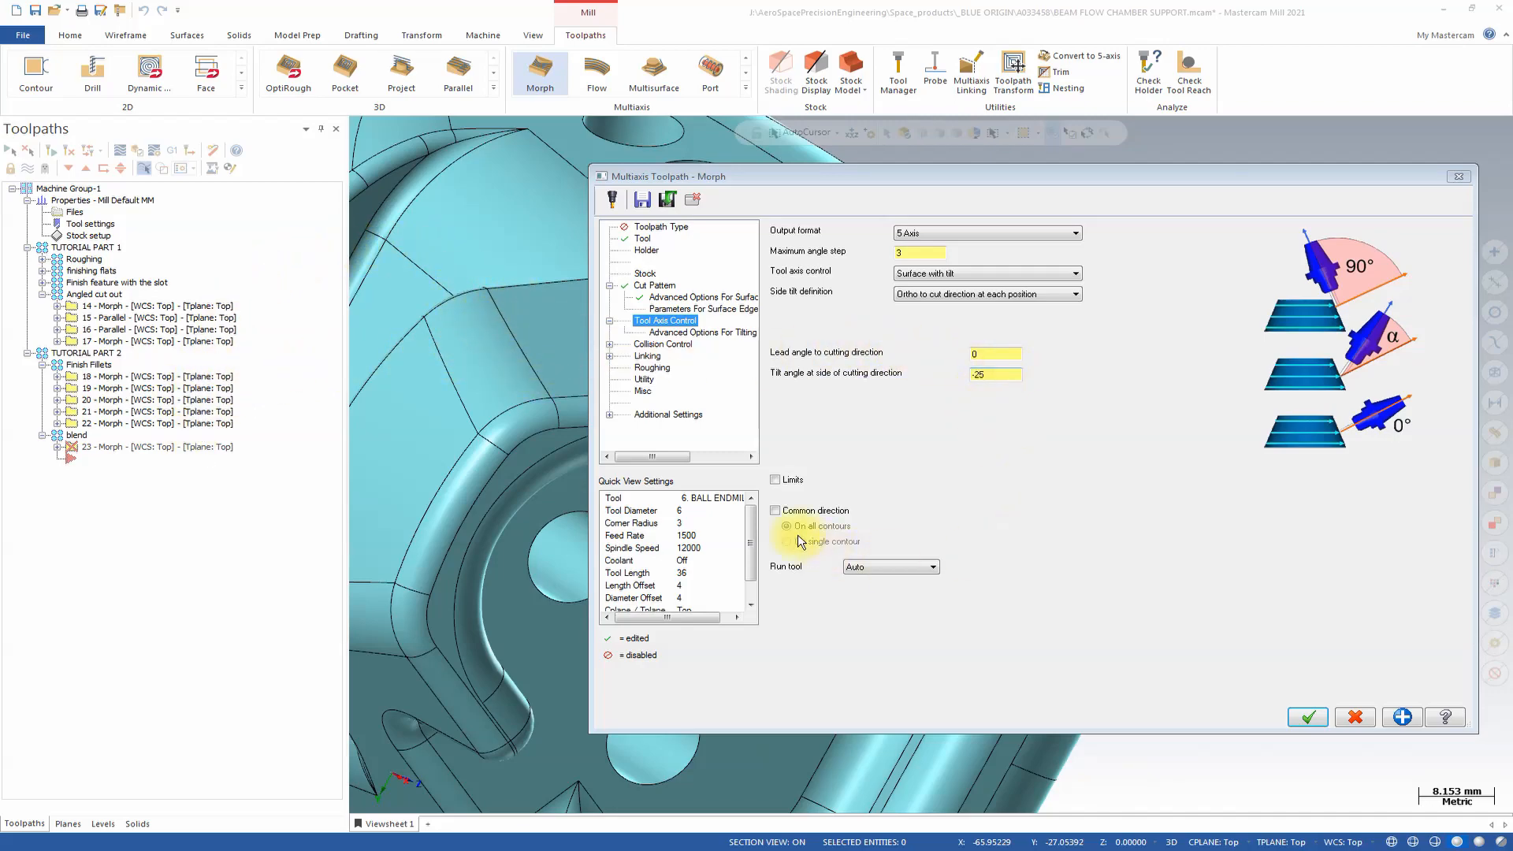
Step: Set the linking clearance area to a Cylinder along the X-axis with a radius of 70
{"action": "left_click", "coordinate": [653, 359]}
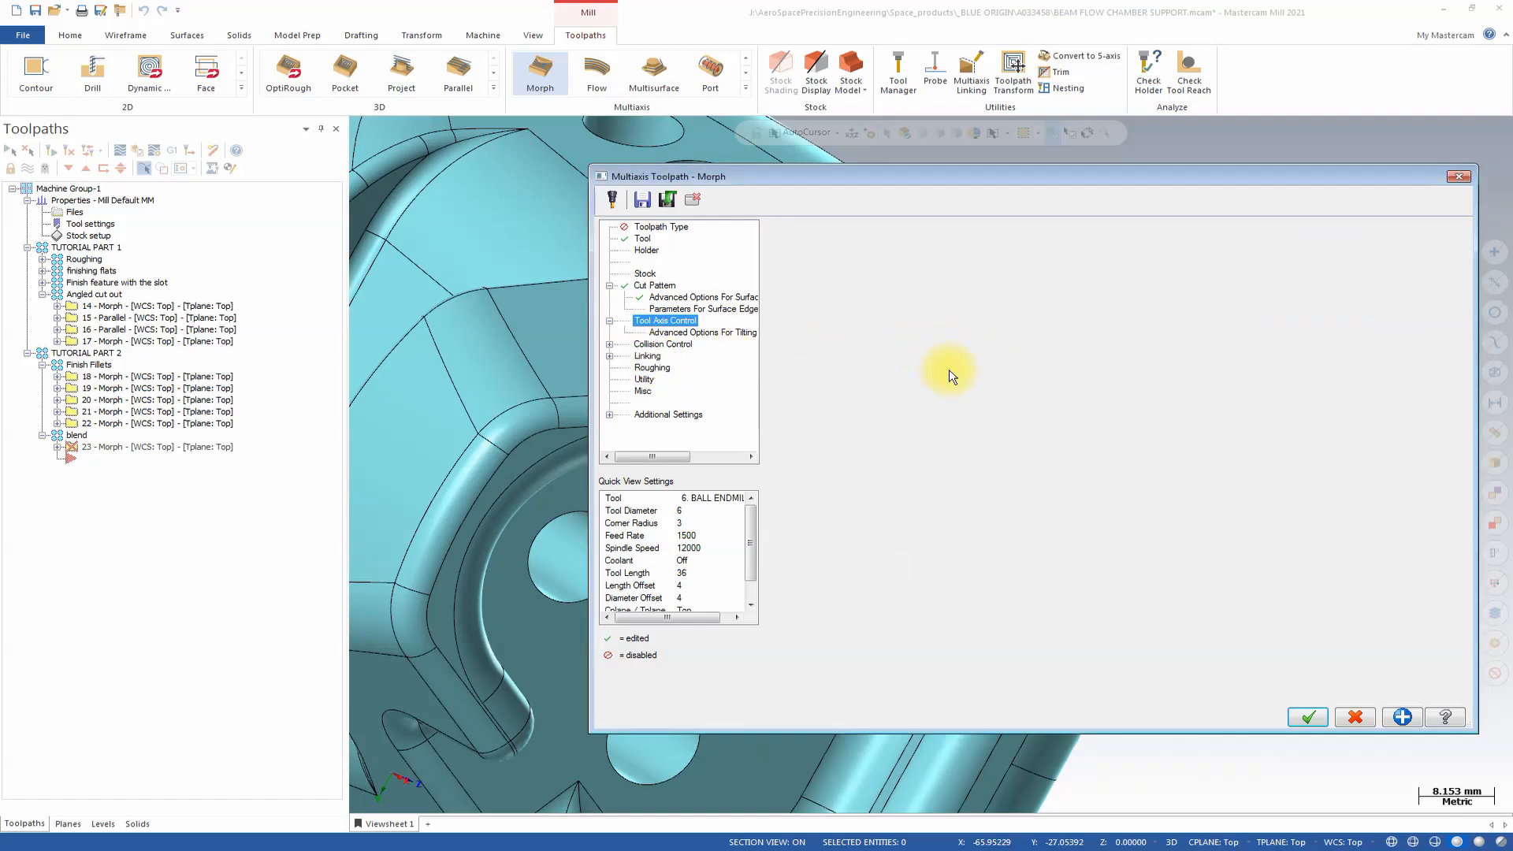
{"action": "left_click", "coordinate": [859, 421]}
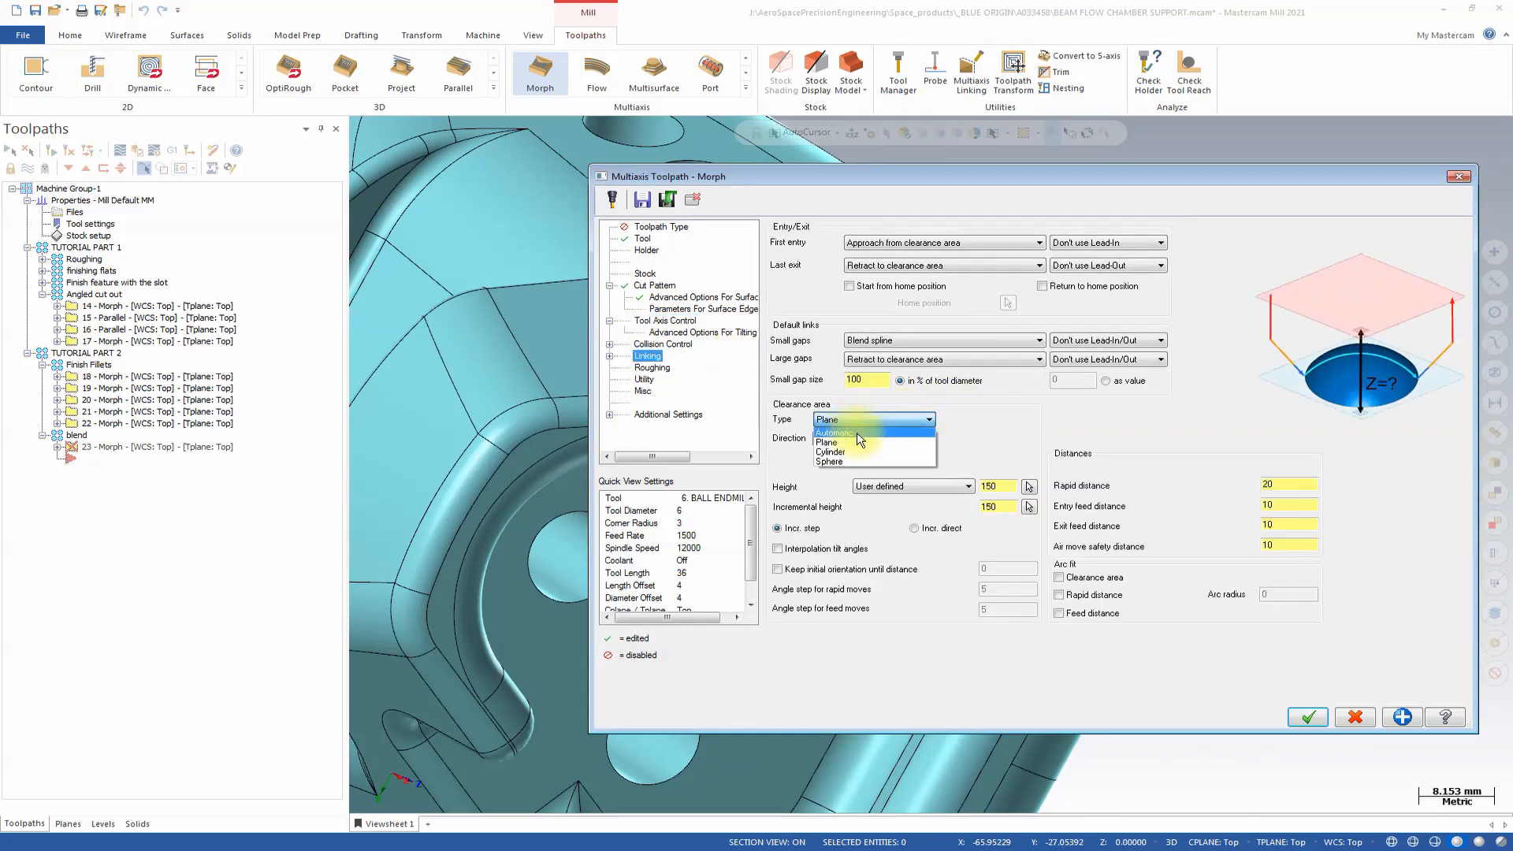
{"action": "left_click", "coordinate": [862, 451]}
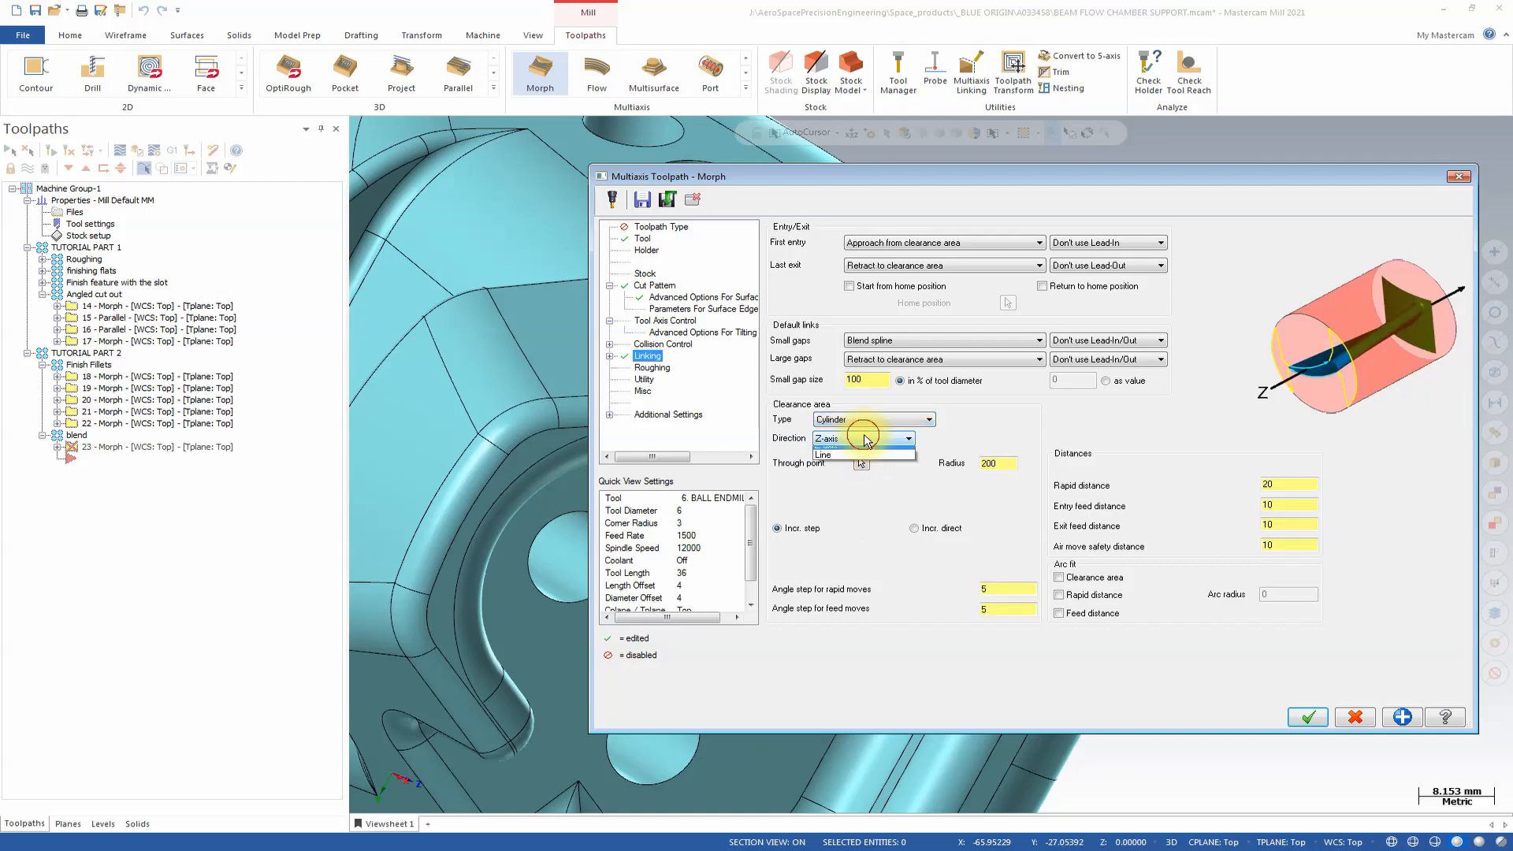
{"action": "left_click", "coordinate": [865, 438]}
{"action": "left_click", "coordinate": [999, 465]}
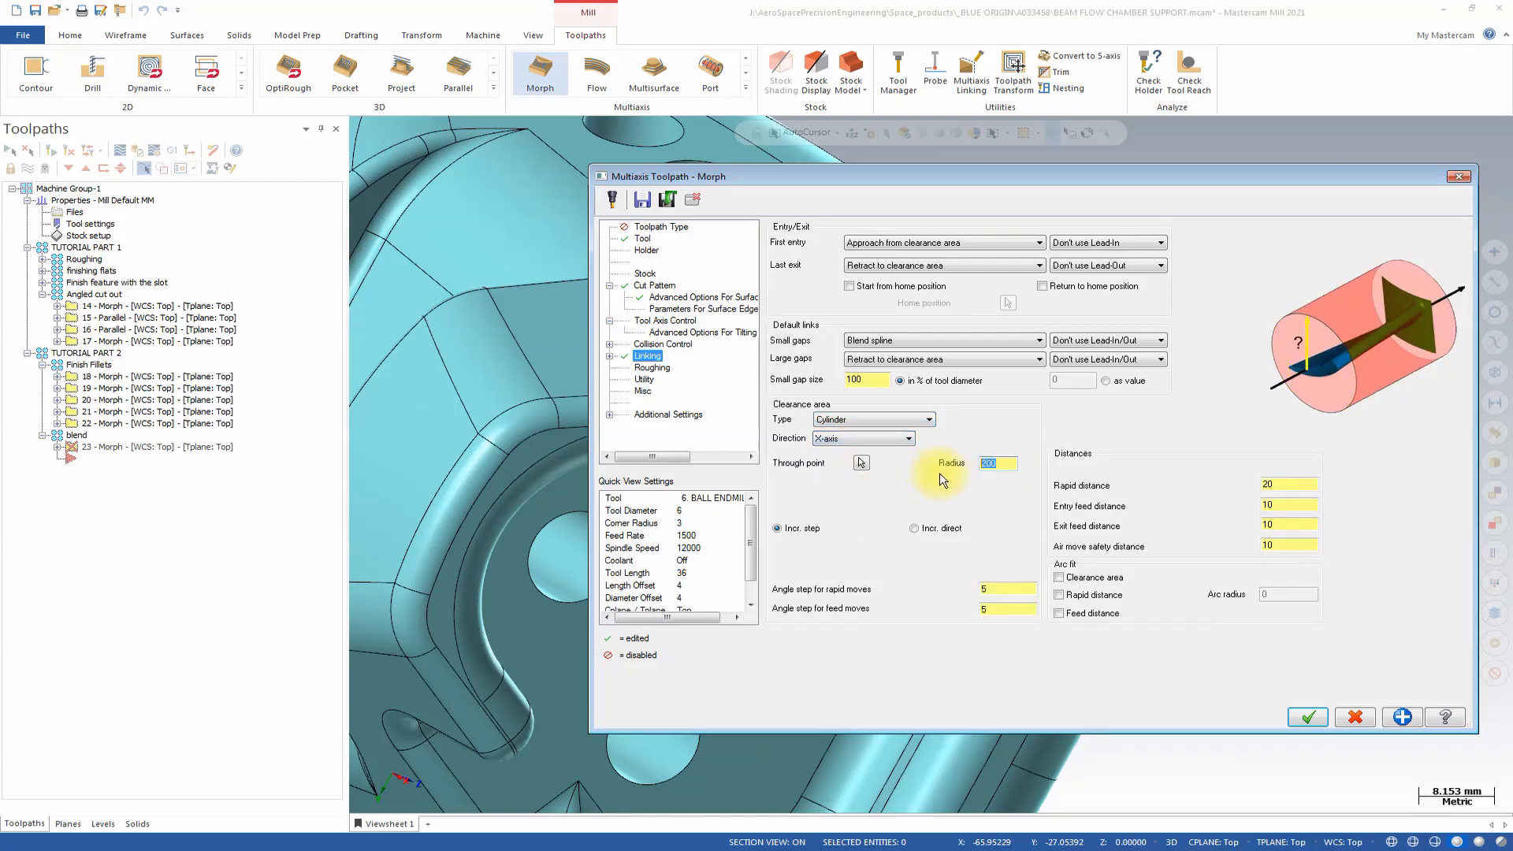
{"action": "type", "text": "70"}
Step: Set both the small gaps and large gaps links to Direct and generate the fillet toolpath
{"action": "left_click", "coordinate": [922, 343]}
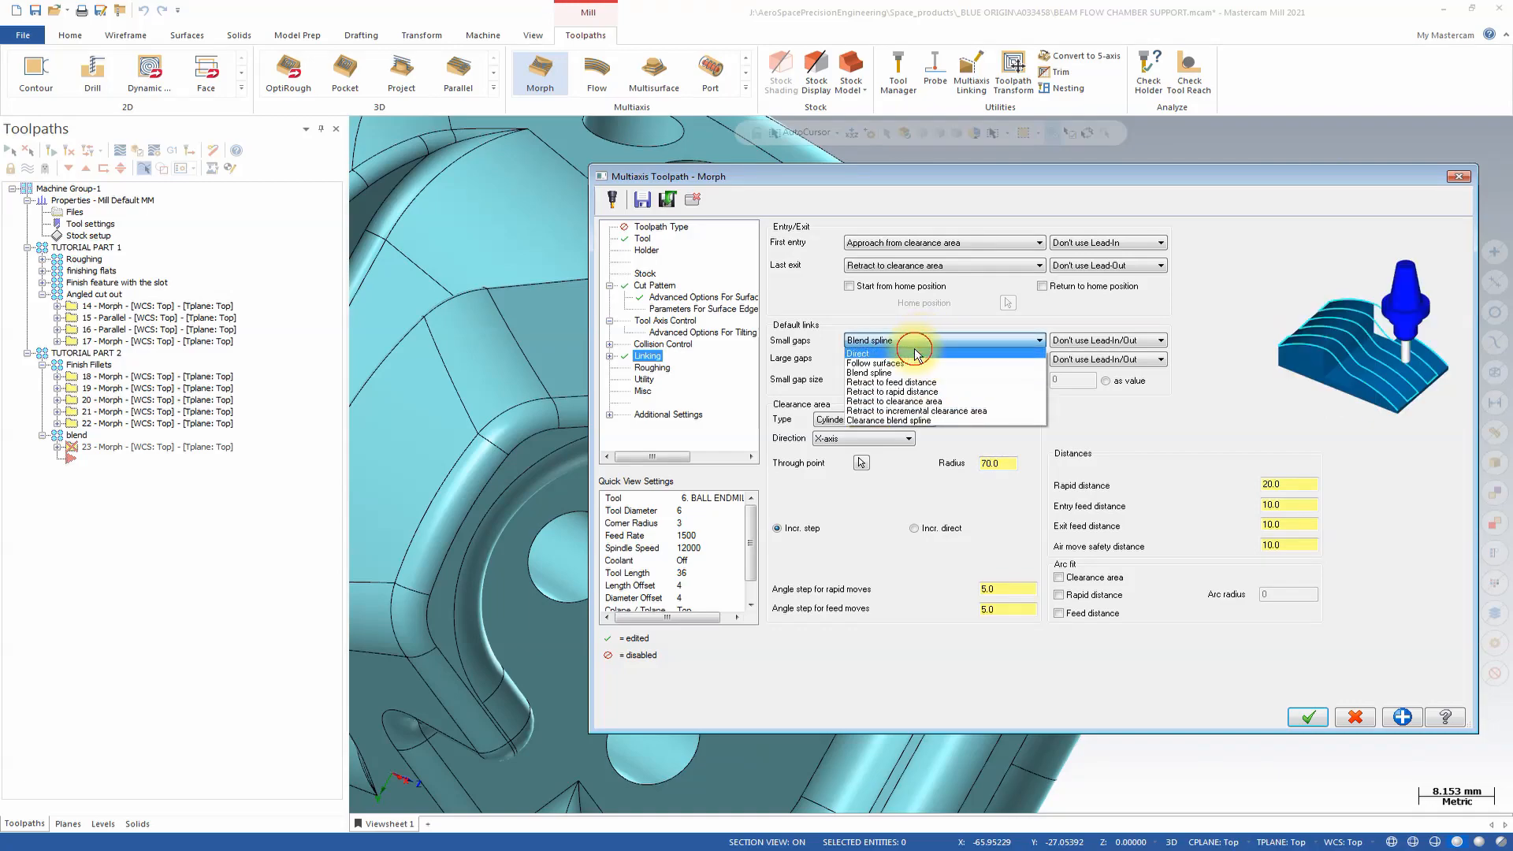
{"action": "left_click", "coordinate": [911, 352]}
{"action": "left_click", "coordinate": [912, 359]}
{"action": "left_click", "coordinate": [908, 372]}
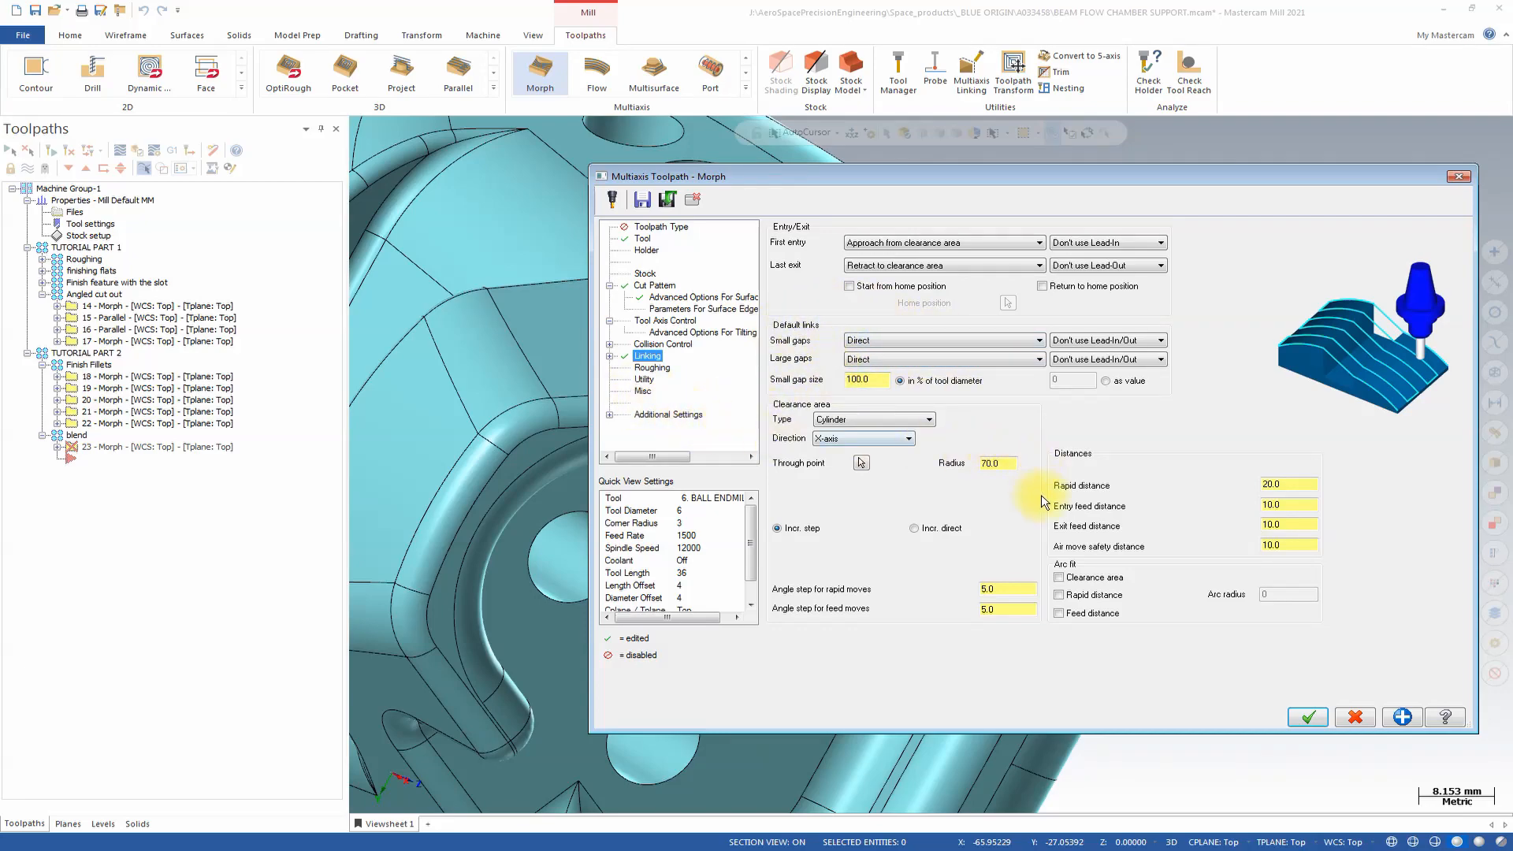
{"action": "left_click", "coordinate": [1308, 717]}
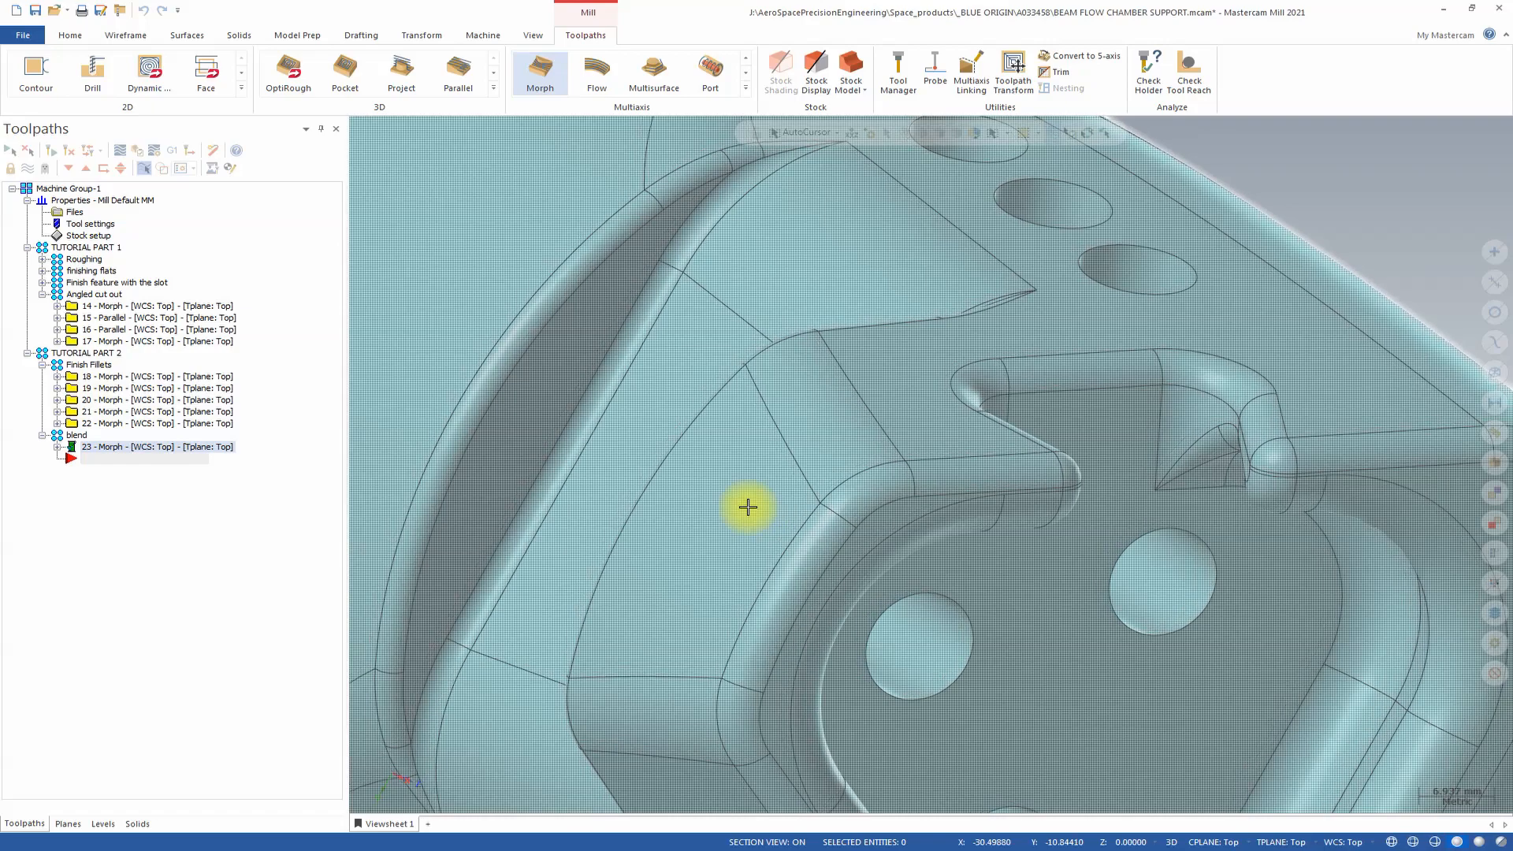
{"action": "scroll", "coordinate": [1000, 387], "scroll_direction": "down", "scroll_amount": 1}
{"action": "middle_click_drag", "start_coordinate": [1000, 388], "coordinate": [1069, 414]}
{"action": "middle_click_drag", "start_coordinate": [977, 476], "coordinate": [1121, 581]}
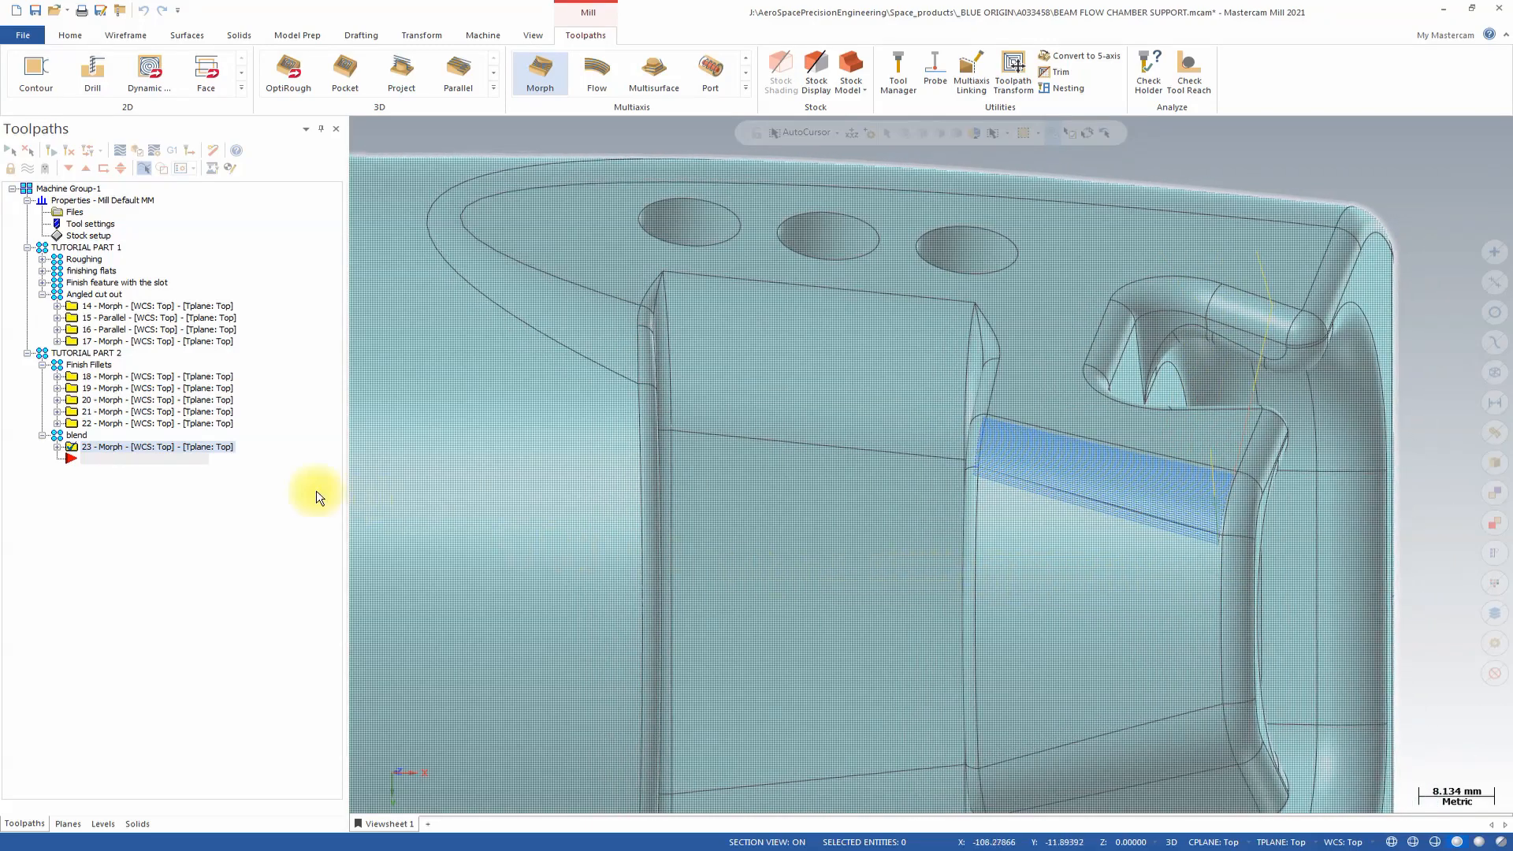
Step: Enable Extend / Trim for the first blend toolpath and set its start and end tangential extensions to a value of 2
{"action": "left_click", "coordinate": [57, 447]}
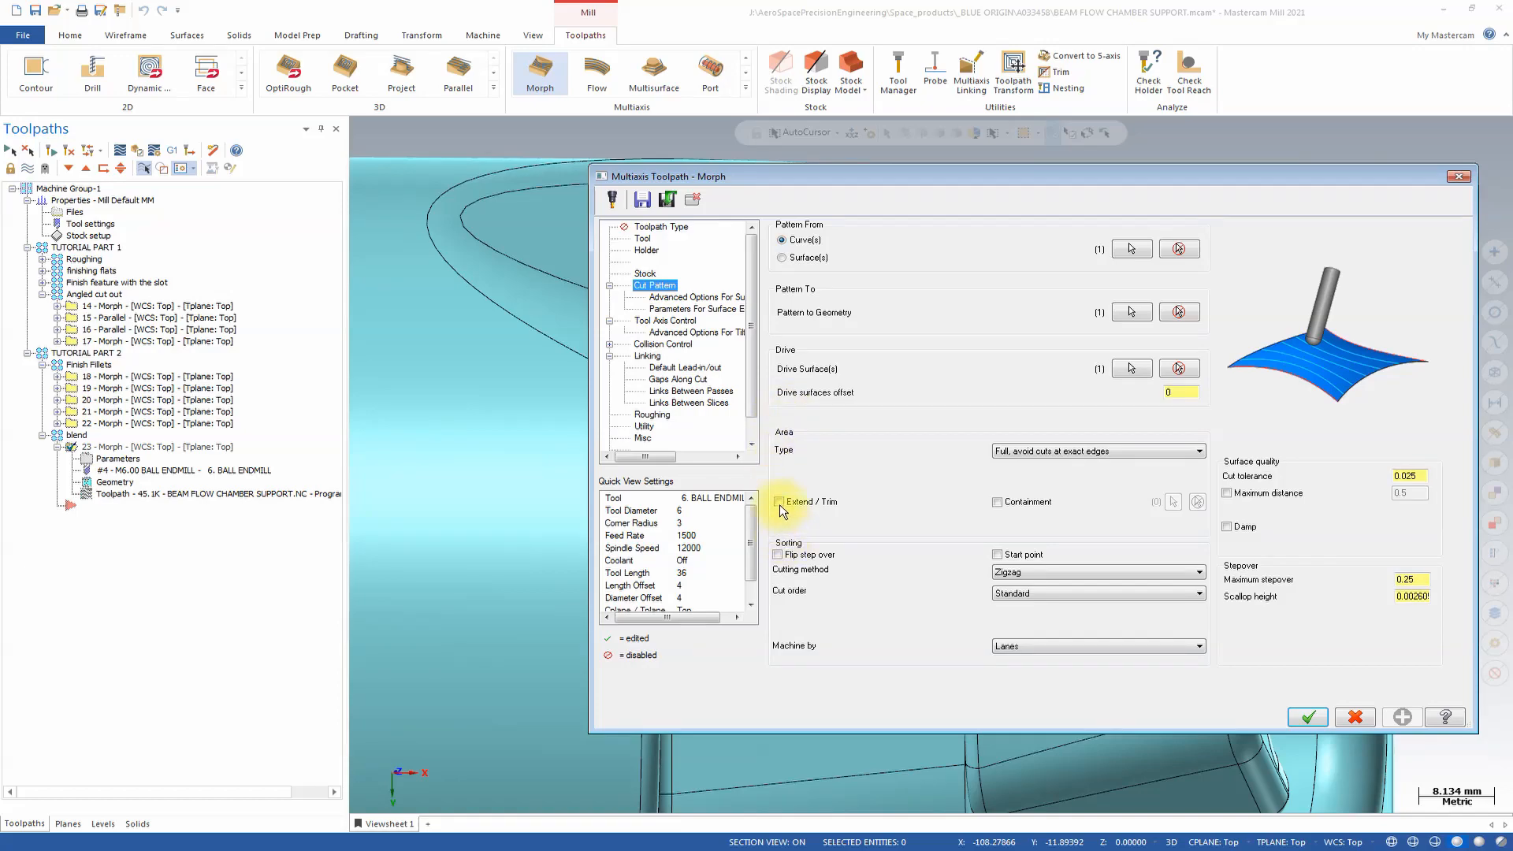
{"action": "left_click", "coordinate": [779, 502]}
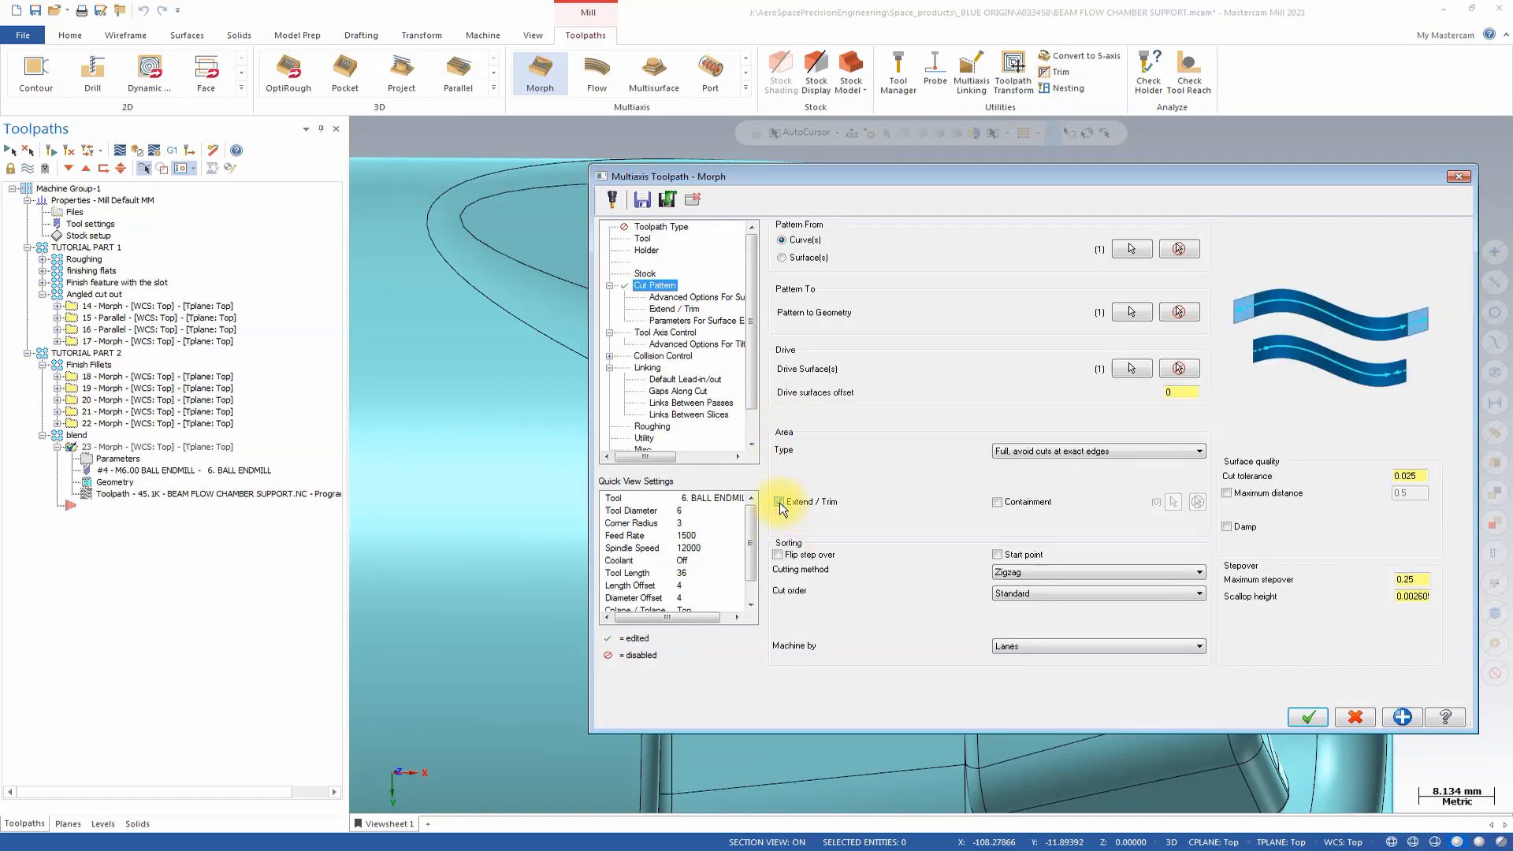
{"action": "left_click", "coordinate": [677, 309]}
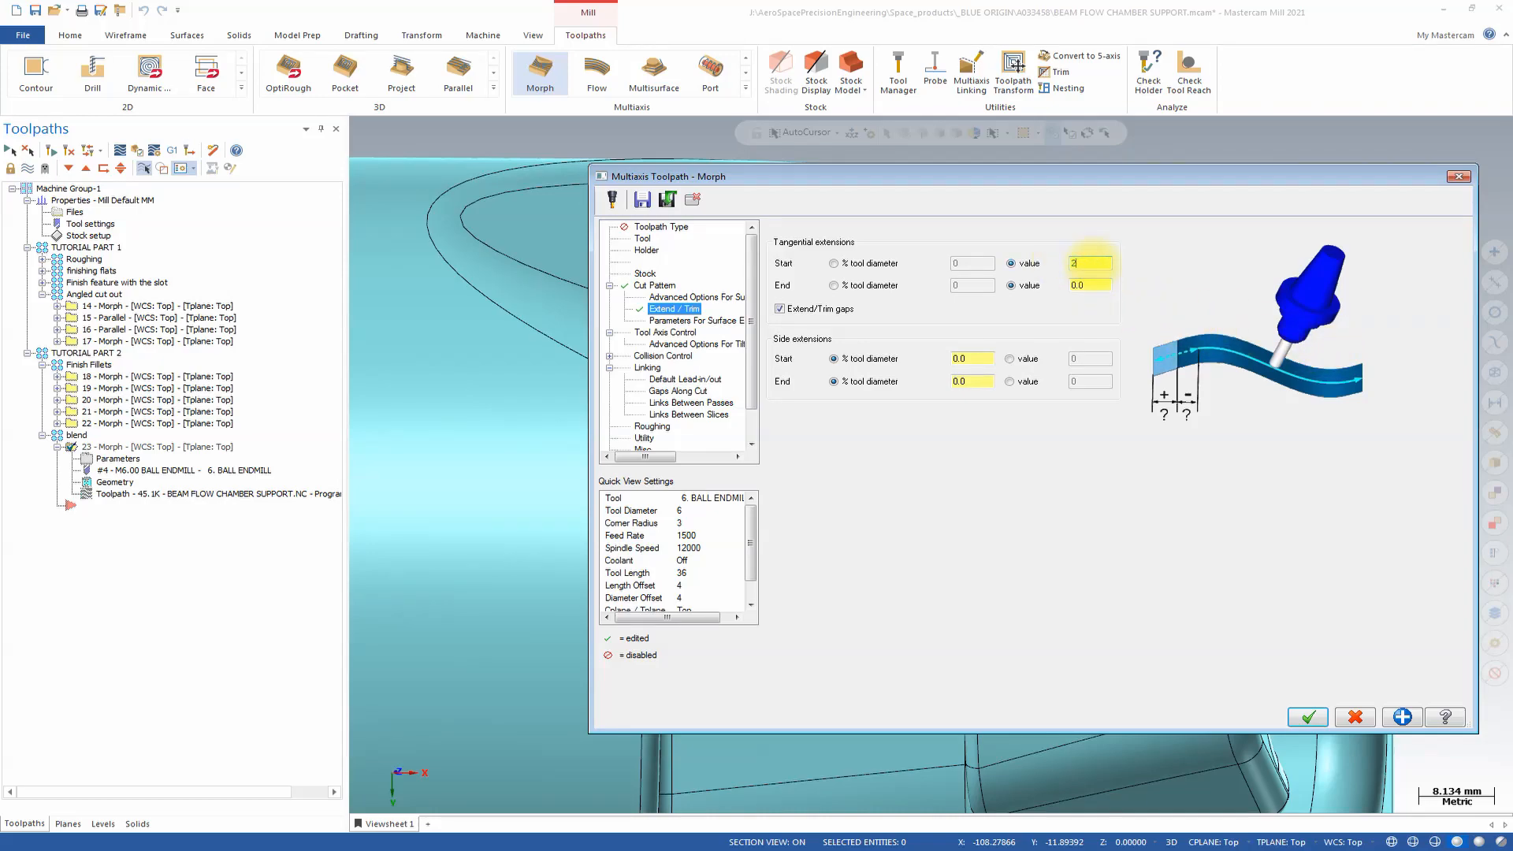
{"action": "key", "text": "Tab"}
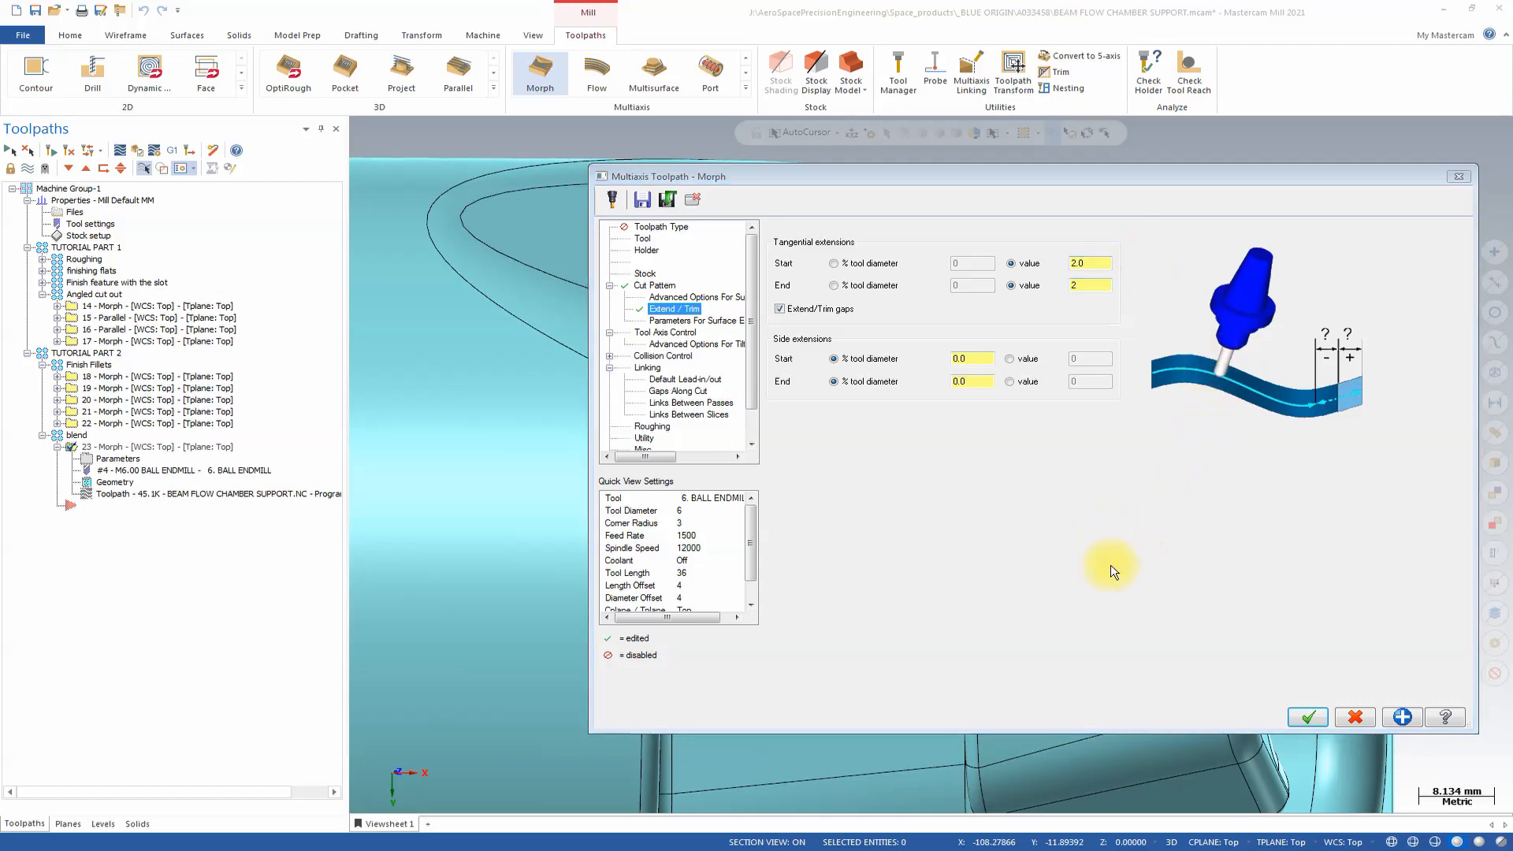
{"action": "left_click", "coordinate": [1301, 711]}
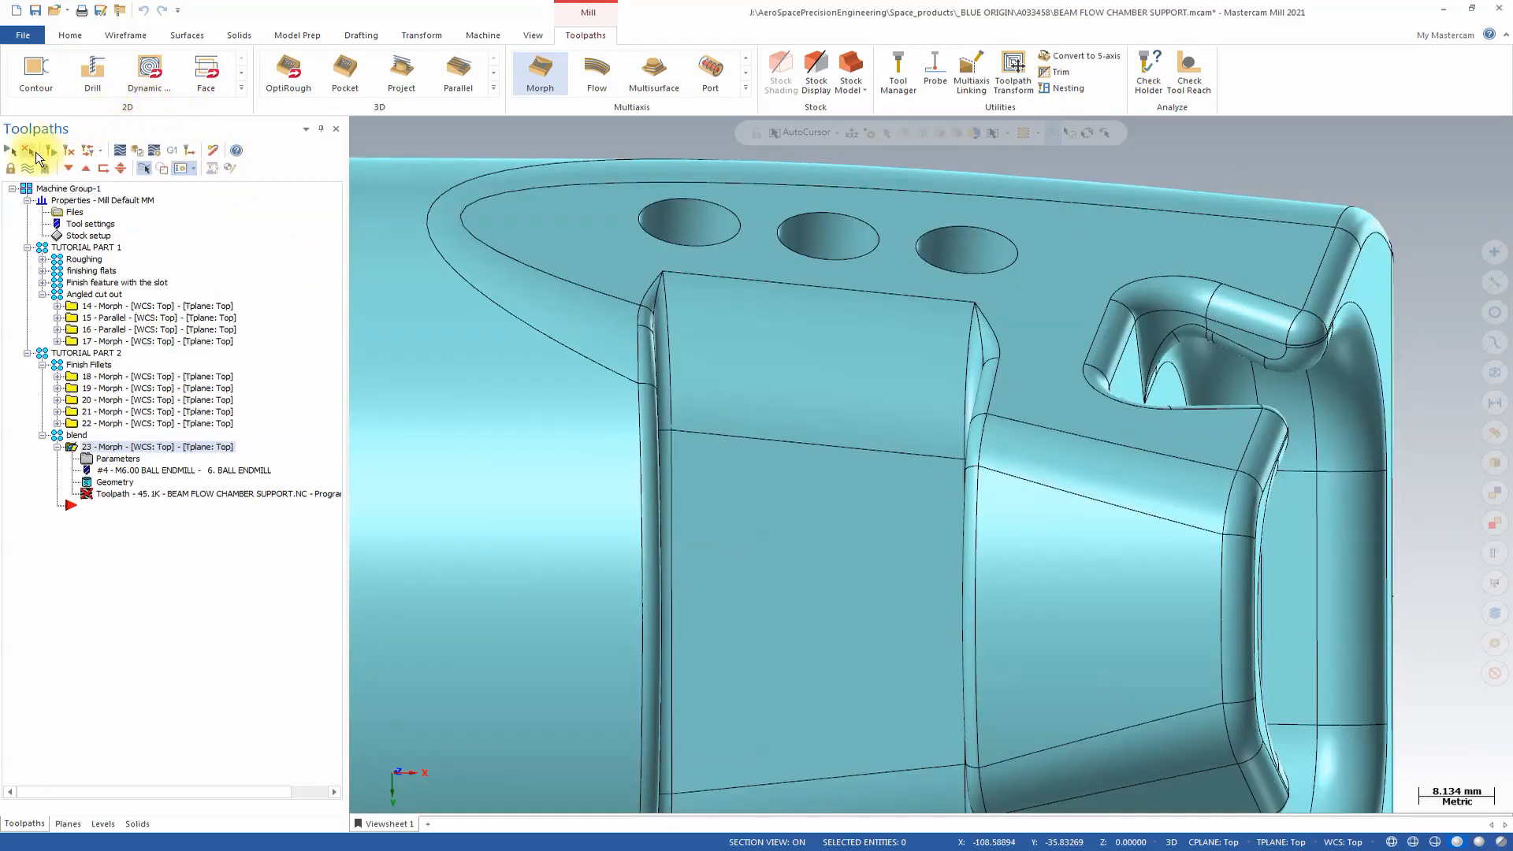
Step: Regenerate the extended blend toolpath on the fillet beside the pocket
{"action": "left_click", "coordinate": [43, 152]}
{"action": "scroll", "coordinate": [1009, 439], "scroll_direction": "down", "scroll_amount": 2}
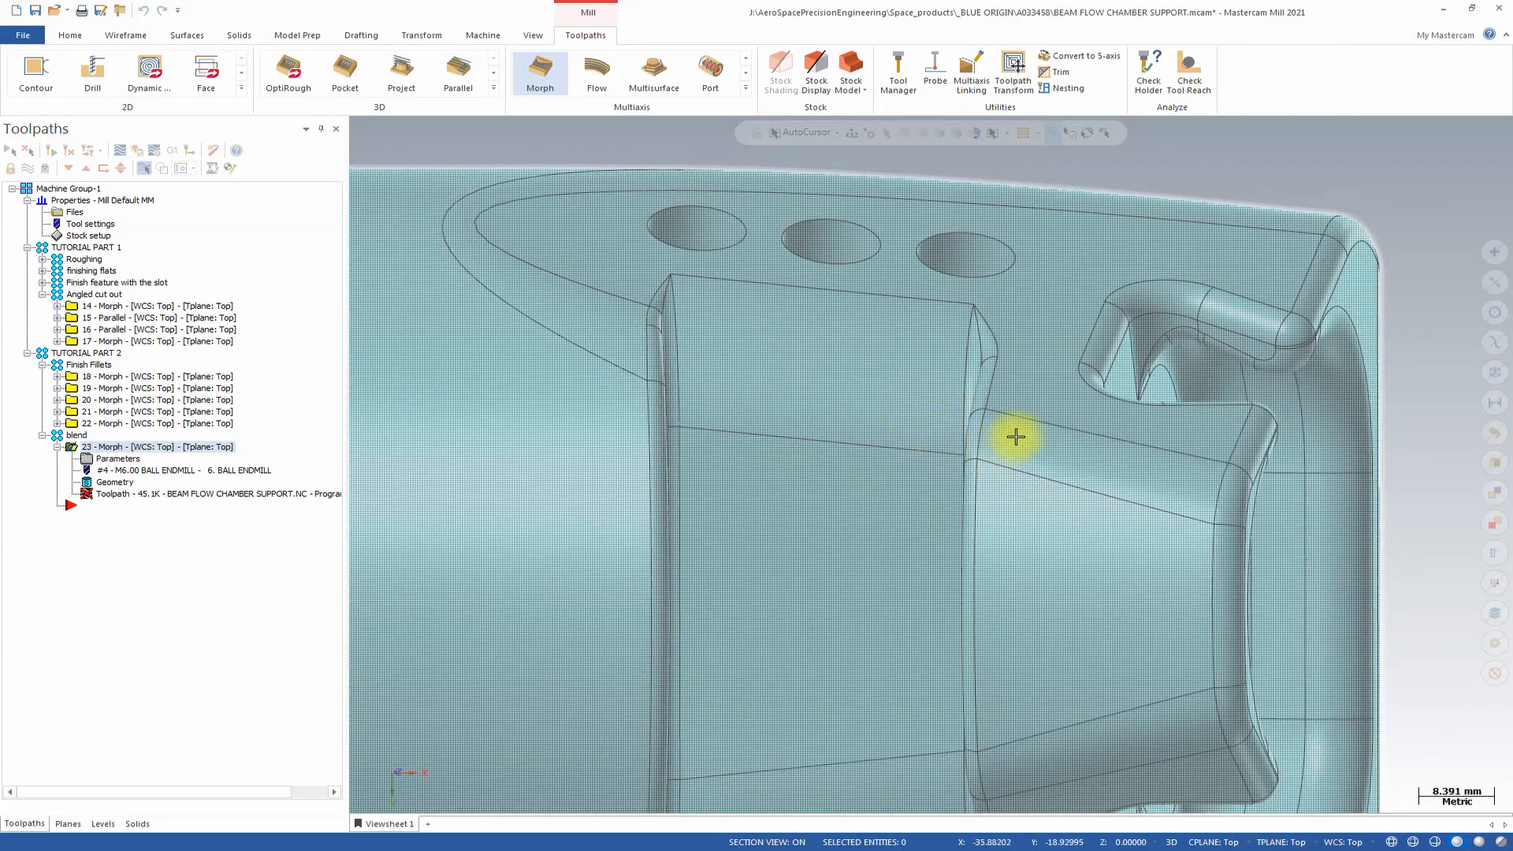
{"action": "middle_click_drag", "start_coordinate": [1300, 536], "coordinate": [1489, 458]}
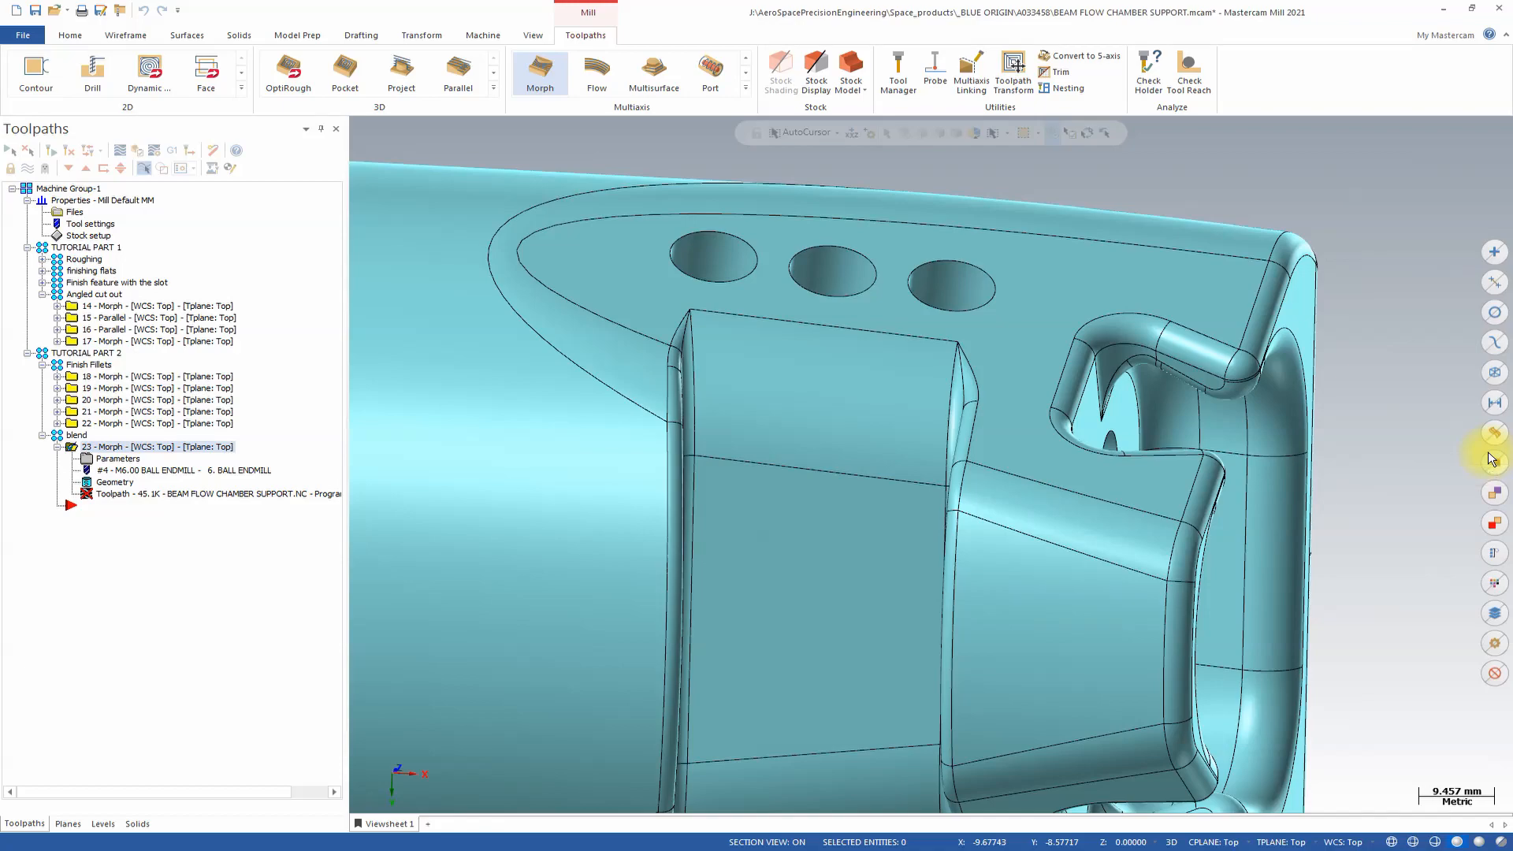
{"action": "middle_click_drag", "start_coordinate": [1052, 414], "coordinate": [1005, 391]}
{"action": "left_click", "coordinate": [52, 151]}
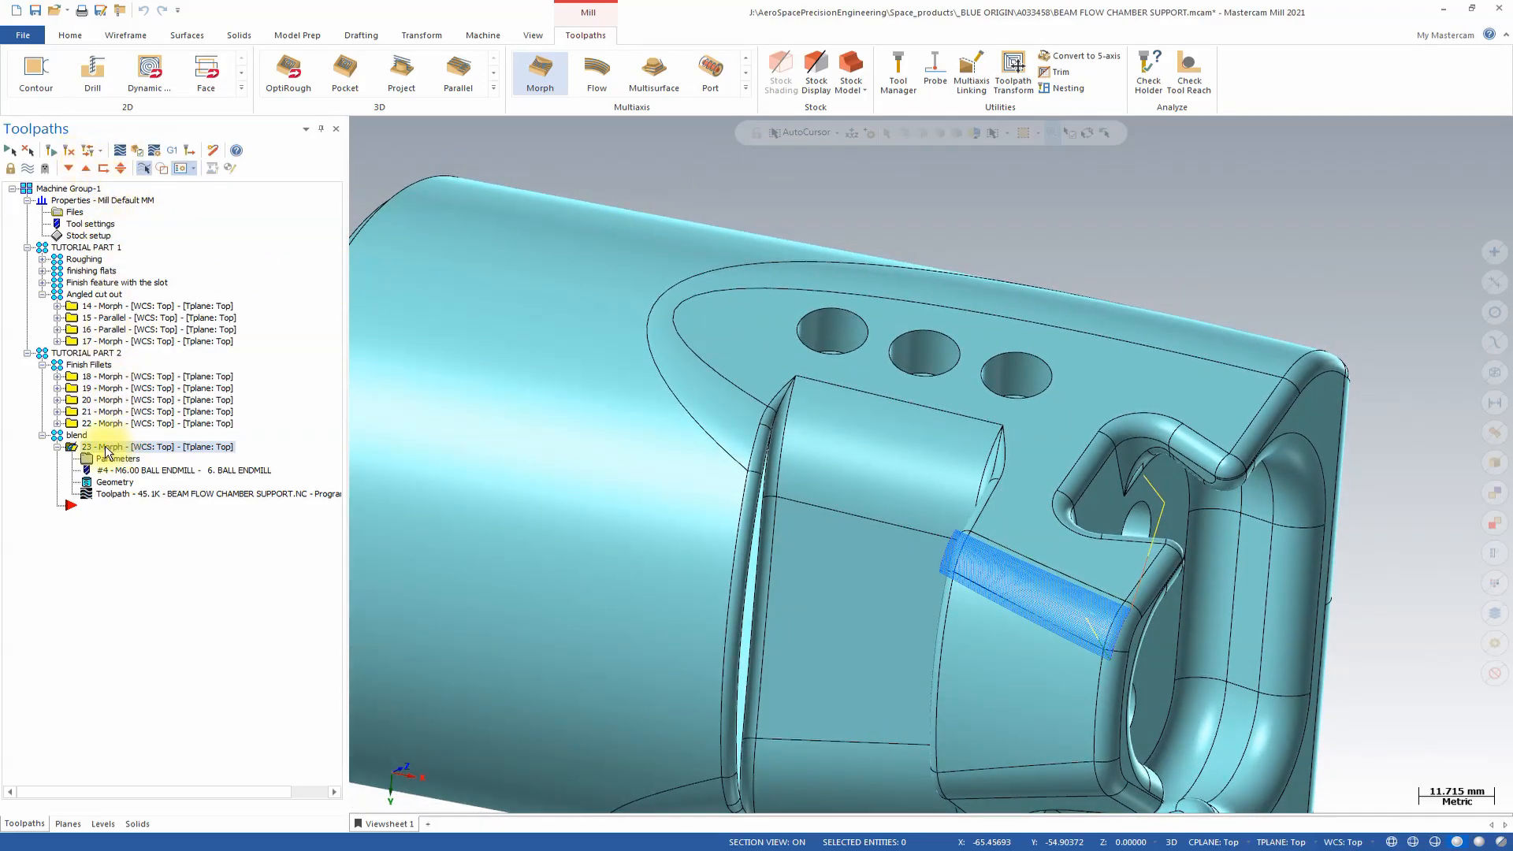
Step: Copy Morph operation 23 after itself in the blend group and move the insert position below the copy
{"action": "right_click_drag", "start_coordinate": [106, 449], "coordinate": [131, 447]}
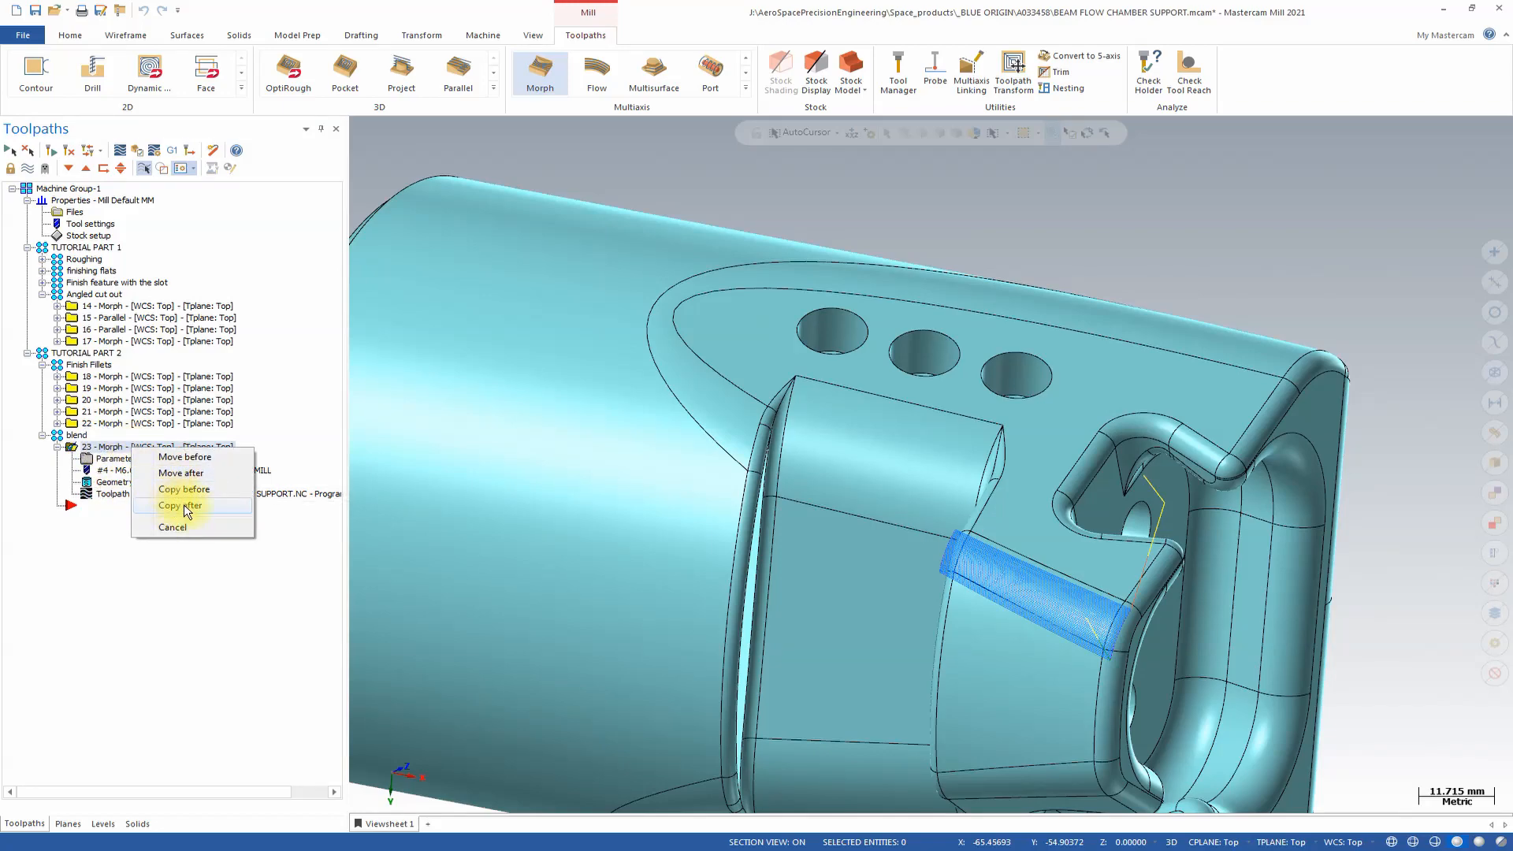
{"action": "left_click", "coordinate": [182, 504]}
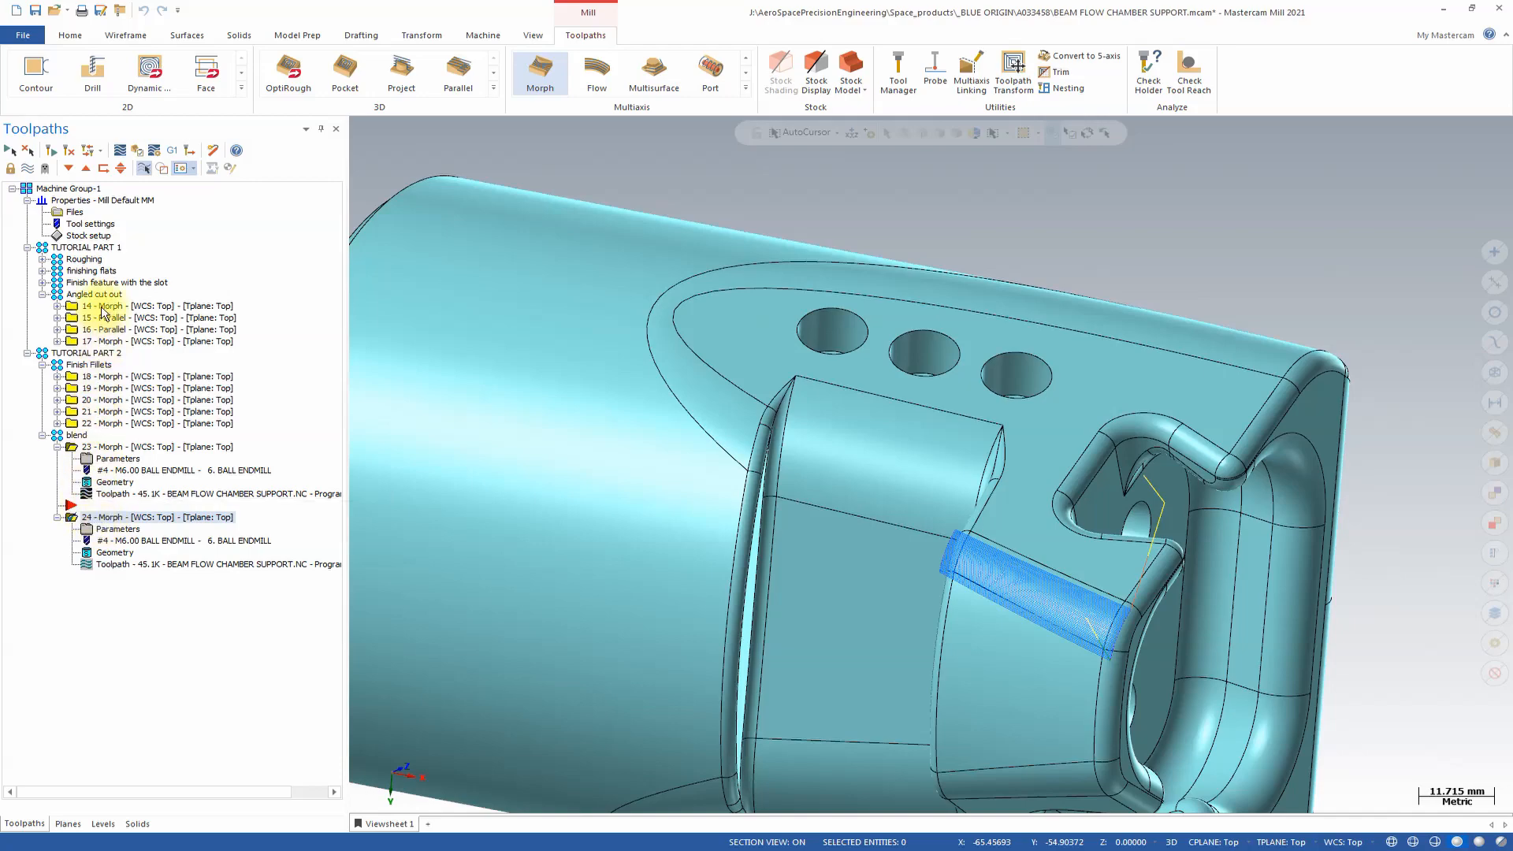
{"action": "left_click", "coordinate": [77, 169]}
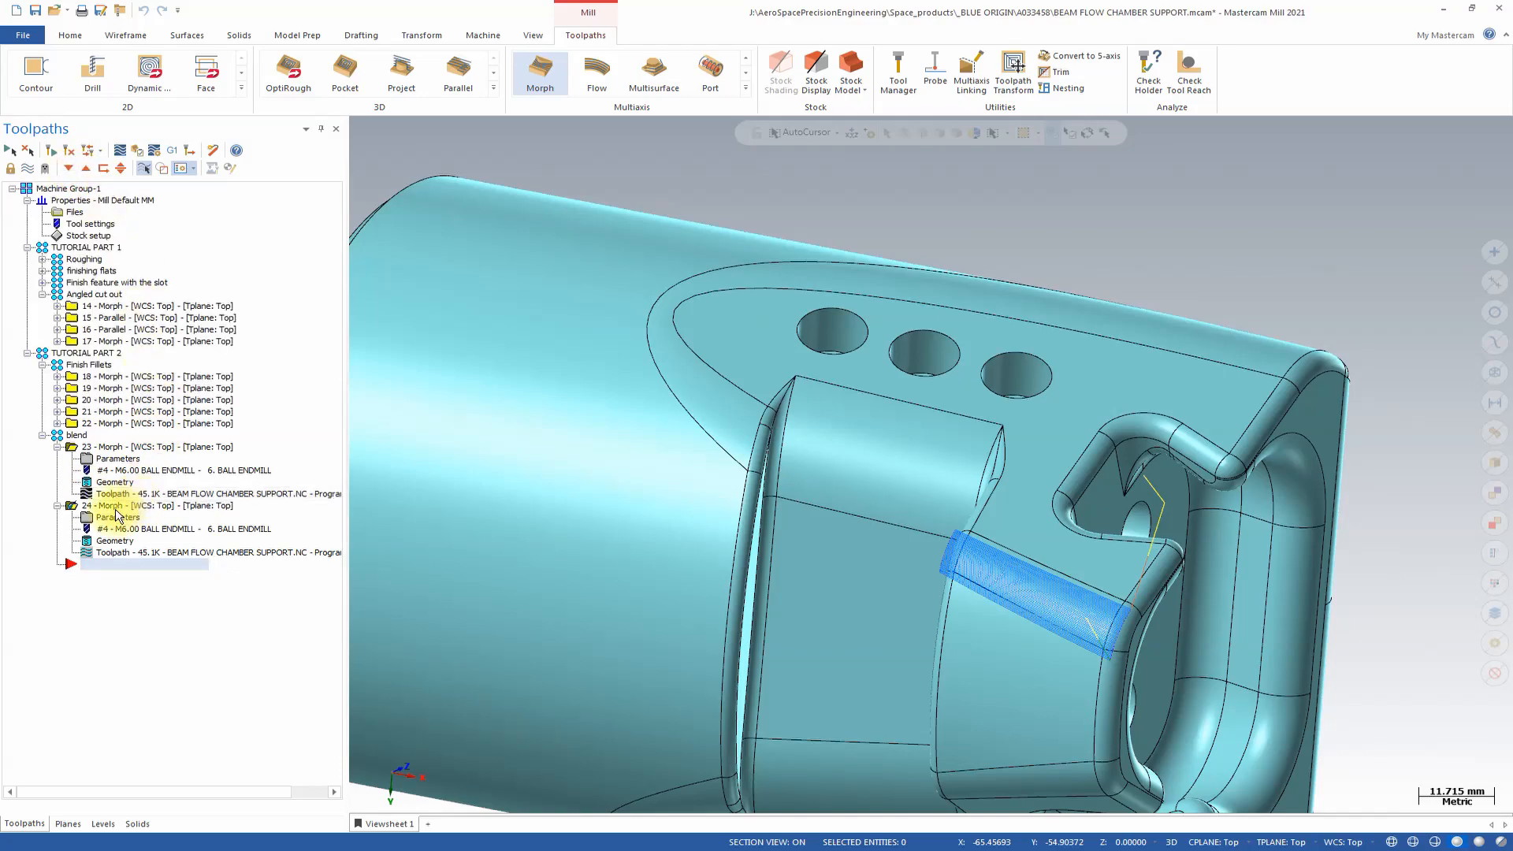
Step: Clear the inherited pattern and drive surface selections in the copied Morph operation's cut pattern
{"action": "left_click", "coordinate": [124, 523]}
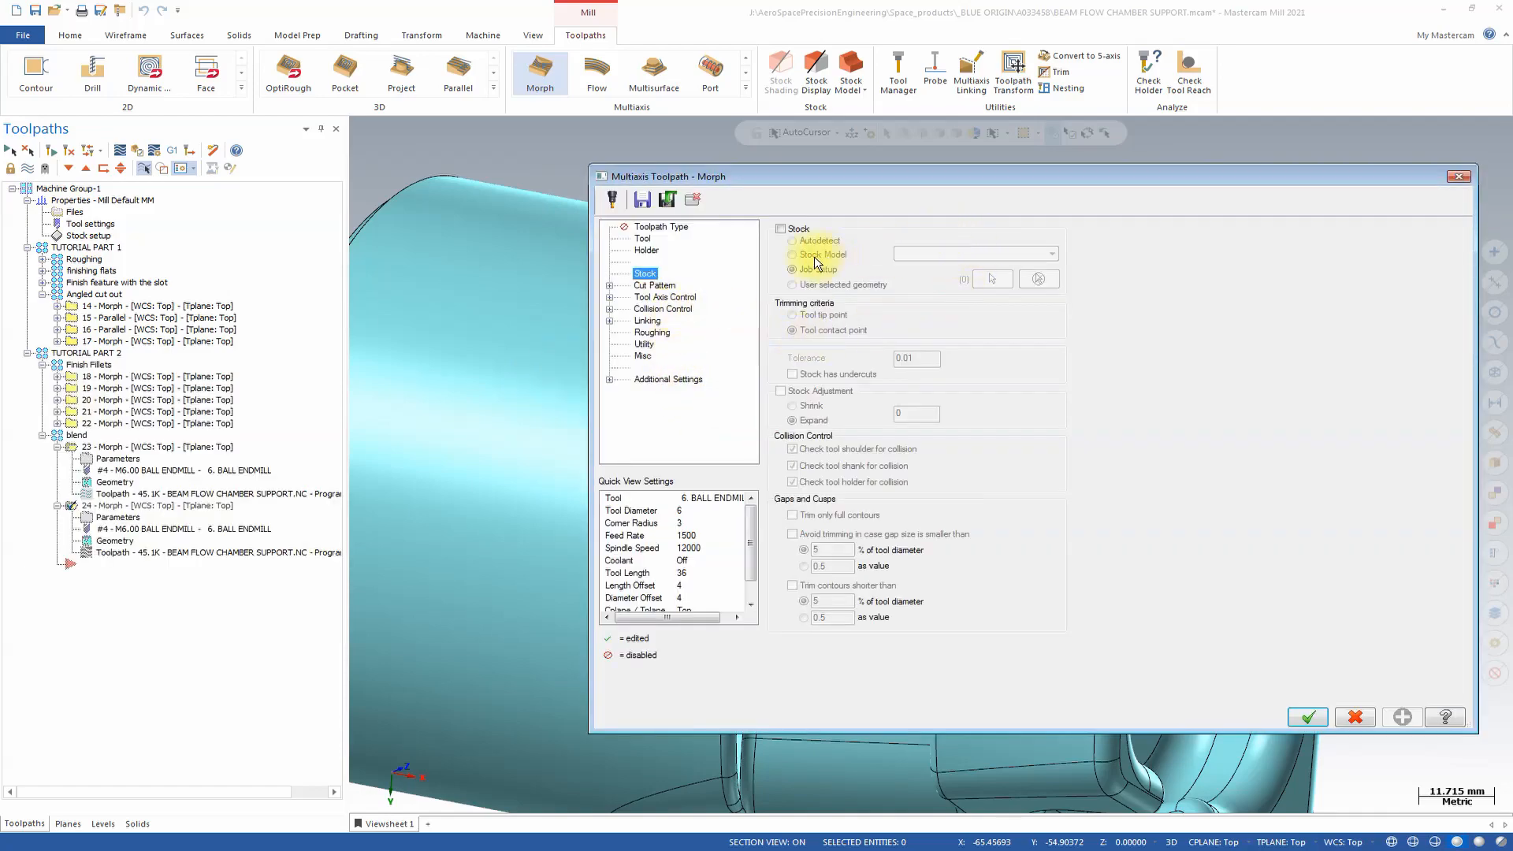
{"action": "left_click", "coordinate": [646, 288]}
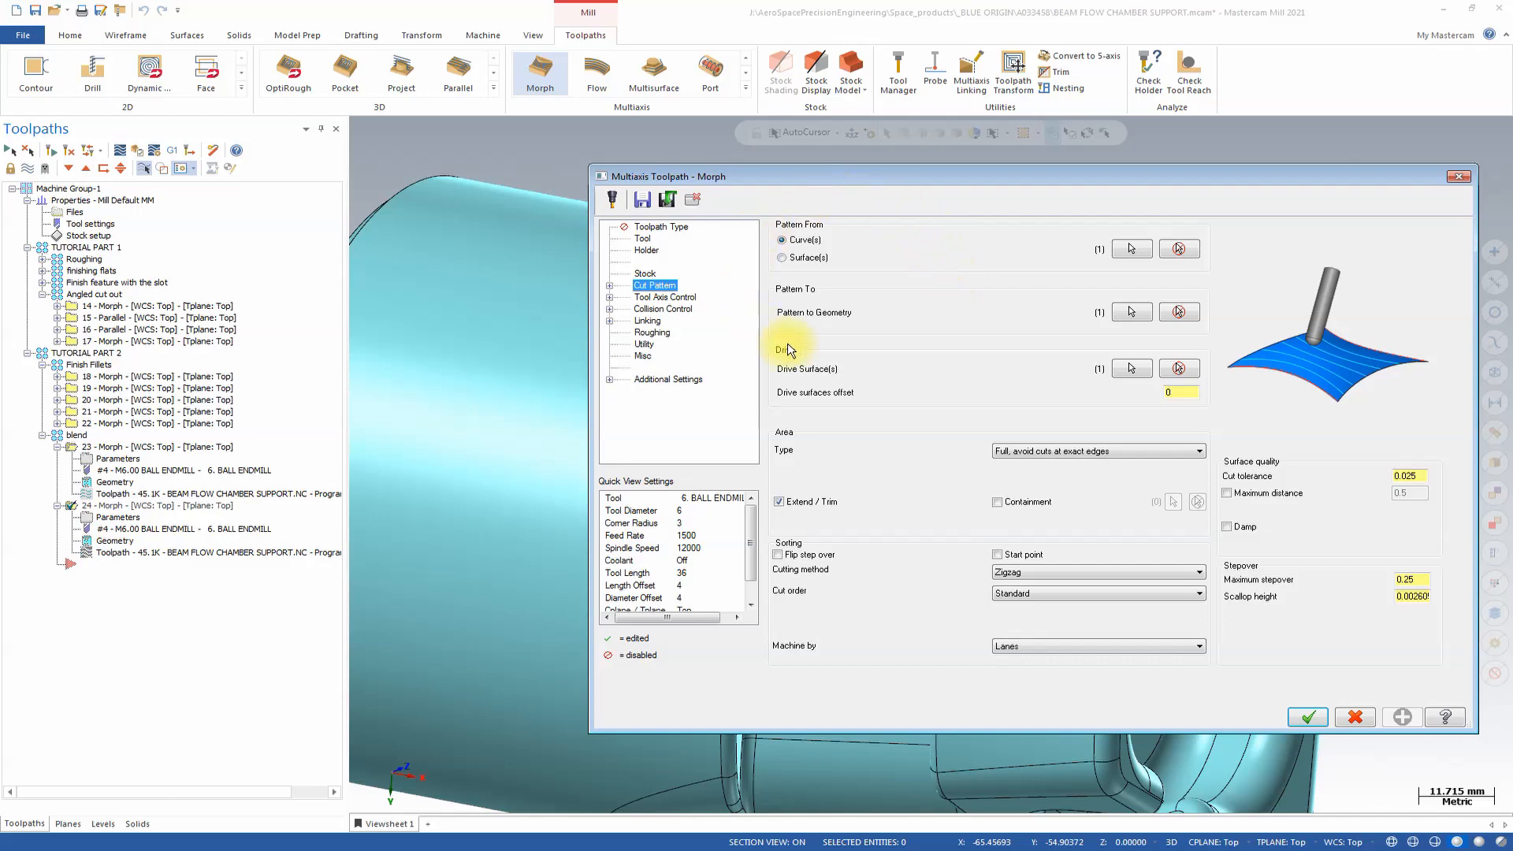
{"action": "left_click", "coordinate": [1192, 250]}
Step: Chain the outer edge of the curved blend bordering the cylindrical body as the Pattern From curve
{"action": "left_click", "coordinate": [1130, 250]}
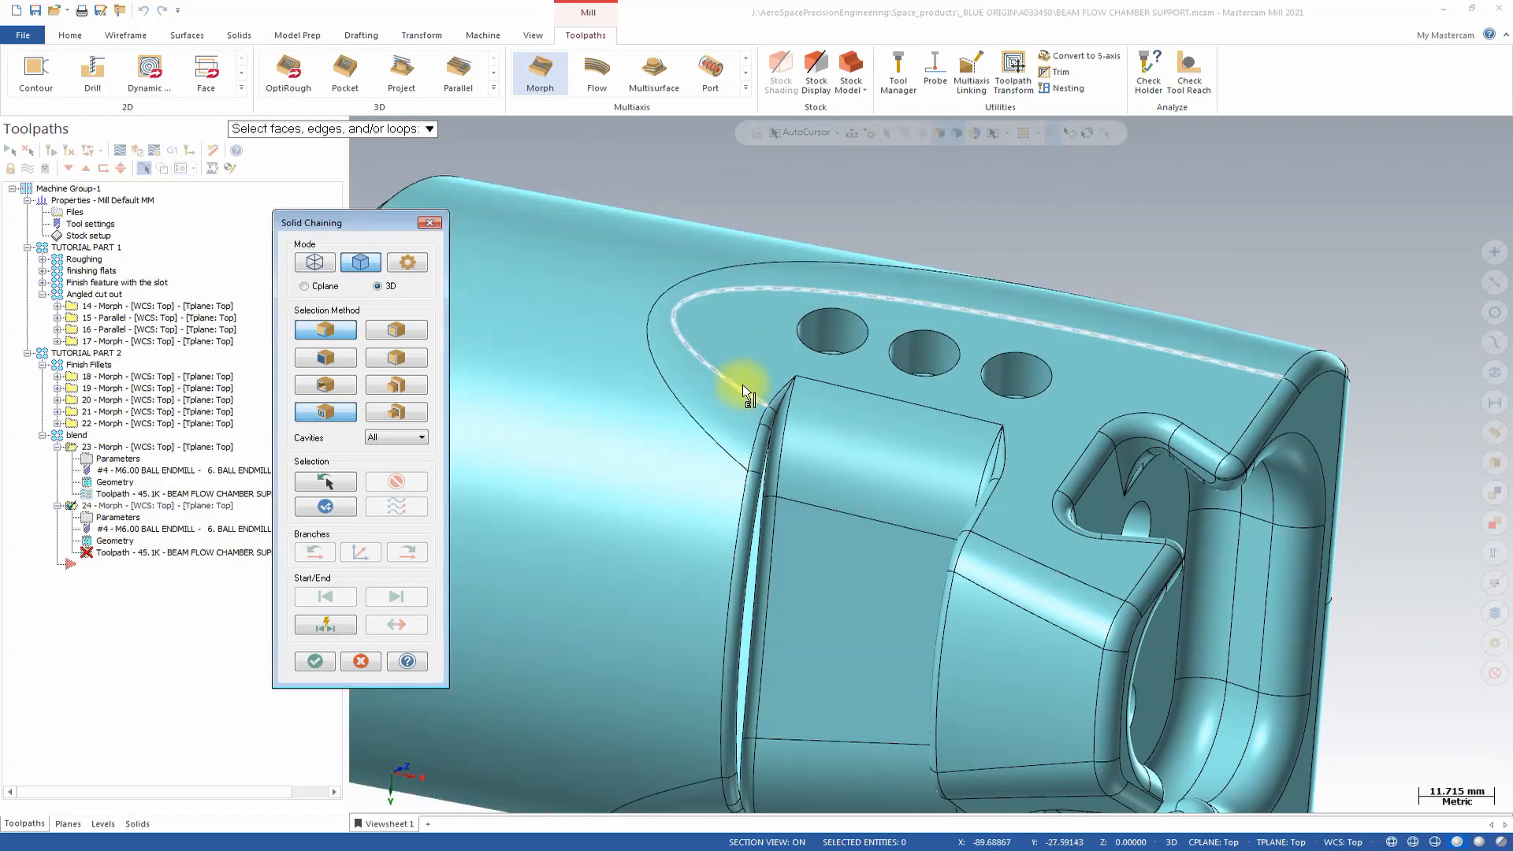
{"action": "middle_click_drag", "start_coordinate": [748, 380], "coordinate": [736, 339]}
{"action": "scroll", "coordinate": [735, 339], "scroll_direction": "down", "scroll_amount": 5}
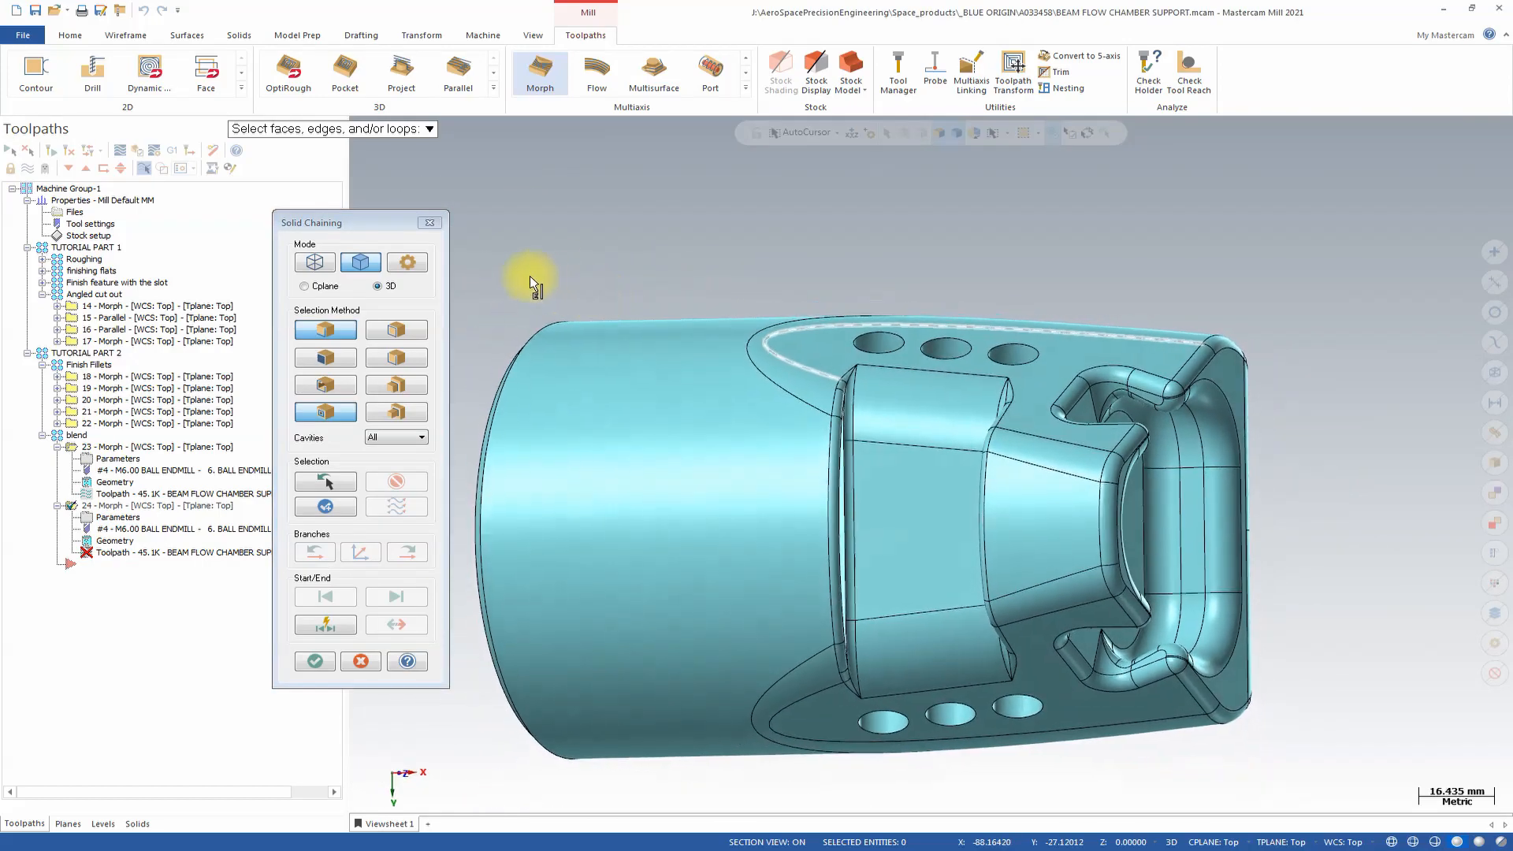
{"action": "scroll", "coordinate": [739, 417], "scroll_direction": "up", "scroll_amount": 3}
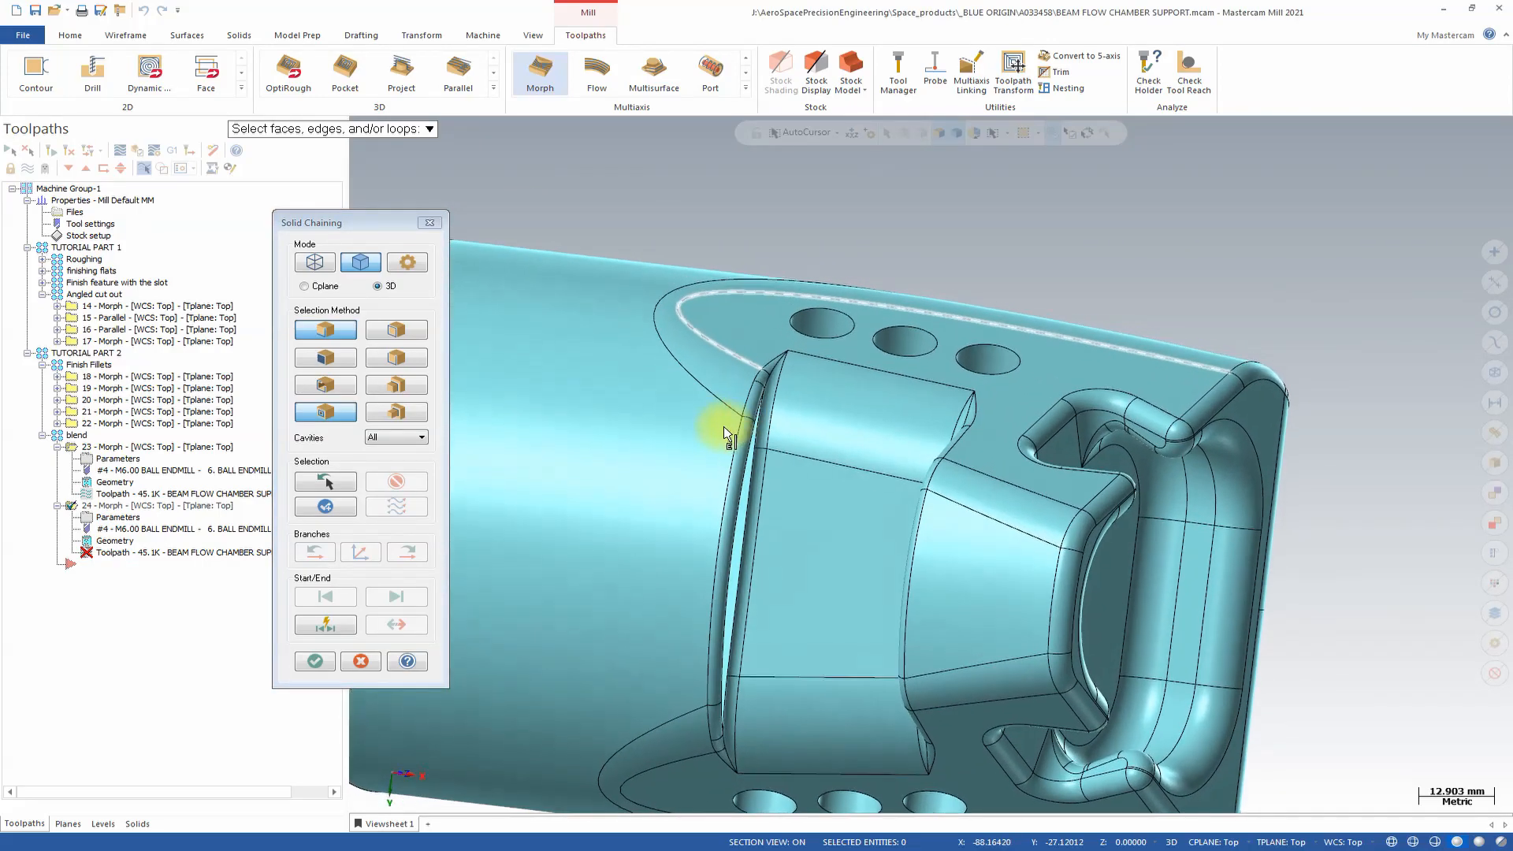
{"action": "middle_click_drag", "start_coordinate": [723, 427], "coordinate": [802, 429]}
{"action": "left_click", "coordinate": [784, 430]}
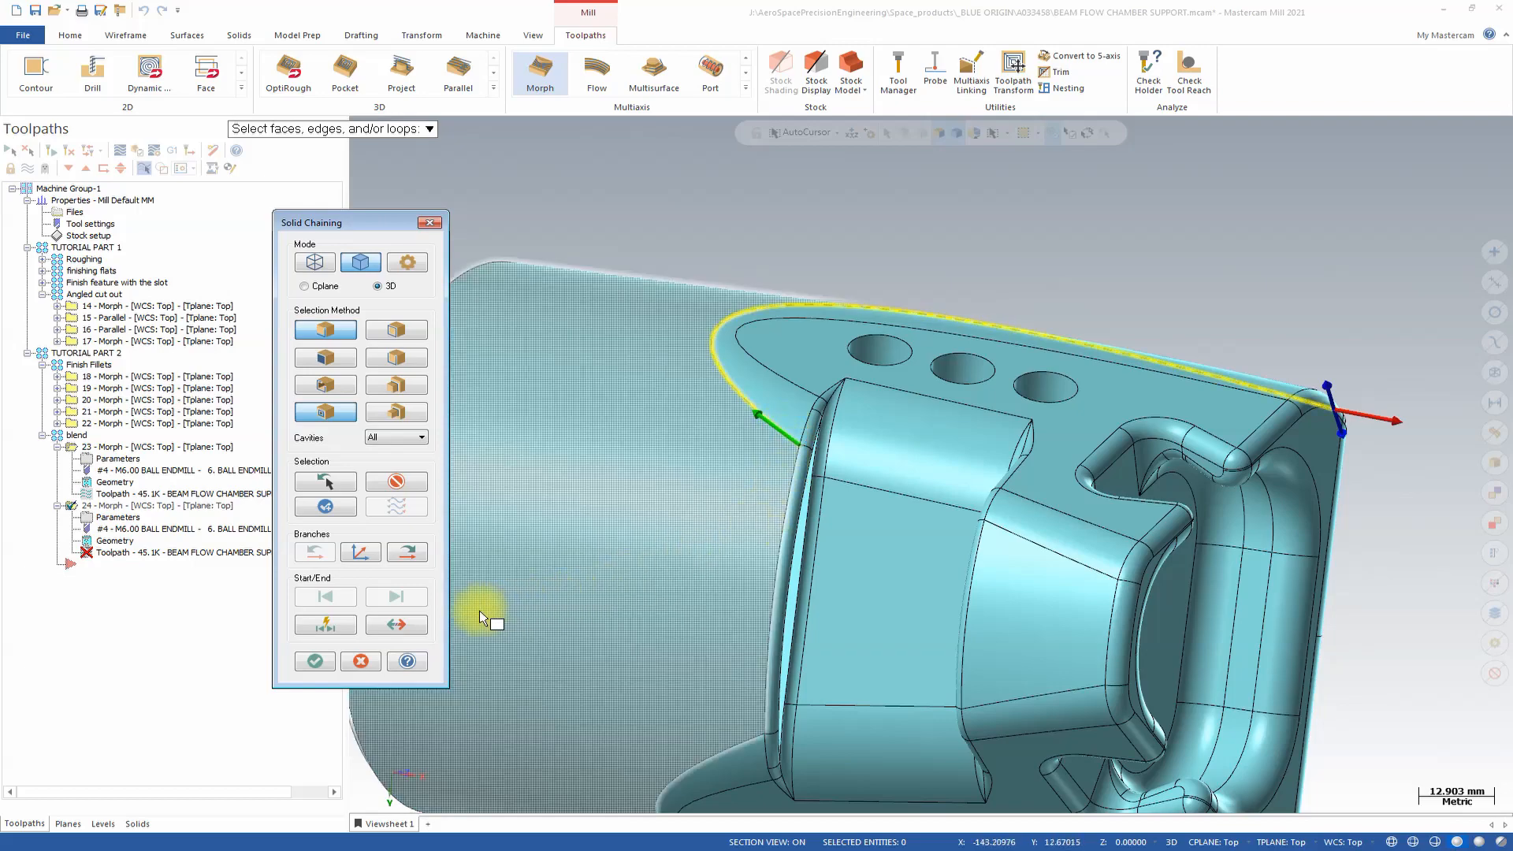
{"action": "left_click", "coordinate": [315, 660]}
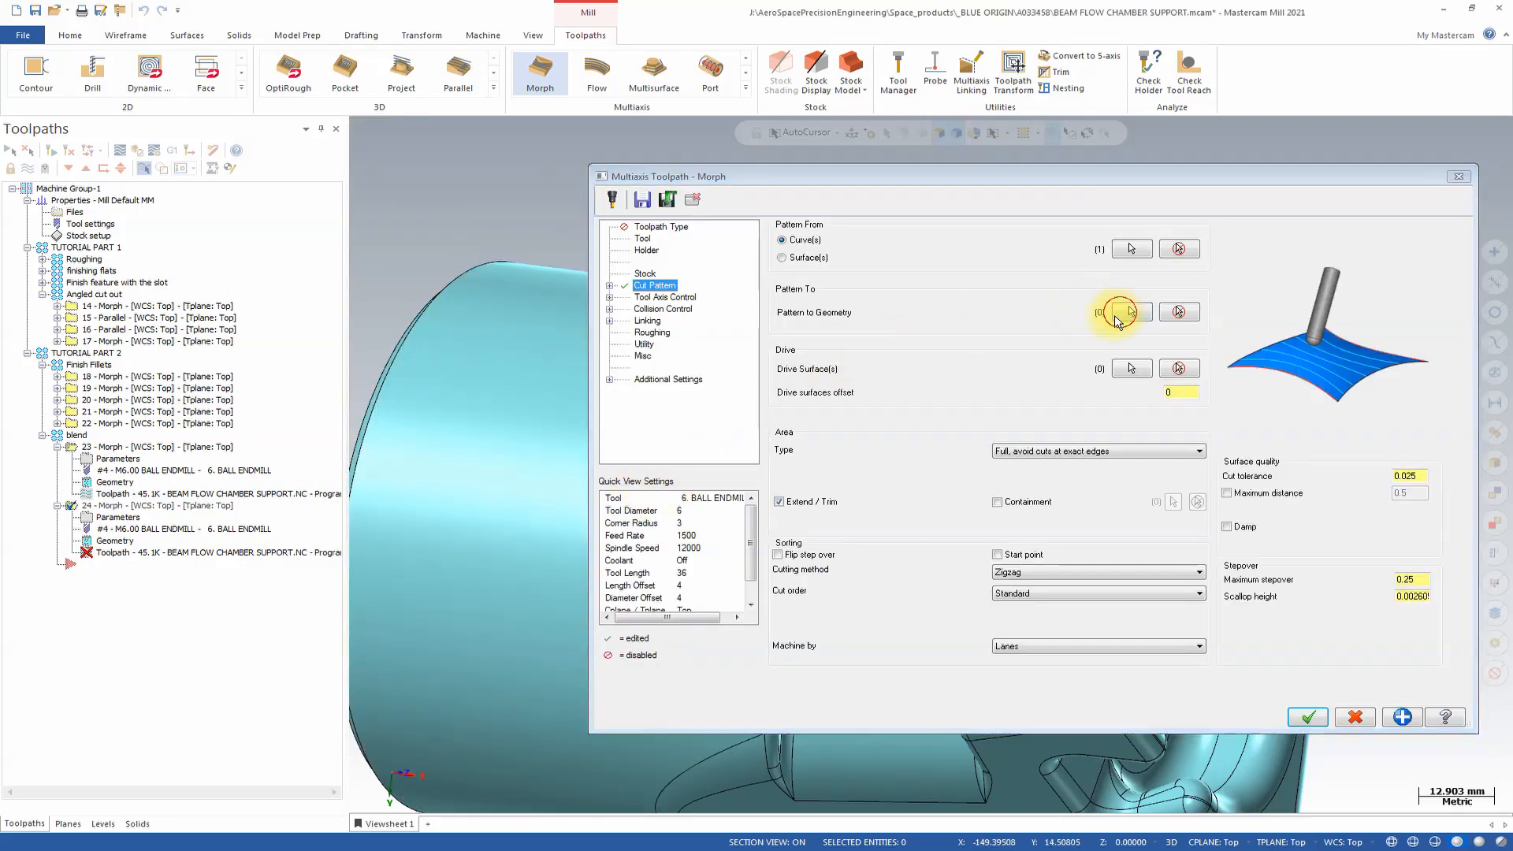
Step: Chain the curved blend's inner edge, bordering the flat face with three holes, as the Pattern To geometry
{"action": "left_click", "coordinate": [1119, 315]}
{"action": "left_click", "coordinate": [805, 386]}
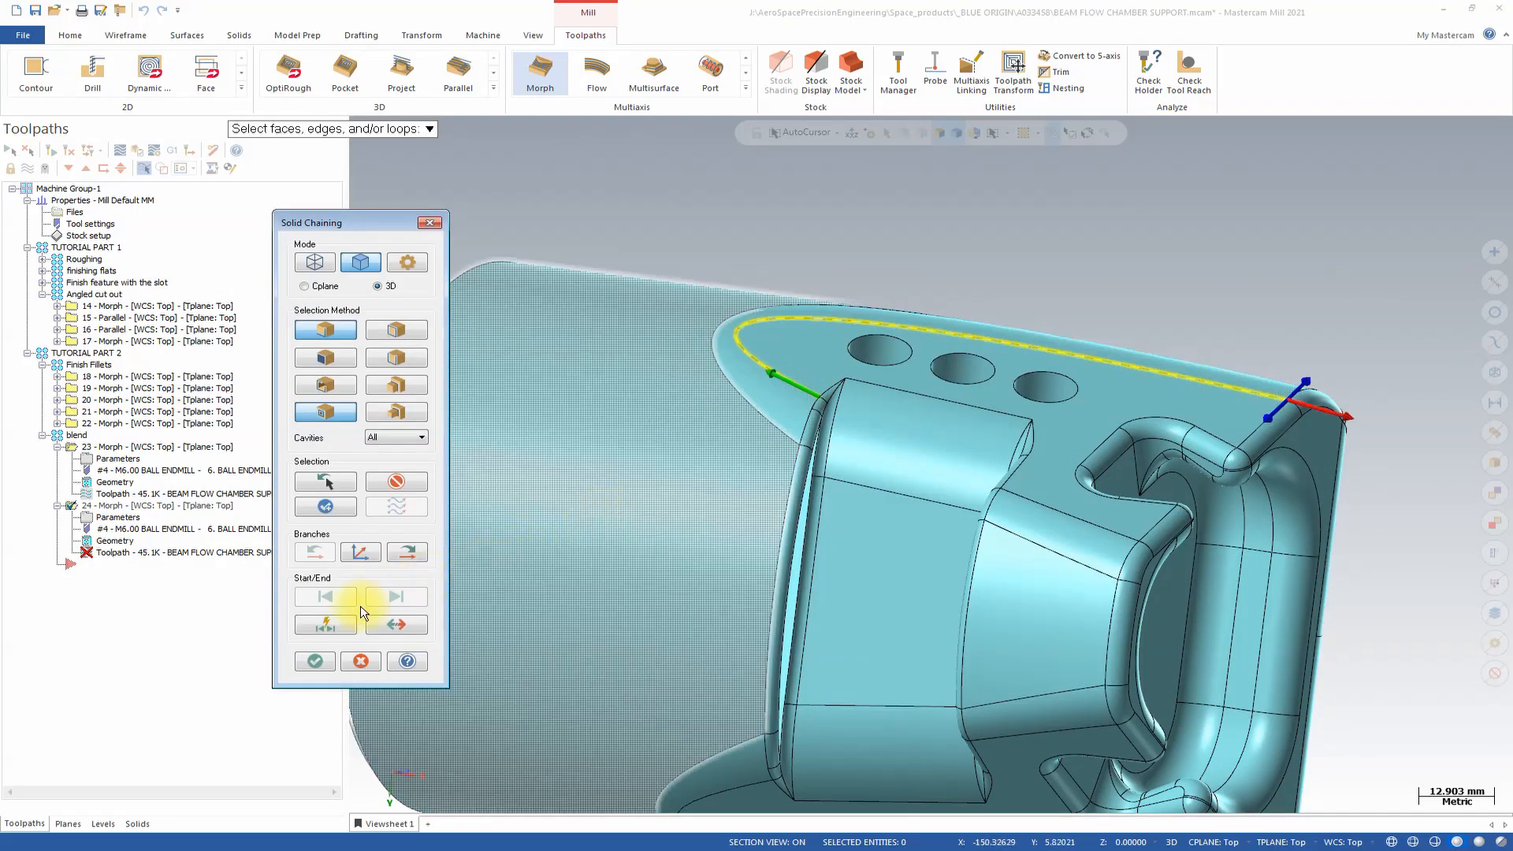
{"action": "left_click", "coordinate": [316, 660]}
Step: Select the curved blend face between the two chained edges as the drive surface and generate the copied toolpath
{"action": "left_click", "coordinate": [1127, 368]}
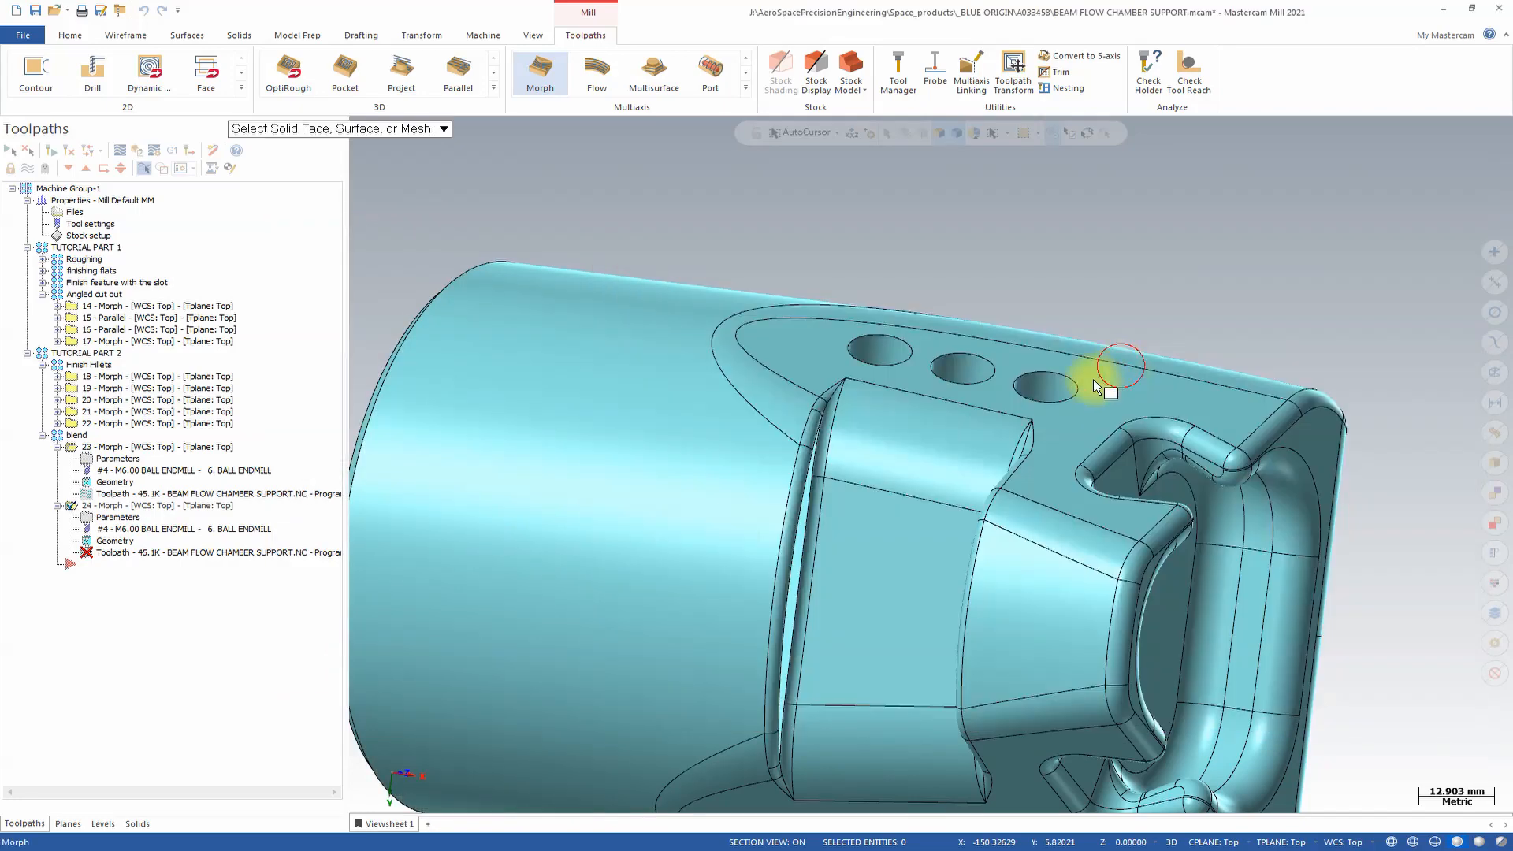
{"action": "left_click", "coordinate": [769, 400]}
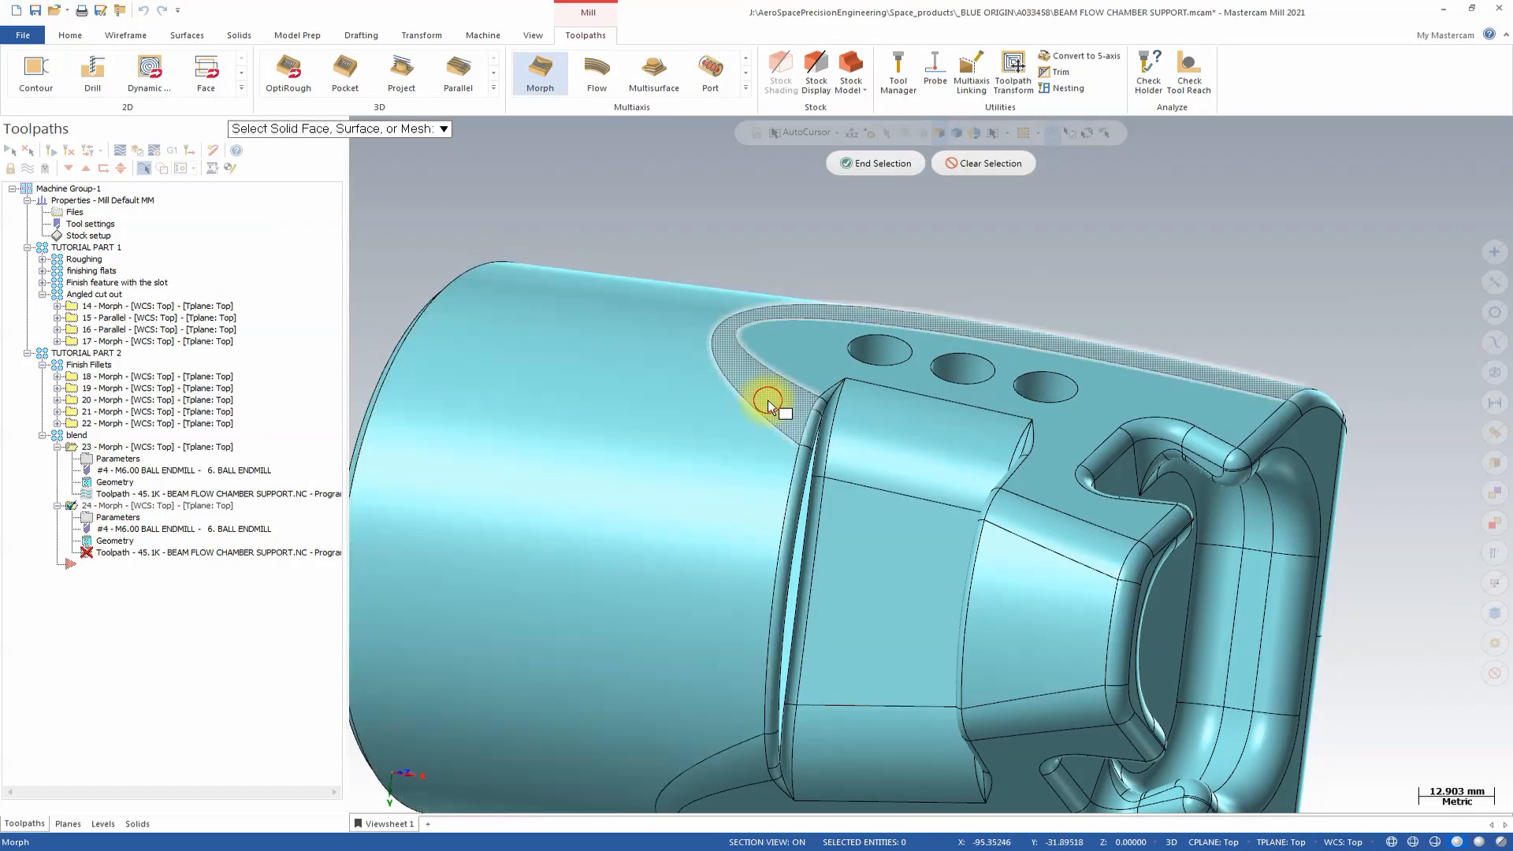
{"action": "left_click", "coordinate": [887, 163]}
{"action": "left_click", "coordinate": [1314, 715]}
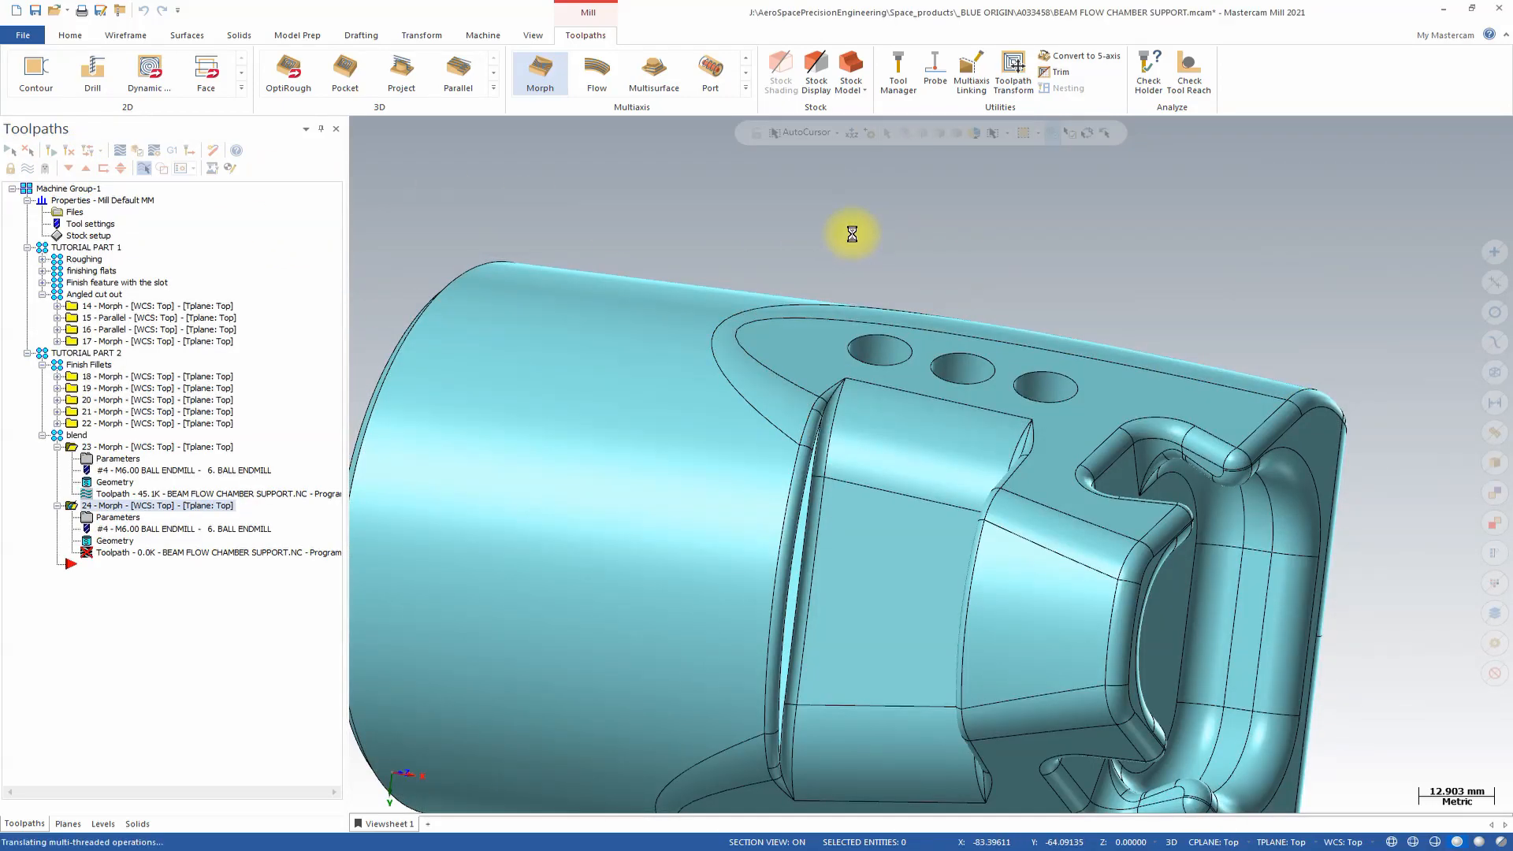
{"action": "mouse_move", "coordinate": [854, 234]}
{"action": "middle_mouse_down"}
{"action": "mouse_move", "coordinate": [800, 264]}
{"action": "mouse_move", "coordinate": [732, 405]}
{"action": "mouse_move", "coordinate": [777, 429]}
{"action": "mouse_move", "coordinate": [716, 337]}
{"action": "middle_mouse_up"}
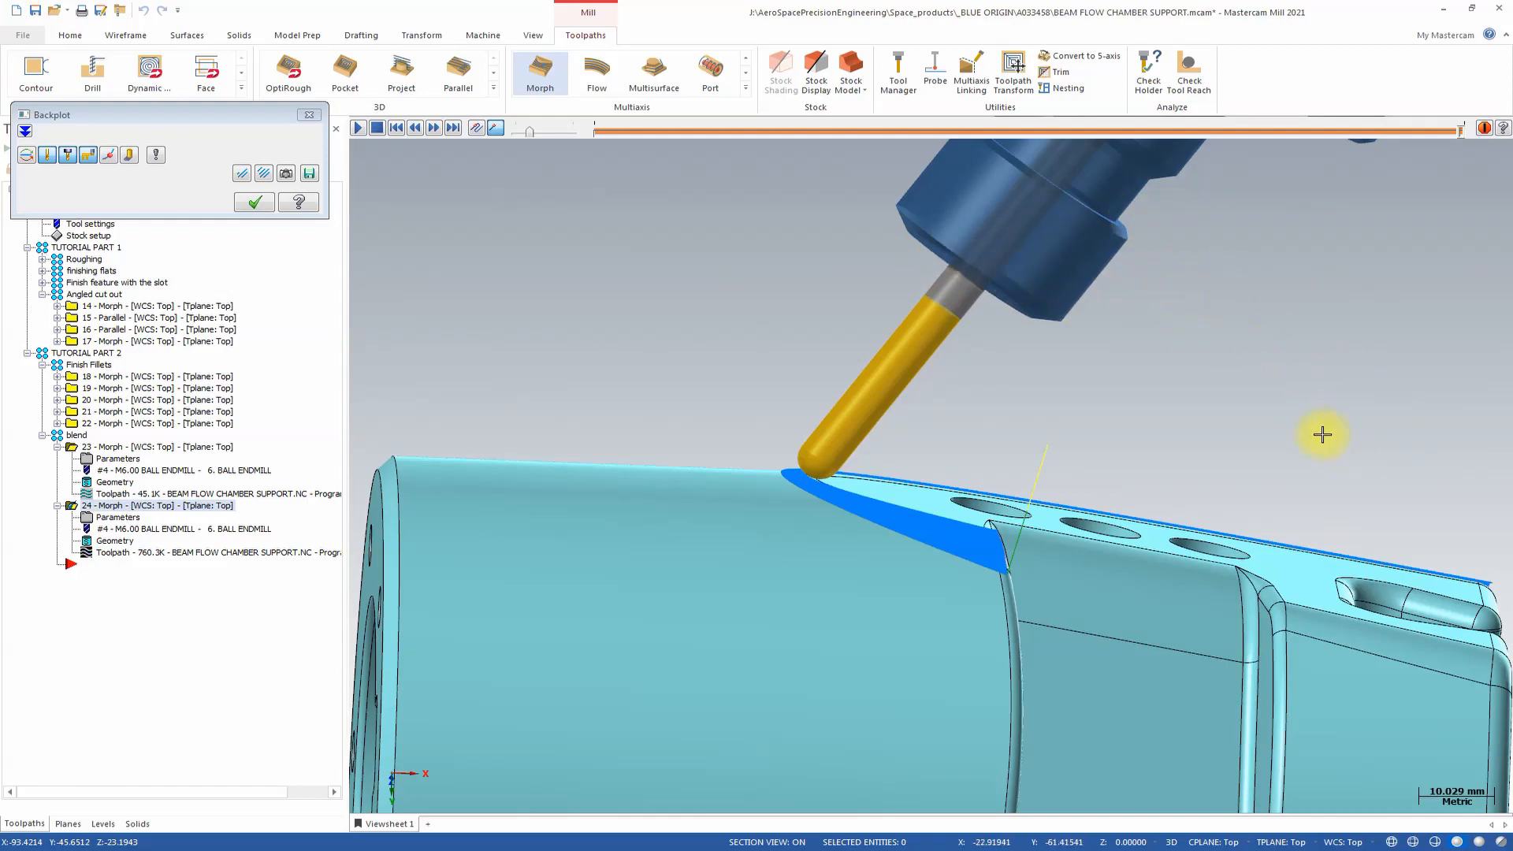
Step: Review the tool and holder orientation in the curved blend toolpath's backplot and close the backplot
{"action": "scroll", "coordinate": [670, 357], "scroll_direction": "down", "scroll_amount": 2}
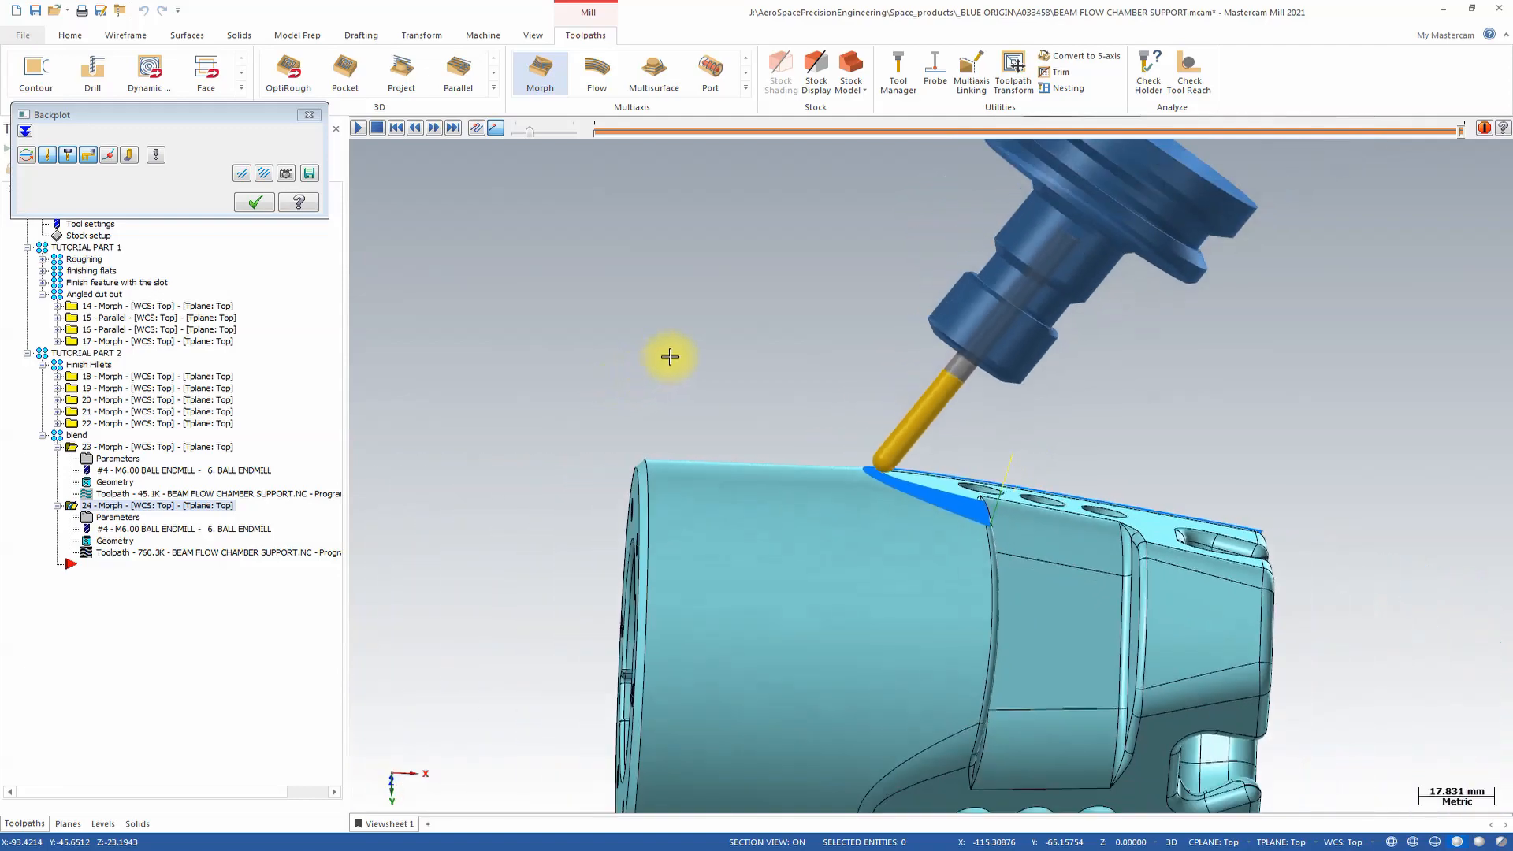
{"action": "scroll", "coordinate": [670, 357], "scroll_direction": "down", "scroll_amount": 2}
{"action": "mouse_move", "coordinate": [442, 352]}
{"action": "middle_mouse_down"}
{"action": "mouse_move", "coordinate": [455, 350]}
{"action": "mouse_move", "coordinate": [442, 361]}
{"action": "middle_mouse_up"}
{"action": "scroll", "coordinate": [442, 361], "scroll_direction": "up", "scroll_amount": 1}
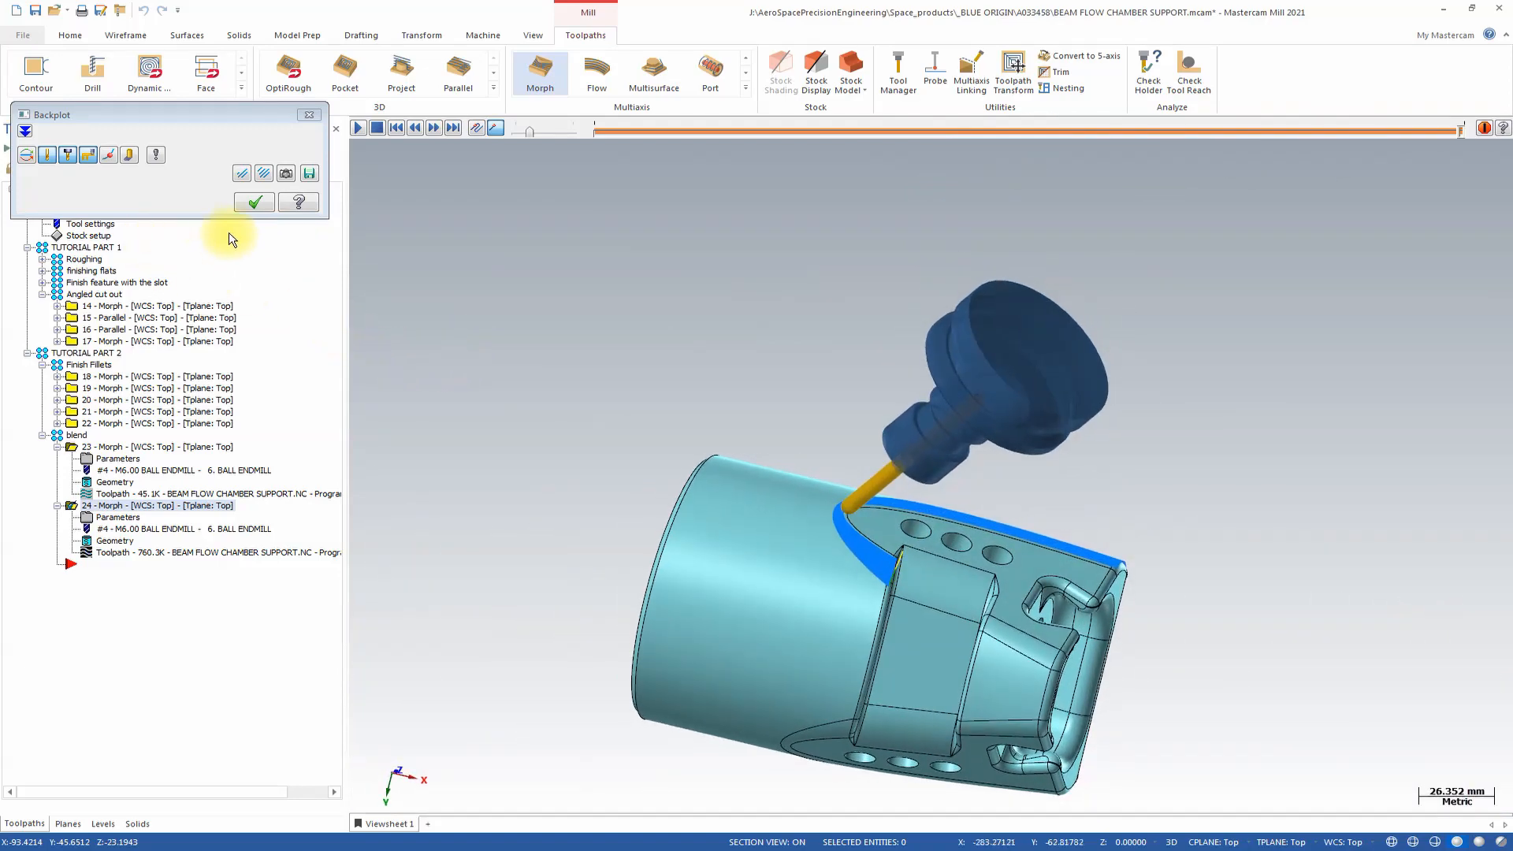
{"action": "left_click", "coordinate": [255, 202]}
Step: Duplicate the second Morph operation in the blend group by copying it after itself
{"action": "mouse_move", "coordinate": [682, 361]}
{"action": "middle_mouse_down"}
{"action": "mouse_move", "coordinate": [694, 353]}
{"action": "mouse_move", "coordinate": [667, 347]}
{"action": "mouse_move", "coordinate": [1027, 513]}
{"action": "mouse_move", "coordinate": [915, 531]}
{"action": "mouse_move", "coordinate": [809, 477]}
{"action": "middle_mouse_up"}
{"action": "scroll", "coordinate": [667, 348], "scroll_direction": "up", "scroll_amount": 2}
{"action": "left_click", "coordinate": [278, 543]}
{"action": "mouse_move", "coordinate": [957, 571]}
{"action": "middle_mouse_down"}
{"action": "mouse_move", "coordinate": [993, 605]}
{"action": "mouse_move", "coordinate": [1040, 601]}
{"action": "mouse_move", "coordinate": [1059, 676]}
{"action": "mouse_move", "coordinate": [1030, 636]}
{"action": "mouse_move", "coordinate": [1044, 606]}
{"action": "middle_mouse_up"}
{"action": "scroll", "coordinate": [1059, 677], "scroll_direction": "up", "scroll_amount": 2}
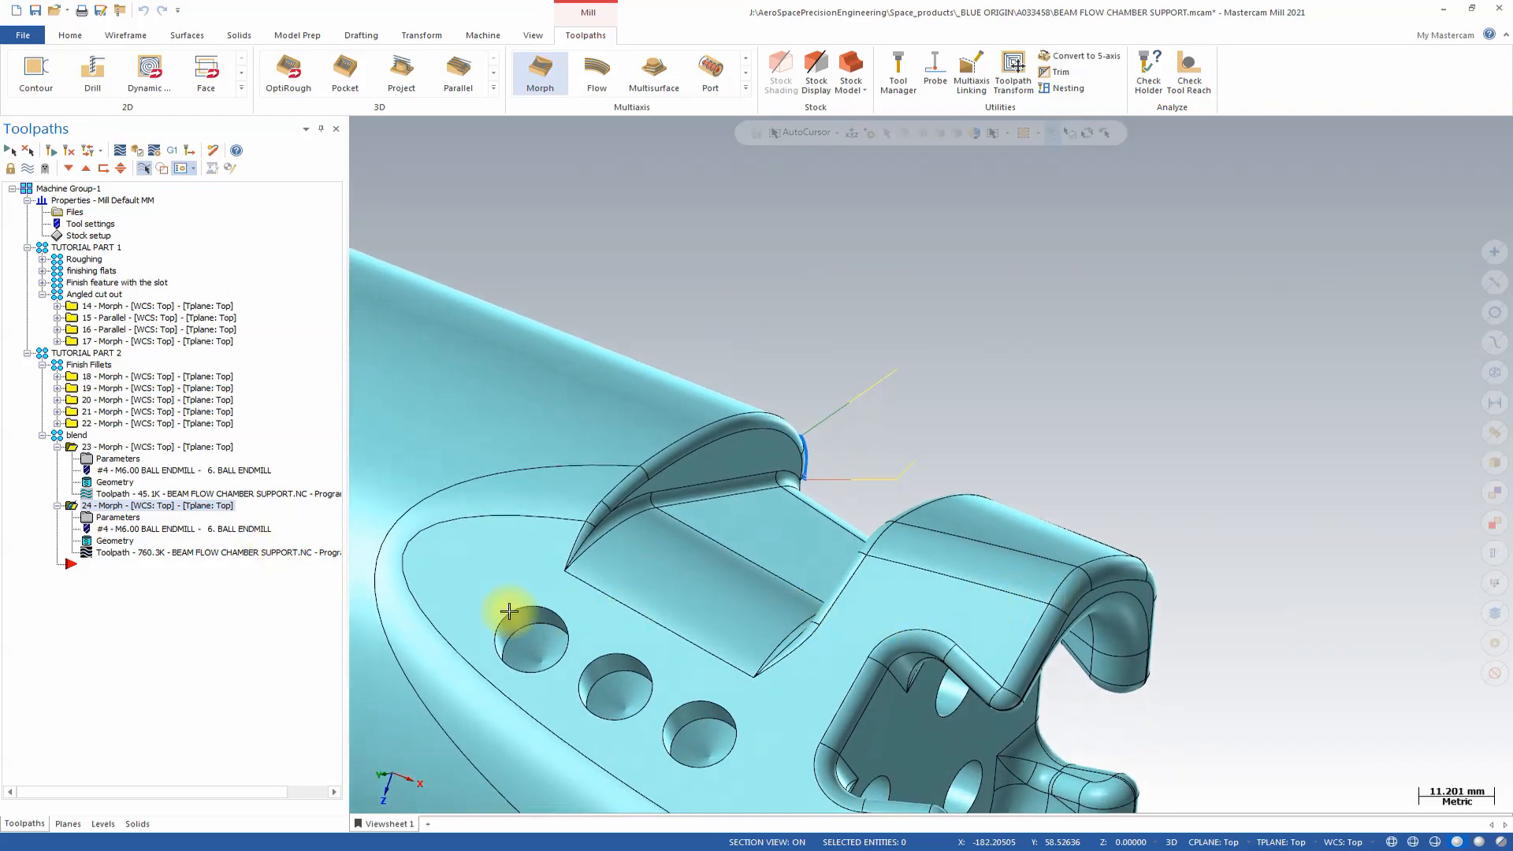
{"action": "right_click_drag", "start_coordinate": [113, 513], "coordinate": [136, 541]}
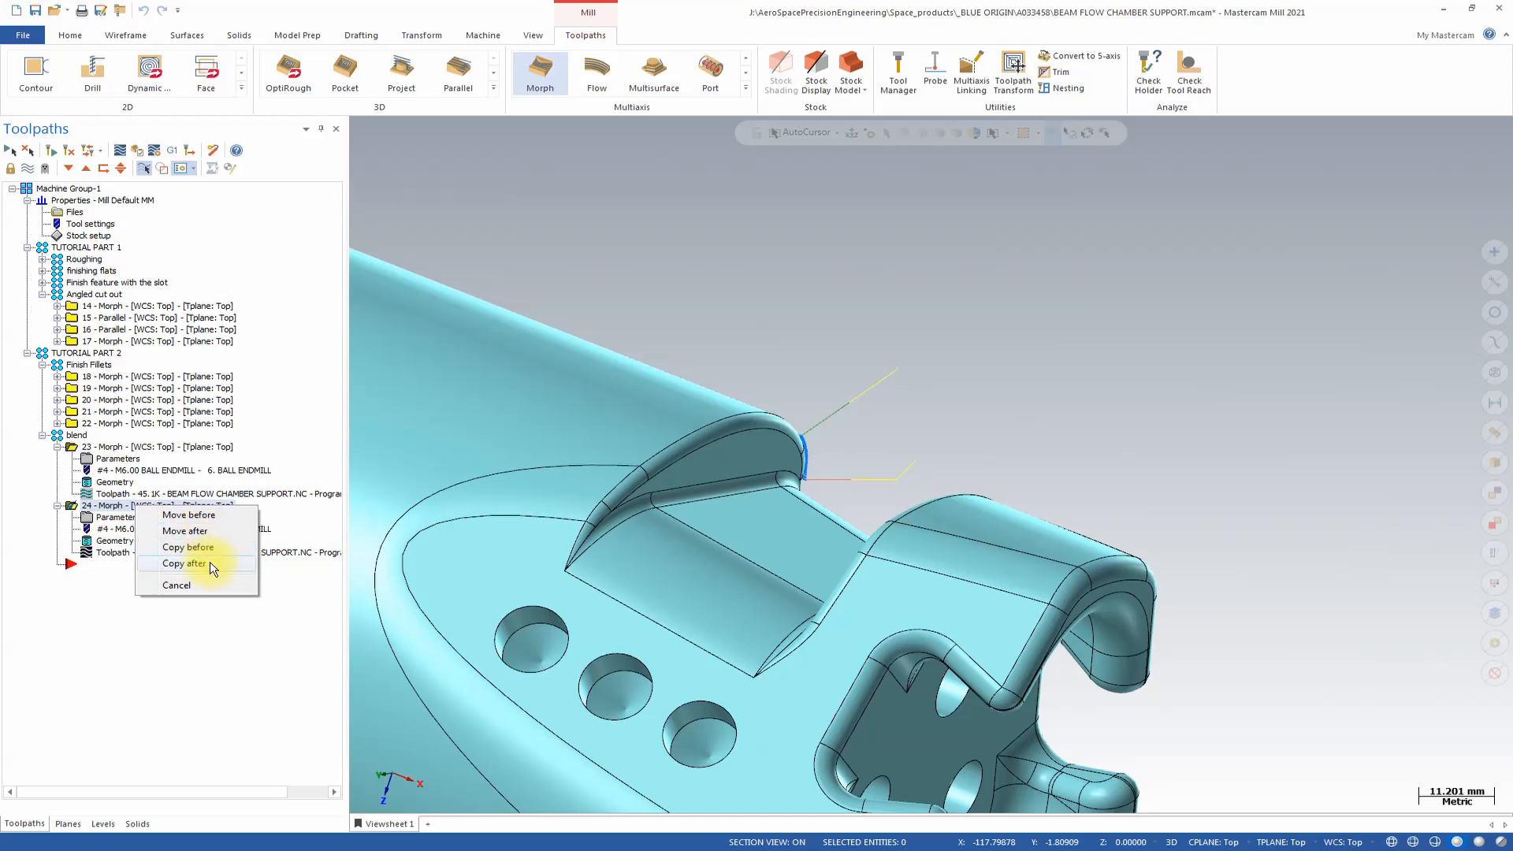
{"action": "left_click", "coordinate": [205, 562]}
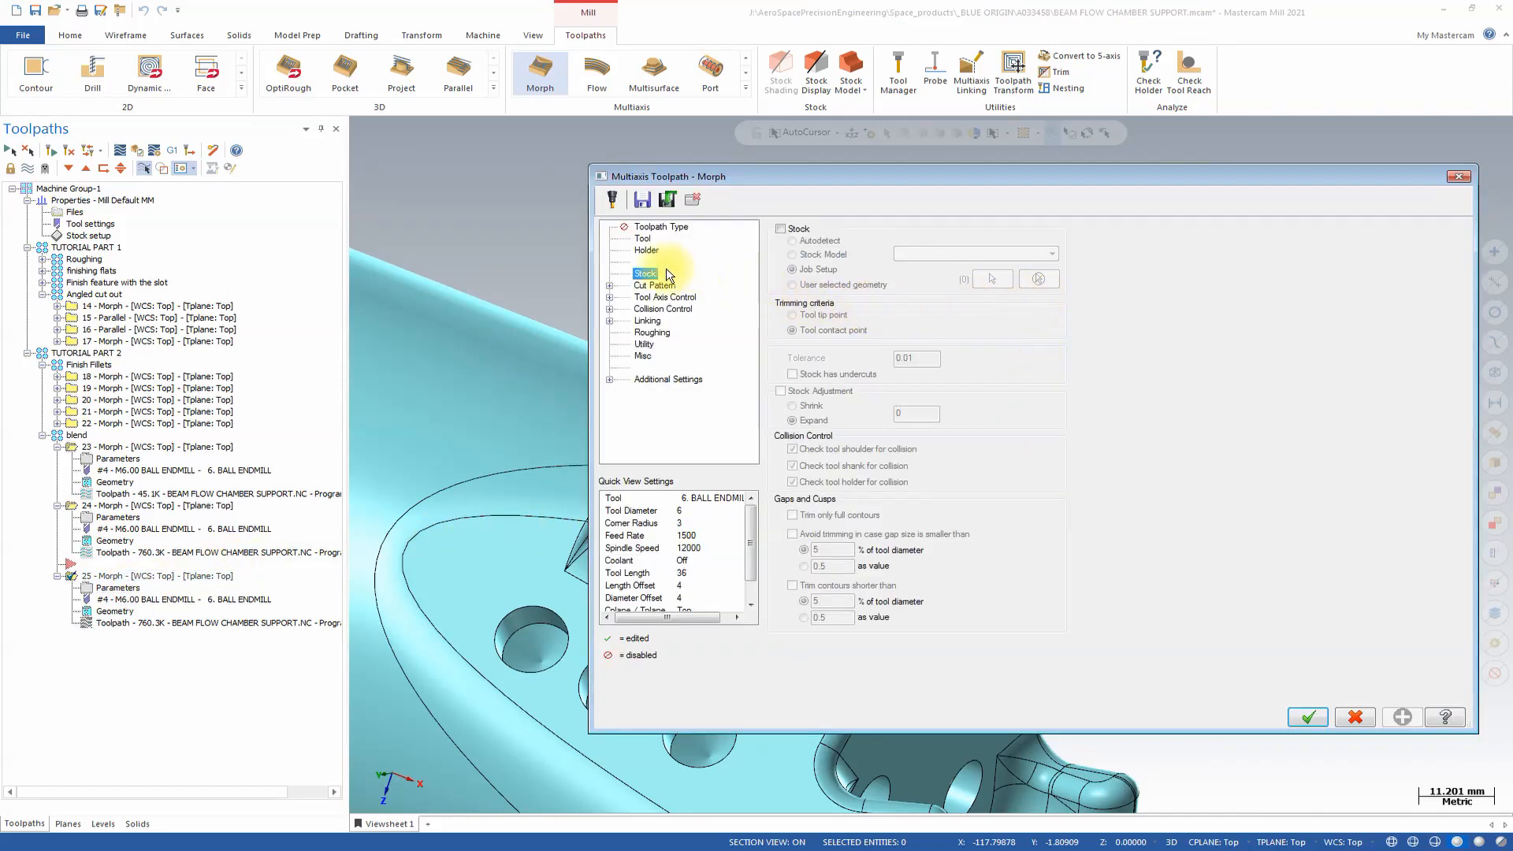
Step: Clear the Pattern From, Pattern To and drive surface selections in the duplicated operation's cut pattern
{"action": "left_click", "coordinate": [644, 286]}
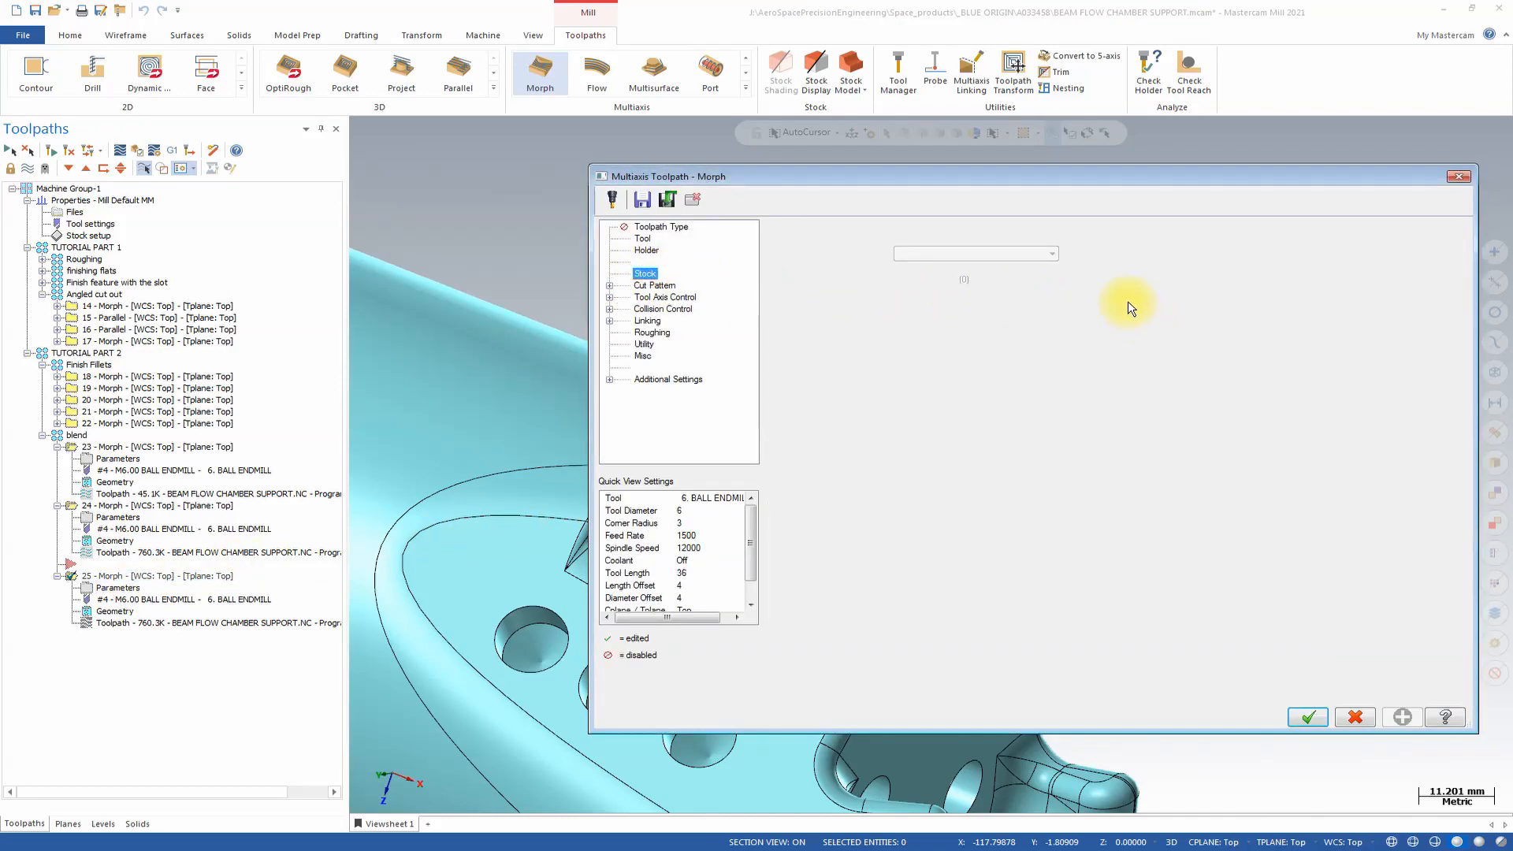
{"action": "left_click", "coordinate": [1179, 249]}
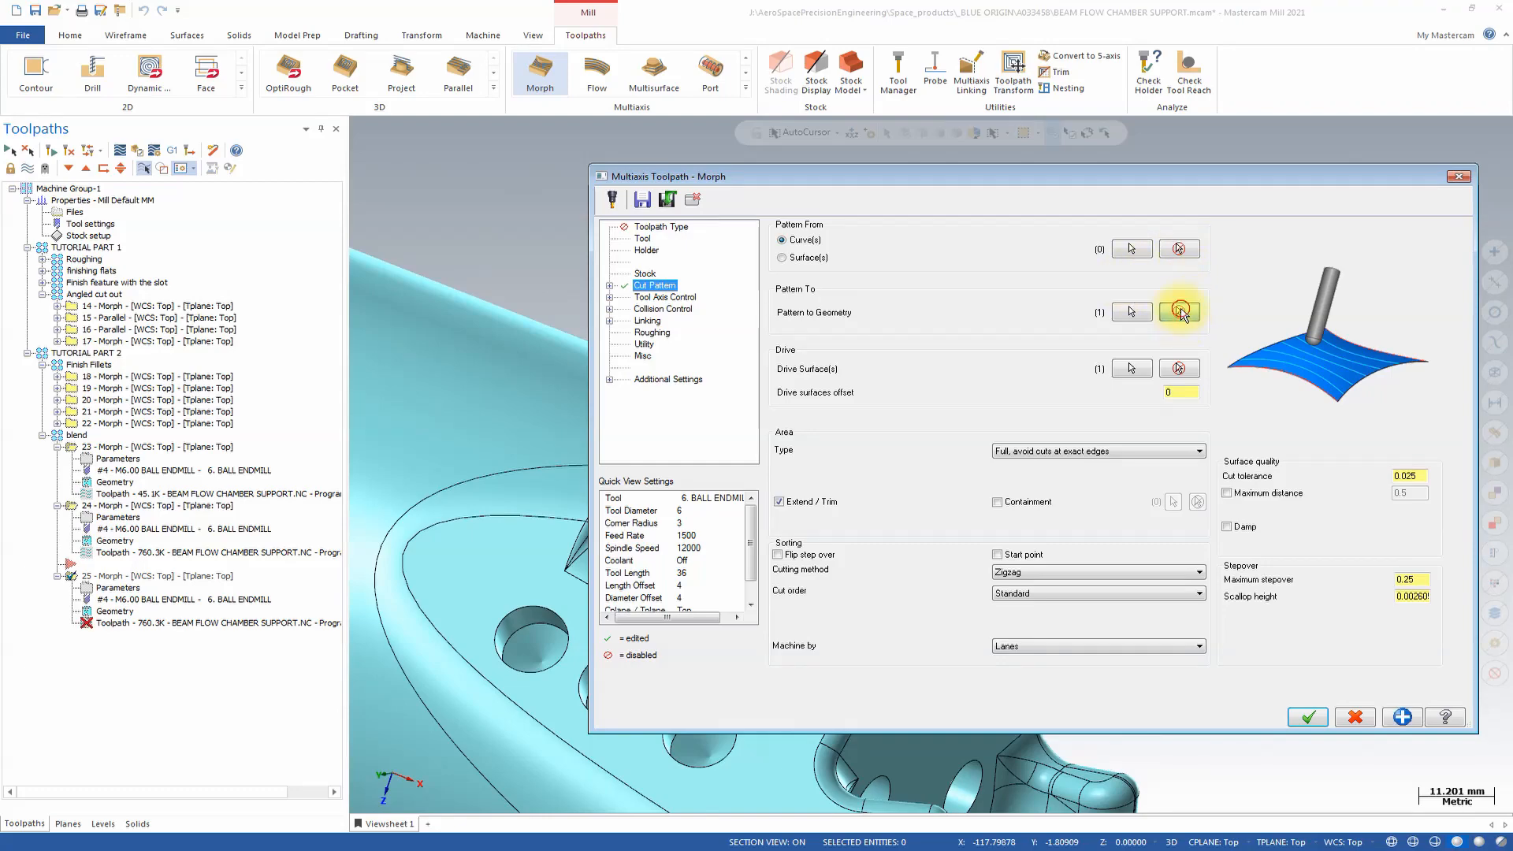
{"action": "left_click", "coordinate": [1179, 368]}
Step: Chain the upper edge of the narrow blend strip on the raised end section as the Pattern From curve
{"action": "left_click", "coordinate": [1132, 248]}
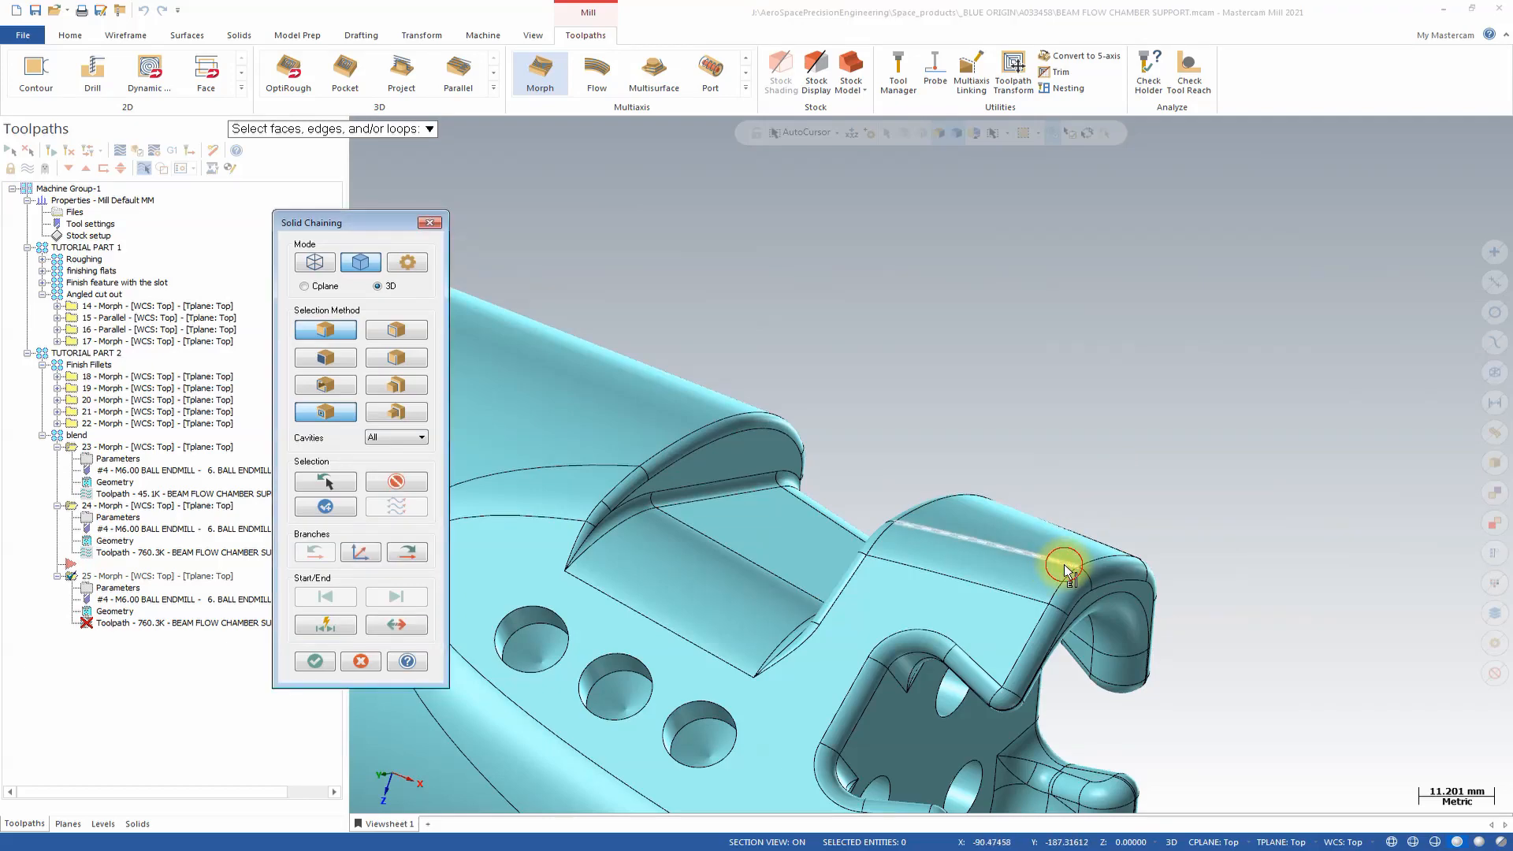
{"action": "left_click", "coordinate": [1064, 565]}
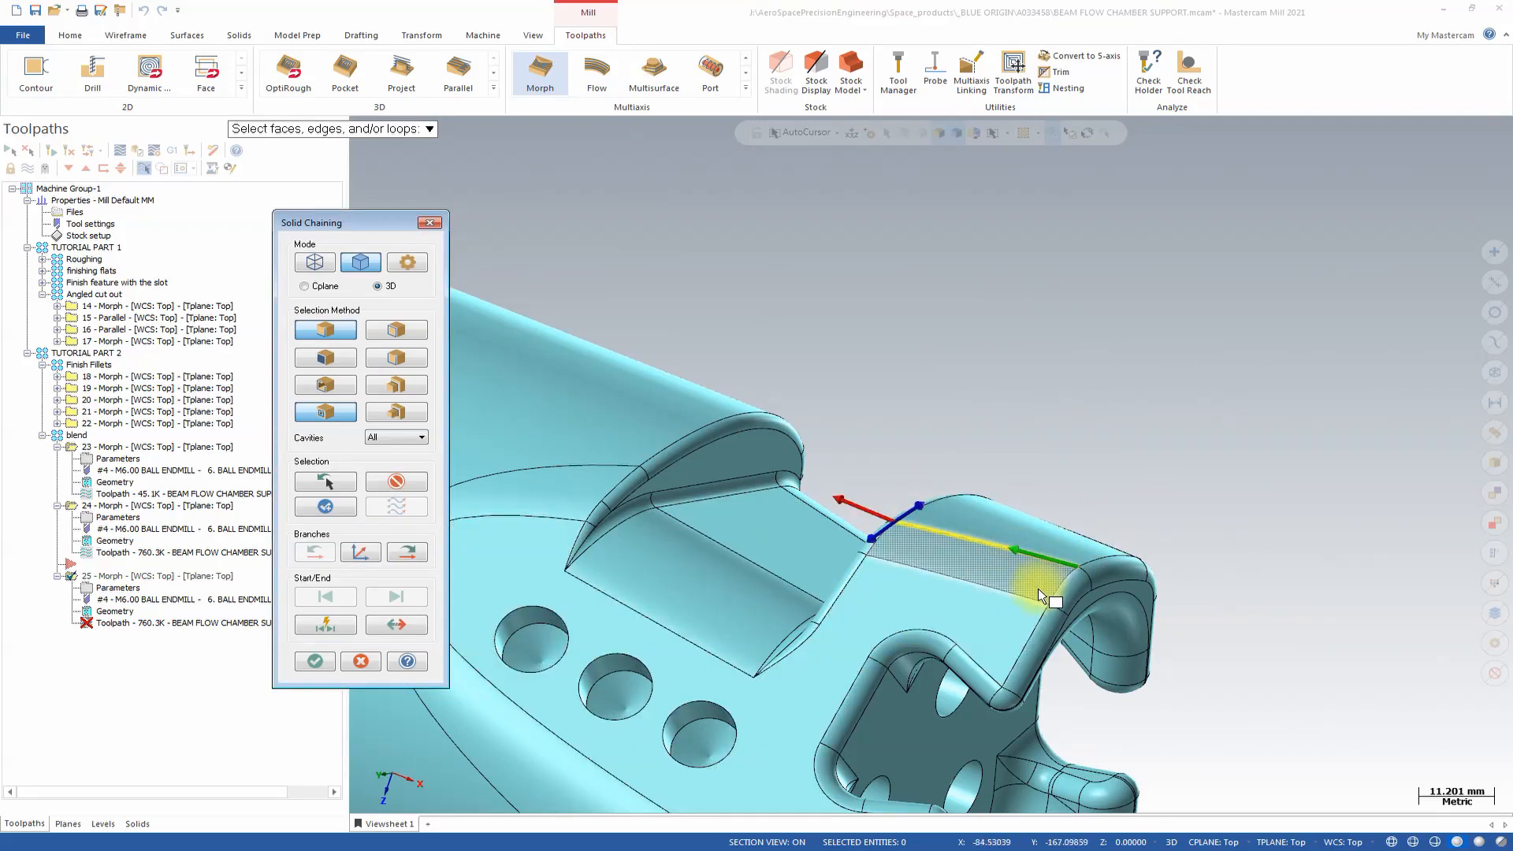
{"action": "left_click", "coordinate": [309, 669]}
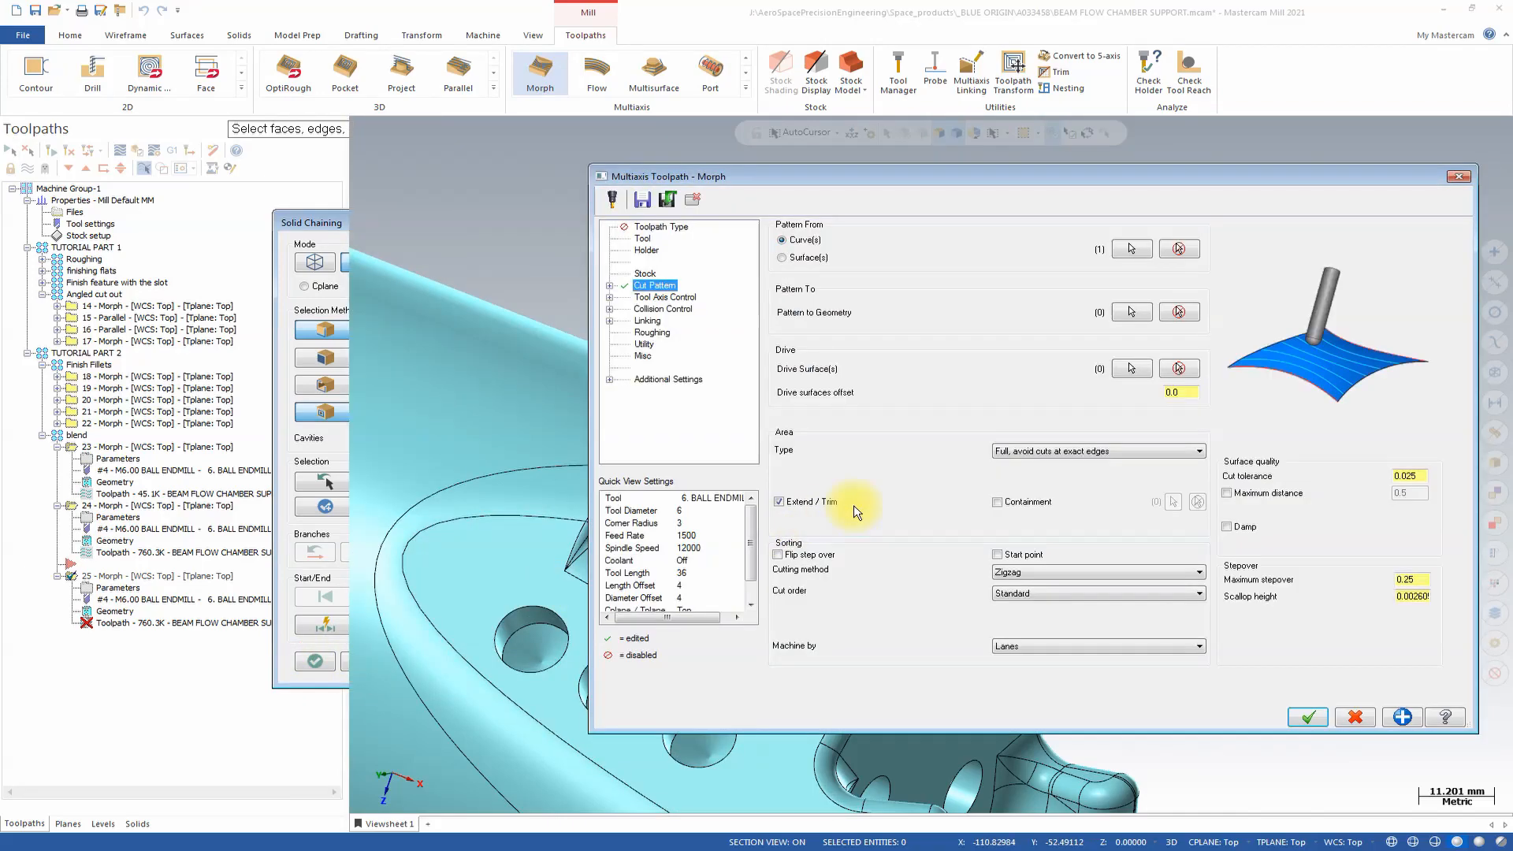
Step: Chain the narrow blend strip's lower edge, bordering the flat three-hole face, as the Pattern To geometry
{"action": "left_click", "coordinate": [1131, 368]}
{"action": "left_click", "coordinate": [933, 578]}
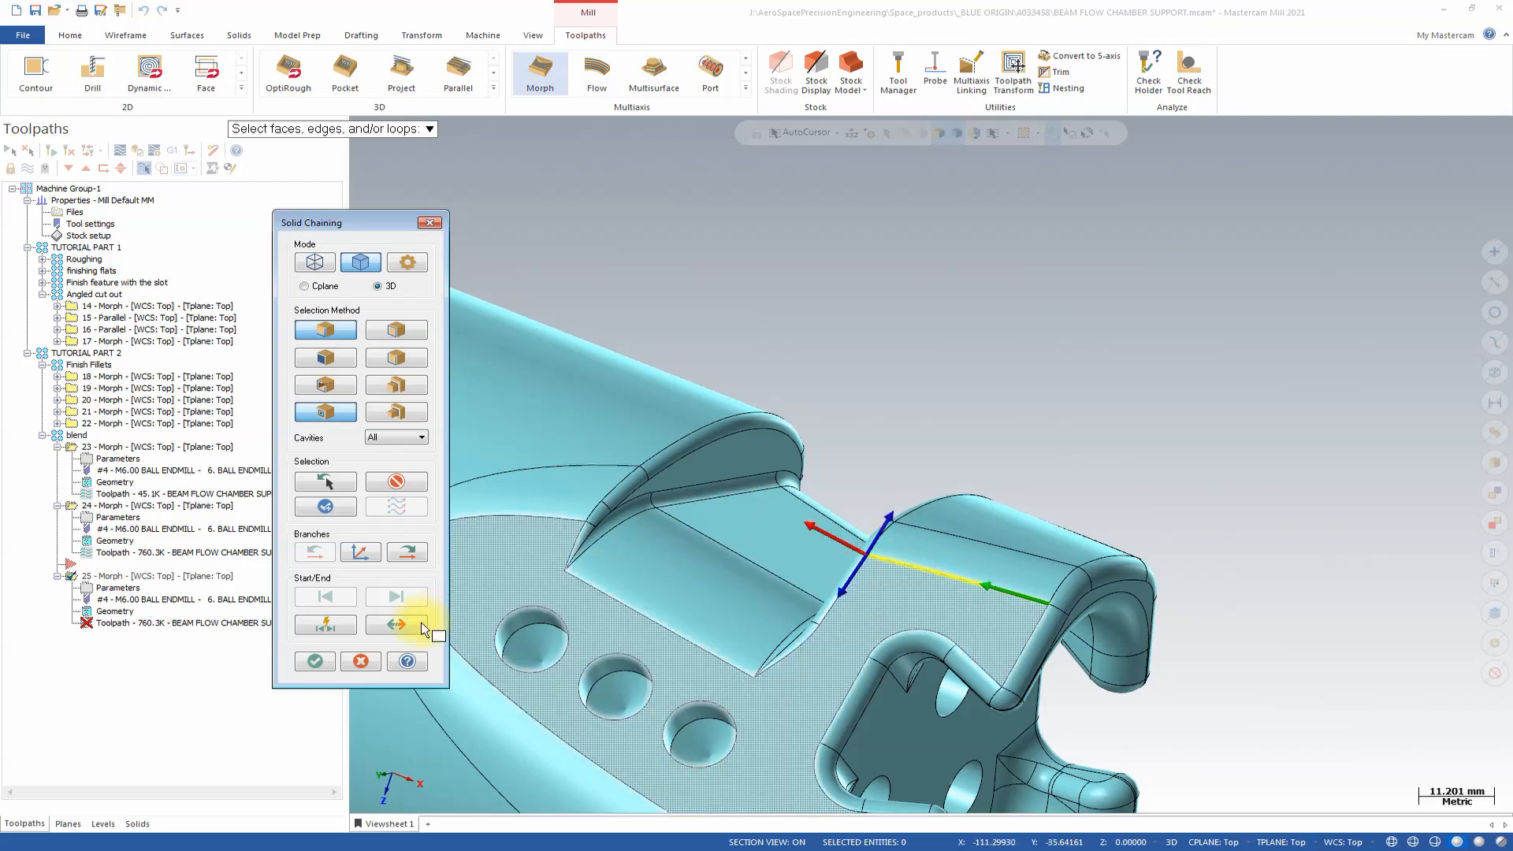
{"action": "left_click", "coordinate": [298, 665]}
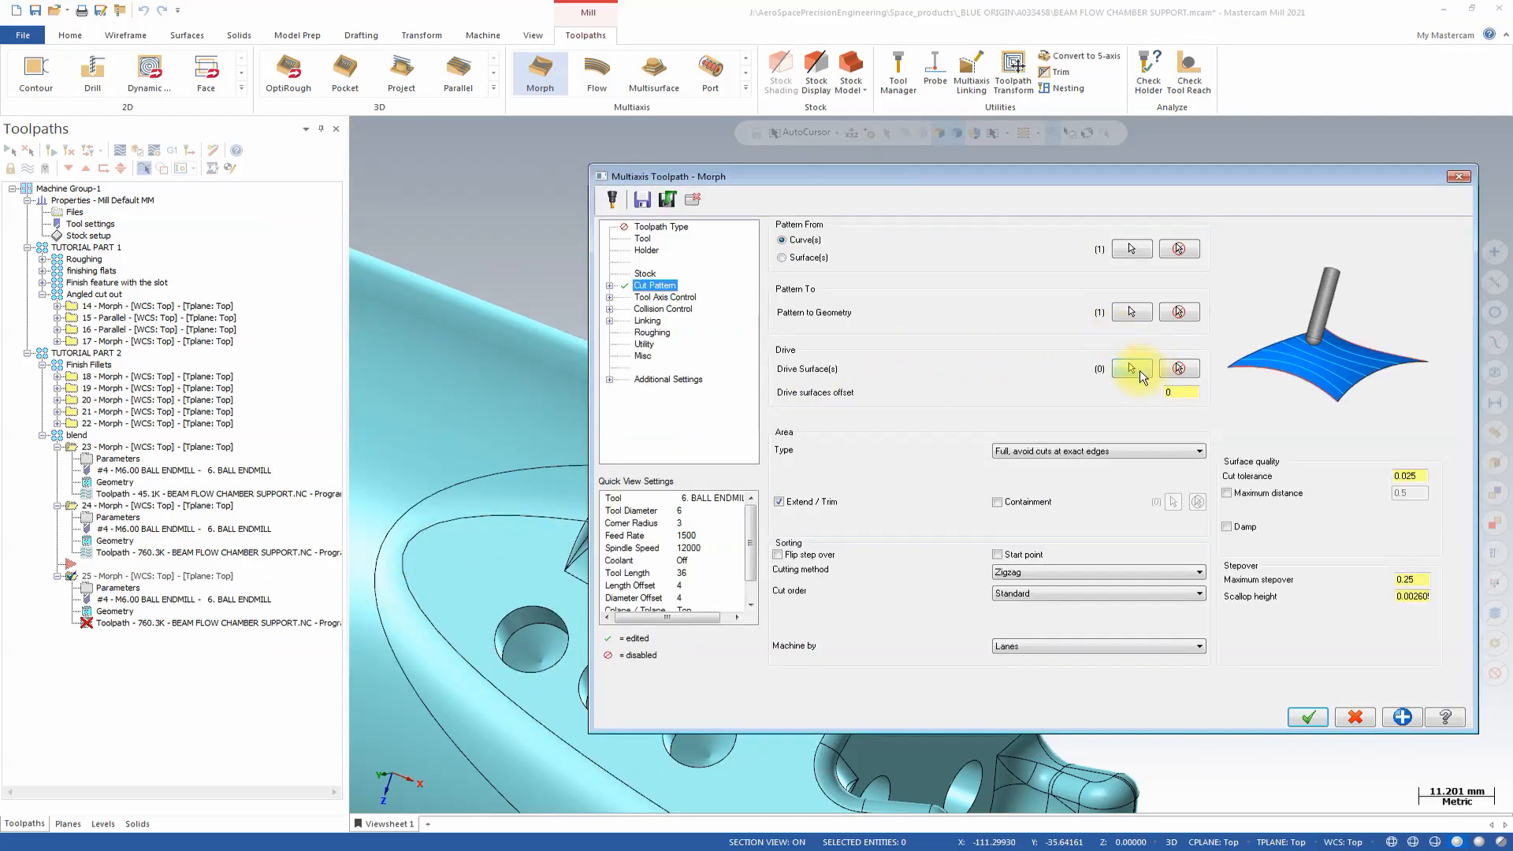
Step: Select the narrow blend strip between the two chained edges as the drive surface and accept the Morph parameters
{"action": "left_click", "coordinate": [1131, 368]}
{"action": "left_click", "coordinate": [969, 563]}
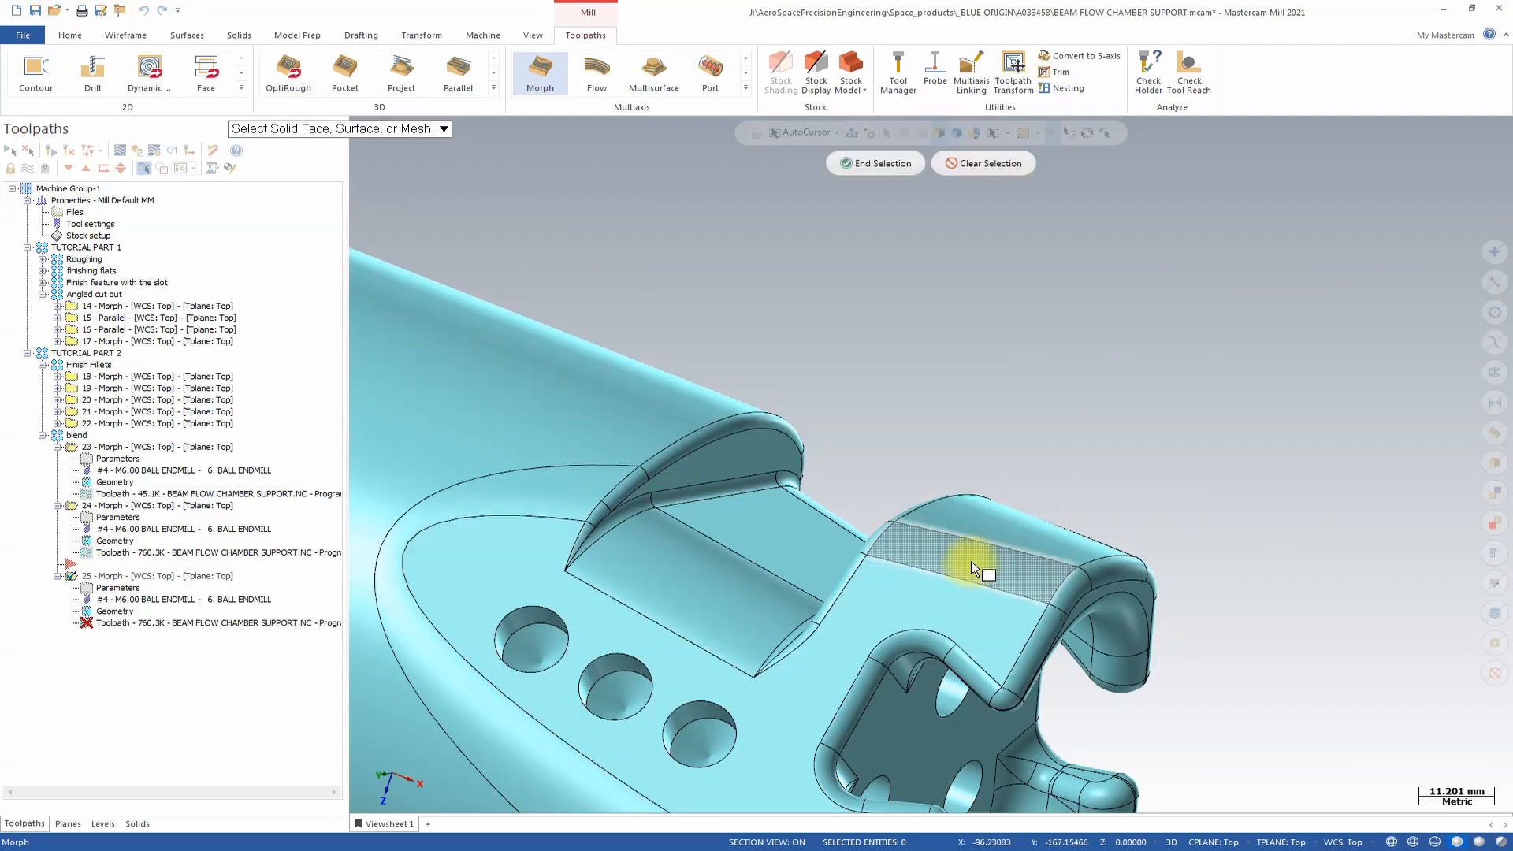
{"action": "left_click", "coordinate": [881, 164]}
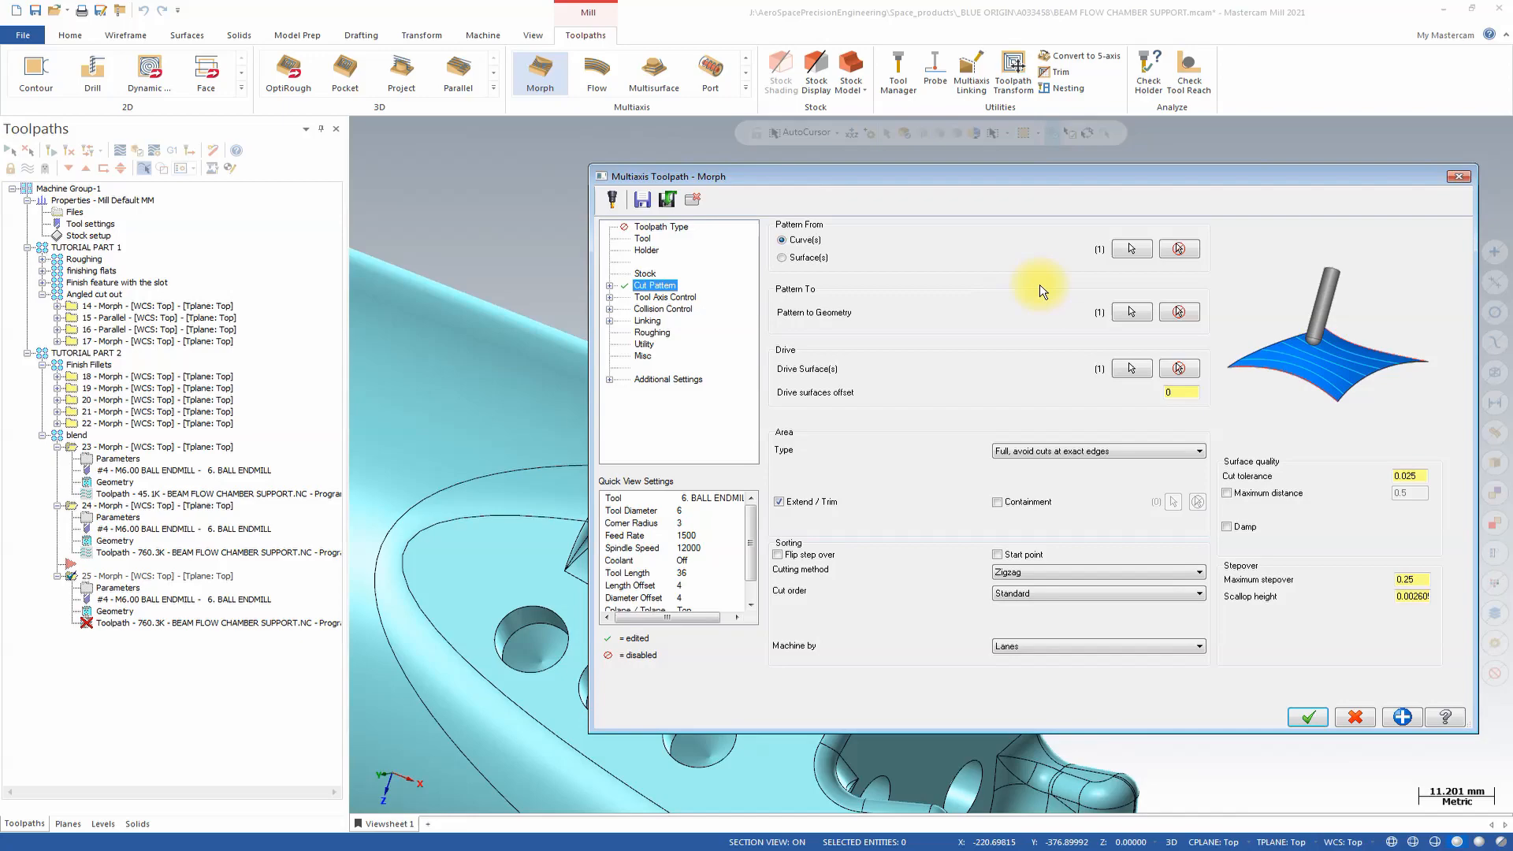
{"action": "left_click", "coordinate": [1303, 721]}
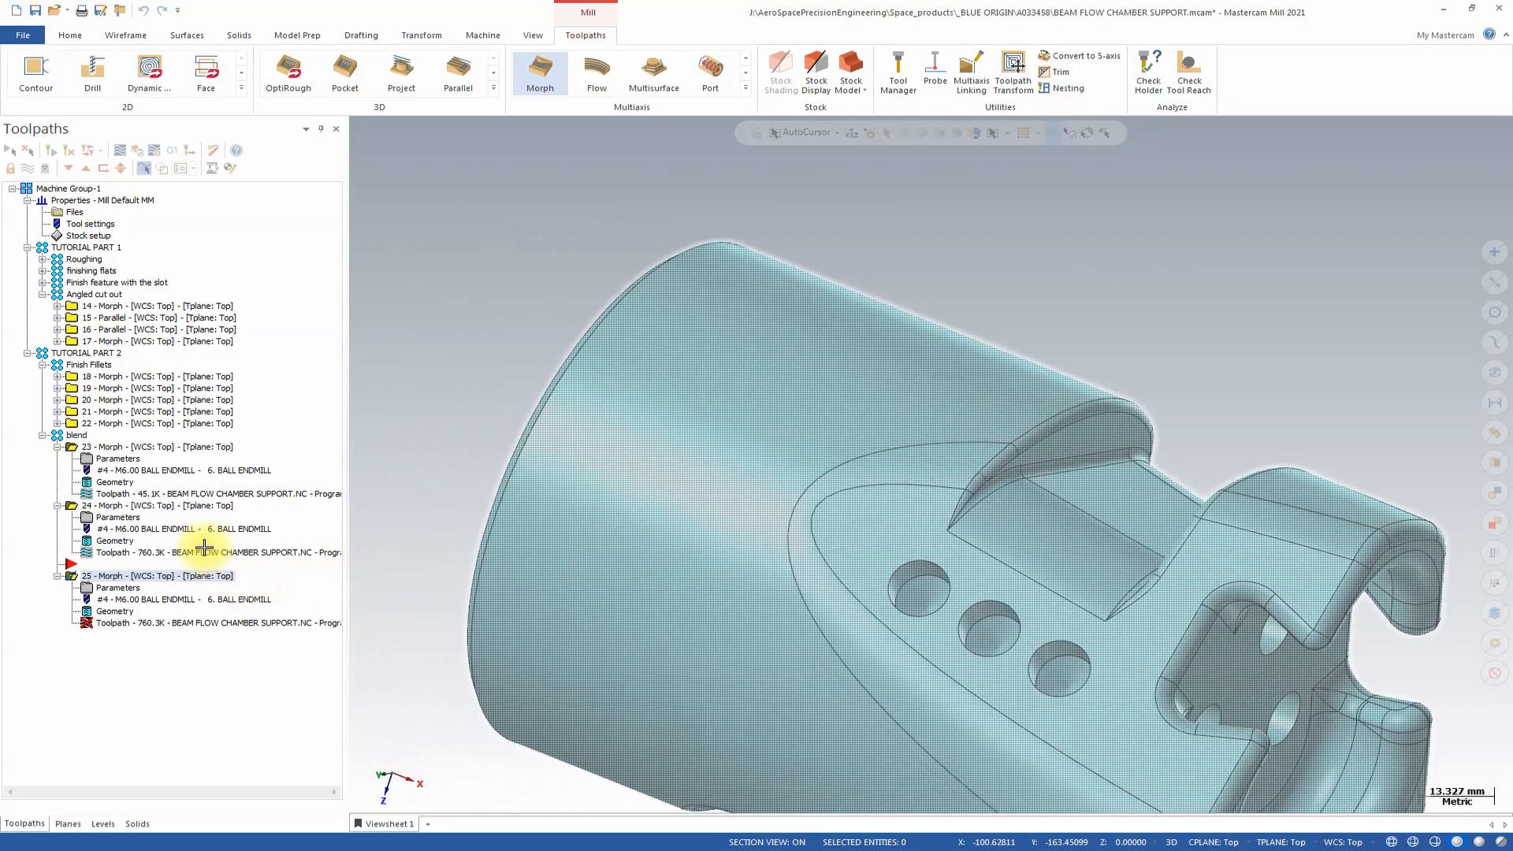
Step: Copy the narrow strip's Morph operation after itself and clear the copy's pattern and drive surface selections
{"action": "right_click_drag", "start_coordinate": [109, 578], "coordinate": [159, 589]}
{"action": "left_click", "coordinate": [216, 633]}
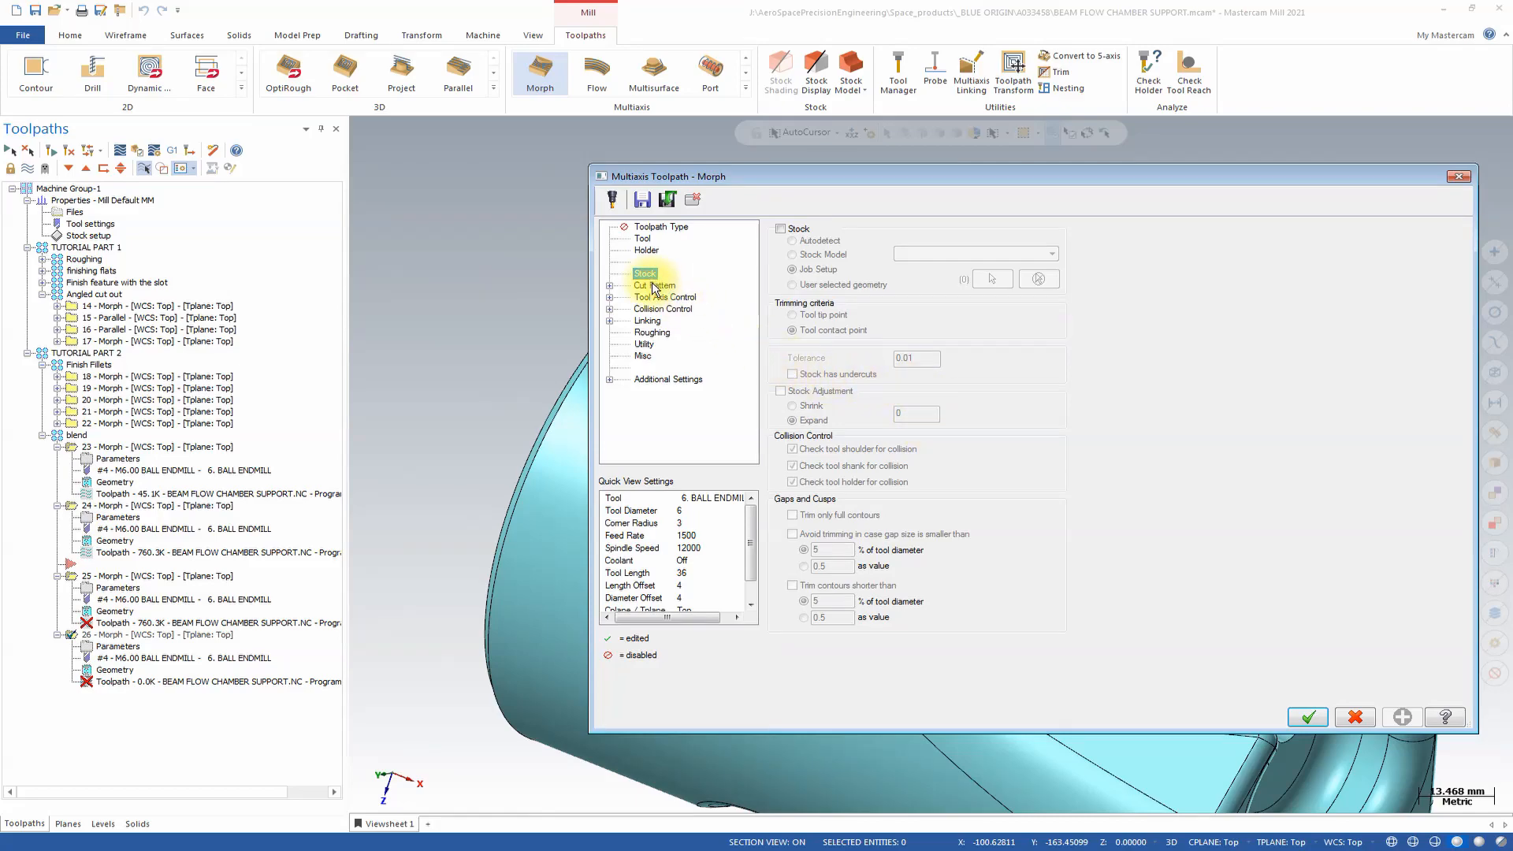
{"action": "left_click", "coordinate": [655, 285]}
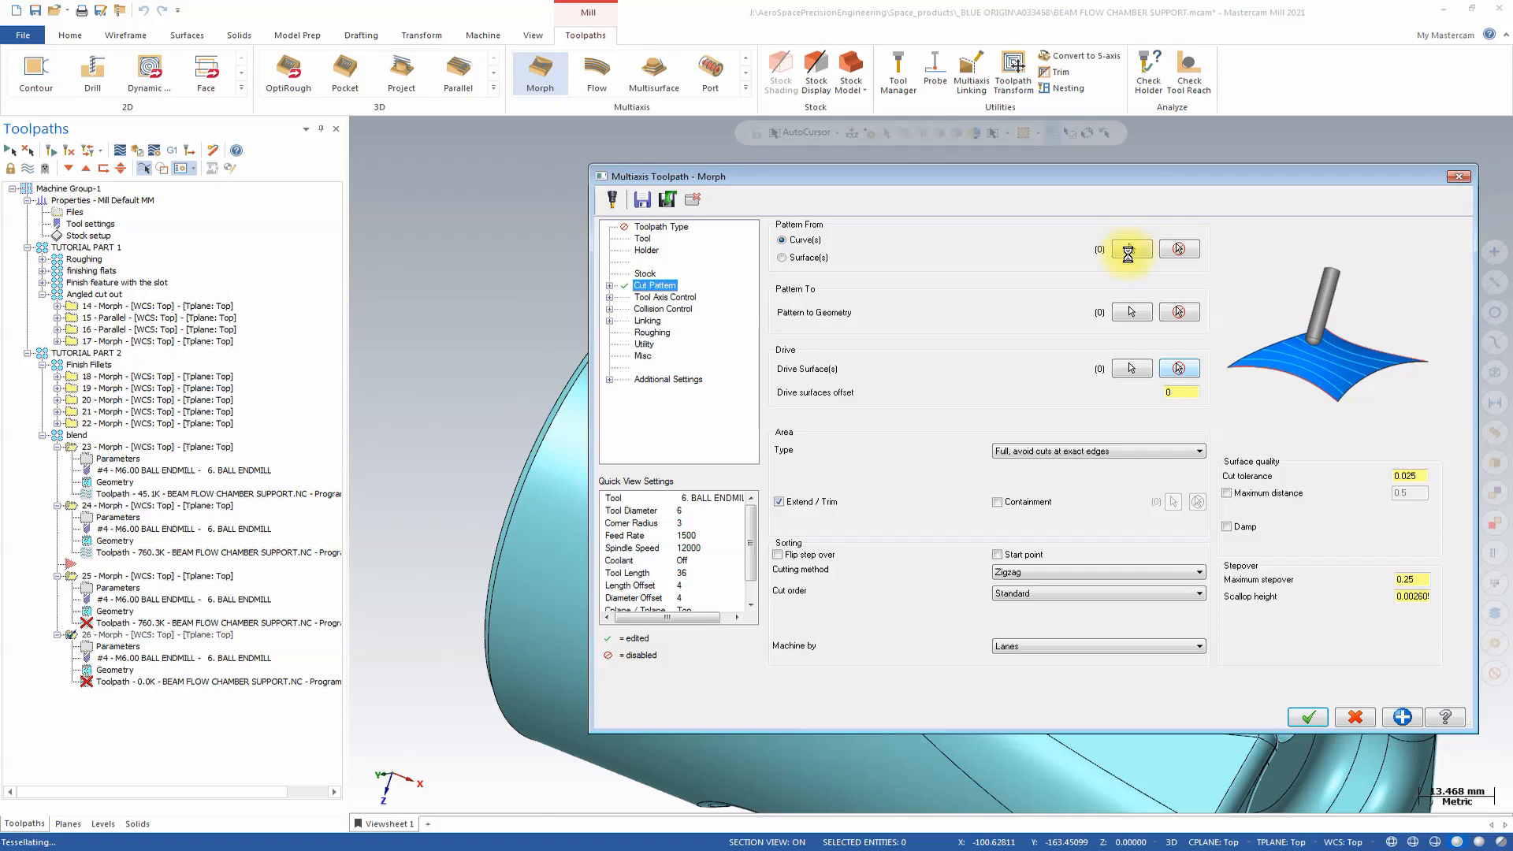
Step: Chain the outer edge of the large curved blend around the three-hole face as the Pattern From curve
{"action": "left_click", "coordinate": [1131, 250]}
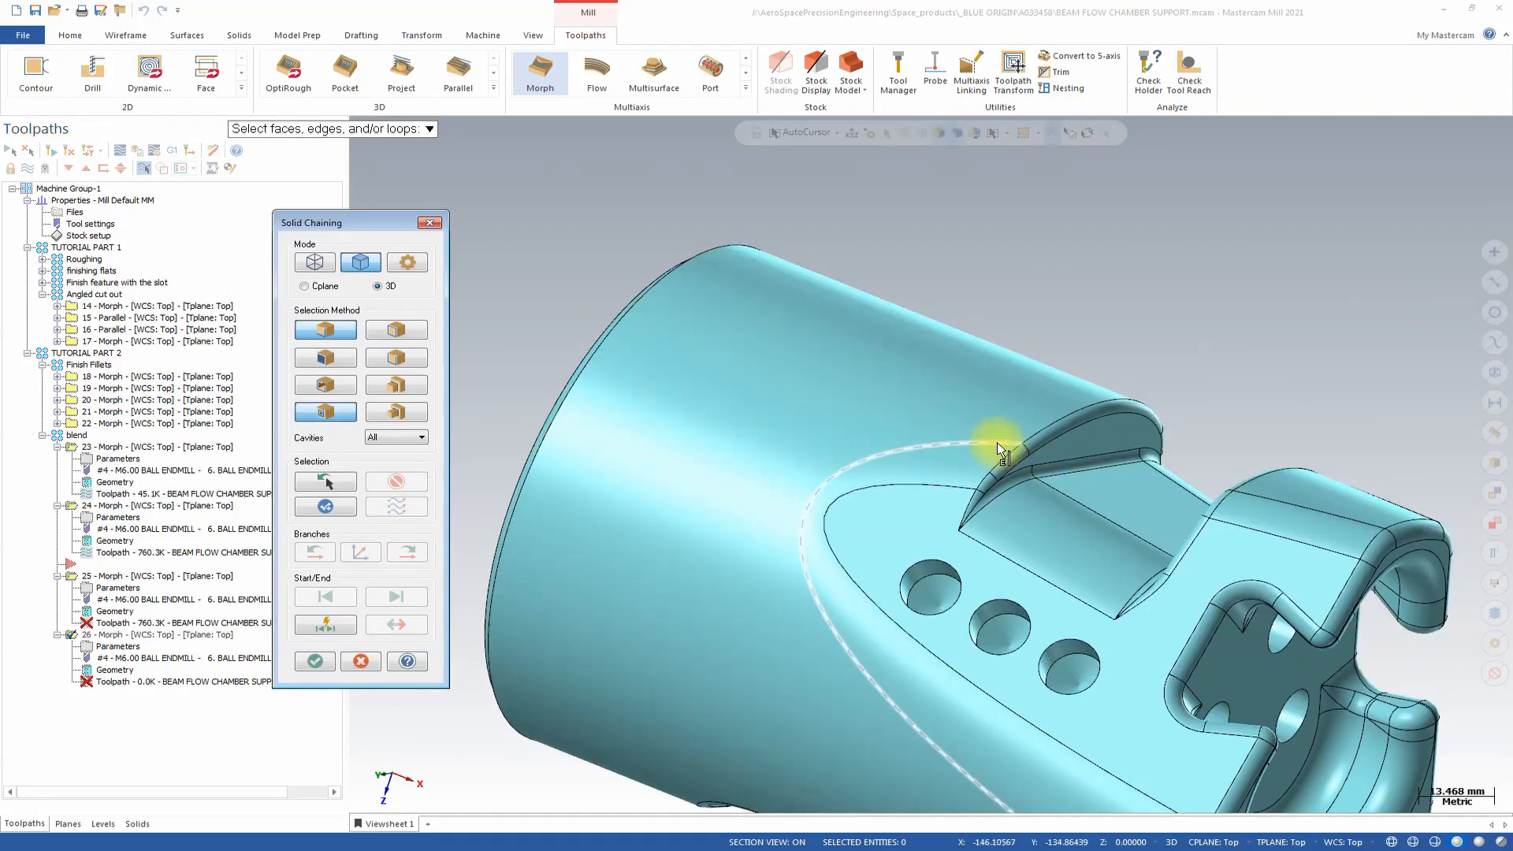
{"action": "left_click", "coordinate": [999, 443]}
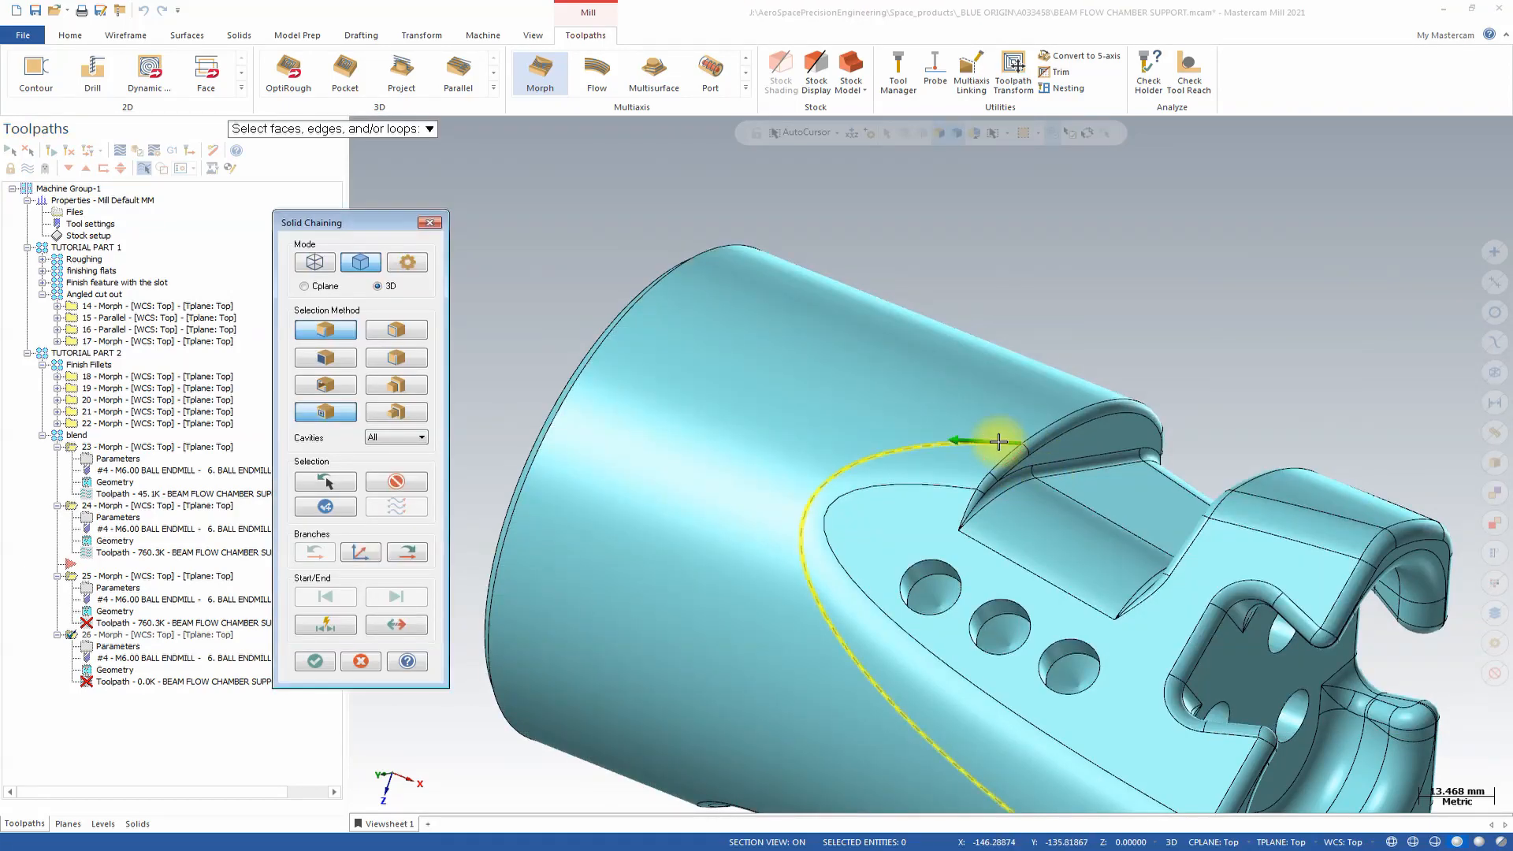
{"action": "mouse_move", "coordinate": [814, 473]}
{"action": "middle_mouse_down"}
{"action": "mouse_move", "coordinate": [887, 438]}
{"action": "mouse_move", "coordinate": [871, 395]}
{"action": "middle_mouse_up"}
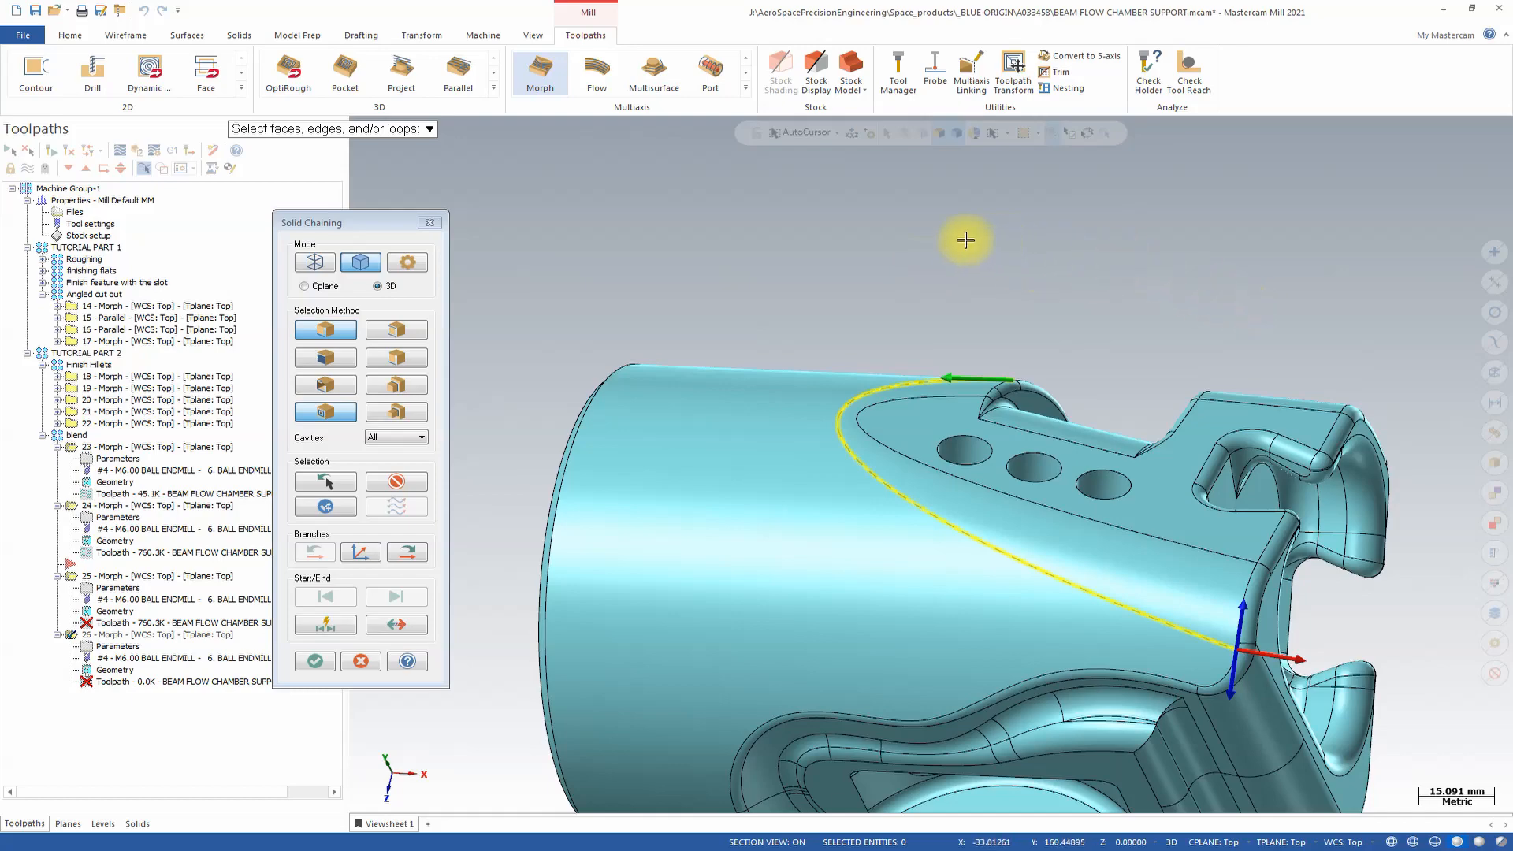
{"action": "scroll", "coordinate": [389, 408], "scroll_direction": "up", "scroll_amount": 3}
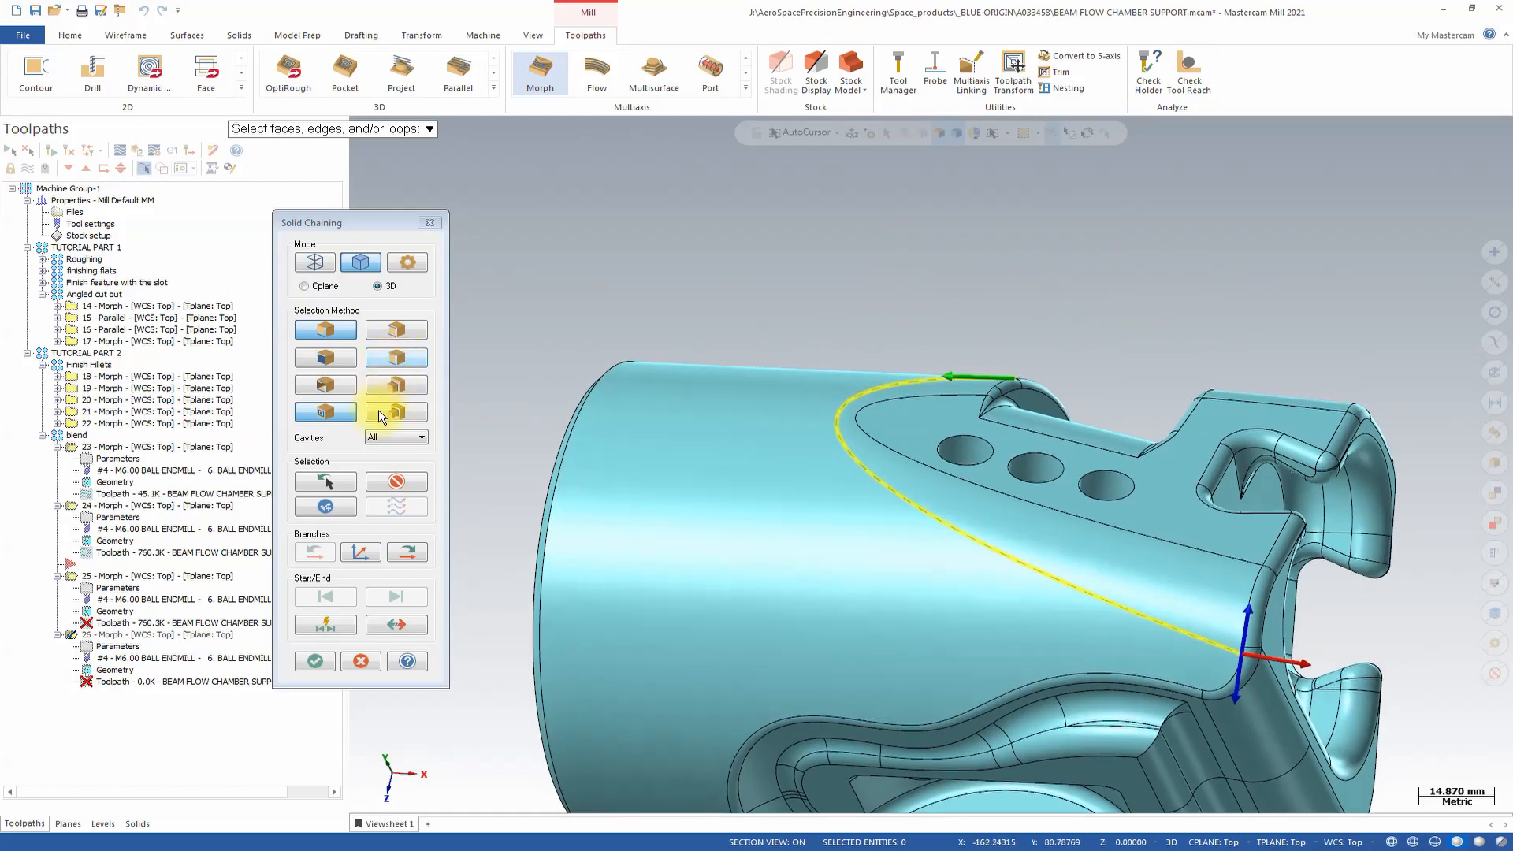
{"action": "left_click", "coordinate": [315, 659]}
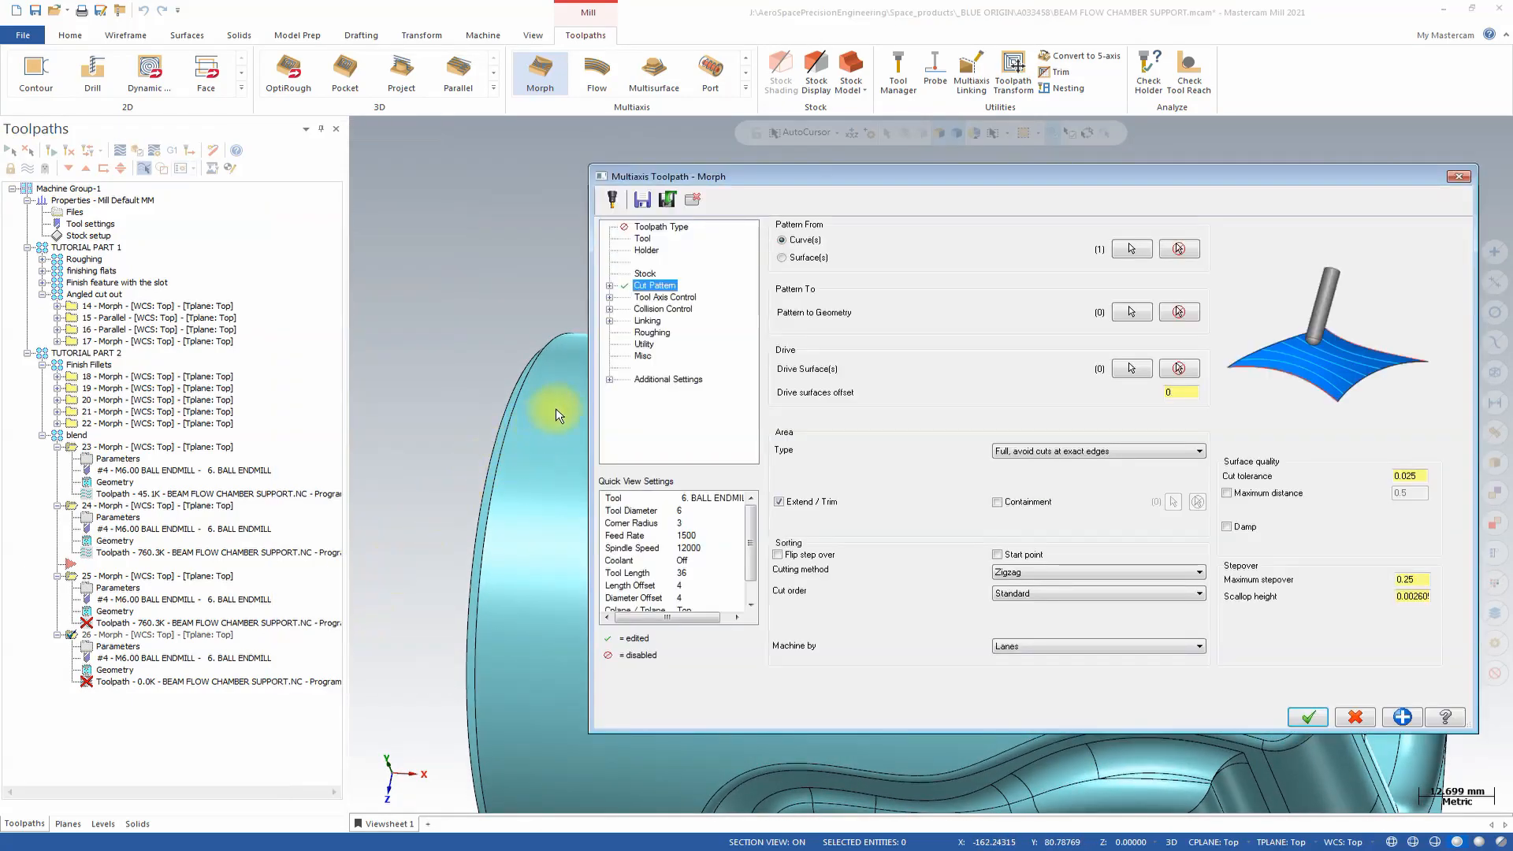
Step: Chain the large curved blend's inner edge around the three-hole face as the Pattern To geometry
{"action": "left_click", "coordinate": [1131, 313]}
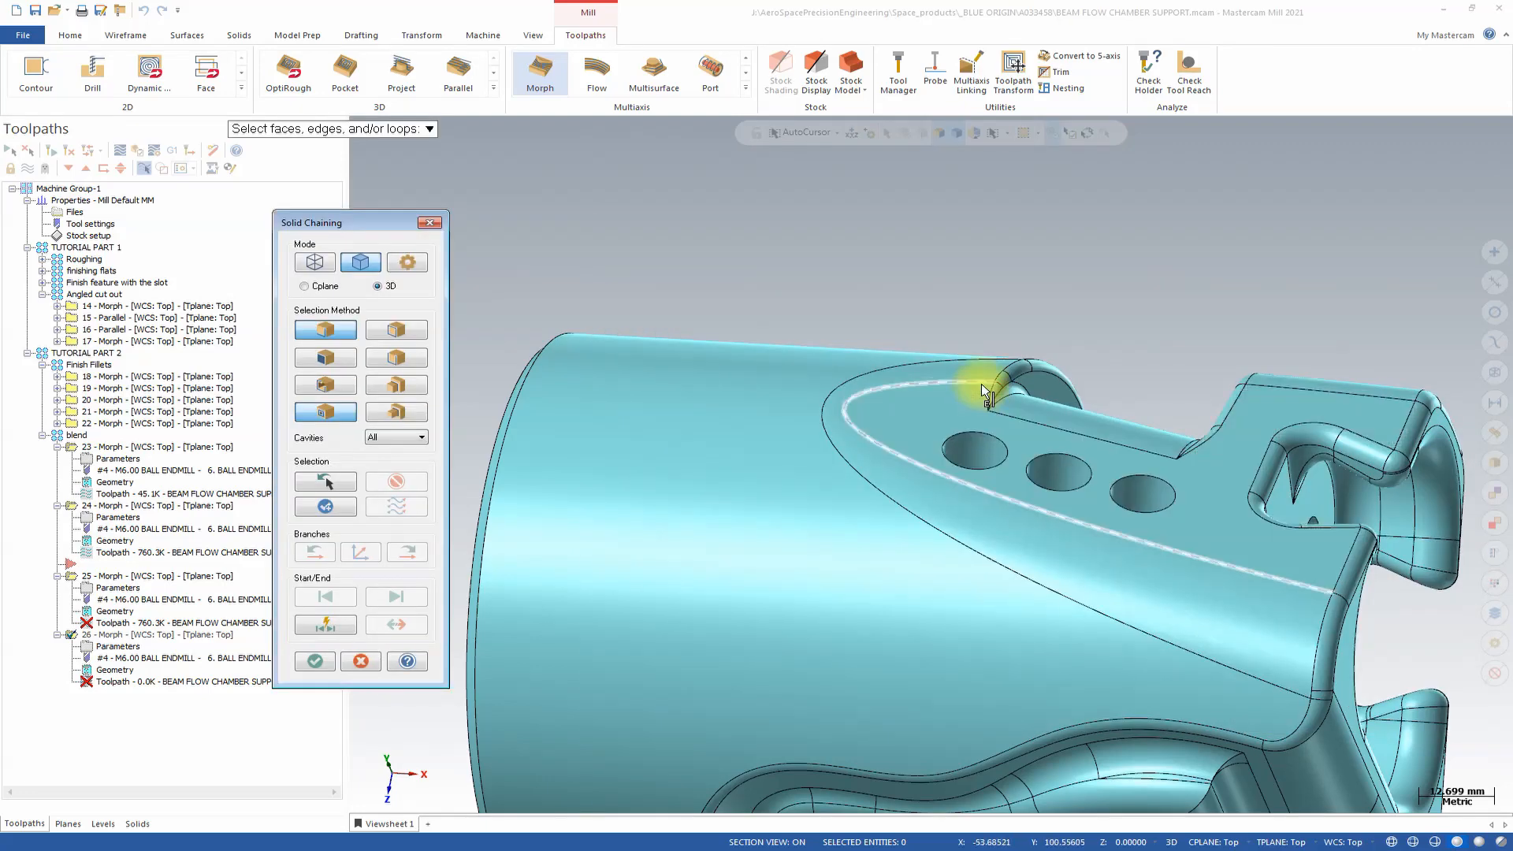
{"action": "left_click", "coordinate": [981, 383]}
{"action": "left_click", "coordinate": [834, 422]}
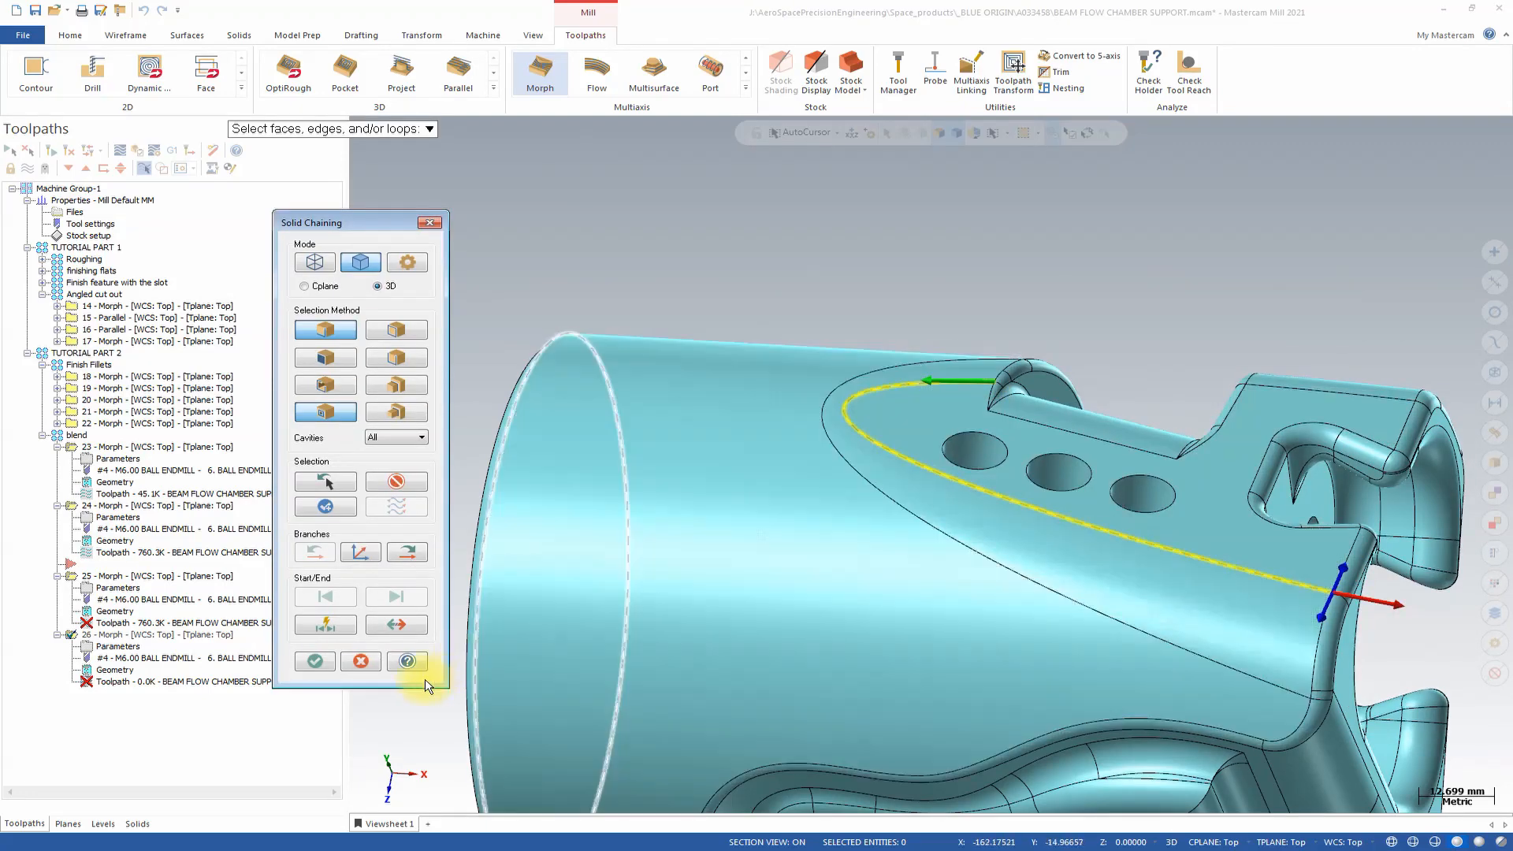
{"action": "left_click", "coordinate": [319, 662]}
Step: Select the large curved blend face as the drive surface and accept the Morph parameters
{"action": "left_click", "coordinate": [1131, 368]}
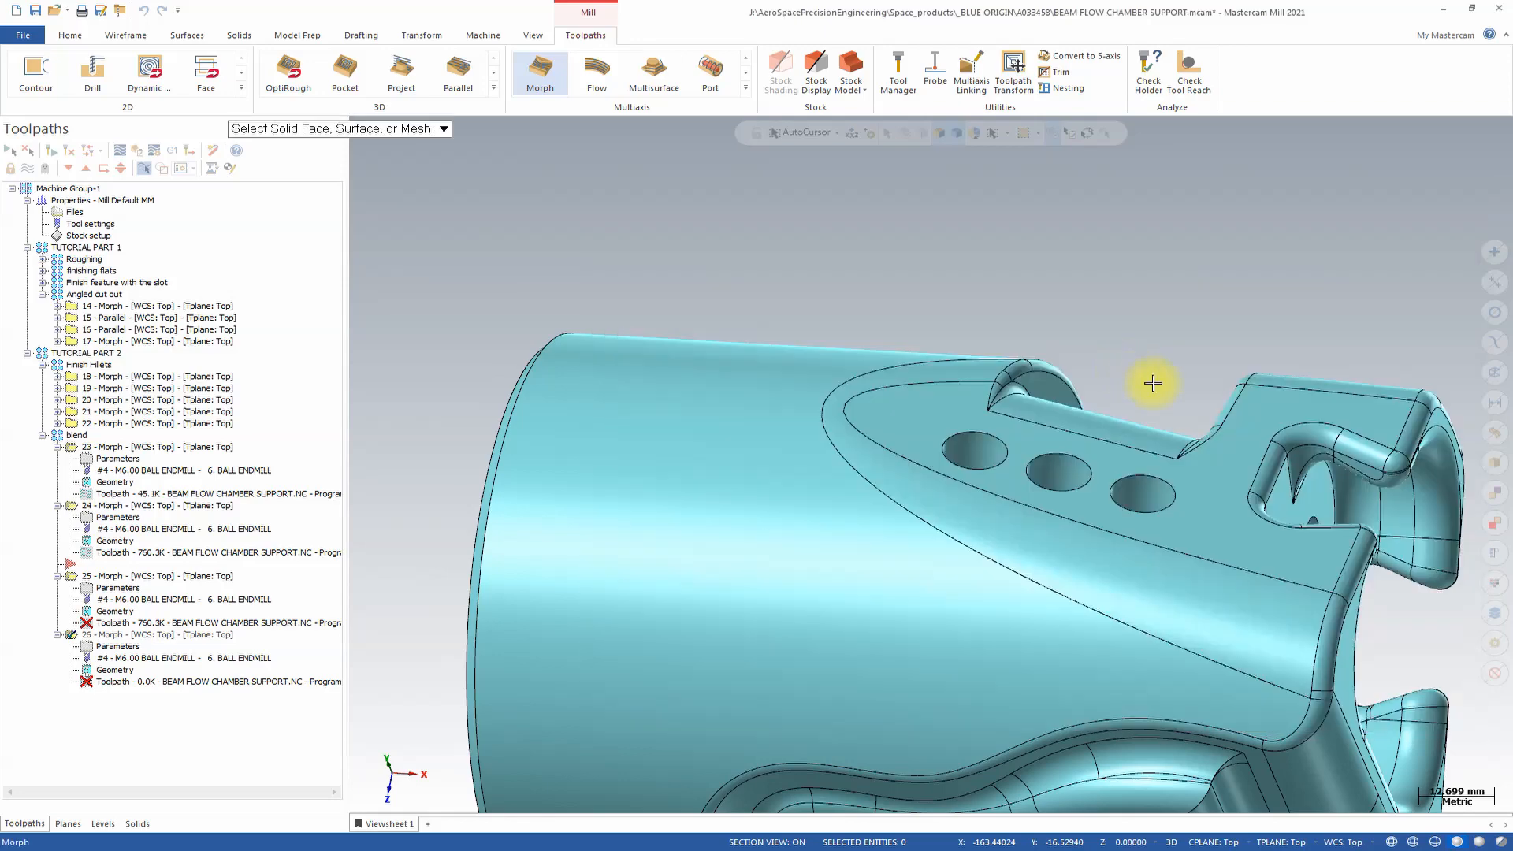
{"action": "left_click", "coordinate": [1014, 413]}
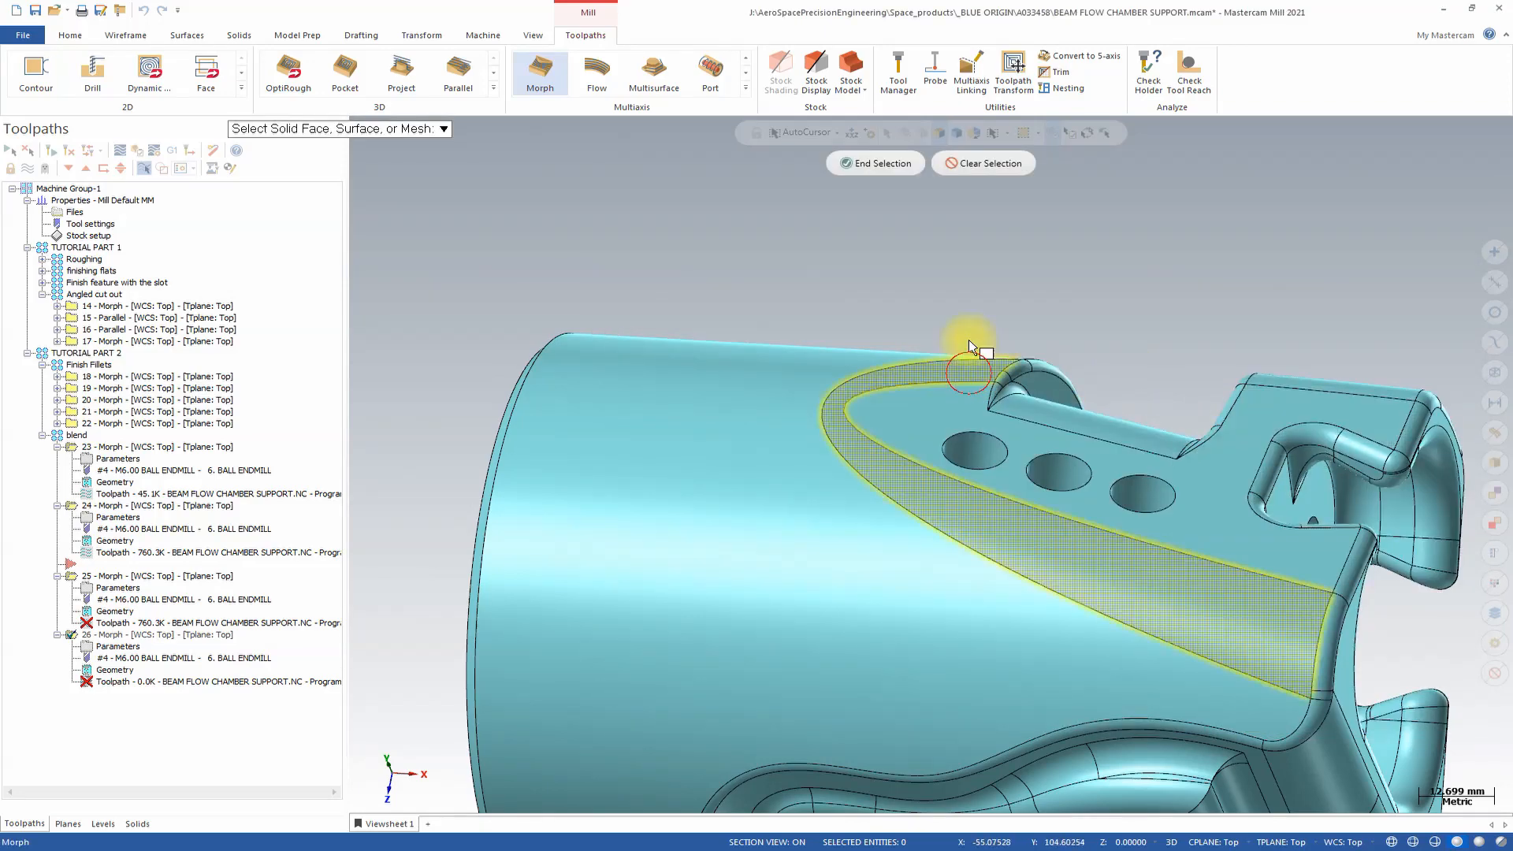
{"action": "left_click", "coordinate": [886, 165]}
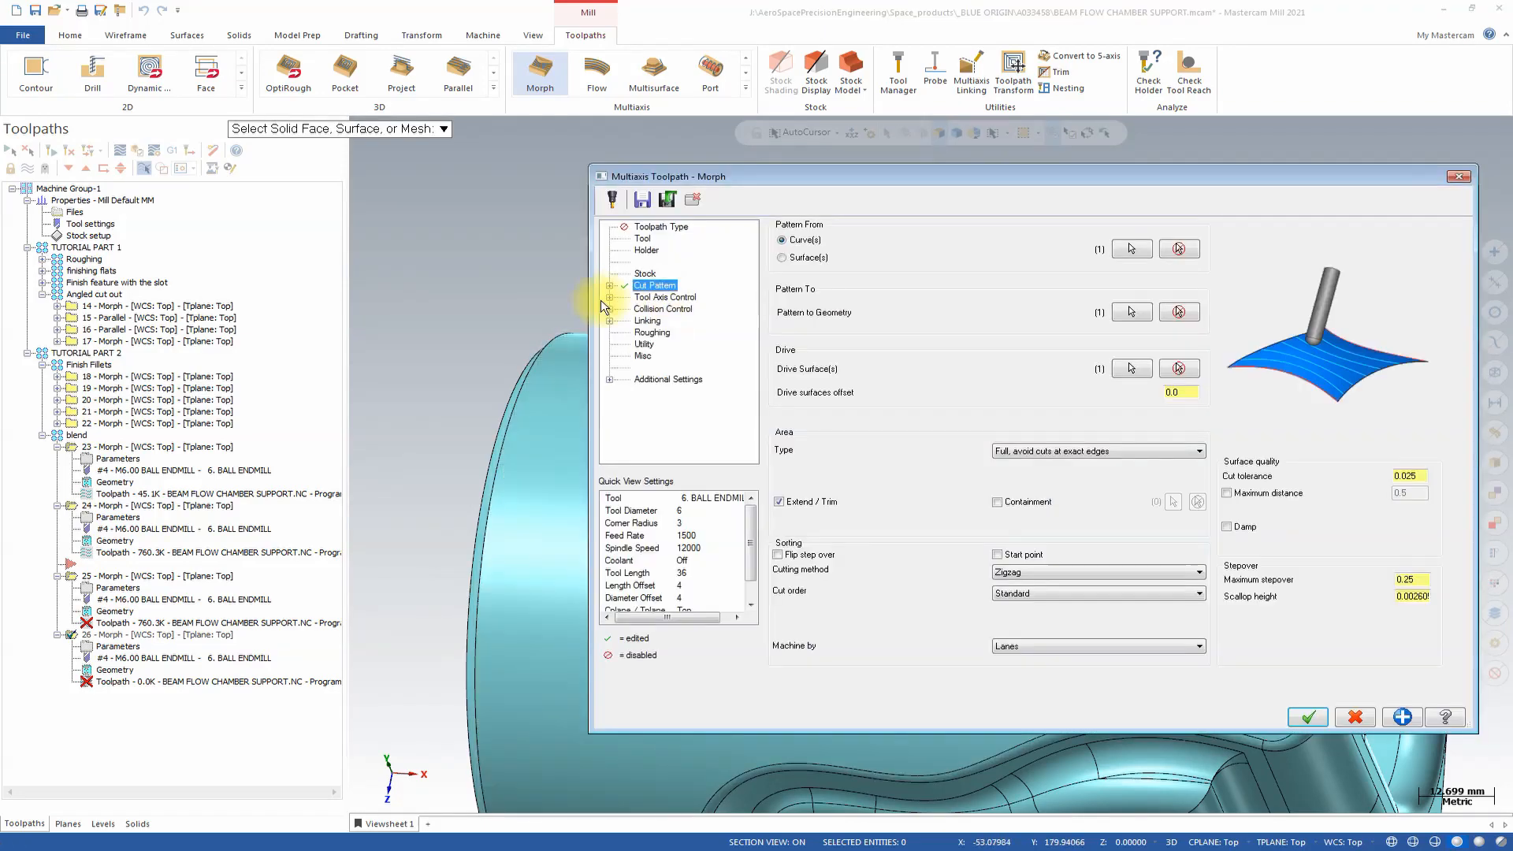
{"action": "left_click", "coordinate": [1308, 717]}
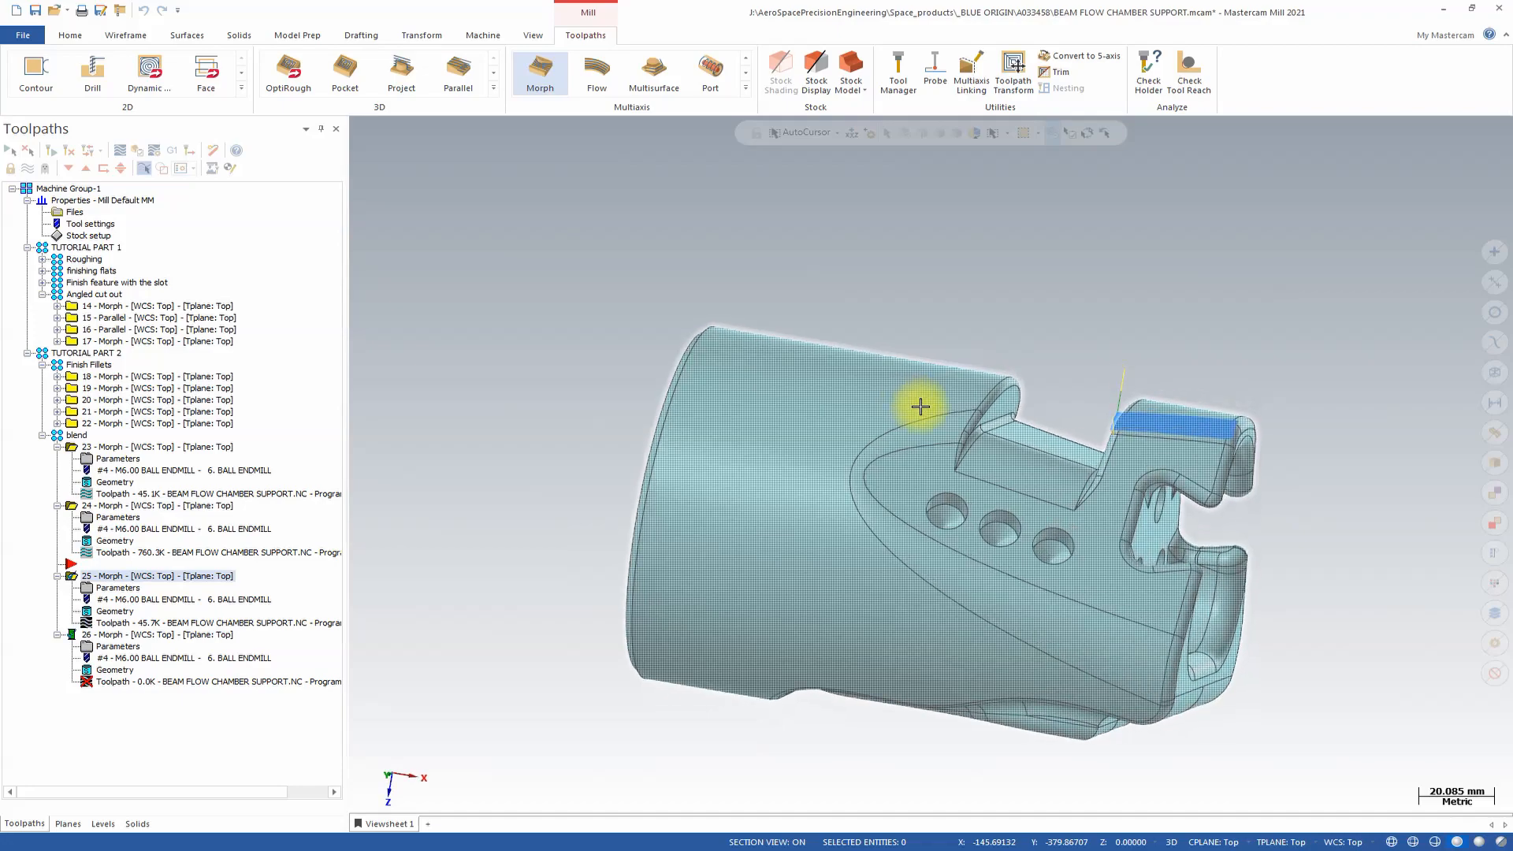
Step: Examine the generated Morph toolpath on the narrow blend strip of the raised end section
{"action": "scroll", "coordinate": [1222, 499], "scroll_direction": "up", "scroll_amount": 3}
{"action": "scroll", "coordinate": [1246, 496], "scroll_direction": "up", "scroll_amount": 5}
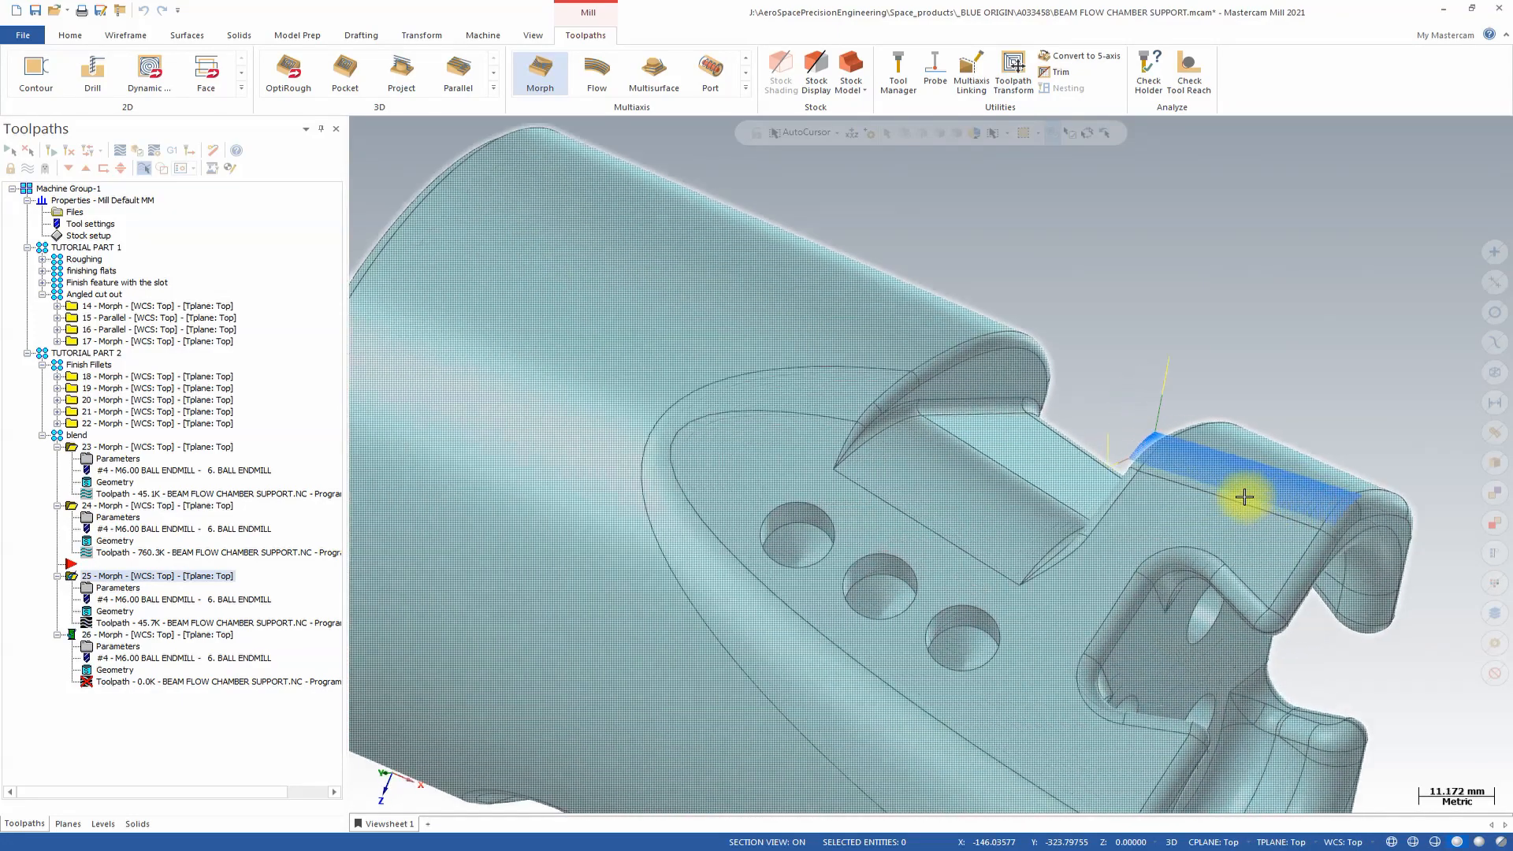
{"action": "middle_click_drag", "start_coordinate": [1246, 496], "coordinate": [604, 534]}
{"action": "scroll", "coordinate": [986, 460], "scroll_direction": "down", "scroll_amount": 1}
{"action": "scroll", "coordinate": [1142, 405], "scroll_direction": "down", "scroll_amount": 3}
{"action": "scroll", "coordinate": [1124, 443], "scroll_direction": "down", "scroll_amount": 1}
{"action": "scroll", "coordinate": [1125, 443], "scroll_direction": "down", "scroll_amount": 1}
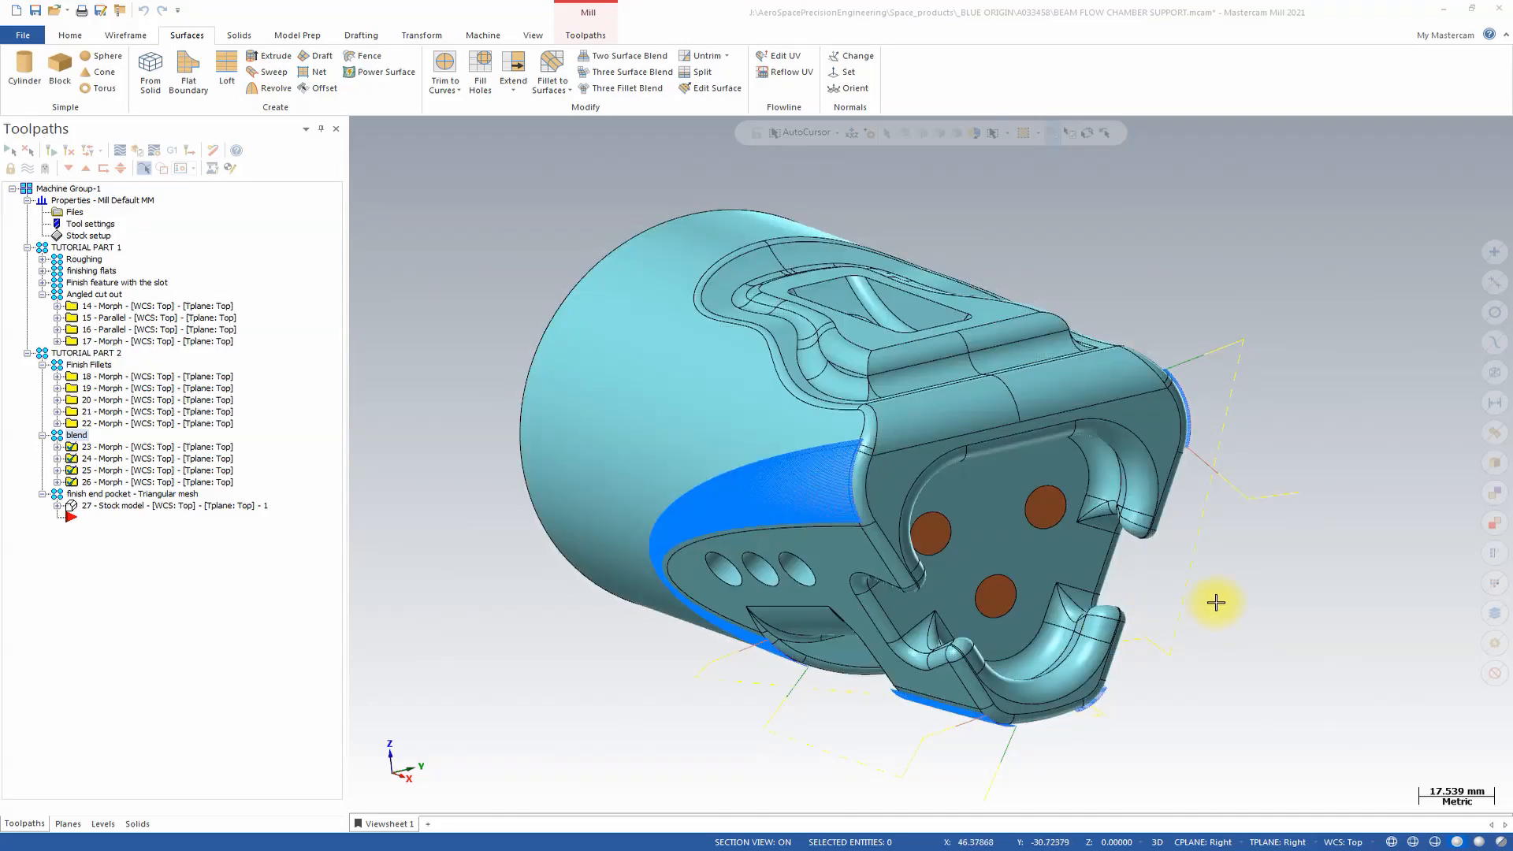
Step: Inspect the end pocket with its three capped holes and display the stock model from the finish end pocket group
{"action": "mouse_move", "coordinate": [1189, 635]}
{"action": "middle_mouse_down"}
{"action": "mouse_move", "coordinate": [1097, 655]}
{"action": "mouse_move", "coordinate": [1023, 612]}
{"action": "mouse_move", "coordinate": [1013, 624]}
{"action": "mouse_move", "coordinate": [1135, 646]}
{"action": "mouse_move", "coordinate": [1158, 675]}
{"action": "mouse_move", "coordinate": [1135, 664]}
{"action": "mouse_move", "coordinate": [1161, 581]}
{"action": "mouse_move", "coordinate": [1189, 567]}
{"action": "mouse_move", "coordinate": [1071, 611]}
{"action": "mouse_move", "coordinate": [1166, 417]}
{"action": "mouse_move", "coordinate": [969, 528]}
{"action": "mouse_move", "coordinate": [1050, 549]}
{"action": "middle_mouse_up"}
{"action": "scroll", "coordinate": [1032, 602], "scroll_direction": "up", "scroll_amount": 2}
{"action": "scroll", "coordinate": [1135, 645], "scroll_direction": "up", "scroll_amount": 4}
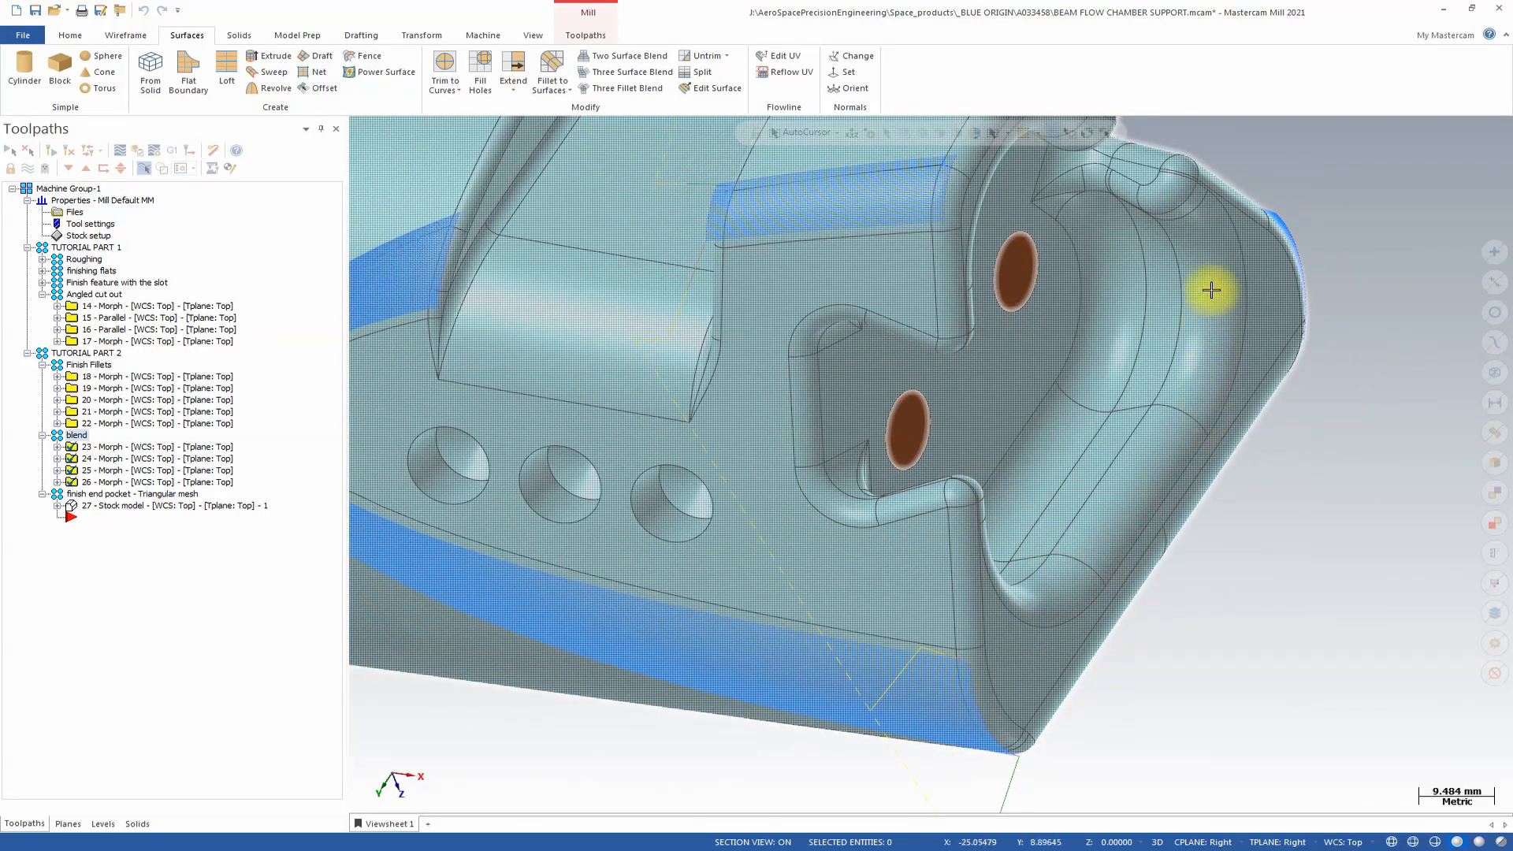
{"action": "middle_click_drag", "start_coordinate": [1166, 328], "coordinate": [1072, 413]}
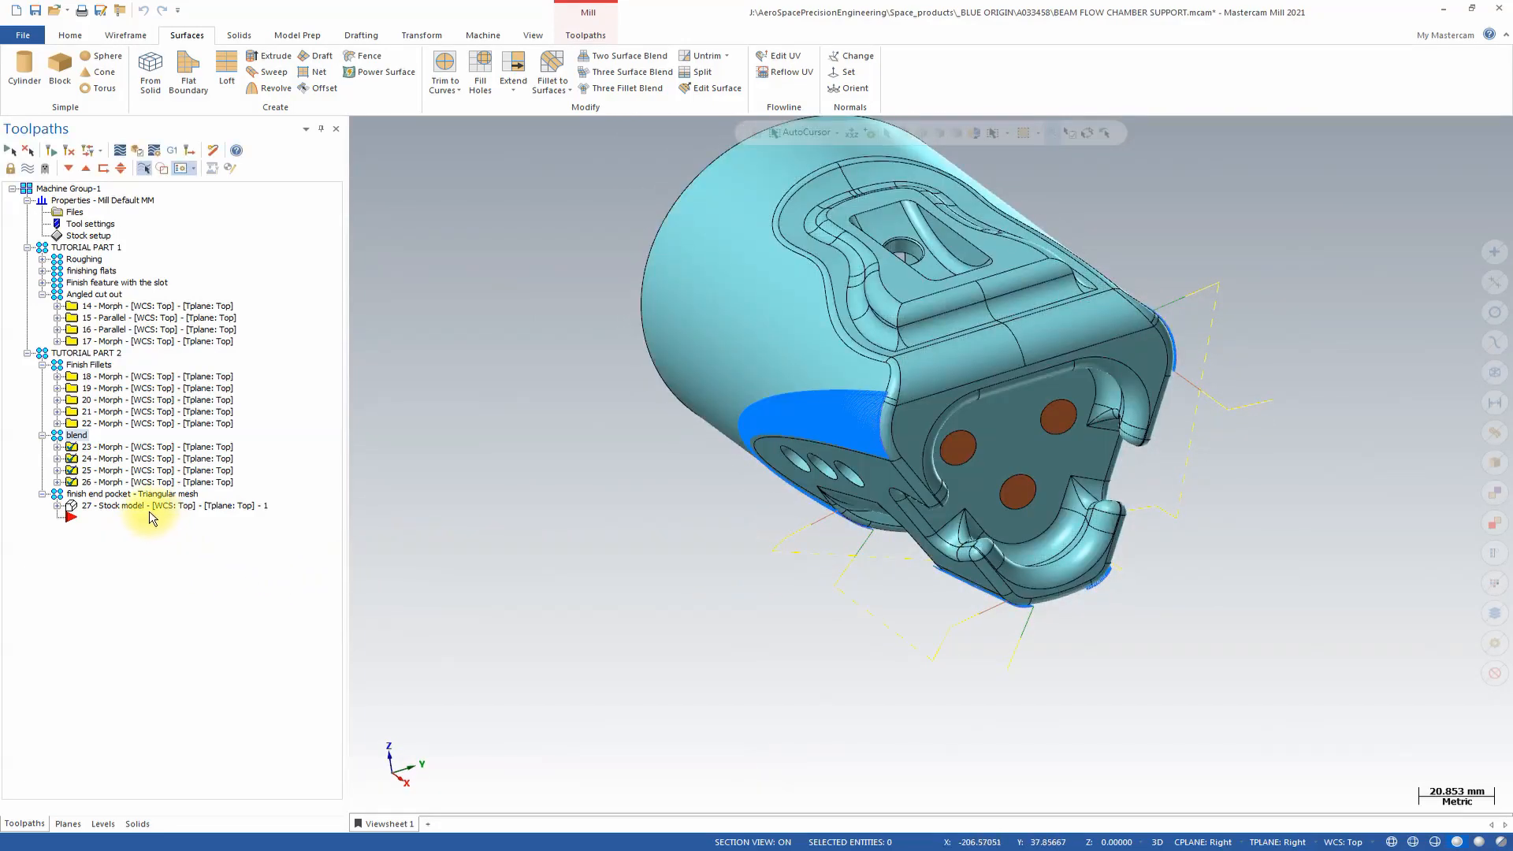
{"action": "middle_click_drag", "start_coordinate": [355, 494], "coordinate": [600, 37]}
{"action": "left_click", "coordinate": [600, 37]}
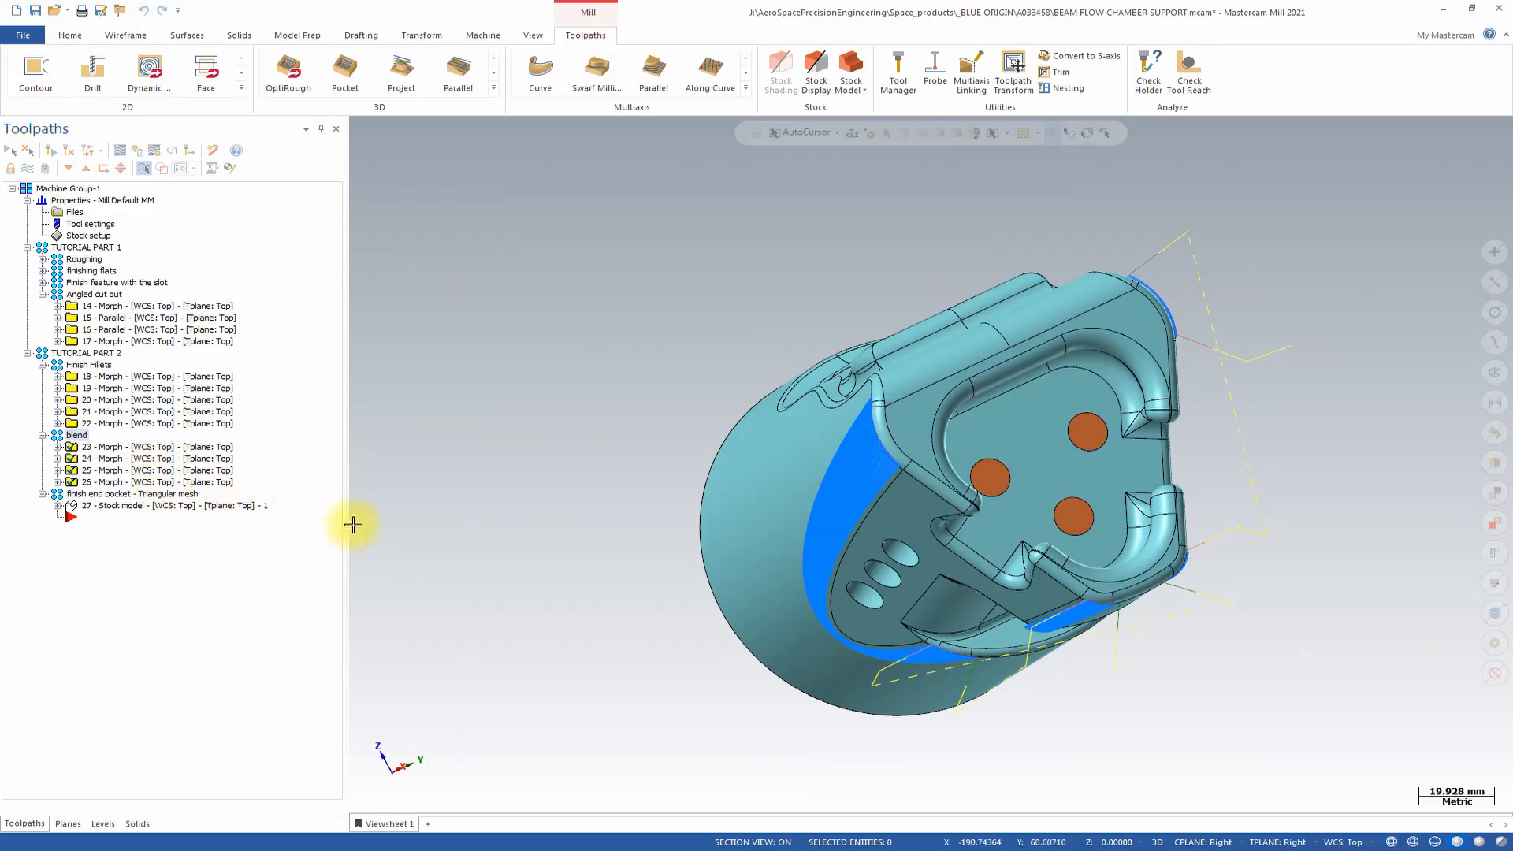
{"action": "middle_click_drag", "start_coordinate": [353, 526], "coordinate": [392, 544]}
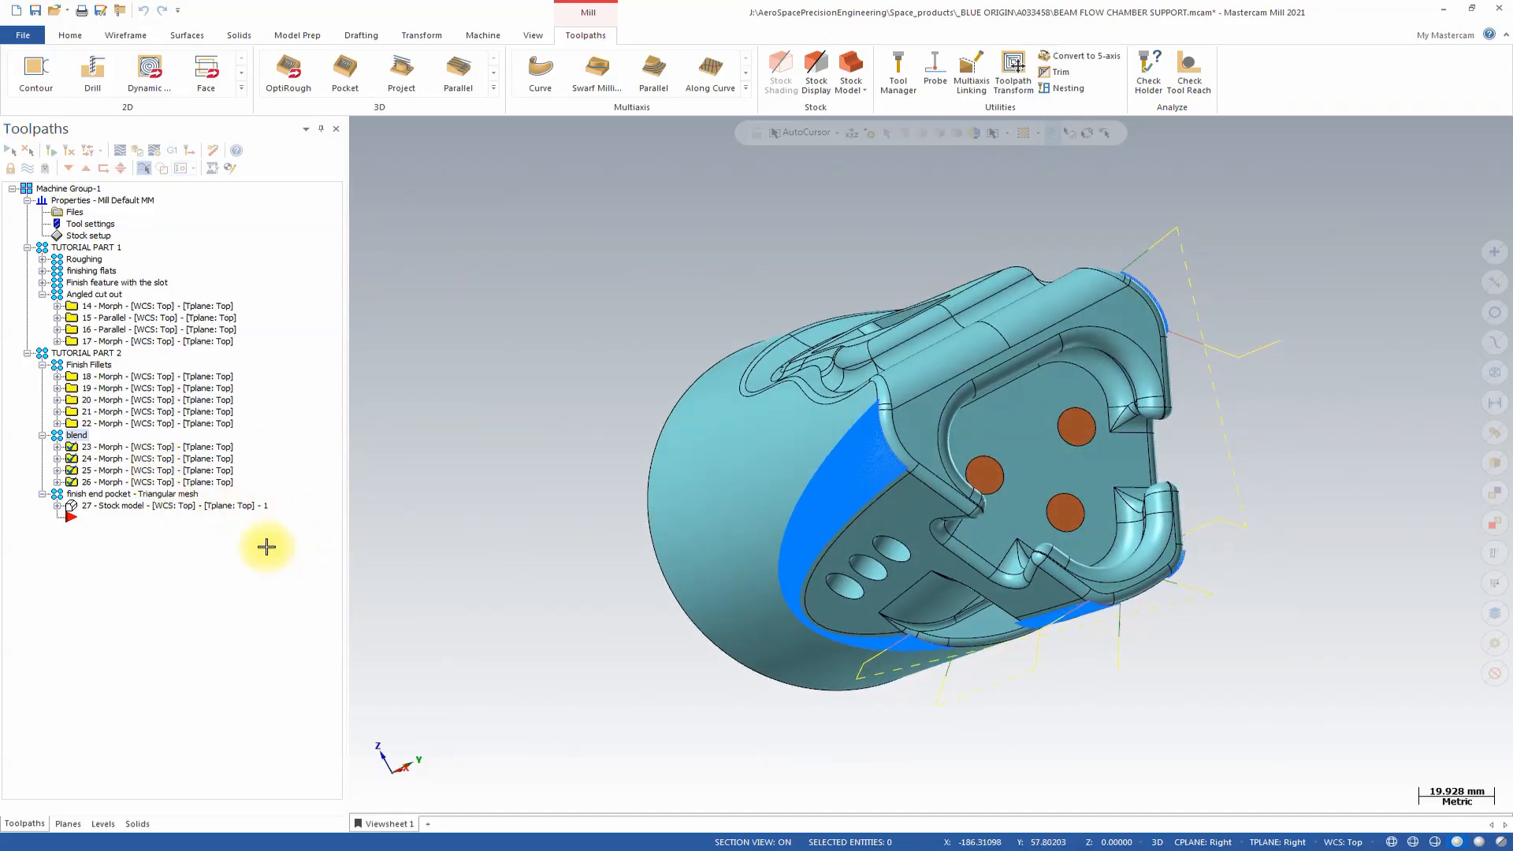
{"action": "left_click", "coordinate": [132, 506]}
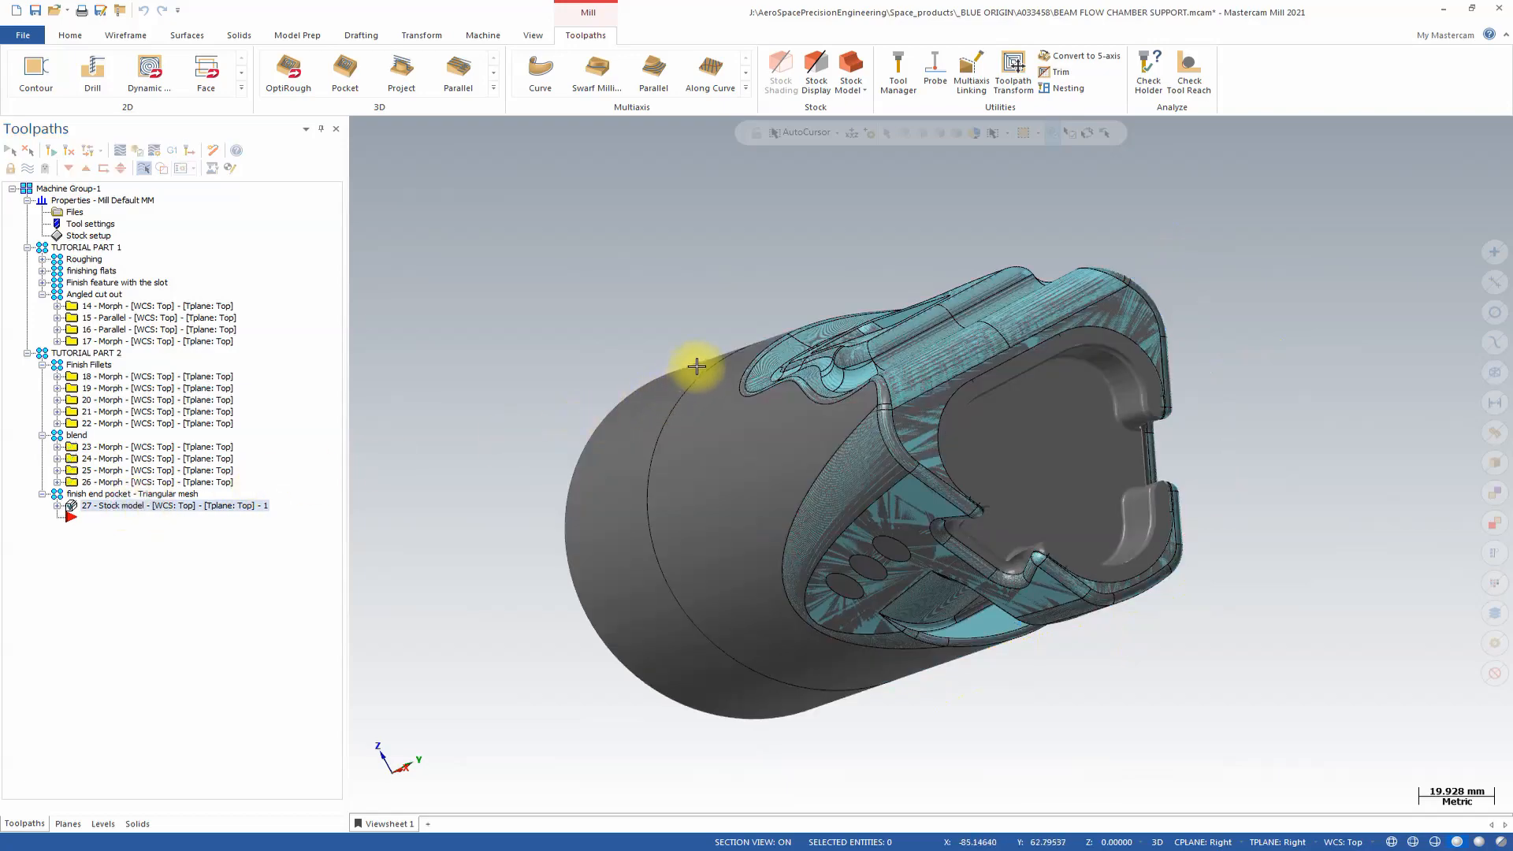
Step: Set the simulator to use the stock model as its stock and accept the simulator options
{"action": "mouse_move", "coordinate": [1159, 266]}
{"action": "middle_mouse_down"}
{"action": "mouse_move", "coordinate": [1181, 354]}
{"action": "mouse_move", "coordinate": [1209, 345]}
{"action": "mouse_move", "coordinate": [1236, 408]}
{"action": "mouse_move", "coordinate": [1108, 469]}
{"action": "mouse_move", "coordinate": [1081, 523]}
{"action": "mouse_move", "coordinate": [1442, 271]}
{"action": "mouse_move", "coordinate": [1350, 307]}
{"action": "mouse_move", "coordinate": [1193, 489]}
{"action": "middle_mouse_up"}
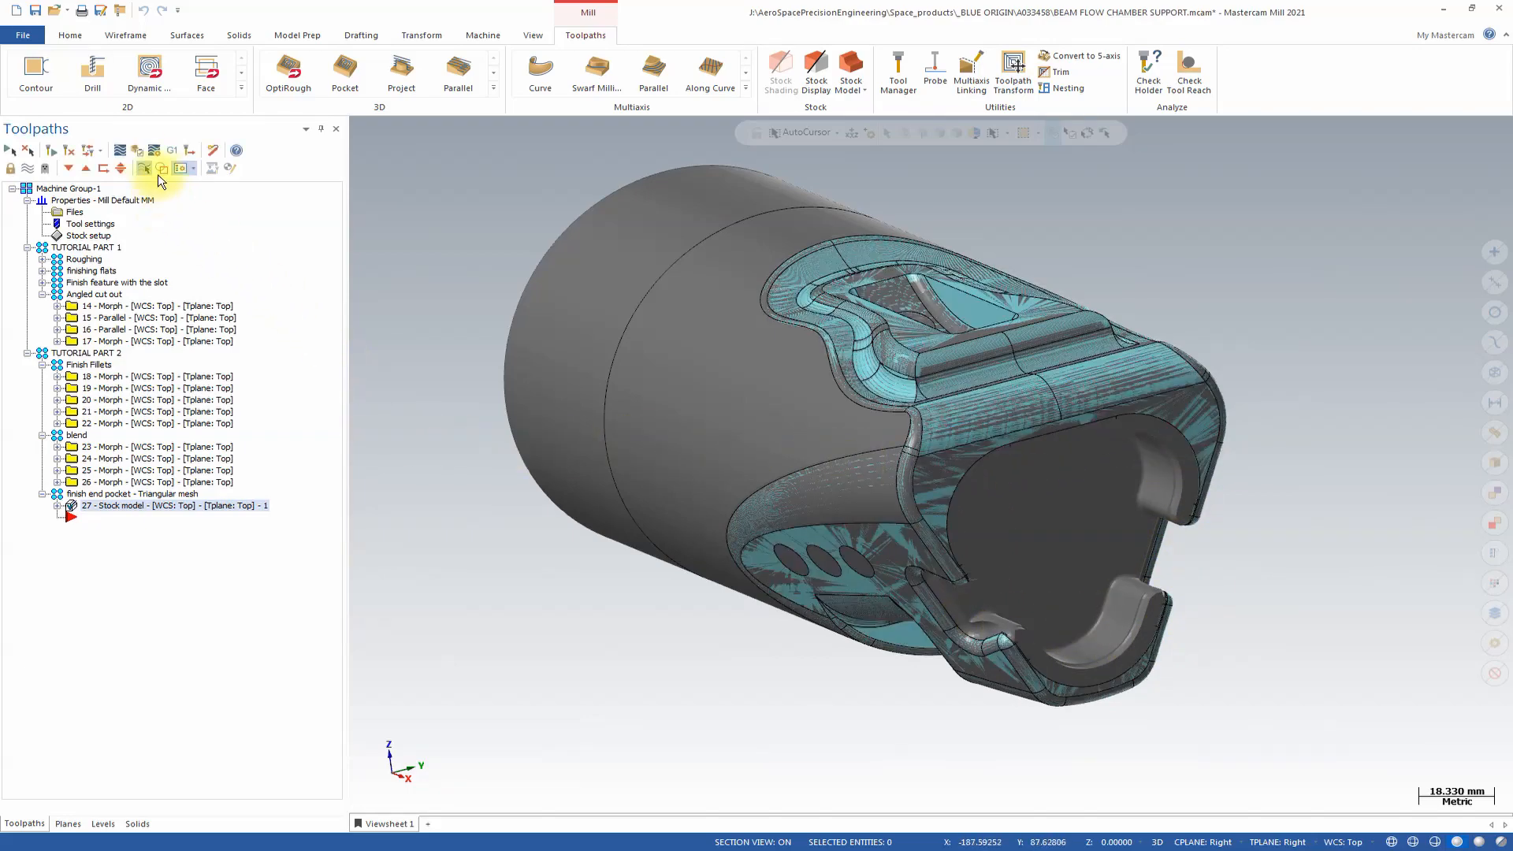
{"action": "left_click", "coordinate": [147, 150]}
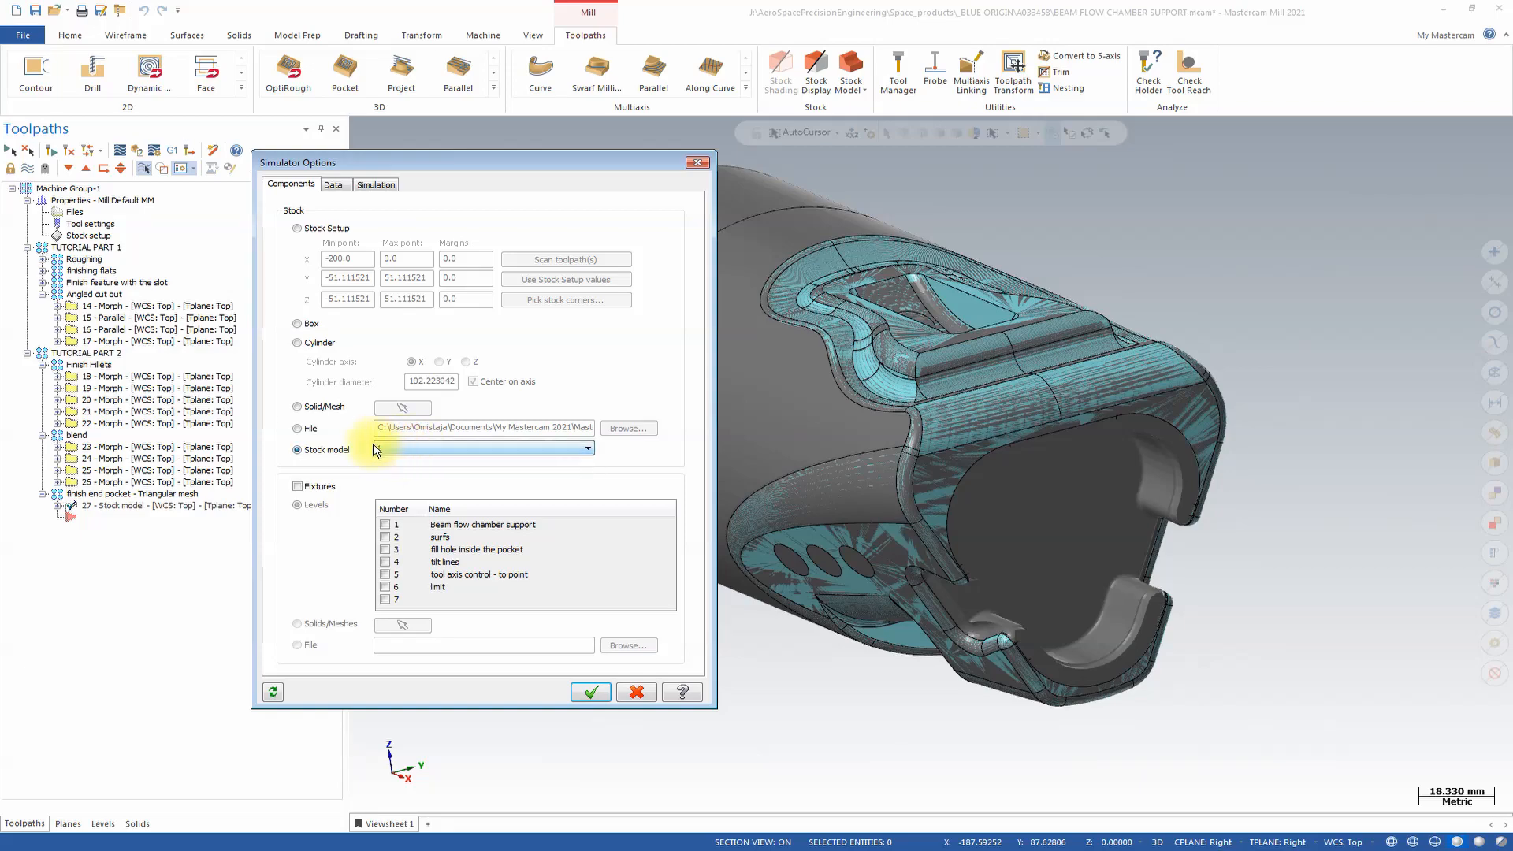
{"action": "left_click", "coordinate": [589, 691]}
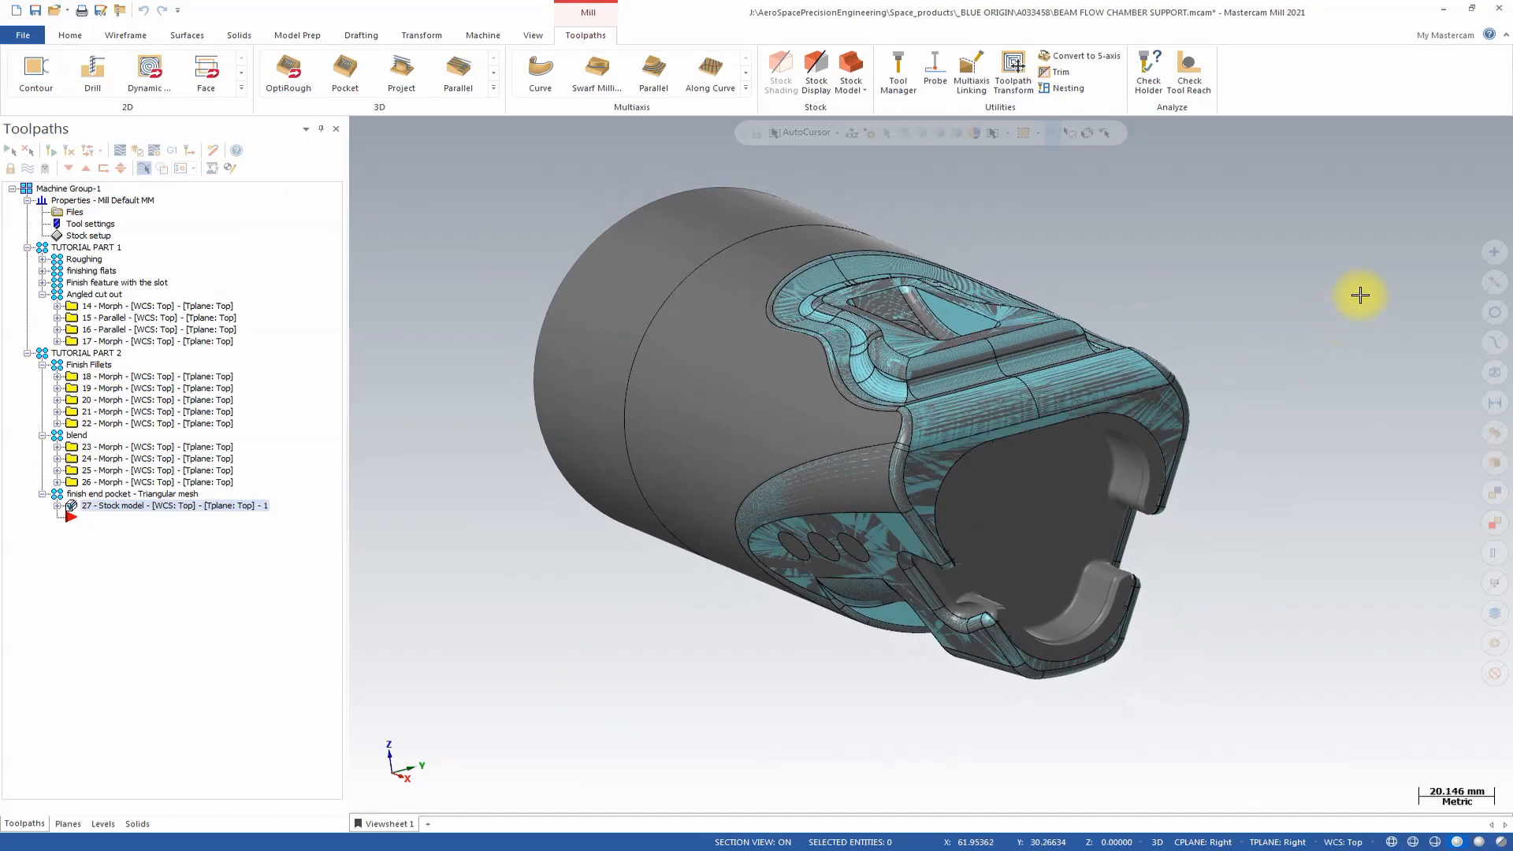
Step: Create a Triangular Mesh multiaxis toolpath and choose the 5 mm flat endmill long series as its tool
{"action": "middle_click_drag", "start_coordinate": [1360, 296], "coordinate": [1360, 252]}
{"action": "middle_click_drag", "start_coordinate": [1226, 227], "coordinate": [1206, 217]}
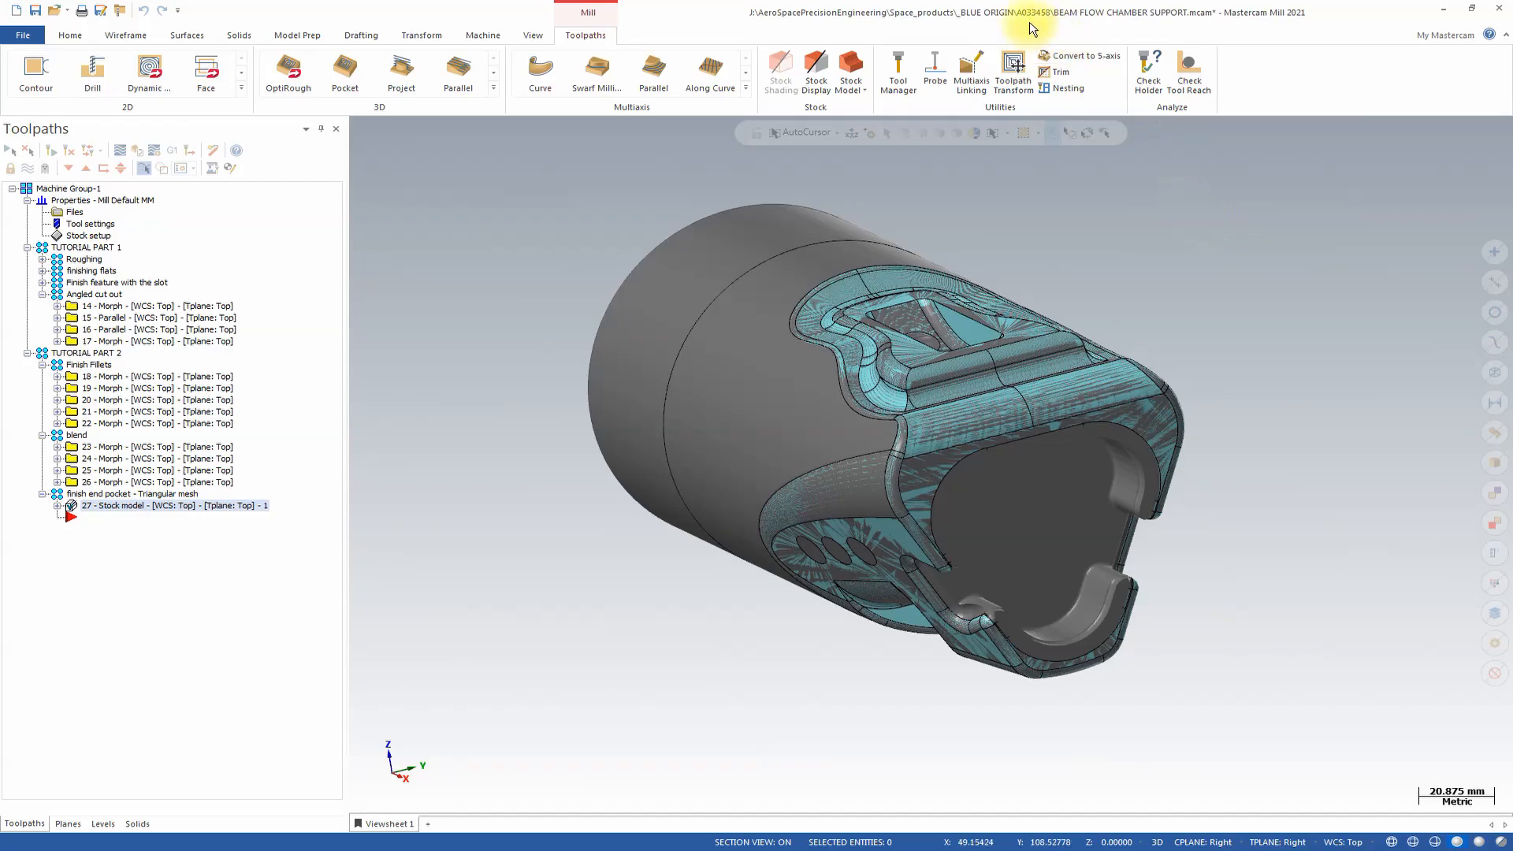
{"action": "left_click", "coordinate": [745, 88]}
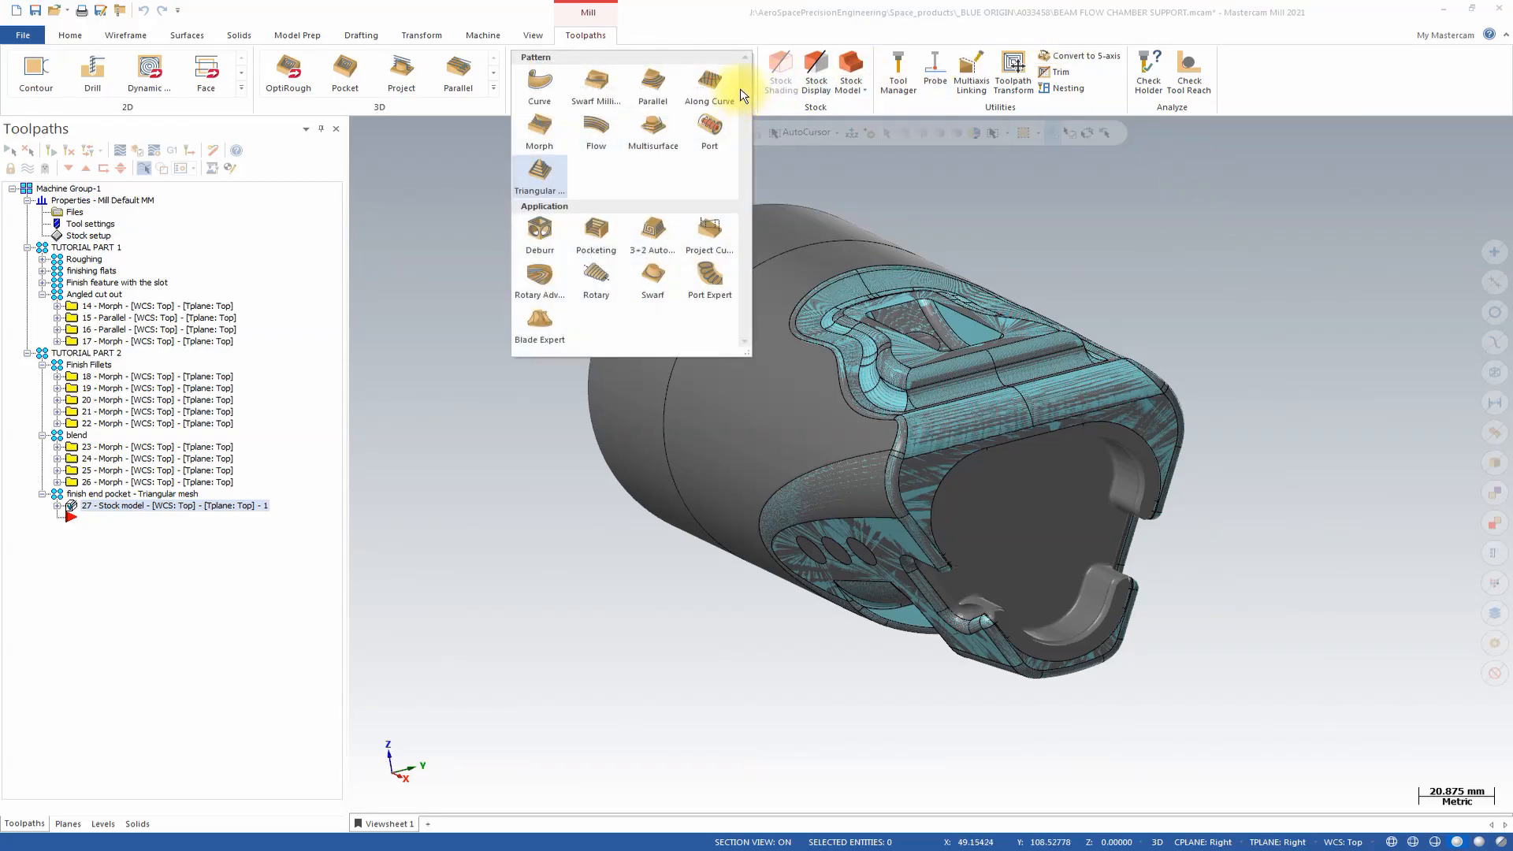
{"action": "left_click", "coordinate": [556, 186]}
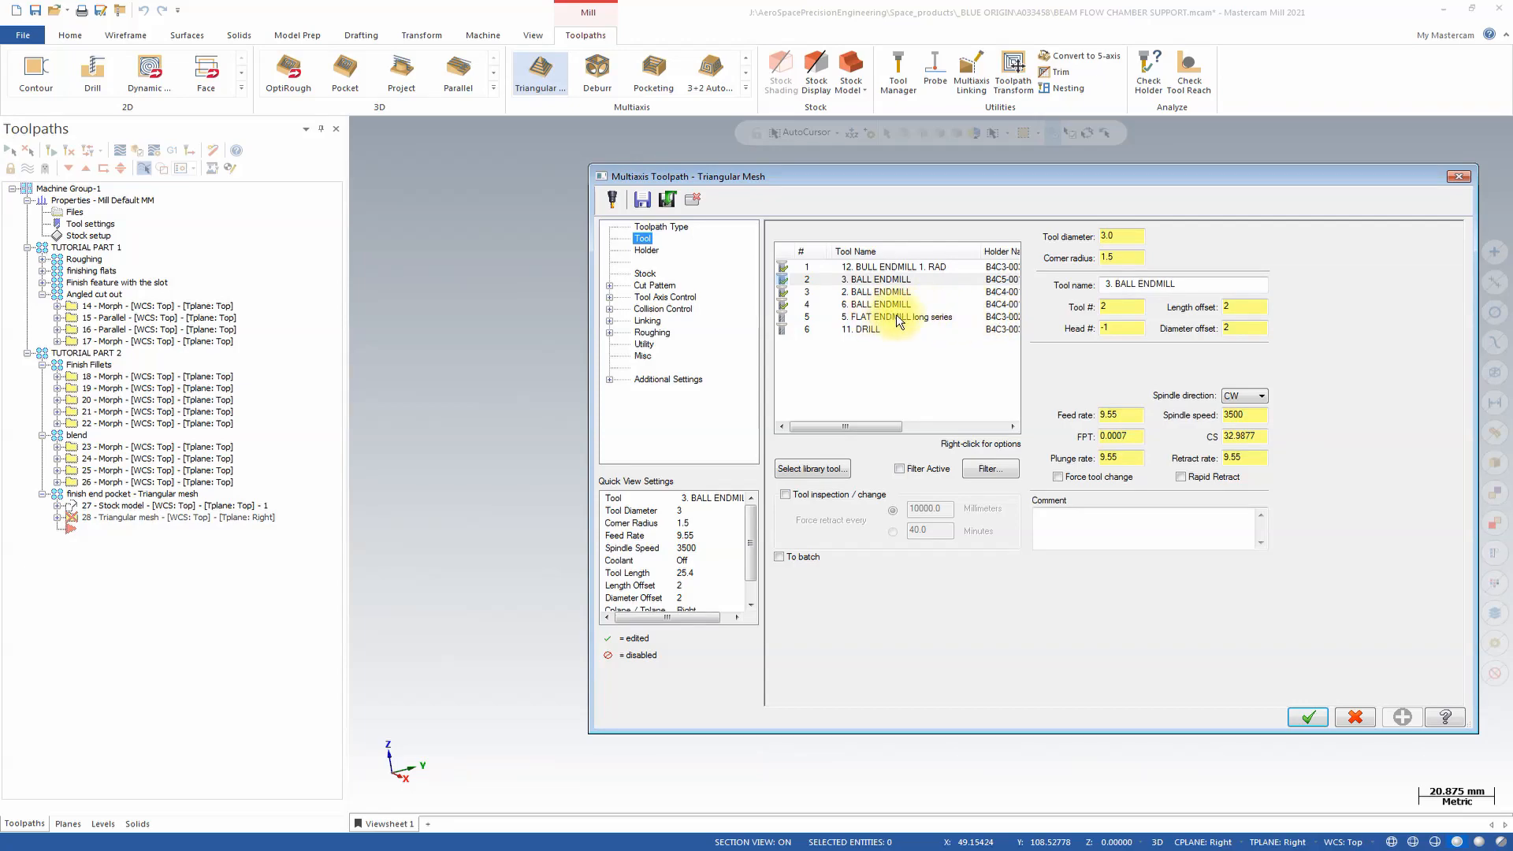
{"action": "left_click", "coordinate": [863, 317]}
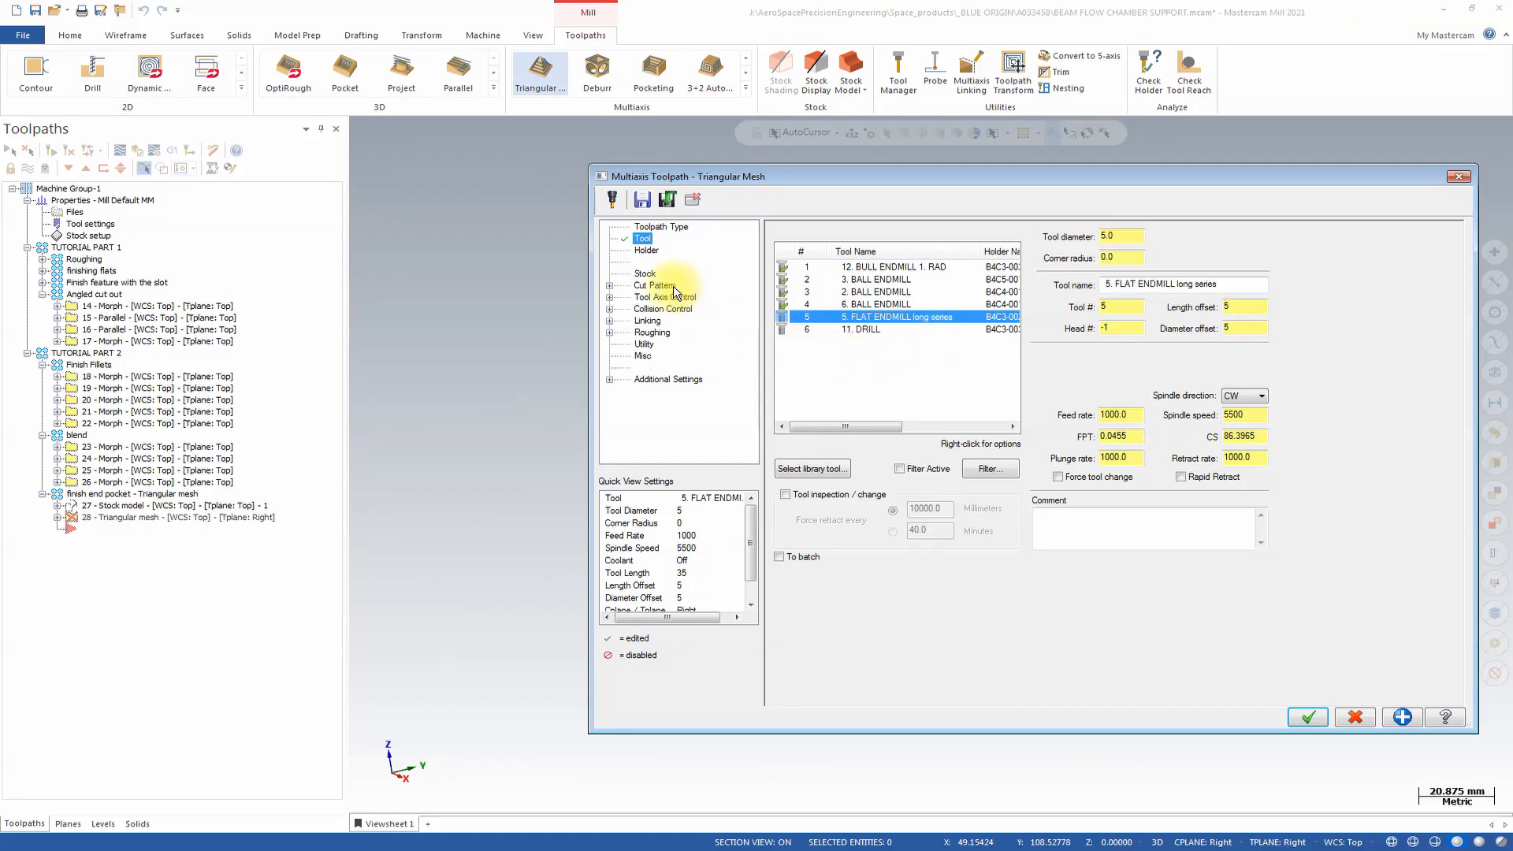
Step: Set the cut pattern to Flatlands and check the Stock options for that pattern
{"action": "left_click", "coordinate": [651, 277]}
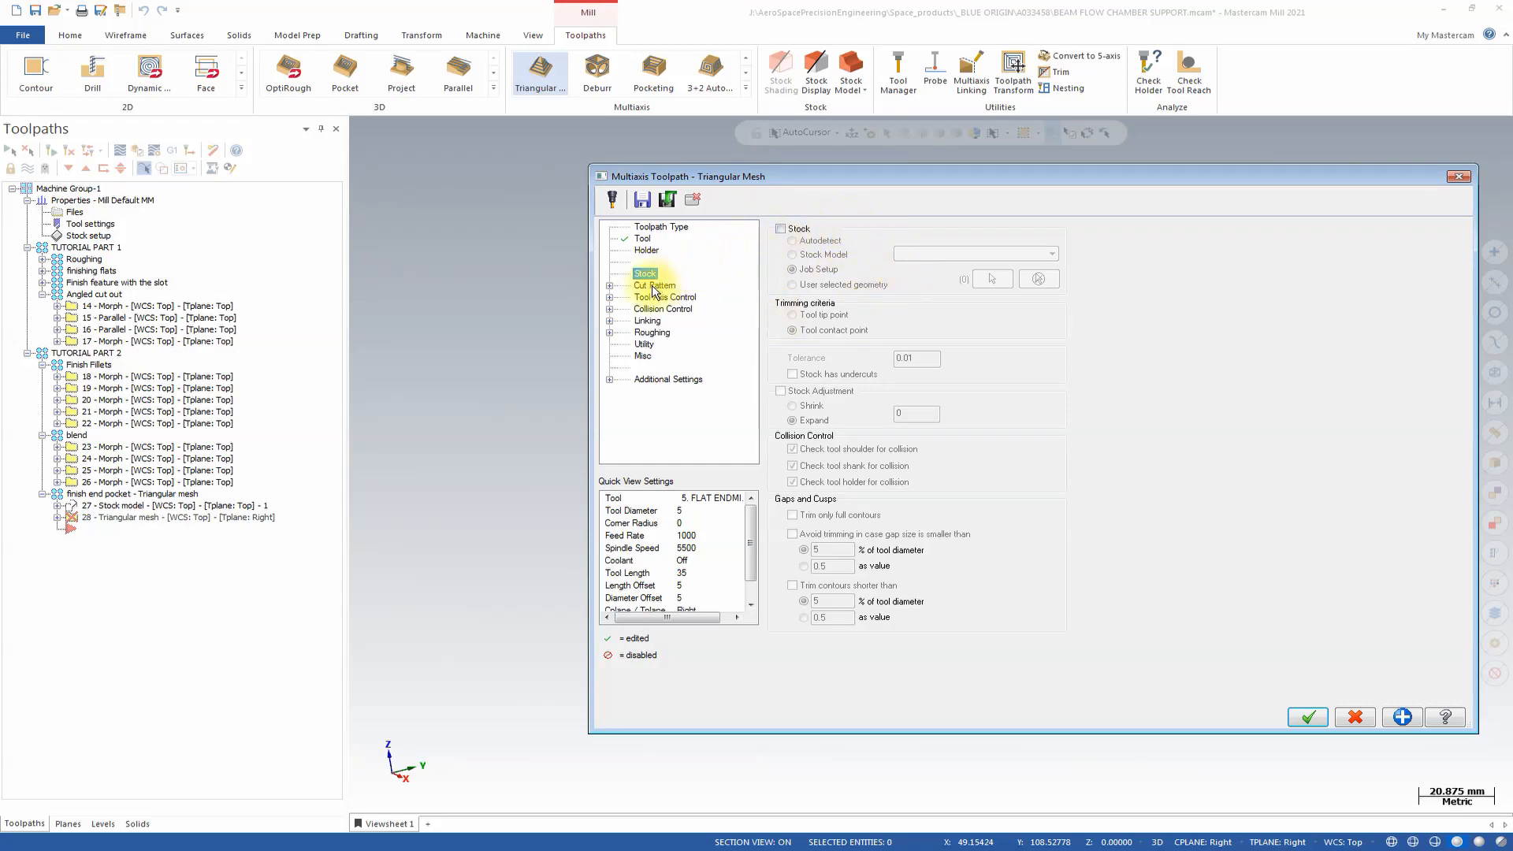
{"action": "left_click", "coordinate": [651, 289]}
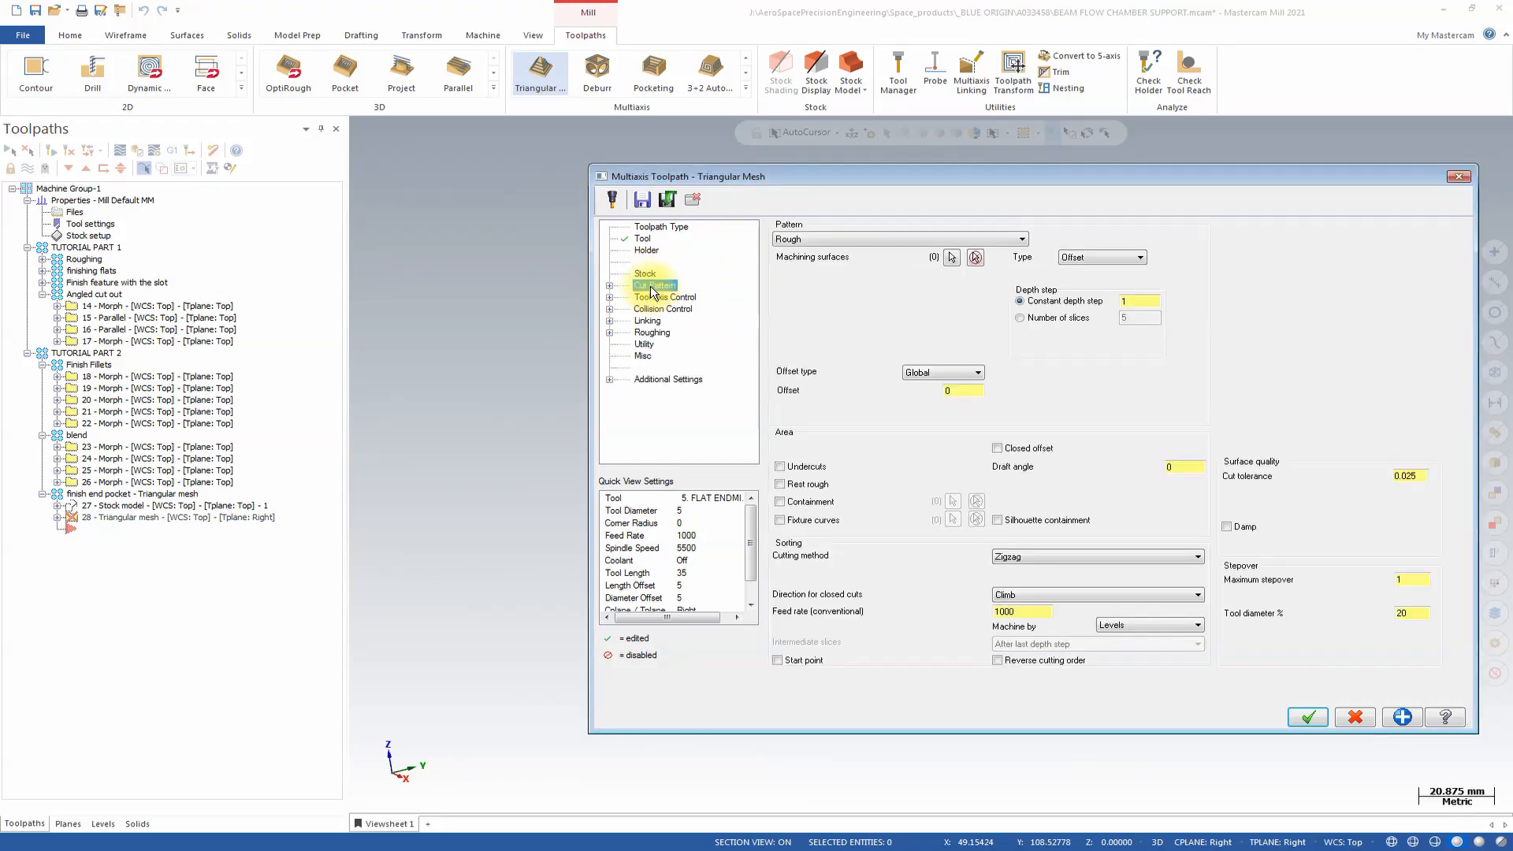
{"action": "left_click", "coordinate": [858, 242]}
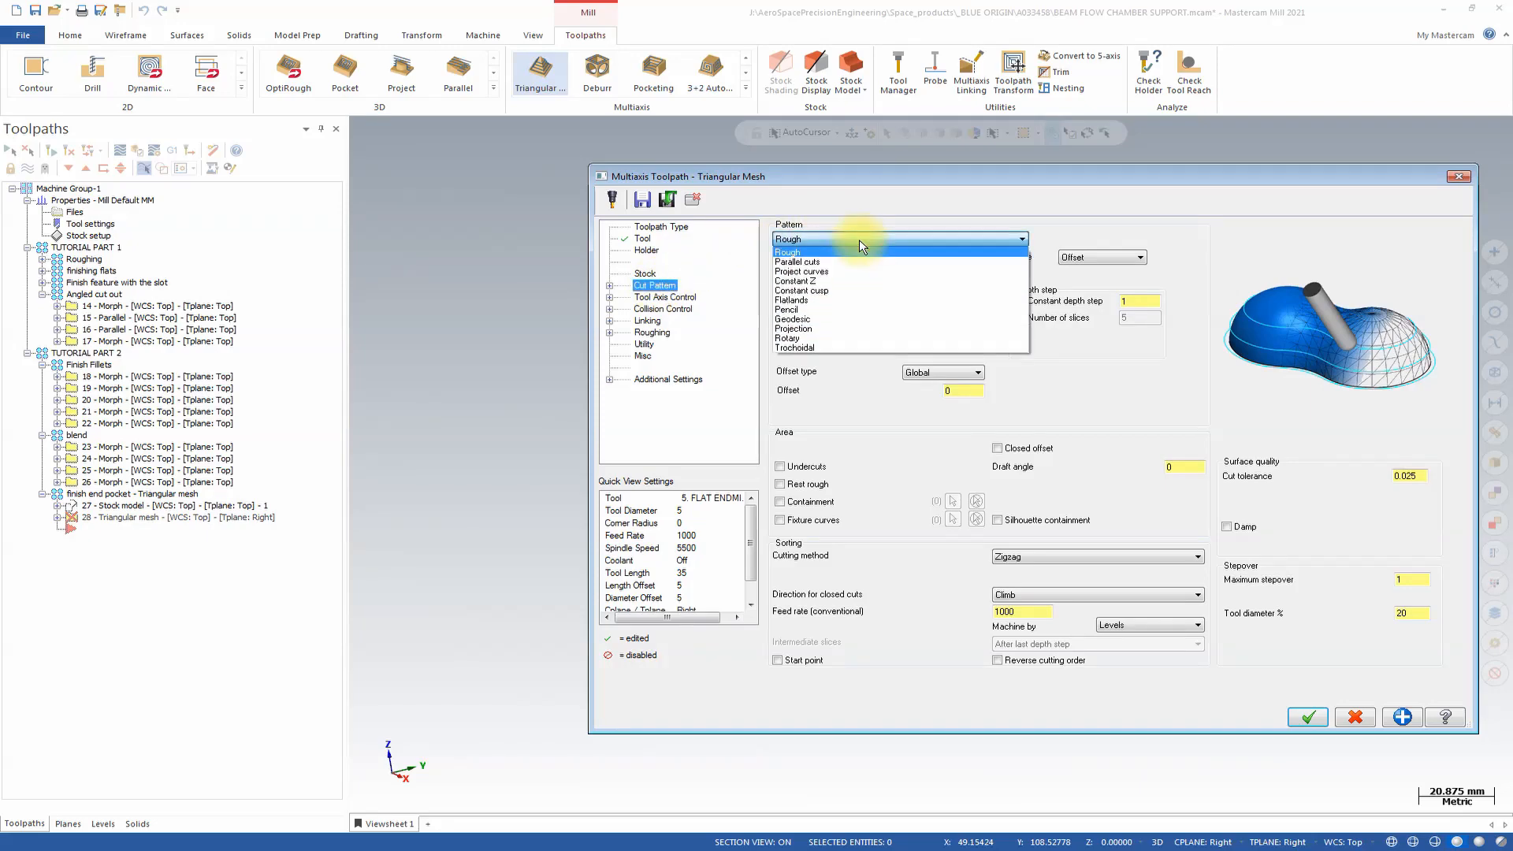
{"action": "left_click", "coordinate": [843, 301]}
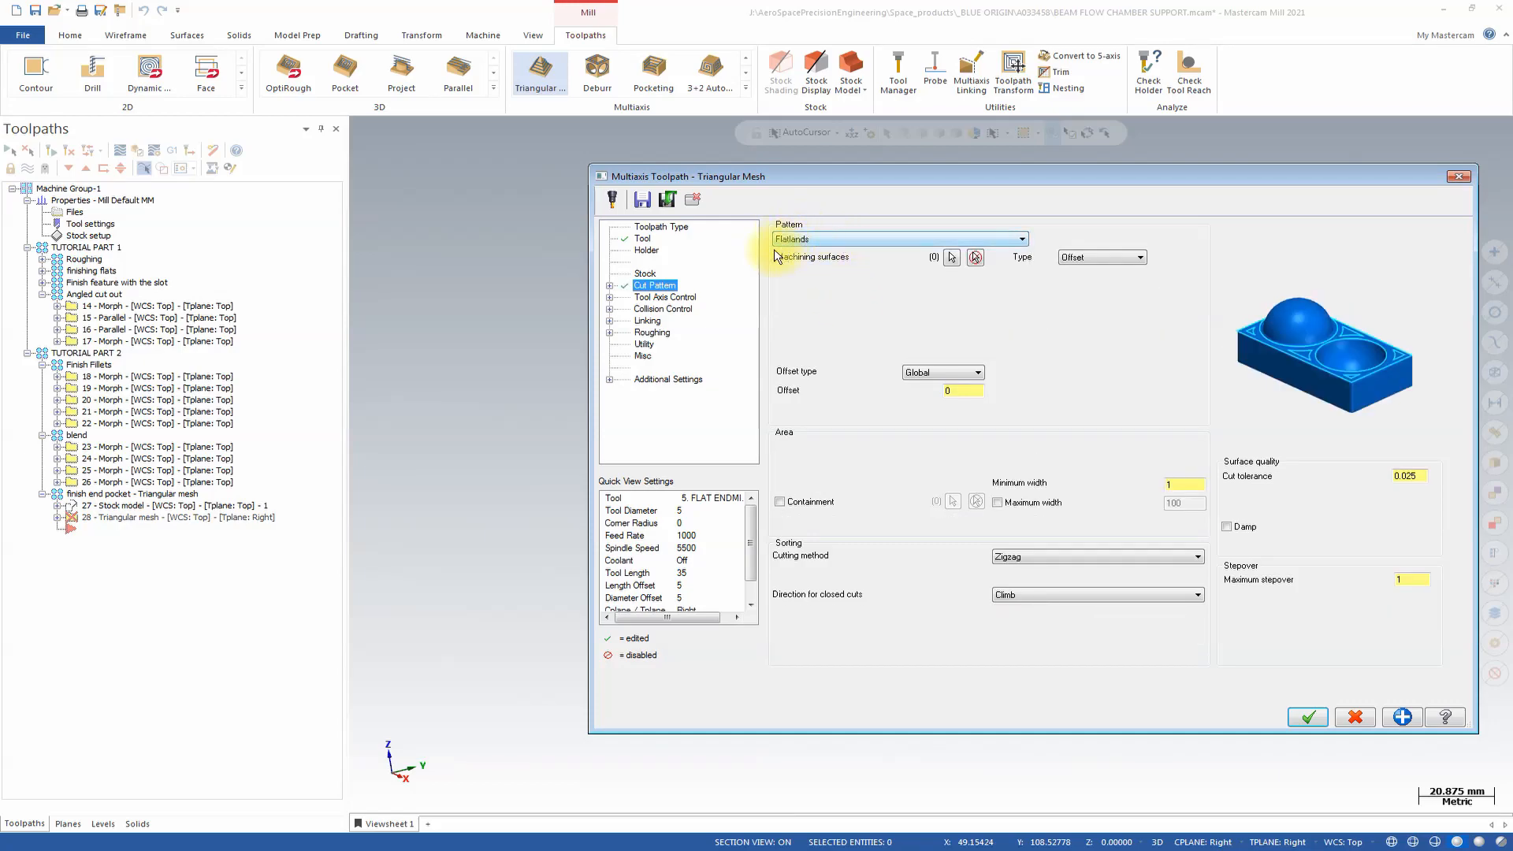
{"action": "left_click", "coordinate": [653, 274]}
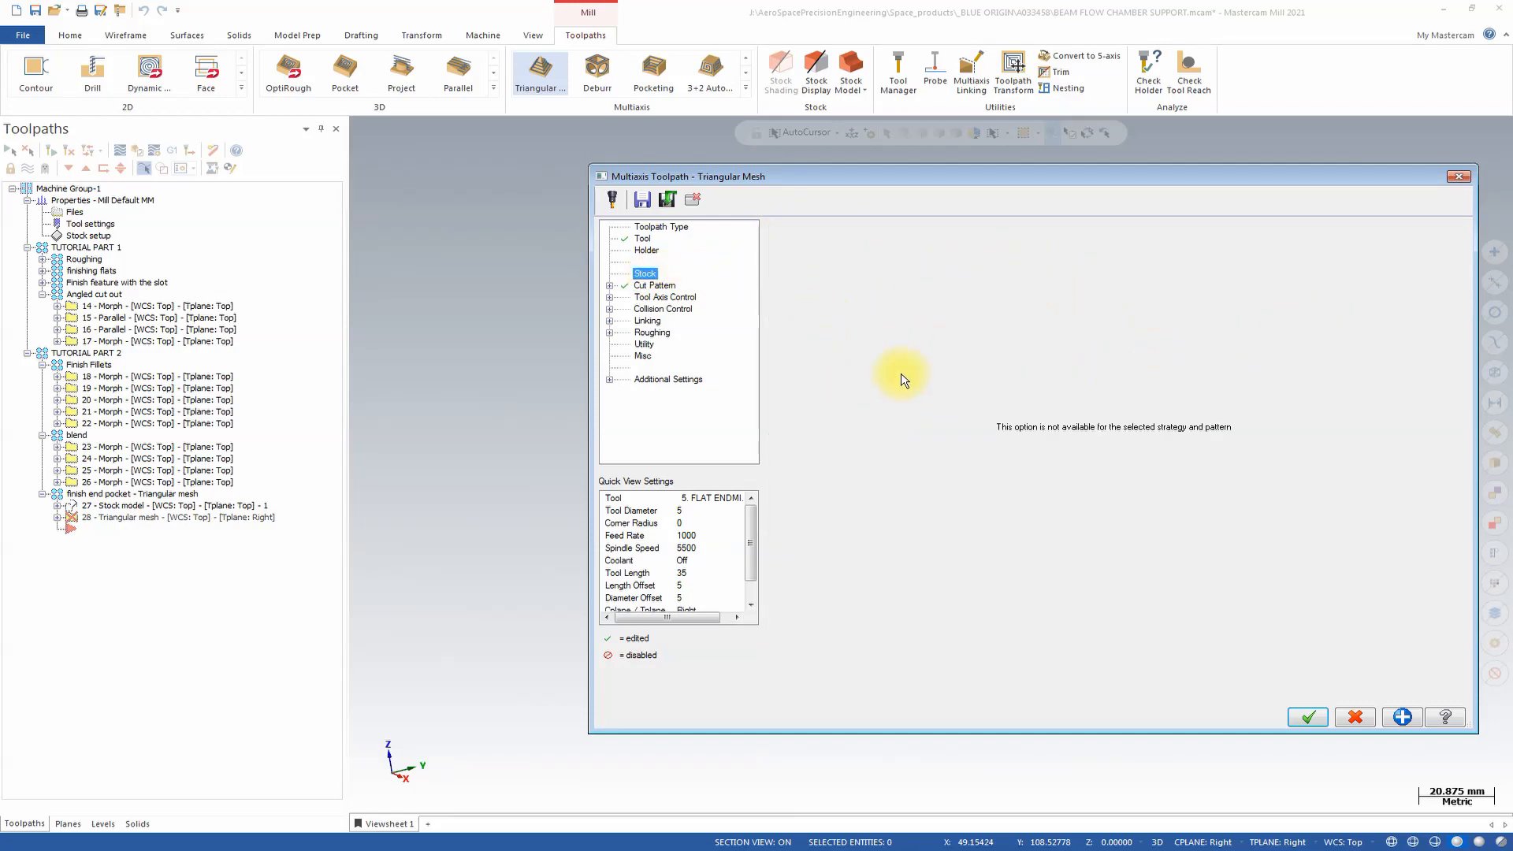
{"action": "left_click", "coordinate": [646, 287]}
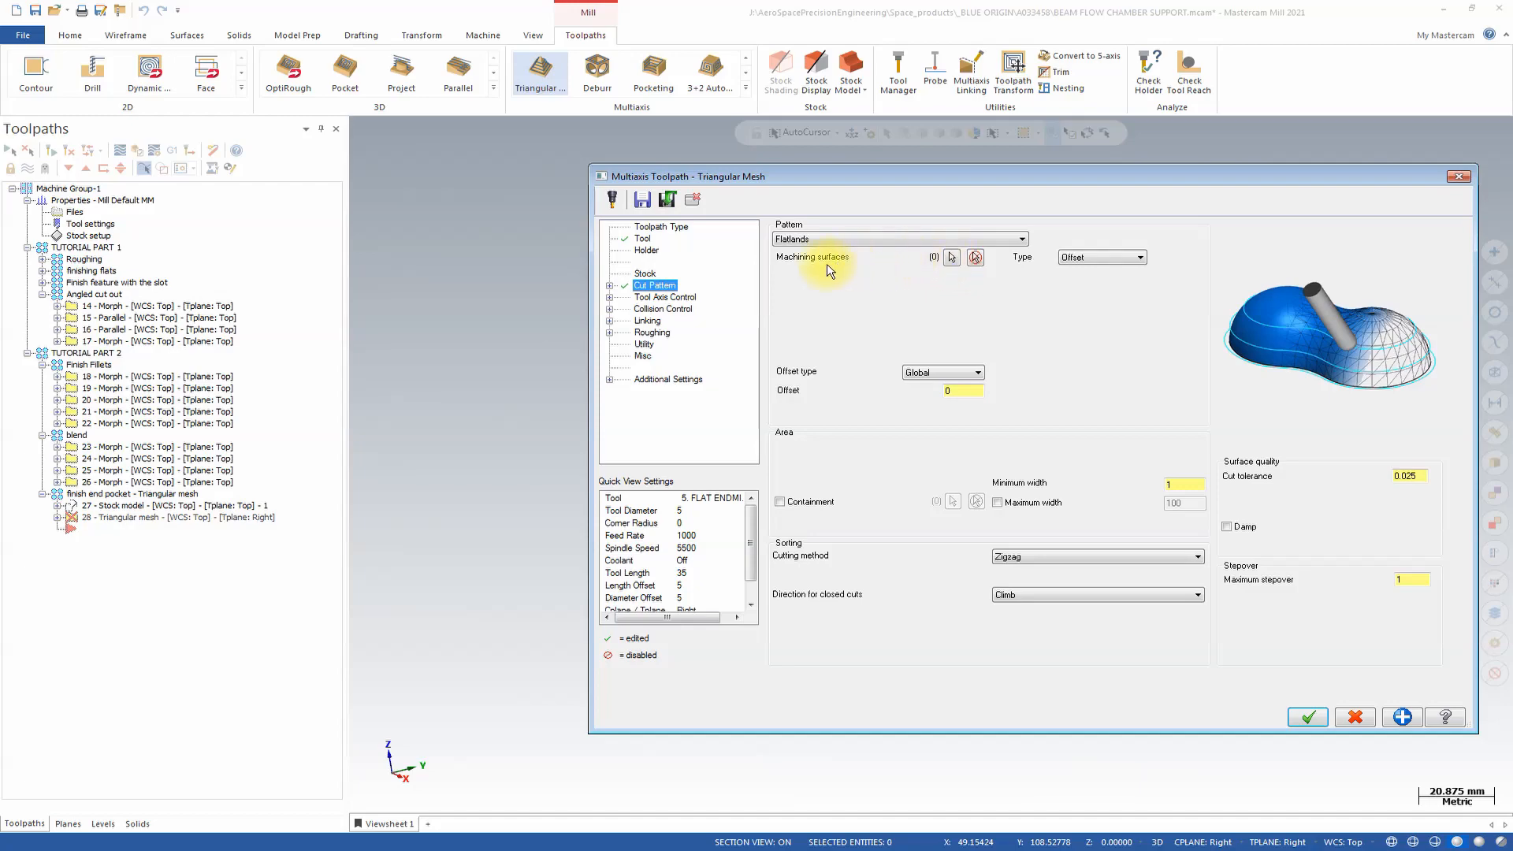
Step: Select the whole part with its three hole caps as machining surfaces and set the pattern type to Dynamic
{"action": "left_click", "coordinate": [953, 258]}
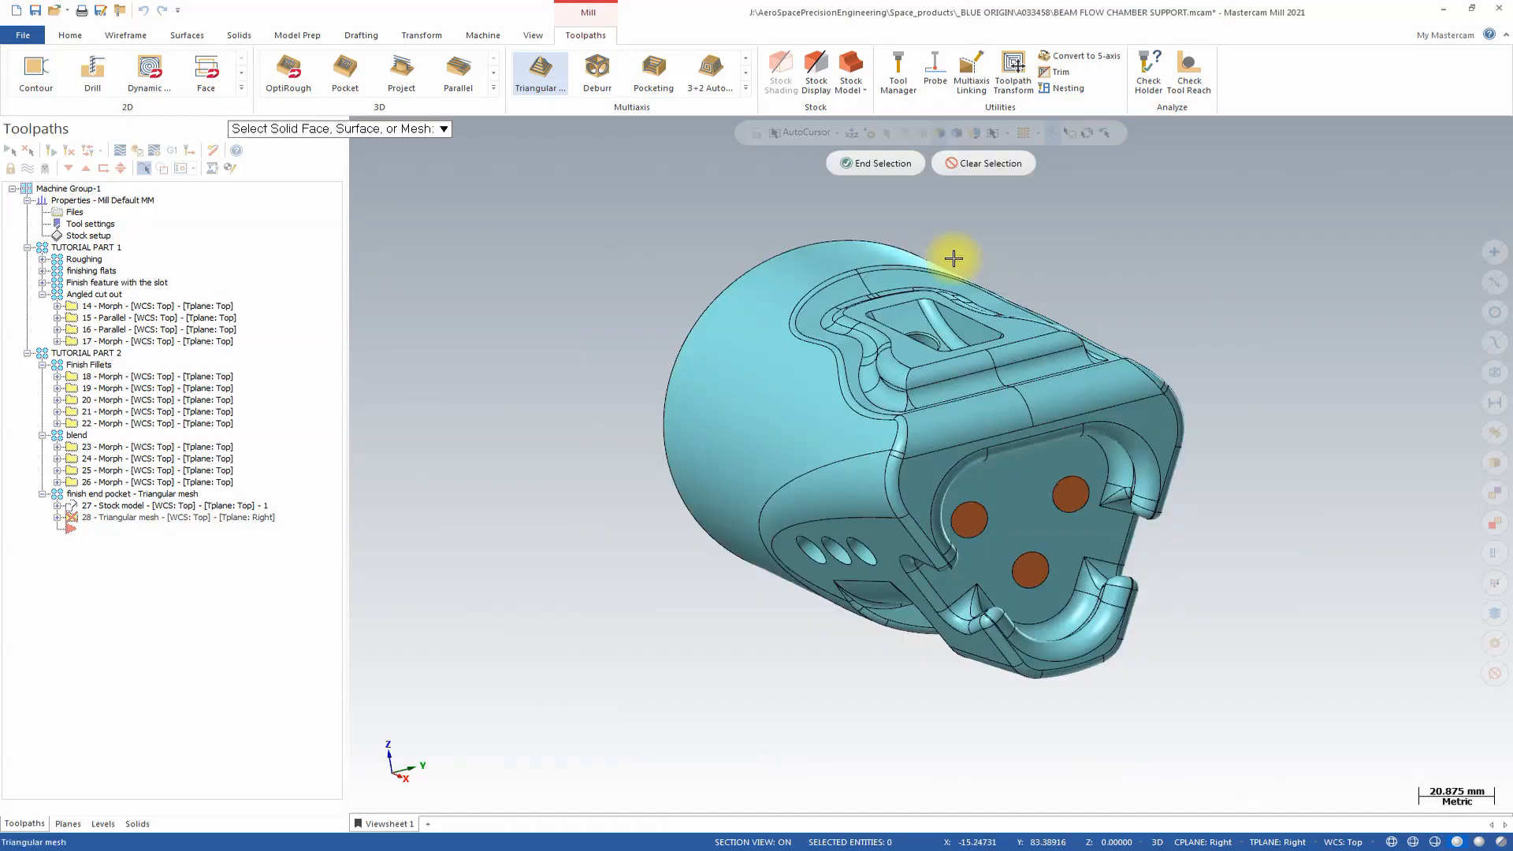
{"action": "left_click", "coordinate": [802, 361]}
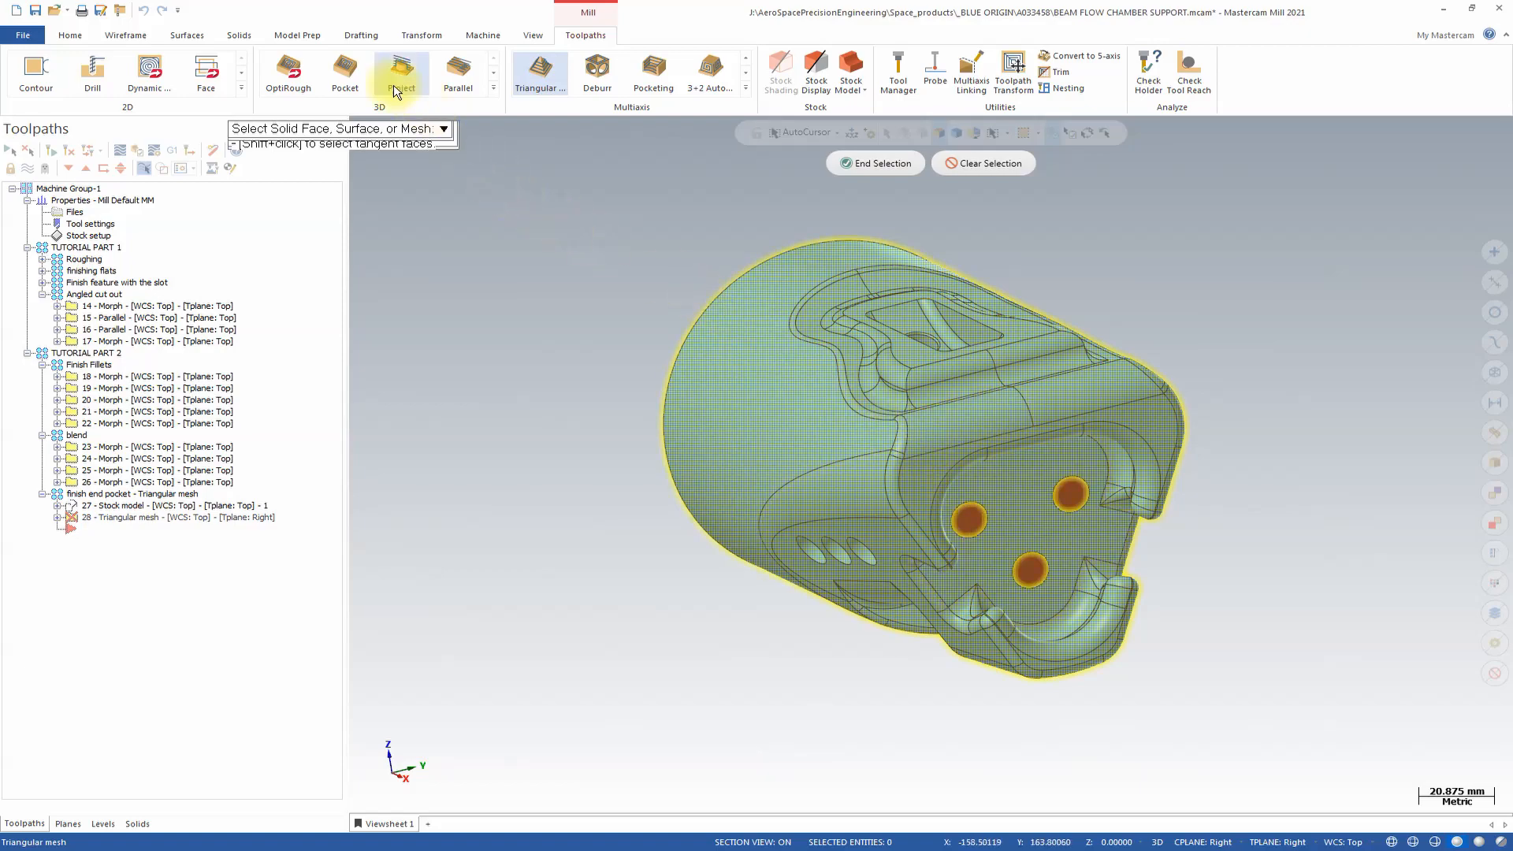
{"action": "left_click", "coordinate": [195, 38]}
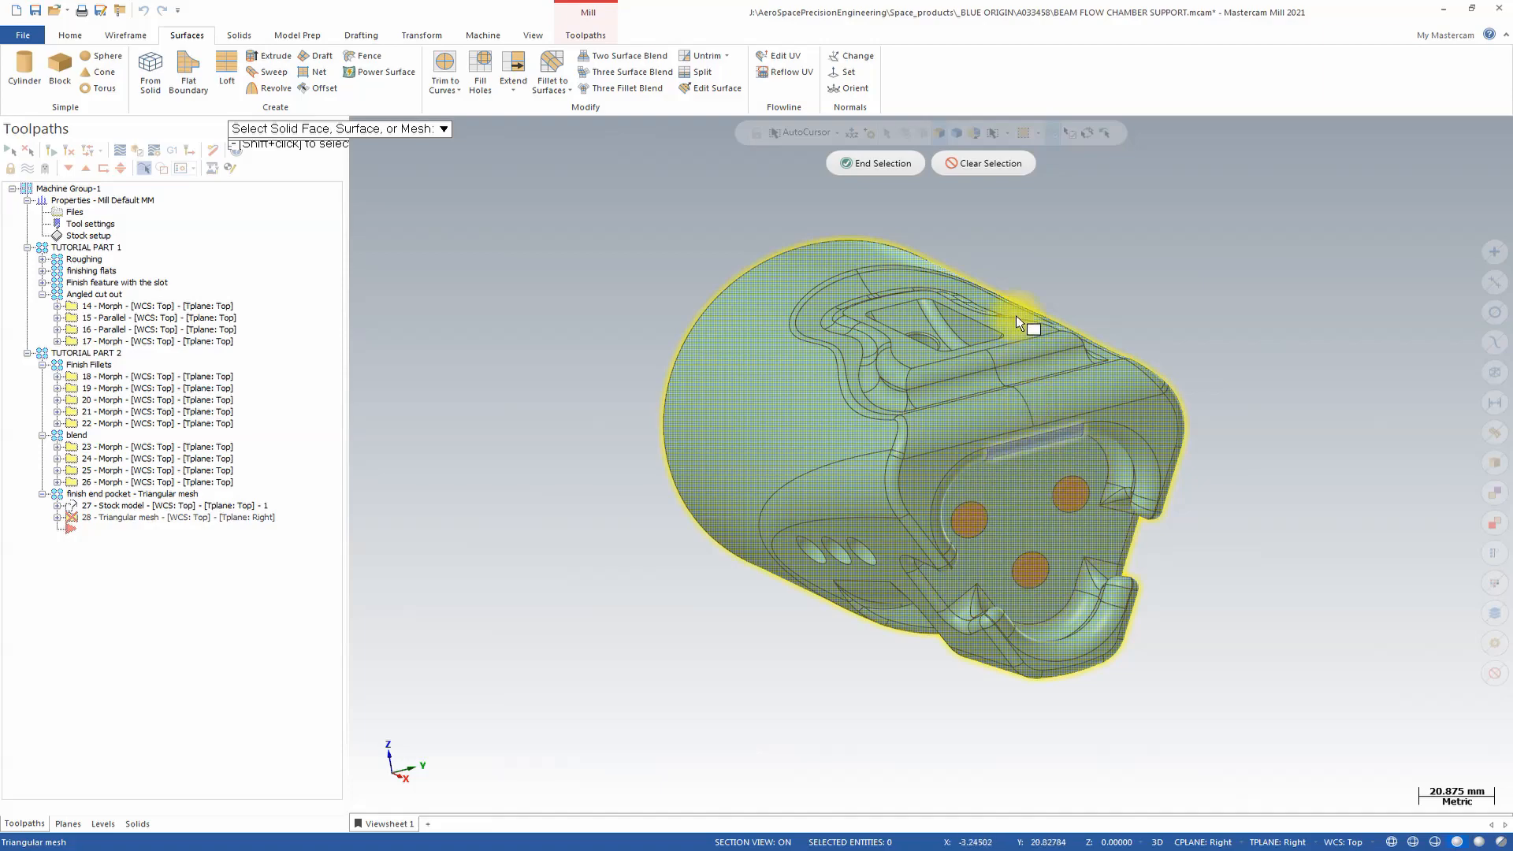
{"action": "left_click", "coordinate": [891, 163]}
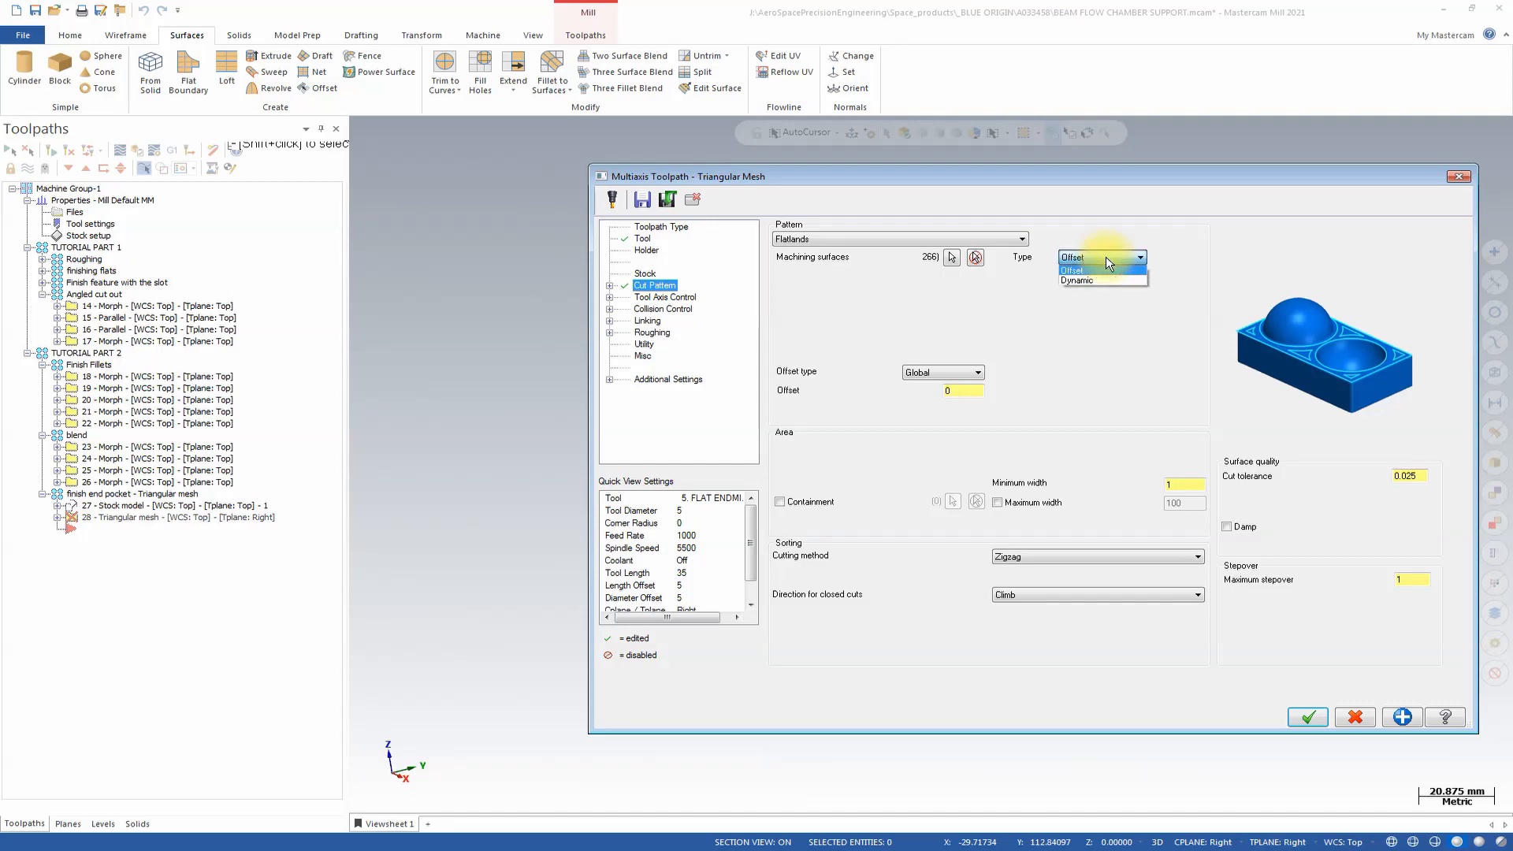
{"action": "left_click", "coordinate": [1109, 279]}
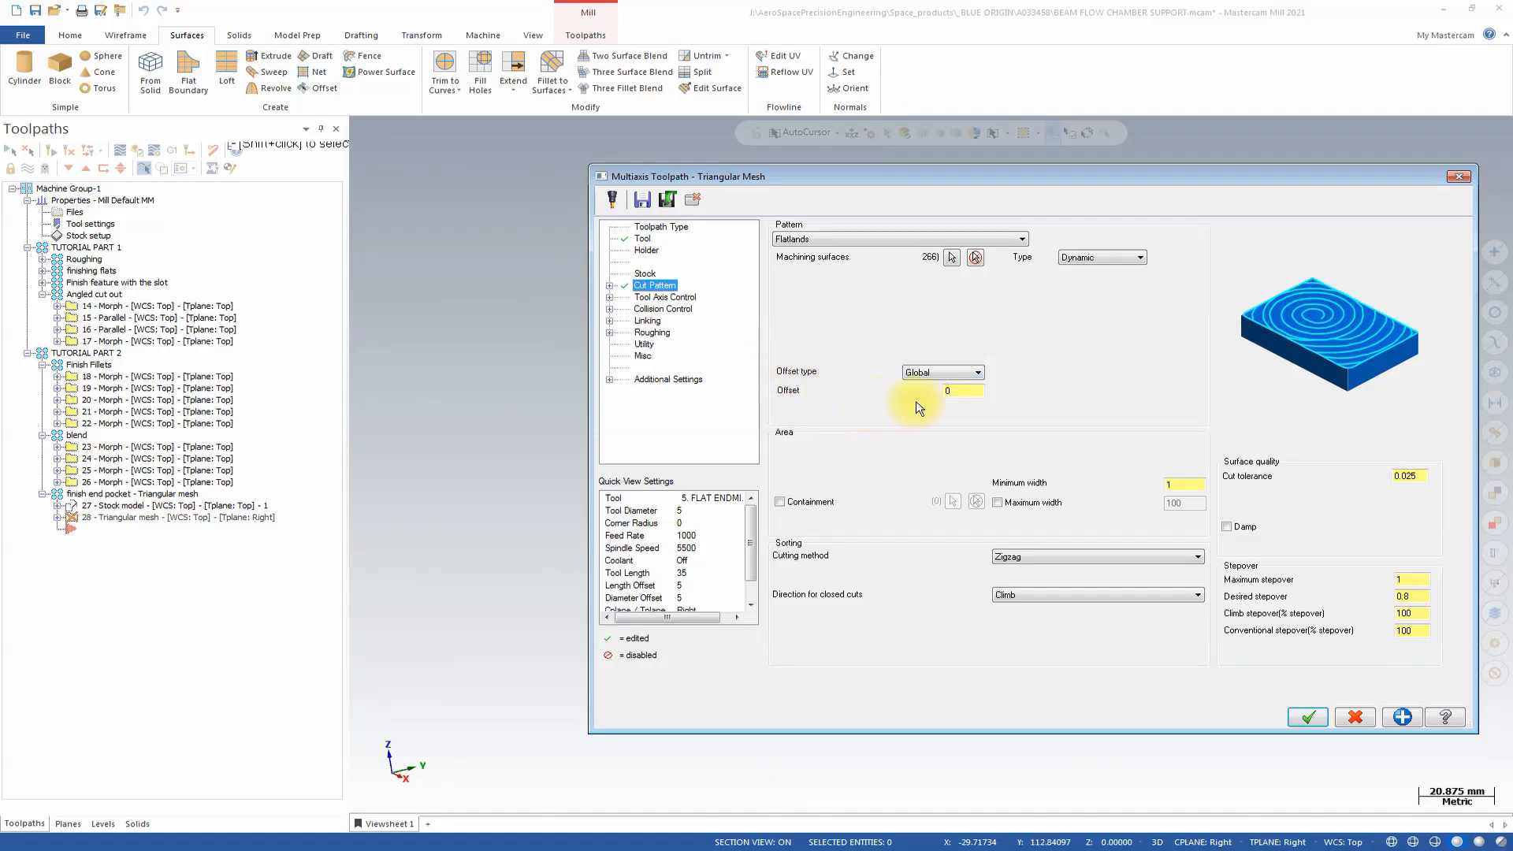
Step: Try the Radial and Axial offset type with both offsets at 0, and return the offset type to Global
{"action": "left_click", "coordinate": [958, 392]}
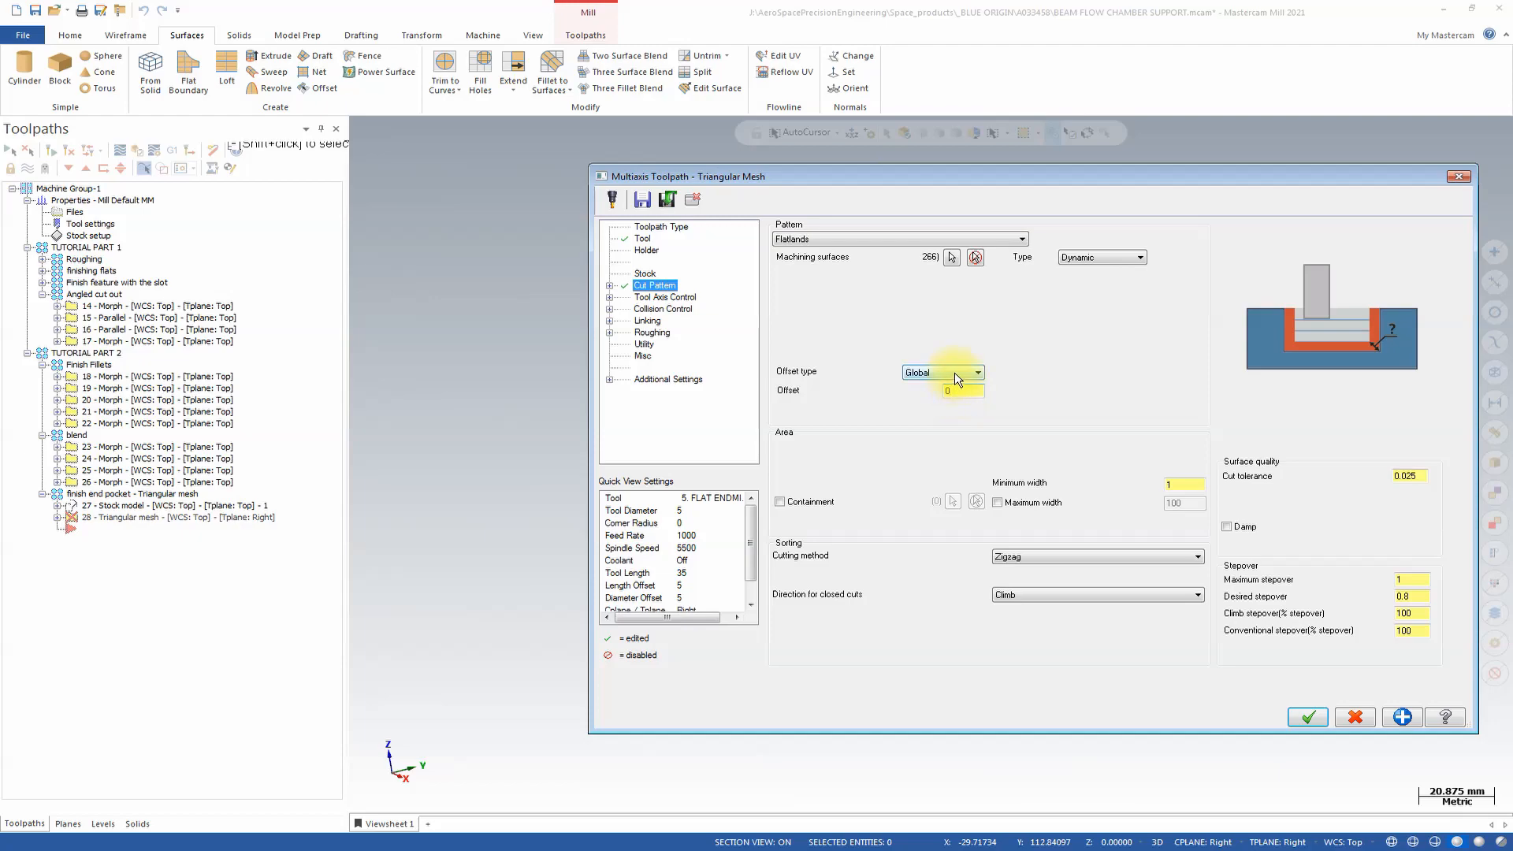
{"action": "left_click", "coordinate": [954, 372]}
{"action": "left_click", "coordinate": [949, 394]}
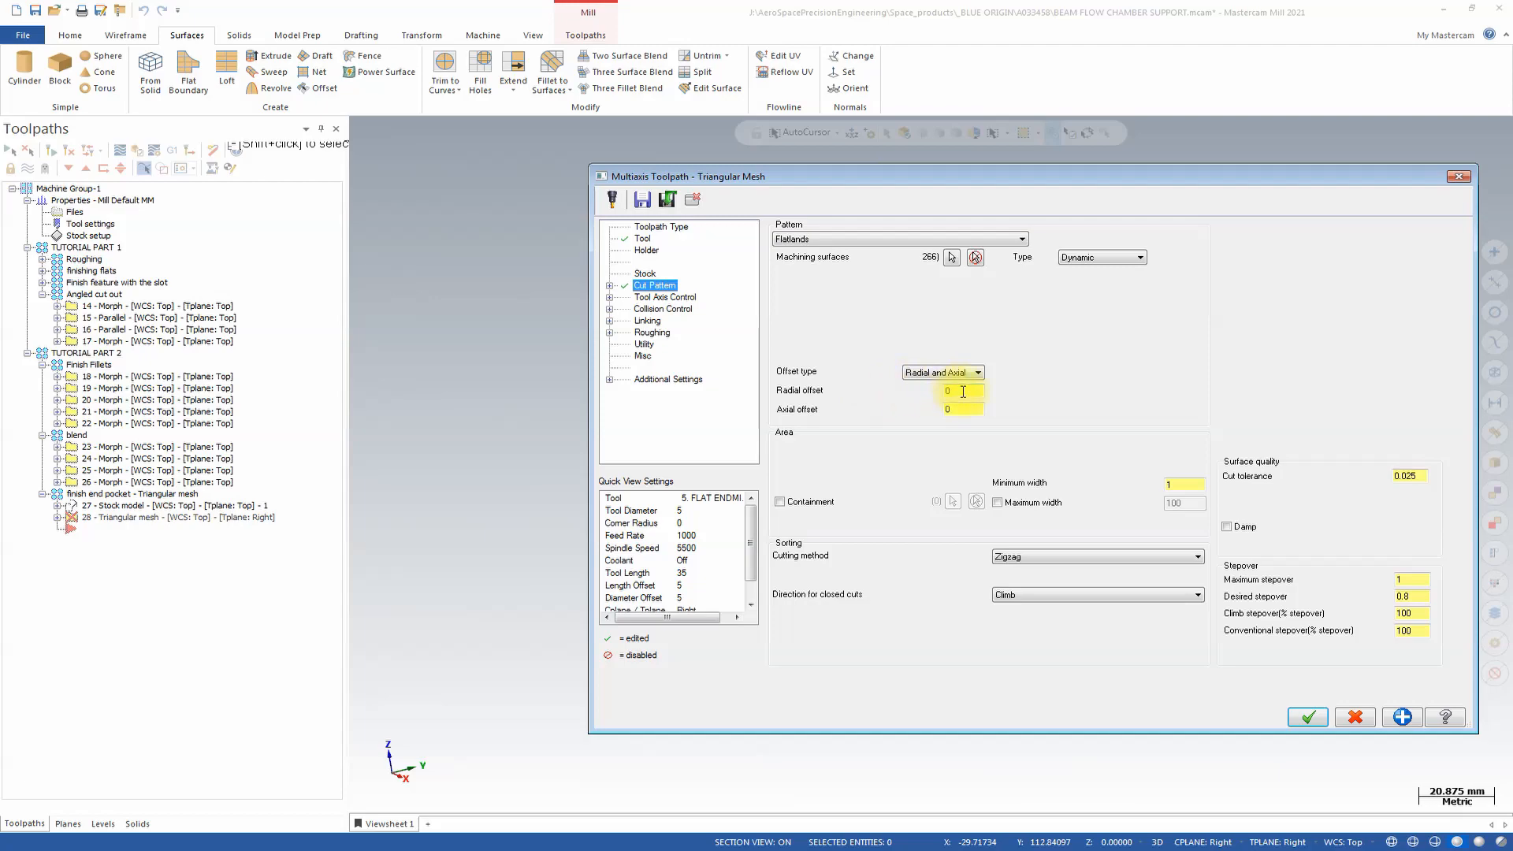
{"action": "left_click", "coordinate": [963, 392]}
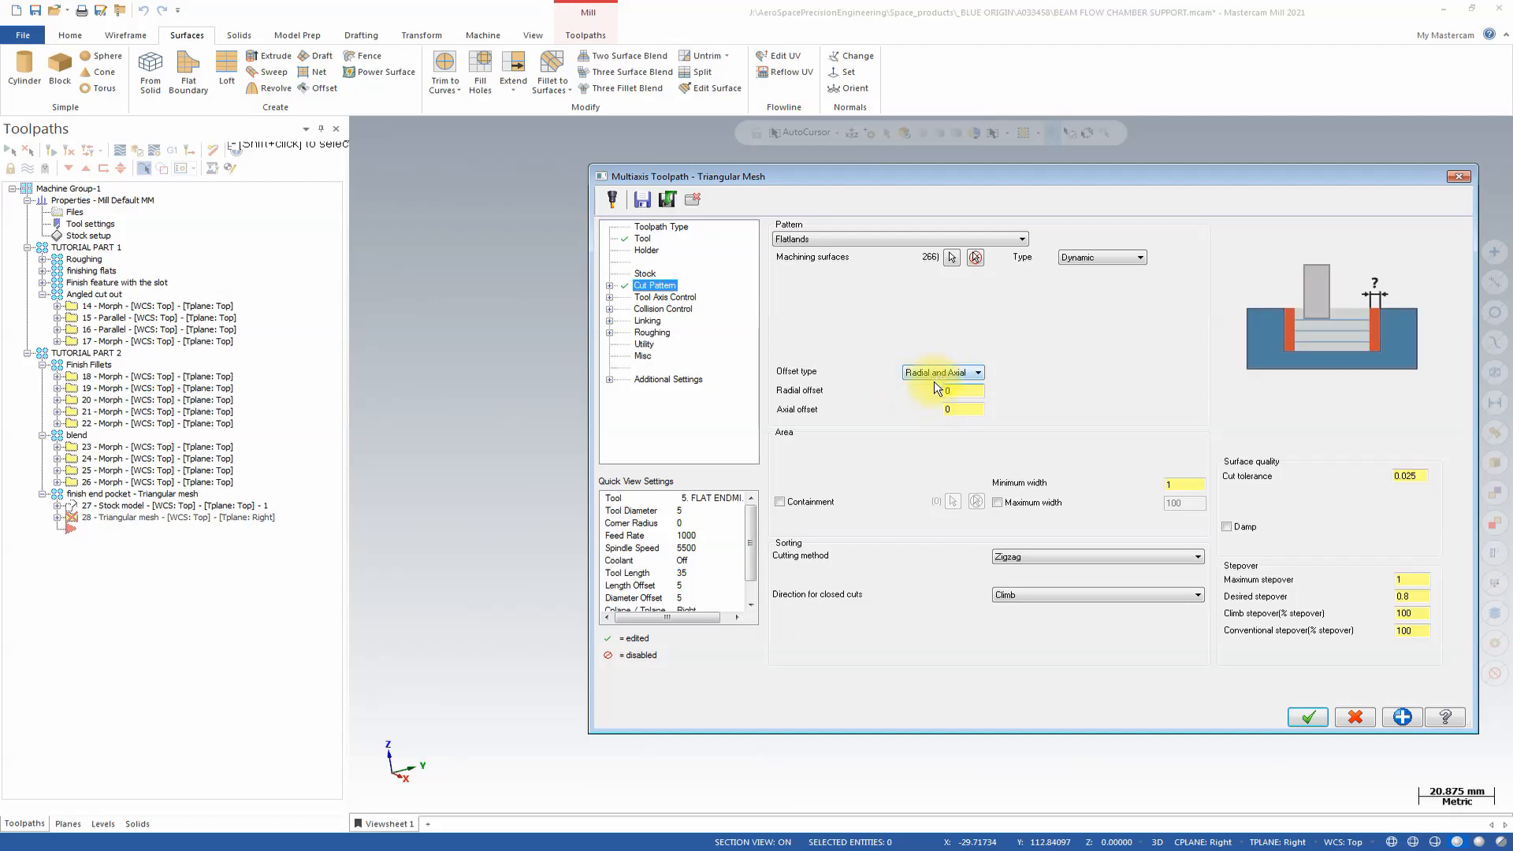
{"action": "left_click", "coordinate": [969, 410]}
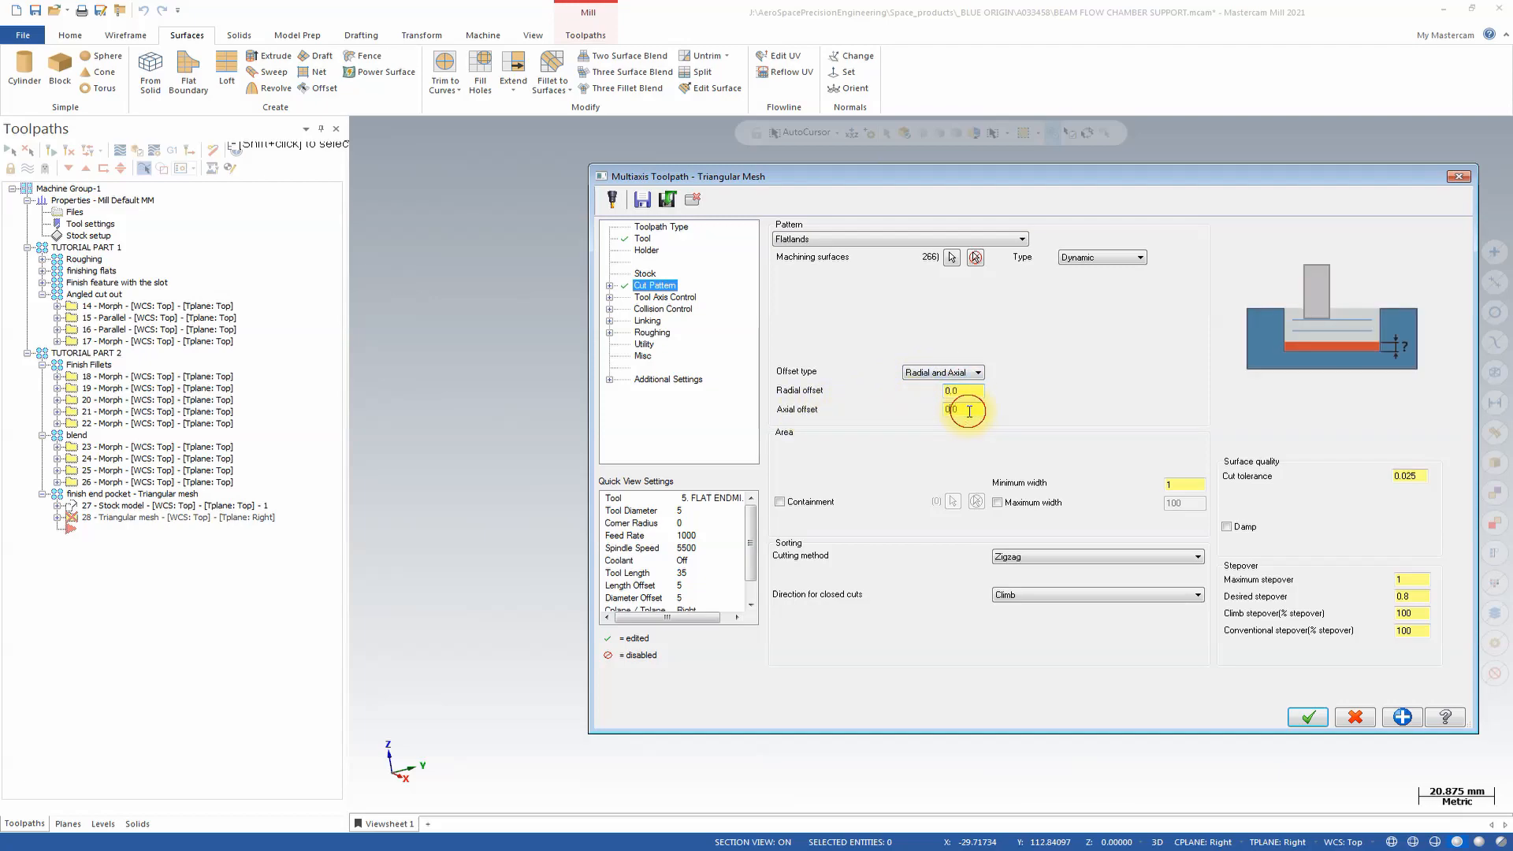
{"action": "left_click", "coordinate": [976, 373]}
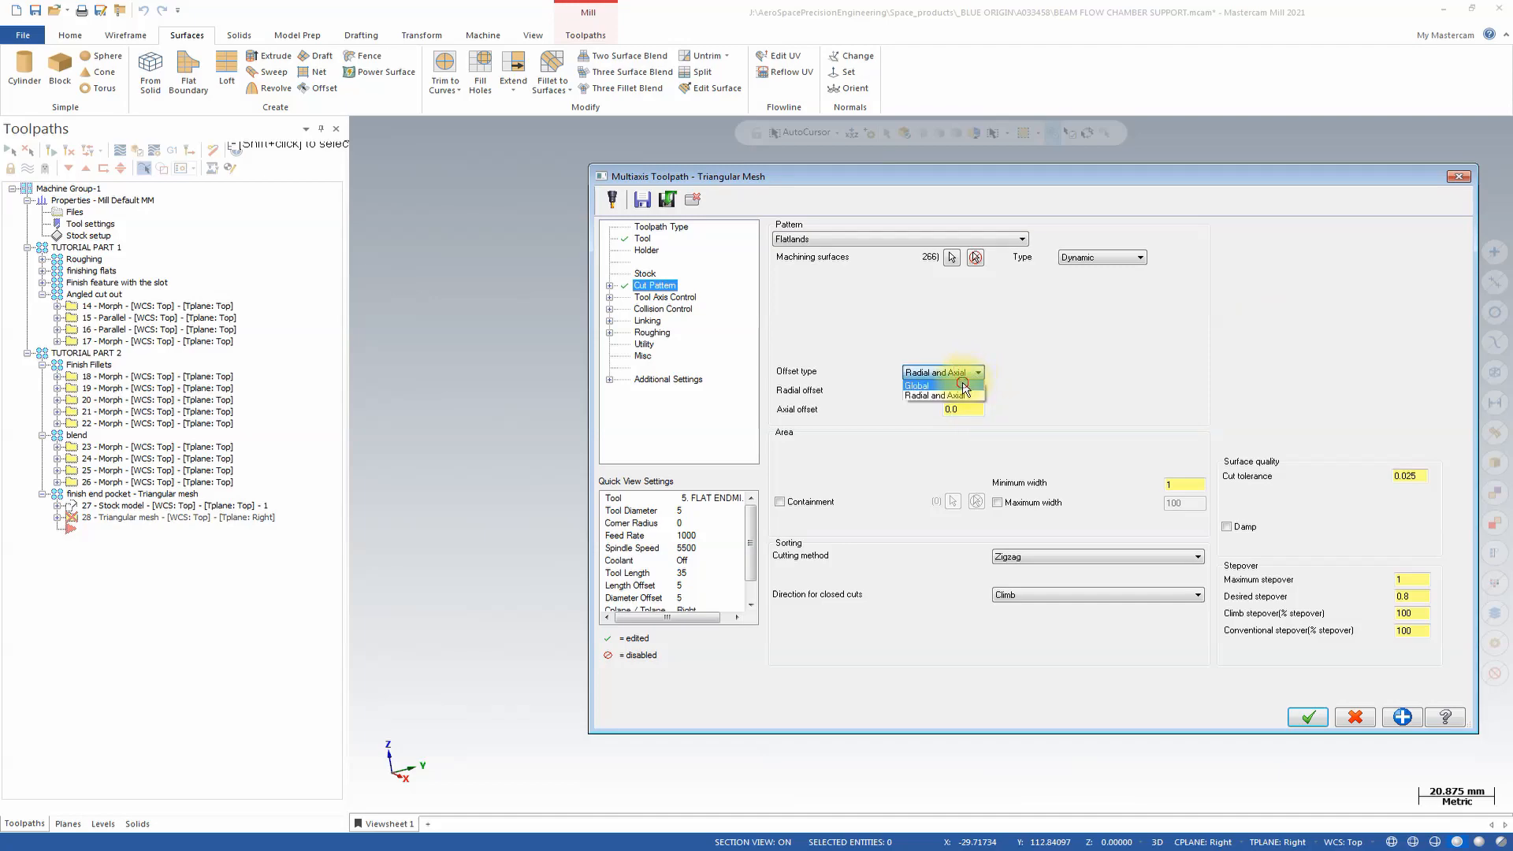
{"action": "left_click", "coordinate": [942, 383]}
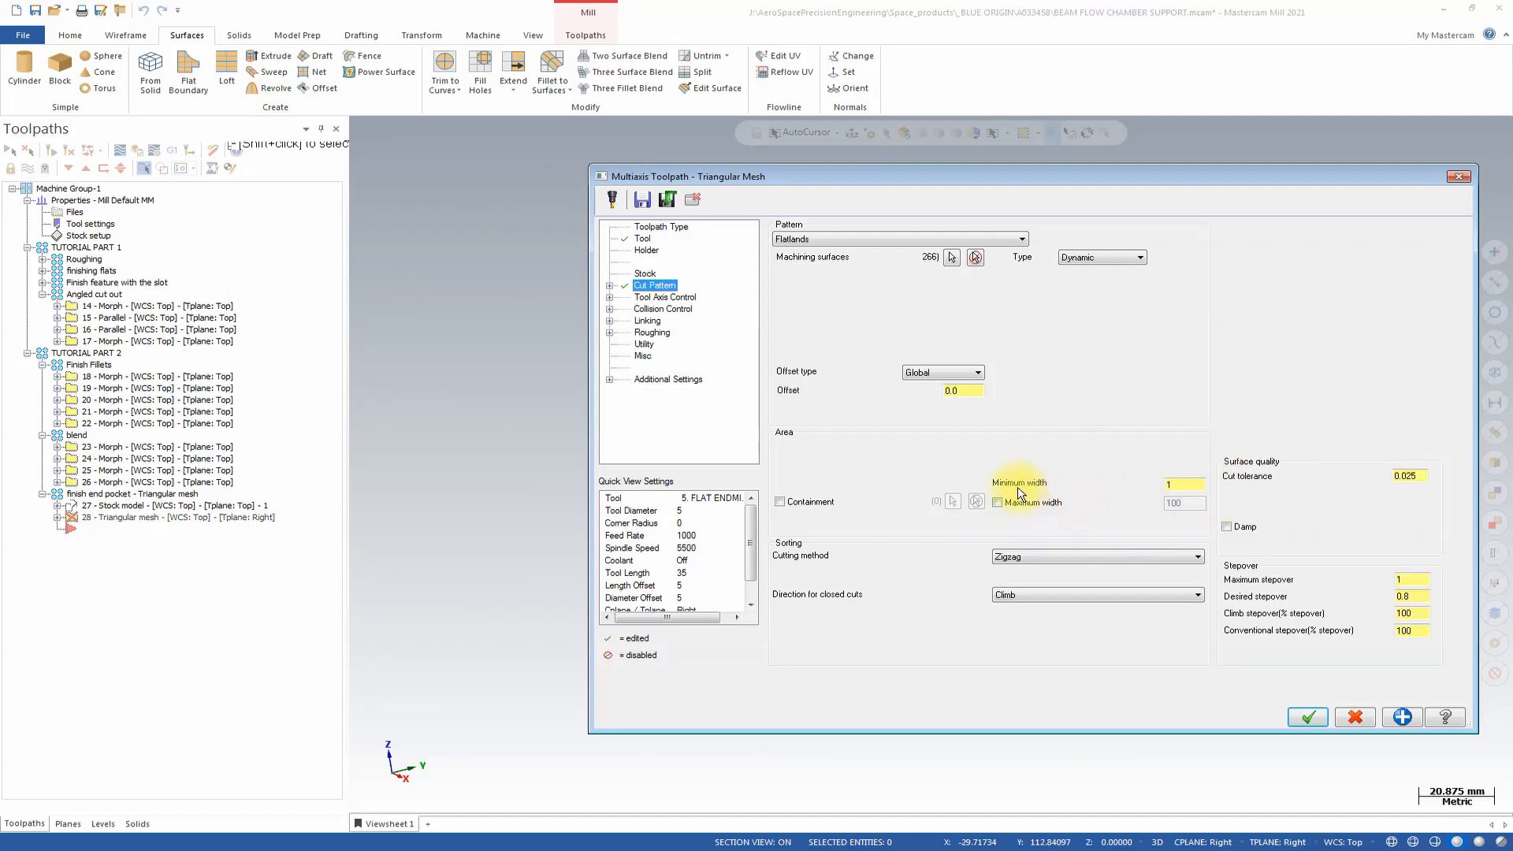
Step: Use a minimum width of 1, the Zigzag cutting method and the Climb direction for closed cuts
{"action": "mouse_move", "coordinate": [1177, 484]}
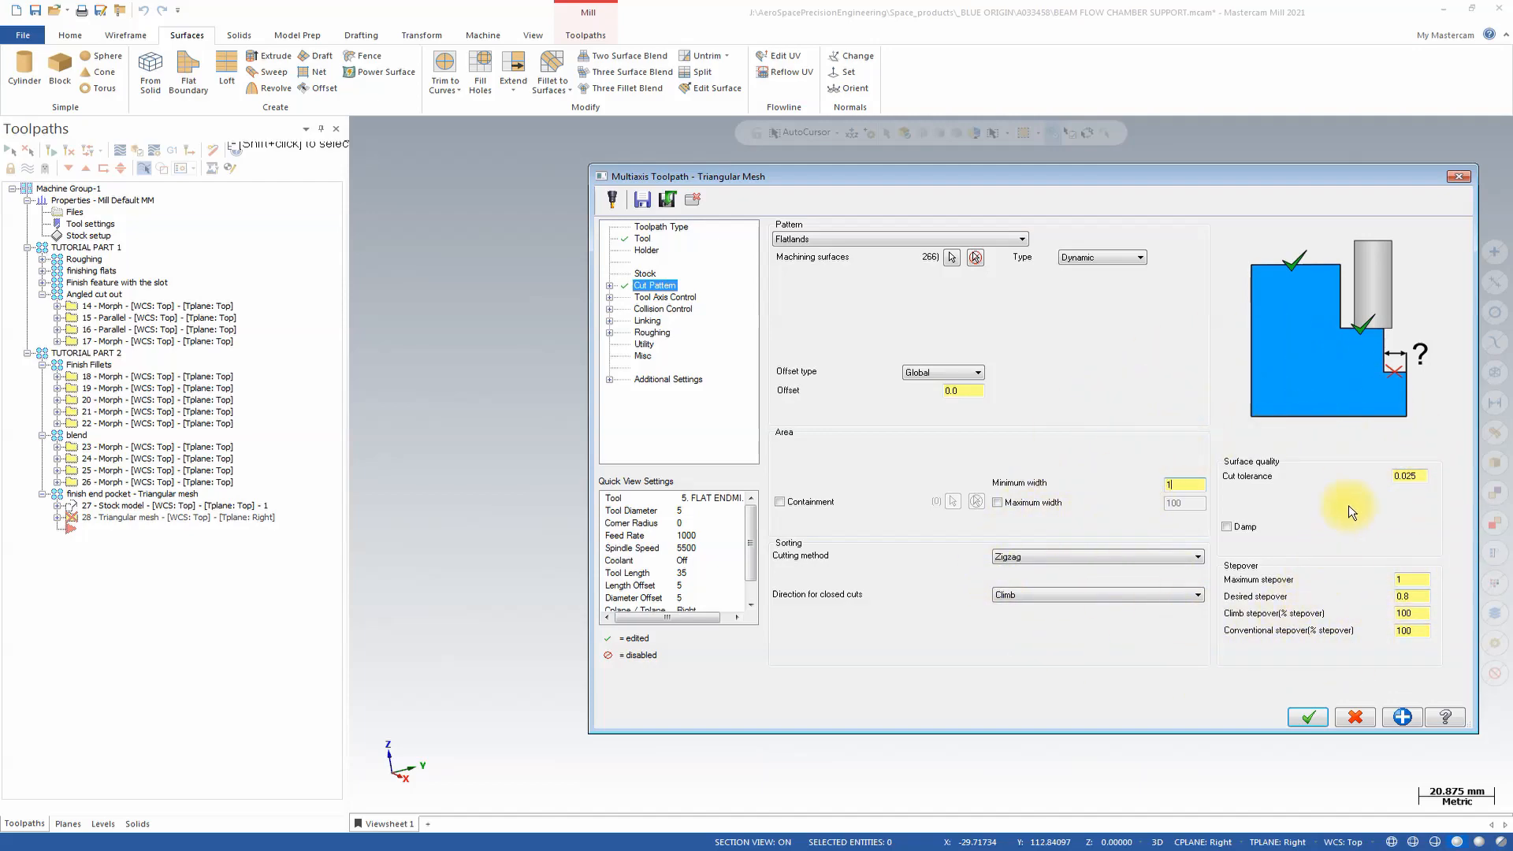
{"action": "left_click", "coordinate": [1196, 557]}
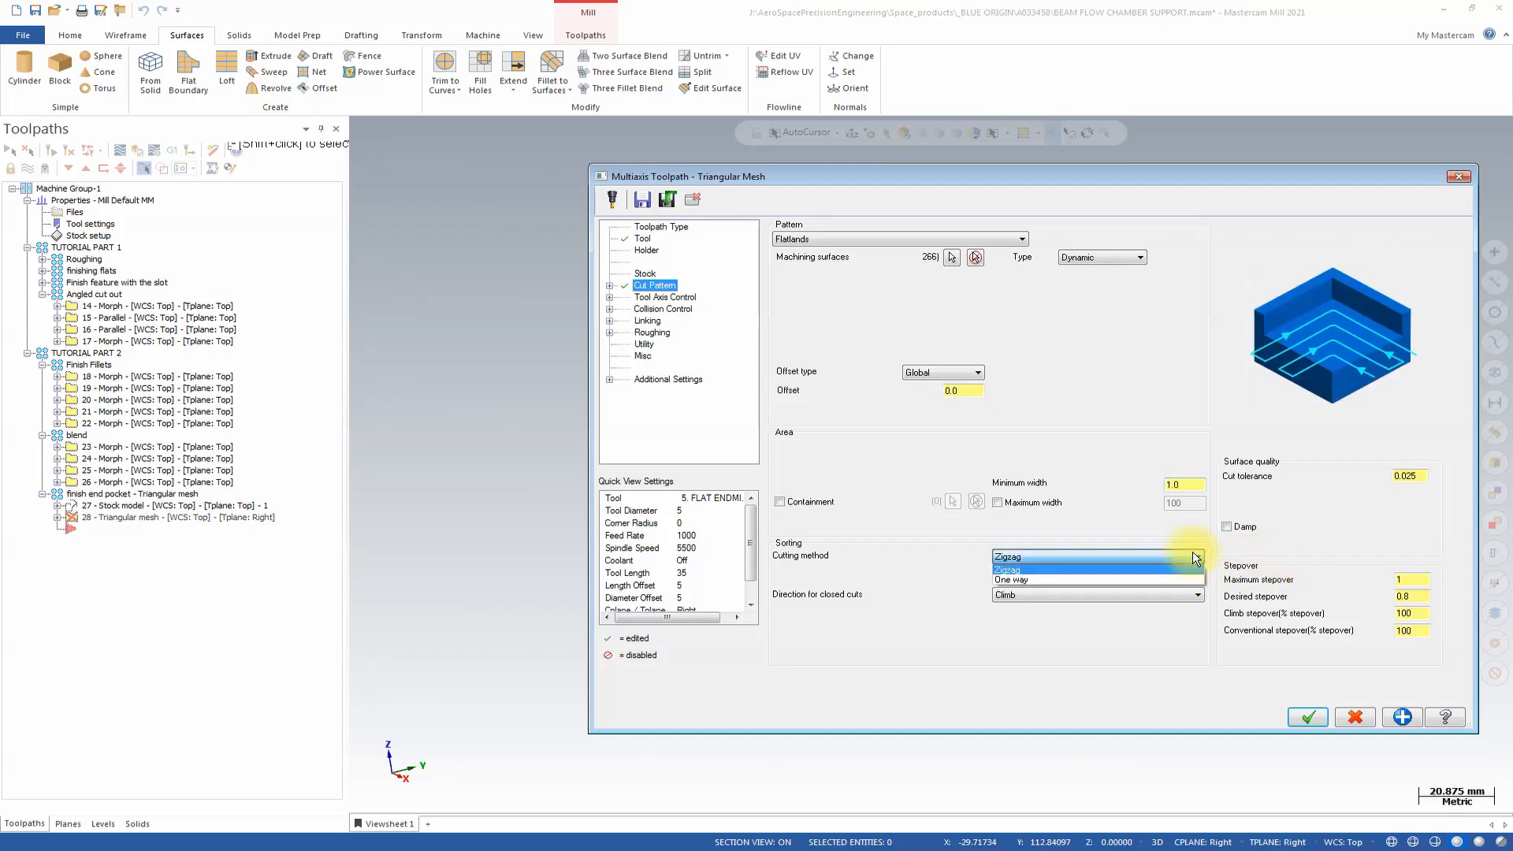
{"action": "left_click", "coordinate": [1075, 567]}
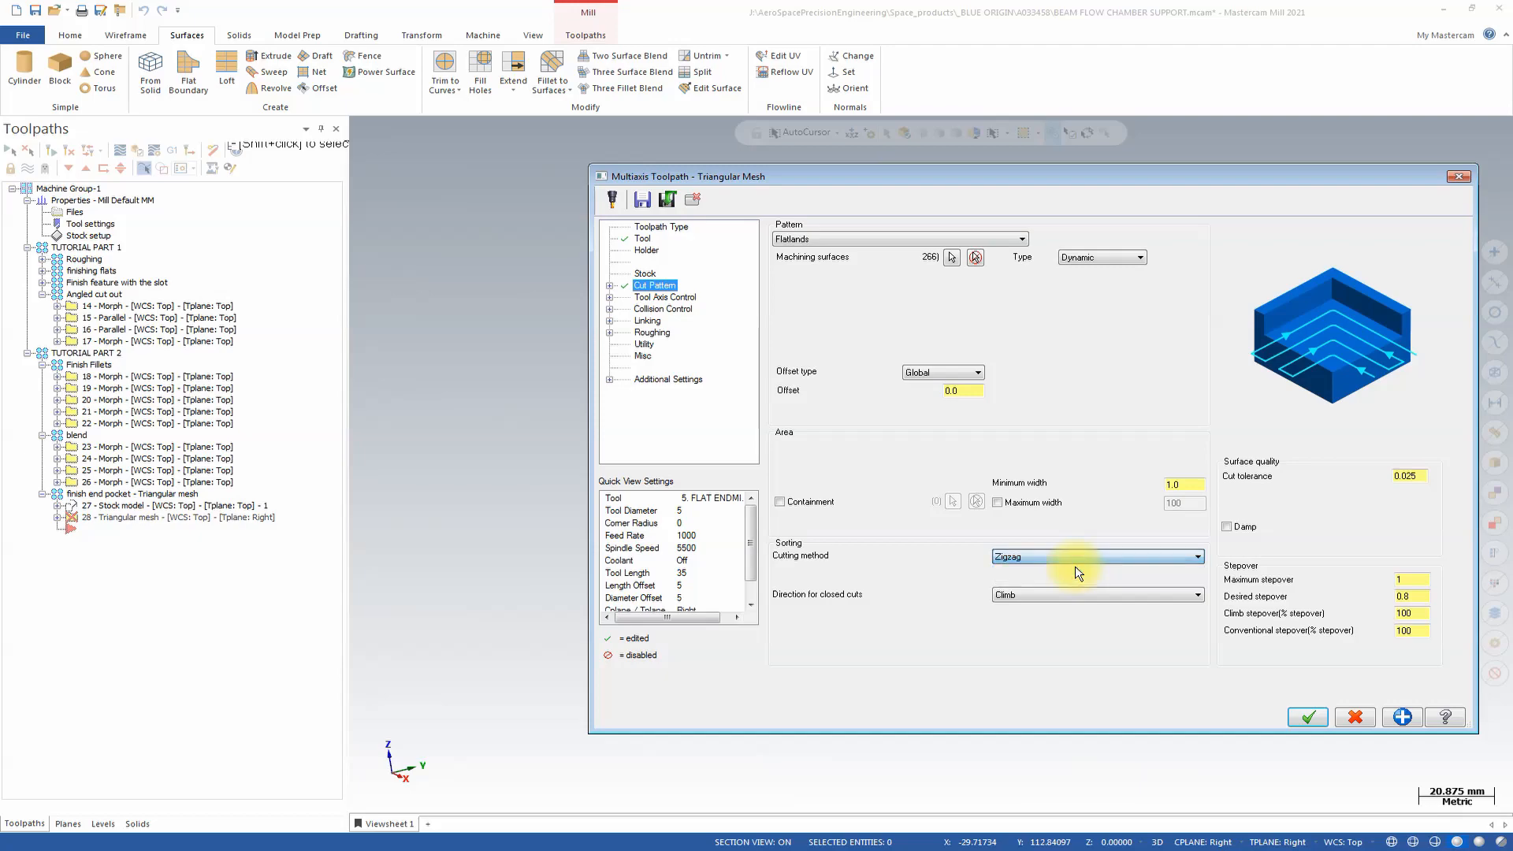
{"action": "left_click", "coordinate": [1039, 595]}
{"action": "left_click", "coordinate": [1038, 597]}
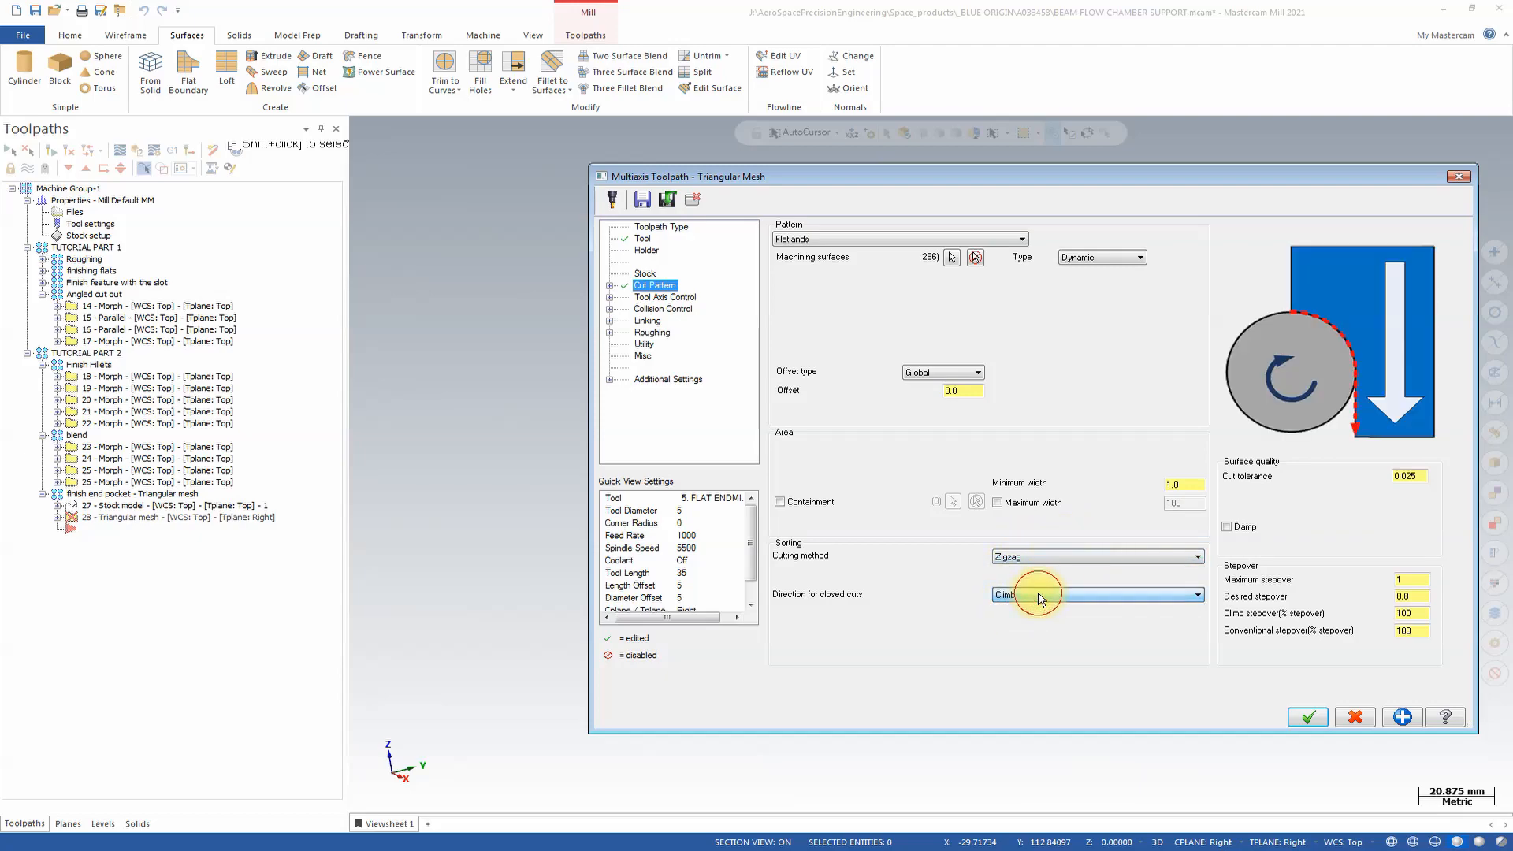
Step: Enable arc fit in the cut pattern's advanced surface quality options, with planes set to Any and a factor of 0.5
{"action": "left_click", "coordinate": [609, 286]}
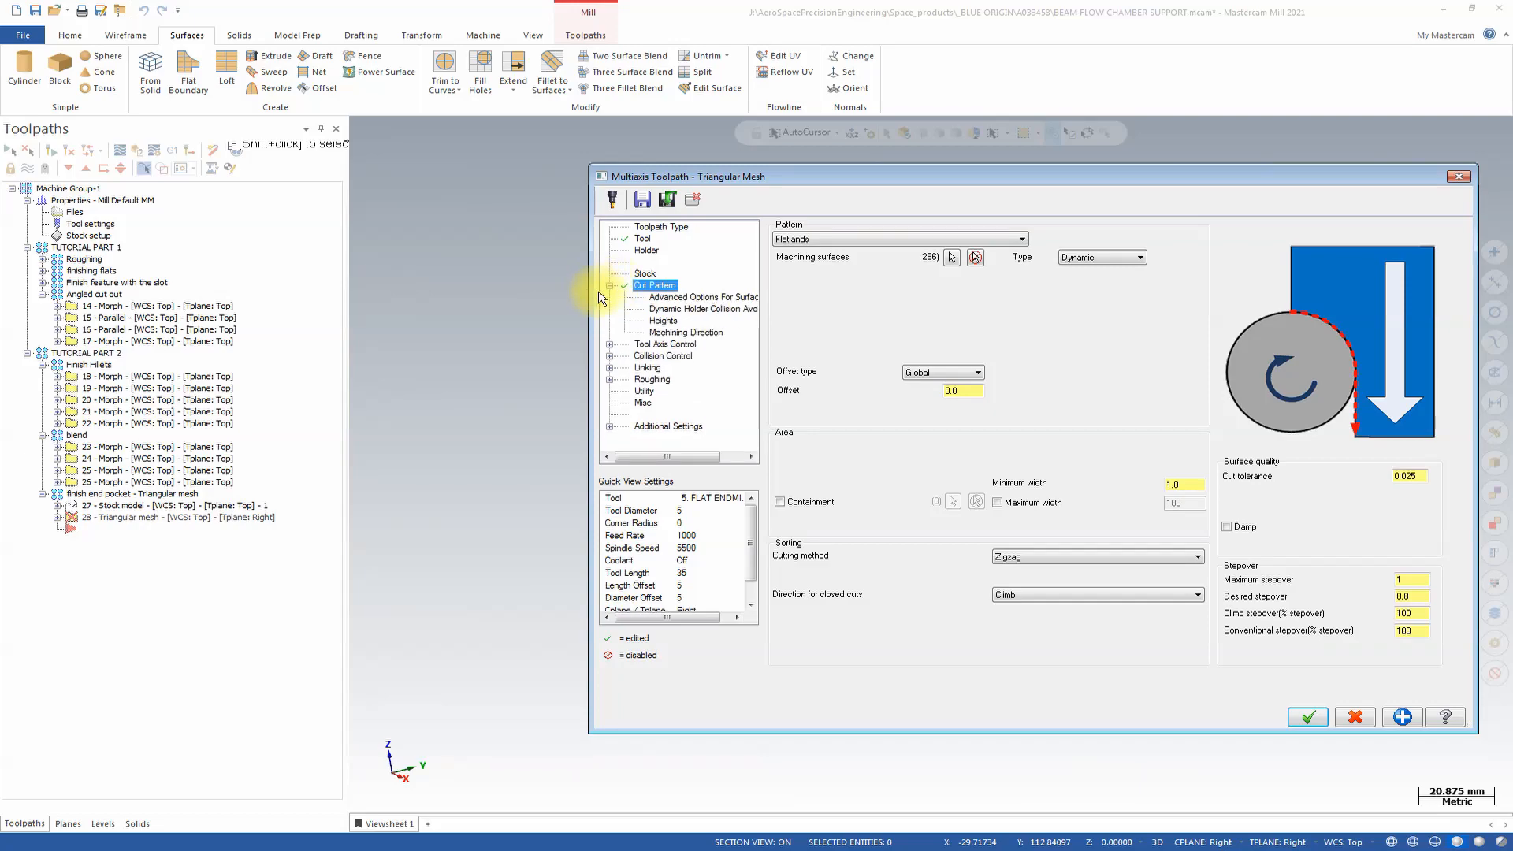
{"action": "left_click", "coordinate": [660, 297]}
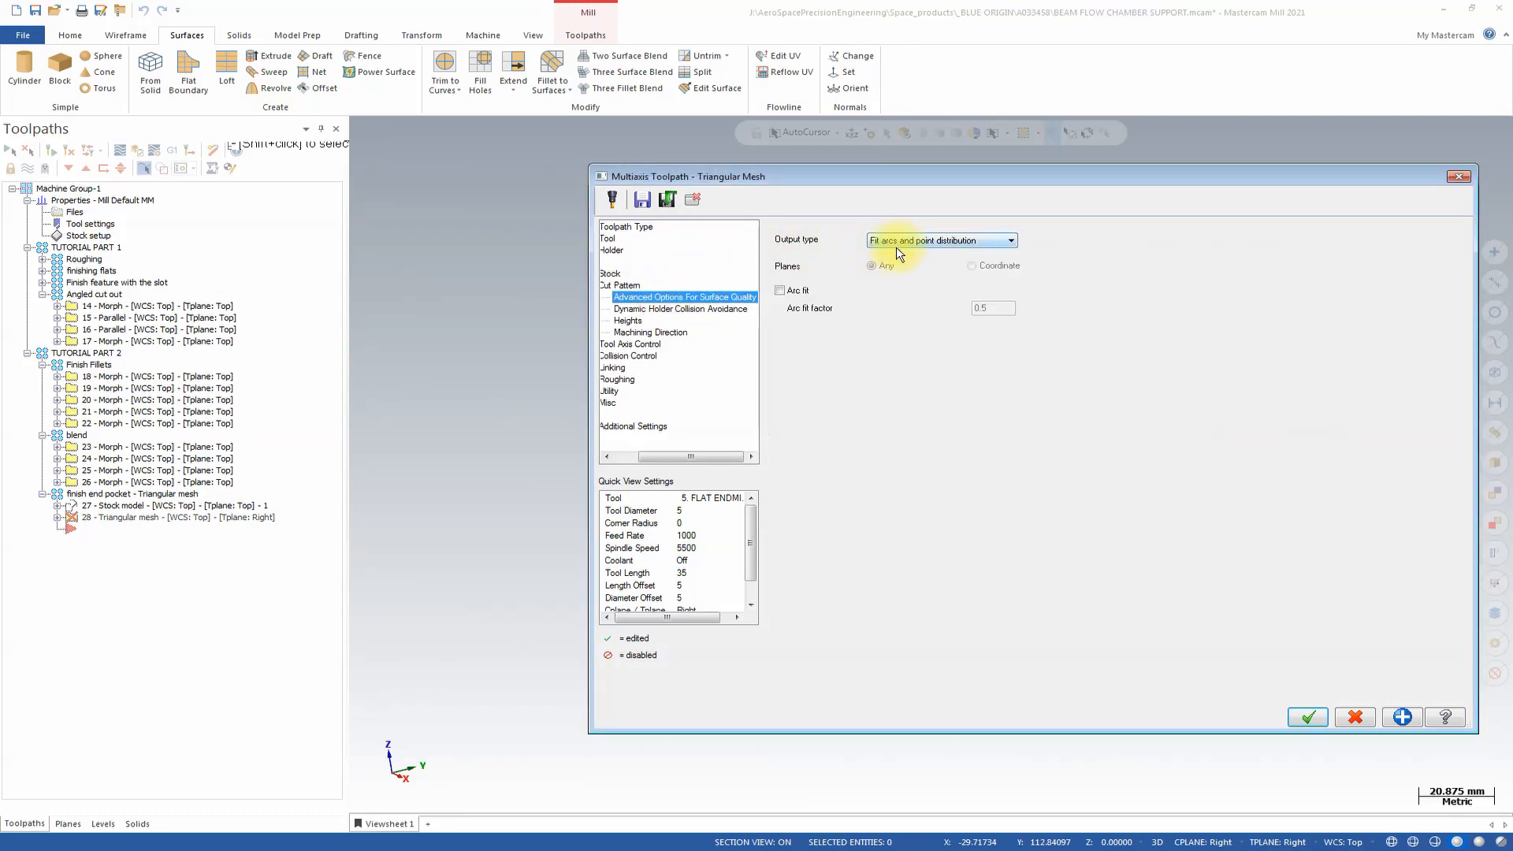
{"action": "left_click", "coordinate": [779, 292]}
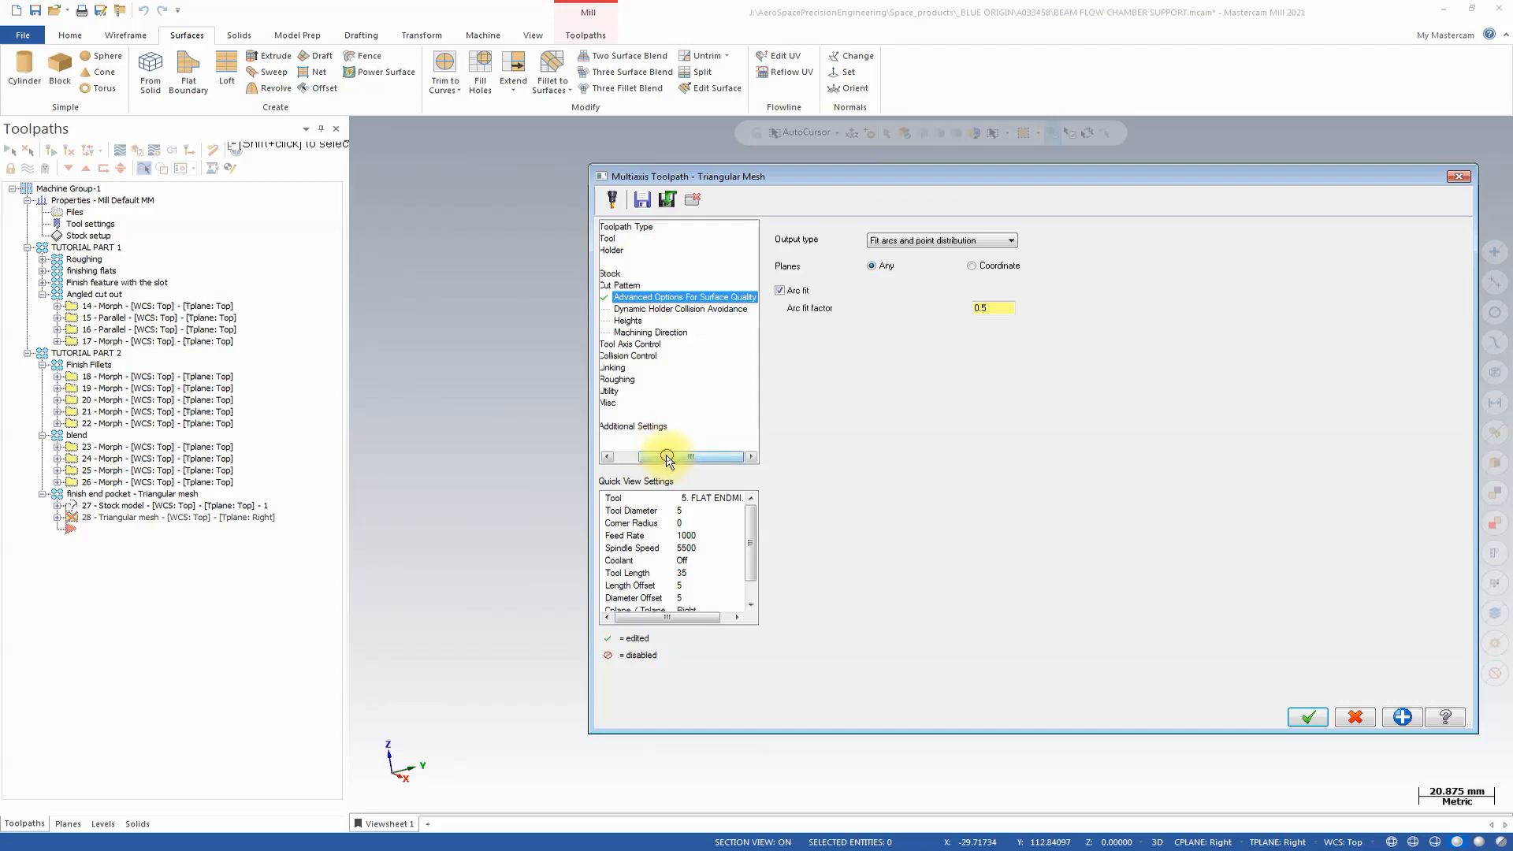
Step: Enable dynamic holder collision checking with the machining surfaces, using a clearance of 1
{"action": "left_click_drag", "start_coordinate": [665, 457], "coordinate": [636, 455]}
{"action": "left_click", "coordinate": [682, 311]}
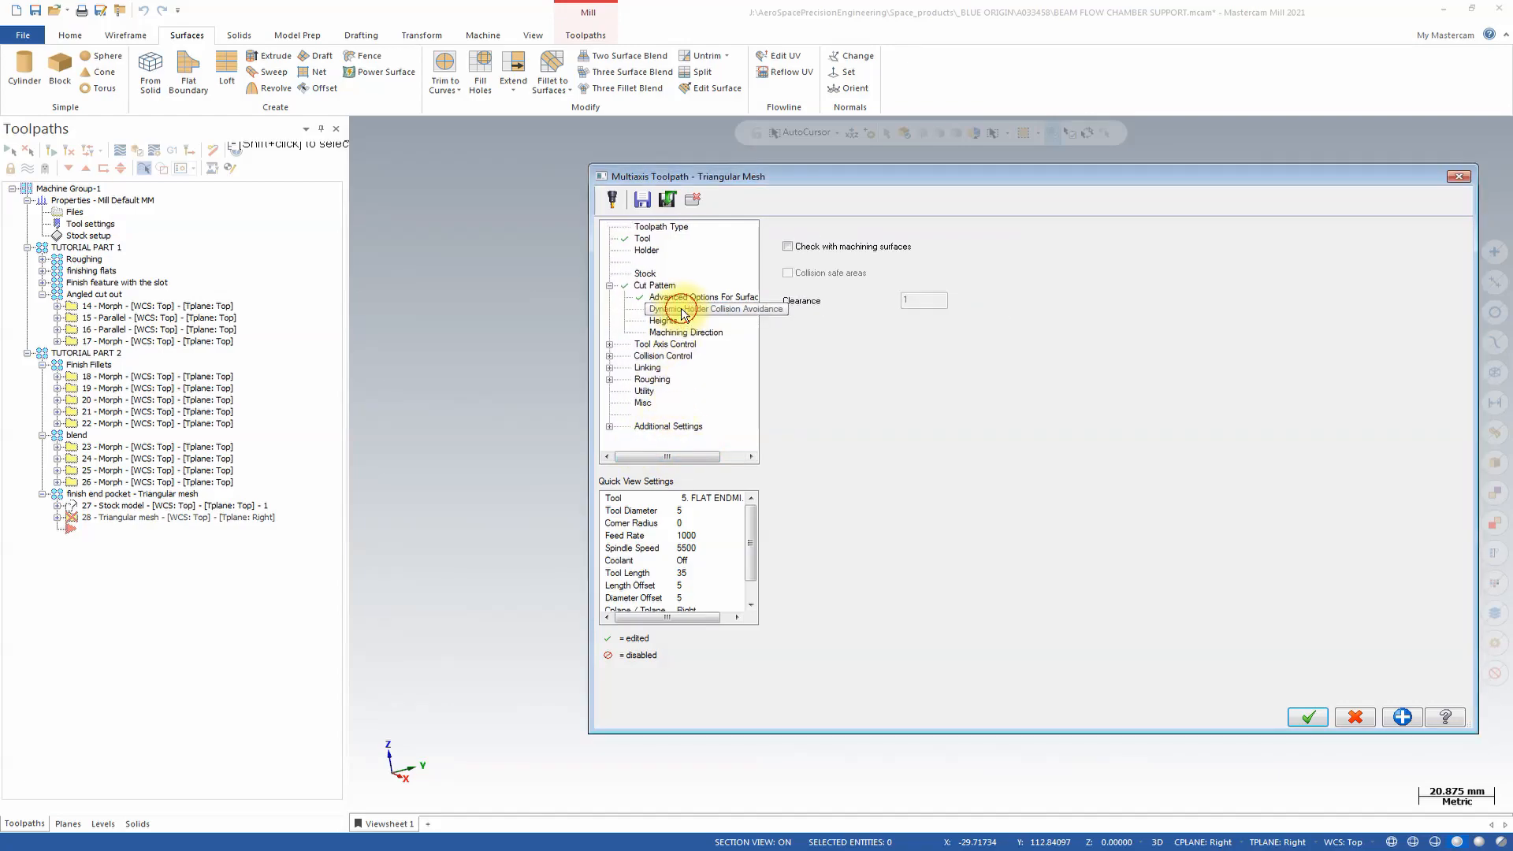
{"action": "left_click", "coordinate": [788, 247]}
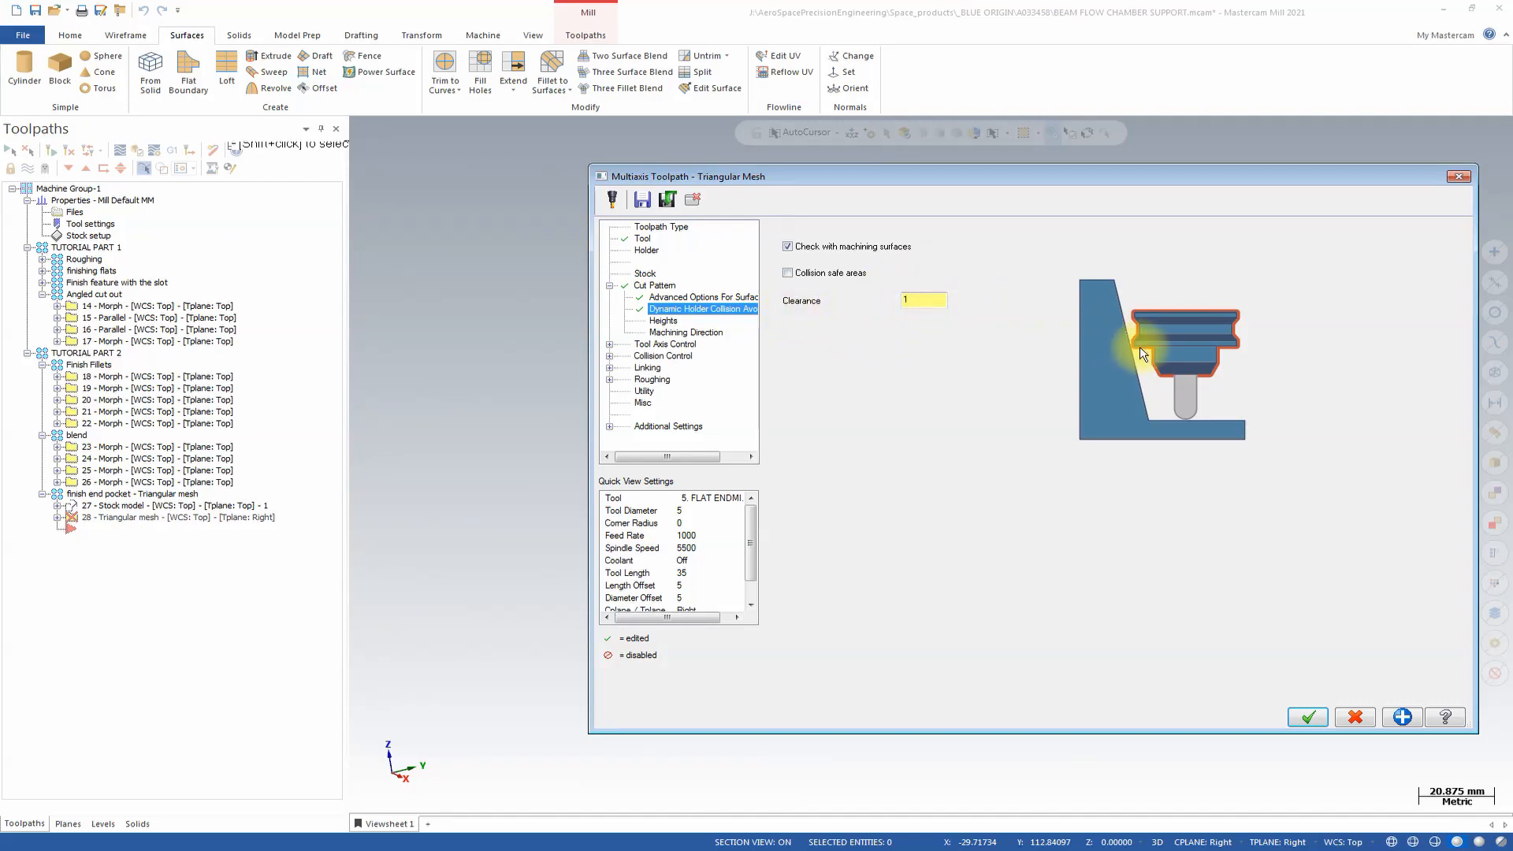
{"action": "left_click", "coordinate": [917, 300]}
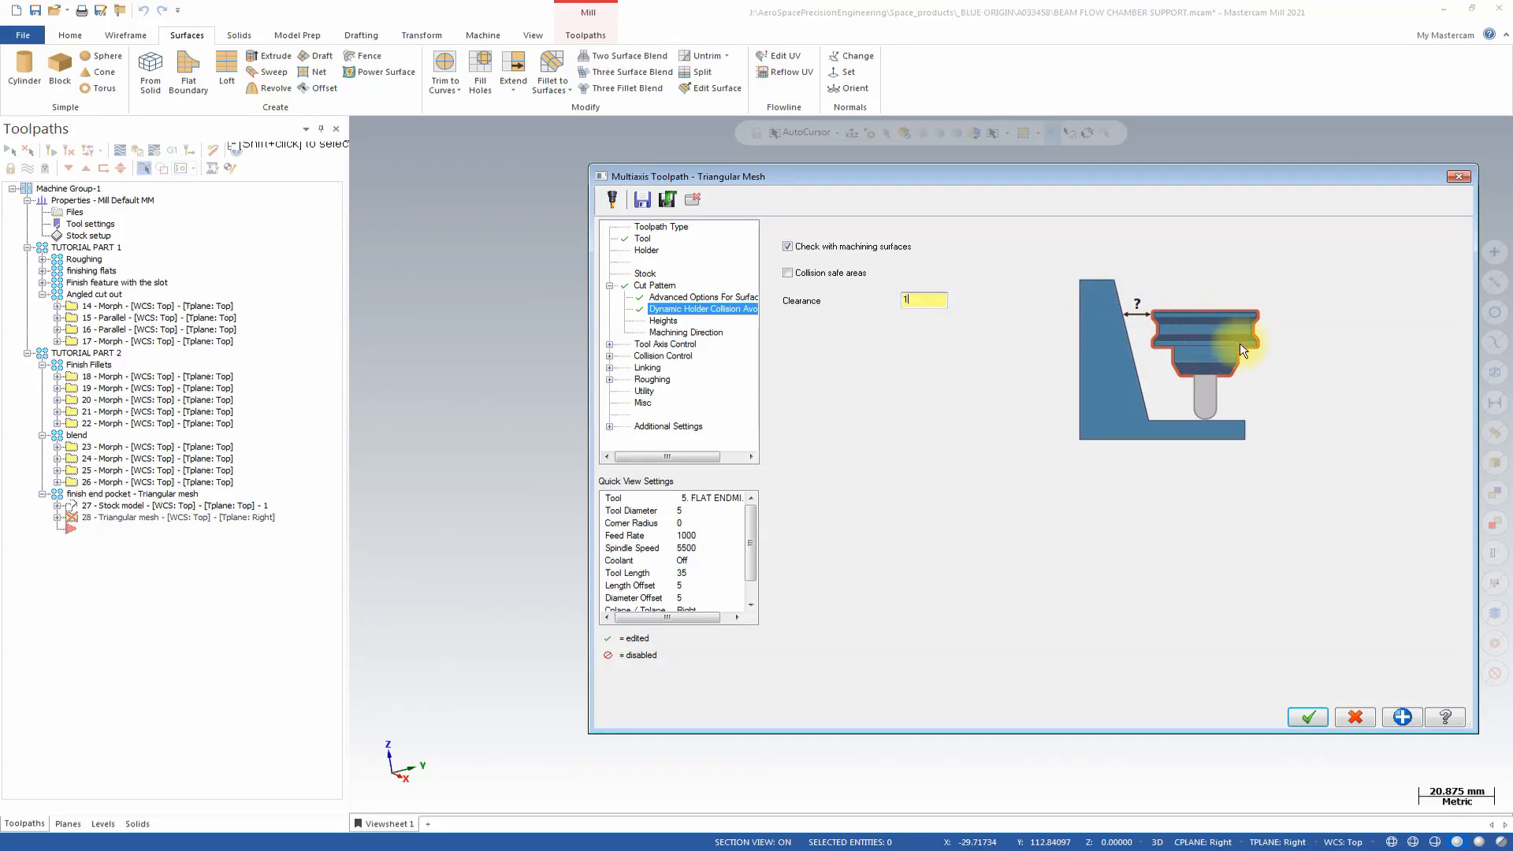
Step: Switch the toolpath heights to user defined, with a start of -5 and an end of -30
{"action": "left_click", "coordinate": [677, 319]}
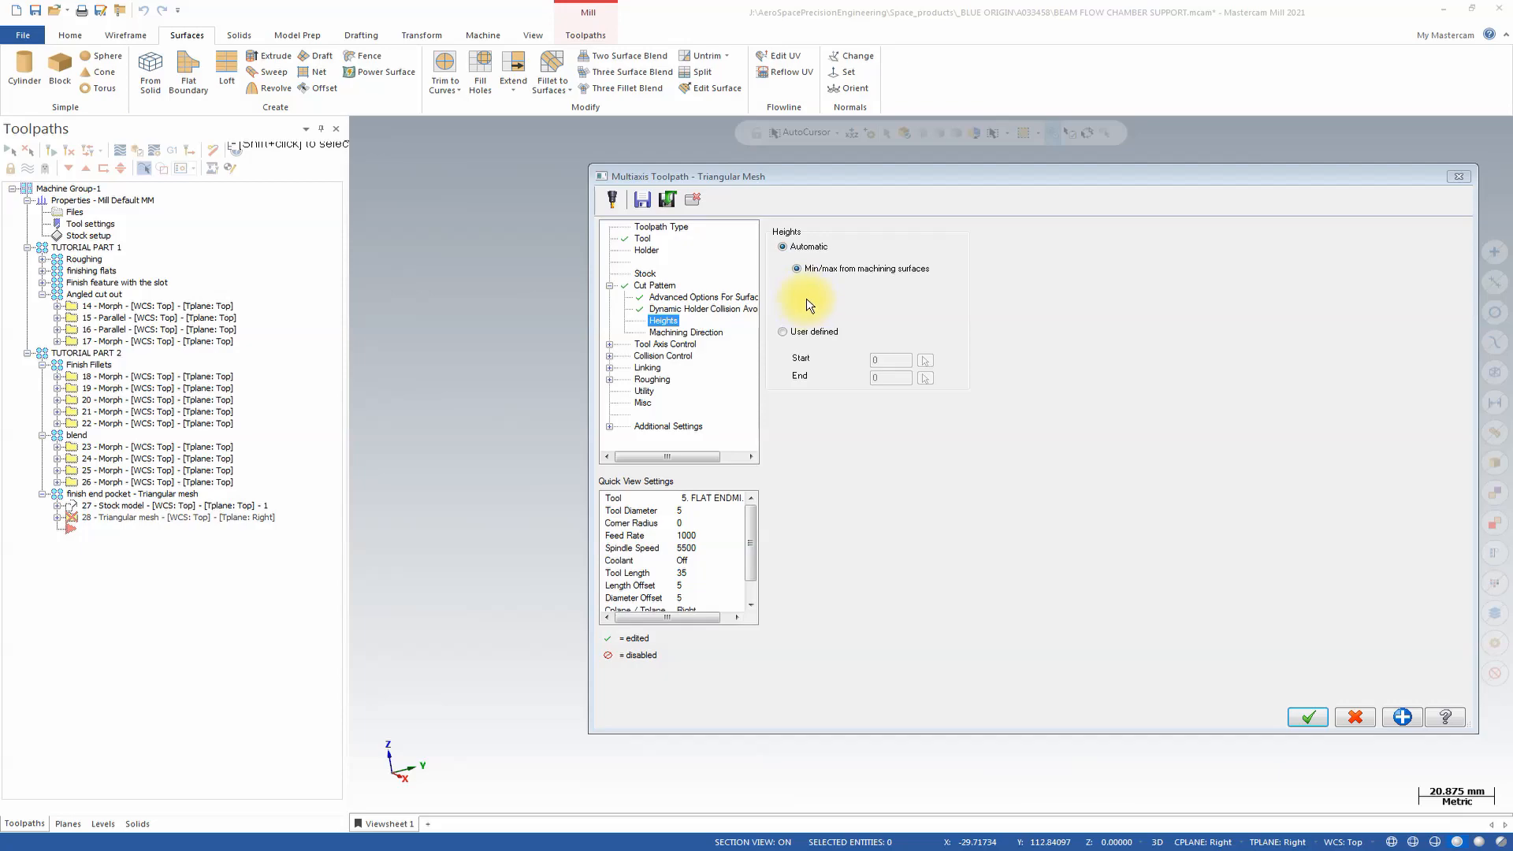
{"action": "left_click", "coordinate": [654, 285]}
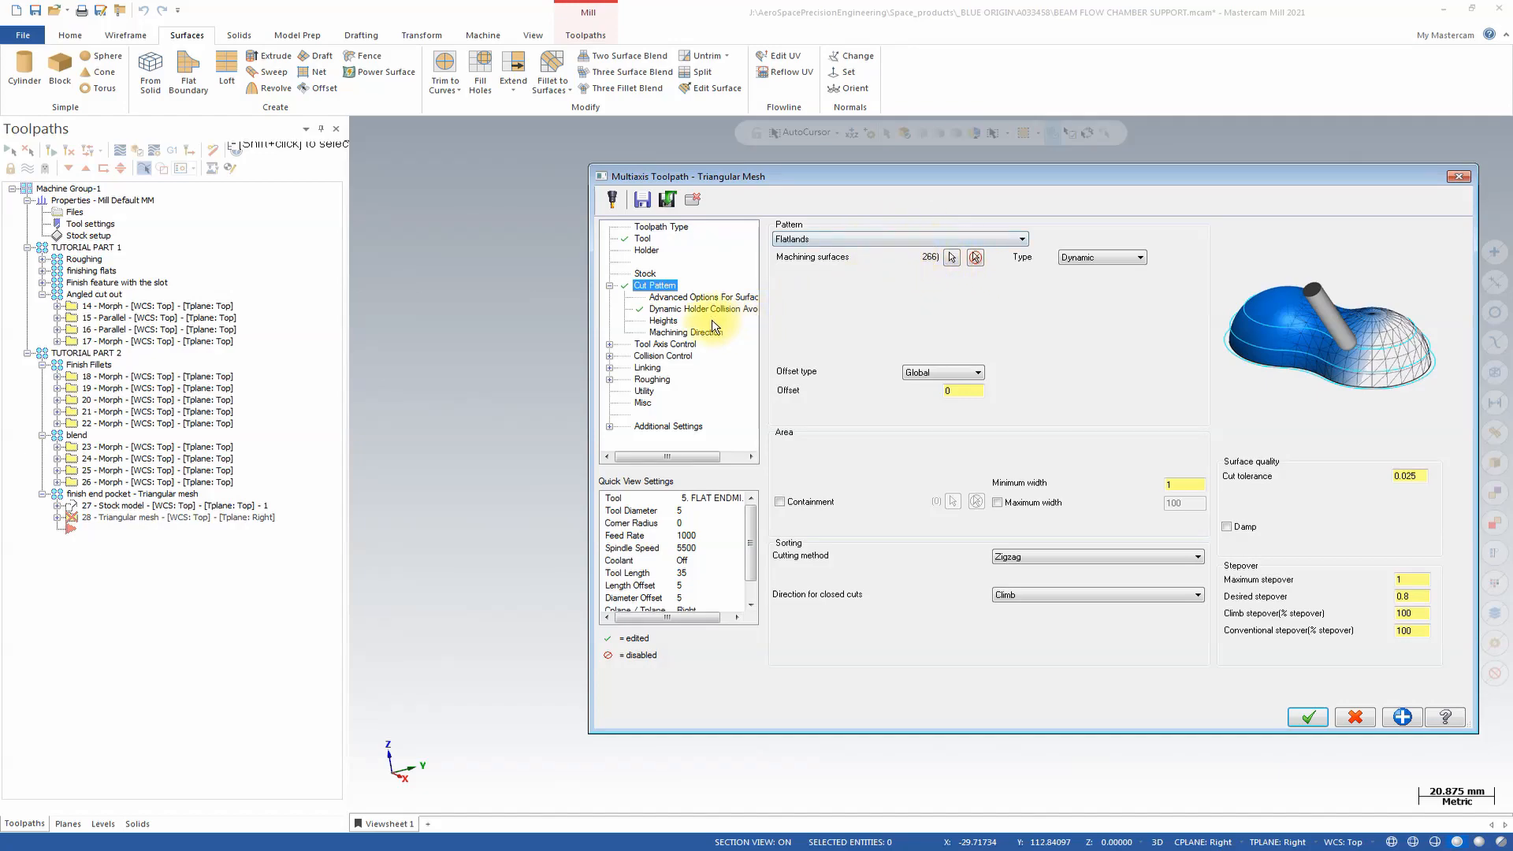
{"action": "left_click", "coordinate": [664, 321]}
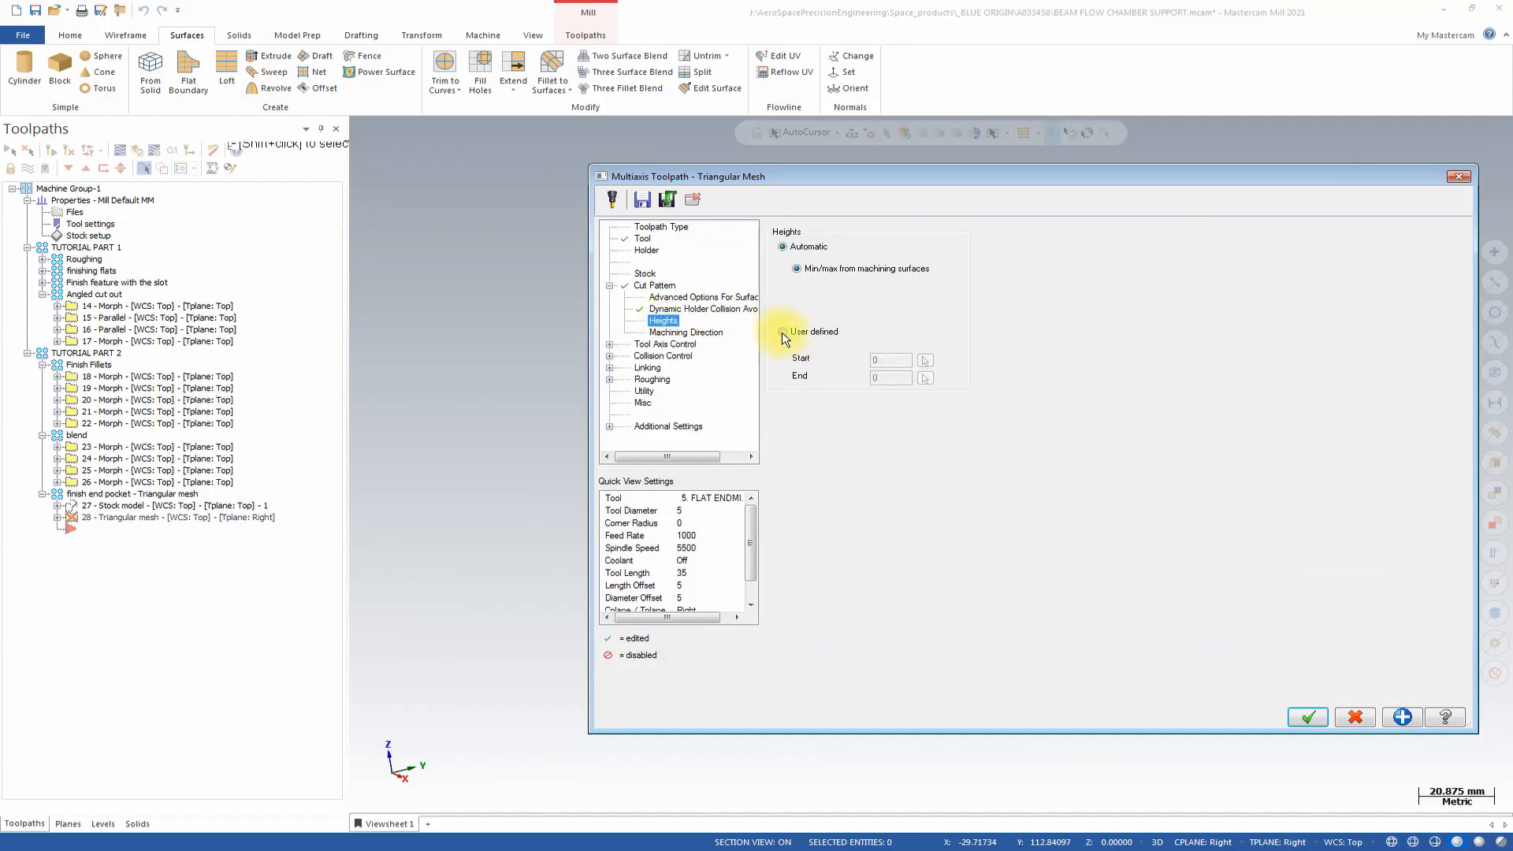
{"action": "left_click", "coordinate": [783, 332]}
{"action": "left_click", "coordinate": [889, 360]}
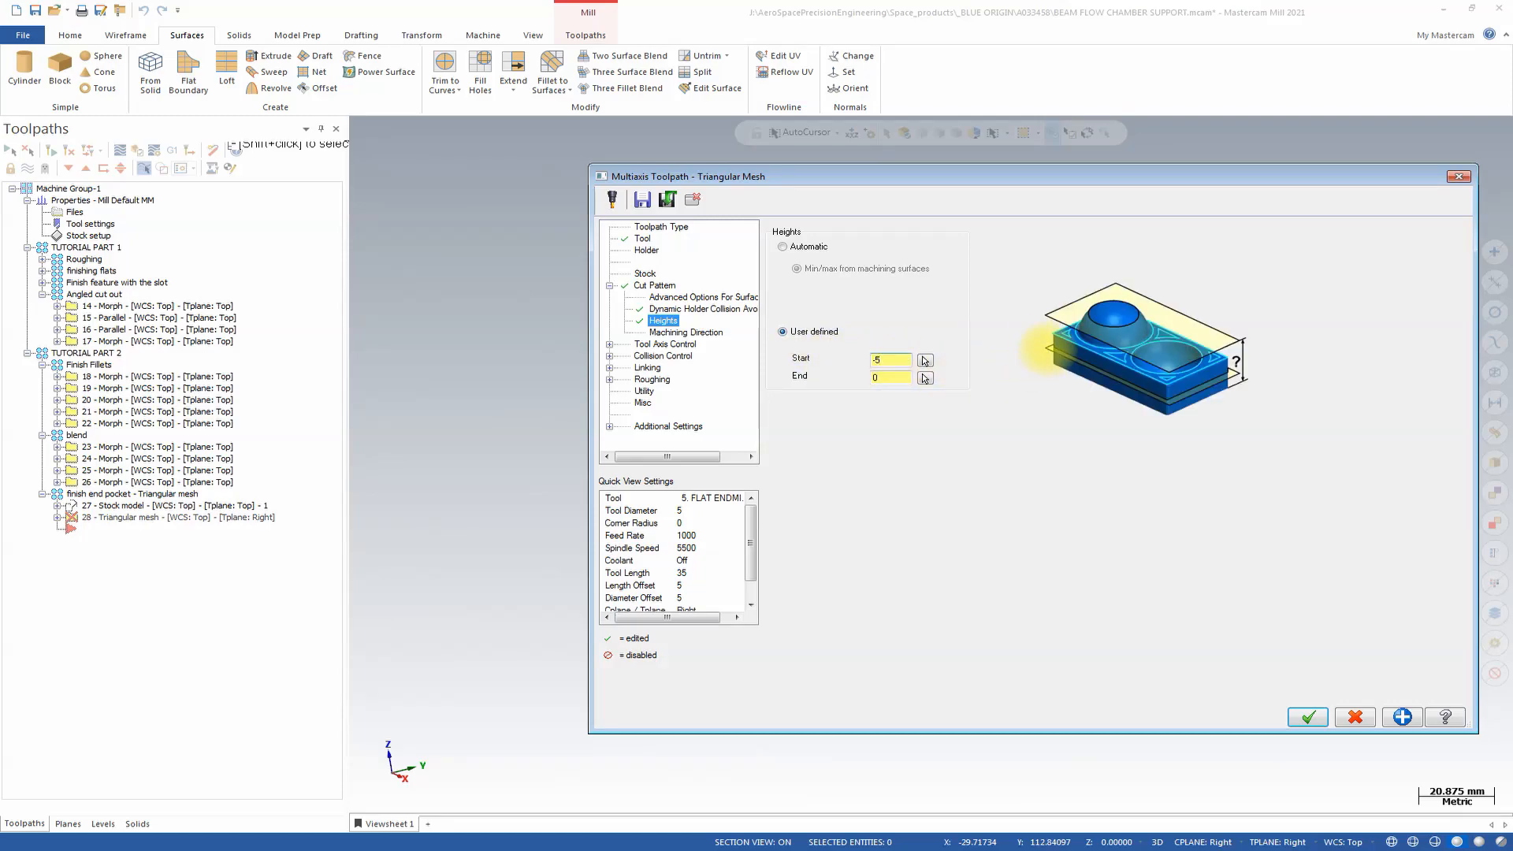
{"action": "left_click", "coordinate": [883, 381]}
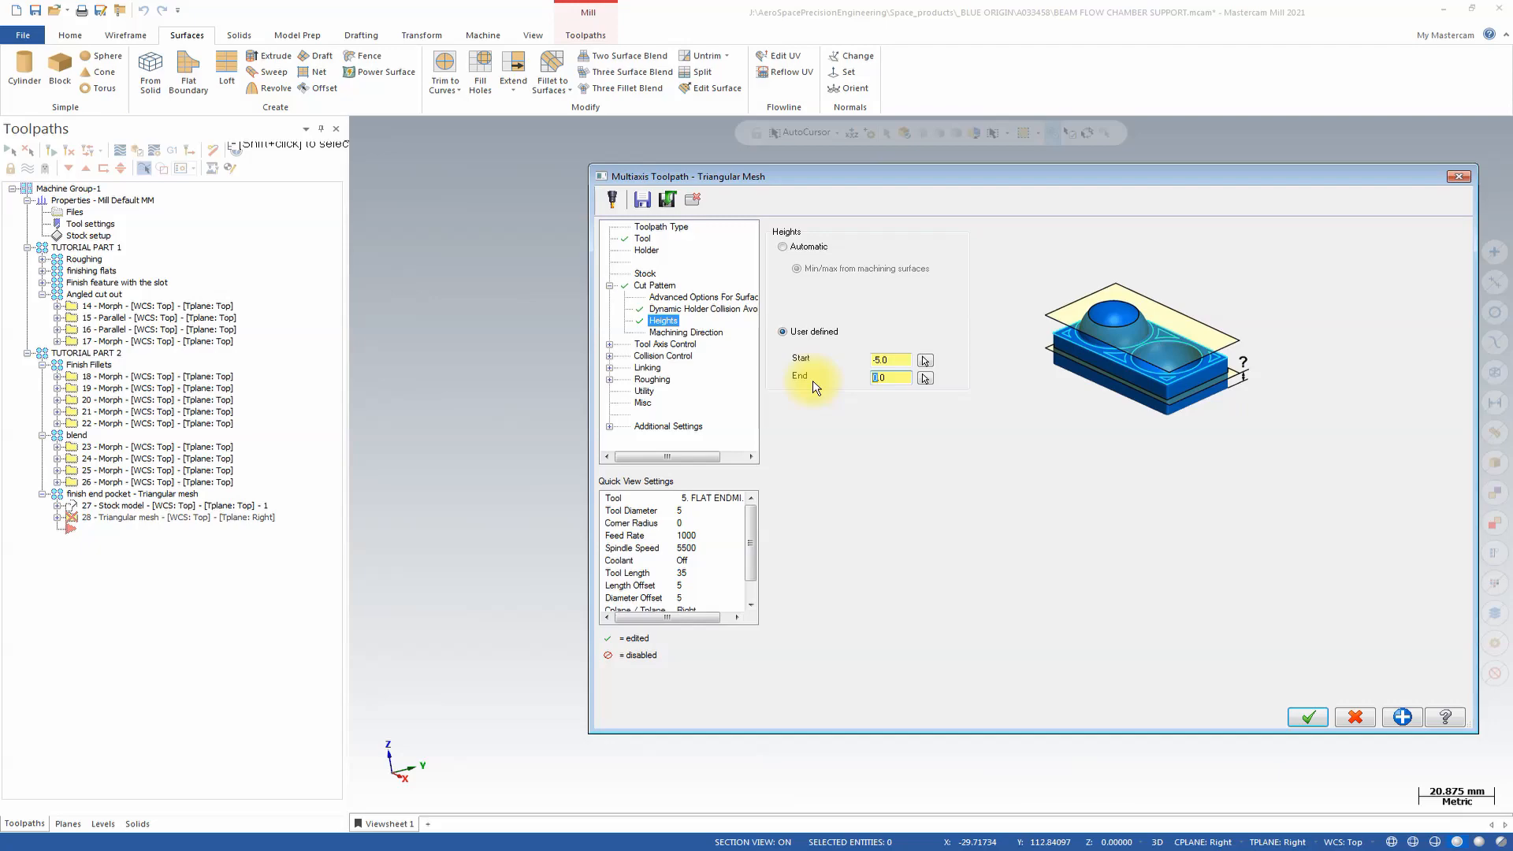
{"action": "type", "text": "-30"}
Step: Set the machining direction to Other direction, taking the first plane offered on the end pocket's flat solid floor face
{"action": "left_click", "coordinate": [708, 333]}
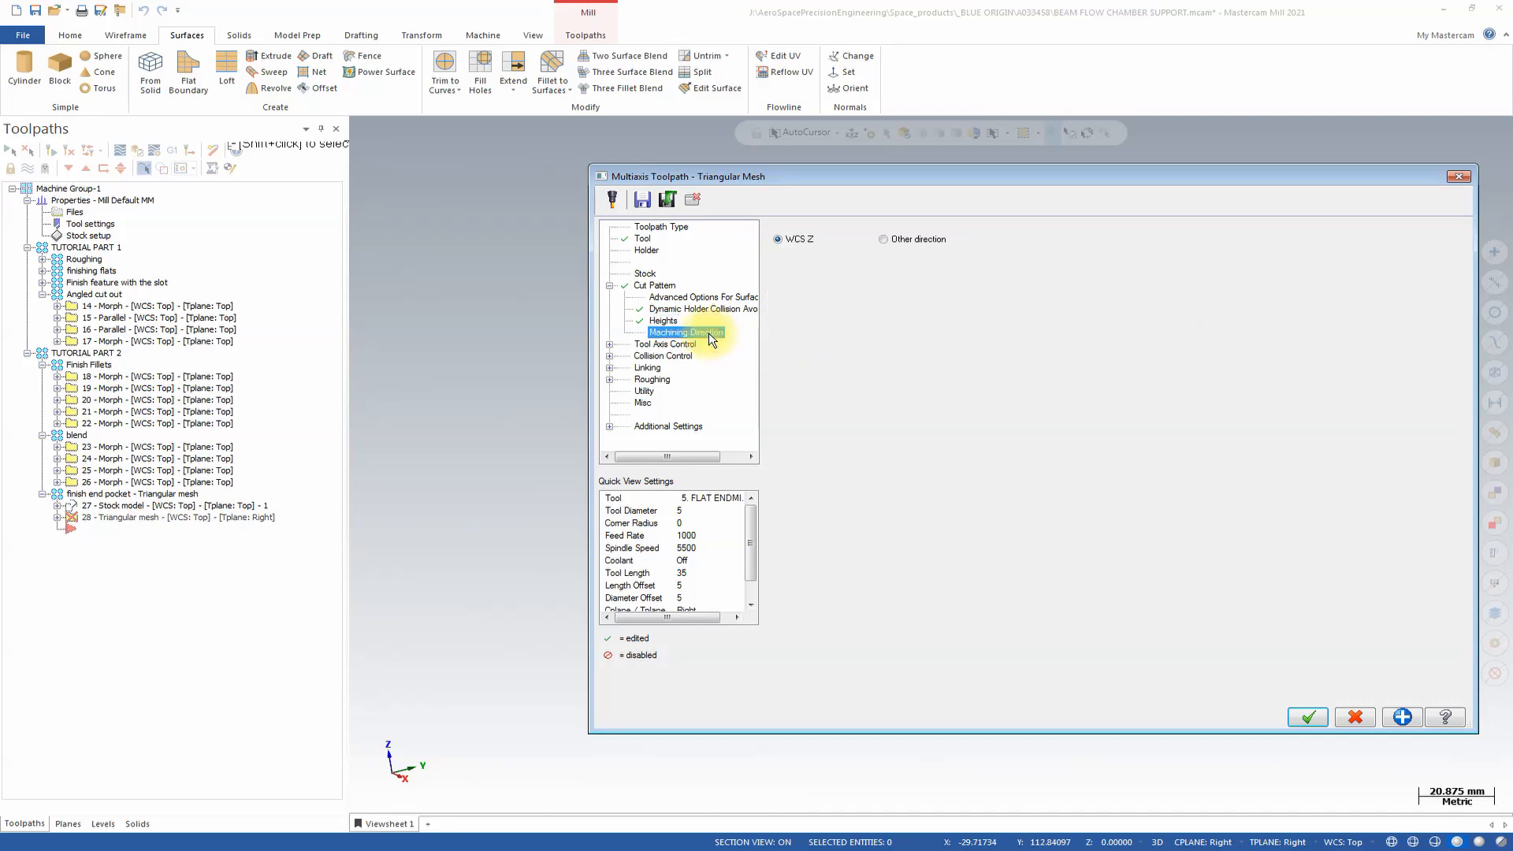
{"action": "left_click", "coordinate": [906, 247]}
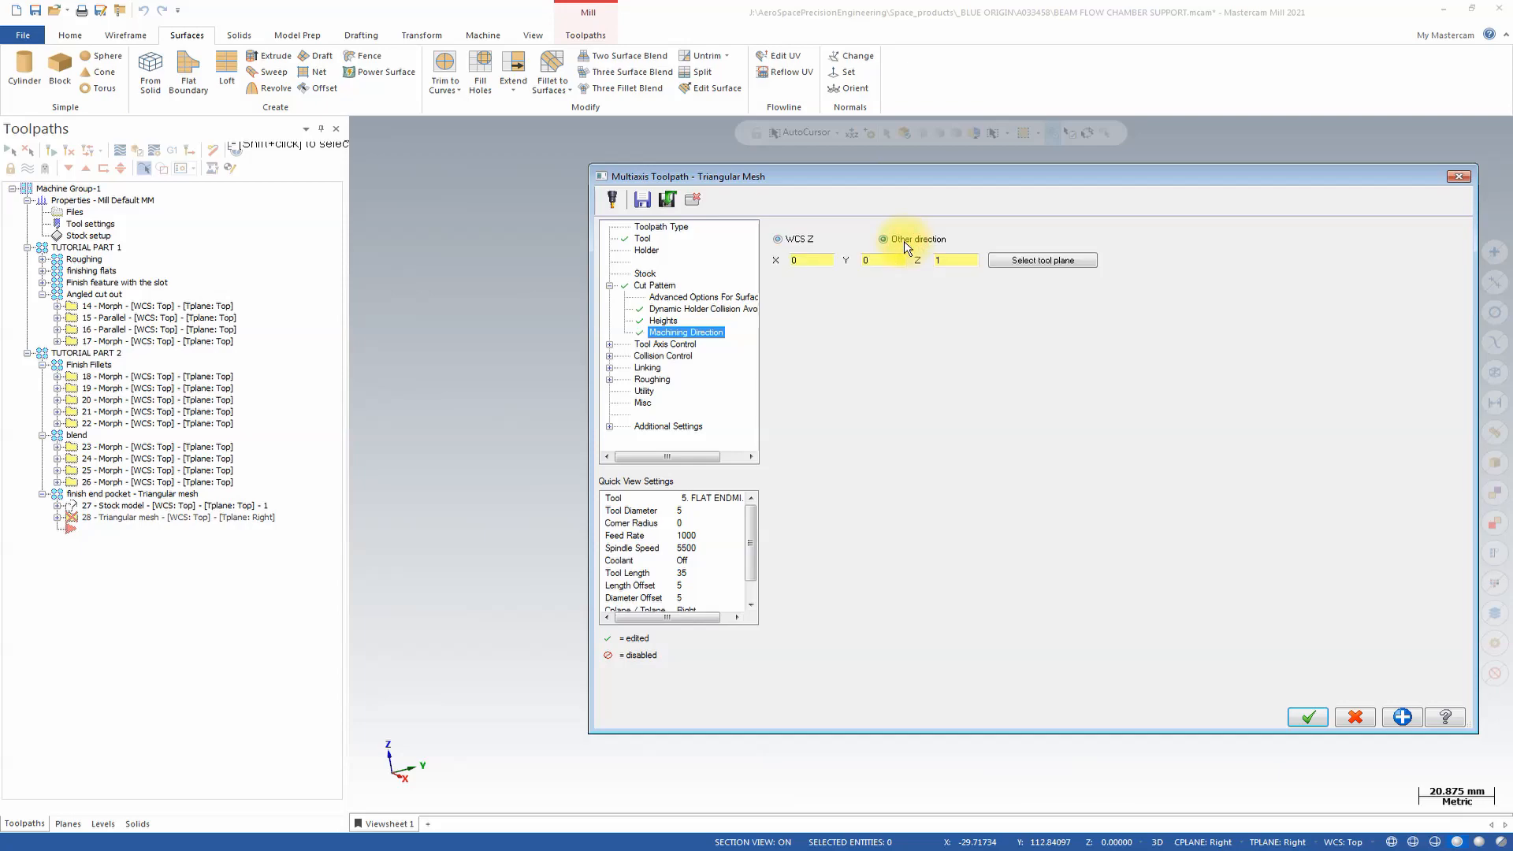
{"action": "left_click", "coordinate": [1052, 259]}
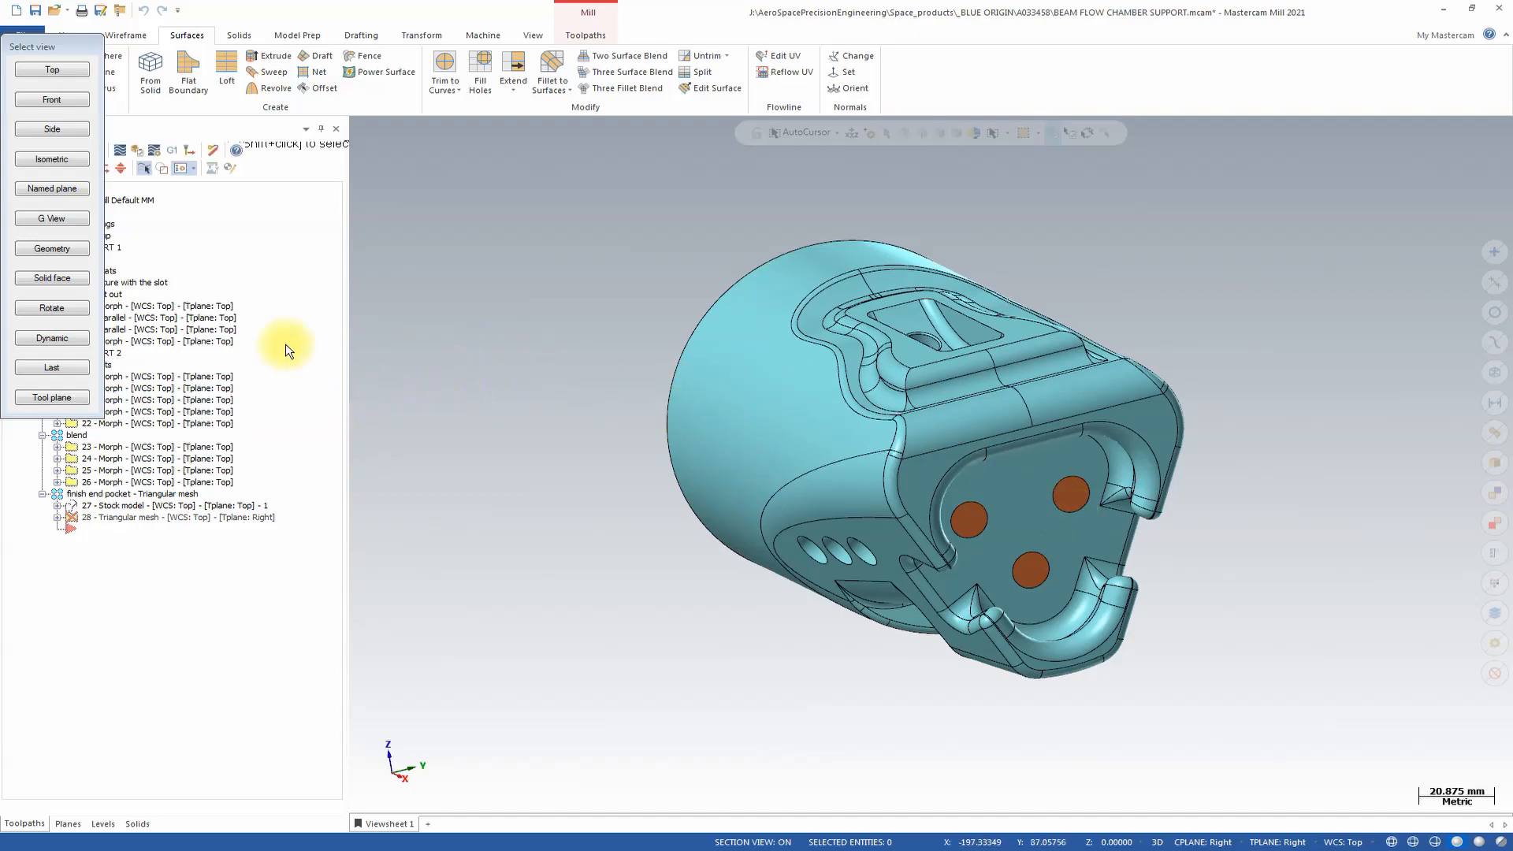
{"action": "left_click", "coordinate": [62, 277]}
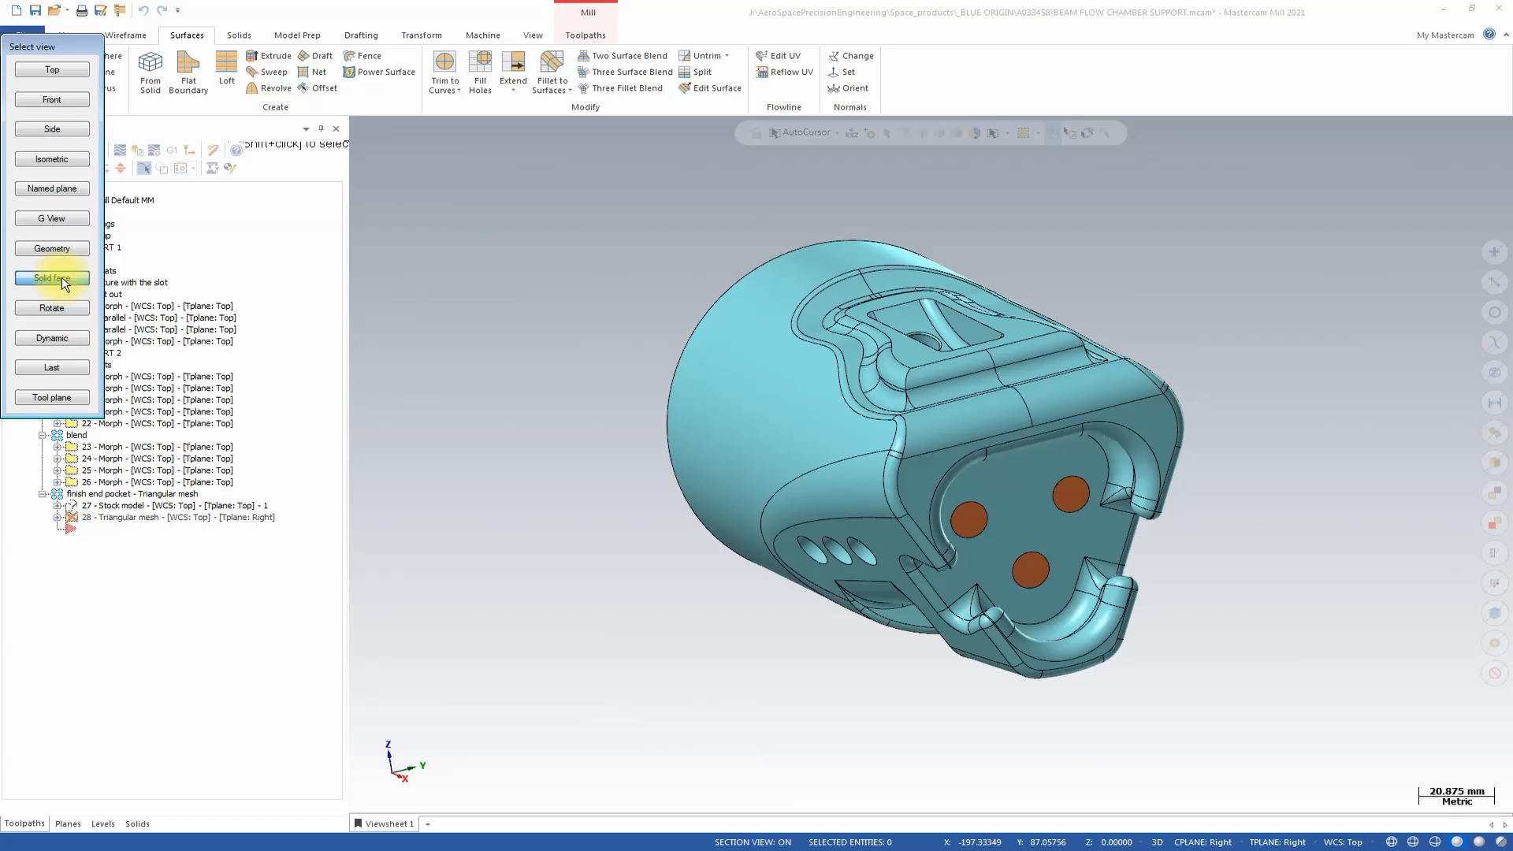
{"action": "left_click", "coordinate": [61, 277]}
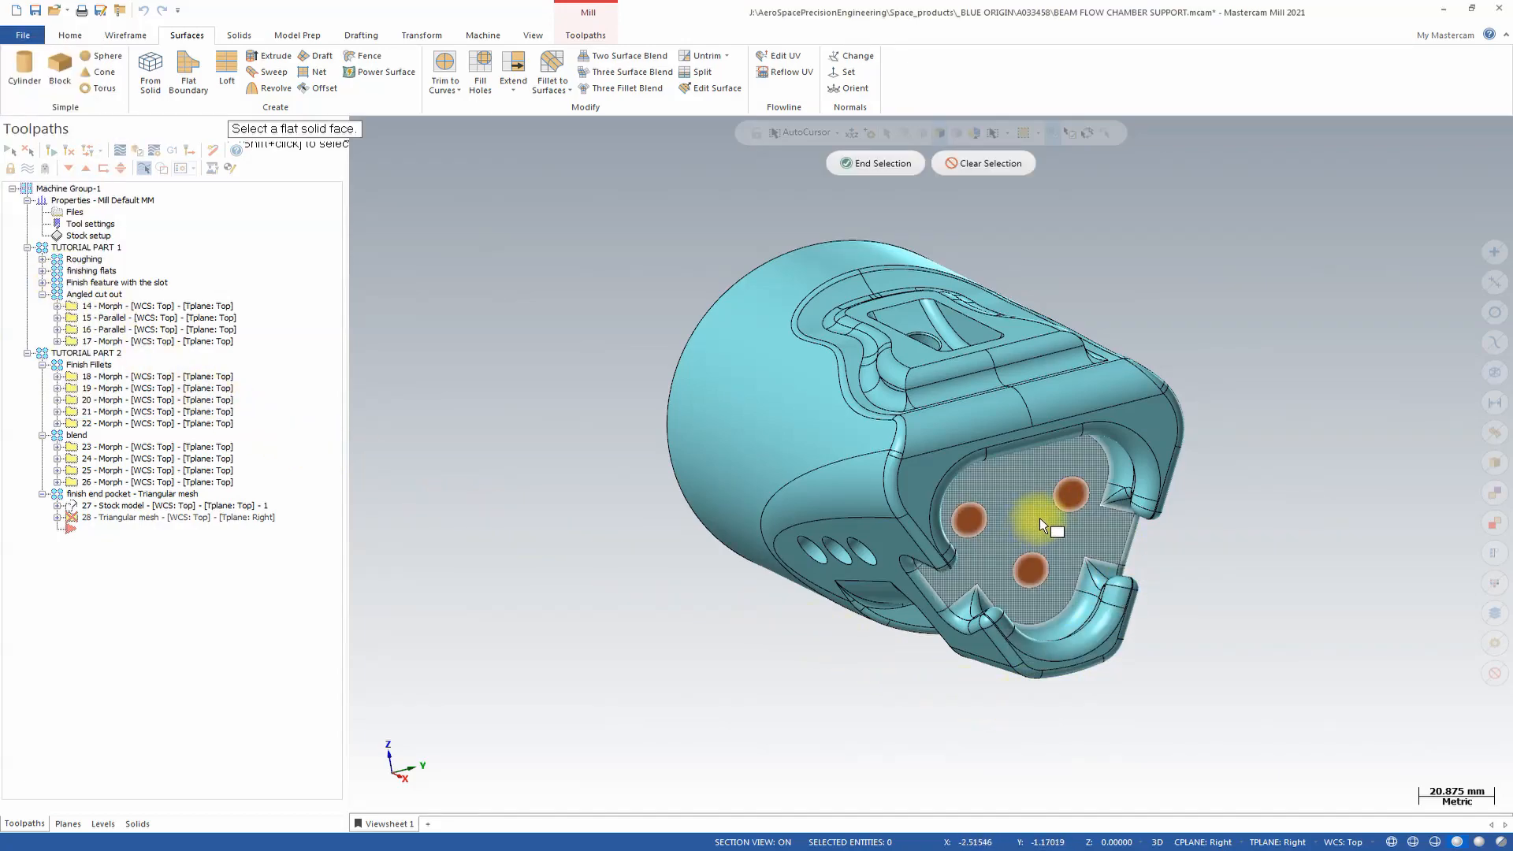
{"action": "scroll", "coordinate": [781, 548], "scroll_direction": "down", "scroll_amount": 3}
{"action": "mouse_move", "coordinate": [820, 554]}
{"action": "middle_mouse_down"}
{"action": "mouse_move", "coordinate": [780, 527]}
{"action": "mouse_move", "coordinate": [773, 539]}
{"action": "mouse_move", "coordinate": [801, 542]}
{"action": "middle_mouse_up"}
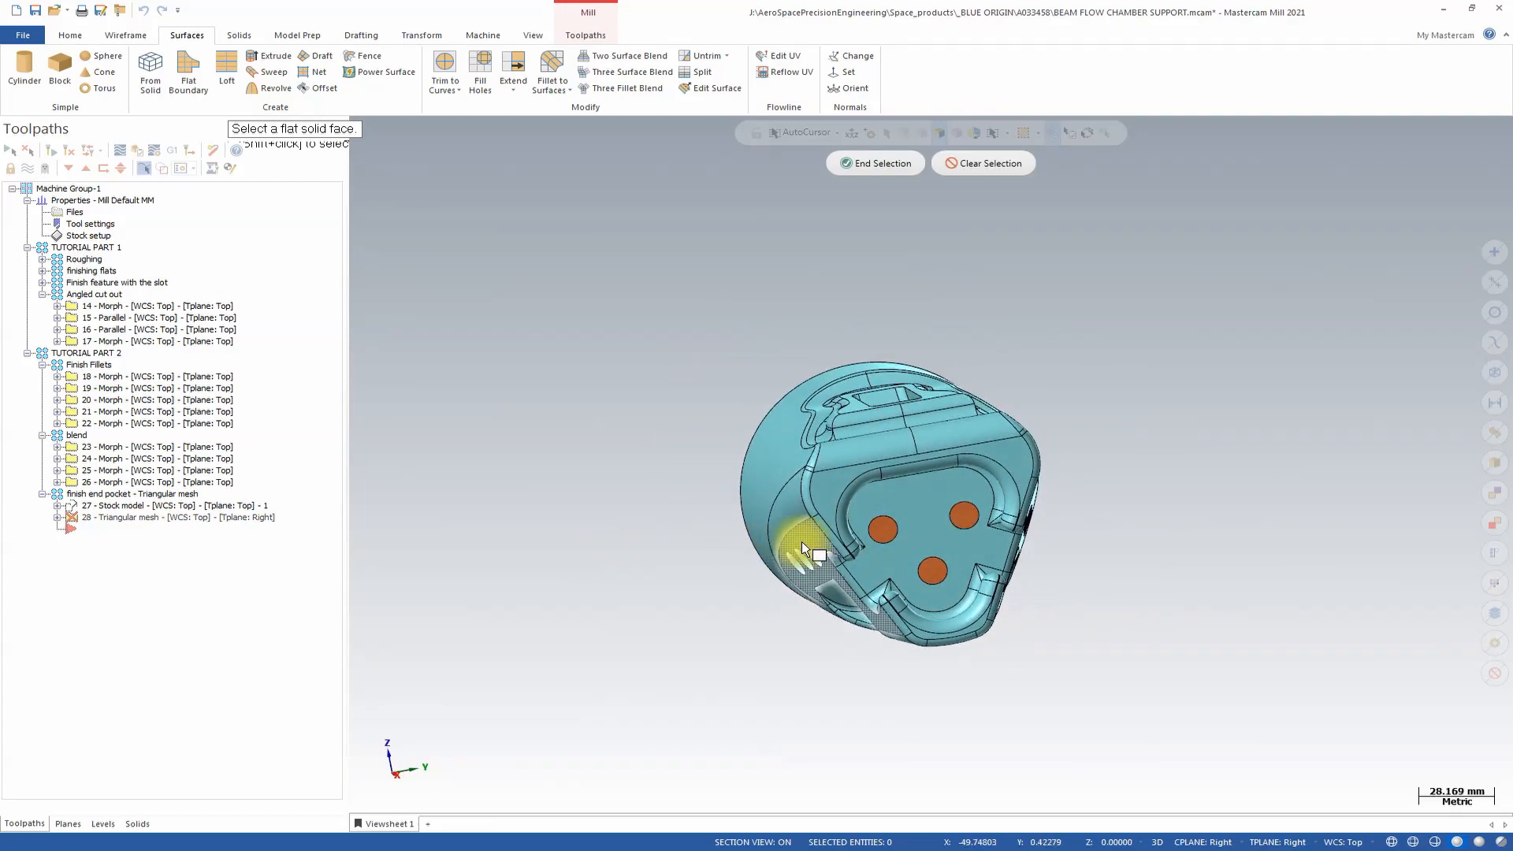
{"action": "left_click", "coordinate": [922, 530]}
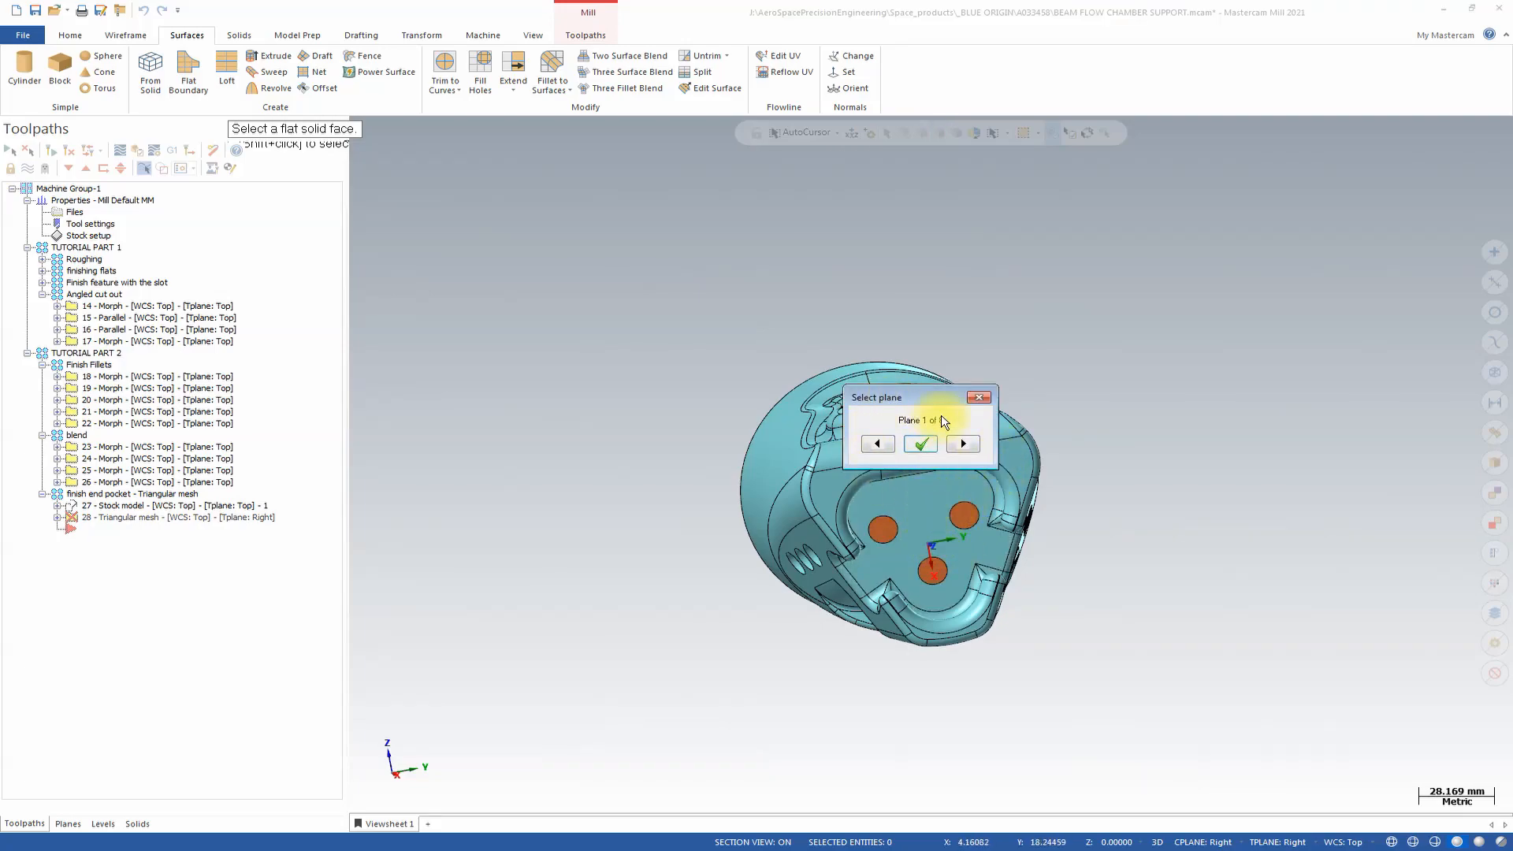
{"action": "middle_click_drag", "start_coordinate": [1014, 540], "coordinate": [1205, 547]}
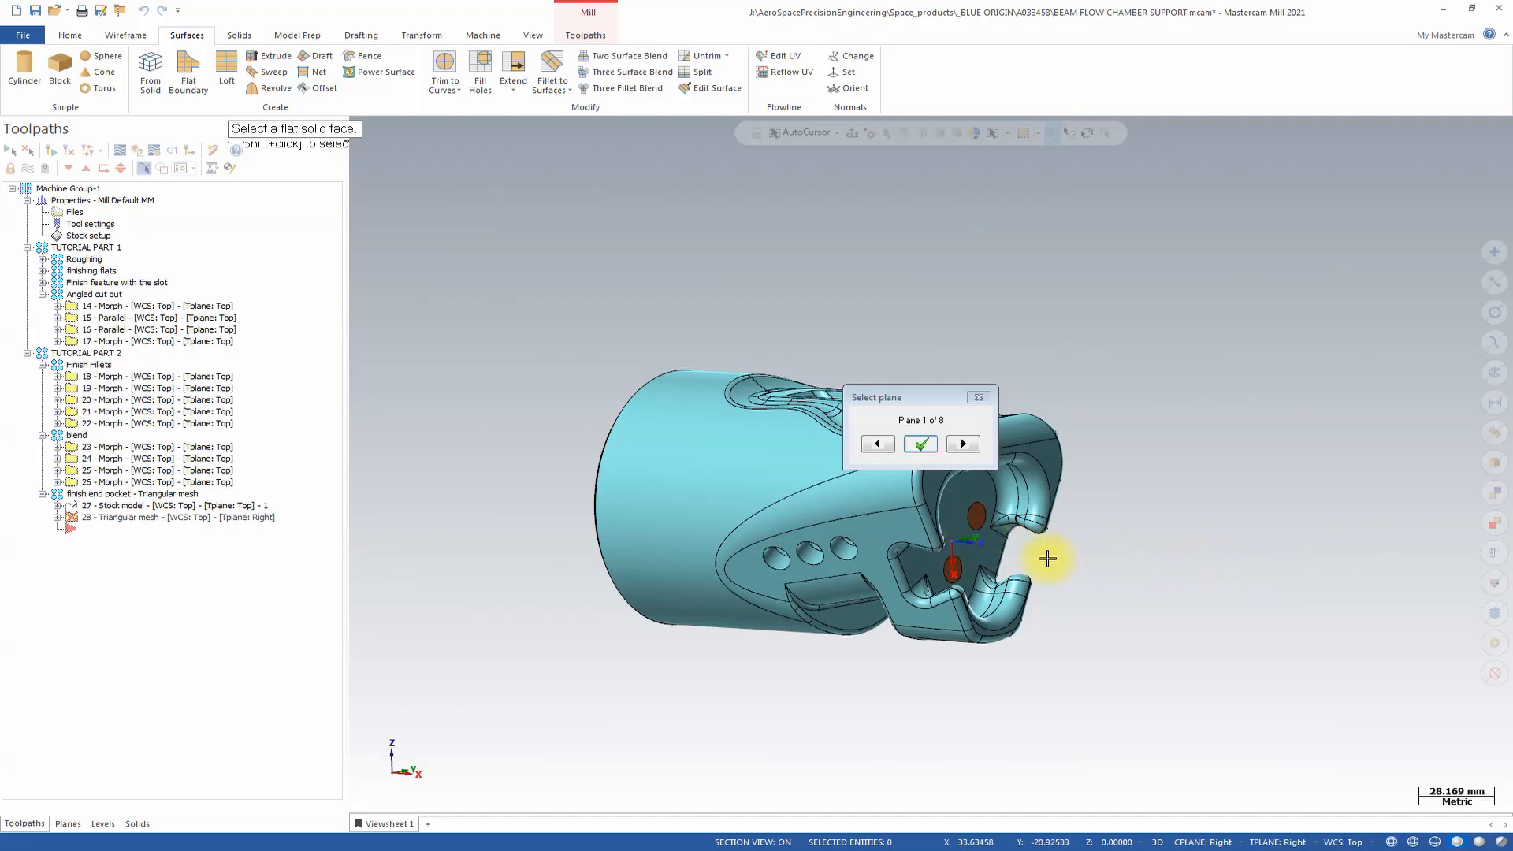
{"action": "middle_click_drag", "start_coordinate": [1092, 575], "coordinate": [906, 551]}
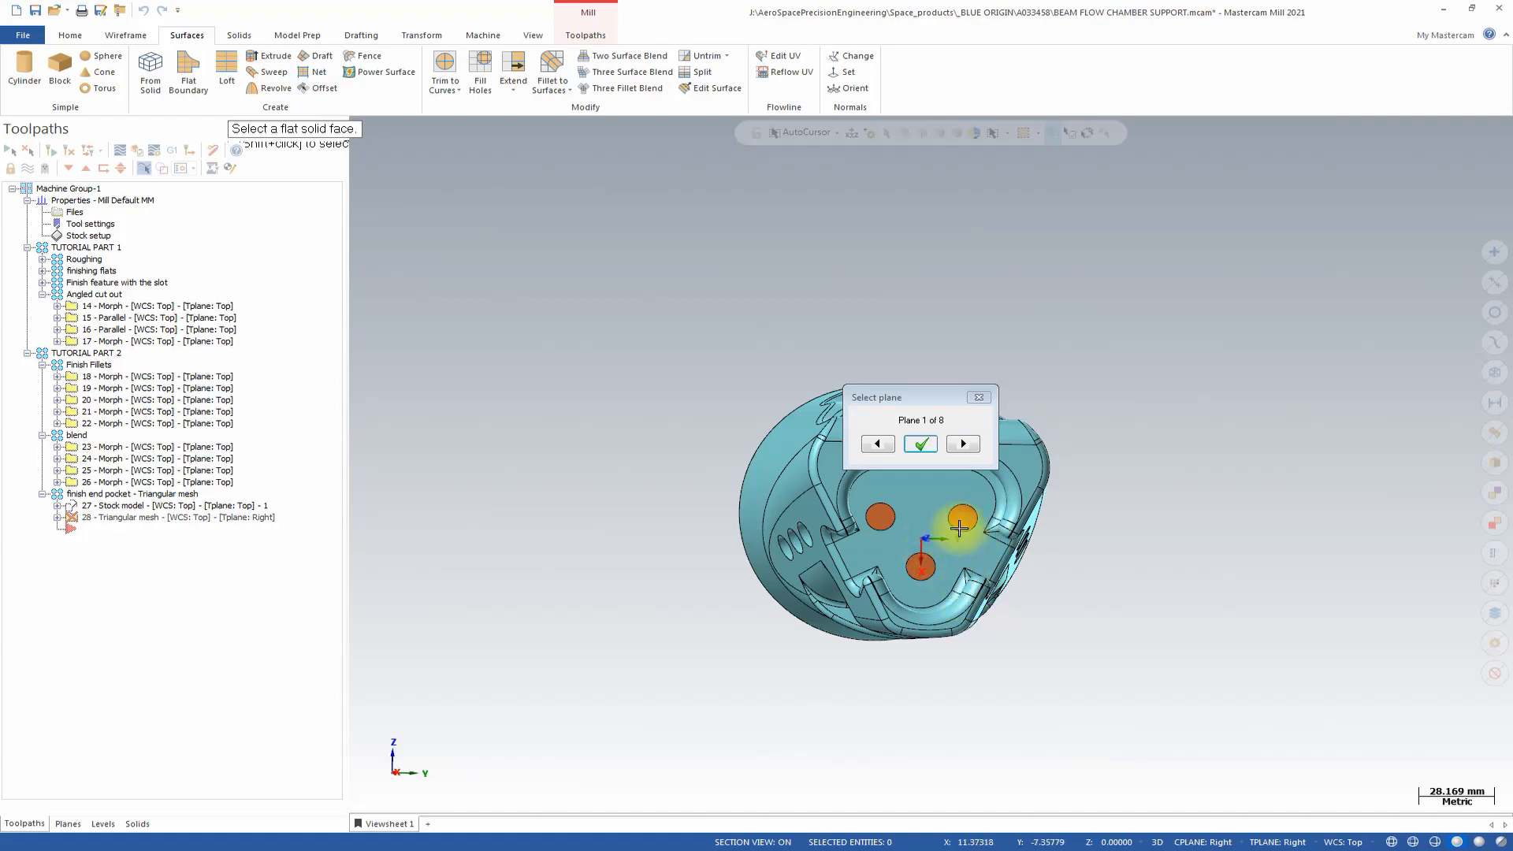
{"action": "scroll", "coordinate": [930, 520], "scroll_direction": "down", "scroll_amount": 1}
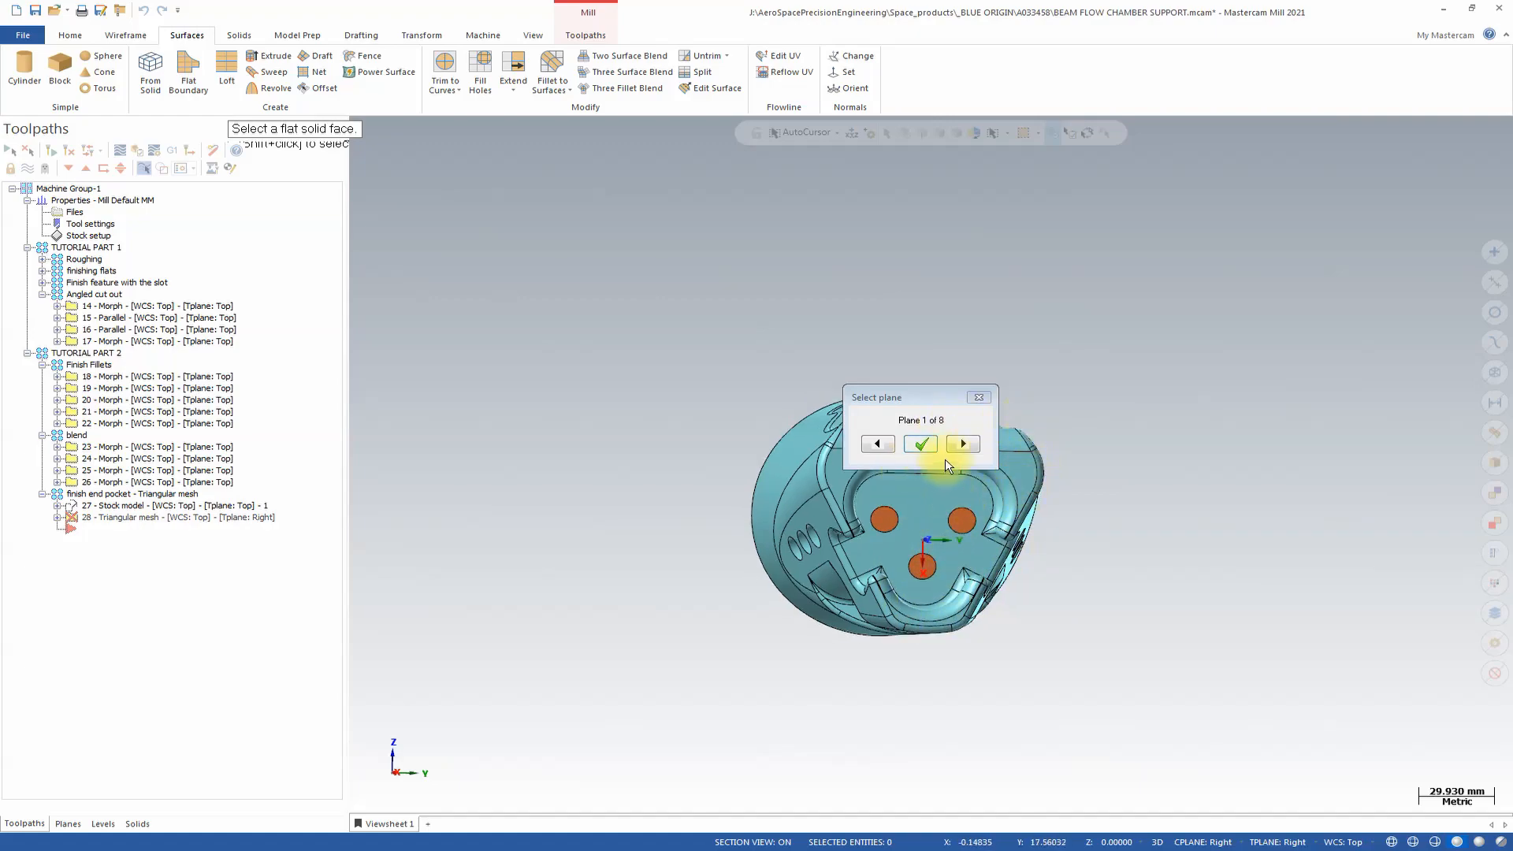
{"action": "left_click", "coordinate": [921, 441]}
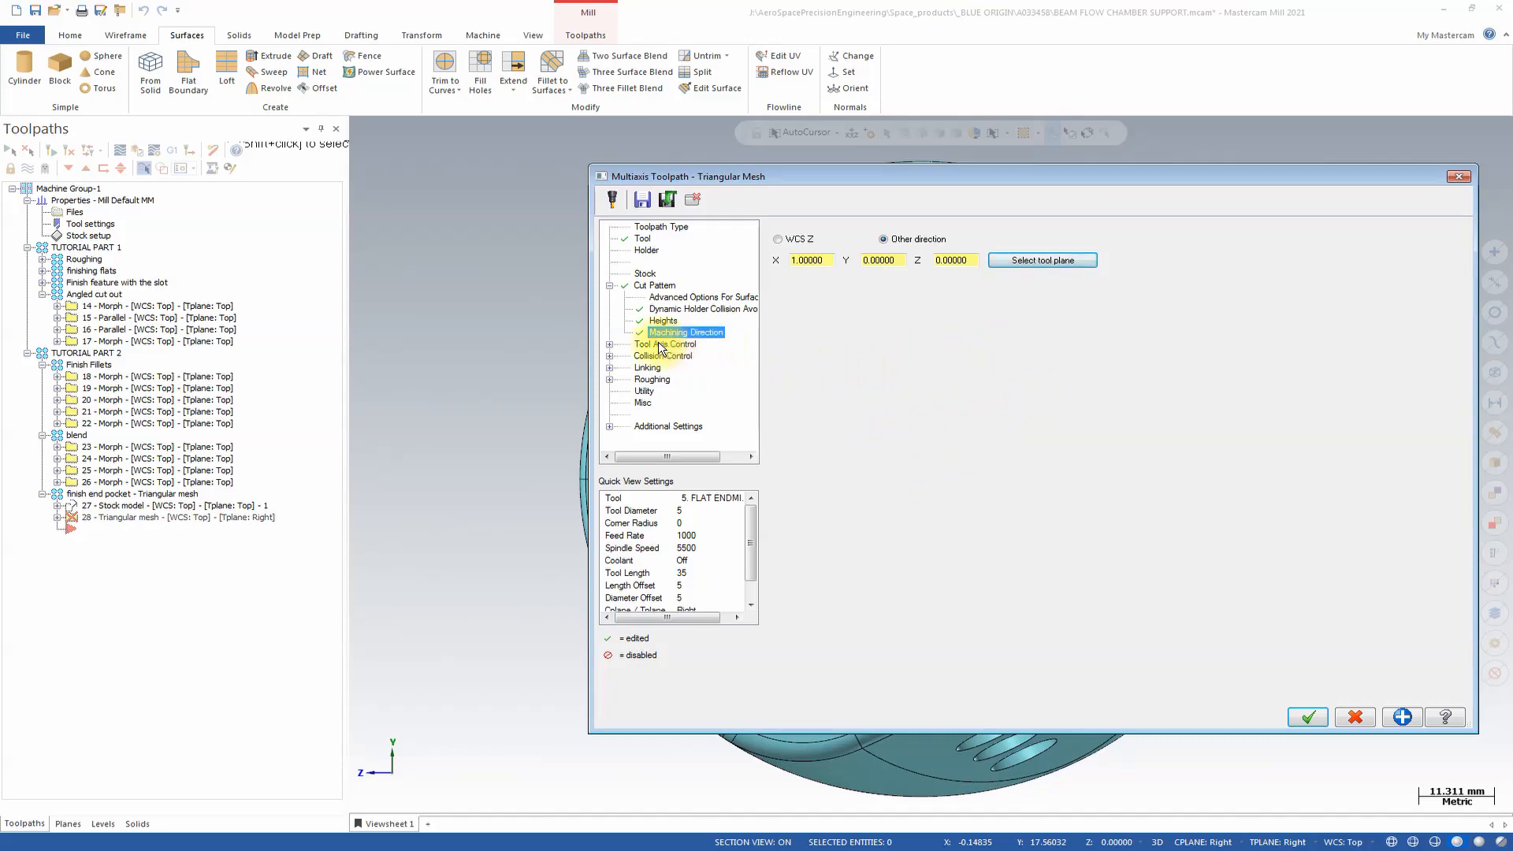
Step: Configure tool axis control for 3 Axis output aligned with the machining direction
{"action": "left_click", "coordinate": [657, 344]}
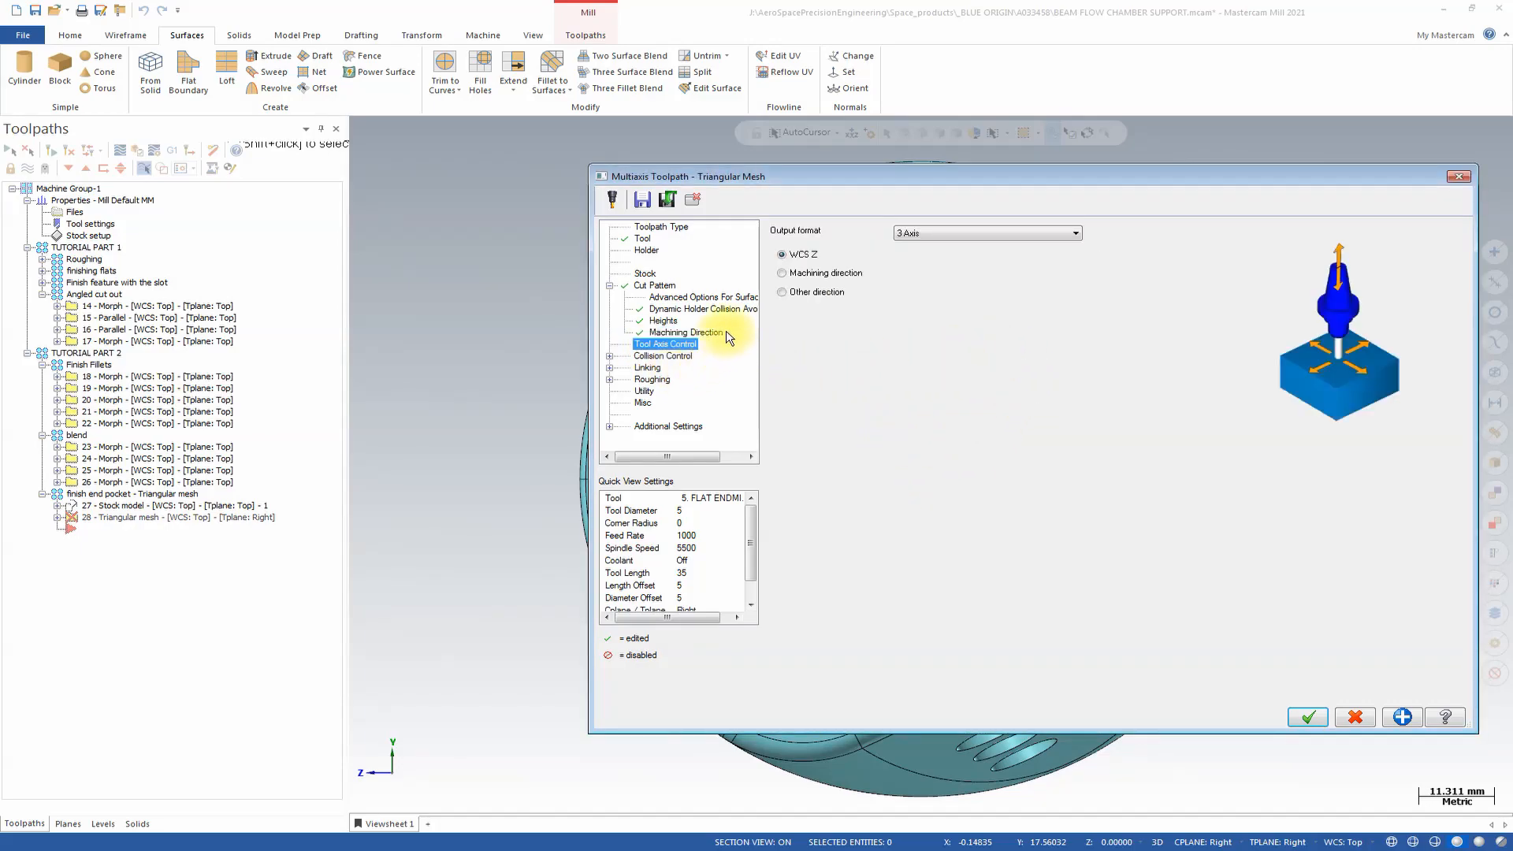
{"action": "left_click", "coordinate": [648, 286]}
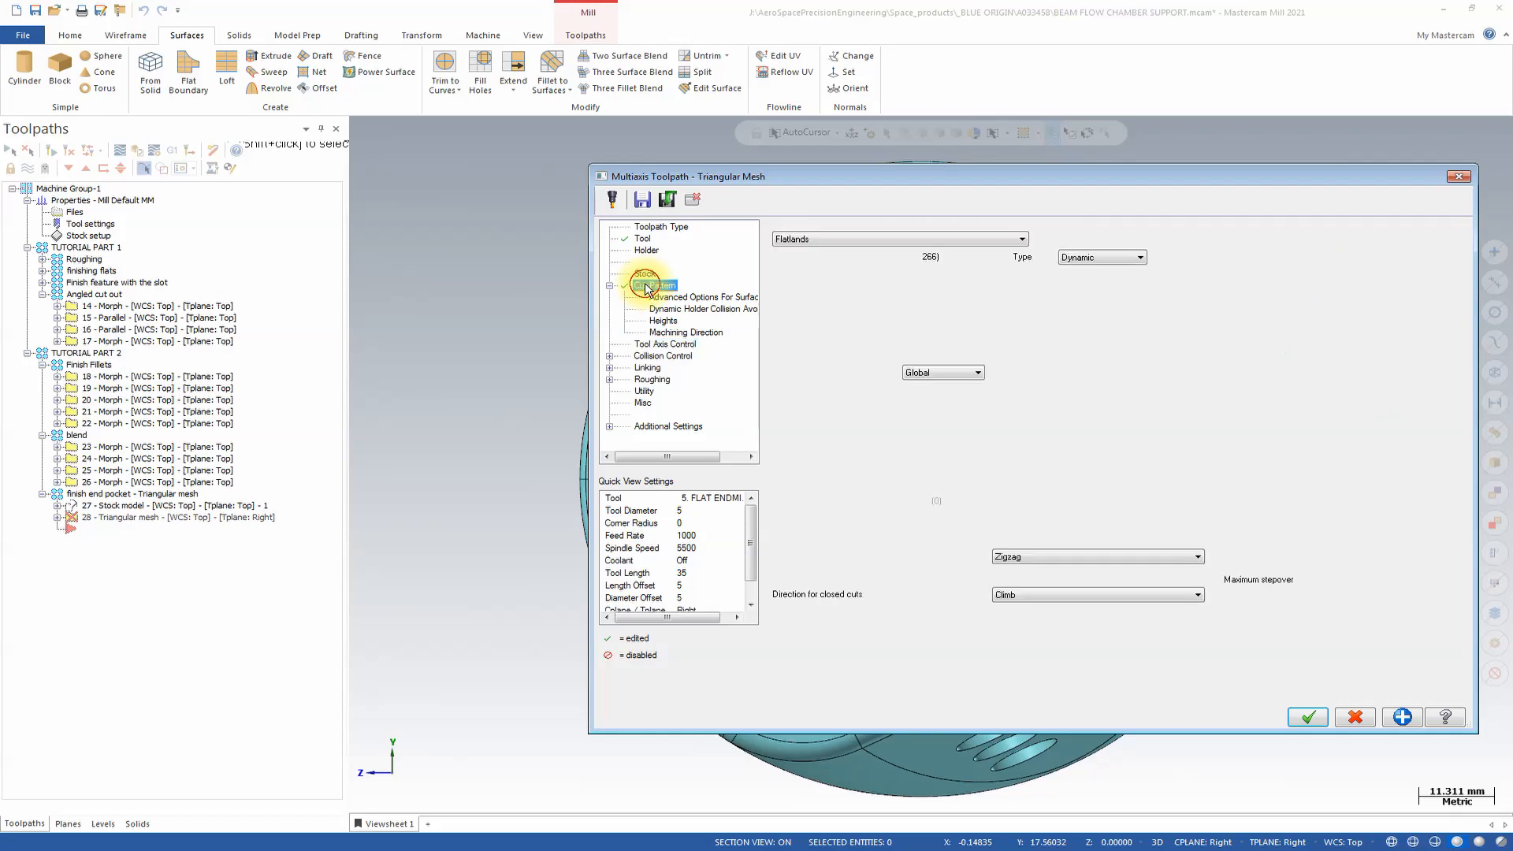
{"action": "left_click", "coordinate": [832, 238]}
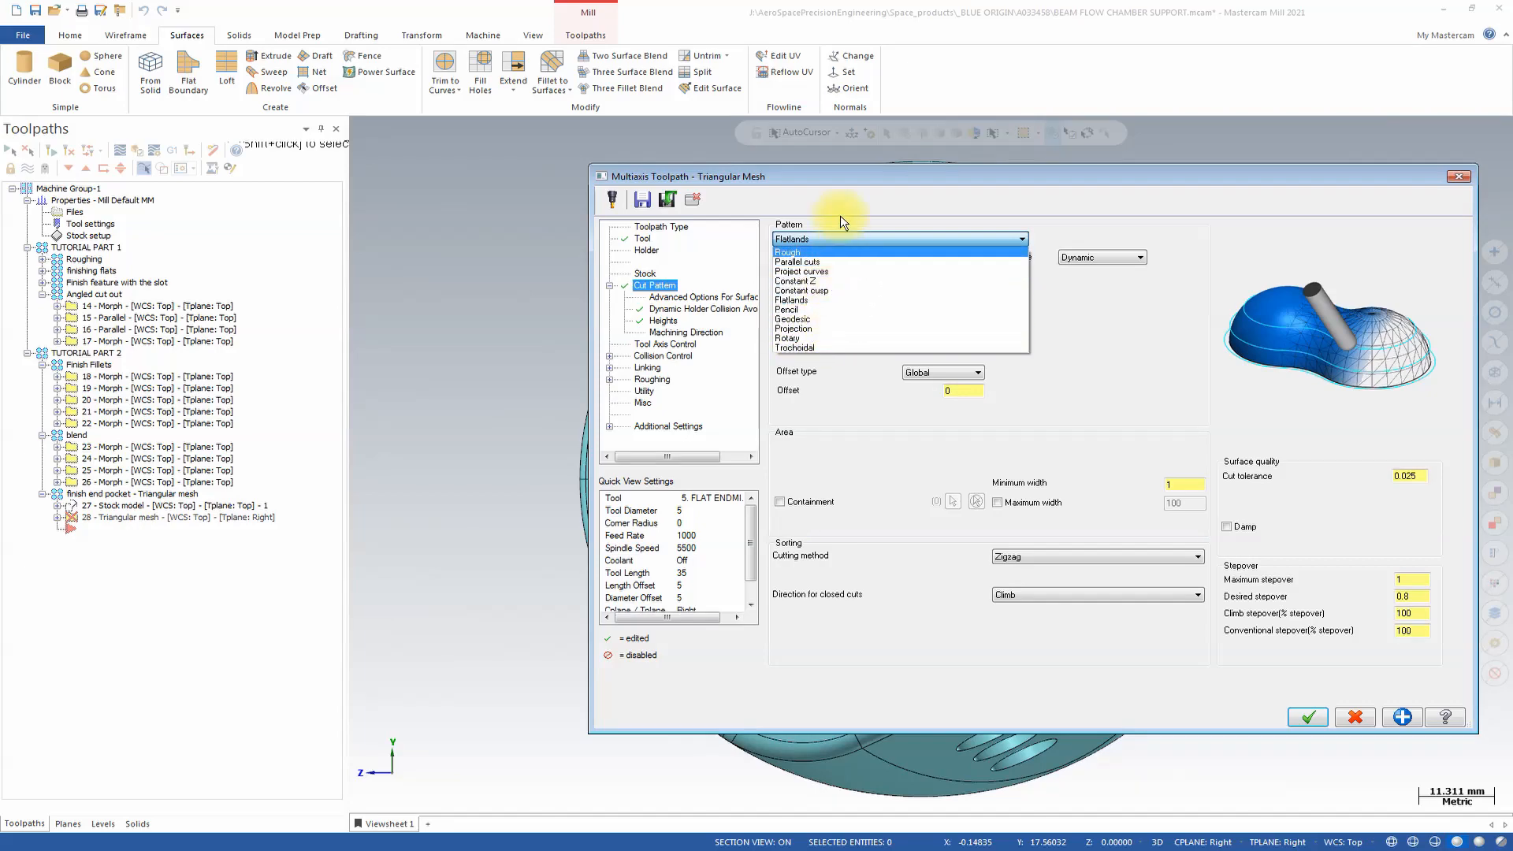
{"action": "left_click", "coordinate": [1123, 319]}
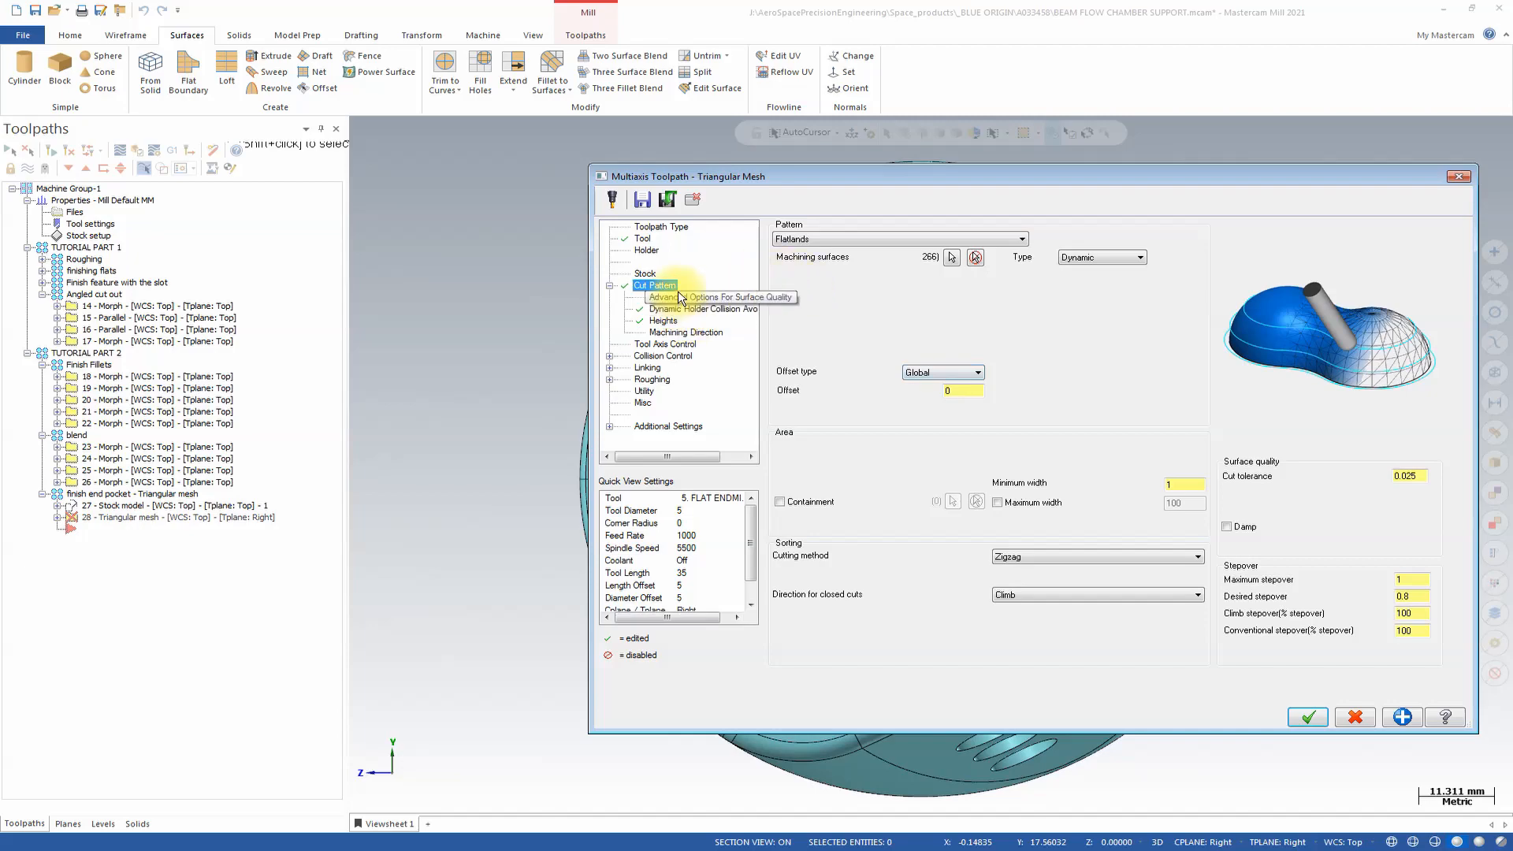
{"action": "left_click", "coordinate": [679, 343]}
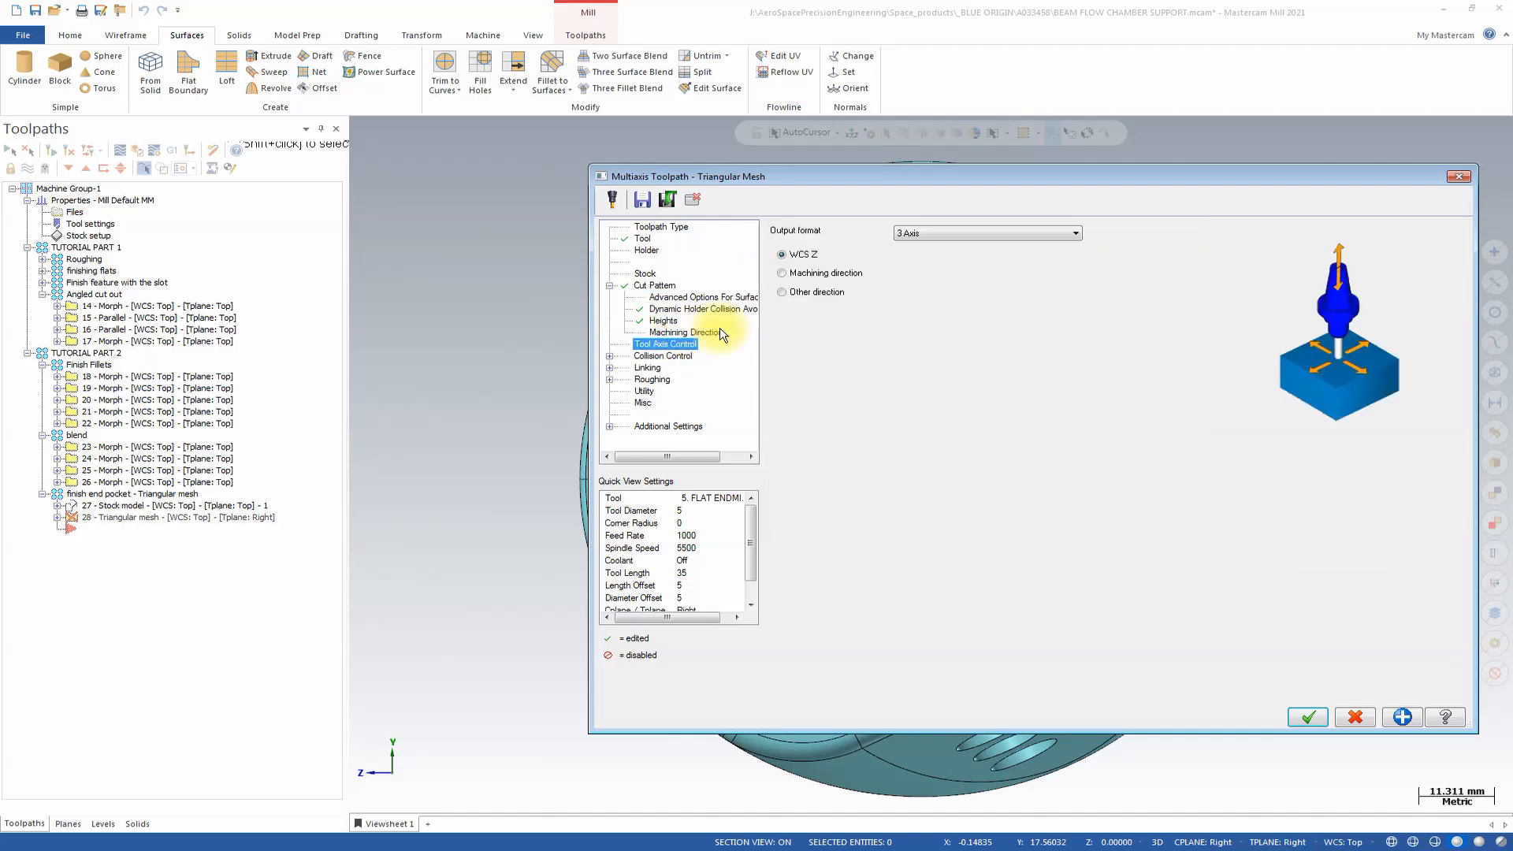
{"action": "left_click", "coordinate": [952, 232]}
{"action": "left_click", "coordinate": [938, 243]}
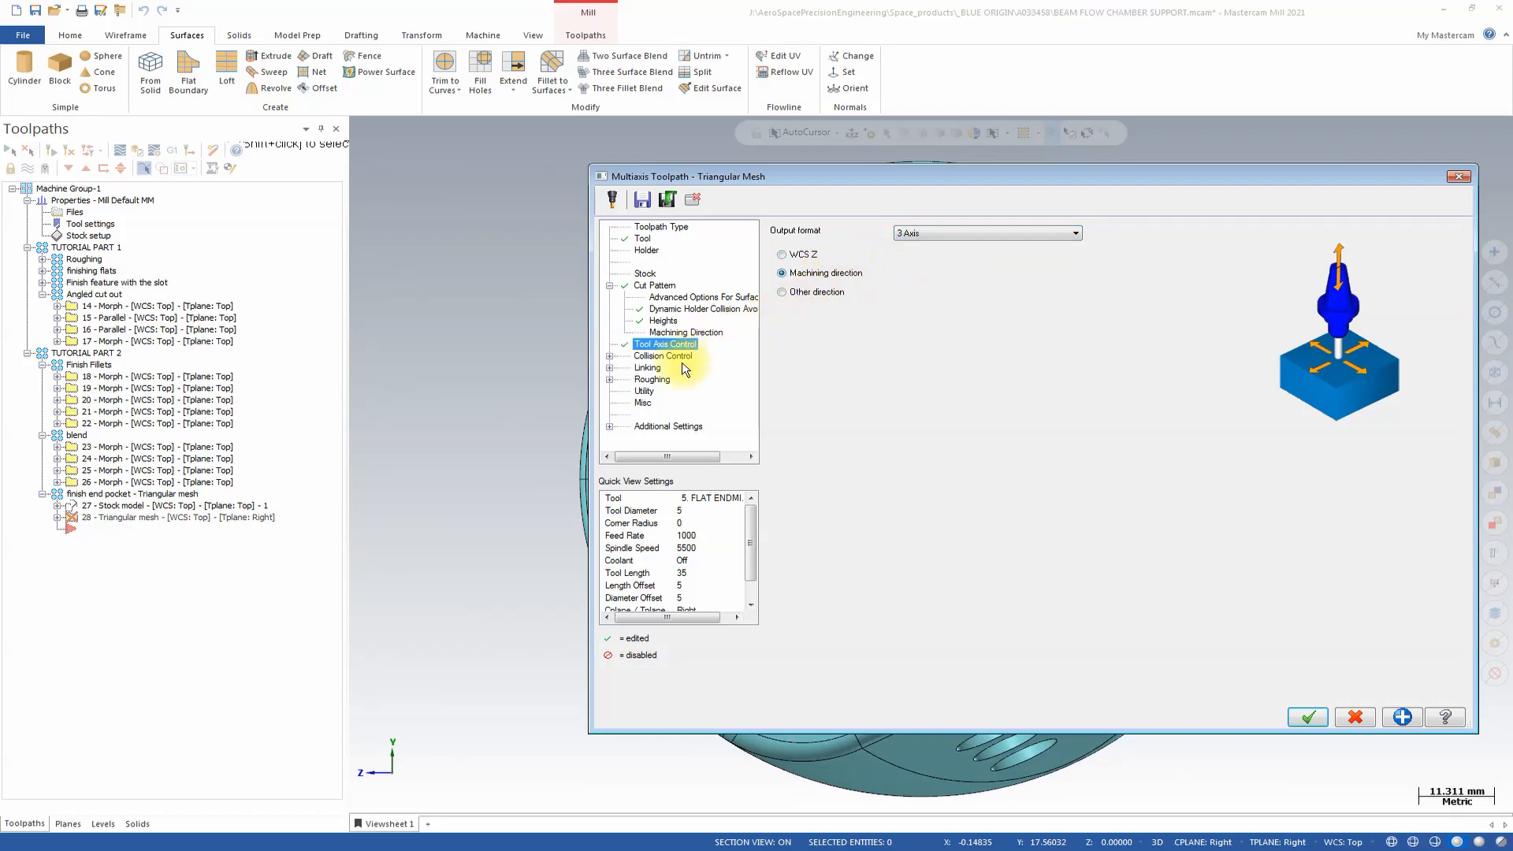
Step: Enable the second collision check for shoulder, shank and holder, with the Report collisions strategy
{"action": "left_click", "coordinate": [651, 357]}
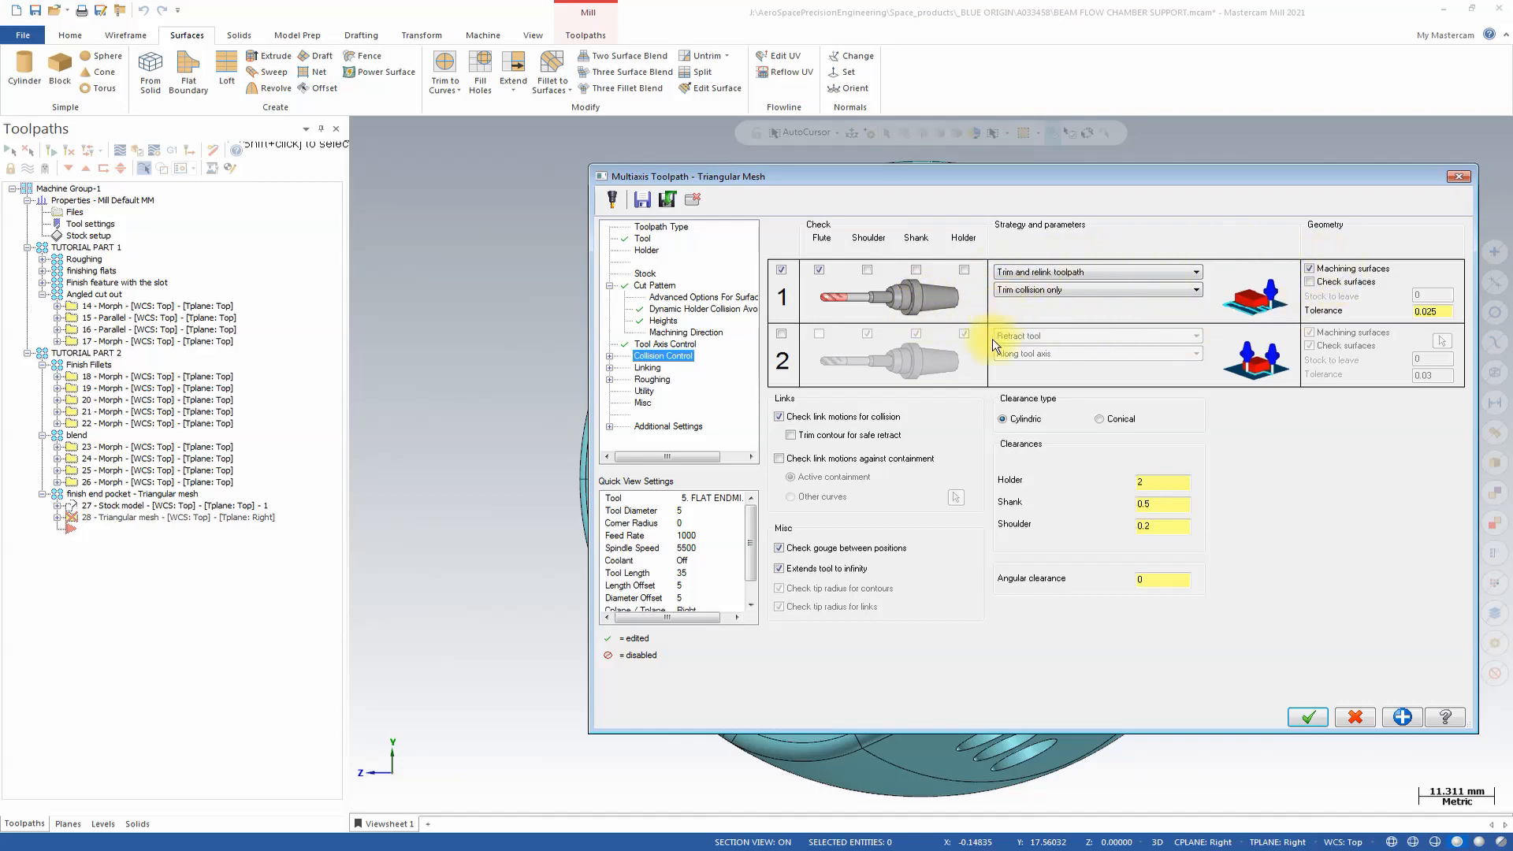
{"action": "left_click", "coordinate": [781, 334]}
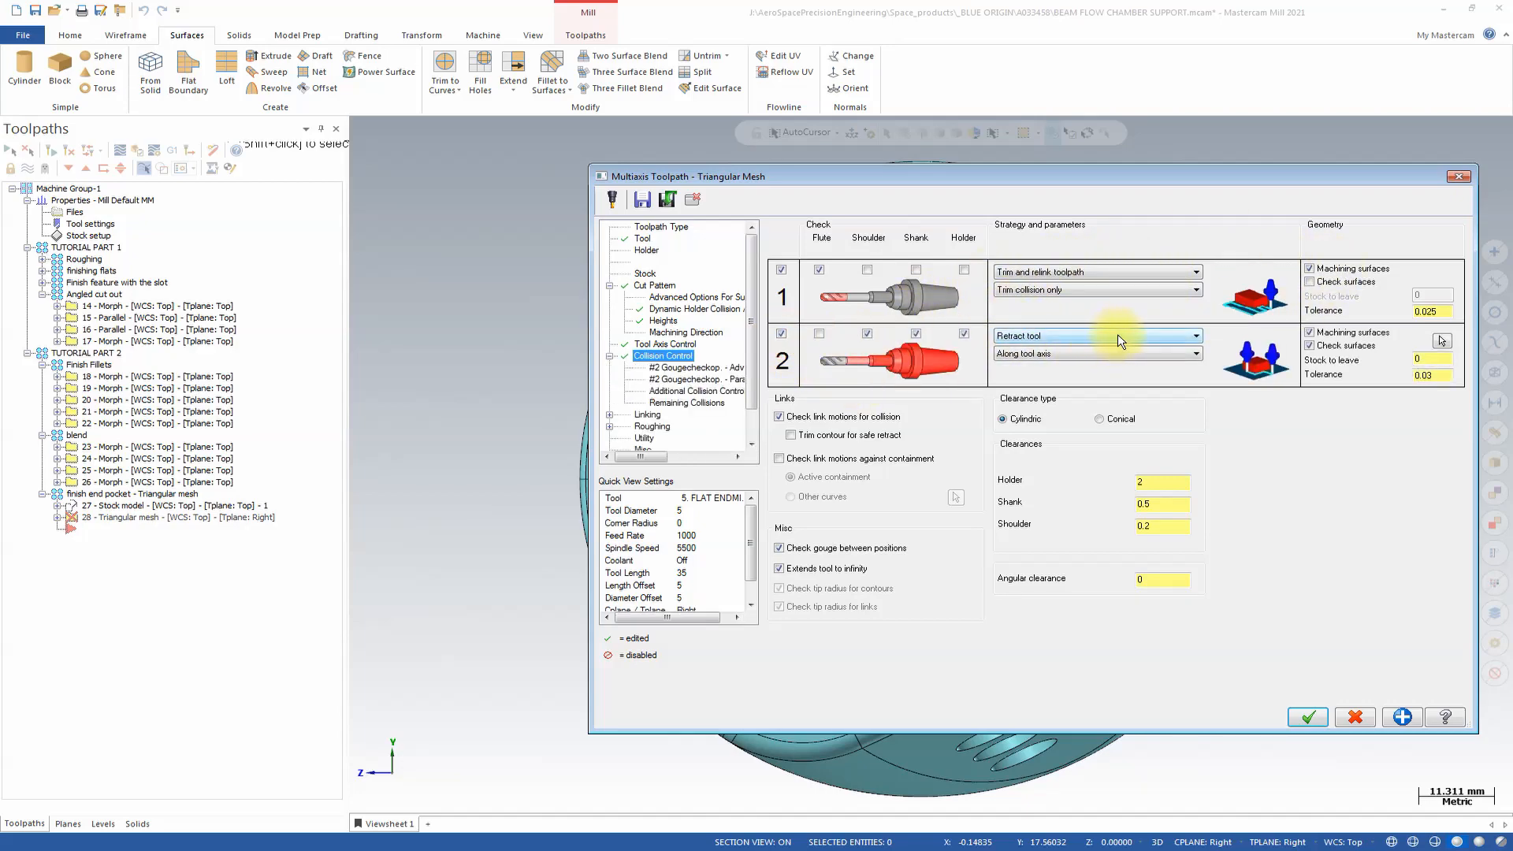
{"action": "left_click", "coordinate": [1118, 336]}
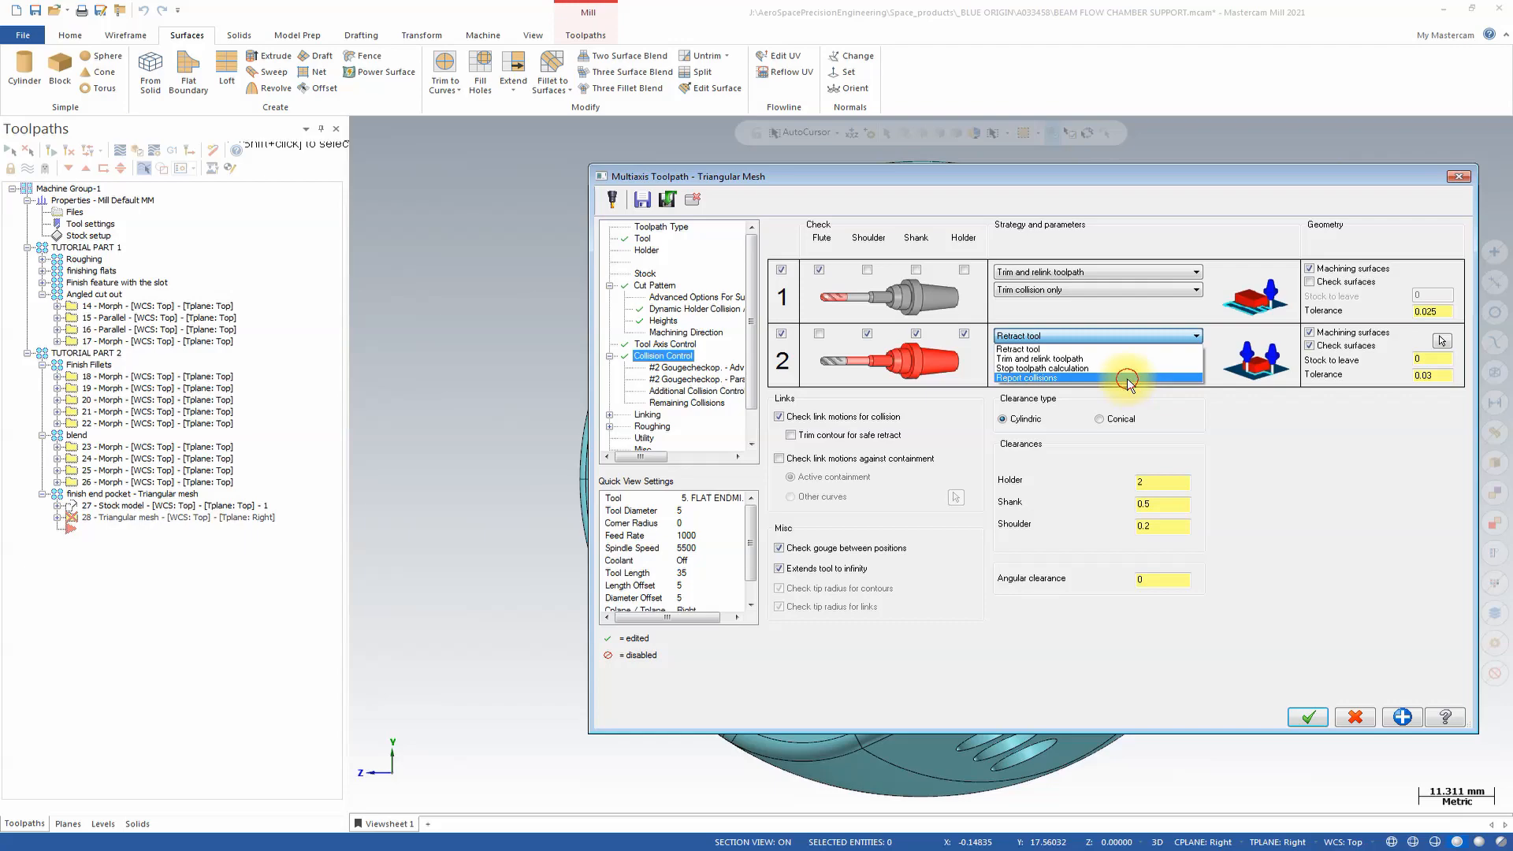
{"action": "left_click", "coordinate": [1129, 379]}
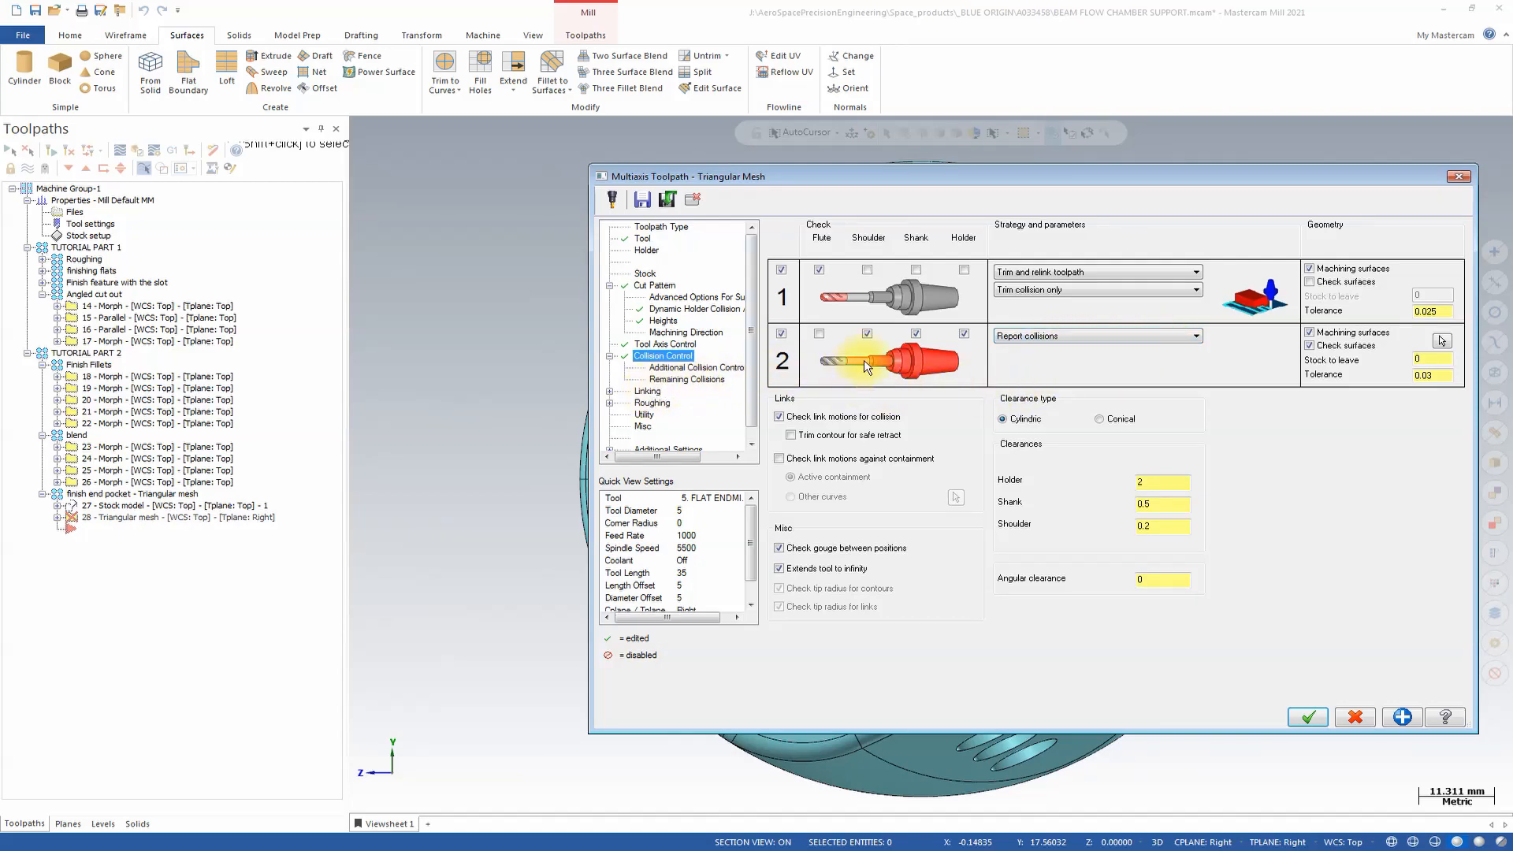
{"action": "left_click", "coordinate": [676, 369]}
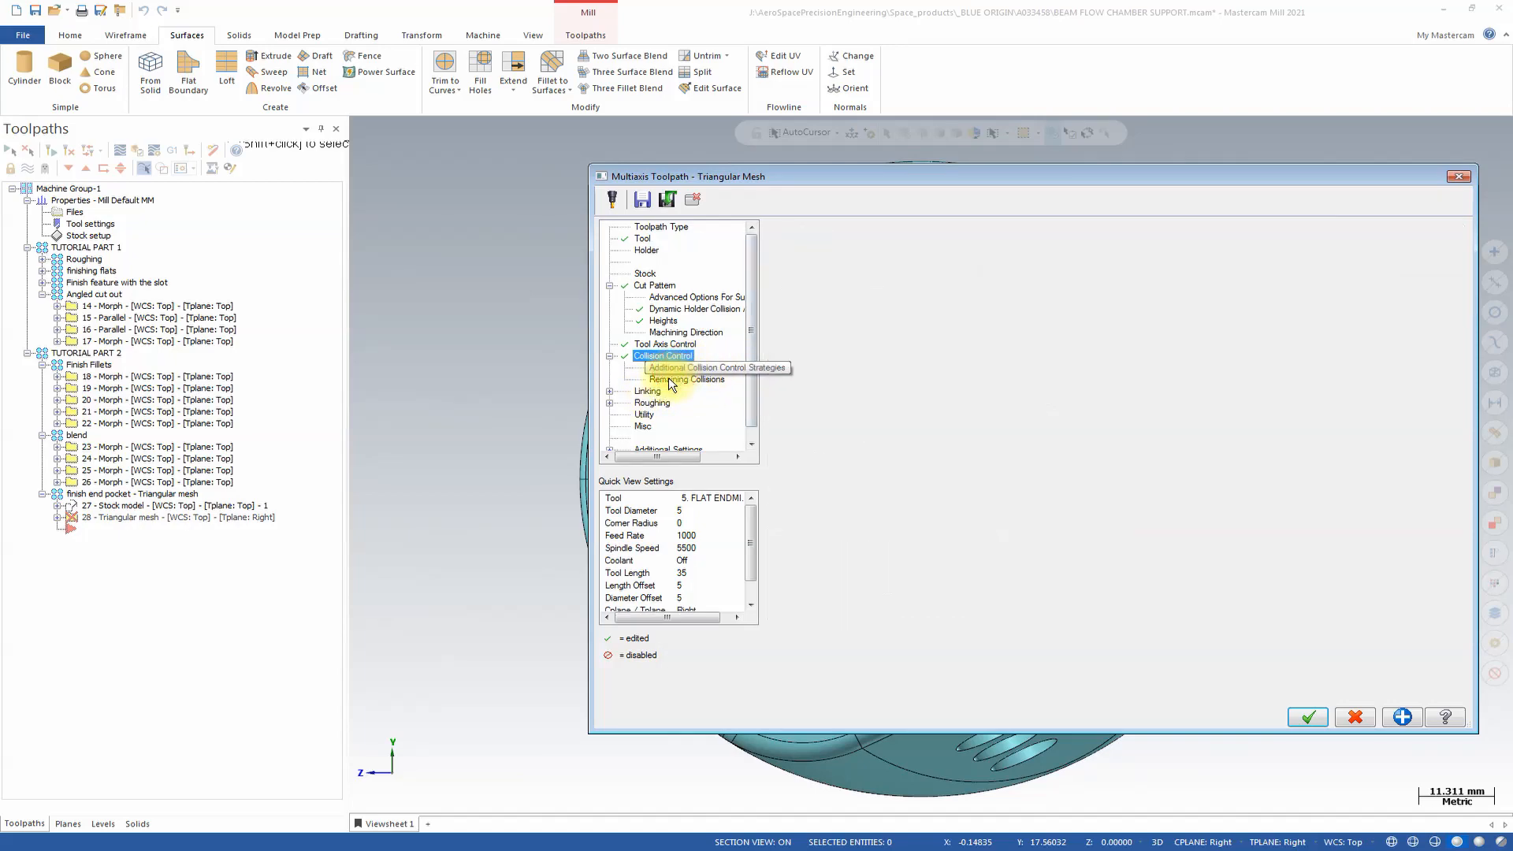
{"action": "left_click", "coordinate": [664, 381]}
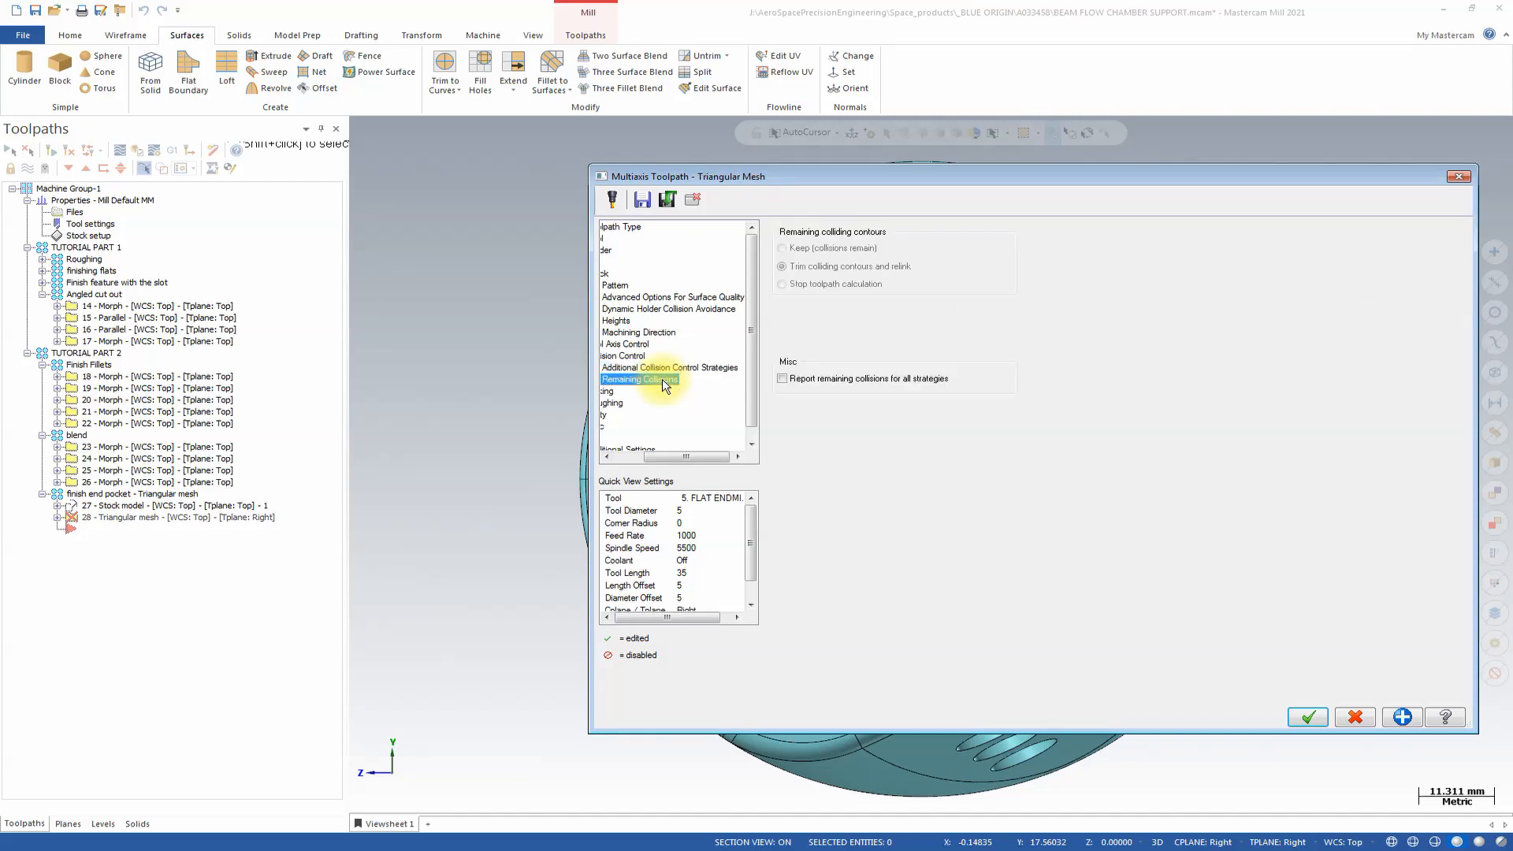
{"action": "left_click_drag", "start_coordinate": [698, 454], "coordinate": [668, 455]}
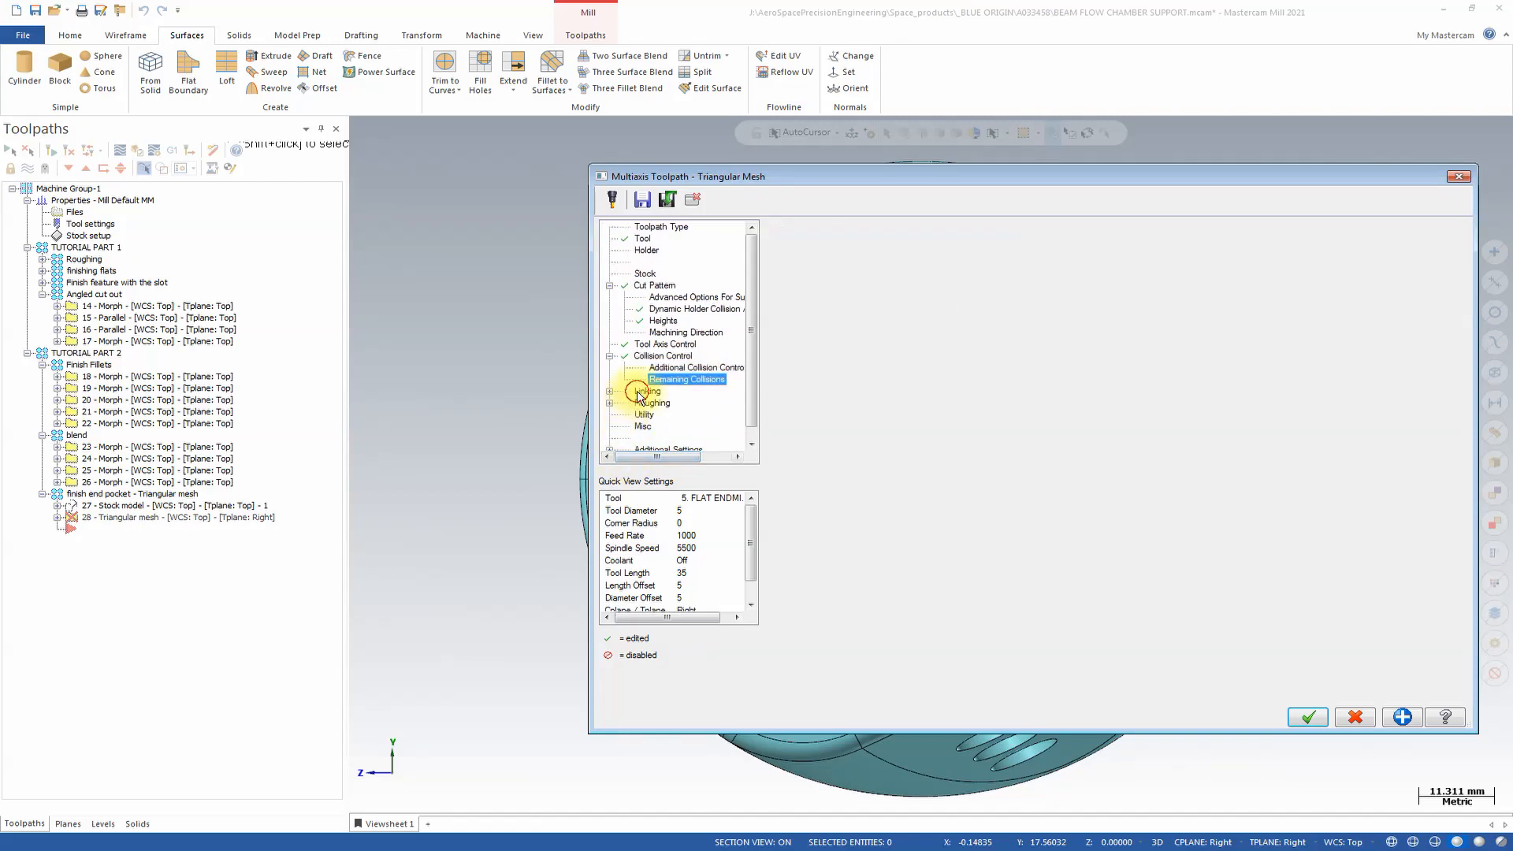
Step: Set the direction of the linking clearance plane to Machining direction
{"action": "key", "text": "Down"}
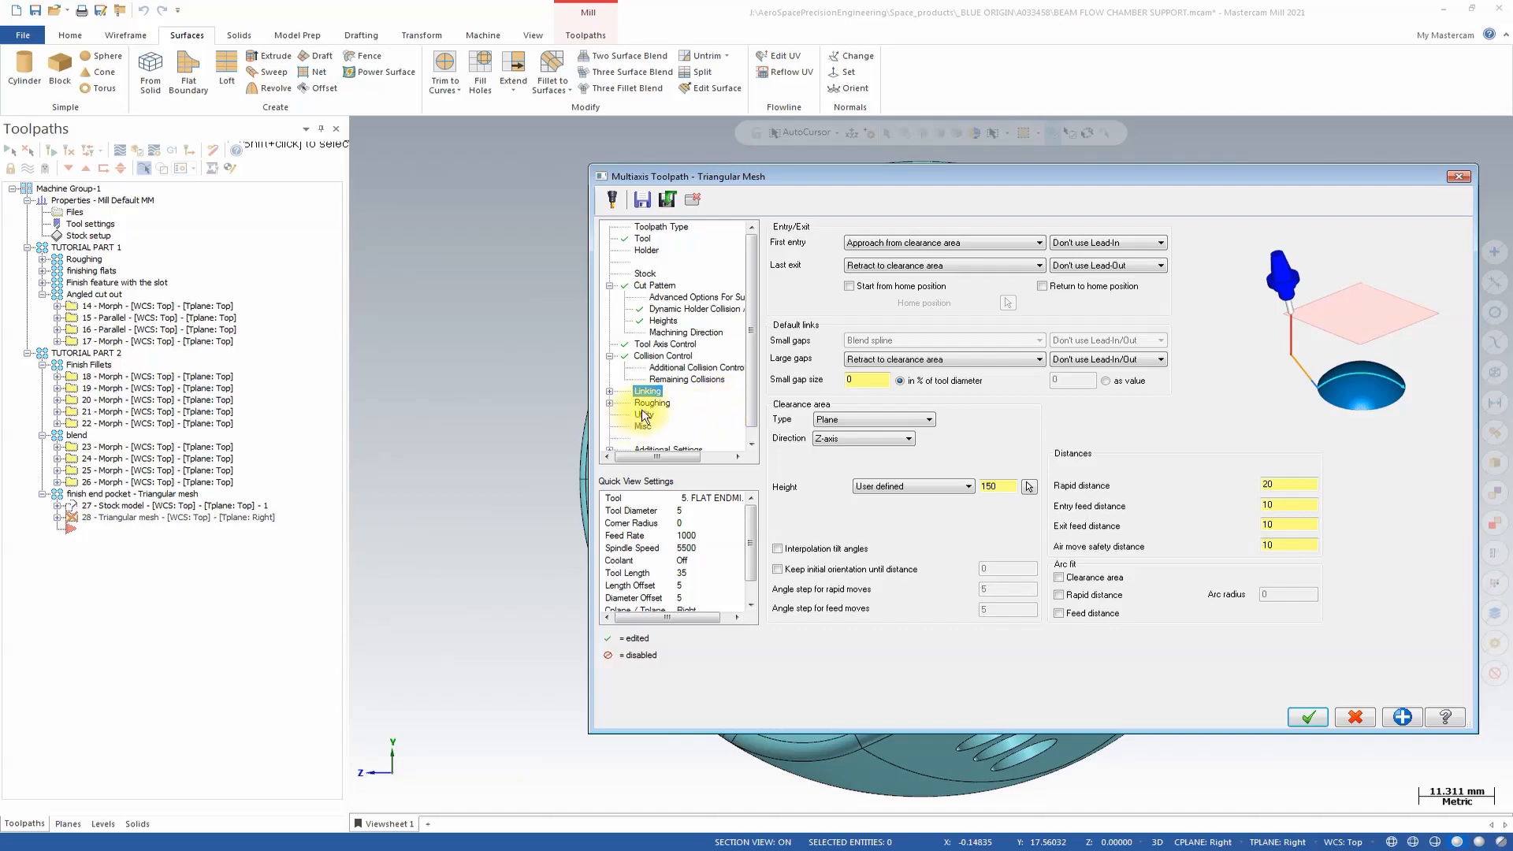
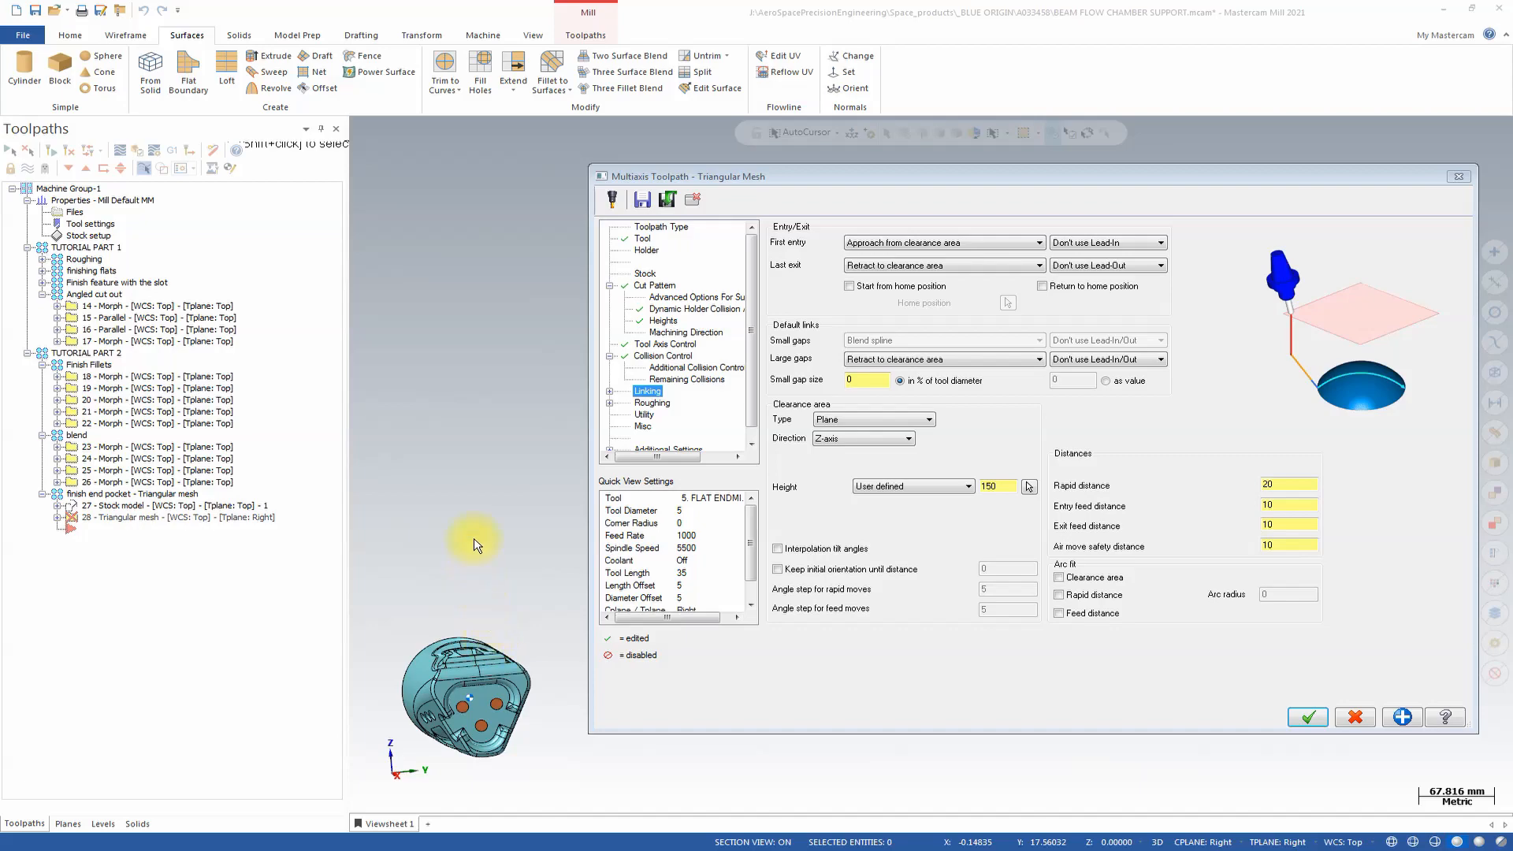
{"action": "left_click", "coordinate": [845, 437]}
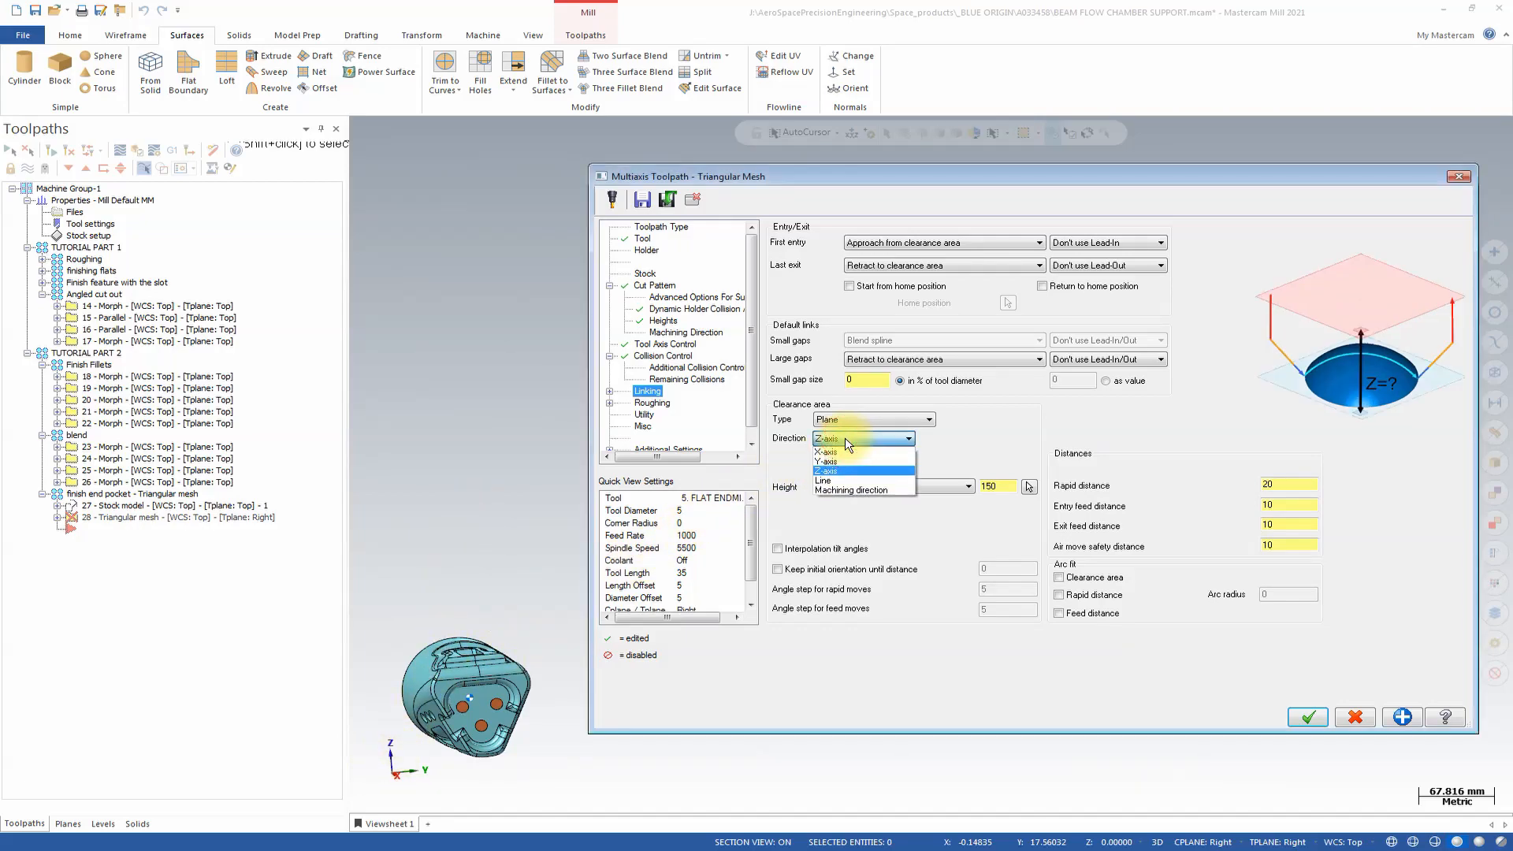
{"action": "left_click", "coordinate": [845, 459]}
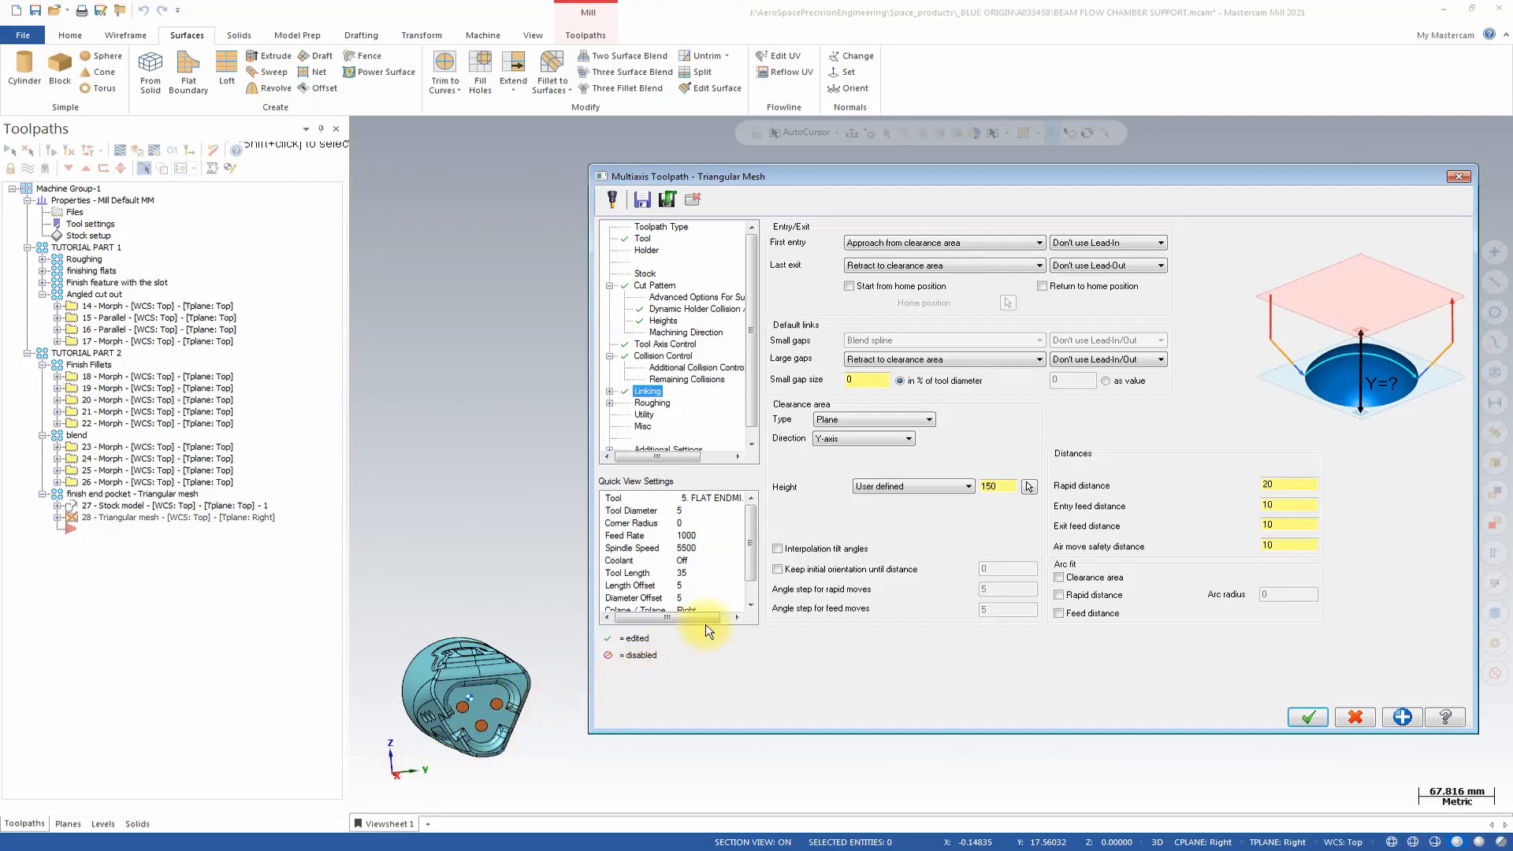
{"action": "left_click", "coordinate": [909, 439]}
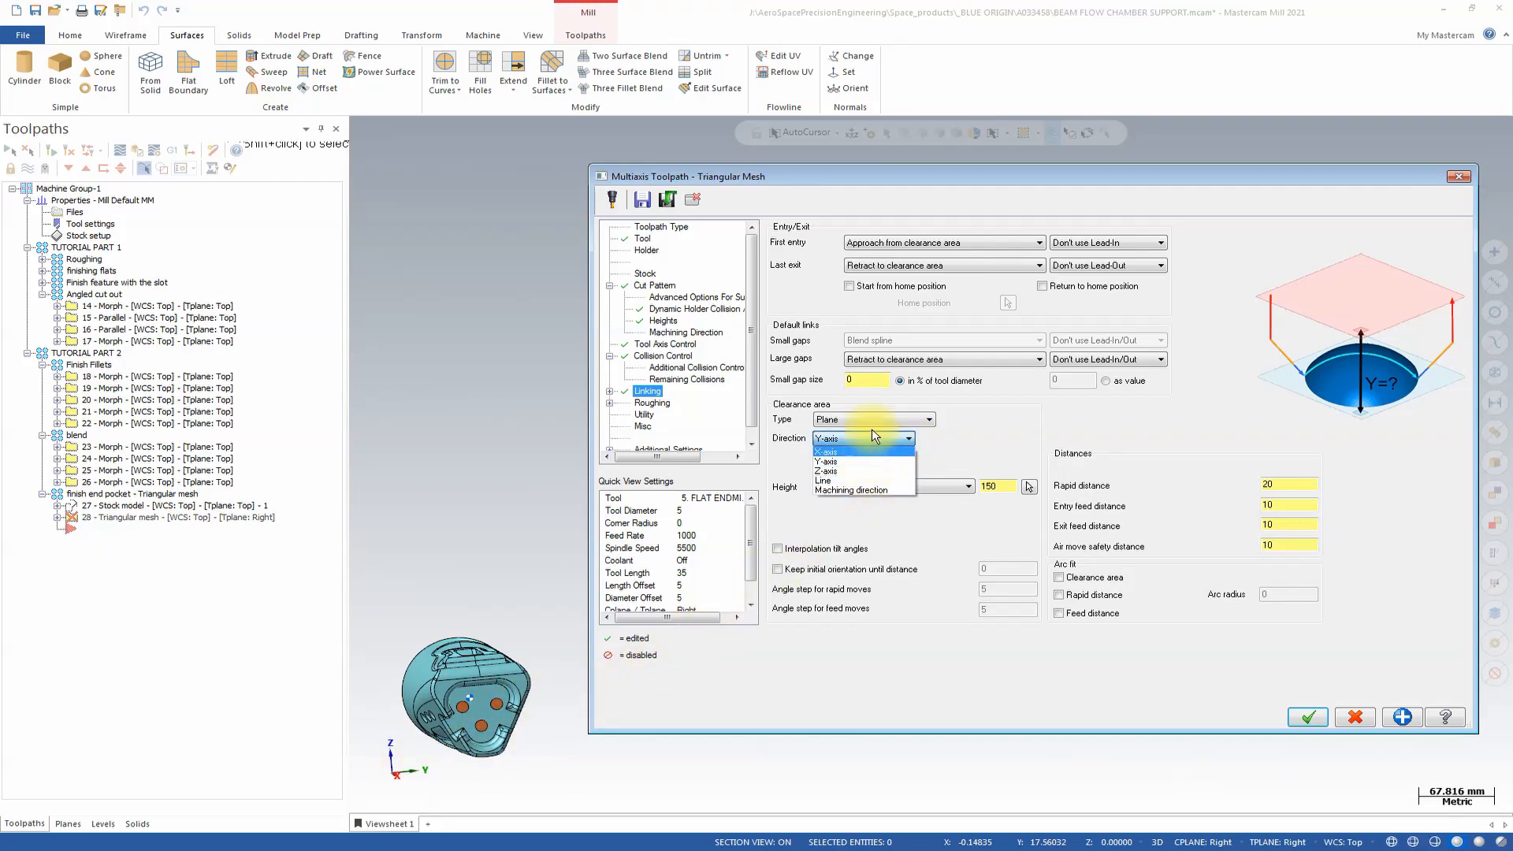
{"action": "left_click", "coordinate": [885, 488]}
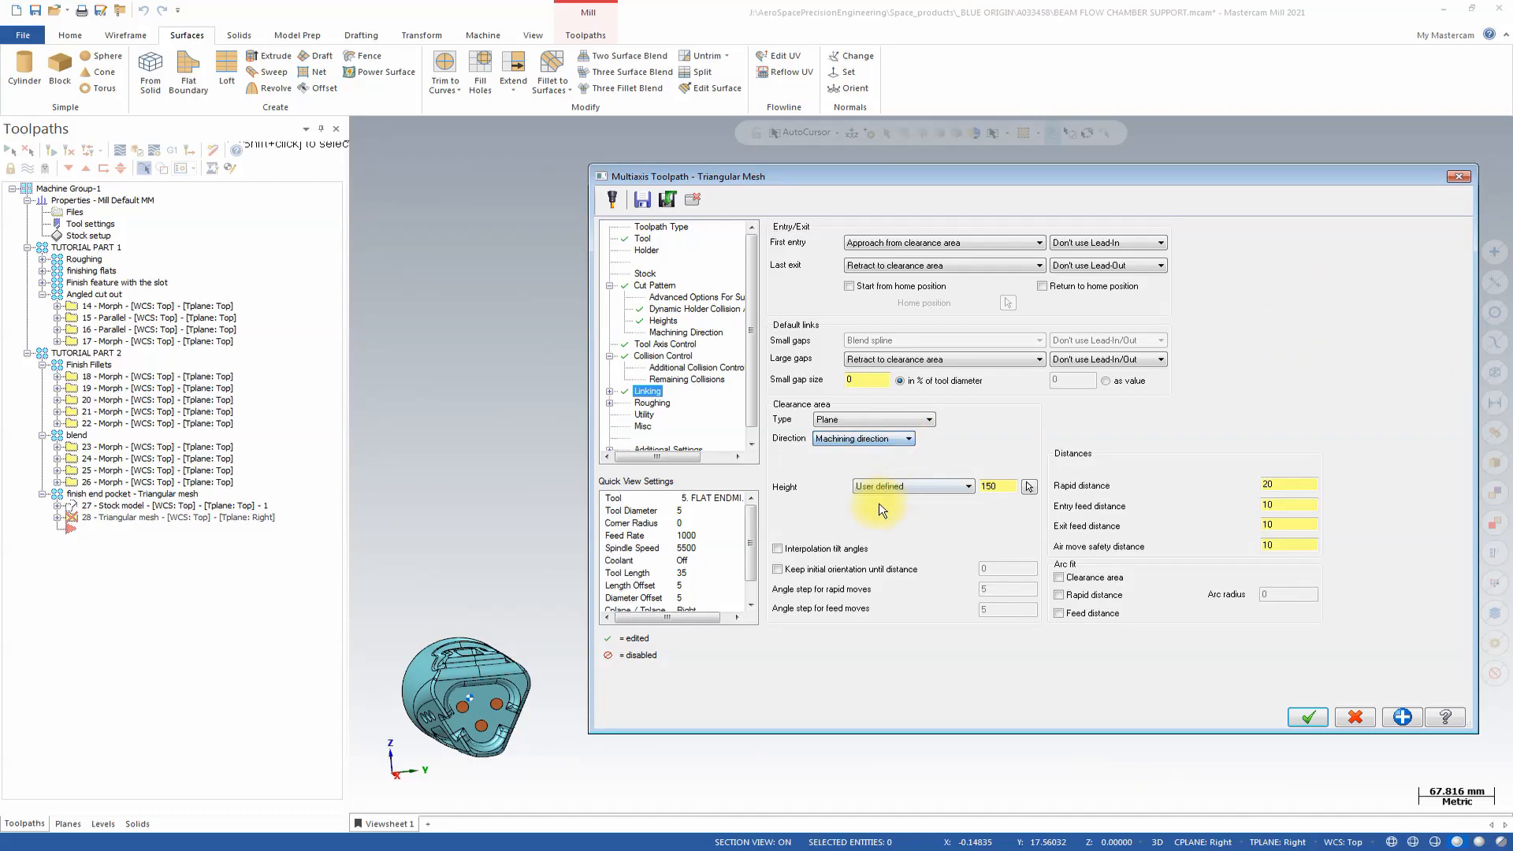
Step: Set the clearance plane height to 50 and override the default links for gaps along cut, using Direct for large gaps
{"action": "double_click", "coordinate": [996, 487]}
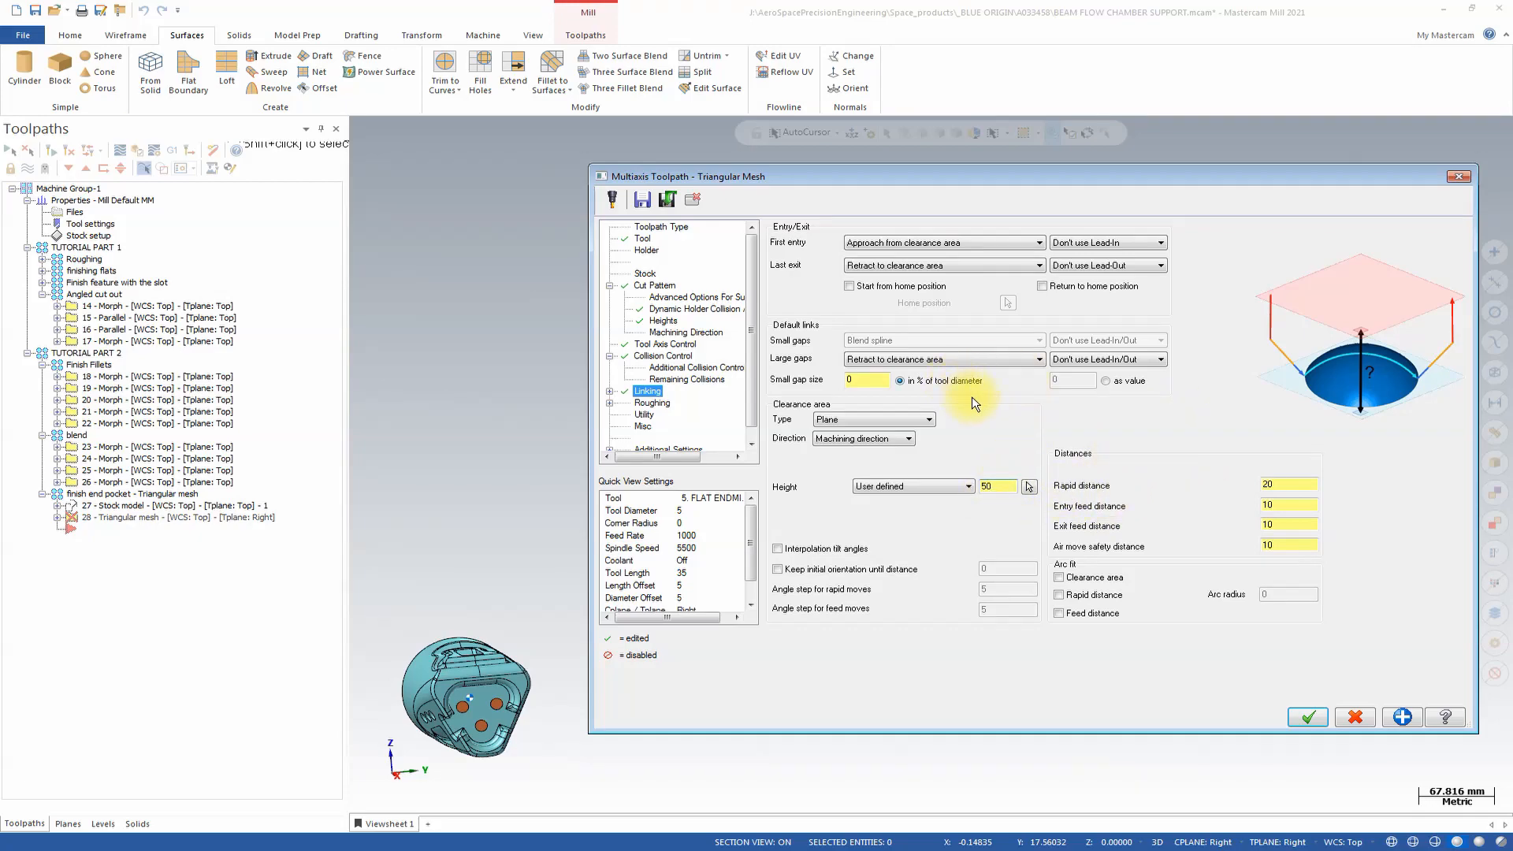
{"action": "left_click", "coordinate": [610, 392]}
{"action": "left_click", "coordinate": [662, 404]}
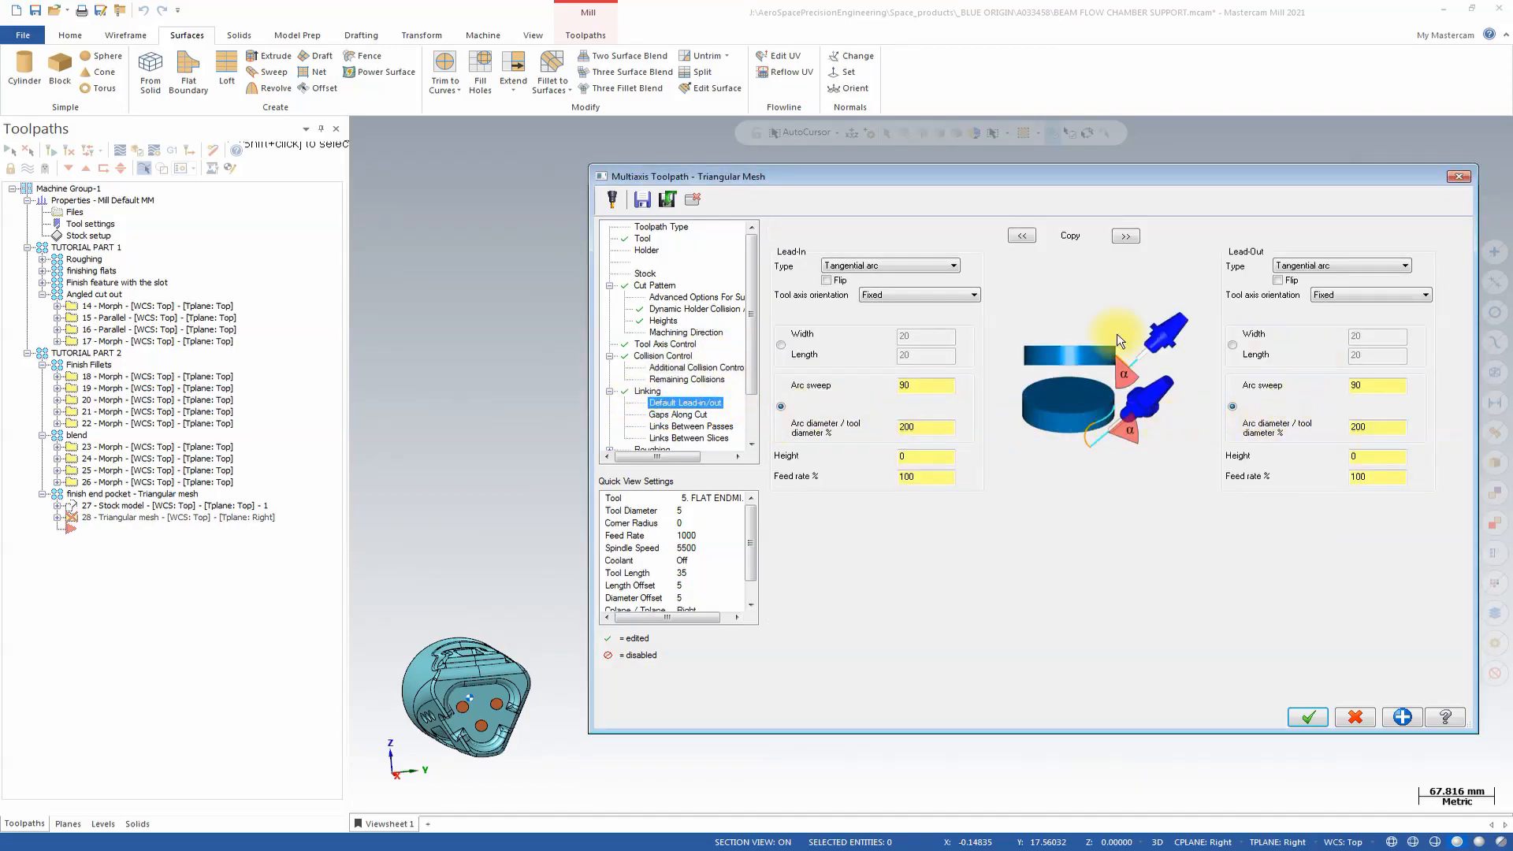
{"action": "left_click", "coordinate": [676, 416]}
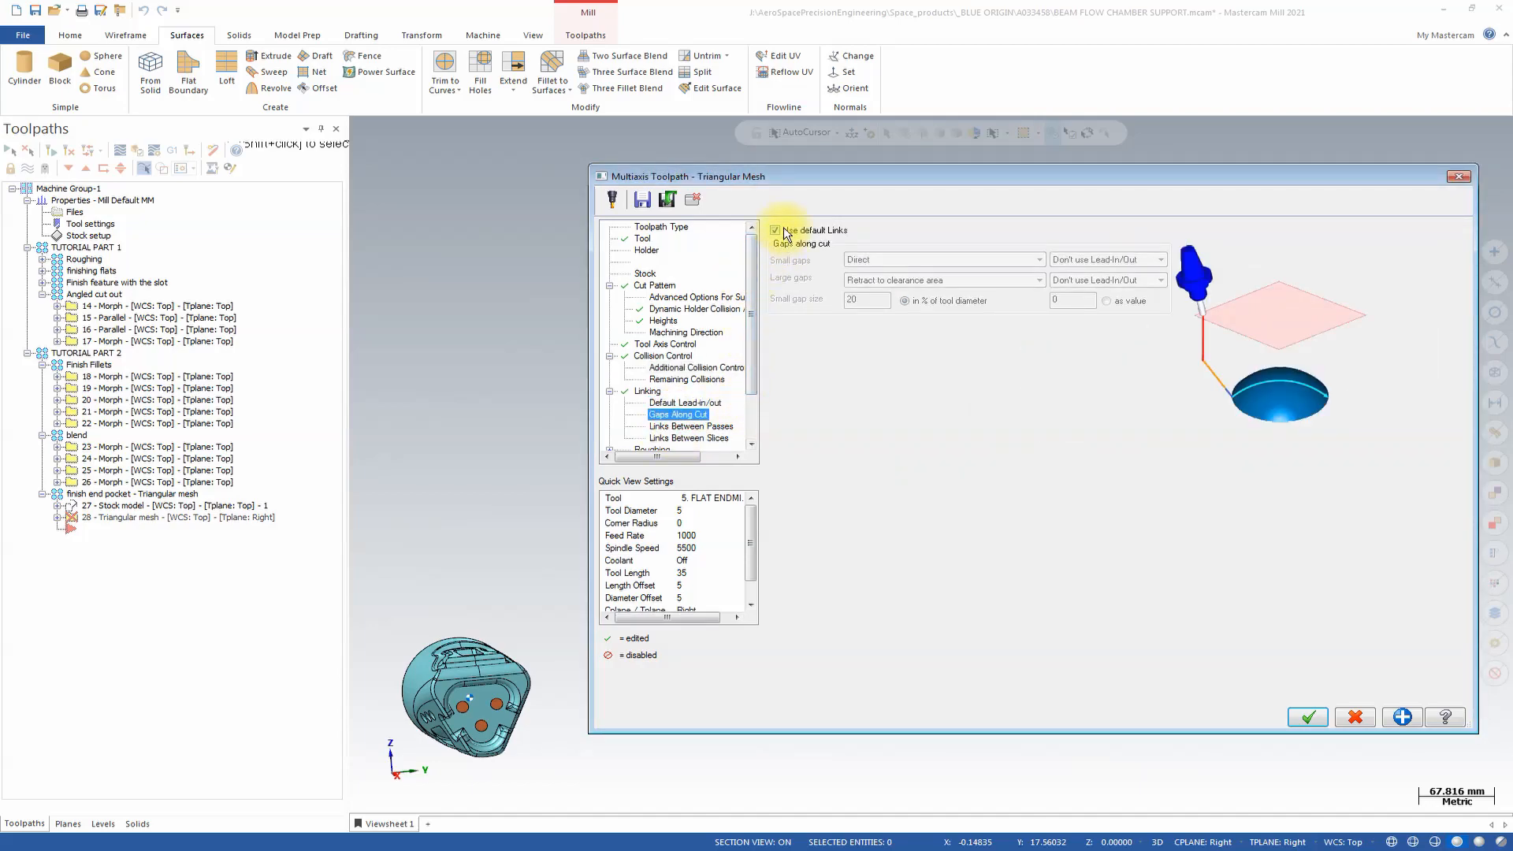
{"action": "left_click", "coordinate": [775, 231]}
{"action": "left_click", "coordinate": [889, 282]}
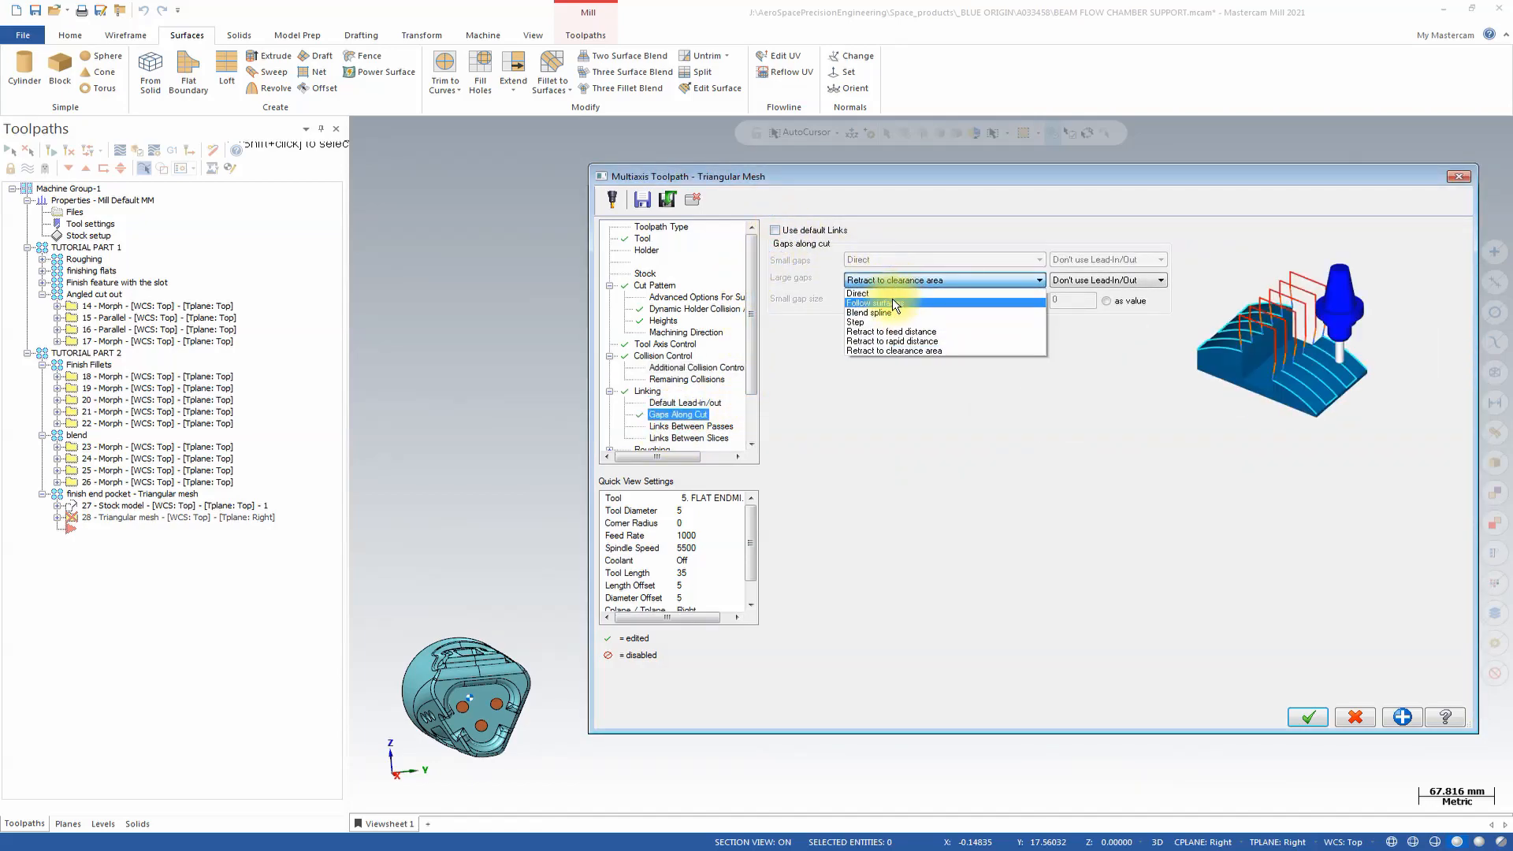
{"action": "left_click", "coordinate": [888, 293]}
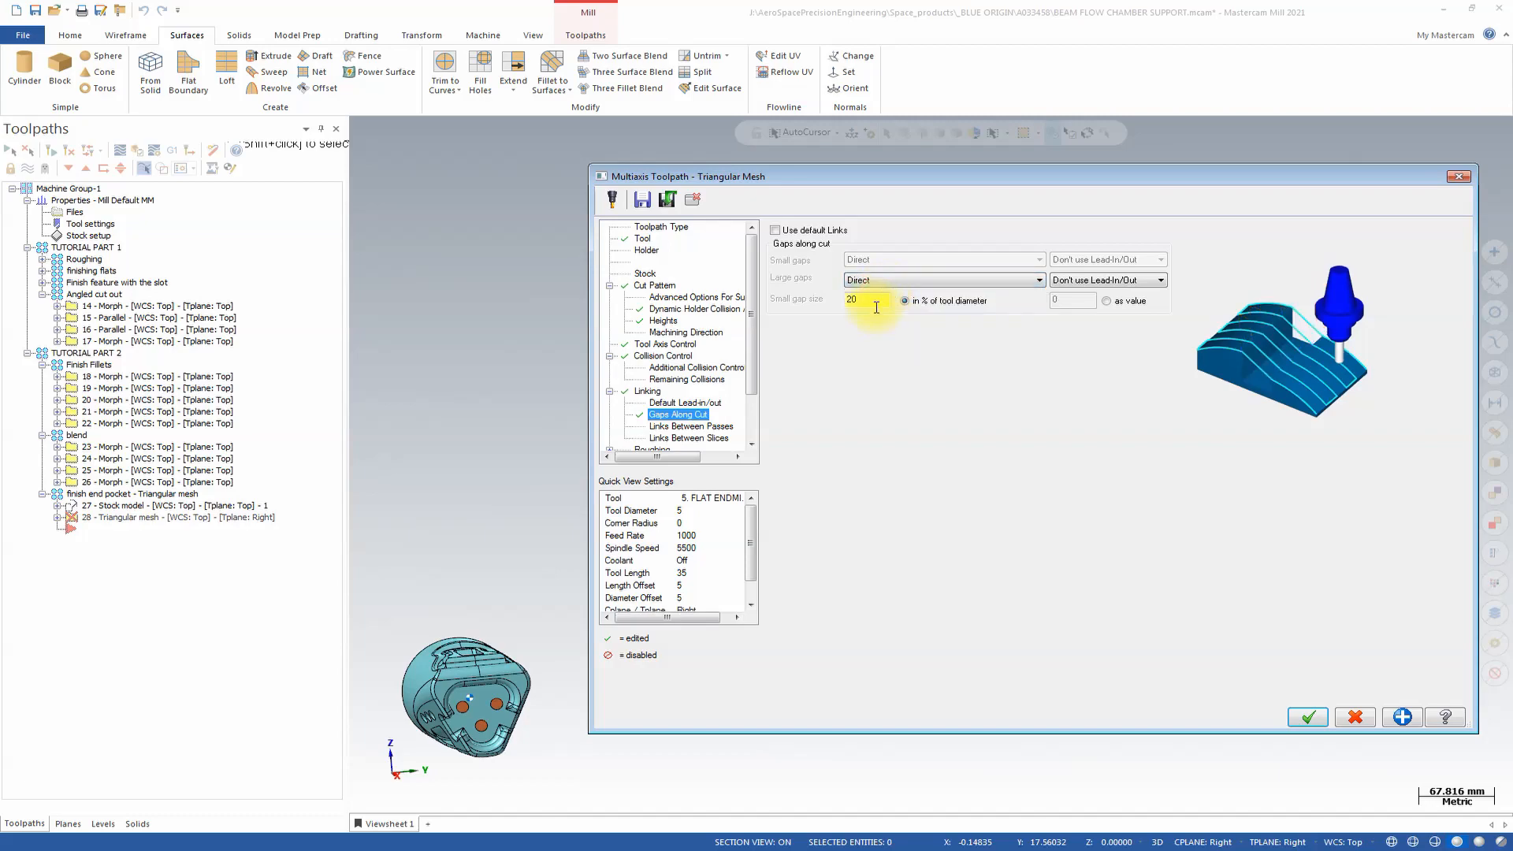
Step: Override the default links between slices, using Direct for large moves
{"action": "left_click", "coordinate": [683, 429]}
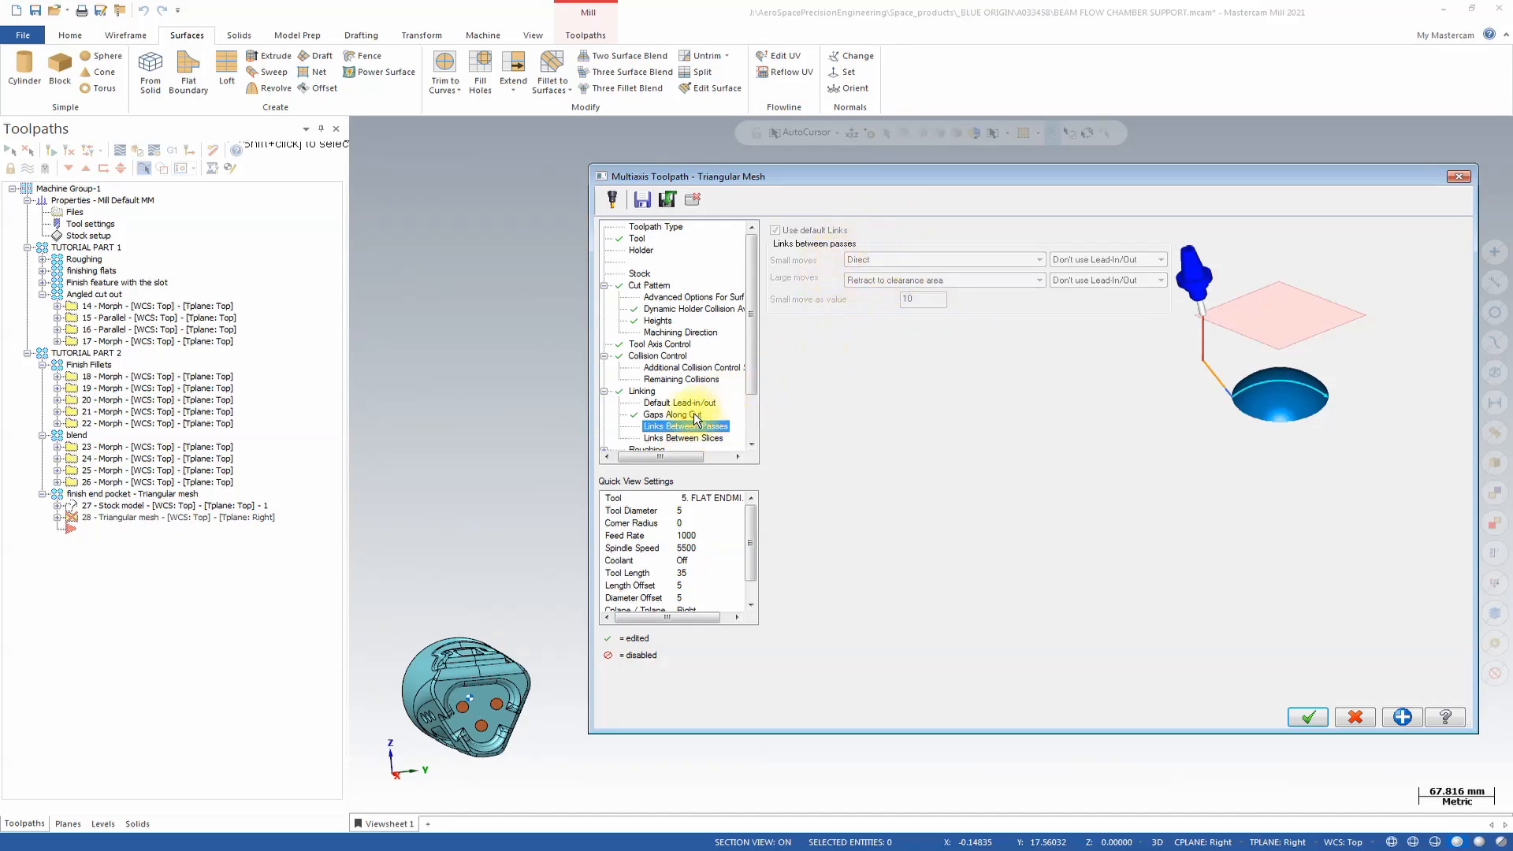
{"action": "left_click", "coordinate": [682, 437]}
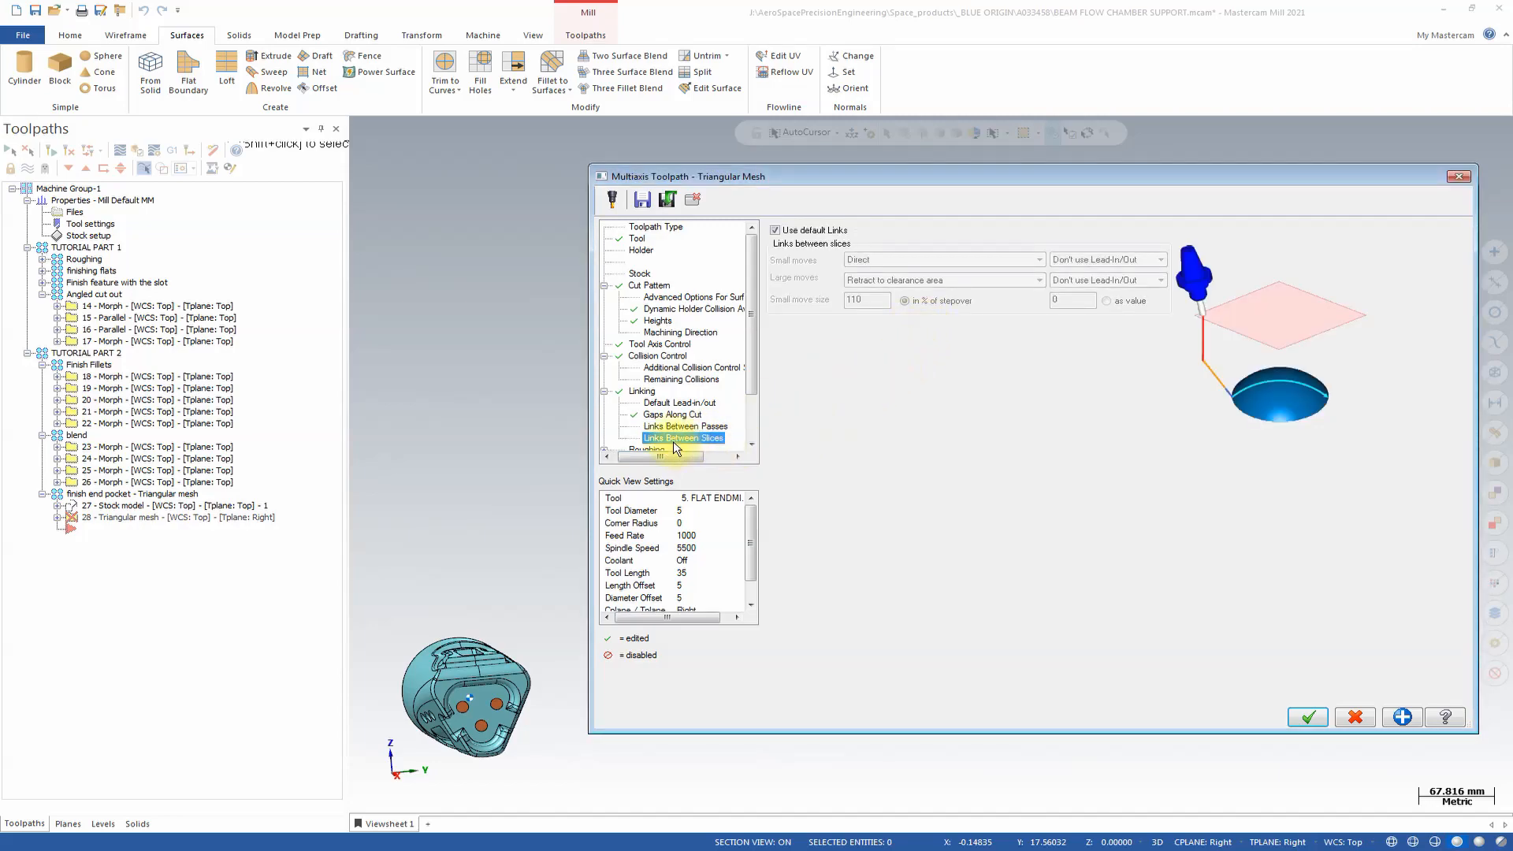
{"action": "left_click", "coordinate": [671, 425]}
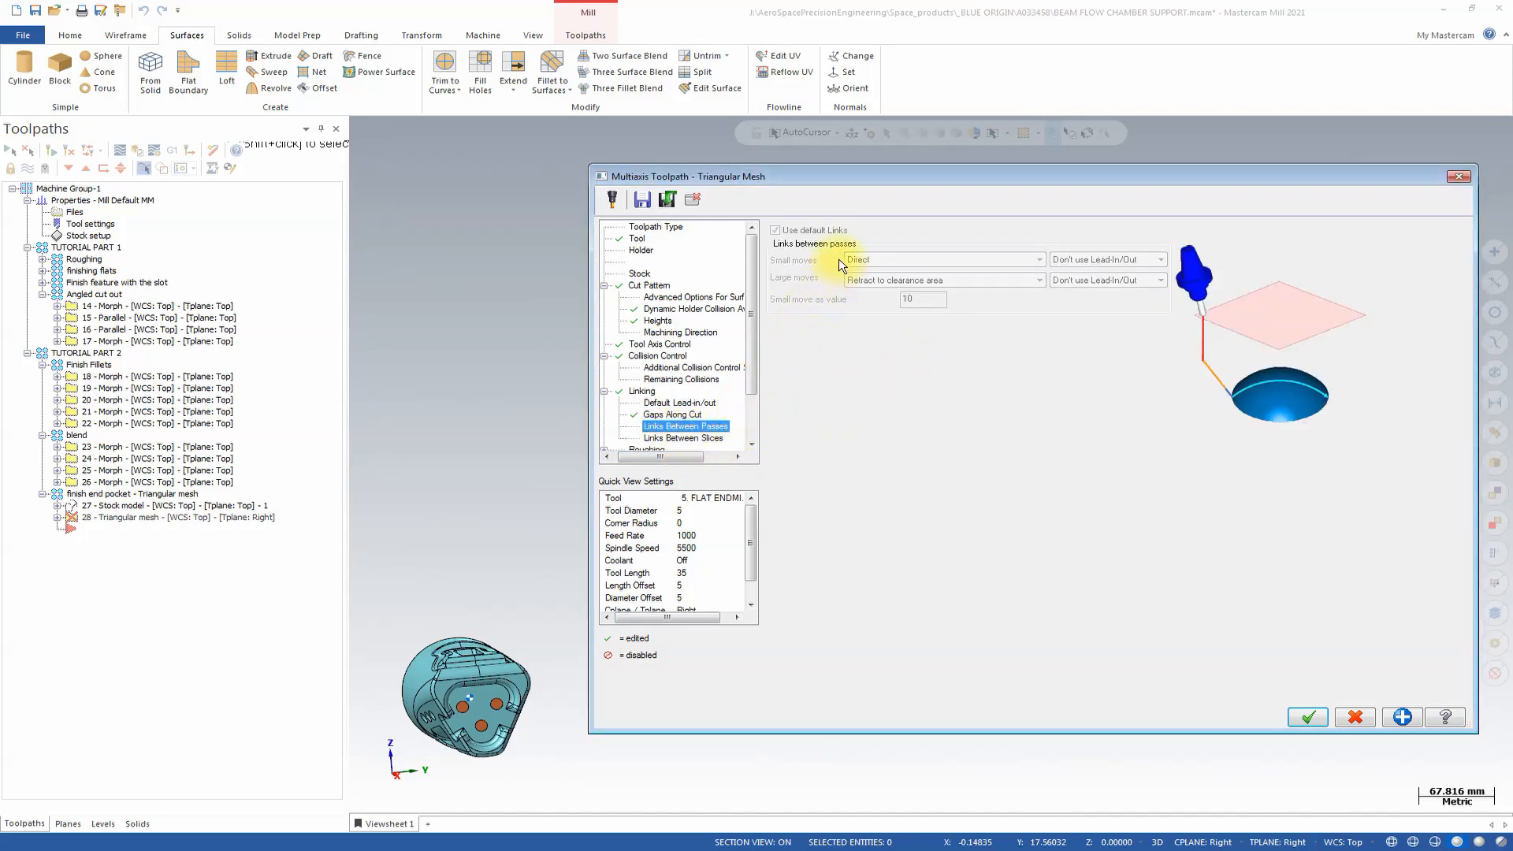
{"action": "left_click", "coordinate": [693, 437]}
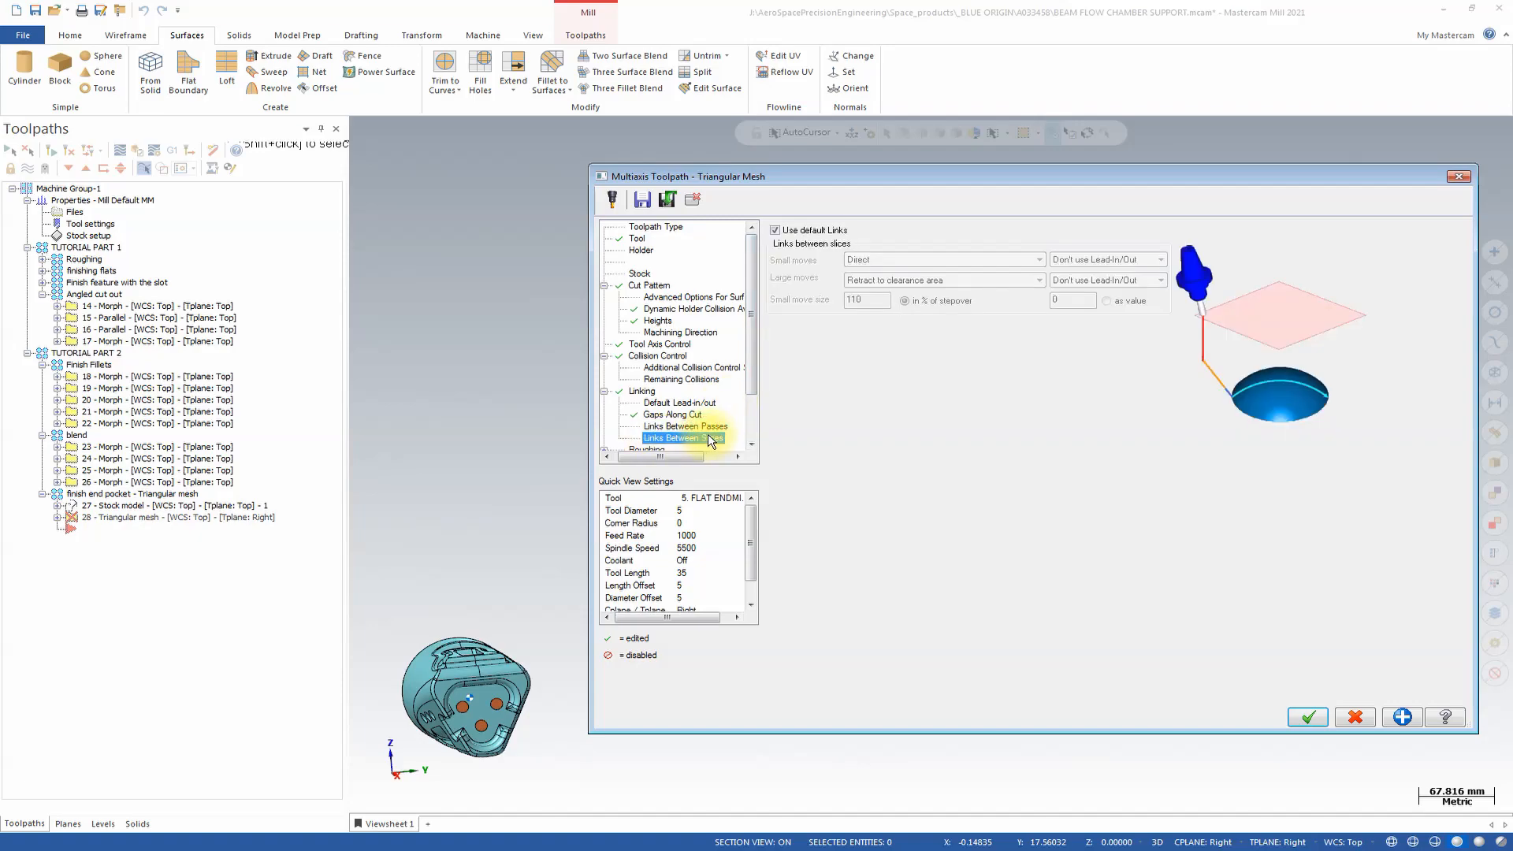
{"action": "left_click", "coordinate": [774, 230]}
{"action": "left_click", "coordinate": [875, 280]}
{"action": "left_click", "coordinate": [857, 292]}
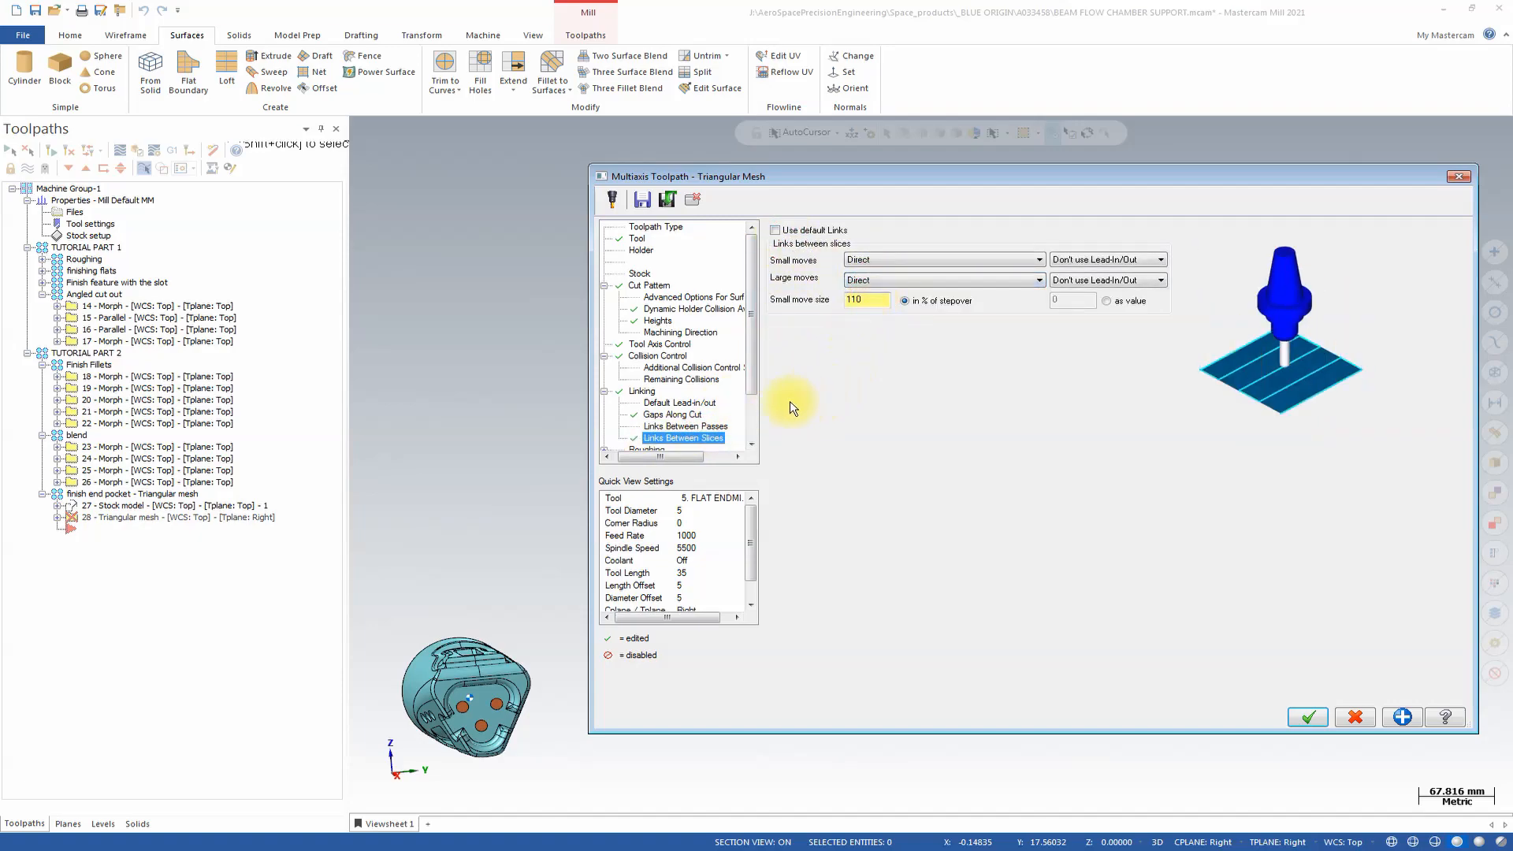
Step: Review the roughing, utility and advanced roughing settings, including the available filtering types
{"action": "left_click_drag", "start_coordinate": [754, 385], "coordinate": [760, 426]}
{"action": "left_click", "coordinate": [664, 397]}
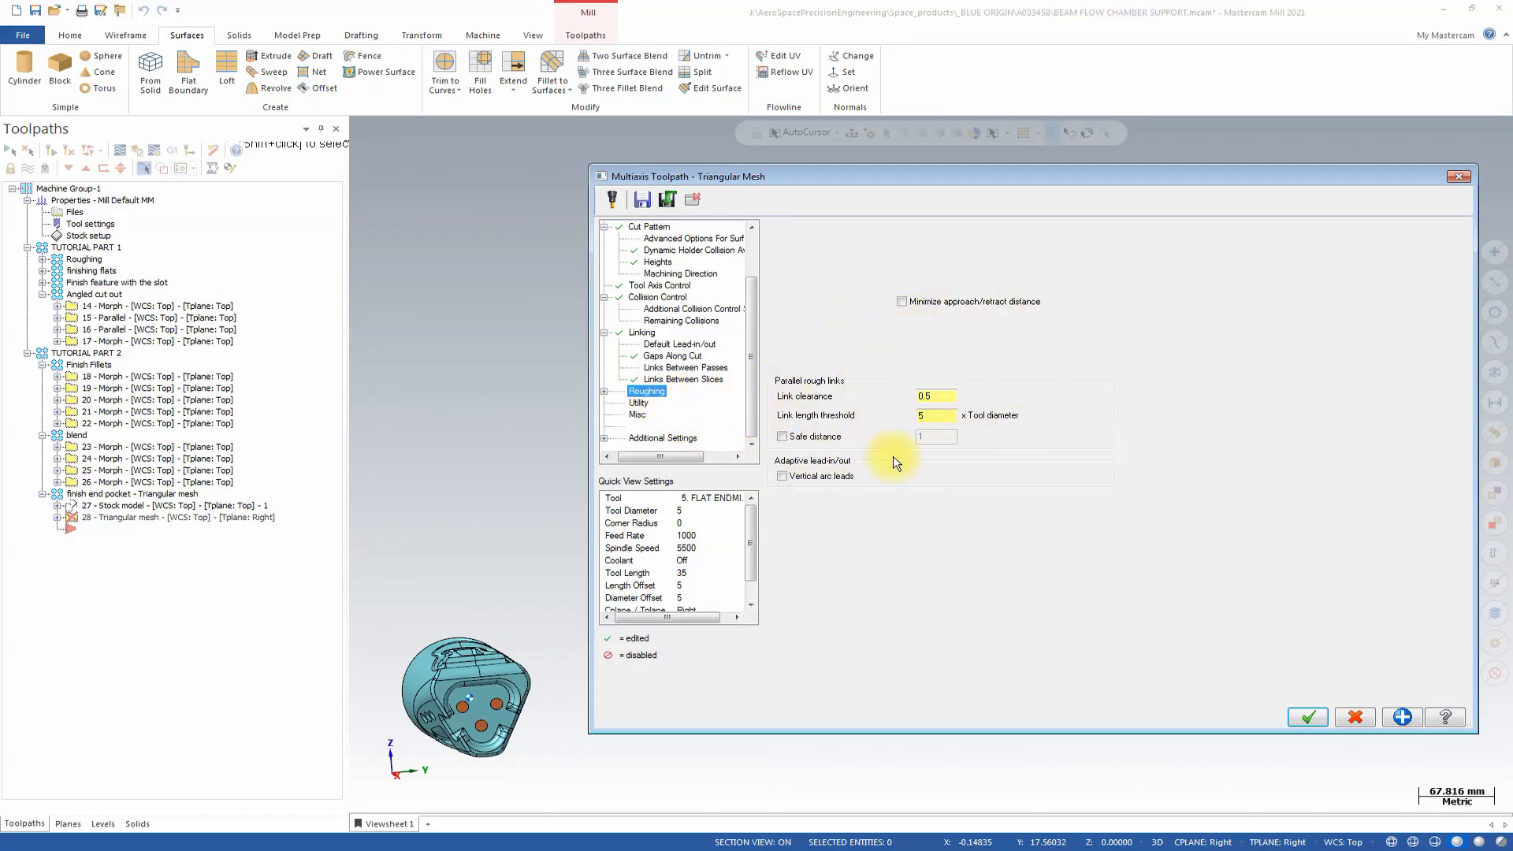
{"action": "left_click", "coordinate": [639, 403]}
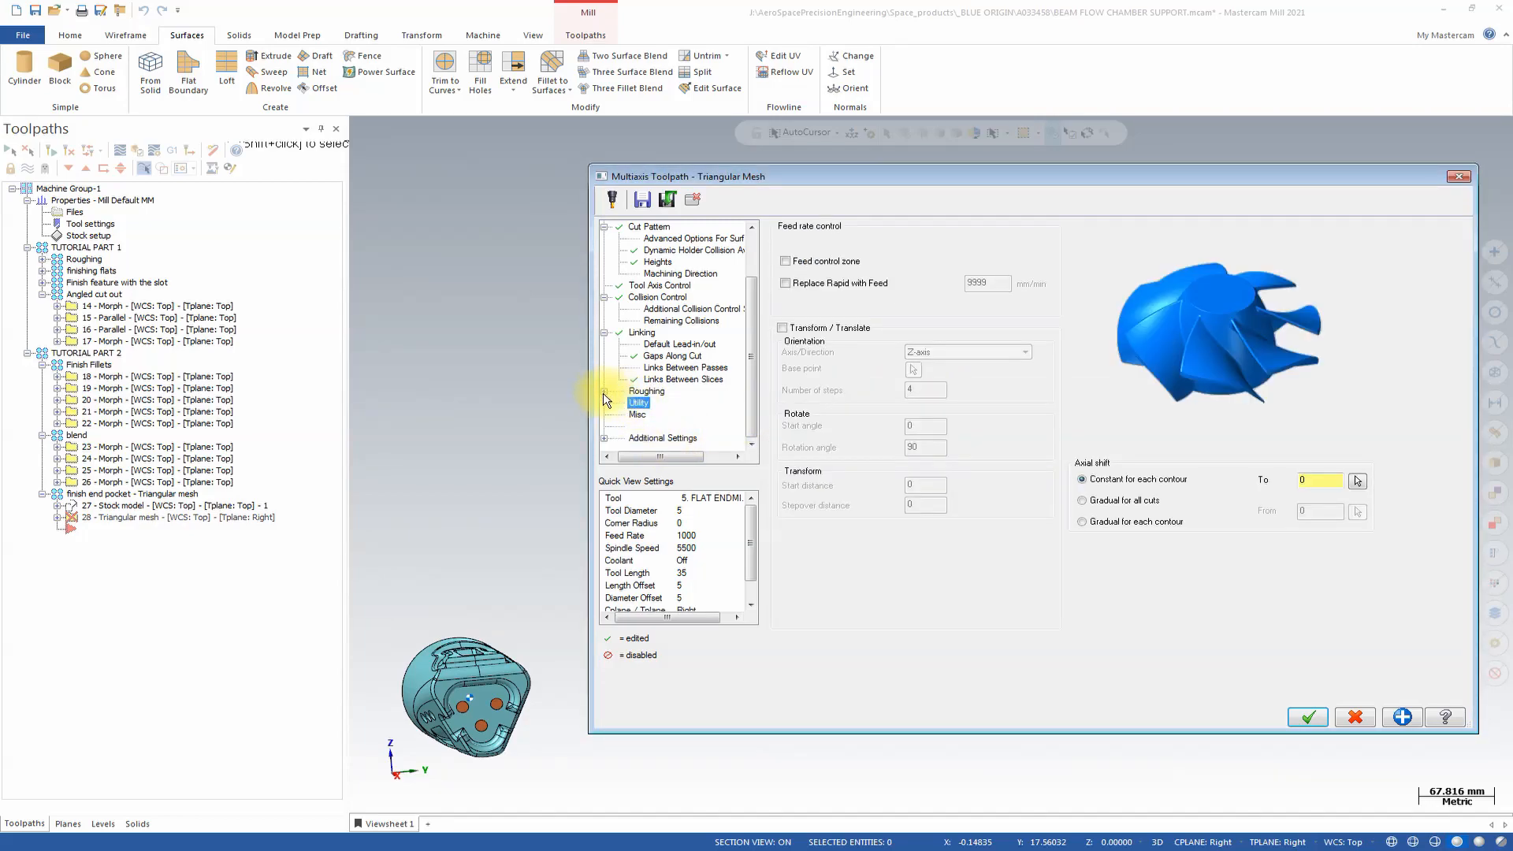
{"action": "left_click", "coordinate": [603, 392]}
{"action": "left_click", "coordinate": [663, 403]}
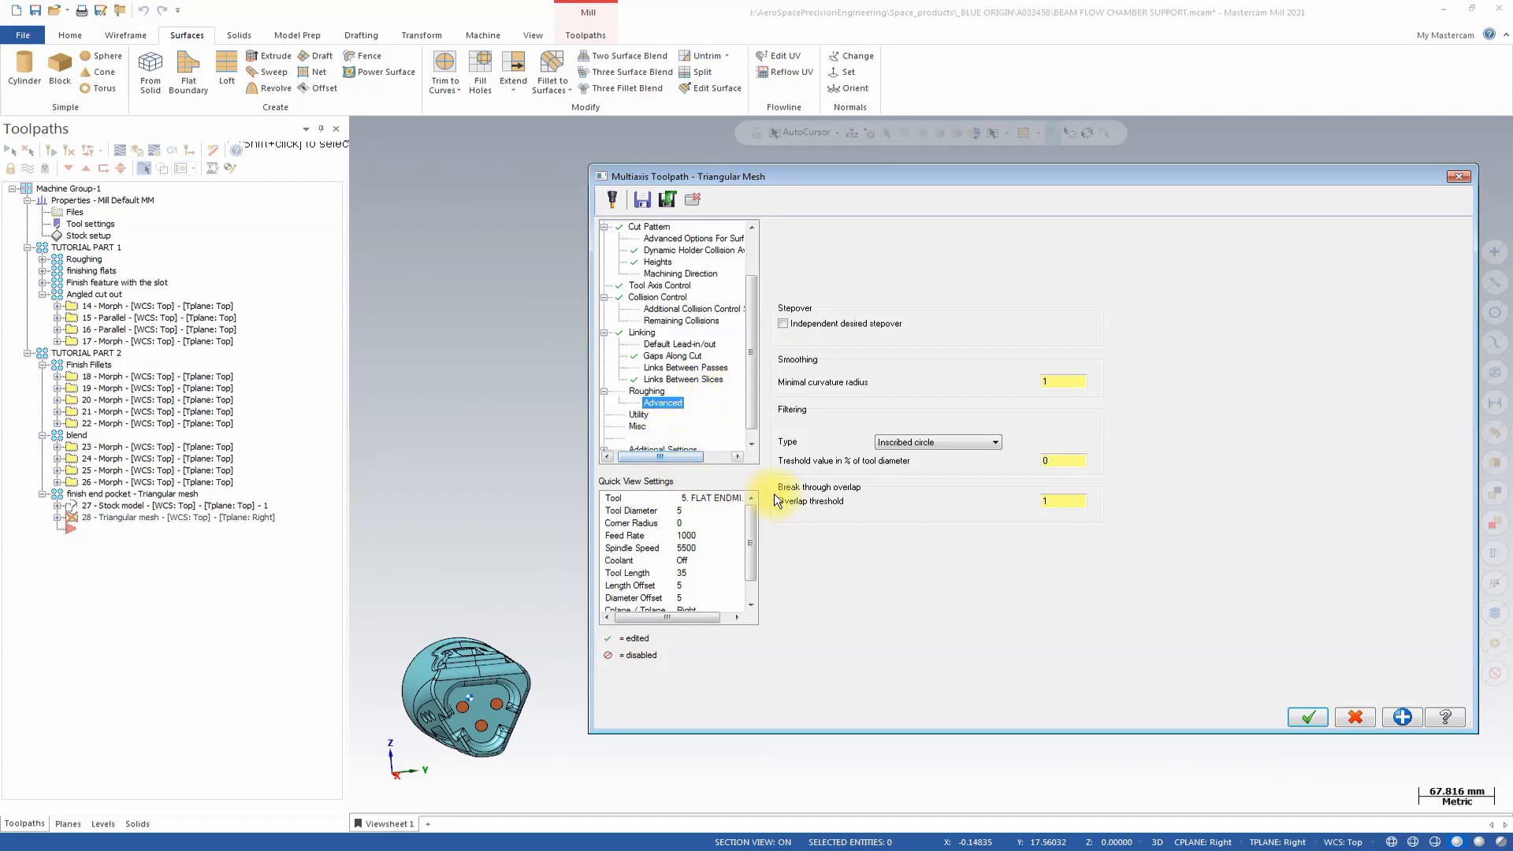
{"action": "left_click", "coordinate": [997, 442]}
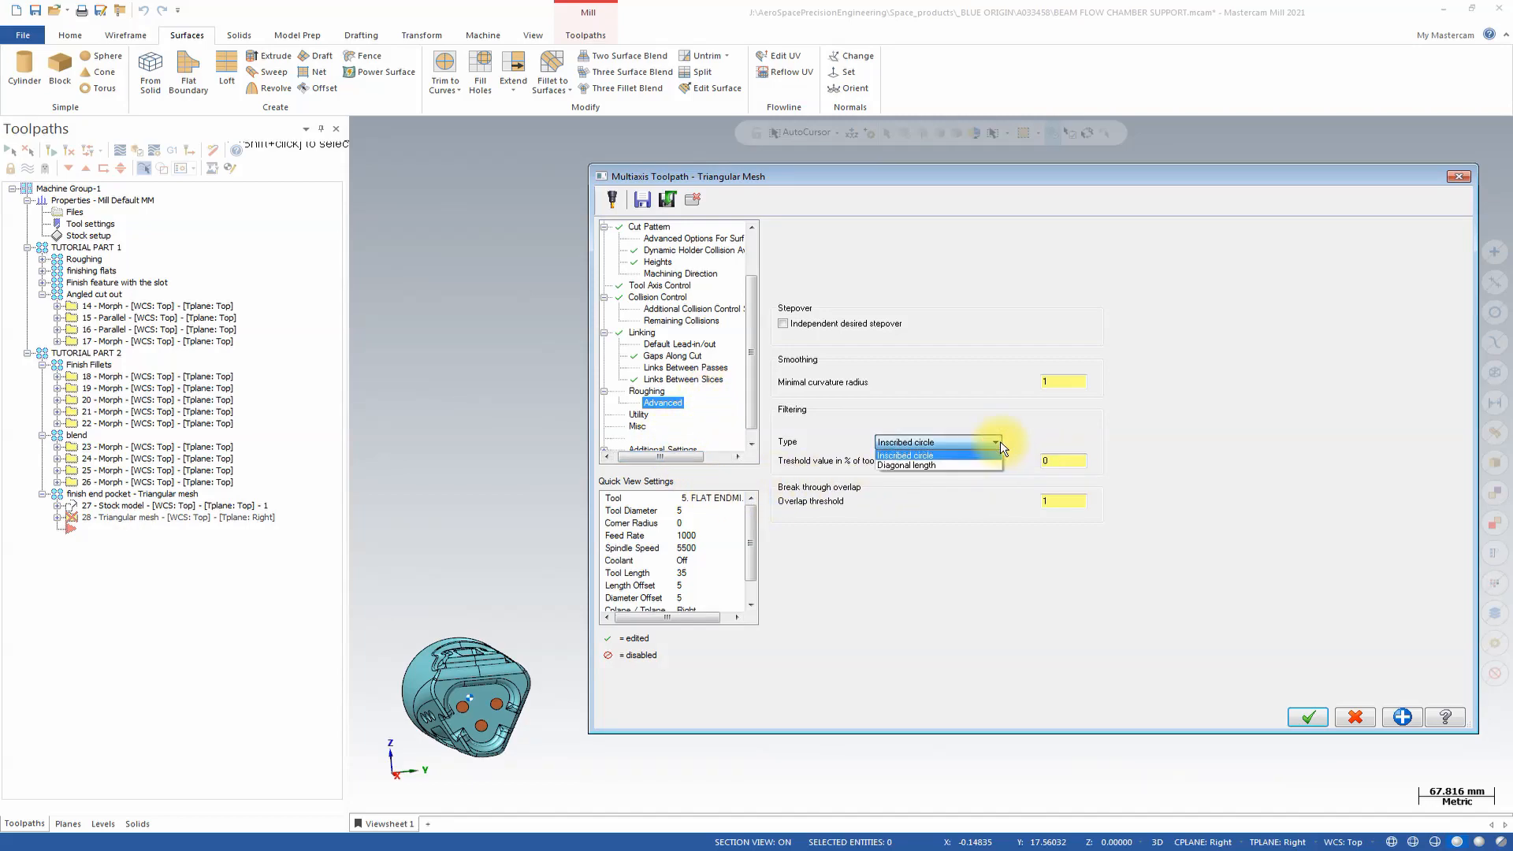
{"action": "left_click", "coordinate": [999, 442]}
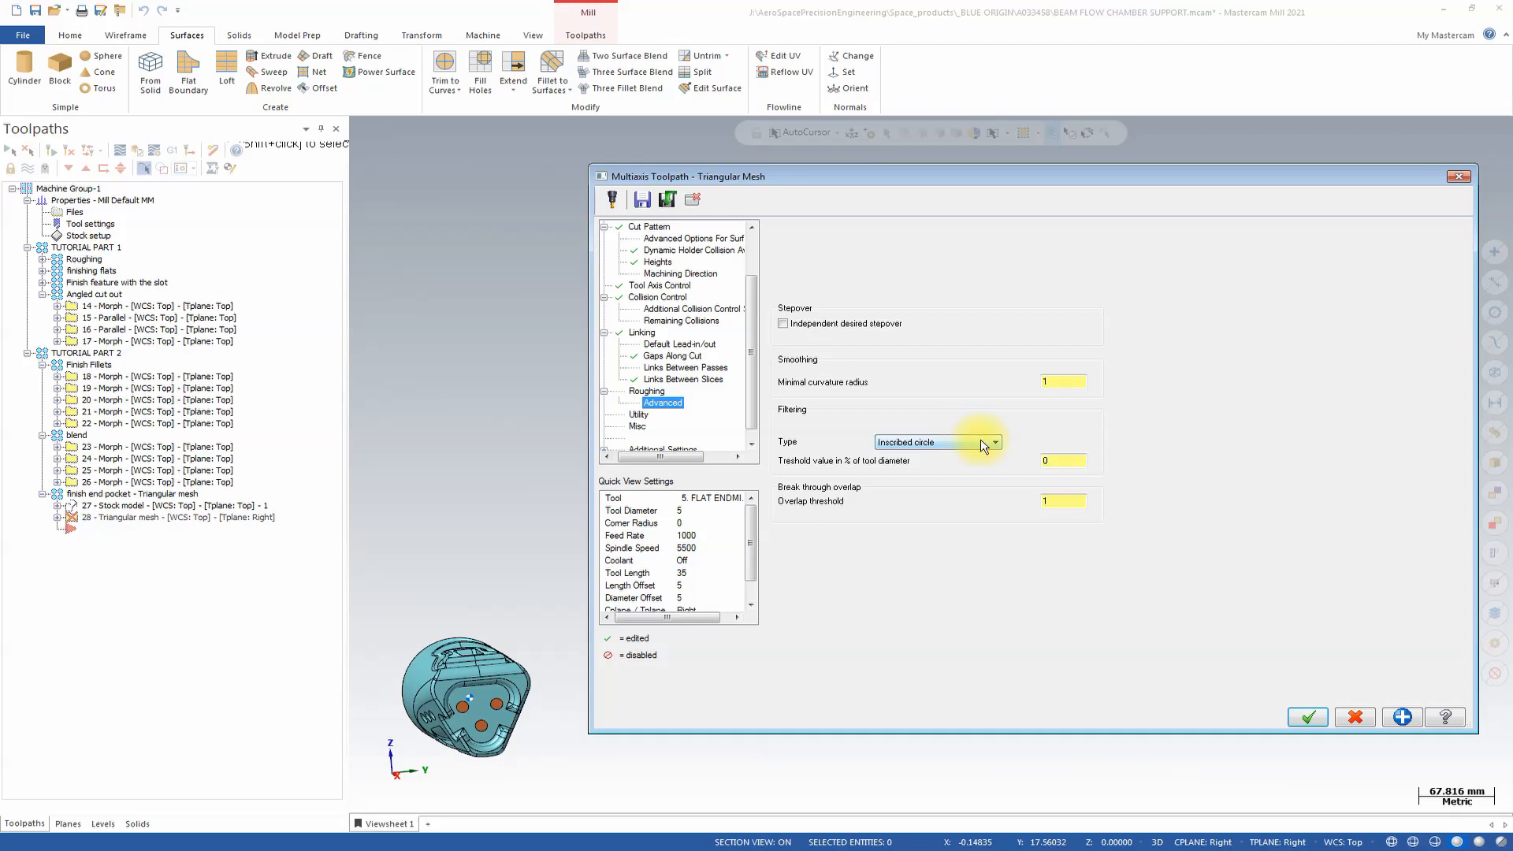
{"action": "left_click", "coordinate": [980, 439]}
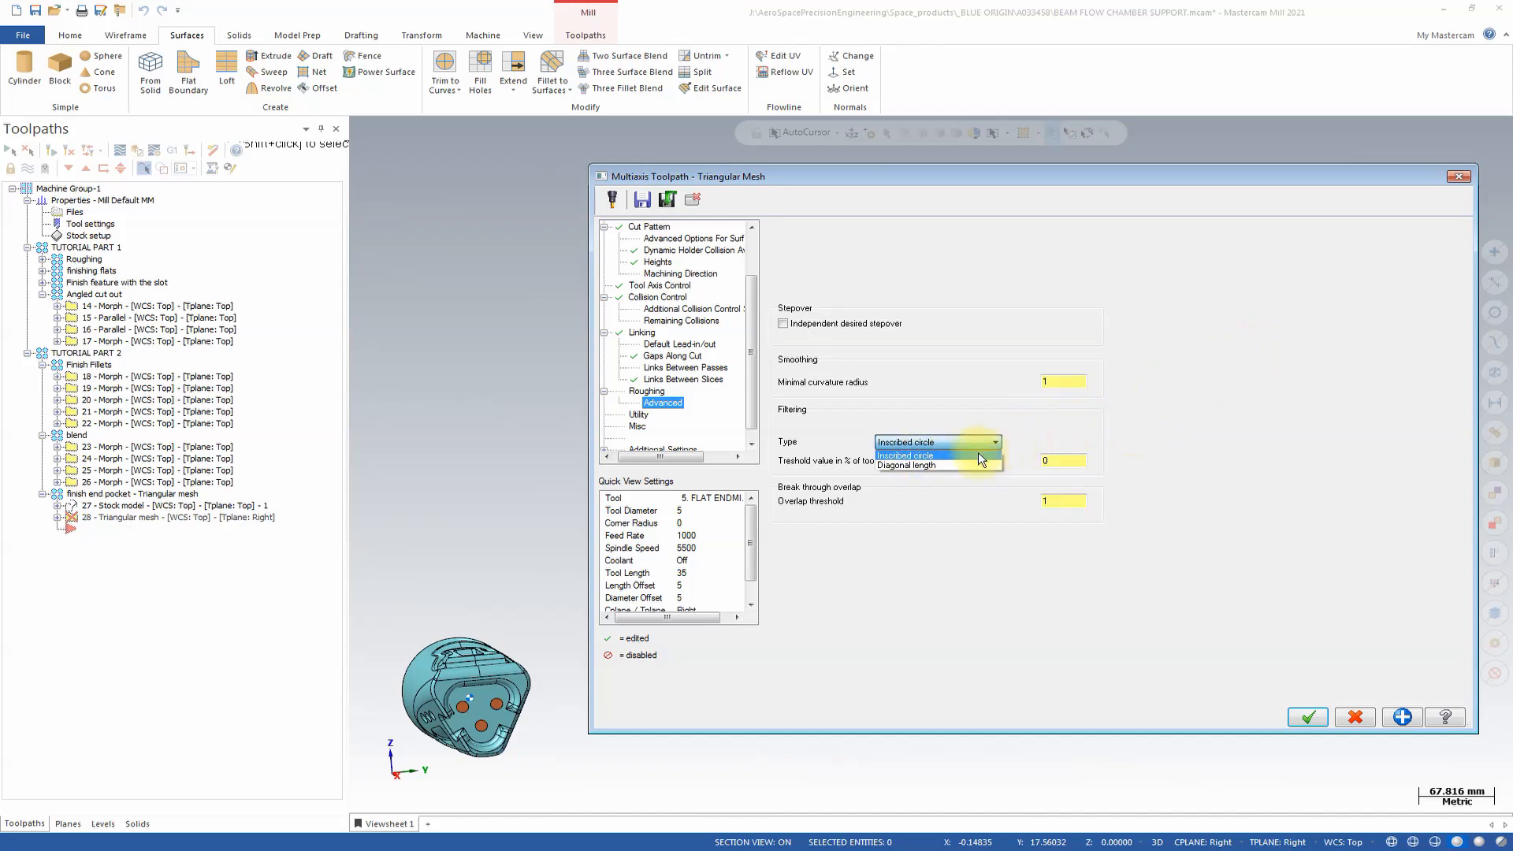
{"action": "left_click", "coordinate": [962, 457]}
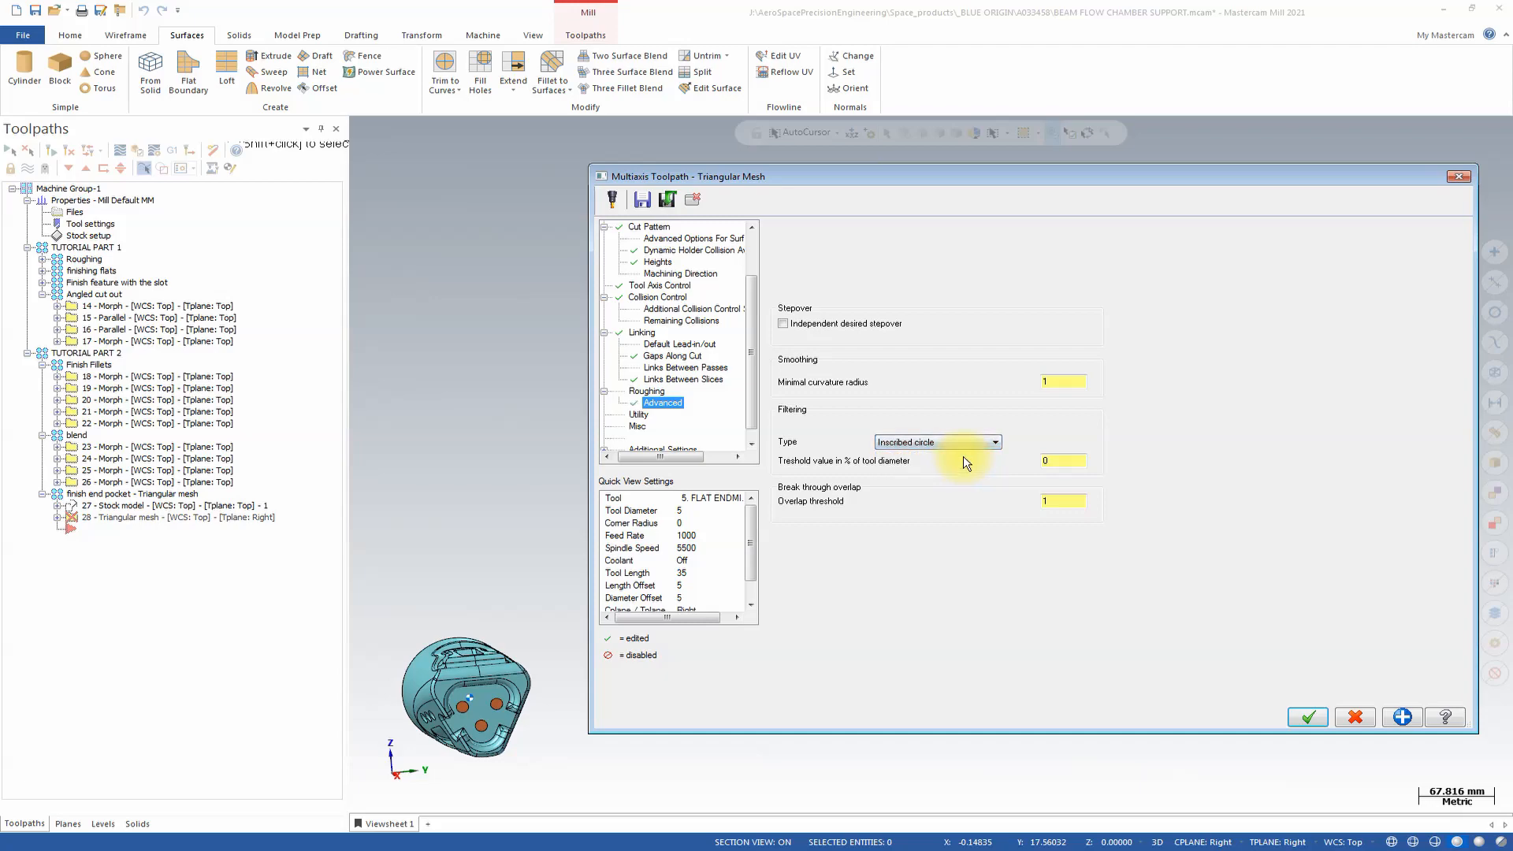
{"action": "left_click", "coordinate": [959, 446]}
{"action": "left_click", "coordinate": [960, 447]}
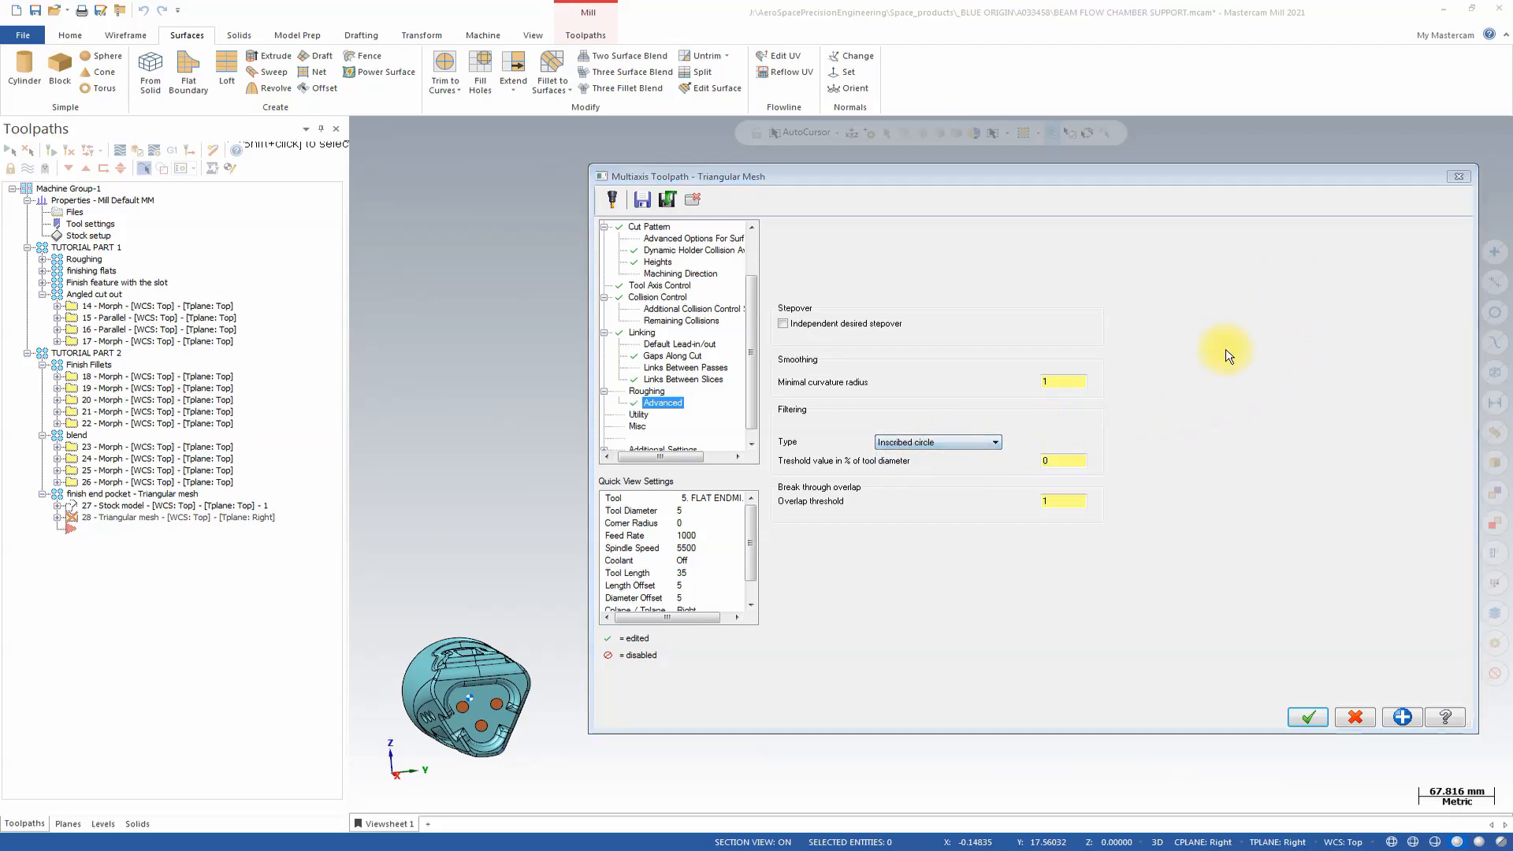
Step: Try the Diagonal length filtering type in the advanced roughing settings, and restore Inscribed circle
{"action": "left_click", "coordinate": [972, 439]}
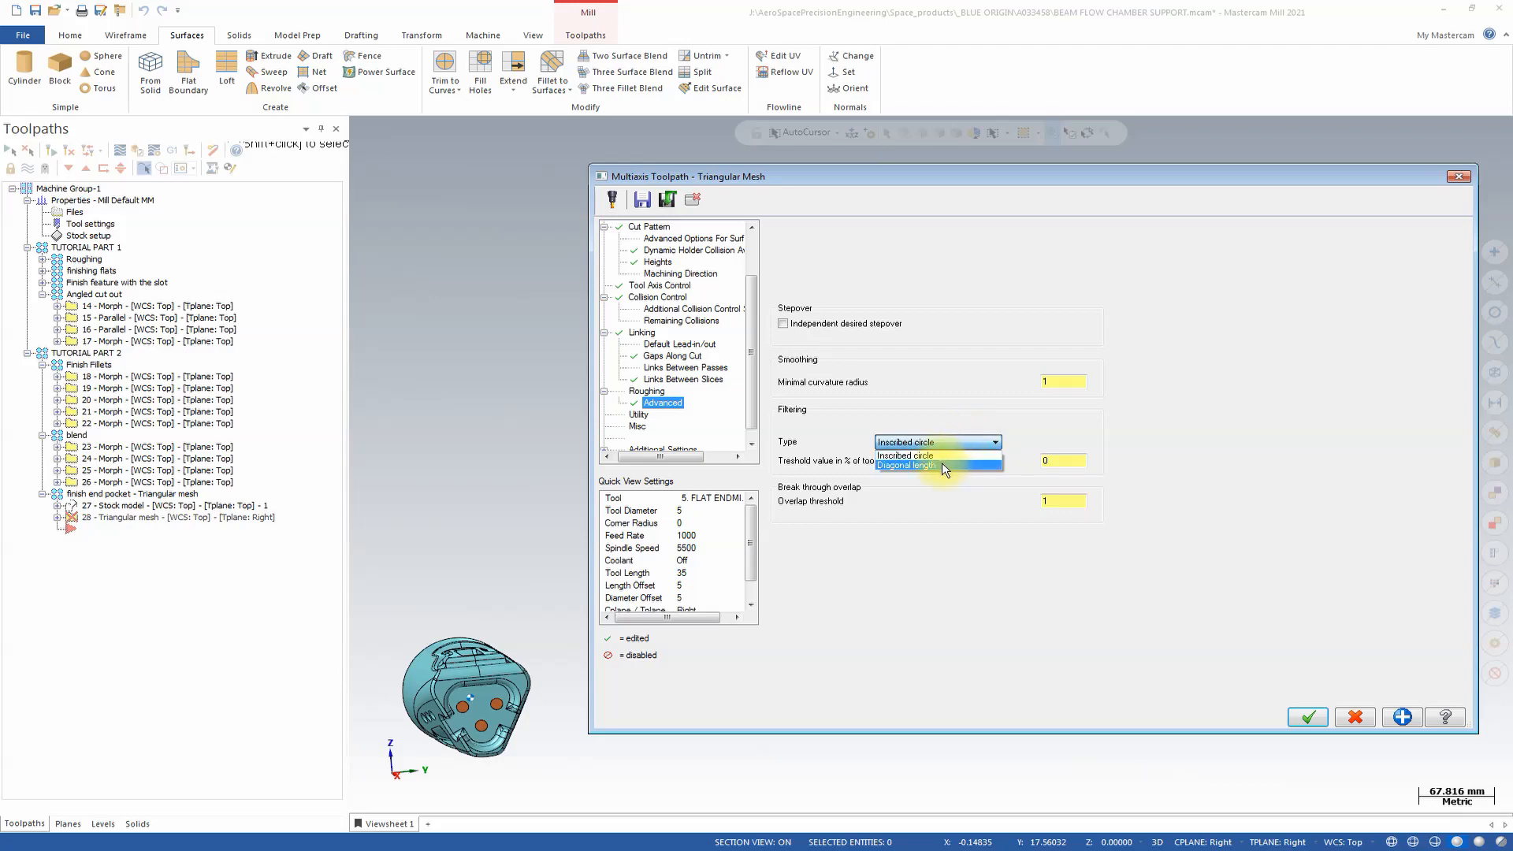
{"action": "left_click", "coordinate": [940, 464]}
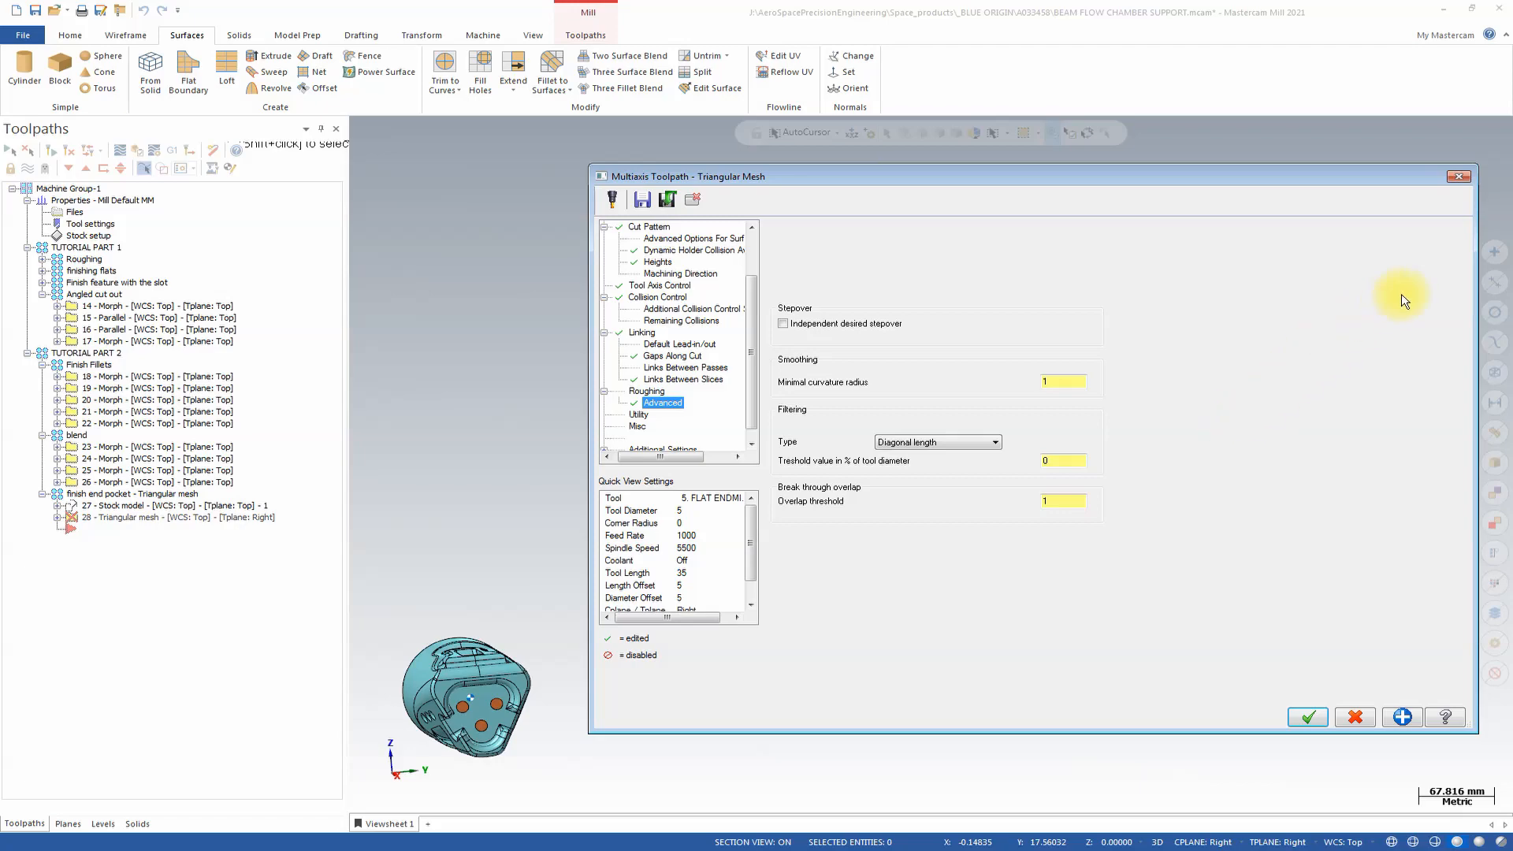
{"action": "double_click", "coordinate": [1071, 461]}
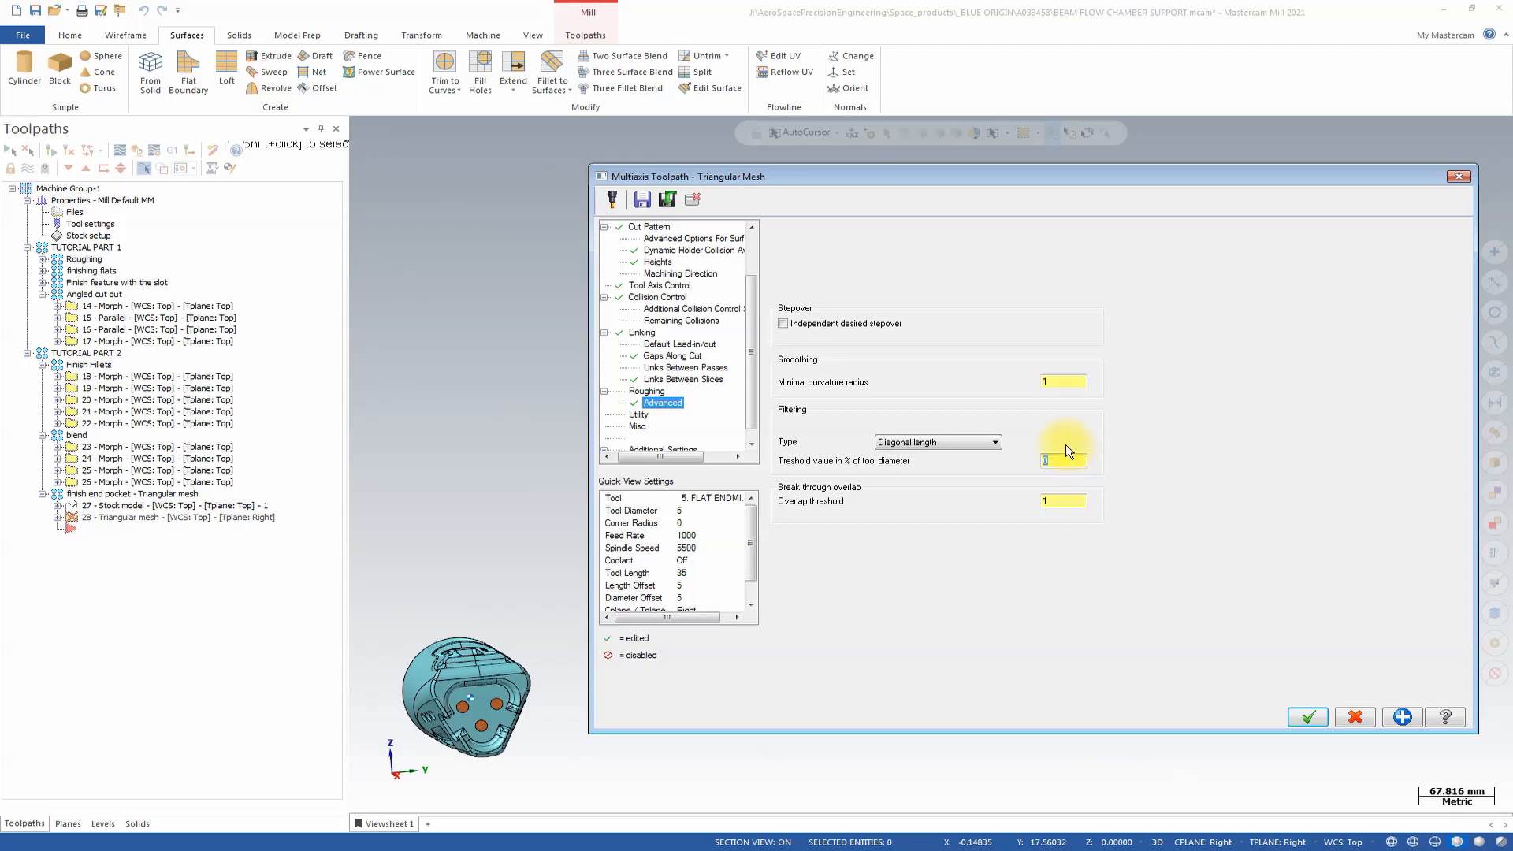
{"action": "left_click", "coordinate": [938, 442]}
{"action": "left_click", "coordinate": [929, 465]}
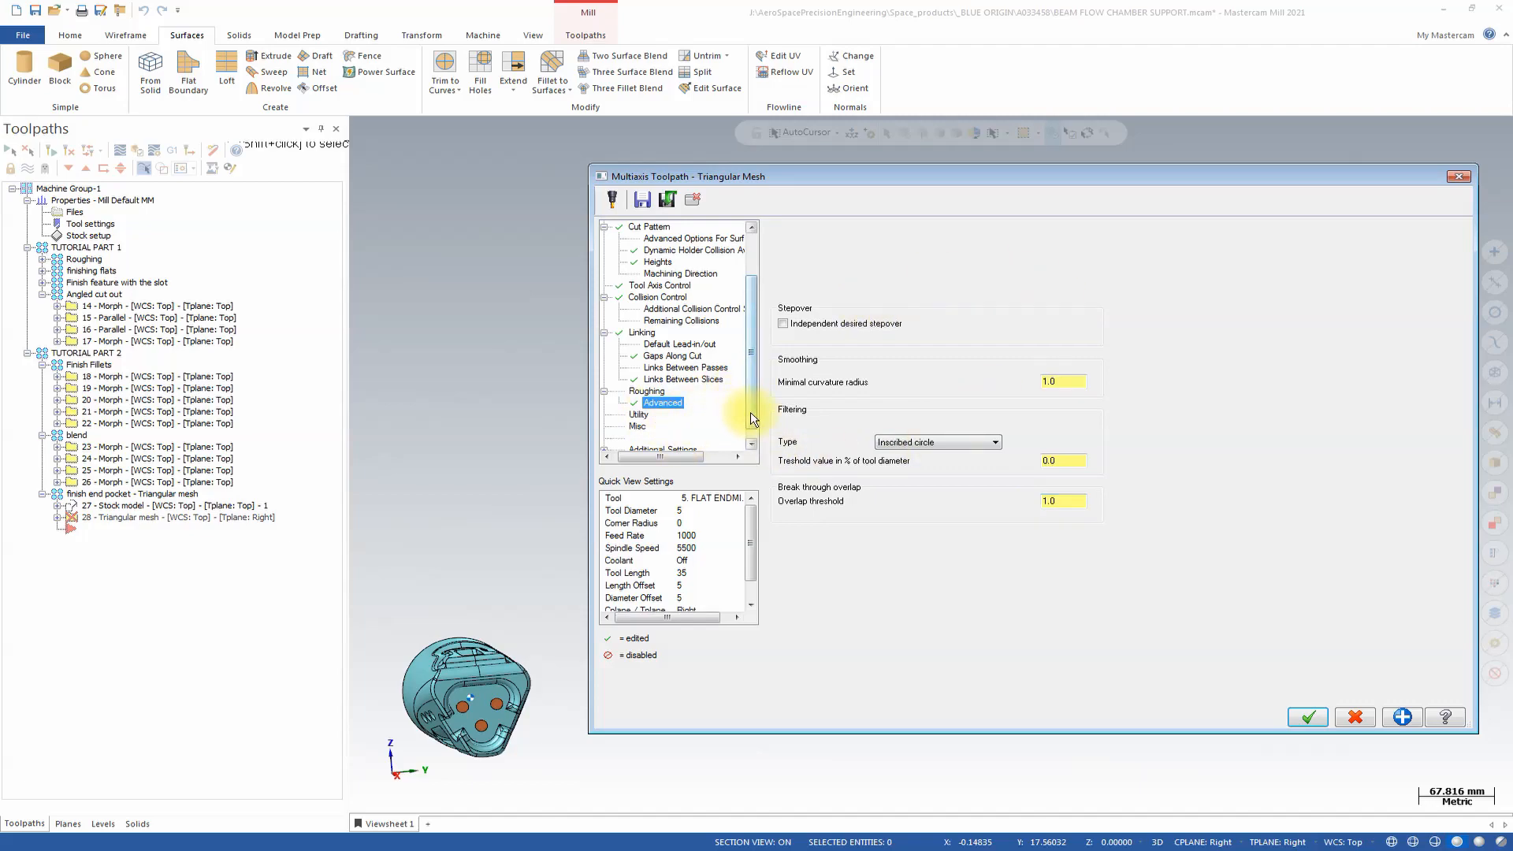
Step: Check the utility and miscellaneous settings, and assign the Right plane as the toolpath's tool plane
{"action": "scroll", "coordinate": [670, 412], "scroll_direction": "down", "scroll_amount": 1}
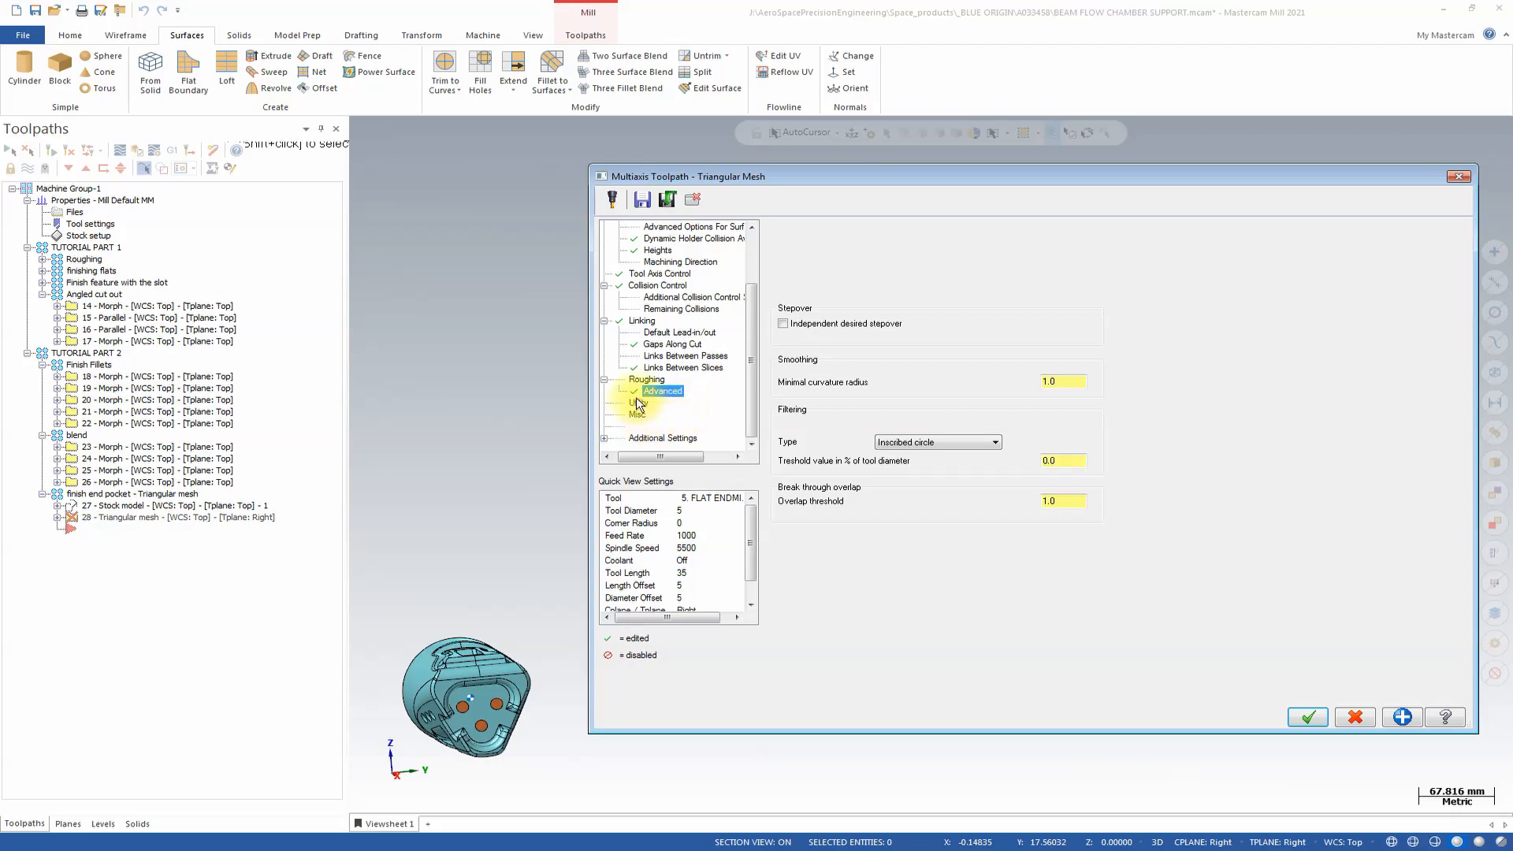
{"action": "left_click", "coordinate": [637, 402]}
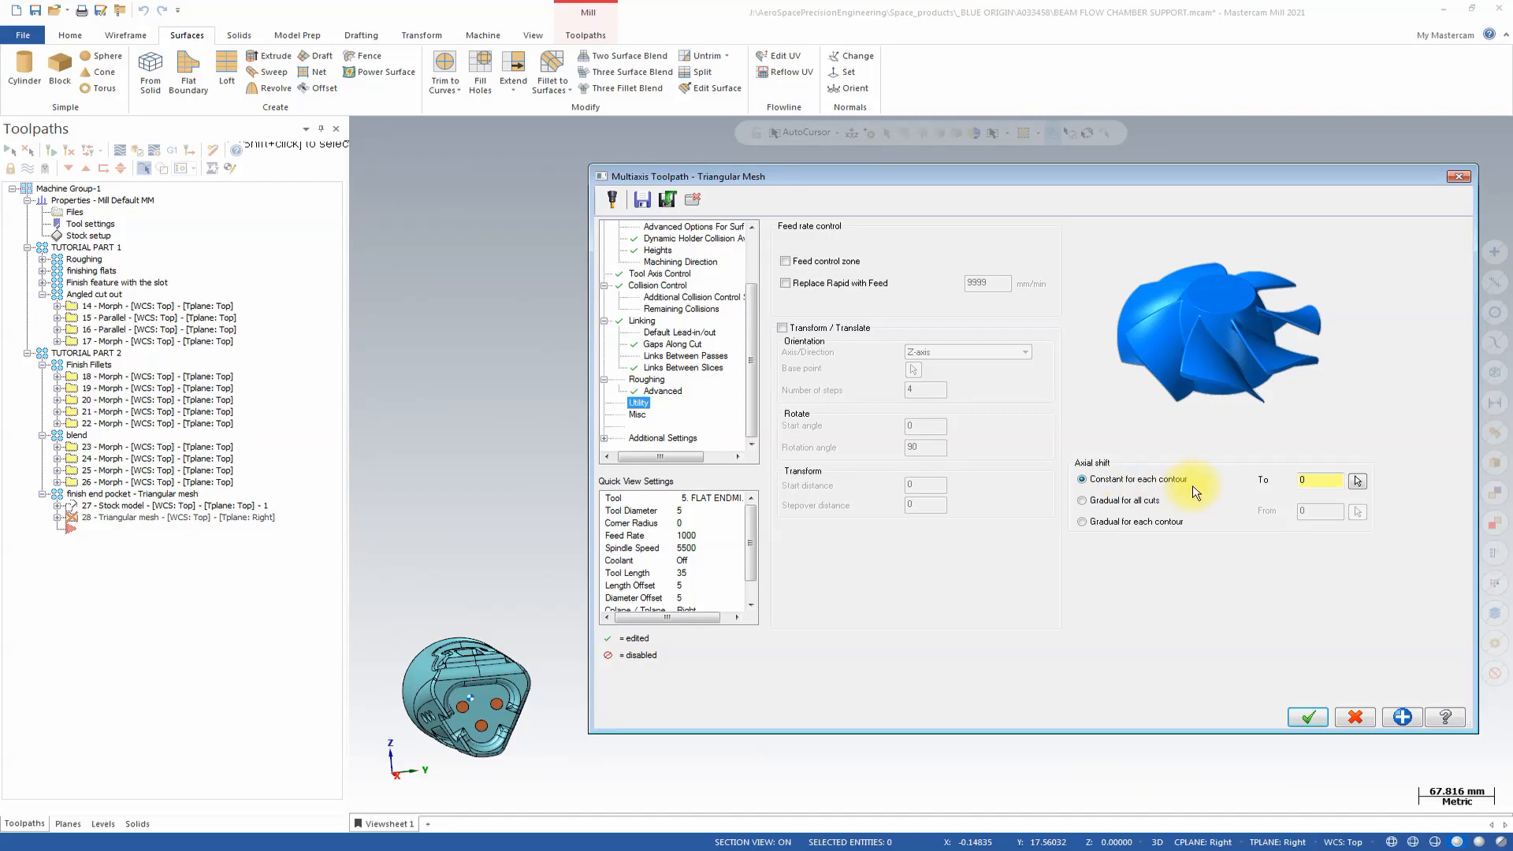
{"action": "left_click", "coordinate": [637, 415]}
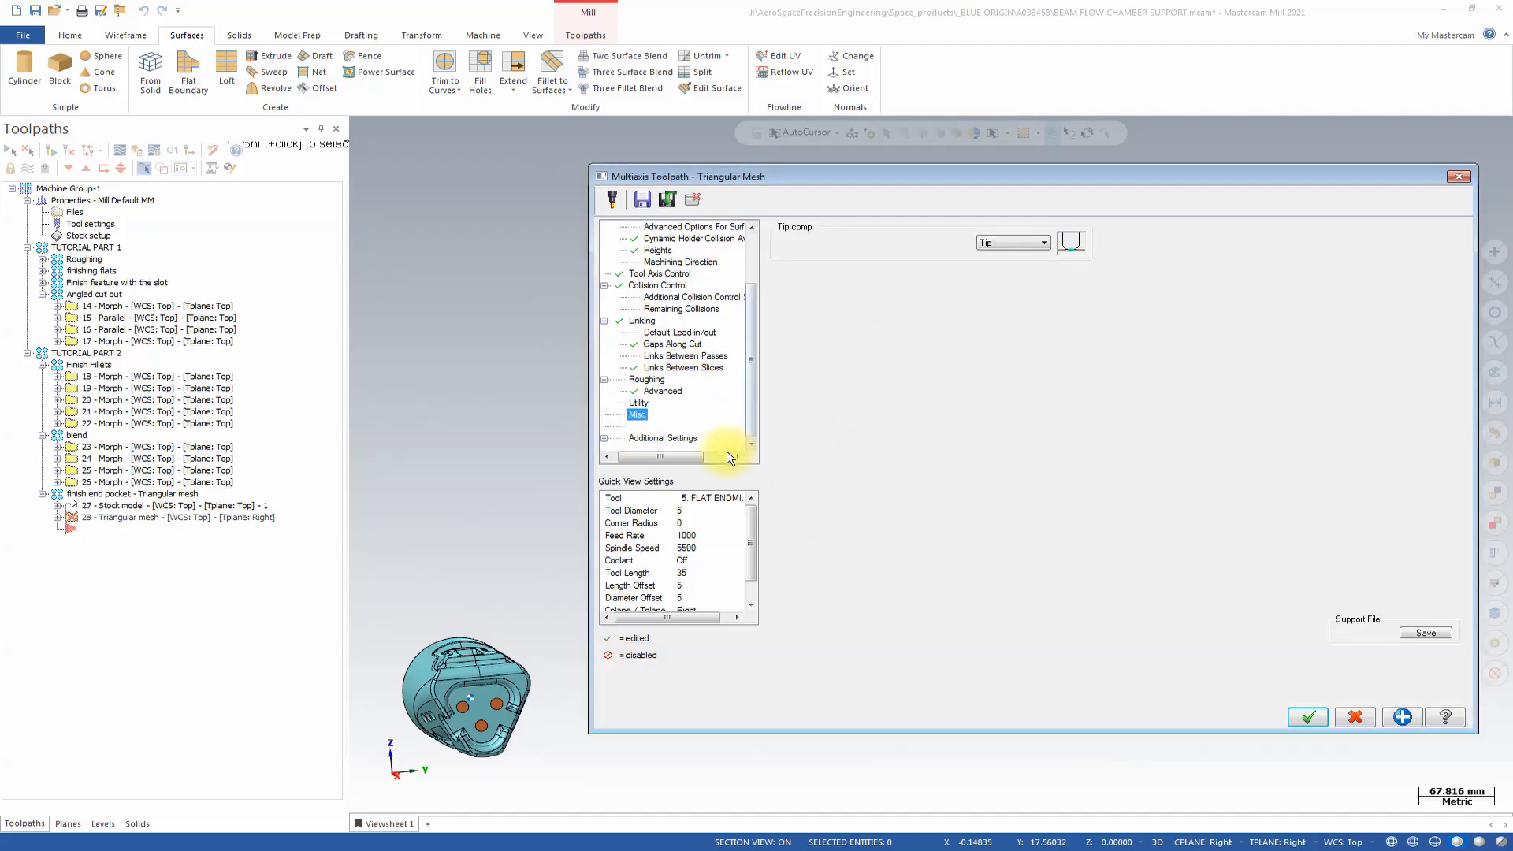
{"action": "left_click", "coordinate": [603, 438]}
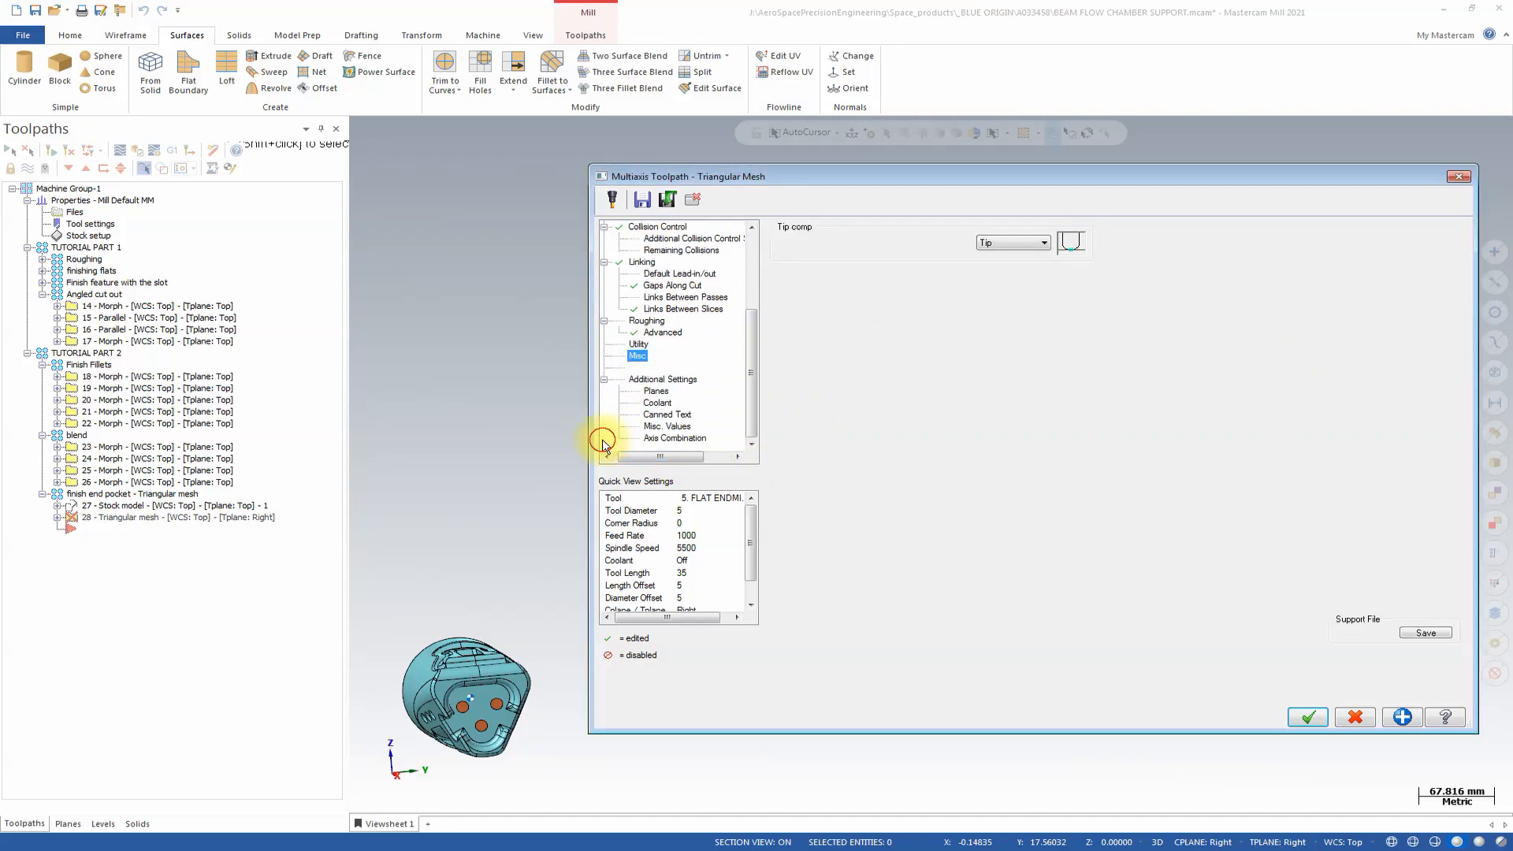
{"action": "left_click", "coordinate": [655, 391]}
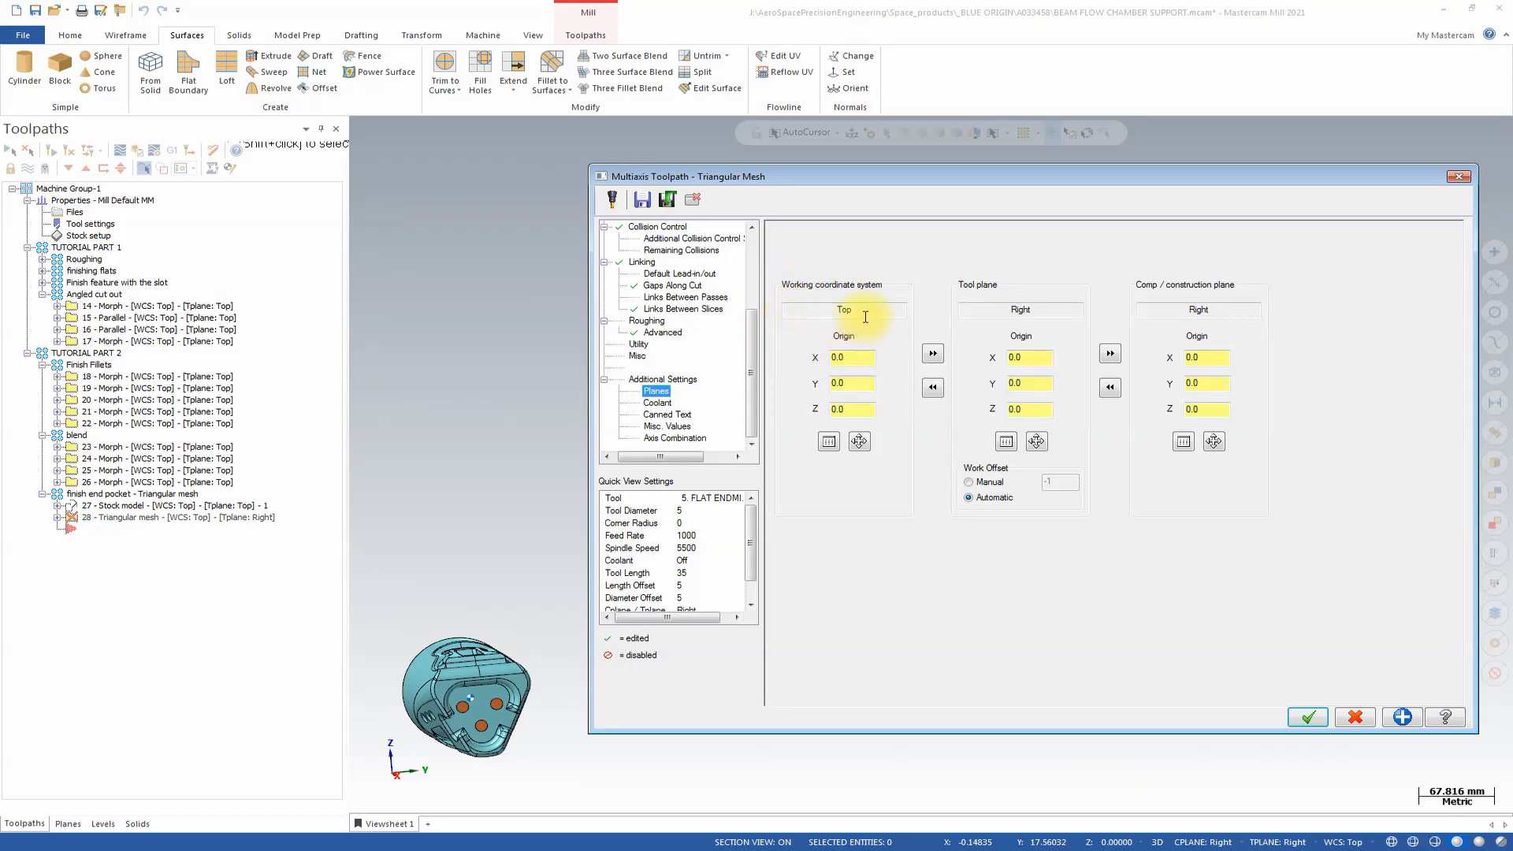
{"action": "left_click", "coordinate": [1006, 442]}
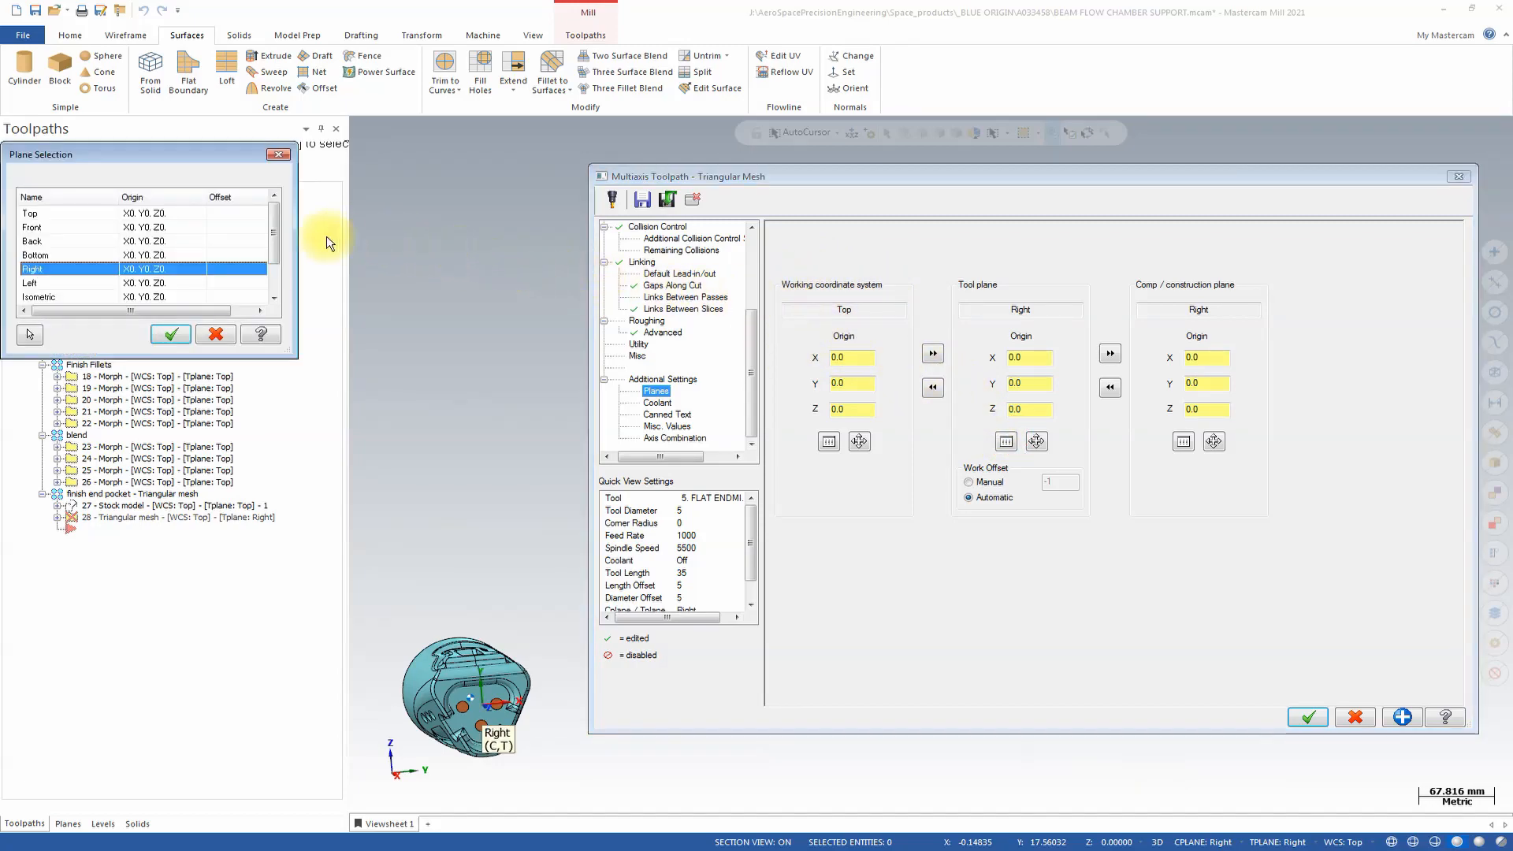
{"action": "left_click", "coordinate": [171, 335]}
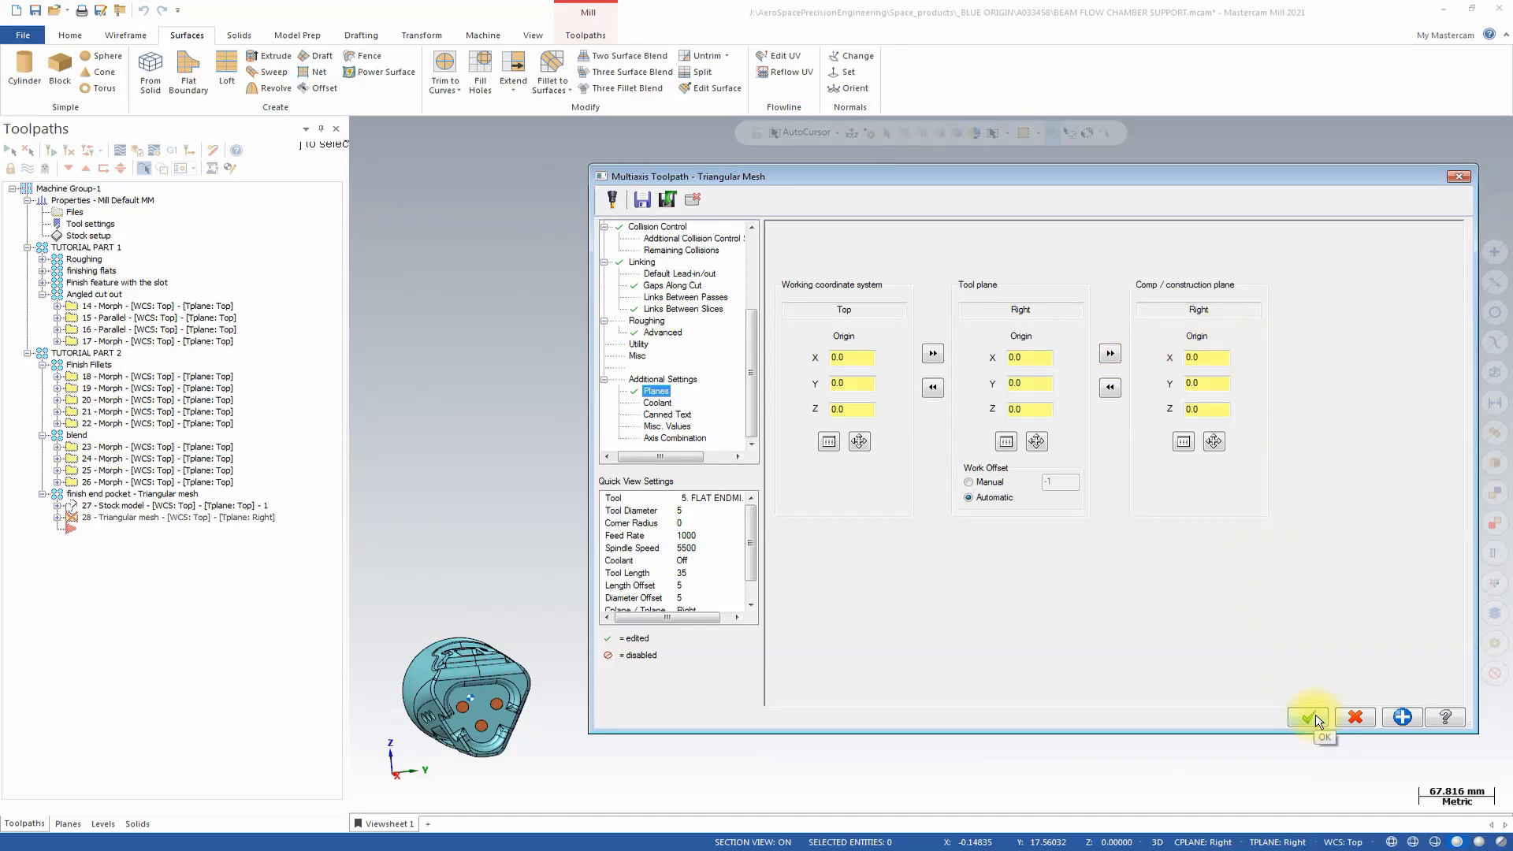
Step: Review the pocket floor's Triangular Mesh parameters, generate the toolpath, and close the collisions report
{"action": "left_click_drag", "start_coordinate": [754, 330], "coordinate": [741, 247]}
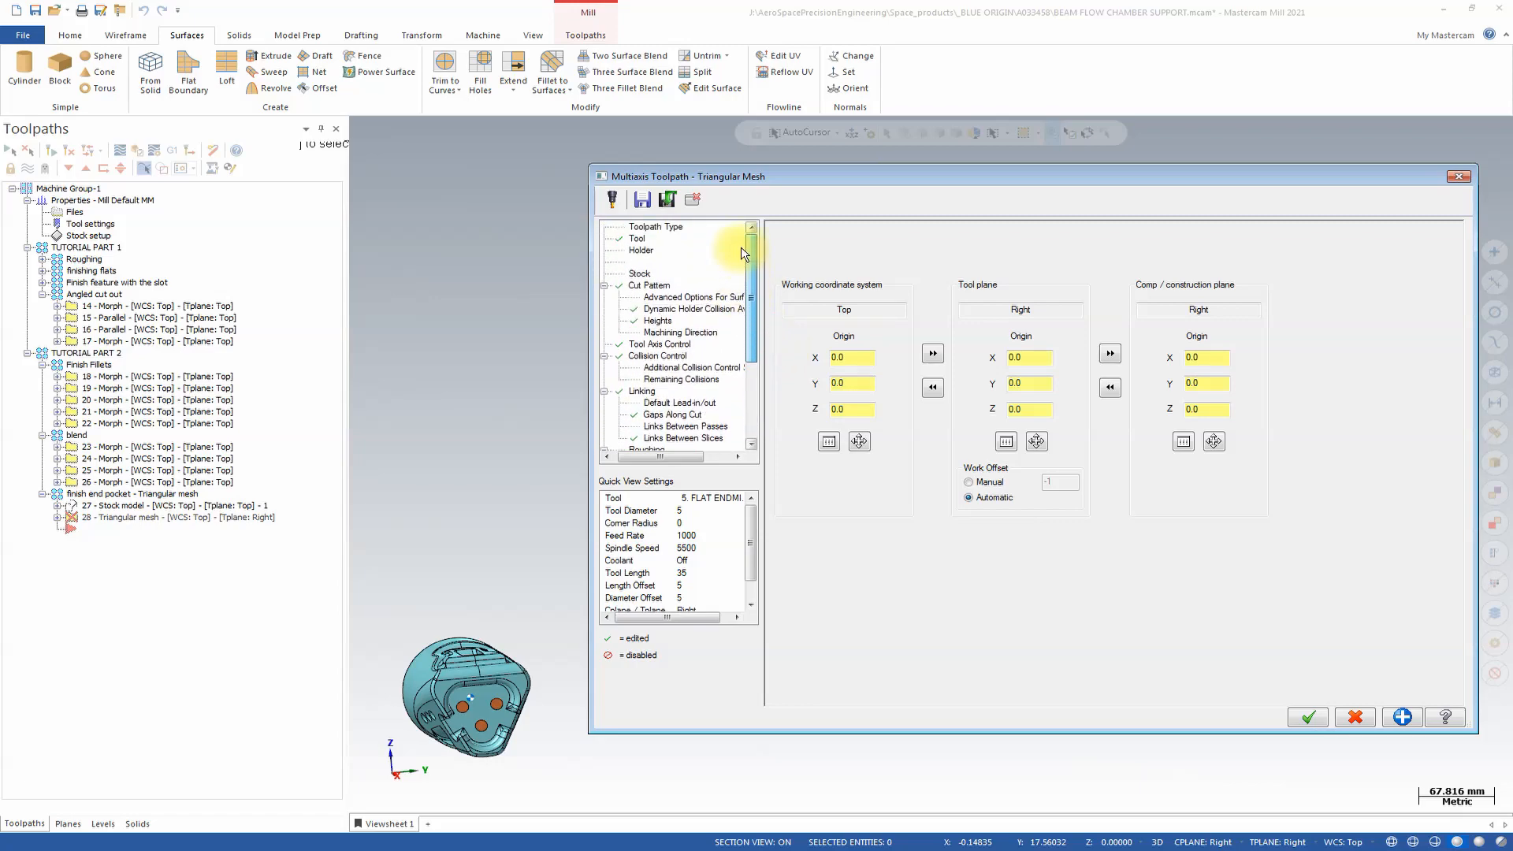
{"action": "left_click", "coordinate": [693, 295]}
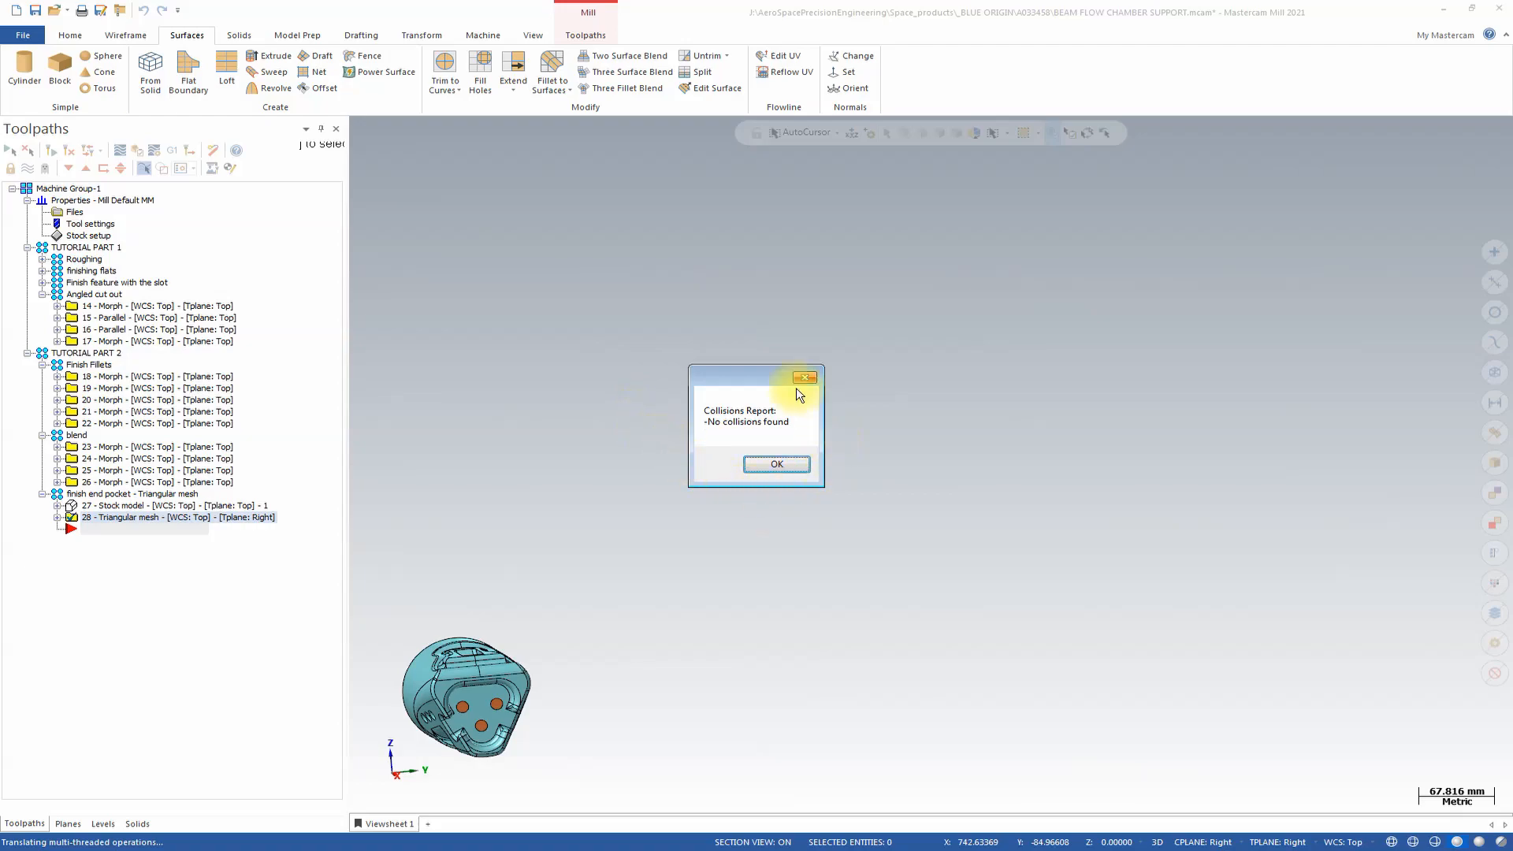
{"action": "left_click", "coordinate": [766, 461]}
{"action": "scroll", "coordinate": [617, 635], "scroll_direction": "down", "scroll_amount": 2}
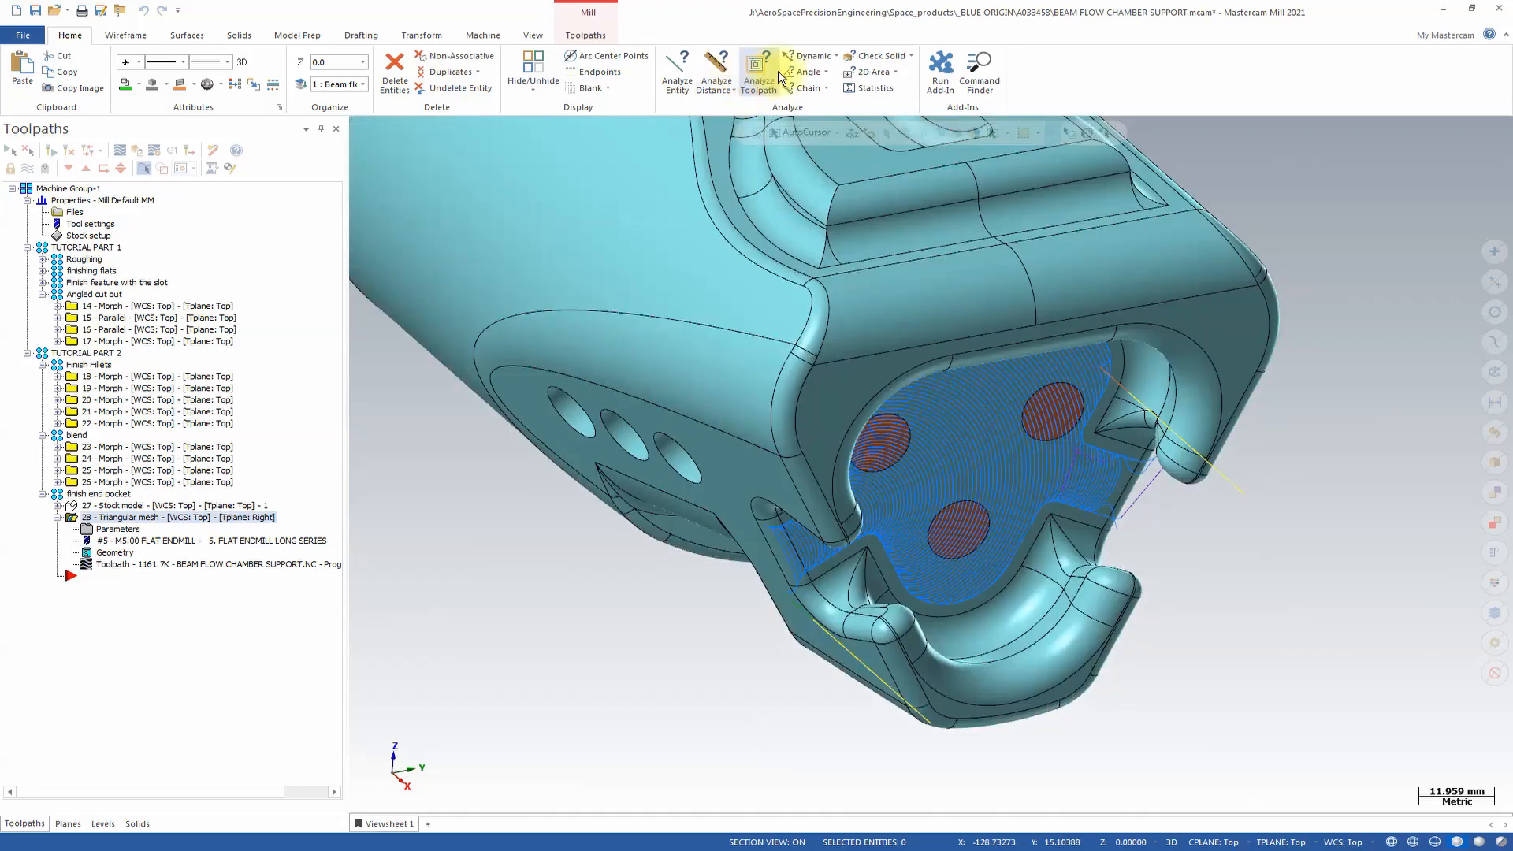
Step: Create another multiaxis Triangular Mesh toolpath and assign it the 3 mm ball endmill, tool 2
{"action": "left_click", "coordinate": [589, 34]}
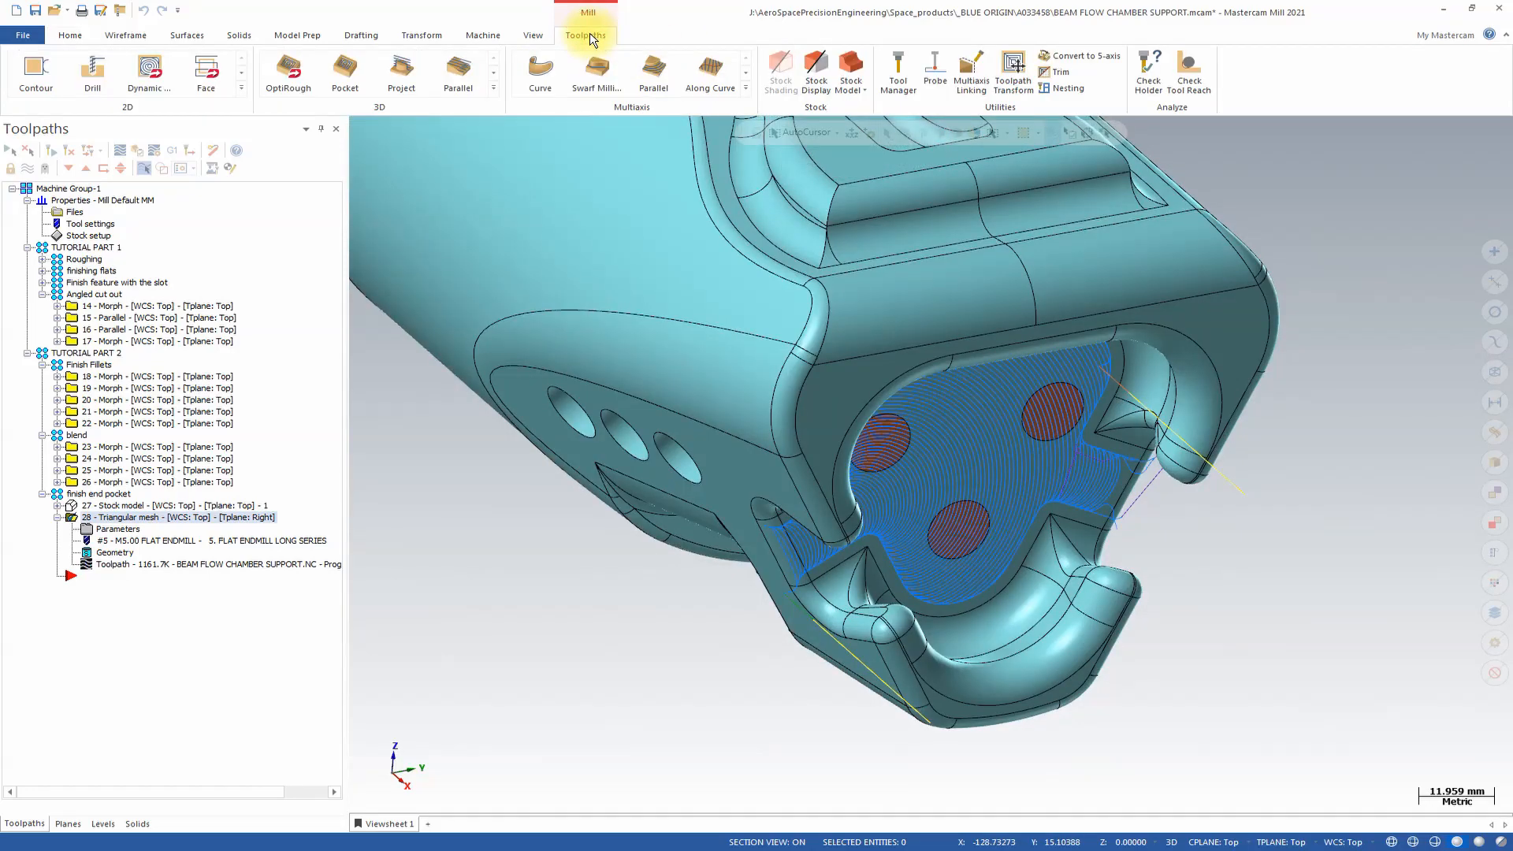
{"action": "left_click", "coordinate": [745, 87]}
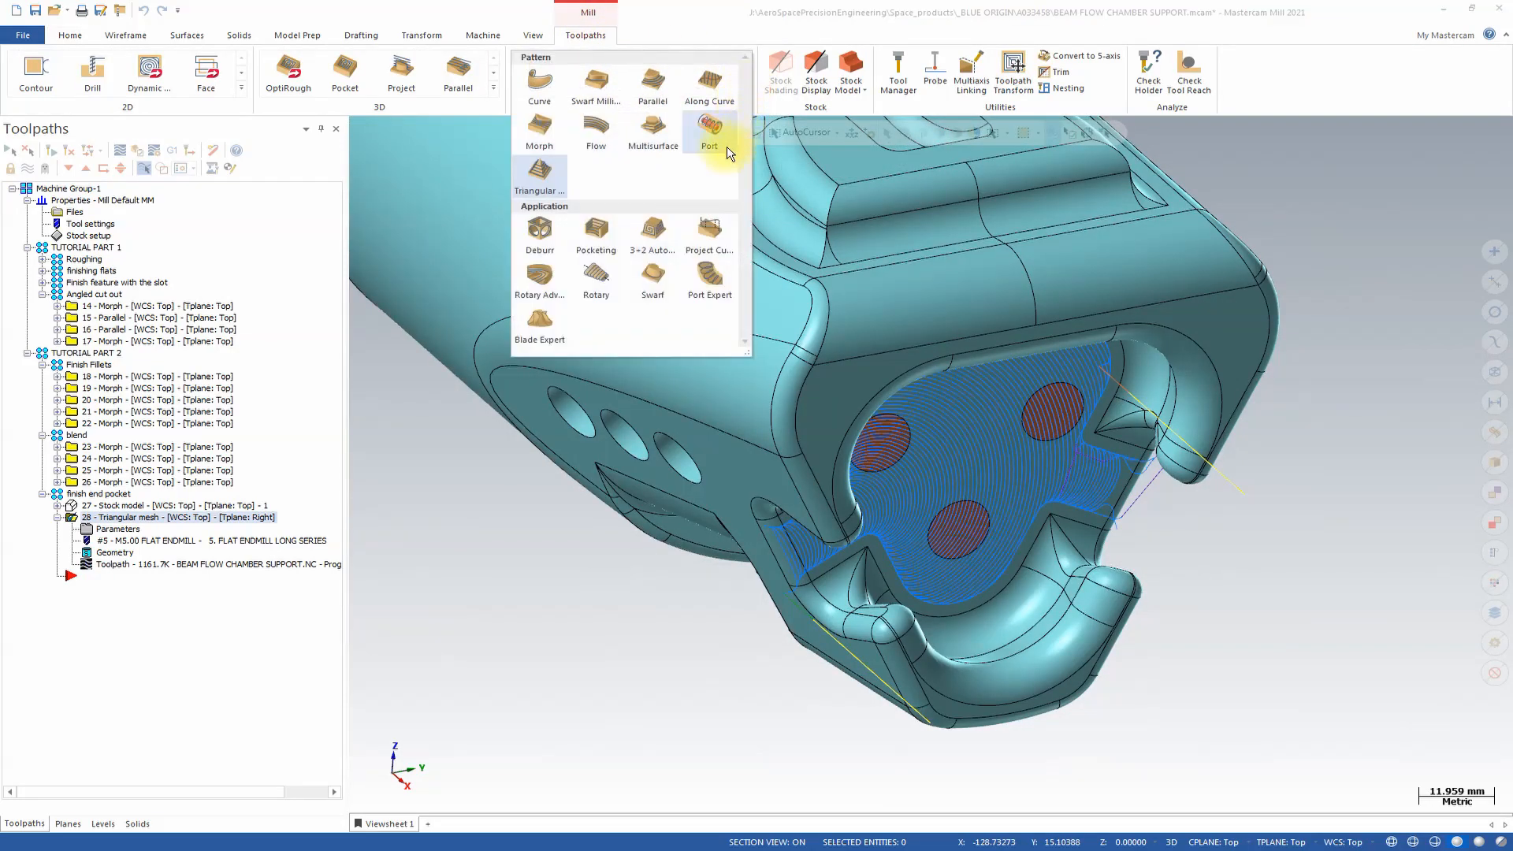
{"action": "left_click", "coordinate": [538, 175]}
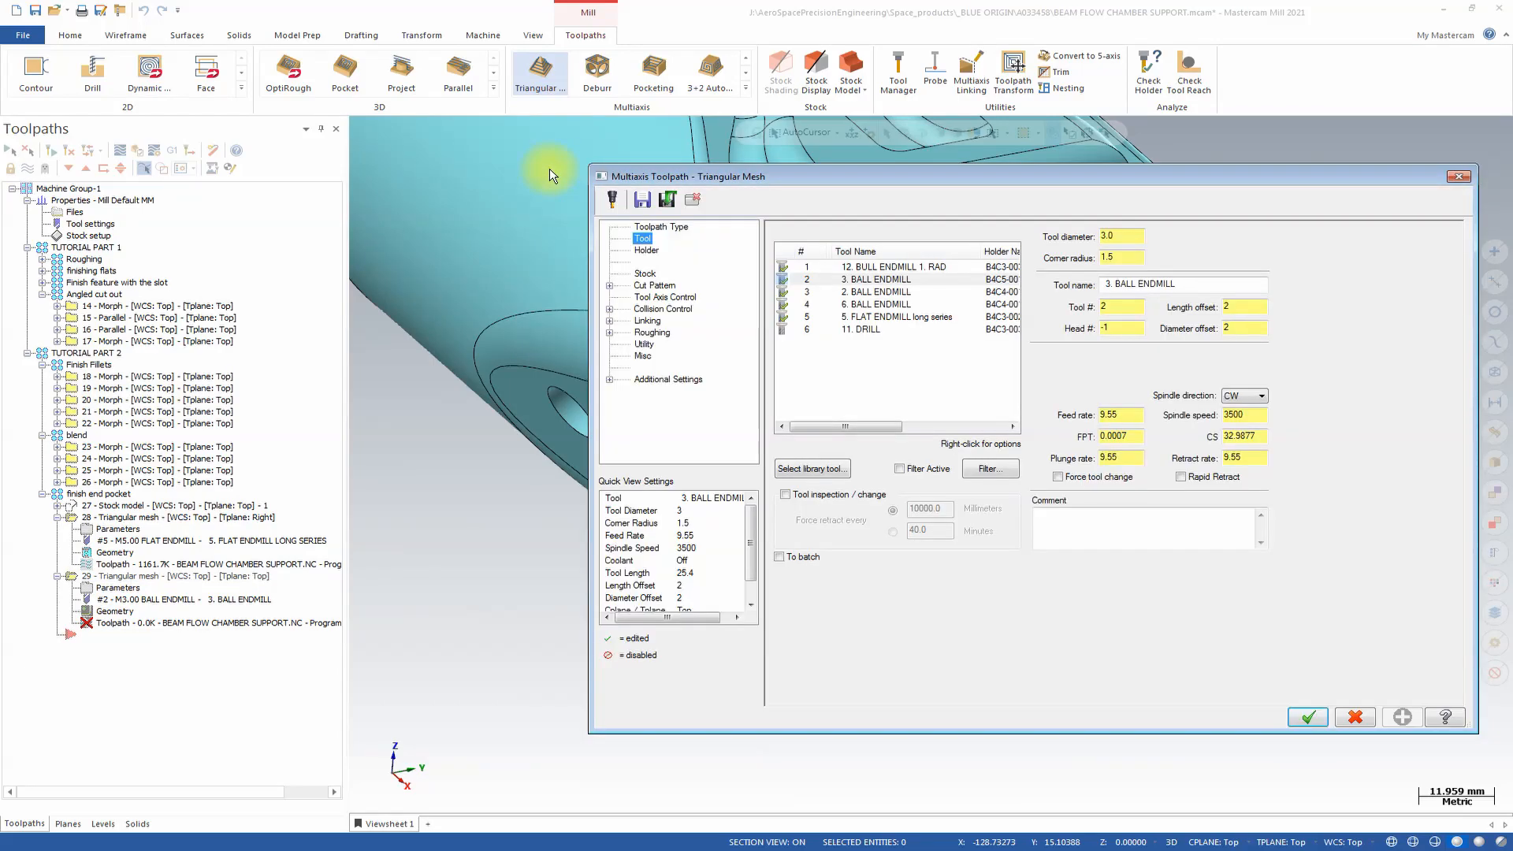
{"action": "left_click", "coordinate": [669, 199]}
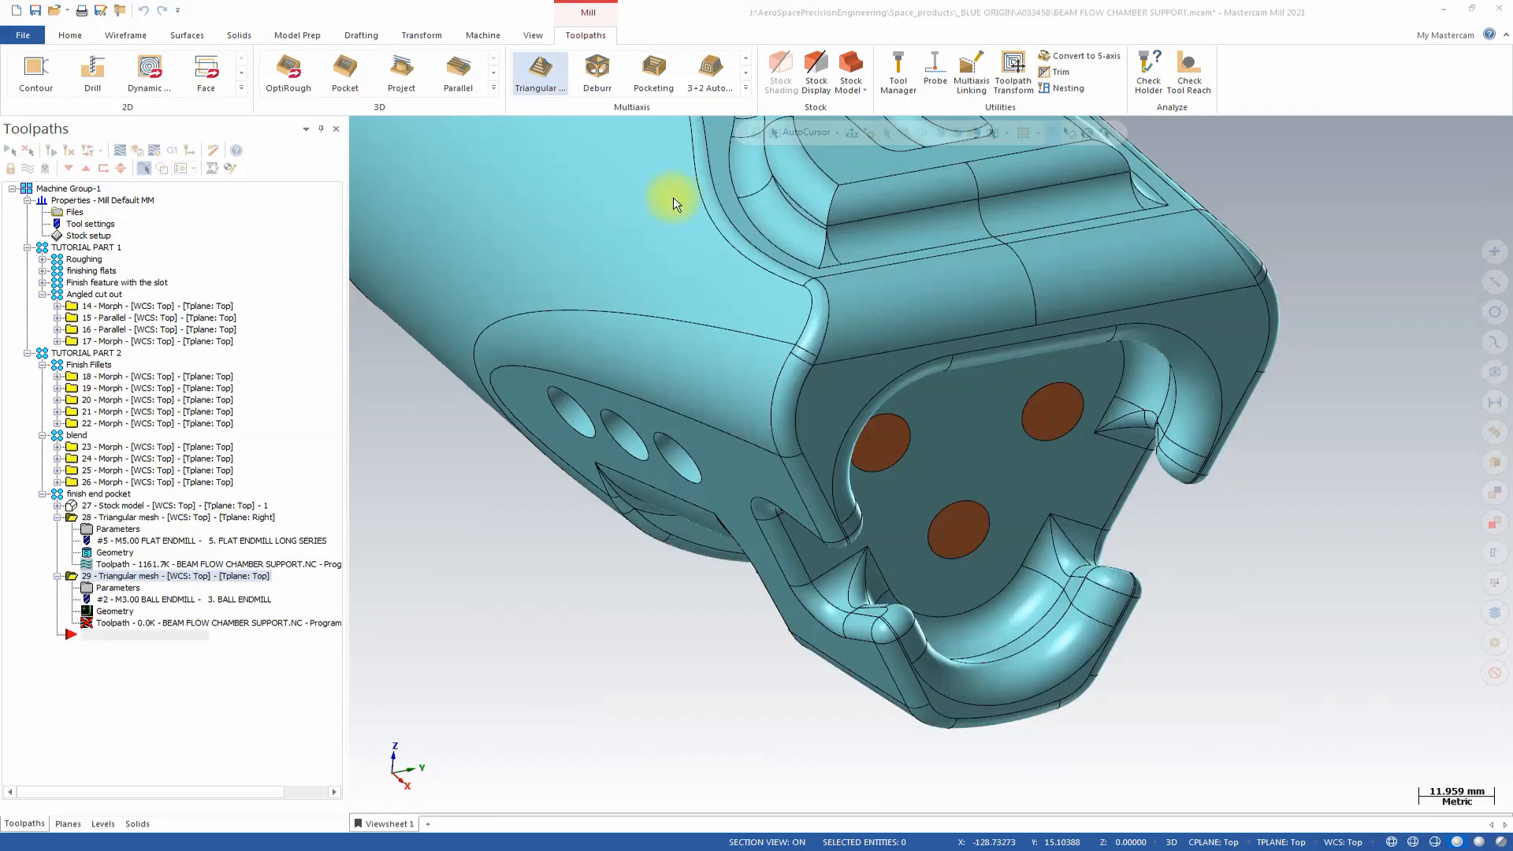
{"action": "left_click", "coordinate": [766, 249]}
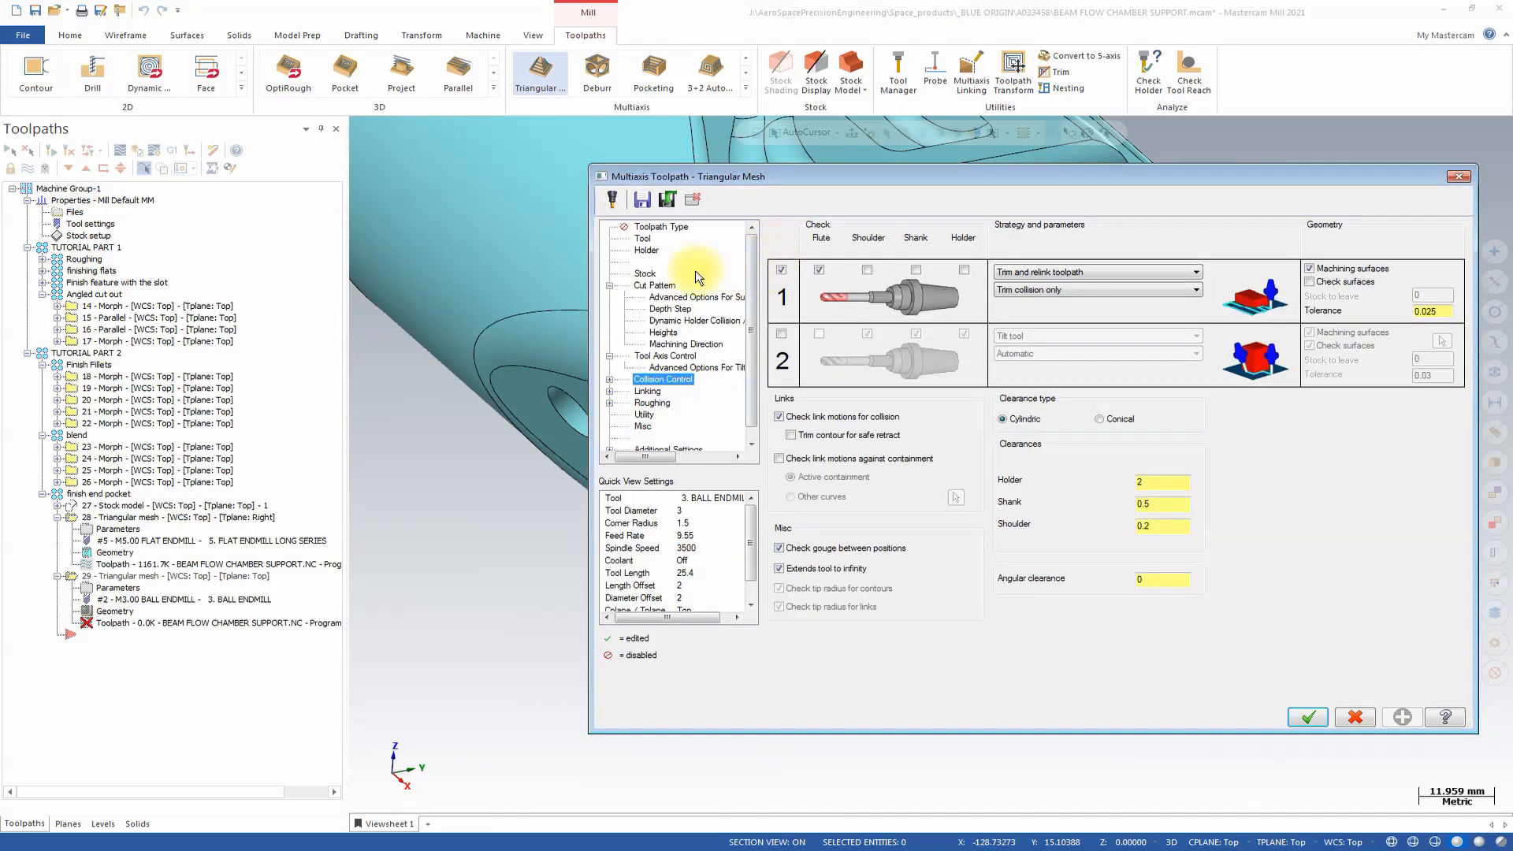
{"action": "left_click", "coordinate": [642, 239]}
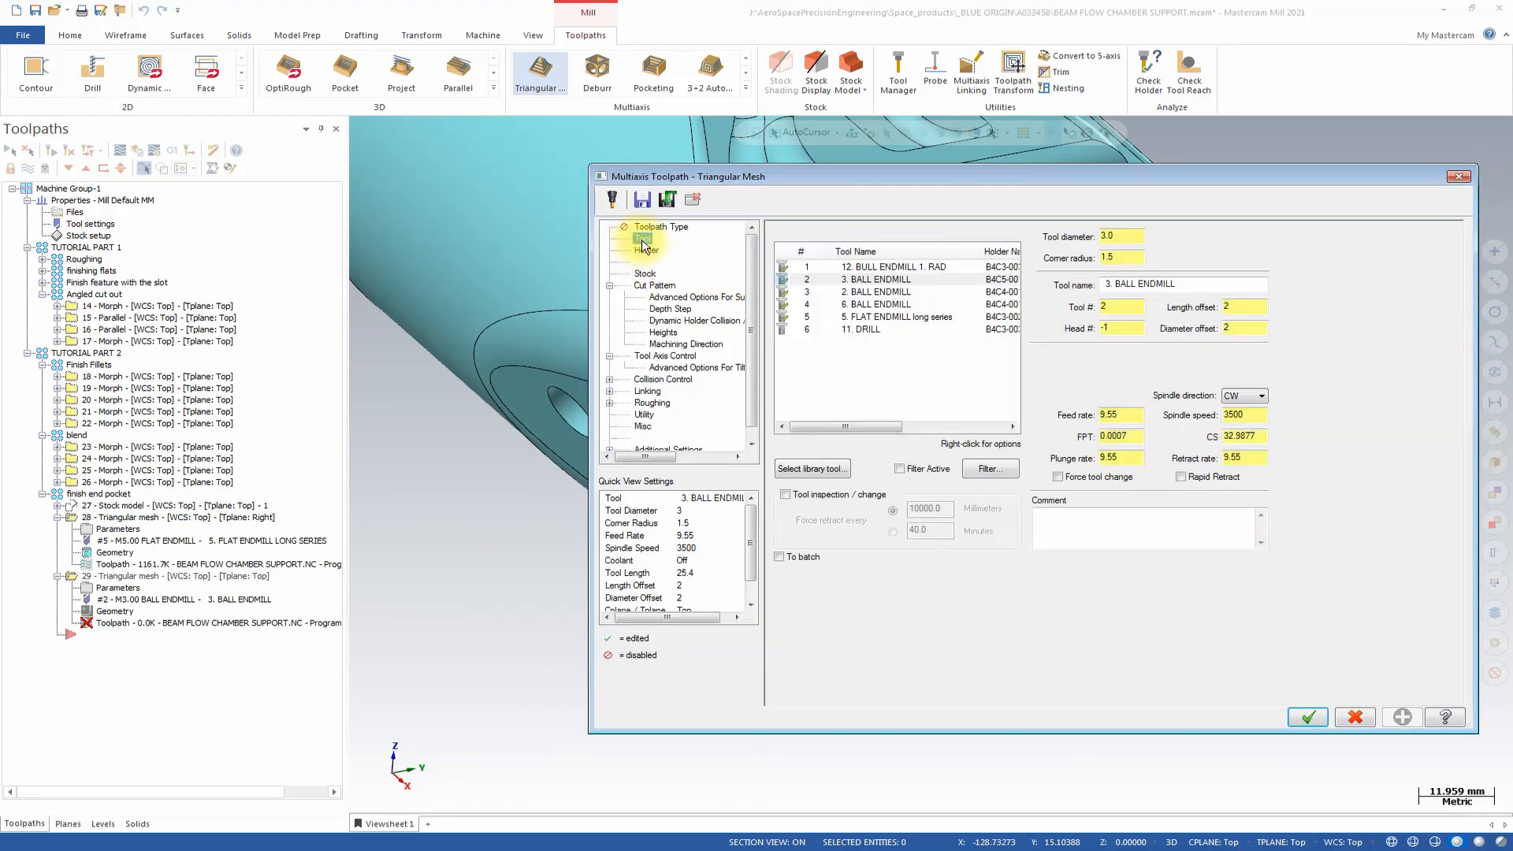
{"action": "left_click", "coordinate": [830, 279]}
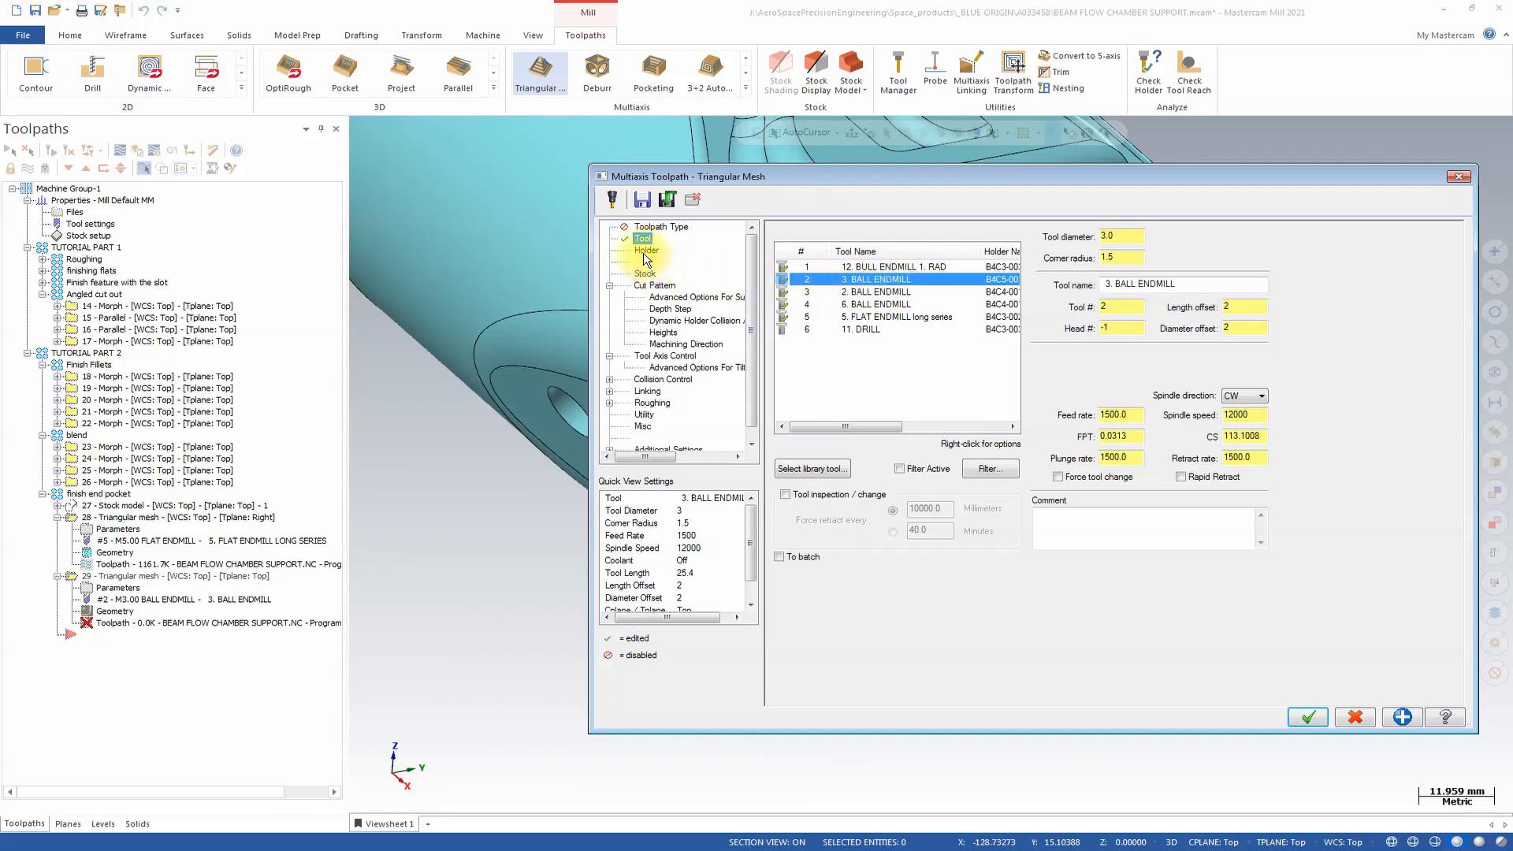
Step: Set the toolpath's cut pattern to Geodesic
{"action": "left_click", "coordinate": [646, 286]}
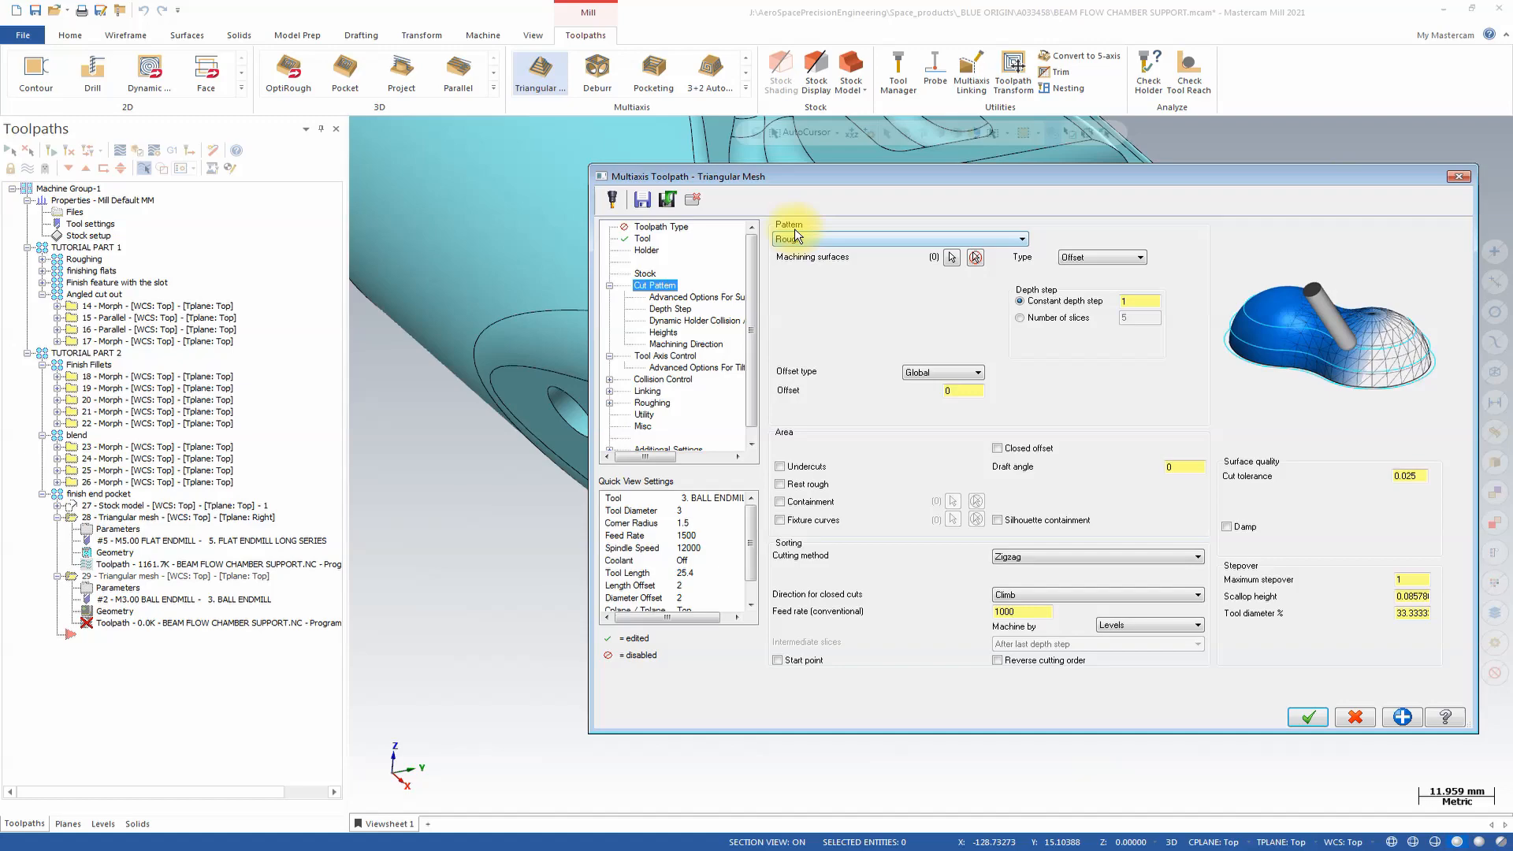
{"action": "left_click", "coordinate": [890, 238]}
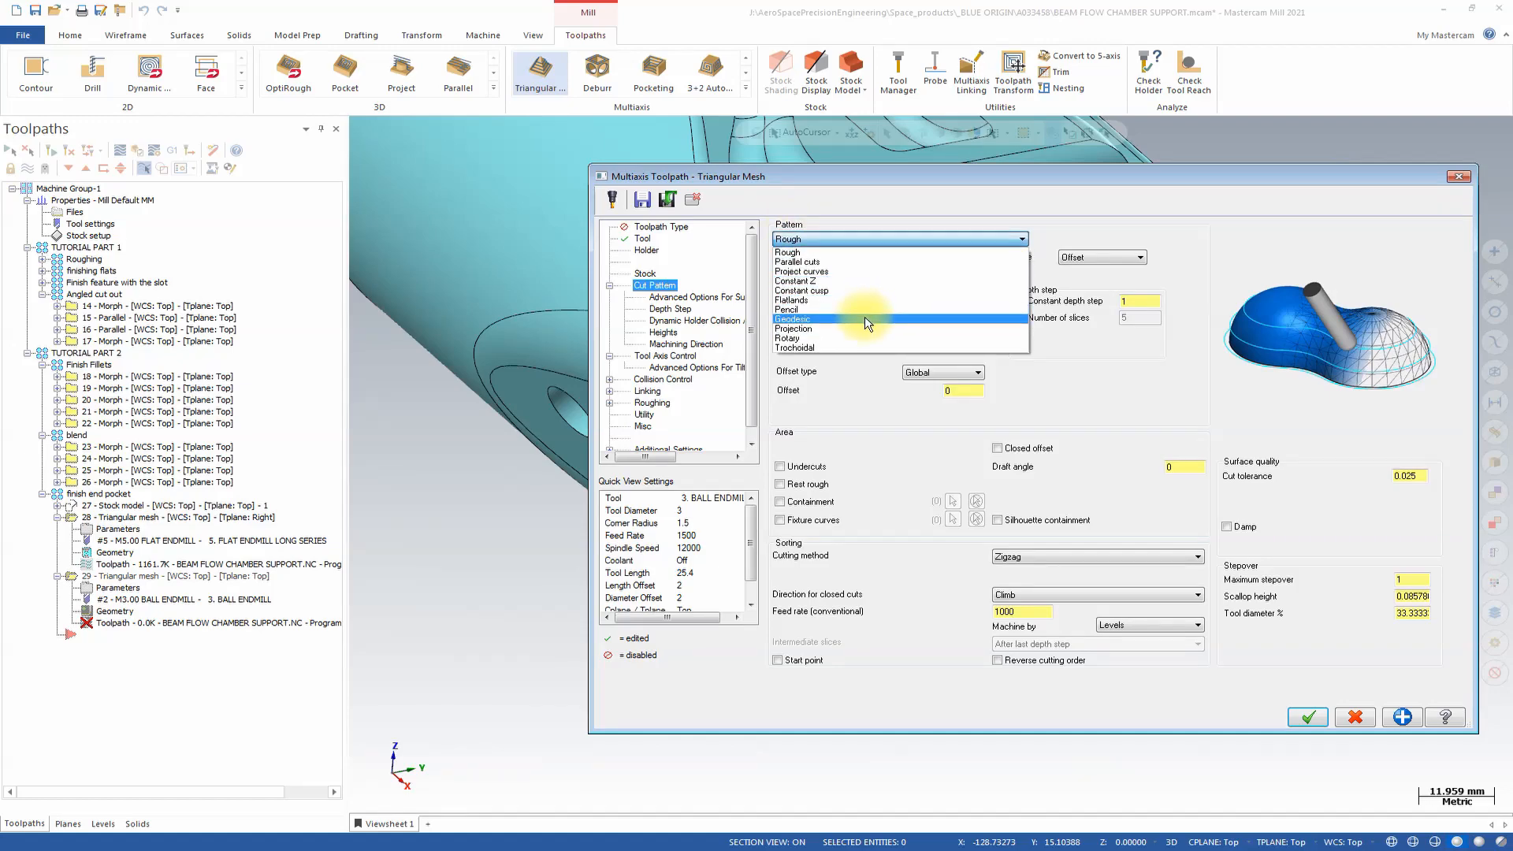
{"action": "left_click", "coordinate": [866, 319]}
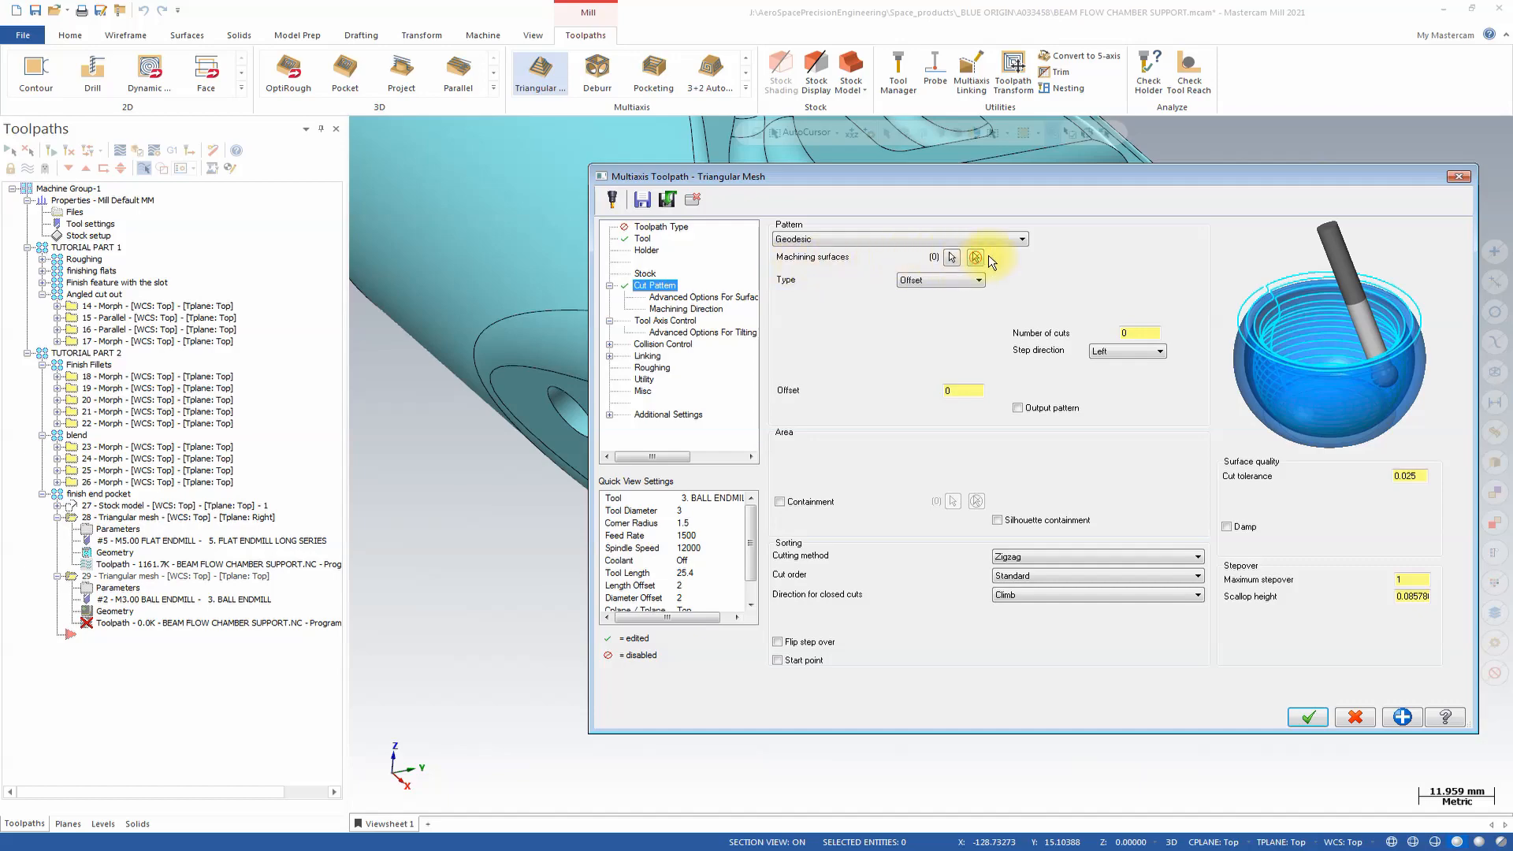
Step: Pick the blend faces at one end of the end pocket's lower lip and its inner curved band as machining surfaces
{"action": "left_click", "coordinate": [950, 258]}
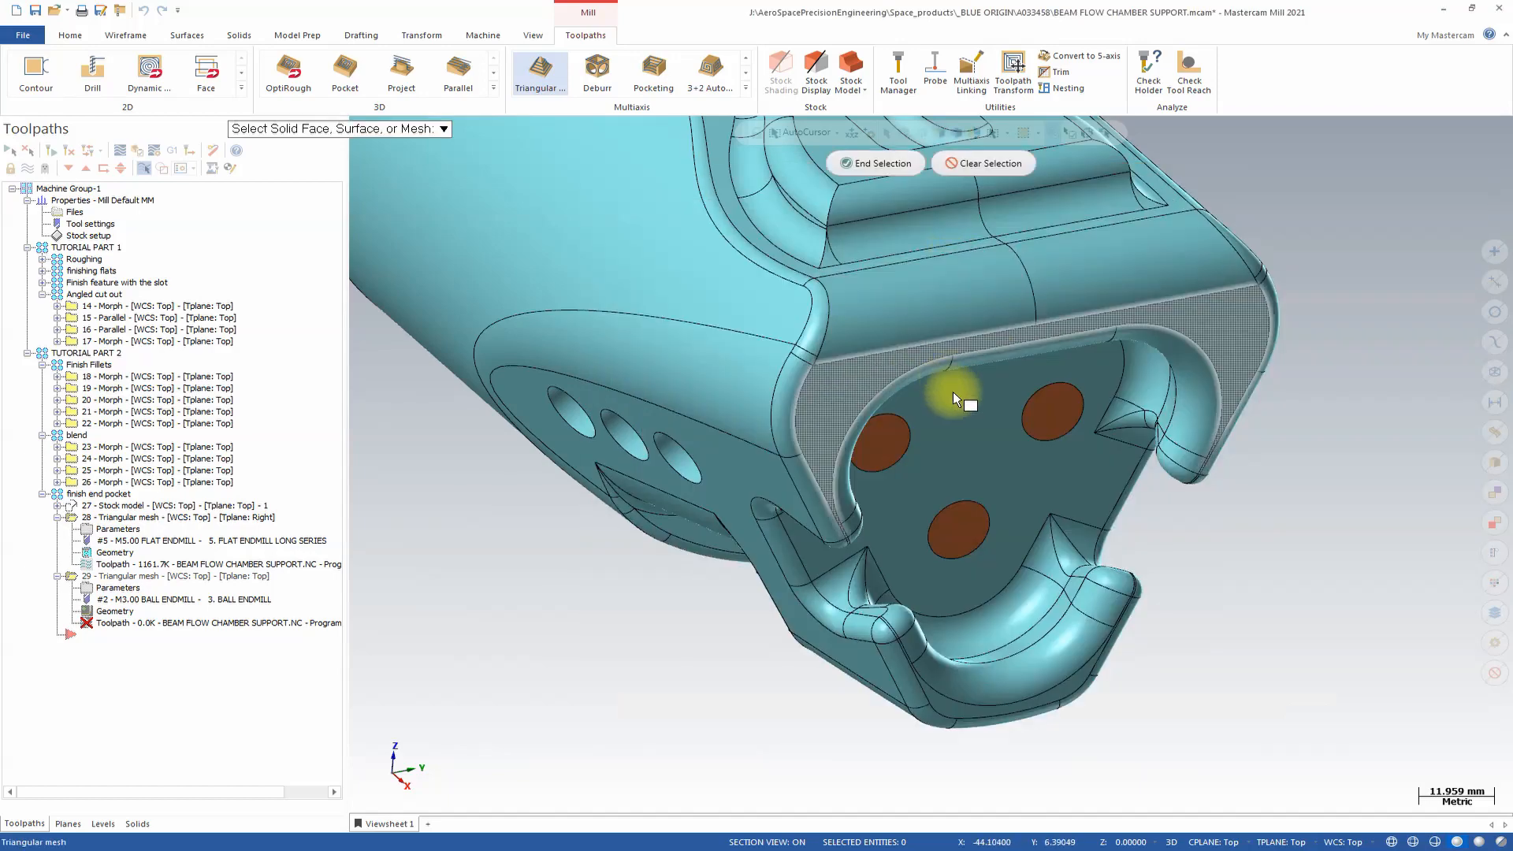
{"action": "scroll", "coordinate": [914, 603], "scroll_direction": "up", "scroll_amount": 5}
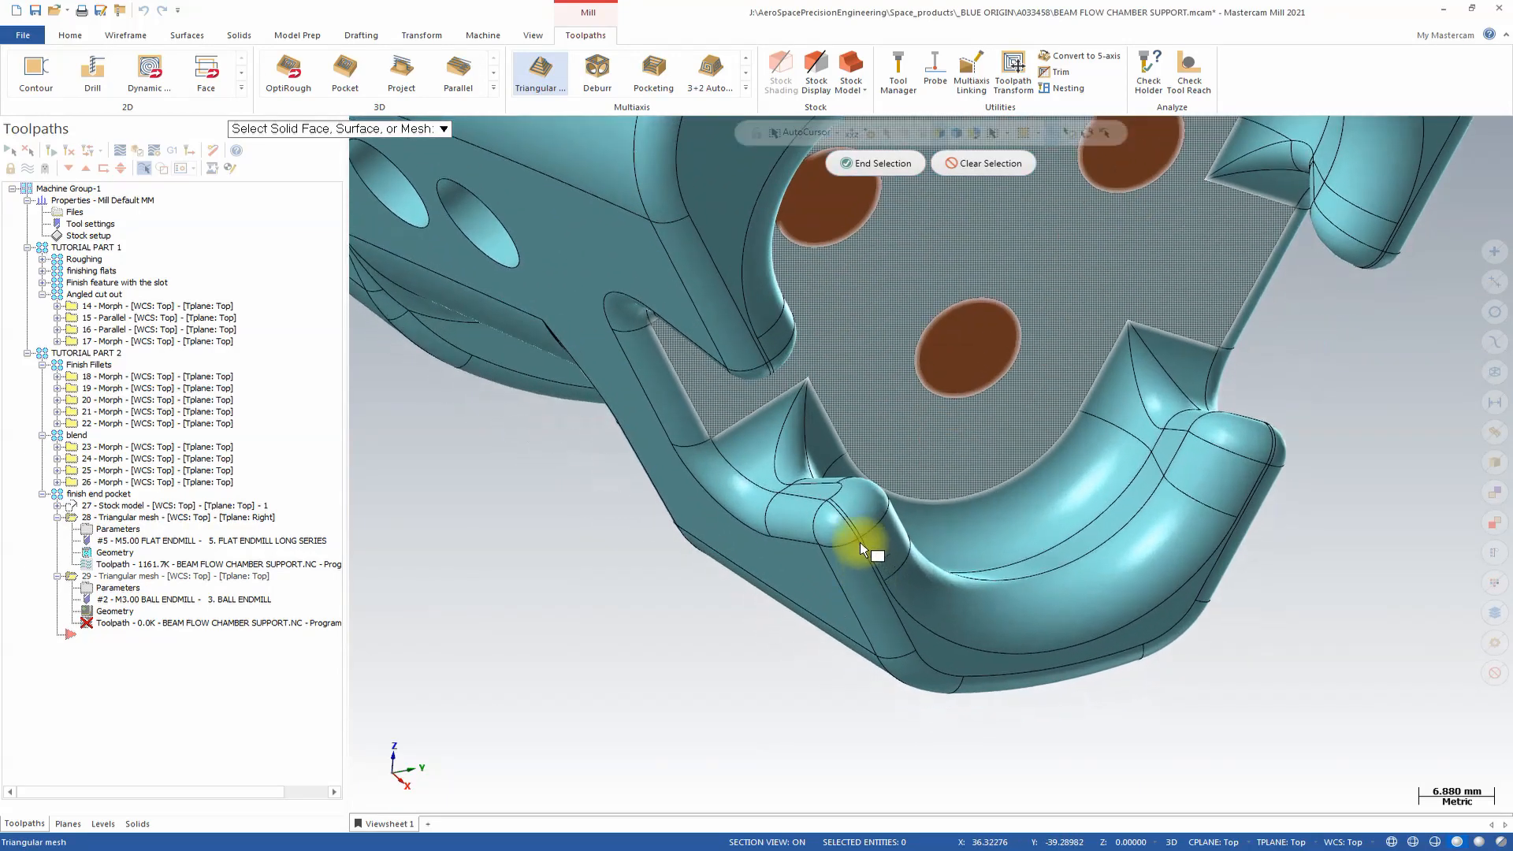
{"action": "scroll", "coordinate": [853, 514], "scroll_direction": "up", "scroll_amount": 3}
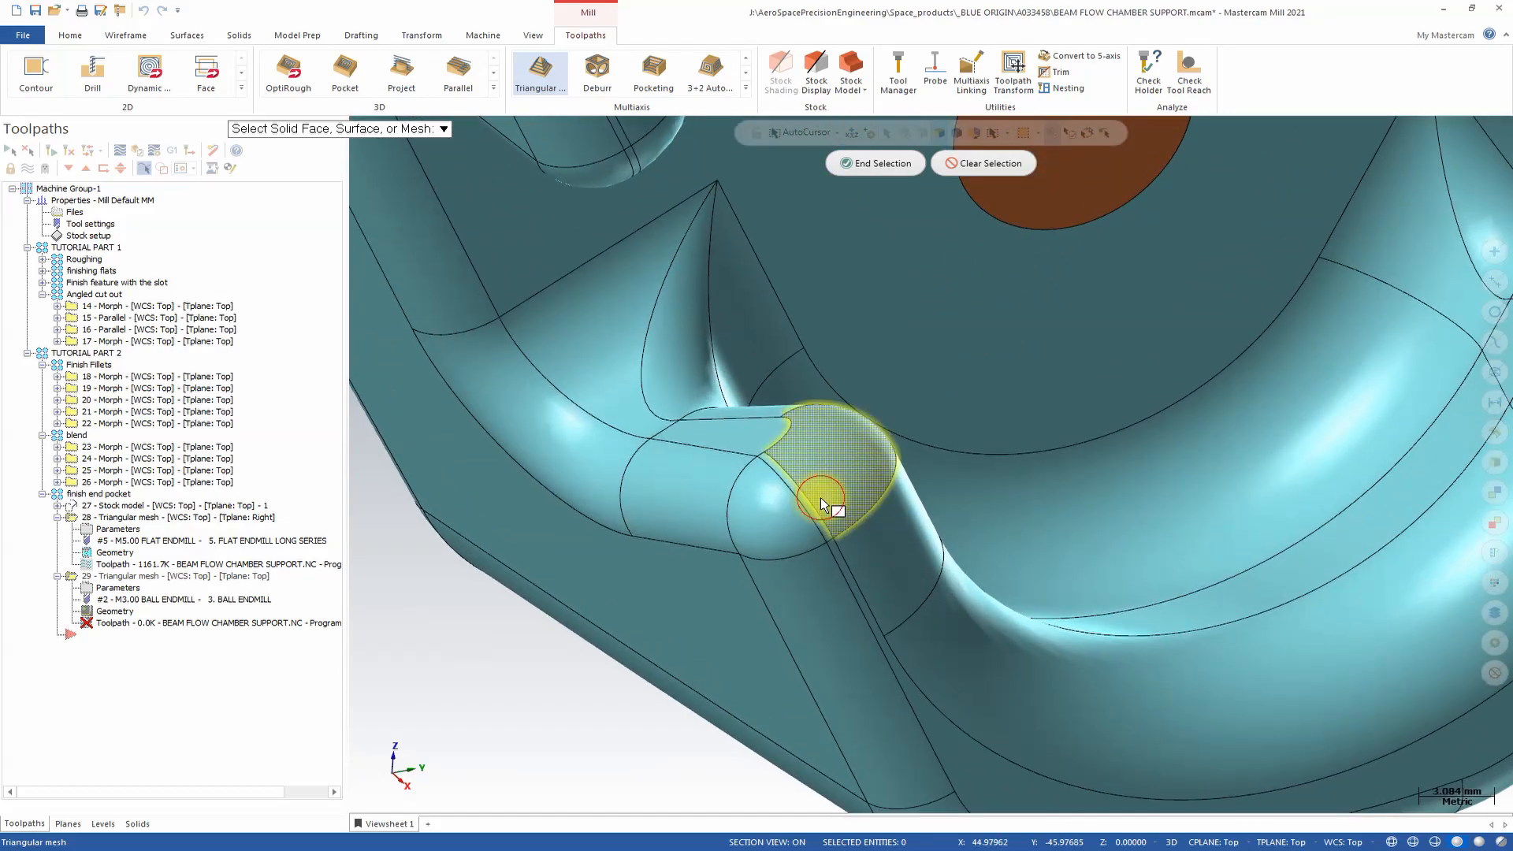
{"action": "left_click", "coordinate": [768, 456]}
{"action": "left_click", "coordinate": [758, 435]}
{"action": "left_click", "coordinate": [775, 414]}
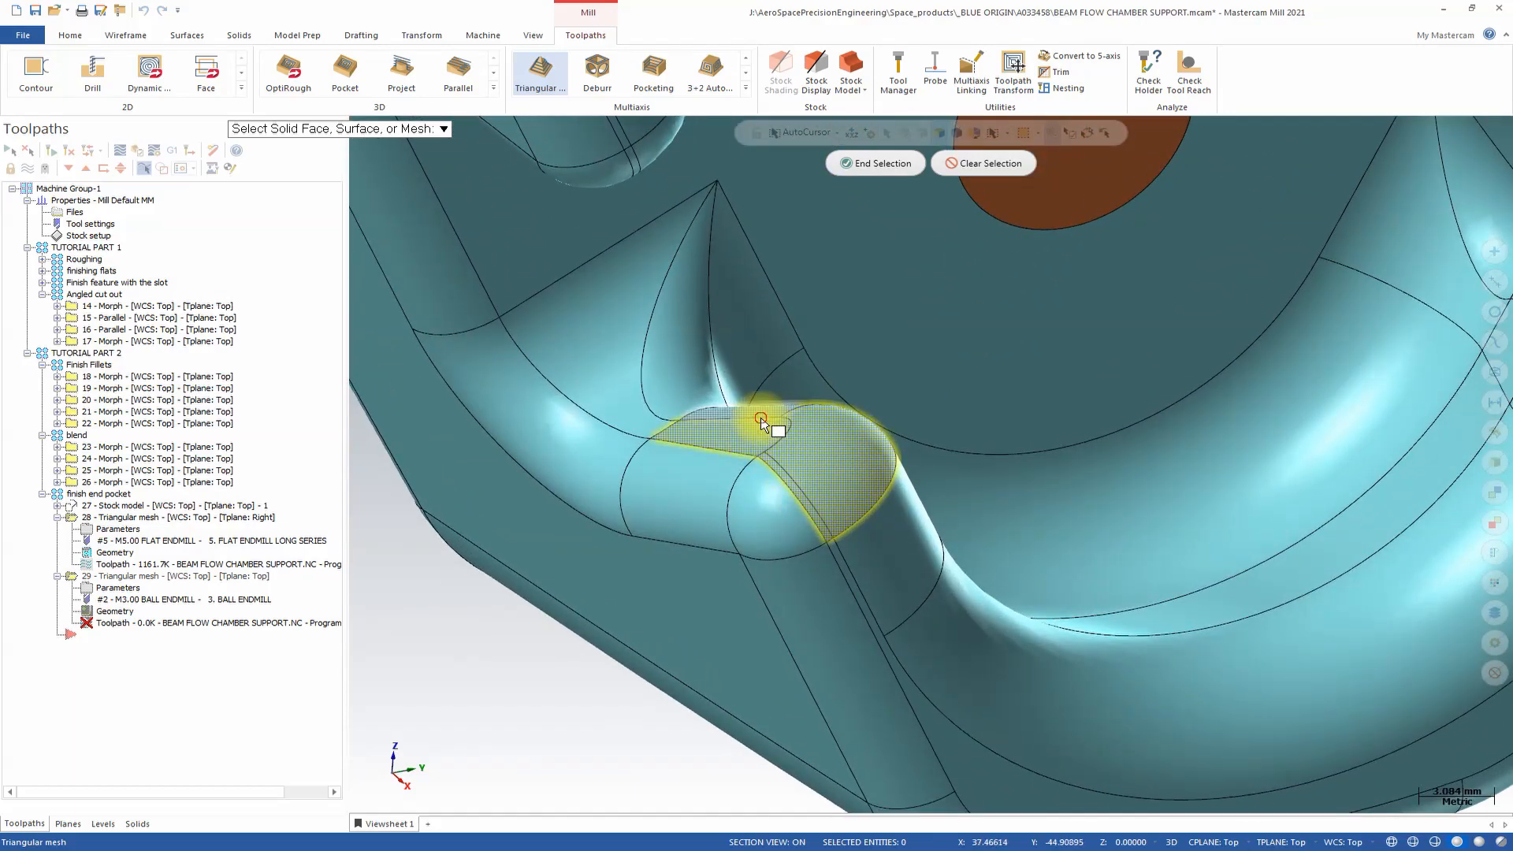
{"action": "left_click", "coordinate": [640, 419]}
{"action": "left_click", "coordinate": [652, 394]}
{"action": "middle_click_drag", "start_coordinate": [652, 393], "coordinate": [858, 298]}
{"action": "scroll", "coordinate": [784, 346], "scroll_direction": "down", "scroll_amount": 3}
{"action": "left_click", "coordinate": [855, 298]}
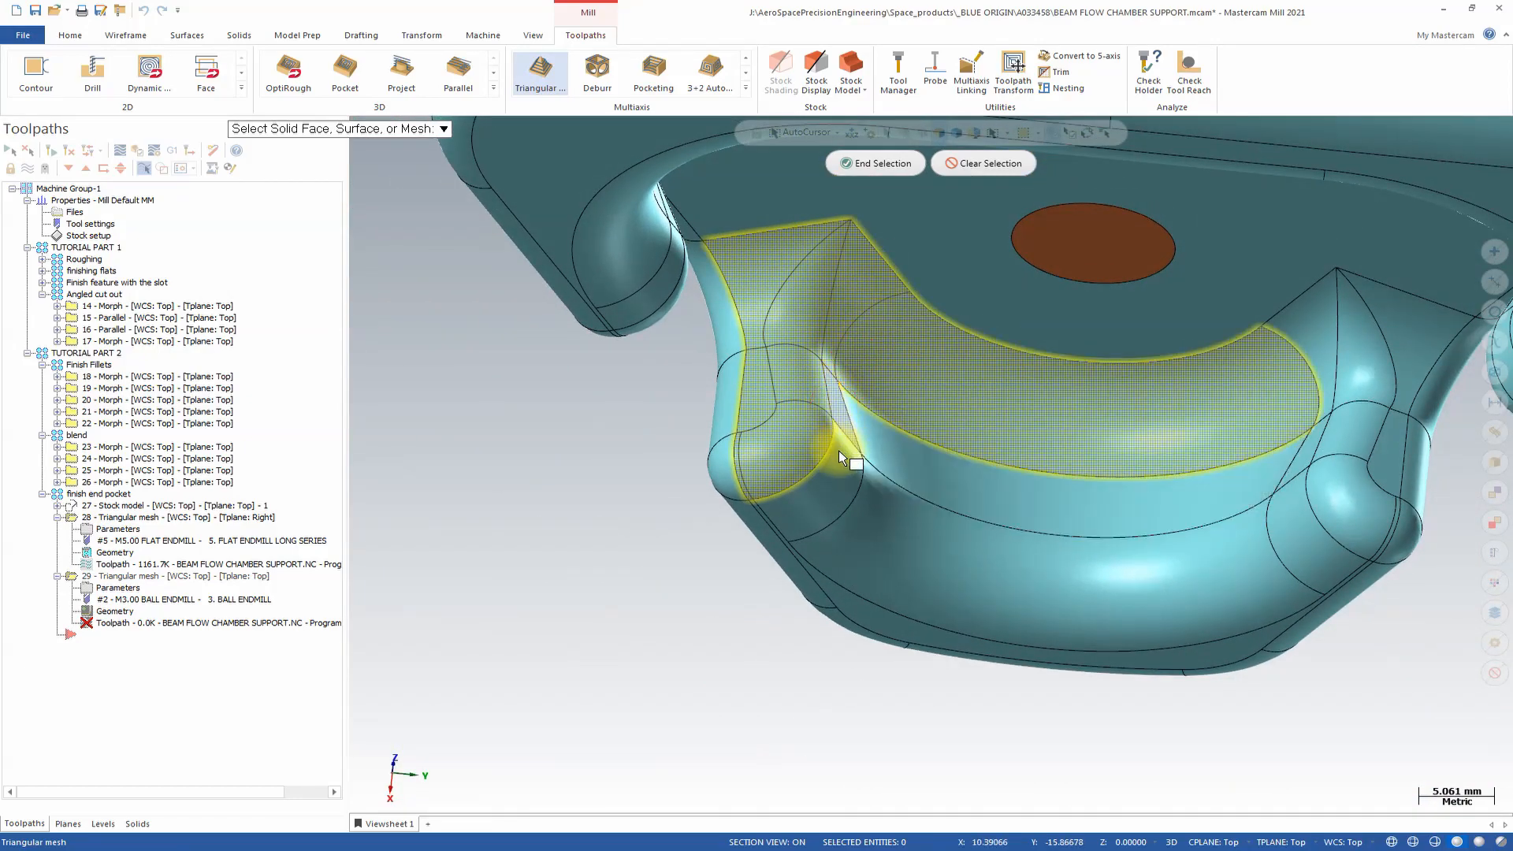
Step: Add the lip's outer curved faces and the blend faces at its opposite end to the machining surfaces
{"action": "left_click", "coordinate": [868, 520]}
{"action": "left_click", "coordinate": [924, 482]}
{"action": "left_click", "coordinate": [1293, 535]}
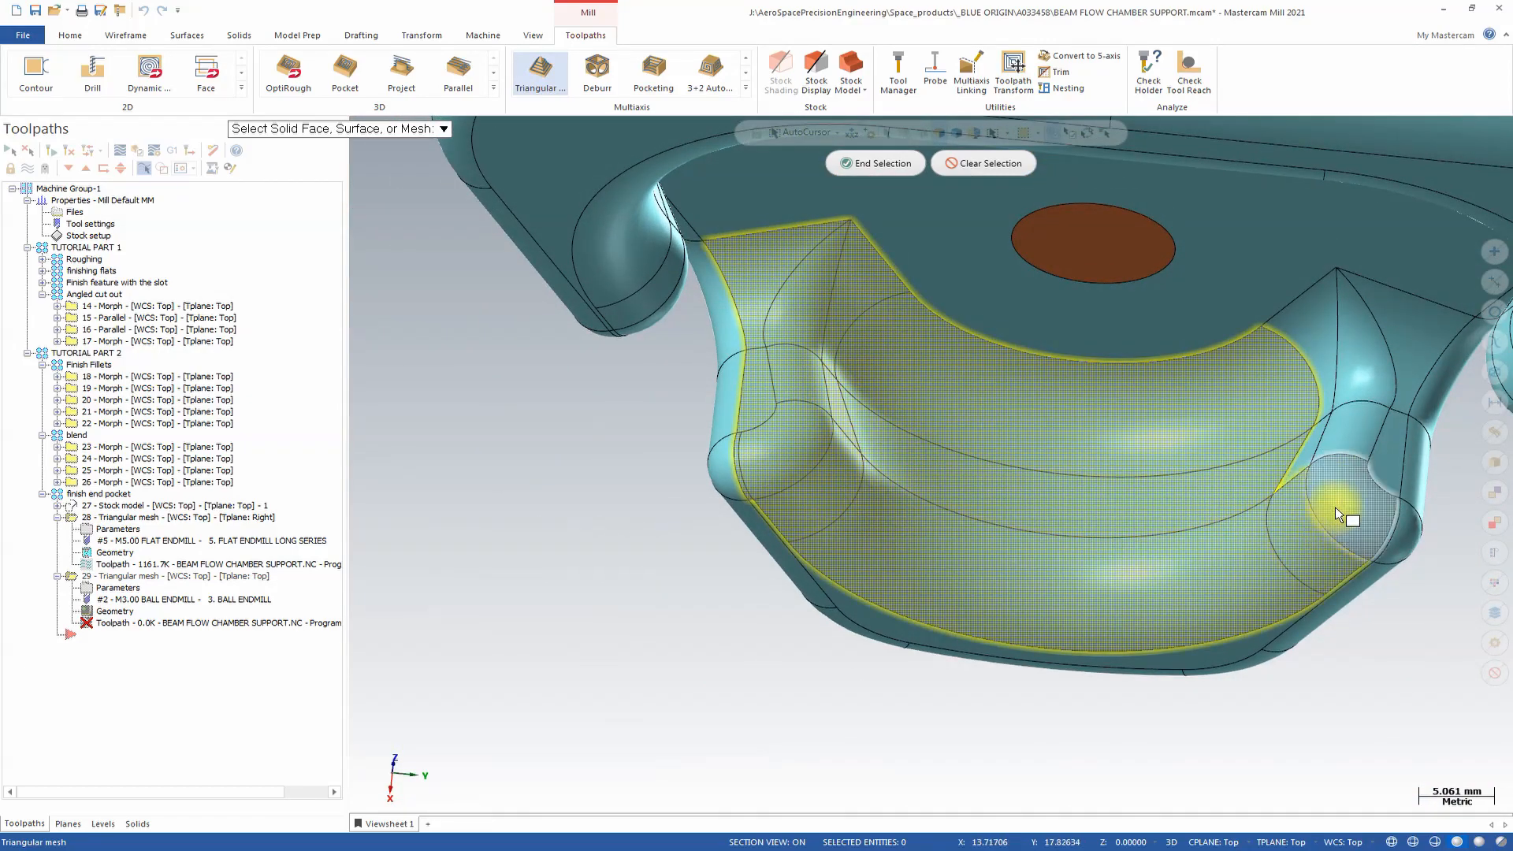
{"action": "left_click", "coordinate": [1336, 508]}
{"action": "left_click", "coordinate": [1332, 451]}
{"action": "left_click", "coordinate": [1308, 417]}
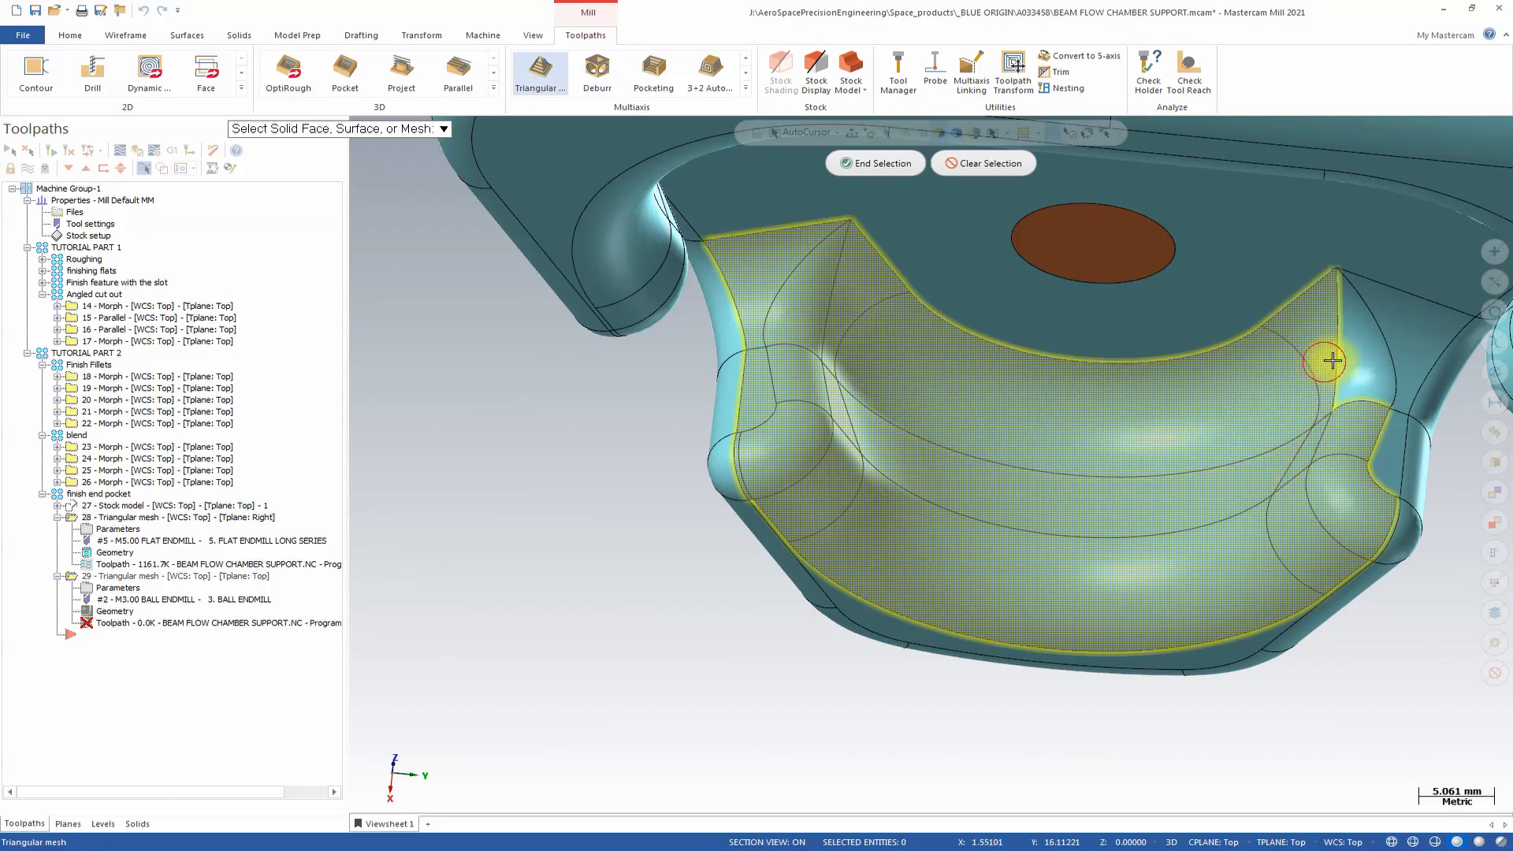
{"action": "left_click", "coordinate": [1407, 347]}
Step: Inspect the borders of the selected lip faces for missed areas and accept them as the machining surfaces
{"action": "scroll", "coordinate": [1402, 443], "scroll_direction": "up", "scroll_amount": 8}
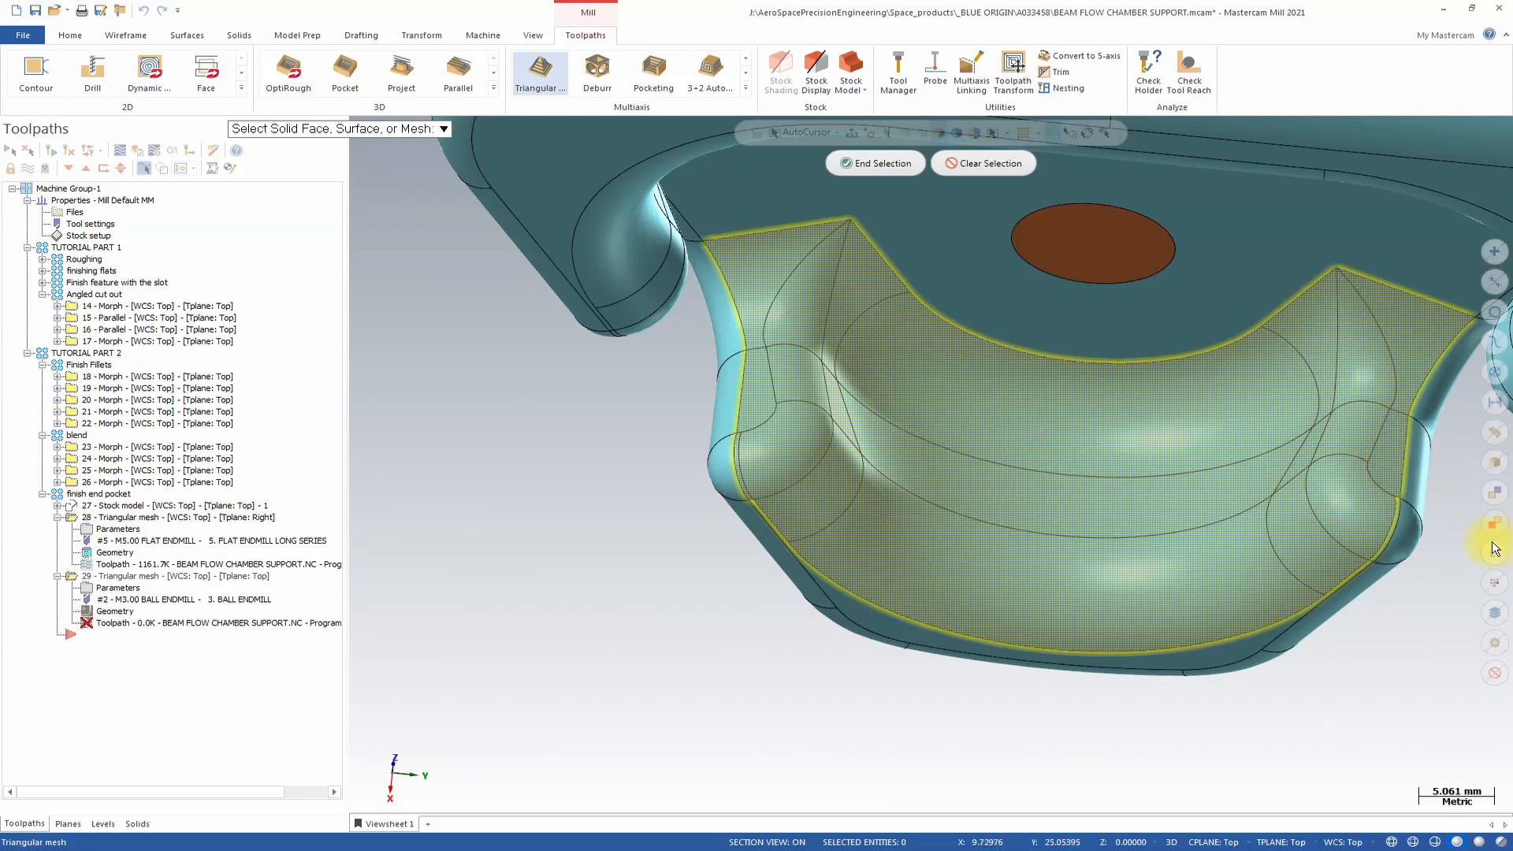
{"action": "scroll", "coordinate": [1341, 490], "scroll_direction": "up", "scroll_amount": 2}
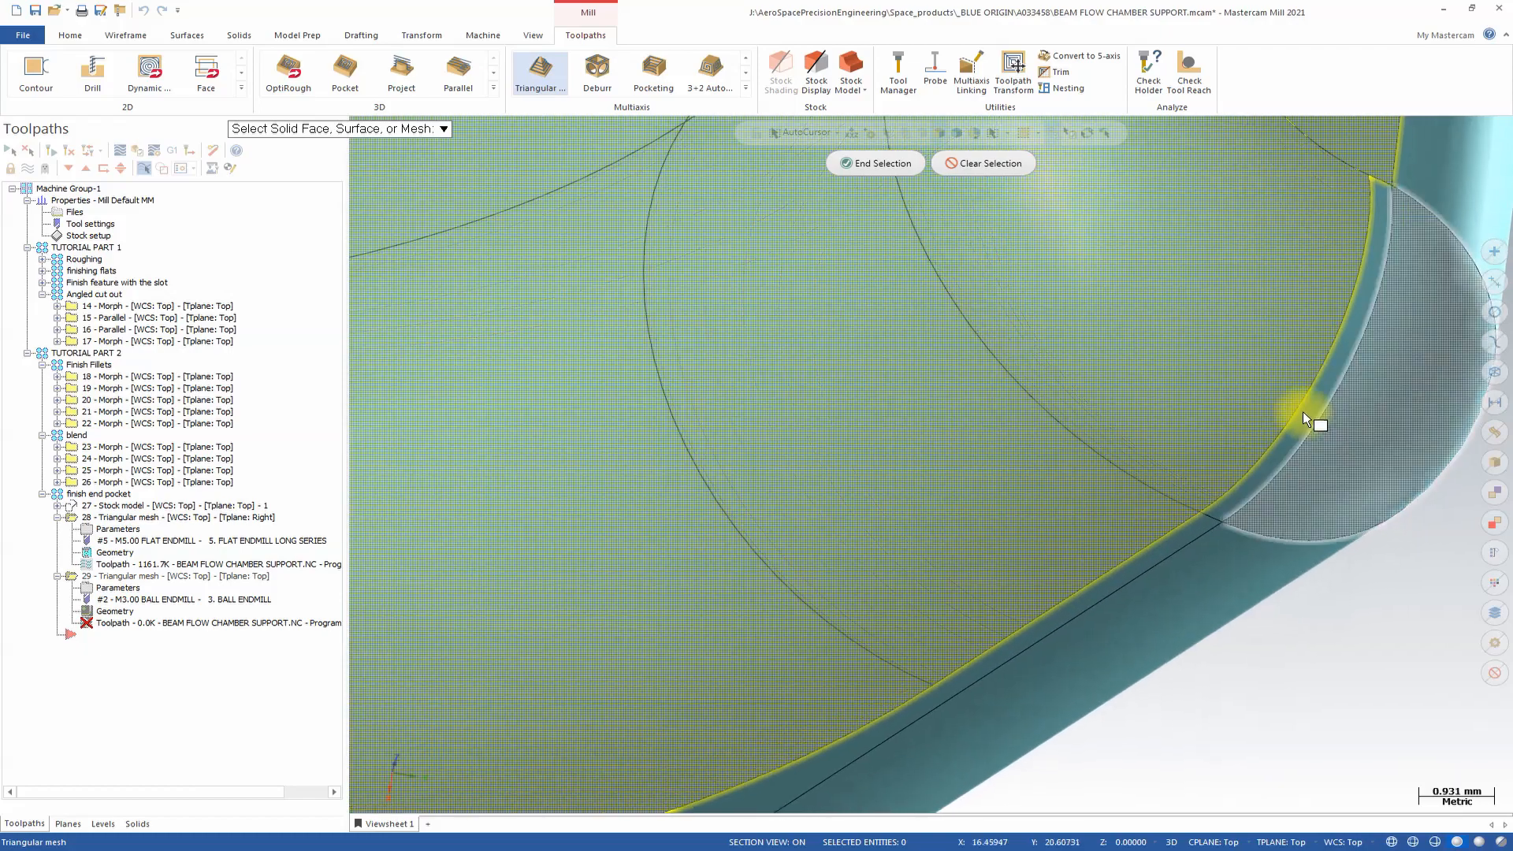
{"action": "scroll", "coordinate": [1326, 473], "scroll_direction": "up", "scroll_amount": 1}
{"action": "scroll", "coordinate": [1322, 476], "scroll_direction": "down", "scroll_amount": 7}
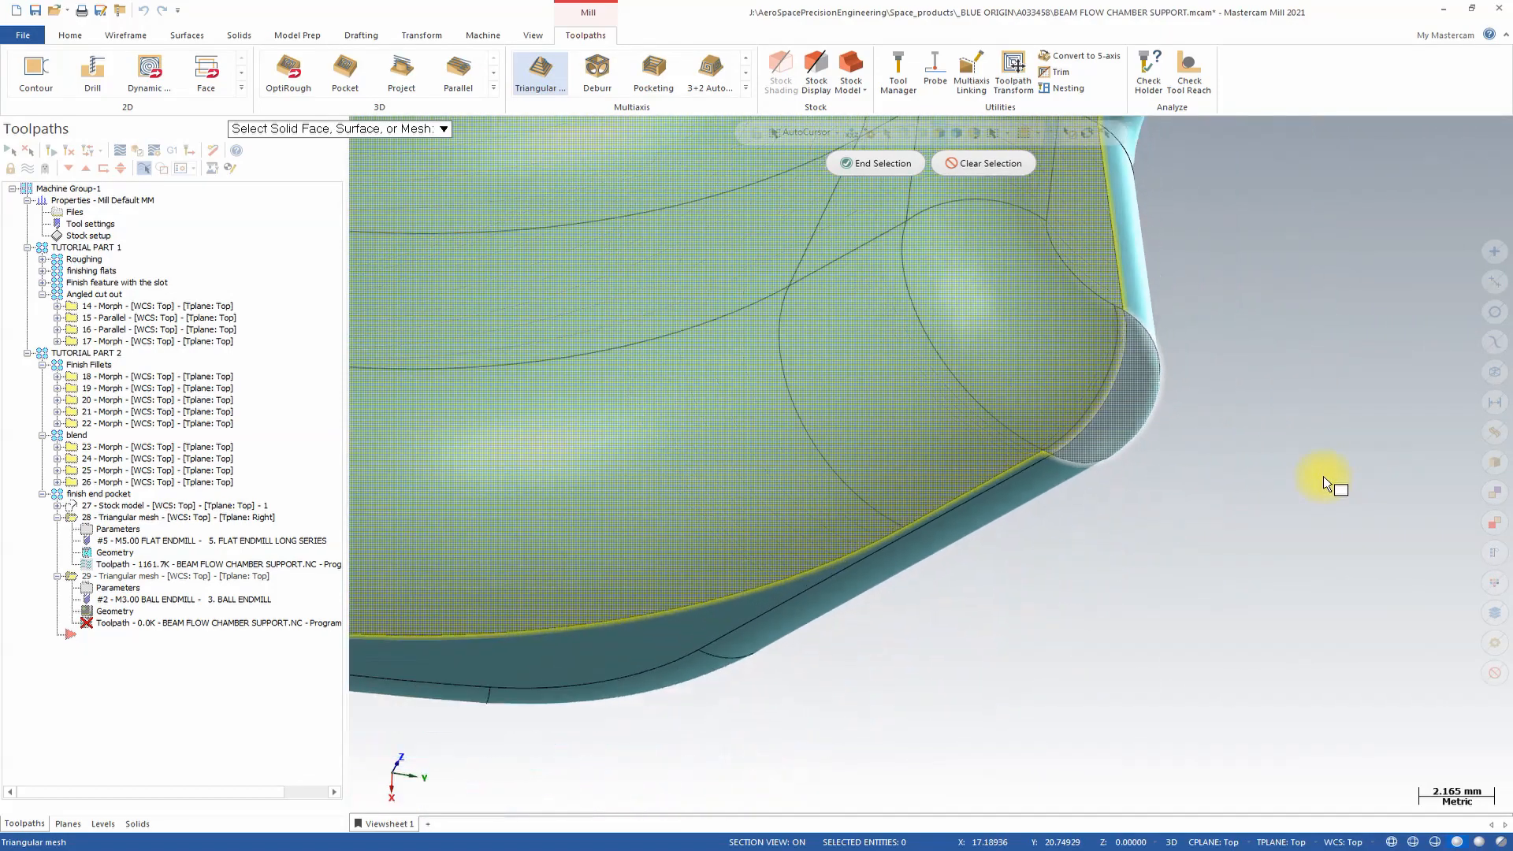
{"action": "scroll", "coordinate": [1162, 474], "scroll_direction": "up", "scroll_amount": 6}
{"action": "scroll", "coordinate": [1156, 470], "scroll_direction": "down", "scroll_amount": 13}
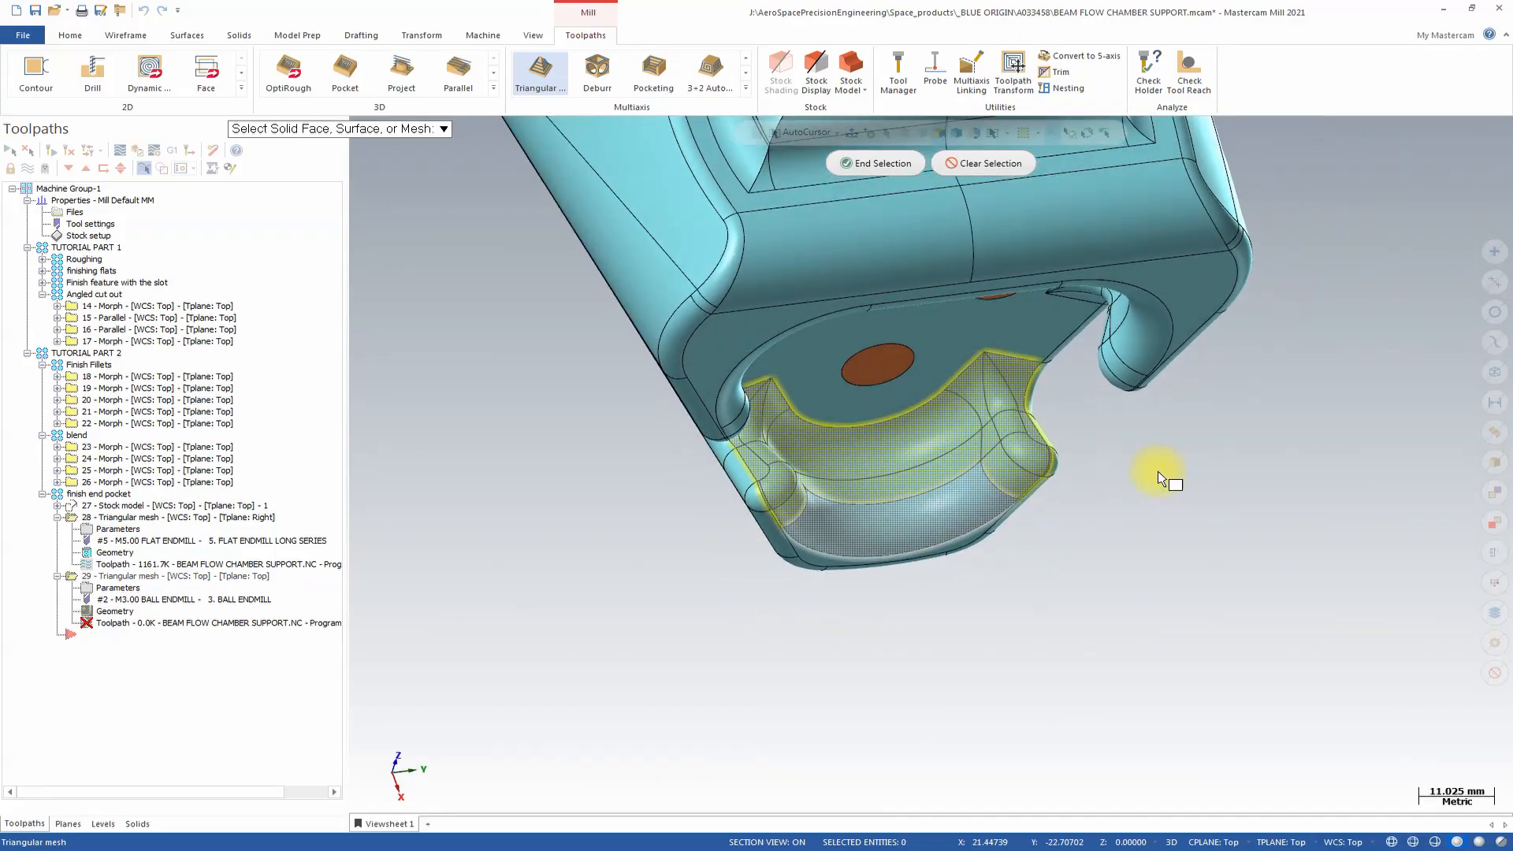
{"action": "middle_click_drag", "start_coordinate": [1157, 470], "coordinate": [1155, 465]}
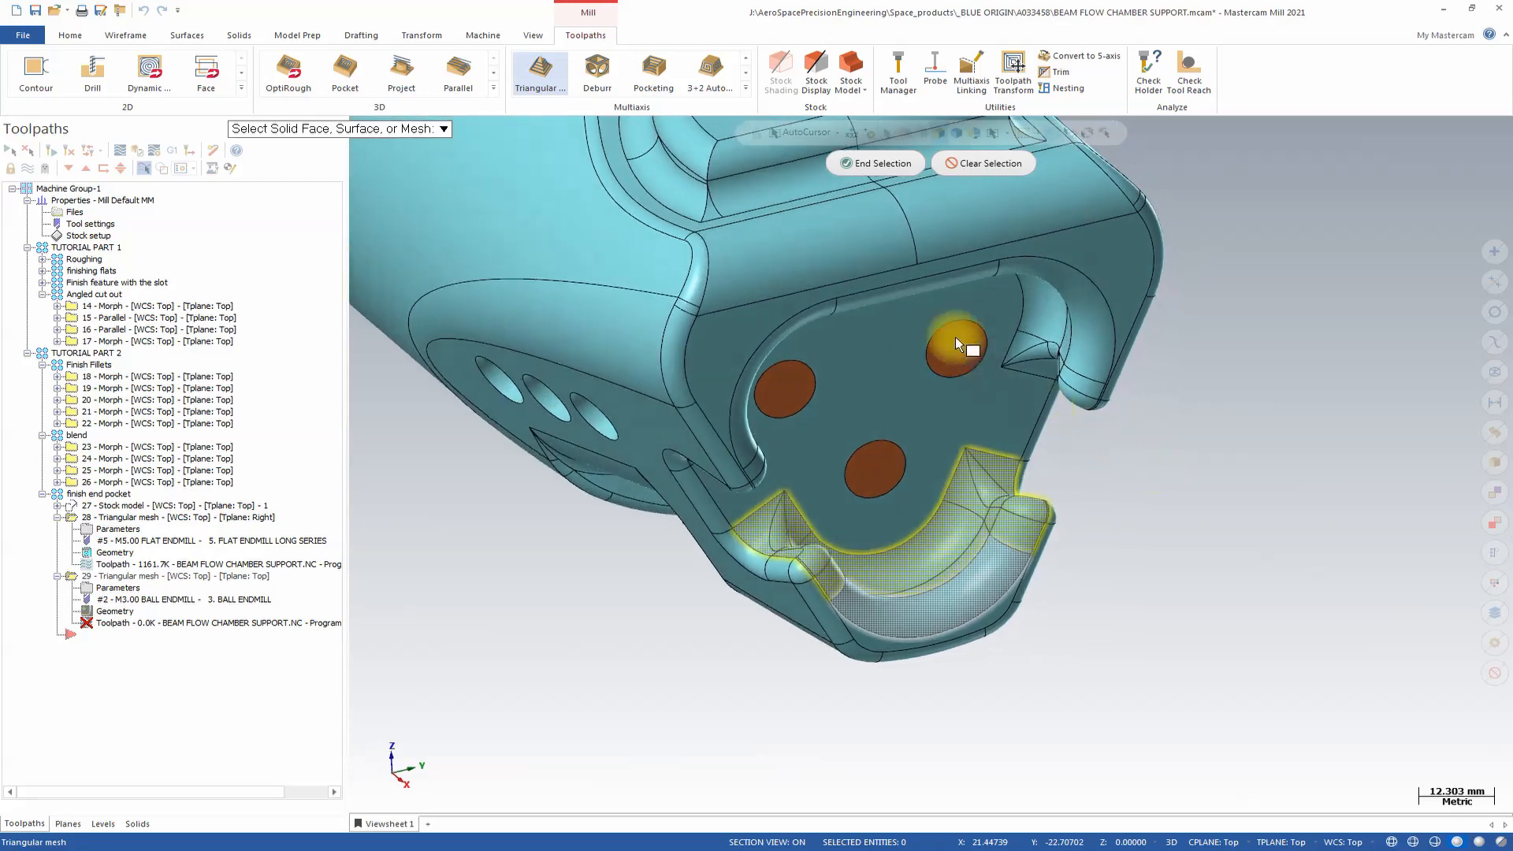
{"action": "left_click", "coordinate": [846, 163]}
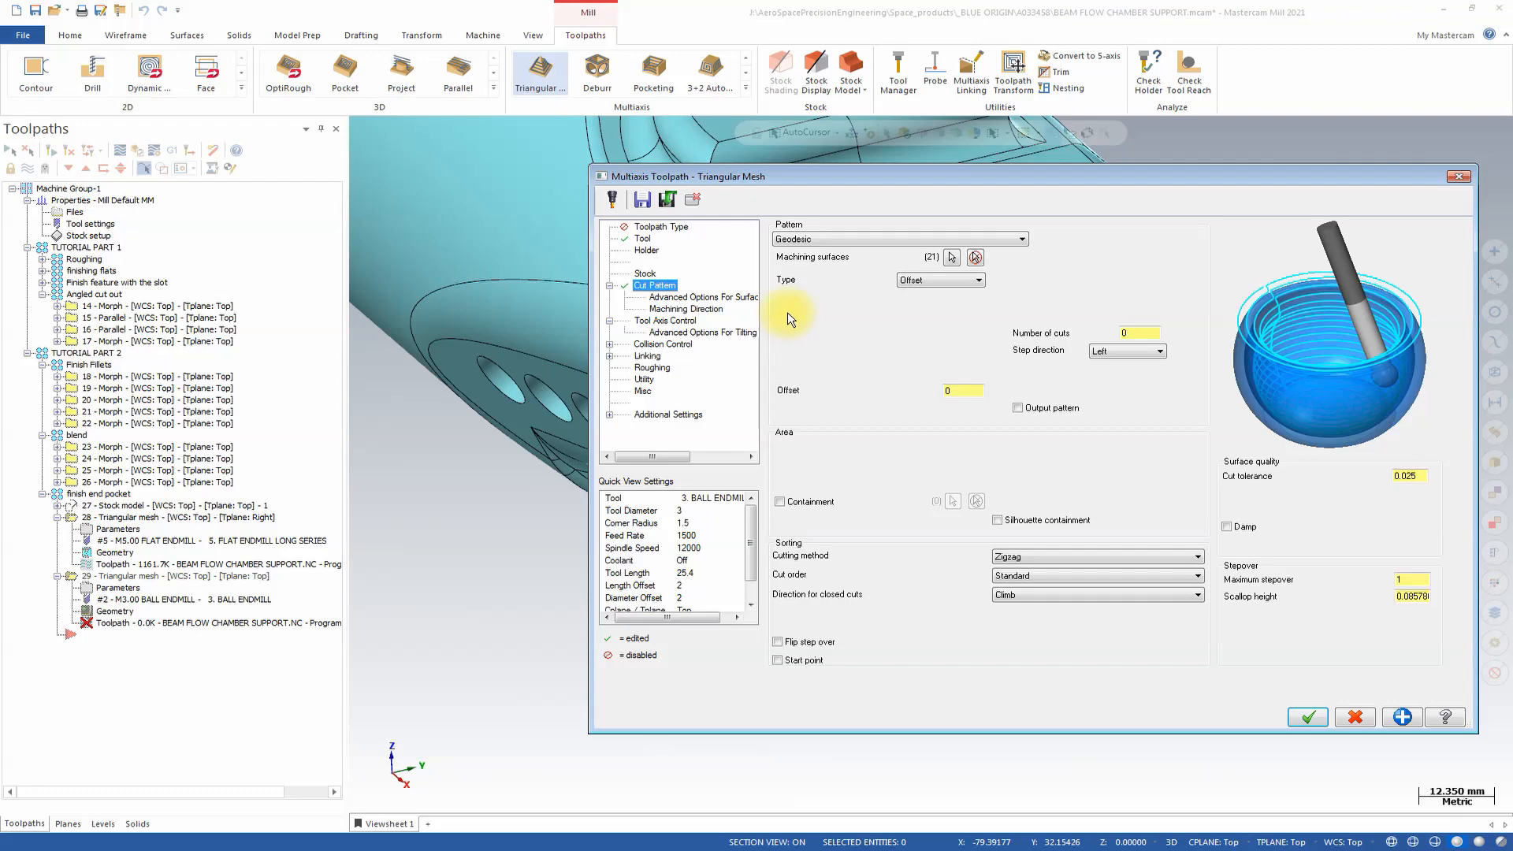
Step: Set the Geodesic type to Morph and enable Output pattern for drive curve selection
{"action": "left_click", "coordinate": [1017, 408]}
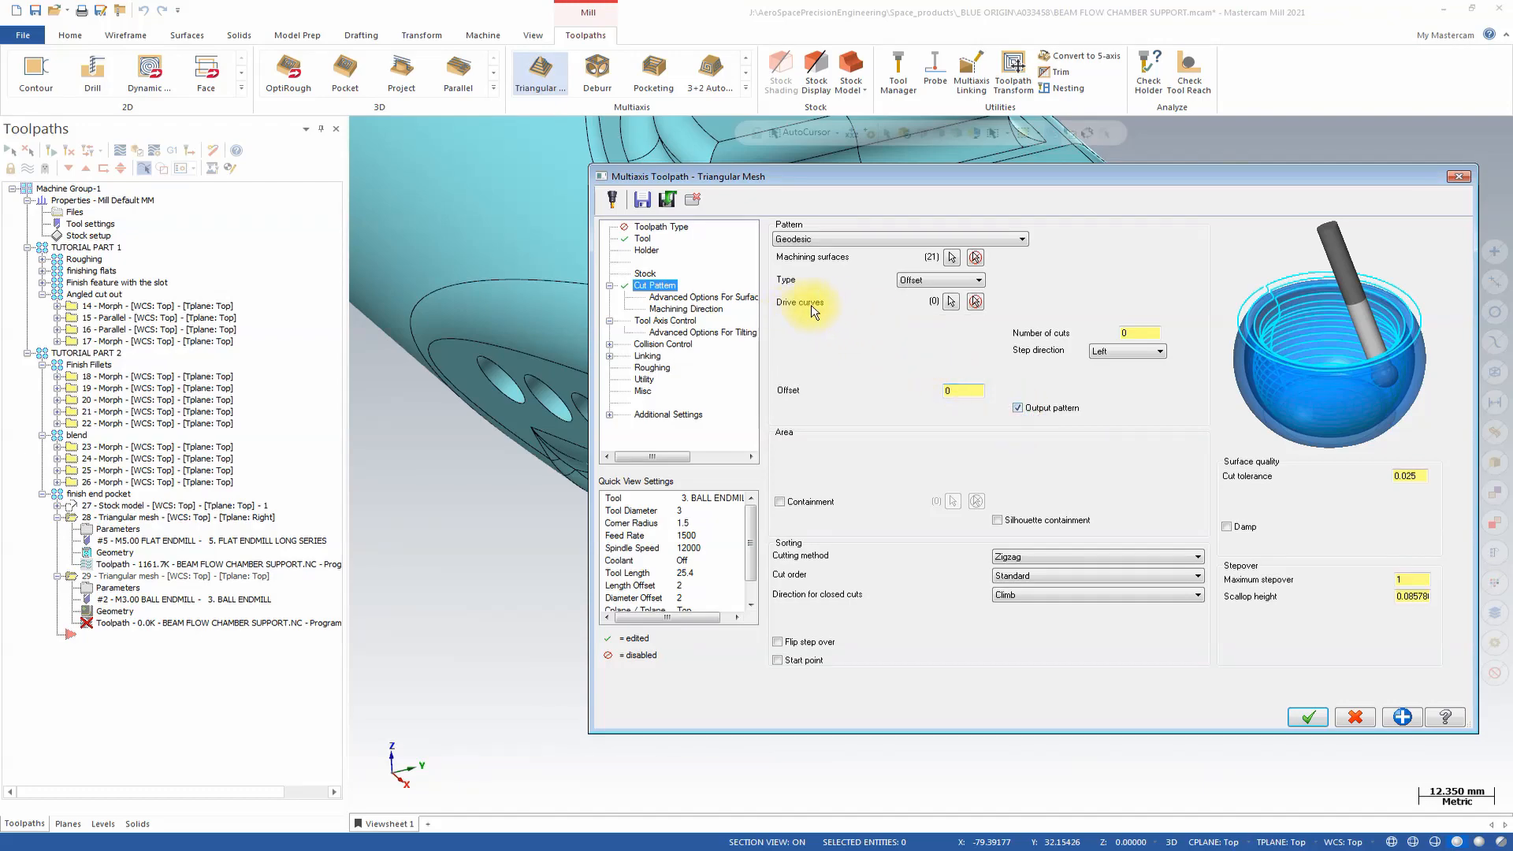
{"action": "left_click", "coordinate": [1017, 407]}
{"action": "left_click", "coordinate": [959, 284]}
{"action": "left_click", "coordinate": [943, 309]}
{"action": "left_click", "coordinate": [944, 280]}
{"action": "left_click", "coordinate": [937, 304]}
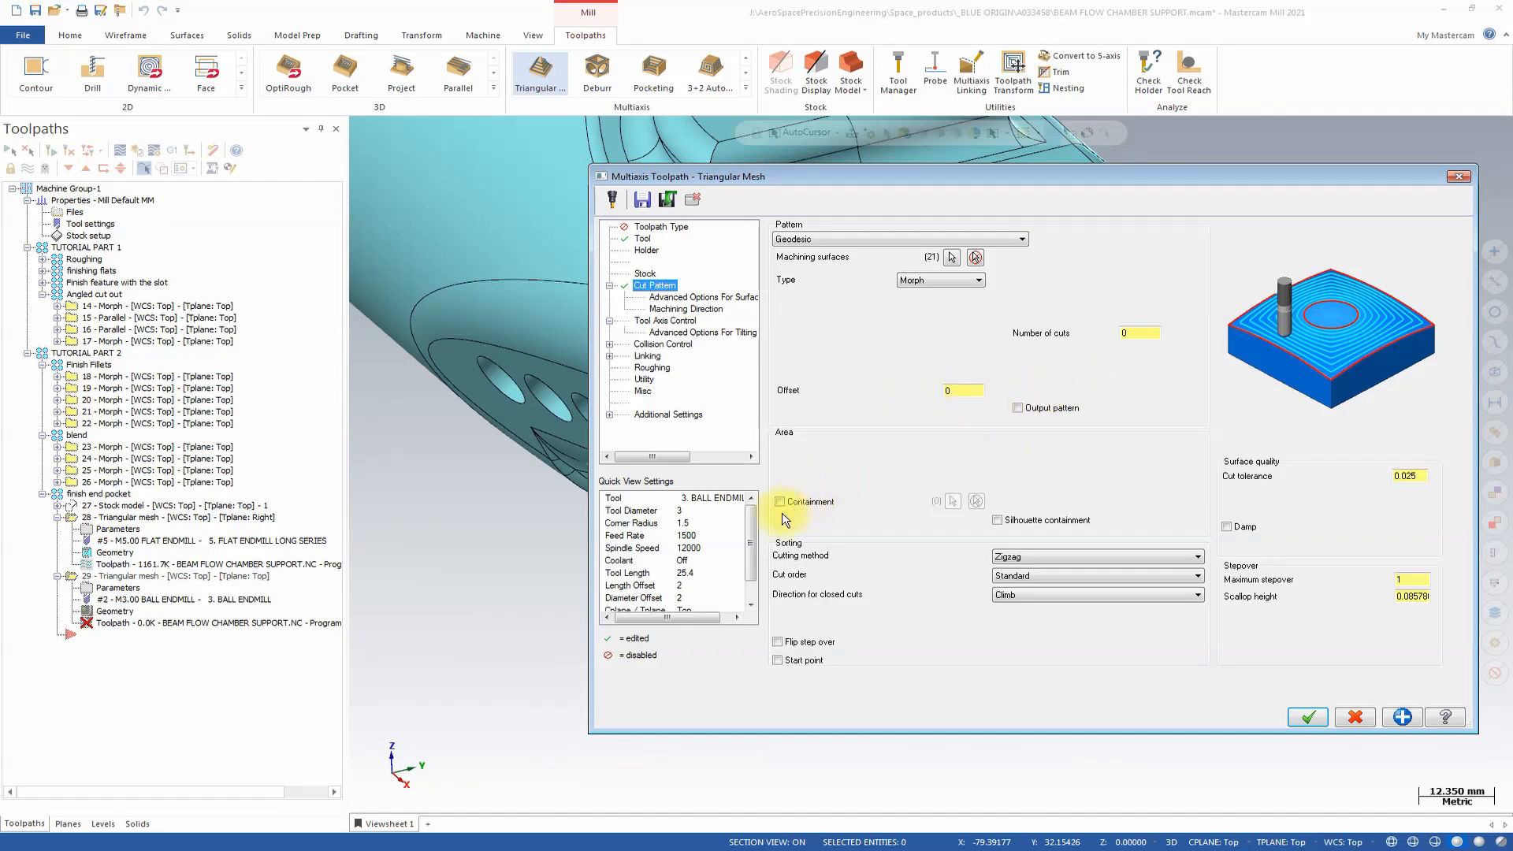
{"action": "left_click", "coordinate": [1017, 408]}
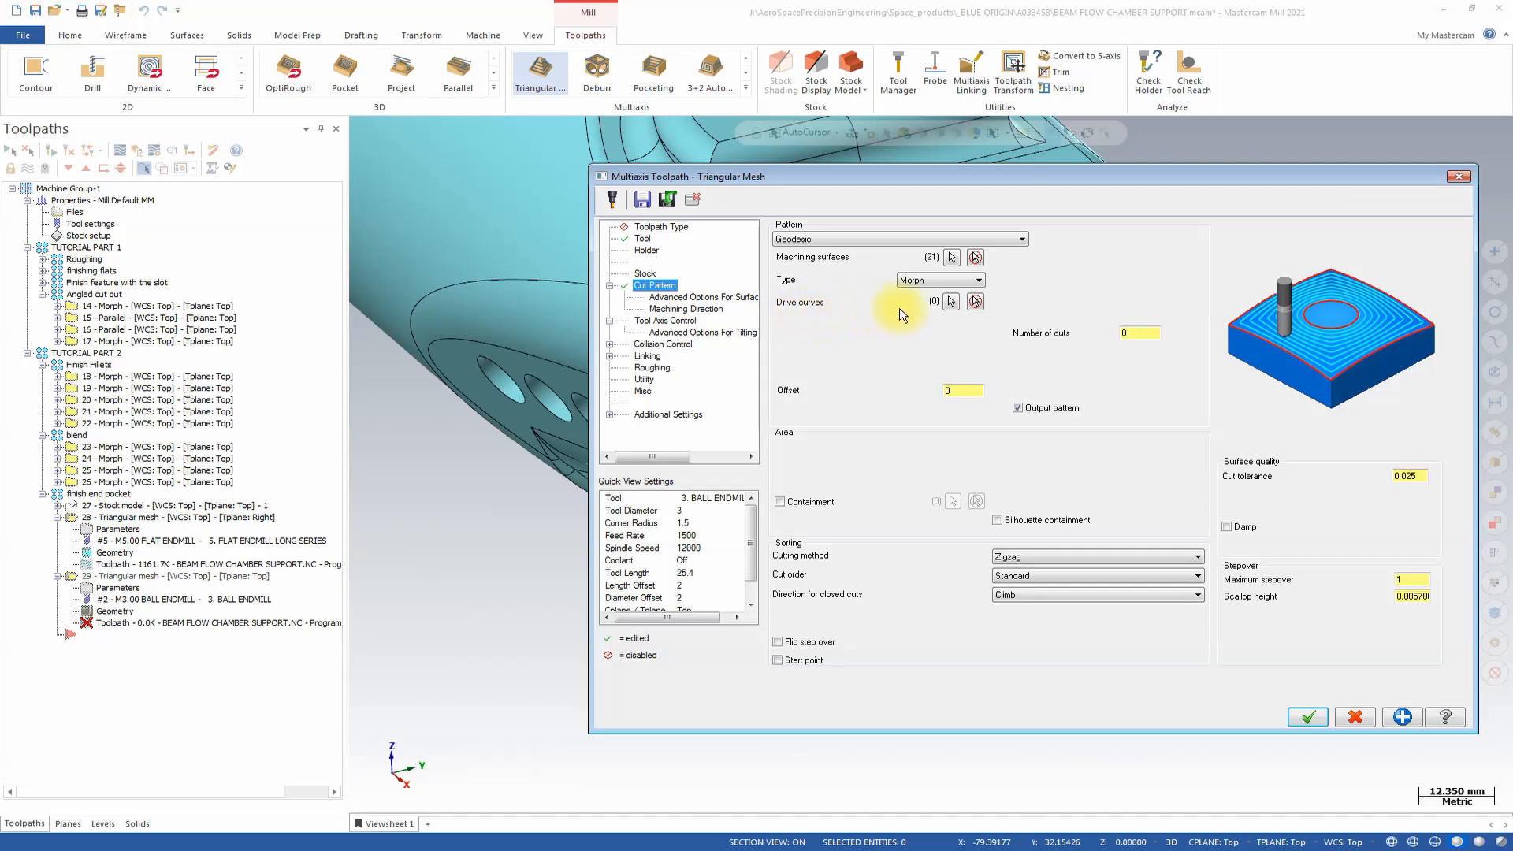
Step: Chain the lip's inner boundary as the first drive curve, from one end blend along the pocket floor edge to the opposite end blend
{"action": "left_click", "coordinate": [950, 302]}
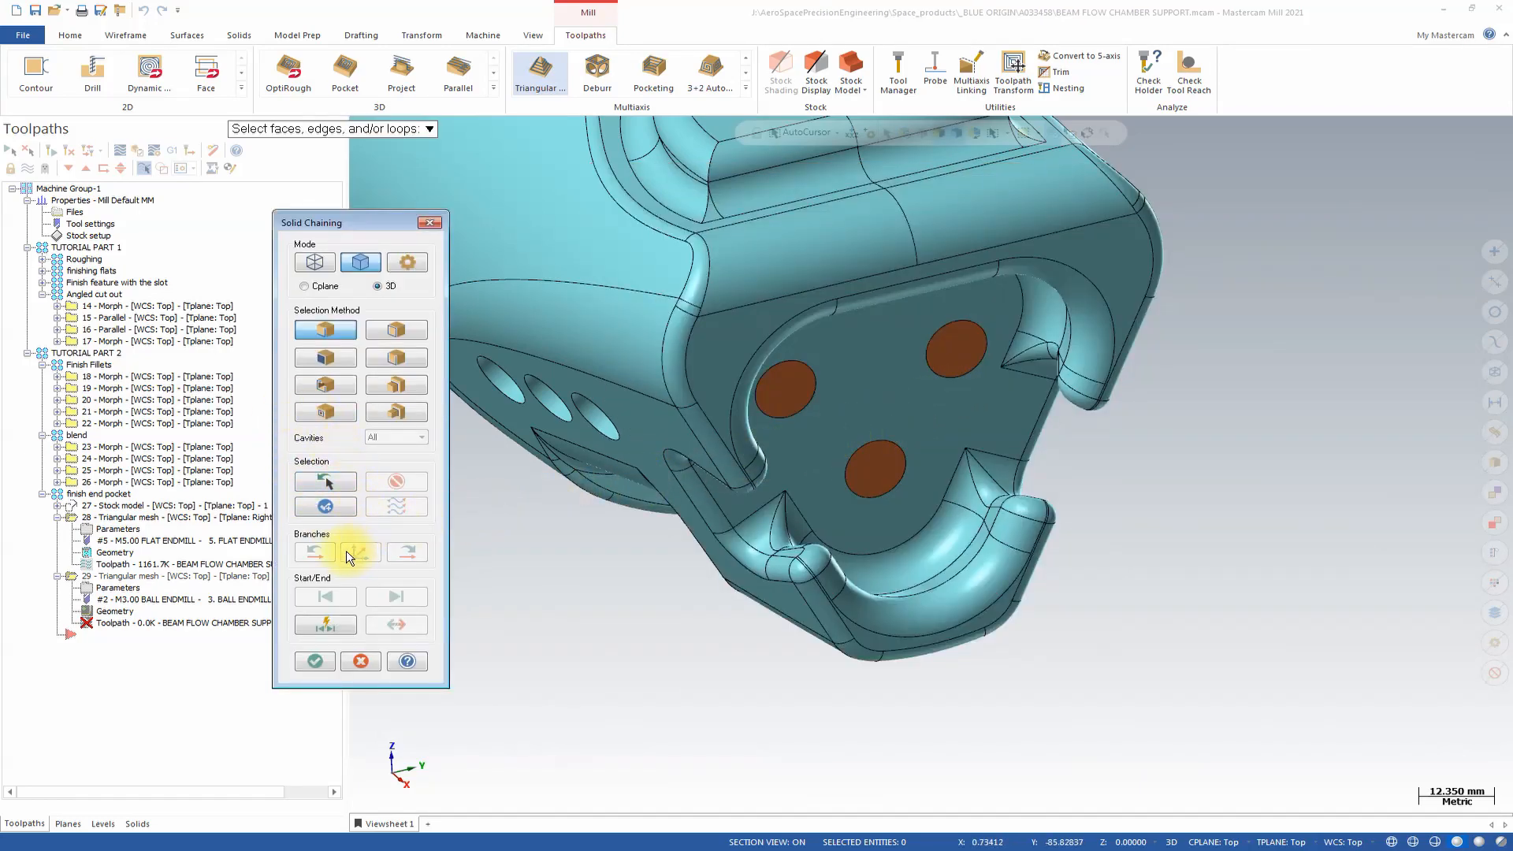
{"action": "left_click", "coordinate": [744, 517]}
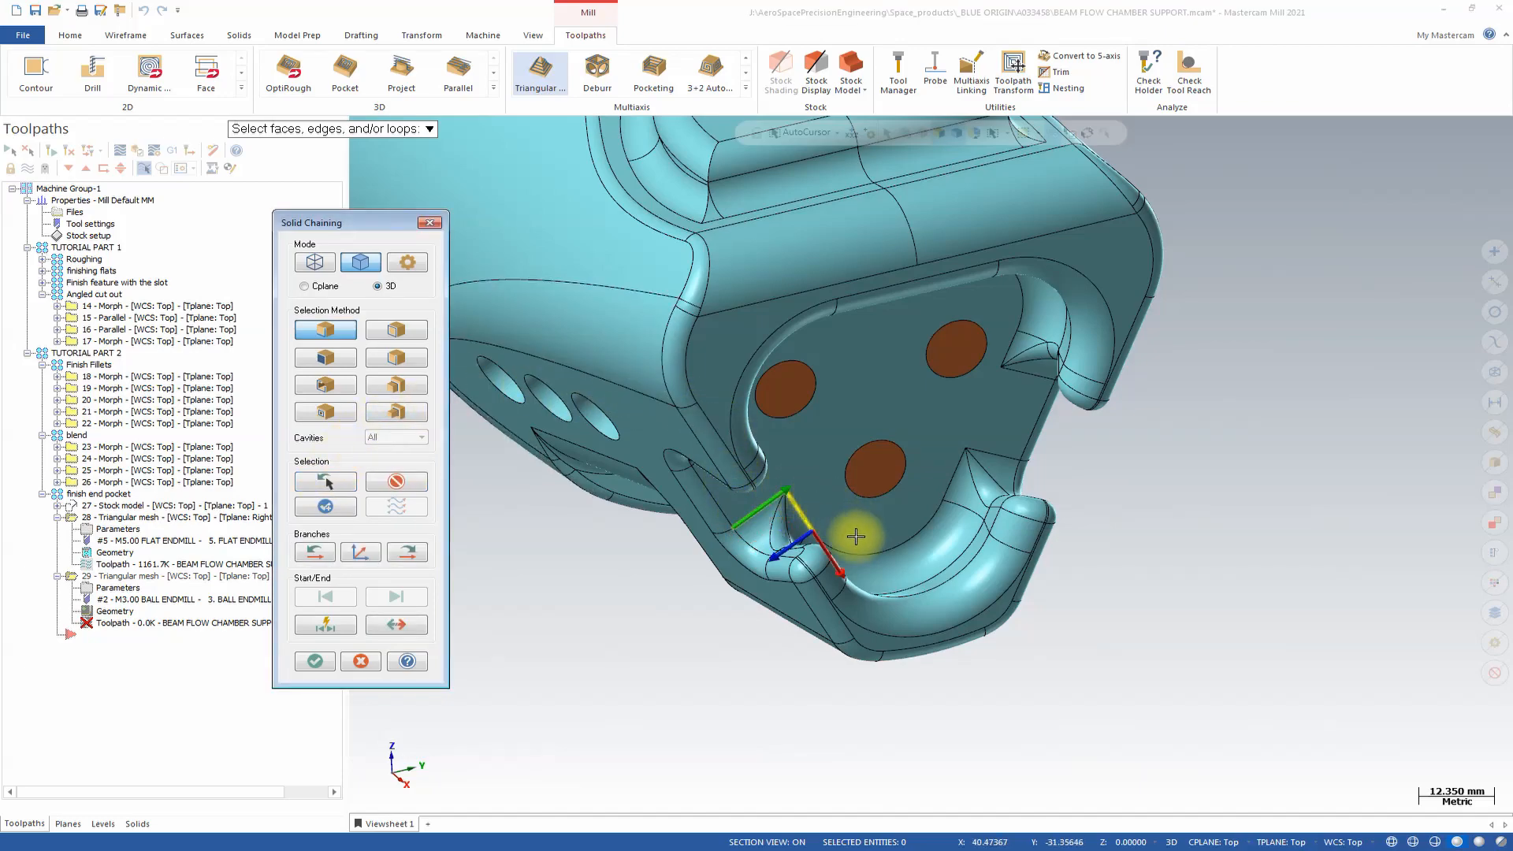
{"action": "scroll", "coordinate": [835, 542], "scroll_direction": "up", "scroll_amount": 4}
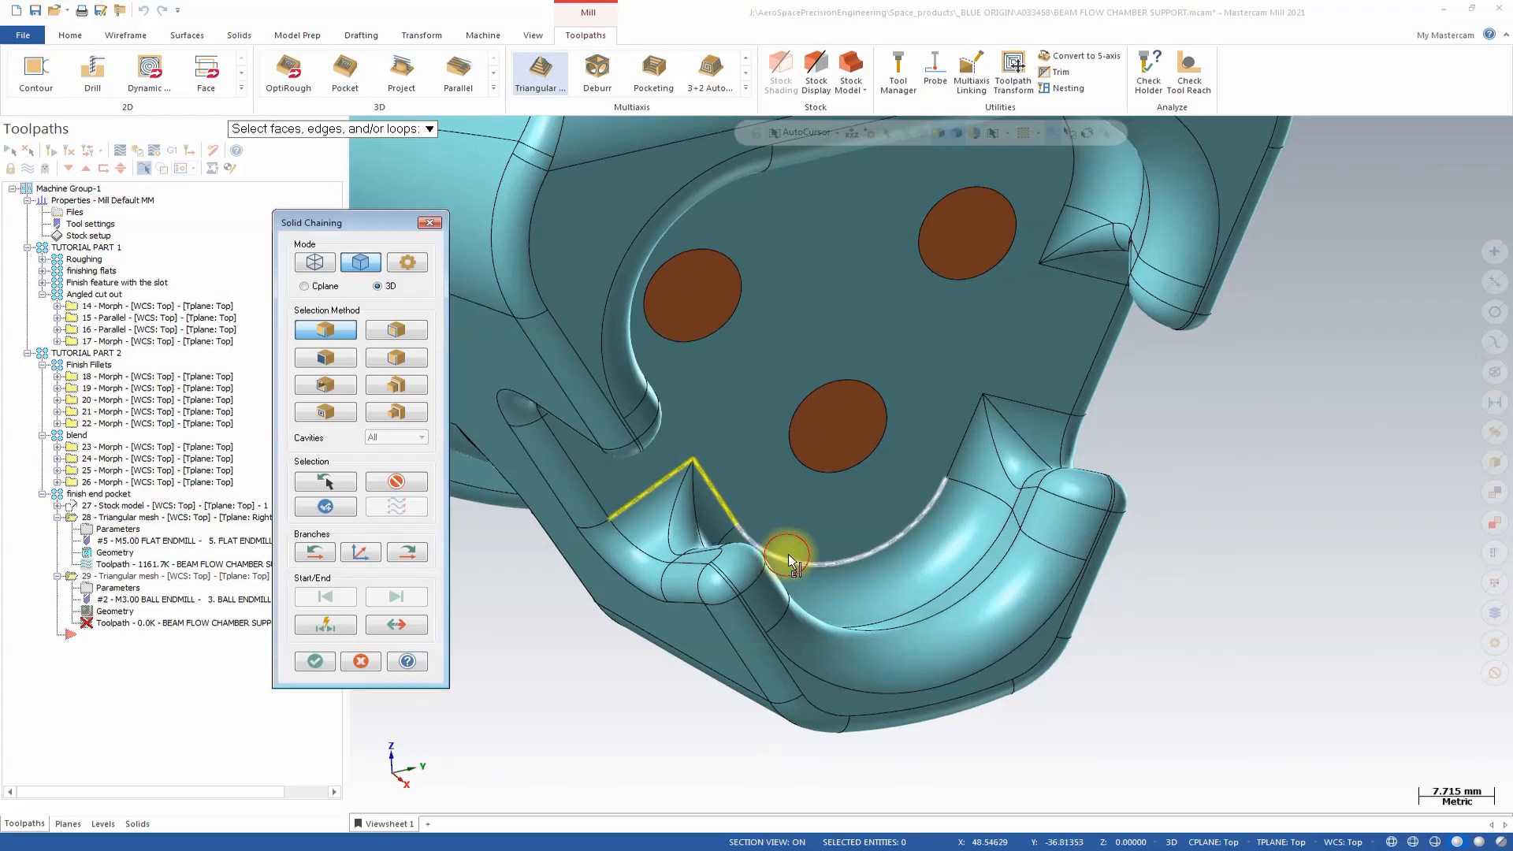
{"action": "left_click", "coordinate": [788, 555]}
{"action": "left_click", "coordinate": [963, 443]}
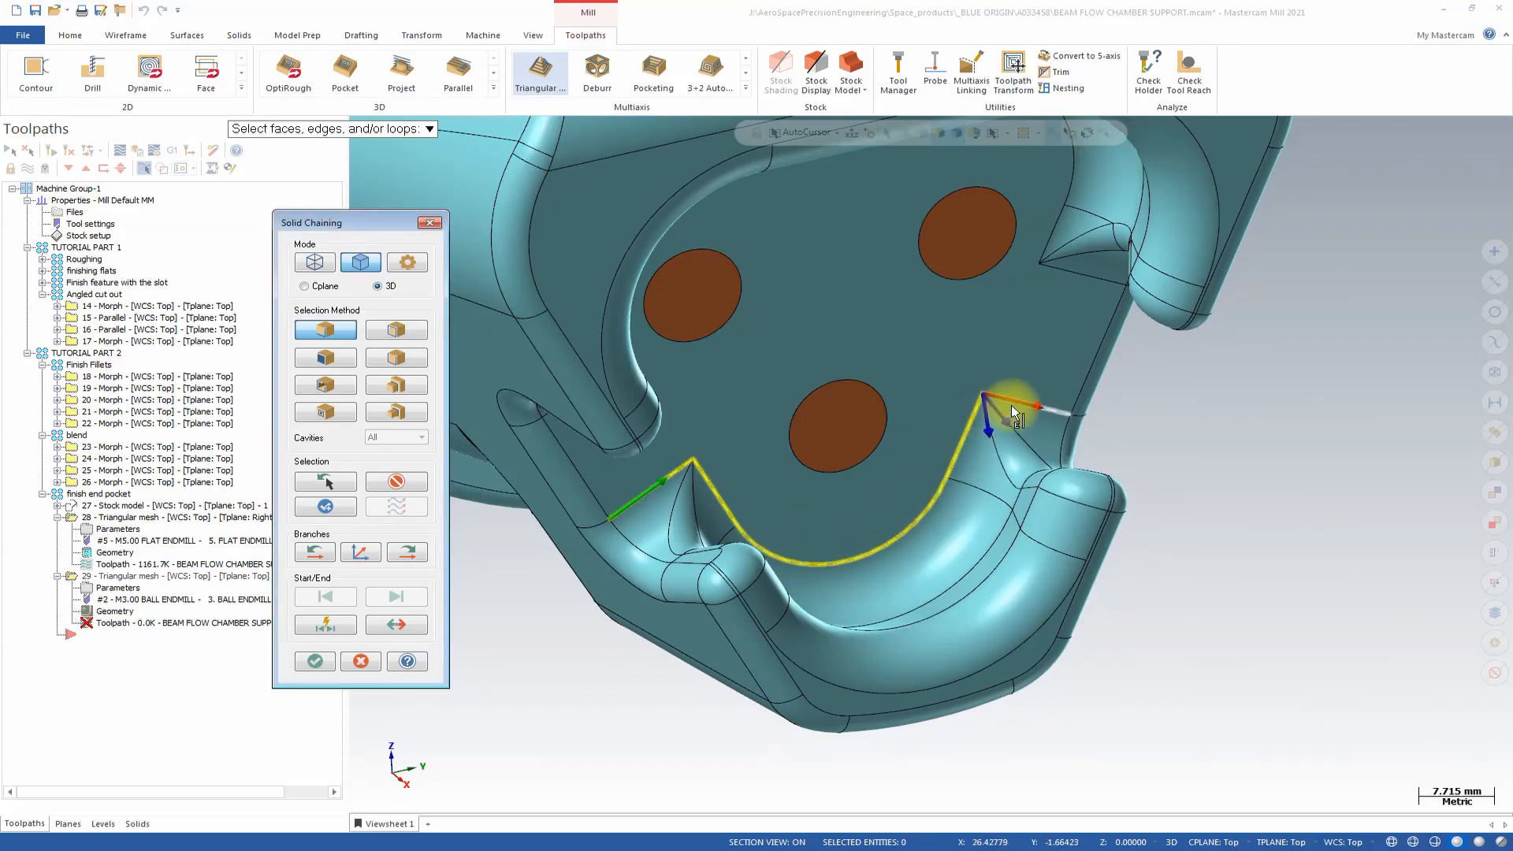
{"action": "left_click", "coordinate": [1048, 411]}
{"action": "scroll", "coordinate": [993, 457], "scroll_direction": "down", "scroll_amount": 1}
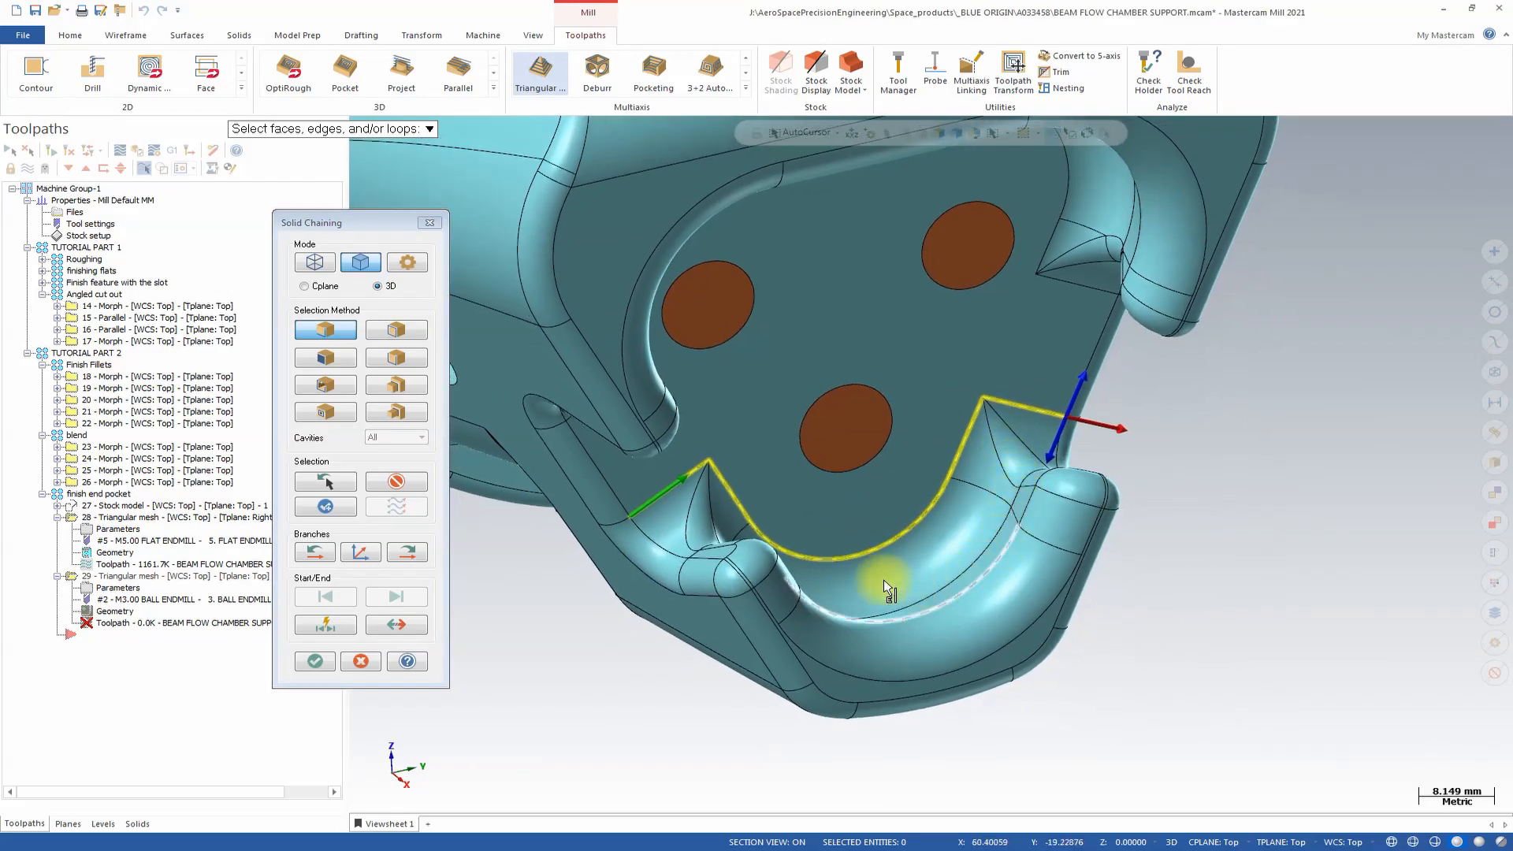
Step: Start the second drive curve chain at the short edge on the lip's rounded end and reverse its direction
{"action": "scroll", "coordinate": [730, 489], "scroll_direction": "down", "scroll_amount": 2}
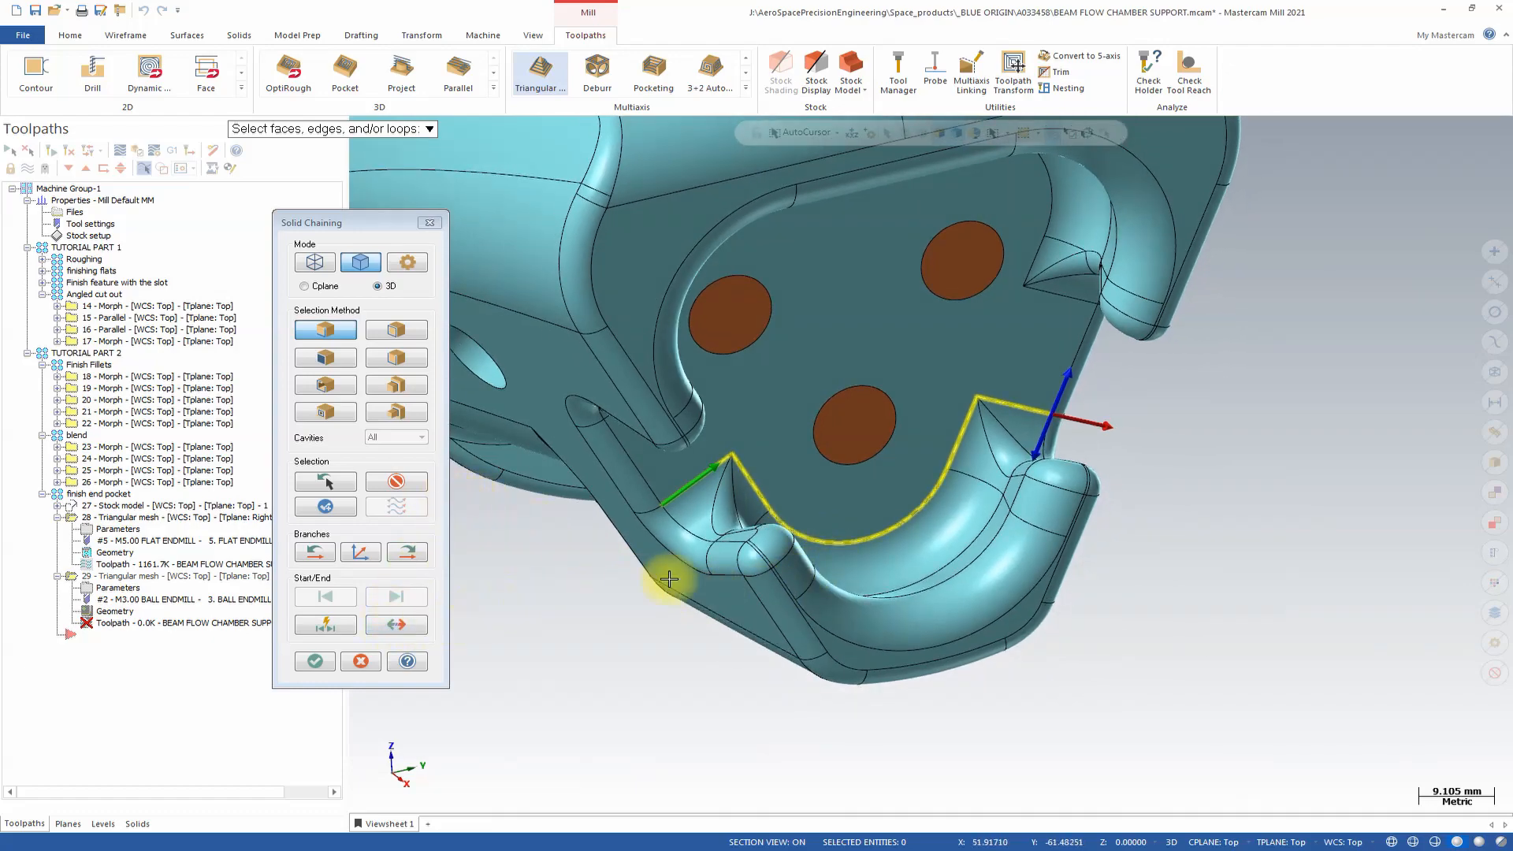
{"action": "scroll", "coordinate": [736, 578], "scroll_direction": "up", "scroll_amount": 20}
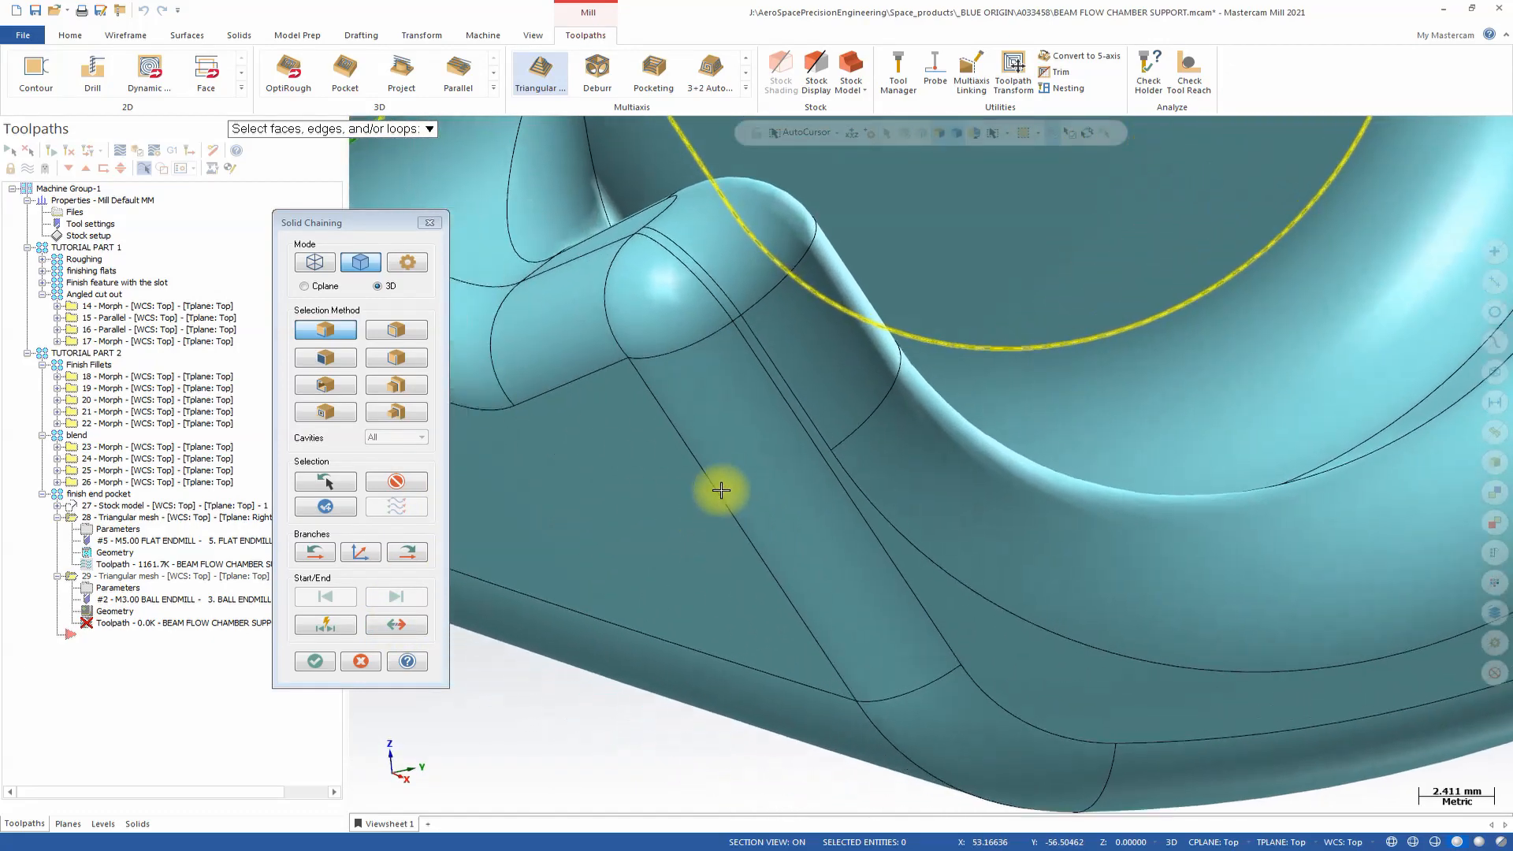
{"action": "middle_click_drag", "start_coordinate": [721, 490], "coordinate": [734, 492]}
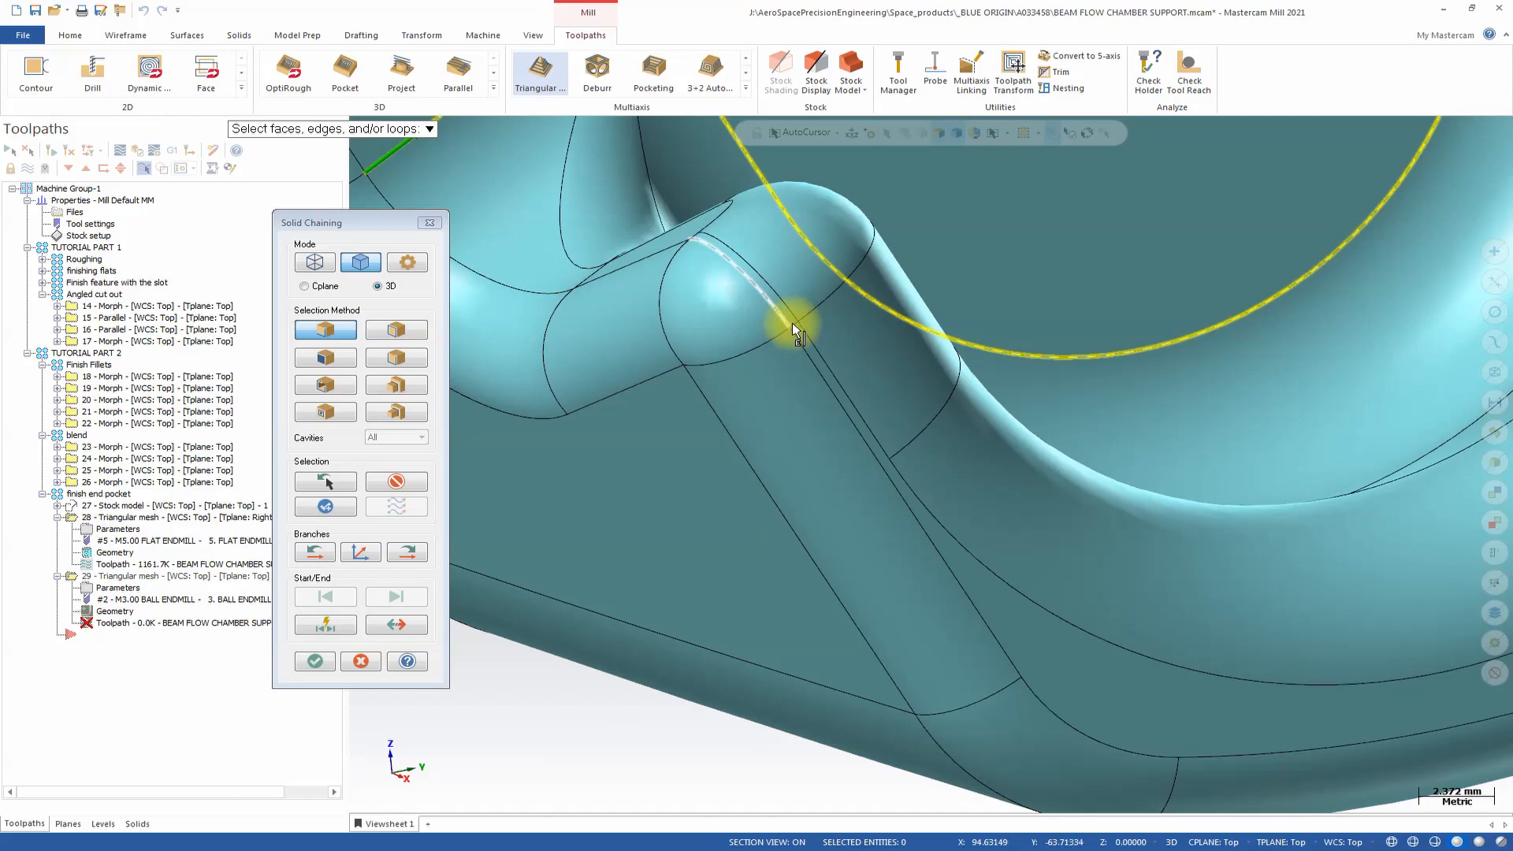
{"action": "scroll", "coordinate": [798, 320], "scroll_direction": "up", "scroll_amount": 8}
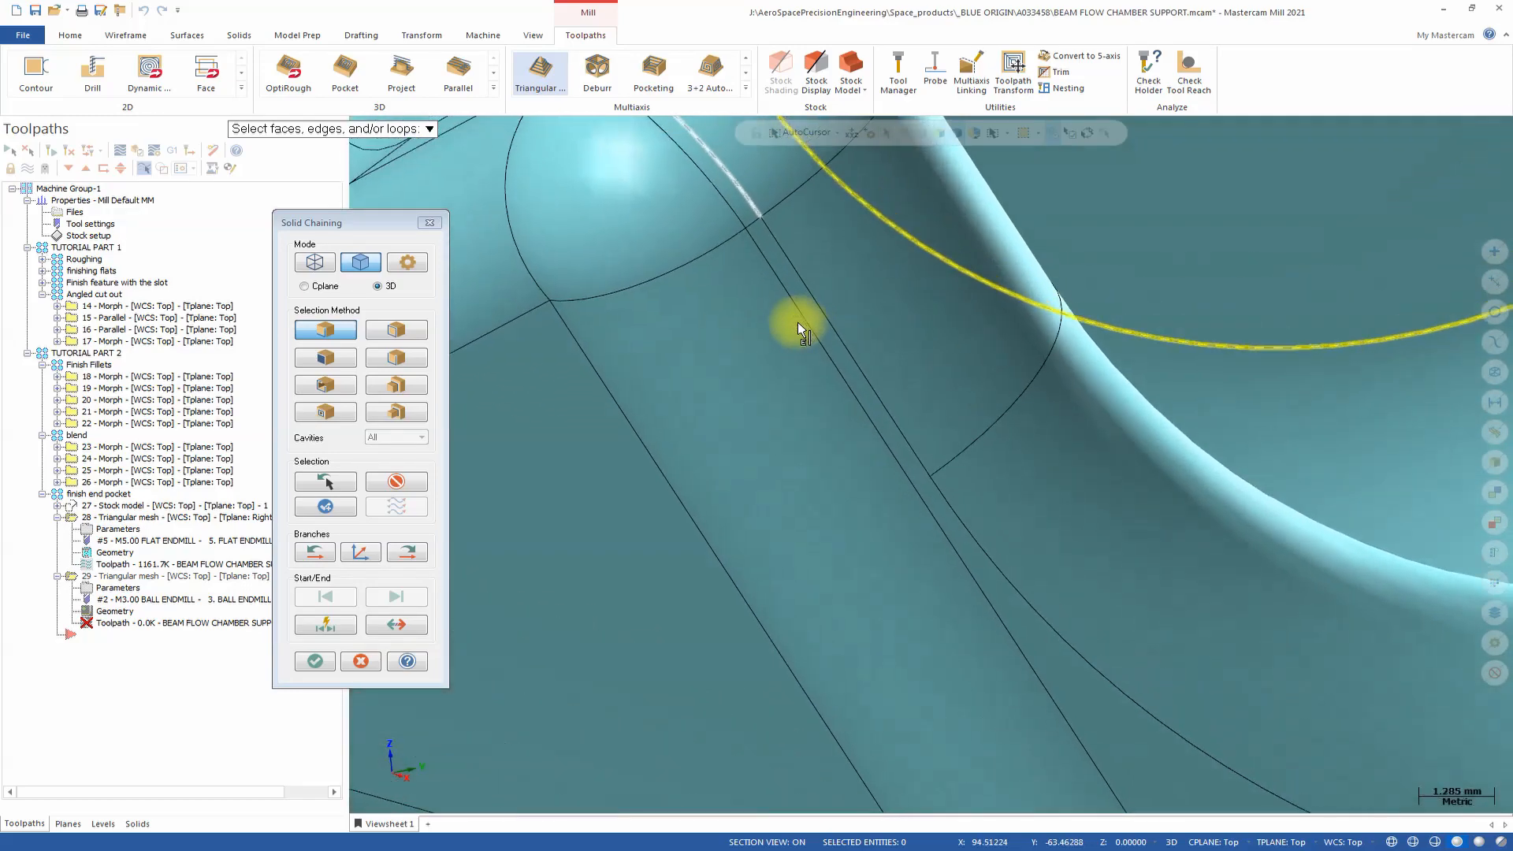
{"action": "middle_click_drag", "start_coordinate": [784, 293], "coordinate": [788, 322]}
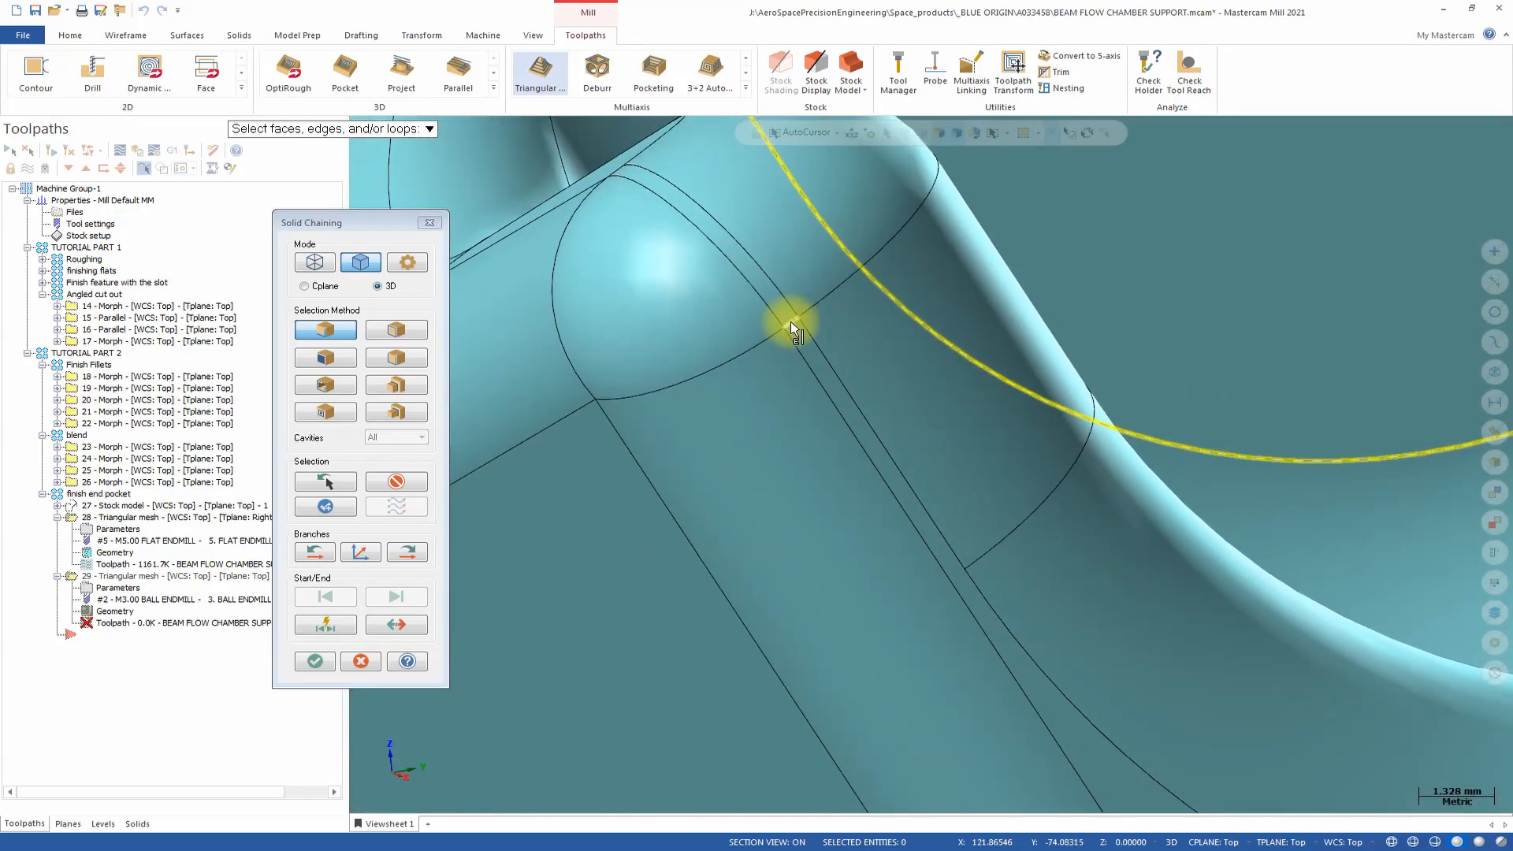
{"action": "left_click", "coordinate": [791, 321]}
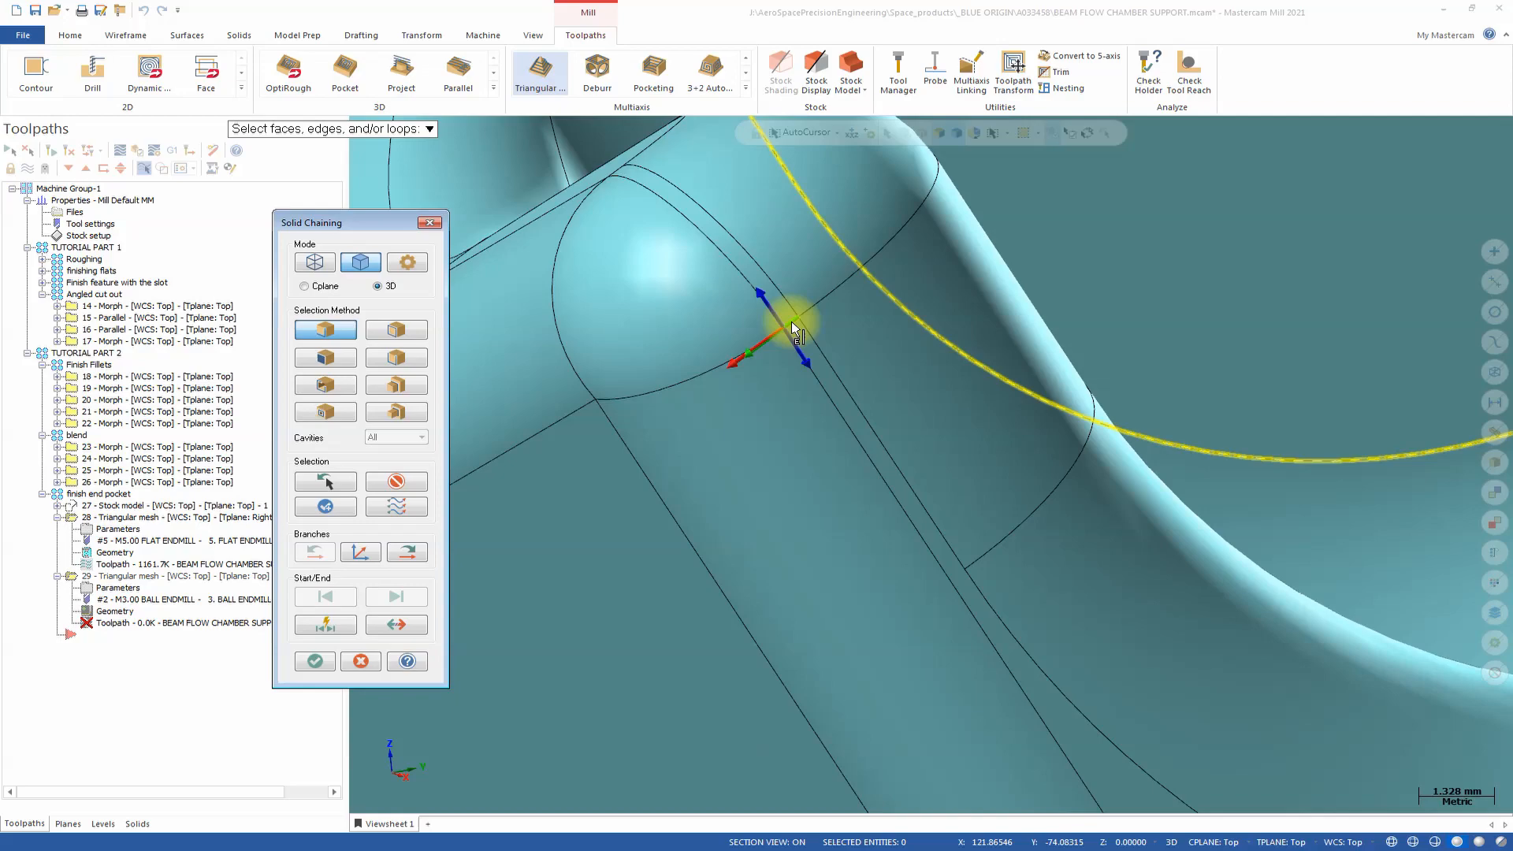
{"action": "left_click", "coordinate": [404, 628]}
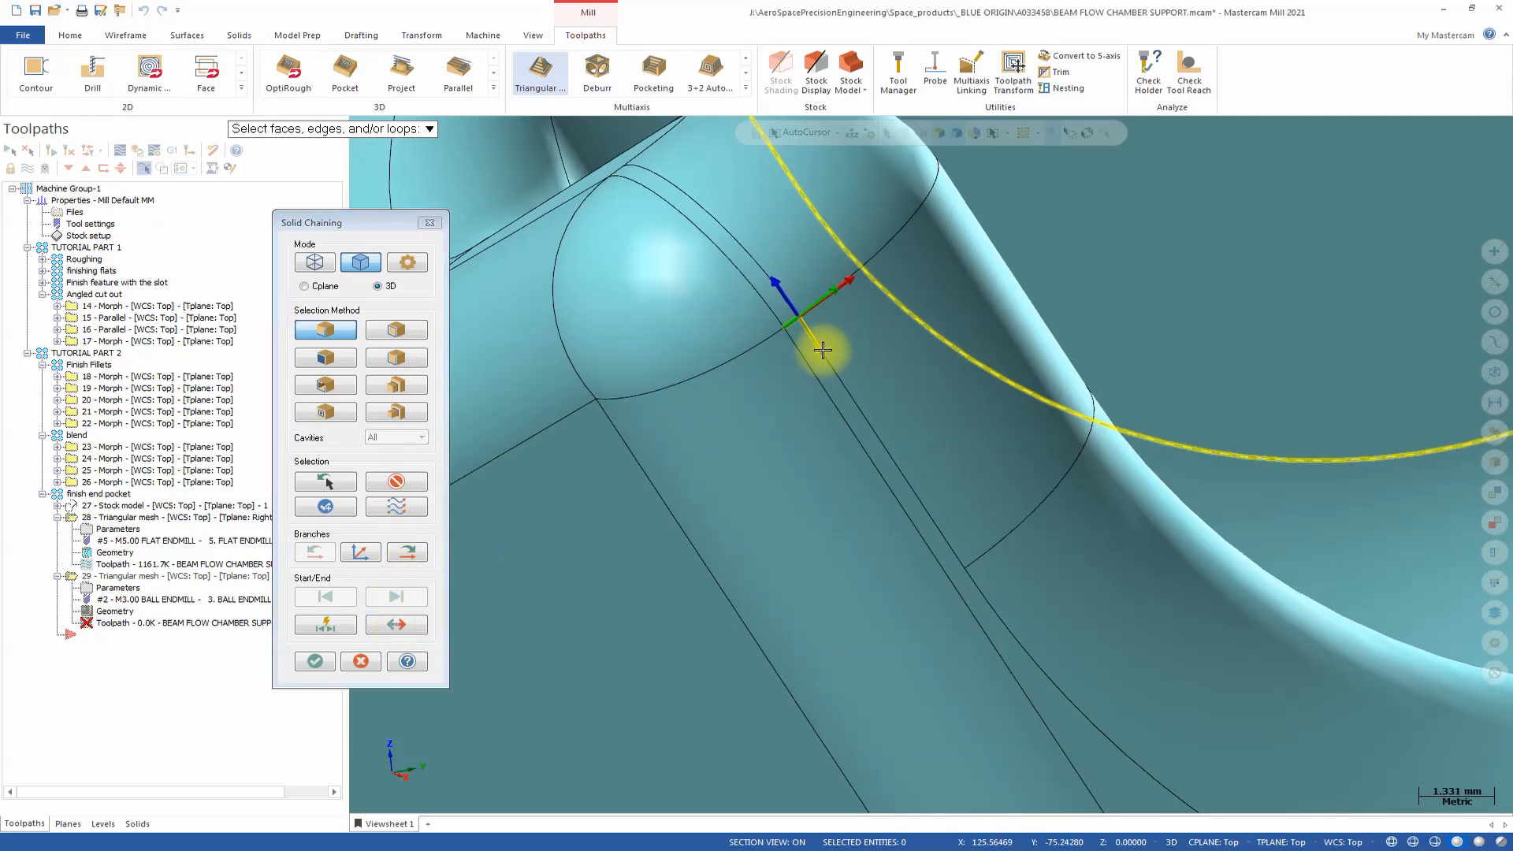
Step: Extend the second chain along the lip's outer curved edge to the rounded end on the opposite side
{"action": "left_click", "coordinate": [821, 345]}
{"action": "scroll", "coordinate": [827, 359], "scroll_direction": "down", "scroll_amount": 5}
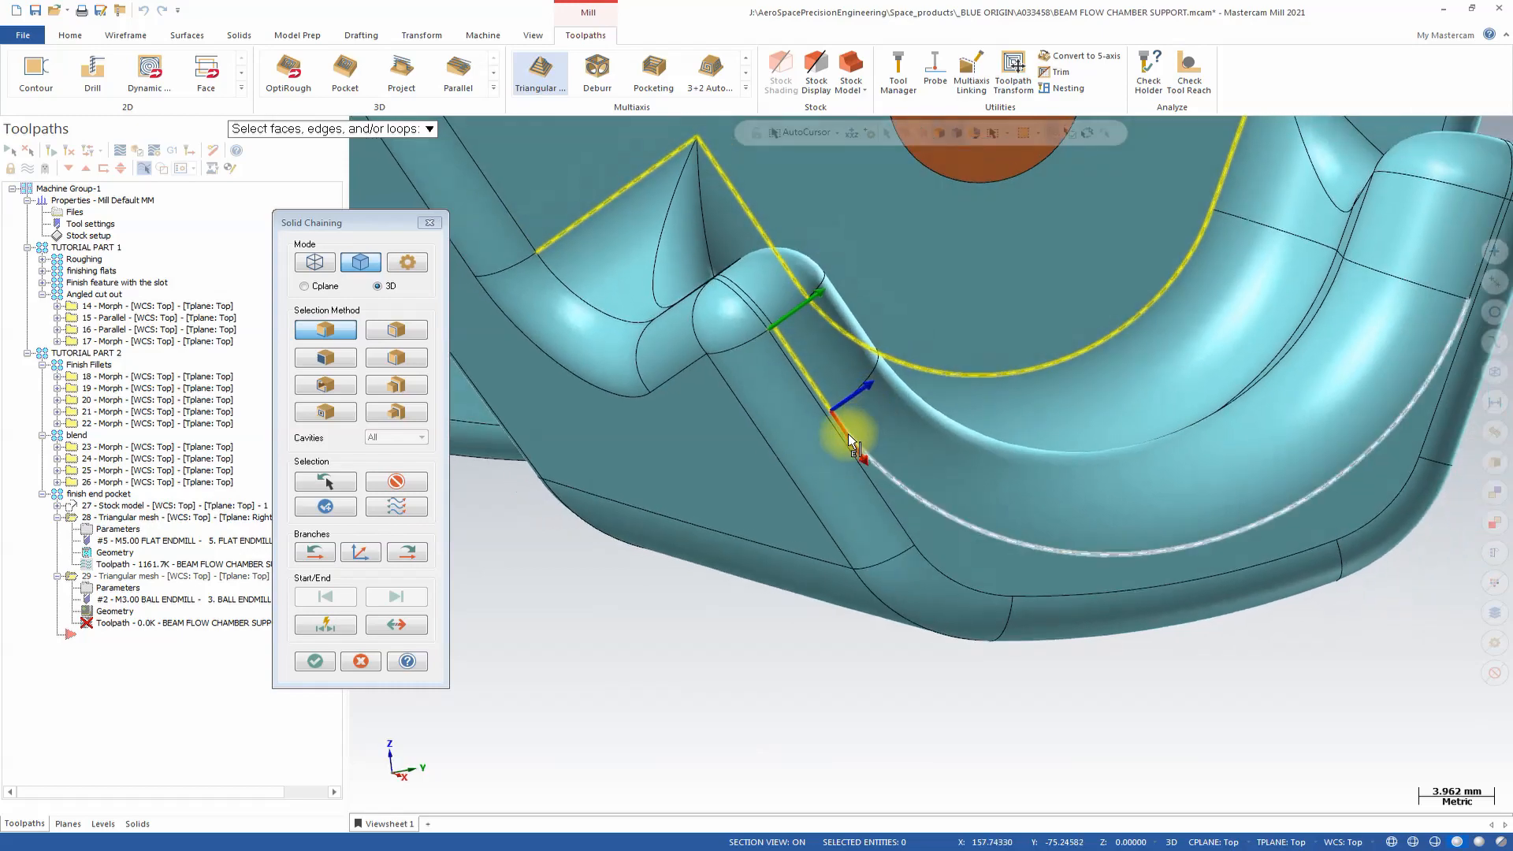
{"action": "left_click", "coordinate": [846, 435]}
{"action": "scroll", "coordinate": [1332, 365], "scroll_direction": "down", "scroll_amount": 3}
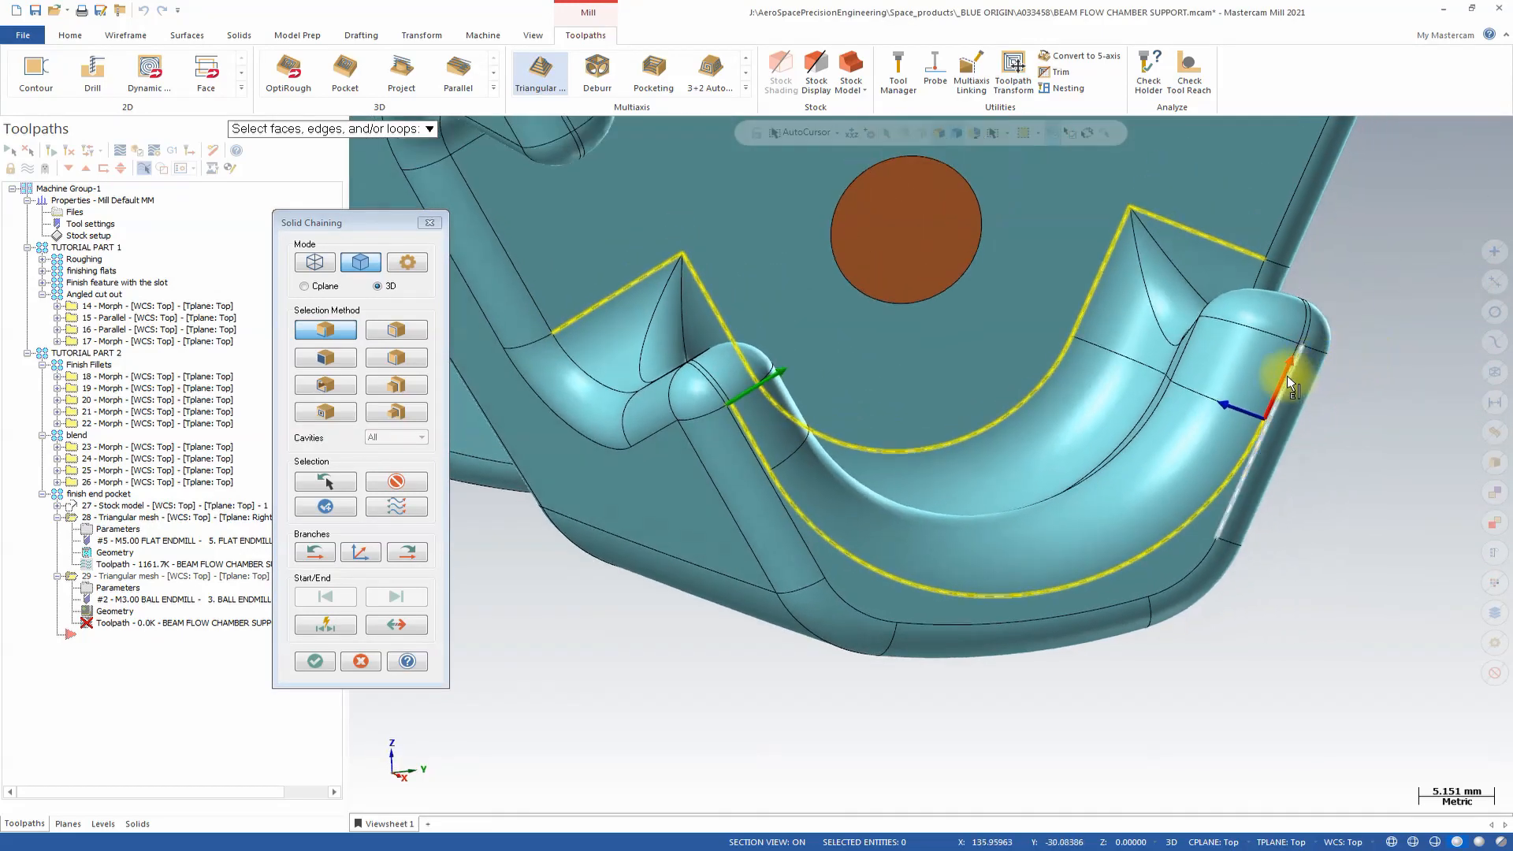
{"action": "left_click", "coordinate": [1287, 372]}
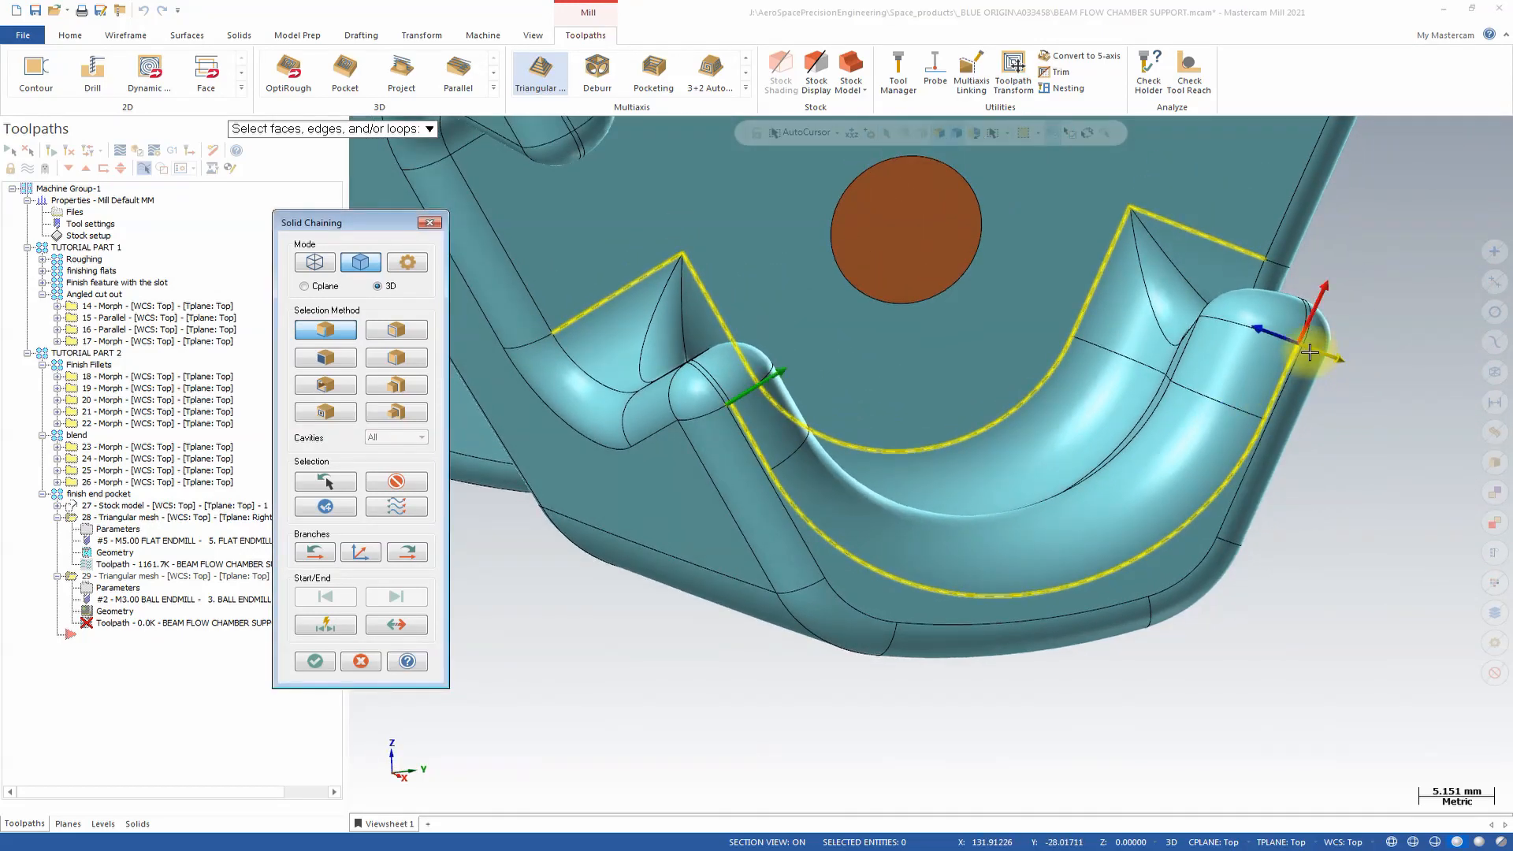
Step: Inspect both chains around the lip, including the short starting edge of the second one, and accept them as the drive curves
{"action": "middle_click_drag", "start_coordinate": [1179, 513], "coordinate": [820, 300]}
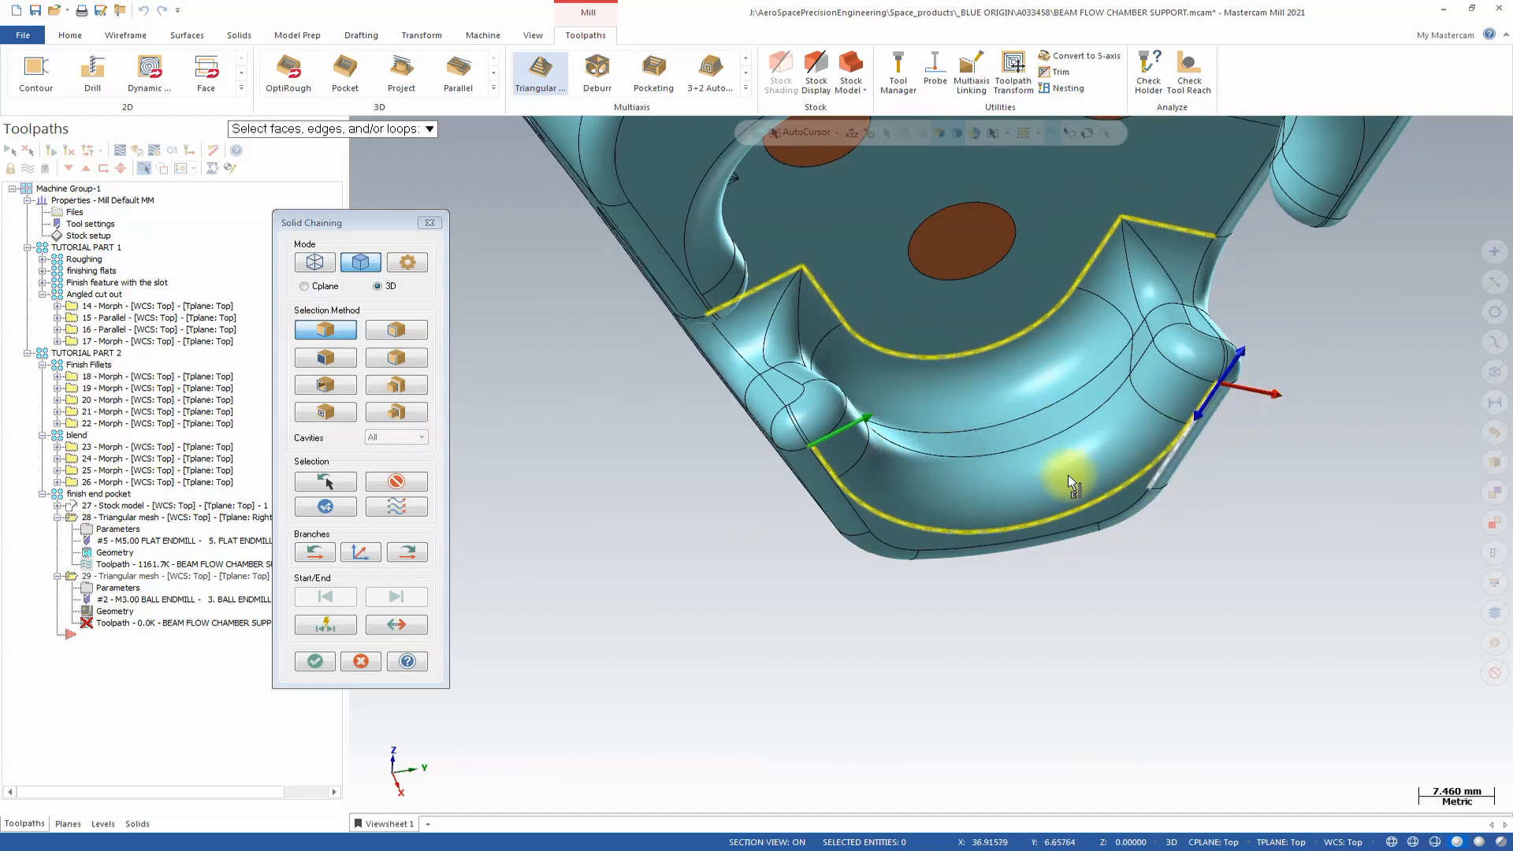
{"action": "middle_click_drag", "start_coordinate": [1067, 475], "coordinate": [672, 507]}
{"action": "scroll", "coordinate": [567, 516], "scroll_direction": "up", "scroll_amount": 1}
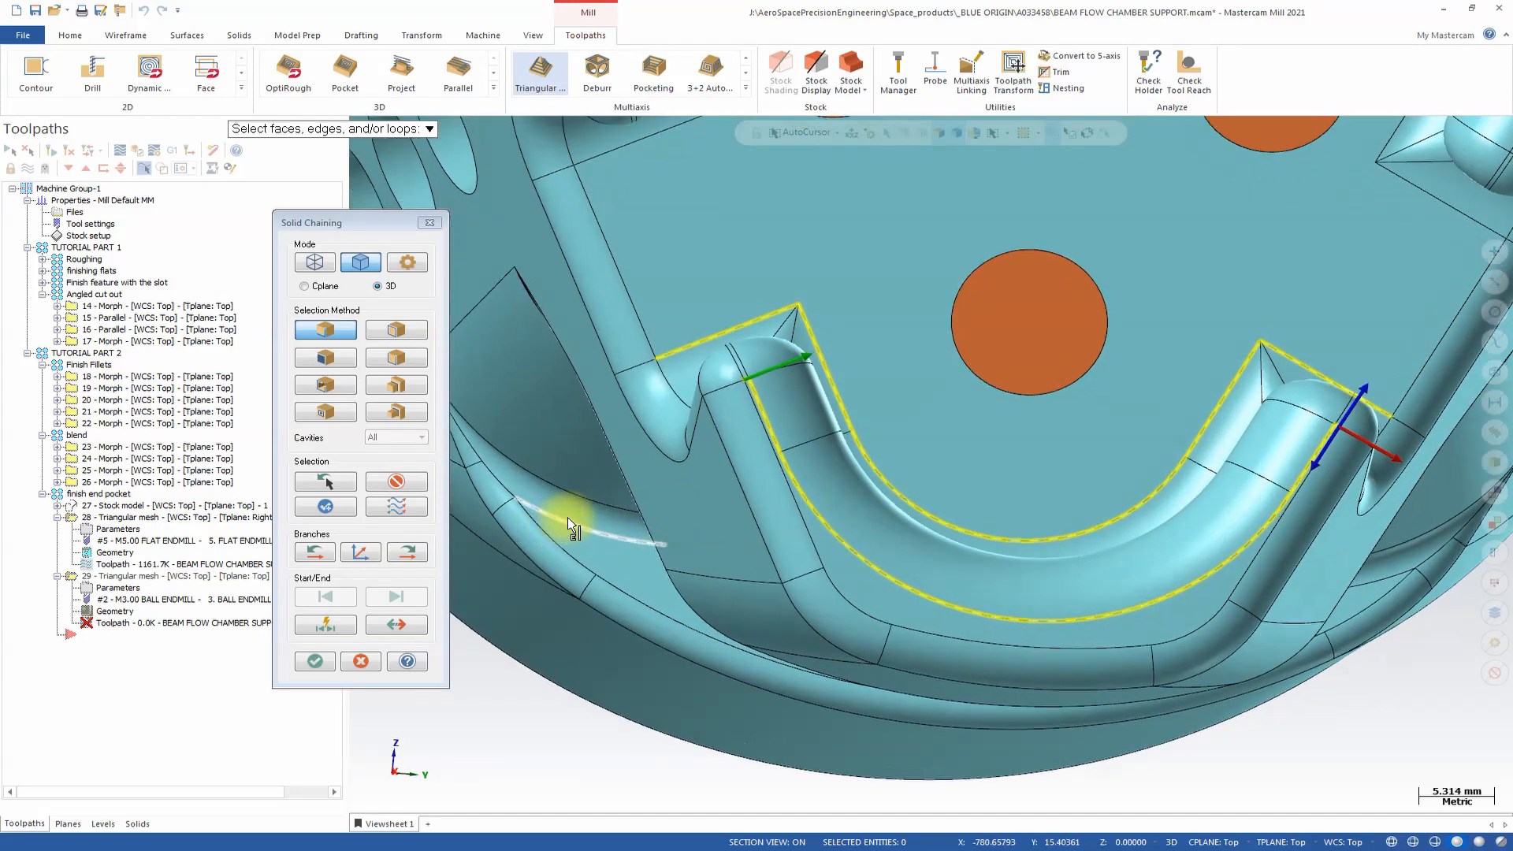
{"action": "scroll", "coordinate": [684, 431], "scroll_direction": "up", "scroll_amount": 3}
{"action": "scroll", "coordinate": [802, 299], "scroll_direction": "up", "scroll_amount": 3}
{"action": "scroll", "coordinate": [813, 290], "scroll_direction": "up", "scroll_amount": 2}
{"action": "scroll", "coordinate": [932, 308], "scroll_direction": "up", "scroll_amount": 2}
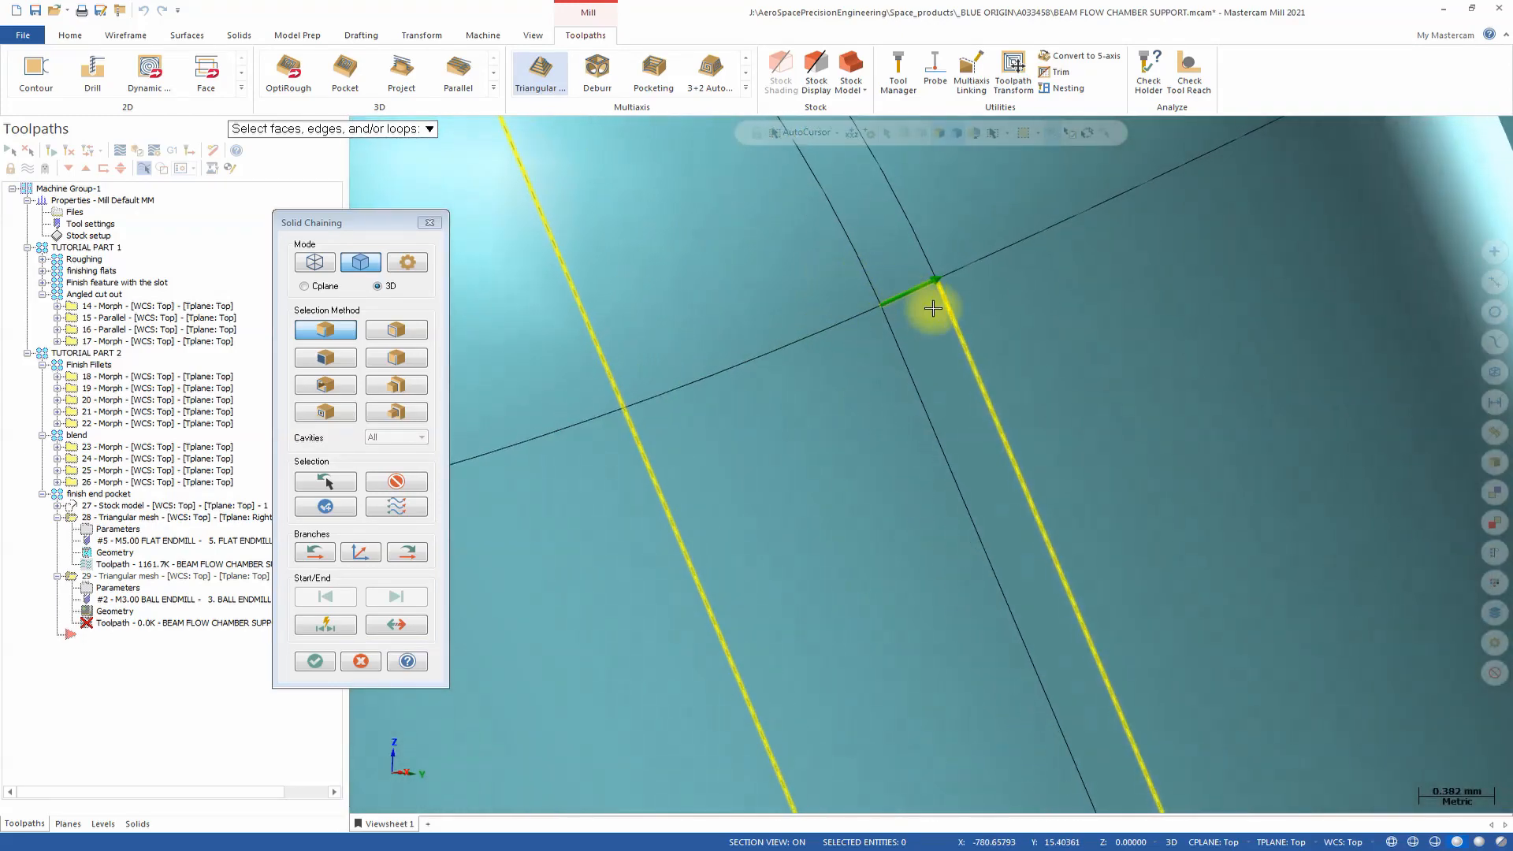
{"action": "scroll", "coordinate": [932, 308], "scroll_direction": "up", "scroll_amount": 2}
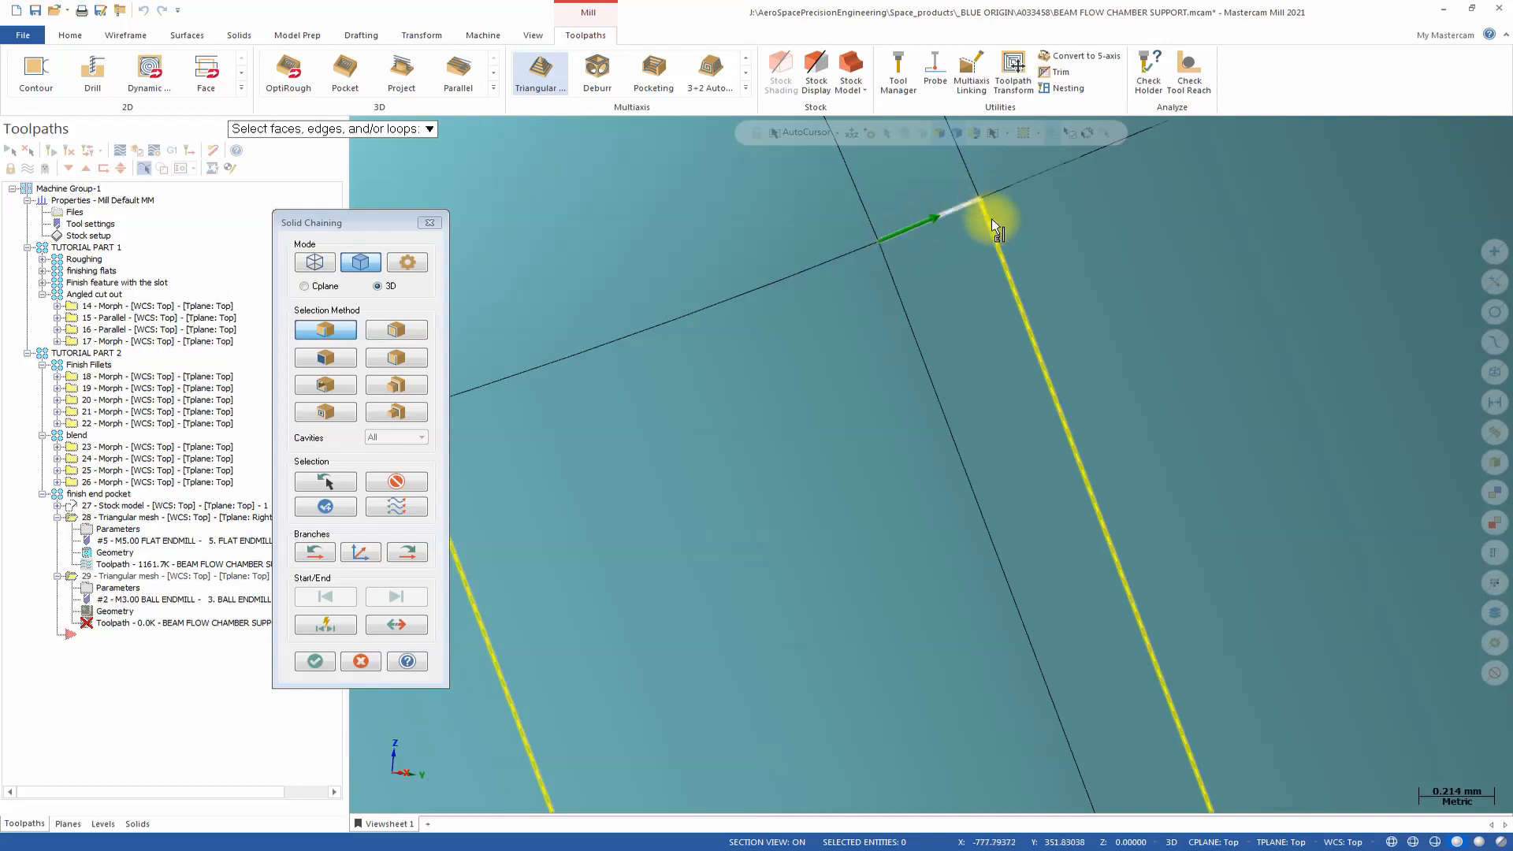
{"action": "scroll", "coordinate": [991, 219], "scroll_direction": "down", "scroll_amount": 10}
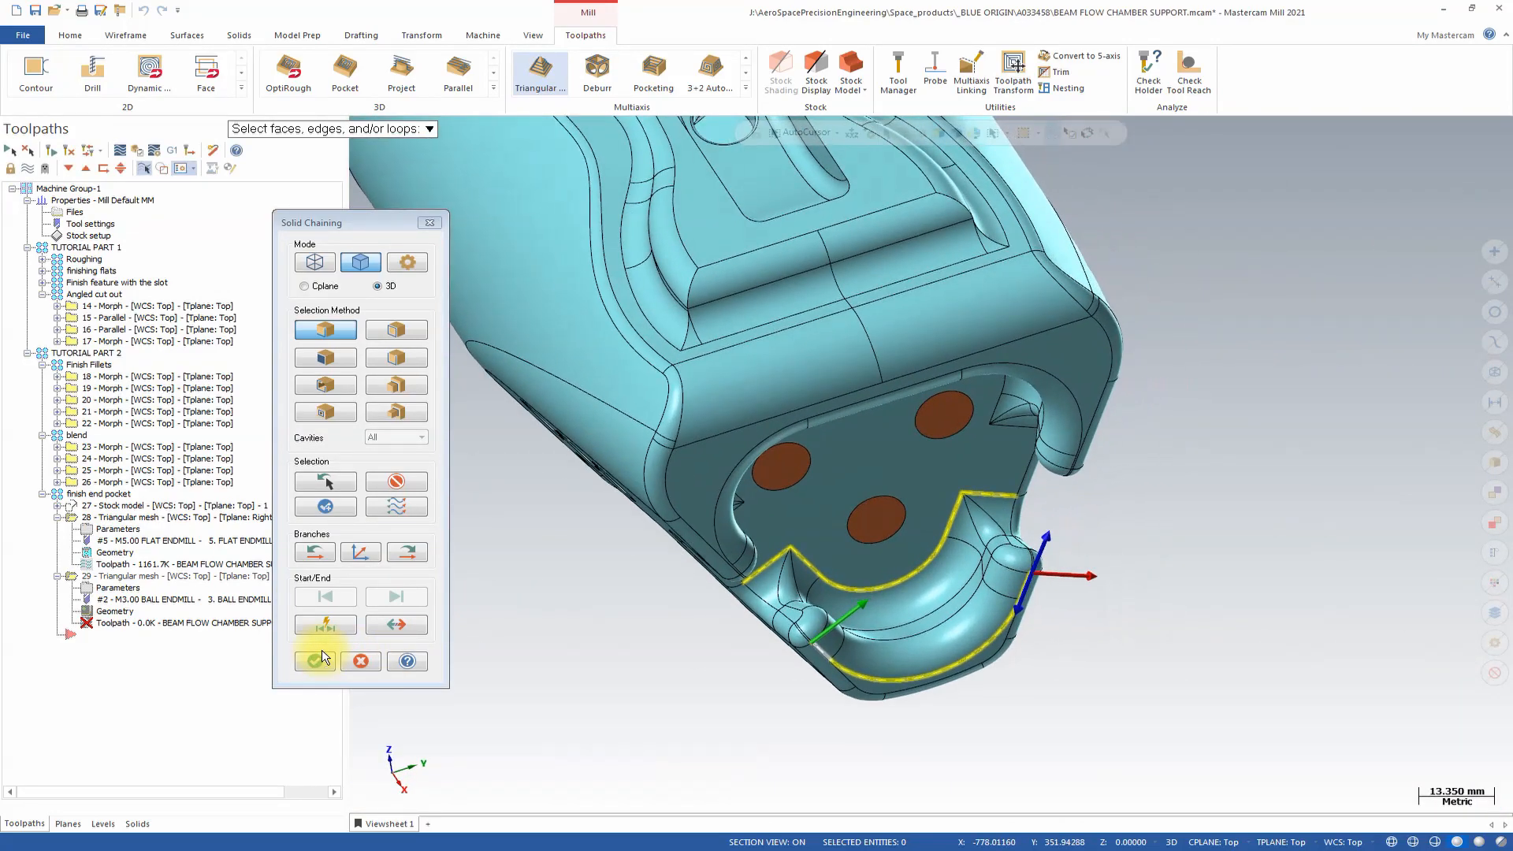
{"action": "left_click", "coordinate": [316, 662]}
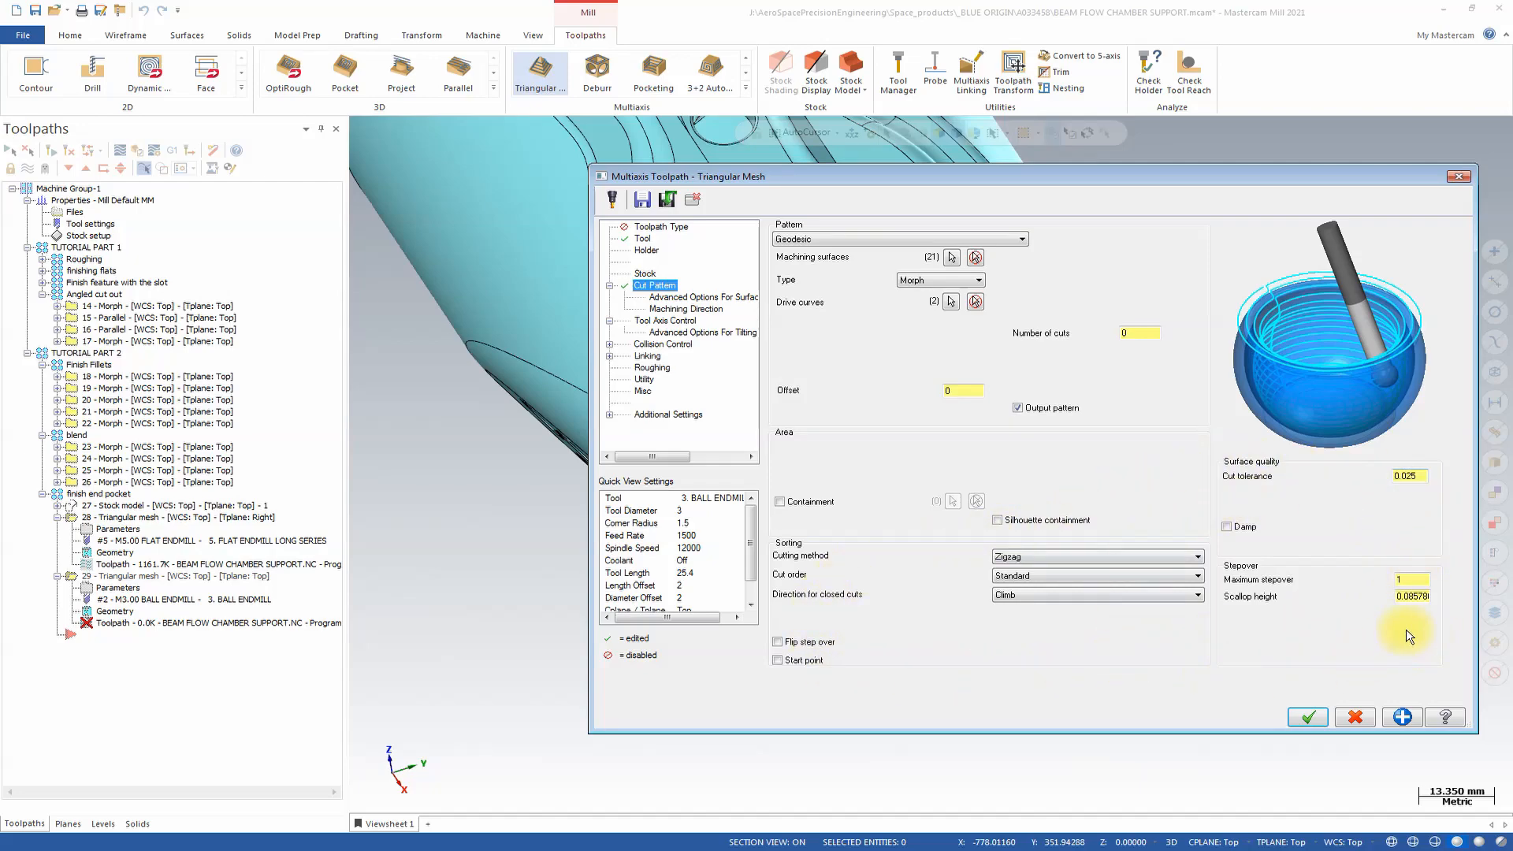
Step: Set the maximum stepover to 0.3 and enable Arc fit in the advanced options for surface quality
{"action": "left_click", "coordinate": [1415, 579]}
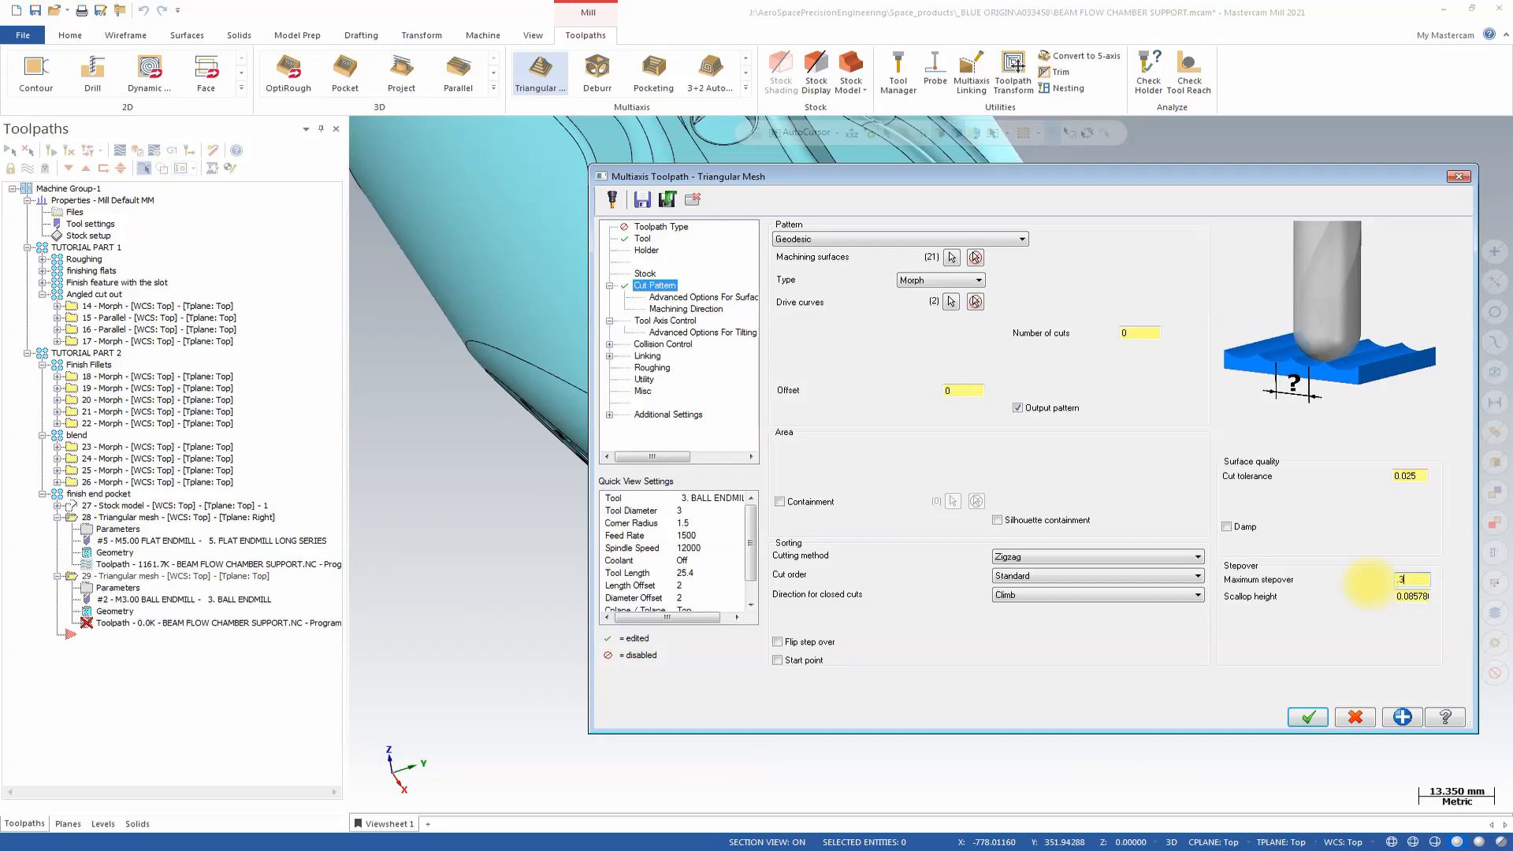
{"action": "left_click", "coordinate": [745, 298]}
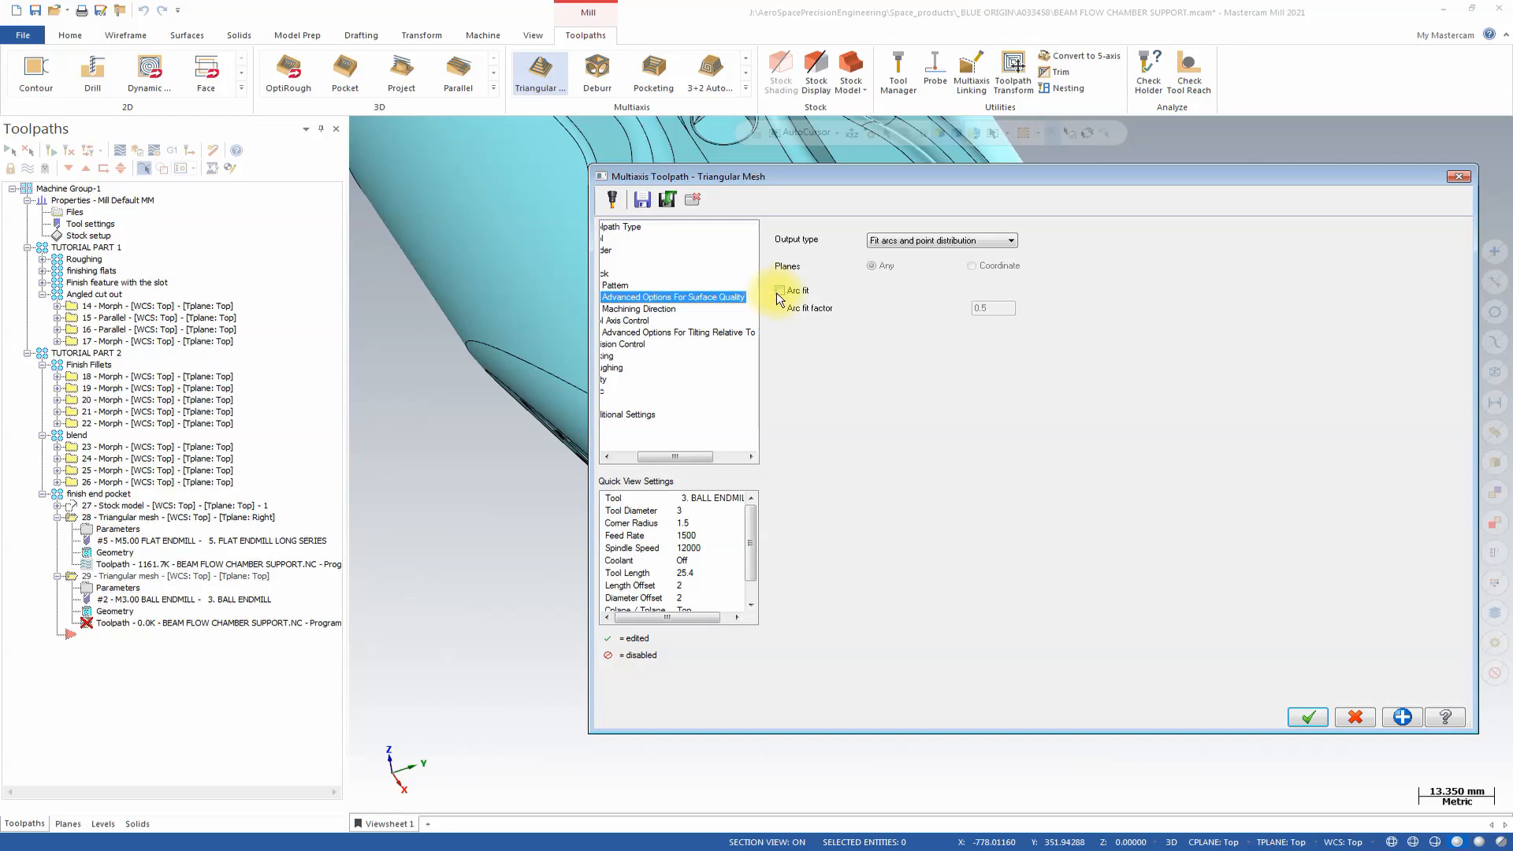
{"action": "left_click", "coordinate": [780, 292]}
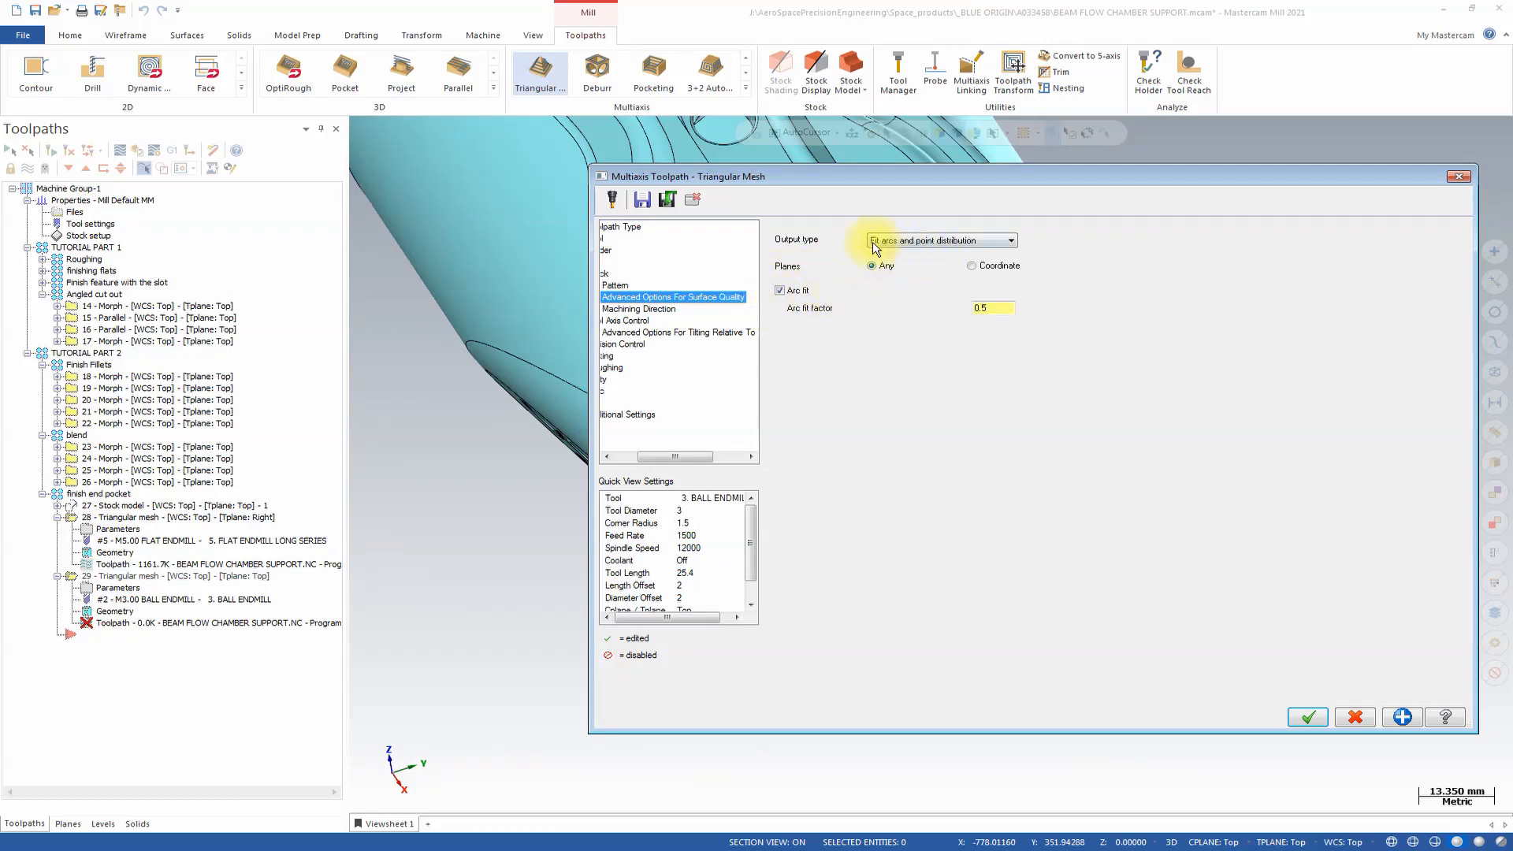
{"action": "scroll", "coordinate": [934, 267], "scroll_direction": "down", "scroll_amount": 3}
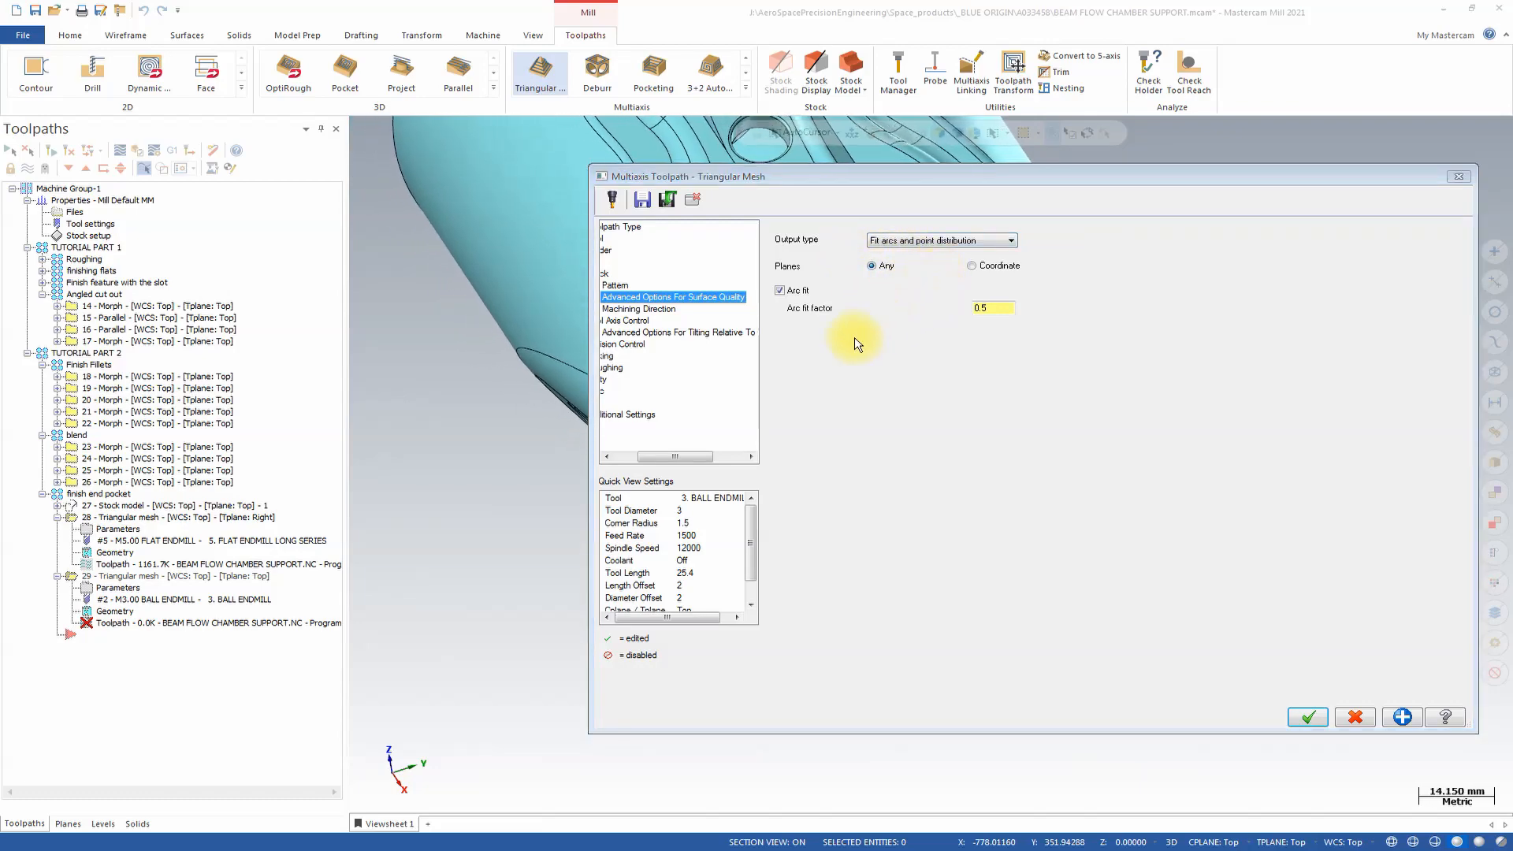
Step: Set the machining direction to Other direction, using plane 1 of 8 on the pocket's flat floor face (X 1, Y 0, Z 0)
{"action": "left_click_drag", "start_coordinate": [663, 456], "coordinate": [642, 456]}
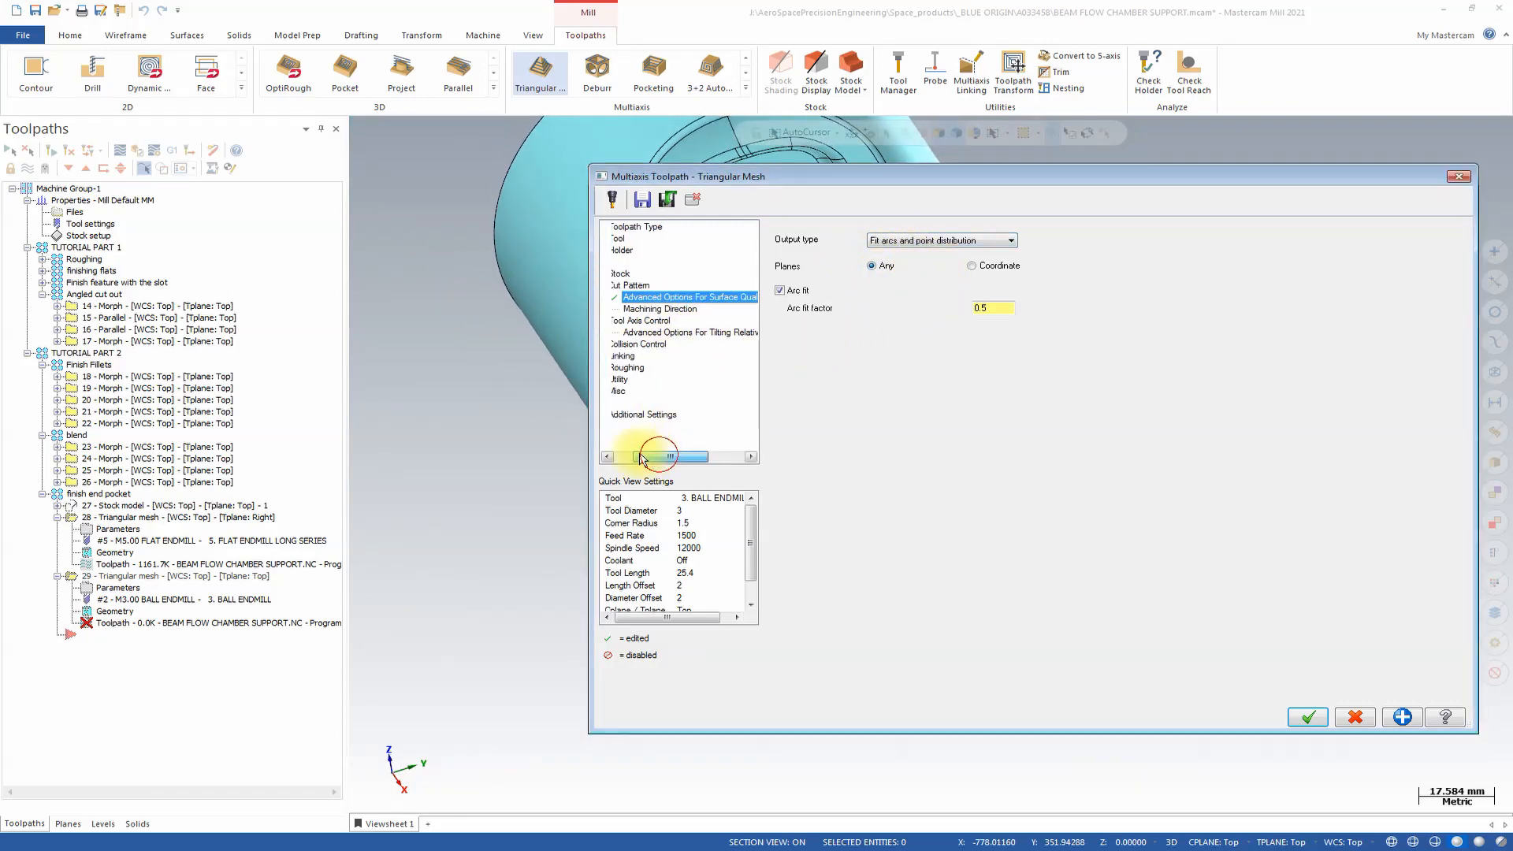
{"action": "left_click", "coordinate": [687, 308]}
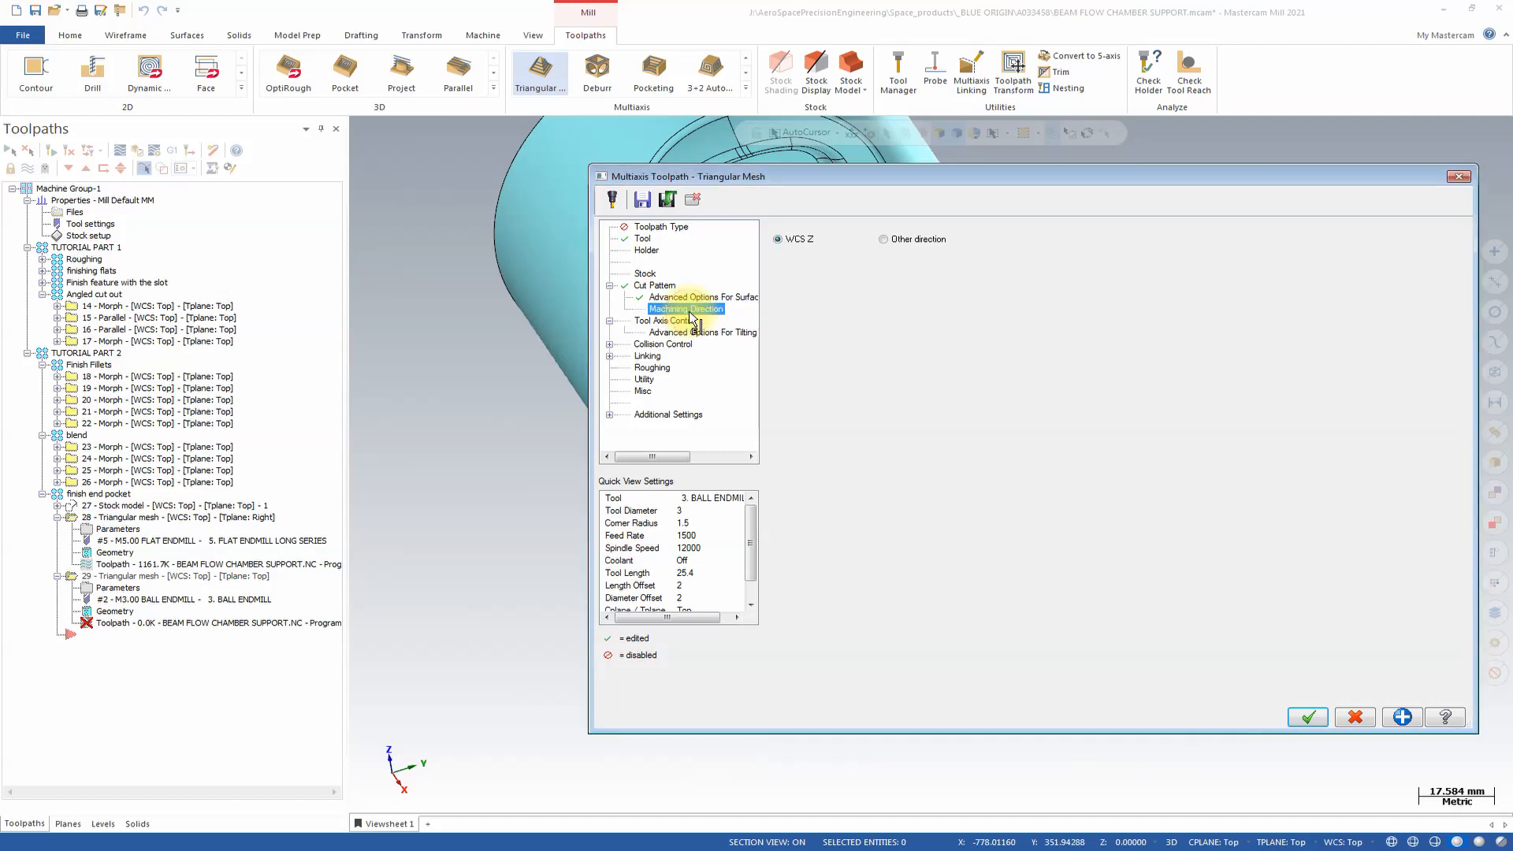
{"action": "left_click", "coordinate": [884, 240]}
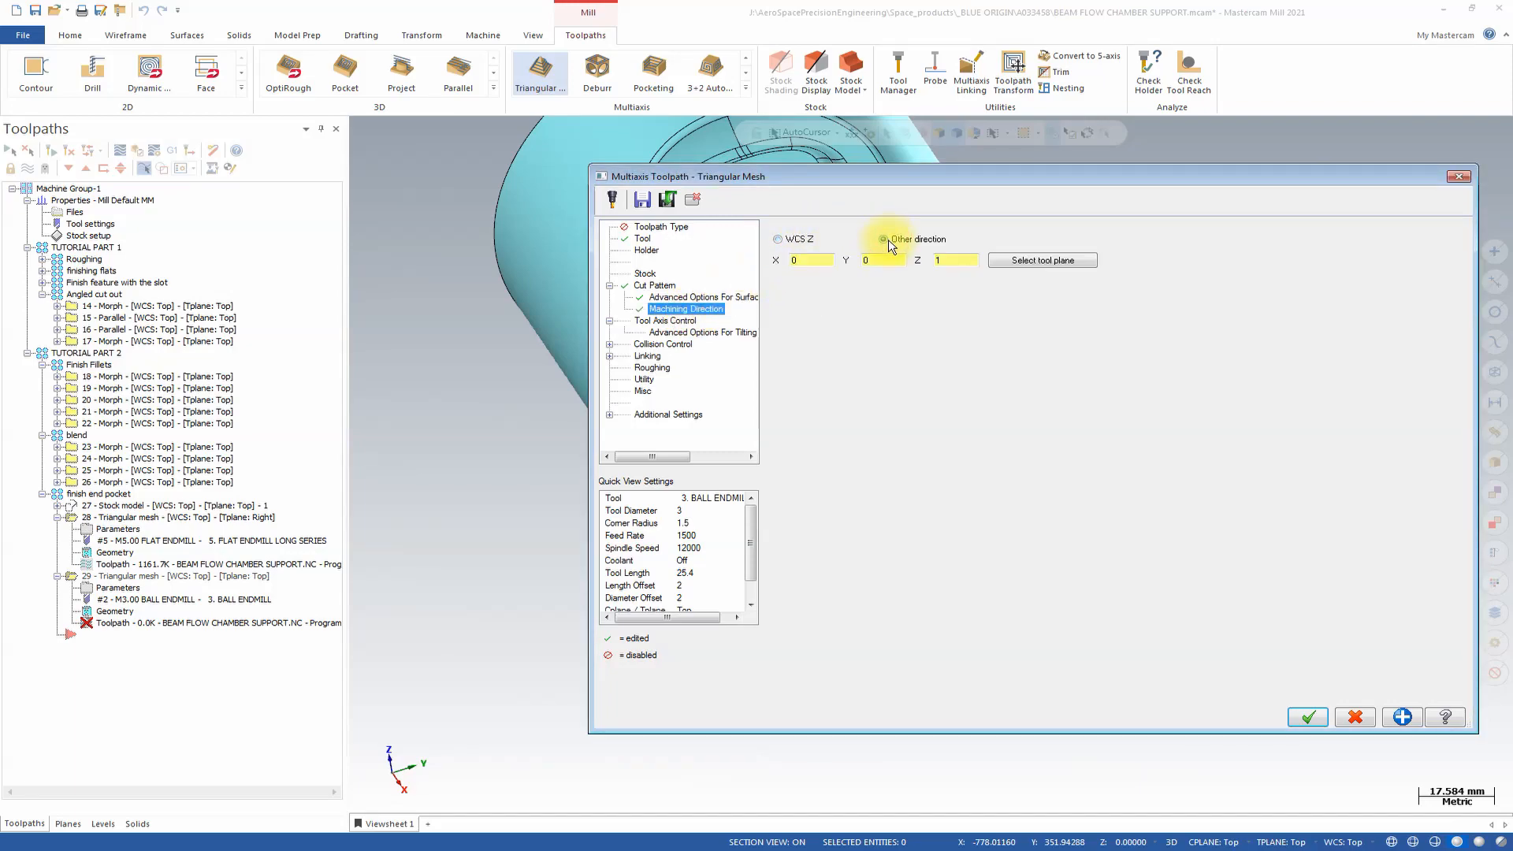
{"action": "left_click", "coordinate": [1020, 265]}
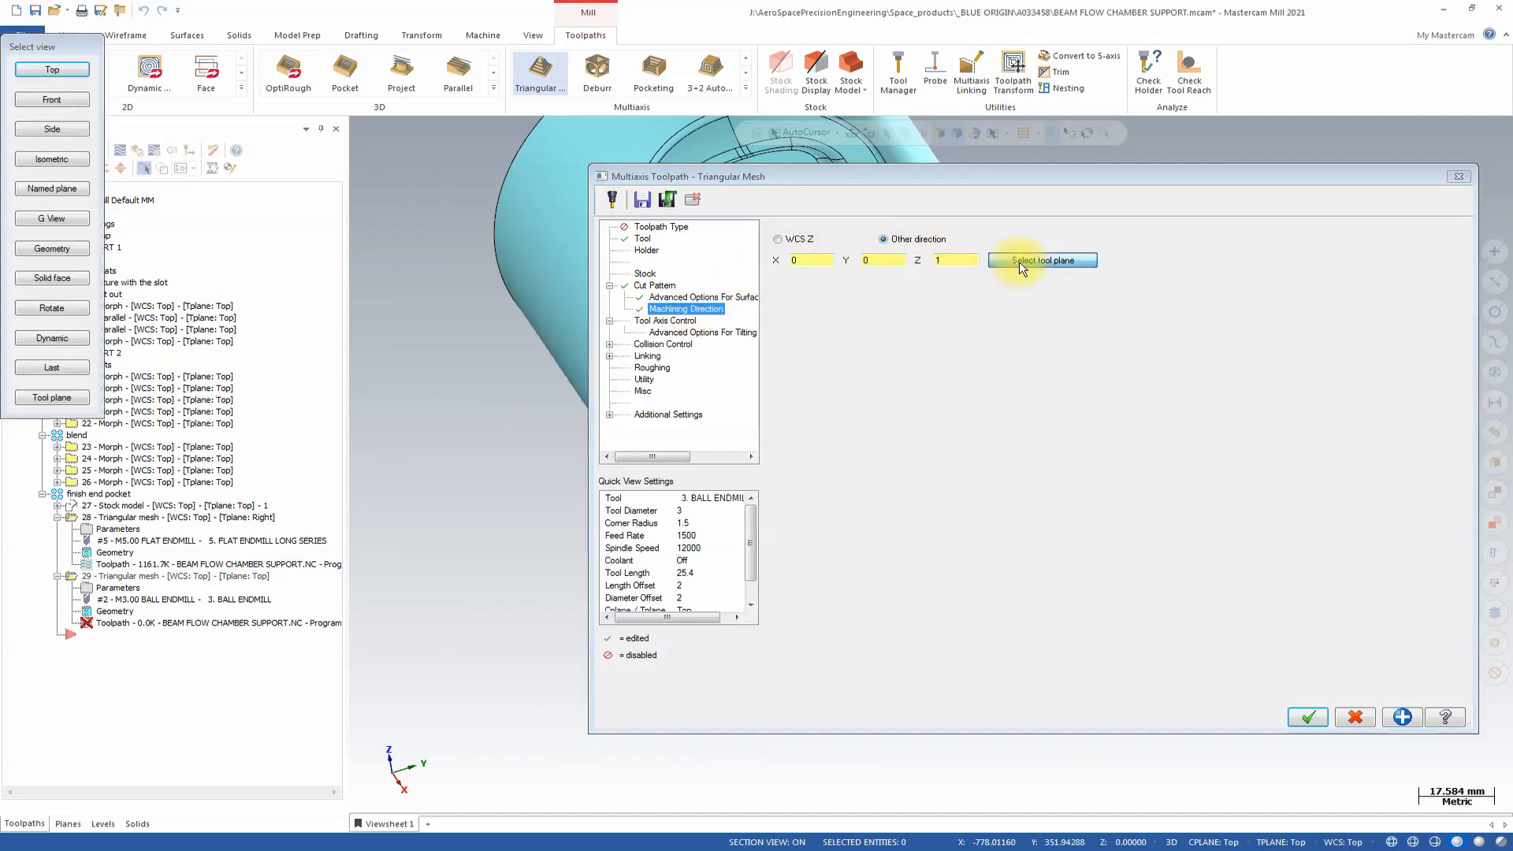
{"action": "left_click", "coordinate": [77, 282]}
{"action": "middle_click_drag", "start_coordinate": [827, 516], "coordinate": [909, 512]}
{"action": "left_click", "coordinate": [908, 512]}
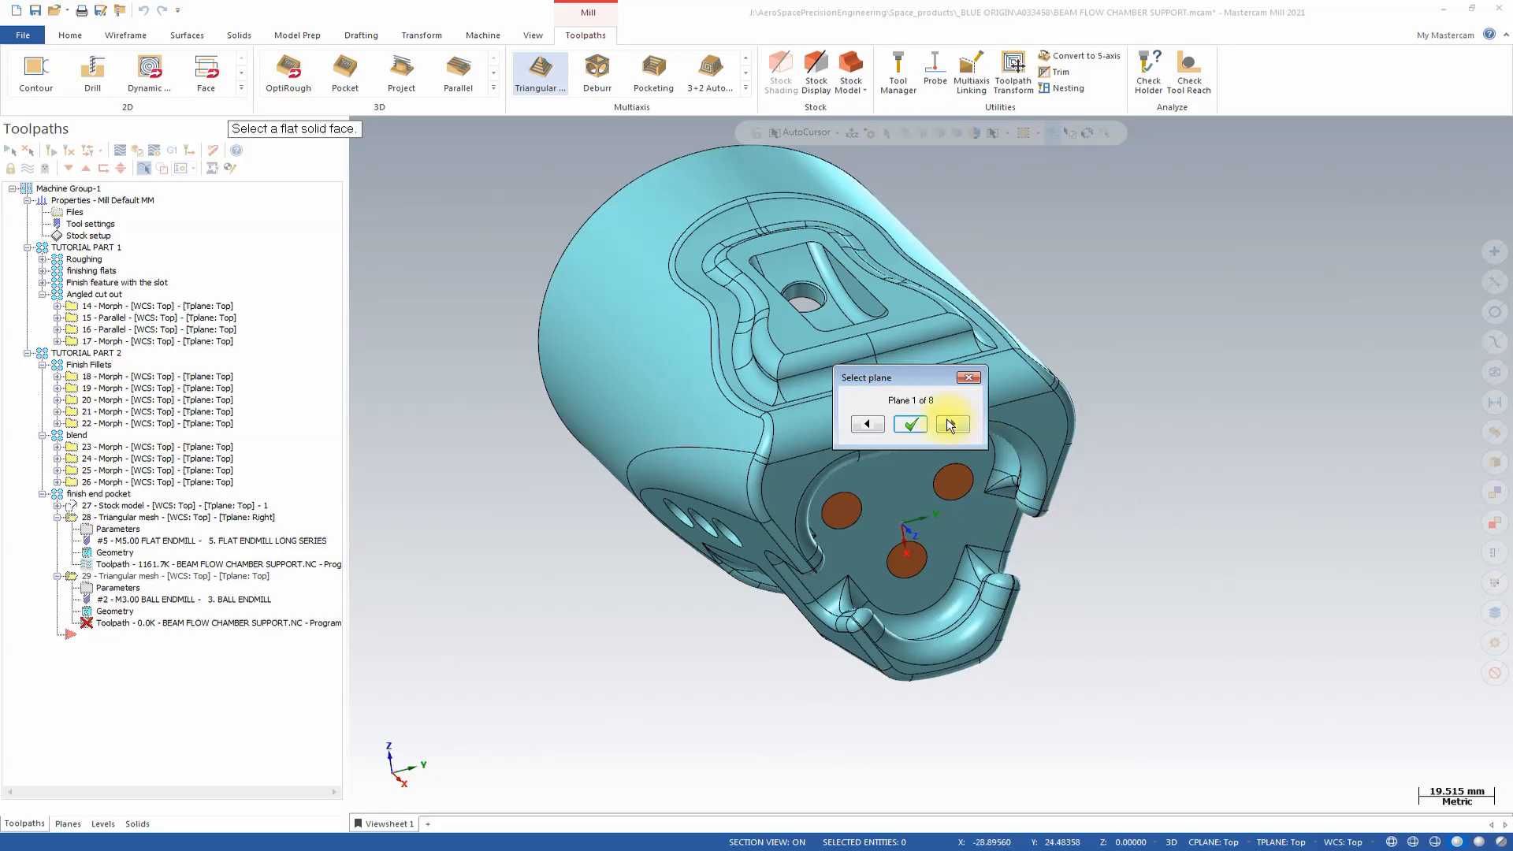
{"action": "middle_click_drag", "start_coordinate": [969, 526], "coordinate": [943, 516]}
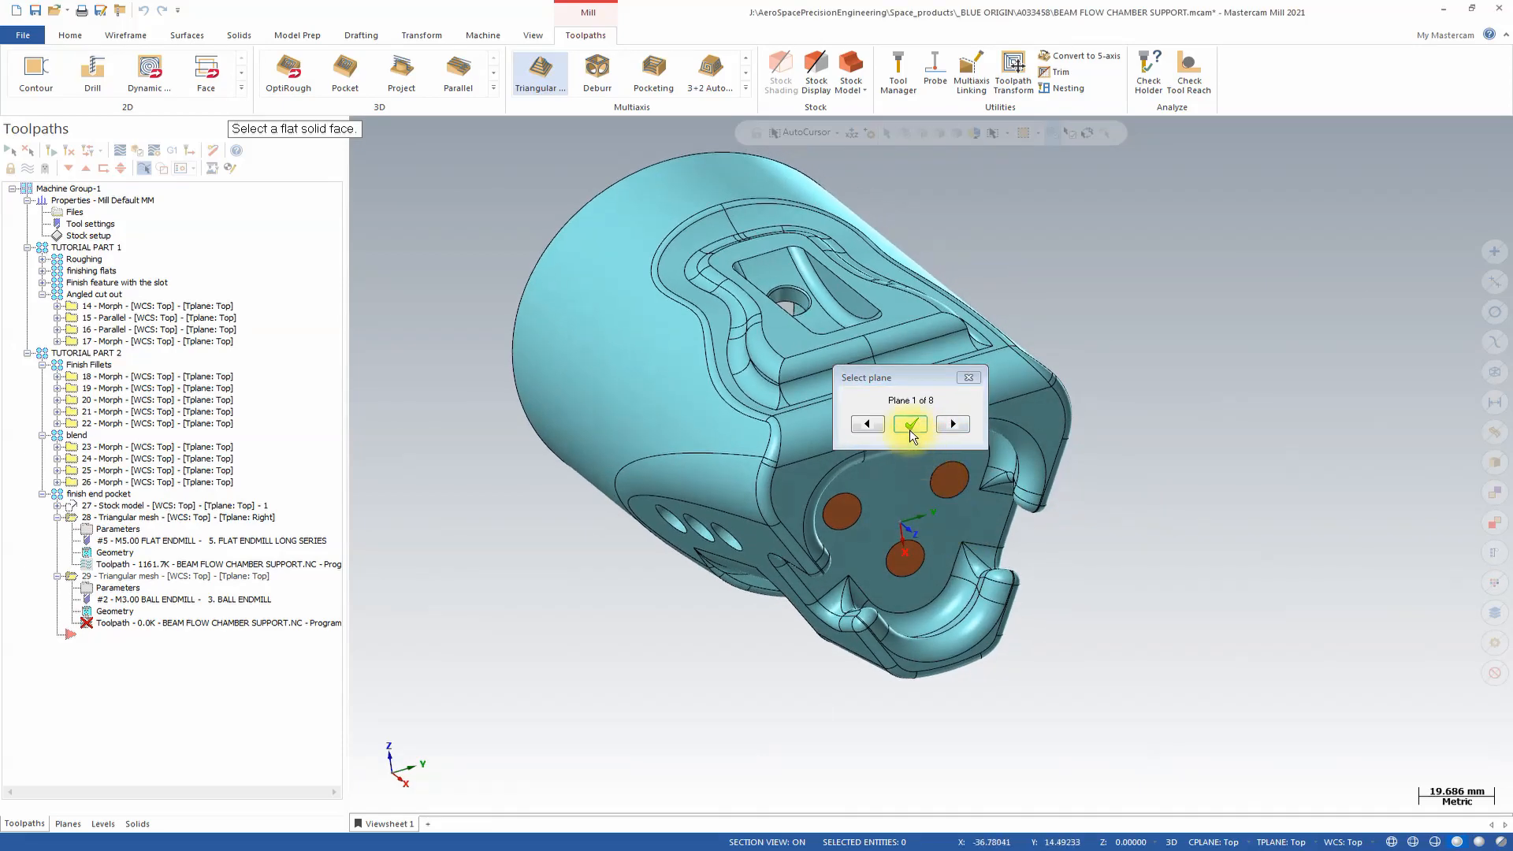
{"action": "left_click", "coordinate": [909, 424]}
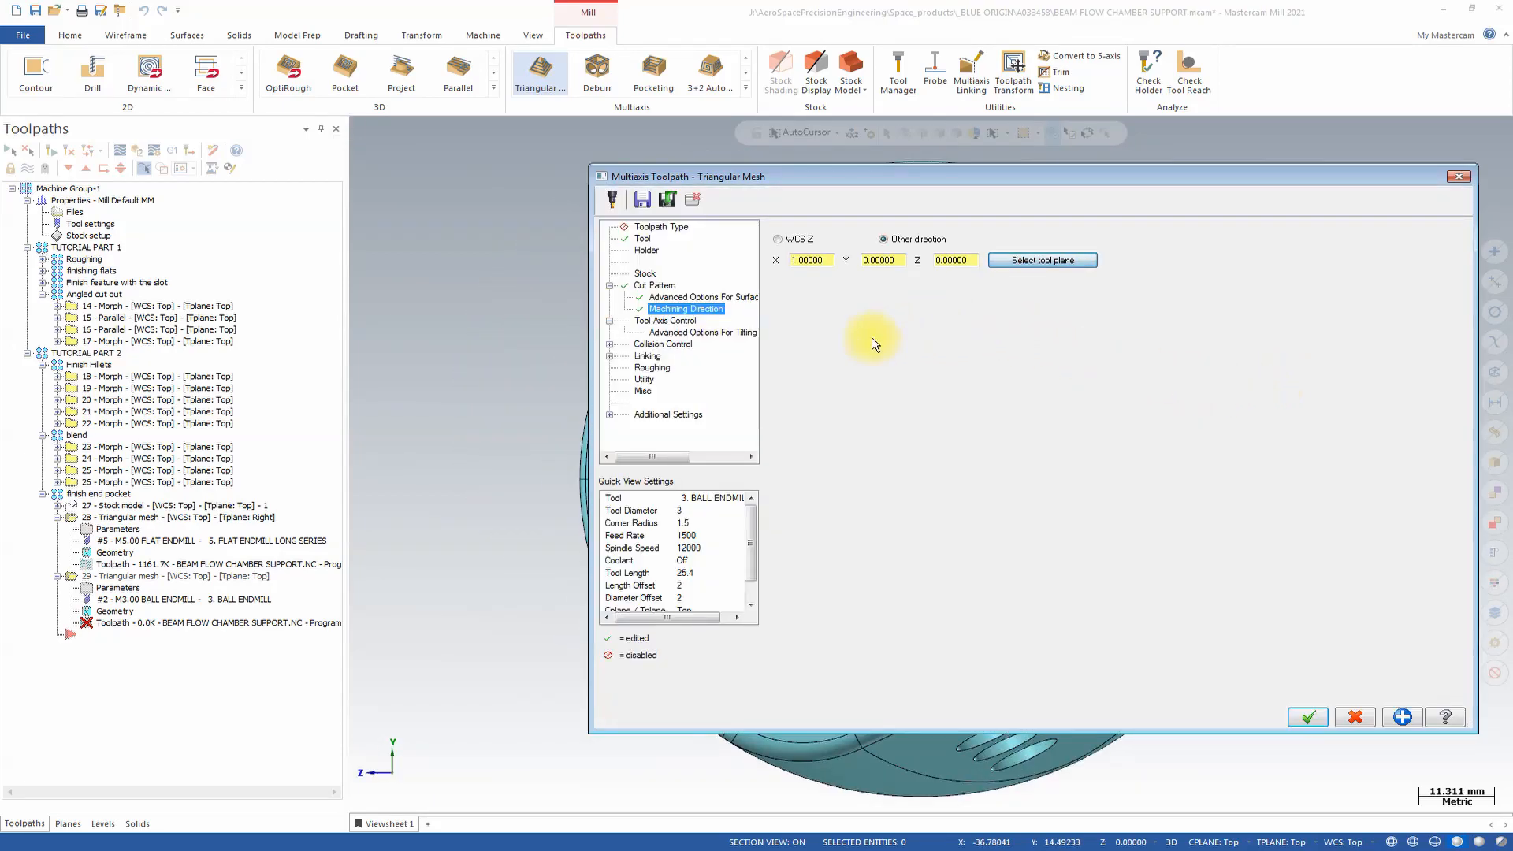
Step: Set the tool axis control's side tilt definition to Follow surface iso direction
{"action": "left_click", "coordinate": [660, 299]}
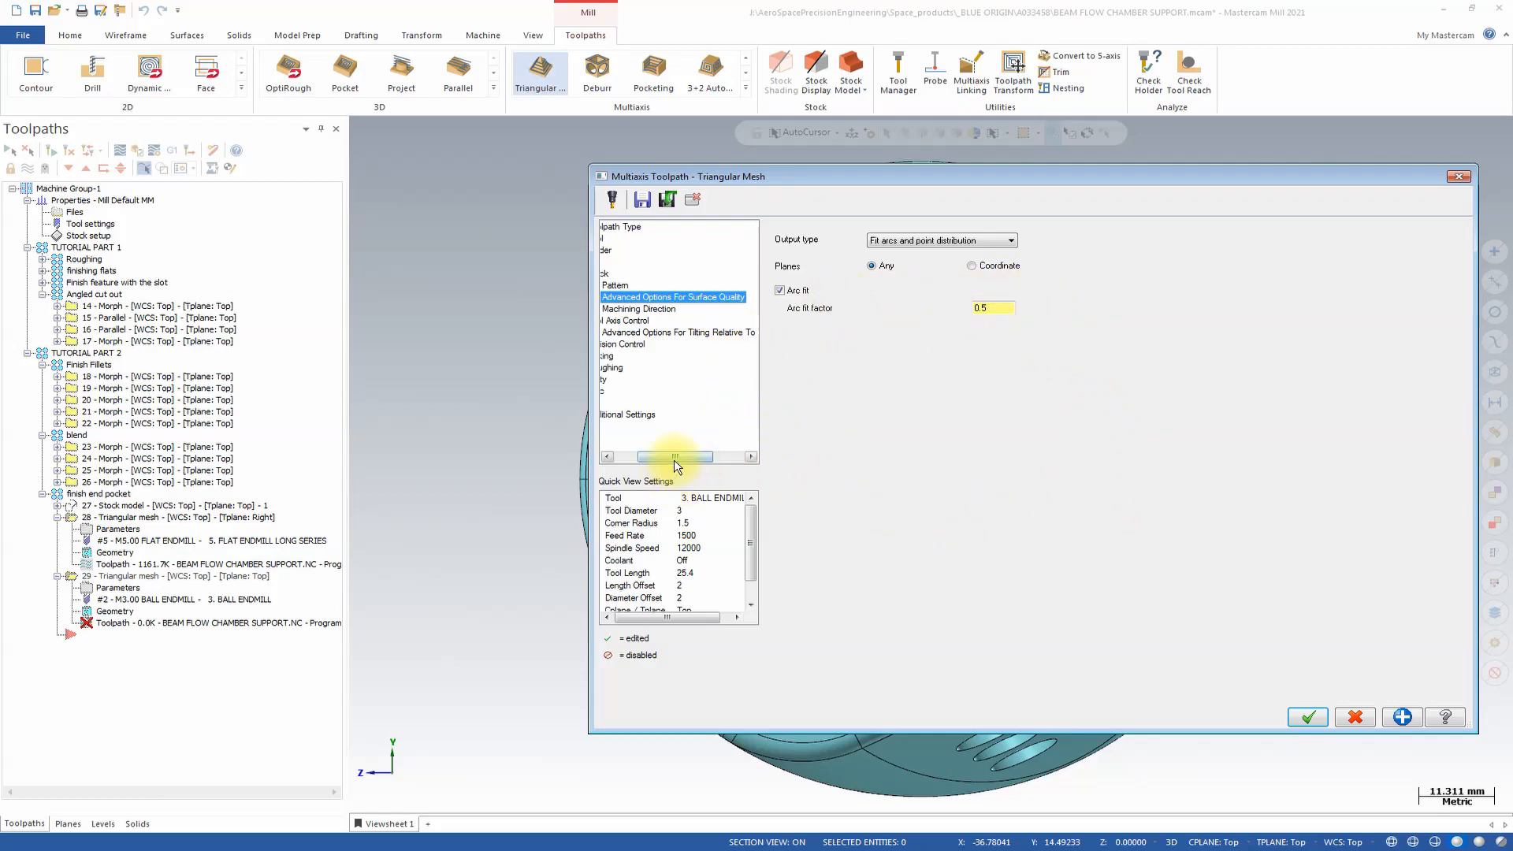
{"action": "left_click_drag", "start_coordinate": [670, 459], "coordinate": [625, 457]}
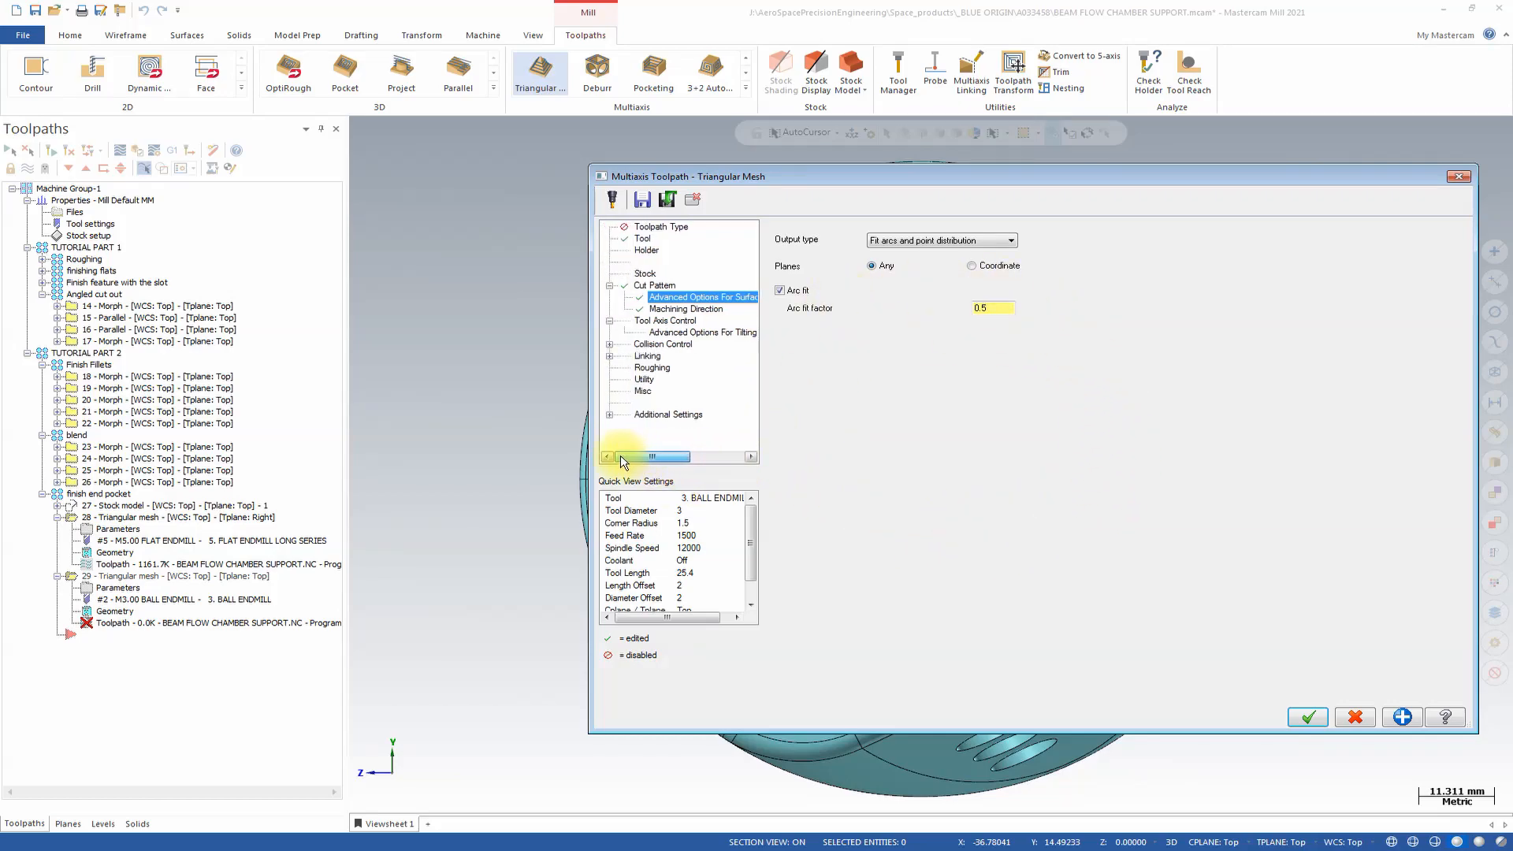
{"action": "left_click", "coordinate": [659, 319]}
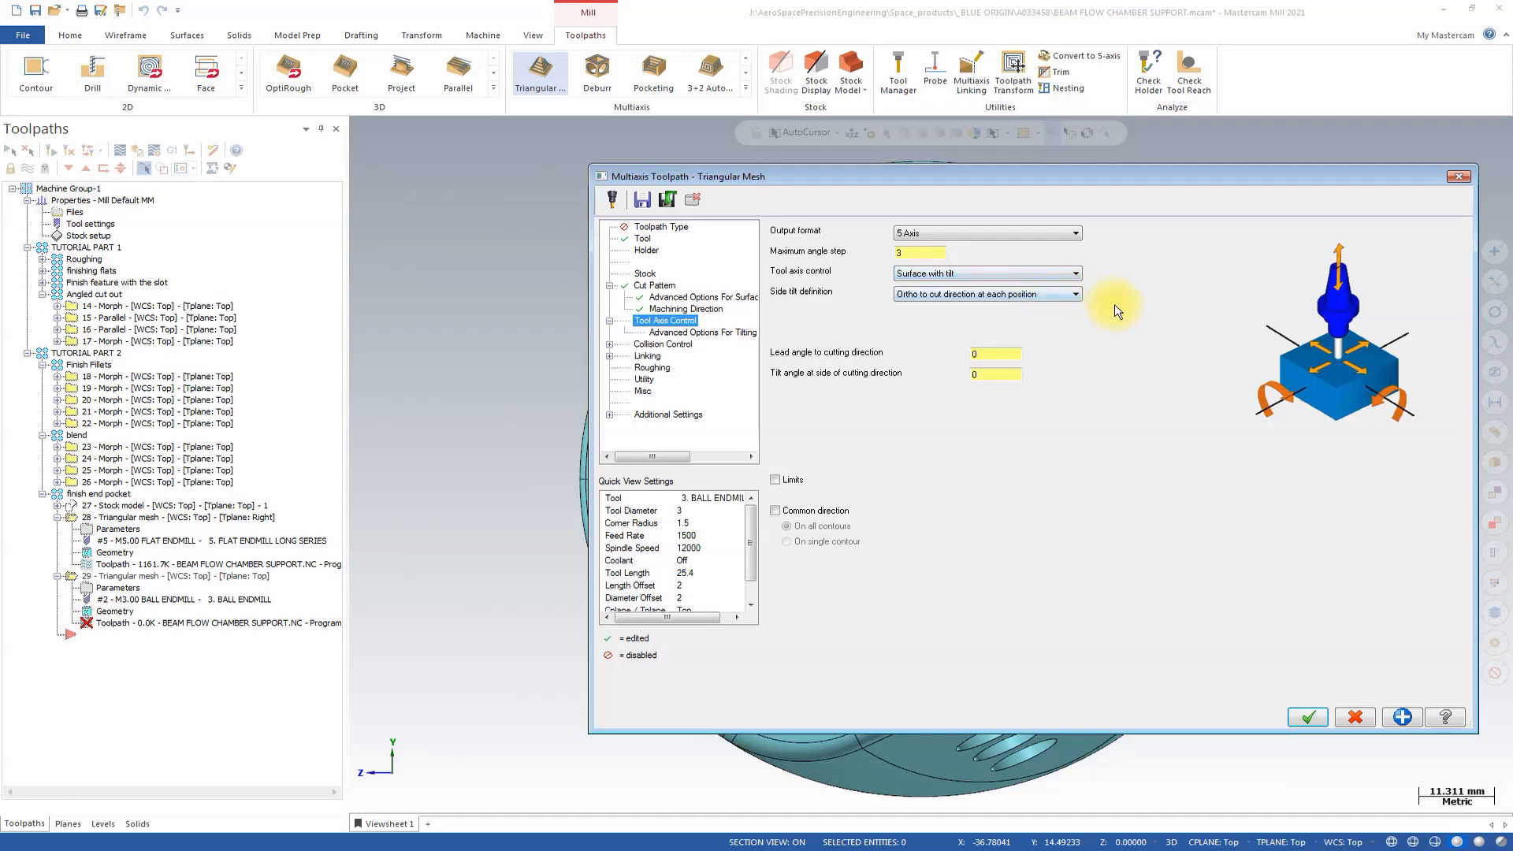
{"action": "left_click", "coordinate": [1048, 298]}
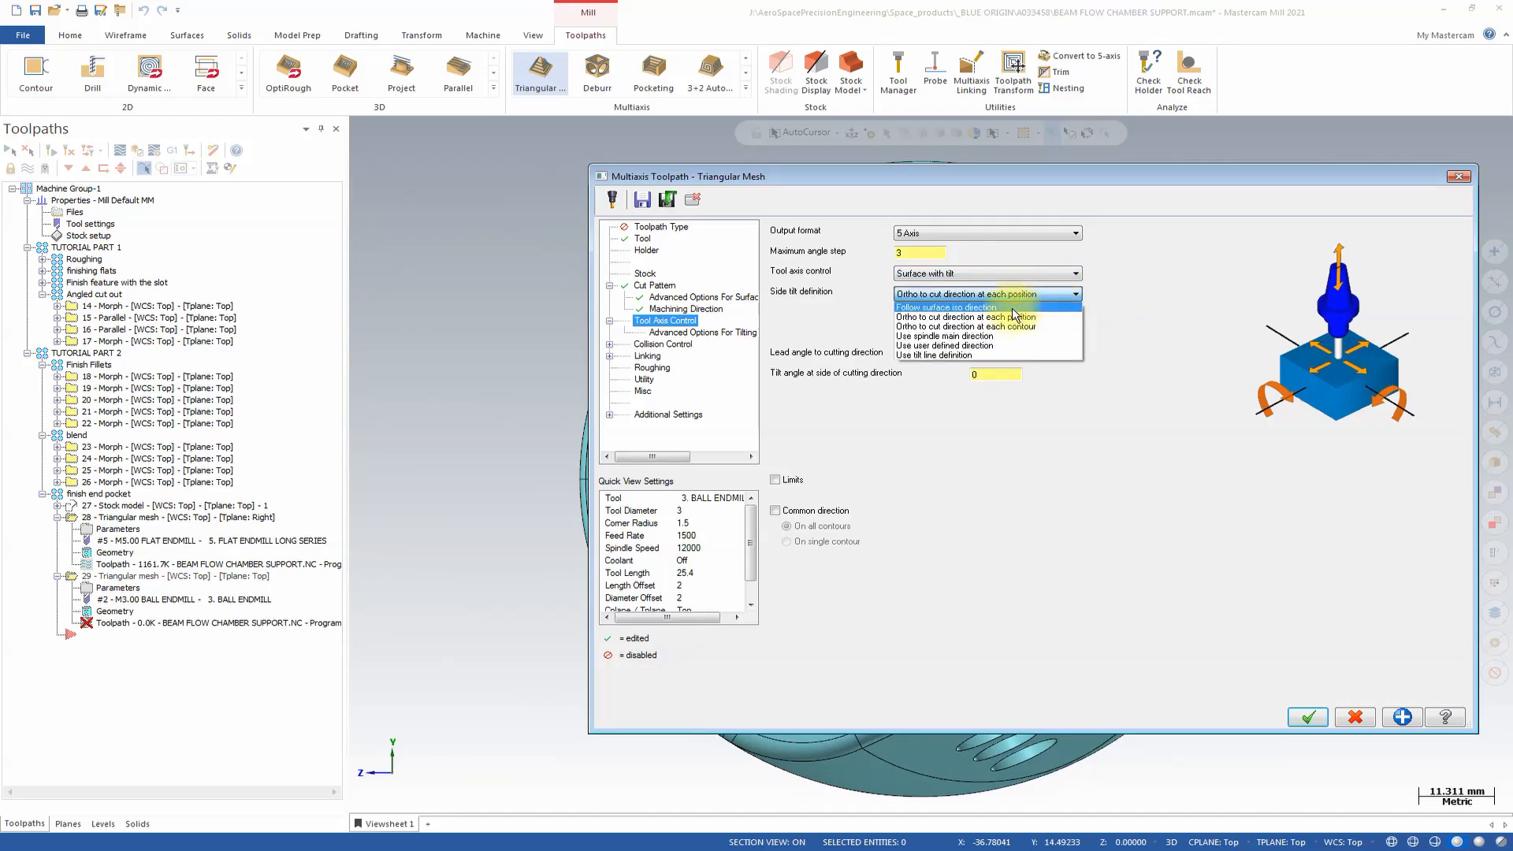
{"action": "left_click", "coordinate": [1010, 311]}
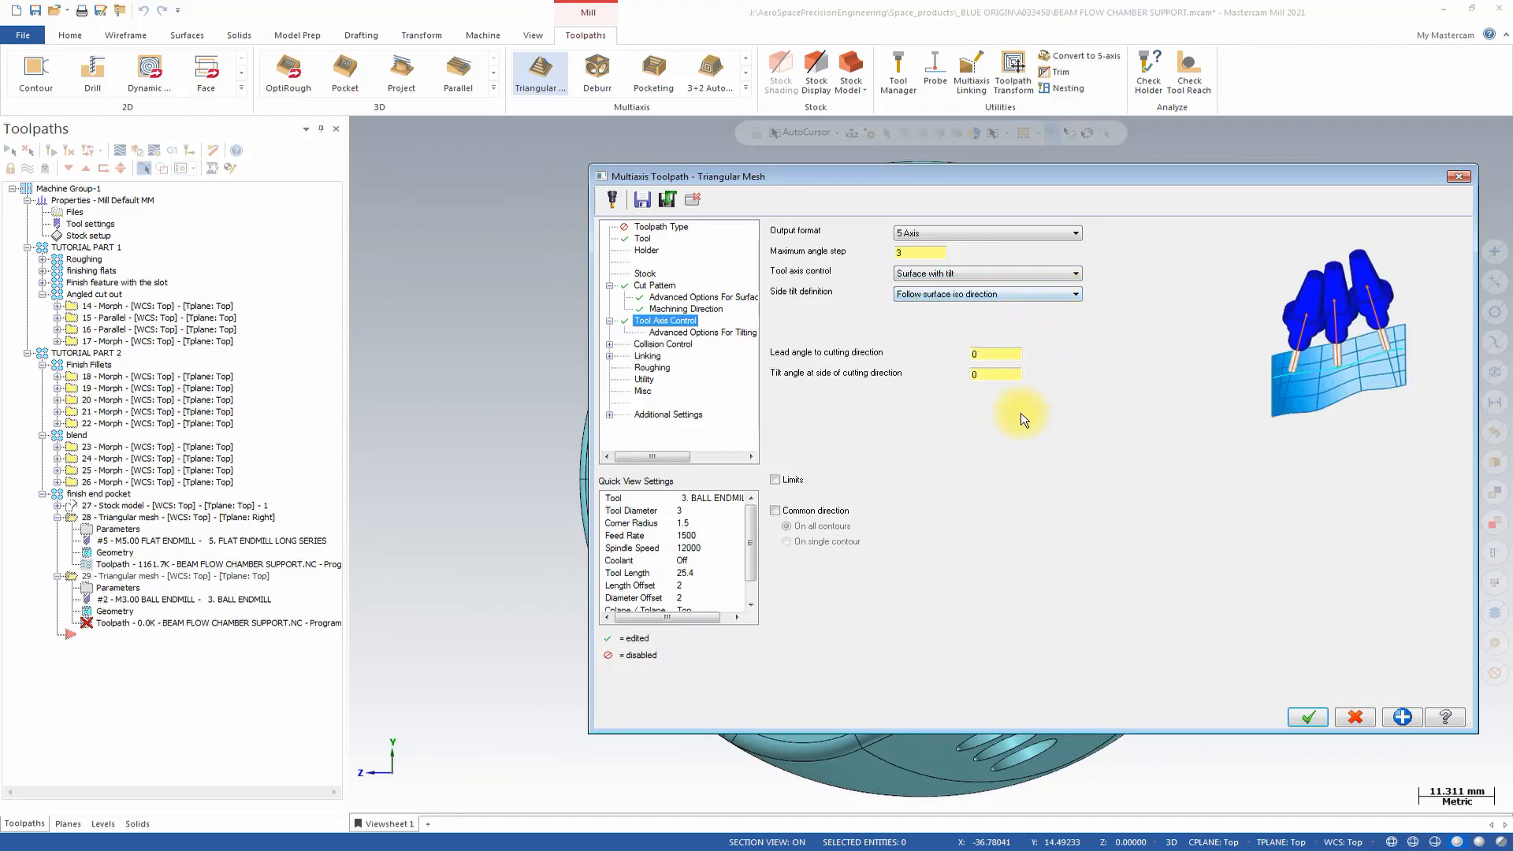
Step: Enable tool axis limits with a conical limit of w1 0 and w2 45 around the X-axis
{"action": "left_click", "coordinate": [776, 479]}
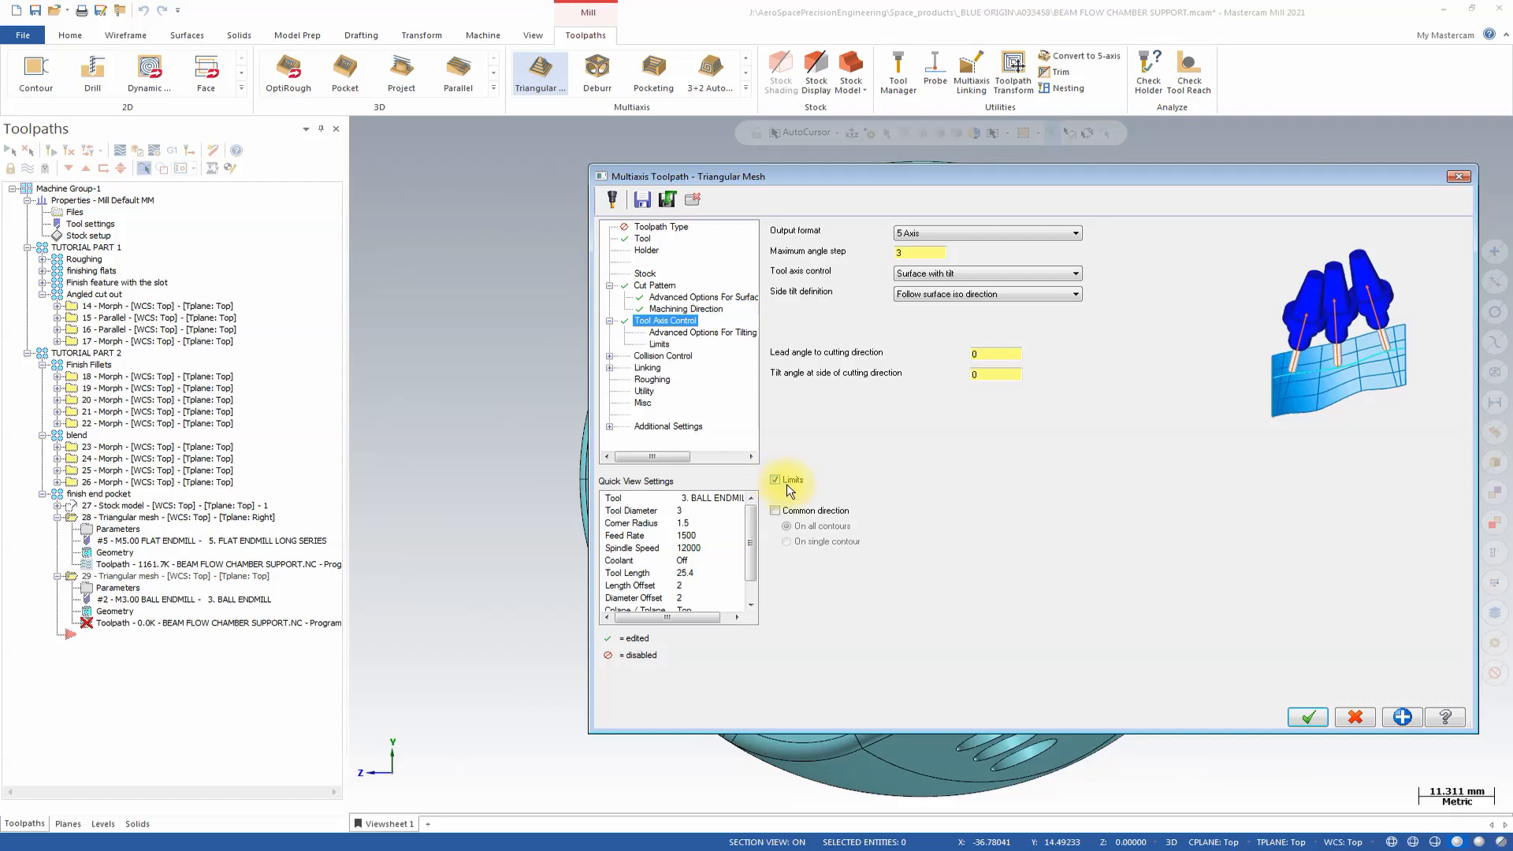
{"action": "left_click", "coordinate": [660, 344]}
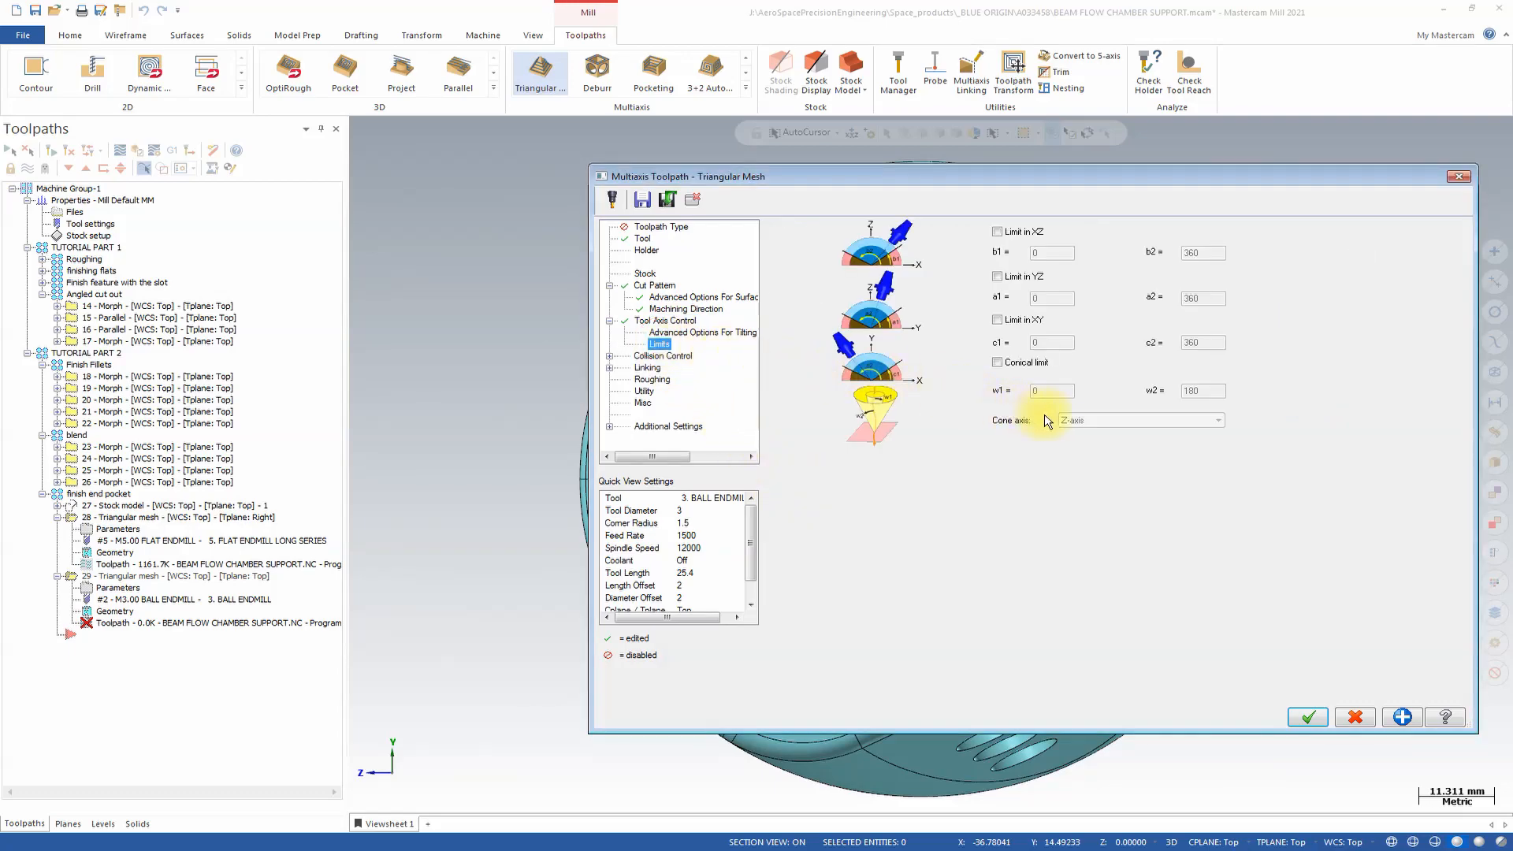
{"action": "left_click", "coordinate": [996, 363]}
{"action": "left_click", "coordinate": [1187, 391]}
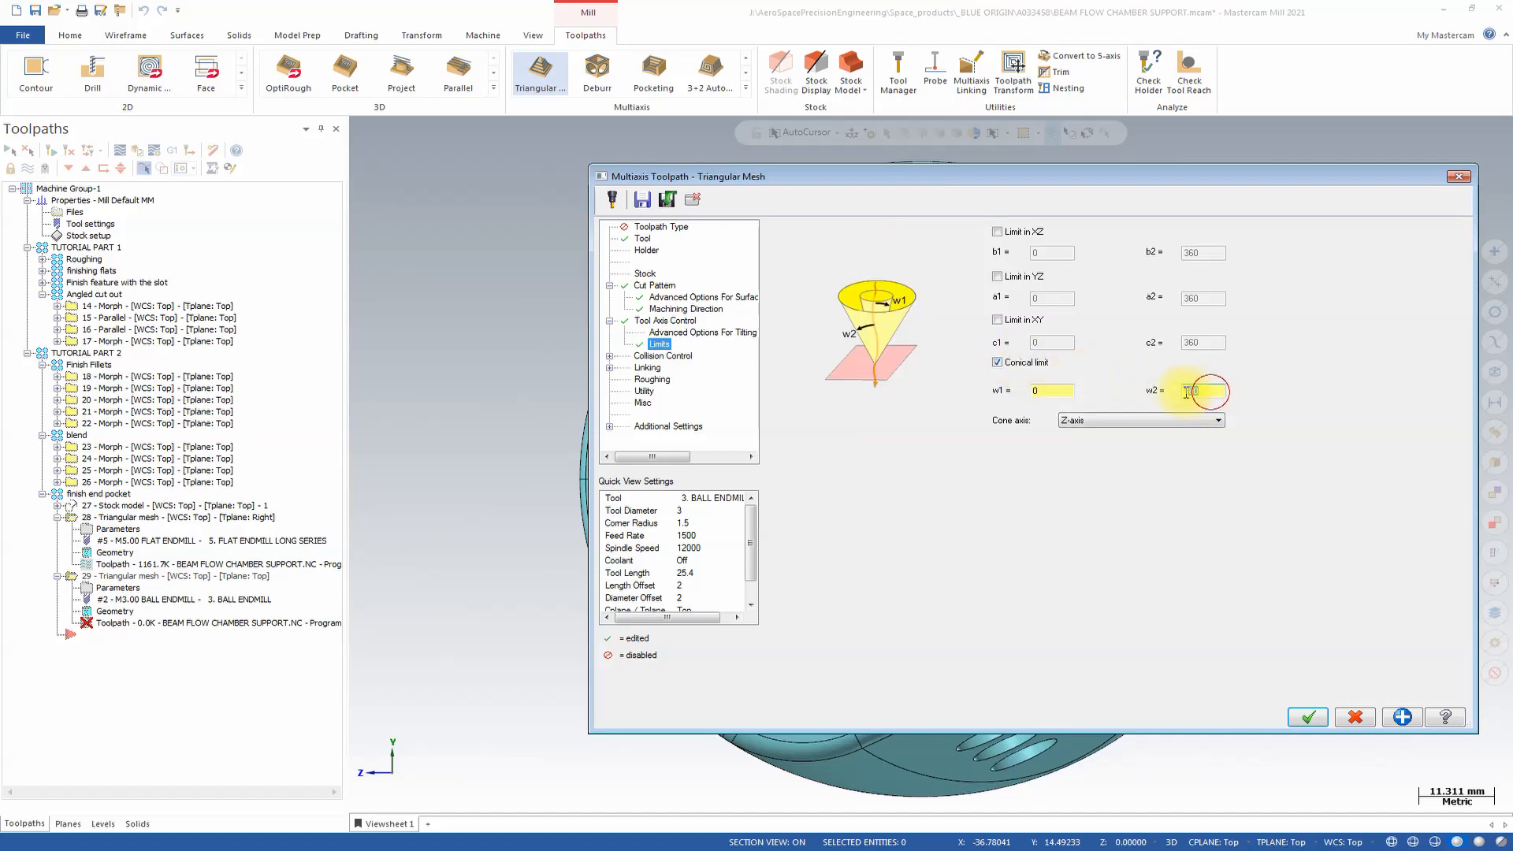
{"action": "type", "text": "45"}
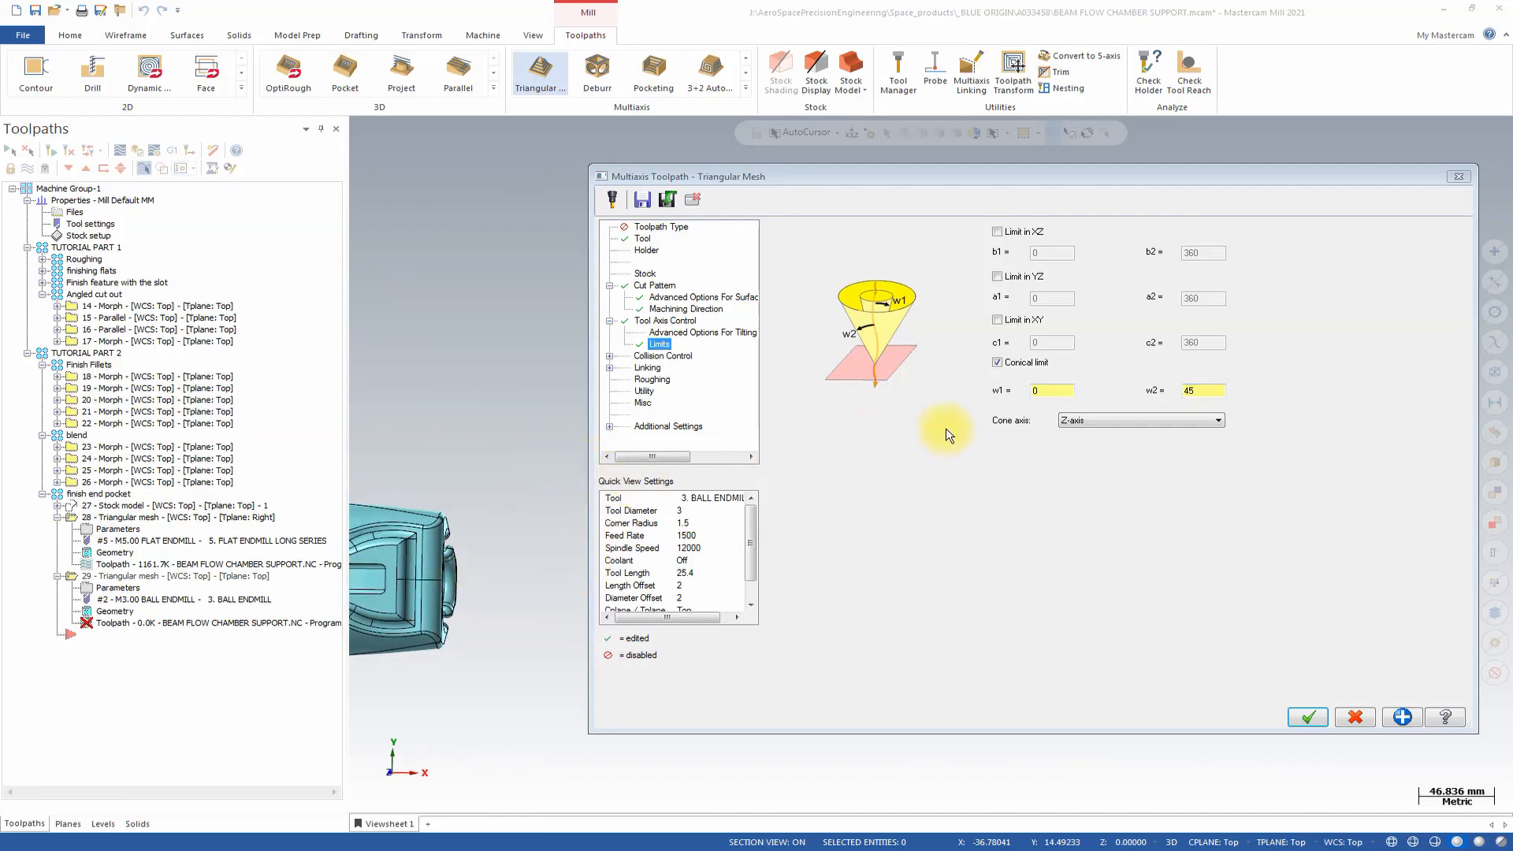
{"action": "left_click", "coordinate": [1103, 420]}
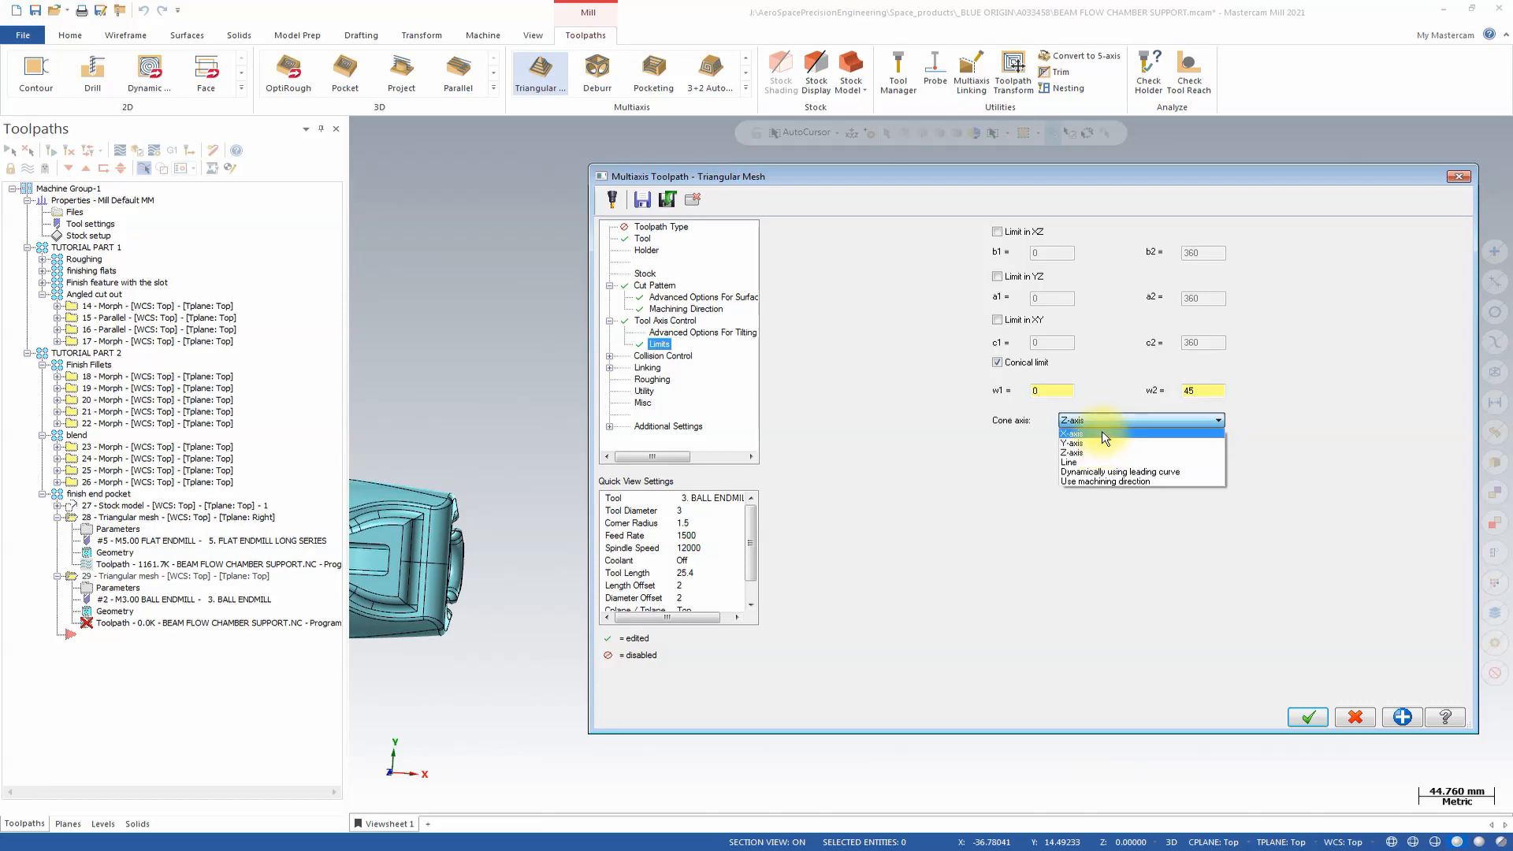
{"action": "left_click", "coordinate": [1095, 434]}
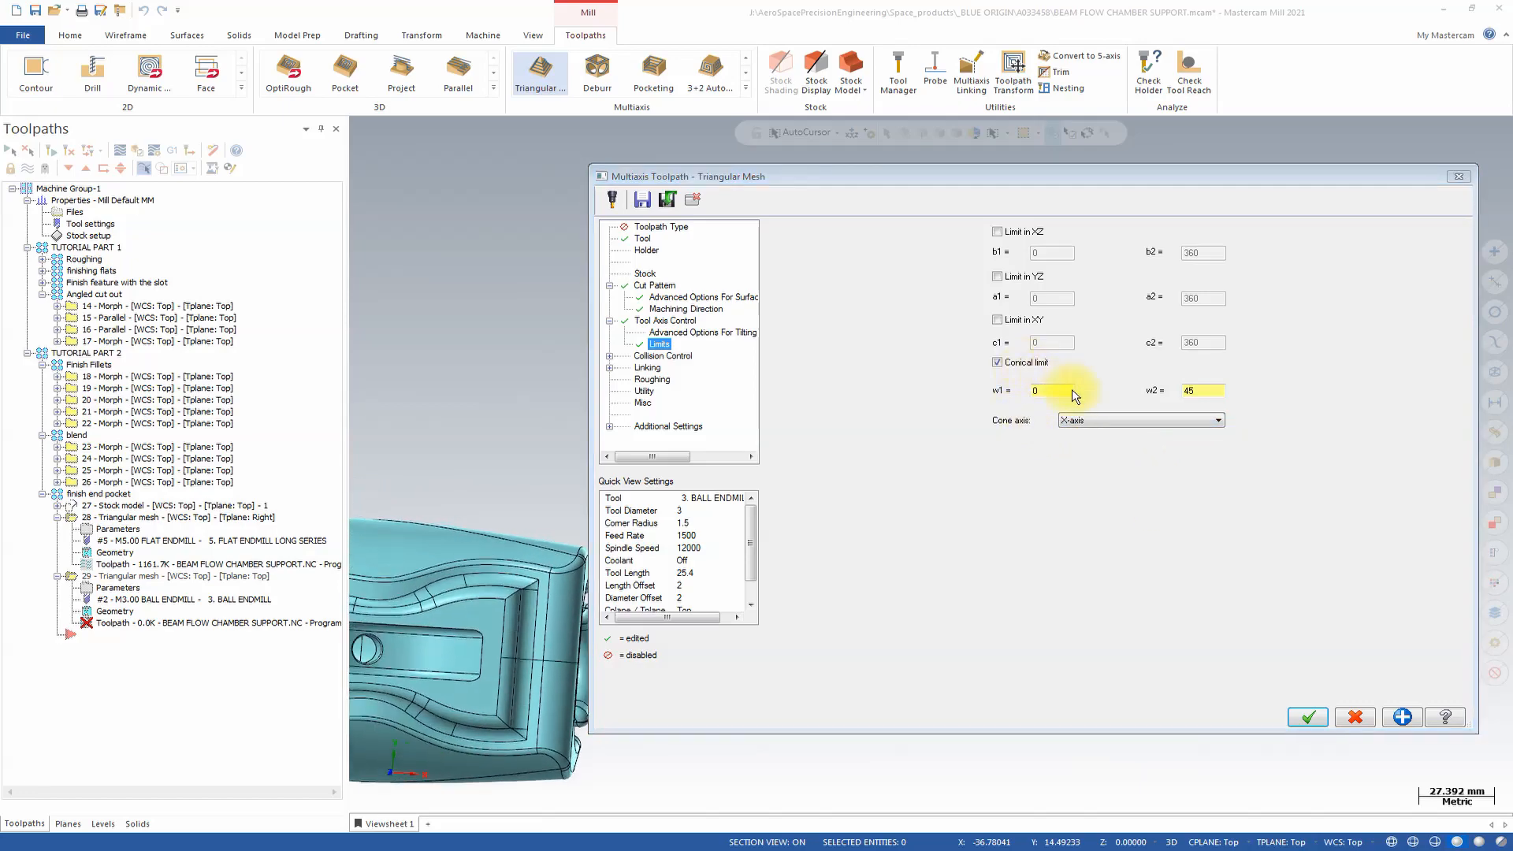
{"action": "left_click", "coordinate": [1048, 390]}
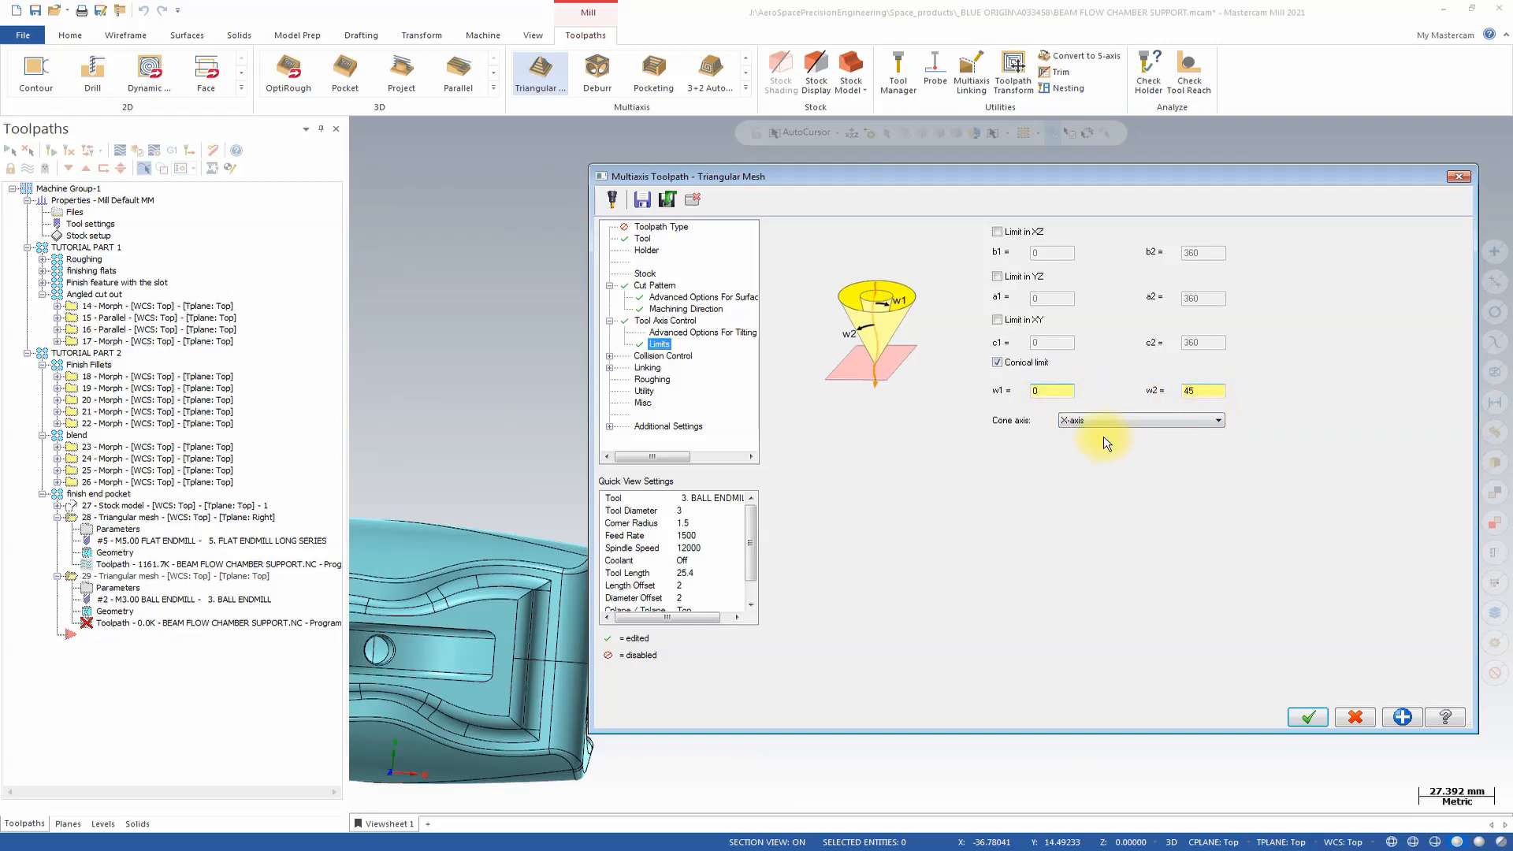
Step: Set the first collision control strategy to Retract tool, Along tool contact line
{"action": "left_click", "coordinate": [652, 354]}
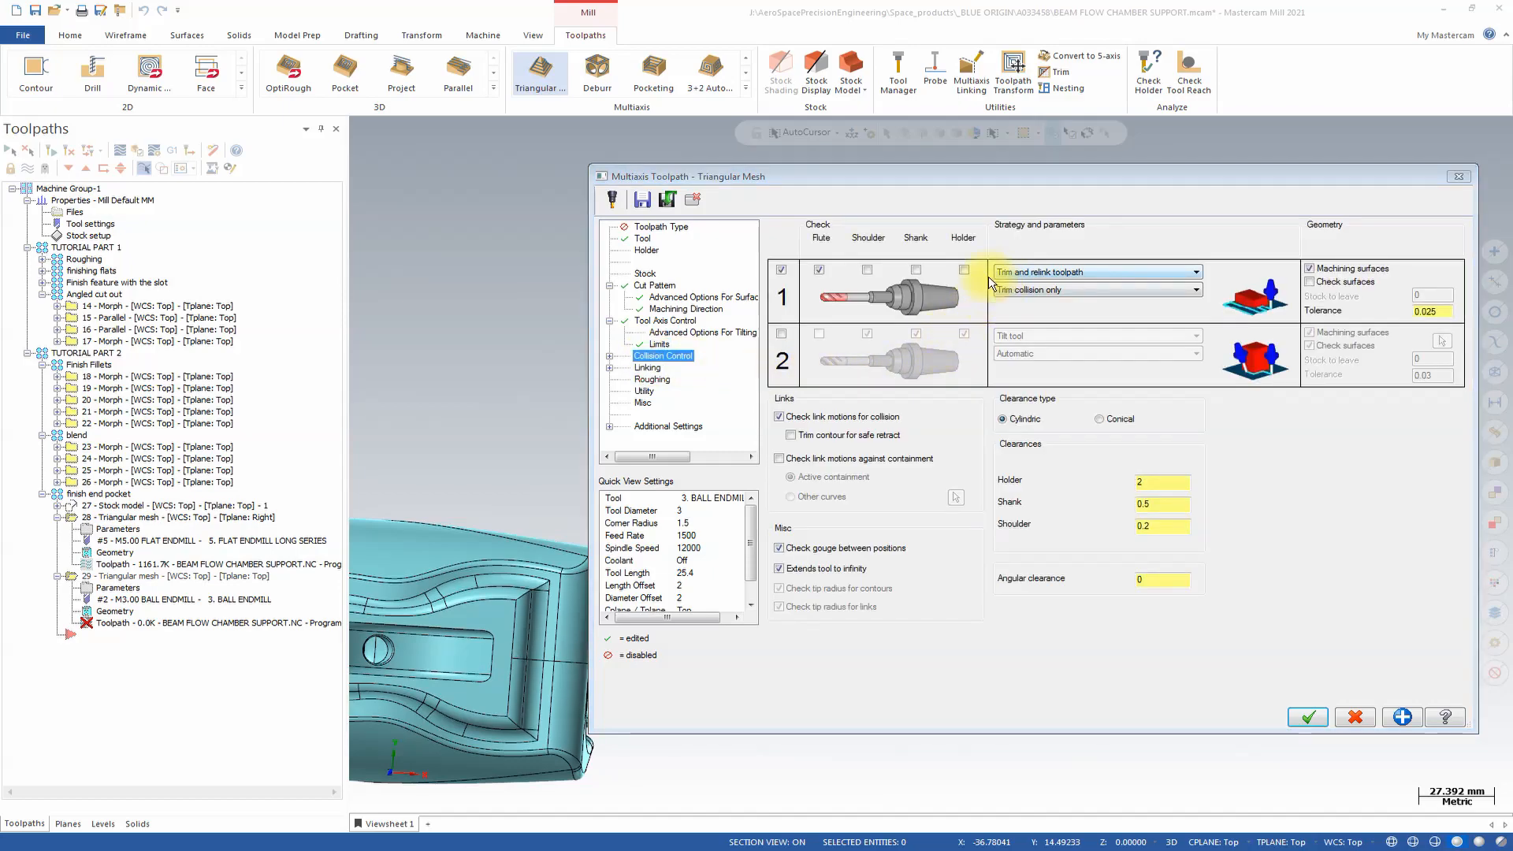
{"action": "left_click", "coordinate": [1044, 275]}
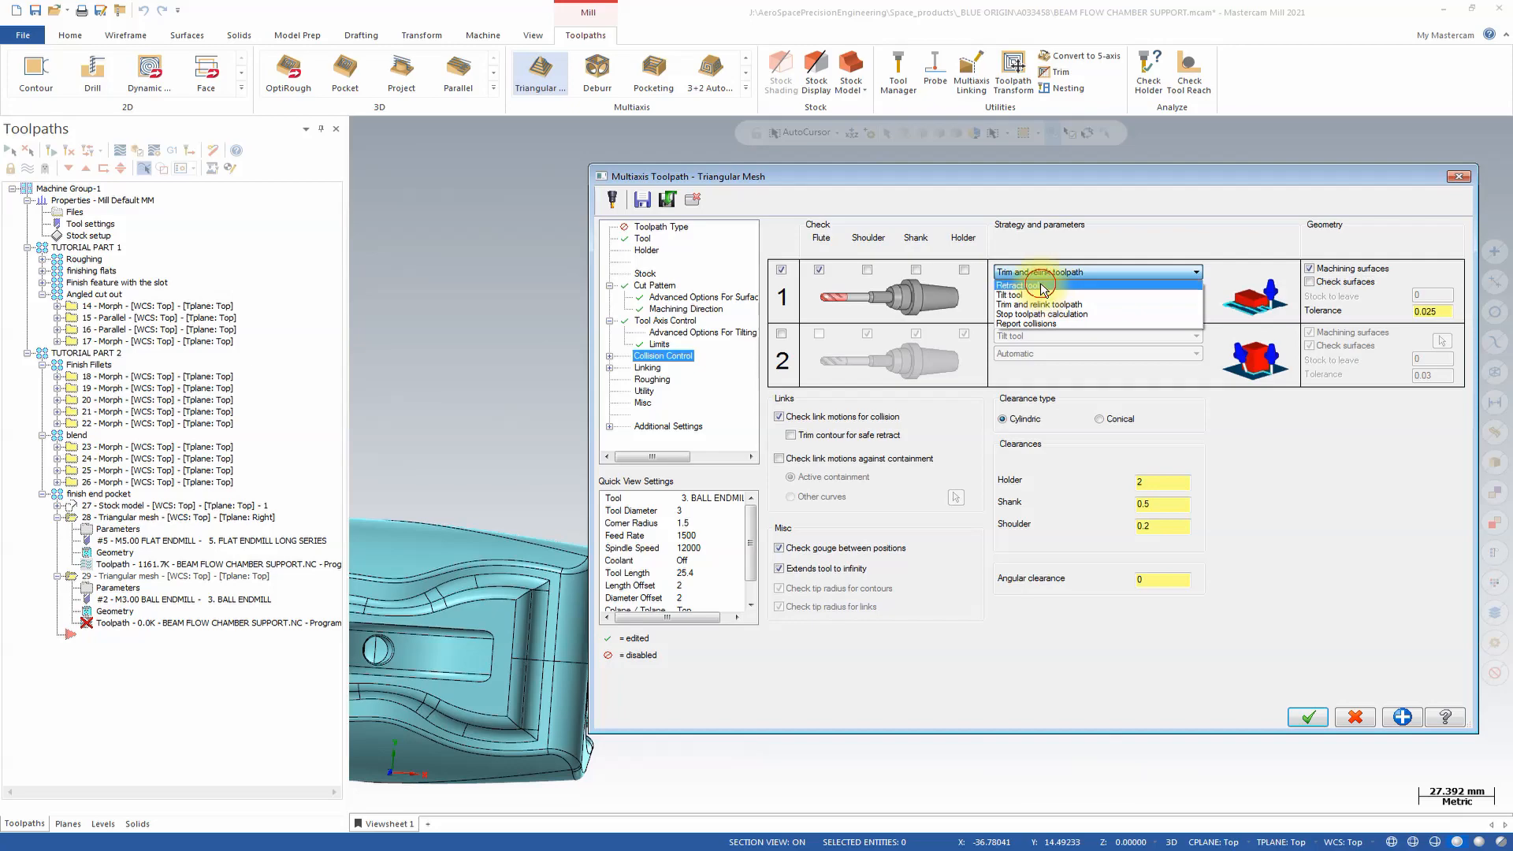
{"action": "left_click", "coordinate": [1044, 285]}
{"action": "left_click", "coordinate": [1053, 291]}
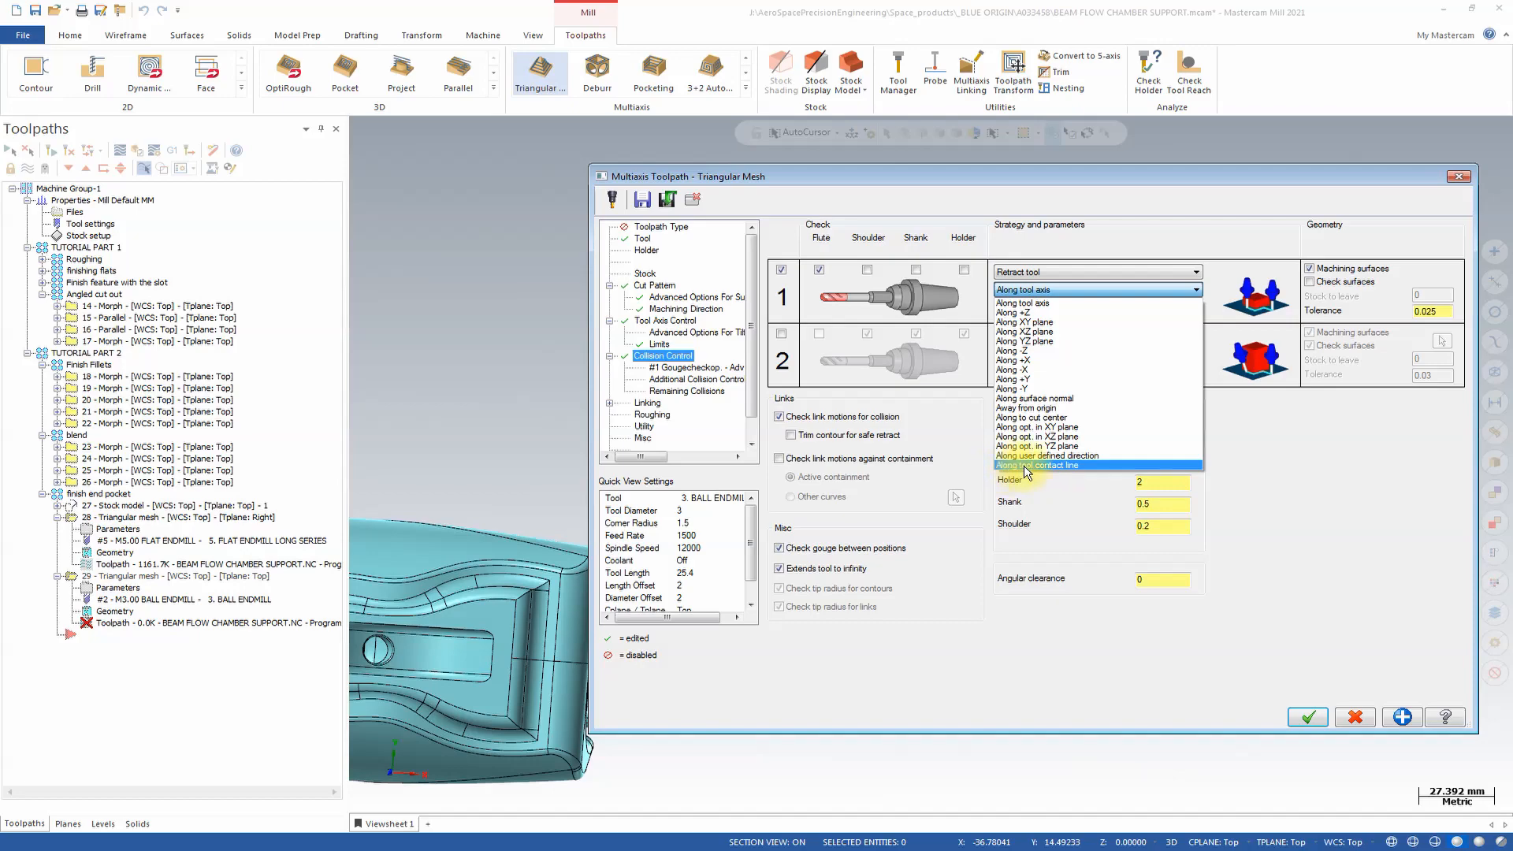
{"action": "left_click", "coordinate": [1053, 465]}
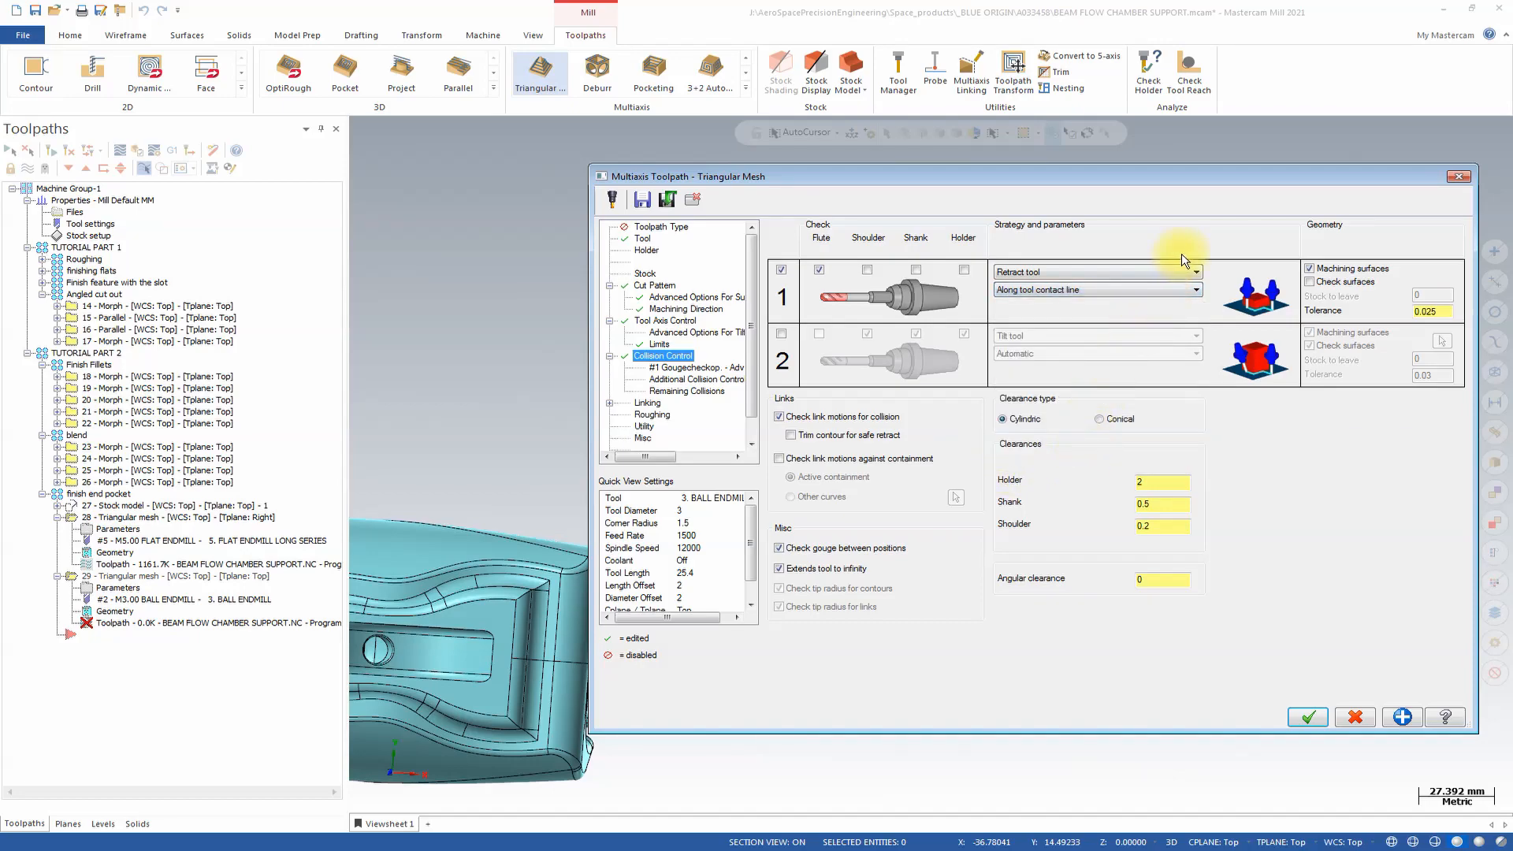
Step: Enable check surfaces for the first collision strategy and select the whole support body as the check geometry
{"action": "left_click", "coordinate": [1333, 282]}
{"action": "left_click", "coordinate": [1448, 274]}
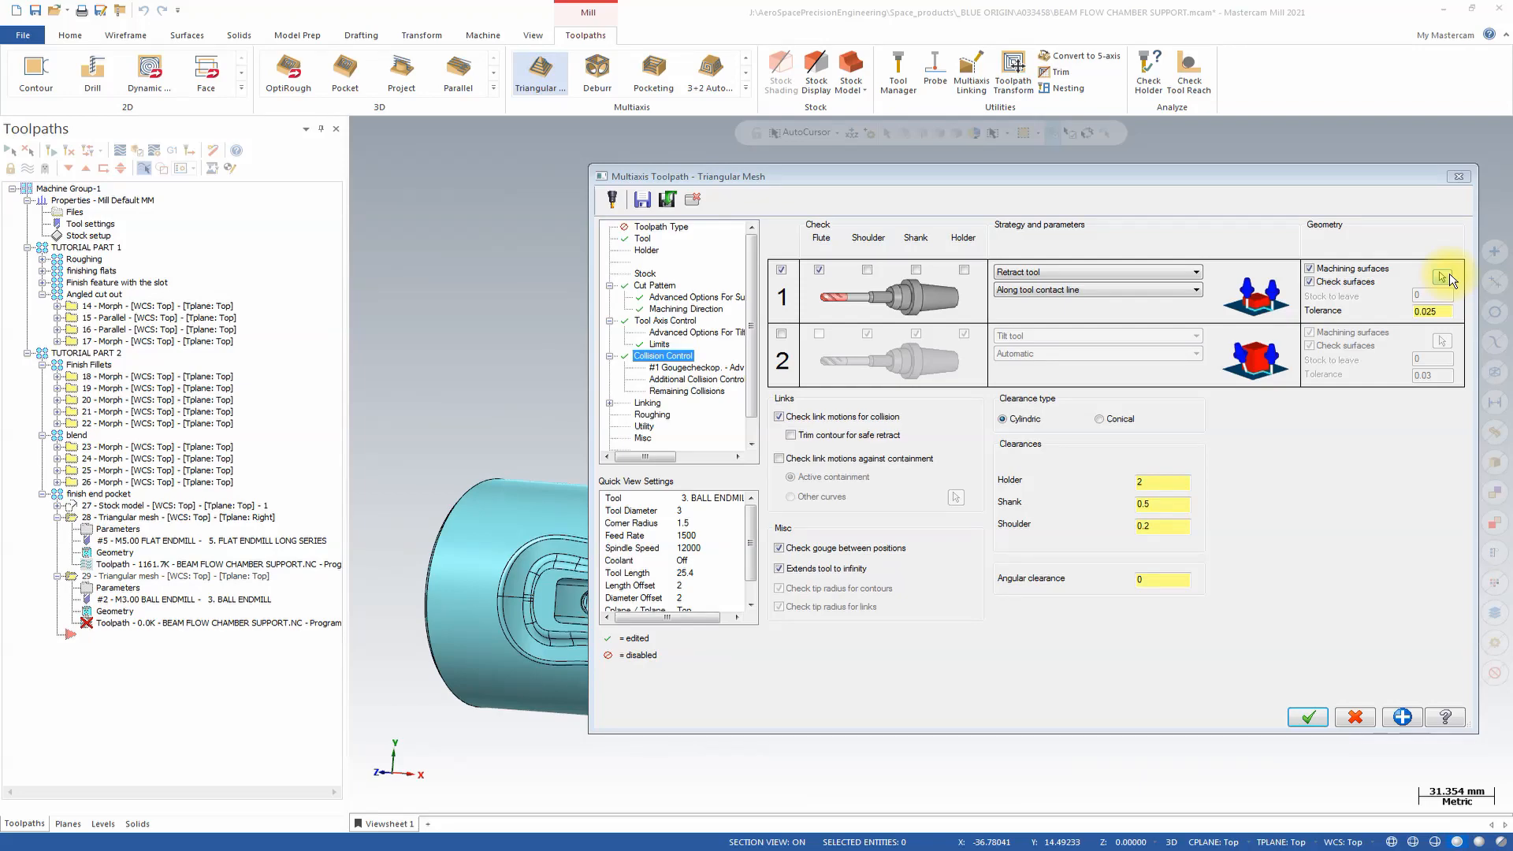
{"action": "left_click", "coordinate": [1446, 277]}
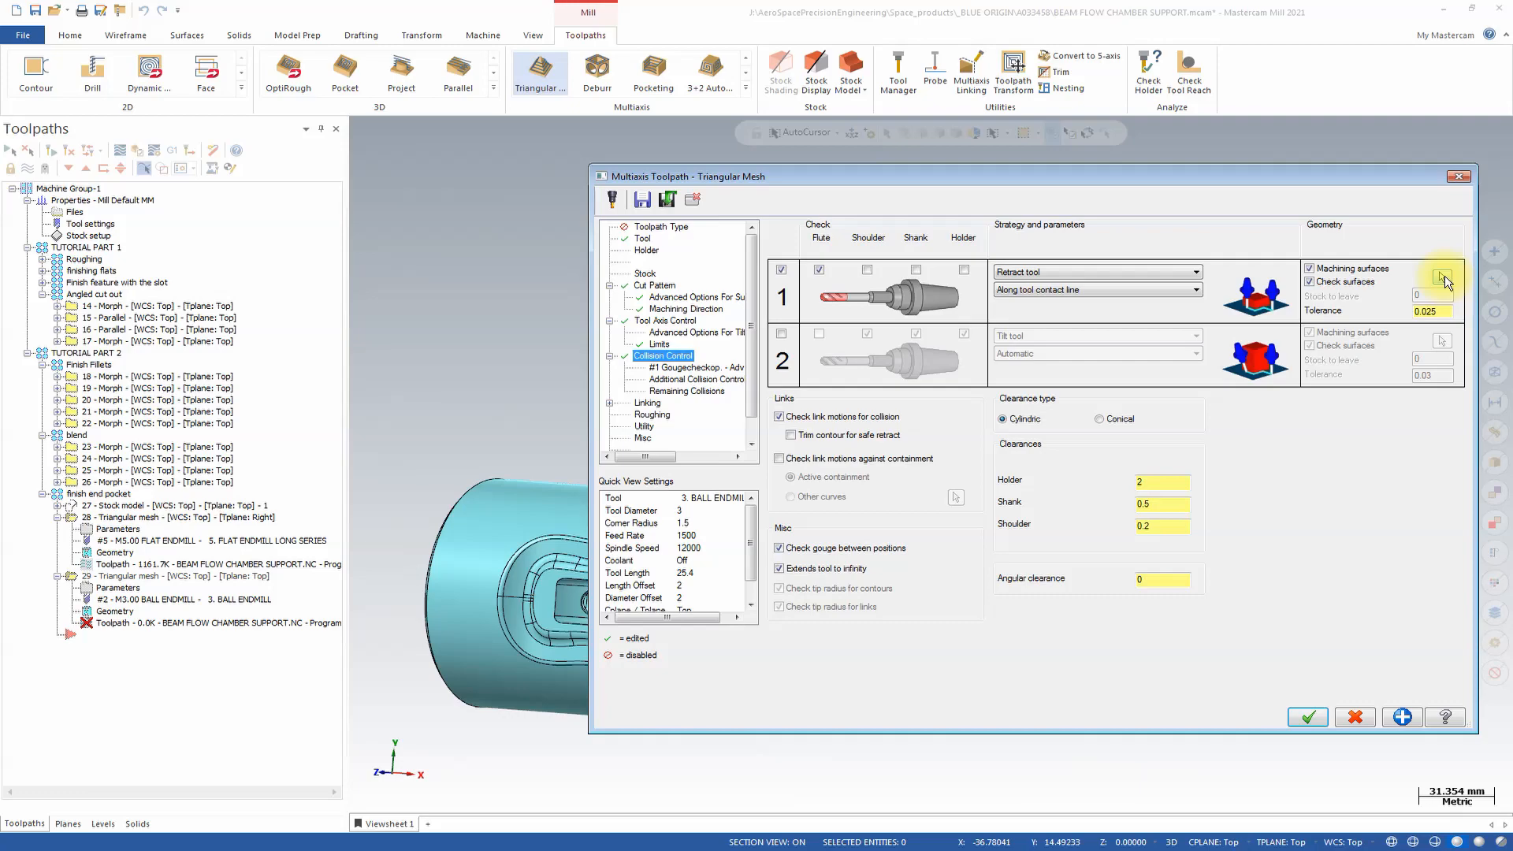
{"action": "left_click", "coordinate": [1446, 281]}
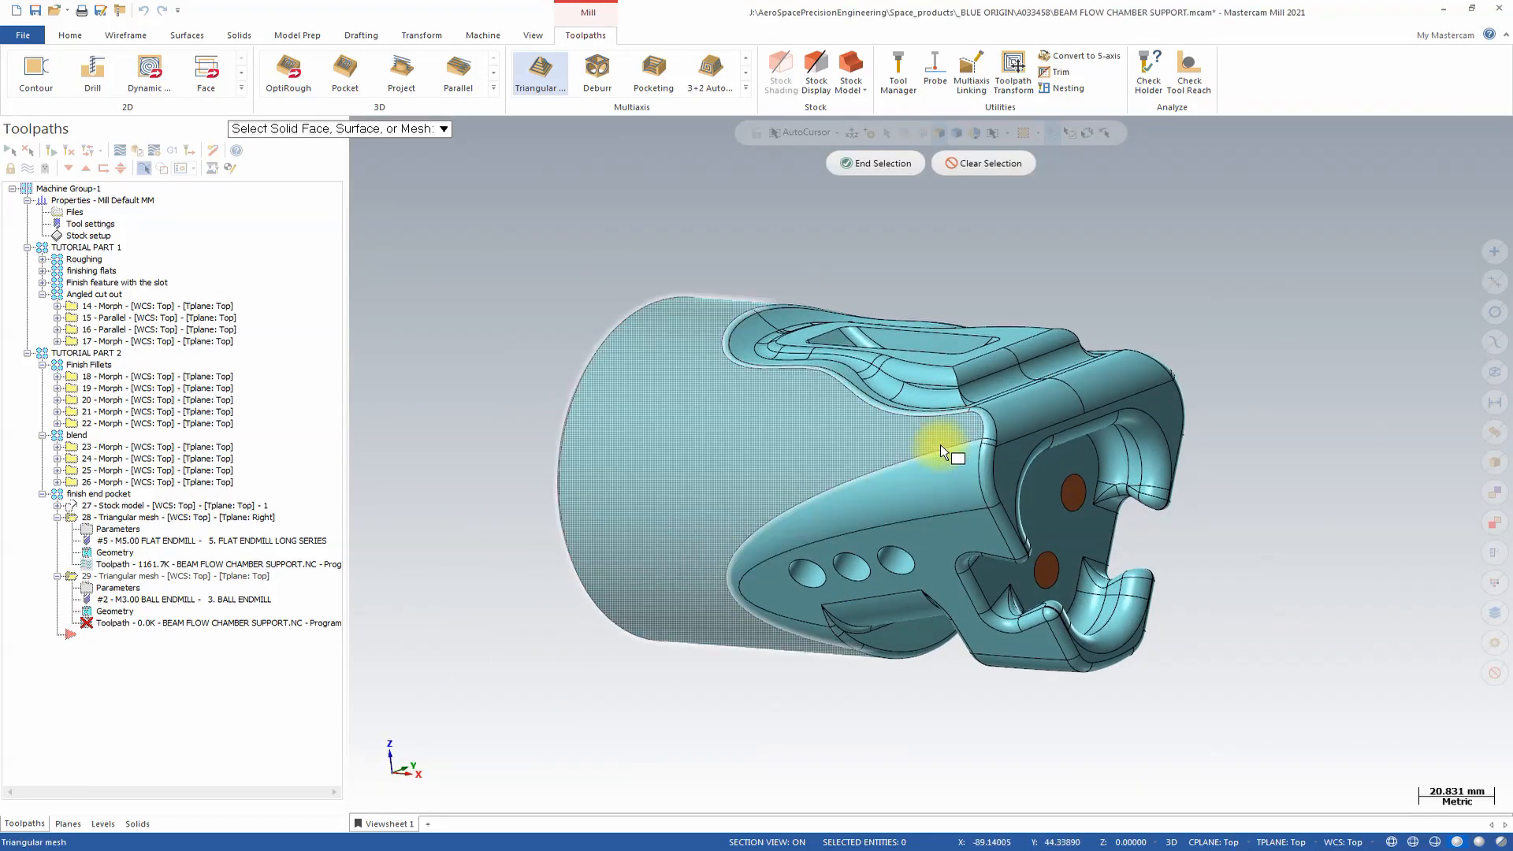
{"action": "left_click", "coordinate": [943, 436]}
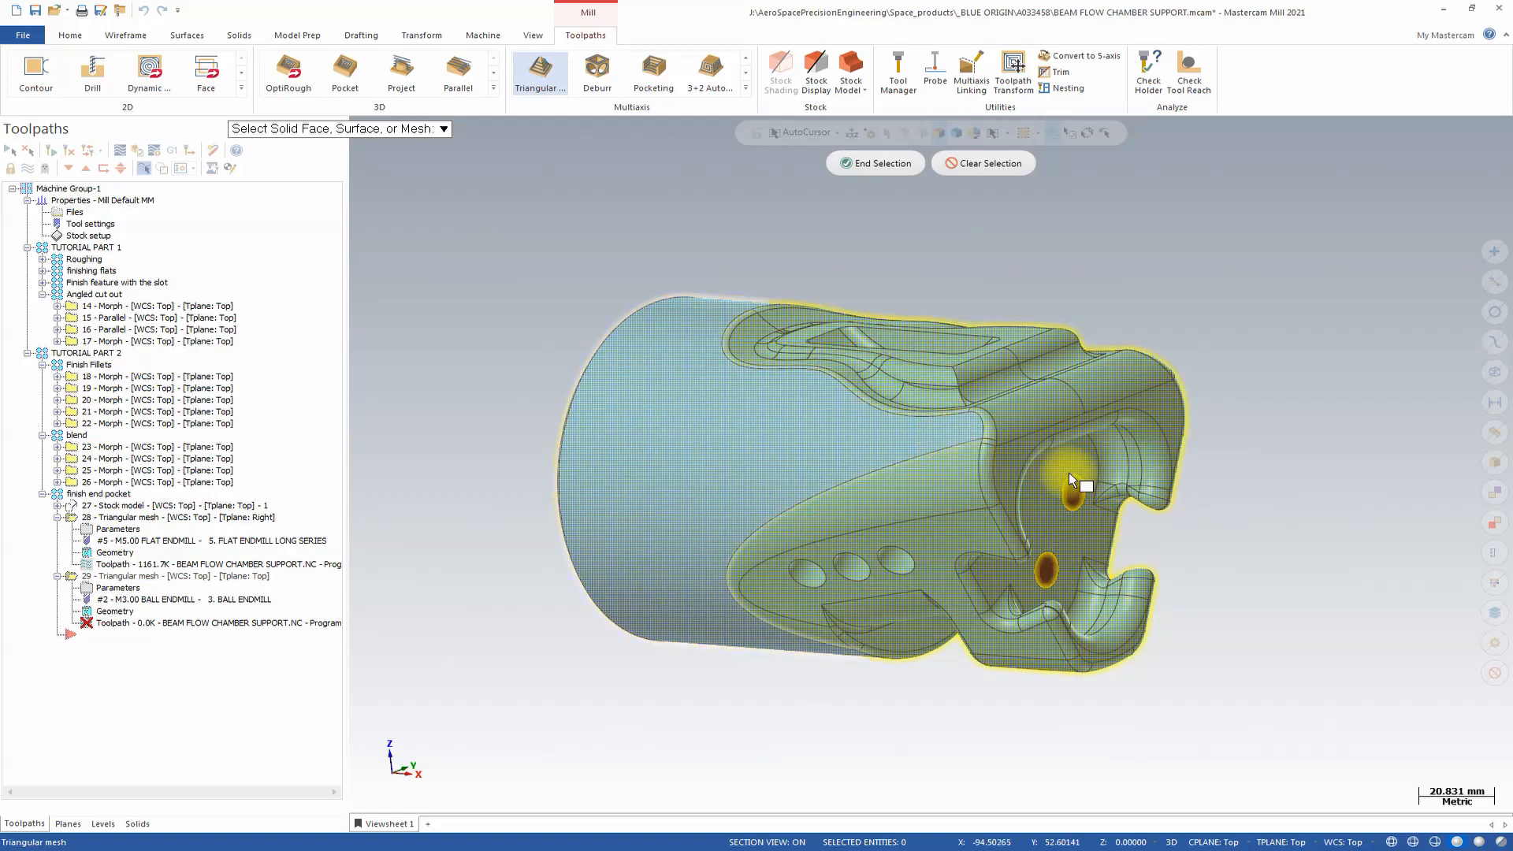
{"action": "left_click", "coordinate": [906, 161]}
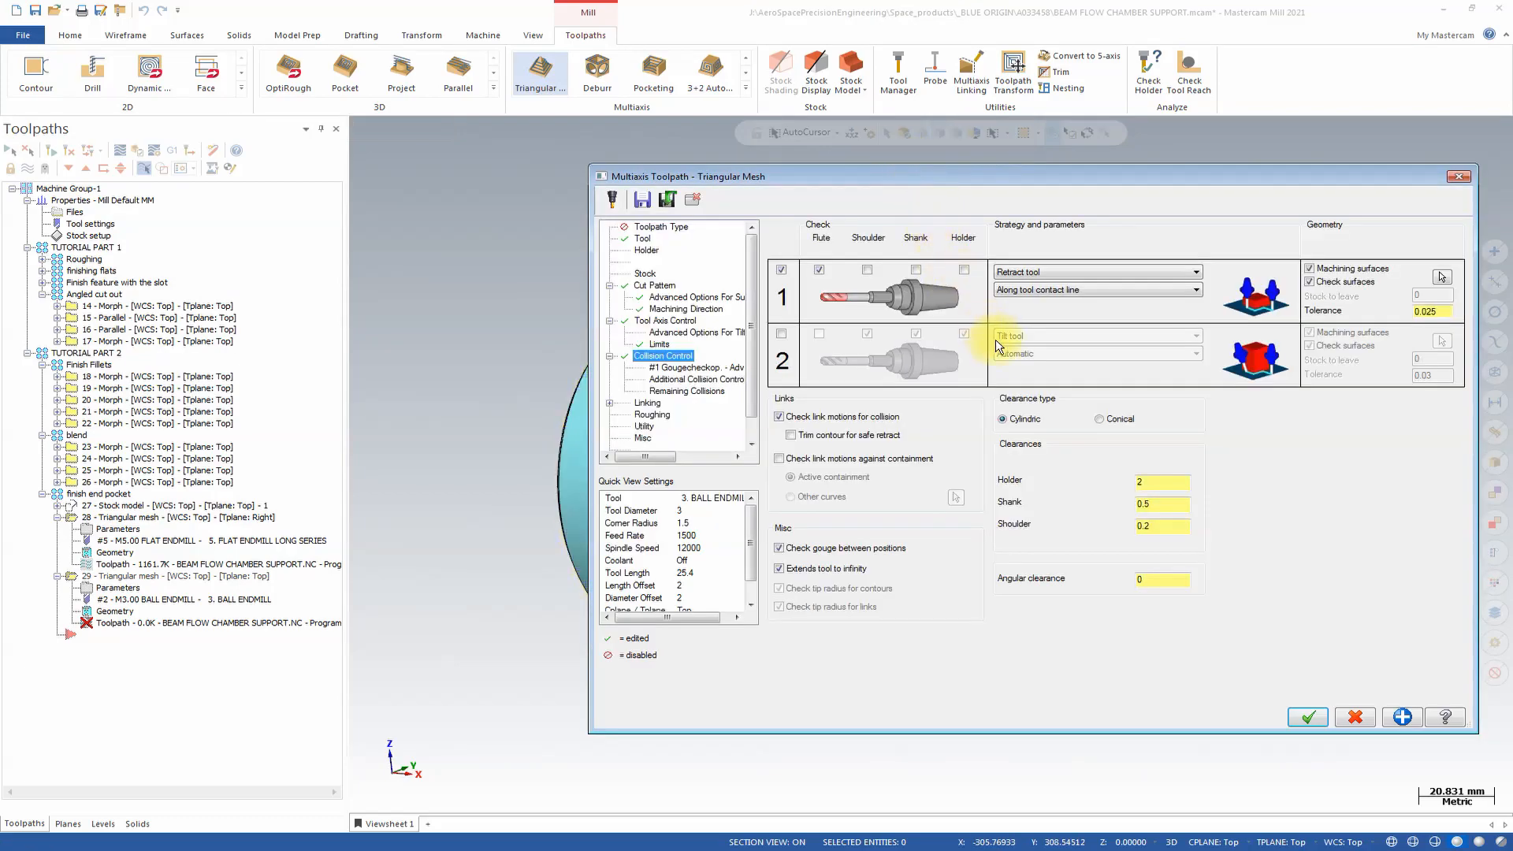
Step: Enable the second collision strategy with the flute included and machining surfaces excluded, using the whole support body as check surfaces
{"action": "left_click", "coordinate": [780, 336]}
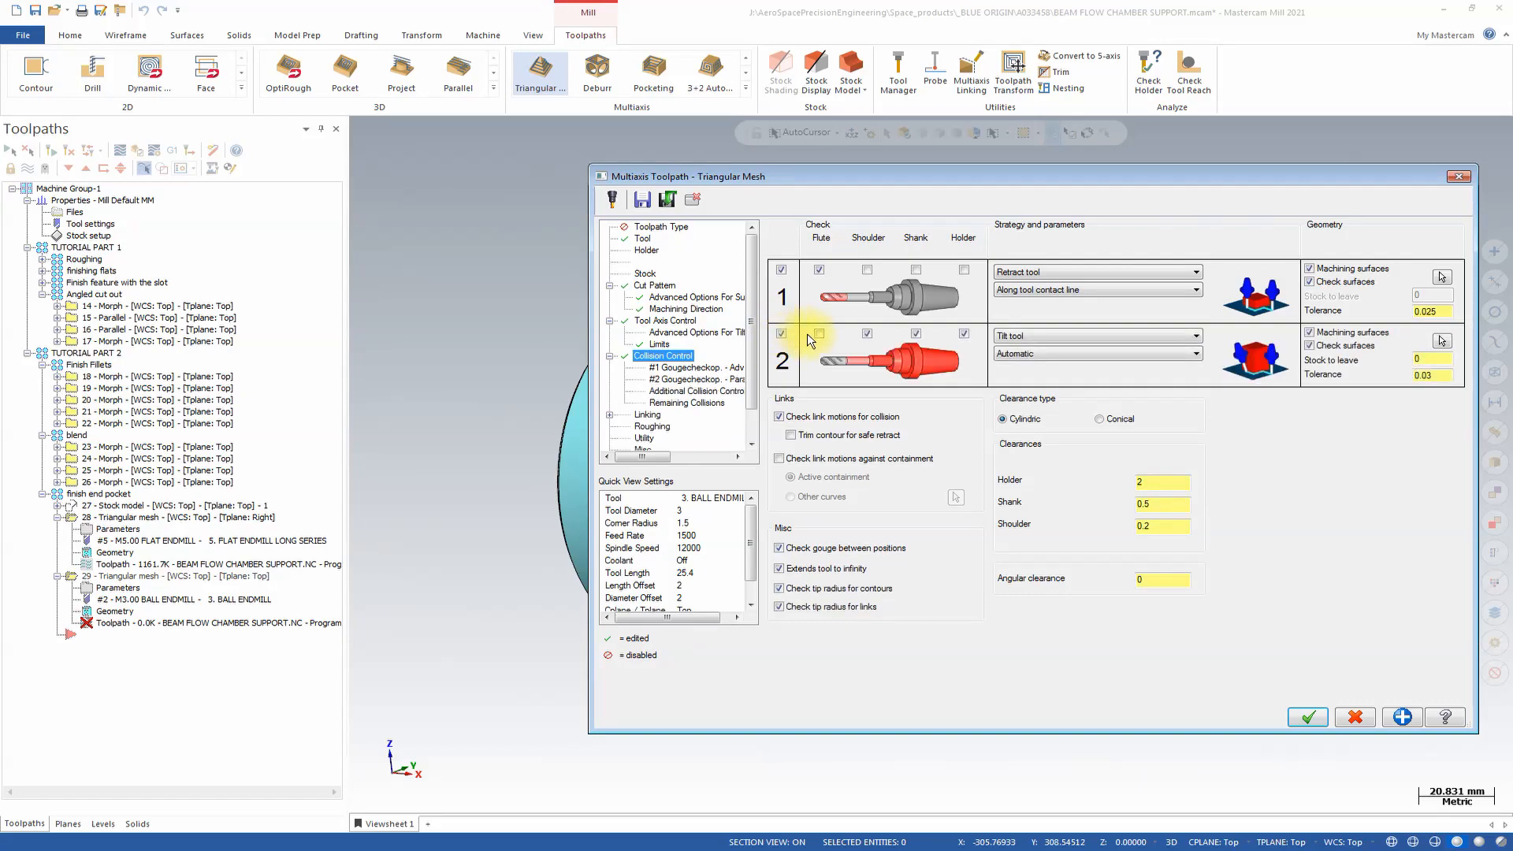
{"action": "left_click", "coordinate": [819, 334]}
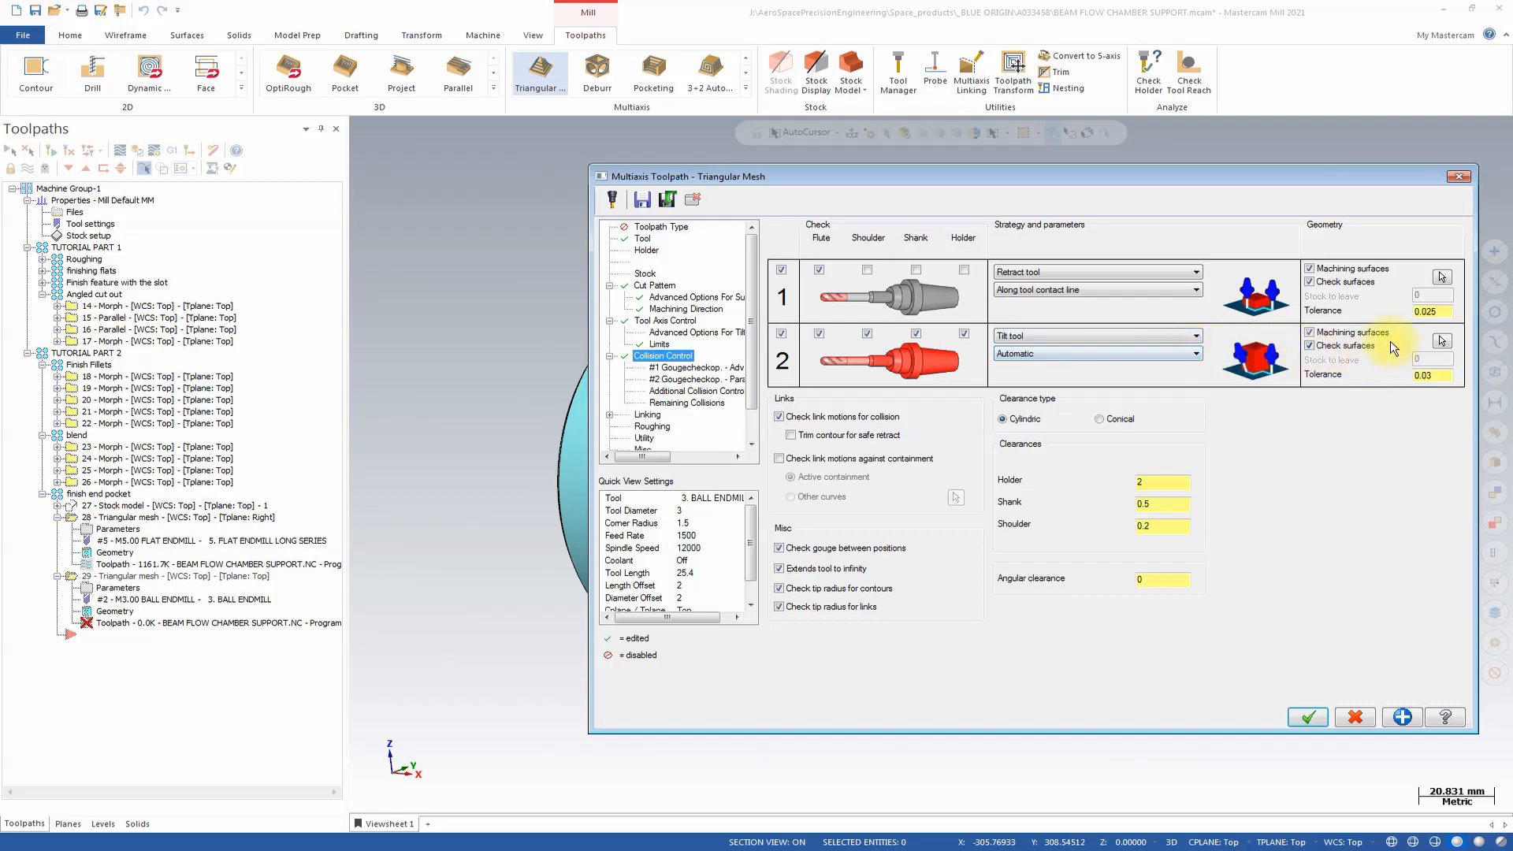
{"action": "left_click", "coordinate": [1358, 332]}
{"action": "left_click", "coordinate": [1444, 342]}
{"action": "left_click", "coordinate": [906, 449]}
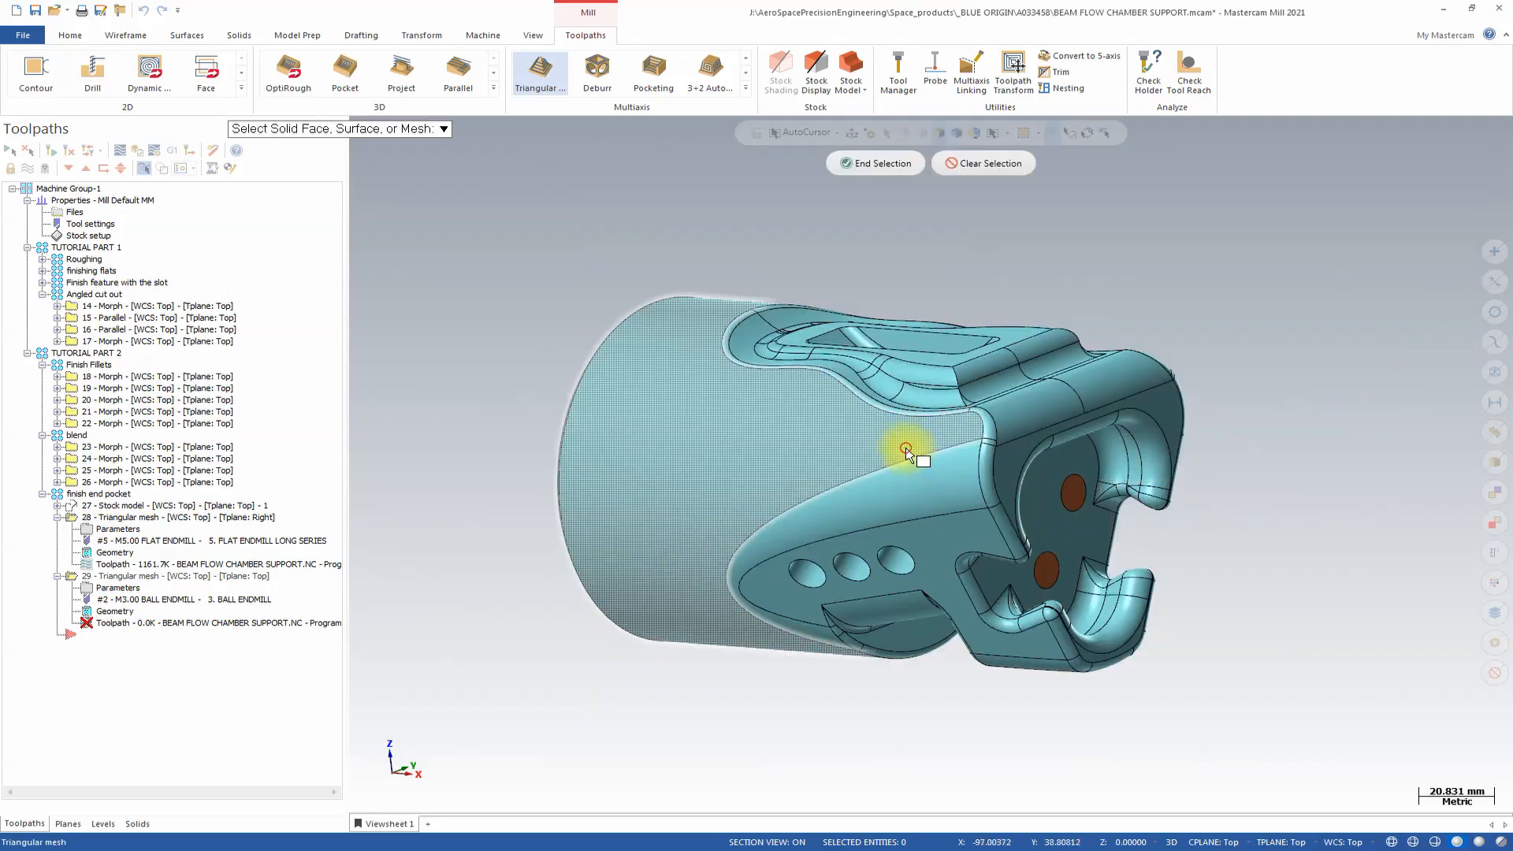
{"action": "left_click", "coordinate": [909, 447]}
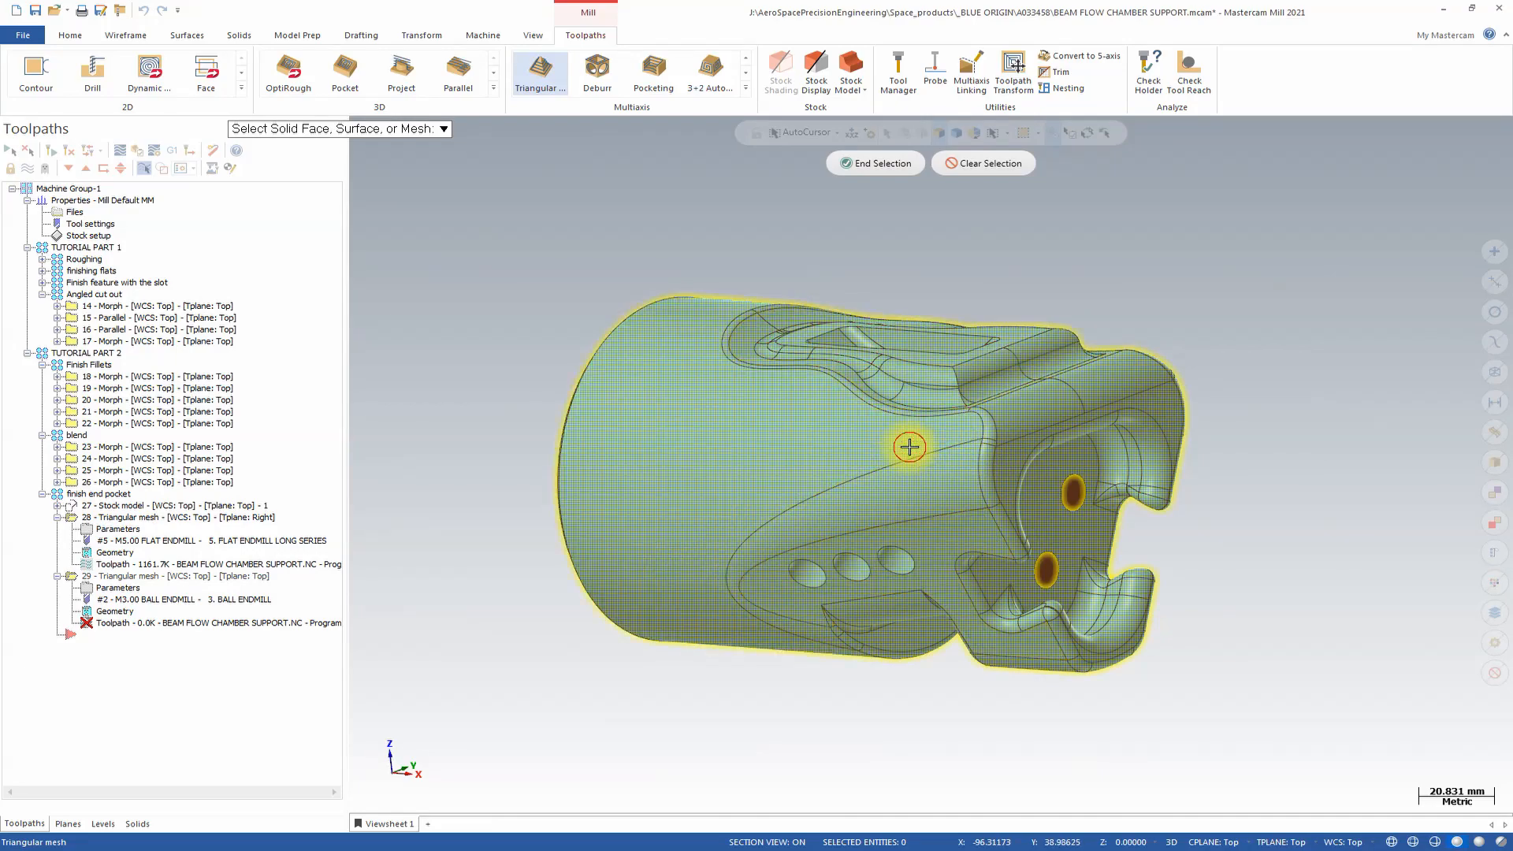
{"action": "left_click", "coordinate": [894, 167]}
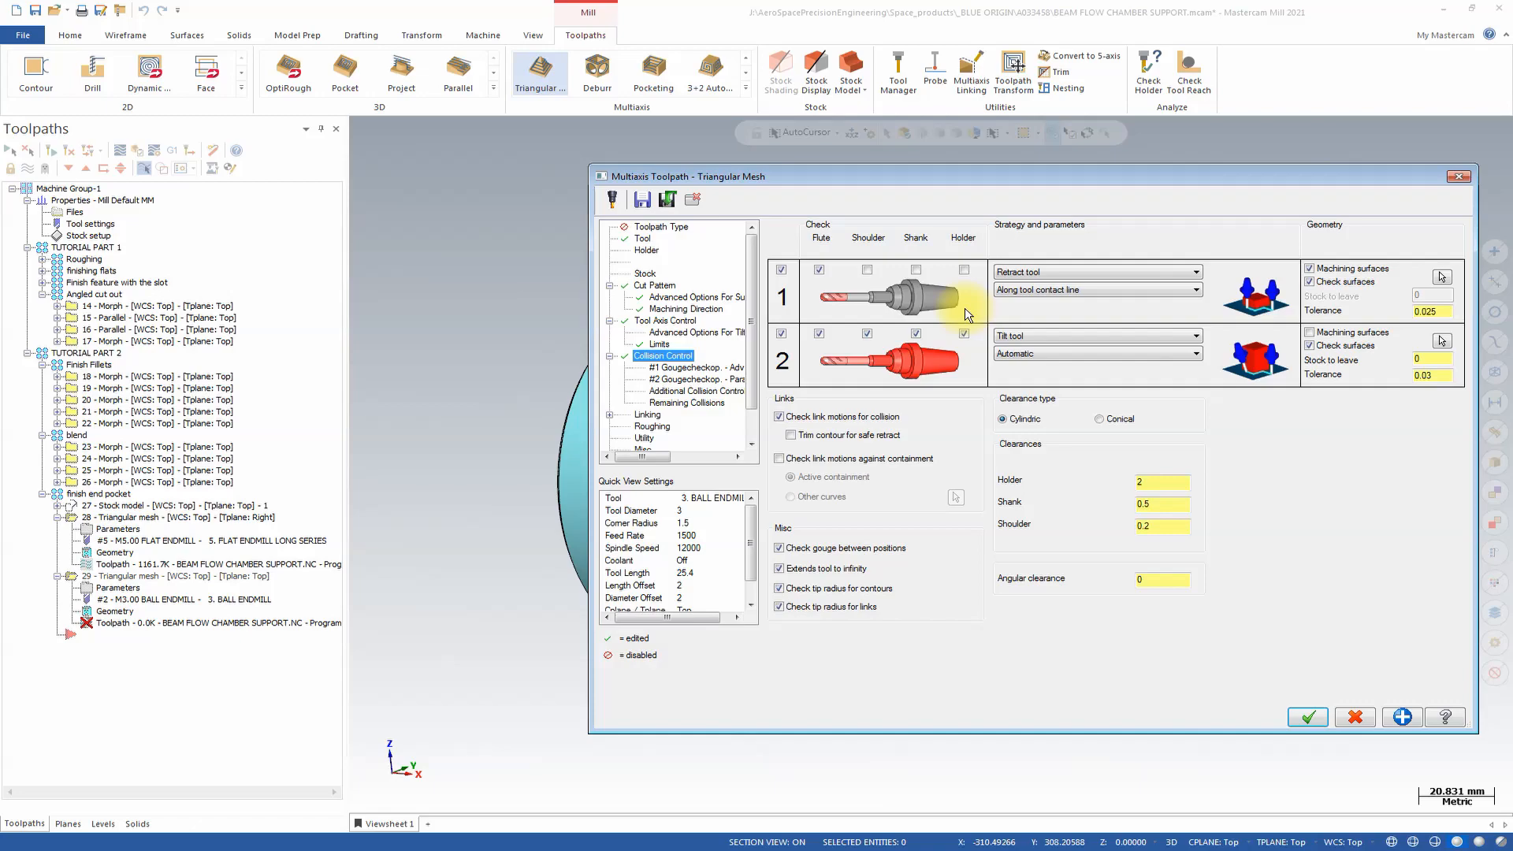
Step: Review the retract and tilt parameters of both gouge checks, and enable a third collision strategy set to Report collisions
{"action": "left_click", "coordinate": [683, 369]}
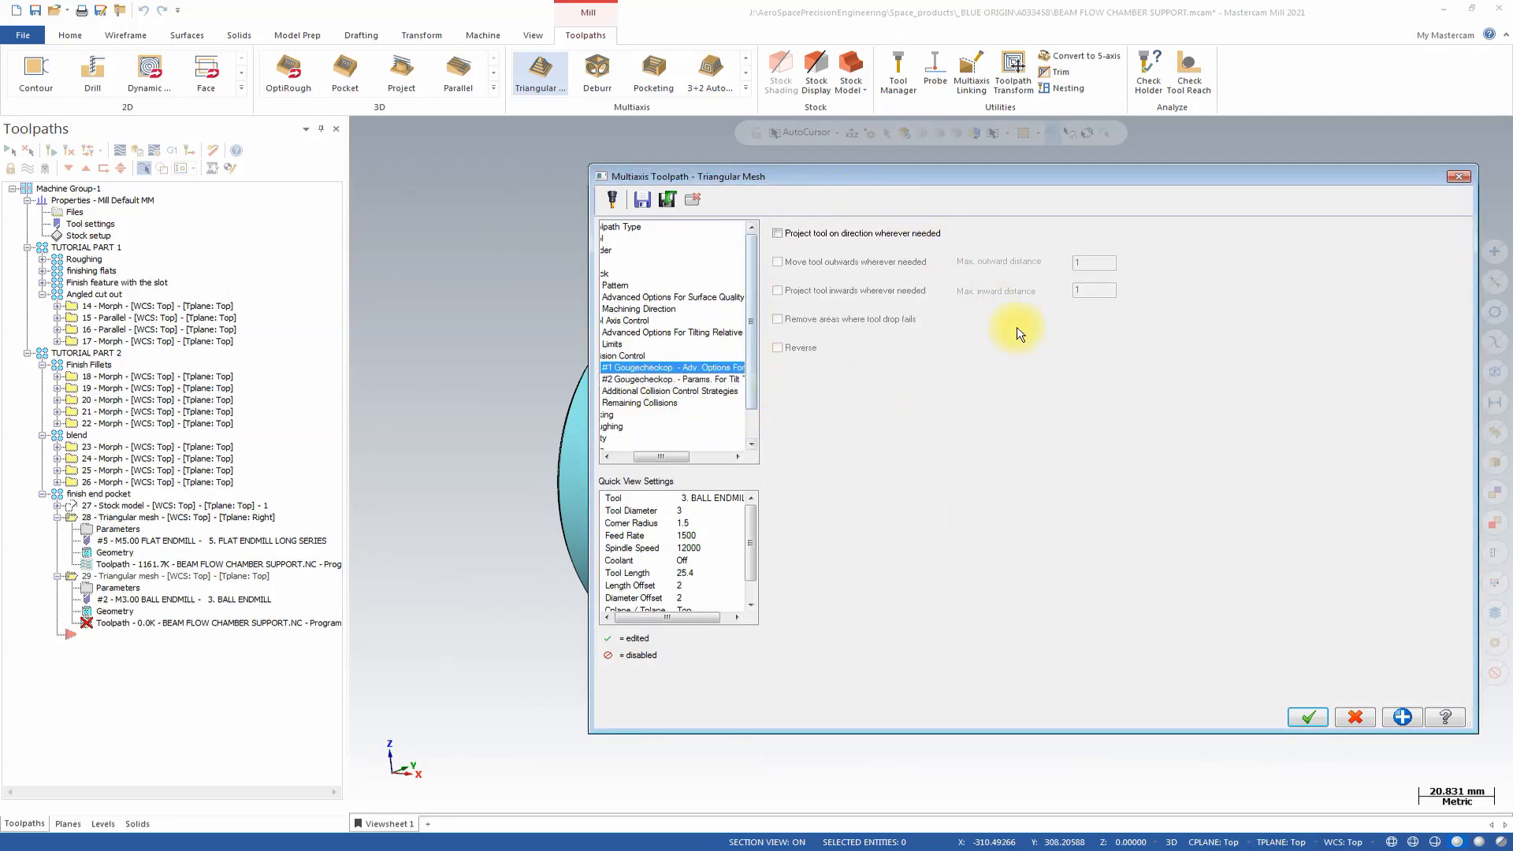
{"action": "left_click", "coordinate": [670, 381]}
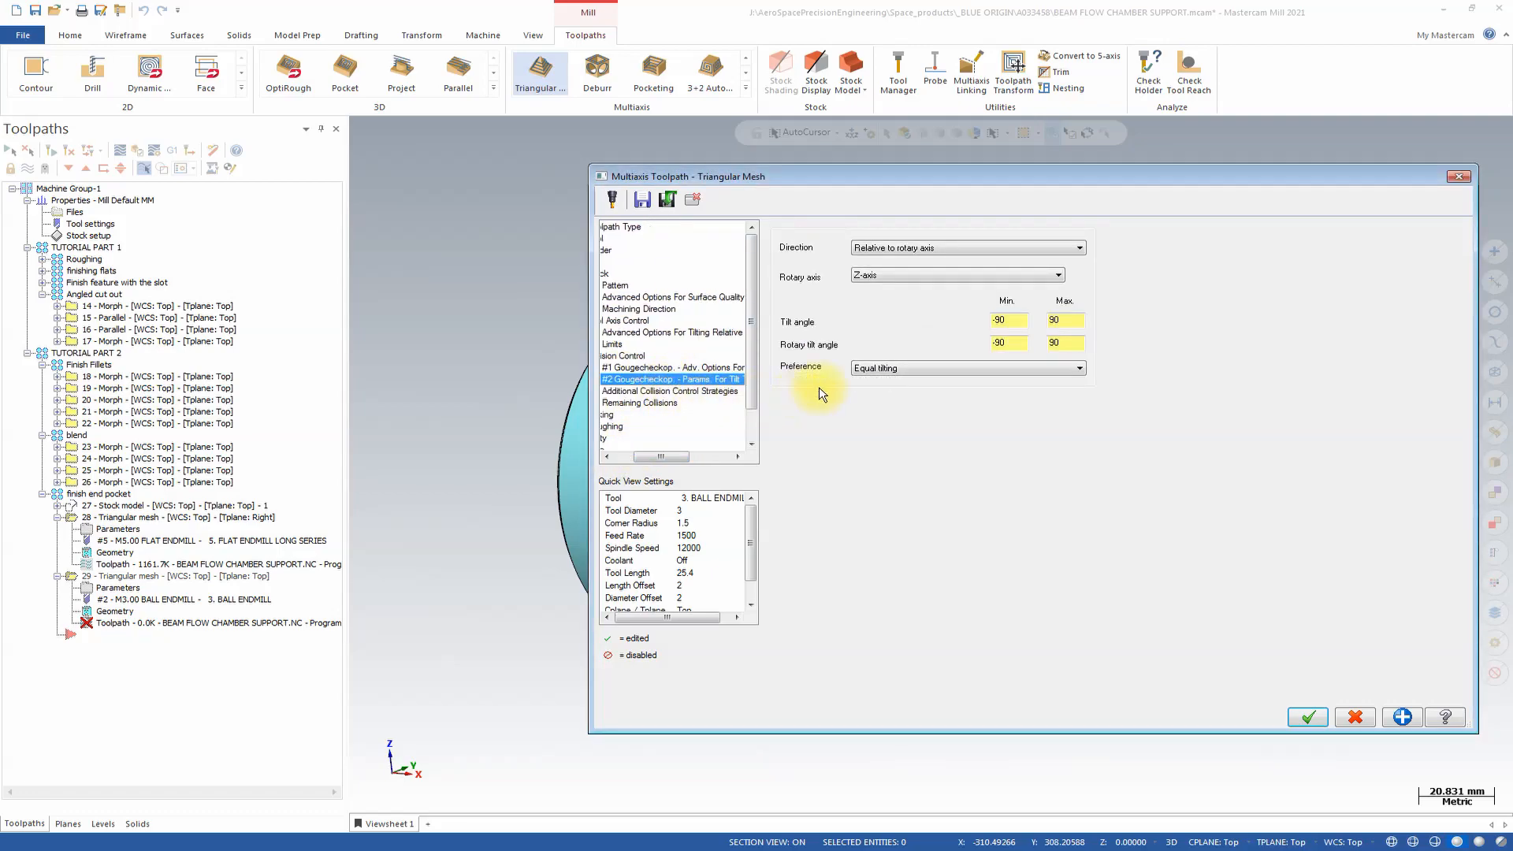
{"action": "left_click", "coordinate": [608, 457]}
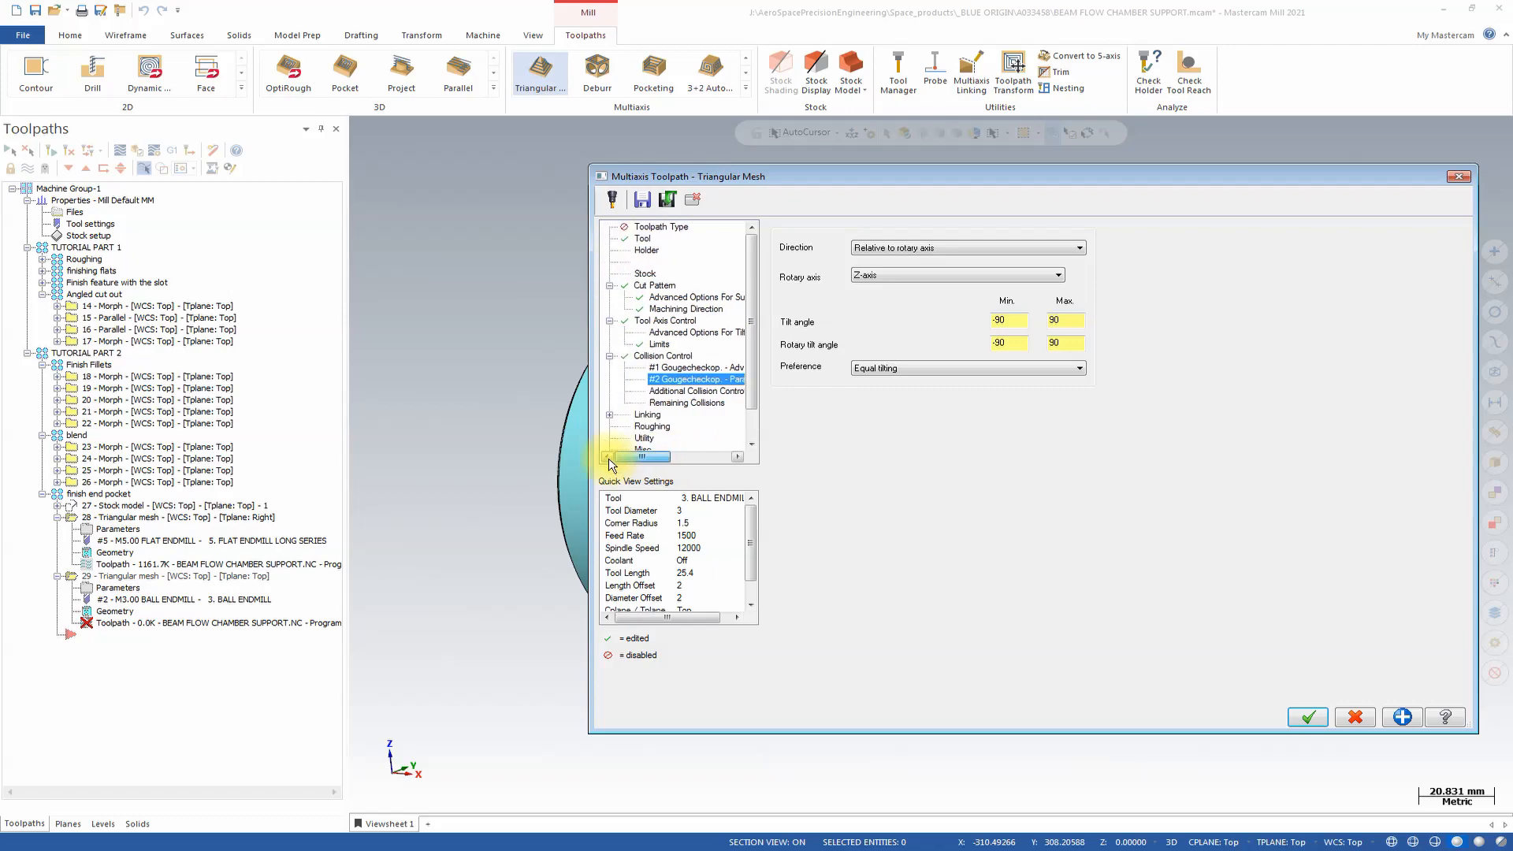
{"action": "left_click", "coordinate": [665, 392]}
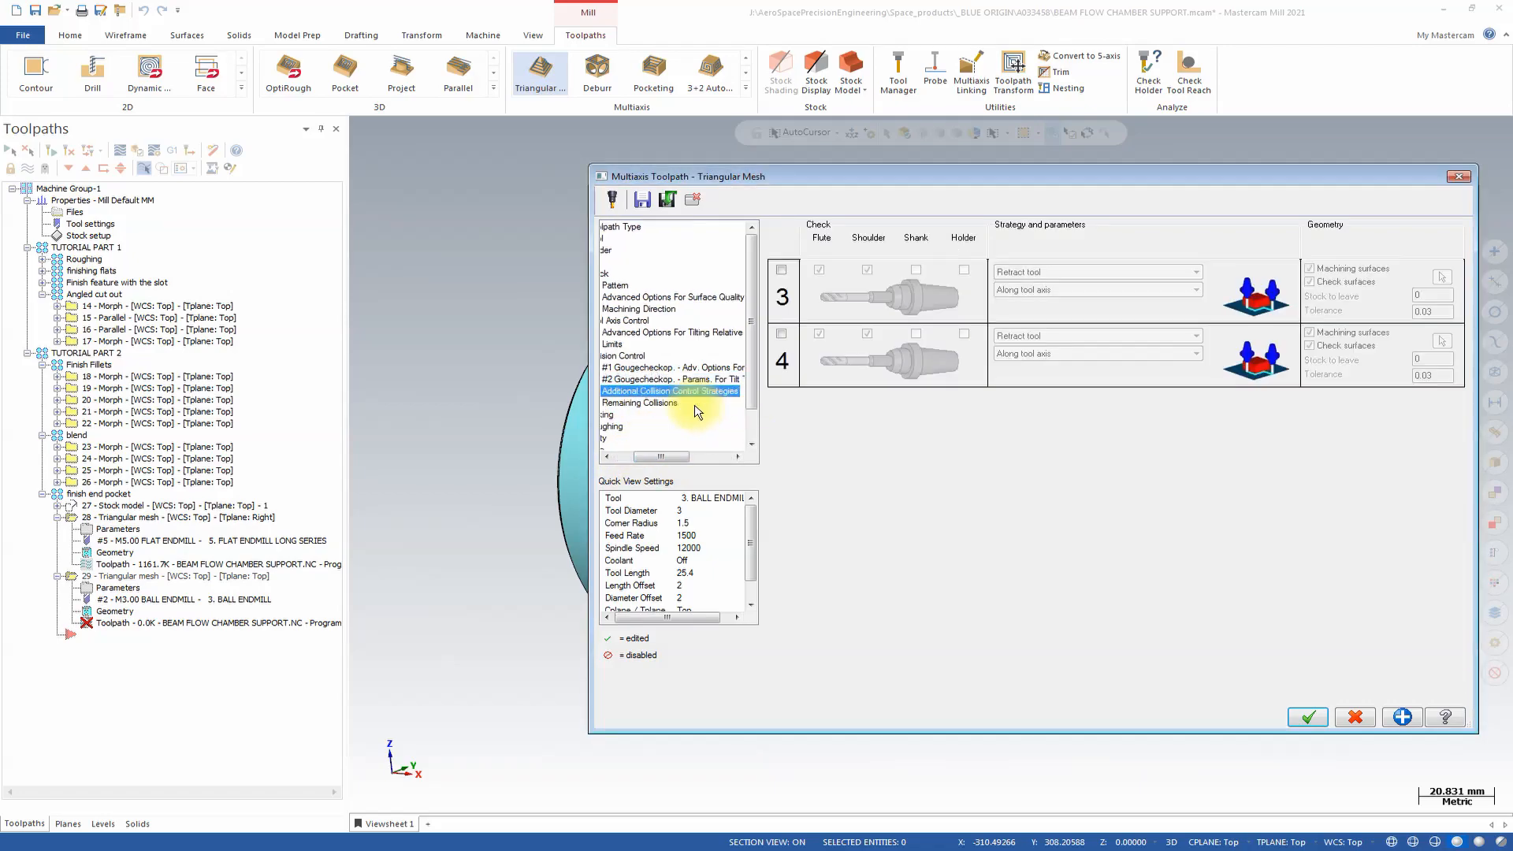
{"action": "left_click", "coordinate": [781, 270]}
{"action": "left_click", "coordinate": [1033, 272]}
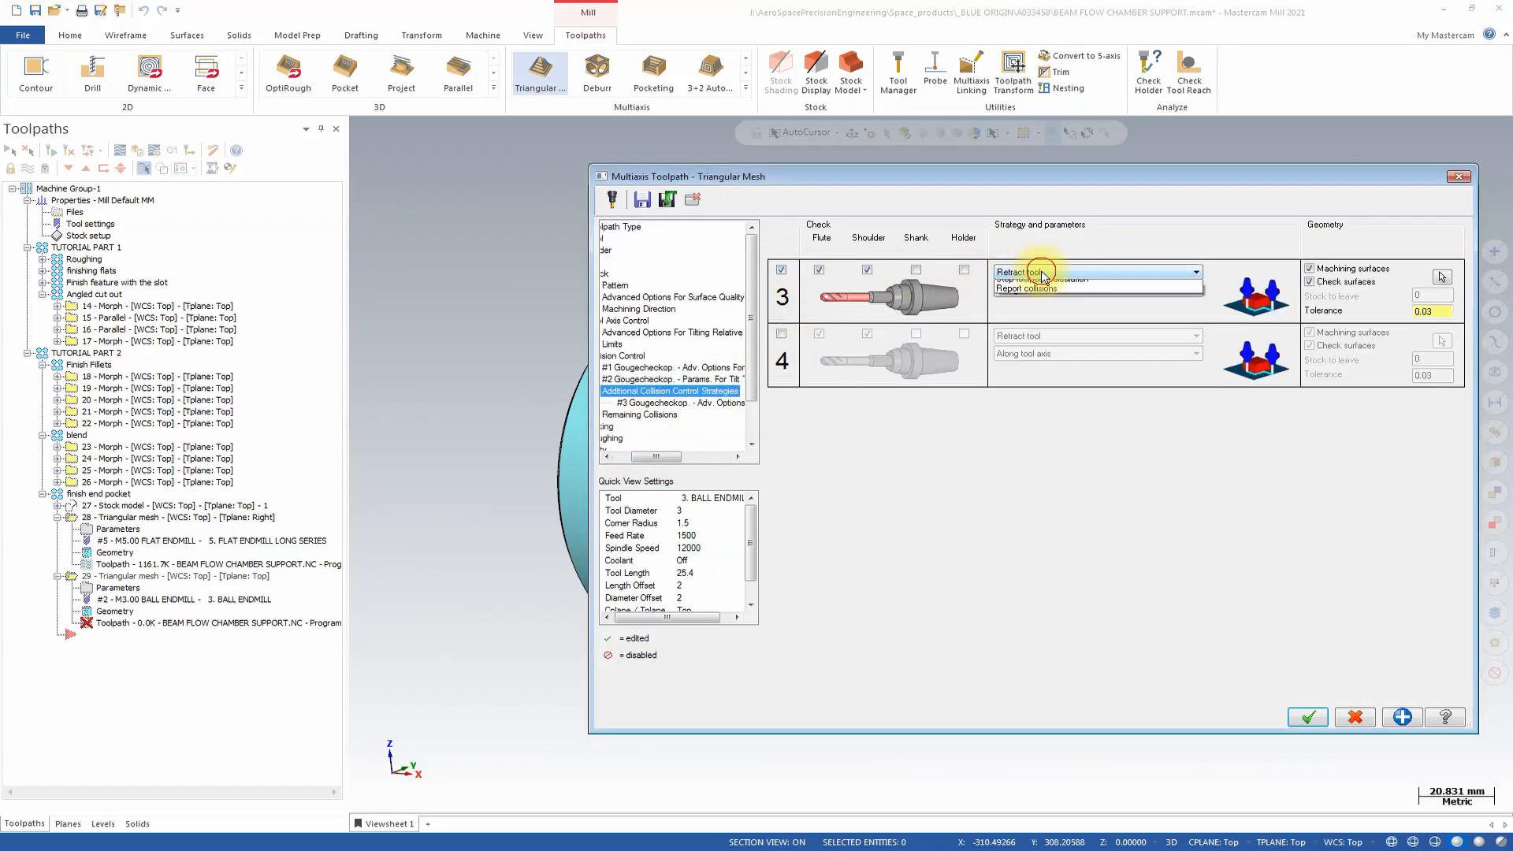
{"action": "left_click", "coordinate": [1045, 320]}
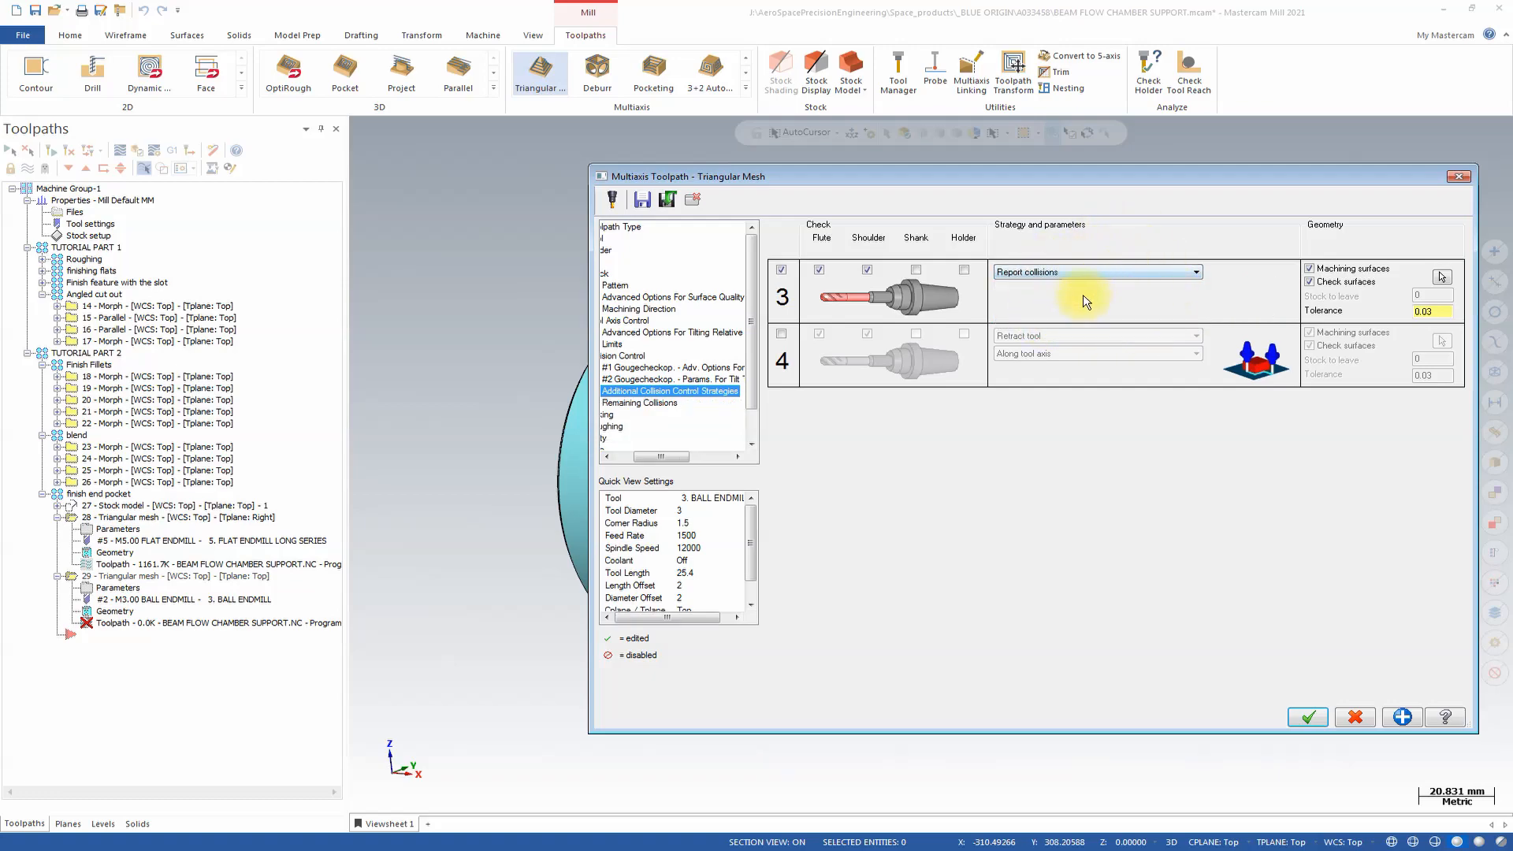
Step: Set the linking clearance plane's direction to Machining direction and its height to Automatic
{"action": "left_click_drag", "start_coordinate": [666, 457], "coordinate": [642, 457]}
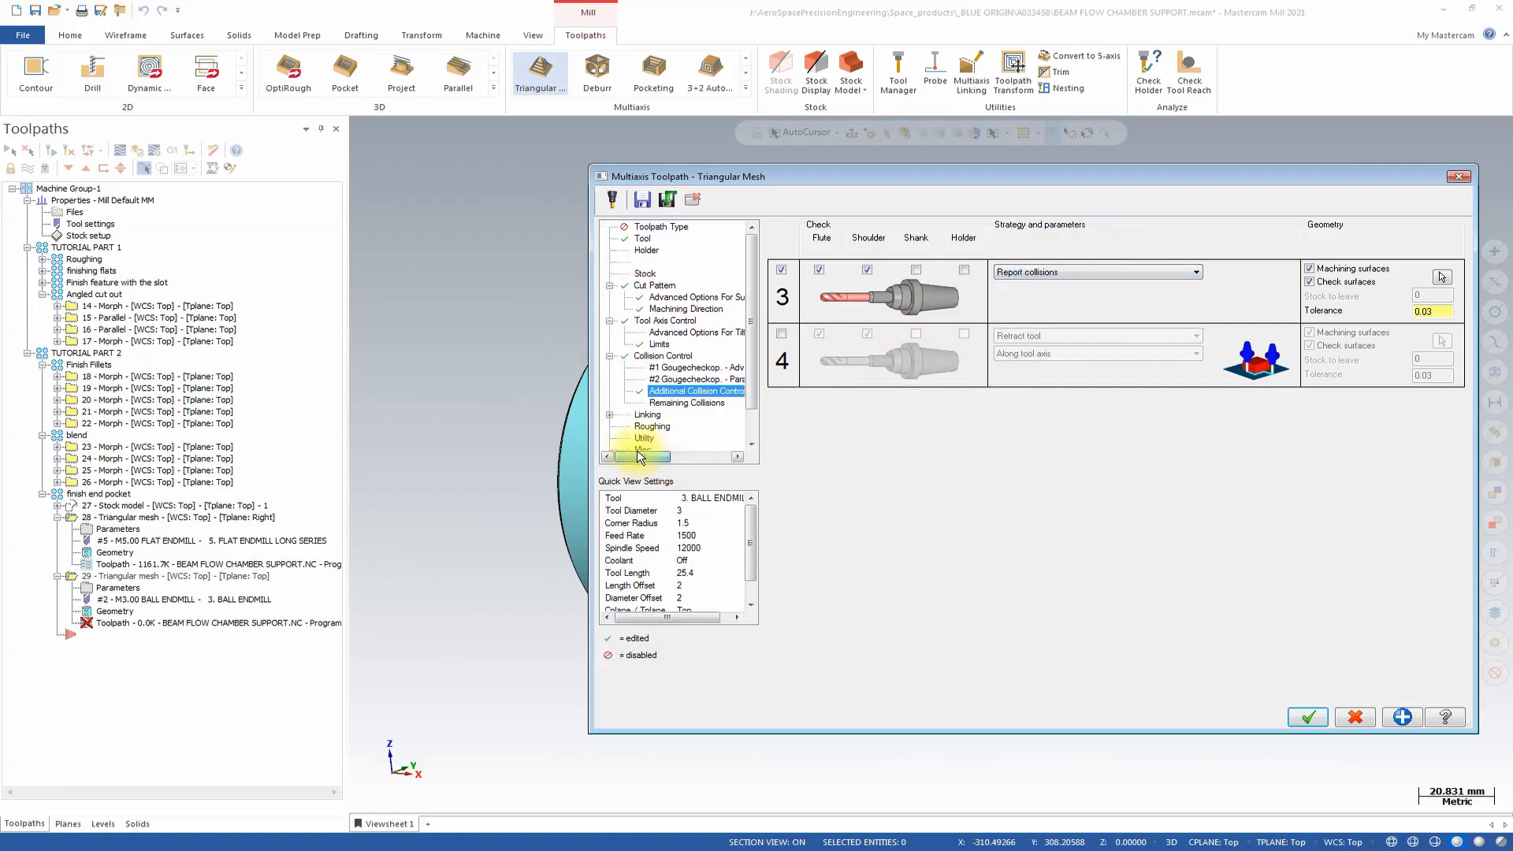
{"action": "left_click", "coordinate": [657, 403]}
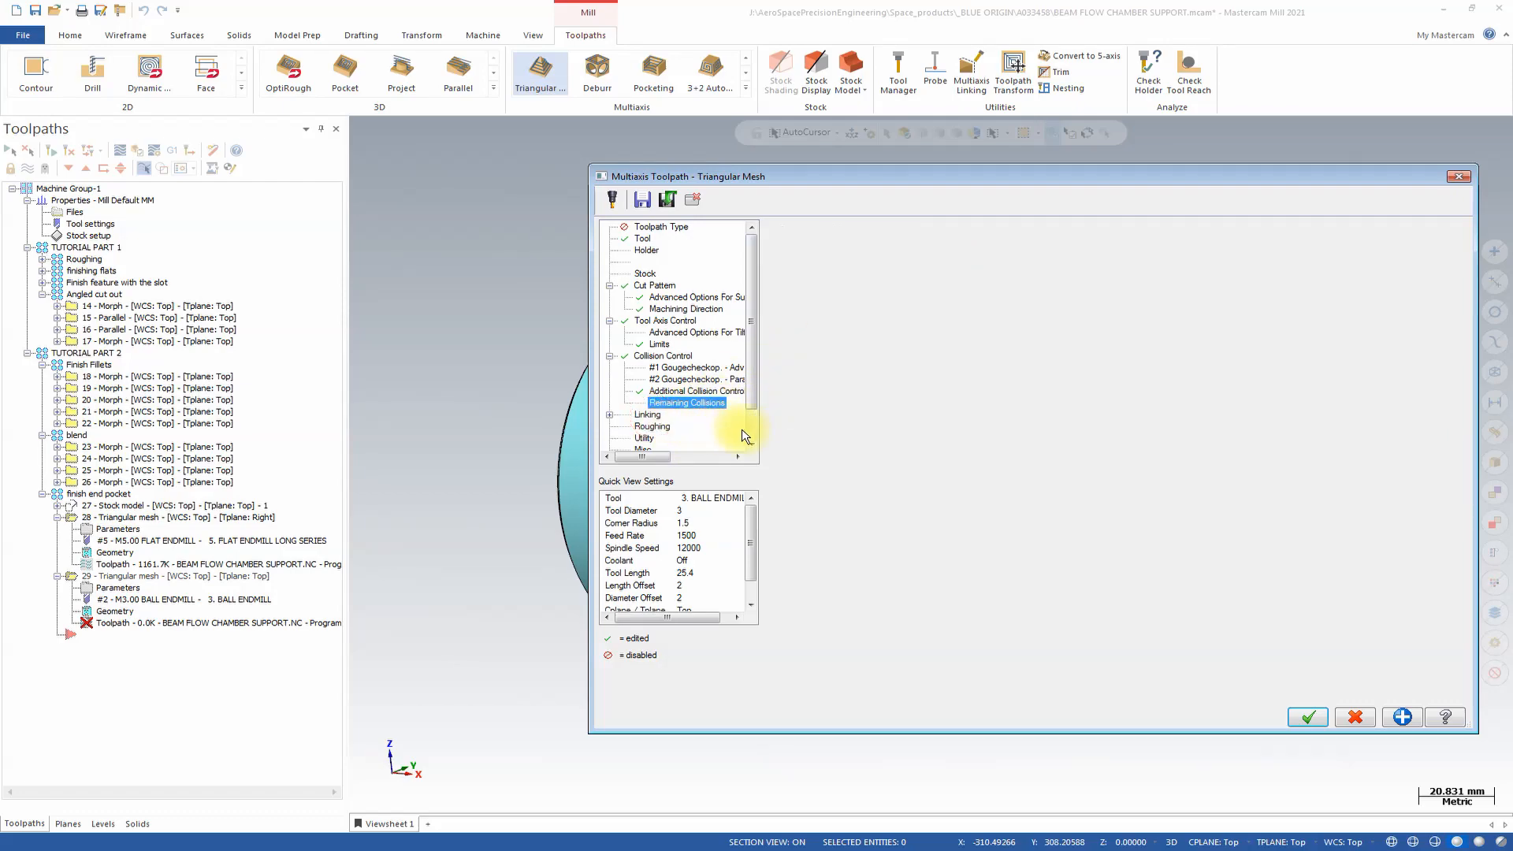
{"action": "left_click", "coordinate": [677, 417]}
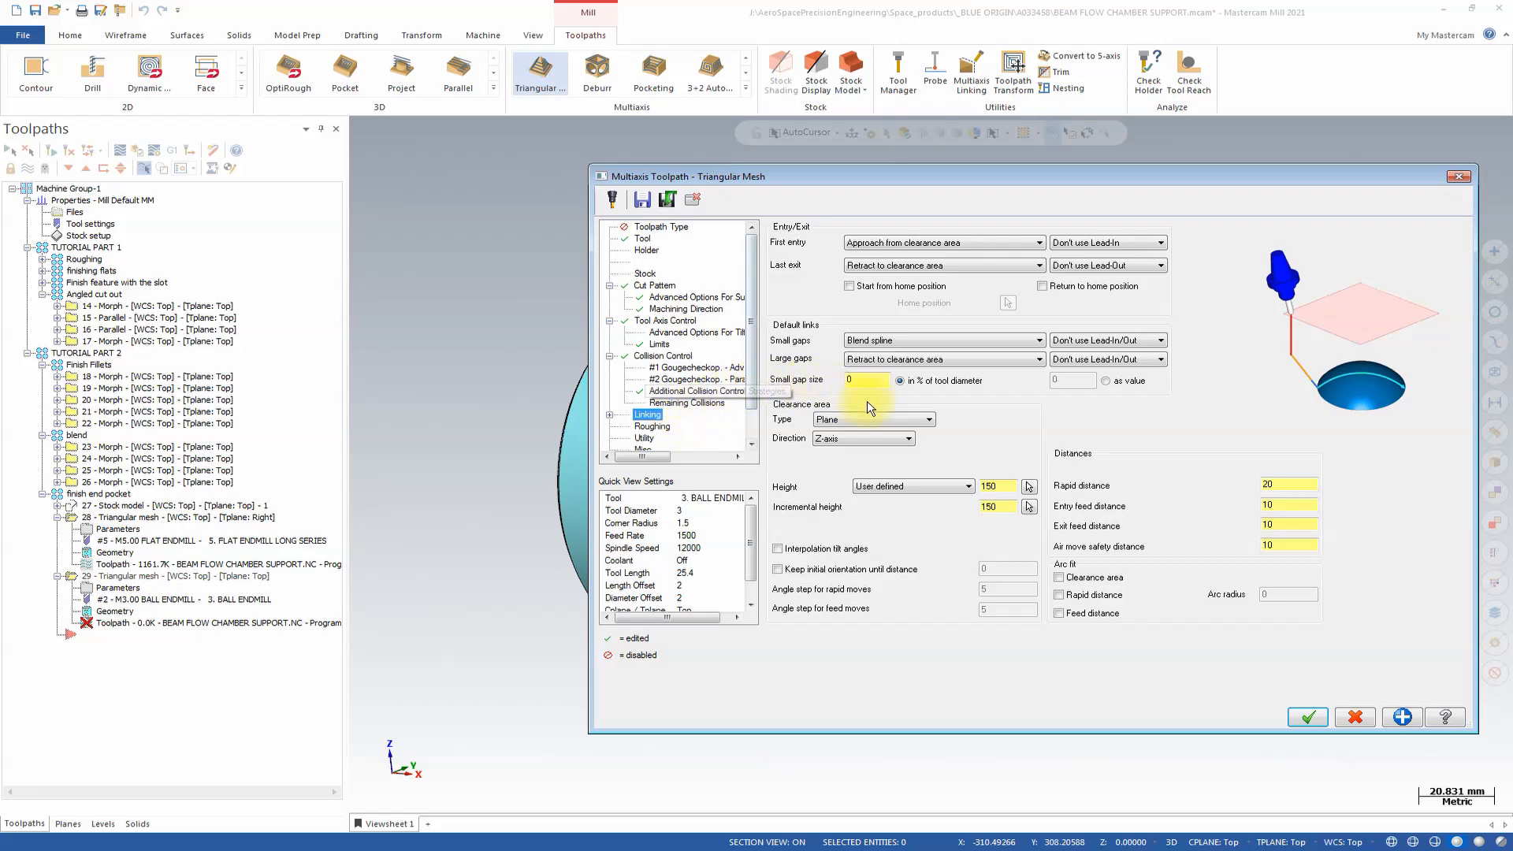
{"action": "left_click", "coordinate": [877, 438]}
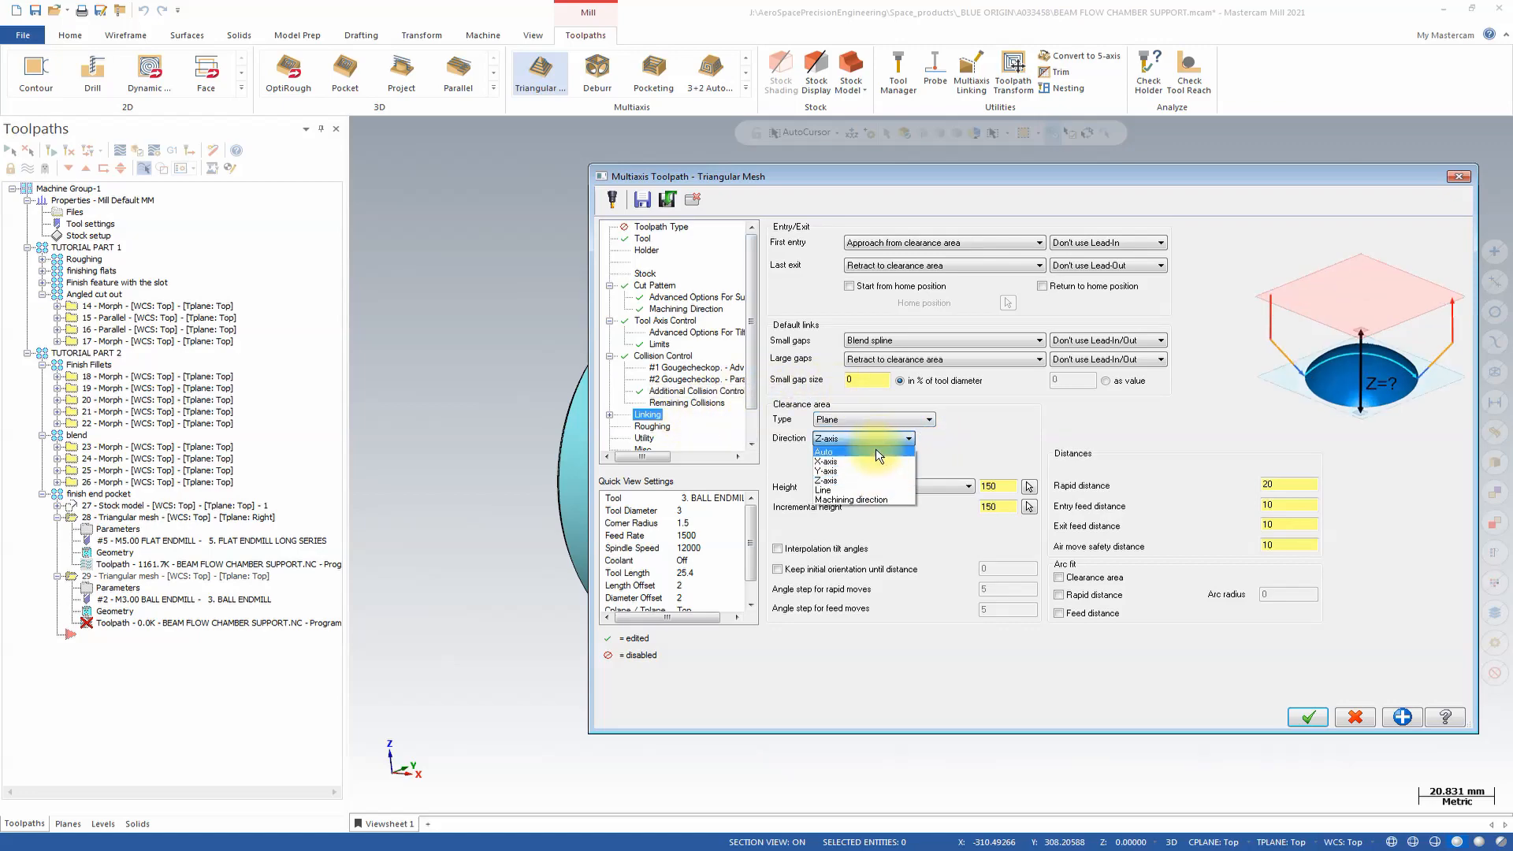
{"action": "left_click", "coordinate": [864, 499]}
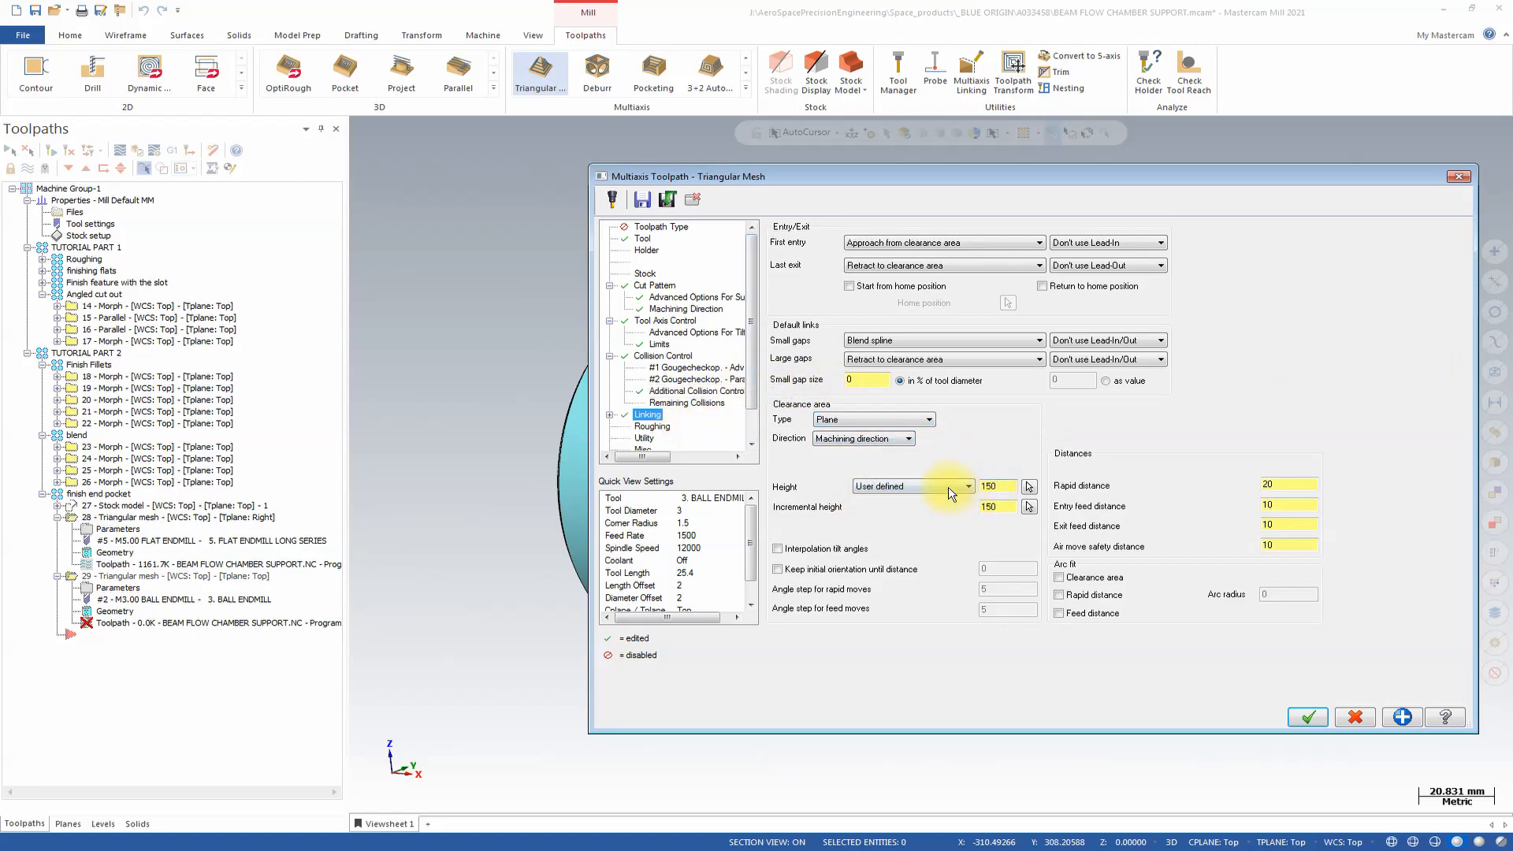
{"action": "left_click", "coordinate": [957, 487]}
{"action": "left_click", "coordinate": [922, 499]}
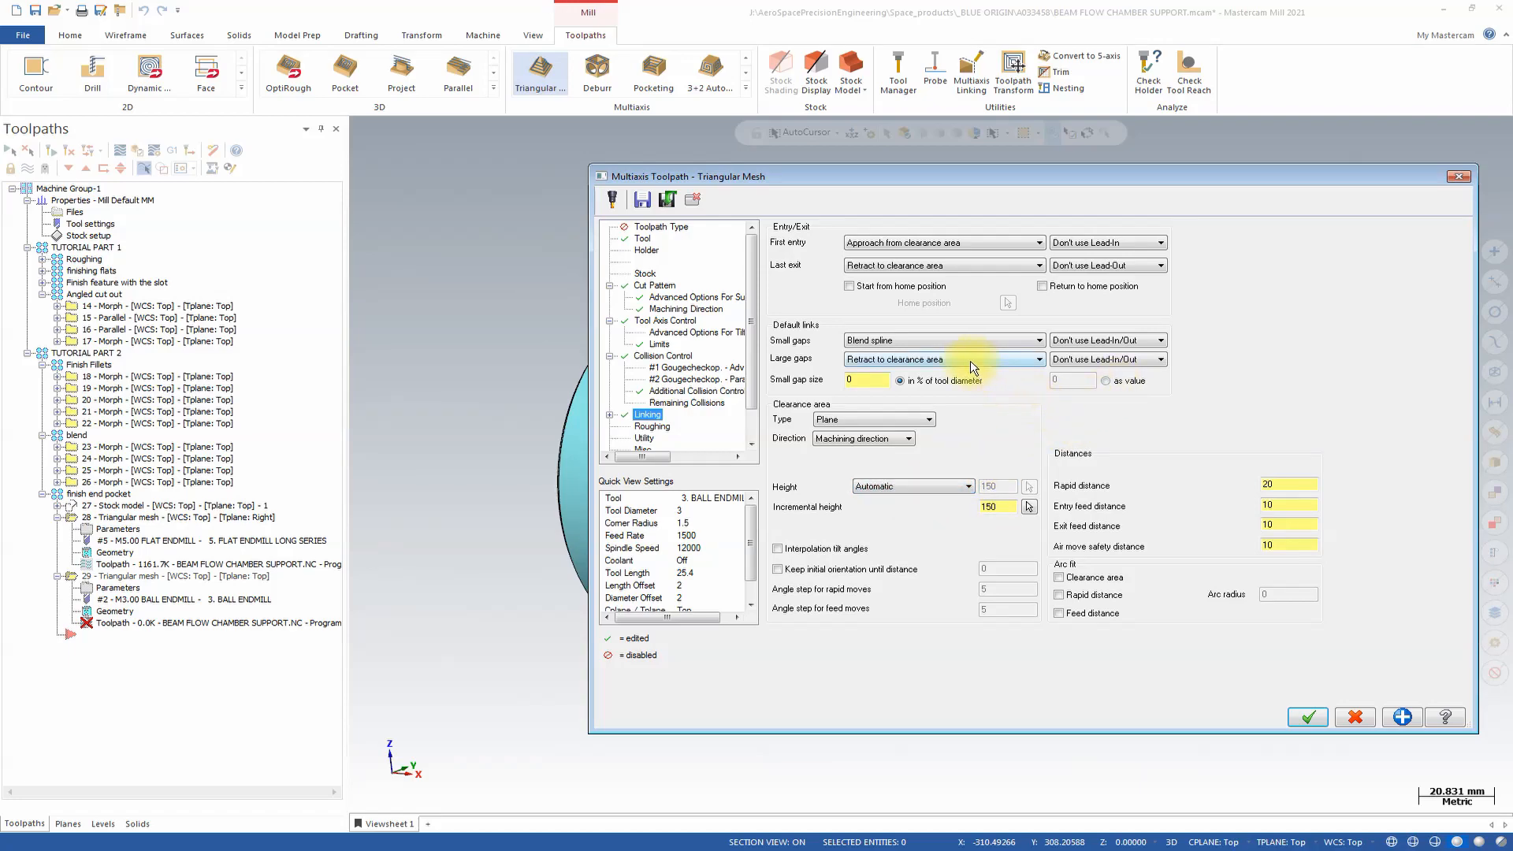
Step: Link large gaps with Direct moves and define the small gap size as a value of 2
{"action": "left_click", "coordinate": [891, 359]}
{"action": "left_click", "coordinate": [888, 373]}
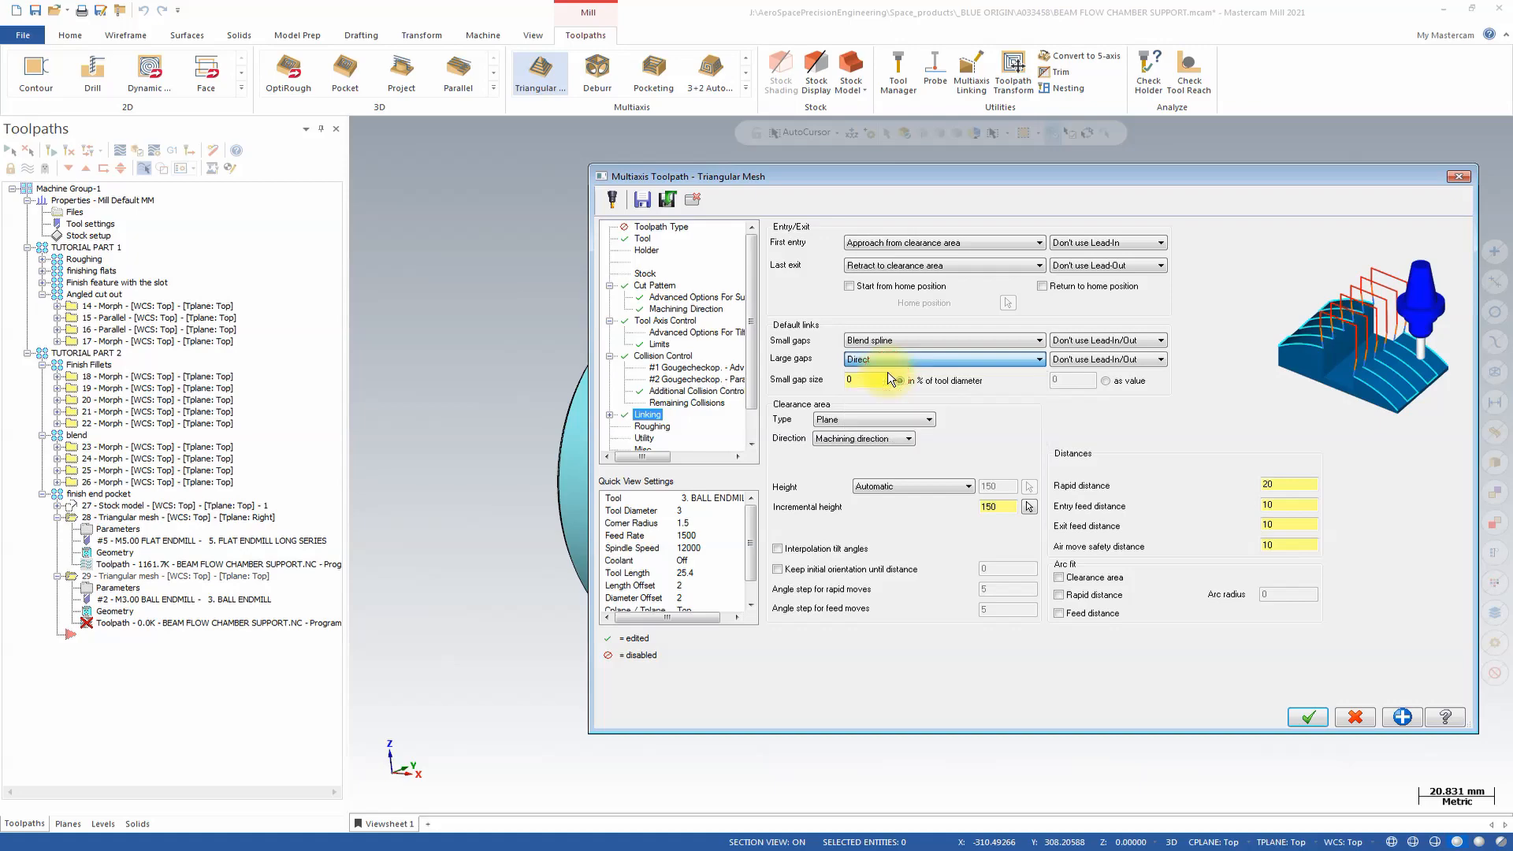
{"action": "left_click", "coordinate": [1106, 380]}
{"action": "left_click", "coordinate": [1083, 380]}
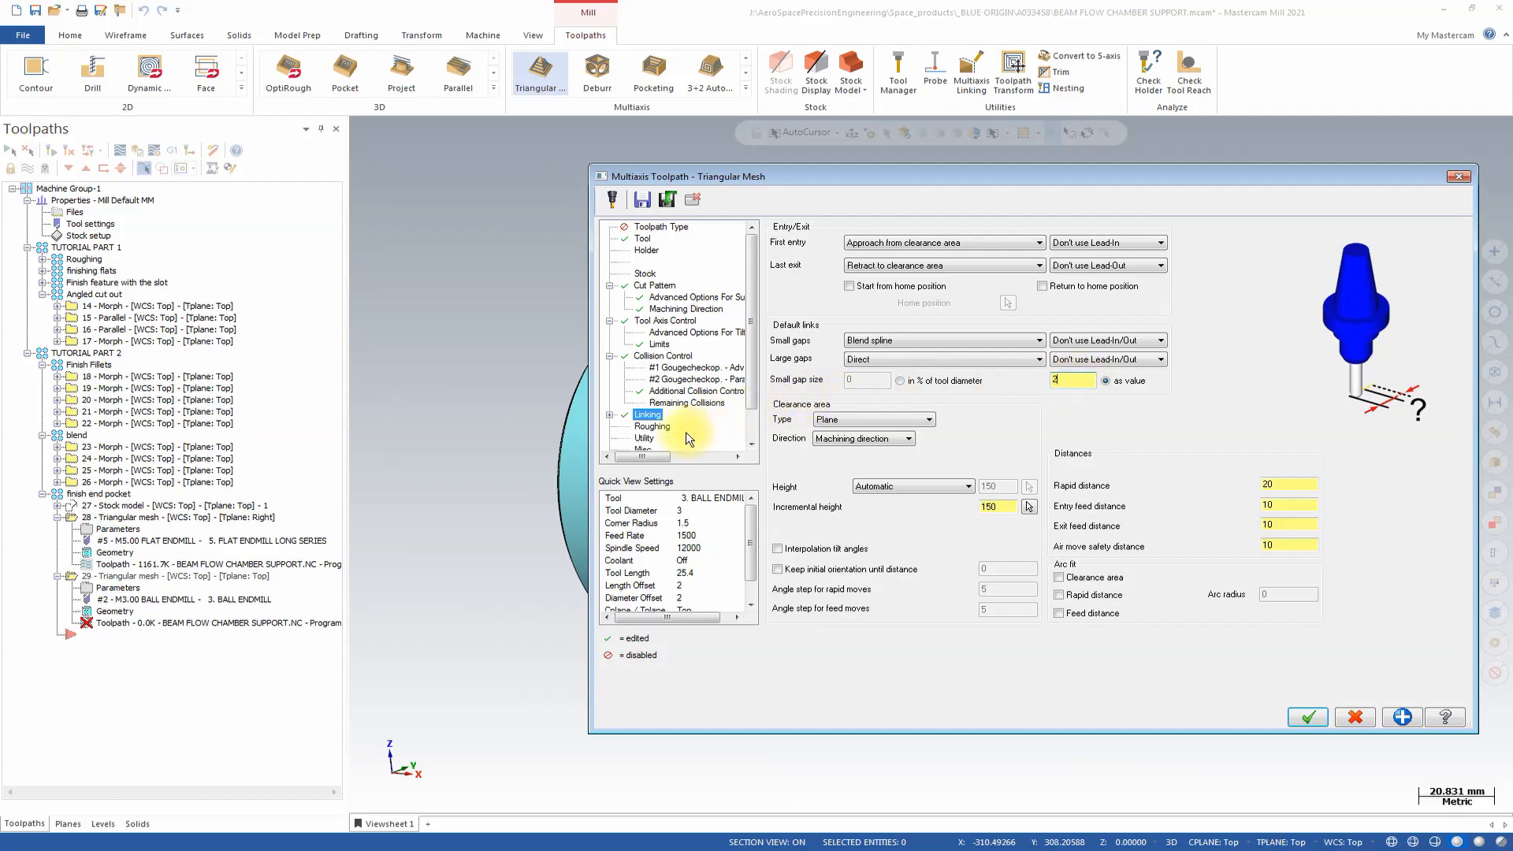
Step: Enable depth cuts with 1 finishing pass at 0.2 spacing, and turn on the sorting options for roughing
{"action": "left_click", "coordinate": [655, 430]}
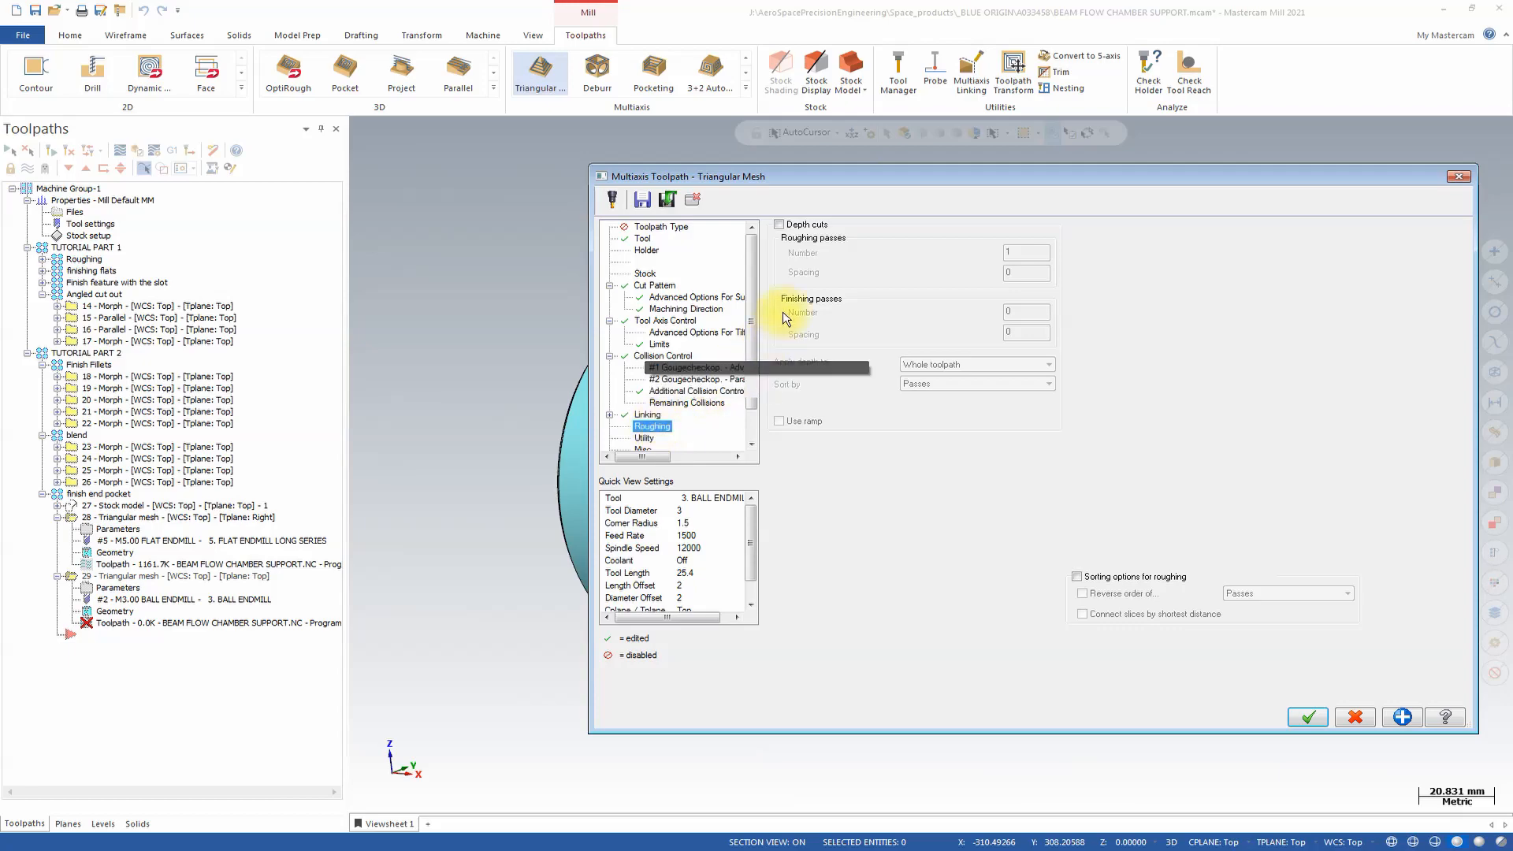
{"action": "left_click", "coordinate": [779, 224]}
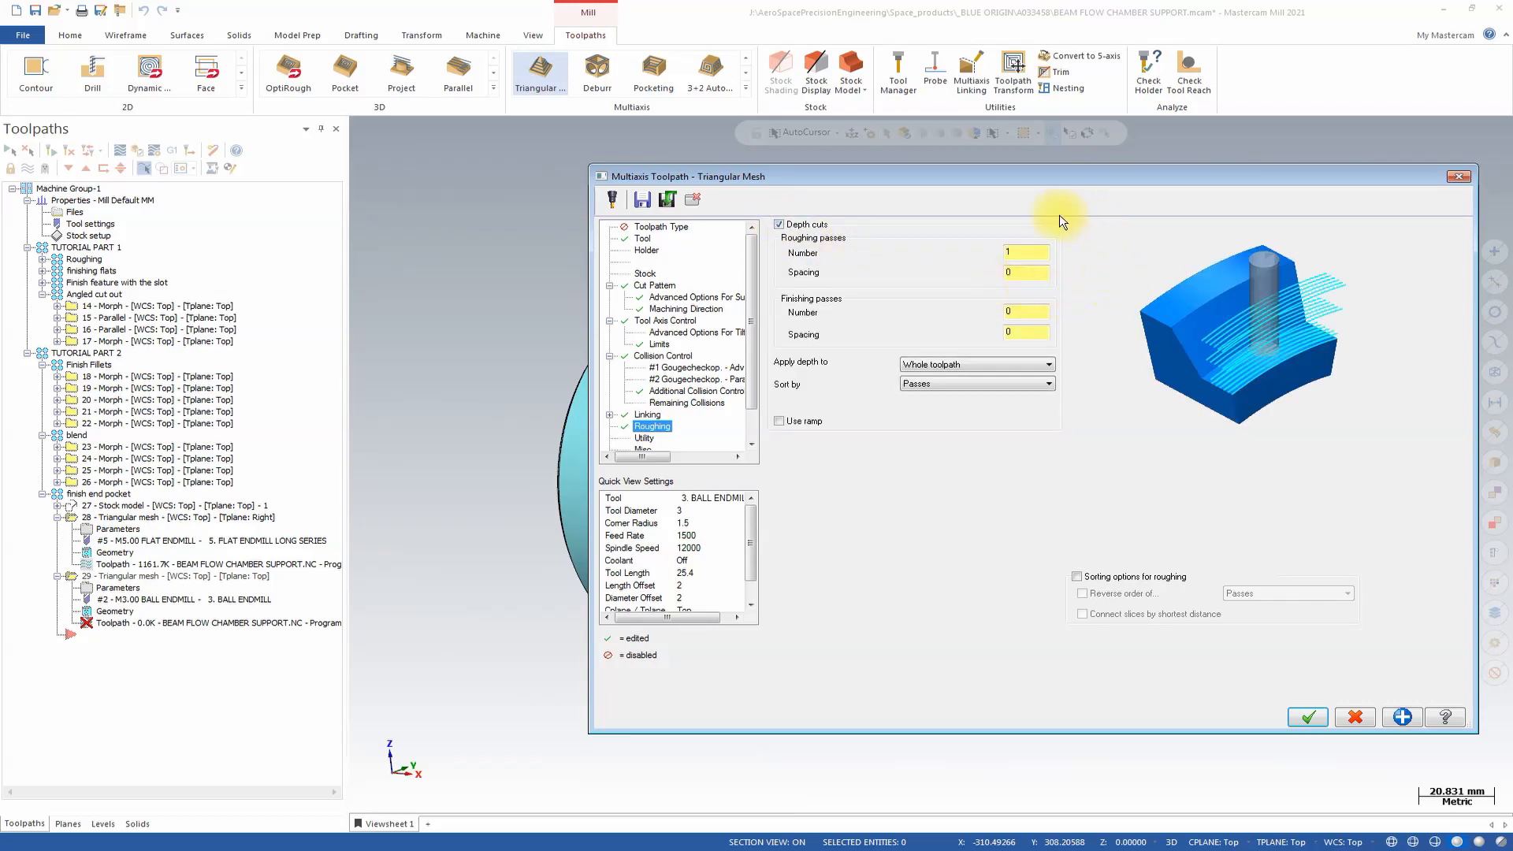
{"action": "left_click", "coordinate": [1030, 310]}
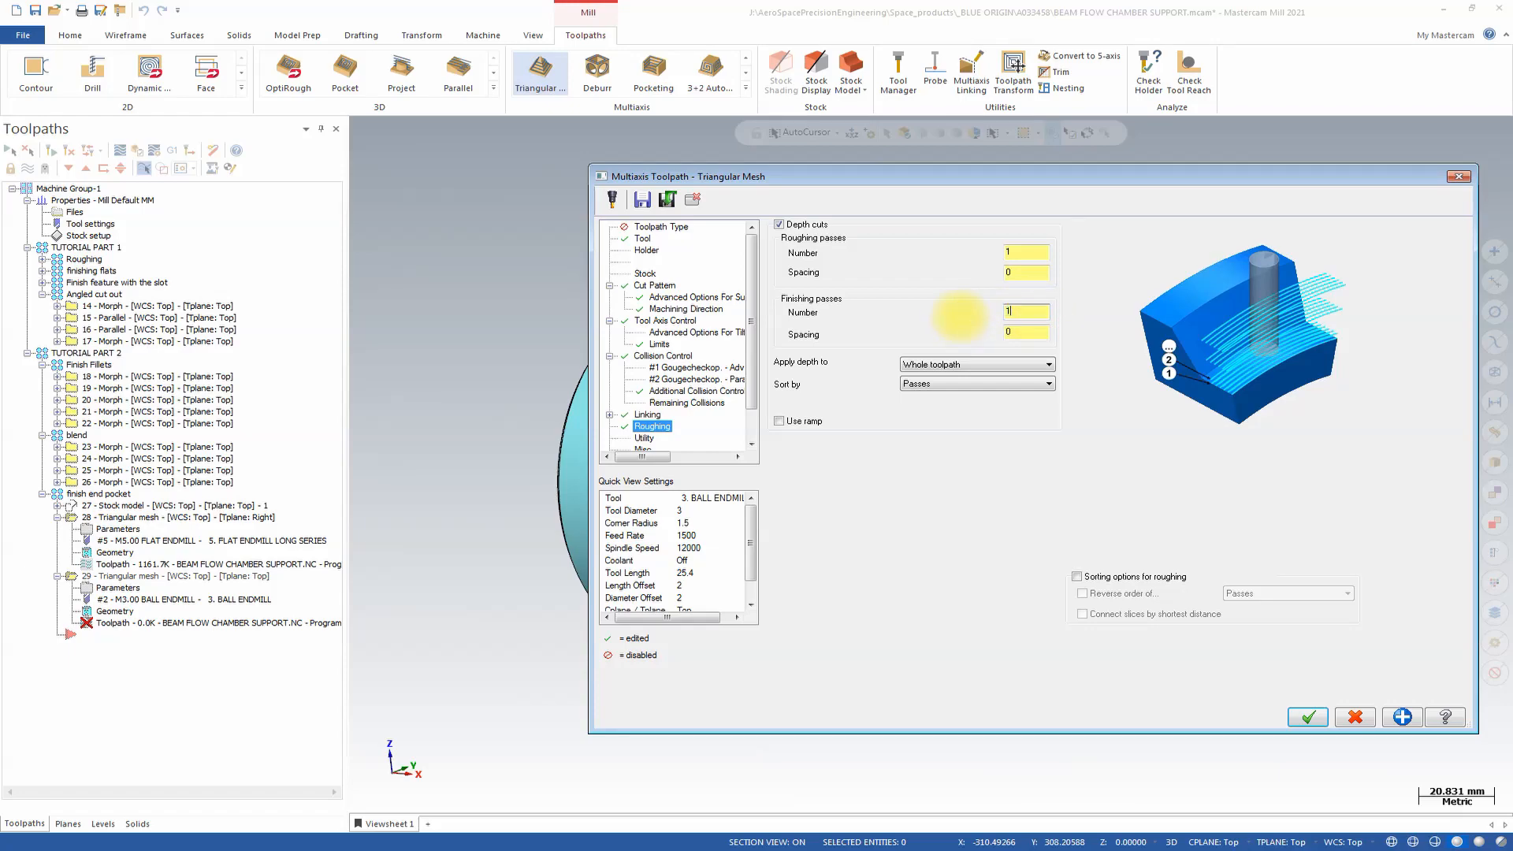
{"action": "left_click", "coordinate": [1033, 330]}
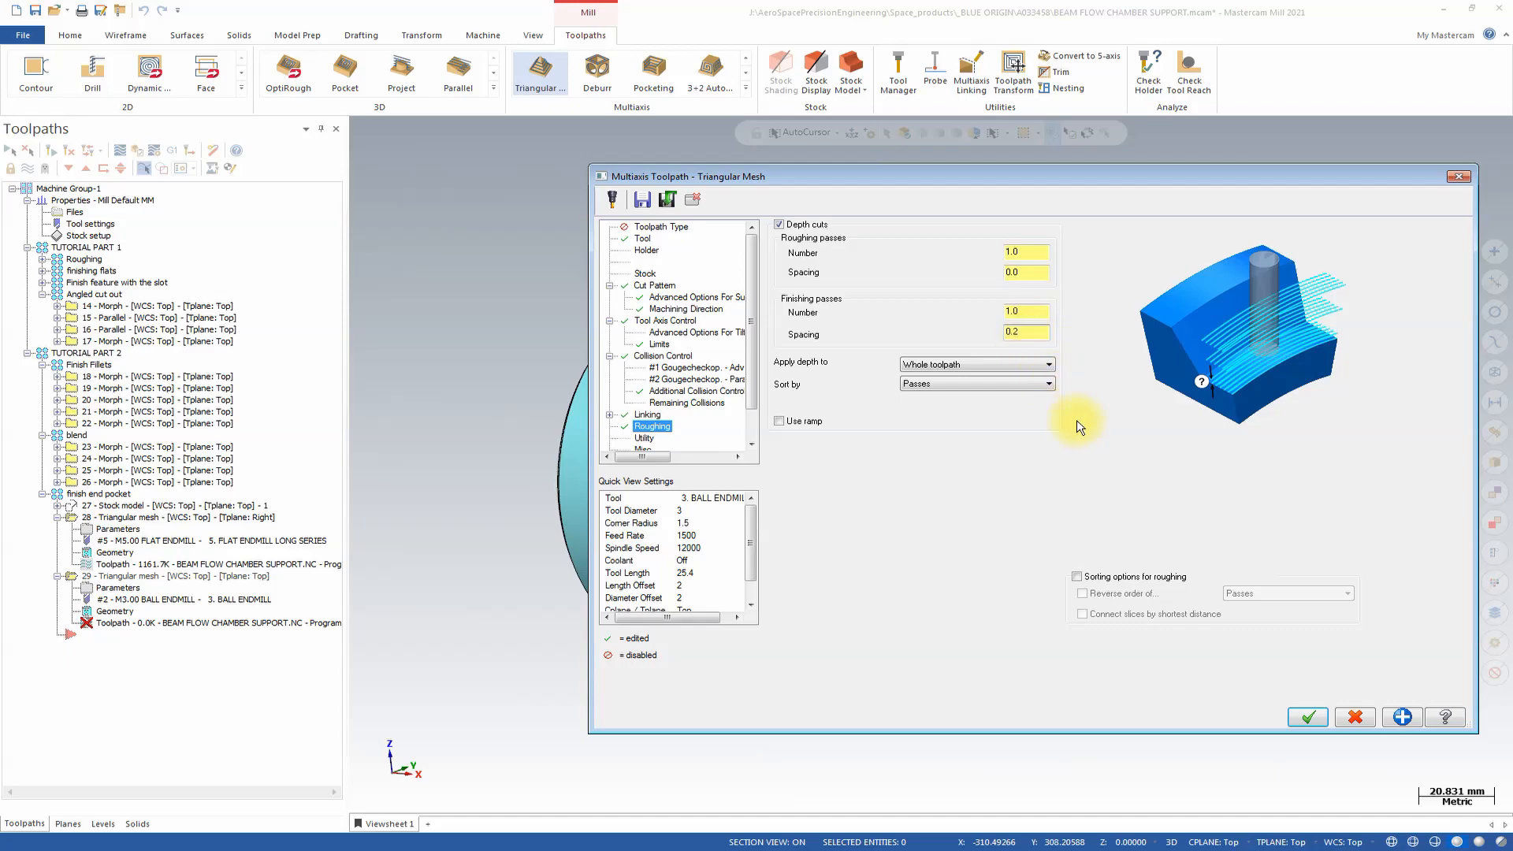
{"action": "left_click", "coordinate": [1077, 576]}
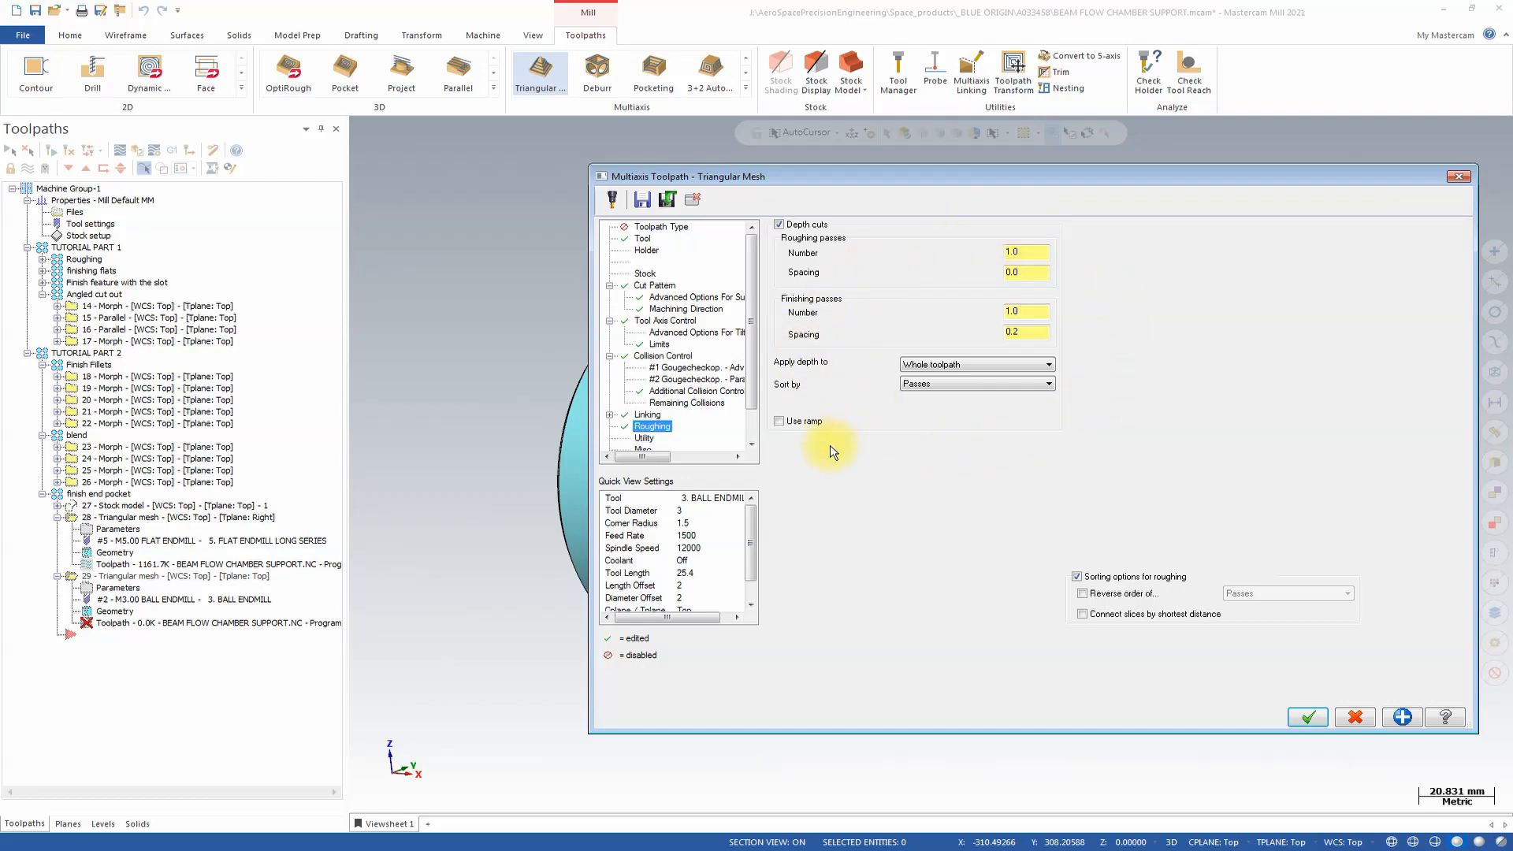
Step: Review the toolpath's utility, miscellaneous and advanced surface quality settings
{"action": "scroll", "coordinate": [709, 401], "scroll_direction": "down", "scroll_amount": 1}
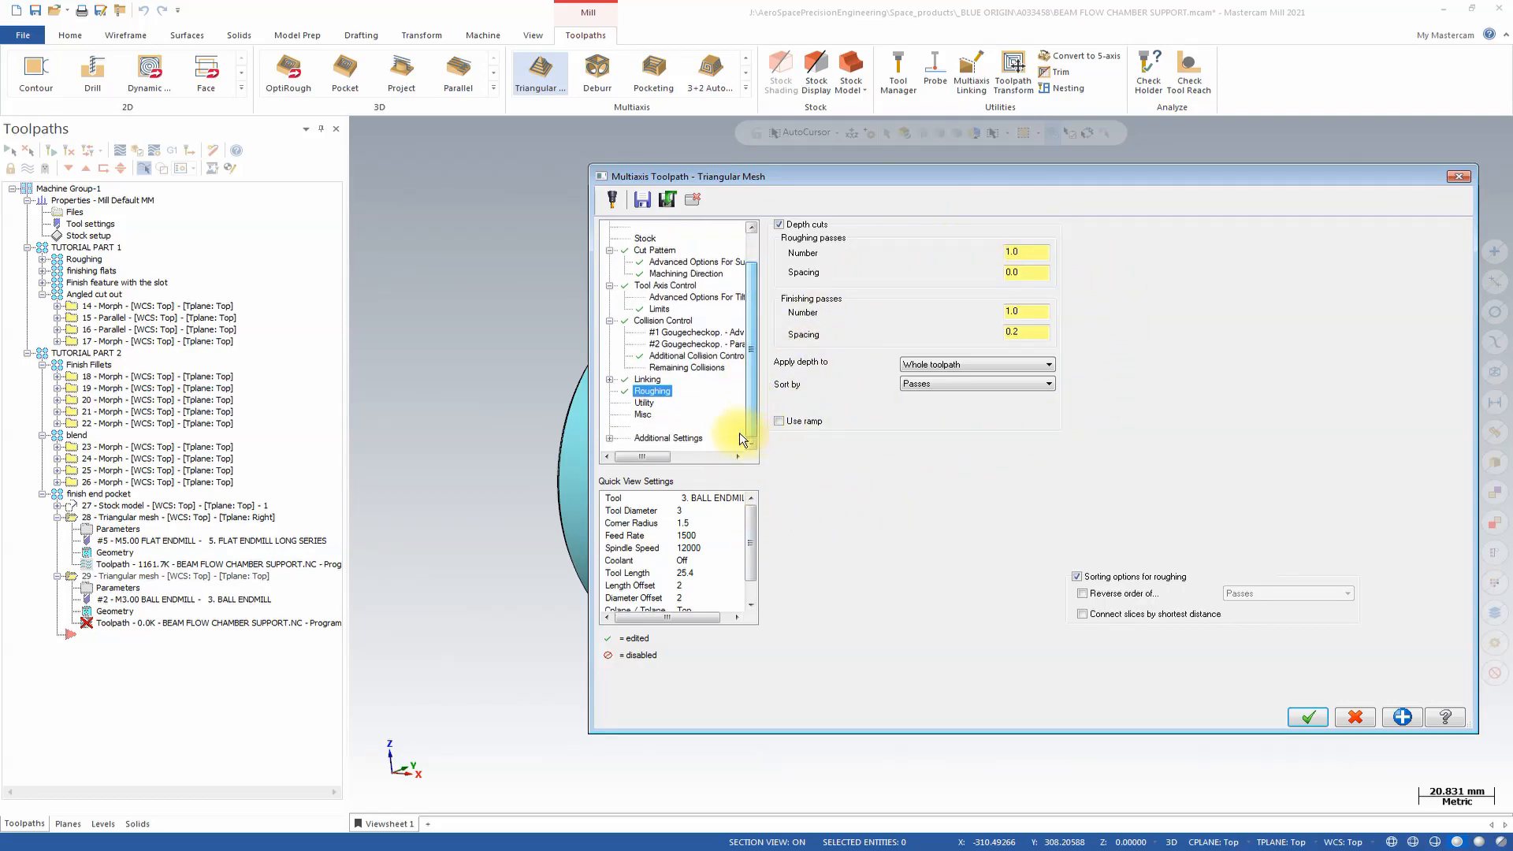
{"action": "left_click", "coordinate": [648, 403]}
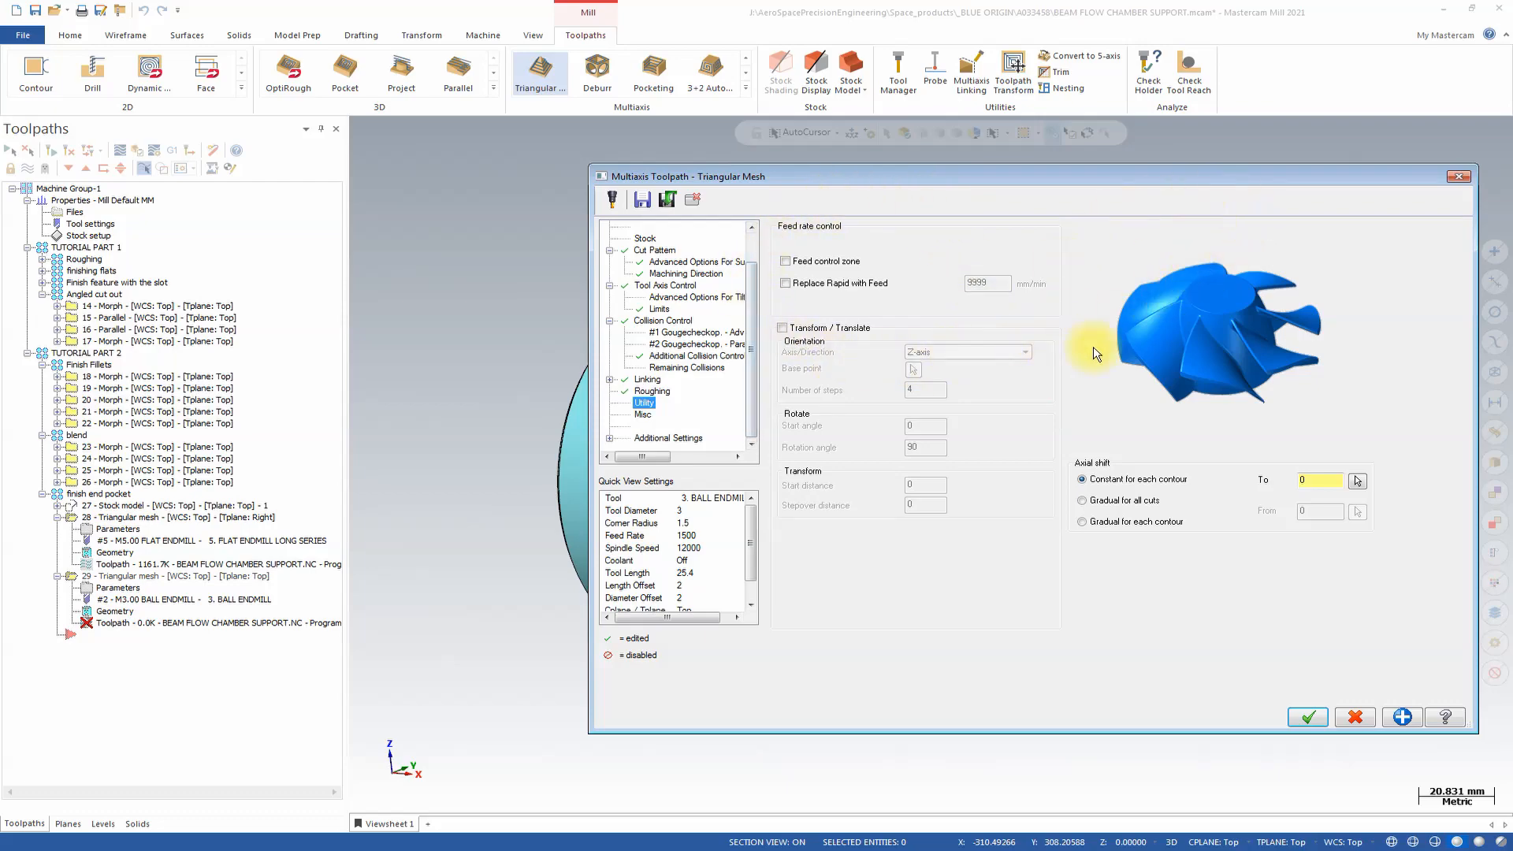
{"action": "left_click", "coordinate": [642, 416]}
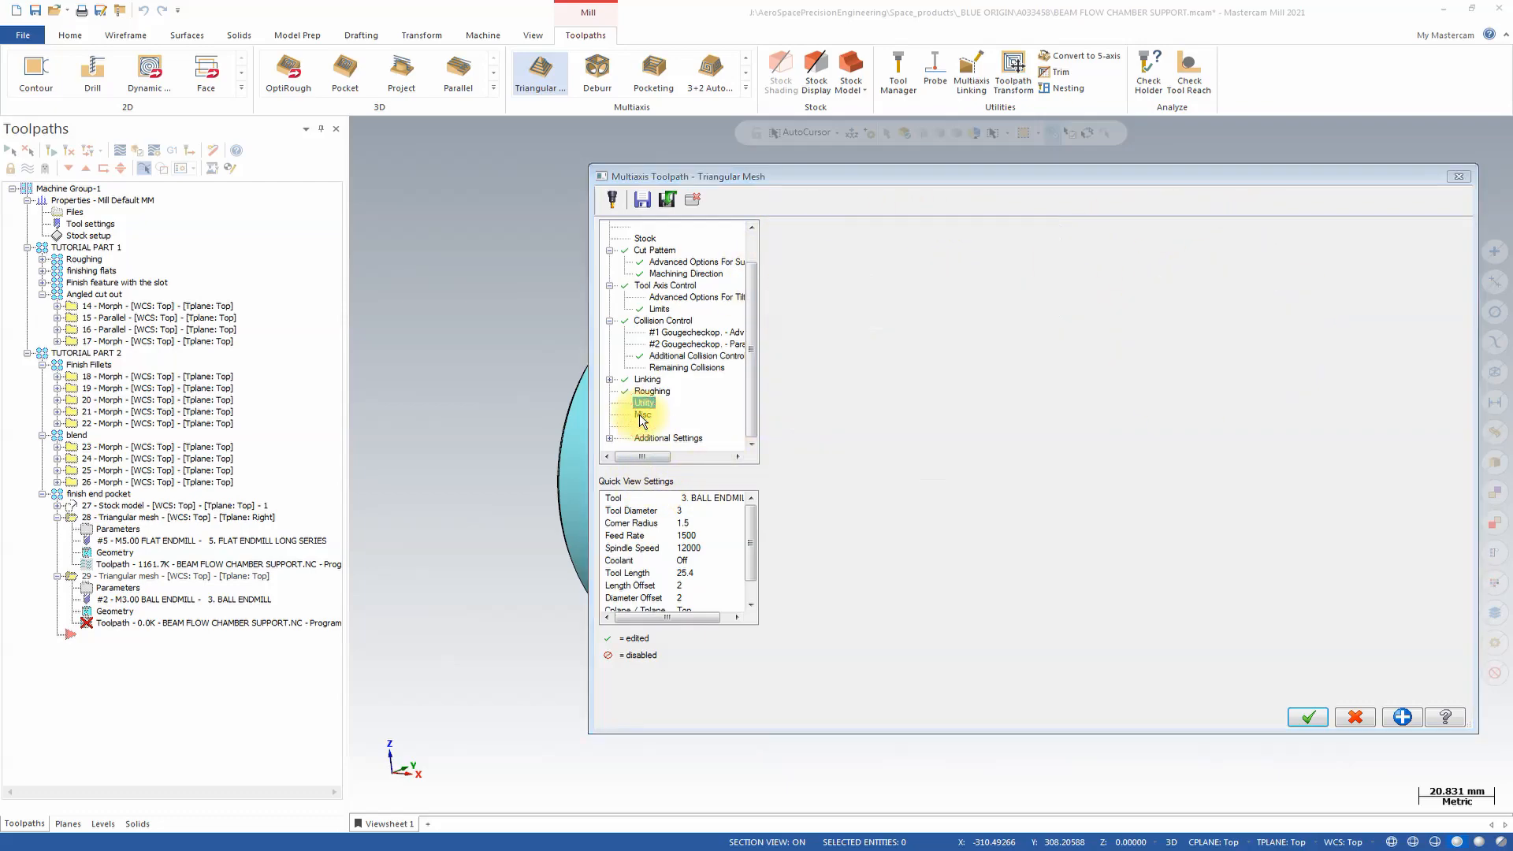
{"action": "left_click", "coordinate": [610, 438]}
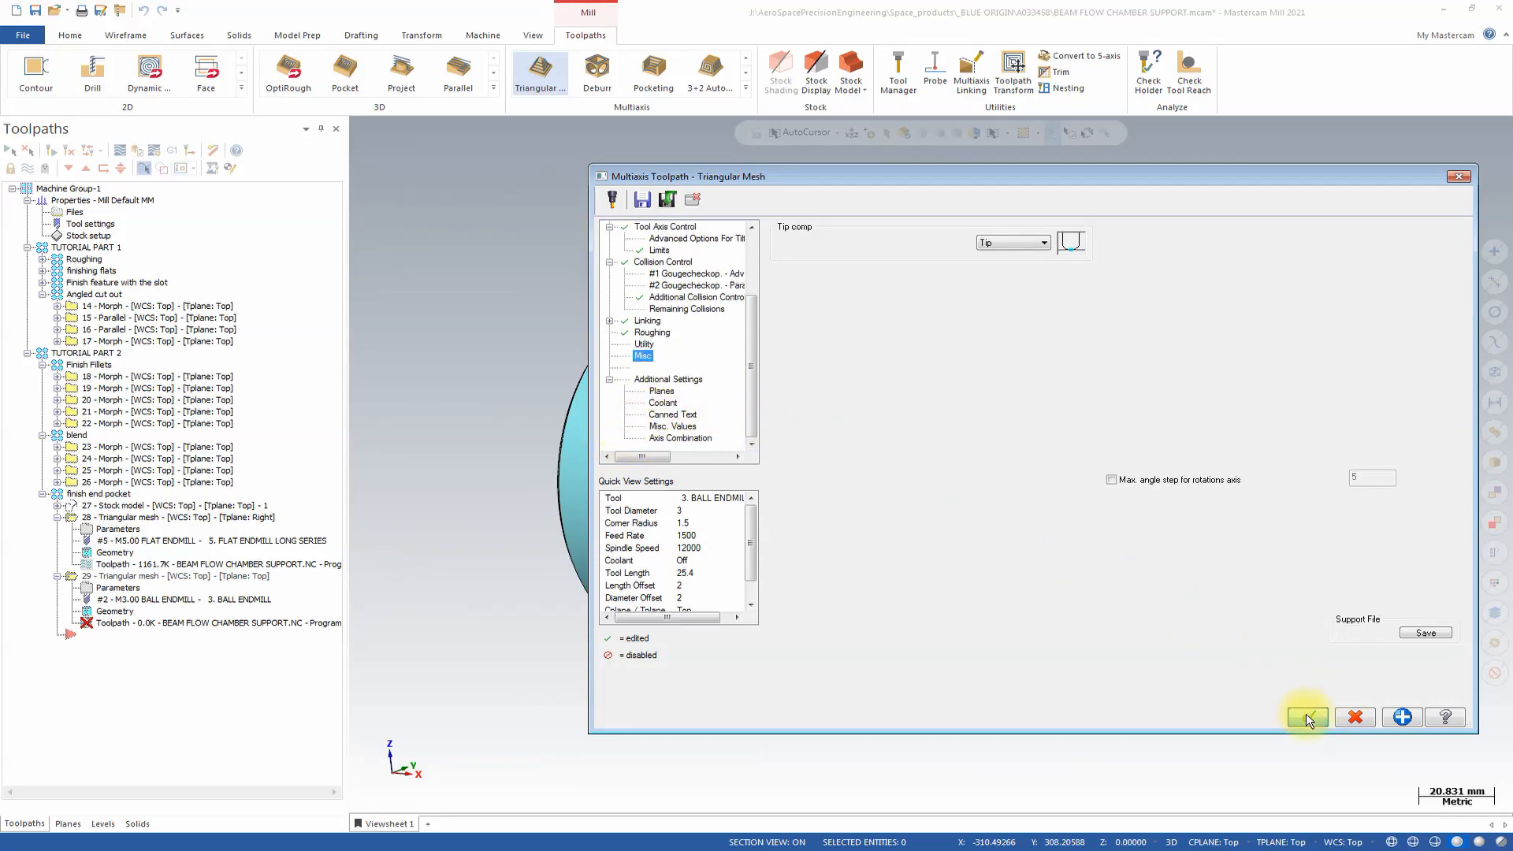
{"action": "scroll", "coordinate": [749, 384], "scroll_direction": "up", "scroll_amount": 3}
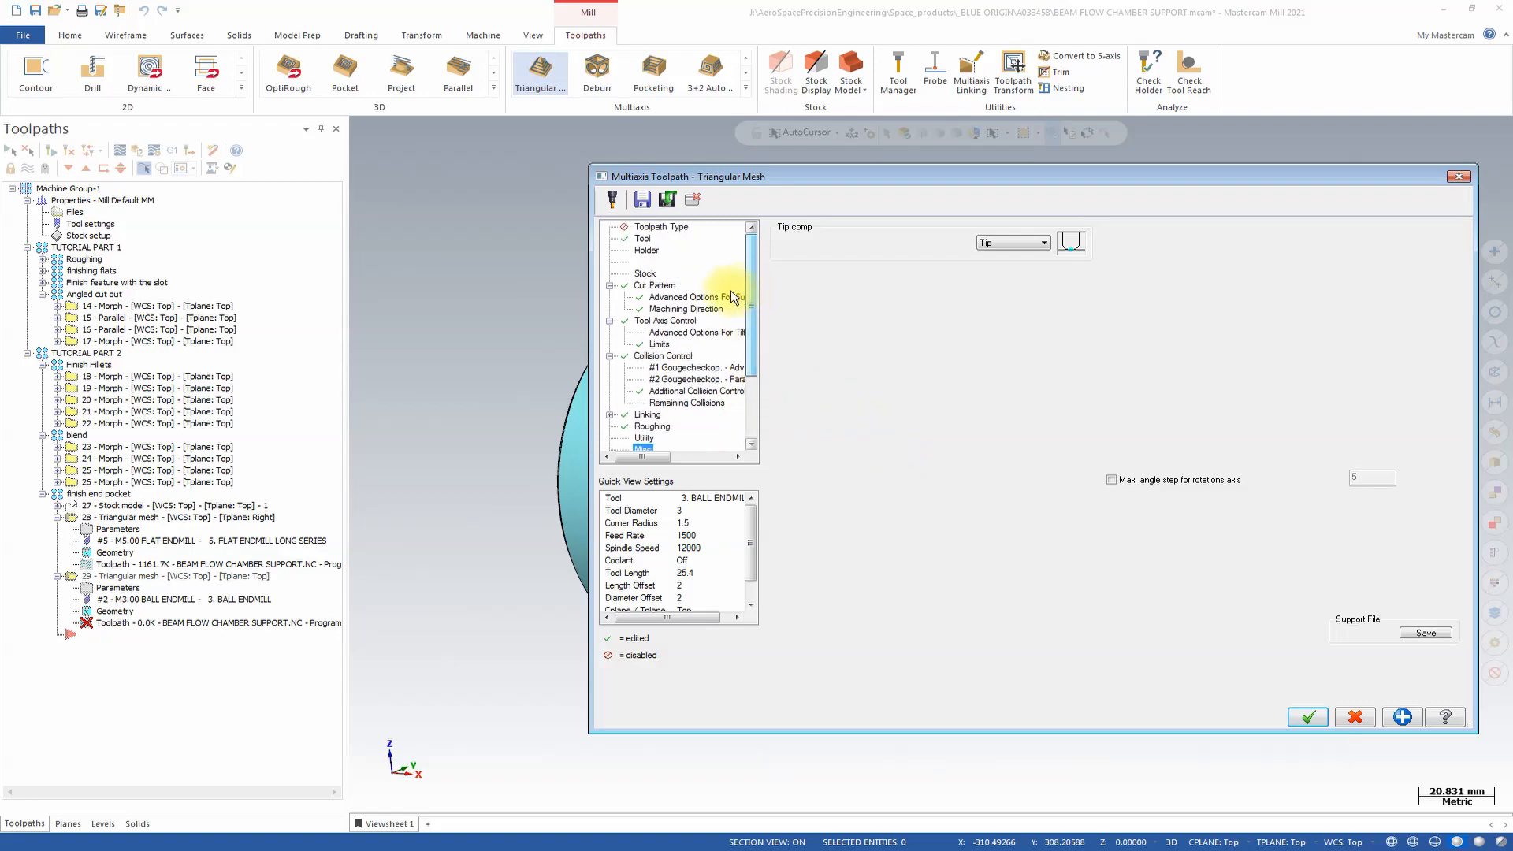
{"action": "left_click", "coordinate": [674, 298]}
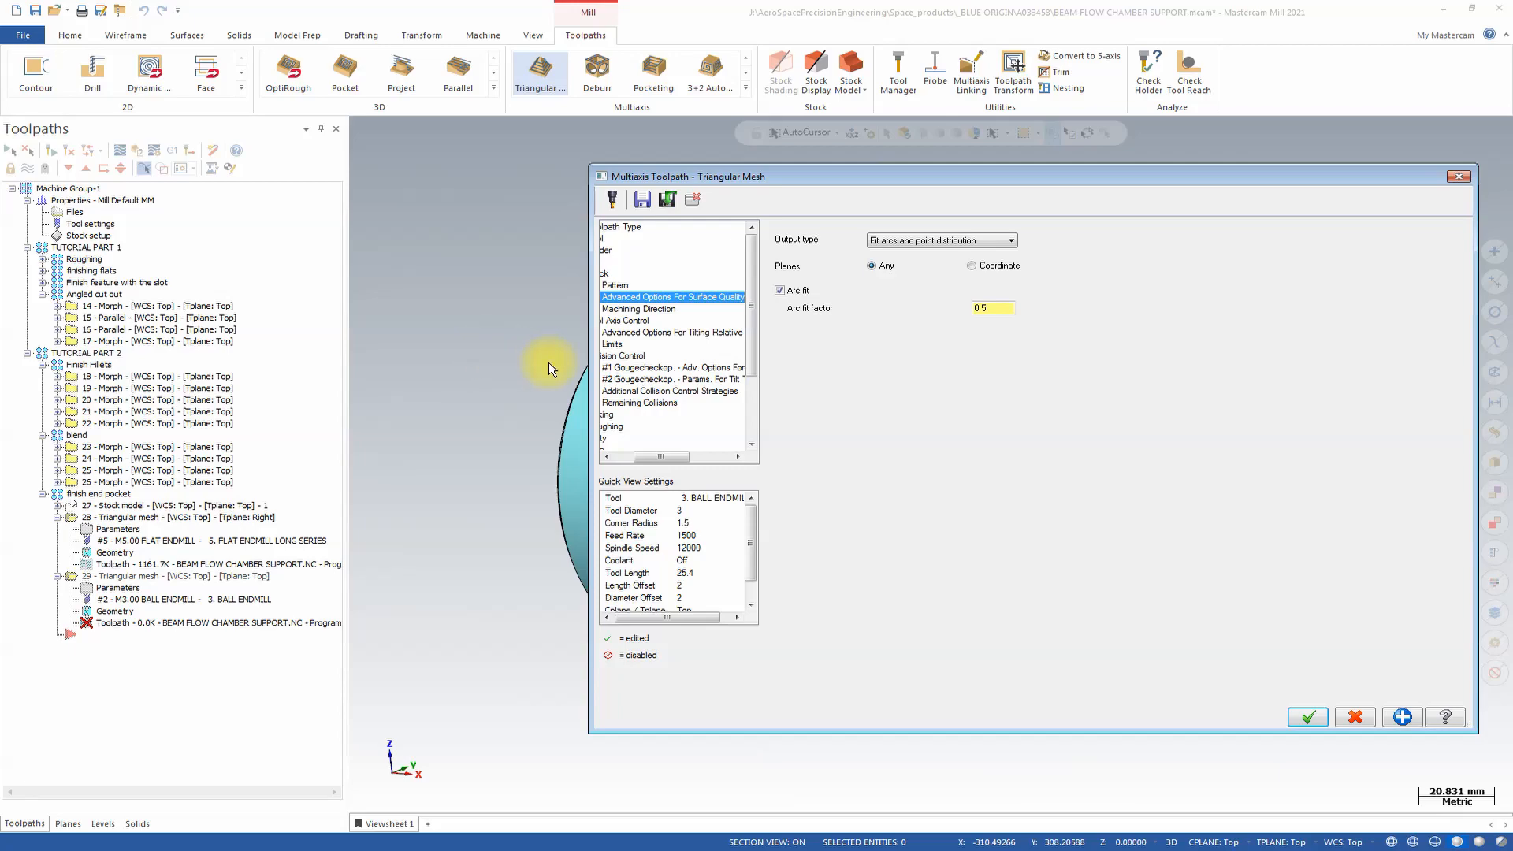
Step: Generate the Triangular Mesh toolpath, dismiss the collision report and inspect the passes over the lower lip
{"action": "key", "text": "Return"}
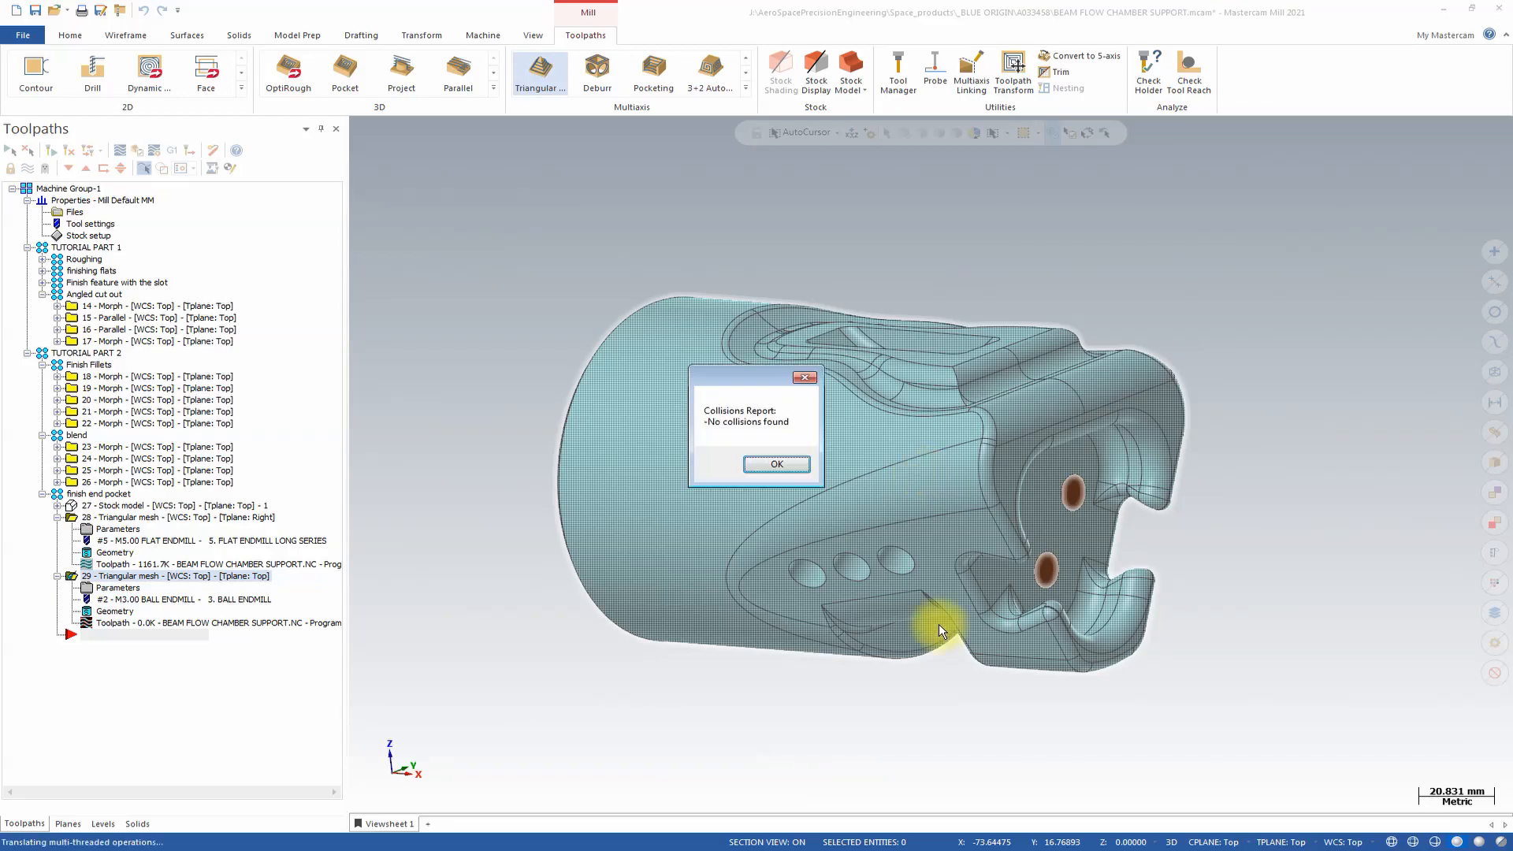
{"action": "left_click", "coordinate": [792, 466]}
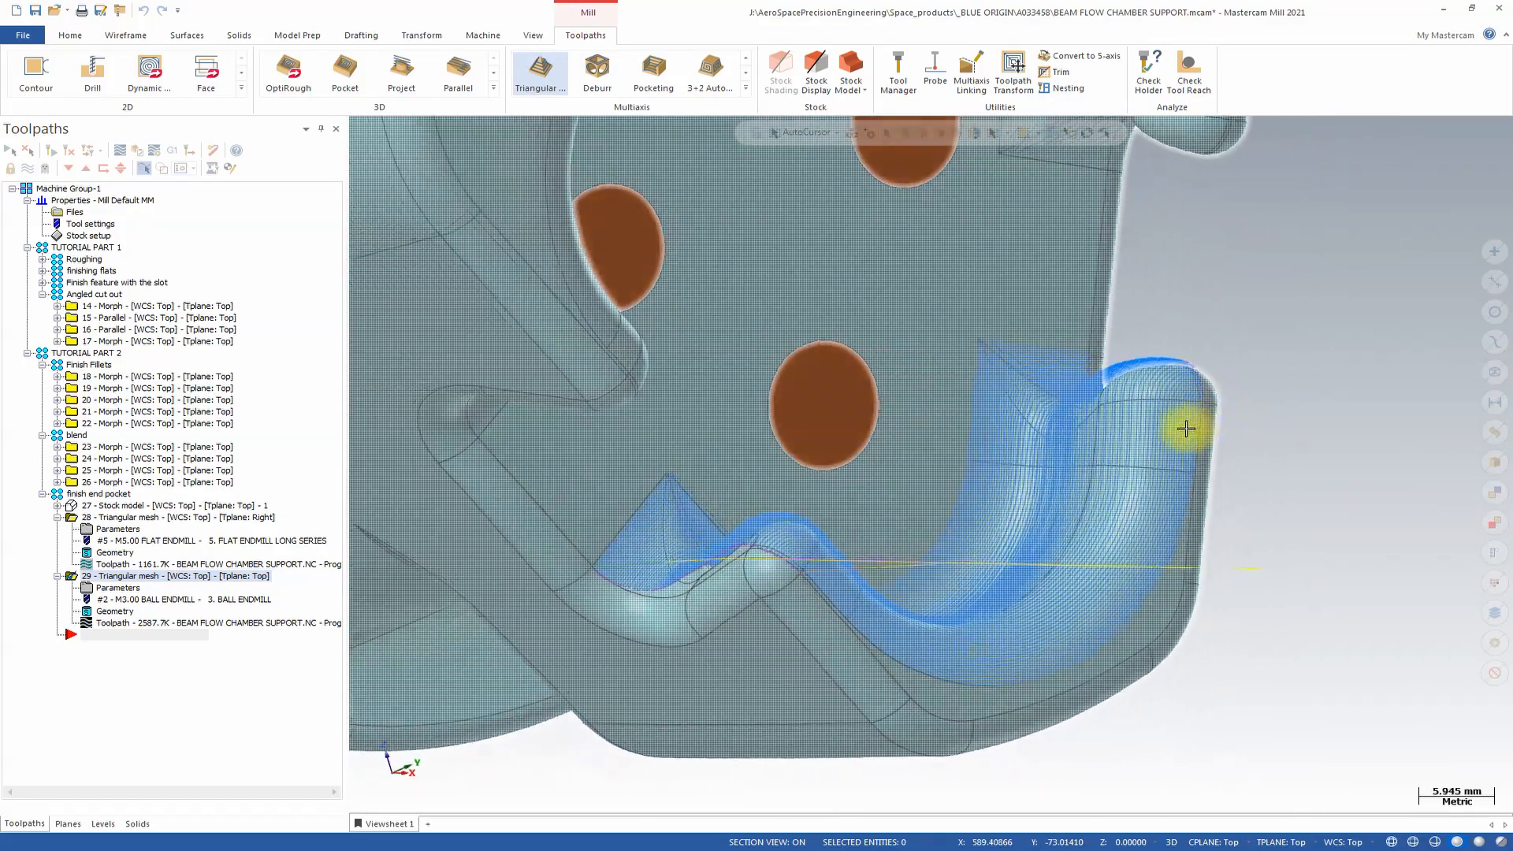
{"action": "middle_click_drag", "start_coordinate": [1135, 449], "coordinate": [1080, 439]}
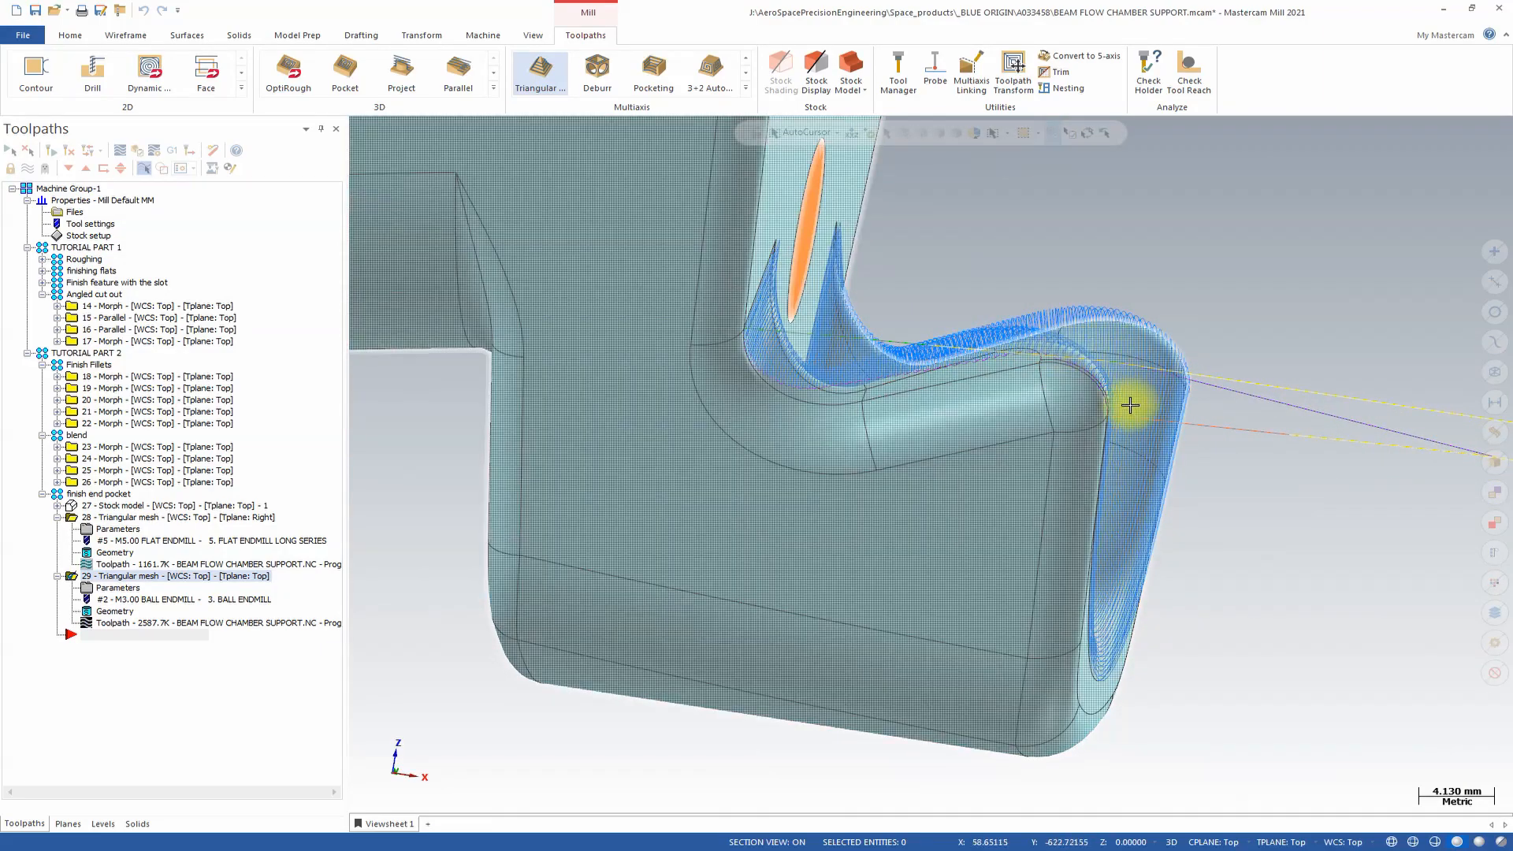
{"action": "middle_click_drag", "start_coordinate": [820, 347], "coordinate": [1130, 406]}
{"action": "scroll", "coordinate": [1130, 406], "scroll_direction": "down", "scroll_amount": 6}
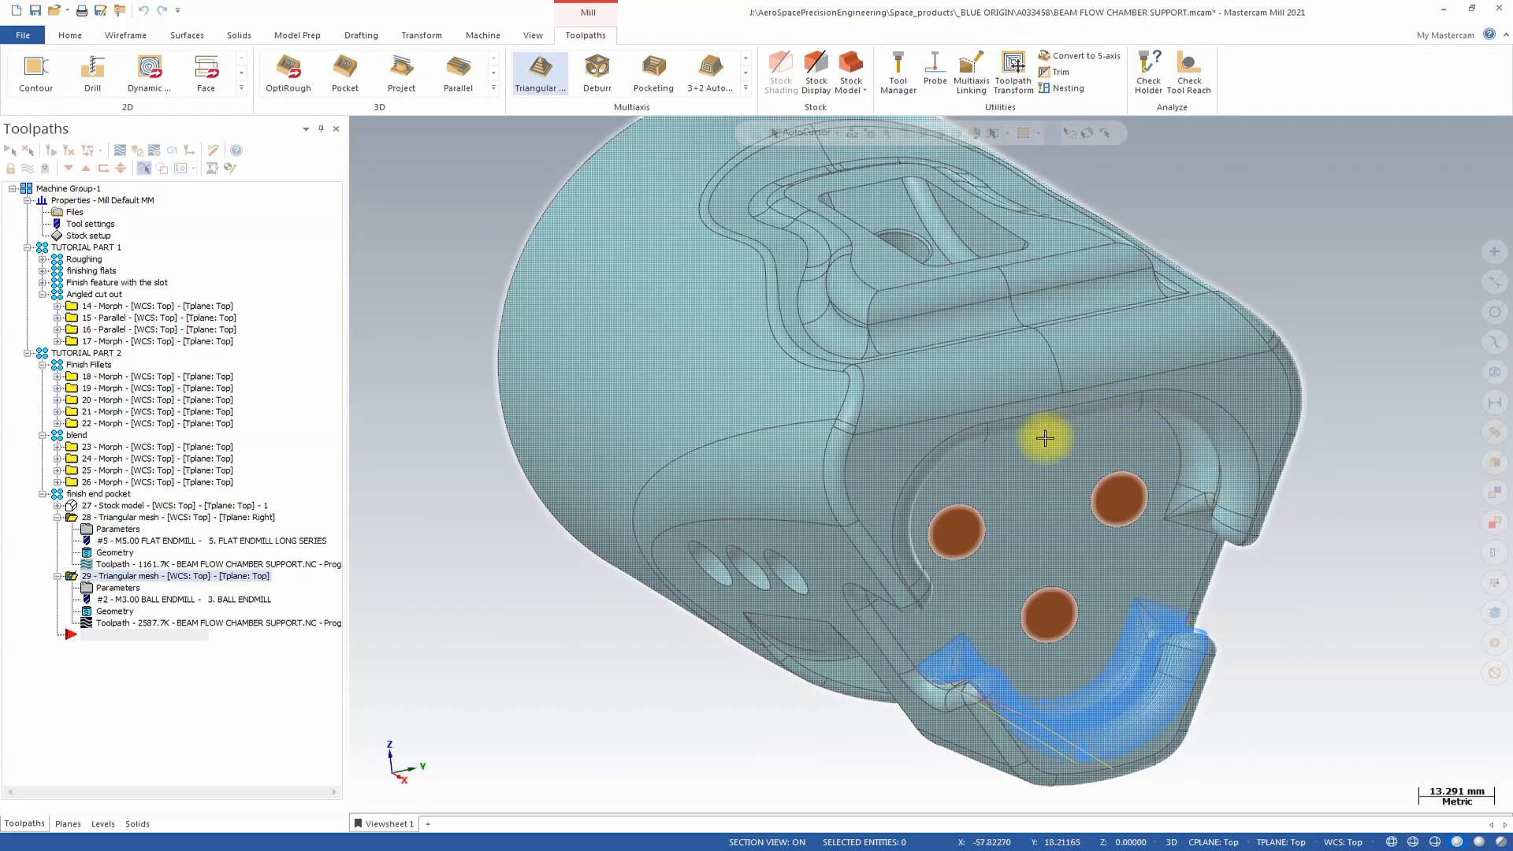
Step: Duplicate Triangular Mesh operation 29 and place the copy after it in the finish end pocket group
{"action": "left_click", "coordinate": [140, 575]}
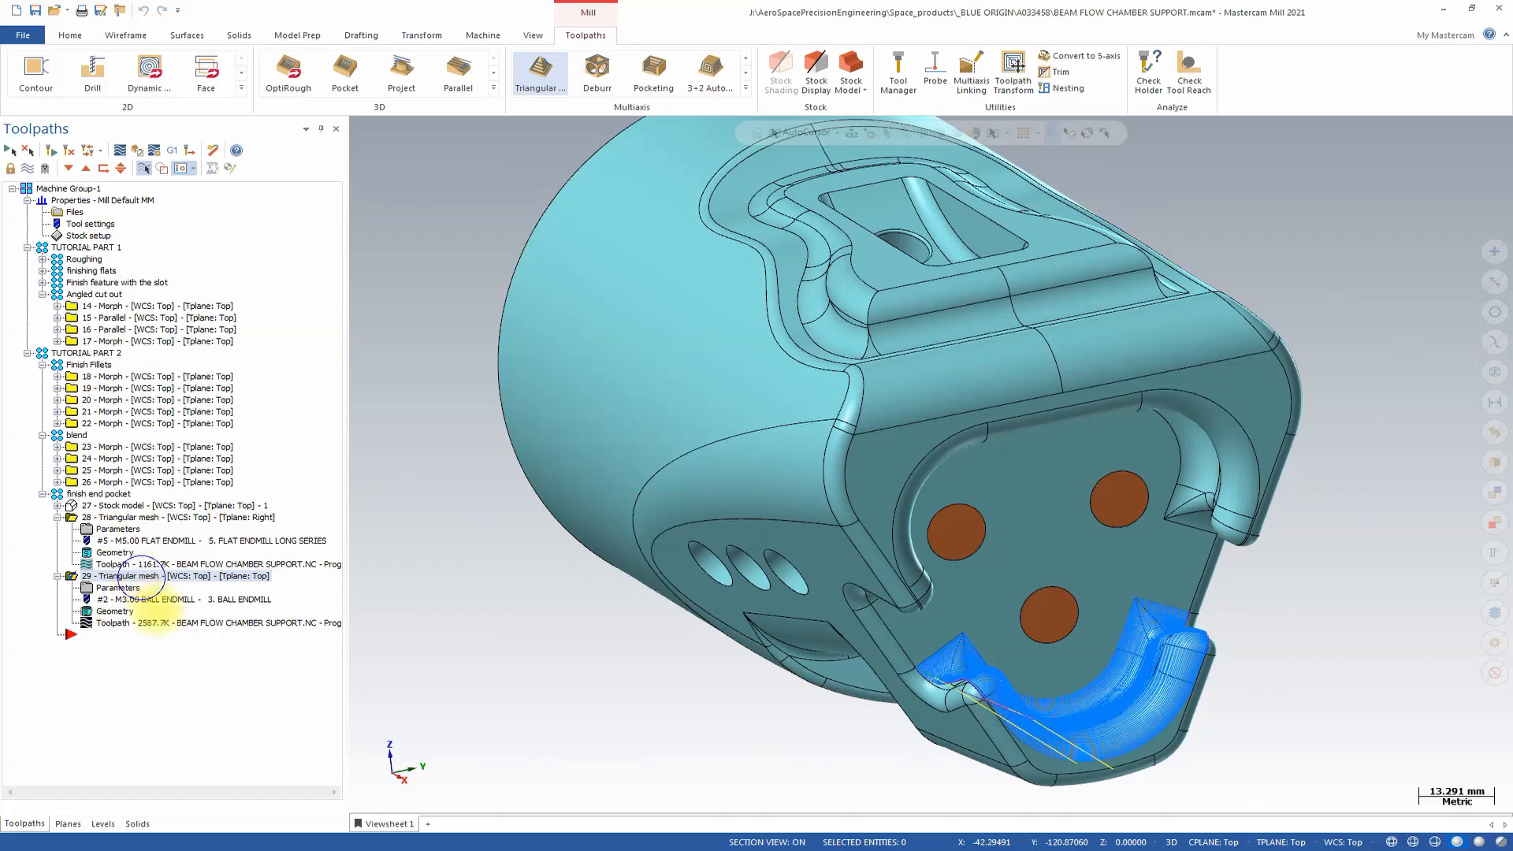
{"action": "right_click_drag", "start_coordinate": [156, 607], "coordinate": [186, 575]}
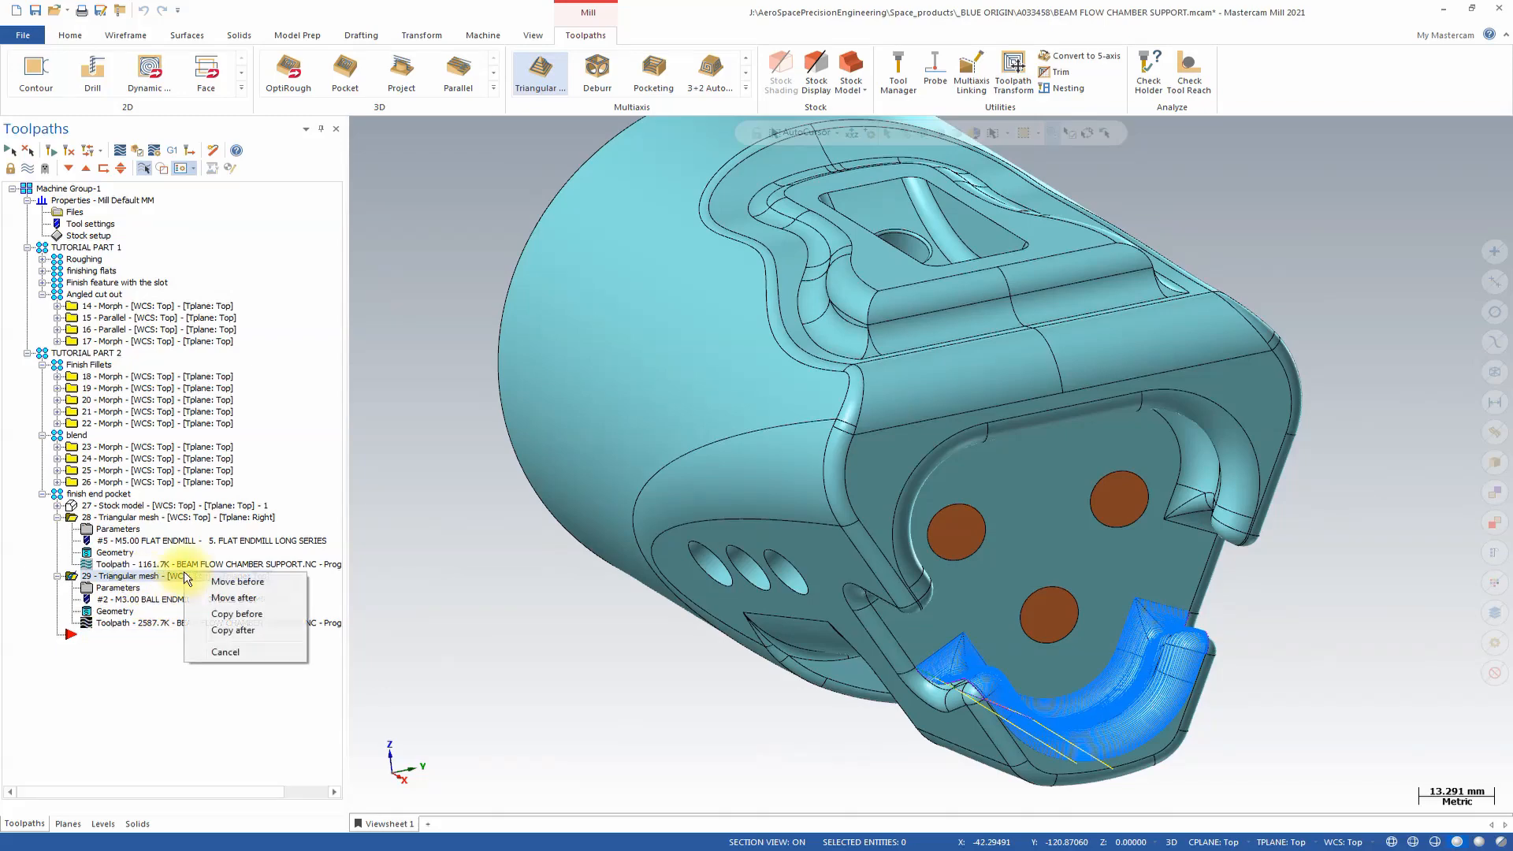
{"action": "left_click", "coordinate": [256, 631]}
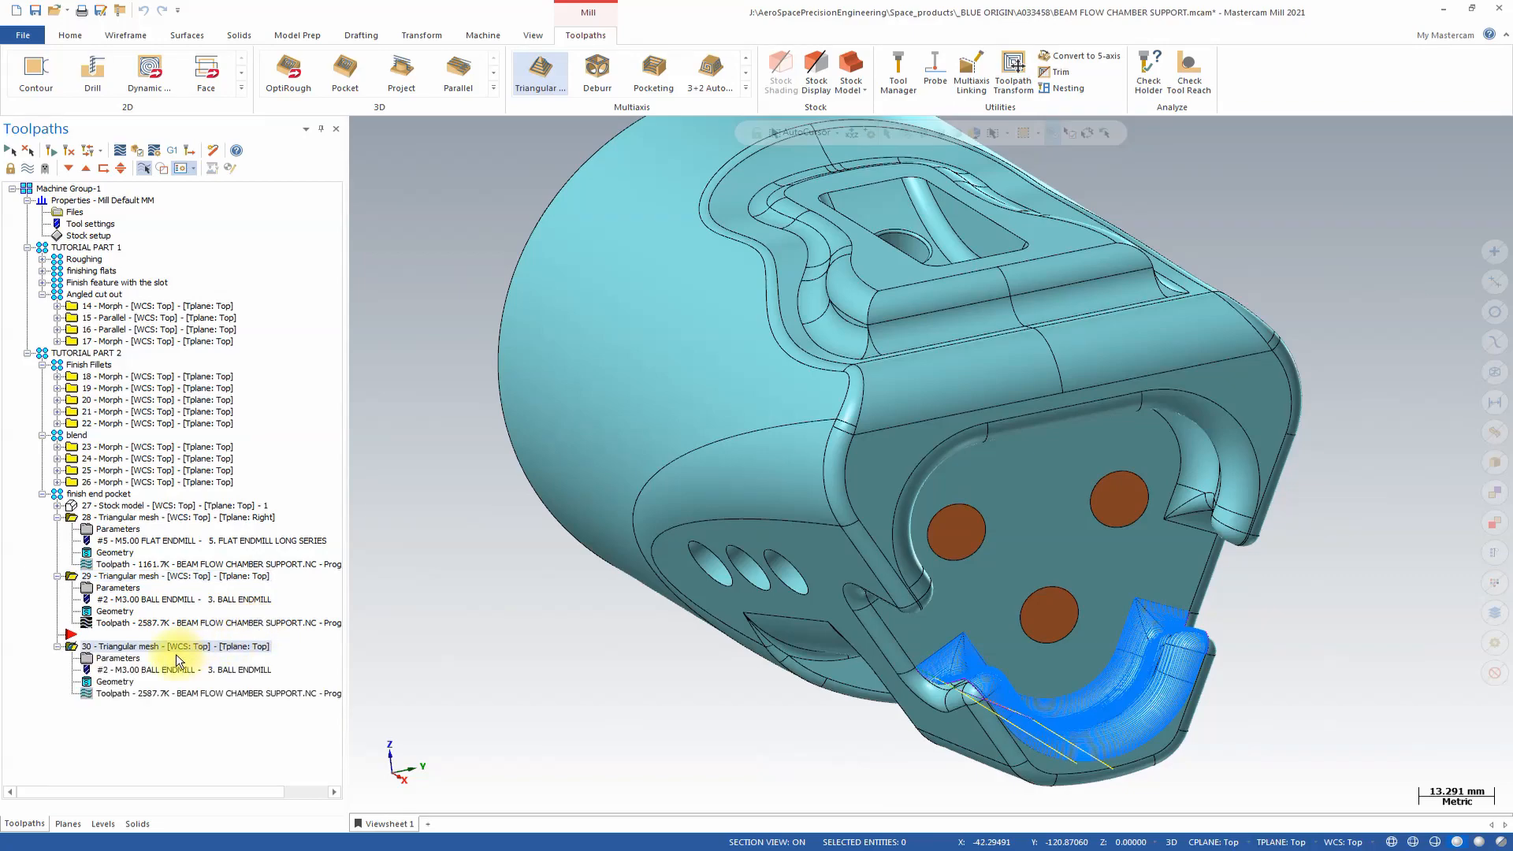
Step: Clear the machining surfaces and drive curves from the copied operation's Geodesic Morph cut pattern
{"action": "left_click", "coordinate": [128, 656]}
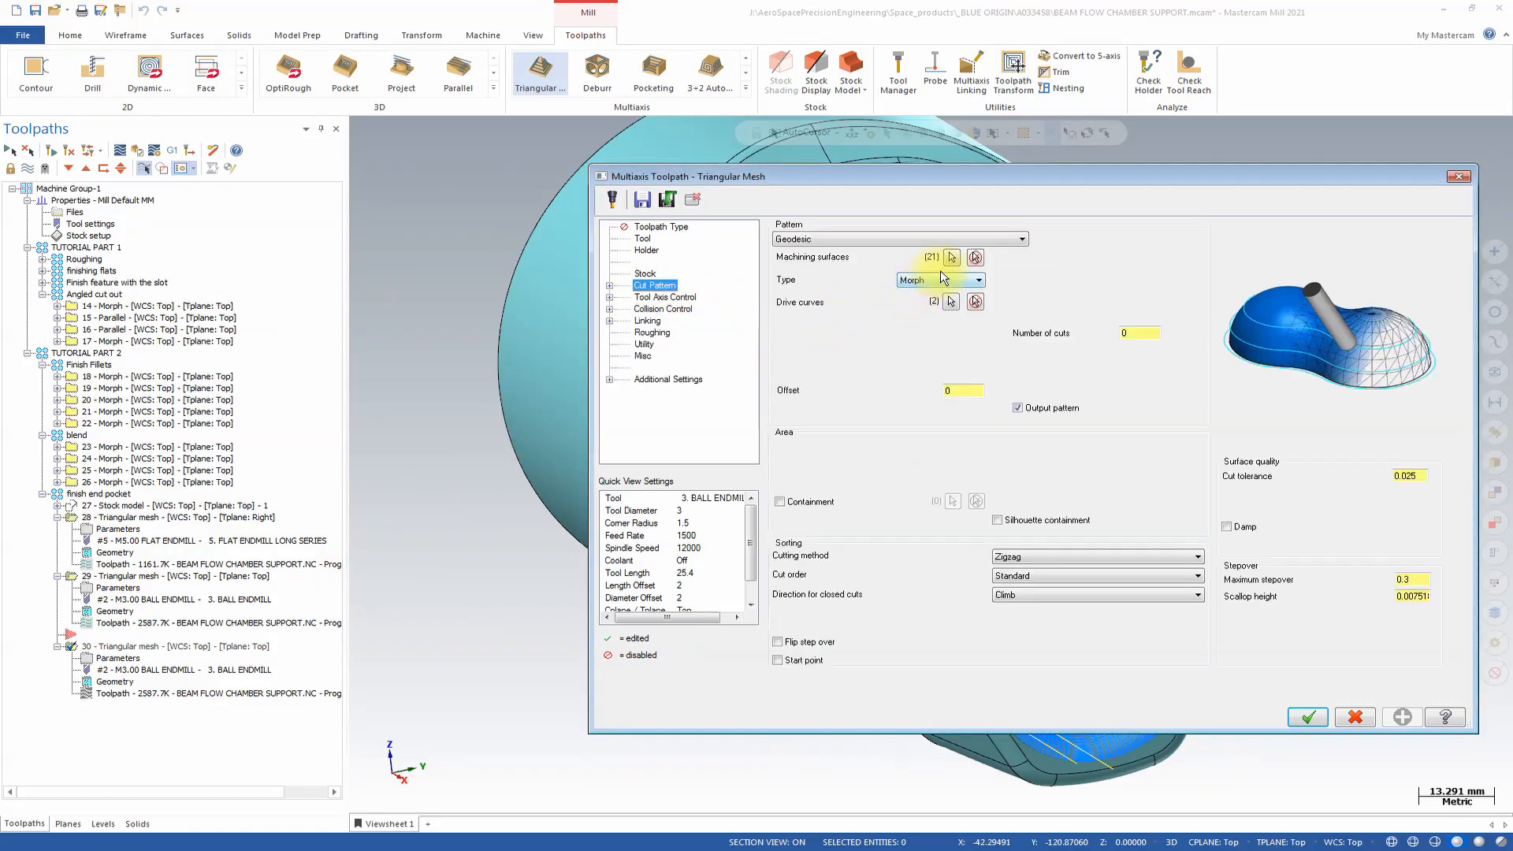
{"action": "left_click", "coordinate": [975, 258]}
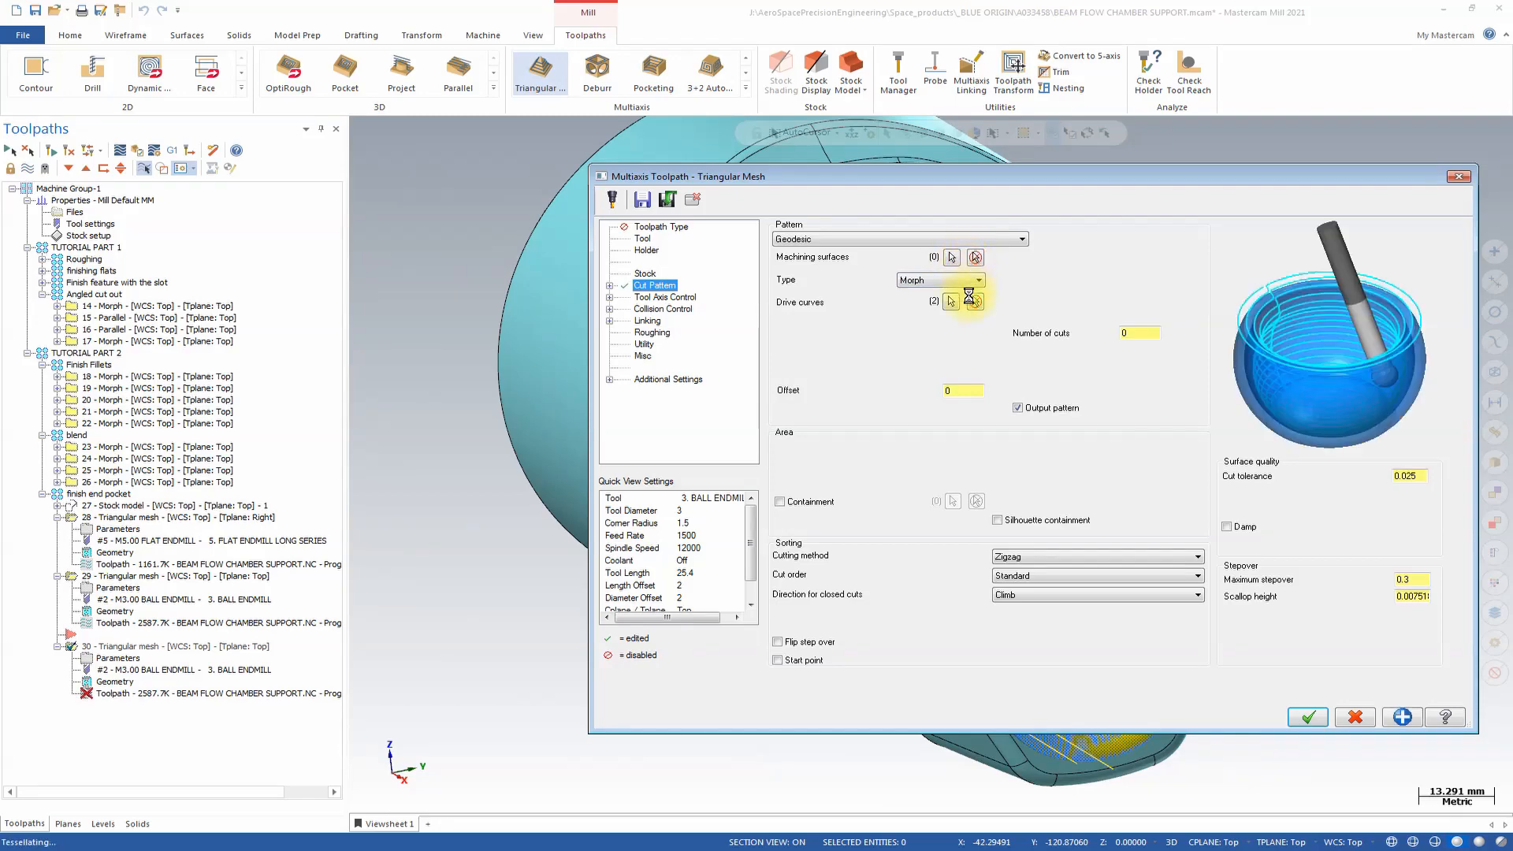
{"action": "left_click", "coordinate": [974, 302]}
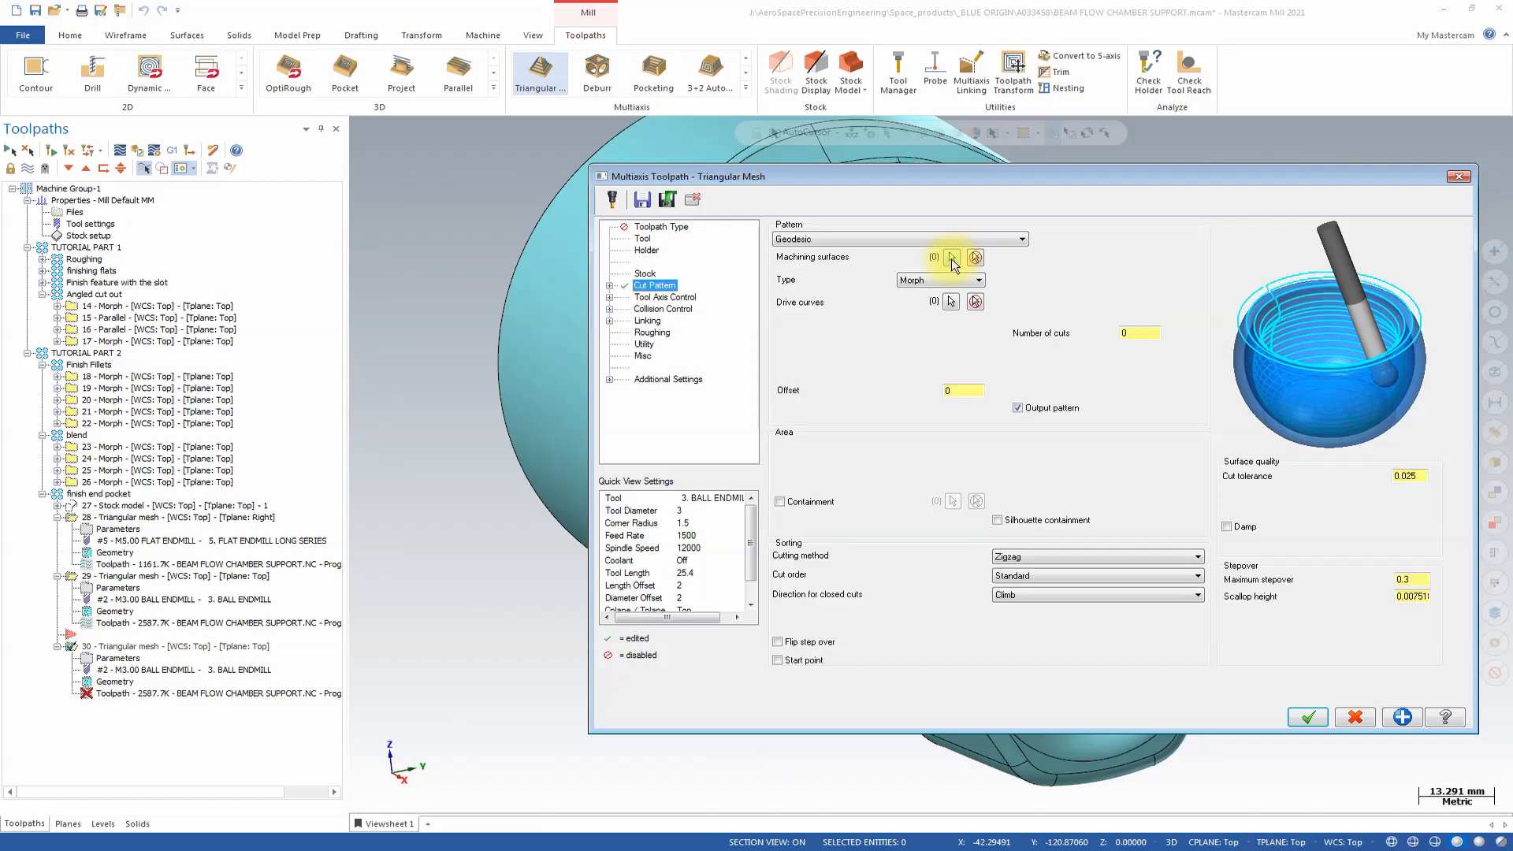
Step: Select the corner faces, rounded lip end faces and adjoining curved wall faces of the opposite lip as machining surfaces
{"action": "left_click", "coordinate": [951, 259]}
{"action": "scroll", "coordinate": [1019, 308], "scroll_direction": "down", "scroll_amount": 3}
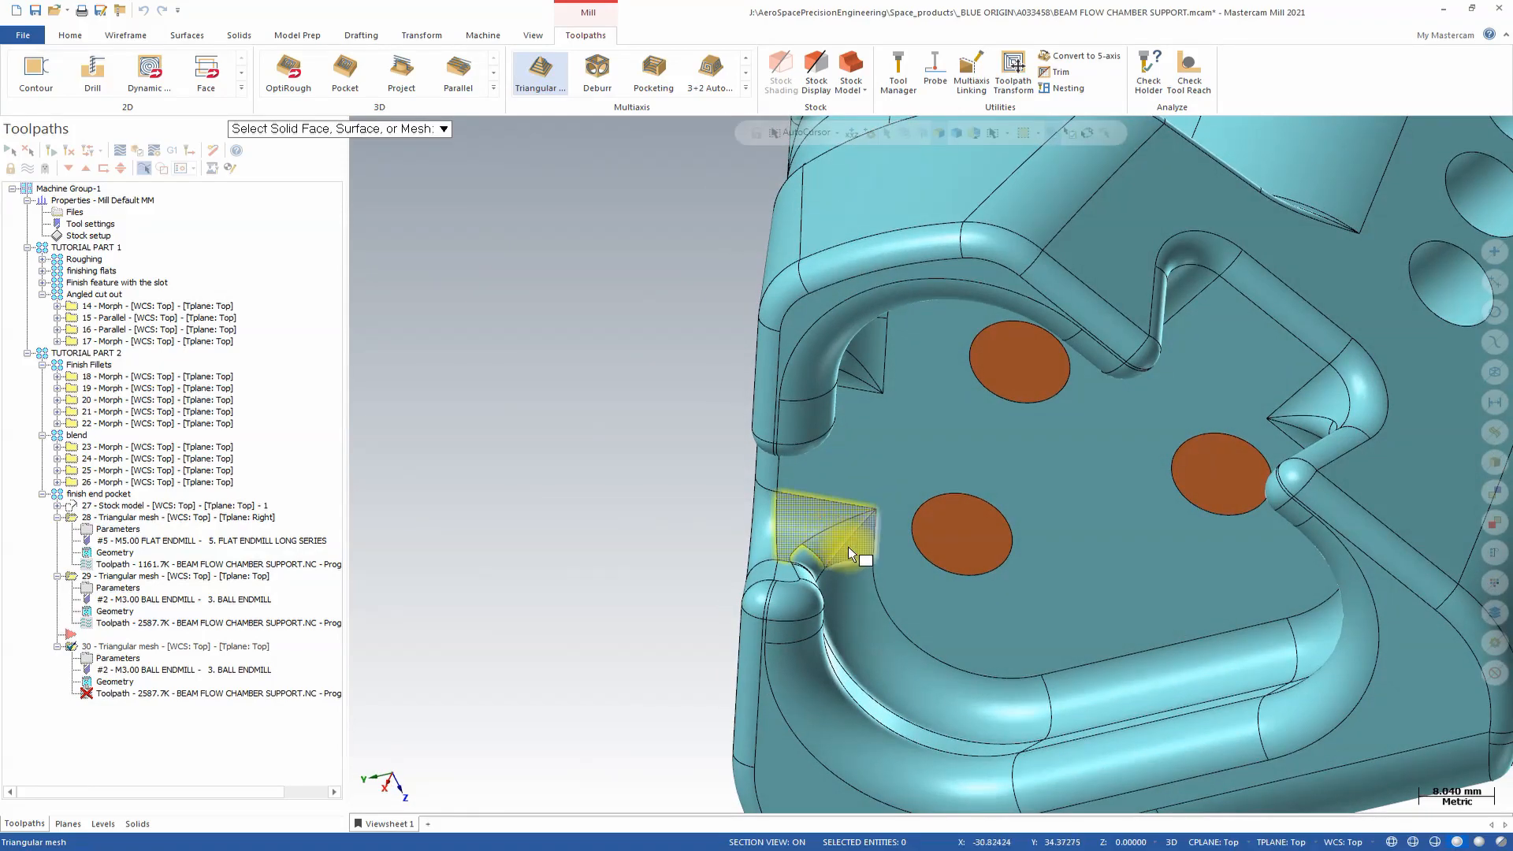
{"action": "left_click", "coordinate": [849, 551]}
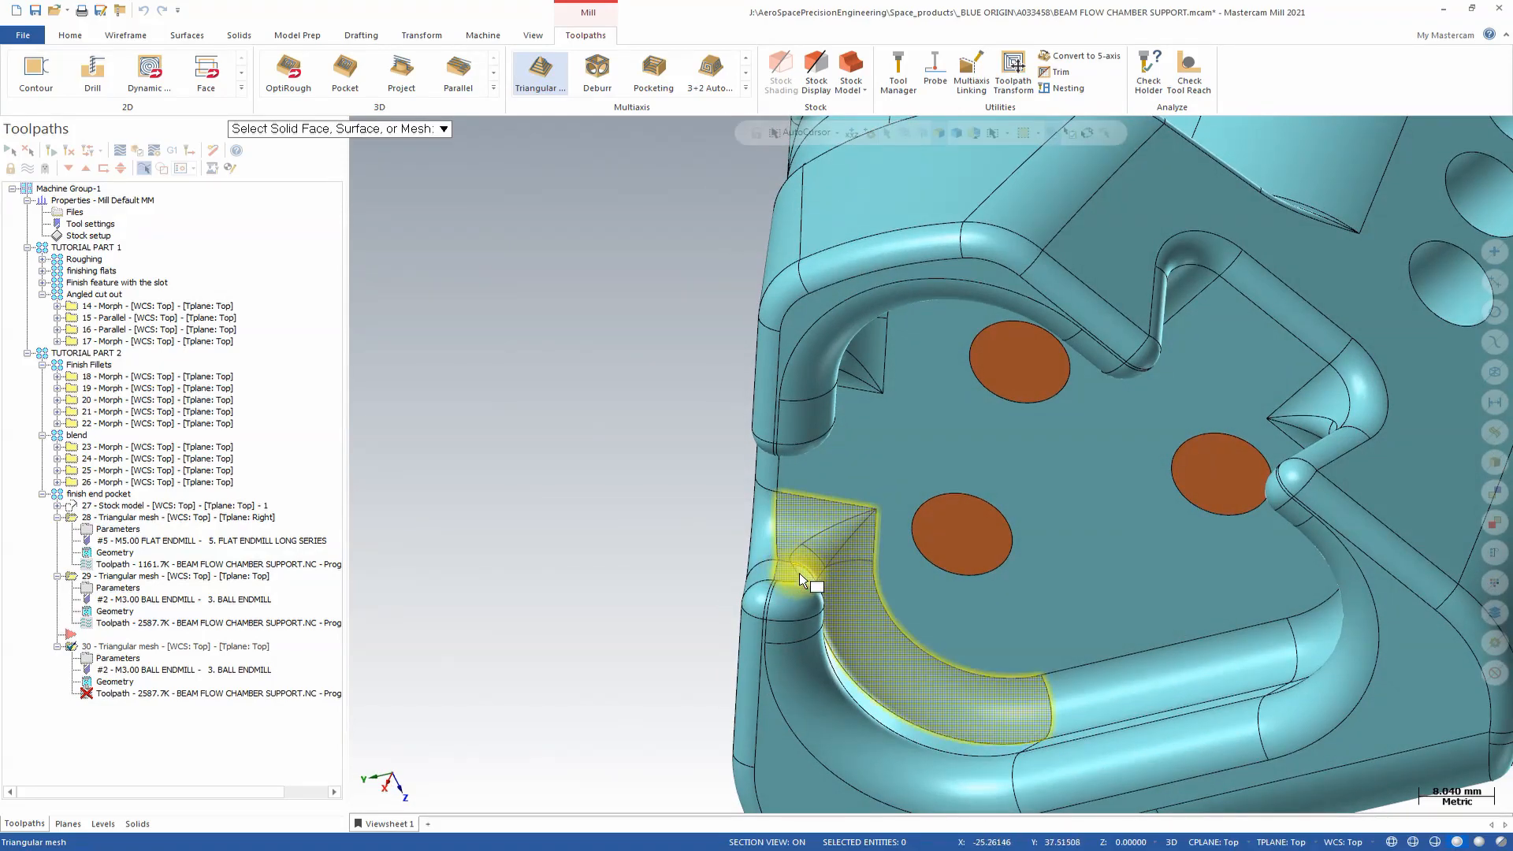
{"action": "middle_click_drag", "start_coordinate": [799, 574], "coordinate": [929, 553]}
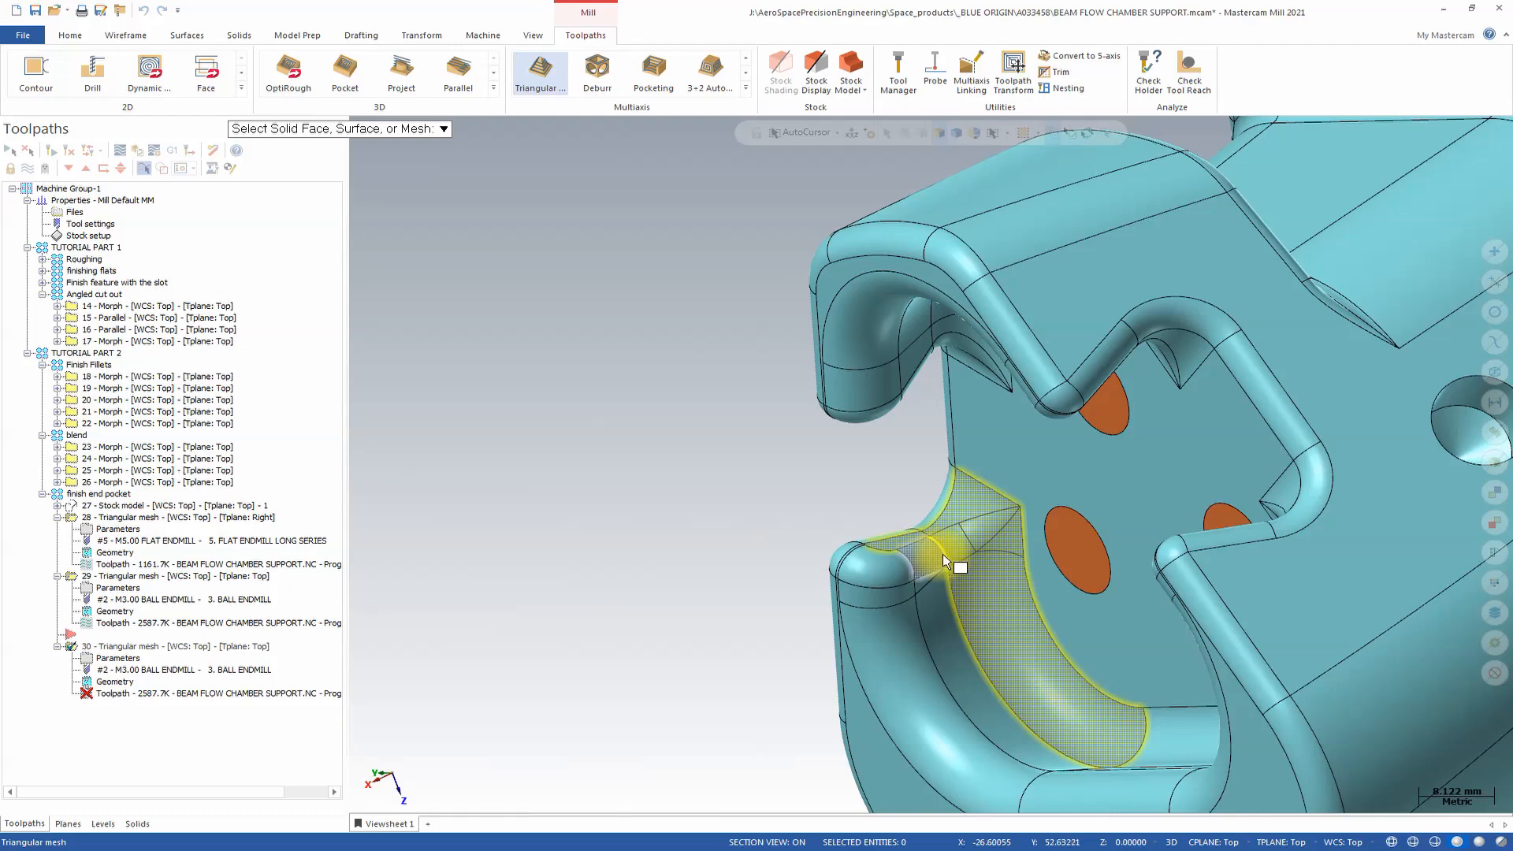
{"action": "left_click", "coordinate": [884, 565]}
{"action": "left_click", "coordinate": [881, 593]}
{"action": "left_click", "coordinate": [916, 588]}
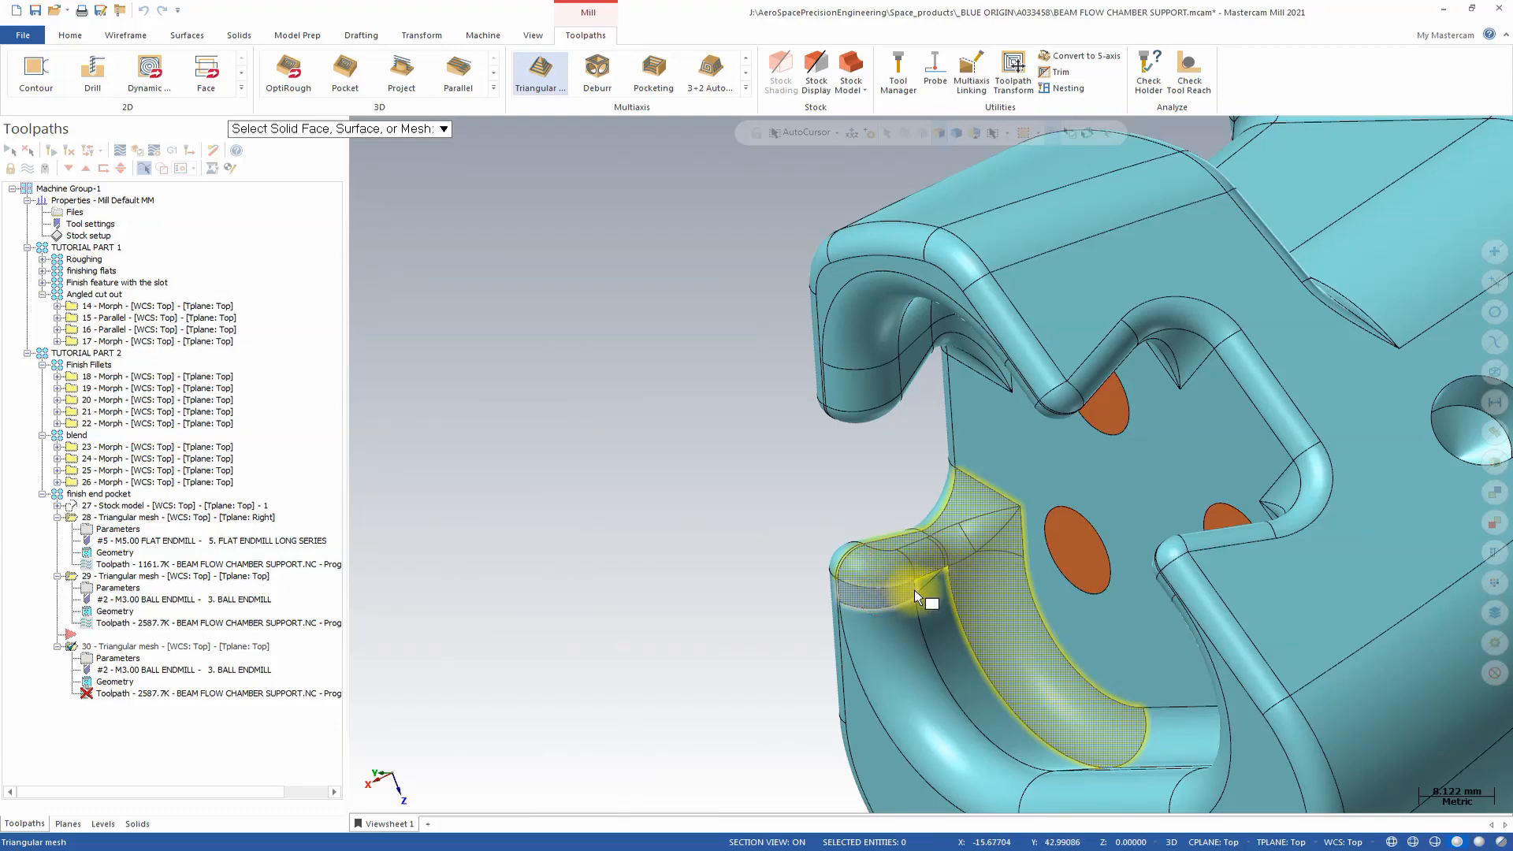
{"action": "left_click", "coordinate": [907, 626]}
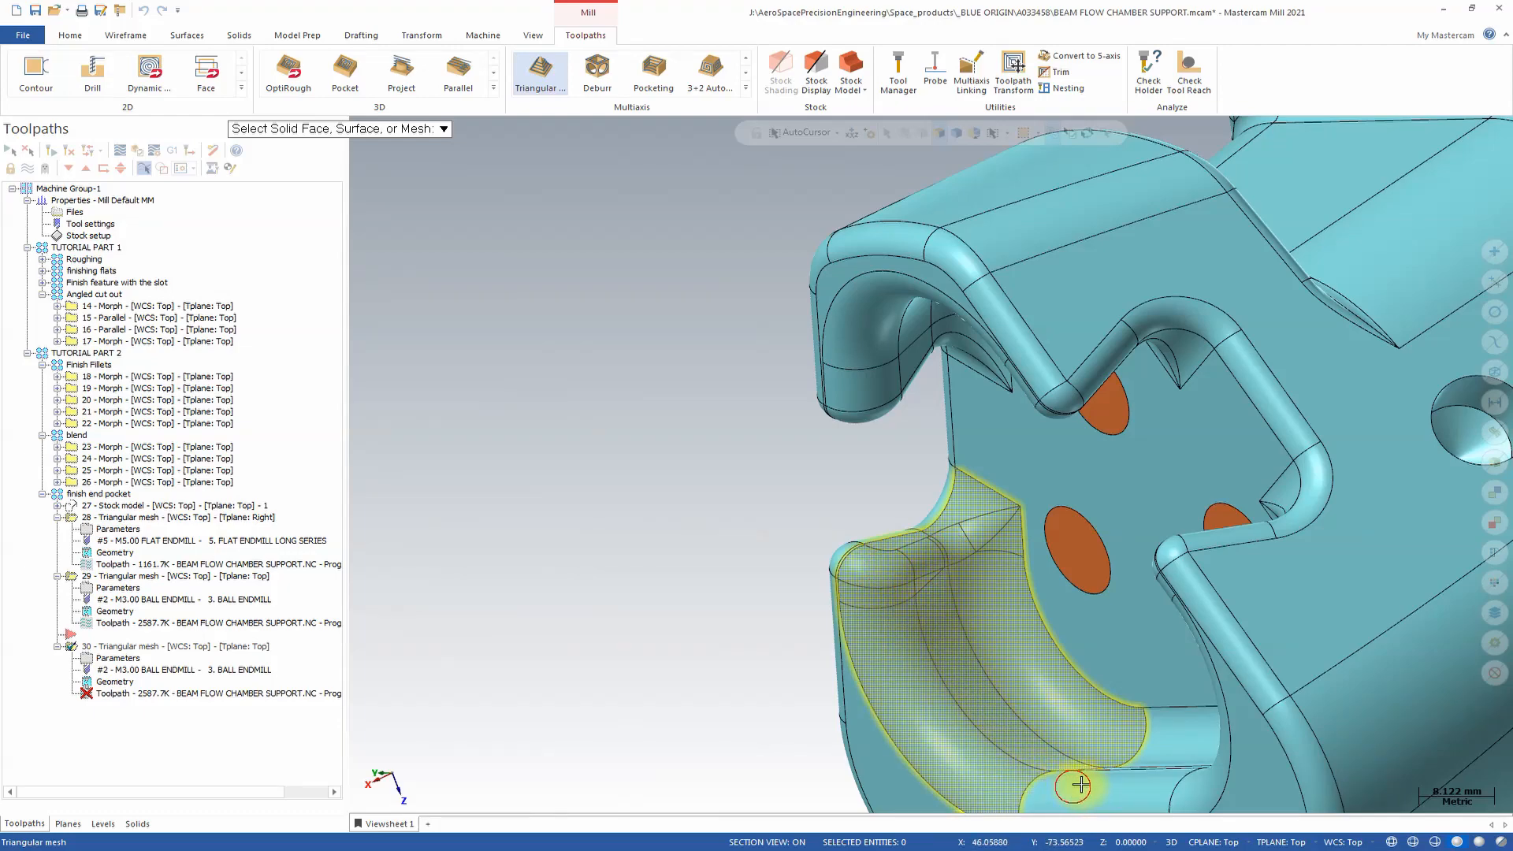
Step: Add the narrow strip between the straight fillets and the curved wall faces beyond it to the machining surfaces
{"action": "middle_click_drag", "start_coordinate": [1138, 763], "coordinate": [1263, 651]}
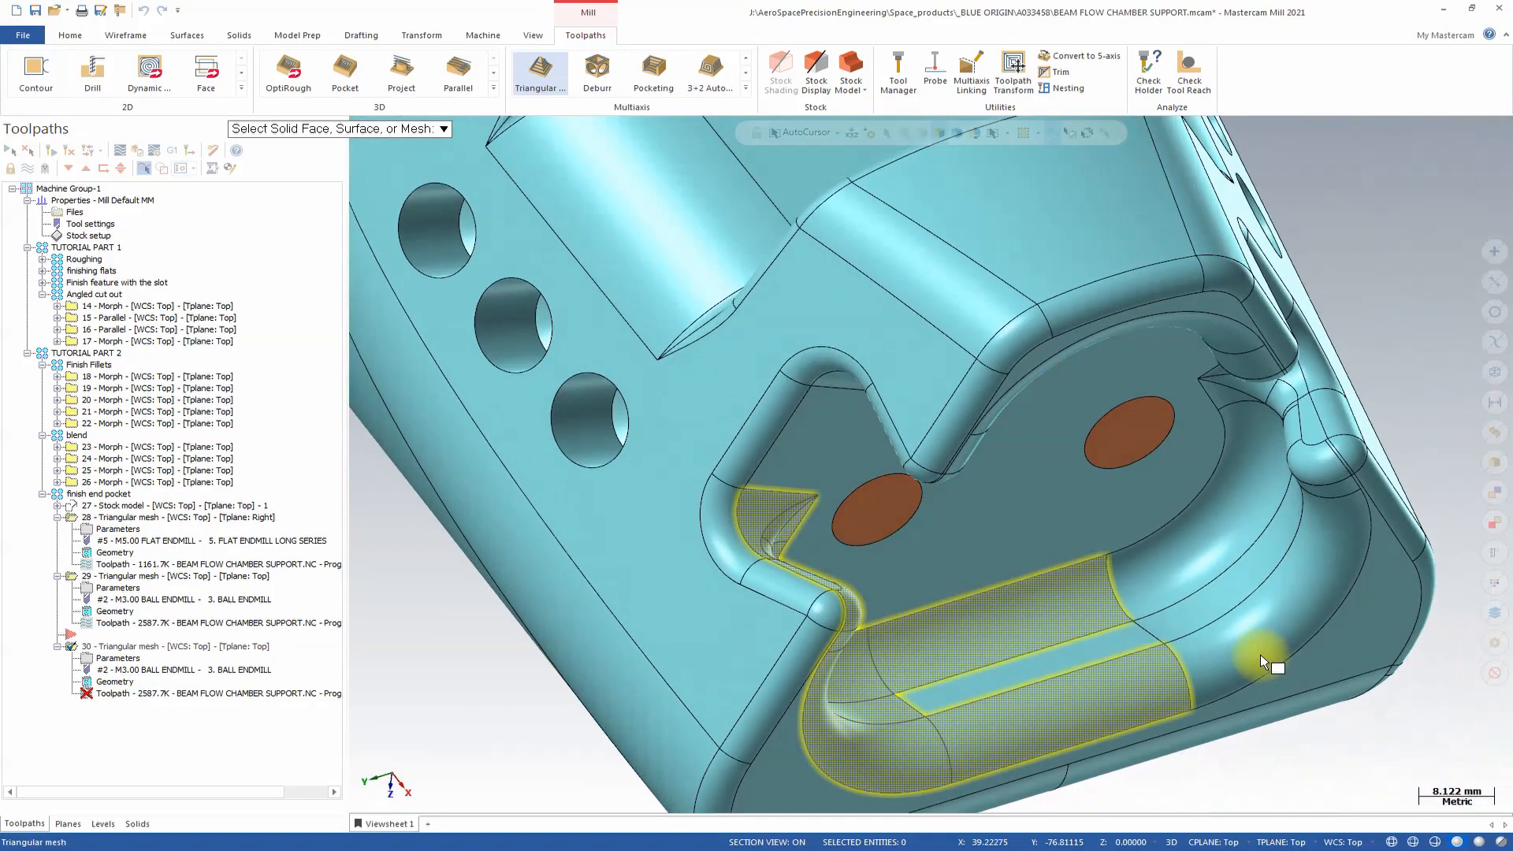
{"action": "left_click", "coordinate": [1138, 650]}
{"action": "mouse_move", "coordinate": [1165, 581]}
{"action": "middle_mouse_down"}
{"action": "mouse_move", "coordinate": [1291, 509]}
{"action": "mouse_move", "coordinate": [1241, 558]}
{"action": "middle_mouse_up"}
{"action": "left_click", "coordinate": [1212, 571]}
Step: Add the rounded faces at the lip's other end and the adjoining pointed corner faces to the machining surfaces
{"action": "scroll", "coordinate": [1222, 609], "scroll_direction": "up", "scroll_amount": 6}
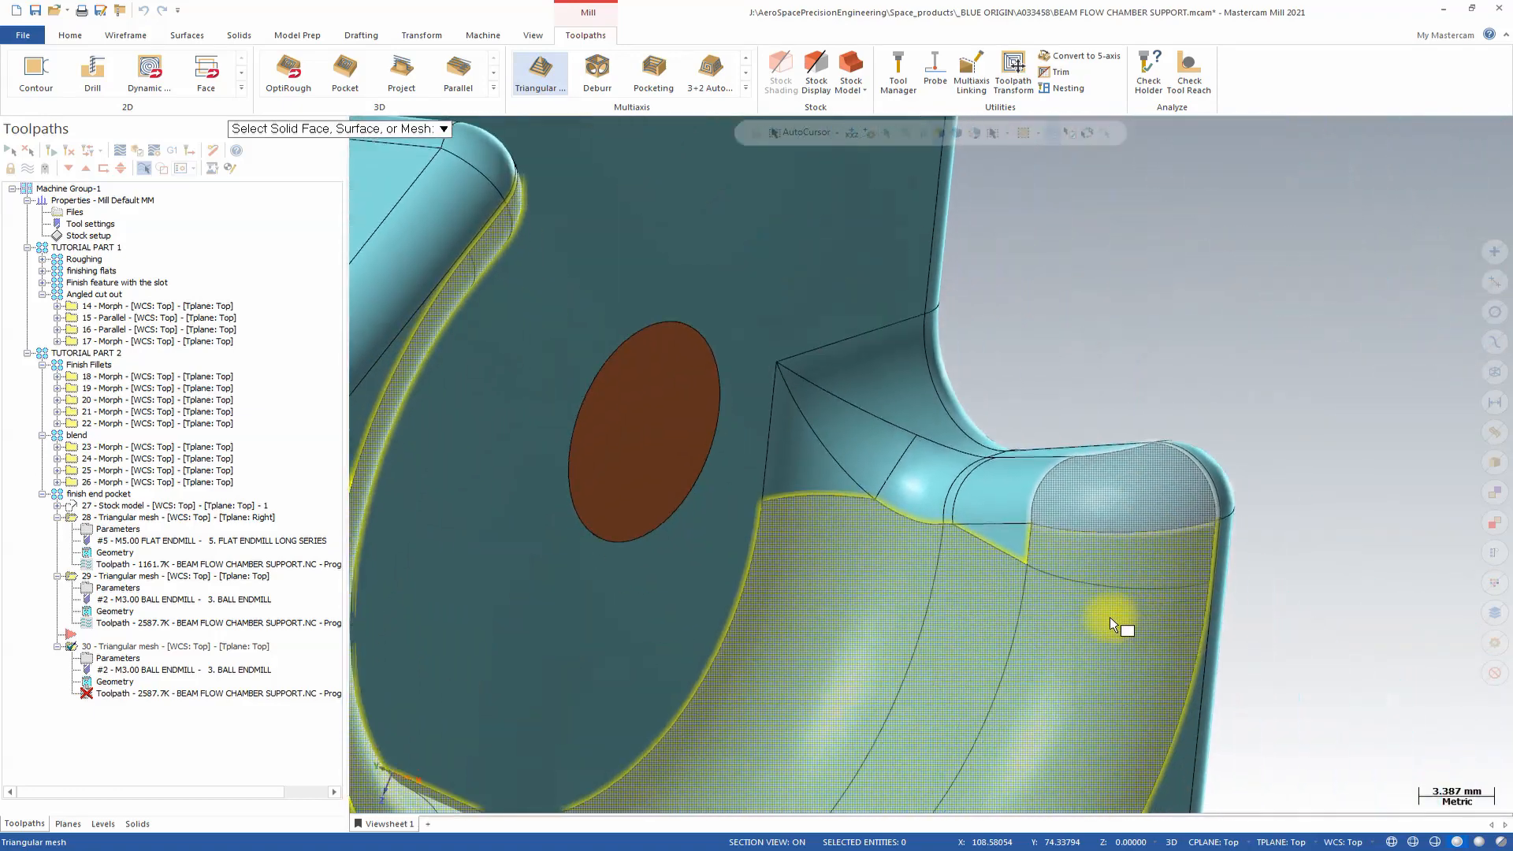
{"action": "left_click", "coordinate": [1110, 505]}
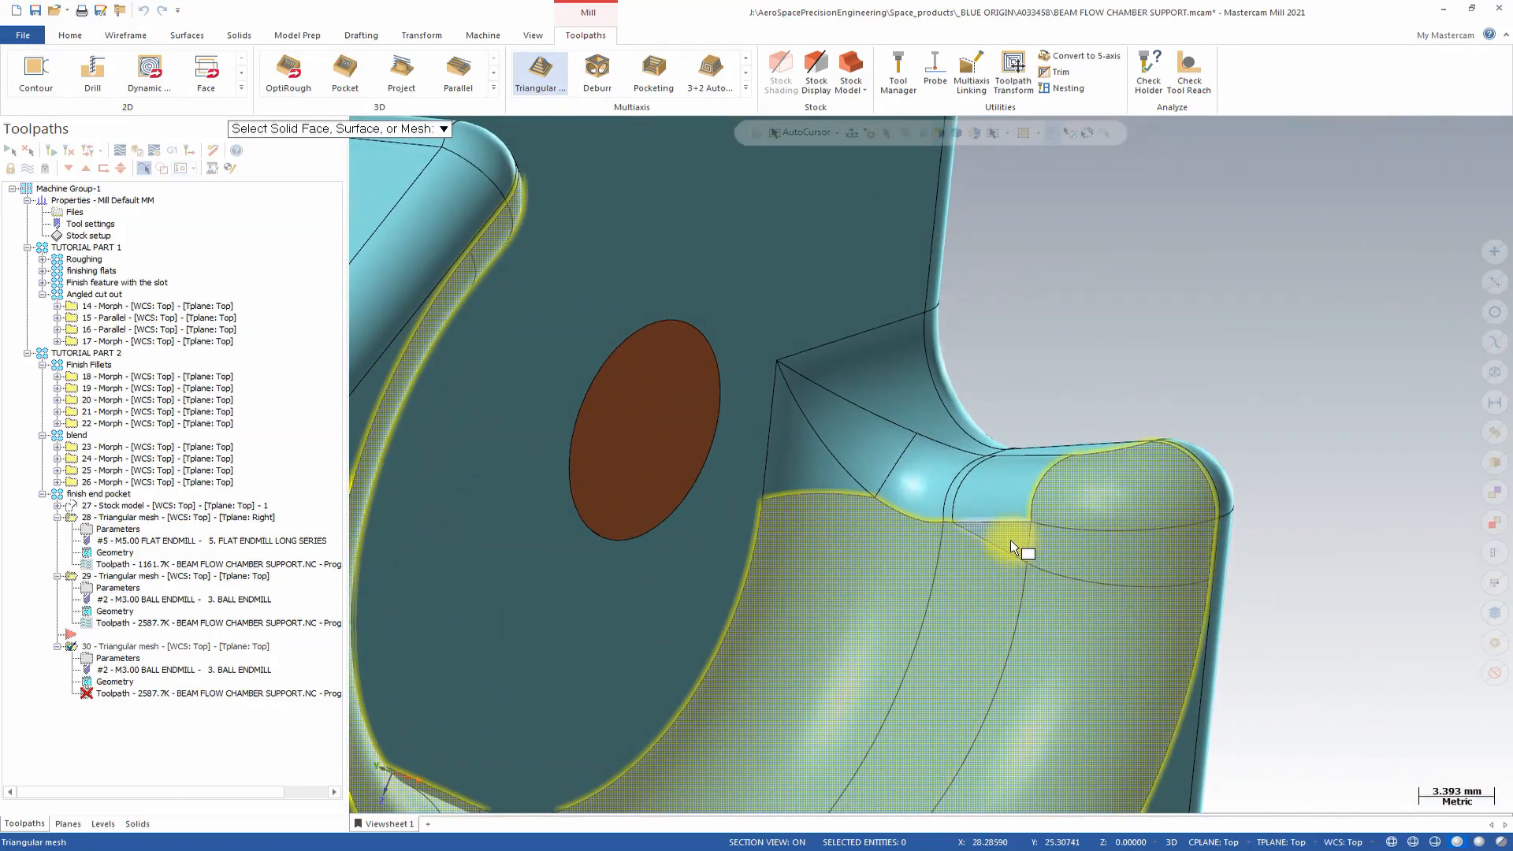
{"action": "left_click", "coordinate": [960, 499]}
{"action": "left_click", "coordinate": [952, 497]}
{"action": "left_click", "coordinate": [982, 499]}
{"action": "left_click", "coordinate": [917, 471]}
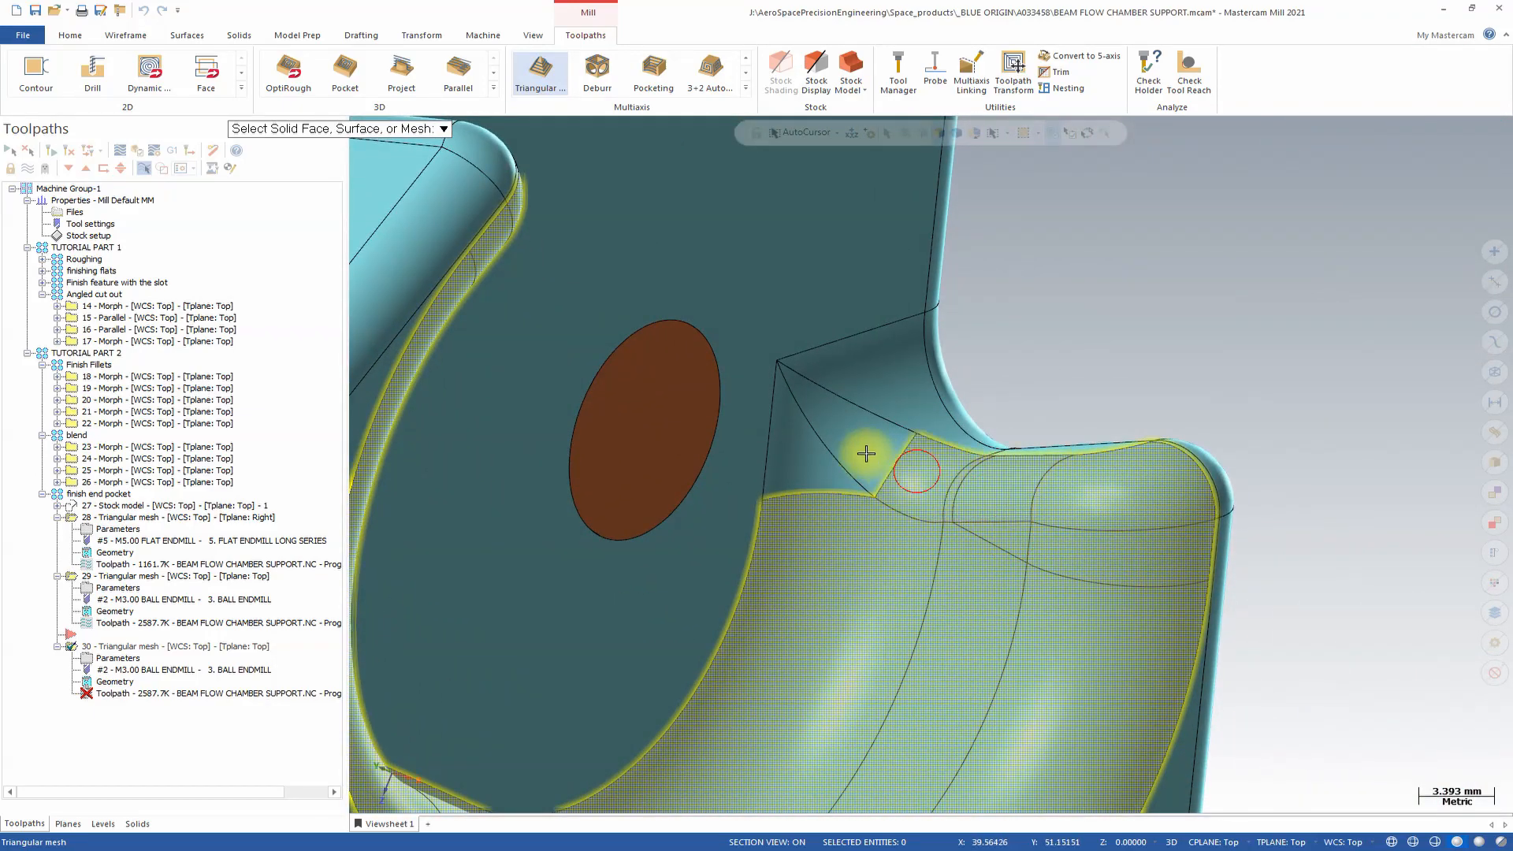
{"action": "left_click", "coordinate": [866, 454]}
{"action": "left_click", "coordinate": [796, 456]}
Step: Add the remaining sliver face on the rounded lip end and confirm the machining surface selection
{"action": "mouse_move", "coordinate": [930, 408]}
{"action": "middle_mouse_down"}
{"action": "mouse_move", "coordinate": [1045, 502]}
{"action": "mouse_move", "coordinate": [1188, 329]}
{"action": "middle_mouse_up"}
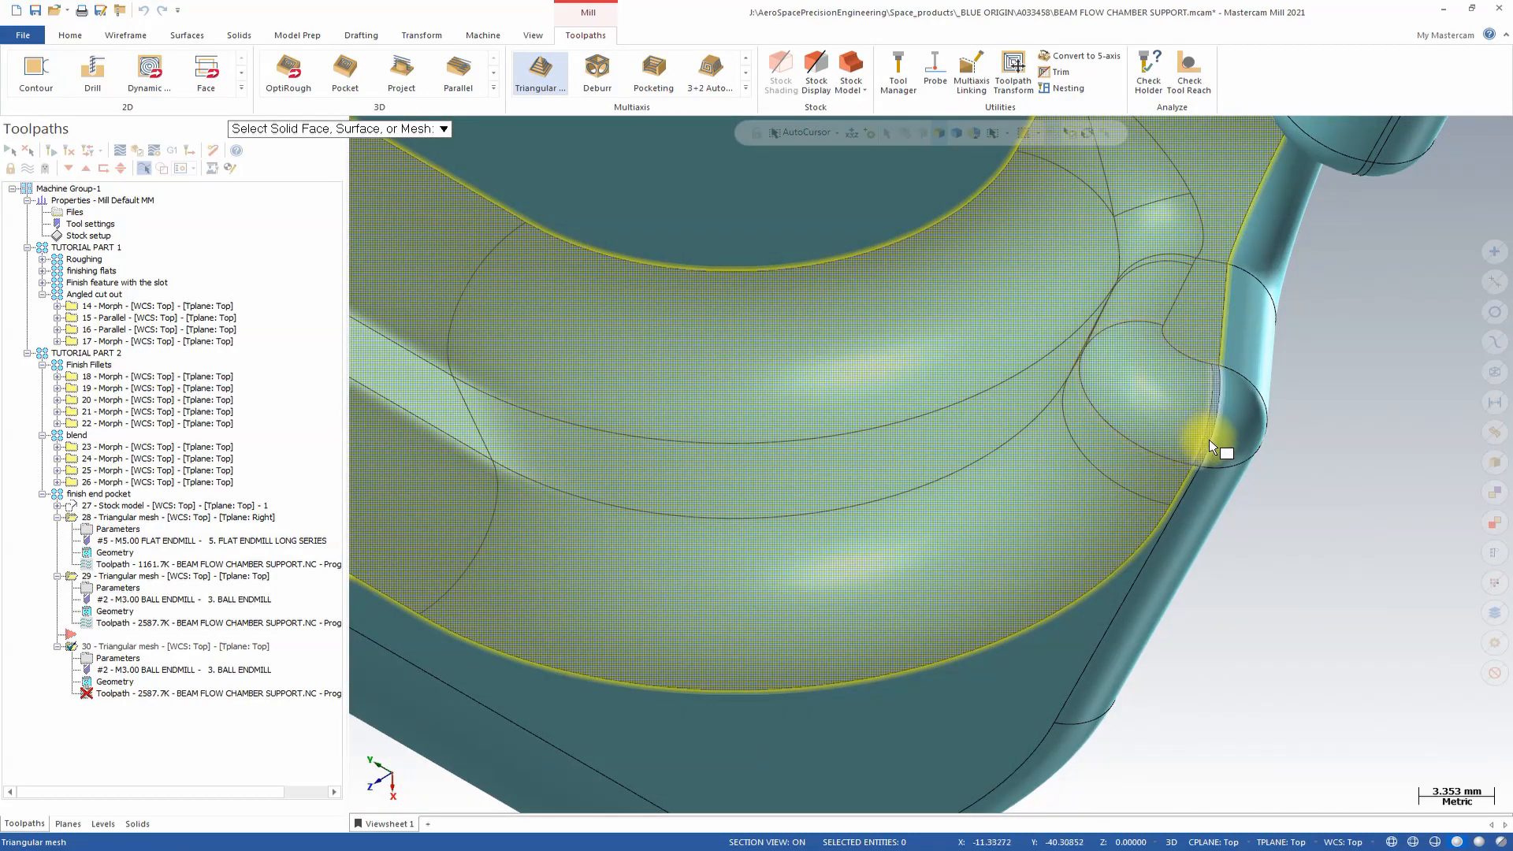
{"action": "middle_click_drag", "start_coordinate": [1209, 439], "coordinate": [1178, 344]}
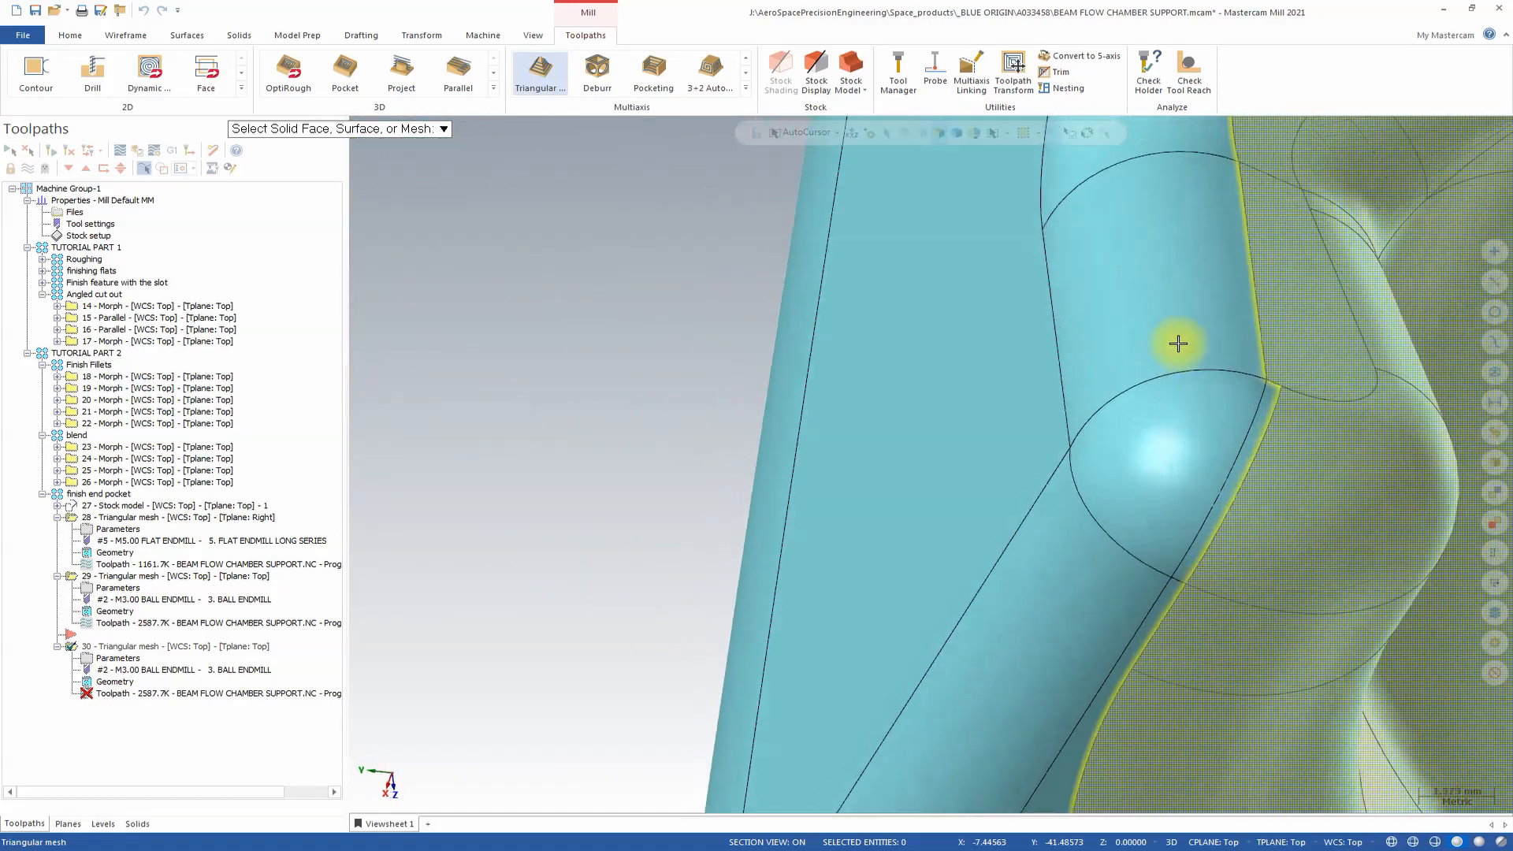
{"action": "scroll", "coordinate": [1210, 388], "scroll_direction": "up", "scroll_amount": 1}
{"action": "left_click", "coordinate": [1255, 446]}
{"action": "scroll", "coordinate": [1253, 448], "scroll_direction": "down", "scroll_amount": 2}
{"action": "middle_click_drag", "start_coordinate": [1253, 447], "coordinate": [1213, 457]}
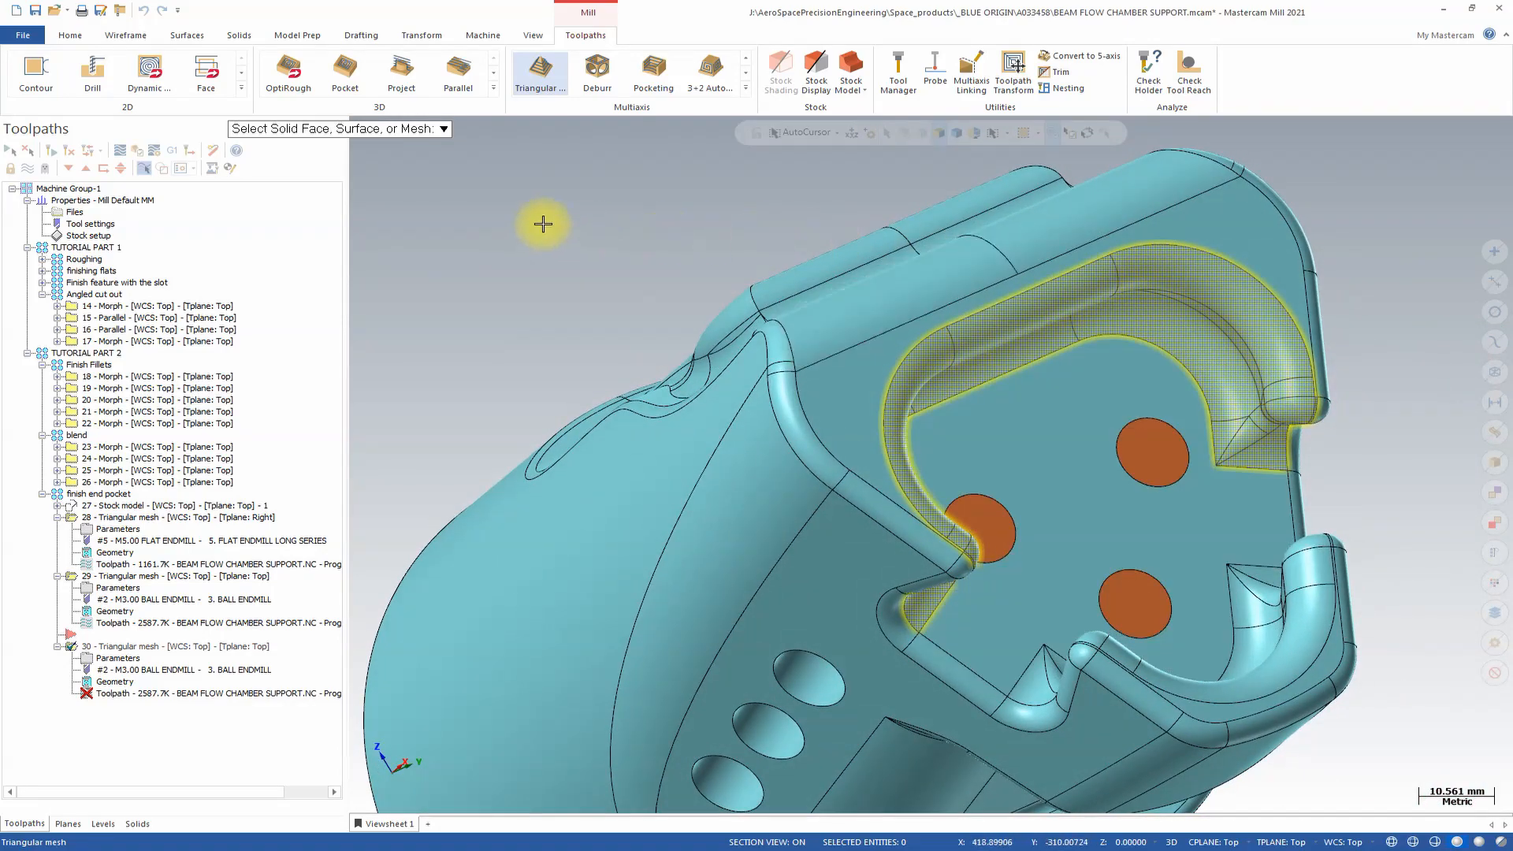
{"action": "key", "text": "Return"}
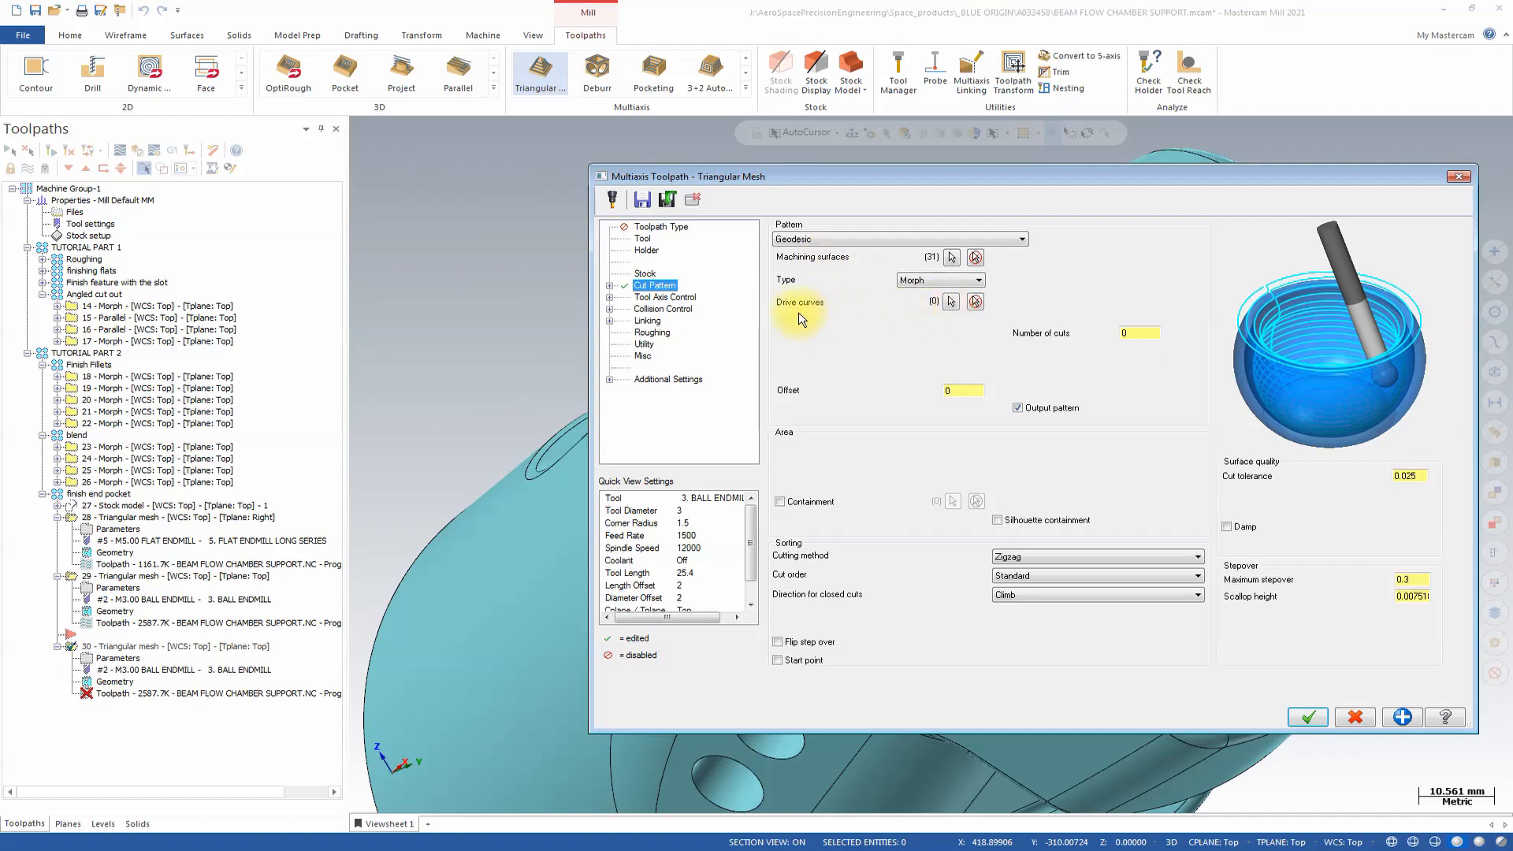
Step: Chain the pocket floor edge around the opposite lip, from one corner edge to the other, as the first drive curve
{"action": "left_click", "coordinate": [951, 304]}
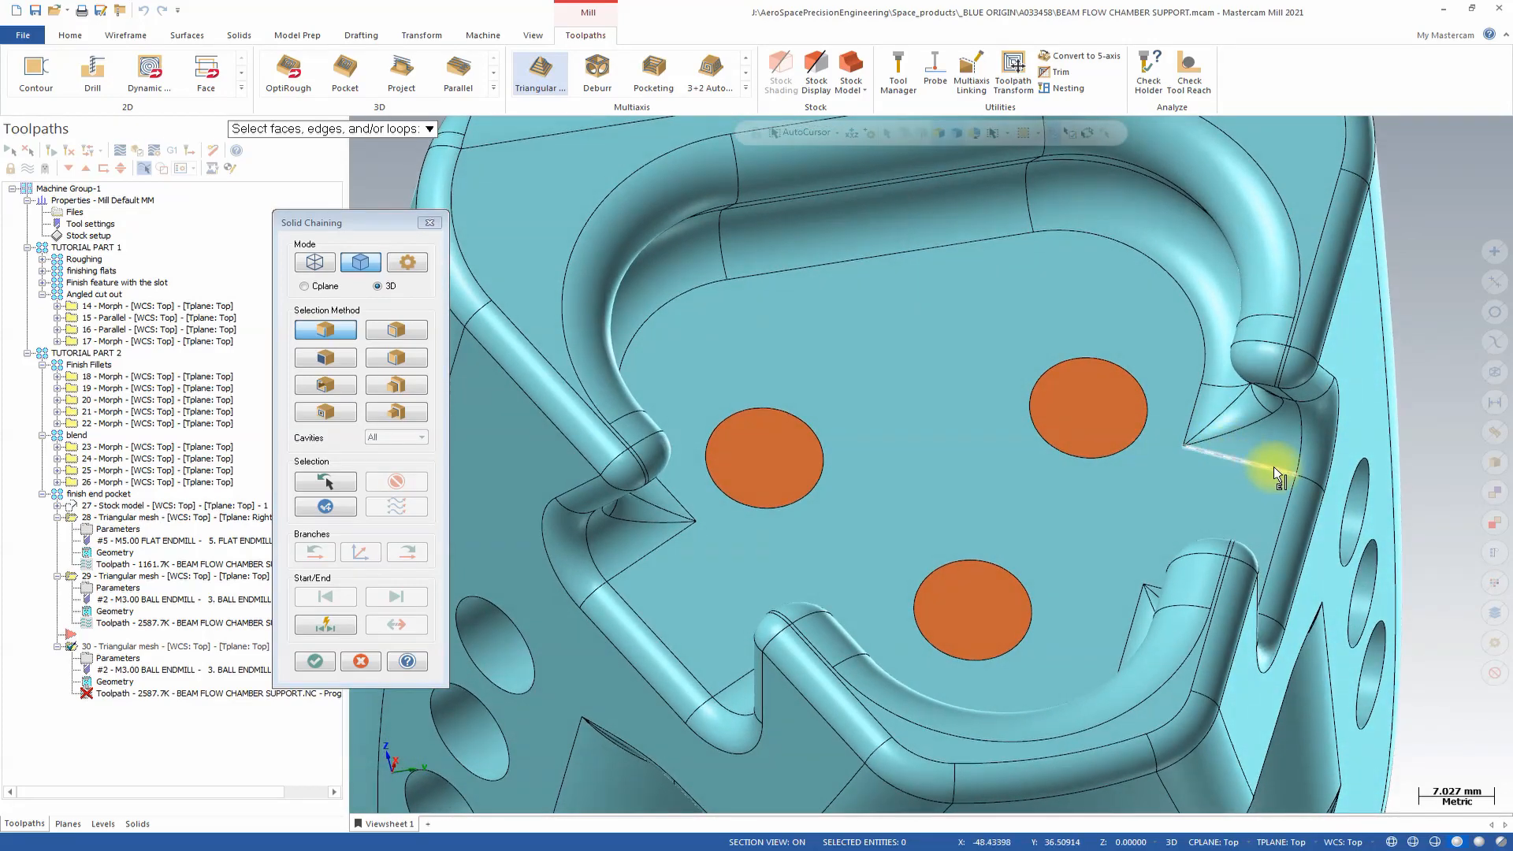
{"action": "left_click", "coordinate": [1276, 475]}
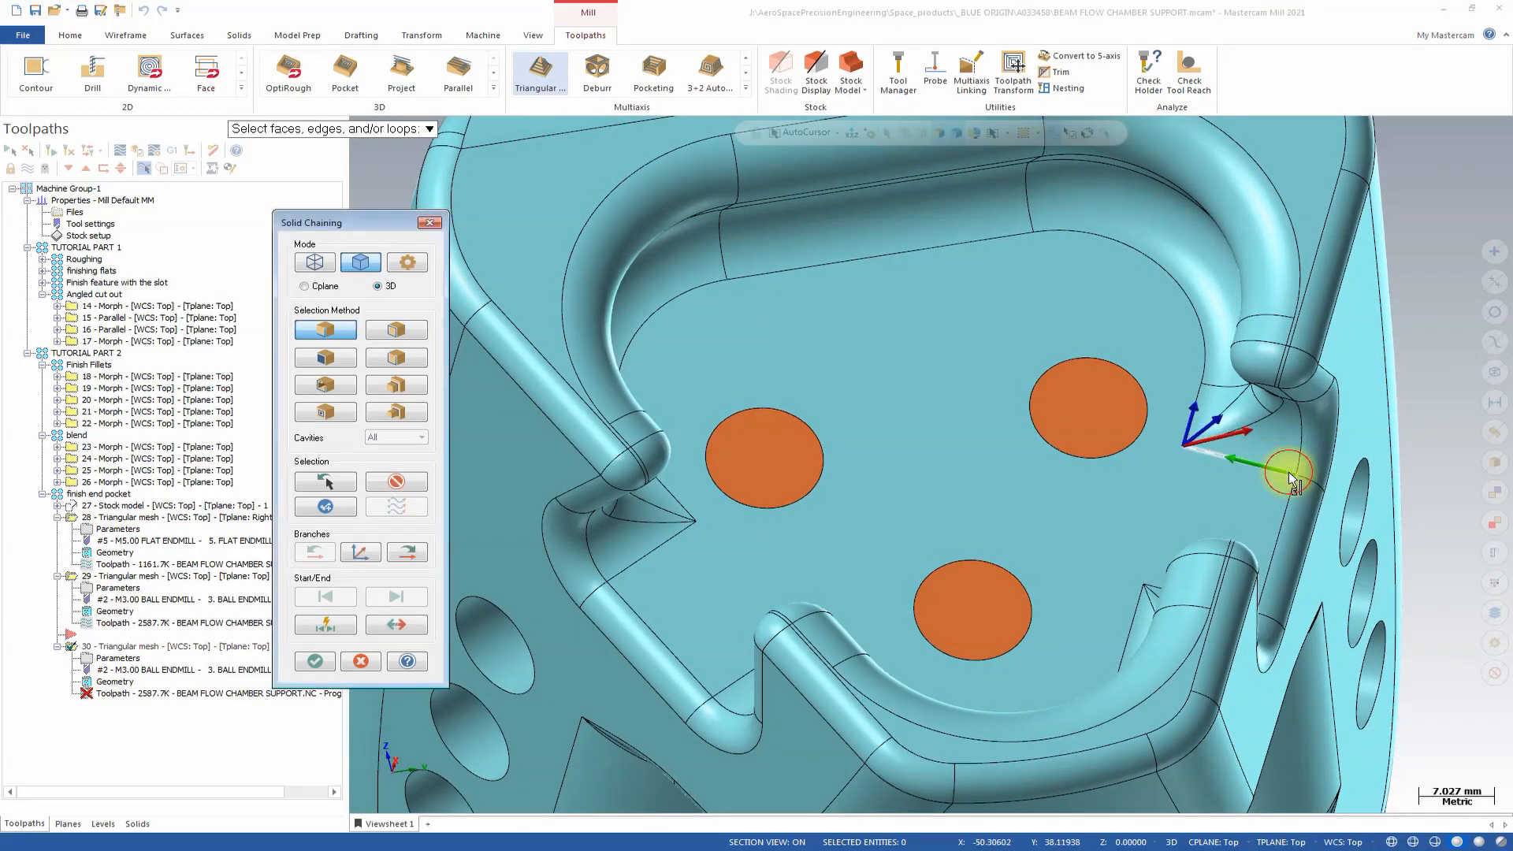
{"action": "left_click", "coordinate": [1207, 371]}
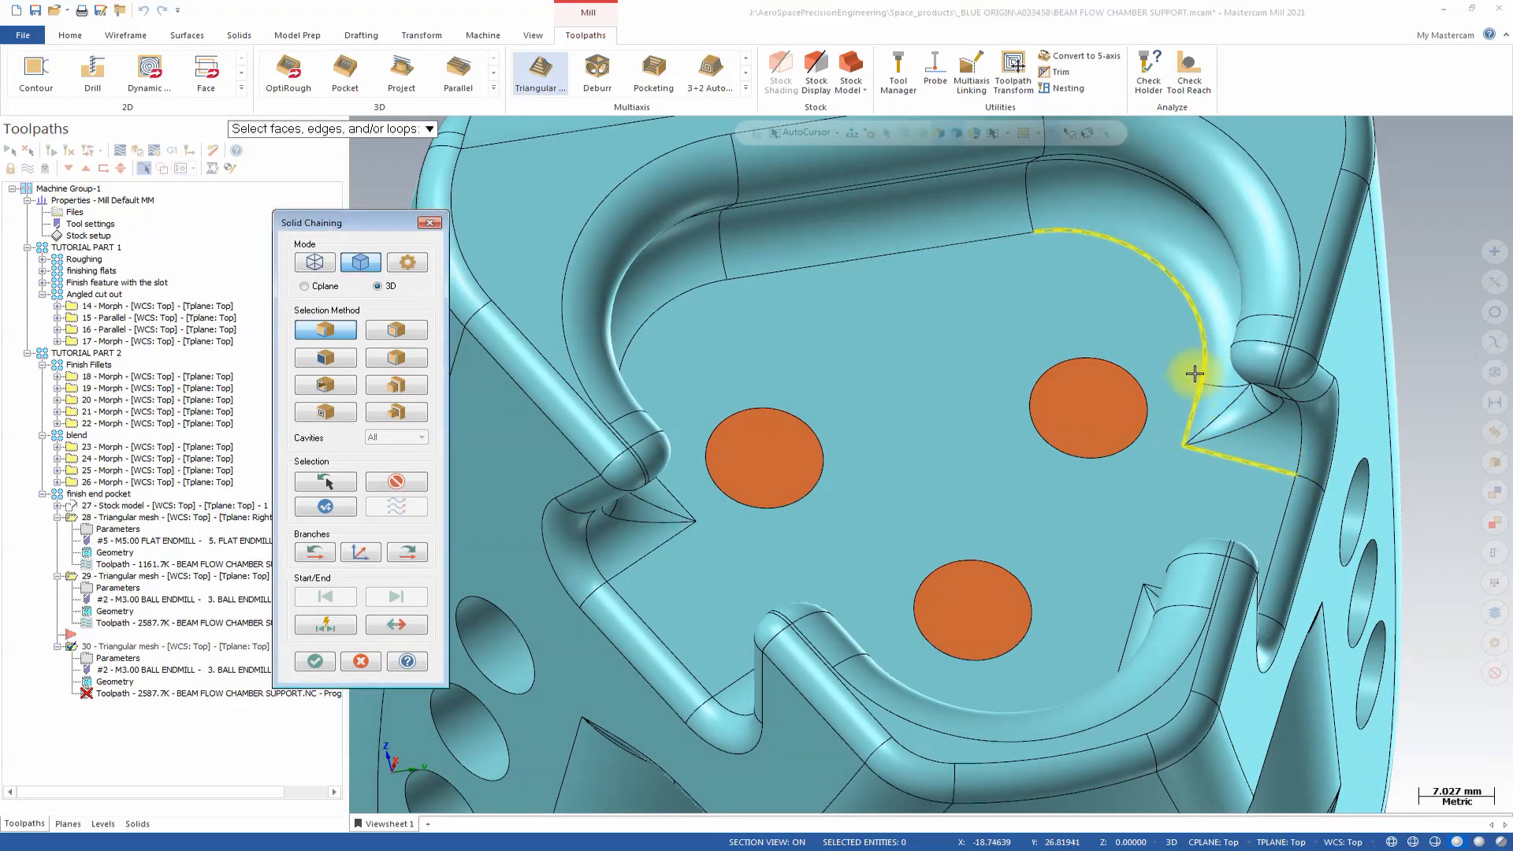
{"action": "left_click", "coordinate": [1007, 251]}
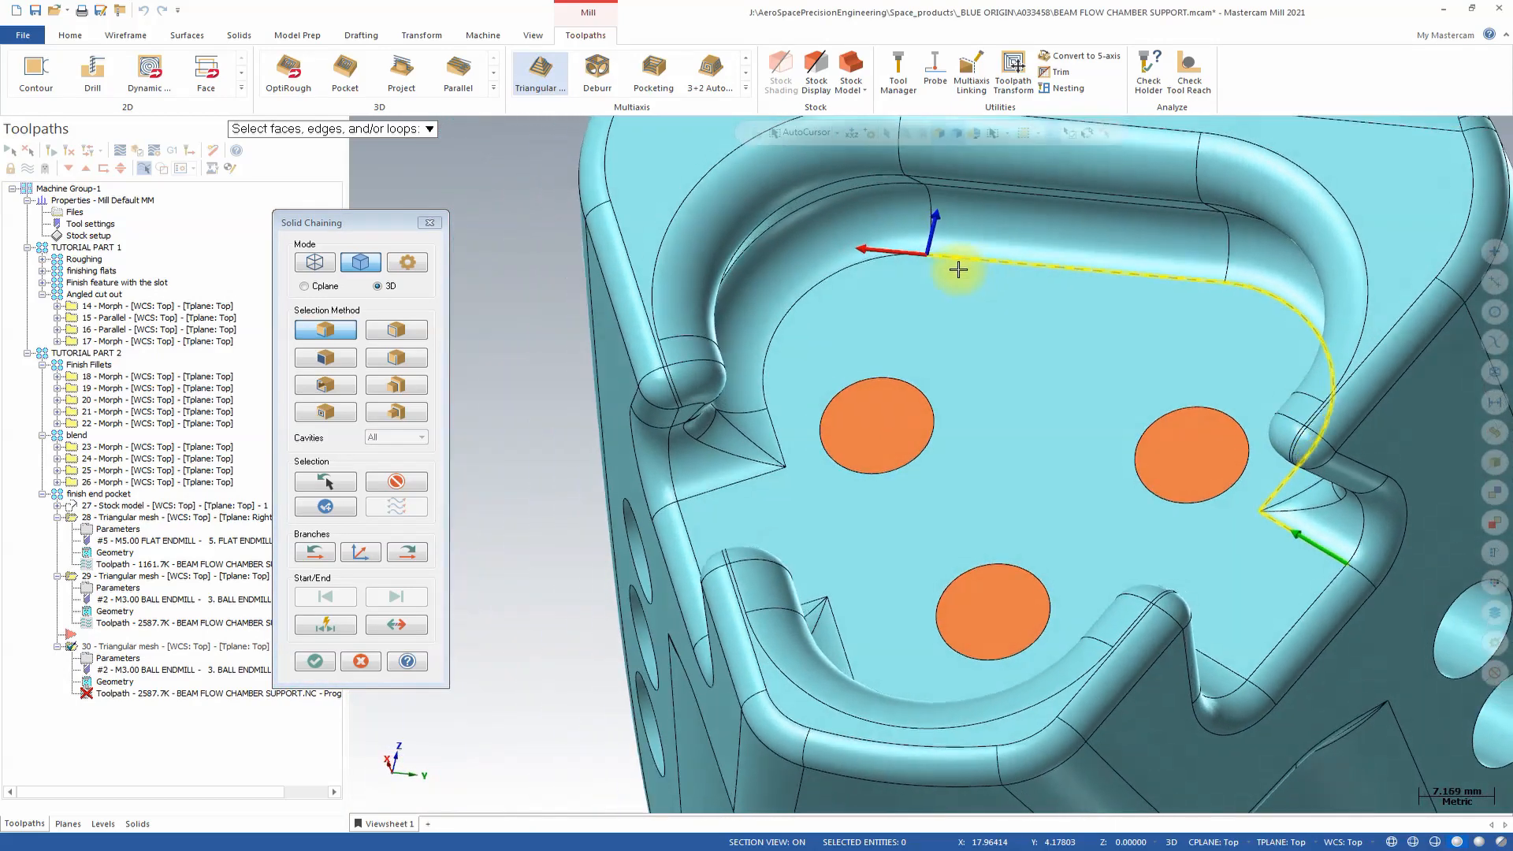
{"action": "left_click", "coordinate": [826, 438]}
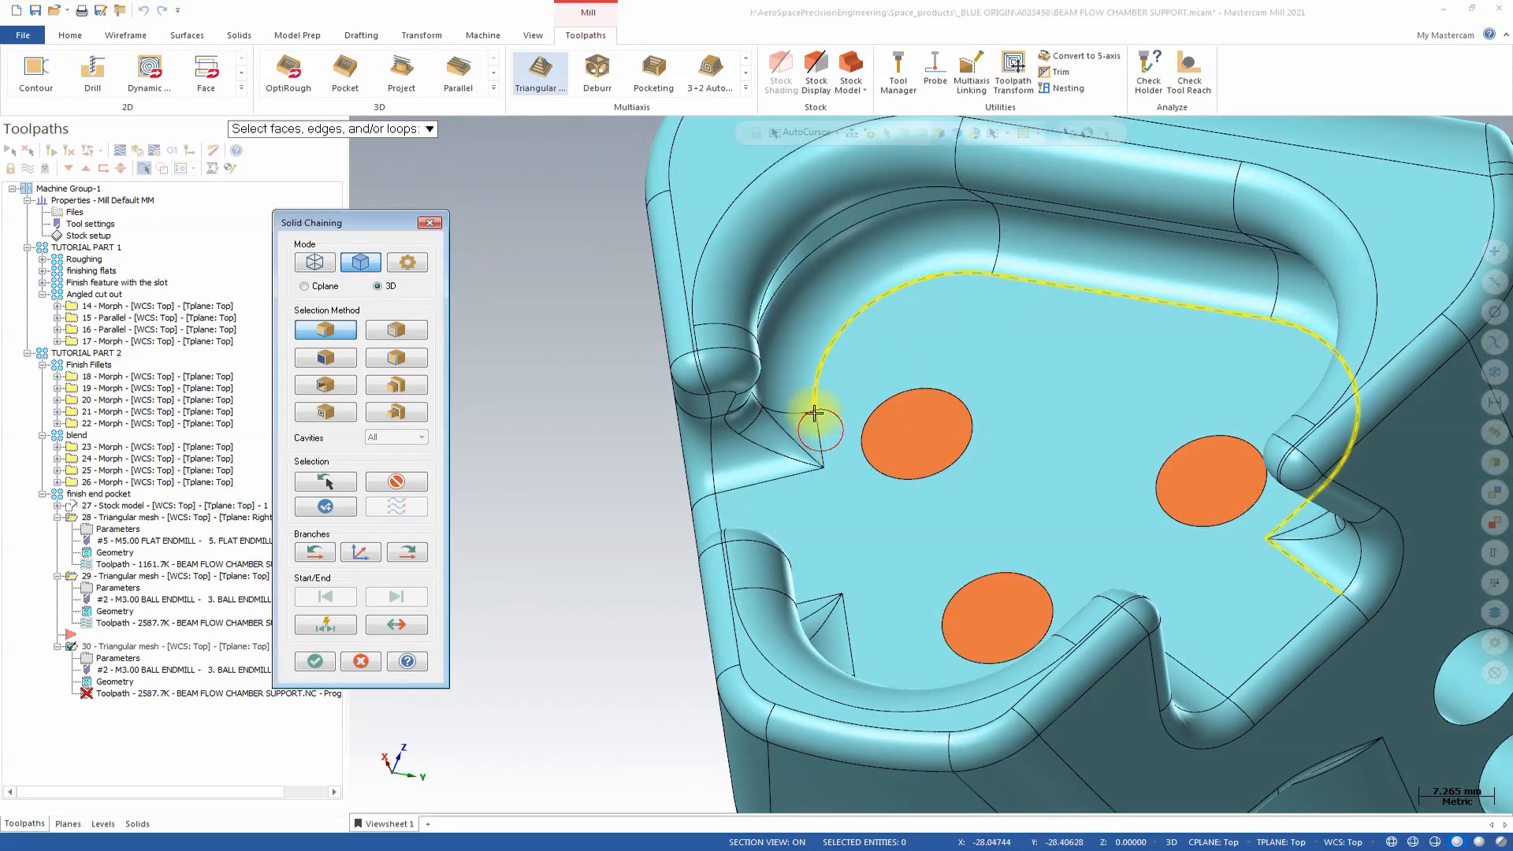
{"action": "left_click", "coordinate": [788, 472]}
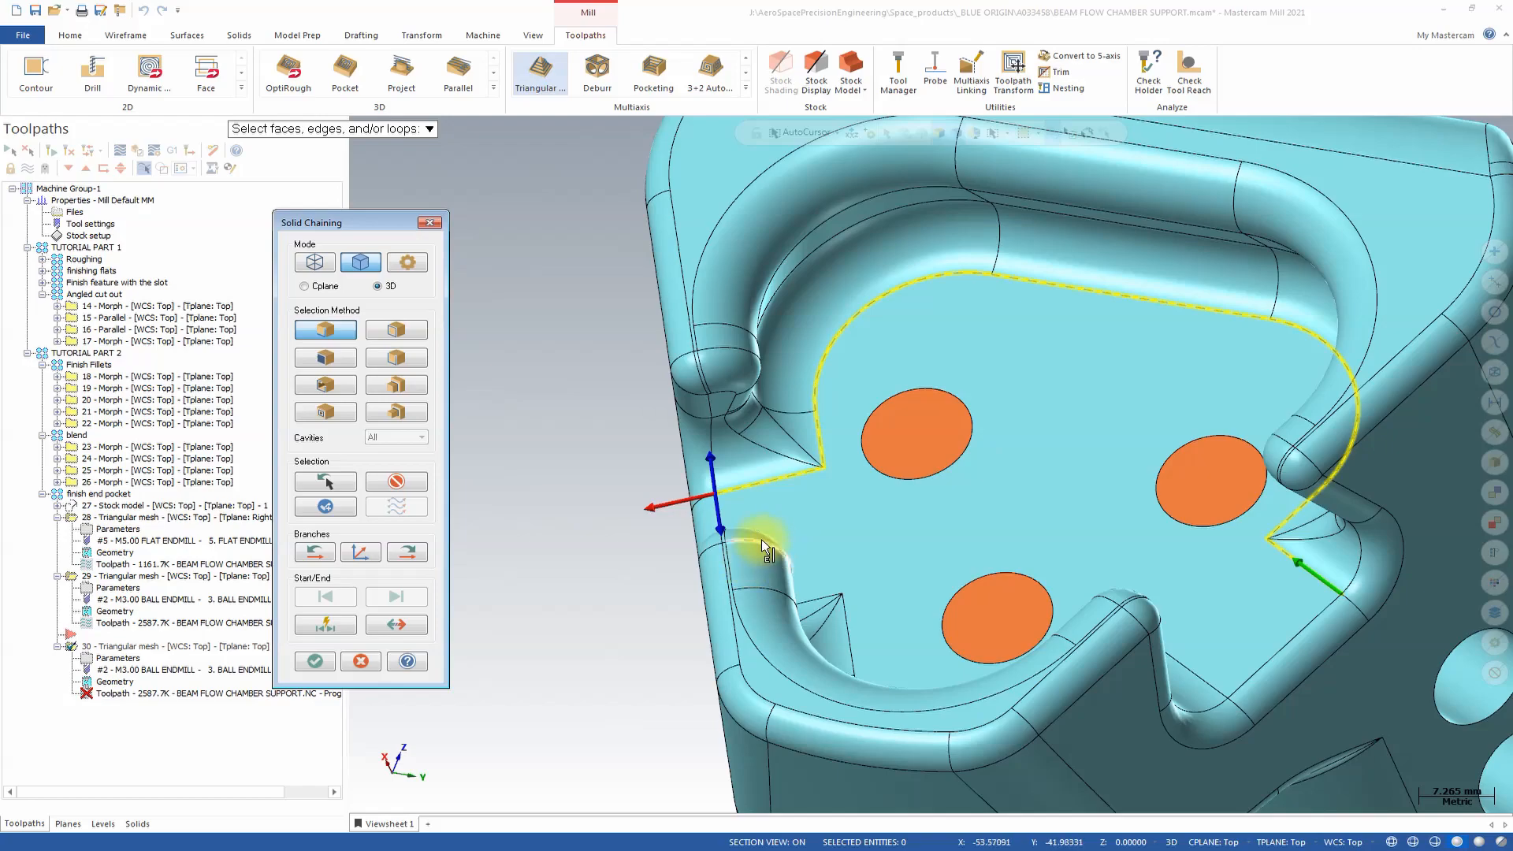
Step: Start the second drive curve chain at the short edge on the rounded lip end and continue it onto the lip's rim
{"action": "middle_click_drag", "start_coordinate": [761, 539], "coordinate": [1293, 448]}
{"action": "scroll", "coordinate": [1352, 413], "scroll_direction": "up", "scroll_amount": 3}
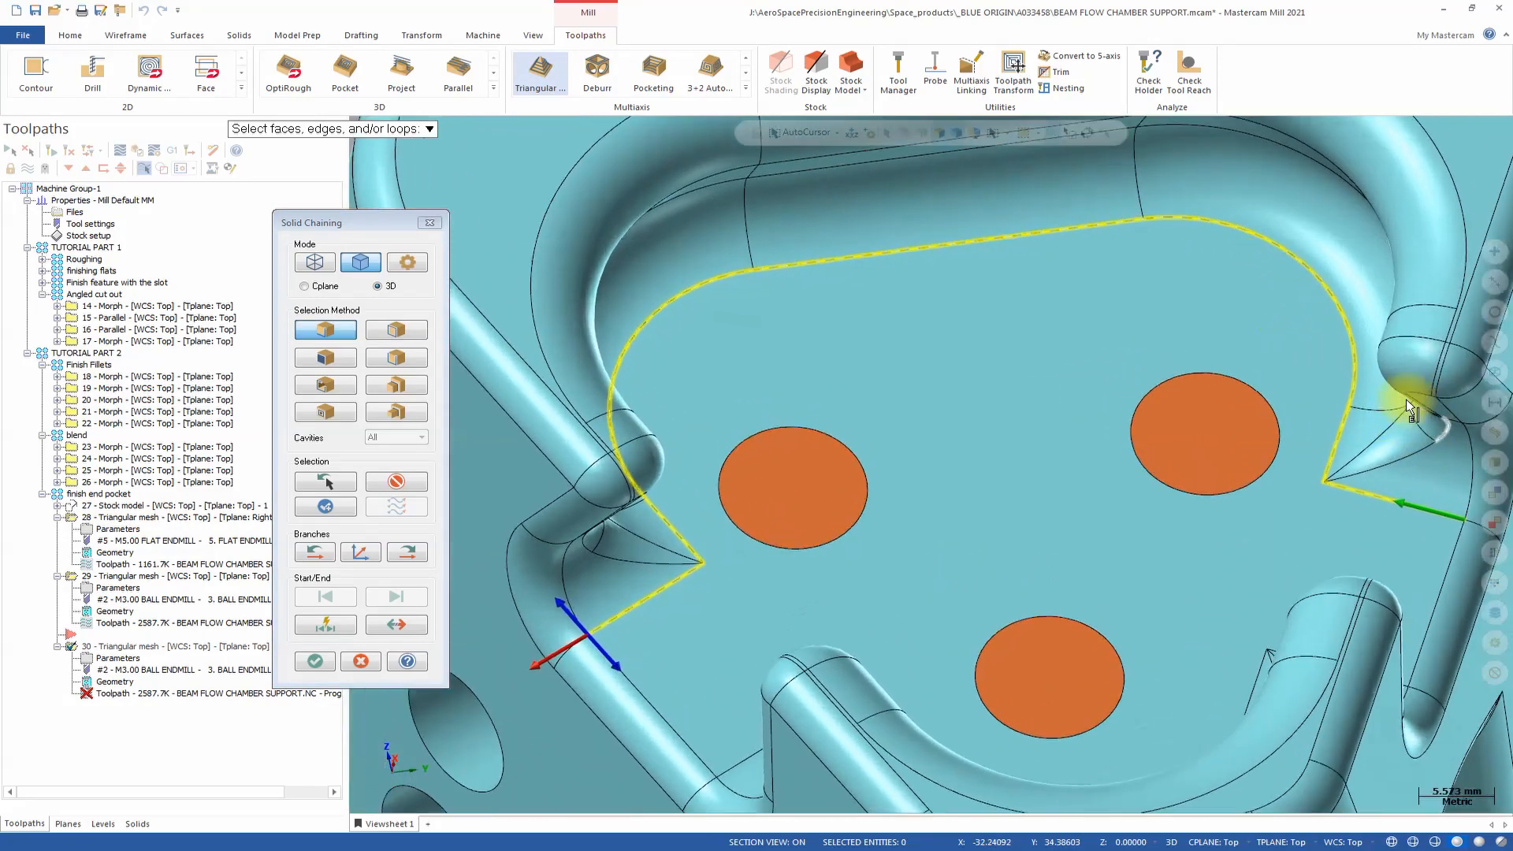
{"action": "scroll", "coordinate": [1406, 399], "scroll_direction": "up", "scroll_amount": 3}
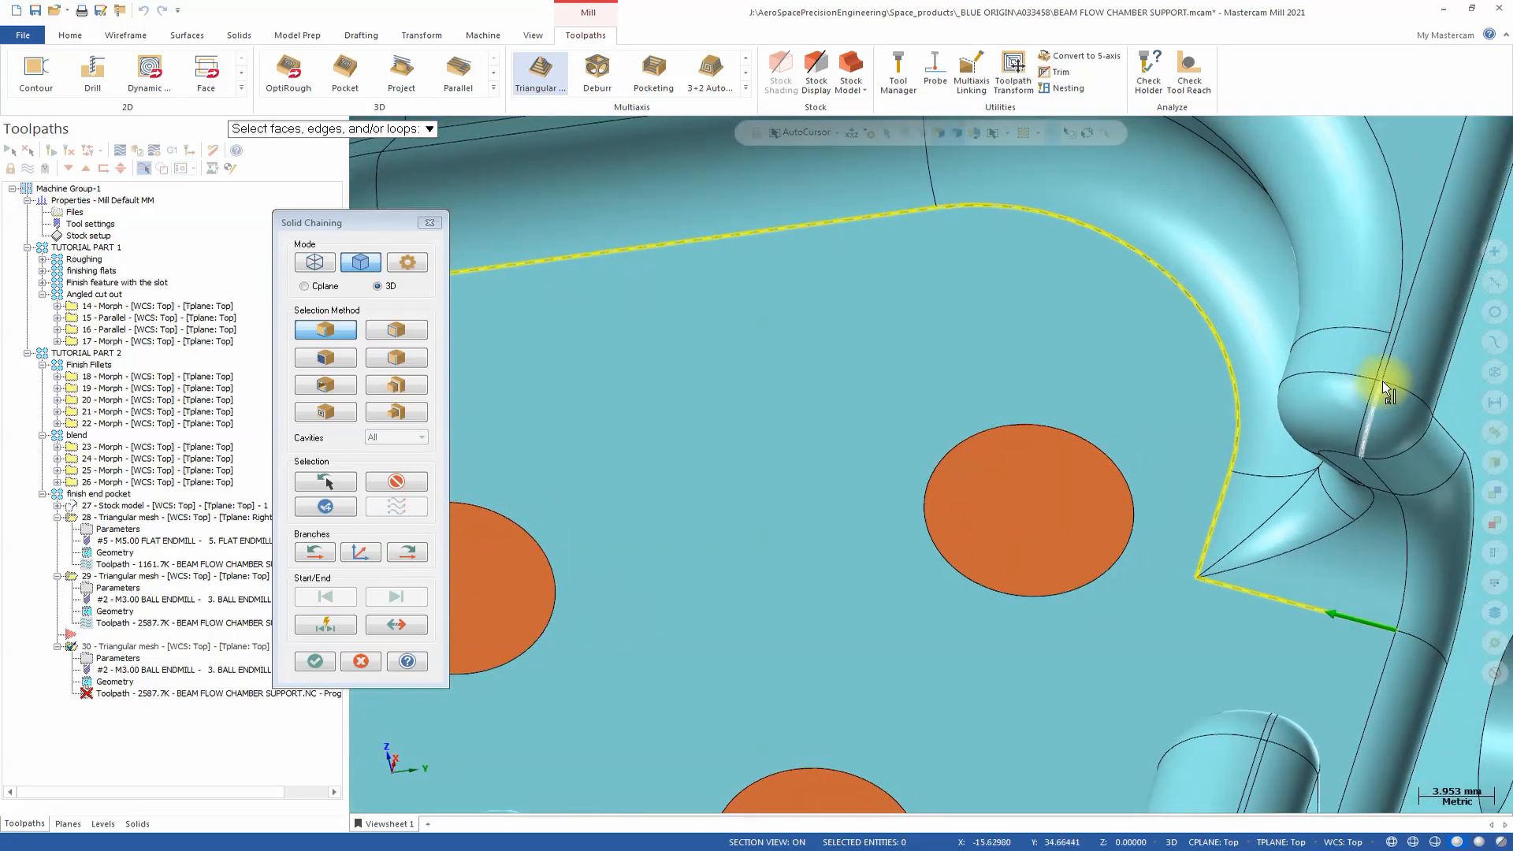
{"action": "scroll", "coordinate": [1400, 382], "scroll_direction": "up", "scroll_amount": 10}
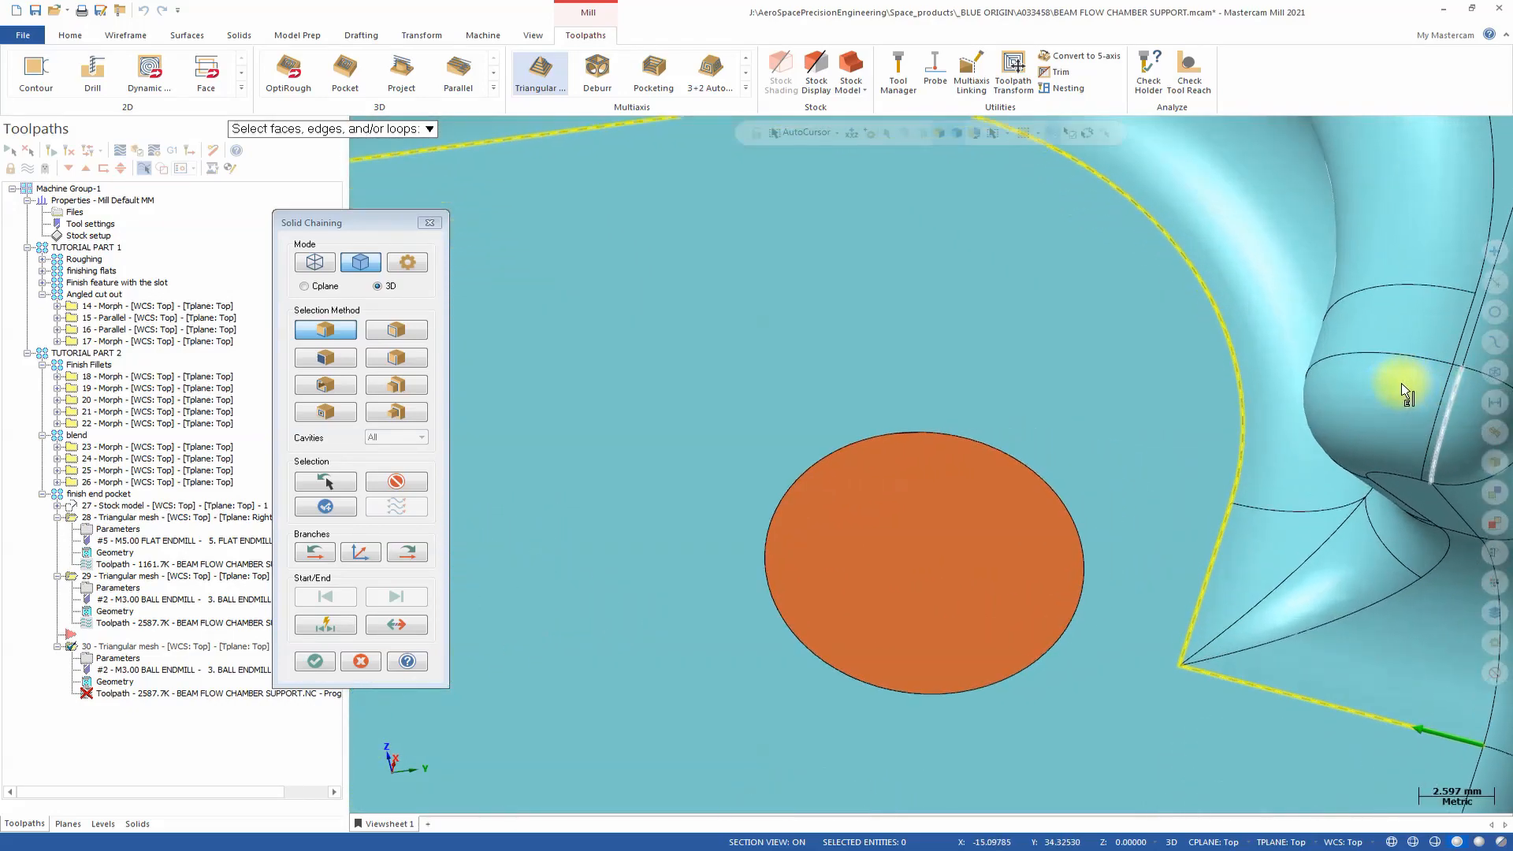
{"action": "scroll", "coordinate": [1383, 372], "scroll_direction": "up", "scroll_amount": 1}
{"action": "middle_click_drag", "start_coordinate": [1383, 372], "coordinate": [1383, 318]}
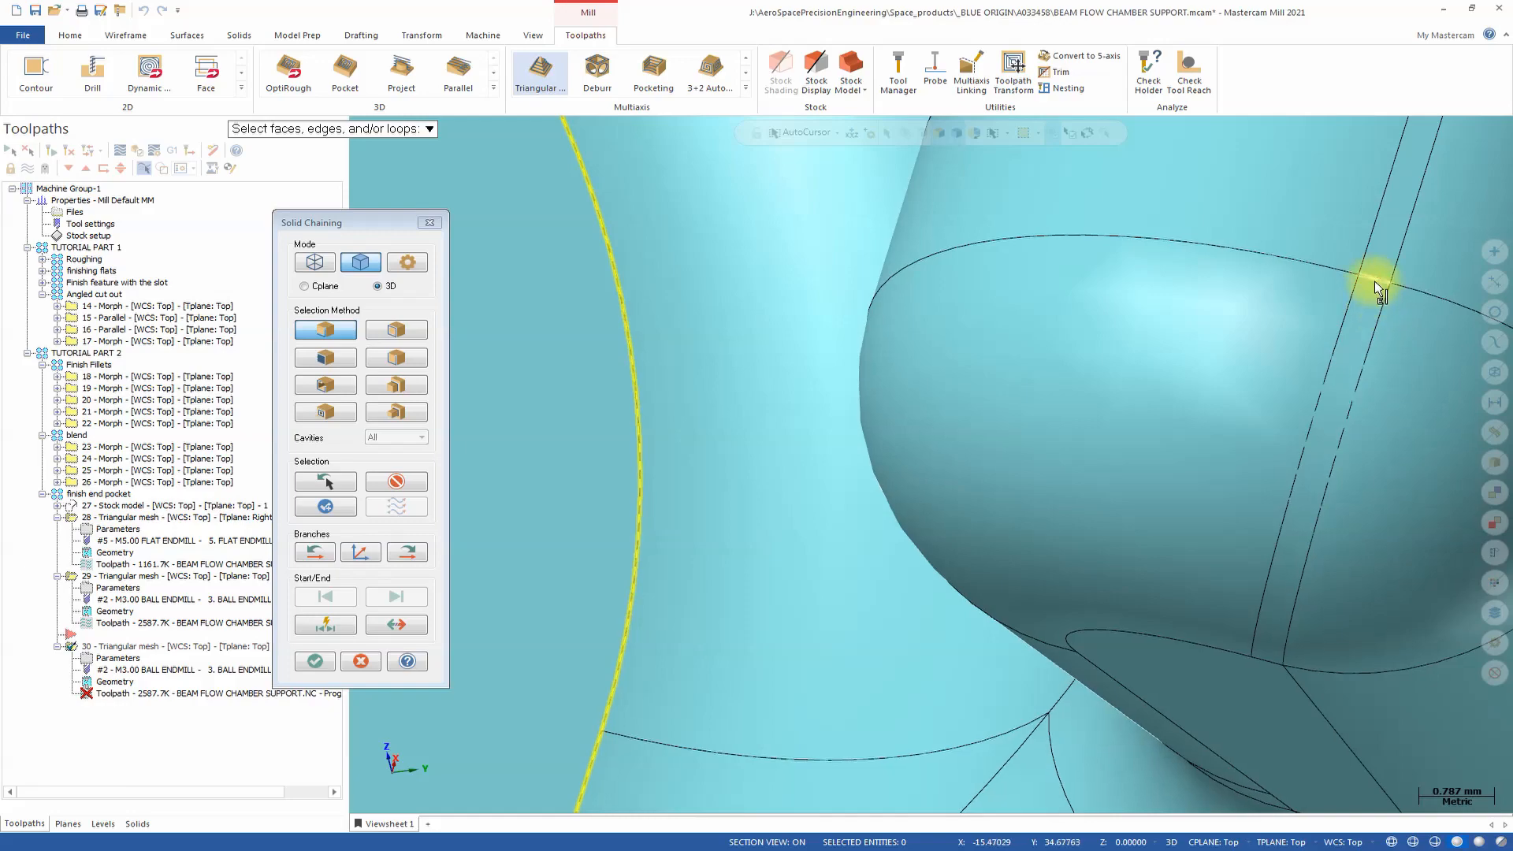
{"action": "left_click", "coordinate": [1378, 288]}
{"action": "scroll", "coordinate": [1377, 290], "scroll_direction": "down", "scroll_amount": 8}
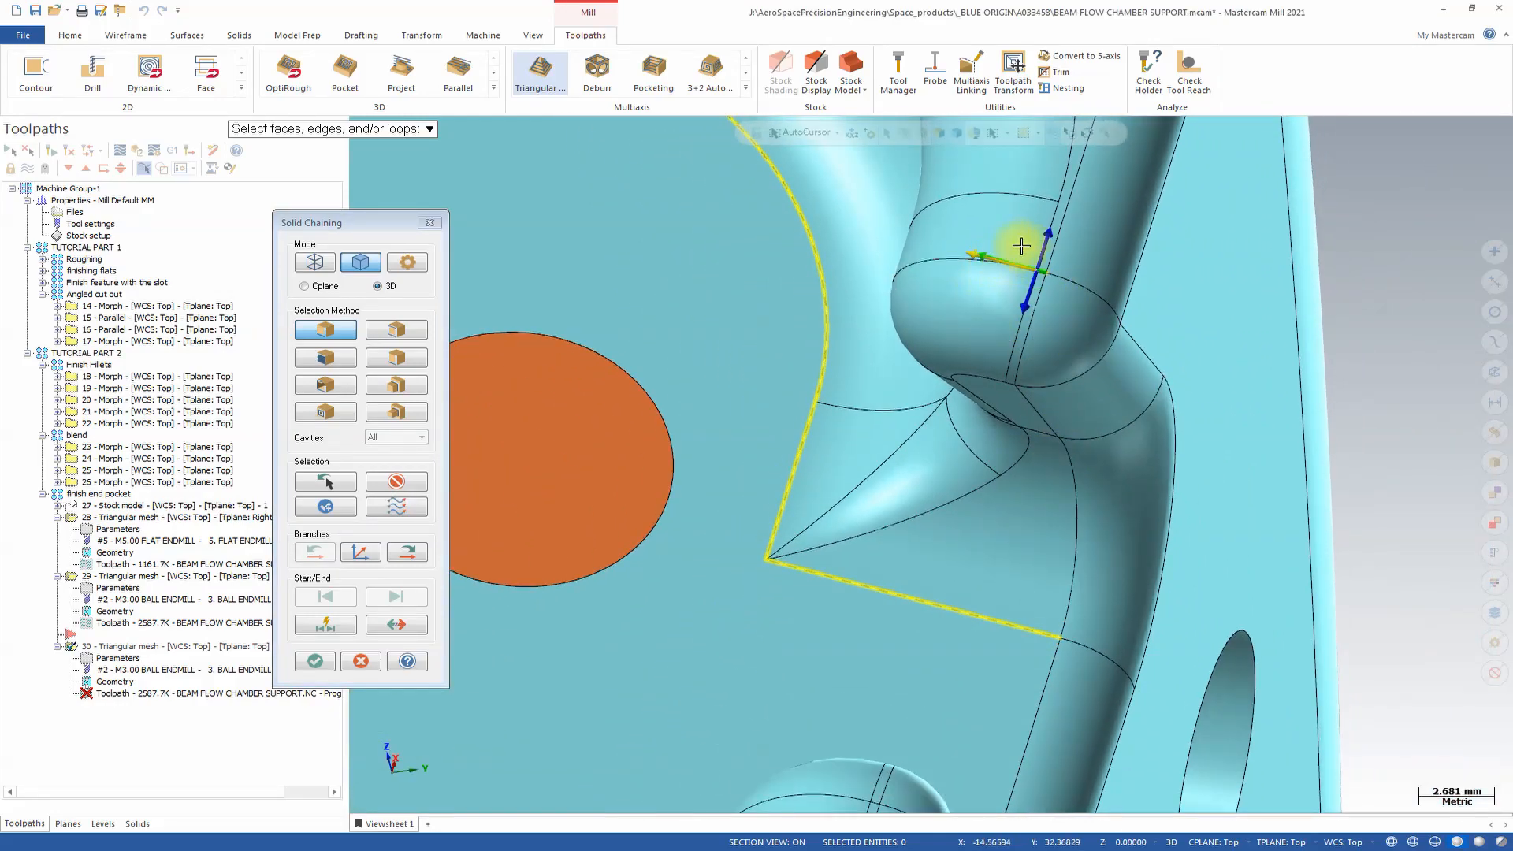
{"action": "left_click", "coordinate": [1045, 241]}
Step: Extend the second chain along the lip's outer rim to its other rounded end and accept both drive curves
{"action": "scroll", "coordinate": [1038, 269], "scroll_direction": "down", "scroll_amount": 3}
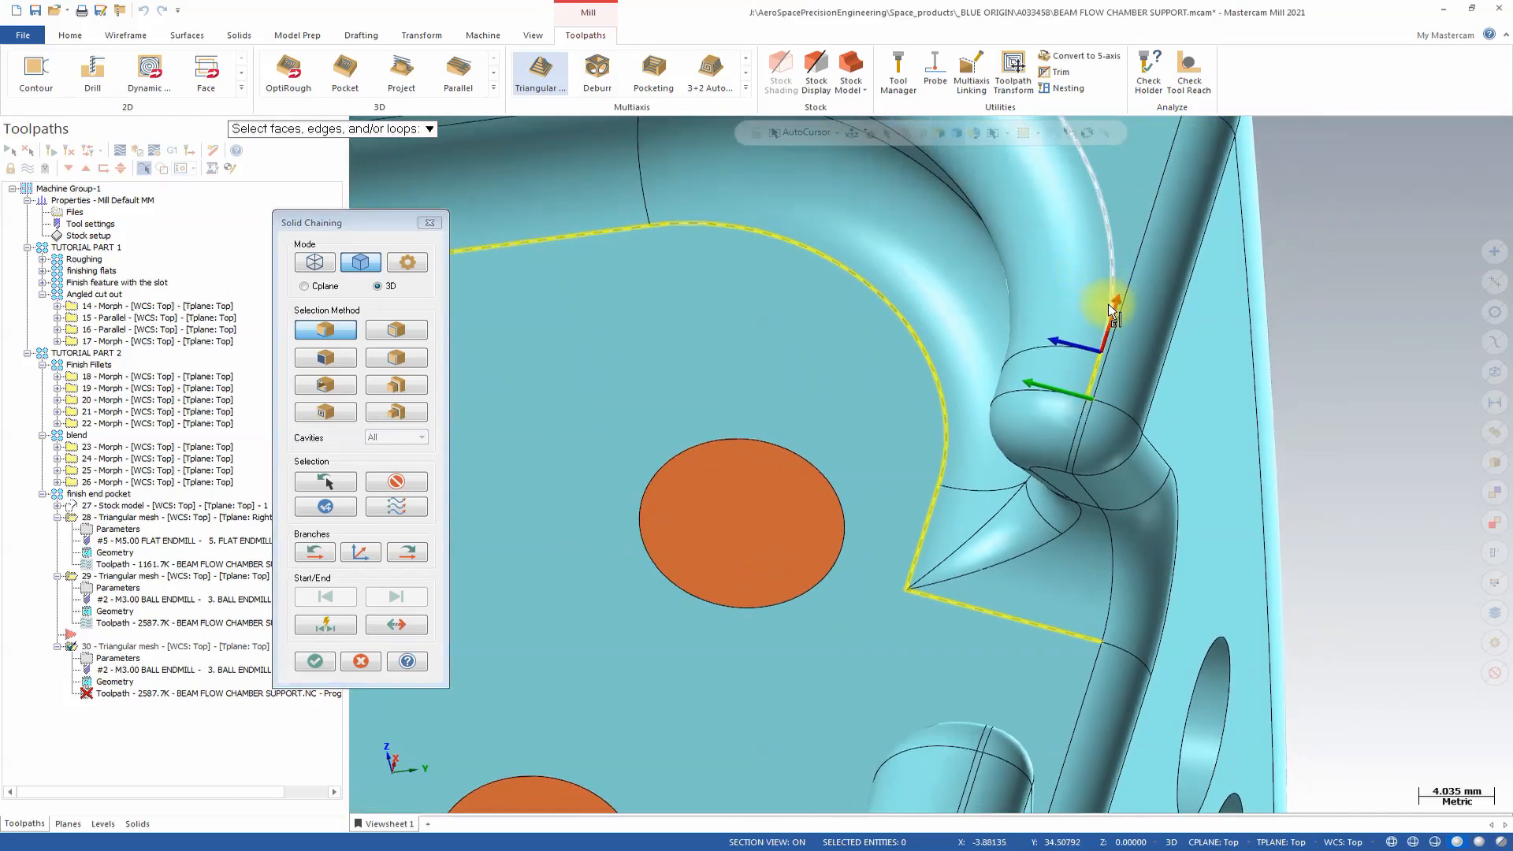
{"action": "scroll", "coordinate": [1087, 308], "scroll_direction": "down", "scroll_amount": 6}
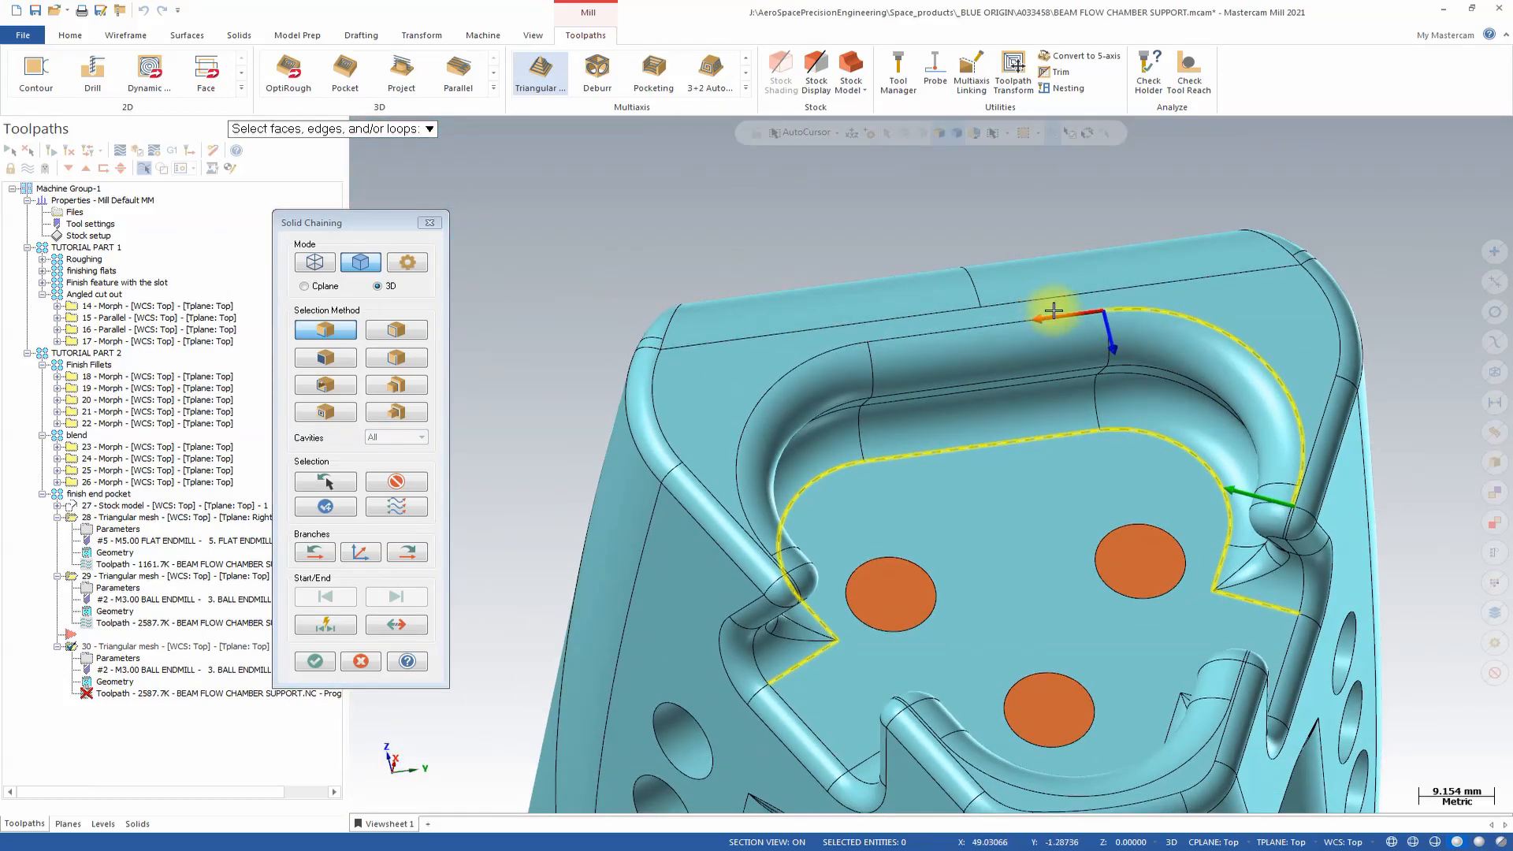
{"action": "left_click", "coordinate": [1053, 311]}
{"action": "left_click", "coordinate": [853, 347]}
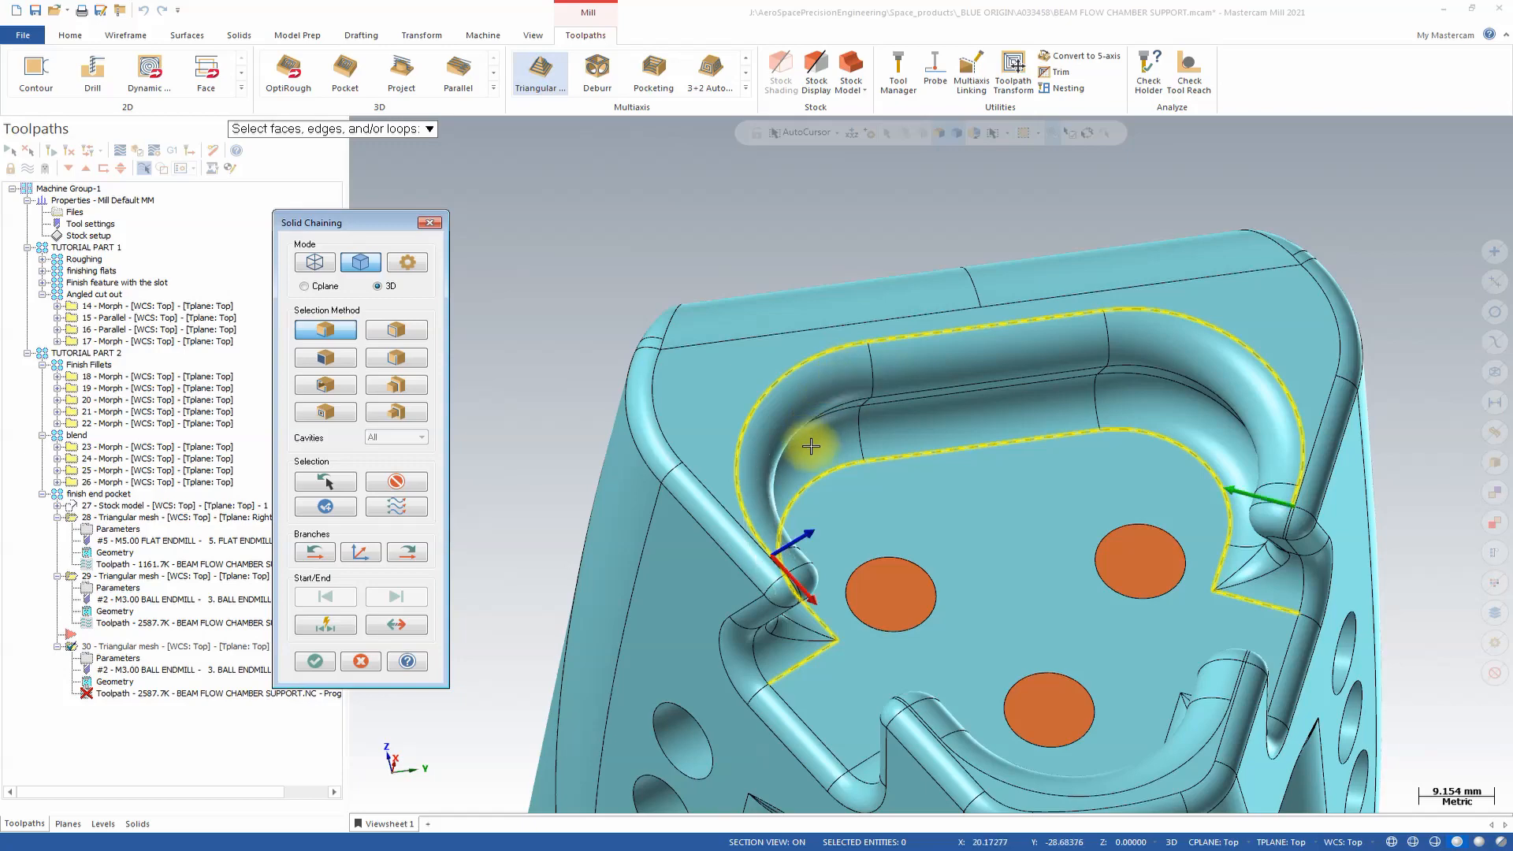
{"action": "left_click", "coordinate": [800, 583]}
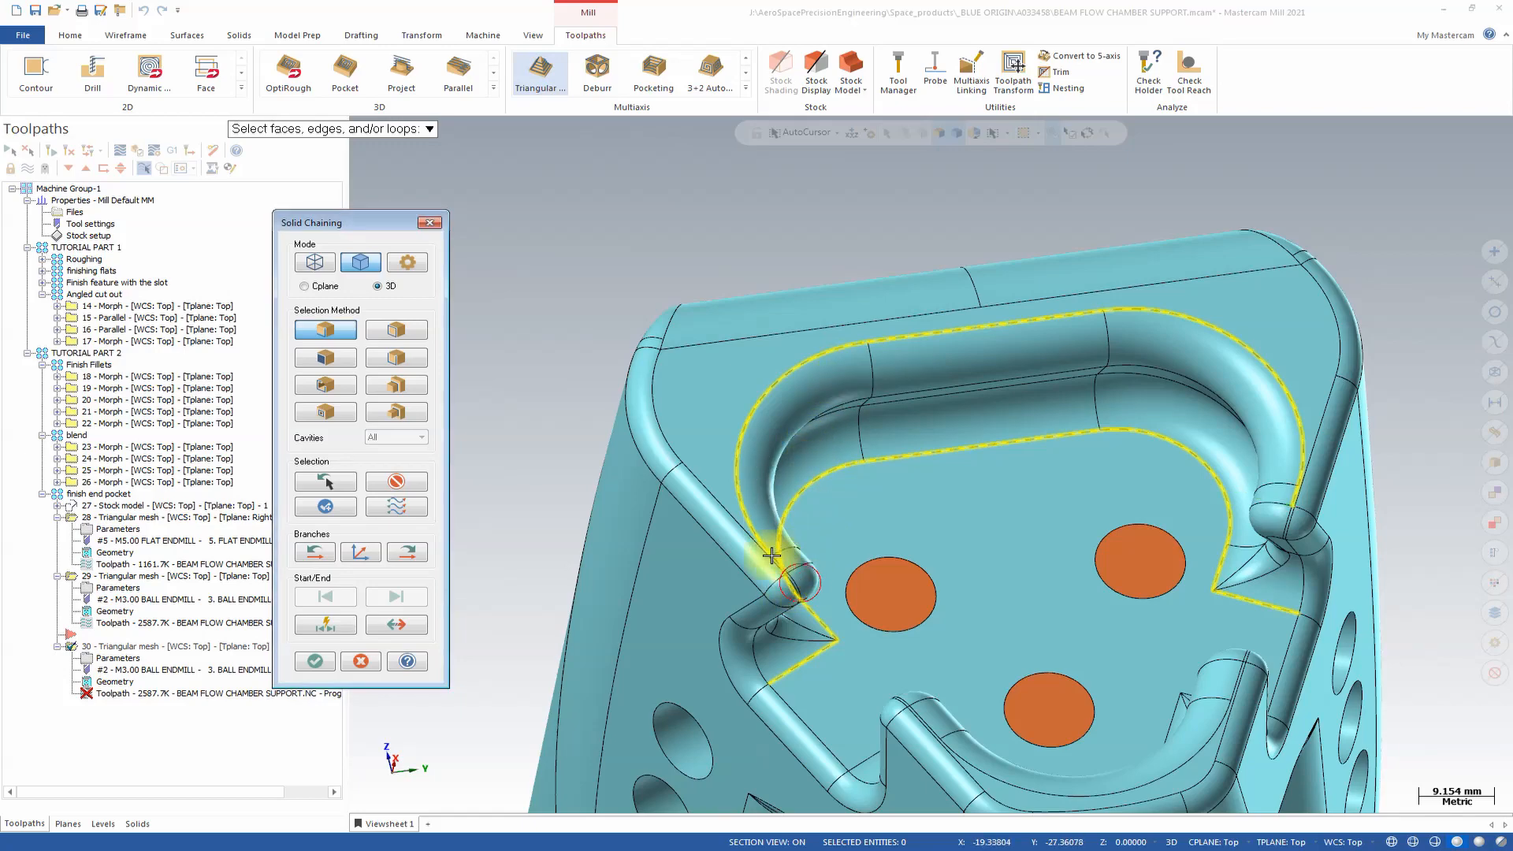
{"action": "left_click", "coordinate": [772, 582]}
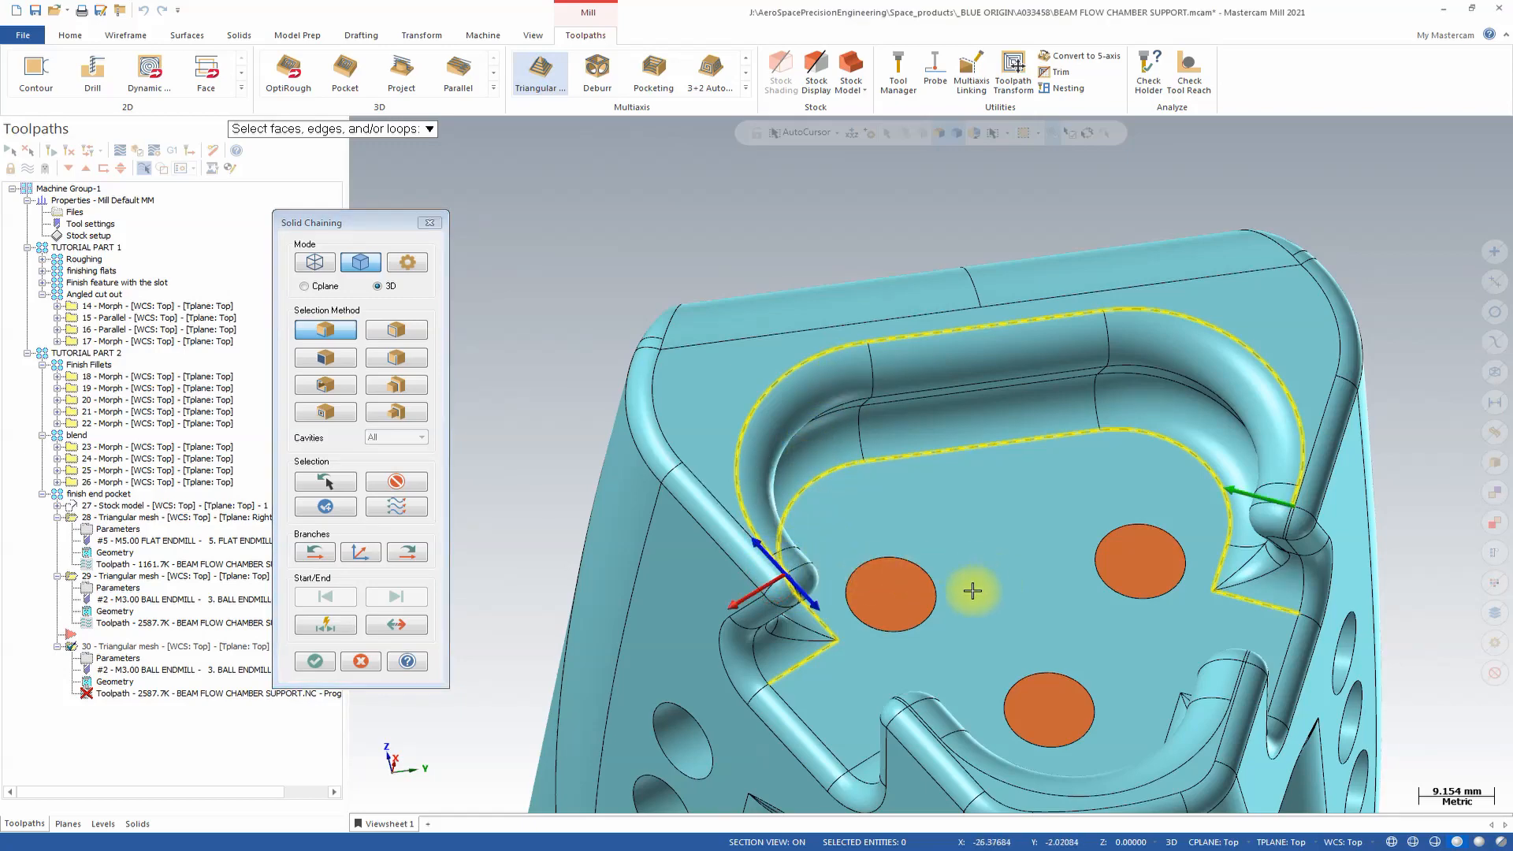
{"action": "scroll", "coordinate": [851, 608], "scroll_direction": "up", "scroll_amount": 5}
{"action": "middle_click_drag", "start_coordinate": [850, 608], "coordinate": [846, 603]}
{"action": "scroll", "coordinate": [846, 603], "scroll_direction": "up", "scroll_amount": 7}
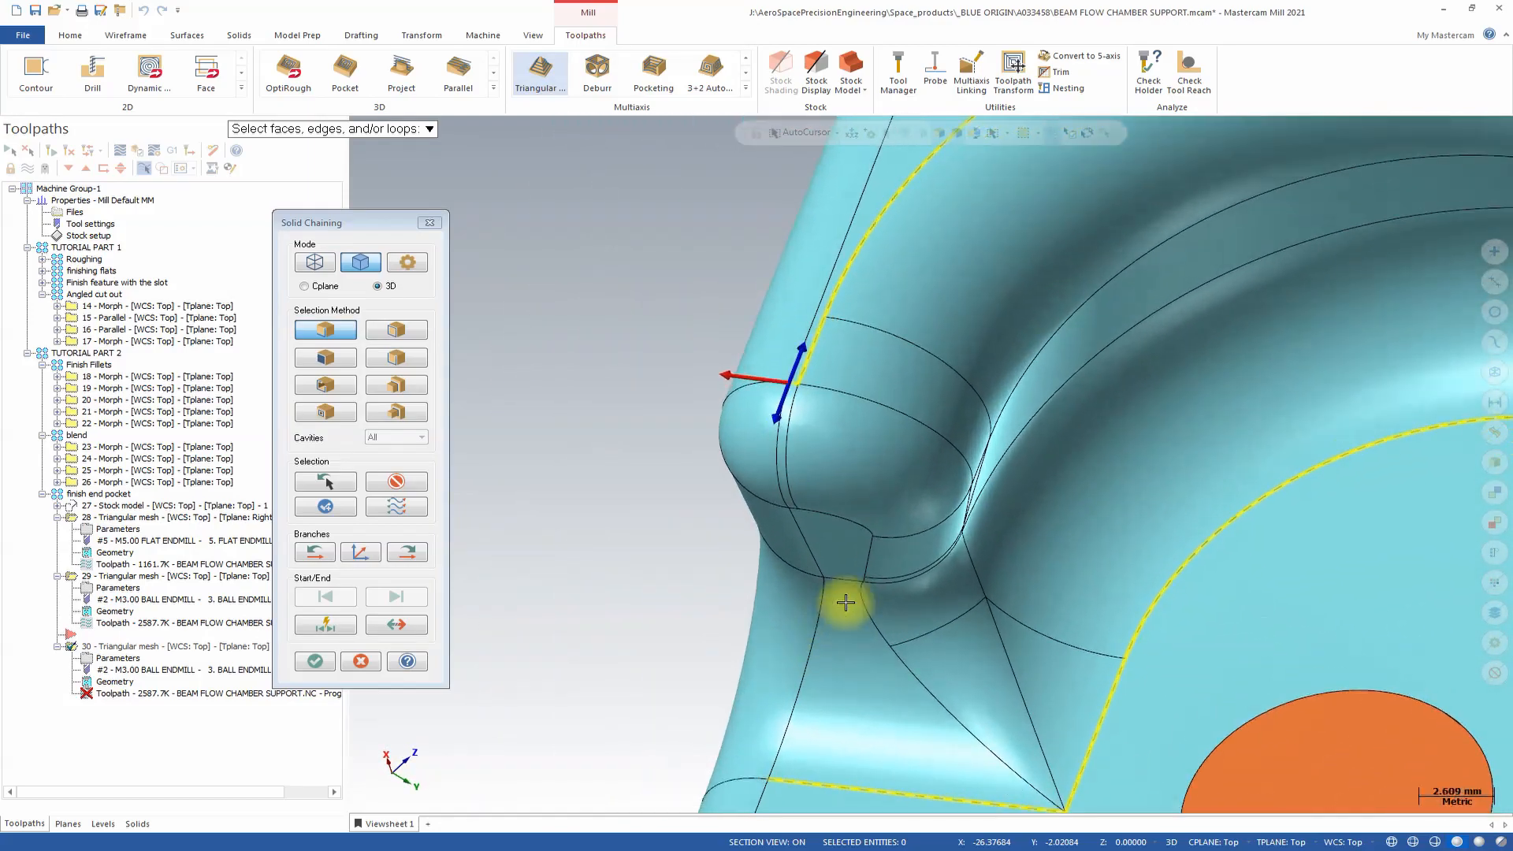
{"action": "scroll", "coordinate": [845, 601], "scroll_direction": "down", "scroll_amount": 12}
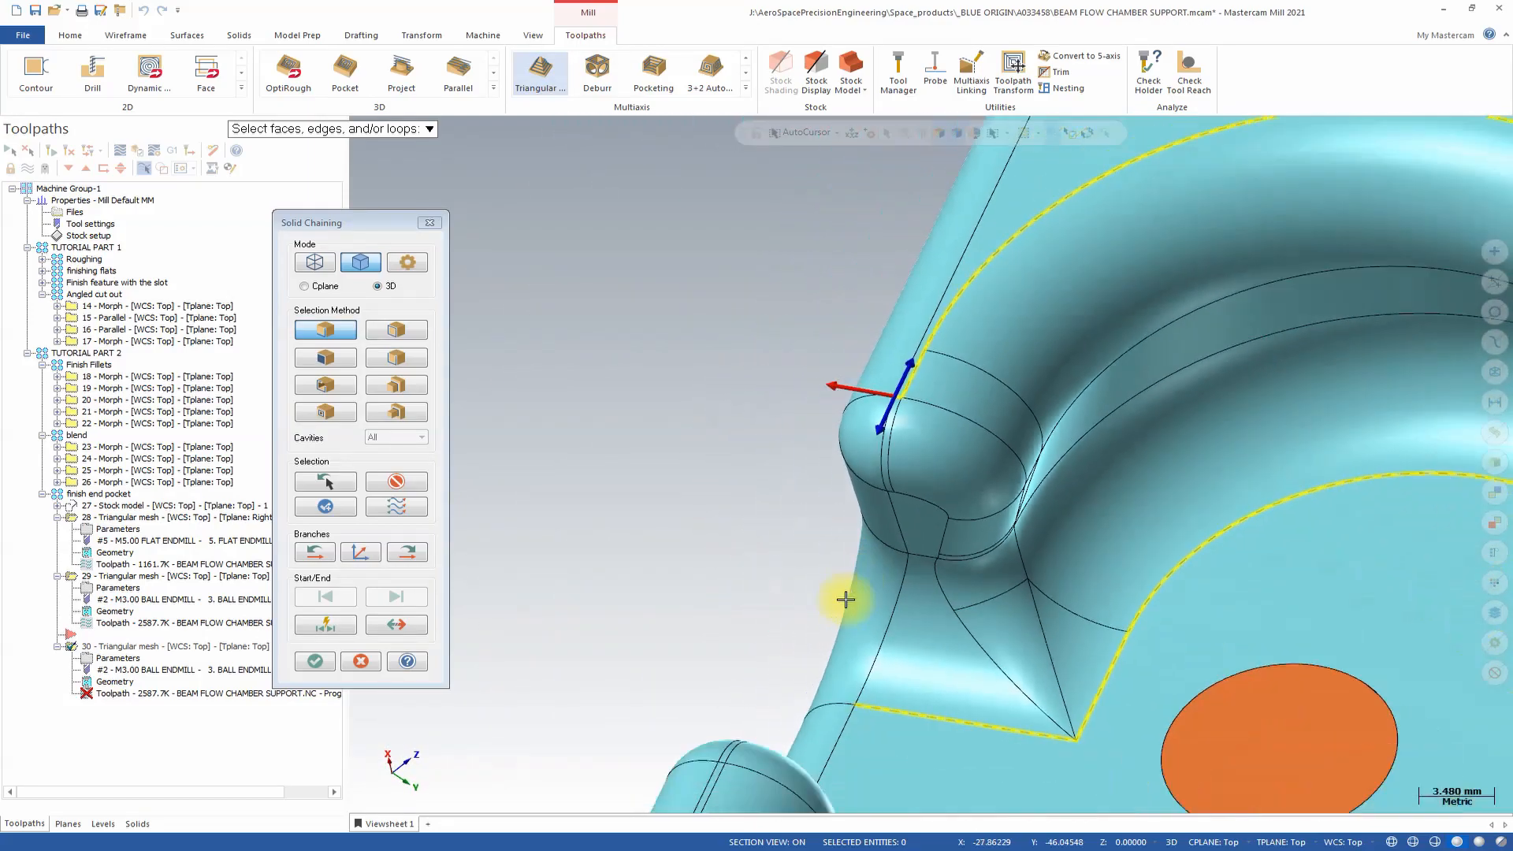
{"action": "left_click", "coordinate": [314, 661]}
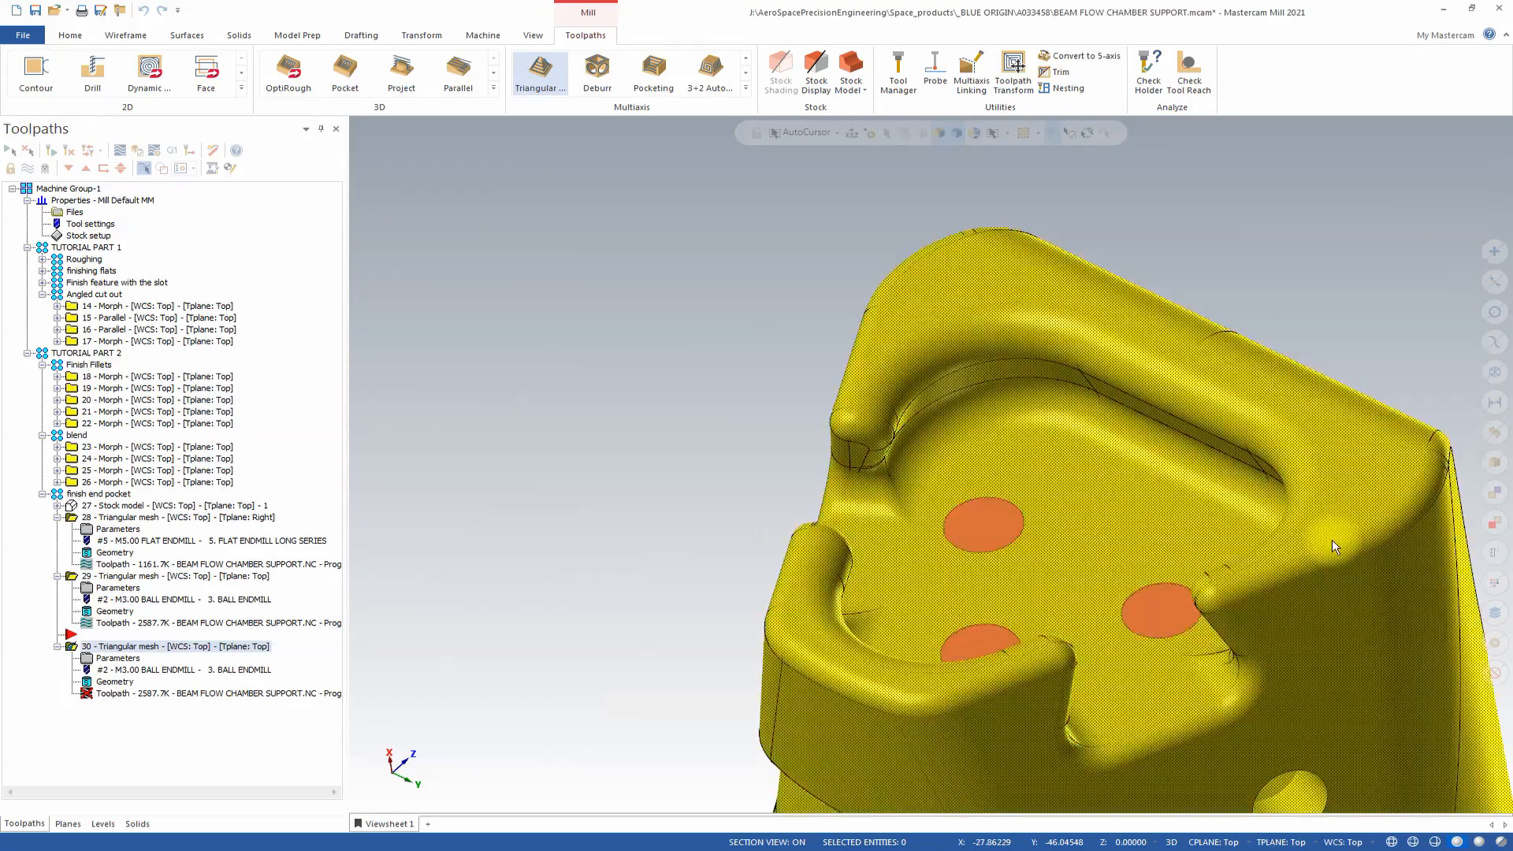
Step: Clear the accidental solid selection and regenerate the copied Triangular Mesh operation 30
{"action": "left_click", "coordinate": [1332, 542]}
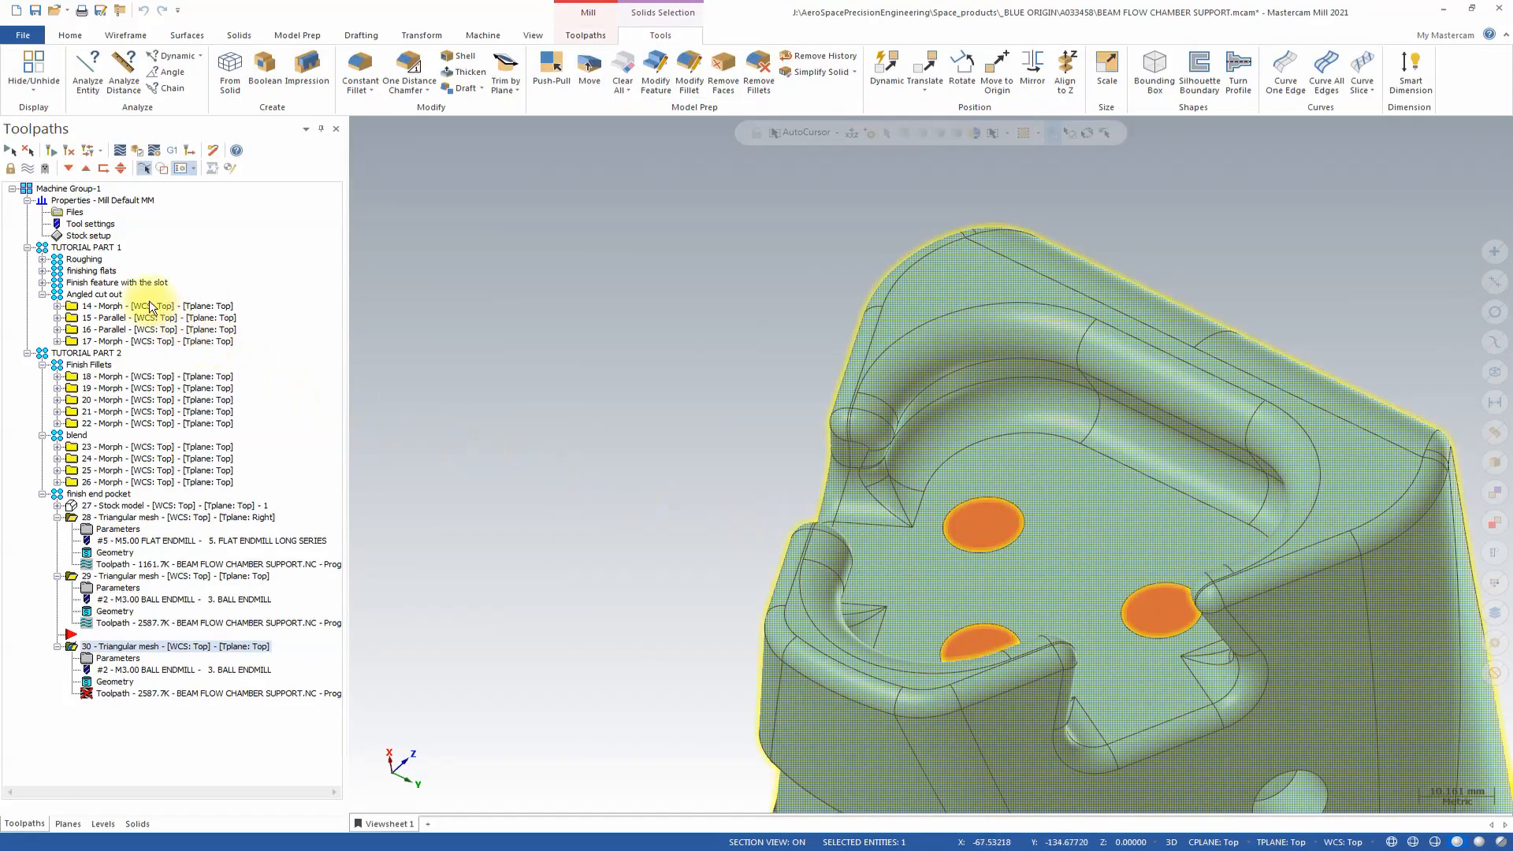
{"action": "left_click", "coordinate": [886, 351]}
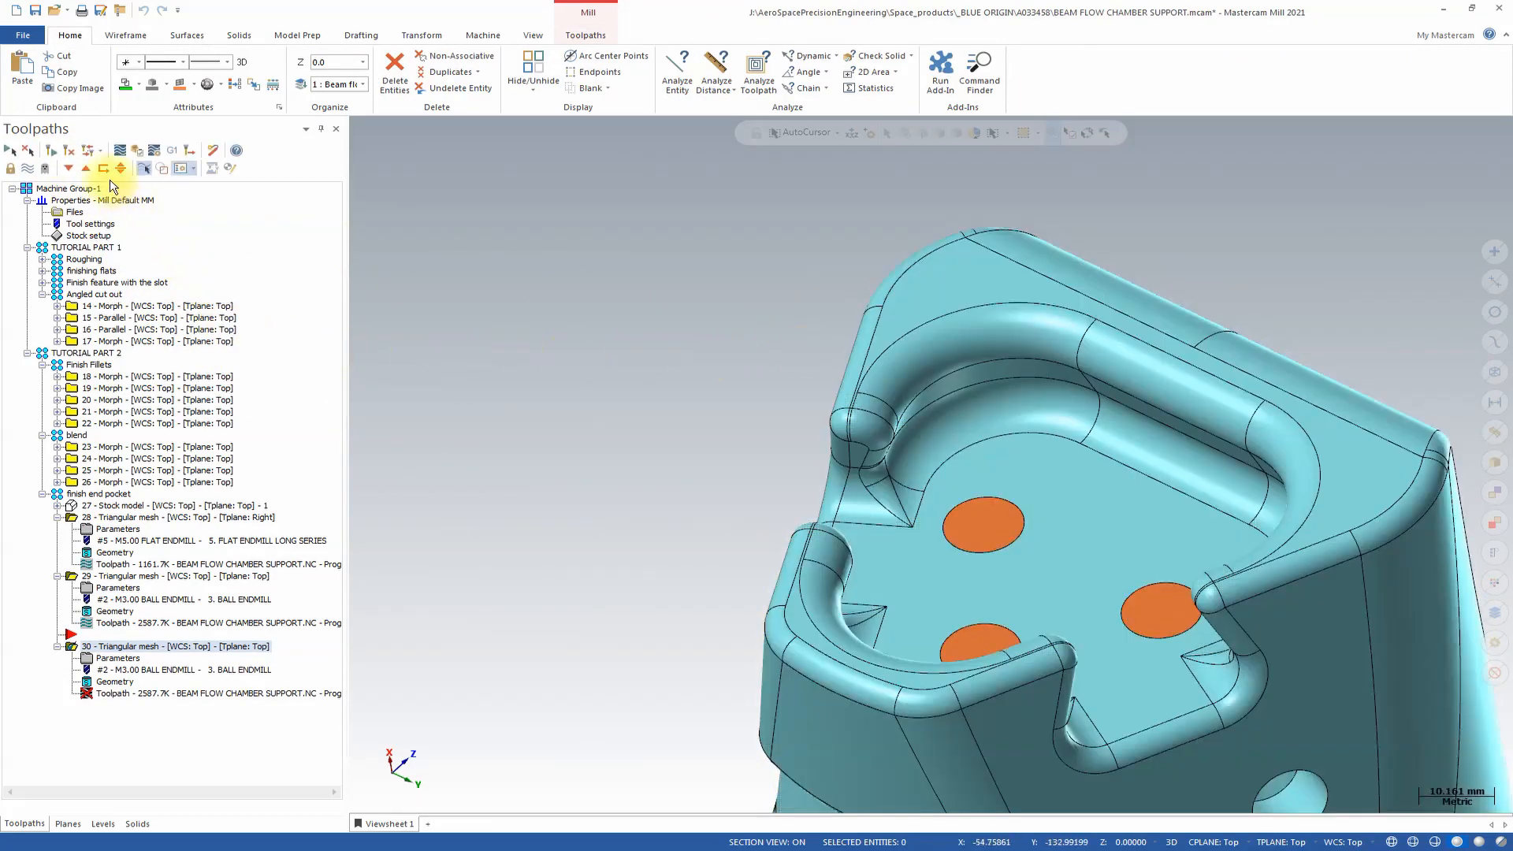
{"action": "left_click", "coordinate": [51, 150]}
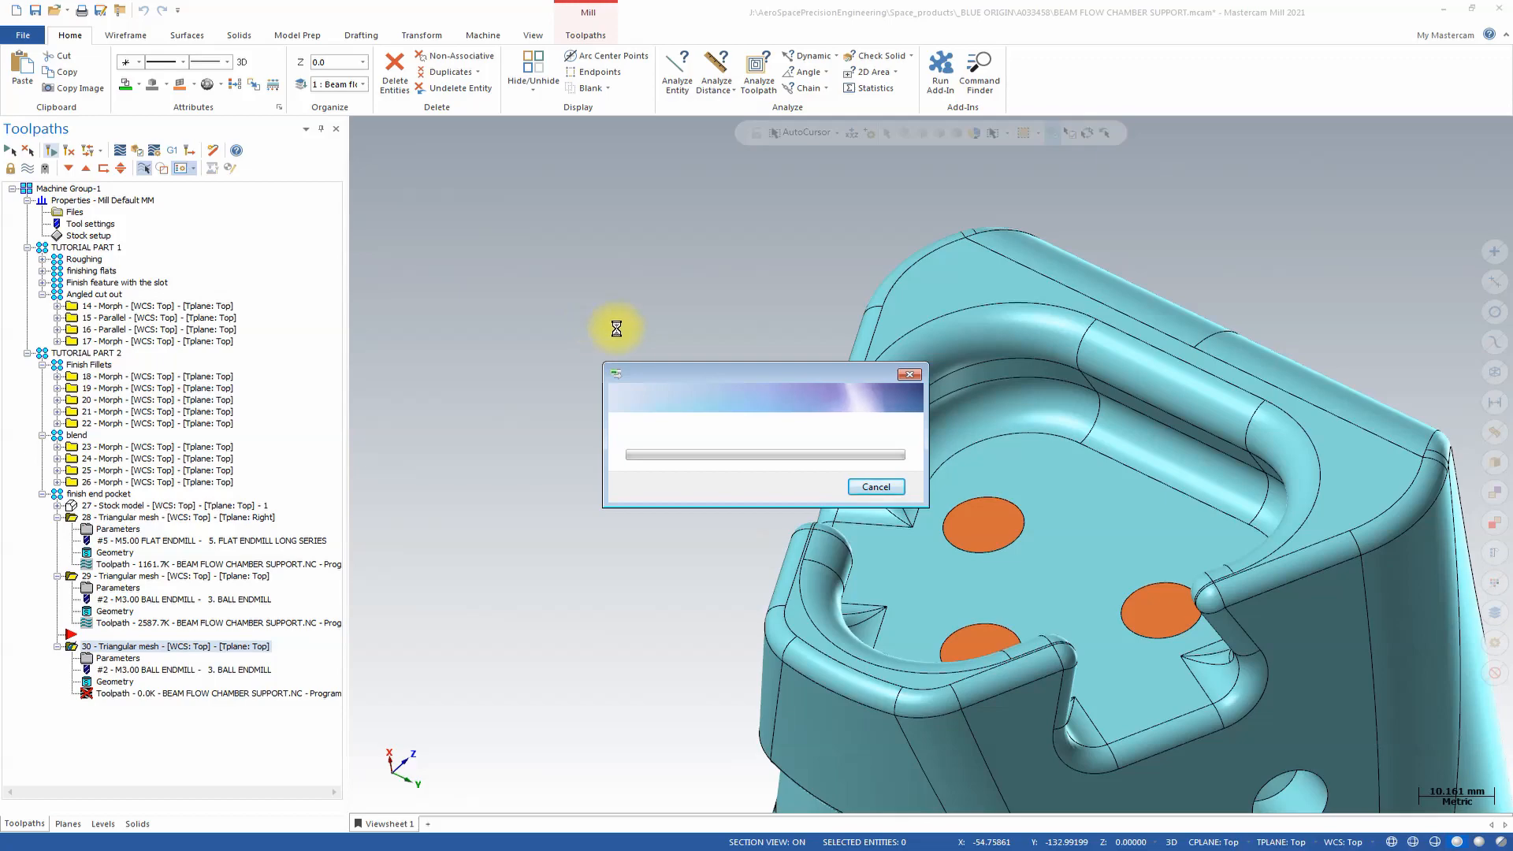
Step: Limit the point distribution of Triangular Mesh operation 29 to a maximum distance of 0.1 and dismiss the collision report
{"action": "left_click", "coordinate": [131, 576]}
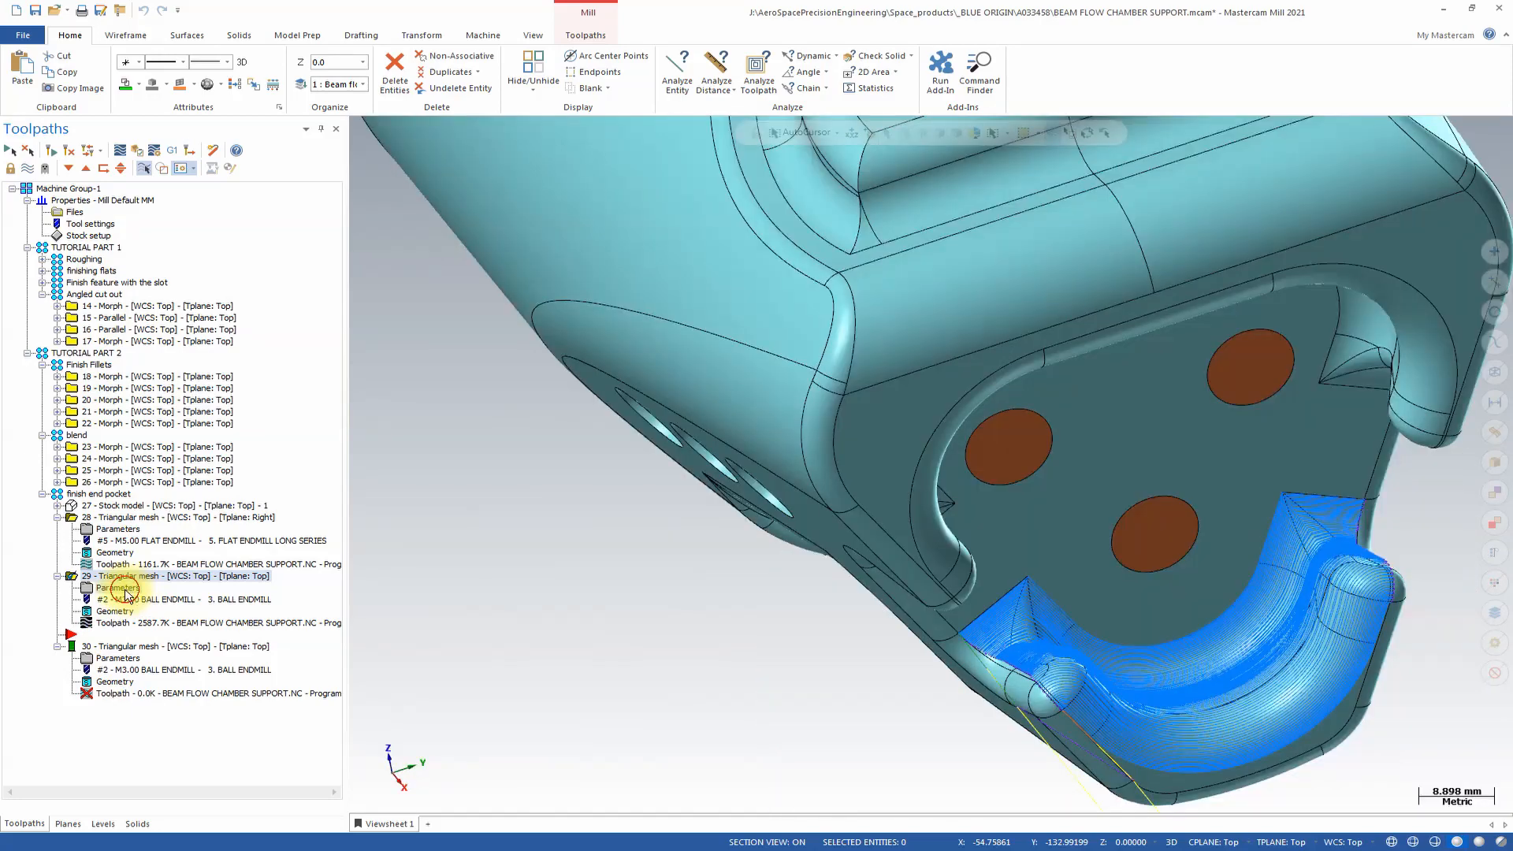
{"action": "left_click", "coordinate": [124, 590]}
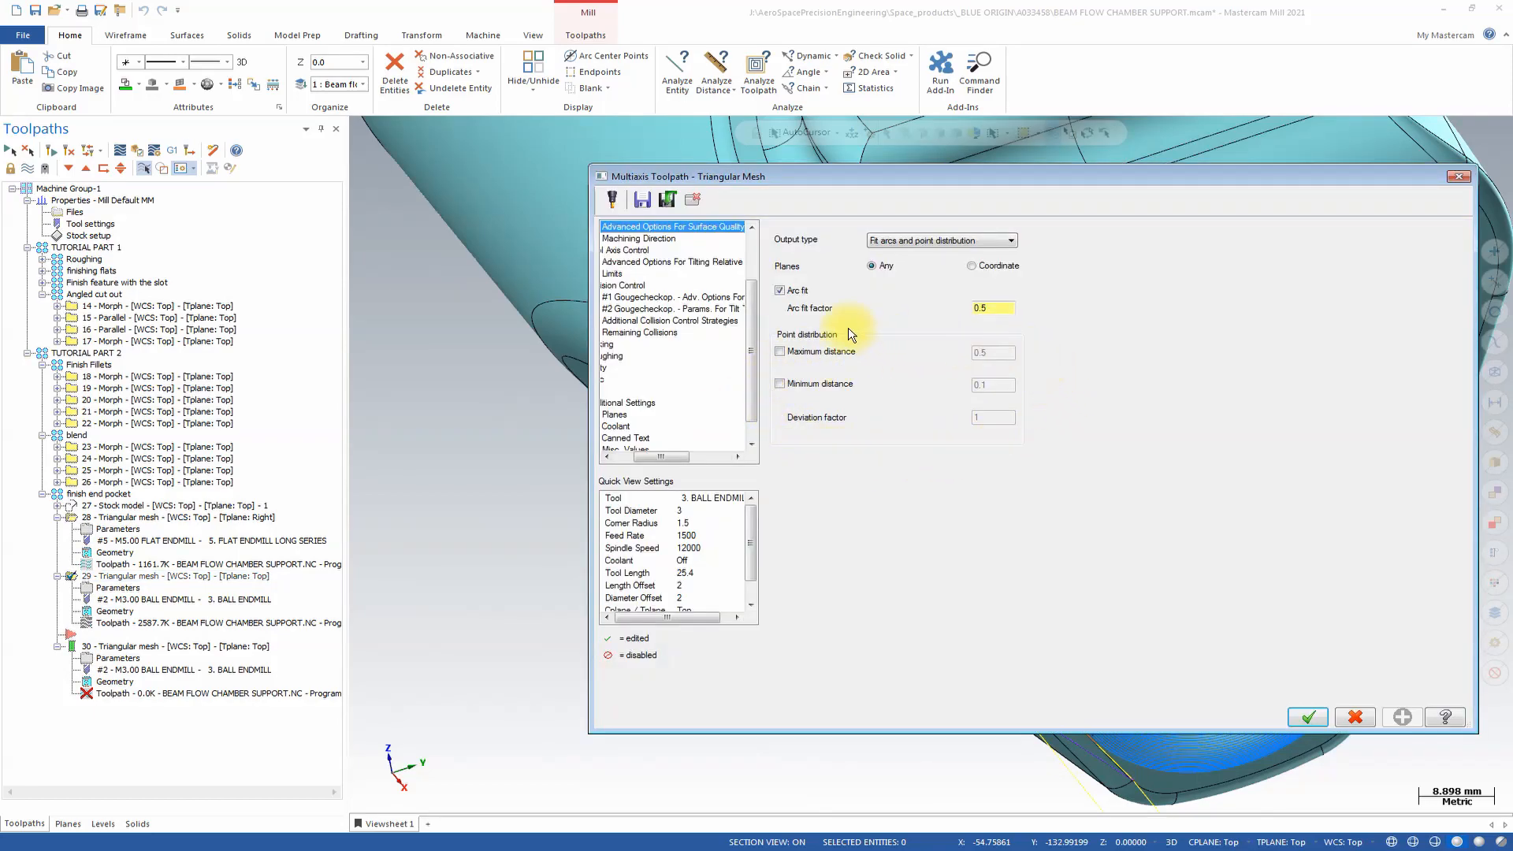
{"action": "left_click", "coordinate": [779, 351]}
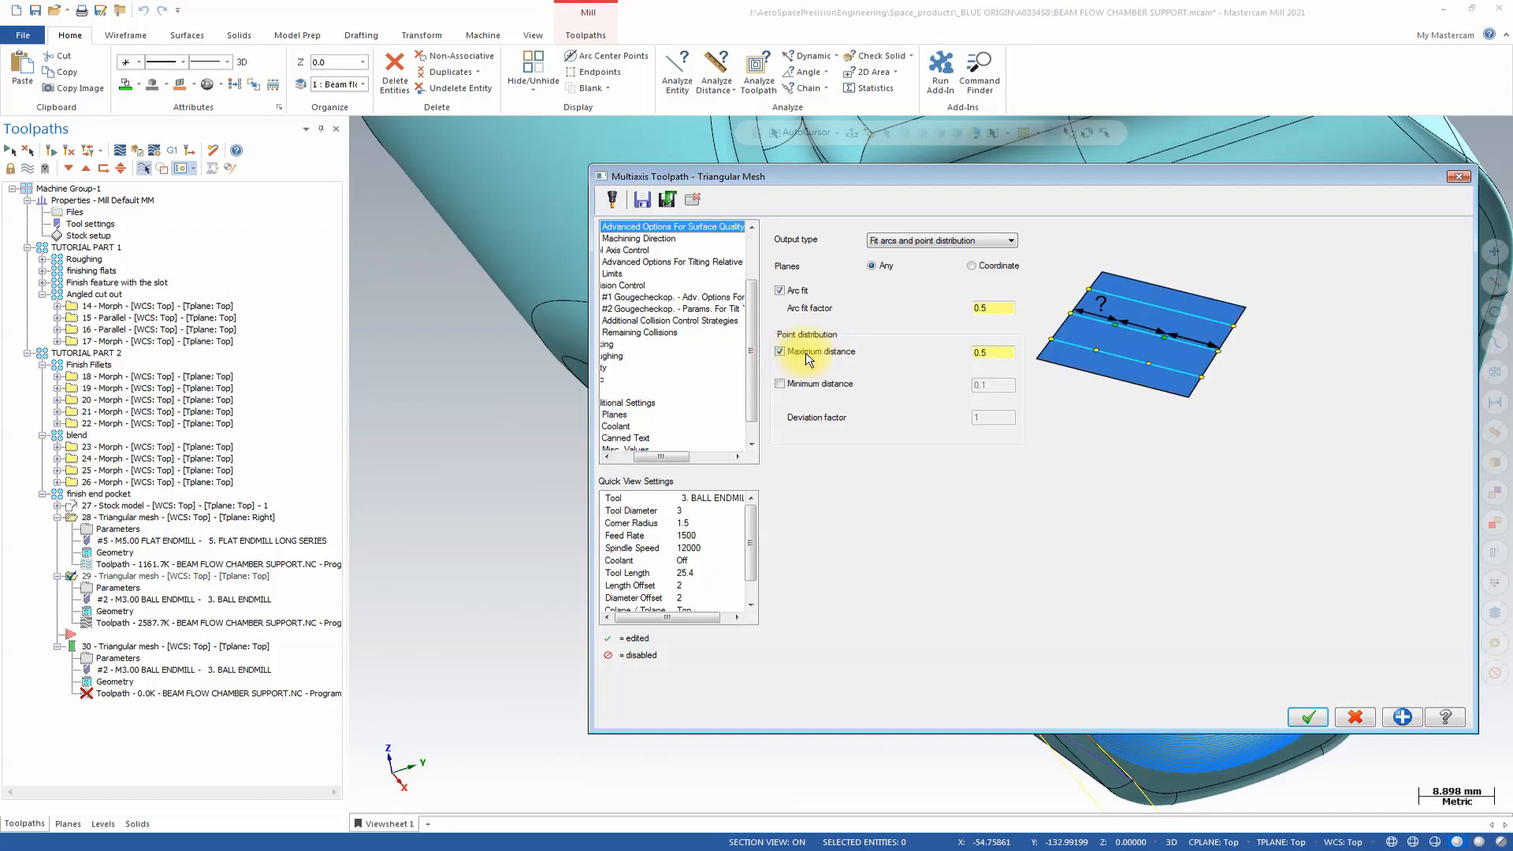
{"action": "double_click", "coordinate": [991, 352]}
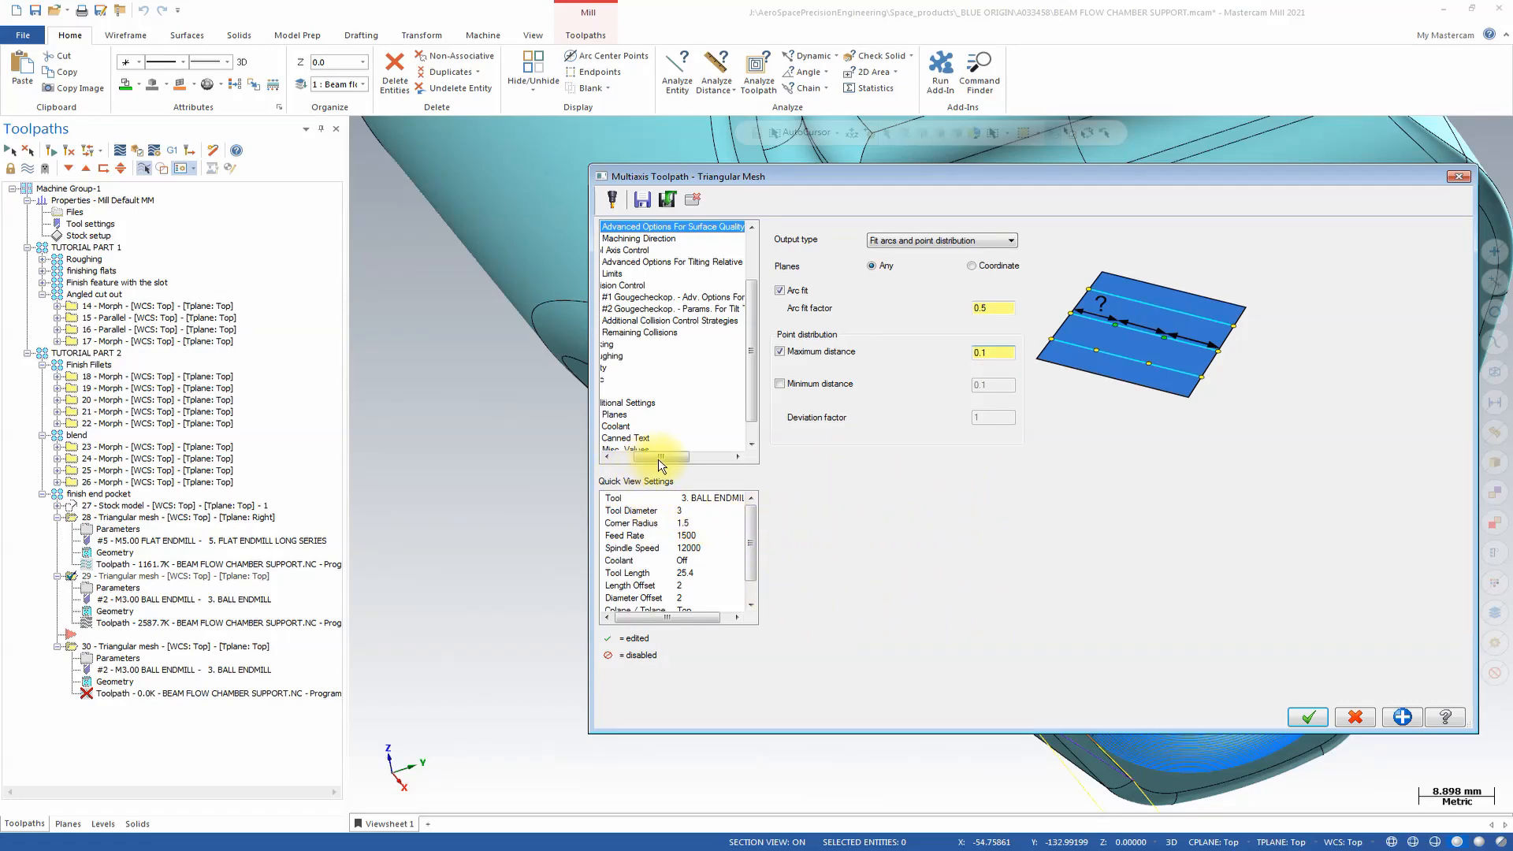
{"action": "left_click", "coordinate": [1308, 717]}
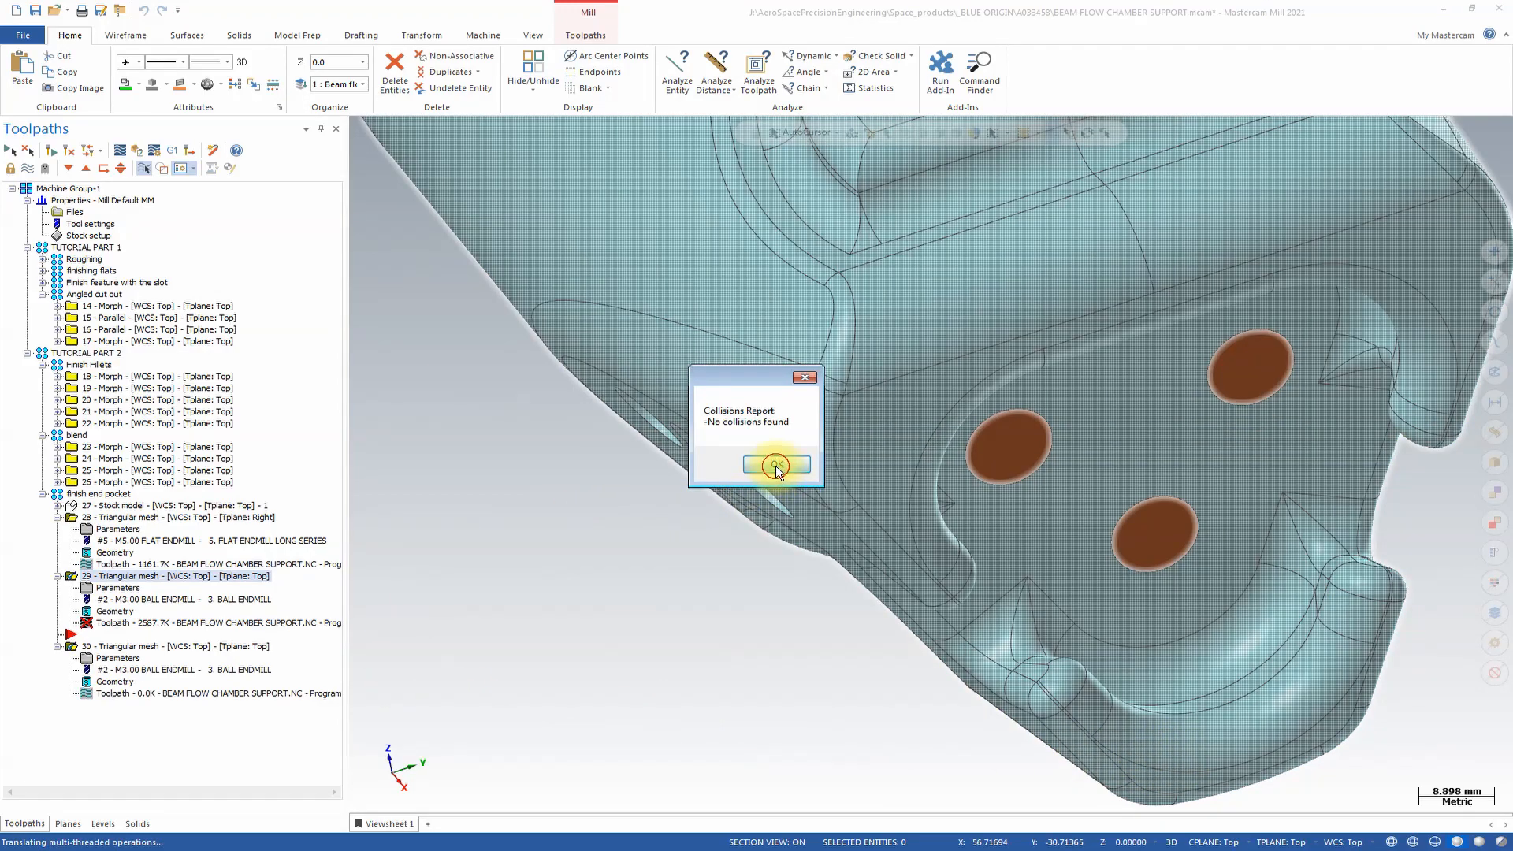
{"action": "left_click", "coordinate": [776, 466]}
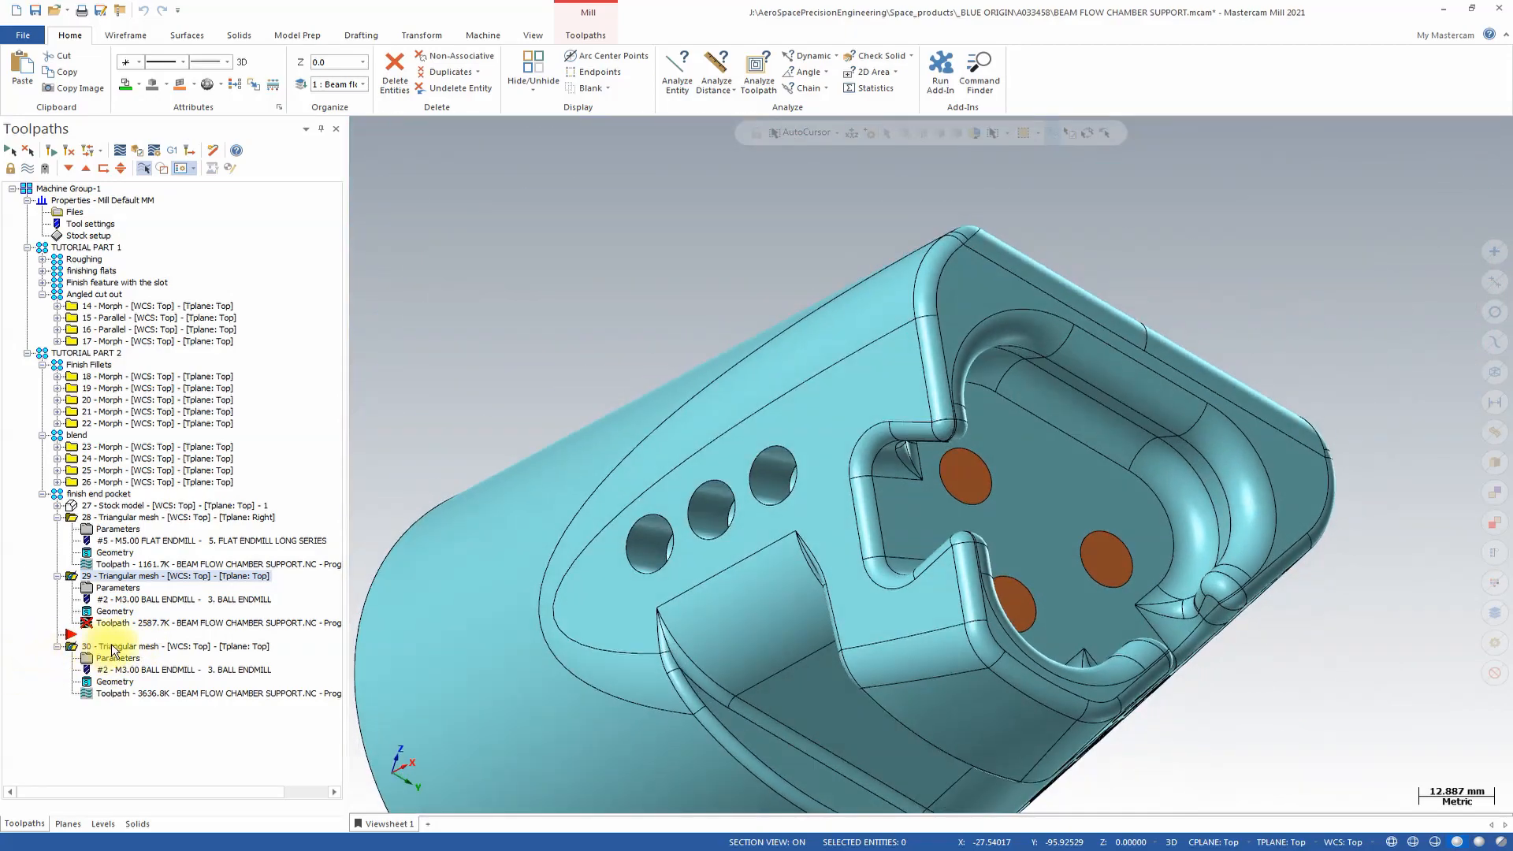
Step: Check operation 30's toolpath, then regenerate Triangular Mesh operation 29 and inspect its passes along the pocket lip up close
{"action": "left_click", "coordinate": [114, 650]}
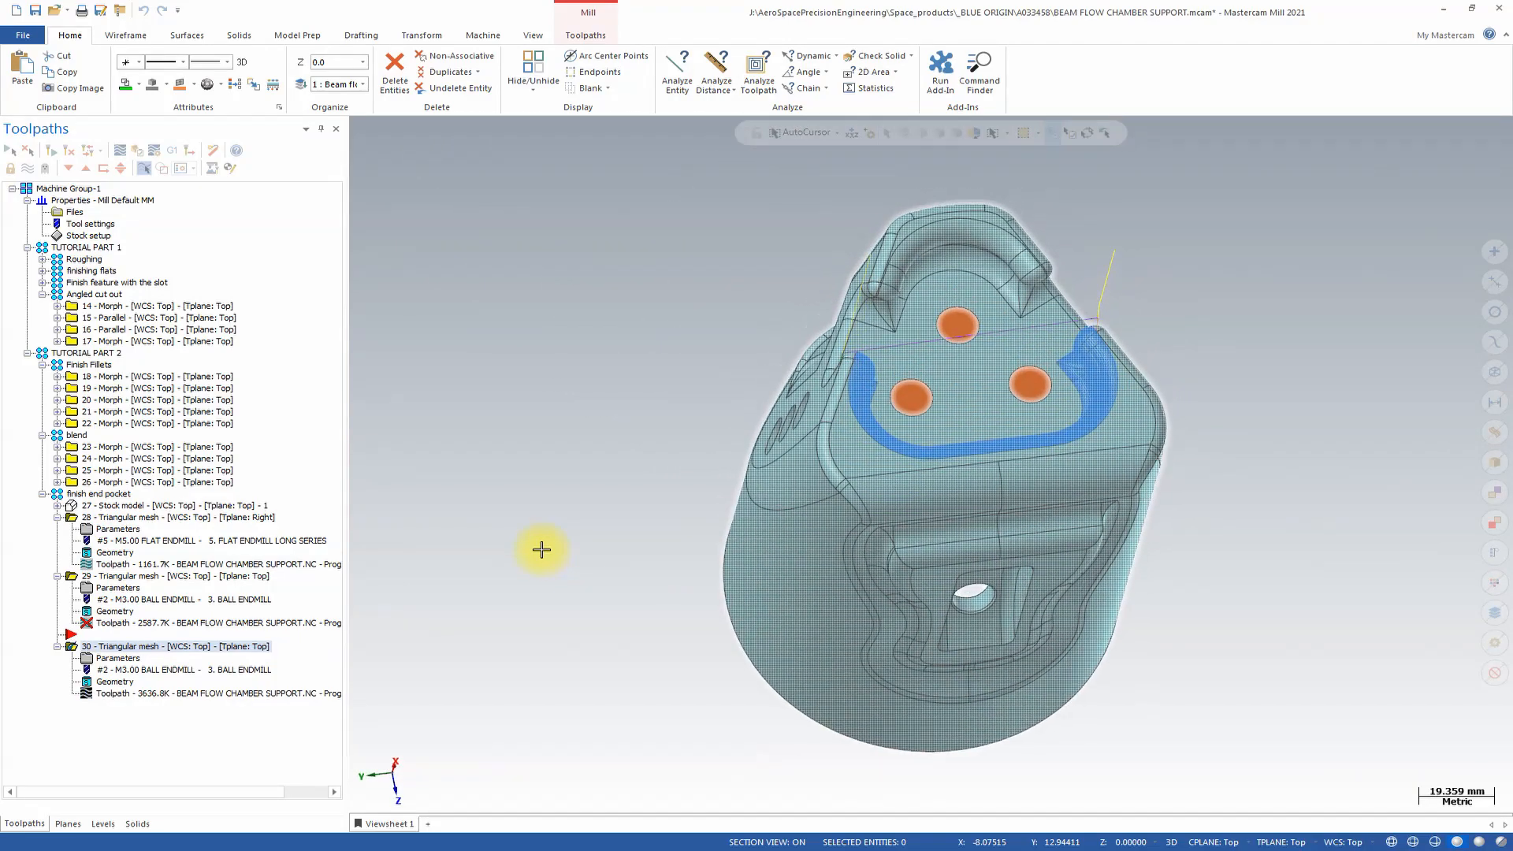
{"action": "left_click", "coordinate": [105, 576]}
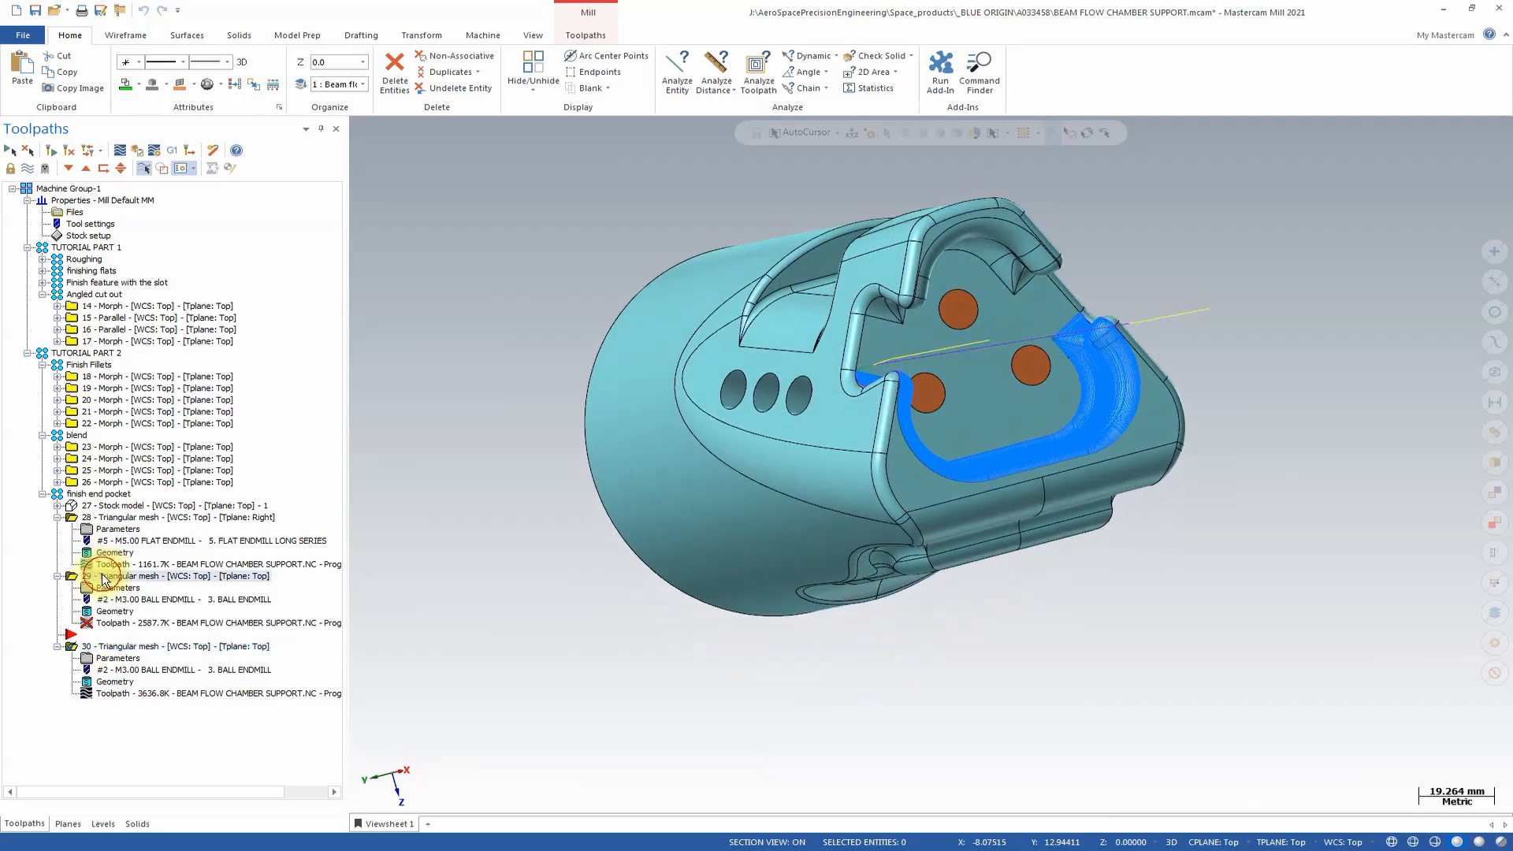
{"action": "left_click", "coordinate": [54, 150]}
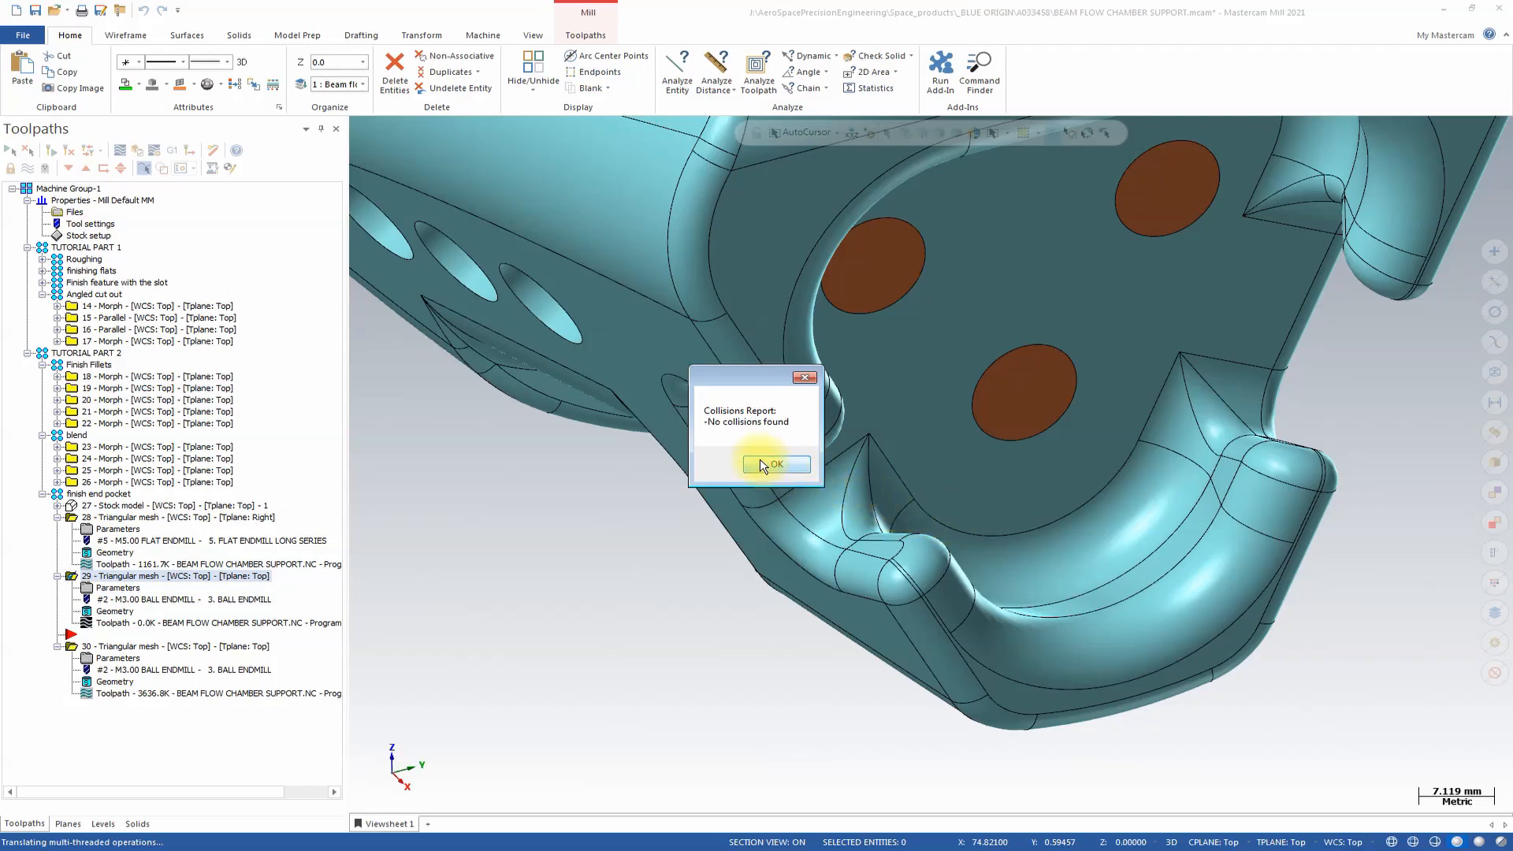
{"action": "left_click", "coordinate": [763, 465]}
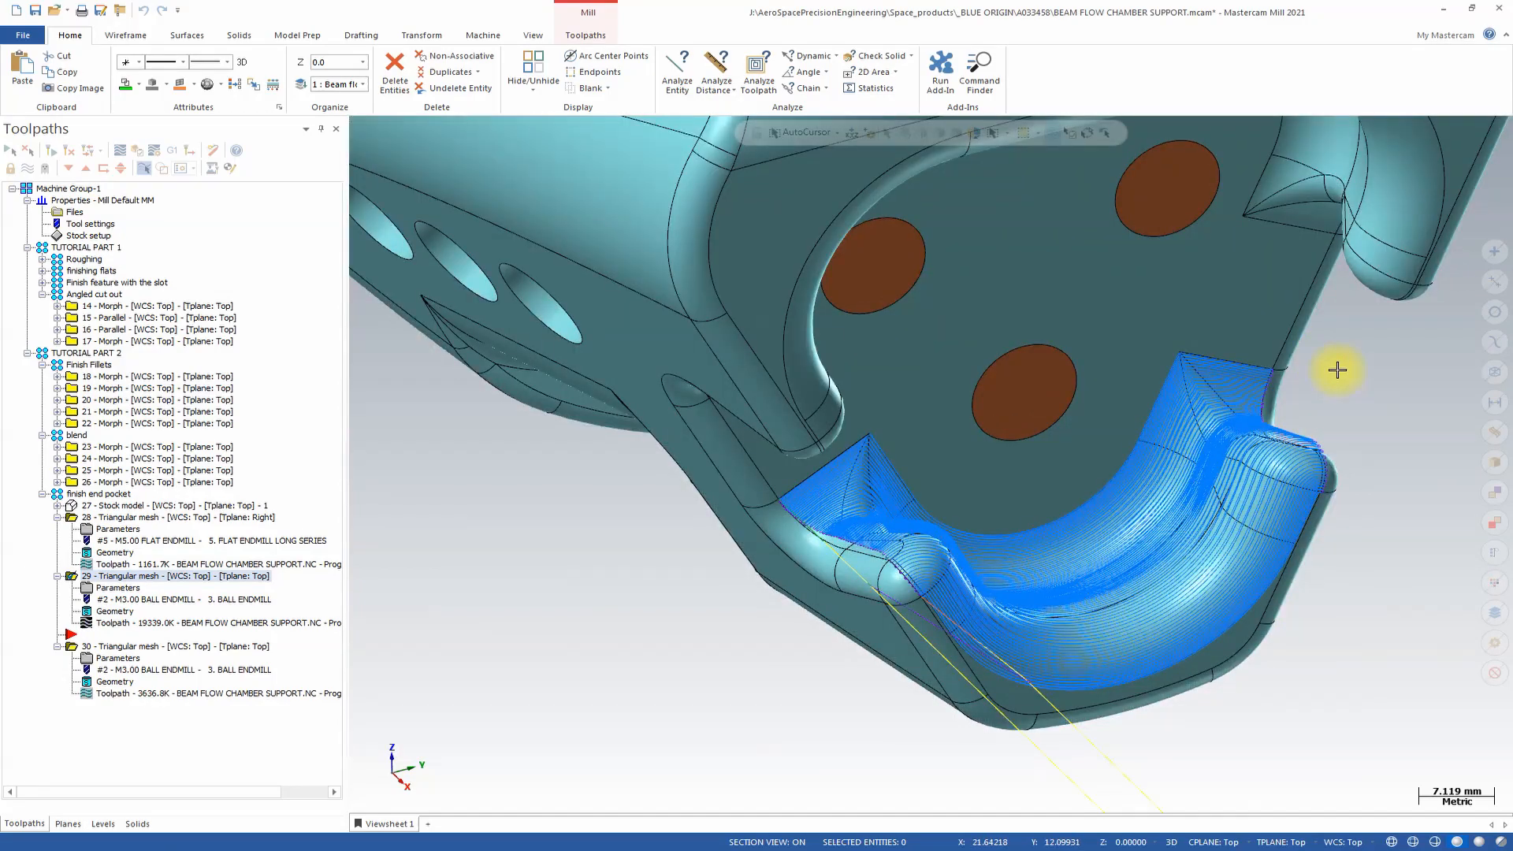
{"action": "middle_click_drag", "start_coordinate": [1433, 433], "coordinate": [1409, 424]}
{"action": "scroll", "coordinate": [1409, 424], "scroll_direction": "up", "scroll_amount": 5}
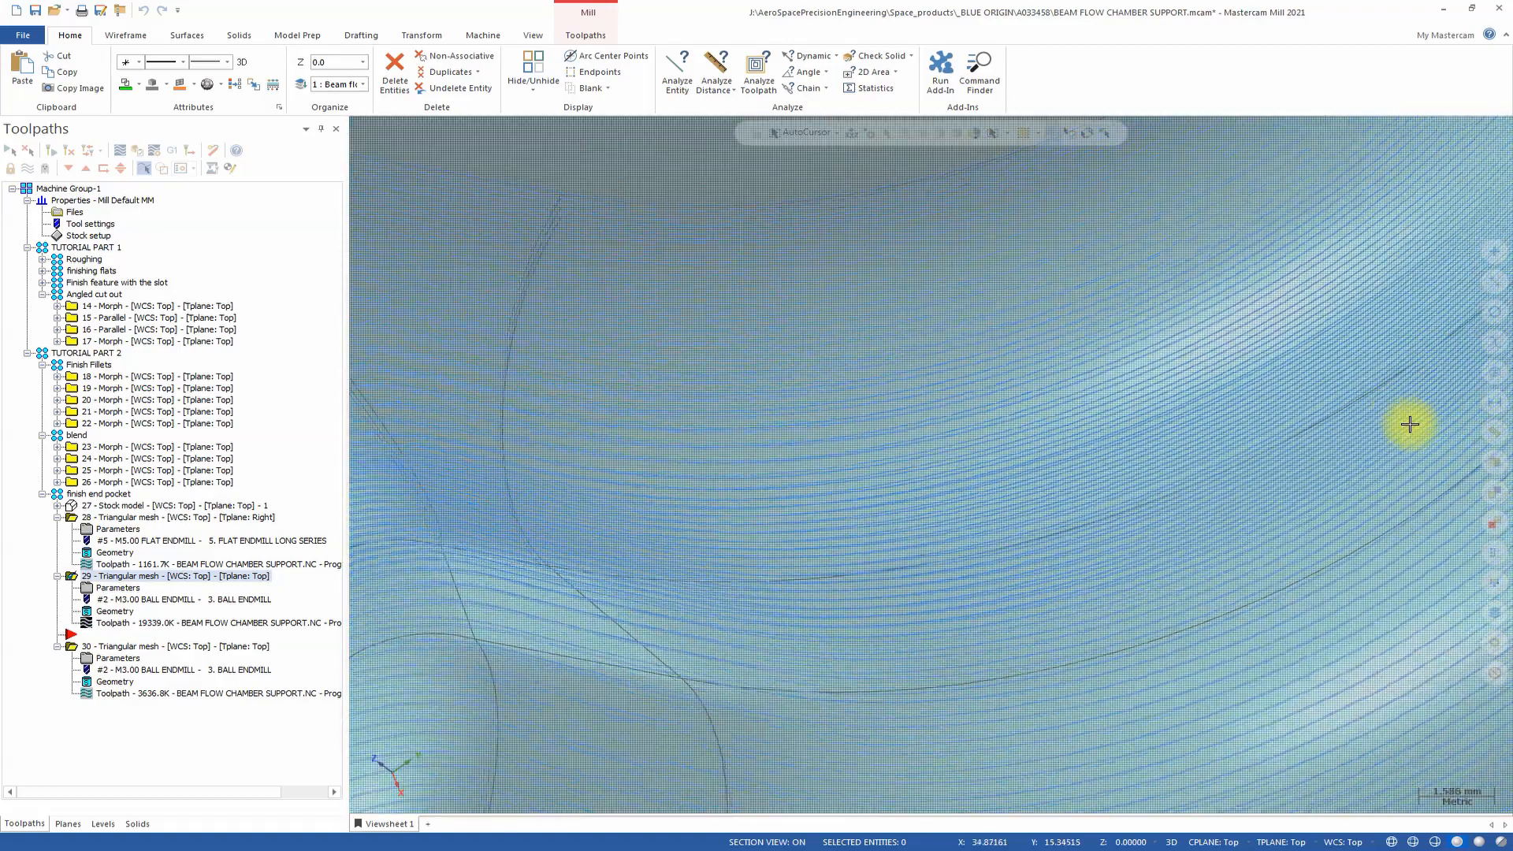
{"action": "scroll", "coordinate": [1409, 424], "scroll_direction": "down", "scroll_amount": 5}
{"action": "scroll", "coordinate": [1410, 425], "scroll_direction": "down", "scroll_amount": 3}
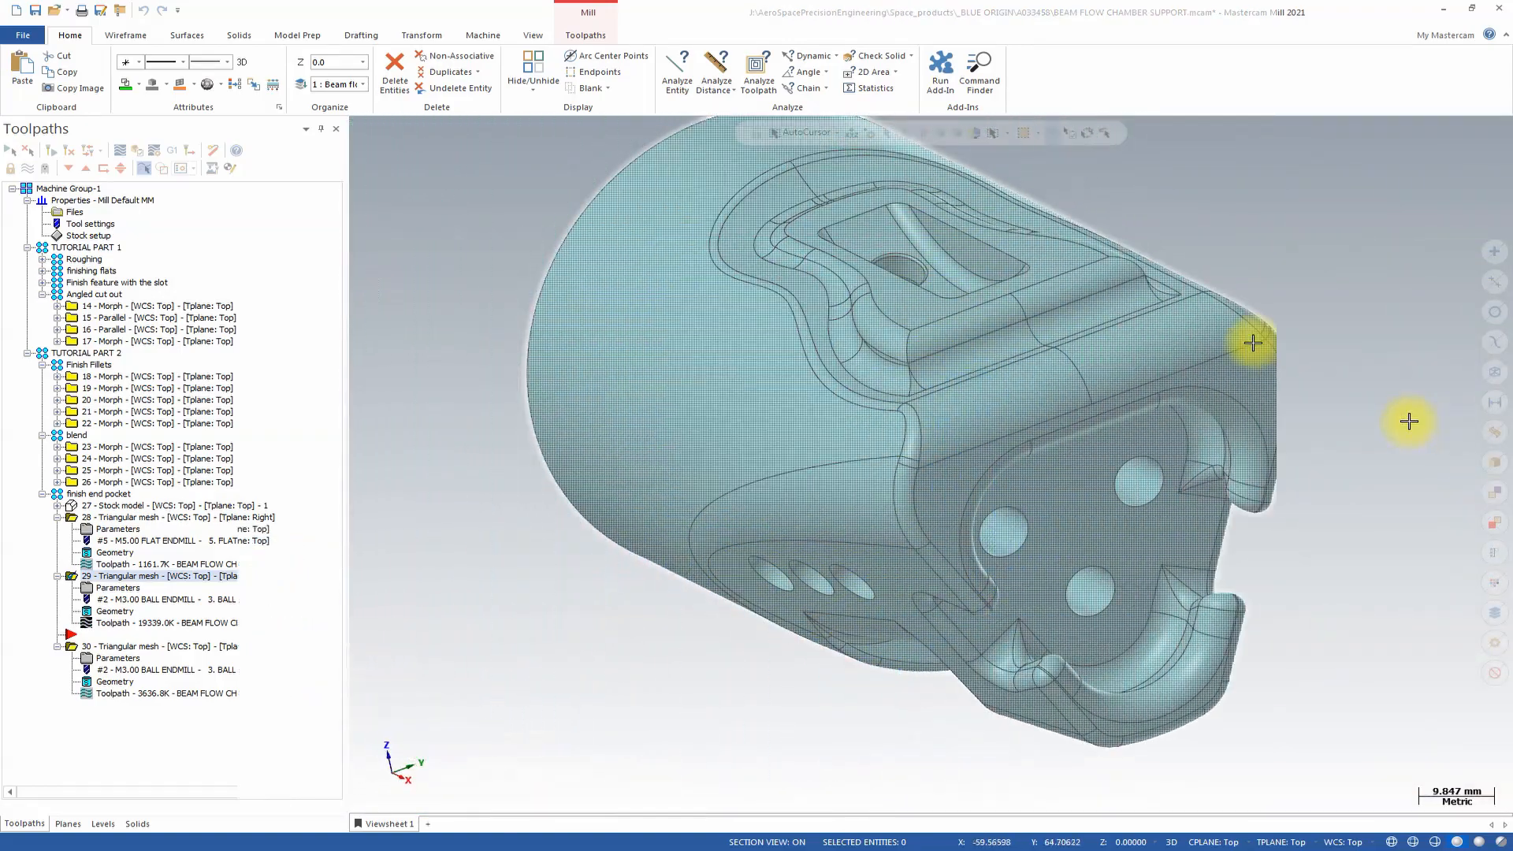
Step: Start a Drill toolpath and select the three holes in a row on the side beside the angled cutout
{"action": "left_click", "coordinate": [553, 646]}
{"action": "middle_click_drag", "start_coordinate": [594, 625], "coordinate": [700, 601]}
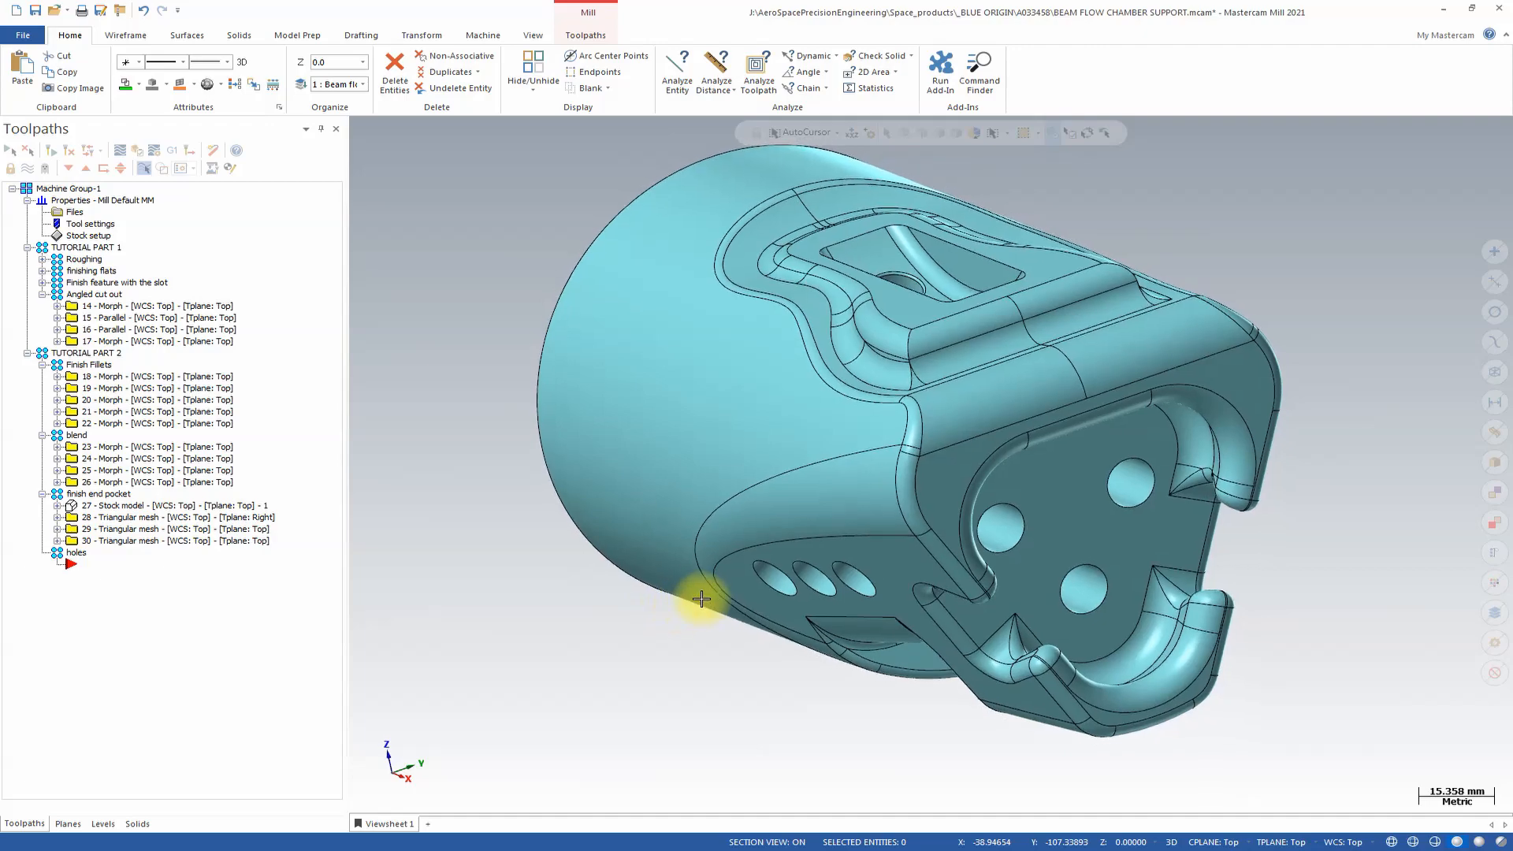
{"action": "middle_click_drag", "start_coordinate": [897, 558], "coordinate": [843, 565]}
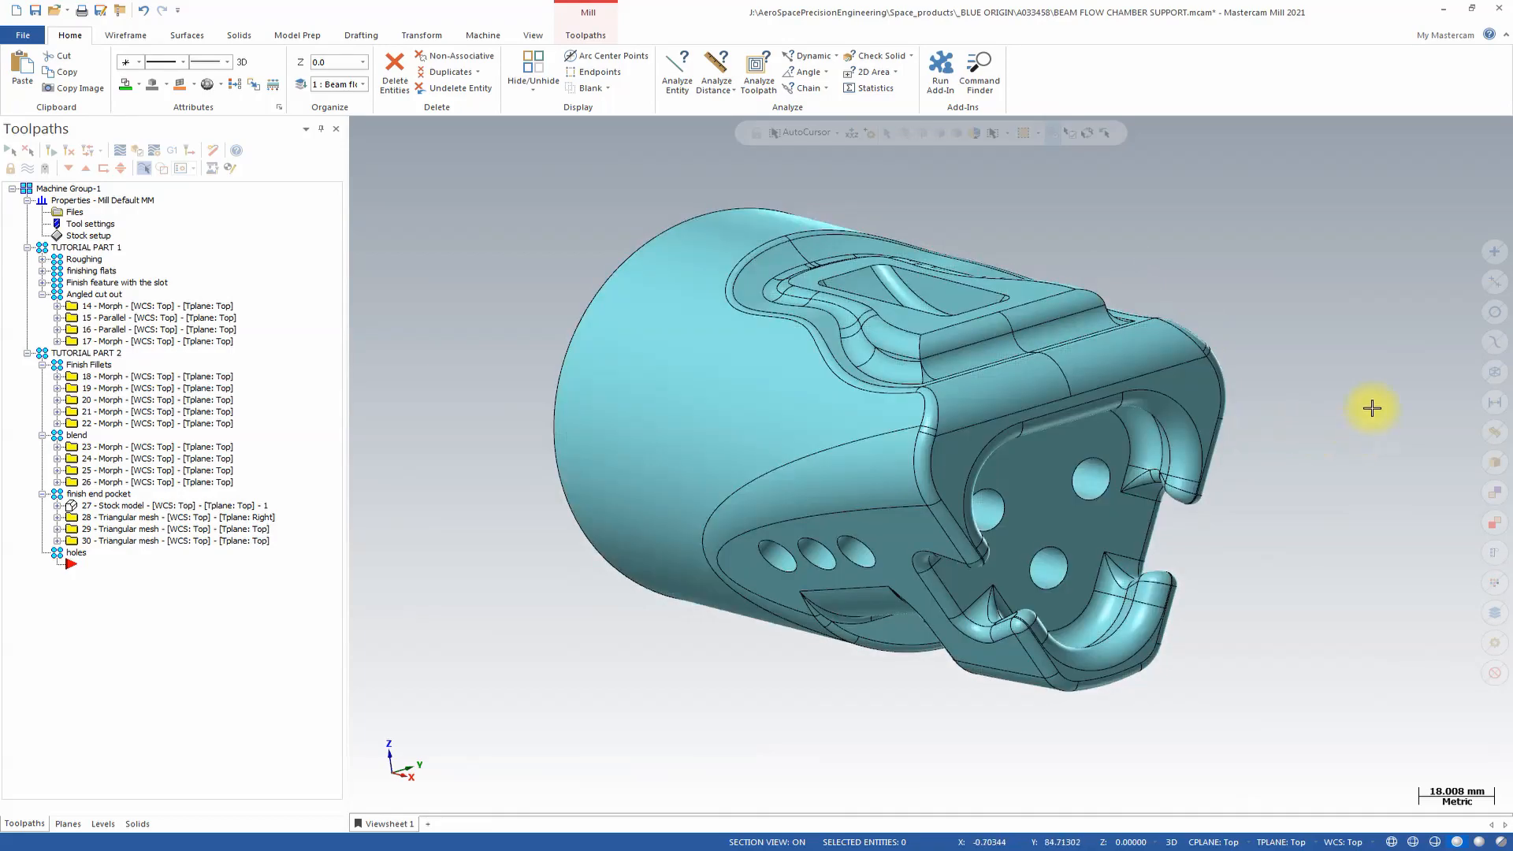
{"action": "middle_click_drag", "start_coordinate": [1371, 408], "coordinate": [1152, 251]}
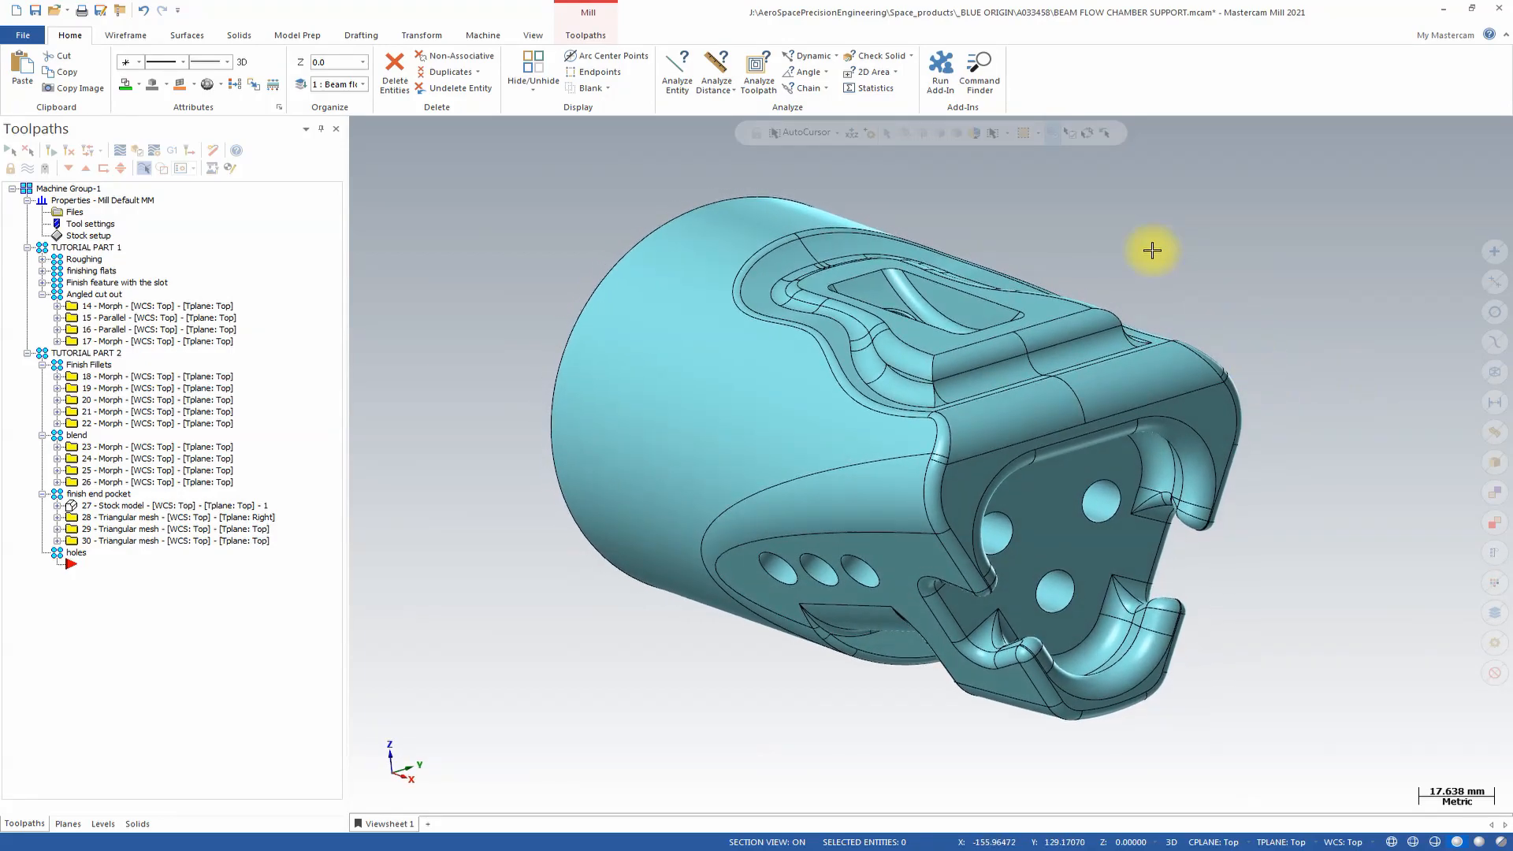
{"action": "left_click", "coordinate": [593, 33]}
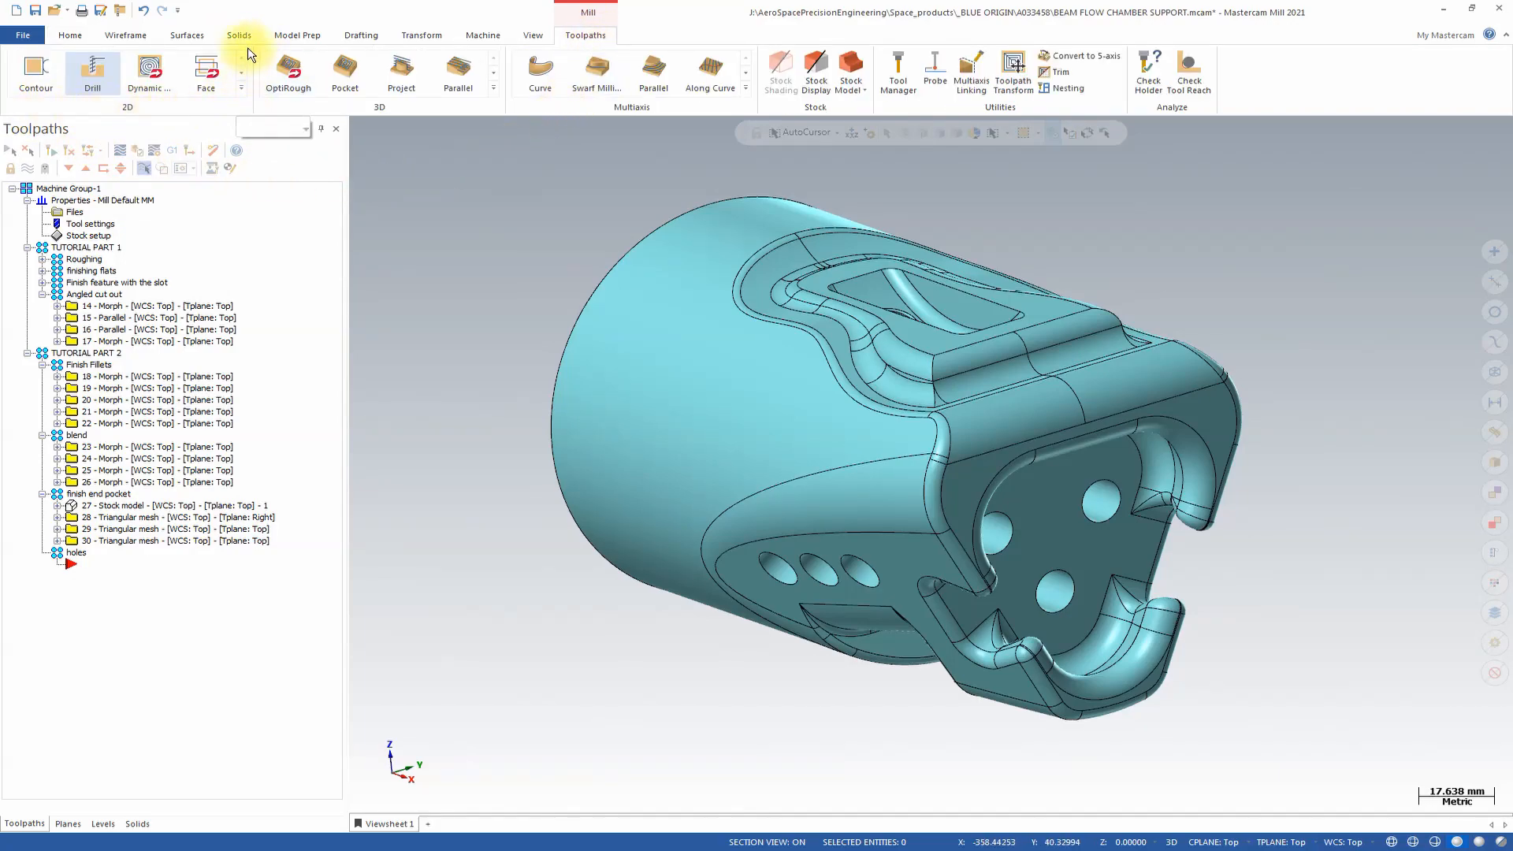
{"action": "left_click", "coordinate": [105, 79]}
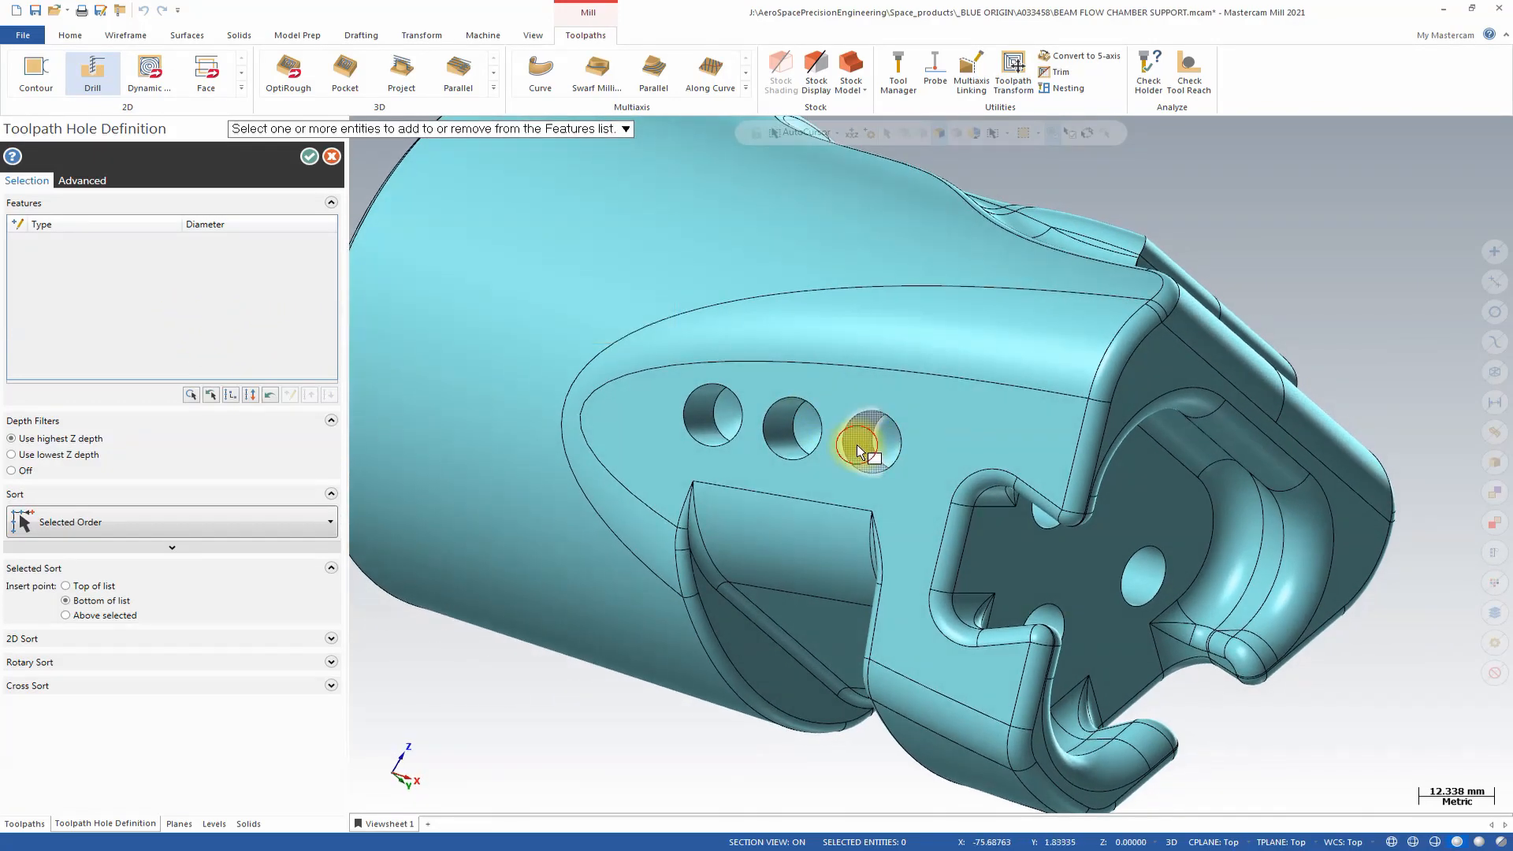
{"action": "left_click", "coordinate": [858, 445]}
{"action": "left_click", "coordinate": [778, 427]}
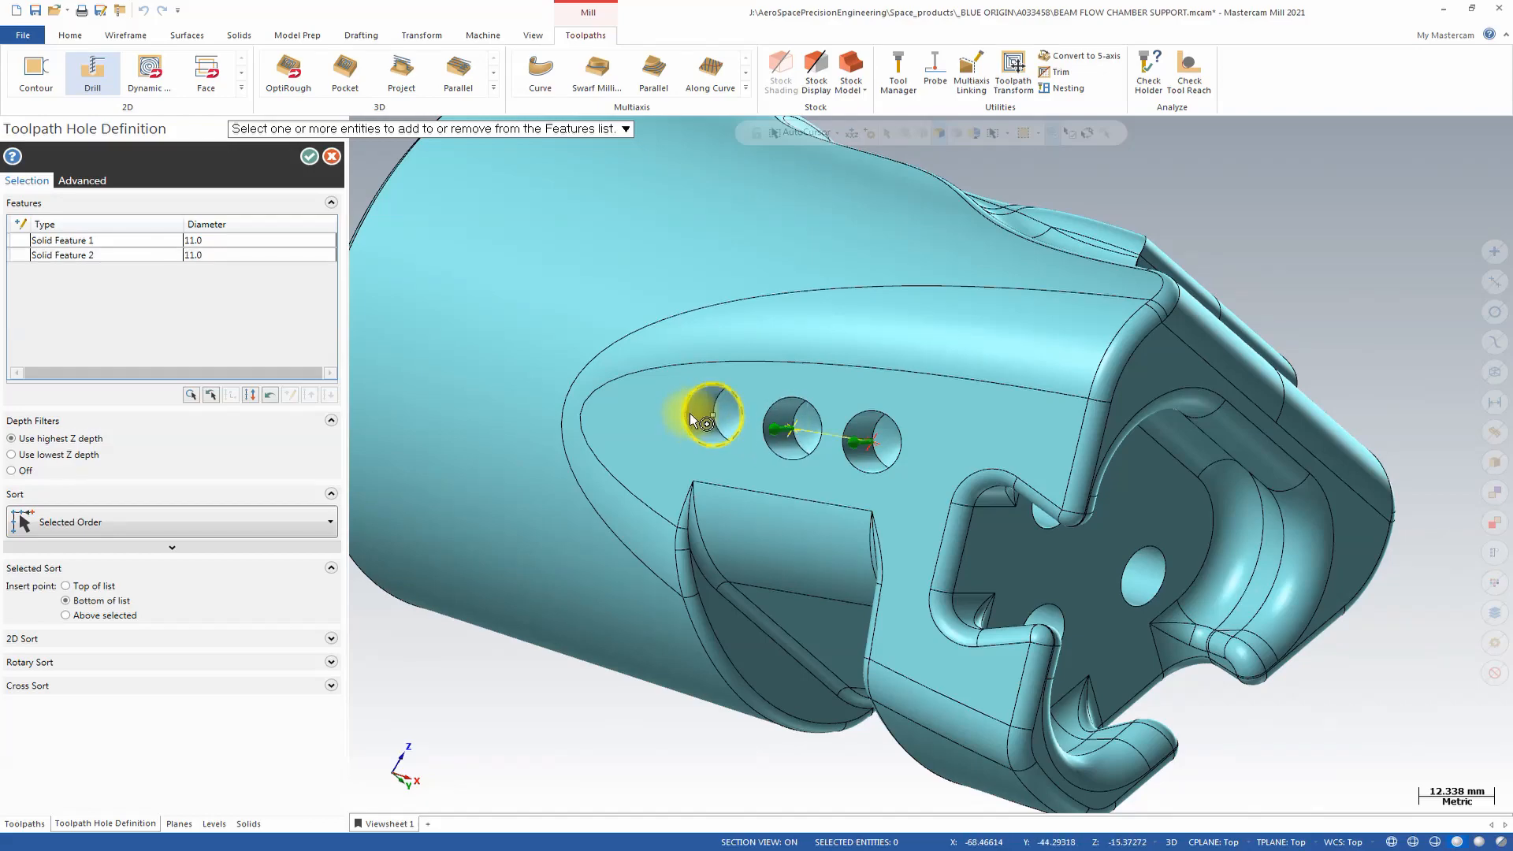
{"action": "left_click", "coordinate": [703, 411]}
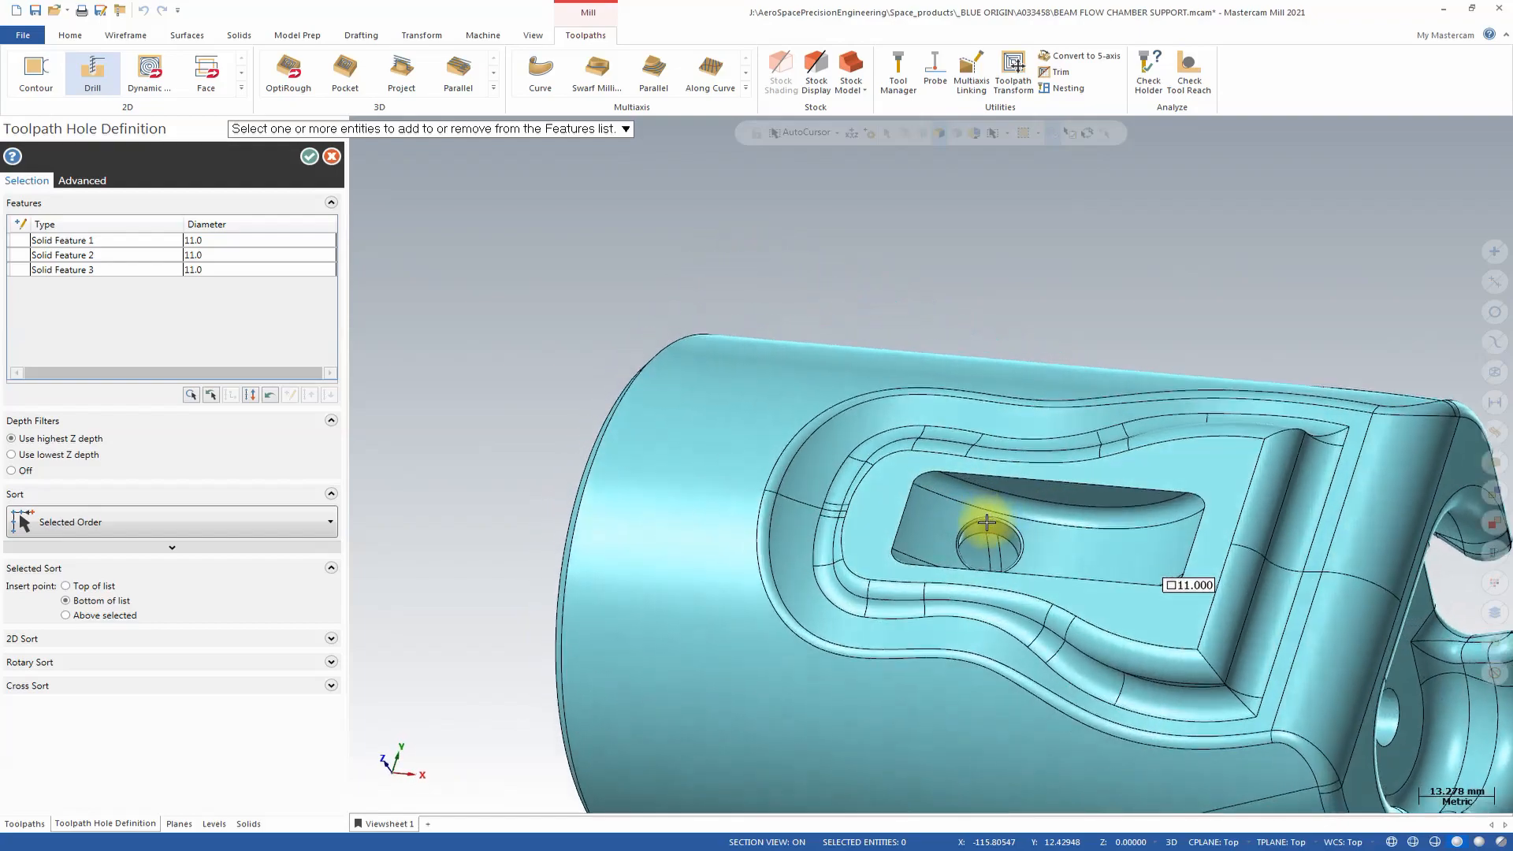
Step: Add the hole inside the recessed slot and the three holes on the opposite side to the drilling features
{"action": "left_click", "coordinate": [1010, 537]}
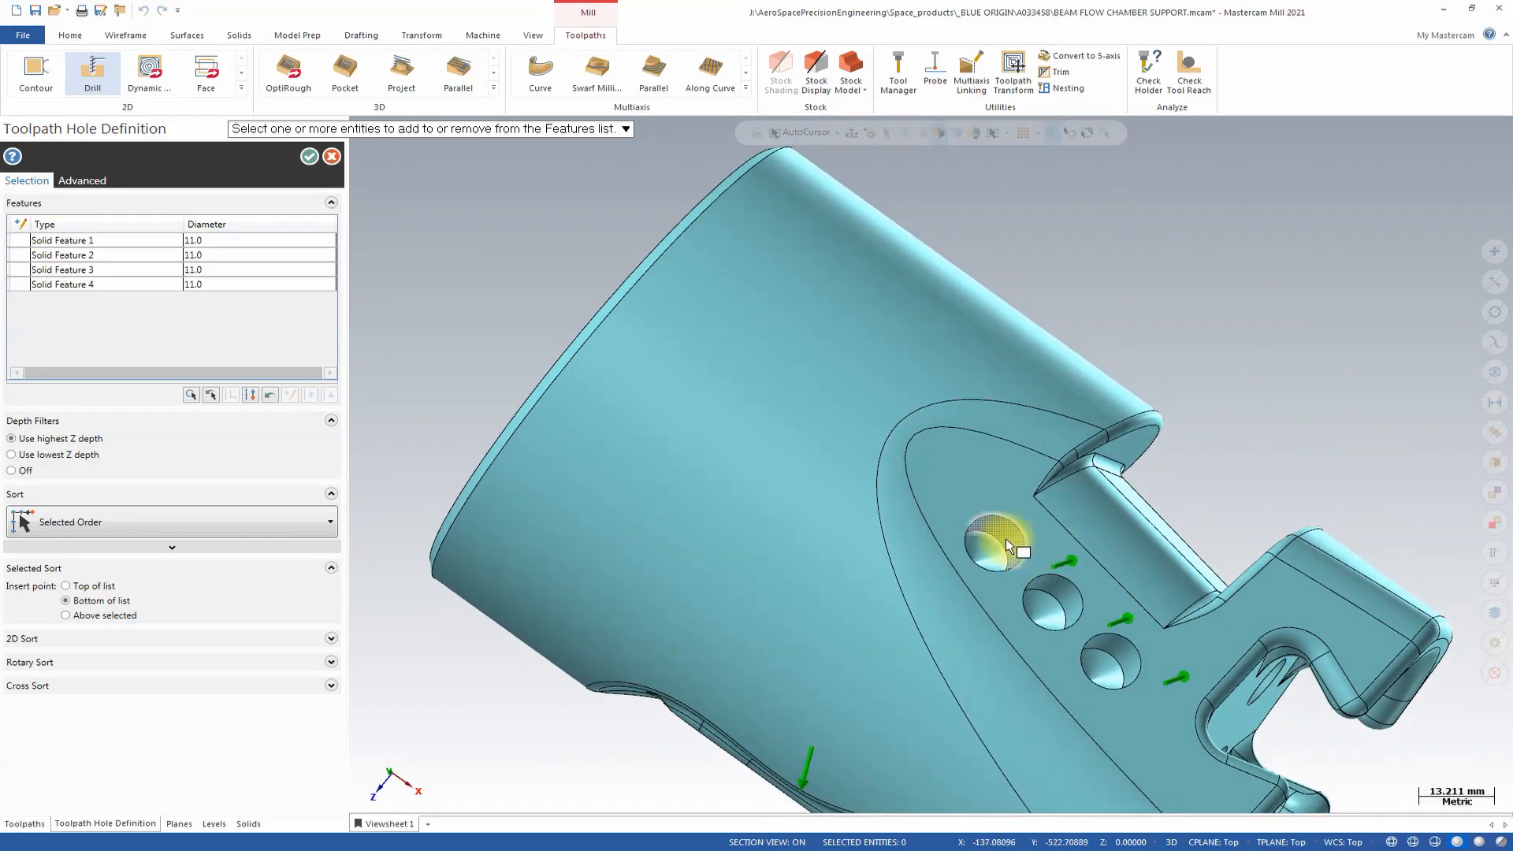
{"action": "left_click", "coordinate": [1005, 537]}
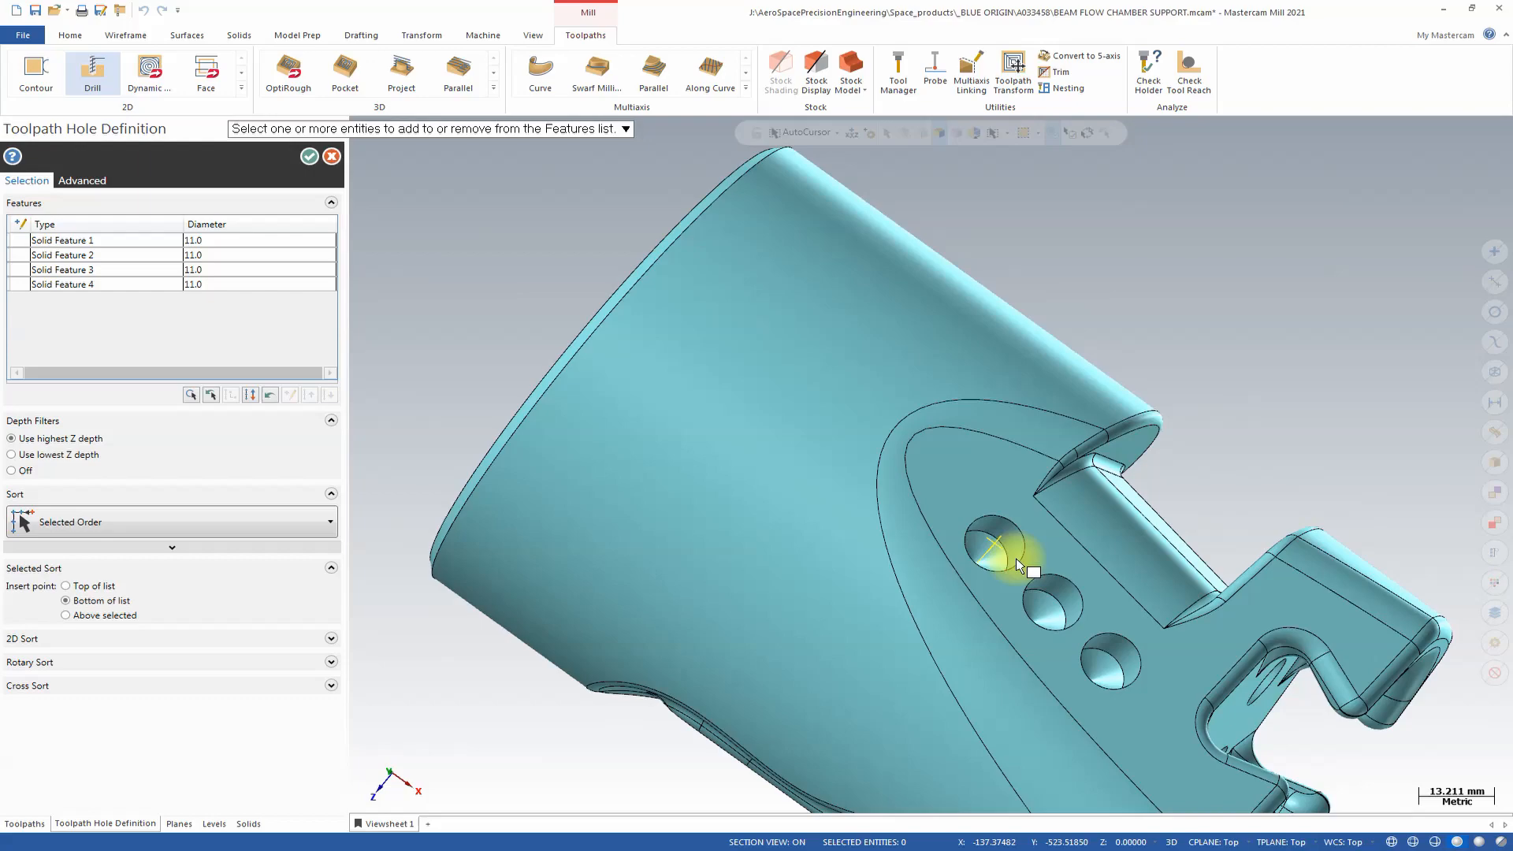
{"action": "left_click", "coordinate": [1064, 592]}
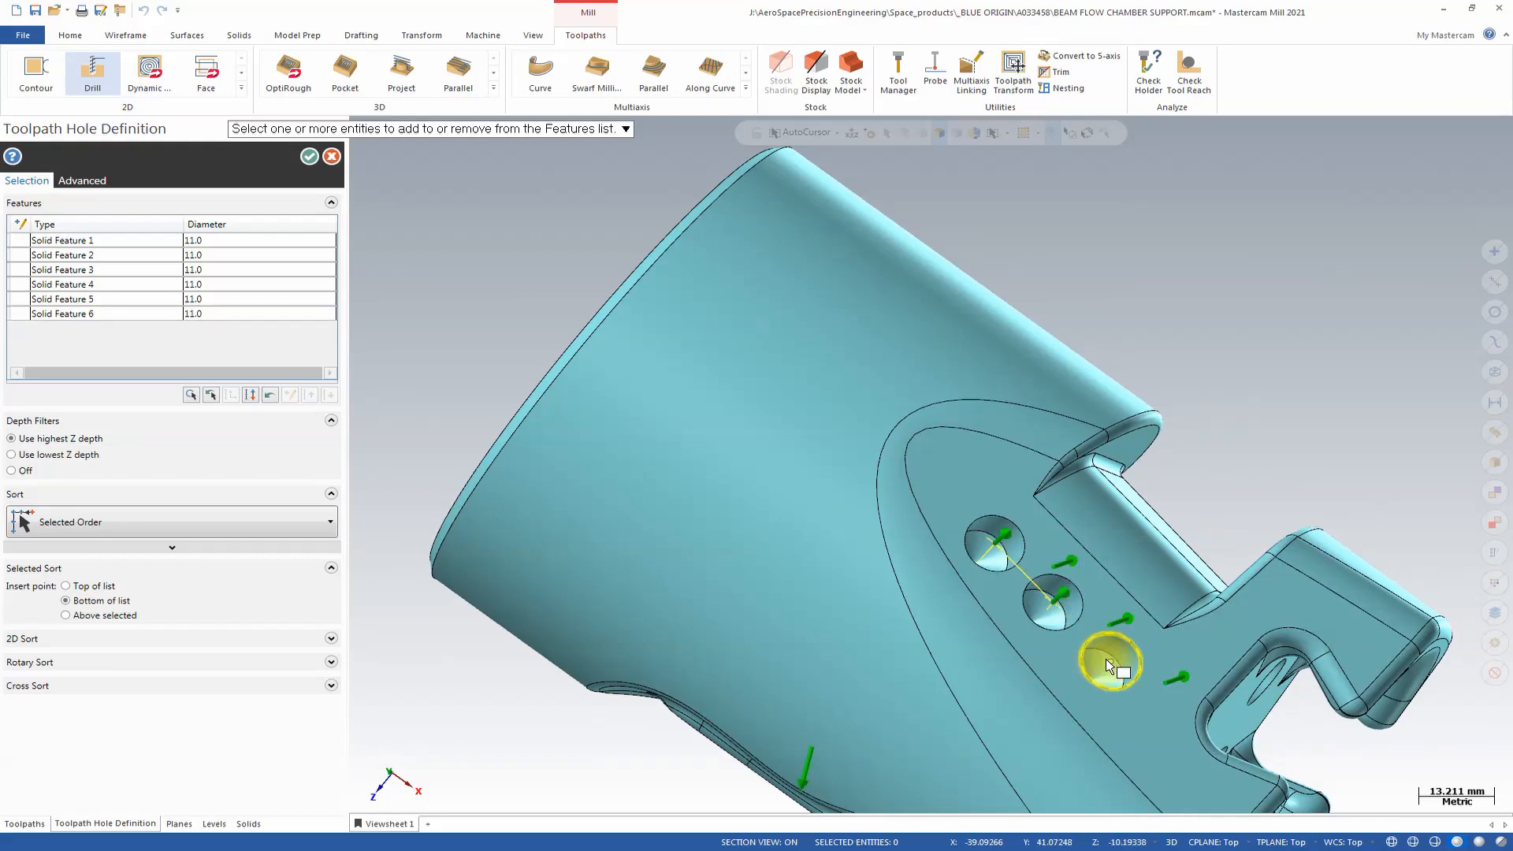
{"action": "left_click", "coordinate": [1161, 654]}
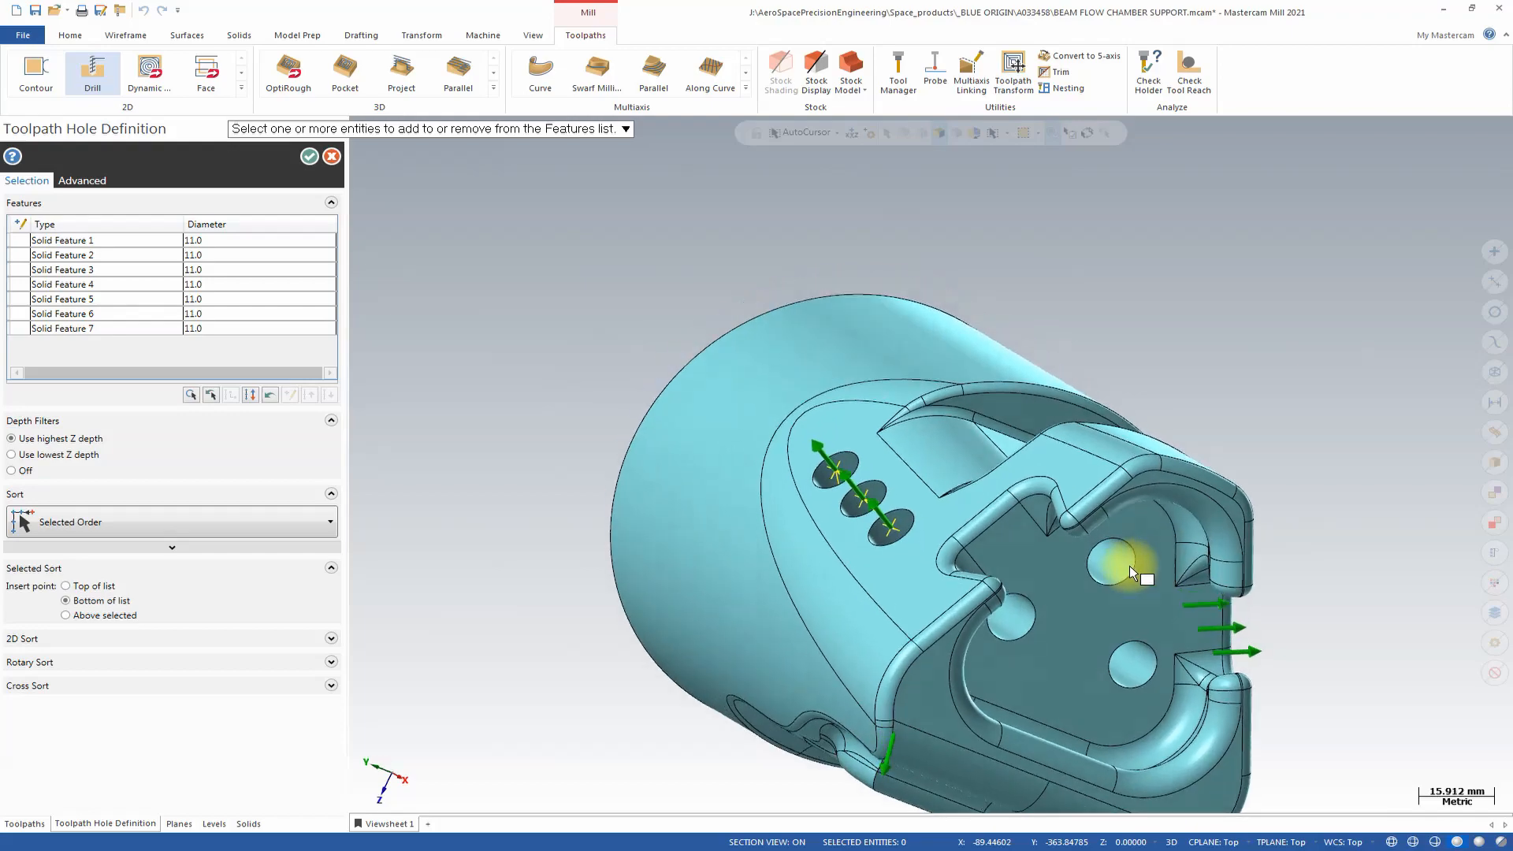
Step: Add the three holes in the end pocket floor, review the feature list and accept the hole definition
{"action": "left_click", "coordinate": [1107, 559]}
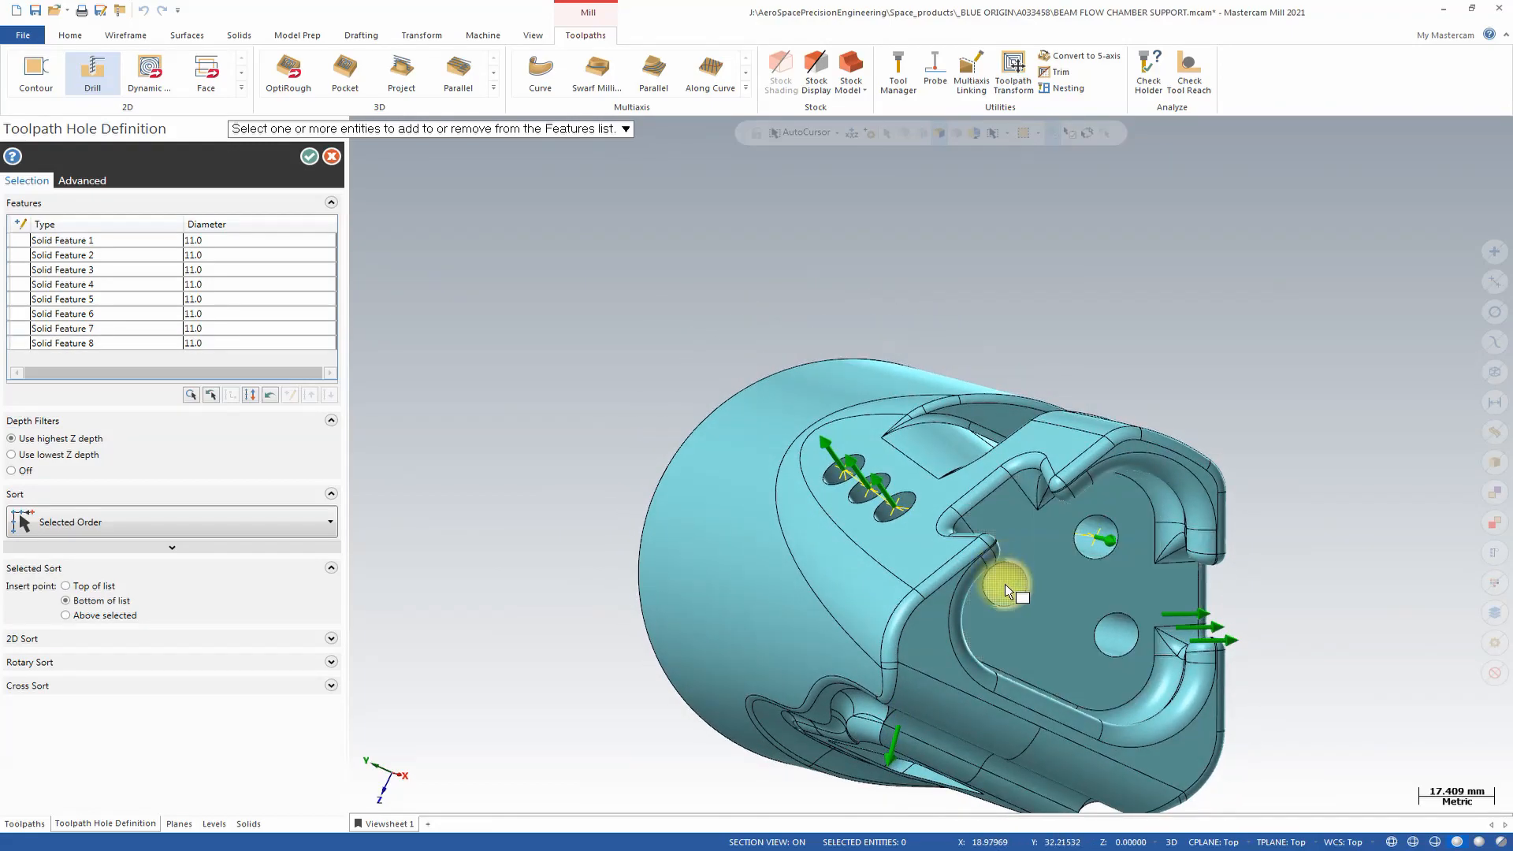
{"action": "left_click", "coordinate": [1008, 581]}
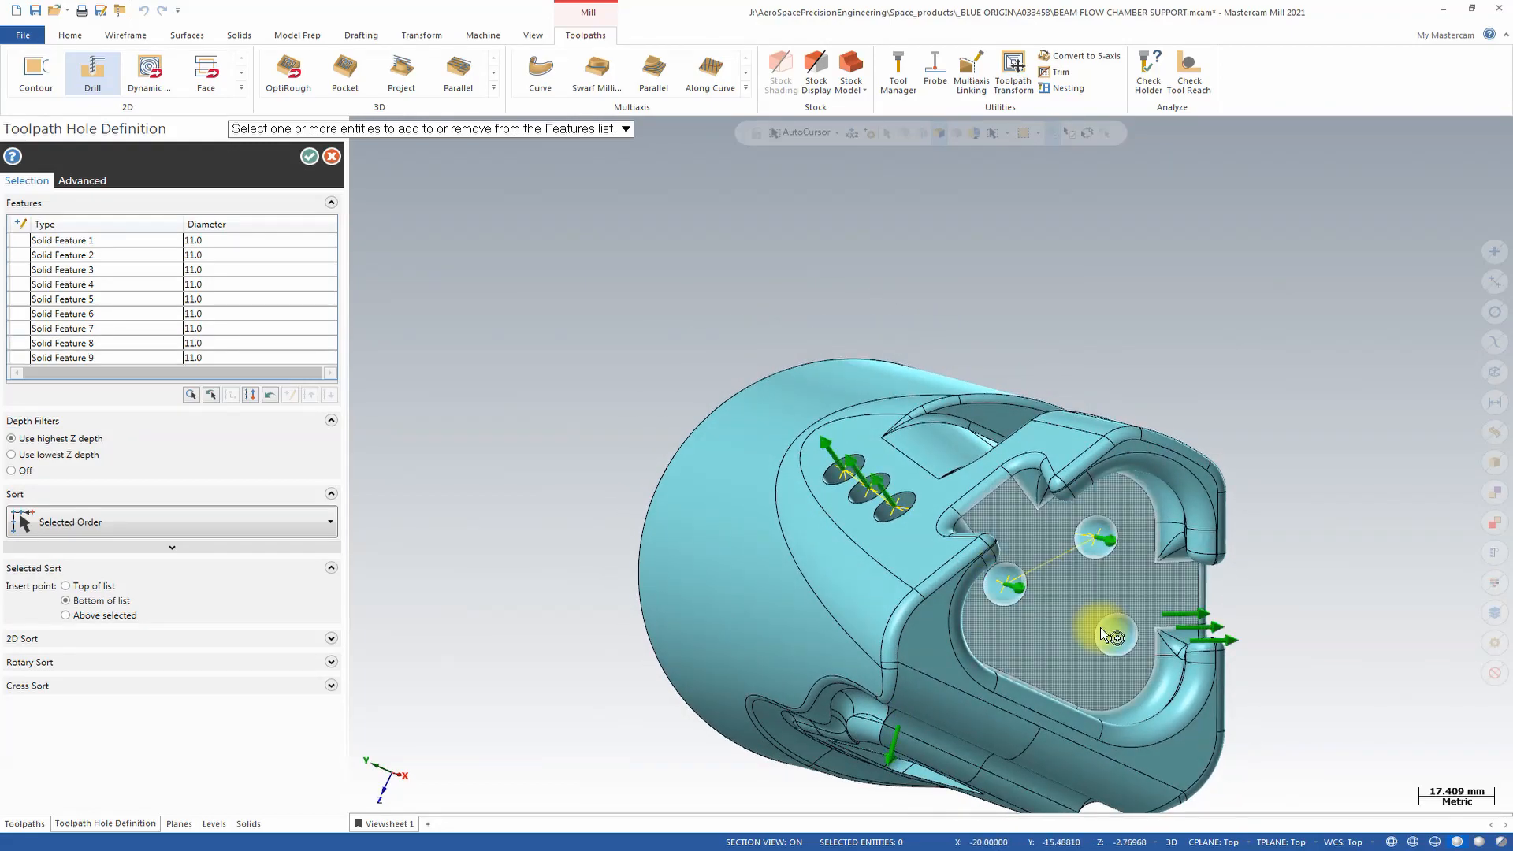
{"action": "left_click", "coordinate": [1157, 627]}
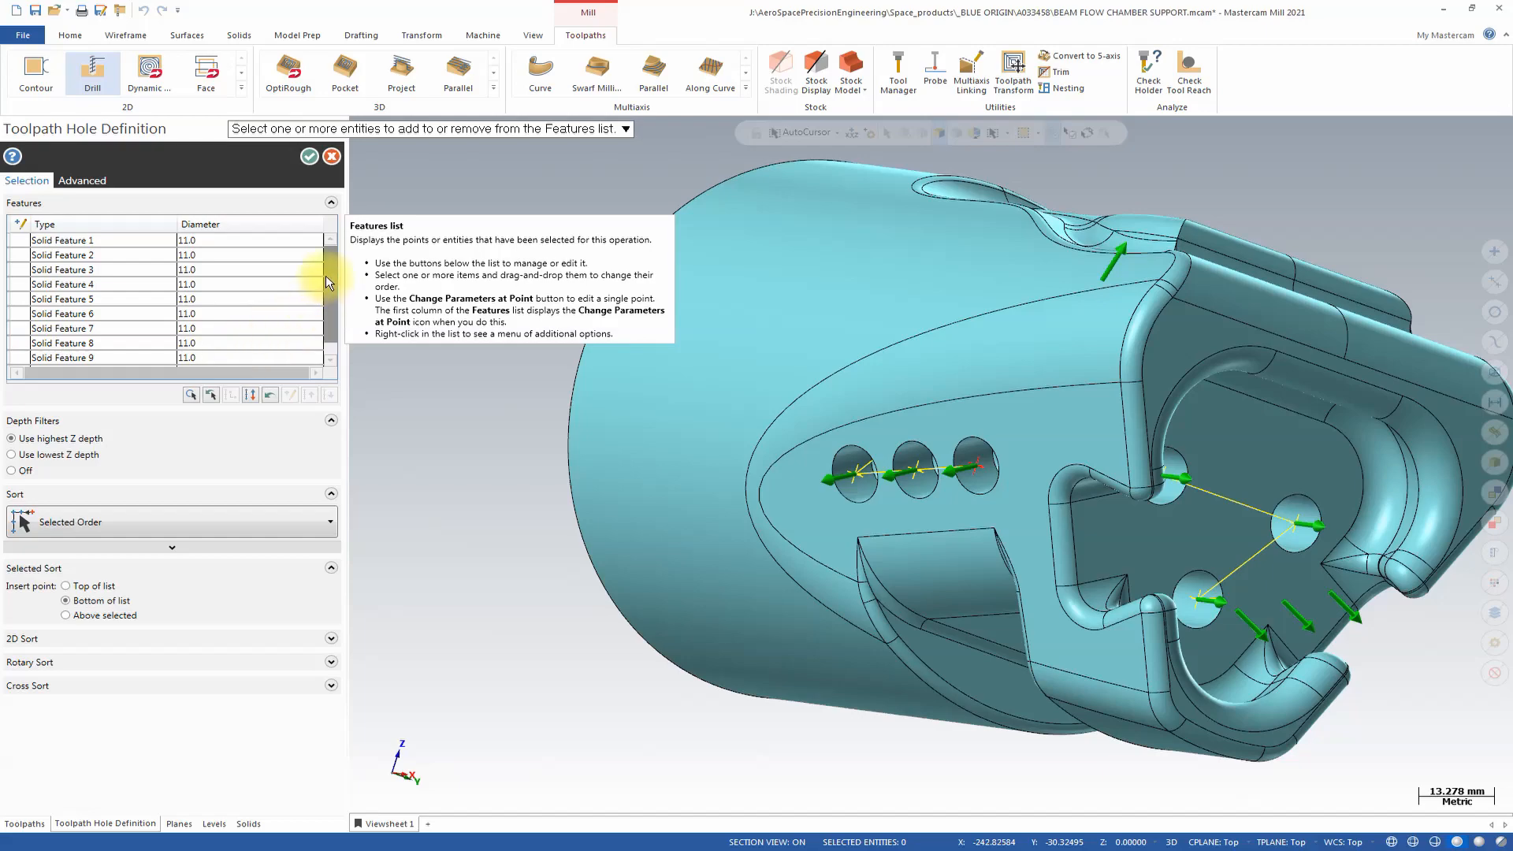
{"action": "left_click_drag", "start_coordinate": [328, 277], "coordinate": [331, 310]}
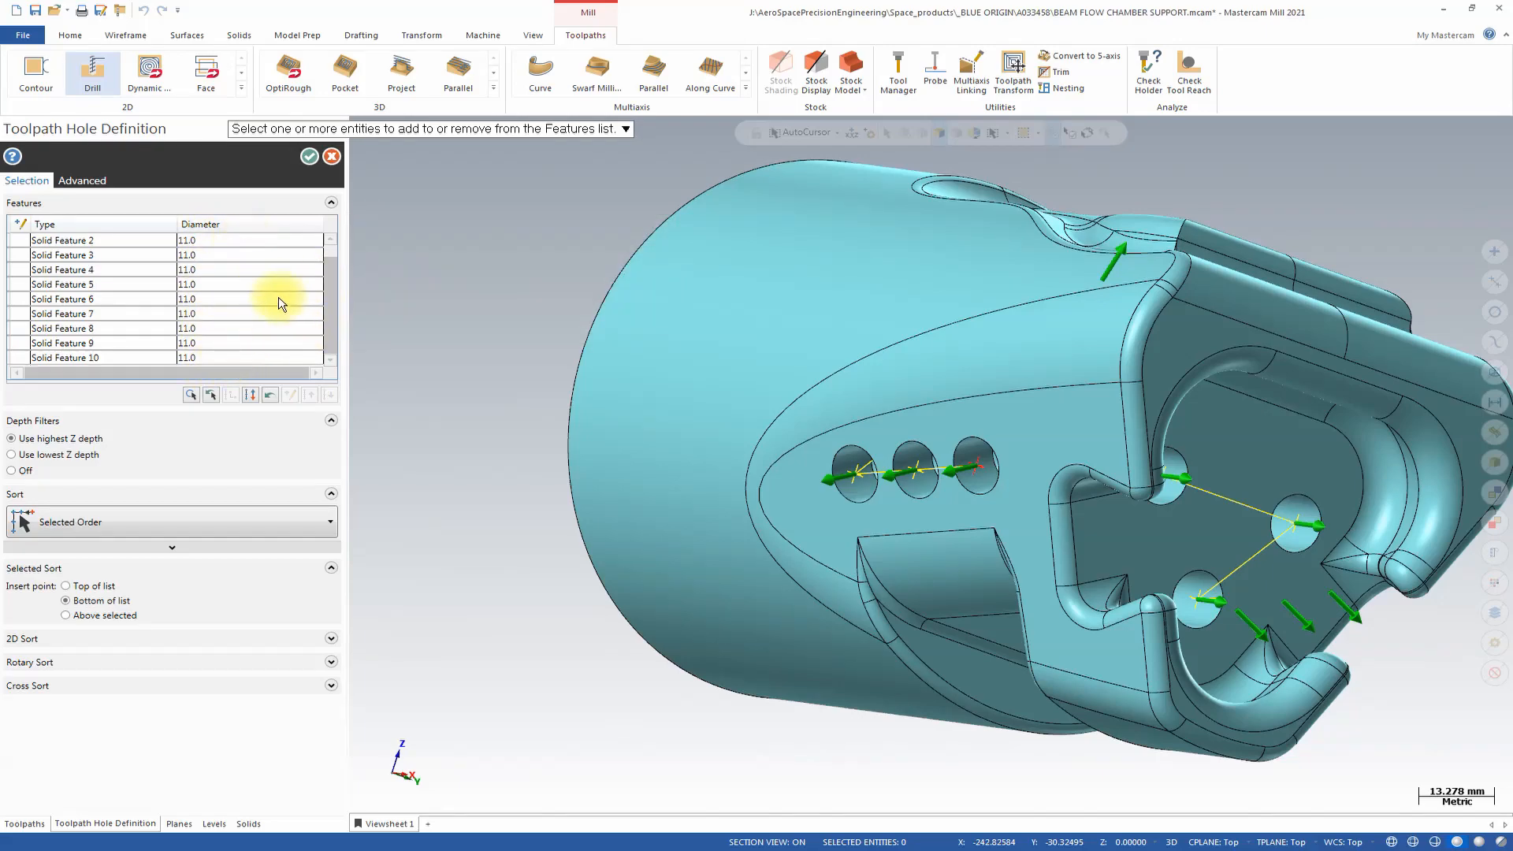
{"action": "left_click", "coordinate": [307, 156]}
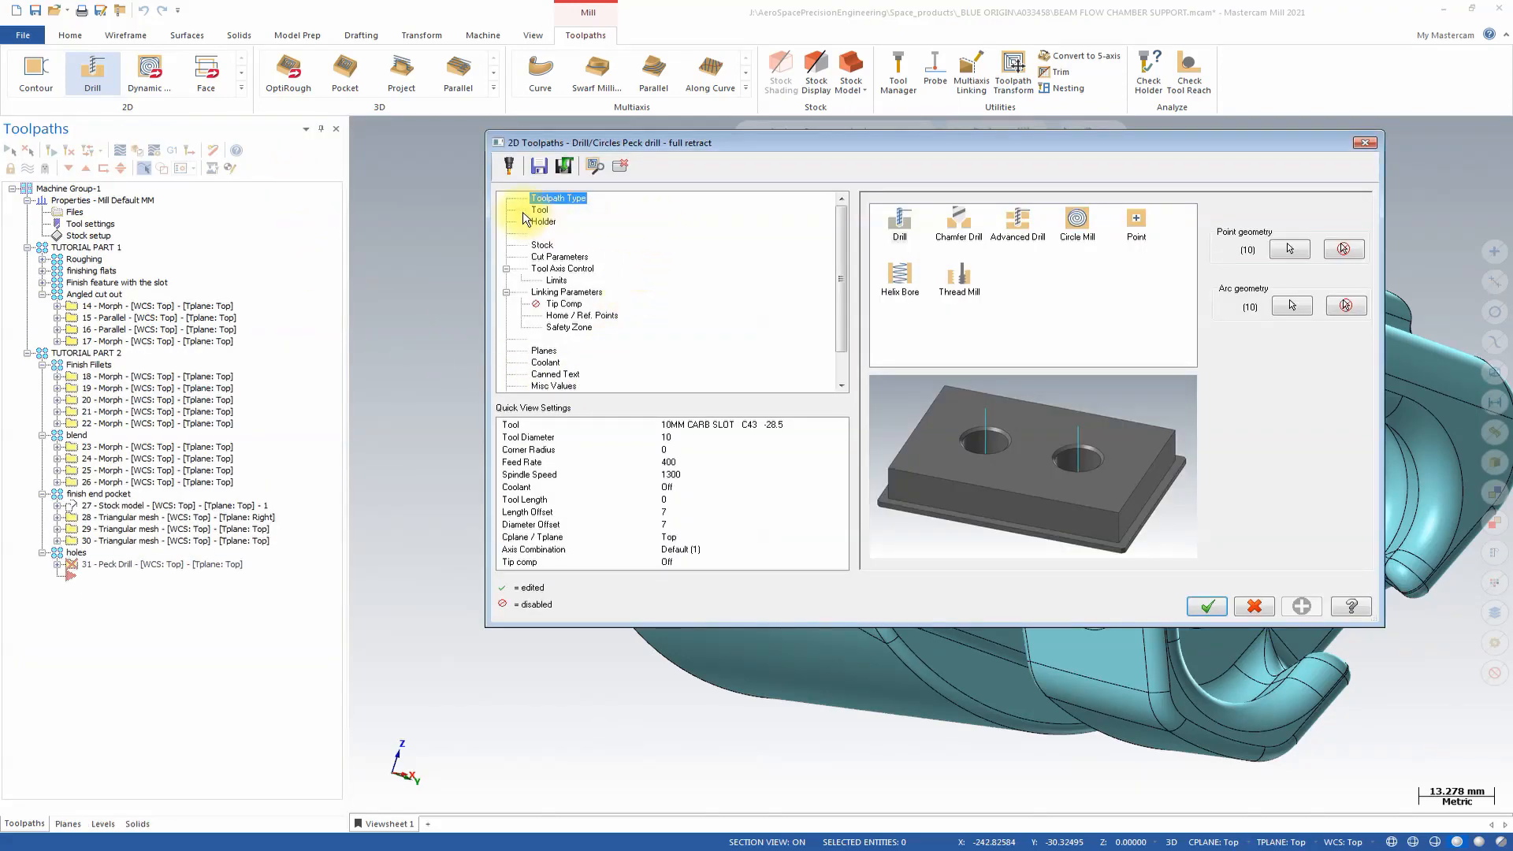
Step: Assign the 11 mm drill to the operation and use the Peck Drill cycle with a 5.0 peck
{"action": "left_click", "coordinate": [539, 210]}
{"action": "left_click", "coordinate": [957, 300]}
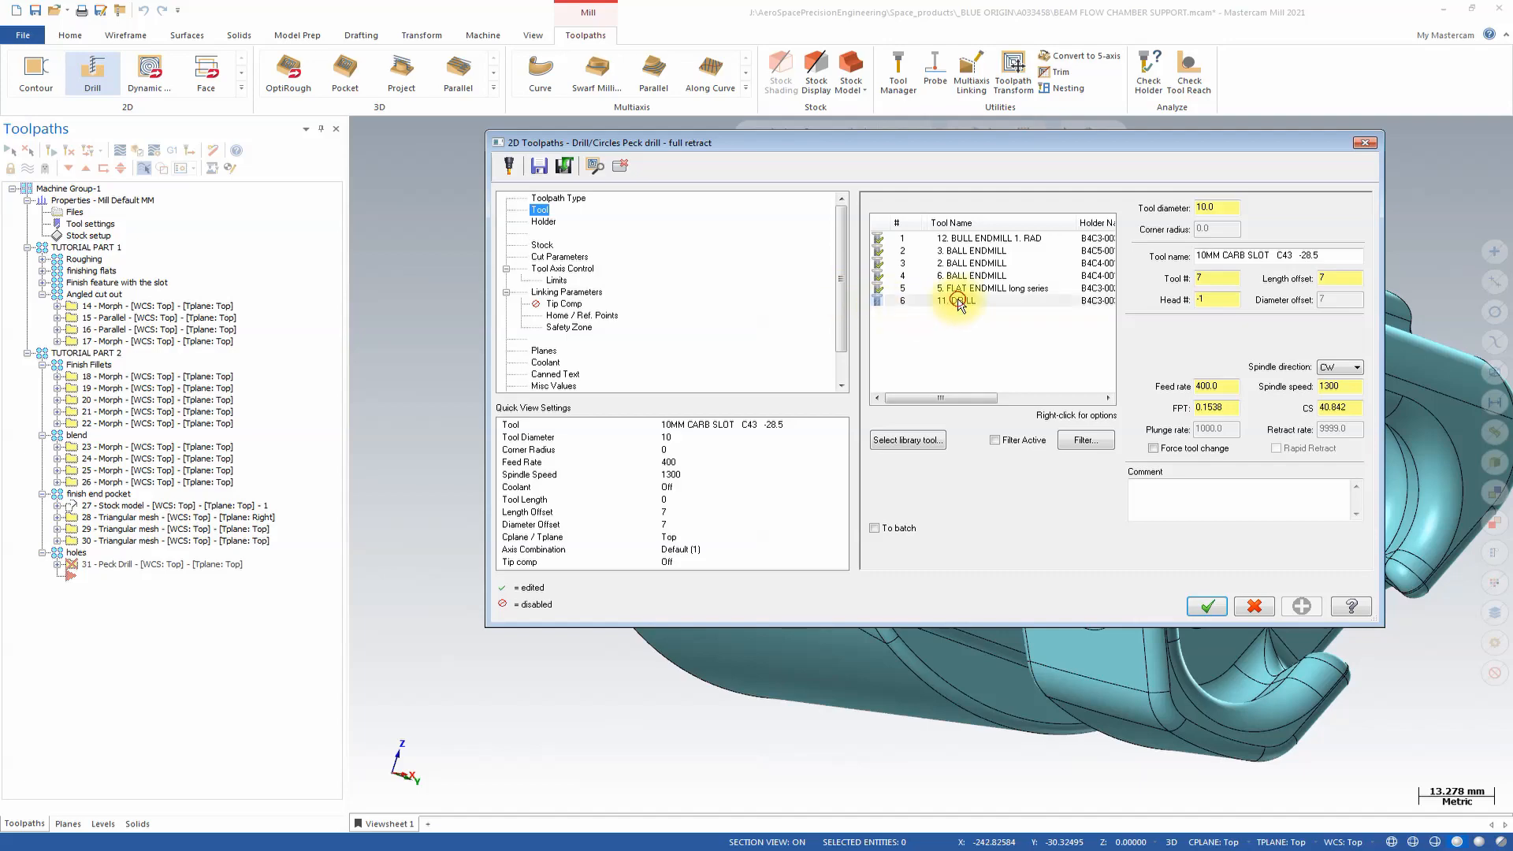
{"action": "left_click", "coordinate": [552, 257]}
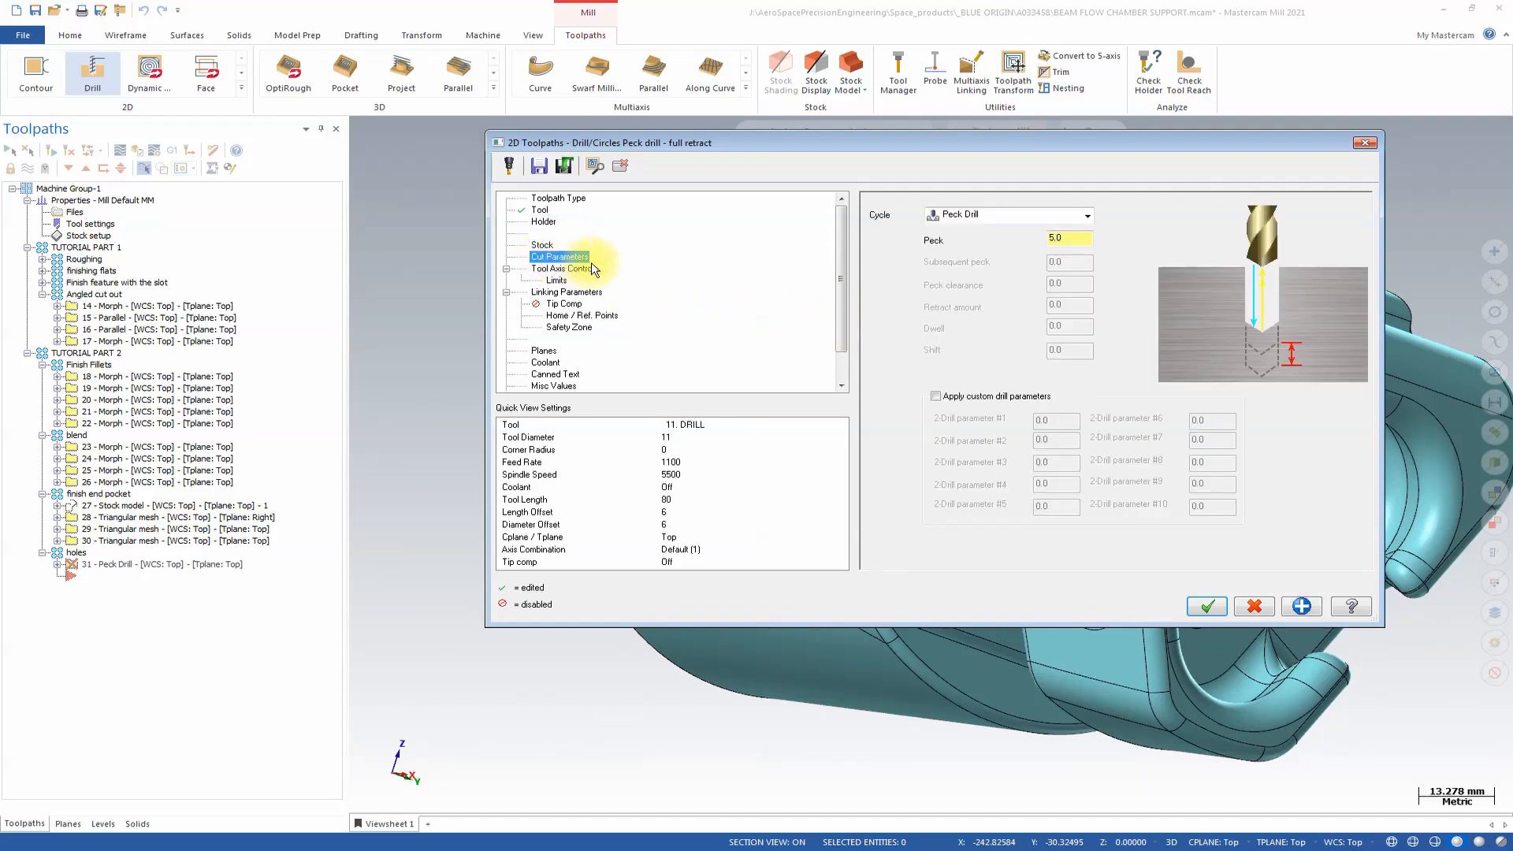
{"action": "left_click", "coordinate": [1076, 217]}
{"action": "left_click", "coordinate": [1021, 245]}
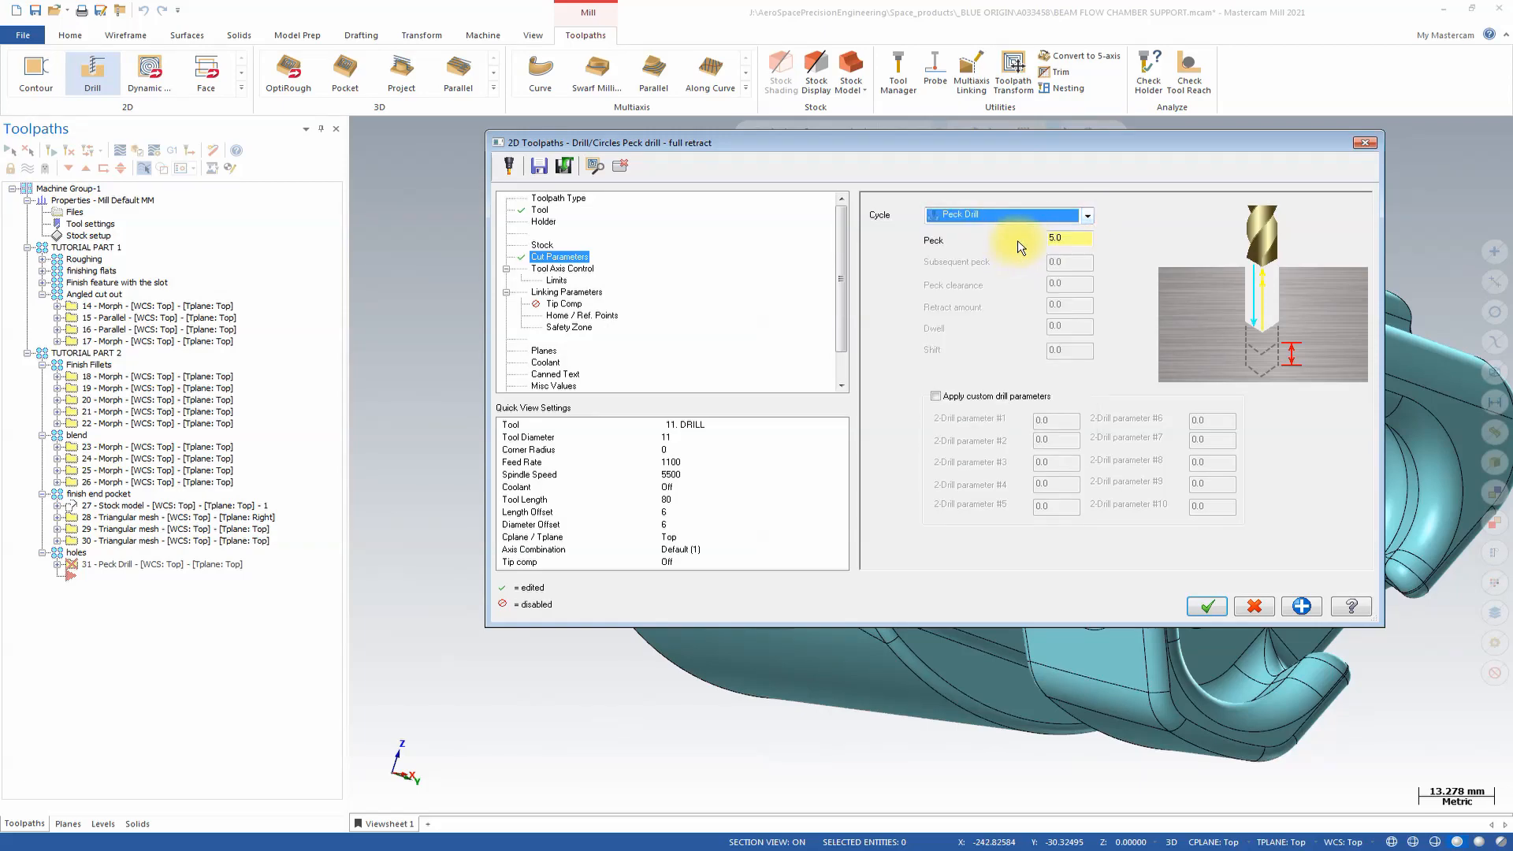
Step: Set the drilling operation's output format to 5 axis and accept incremental linking parameters
{"action": "left_click", "coordinate": [569, 268]}
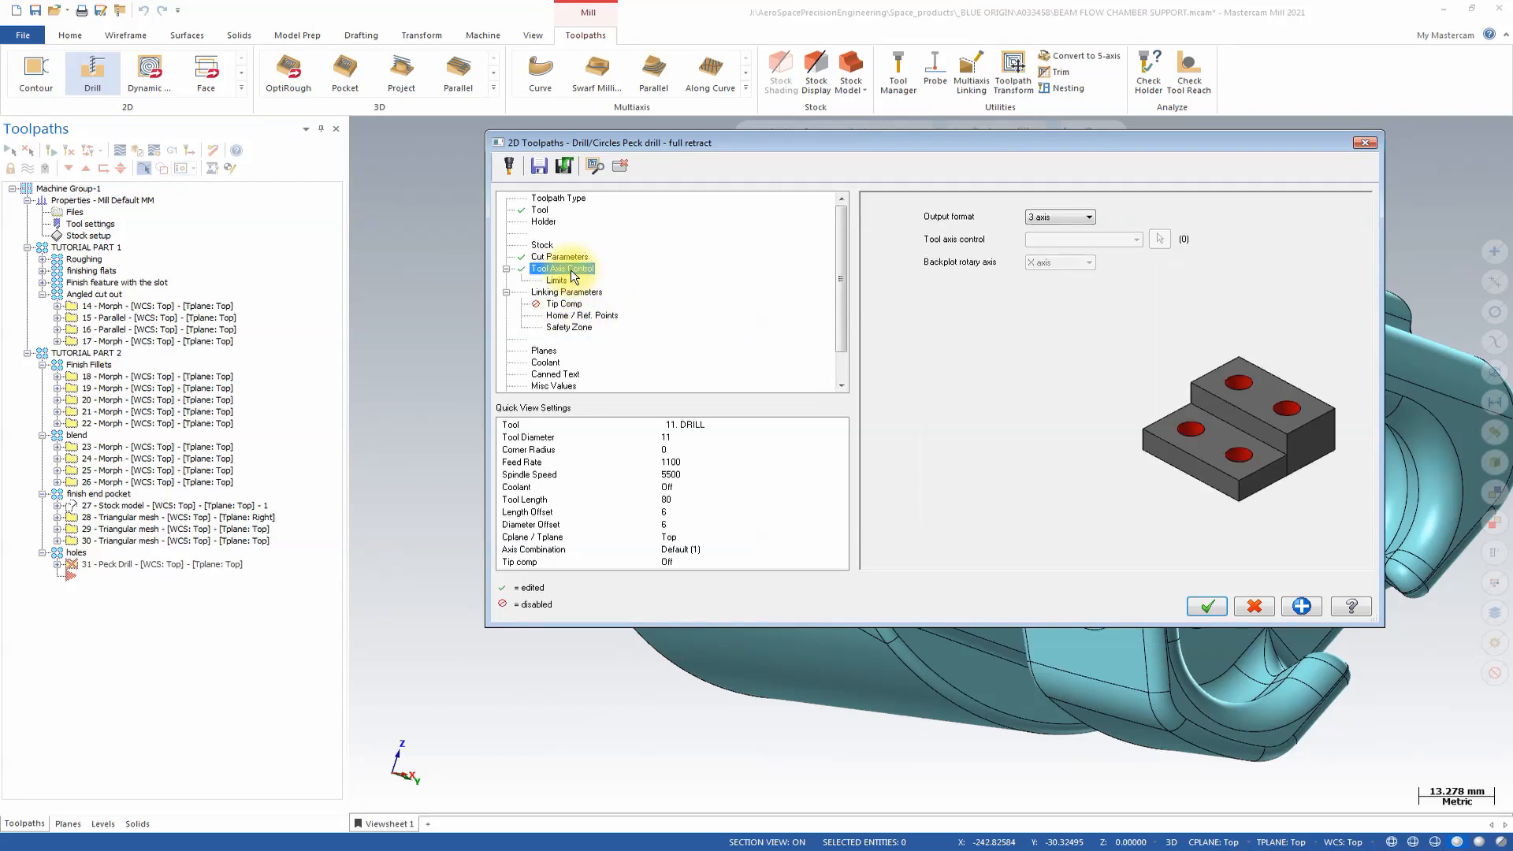
{"action": "left_click", "coordinate": [1053, 221]}
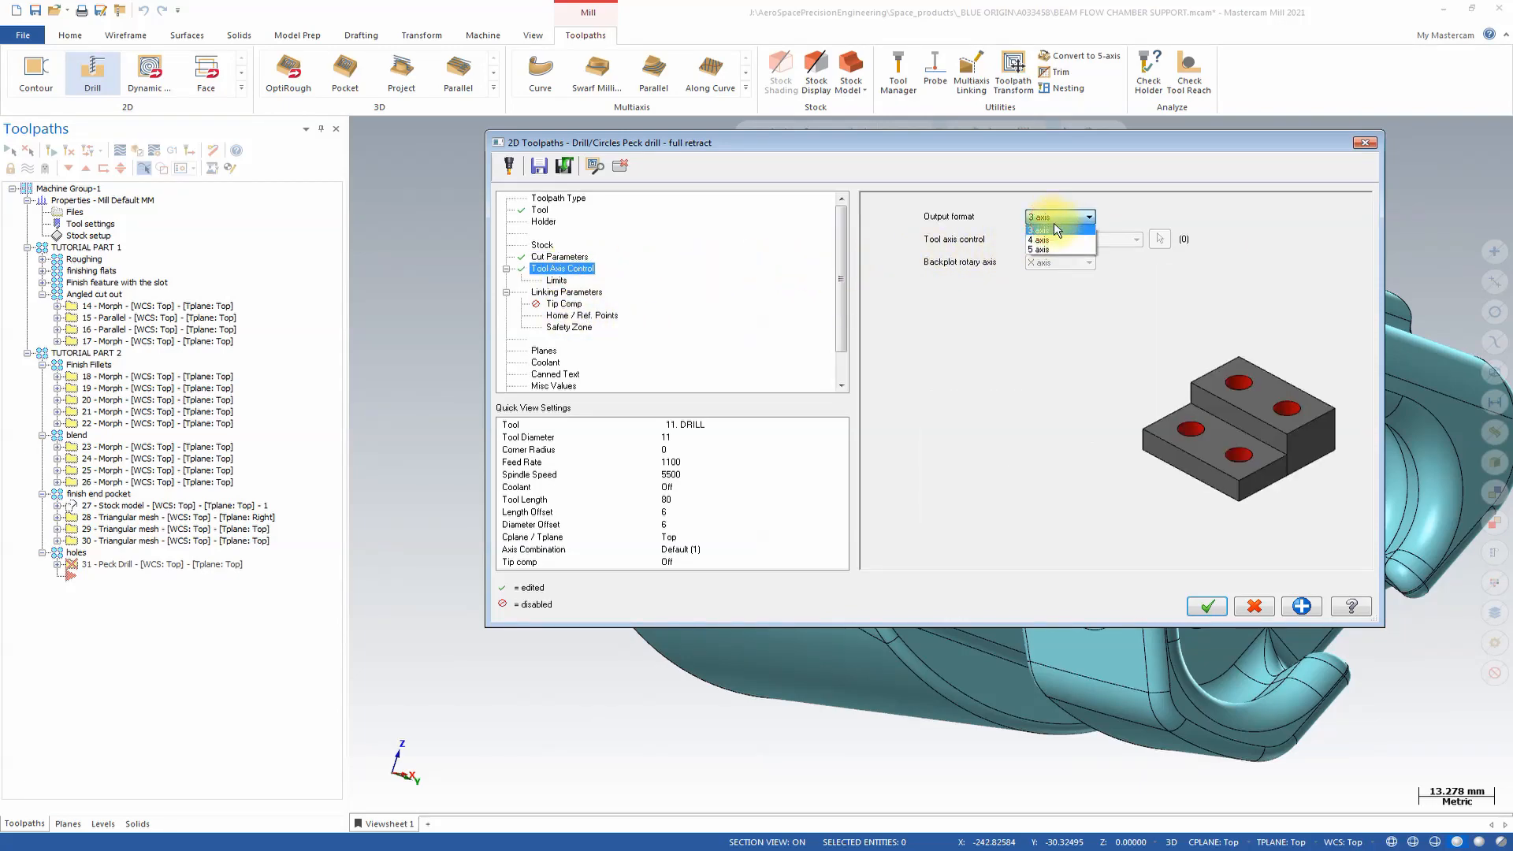
{"action": "left_click", "coordinate": [1056, 253]}
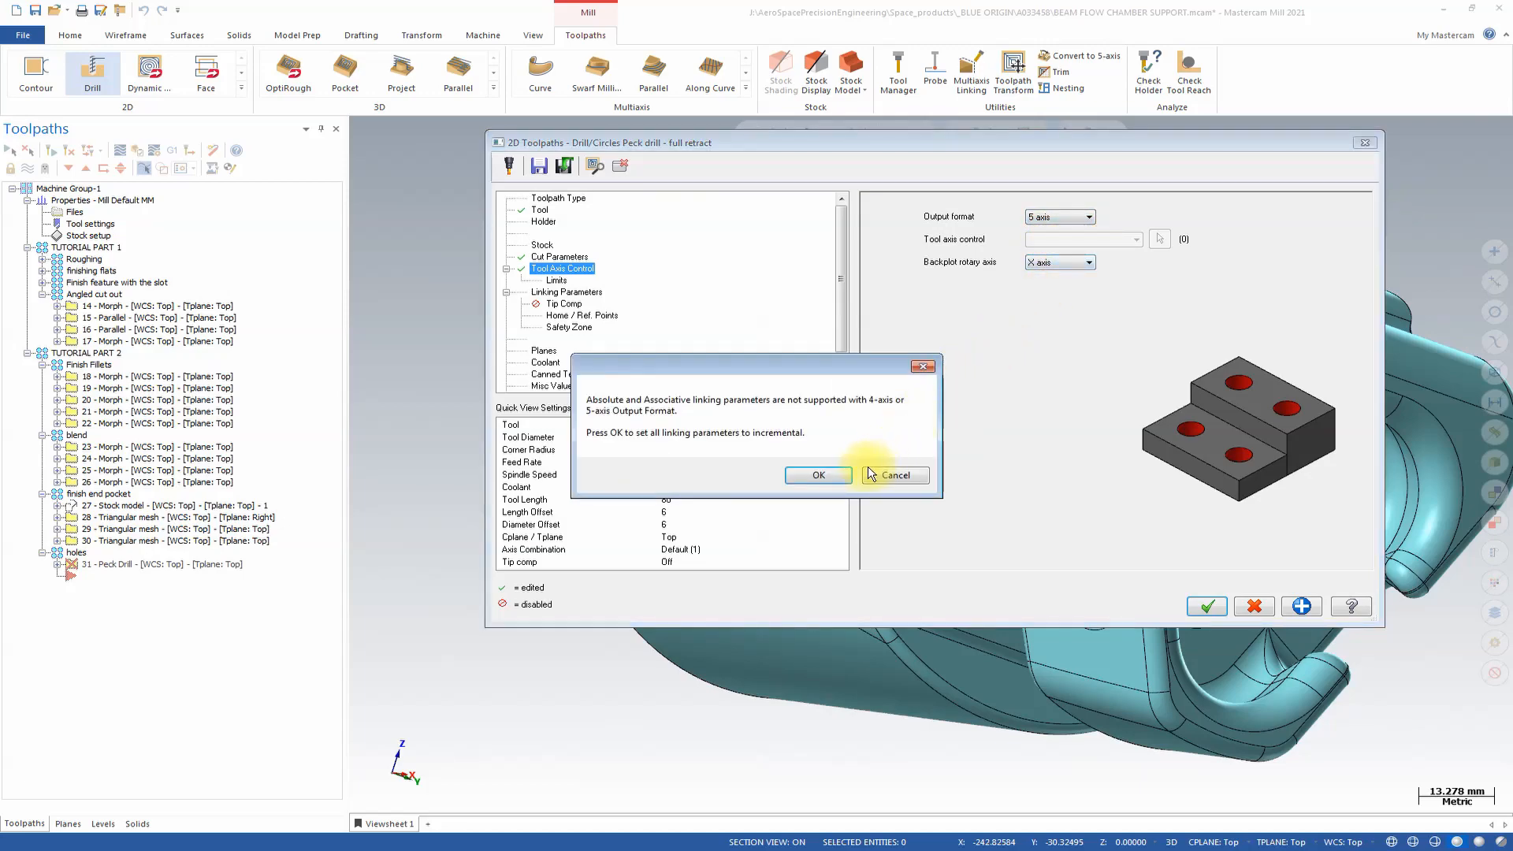
{"action": "left_click", "coordinate": [820, 476]}
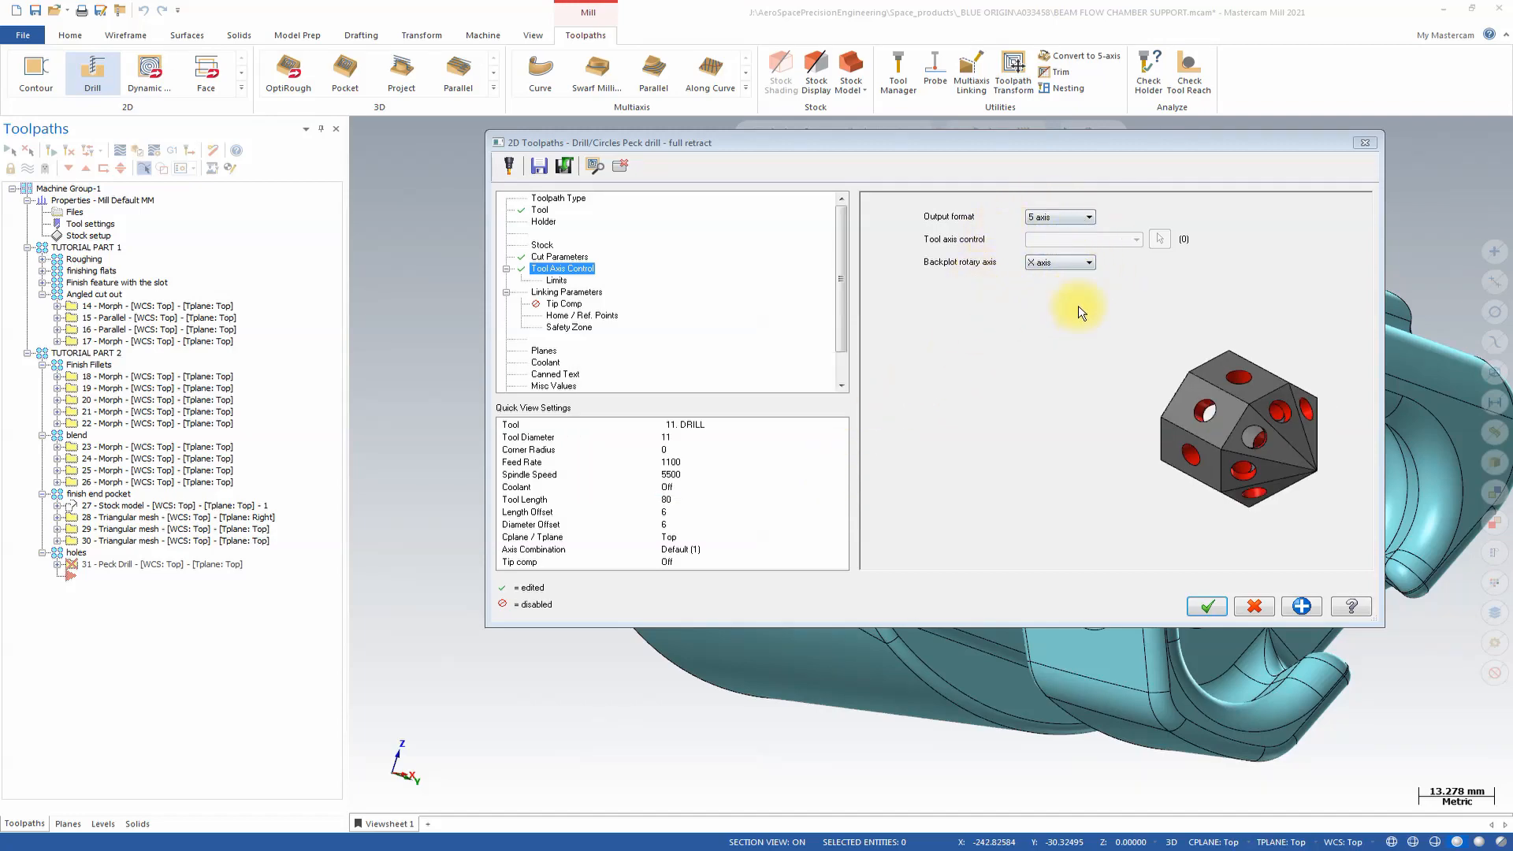
Step: Set the drilling operation's top of stock and depth to 0.0 and change the retract distance in the linking parameters
{"action": "left_click", "coordinate": [550, 293]}
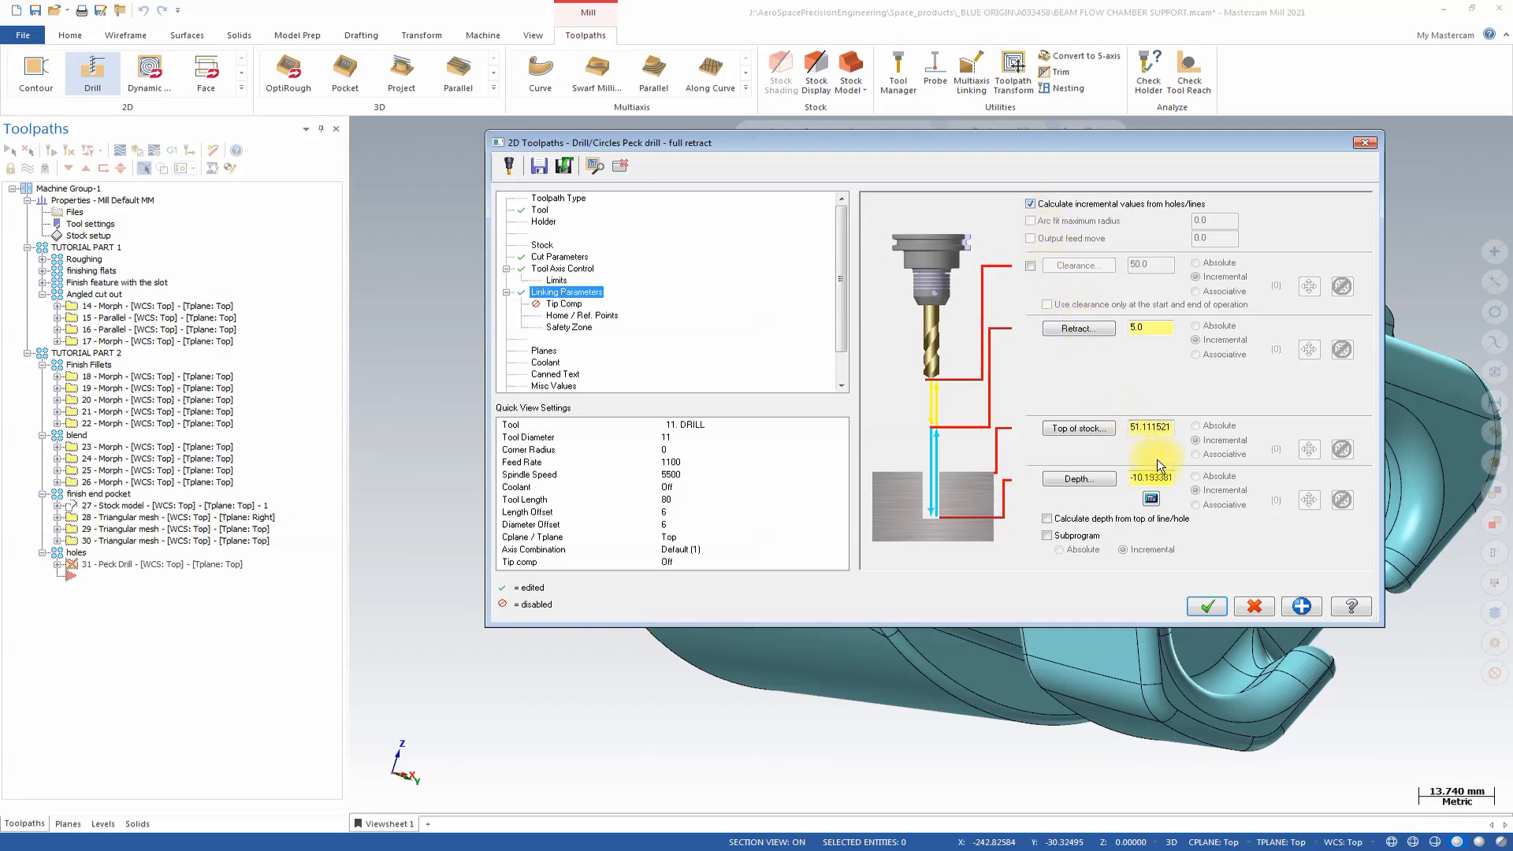
{"action": "double_click", "coordinate": [1150, 427]}
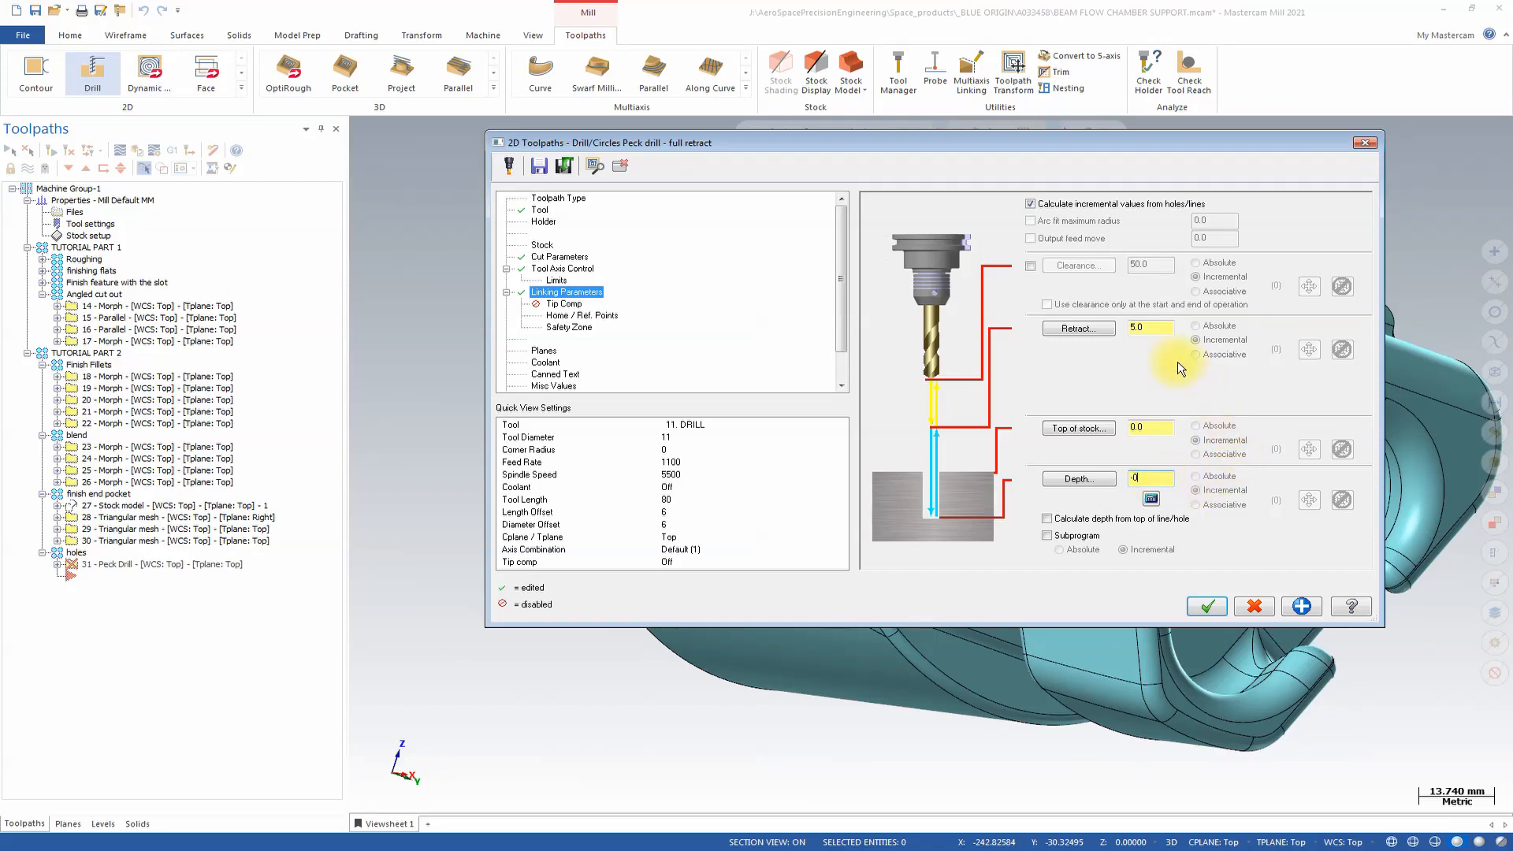
{"action": "left_click", "coordinate": [1147, 329]}
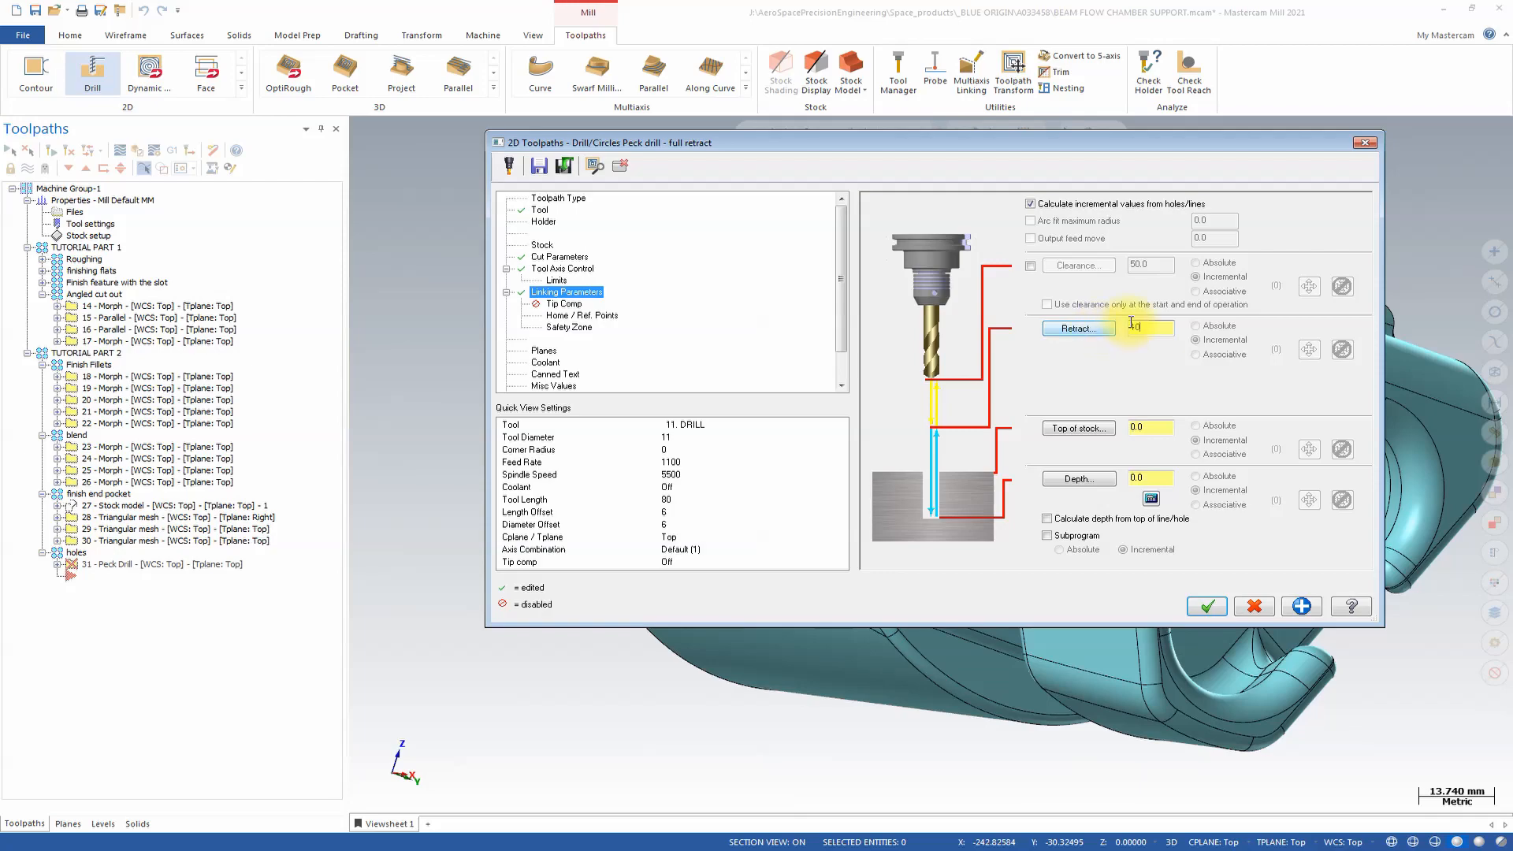
Step: Enable tip compensation for the drill with a breakthrough amount of 0
{"action": "left_click", "coordinate": [562, 304]}
{"action": "left_click", "coordinate": [894, 216]}
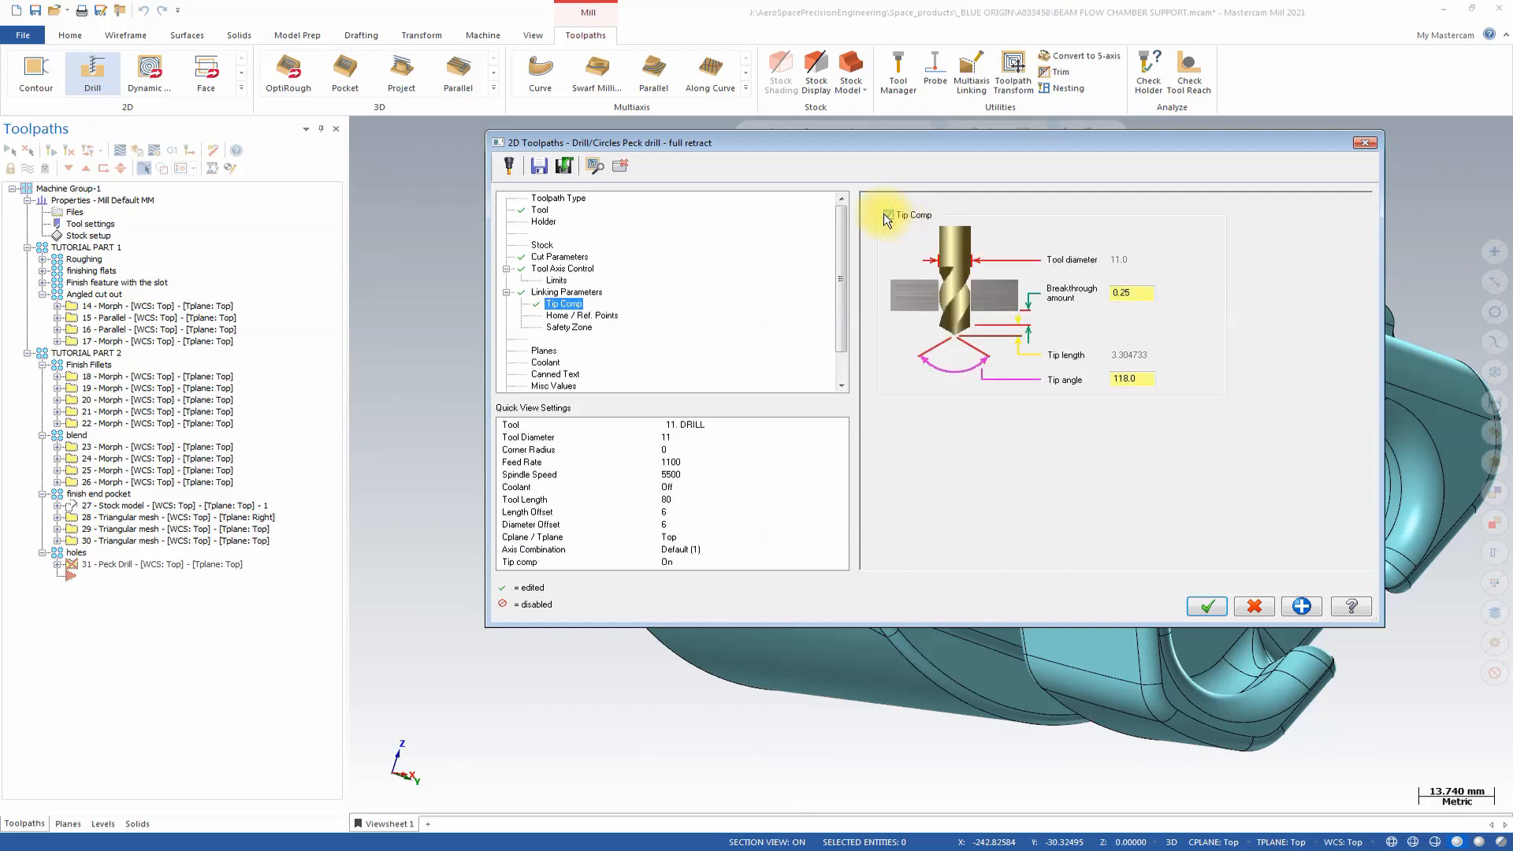
{"action": "left_click_drag", "start_coordinate": [1140, 292], "coordinate": [1054, 296]}
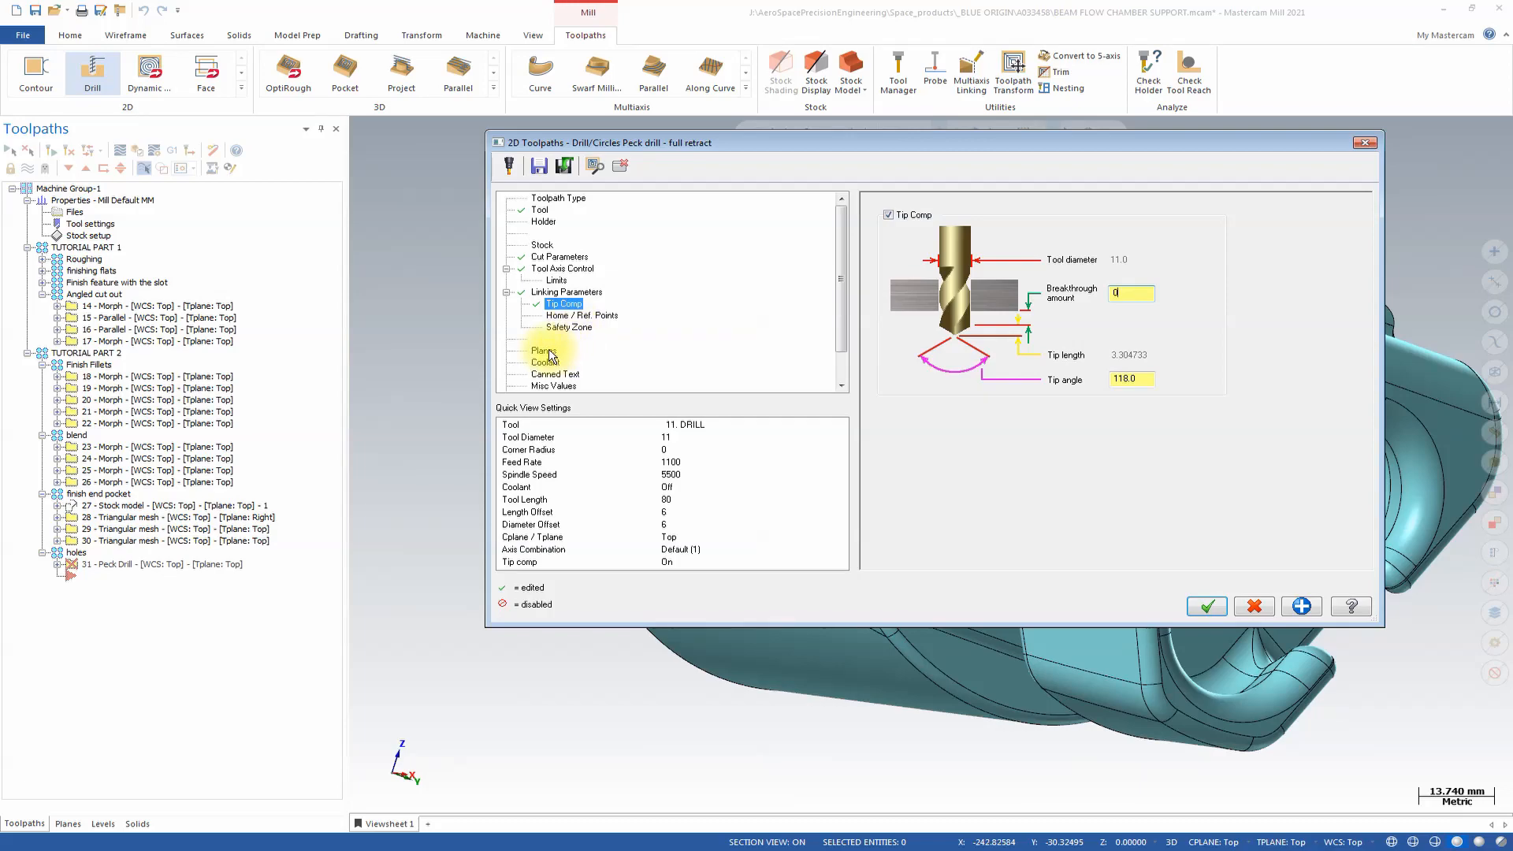
Step: Enable the drilling operation's safety zone with 5 Axis as the axis of rotation
{"action": "left_click", "coordinate": [567, 327]}
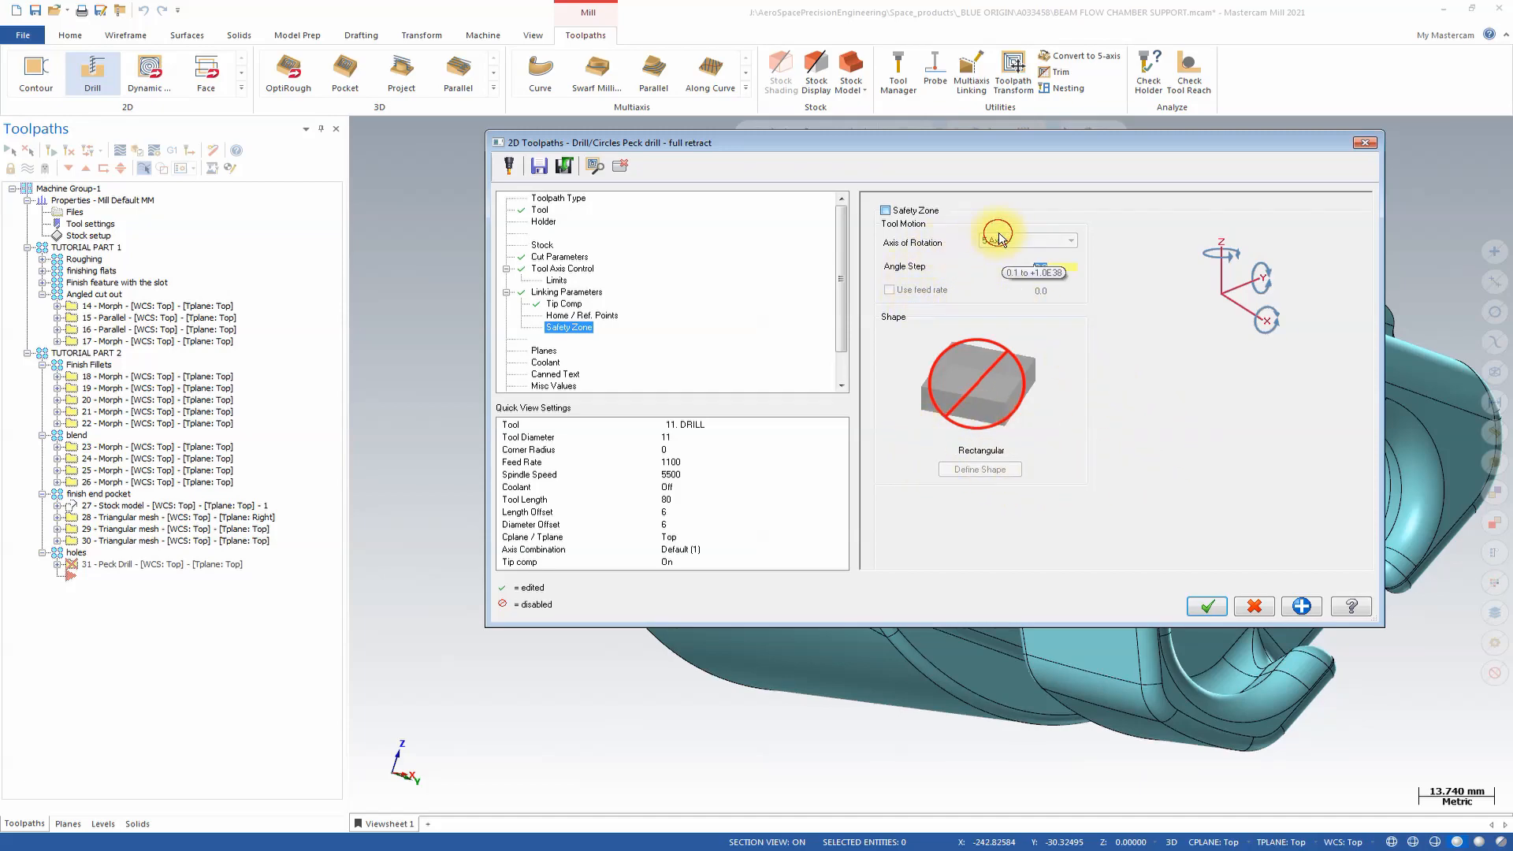
{"action": "left_click", "coordinate": [1052, 241]}
{"action": "left_click", "coordinate": [1106, 189]}
{"action": "left_click", "coordinate": [1050, 244]}
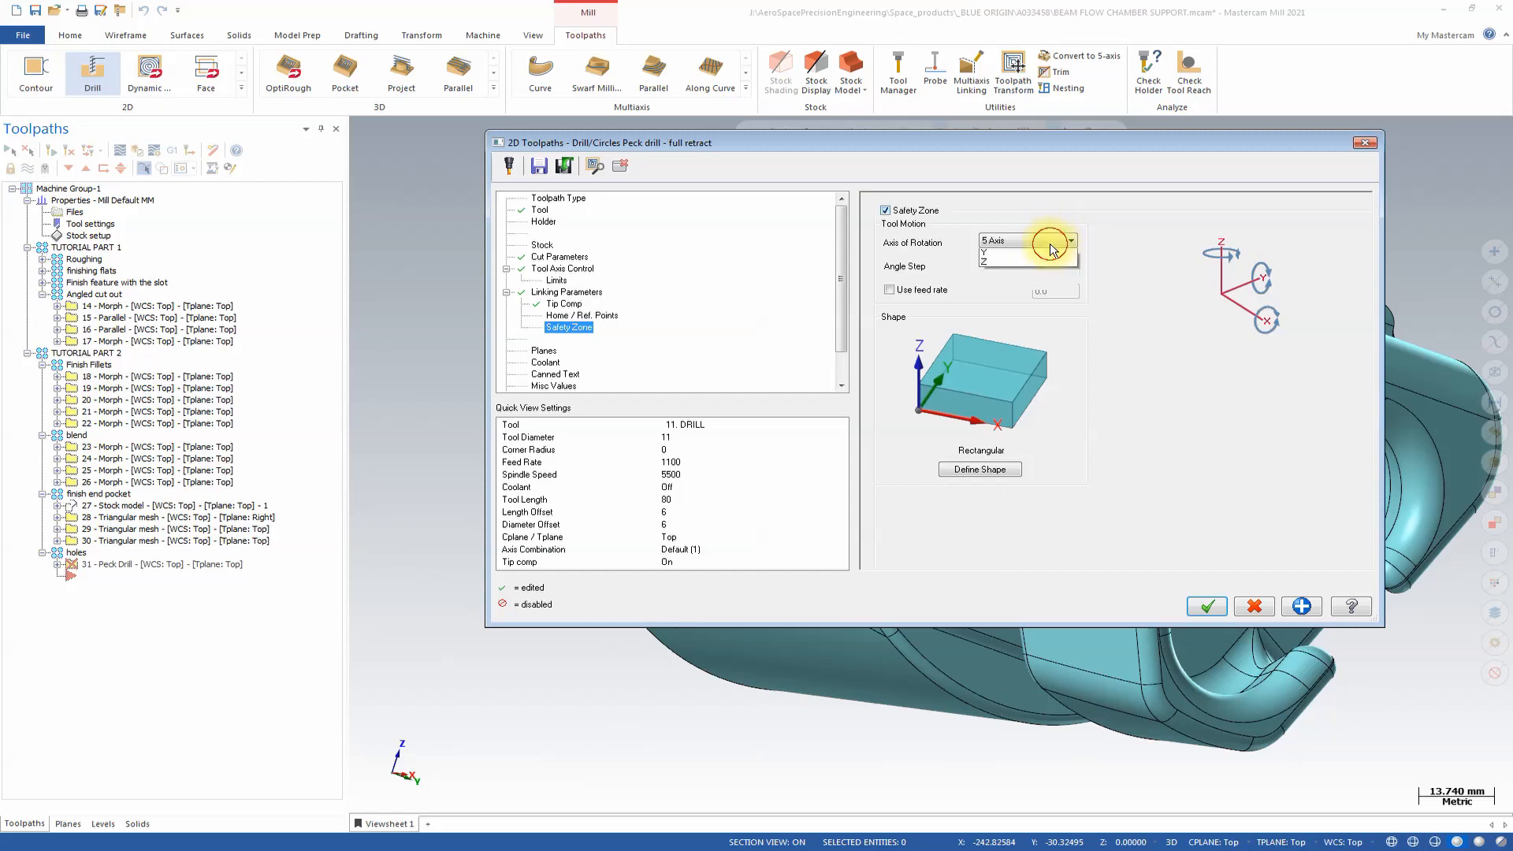
{"action": "left_click", "coordinate": [1052, 246]}
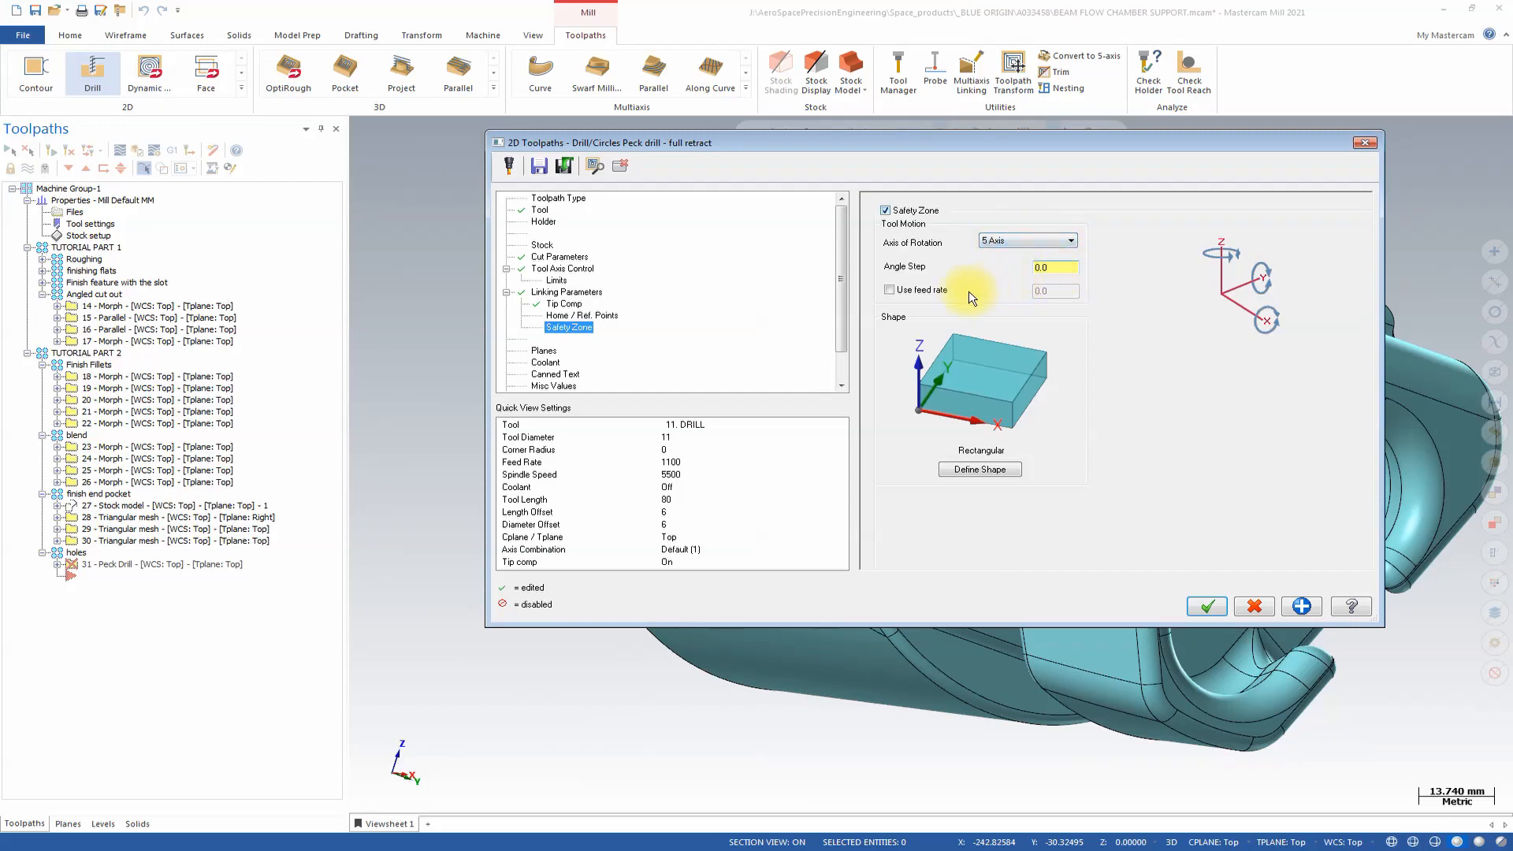
Step: Define the safety zone around the part as a cylinder along X with radius 60, keeping the height at 150
{"action": "left_click", "coordinate": [966, 470]}
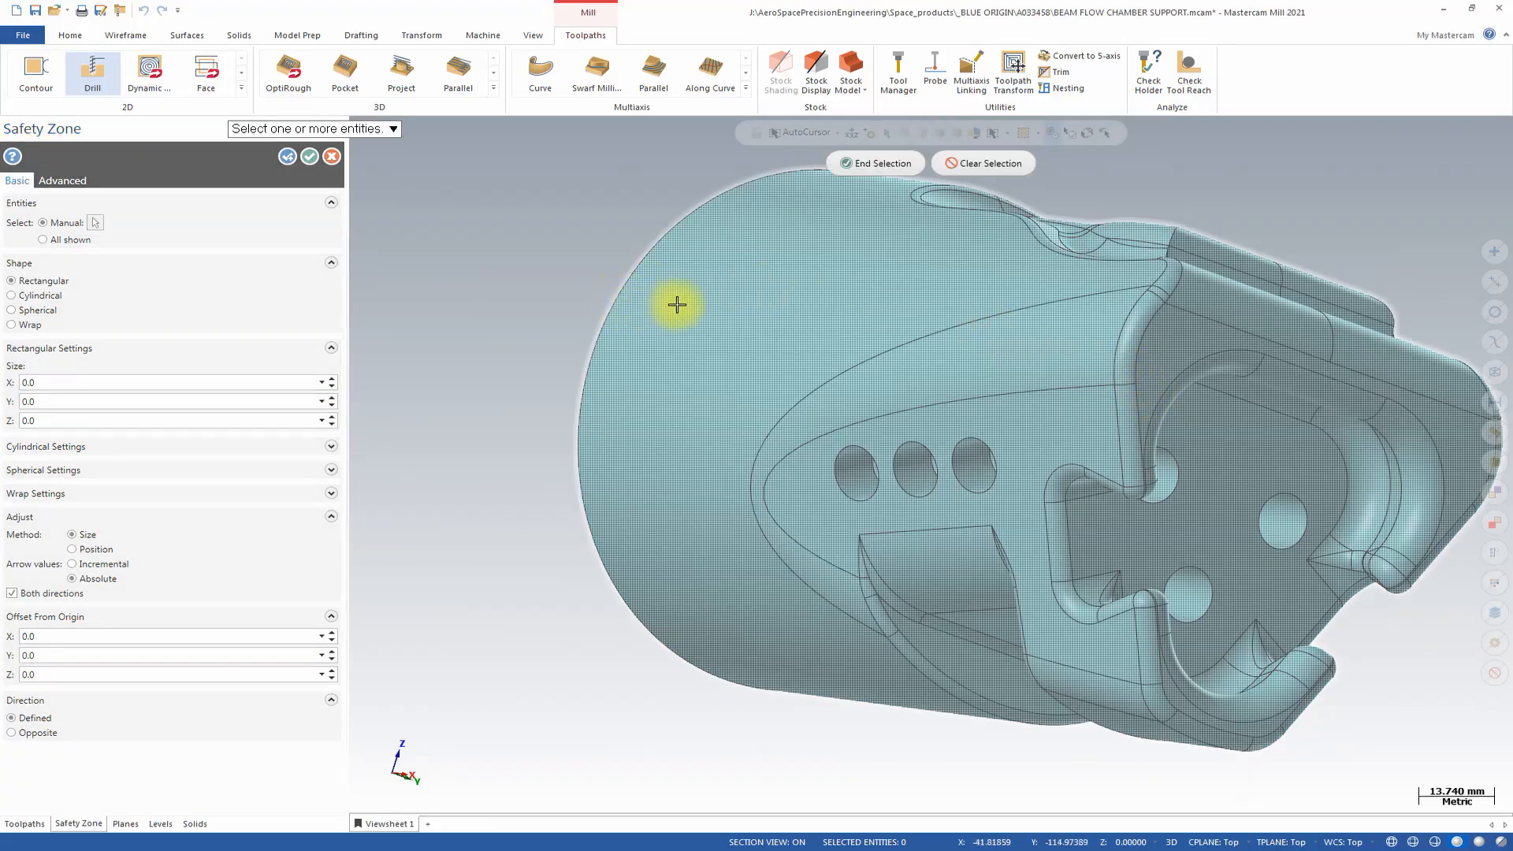
{"action": "left_click", "coordinate": [702, 307]}
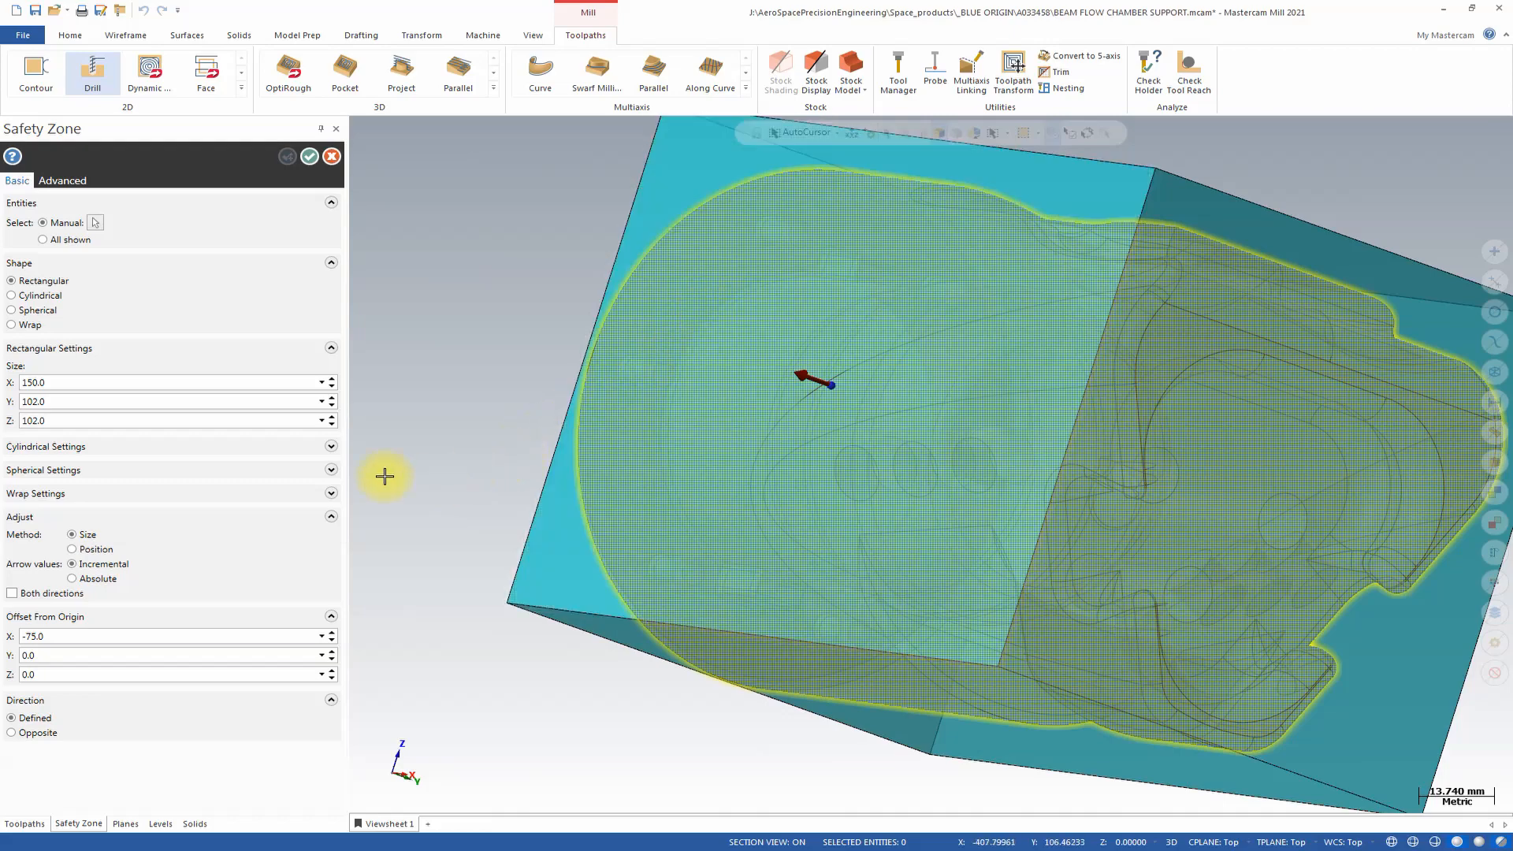
{"action": "left_click", "coordinate": [38, 296]}
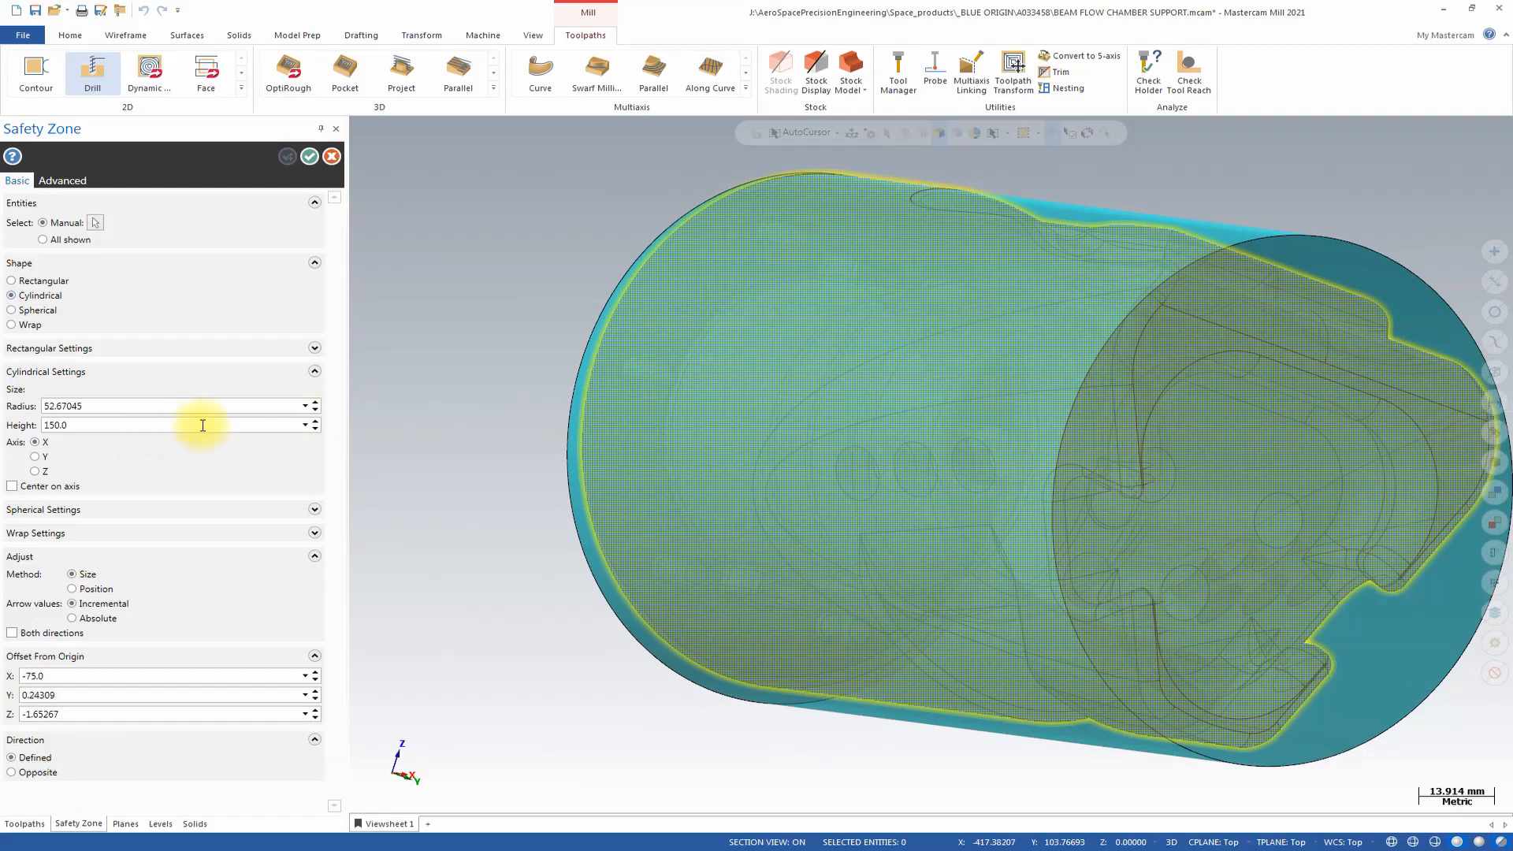
{"action": "left_click", "coordinate": [176, 403]}
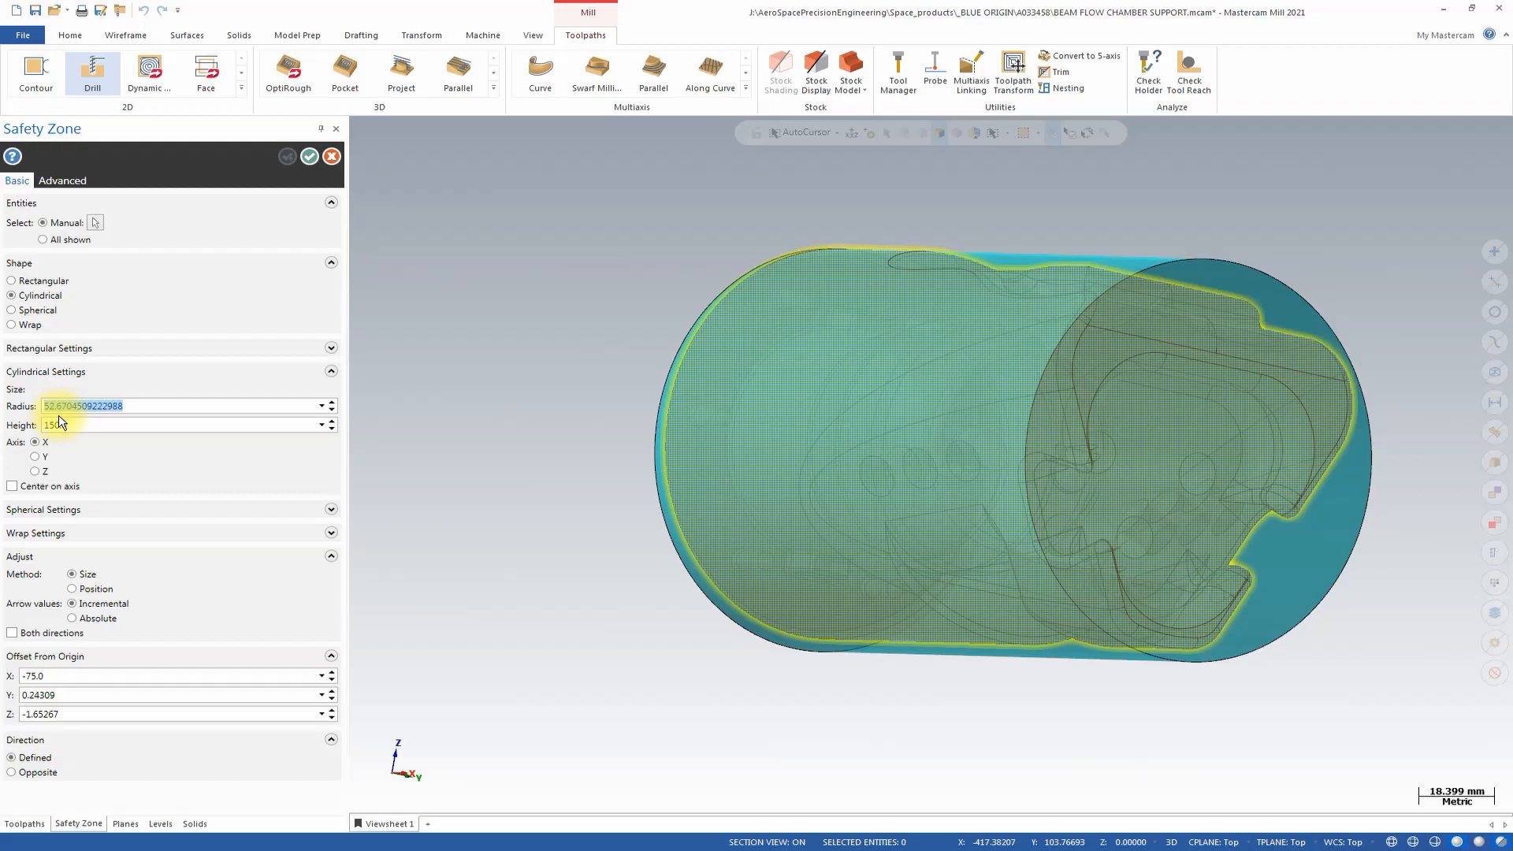
{"action": "type", "text": "60"}
{"action": "left_click", "coordinate": [123, 424]}
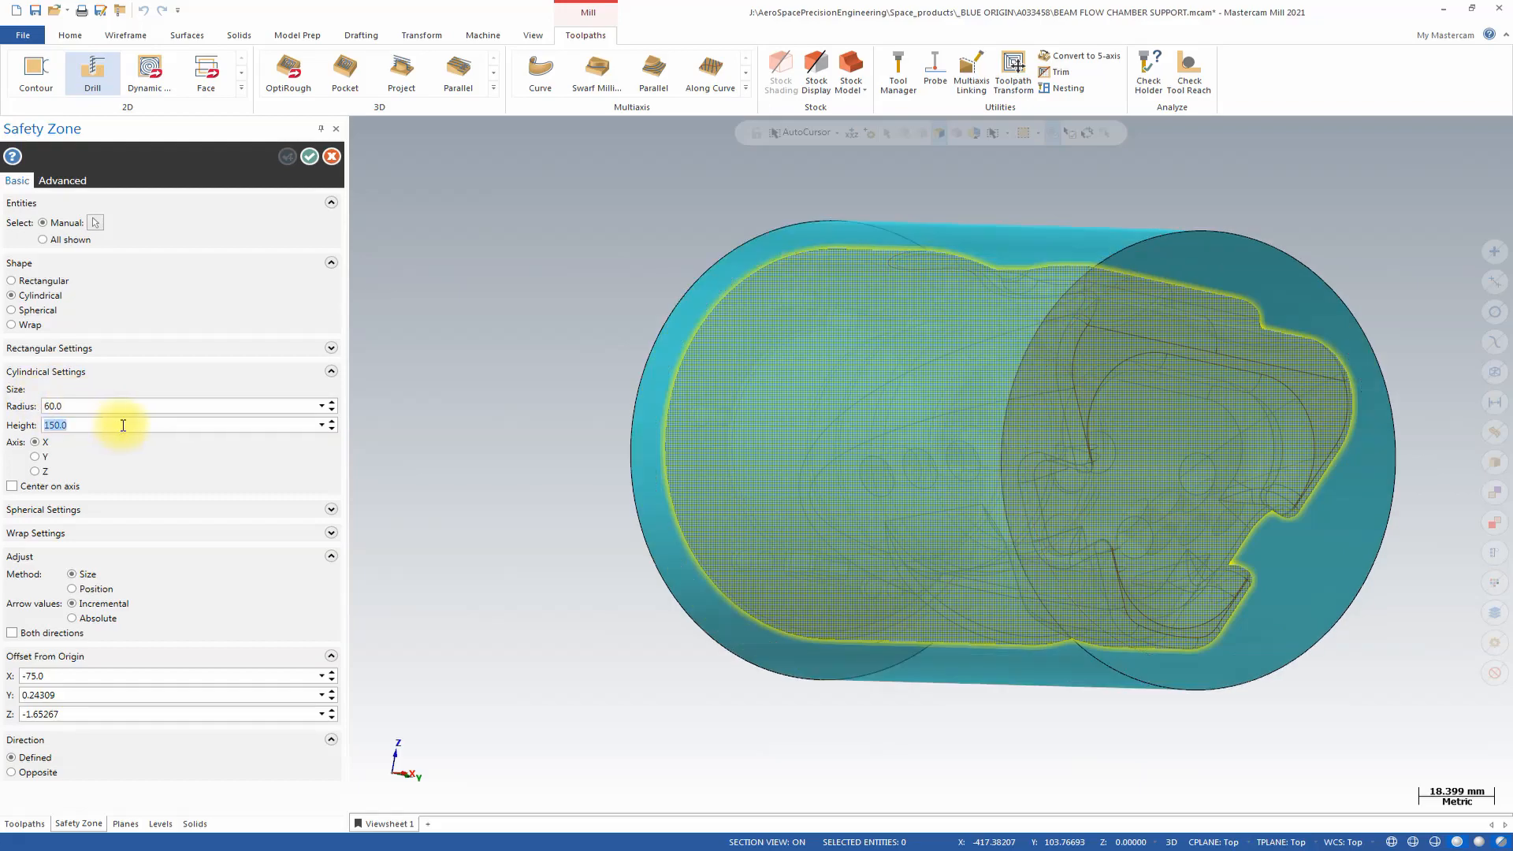
{"action": "middle_click_drag", "start_coordinate": [472, 339], "coordinate": [1233, 379]}
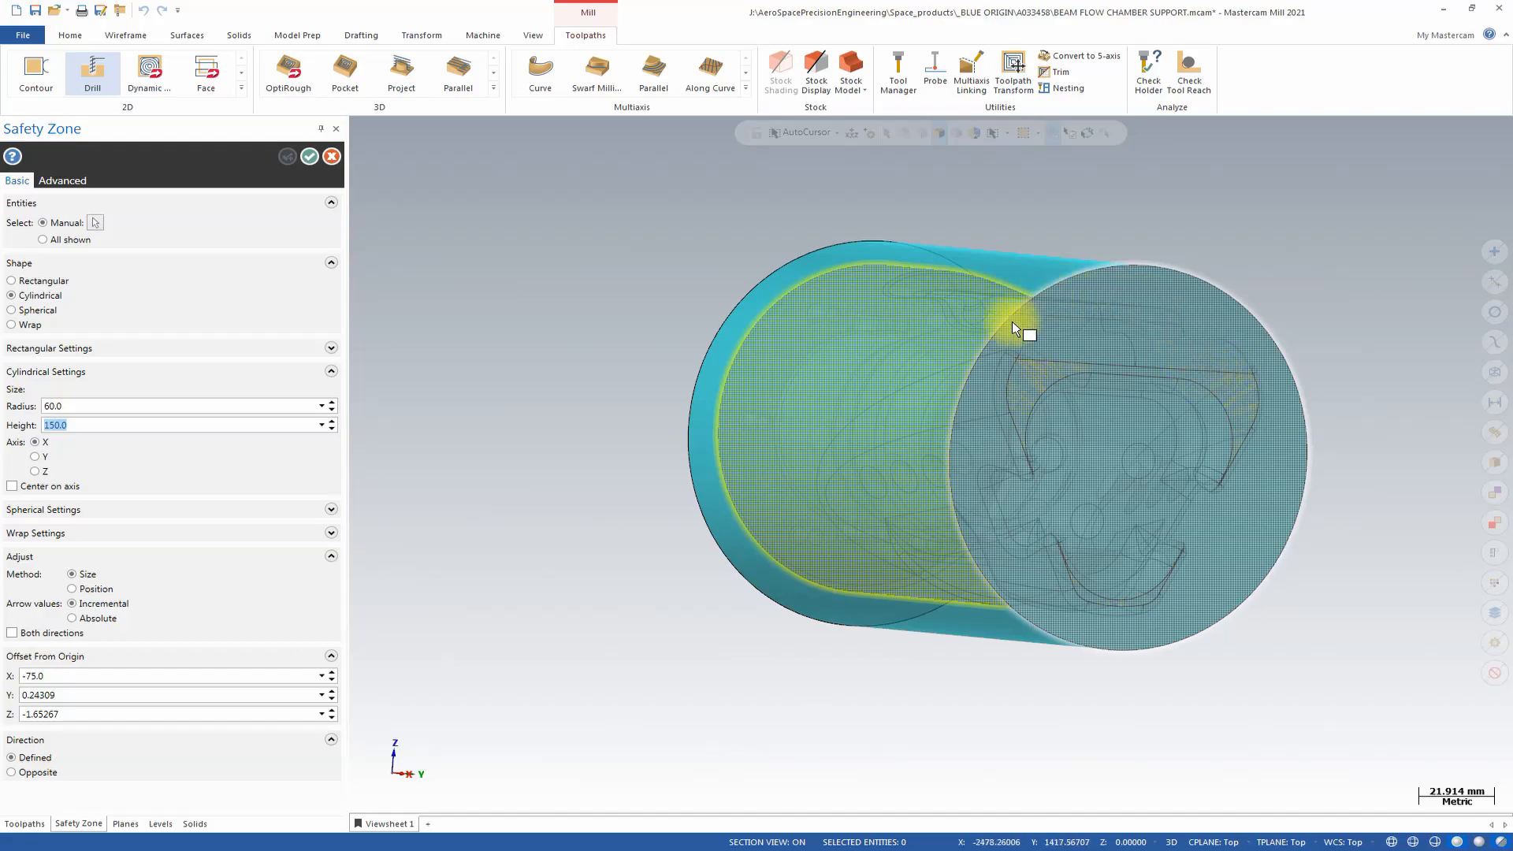
{"action": "left_click", "coordinate": [309, 158]}
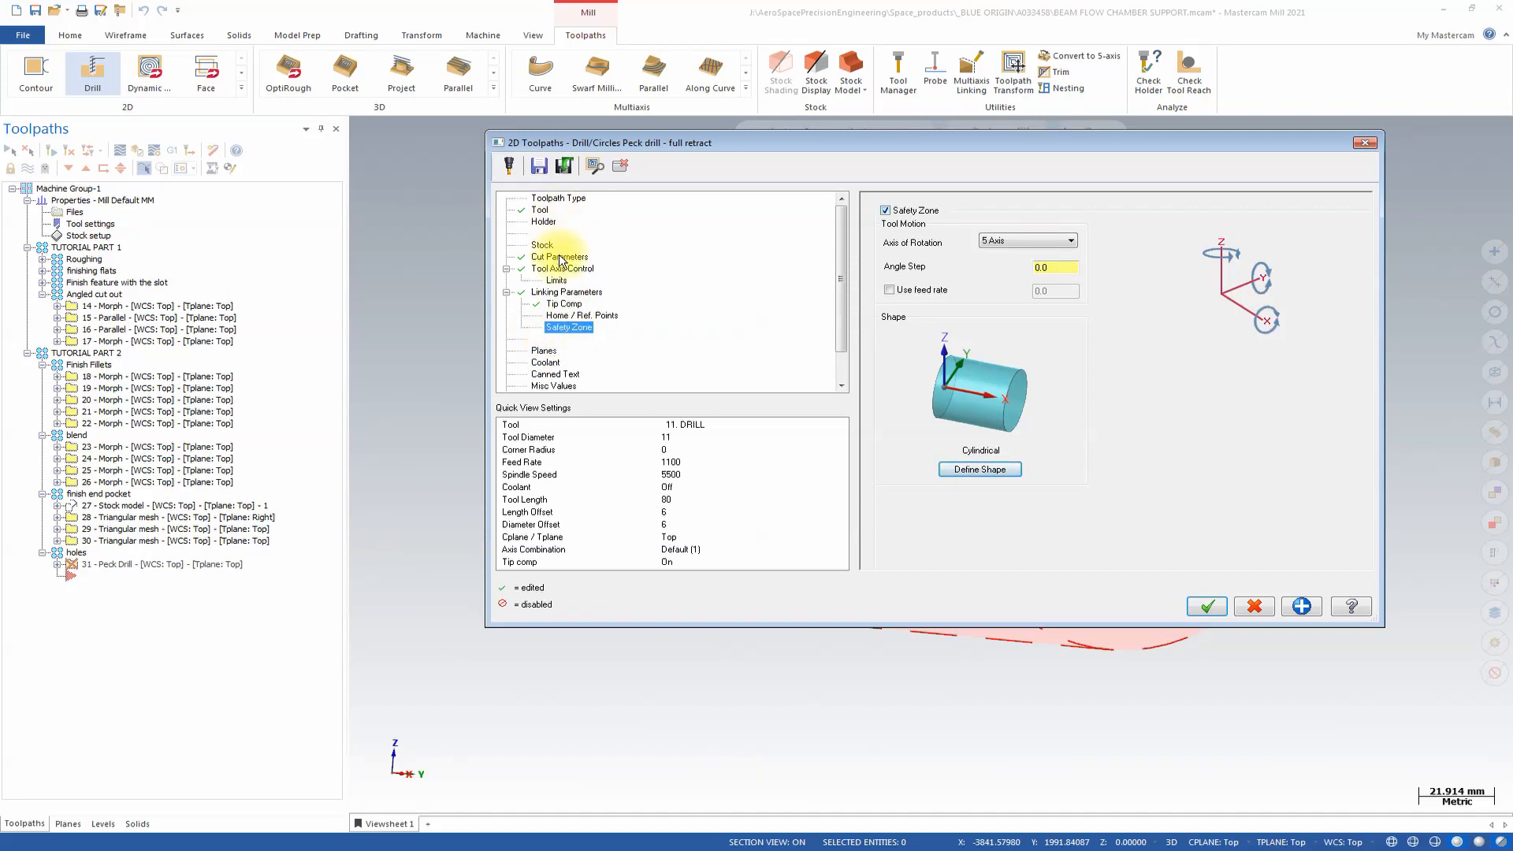
Step: Check the drilling operation's planes and accept its settings to generate the toolpath
{"action": "left_click", "coordinate": [546, 352]}
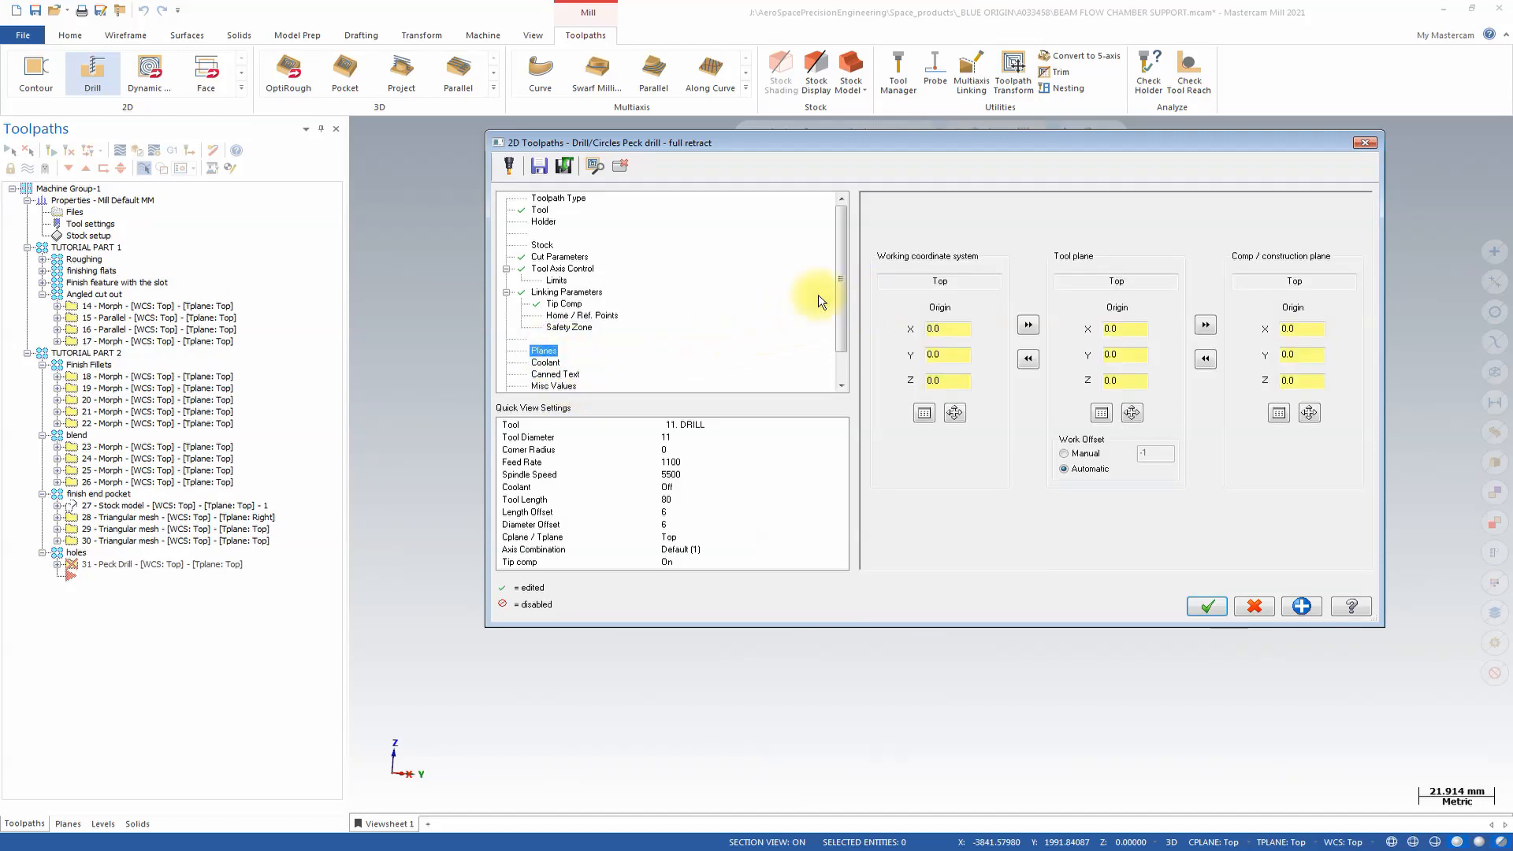
{"action": "left_click", "coordinate": [1203, 605]}
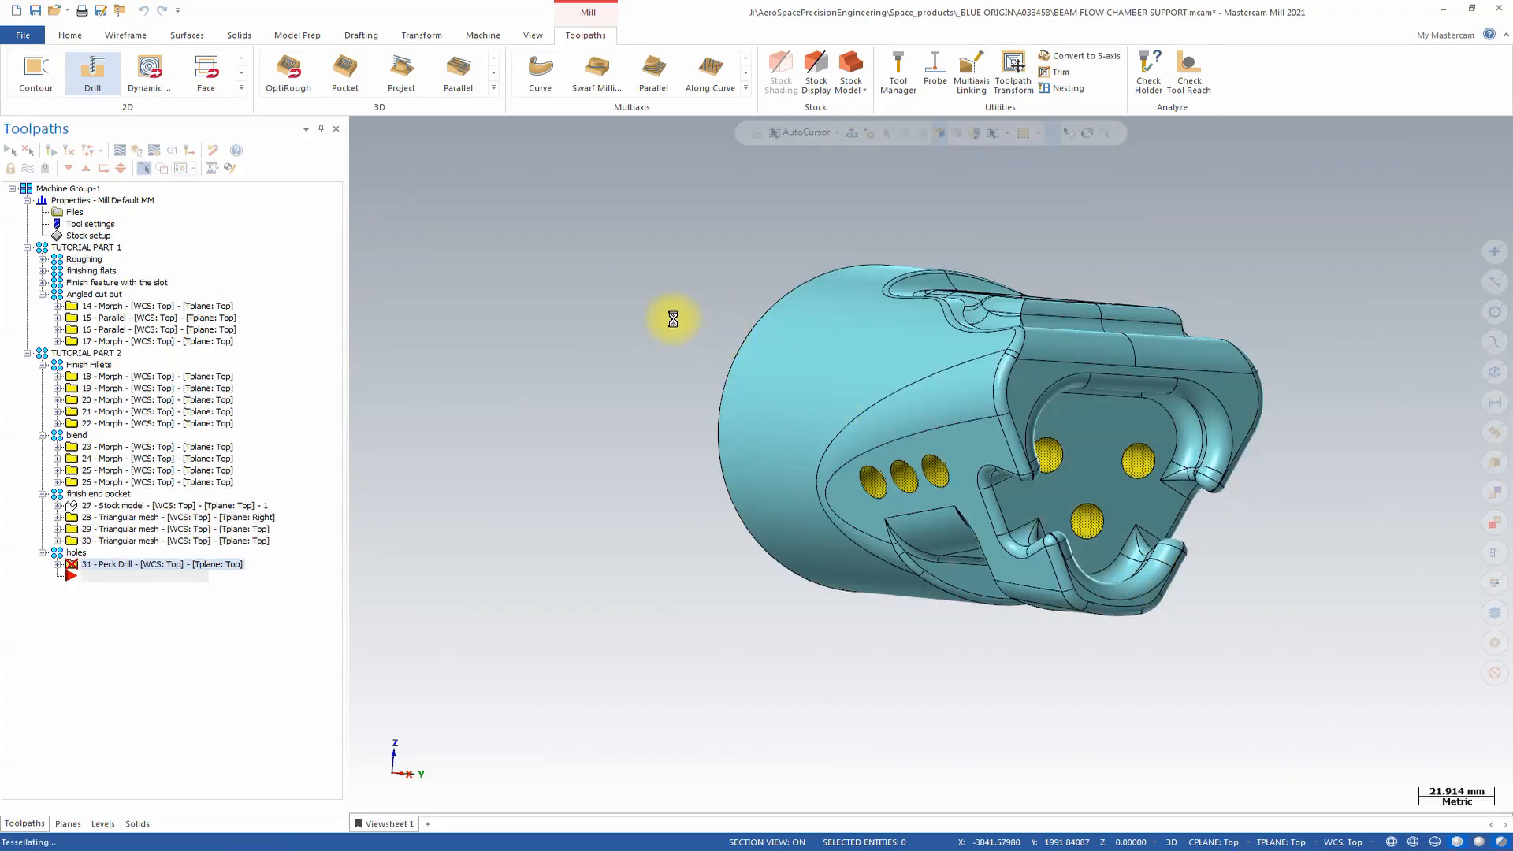
{"action": "middle_click_drag", "start_coordinate": [675, 317], "coordinate": [608, 281]}
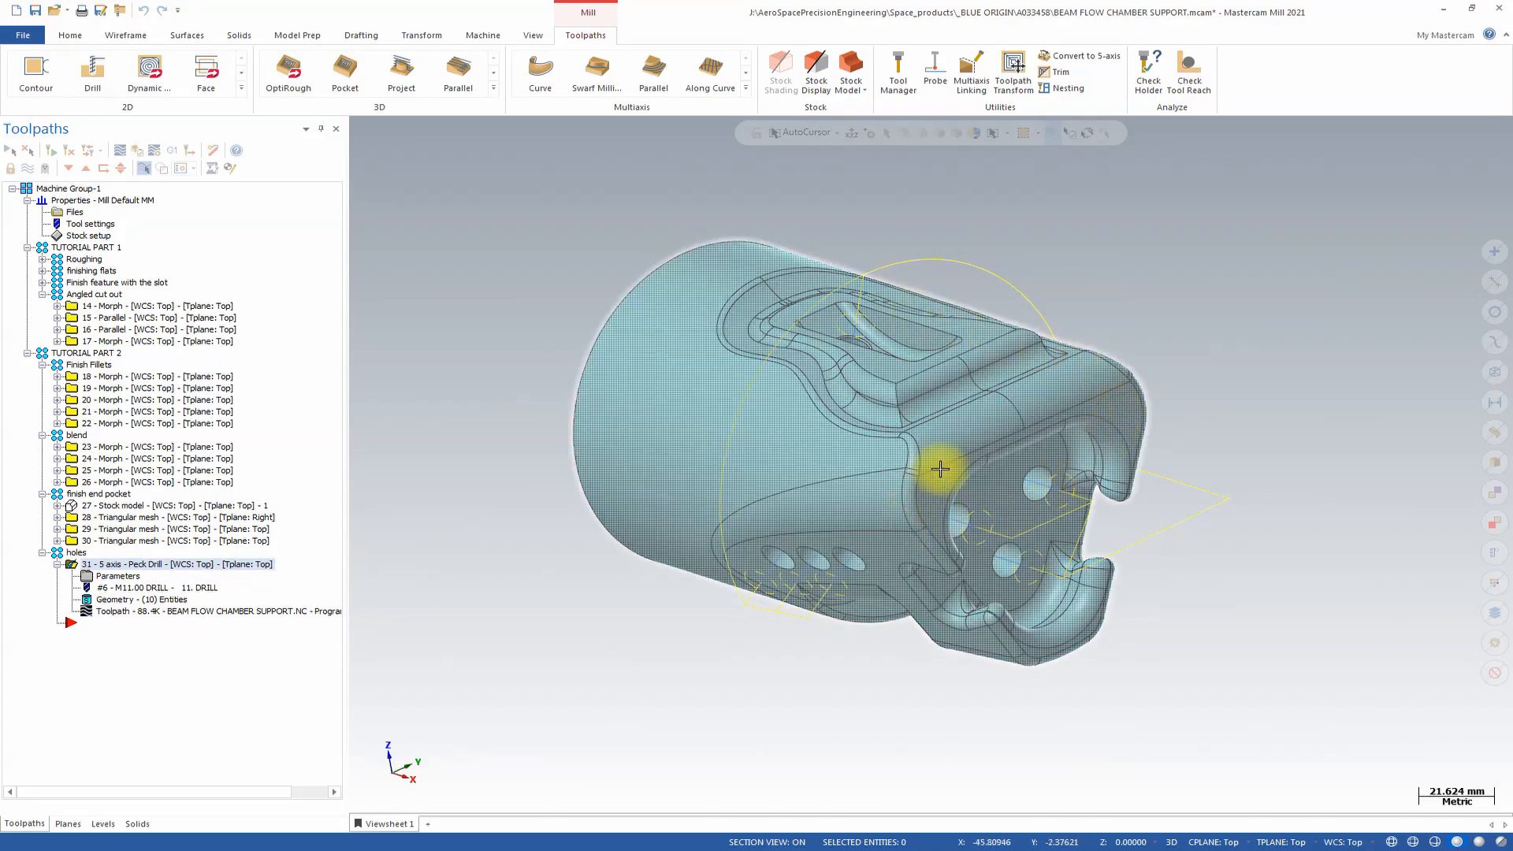
Step: Create a multiaxis Deburr toolpath and assign the 3 mm ball endmill
{"action": "left_click", "coordinate": [746, 88]}
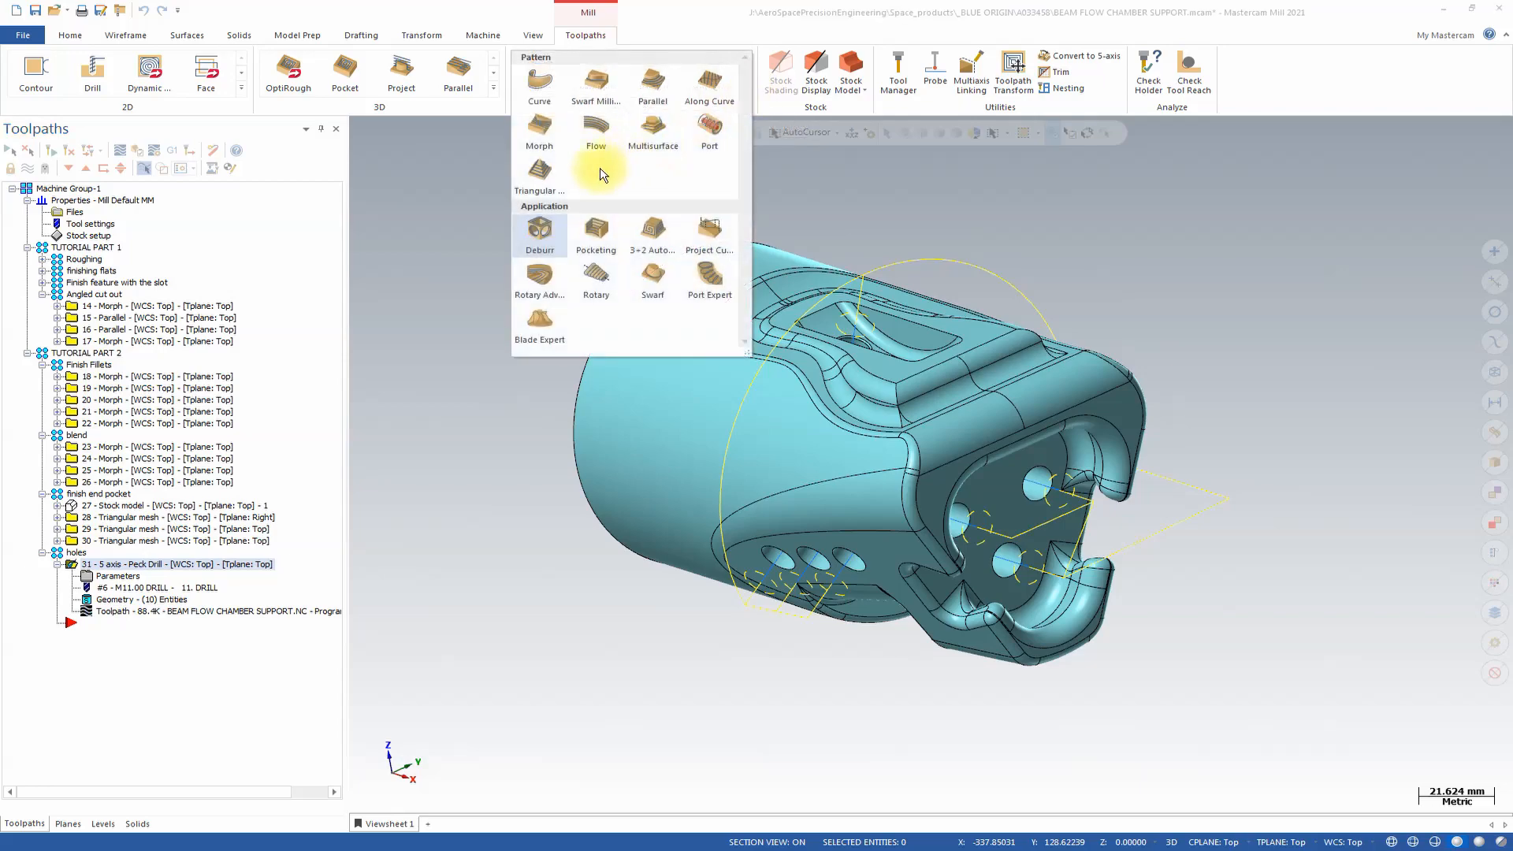
{"action": "left_click", "coordinate": [551, 226]}
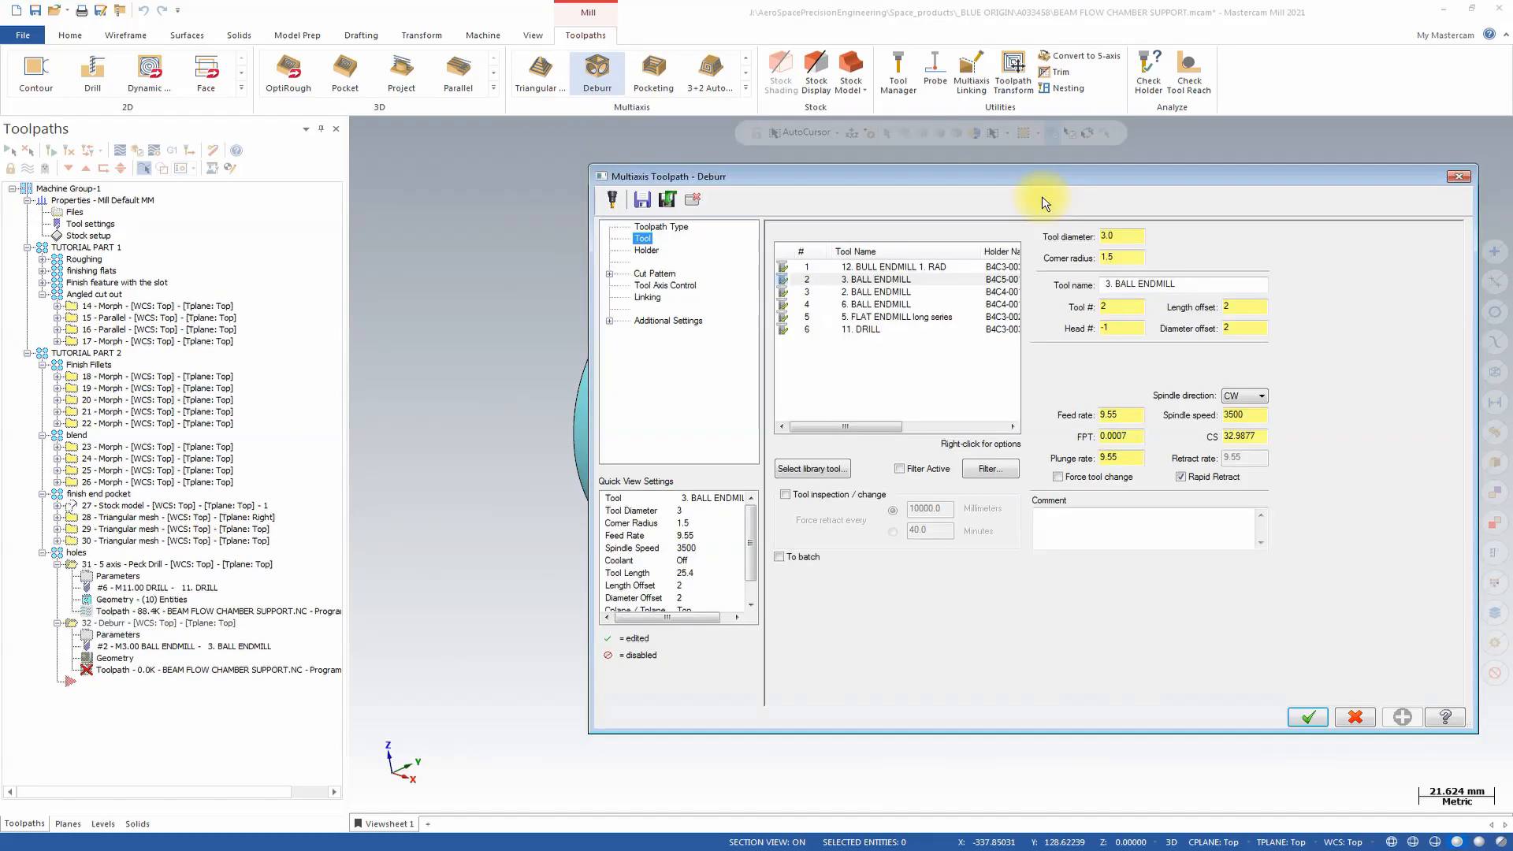
{"action": "left_click", "coordinate": [895, 280]}
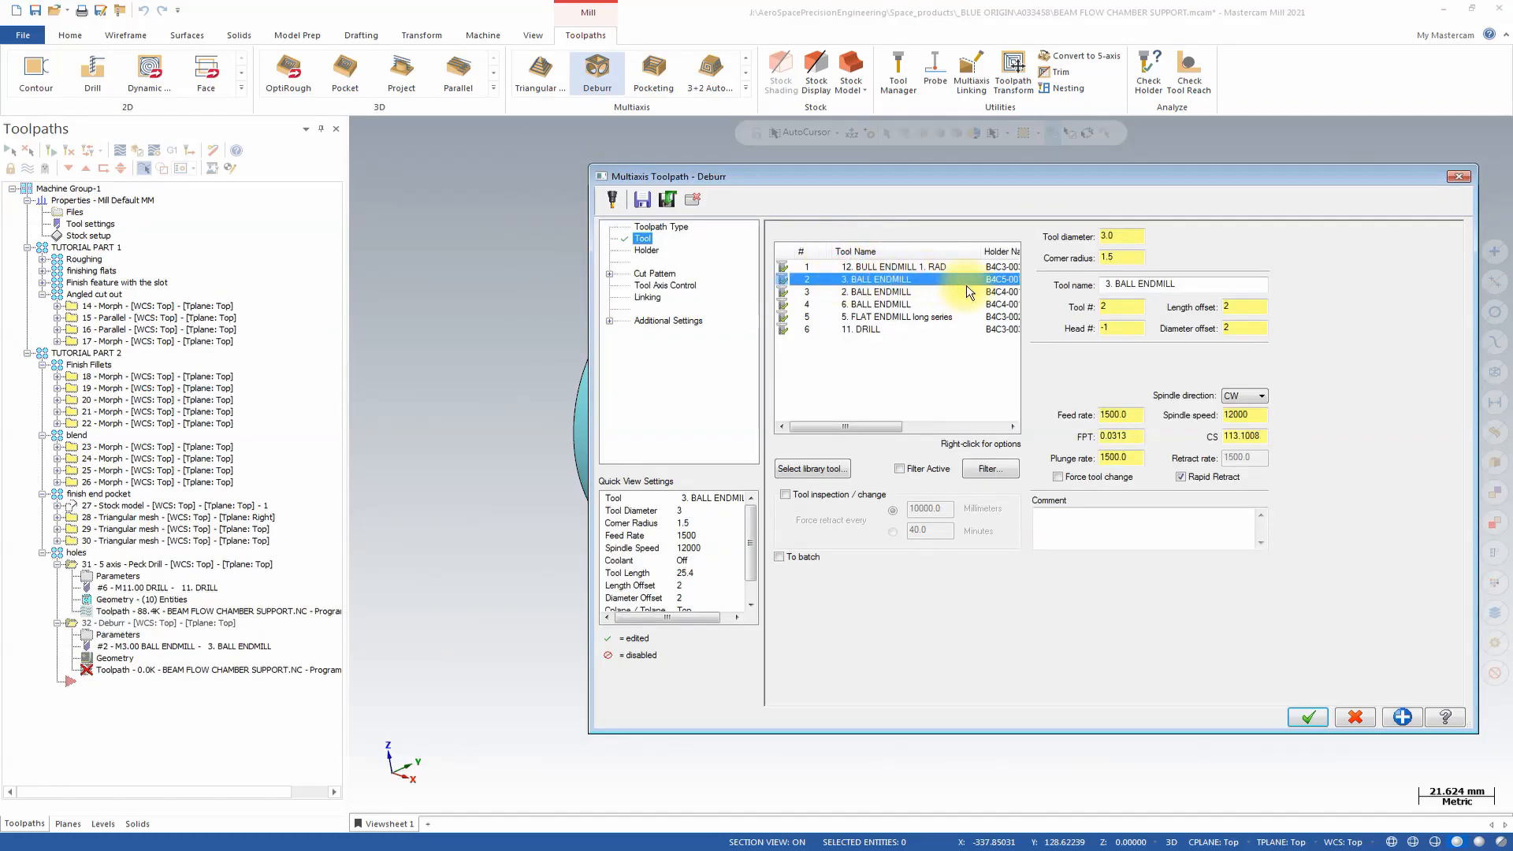
Step: Select all faces of the solid part as the deburr toolpath's part surfaces
{"action": "left_click", "coordinate": [669, 272]}
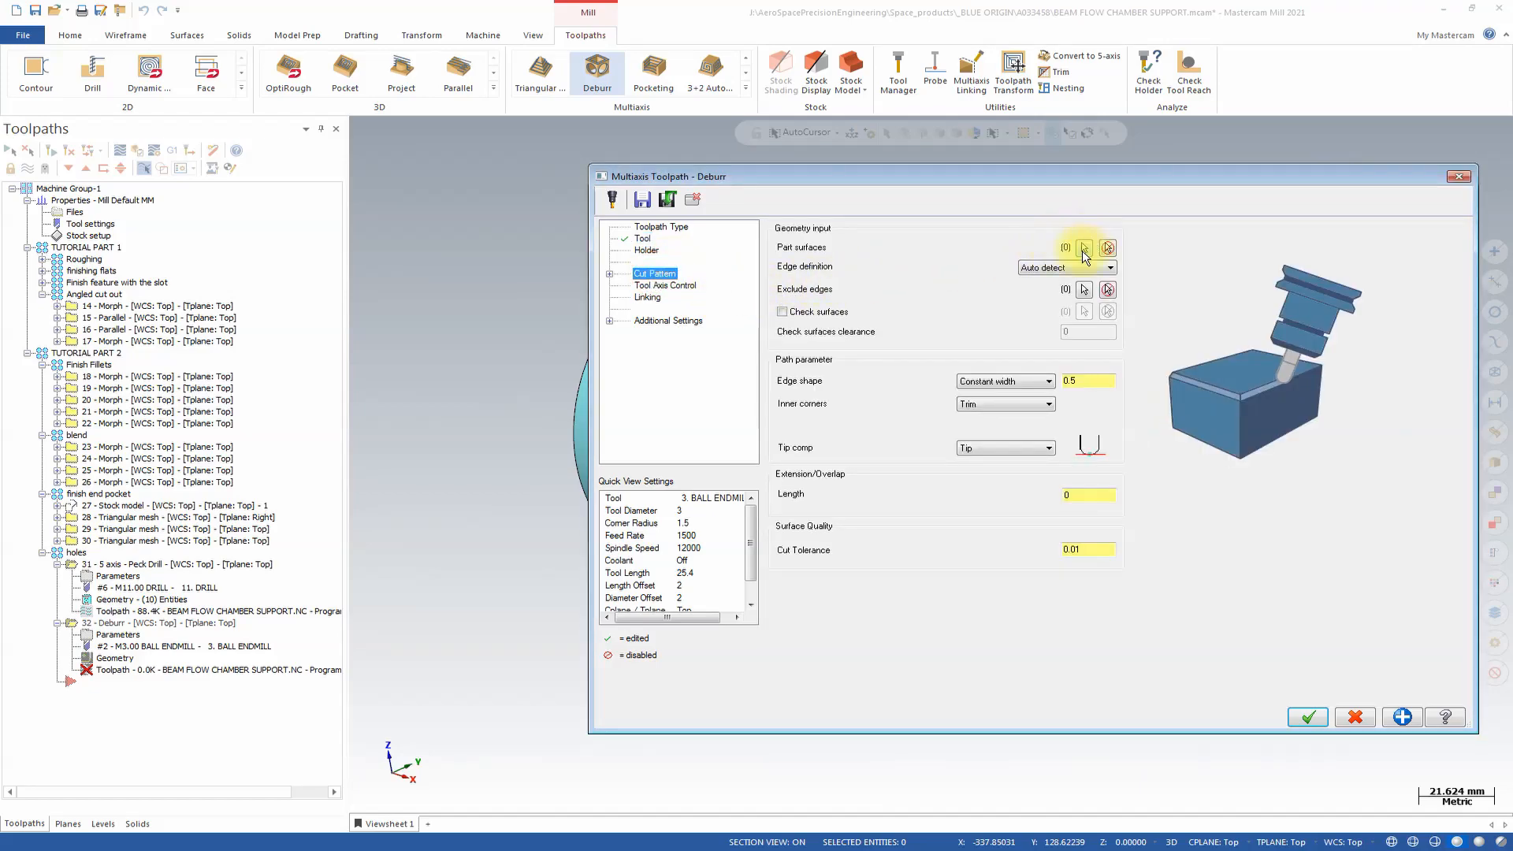
{"action": "left_click", "coordinate": [1083, 249]}
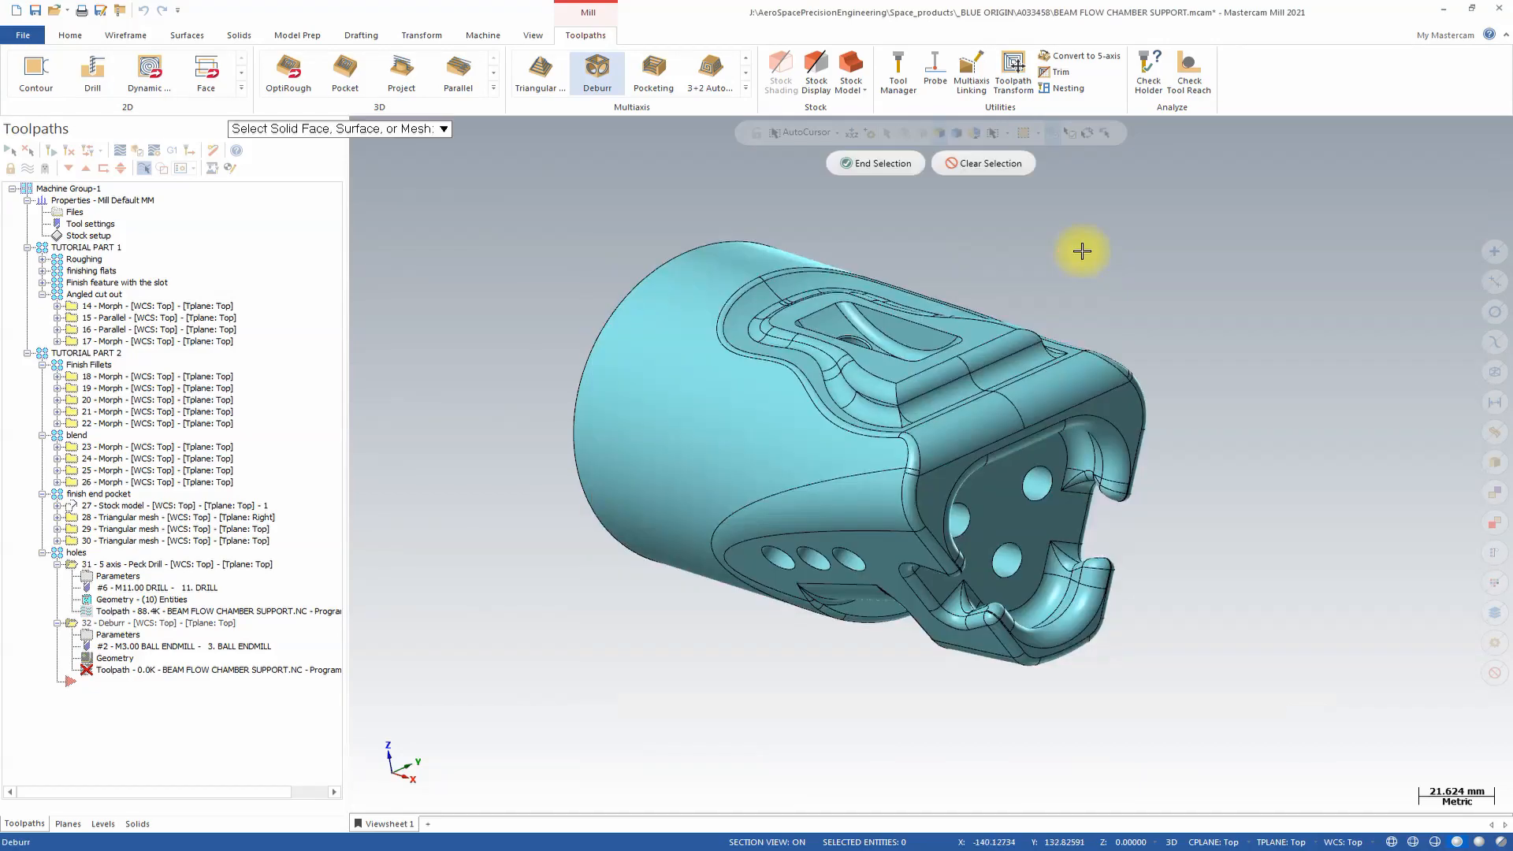
{"action": "double_click", "coordinate": [754, 414]}
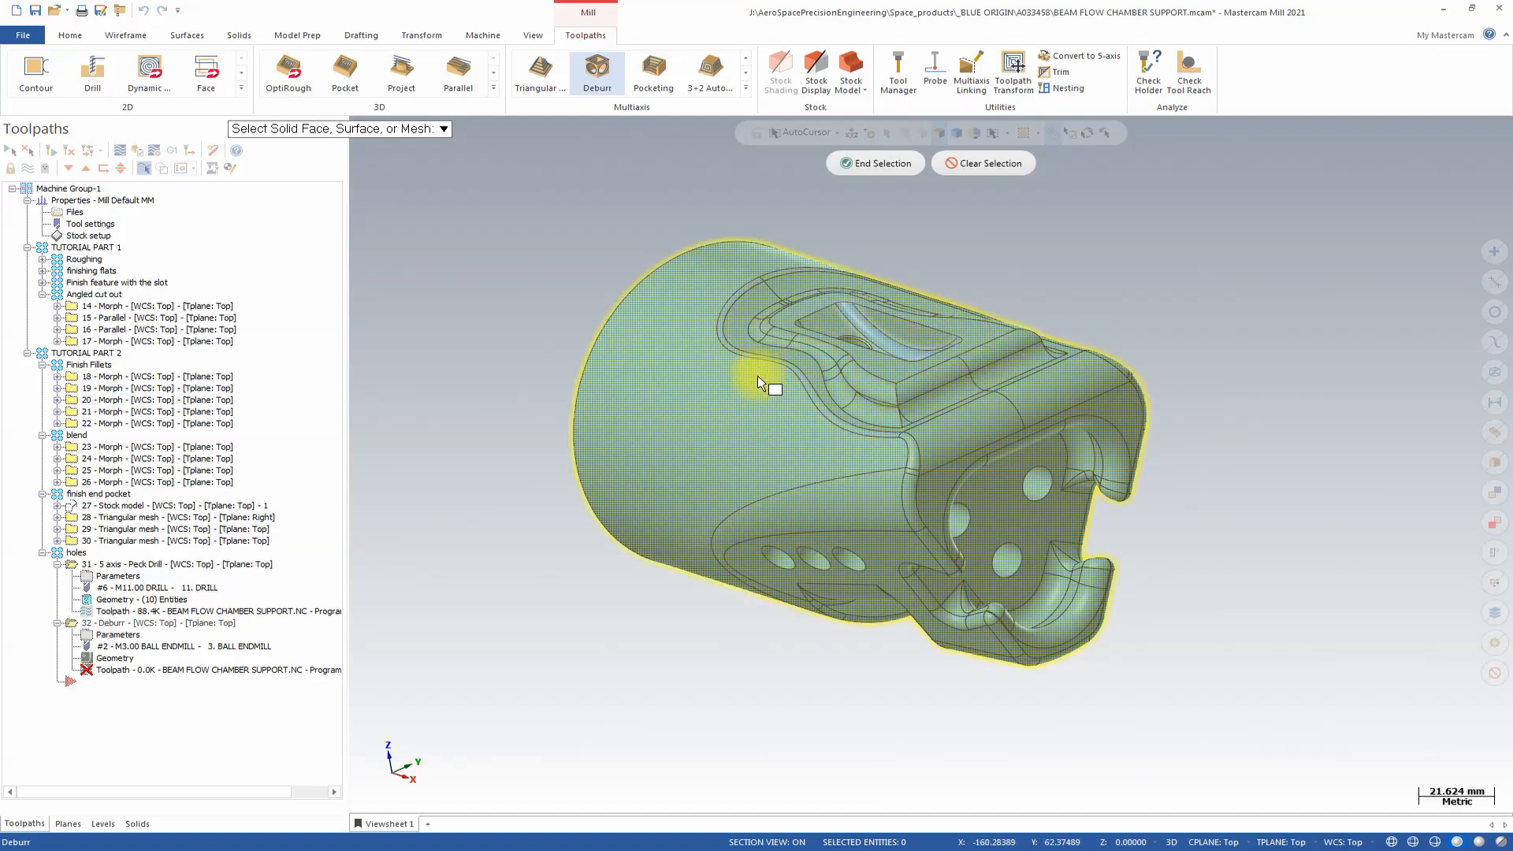
{"action": "left_click", "coordinate": [873, 165]}
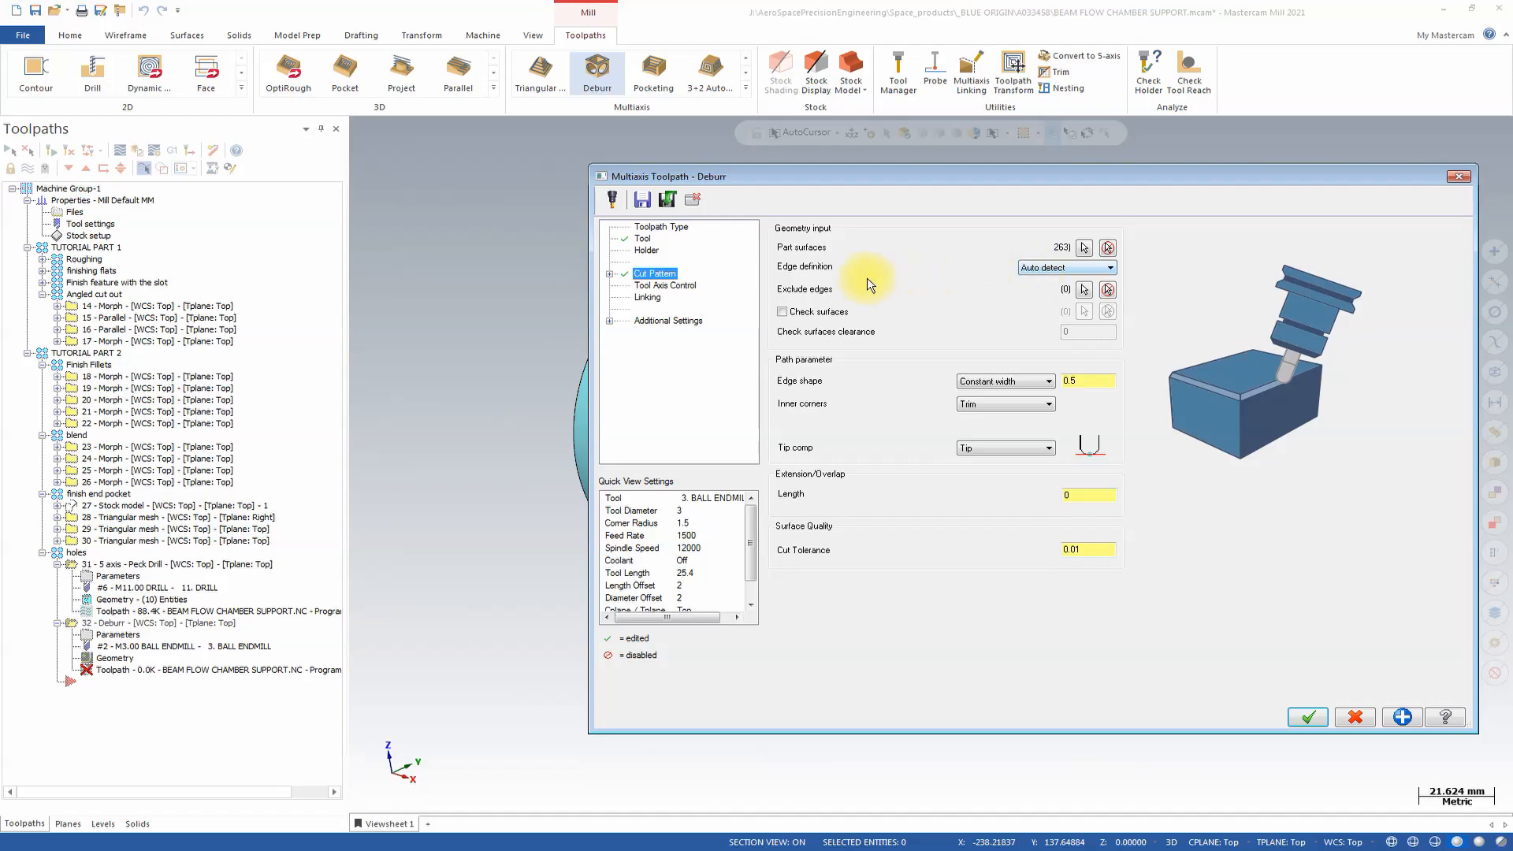
Step: Set the edge definition to User defined and chain the recessed slot's outer edge loop, moving its start point back
{"action": "left_click", "coordinate": [1078, 267]}
{"action": "left_click", "coordinate": [1072, 281]}
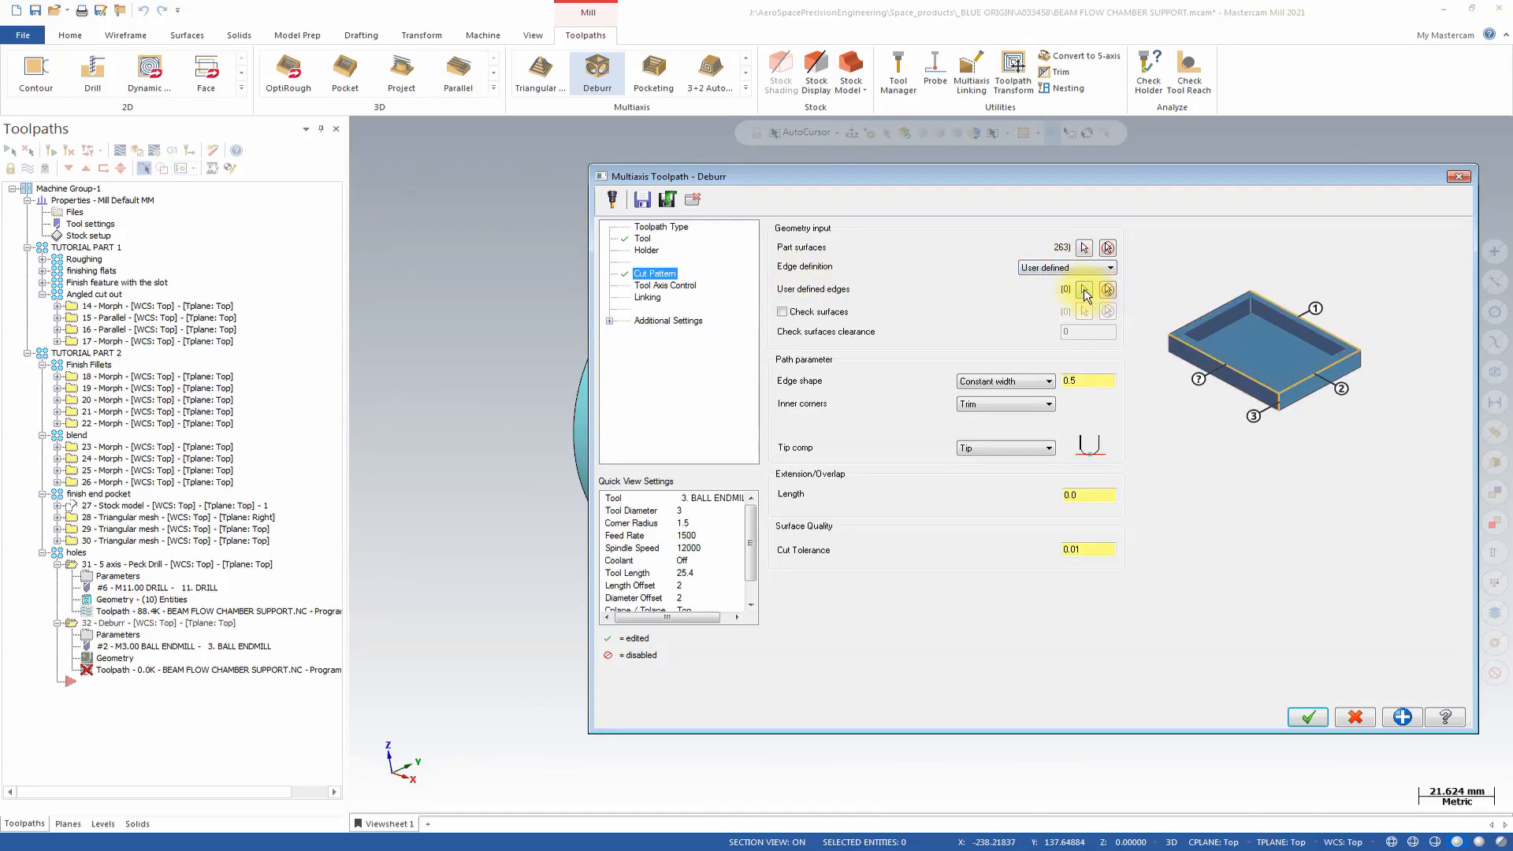
{"action": "left_click", "coordinate": [1081, 289]}
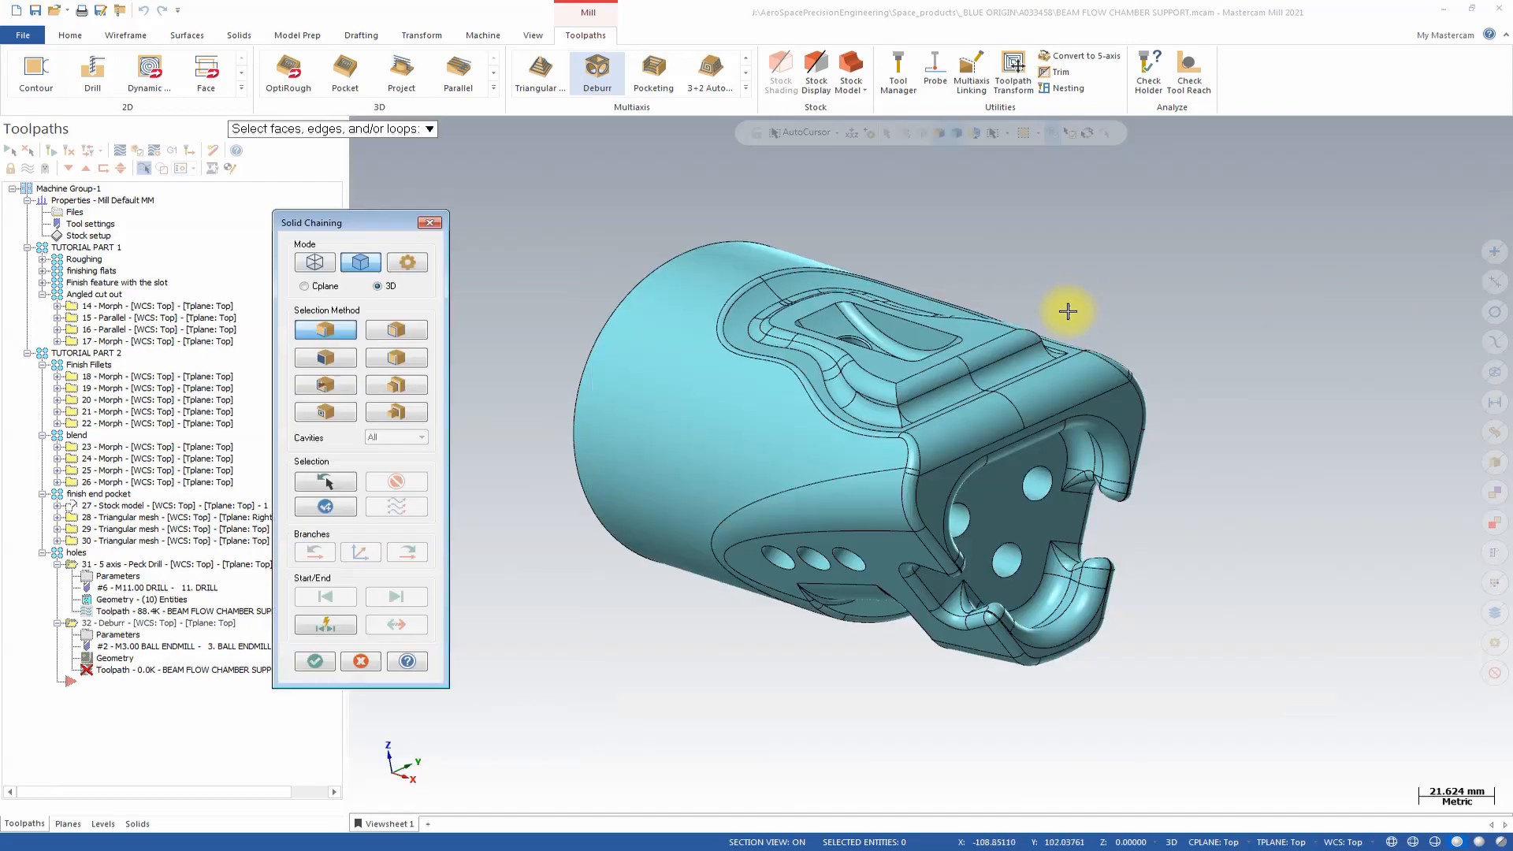
{"action": "left_click", "coordinate": [394, 330]}
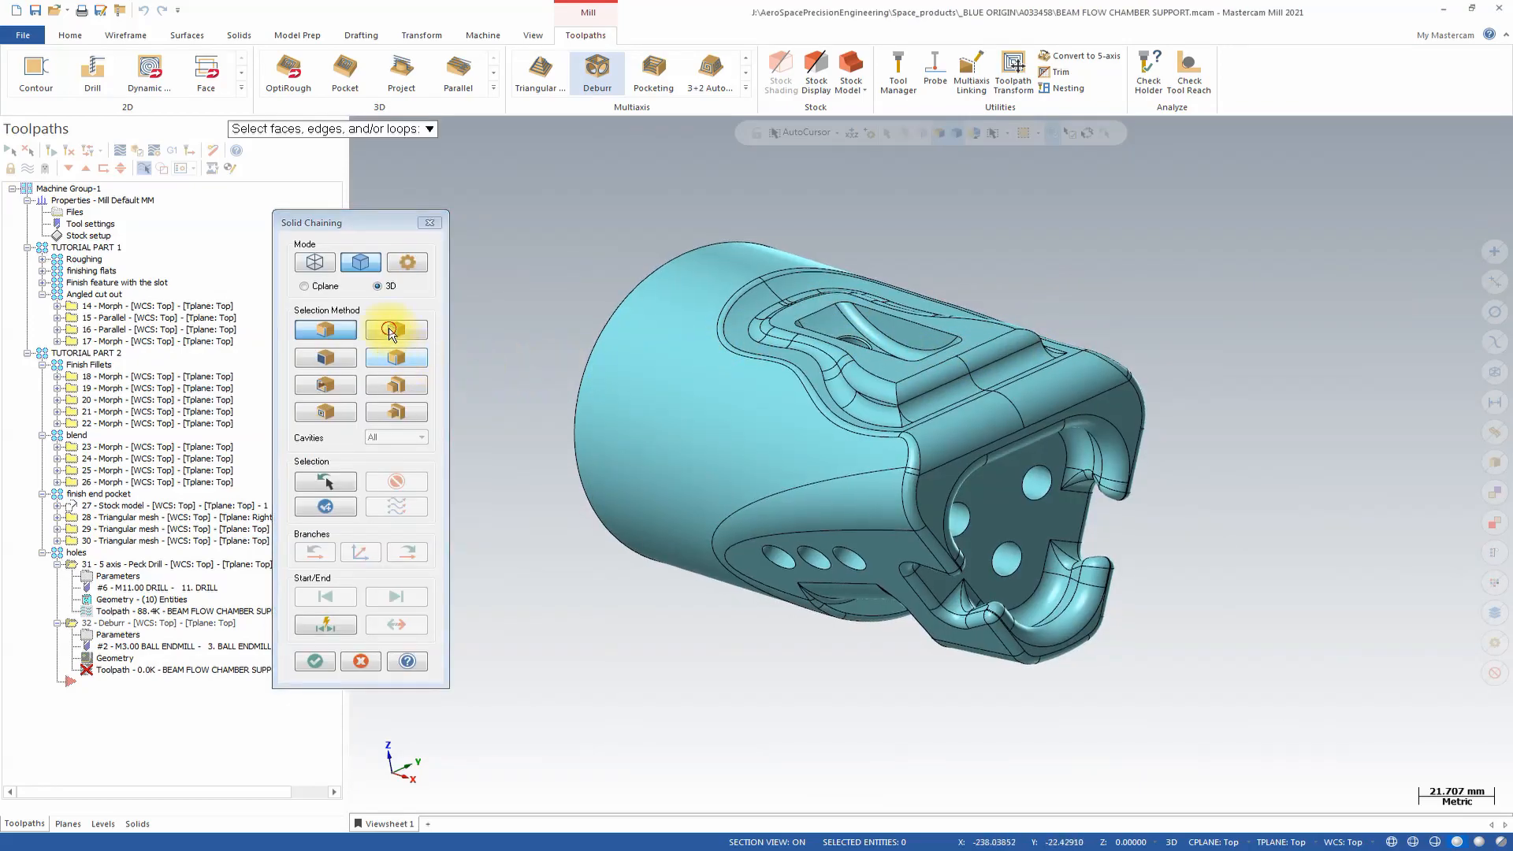
{"action": "left_click", "coordinate": [914, 361]}
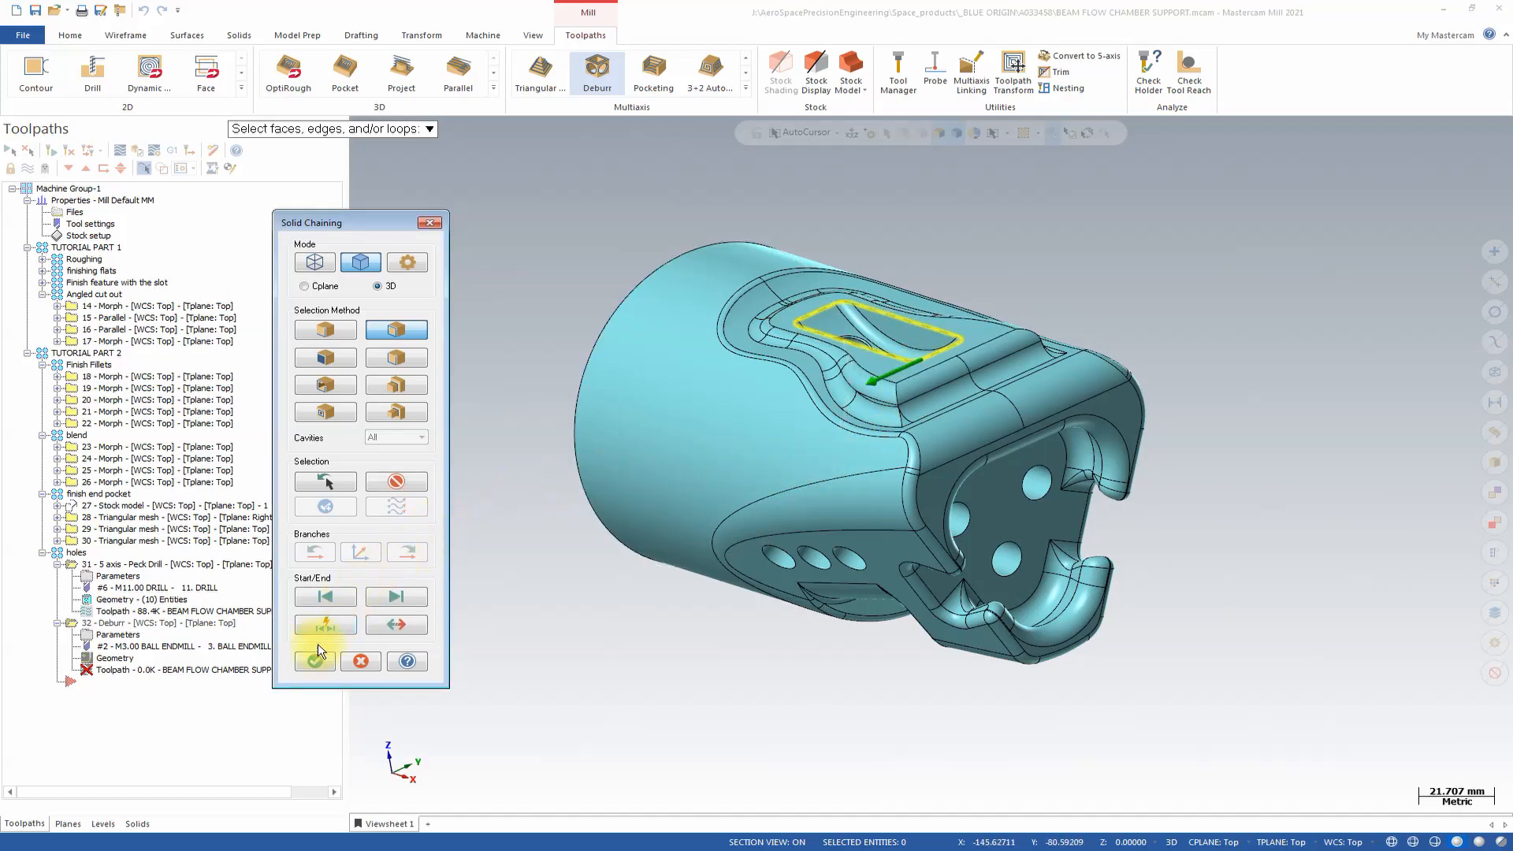
{"action": "left_click", "coordinate": [323, 597]}
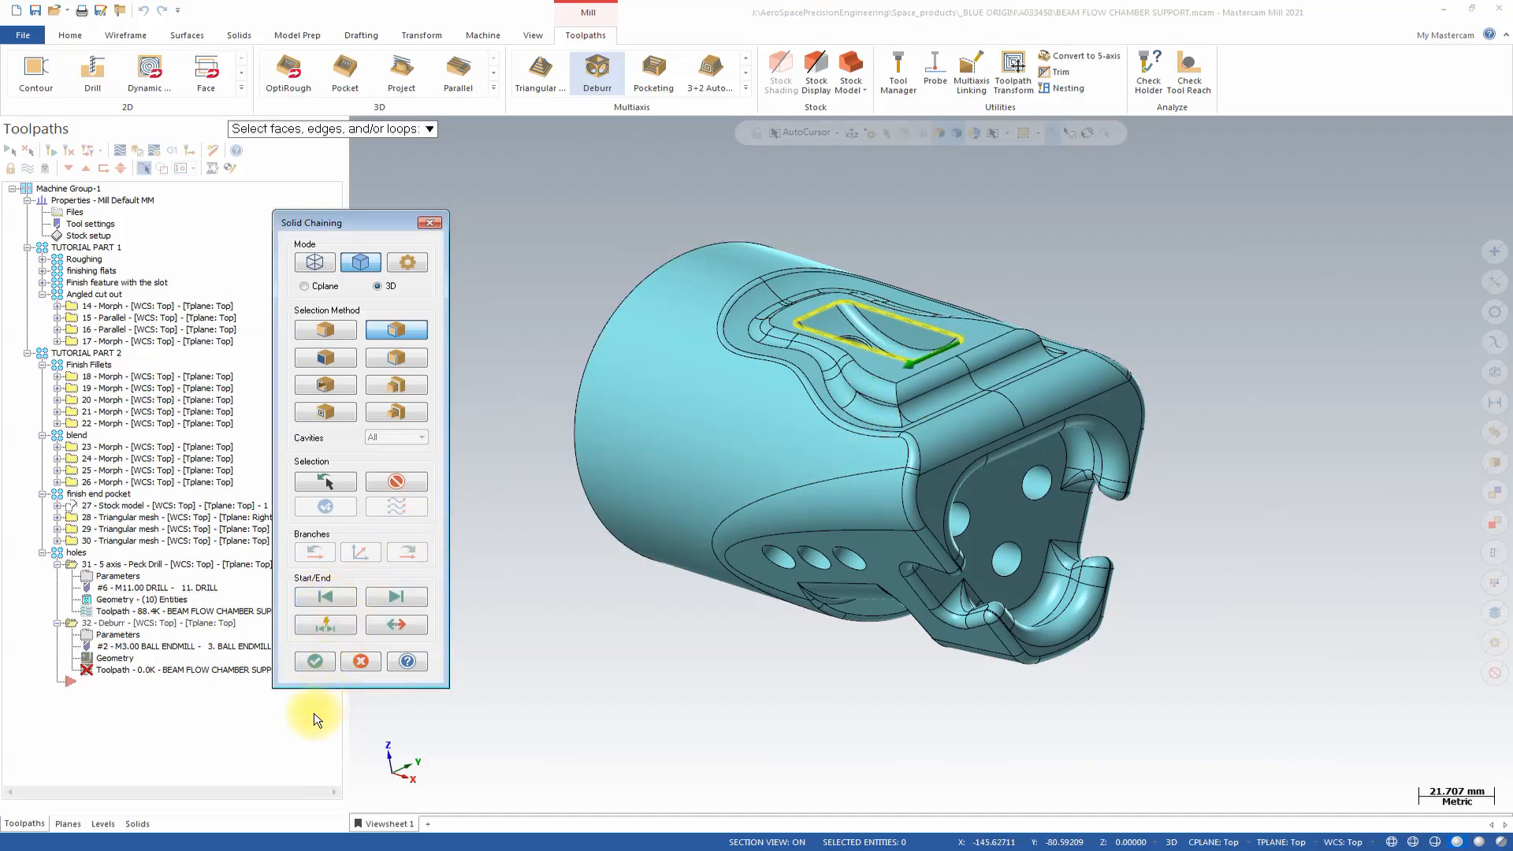
{"action": "left_click", "coordinate": [315, 662]}
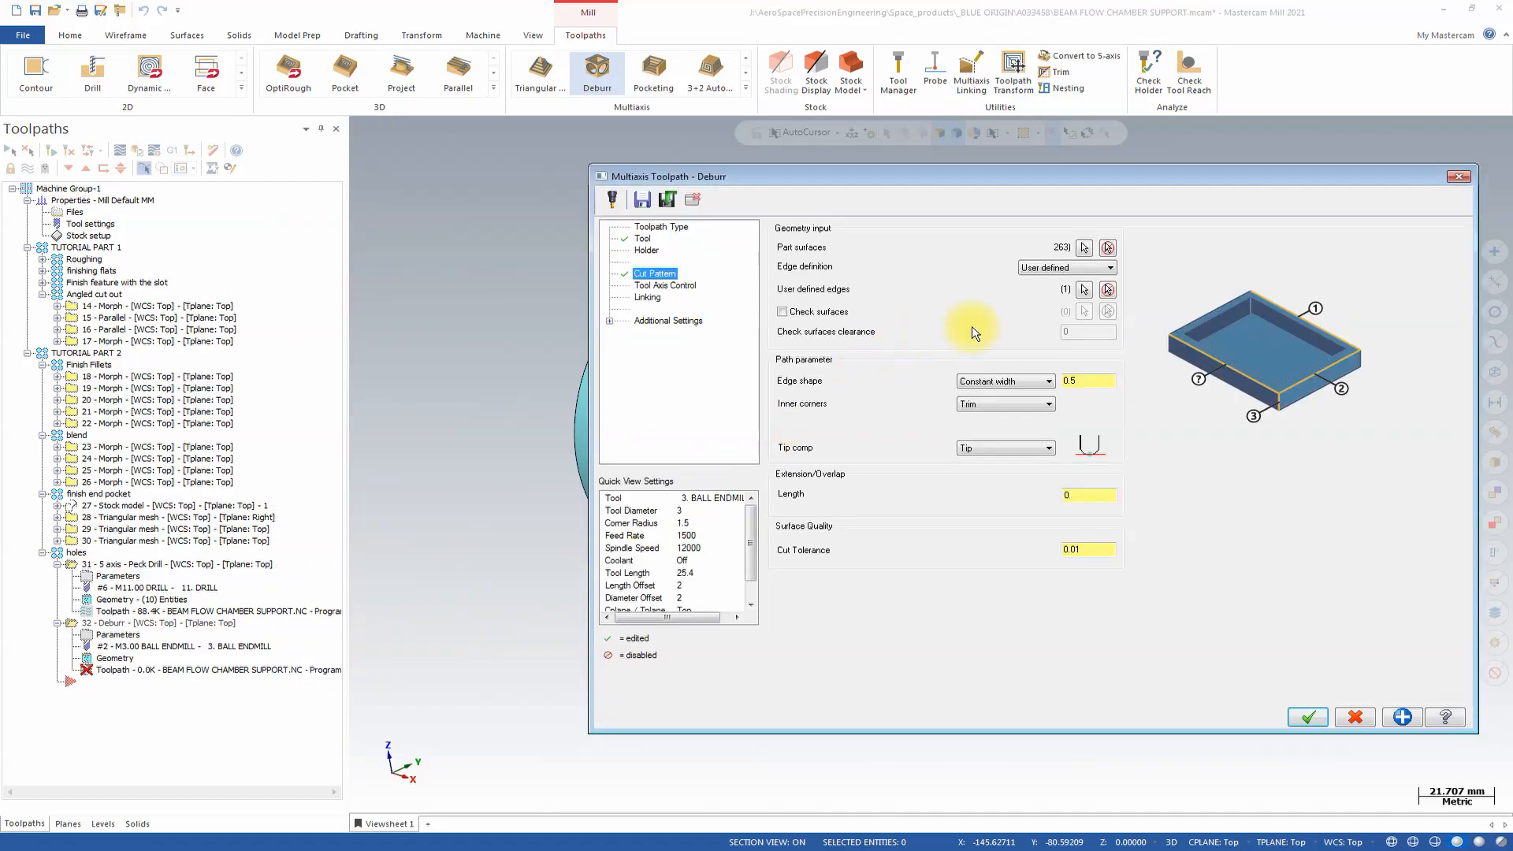
Step: Add the outer loops of the three holes on the part's side face to the user-defined deburr edges
{"action": "left_click", "coordinate": [1084, 291]}
{"action": "right_click", "coordinate": [398, 577]}
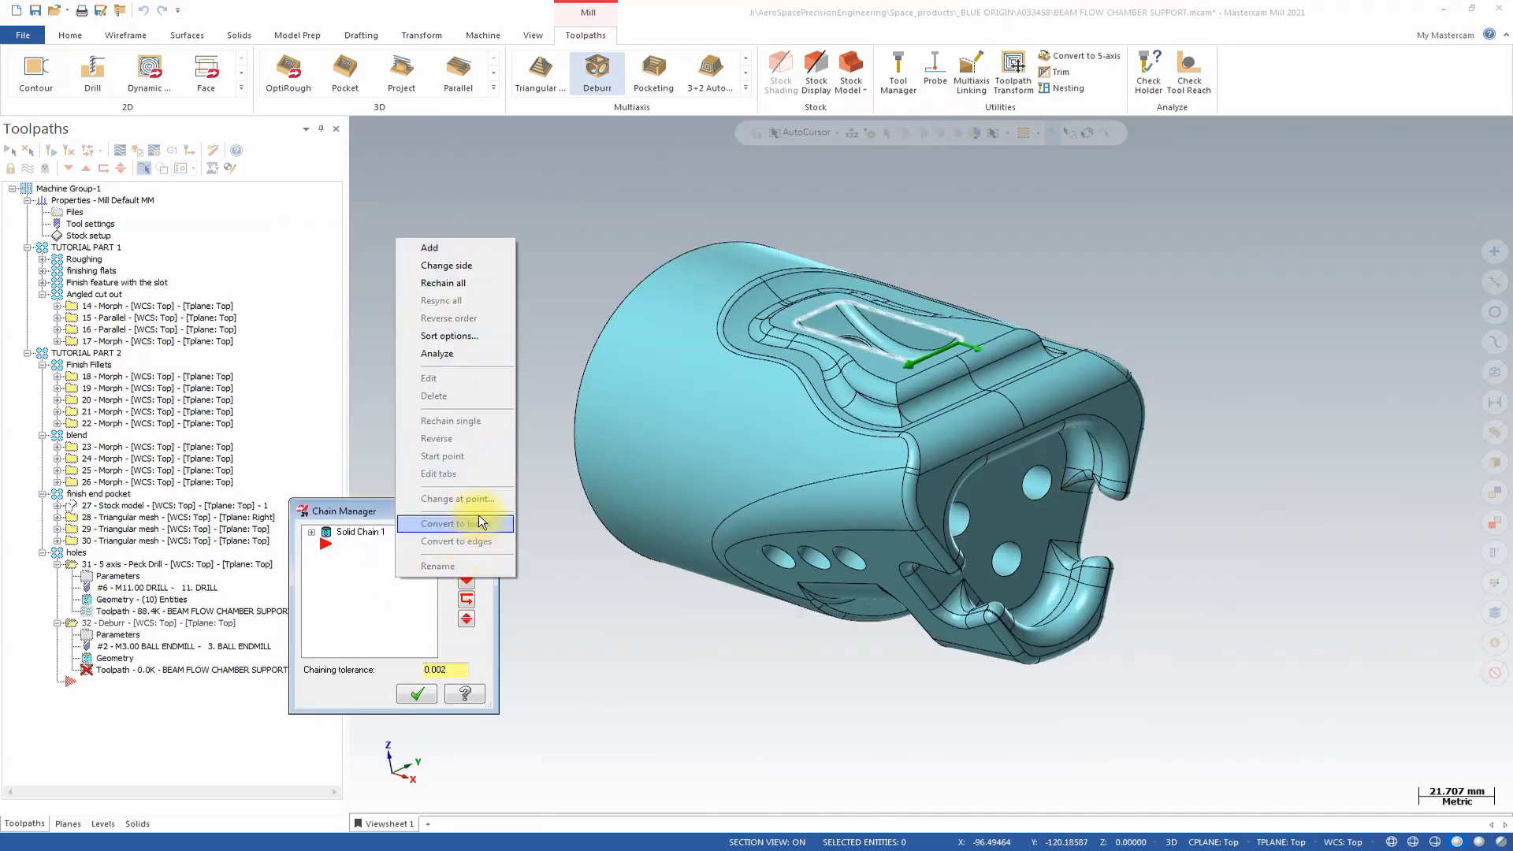
{"action": "left_click", "coordinate": [466, 282]}
{"action": "middle_click_drag", "start_coordinate": [1024, 505], "coordinate": [815, 468]}
{"action": "left_click", "coordinate": [810, 509]}
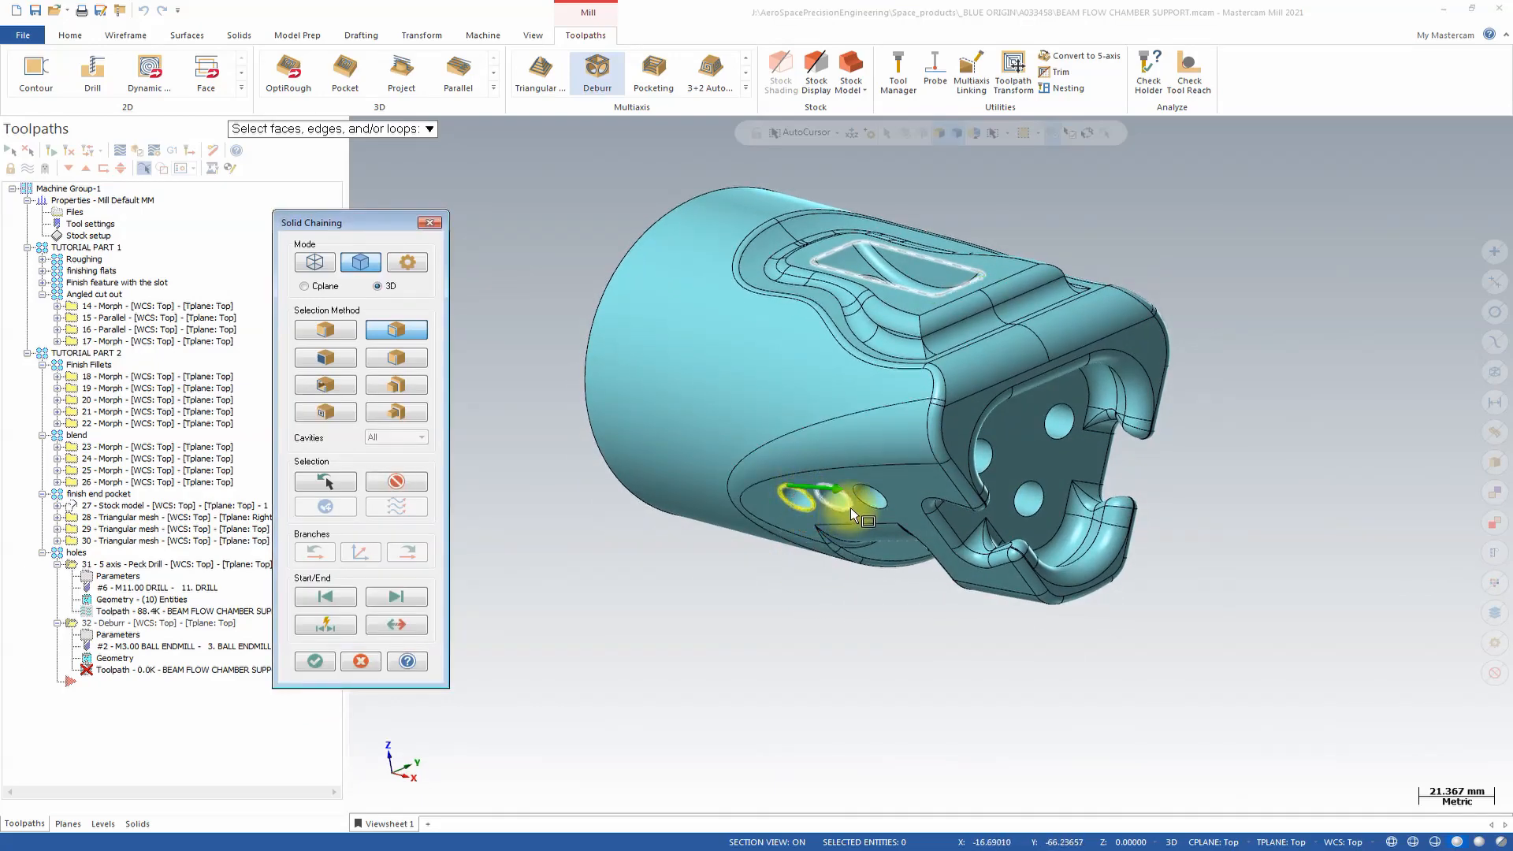
{"action": "left_click", "coordinate": [825, 482]}
{"action": "left_click", "coordinate": [872, 480]}
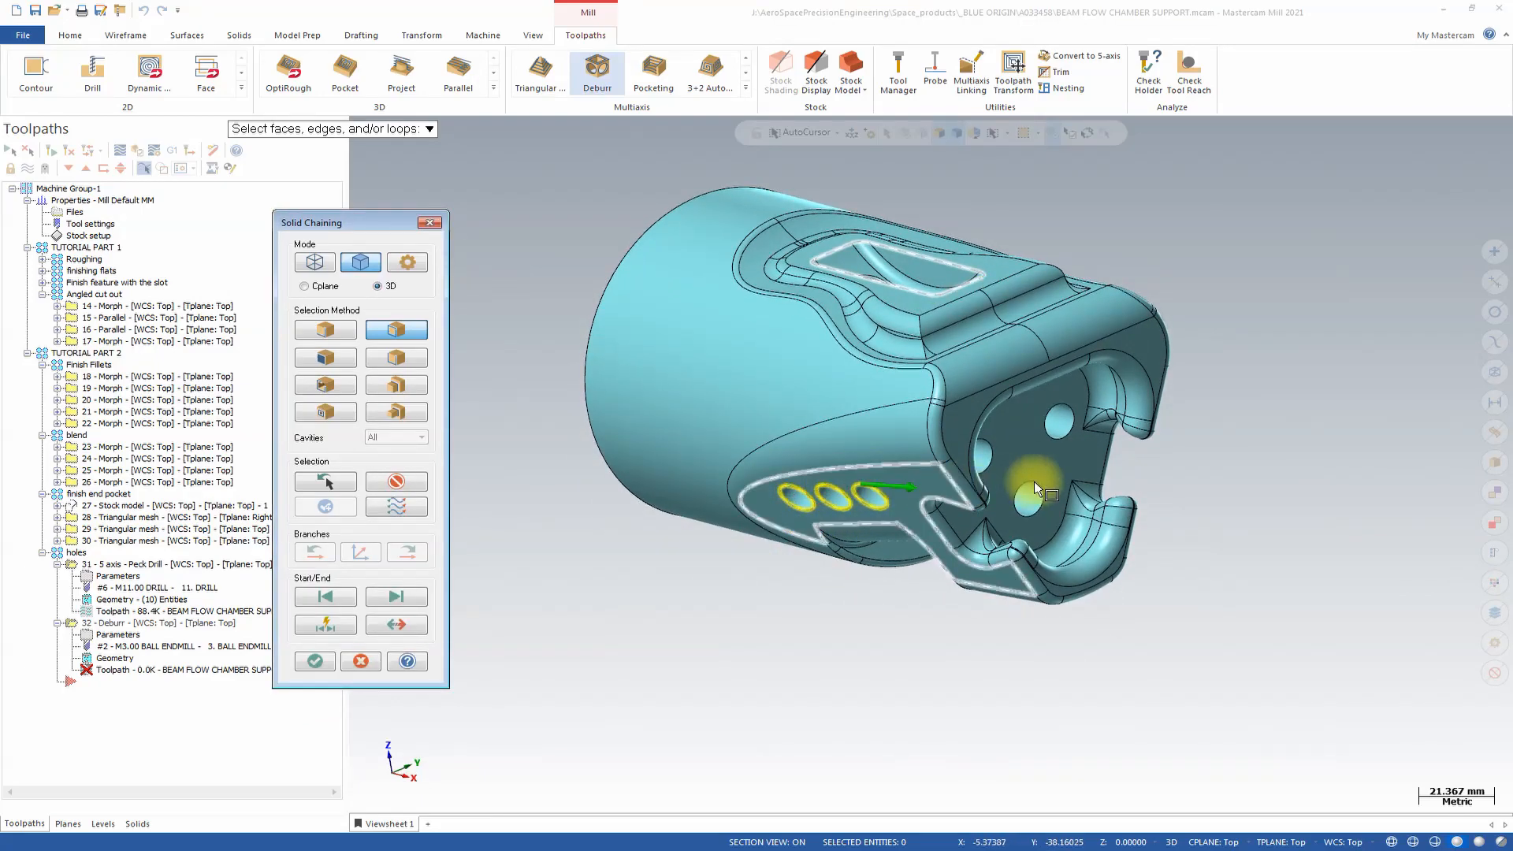
Step: Chain the loops of the three holes in the front end pocket and reverse the last chain's direction
{"action": "left_click", "coordinate": [986, 446]}
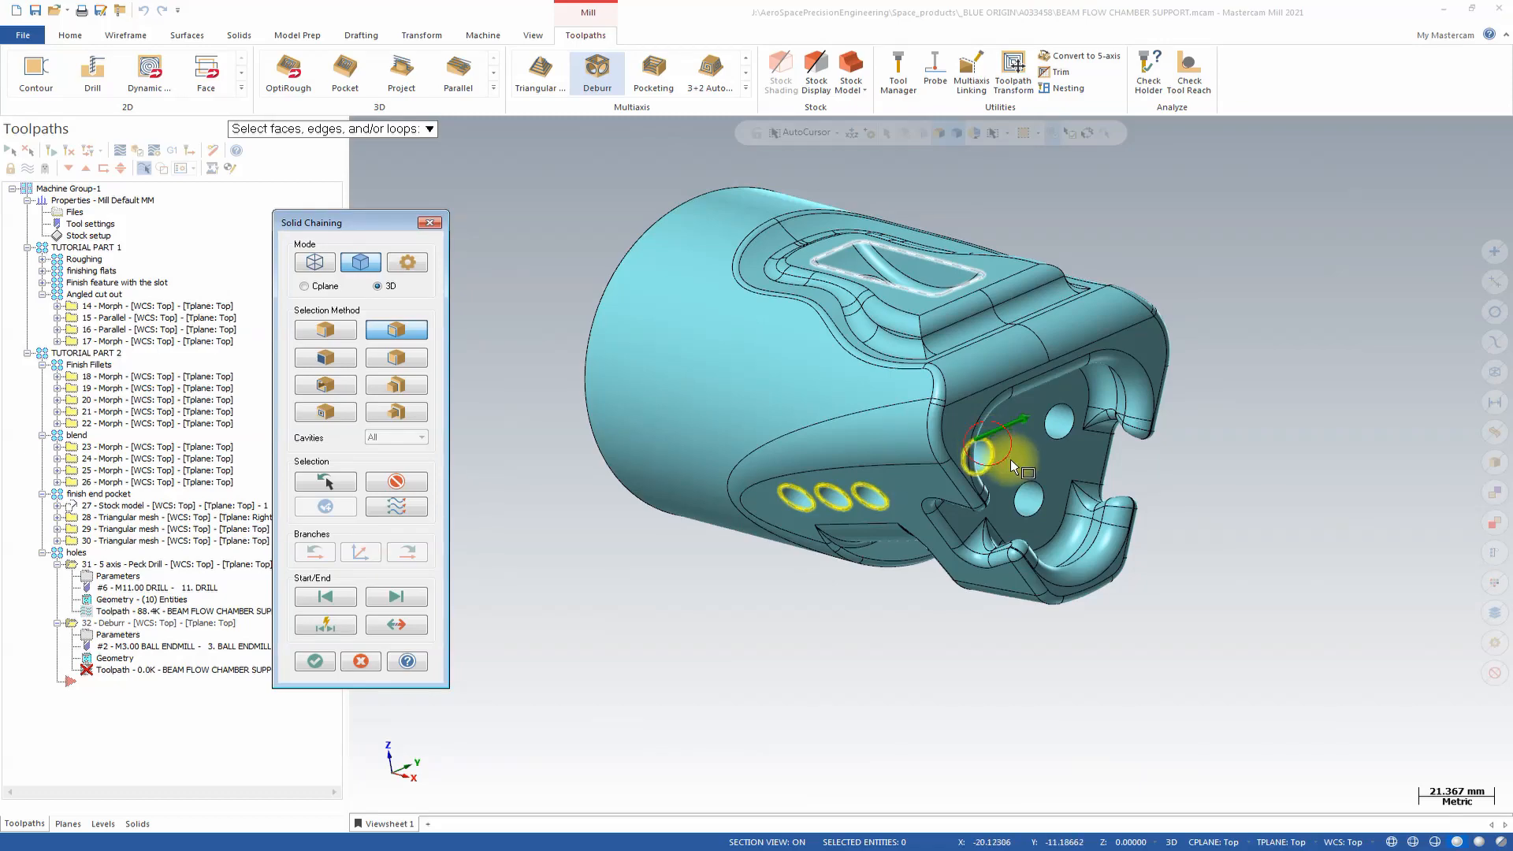
{"action": "left_click", "coordinate": [1052, 428]}
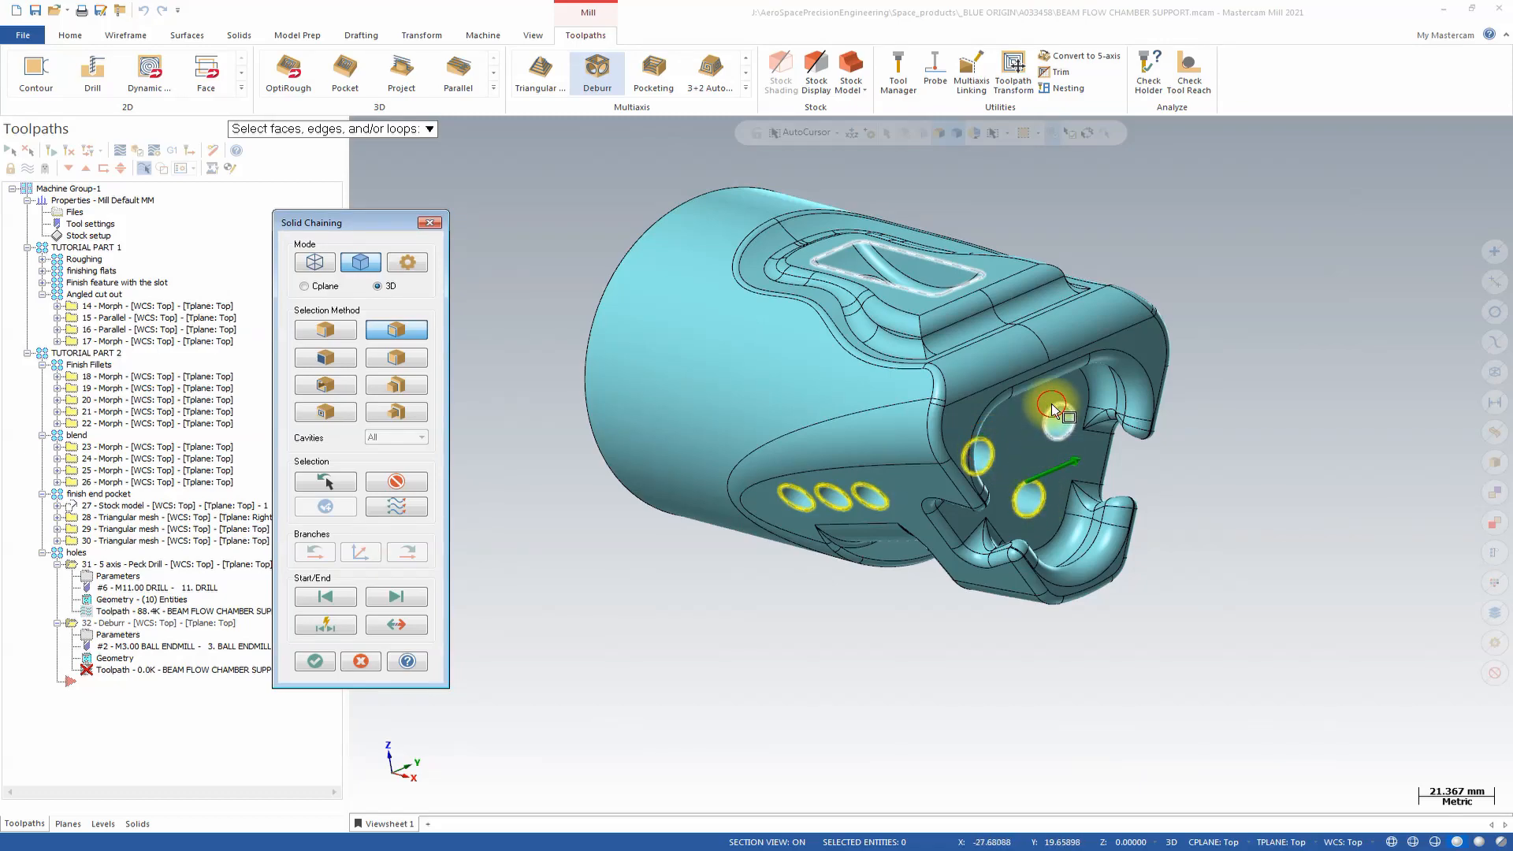
{"action": "left_click", "coordinate": [404, 624]}
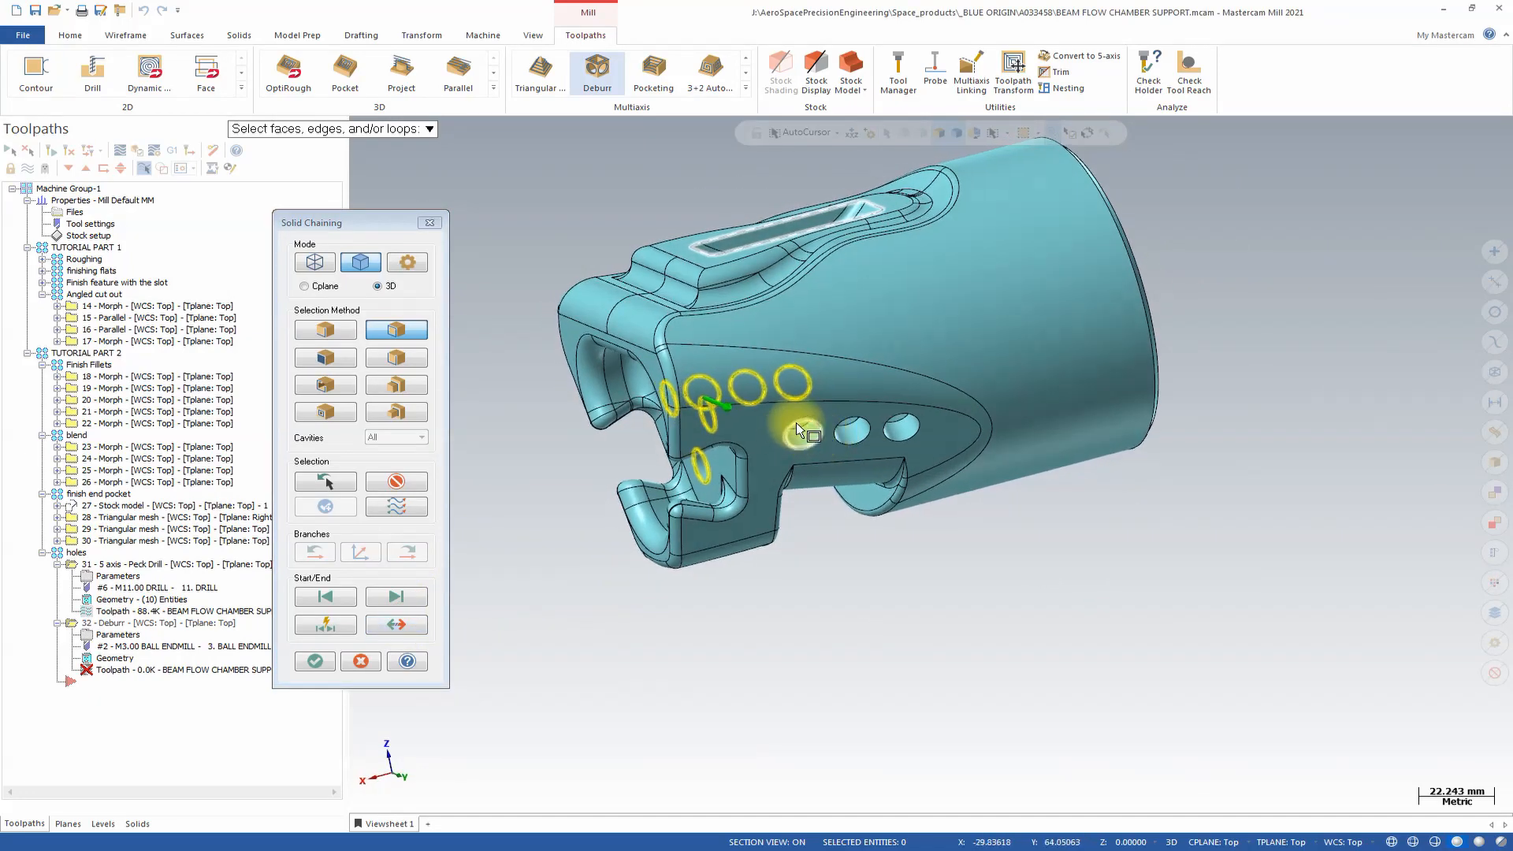
Step: Chain the loops of the three holes on the opposite side face, reversing the middle hole's chain direction
{"action": "left_click", "coordinate": [801, 422]}
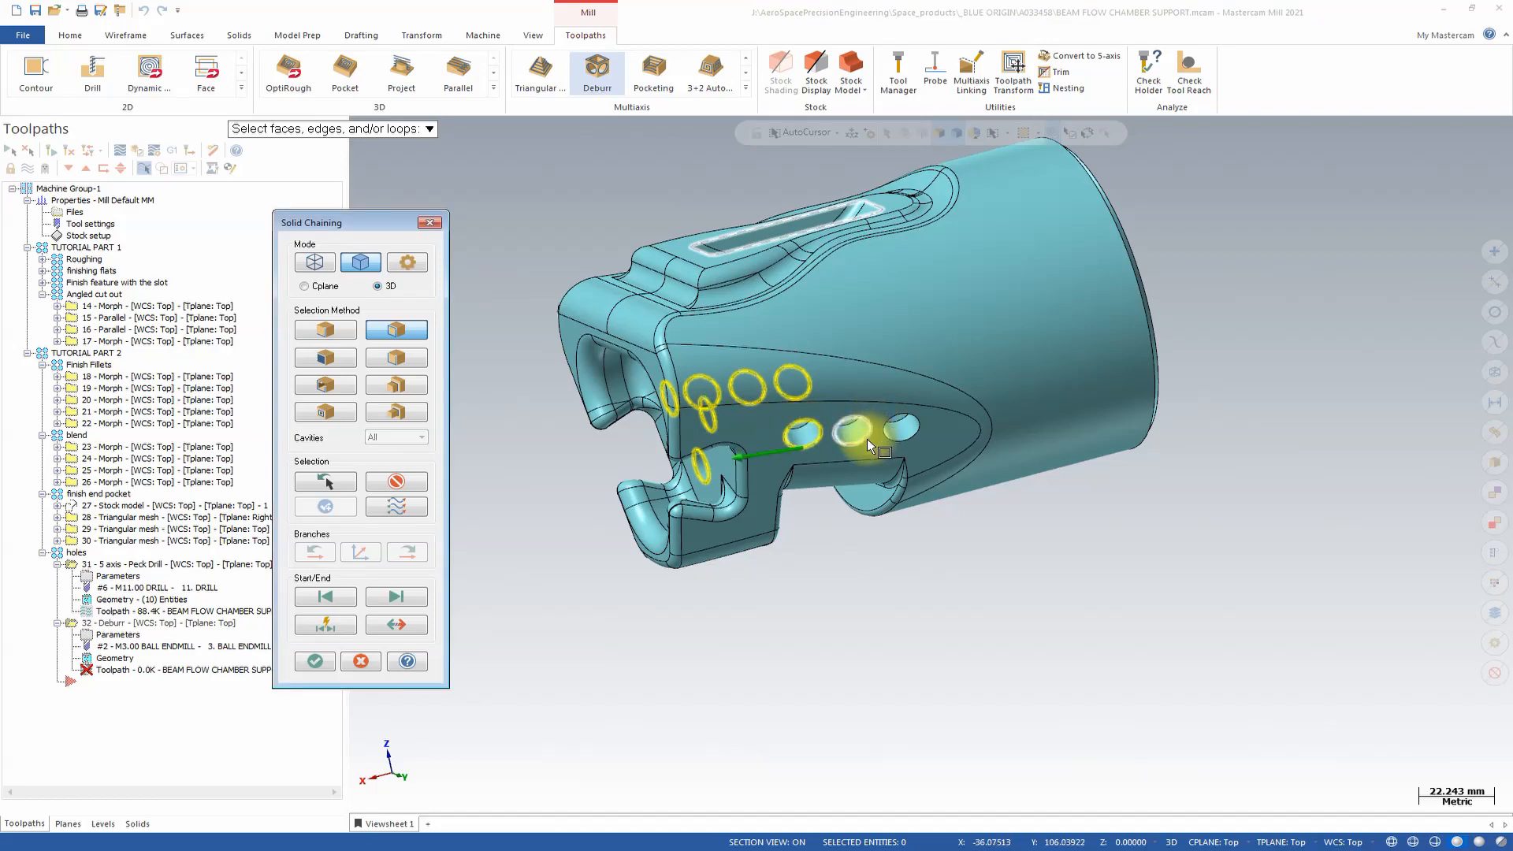
{"action": "left_click", "coordinate": [866, 439]}
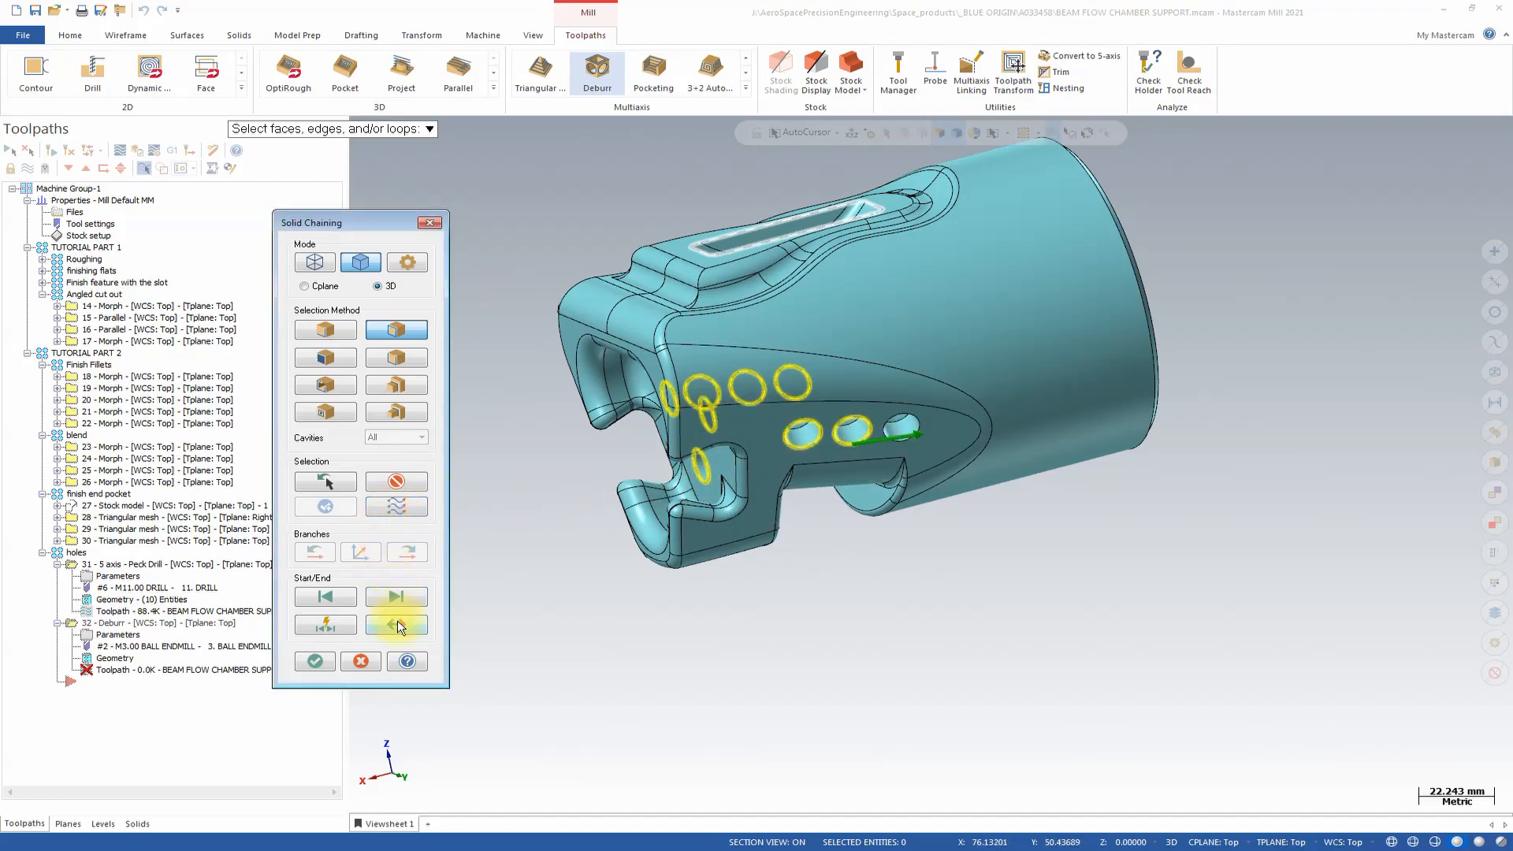
{"action": "left_click", "coordinate": [397, 622]}
{"action": "left_click", "coordinate": [892, 442]}
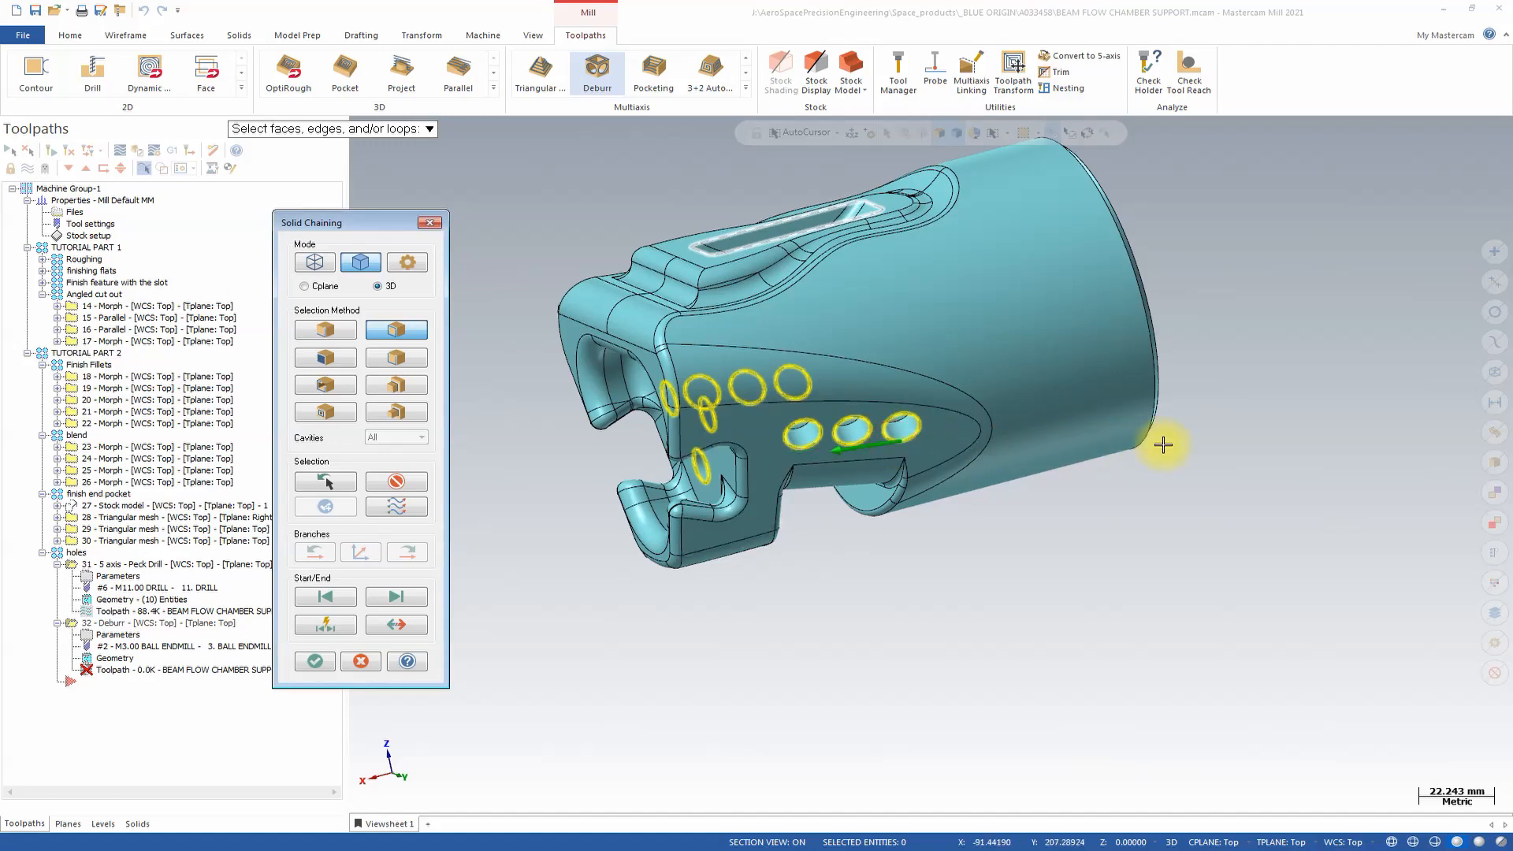
Step: Chain the two short corner edges of the raised step in front of the slot and accept the deburr edge chains
{"action": "middle_click_drag", "start_coordinate": [1163, 445], "coordinate": [999, 366]}
{"action": "scroll", "coordinate": [1000, 366], "scroll_direction": "up", "scroll_amount": 3}
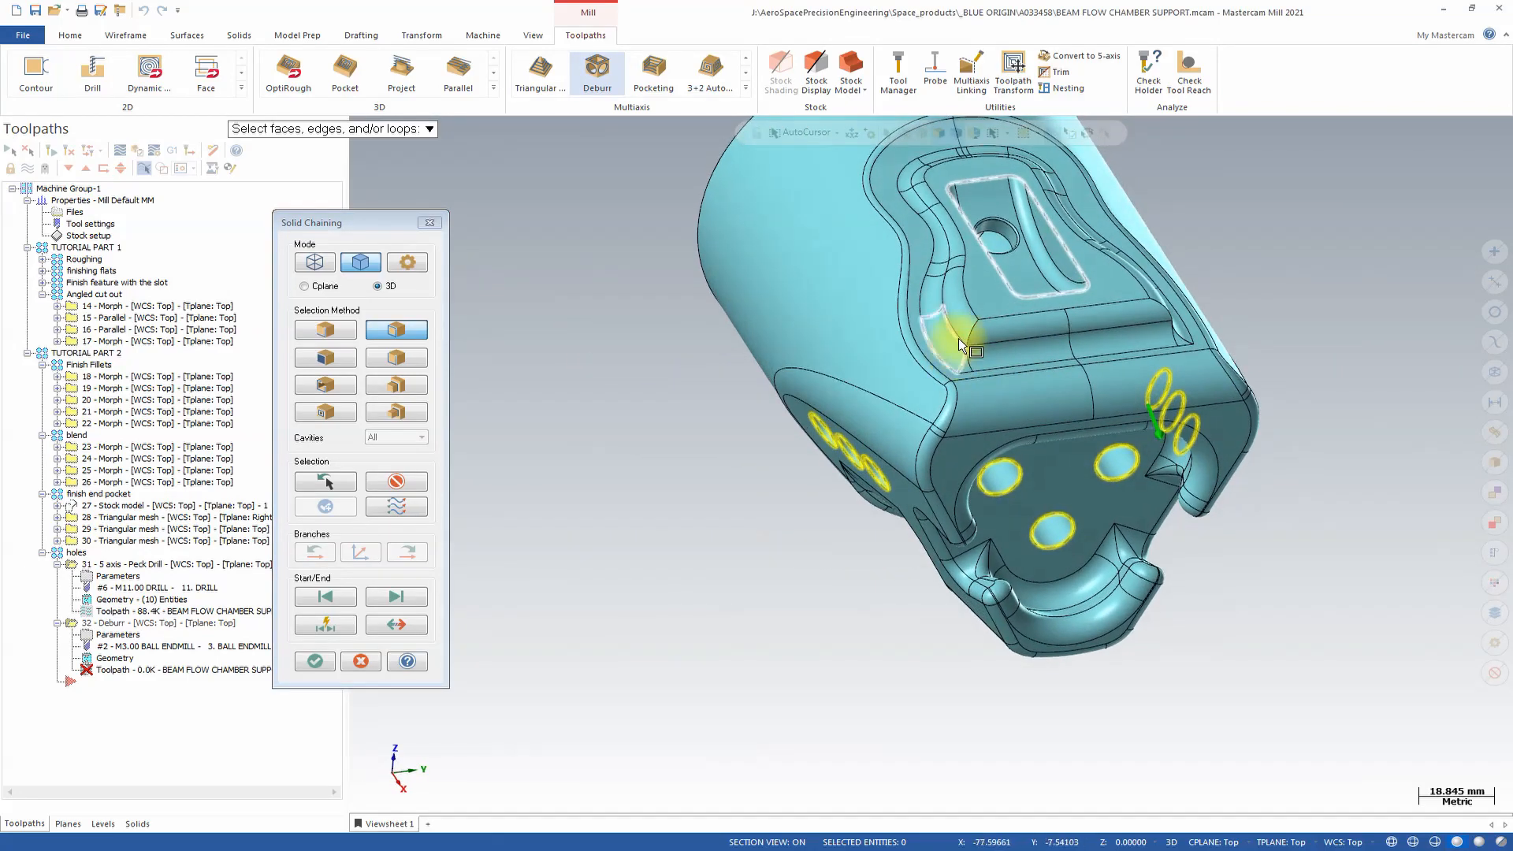
{"action": "left_click", "coordinate": [331, 327]}
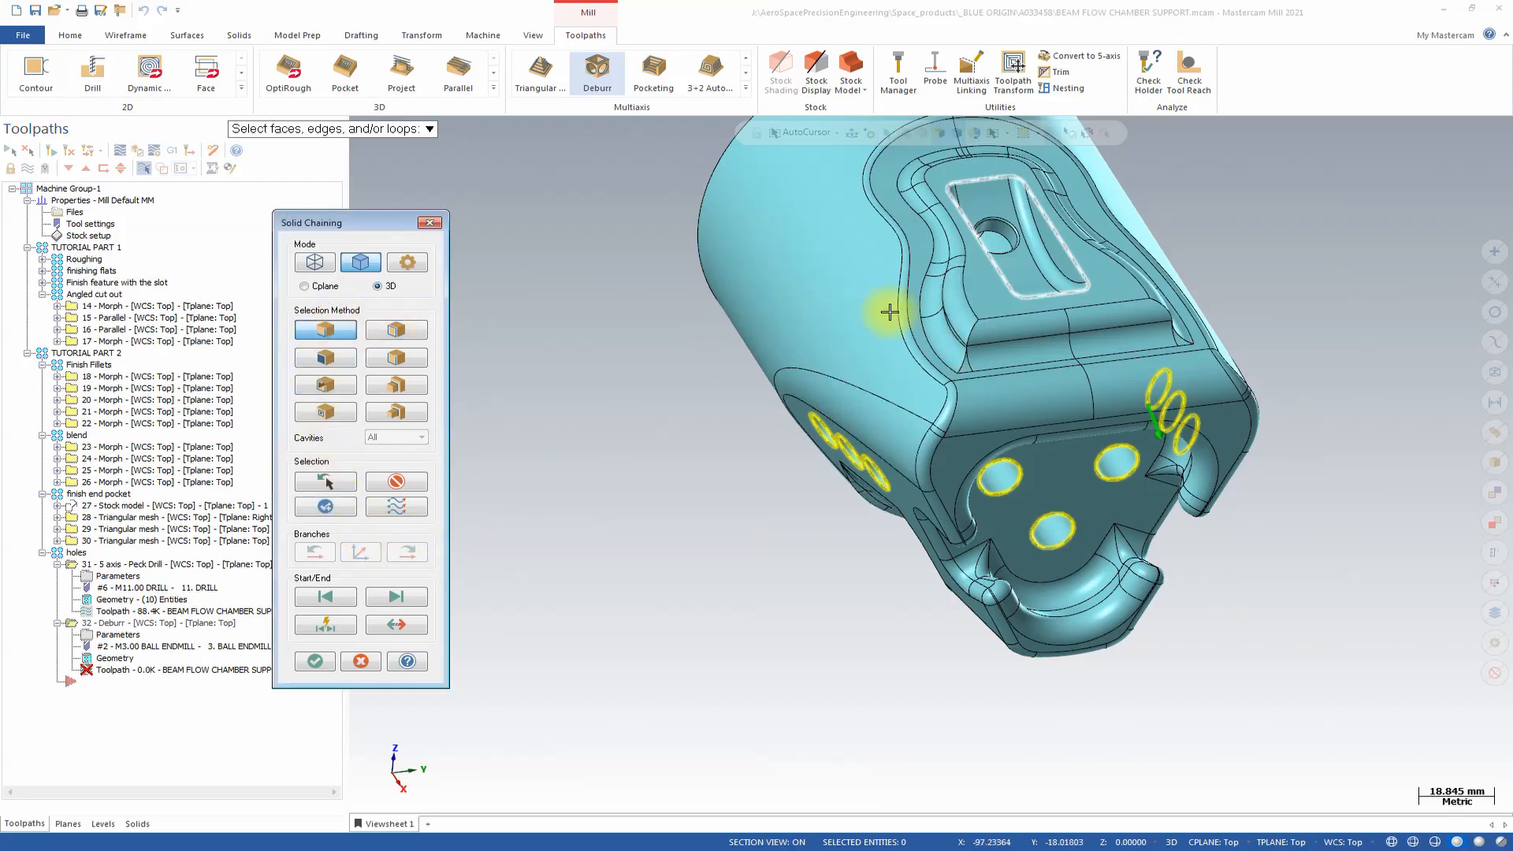
{"action": "left_click", "coordinate": [970, 335]}
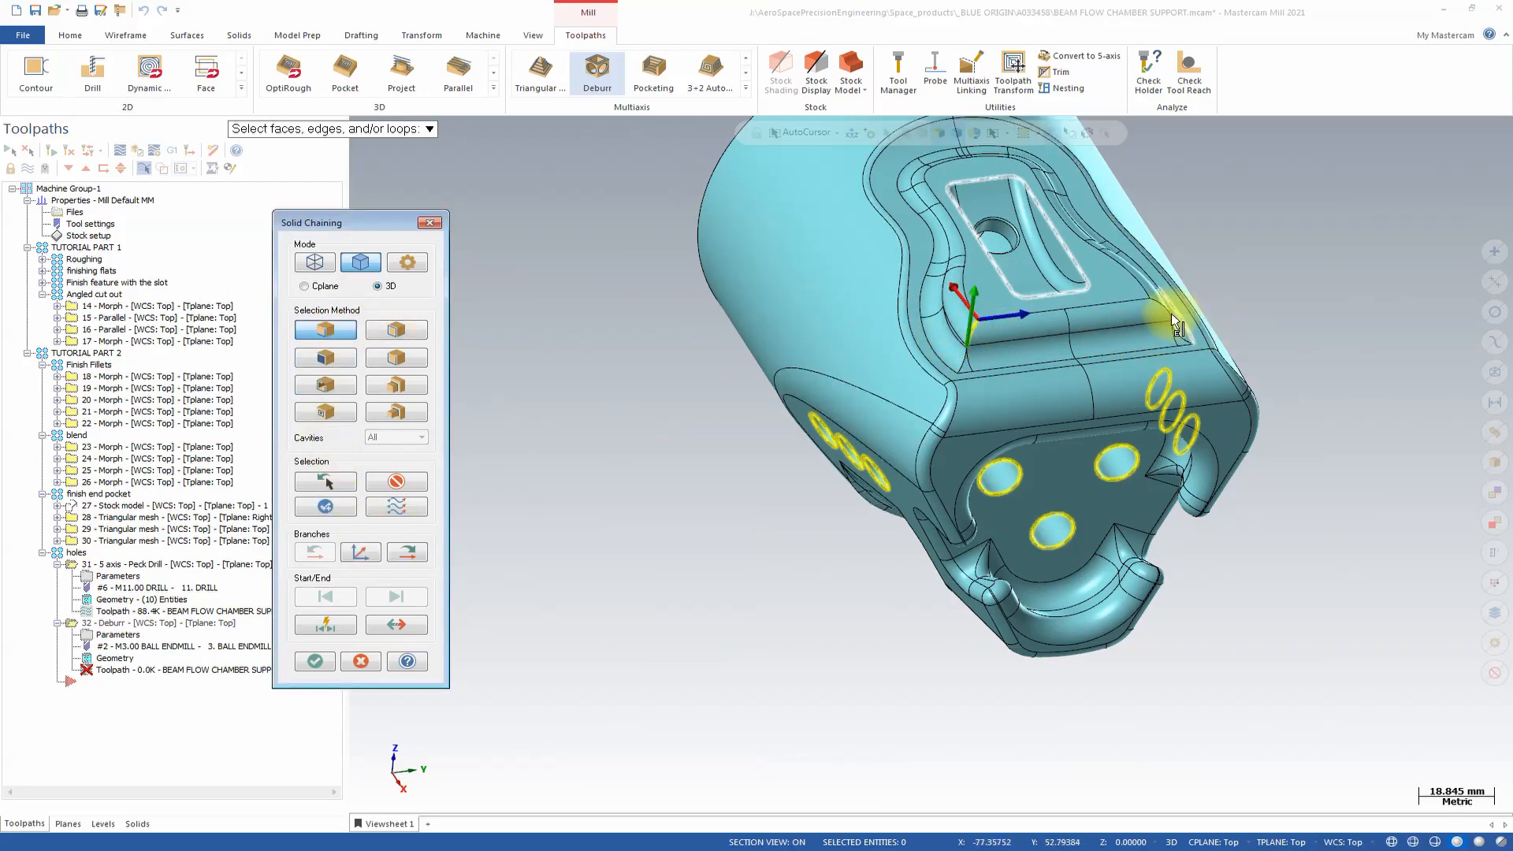
{"action": "left_click", "coordinate": [1170, 315]}
{"action": "middle_click_drag", "start_coordinate": [1366, 415], "coordinate": [1354, 382]}
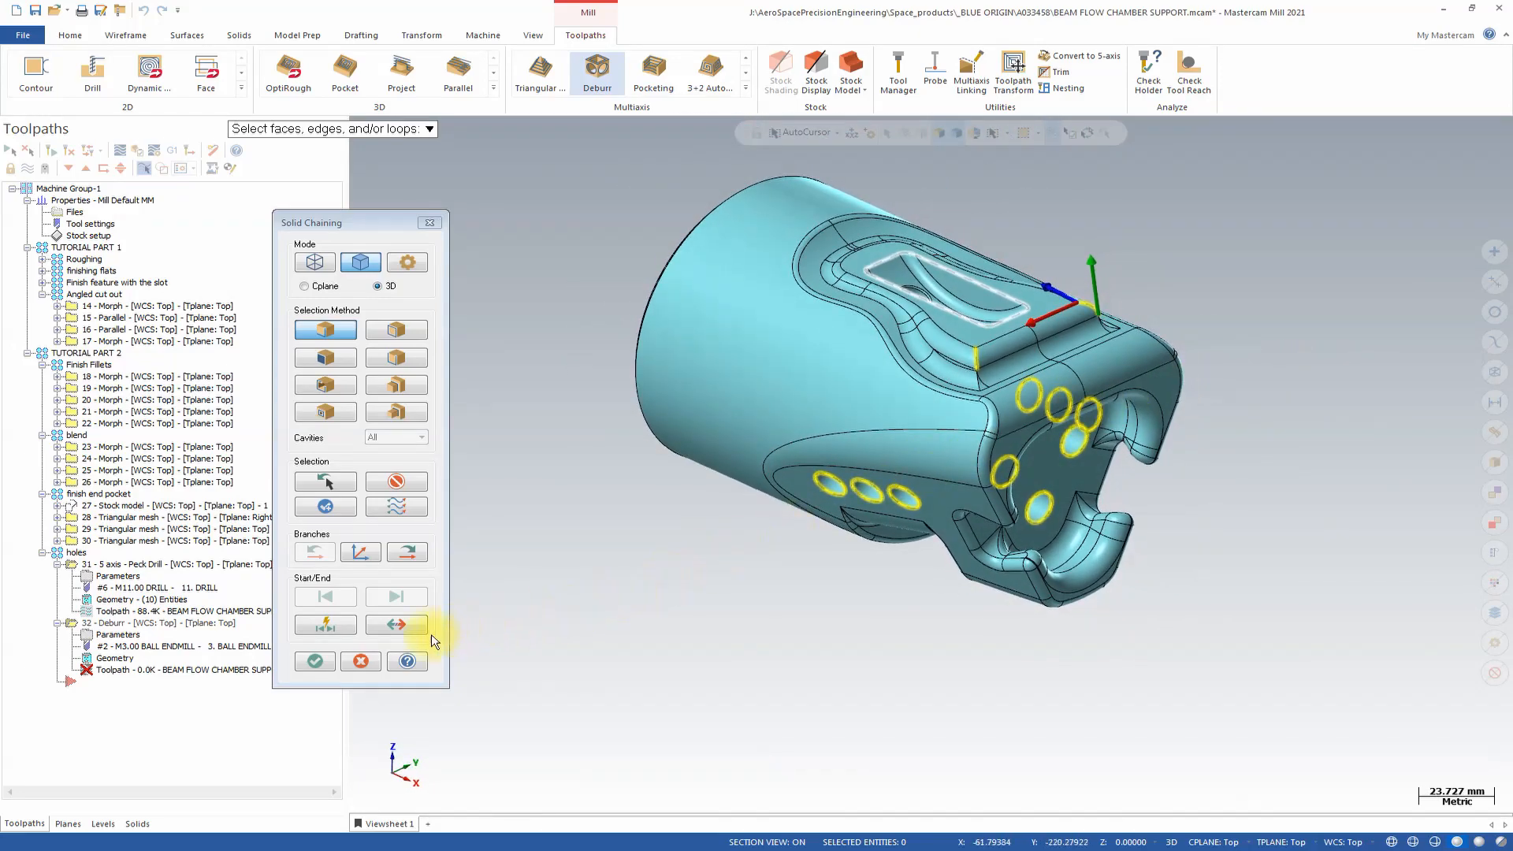
{"action": "left_click", "coordinate": [319, 663]}
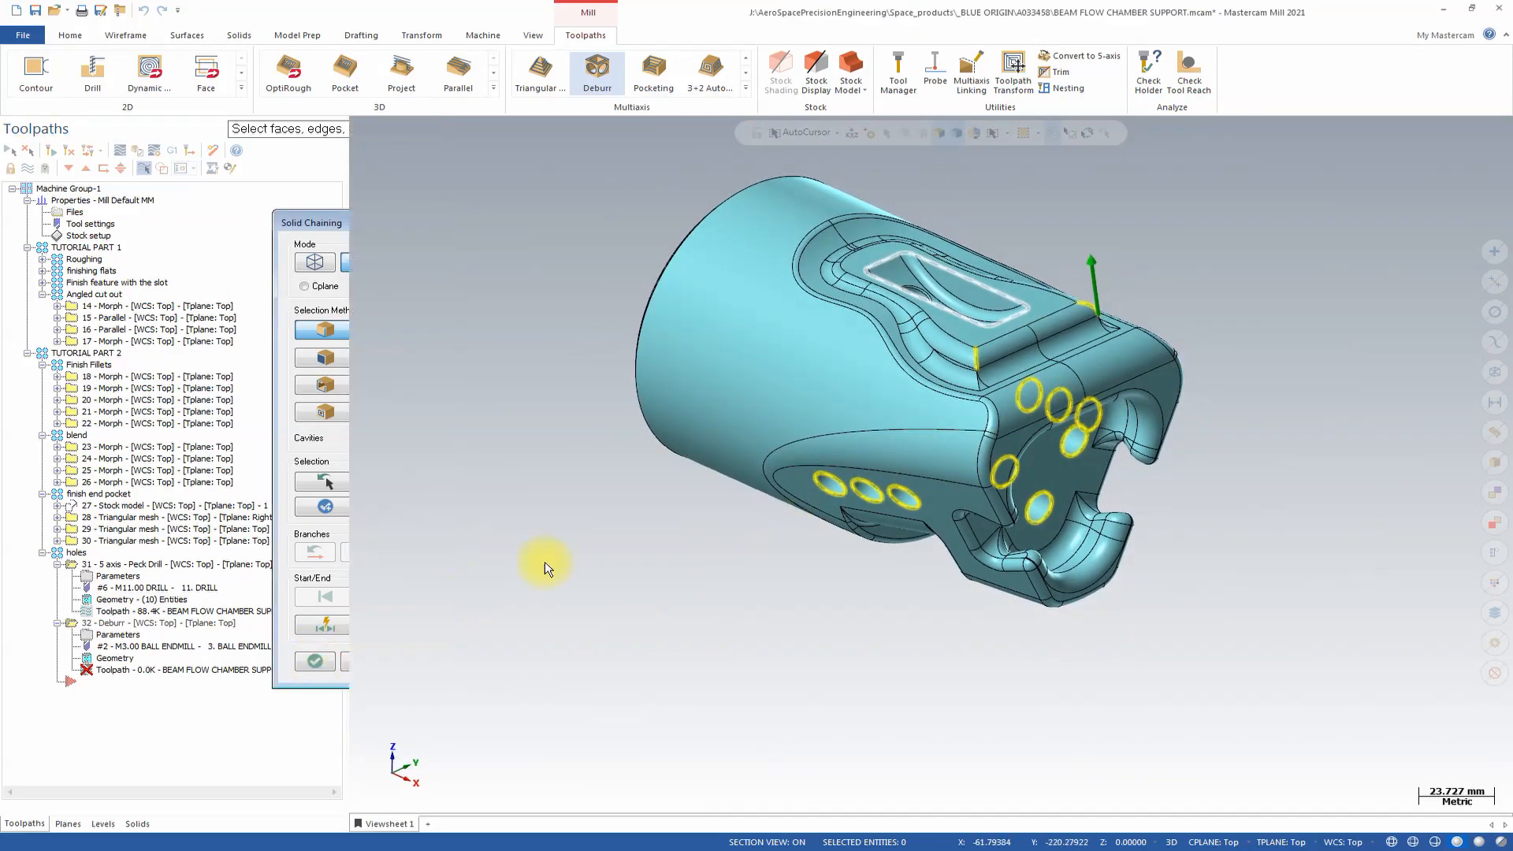
{"action": "left_click", "coordinate": [417, 694]}
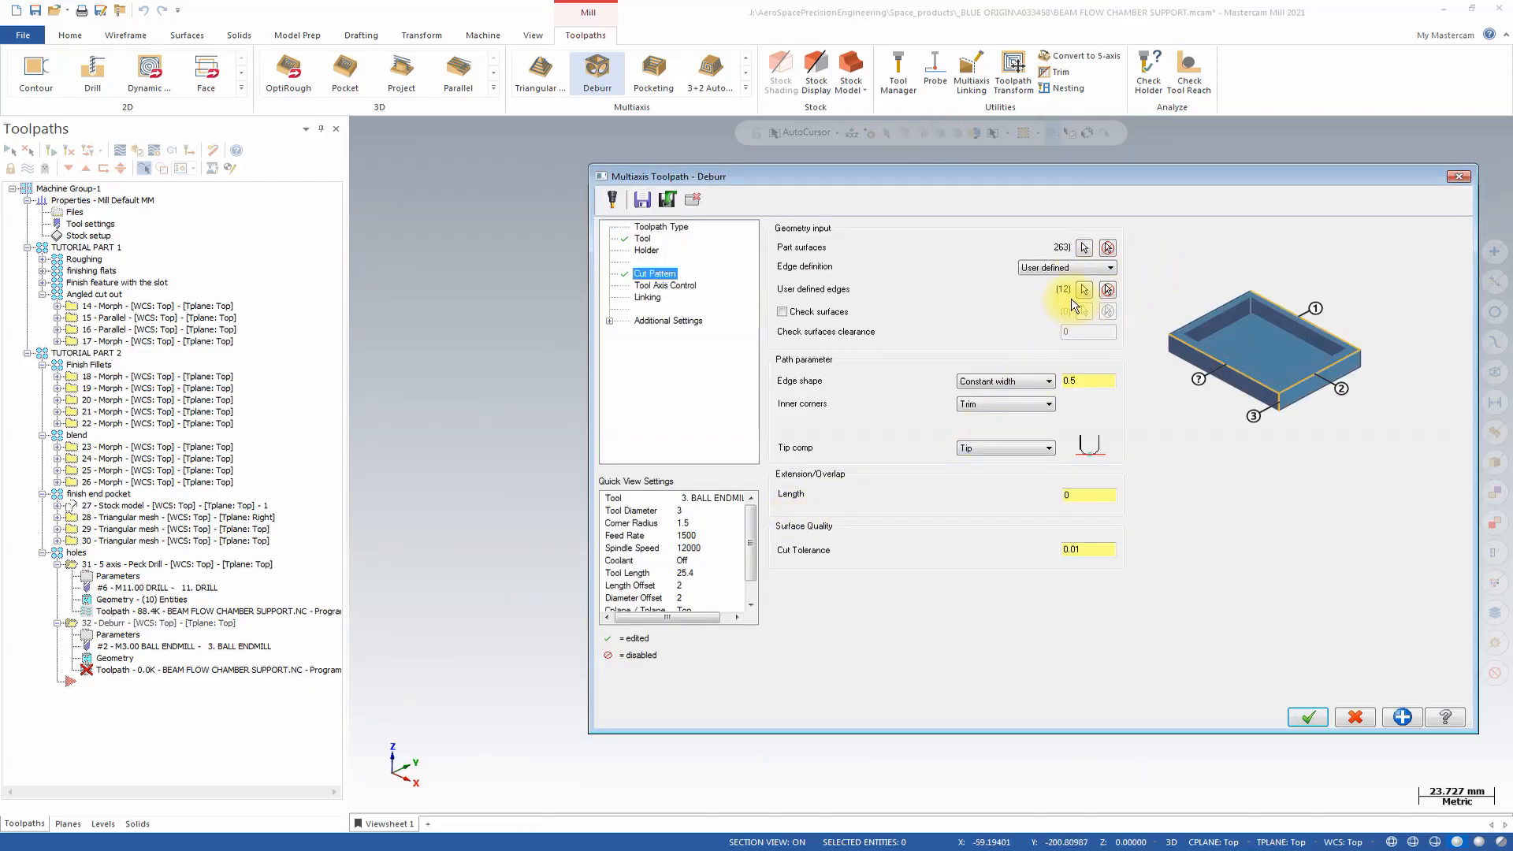
Step: Set the constant edge width to 0.1 and the tool axis tilting strategy to Normal to contour
{"action": "left_click", "coordinate": [1094, 382]}
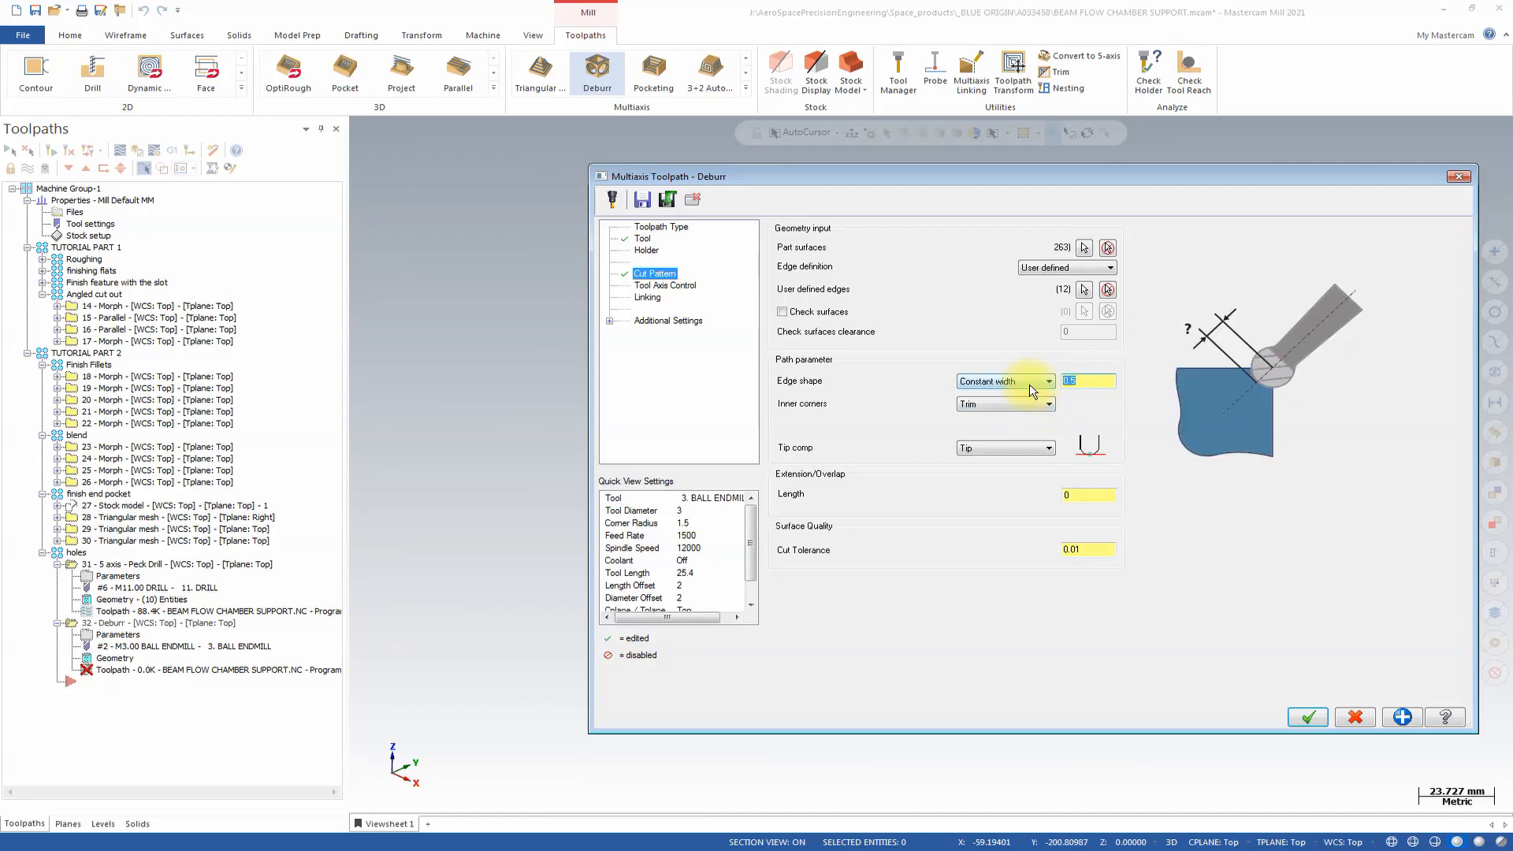
{"action": "type", "text": ".1"}
{"action": "left_click", "coordinate": [658, 286]}
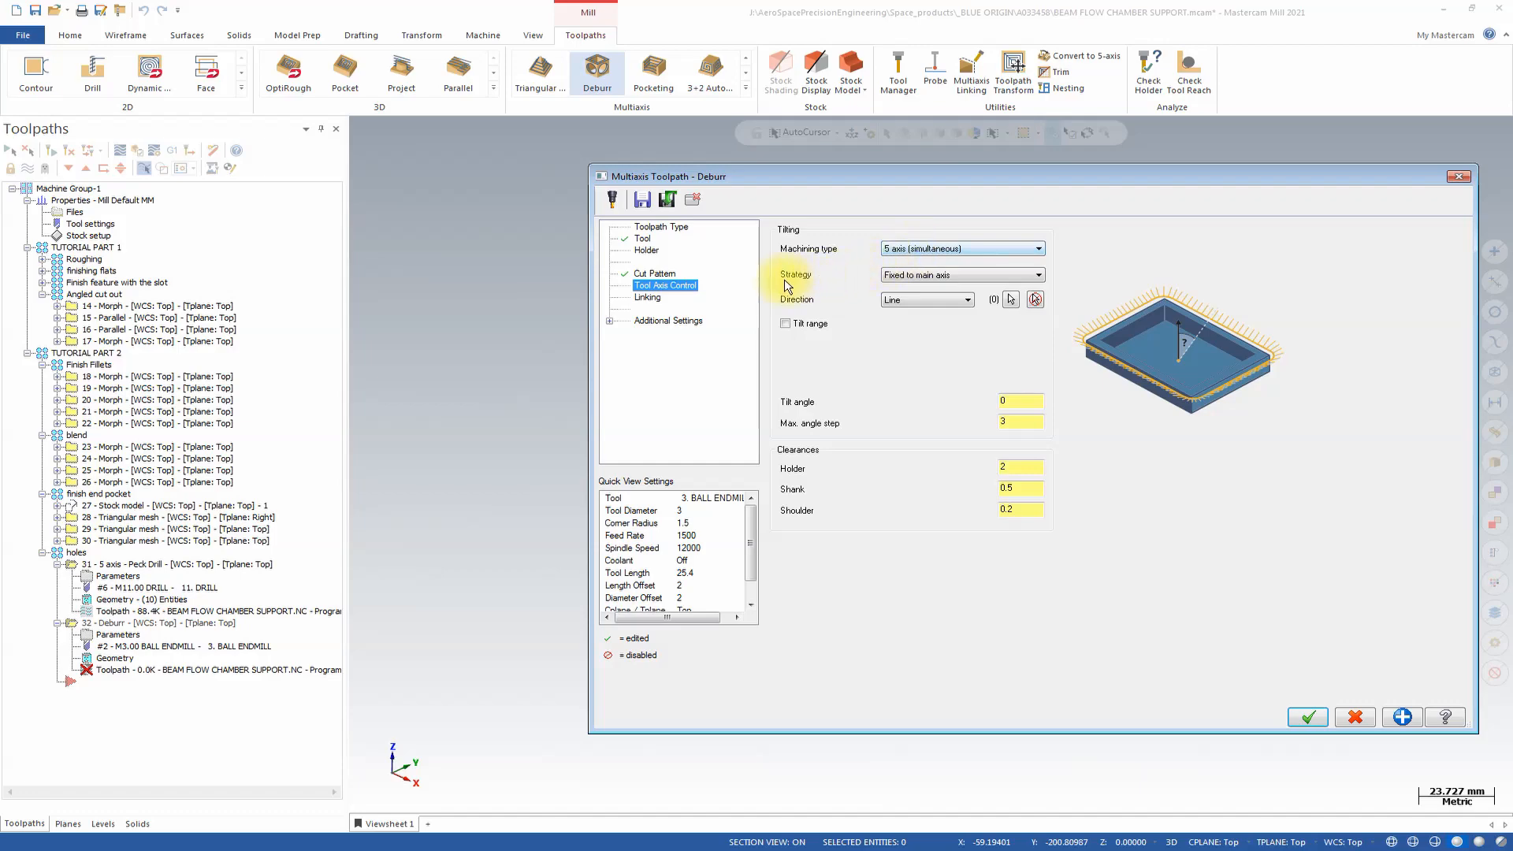
{"action": "left_click", "coordinate": [949, 279]}
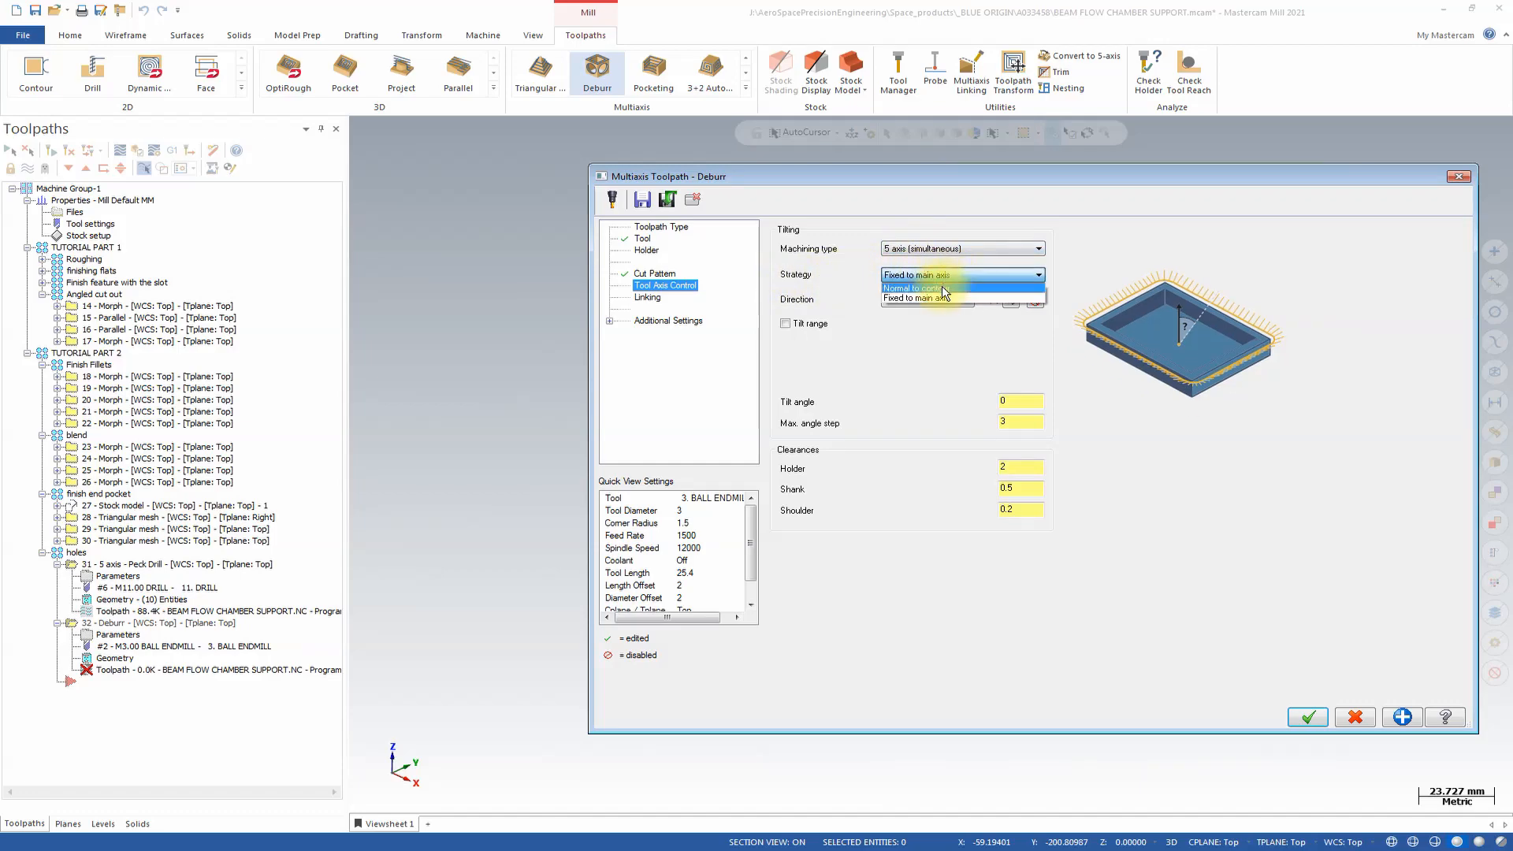
{"action": "left_click", "coordinate": [945, 293]}
Step: Try the Fixed to main axis tilting strategy with the X-axis direction, and restore Normal to contour
{"action": "left_click", "coordinate": [938, 280]}
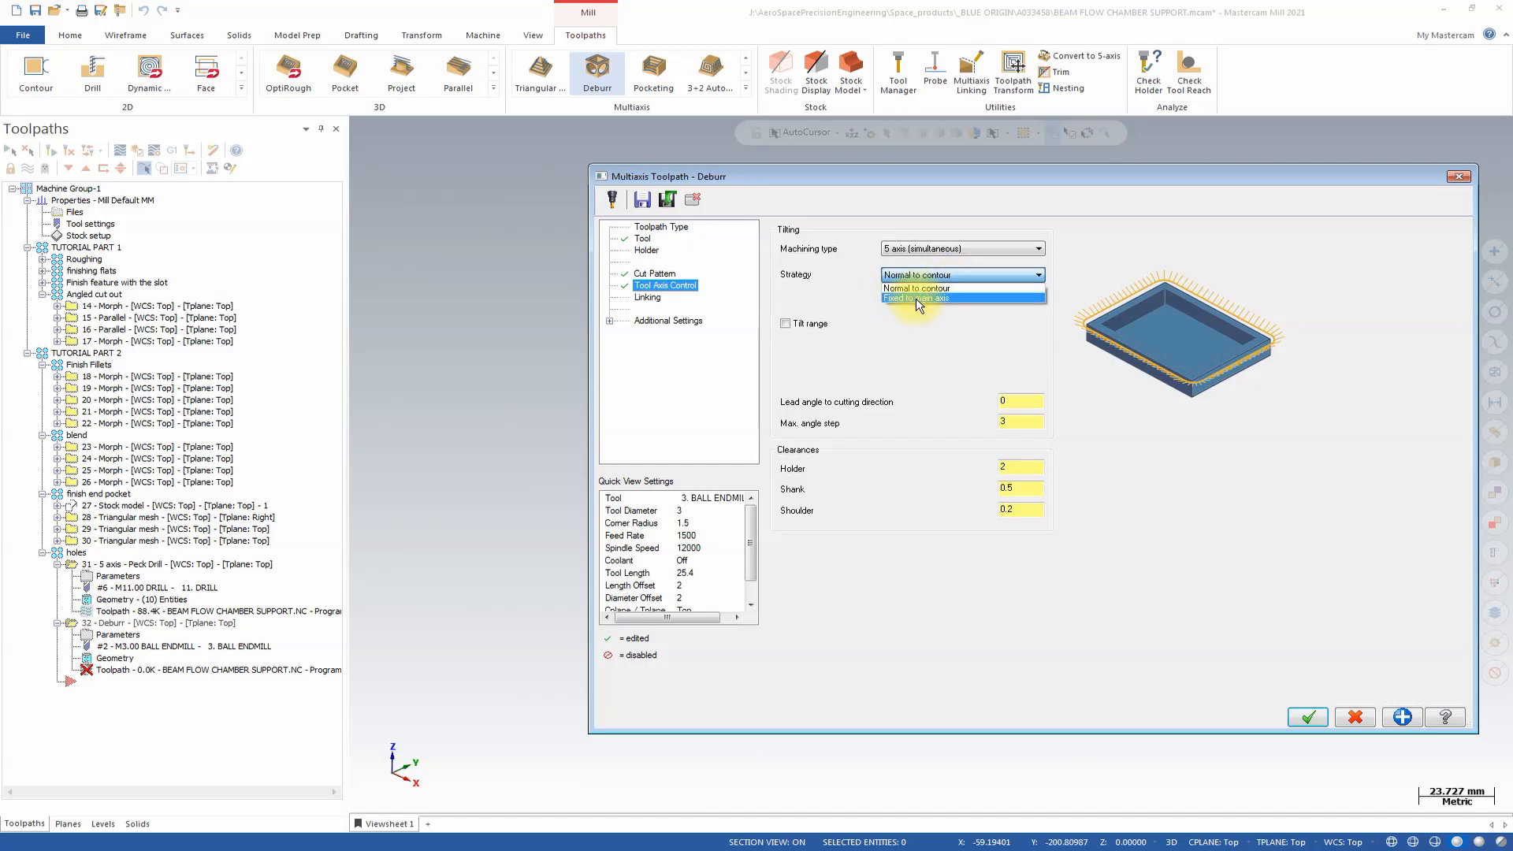
{"action": "left_click", "coordinate": [915, 298]}
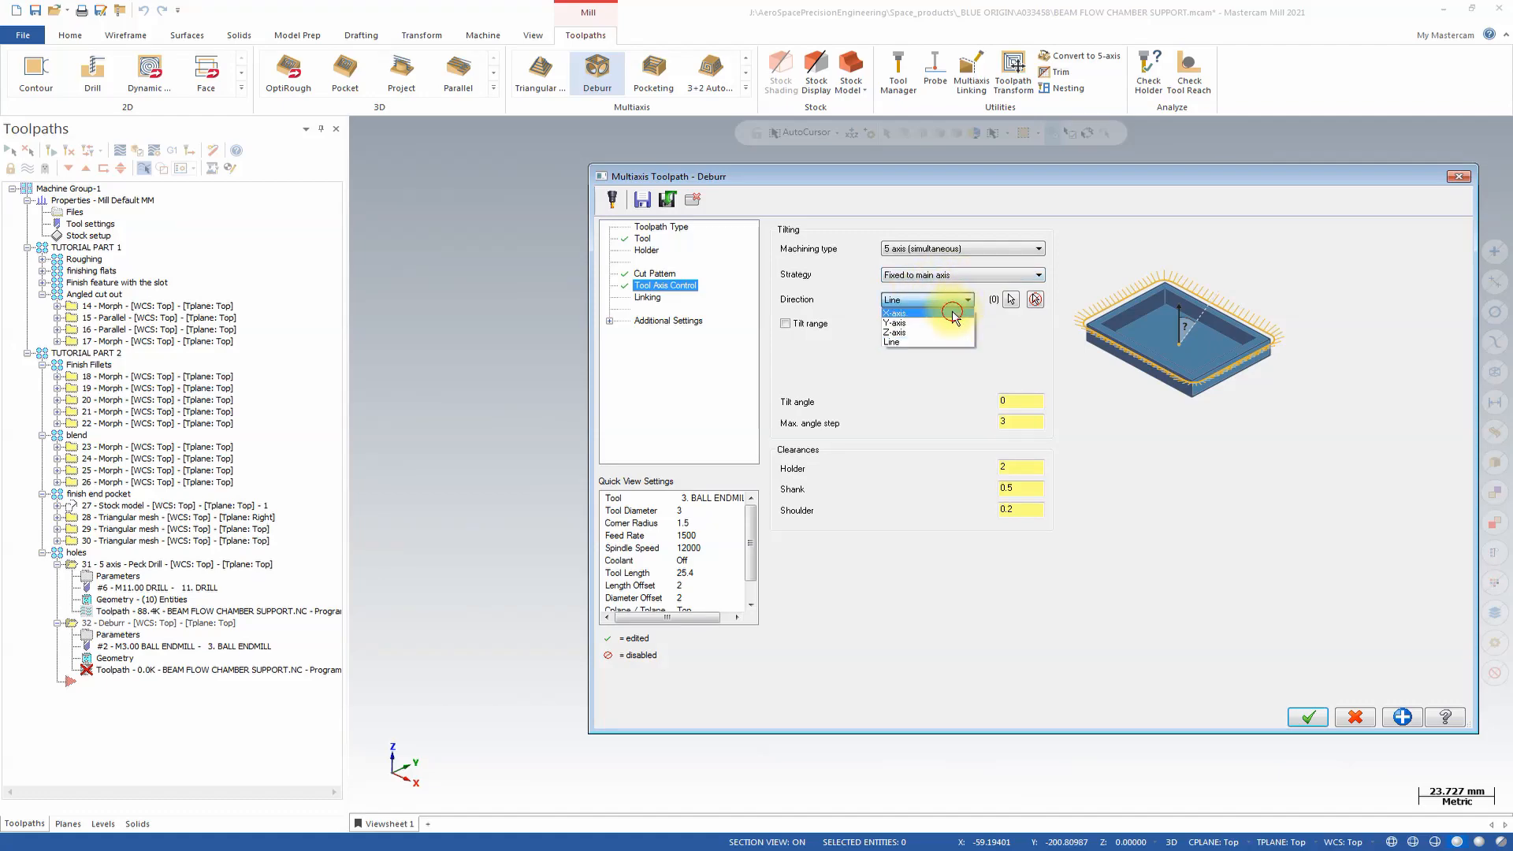
{"action": "left_click", "coordinate": [950, 312]}
{"action": "left_click", "coordinate": [958, 274]}
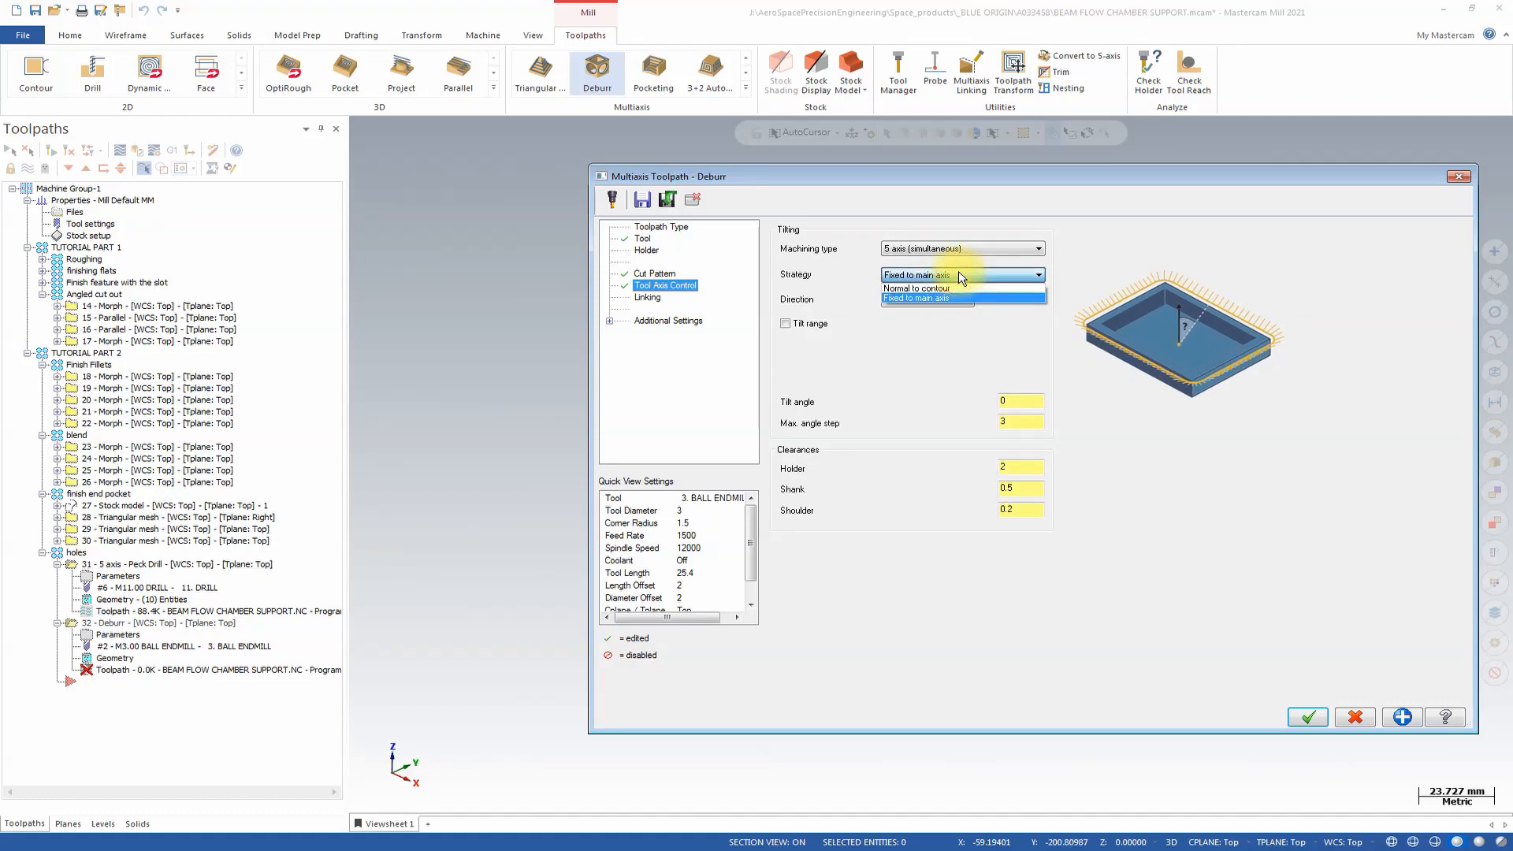
{"action": "left_click", "coordinate": [951, 288]}
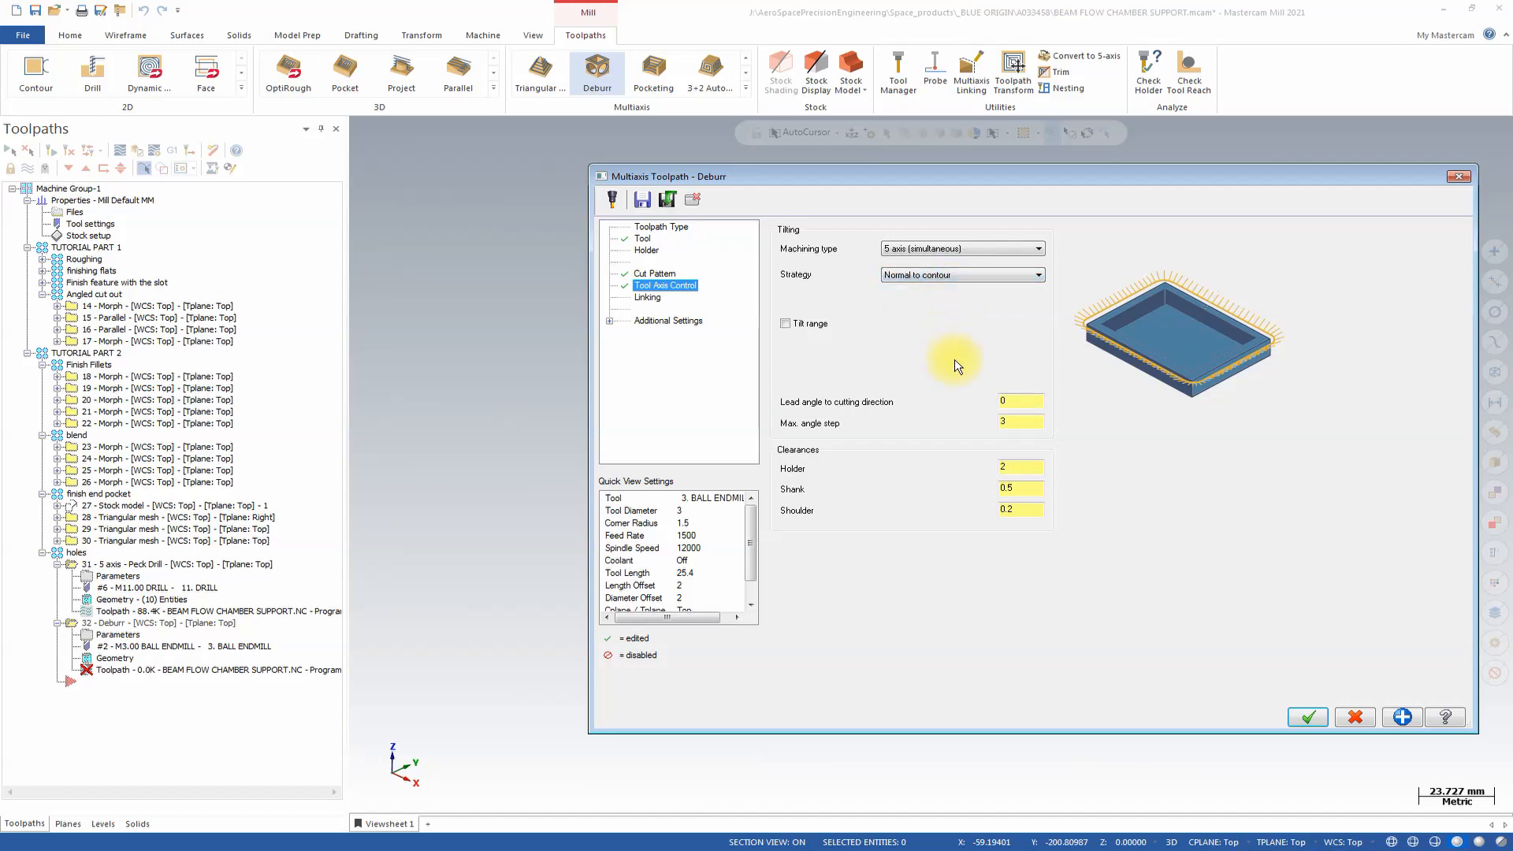
Step: Enable the tool axis tilt range and set its maximum to 10
{"action": "left_click", "coordinate": [785, 323]}
{"action": "left_click", "coordinate": [1021, 348]}
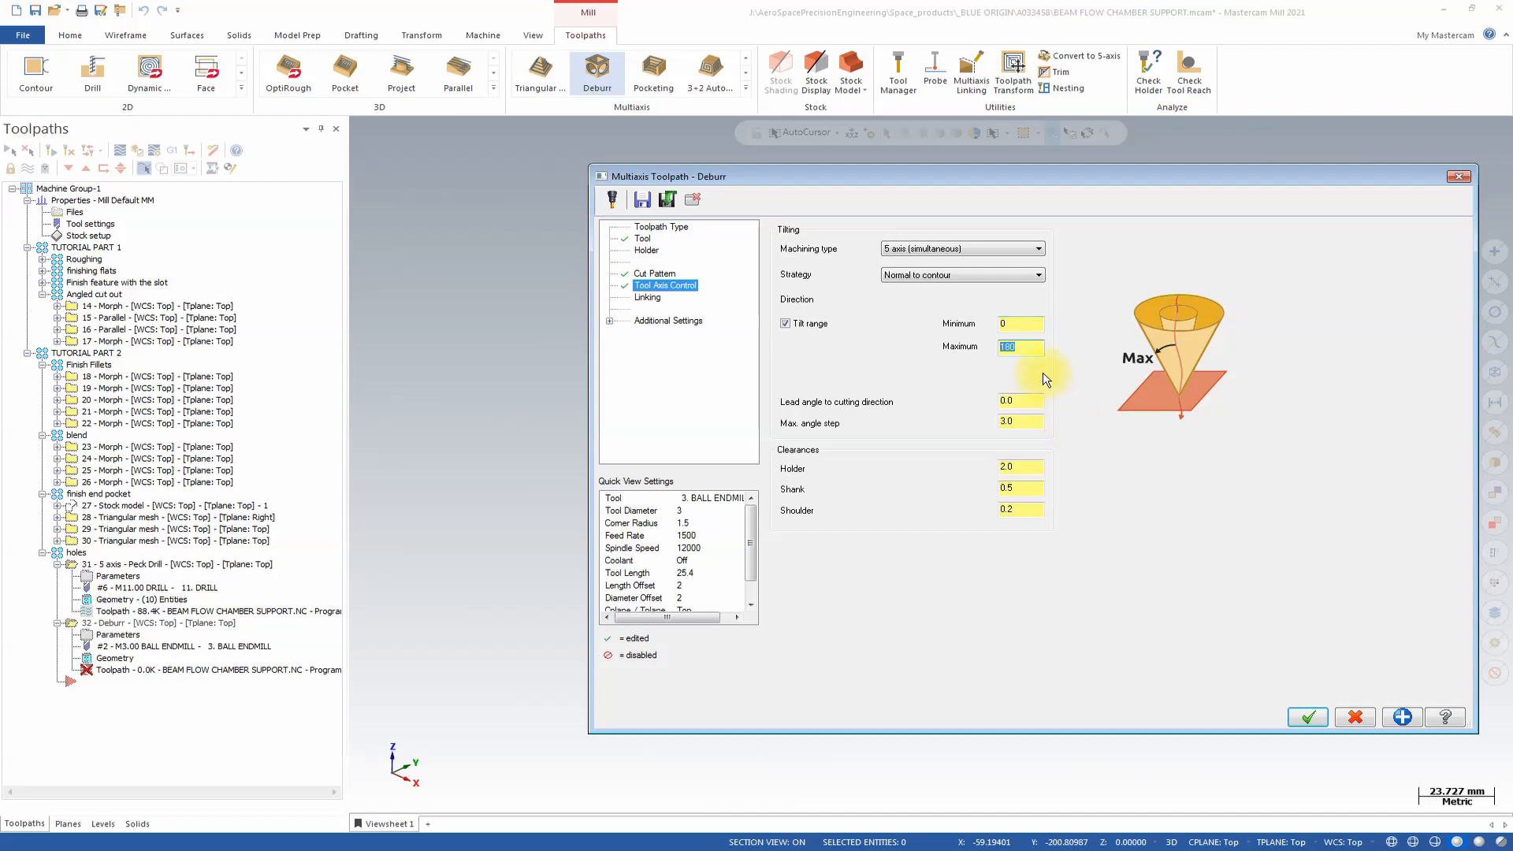
{"action": "type", "text": "10"}
Step: Set the linking clearance to a cylinder along the X-axis with a user-defined radius of 70
{"action": "left_click", "coordinate": [647, 297]}
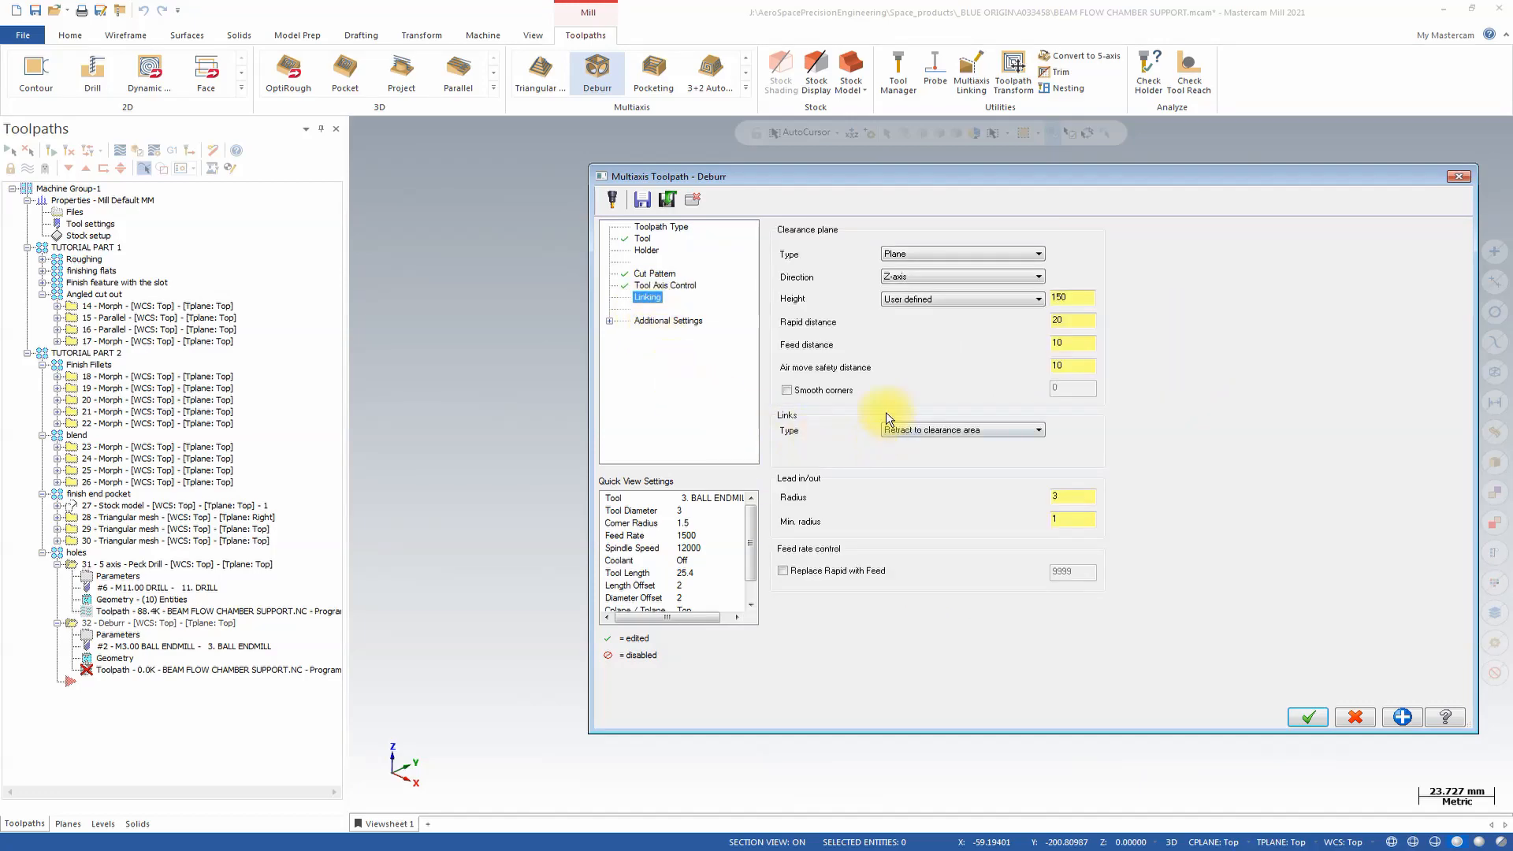
{"action": "left_click", "coordinate": [977, 254]}
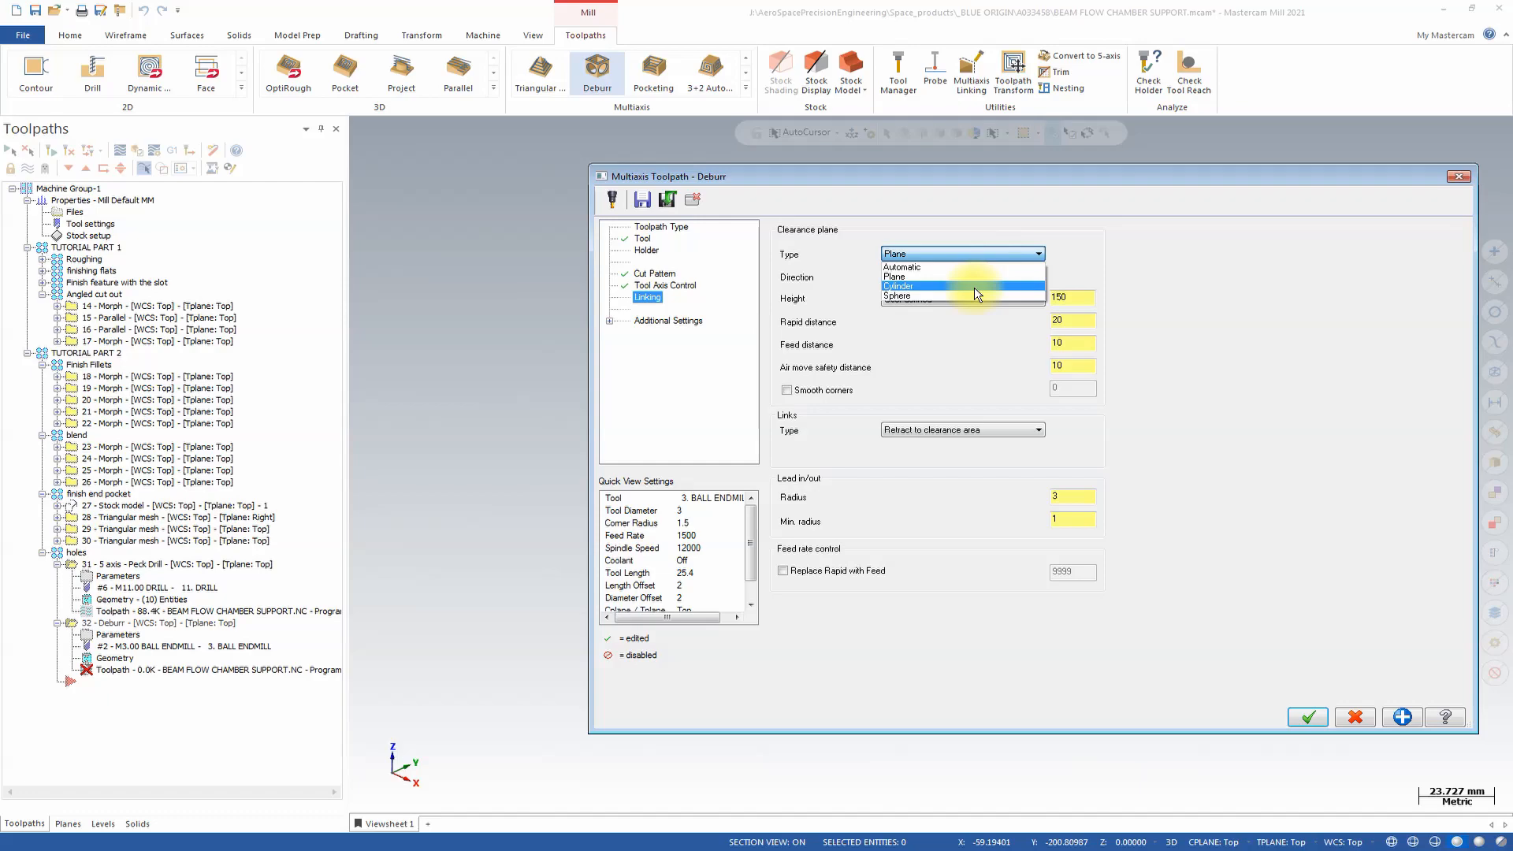
{"action": "left_click", "coordinate": [974, 287]}
{"action": "left_click", "coordinate": [966, 278]}
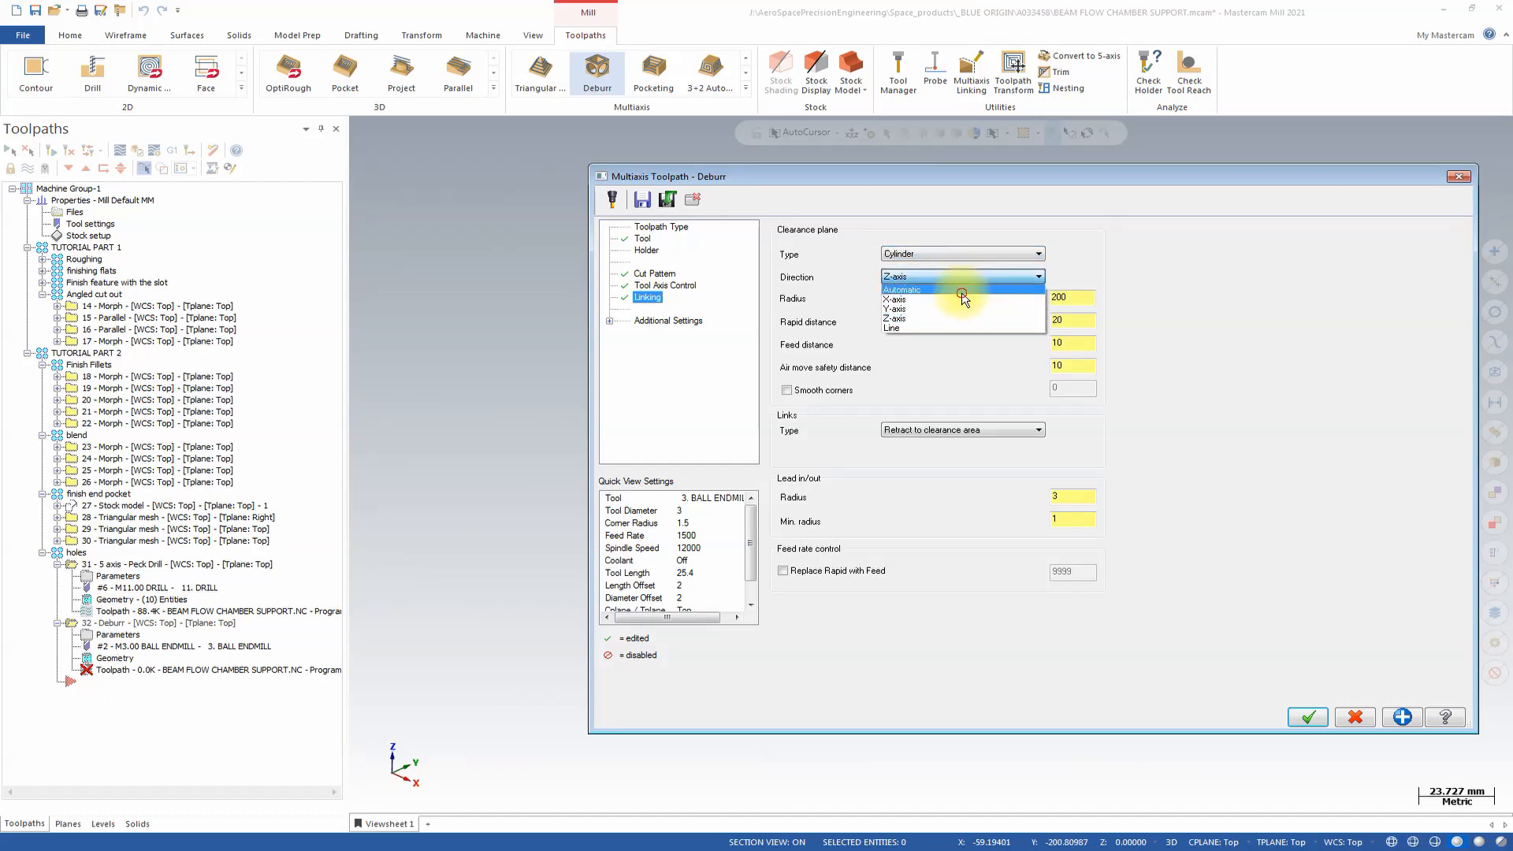
{"action": "left_click", "coordinate": [953, 300]}
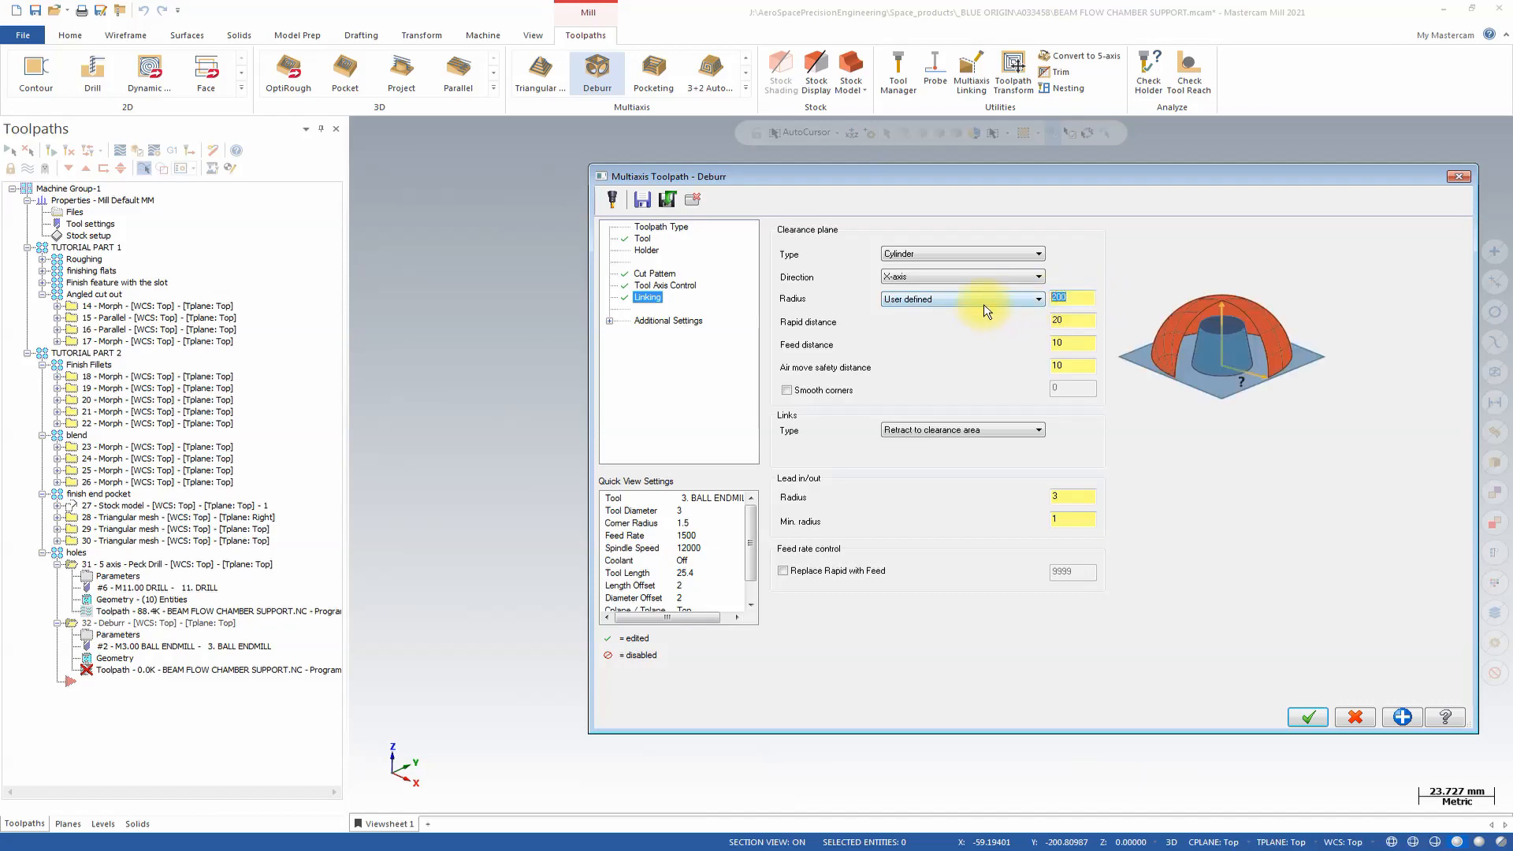
{"action": "left_click", "coordinate": [1071, 318]}
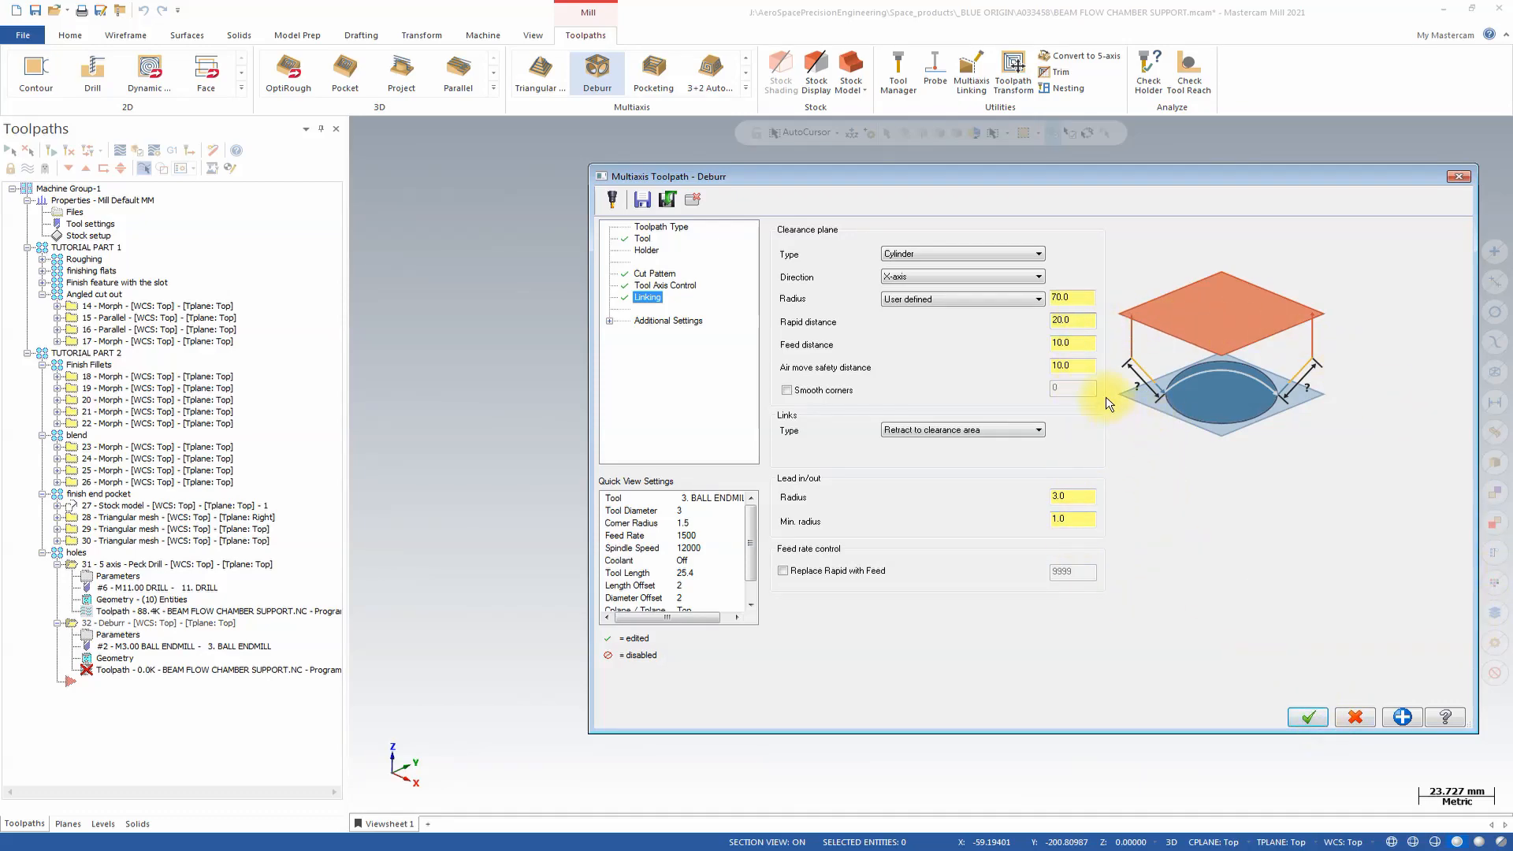
Step: Set the air move safety and feed distances to 5 and the rapid distance to 10, and generate the deburr toolpath
{"action": "left_click", "coordinate": [1057, 368]}
{"action": "type", "text": "5"}
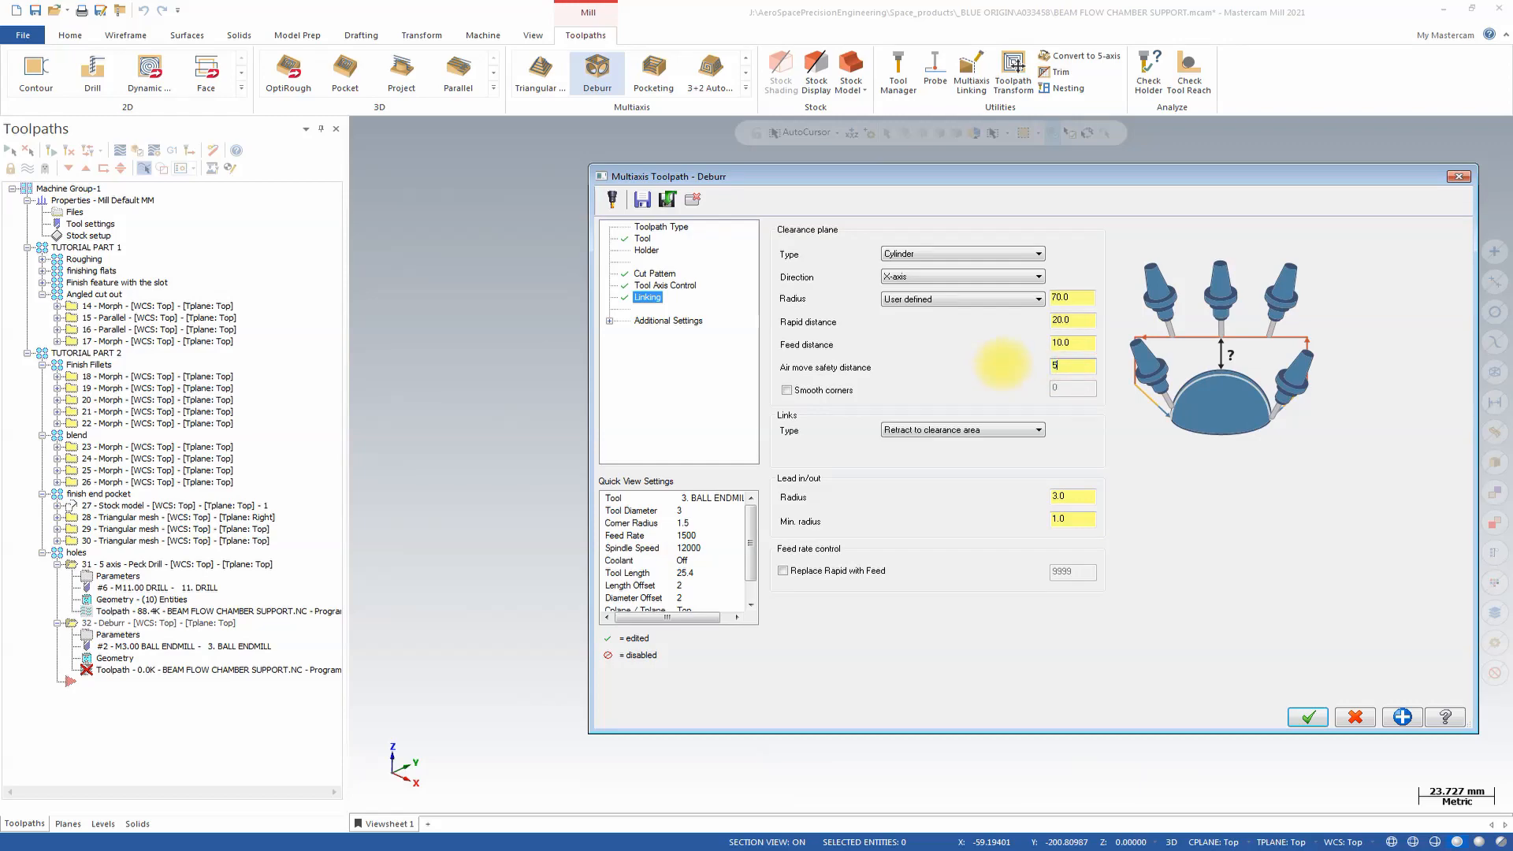
{"action": "left_click", "coordinate": [1079, 342]}
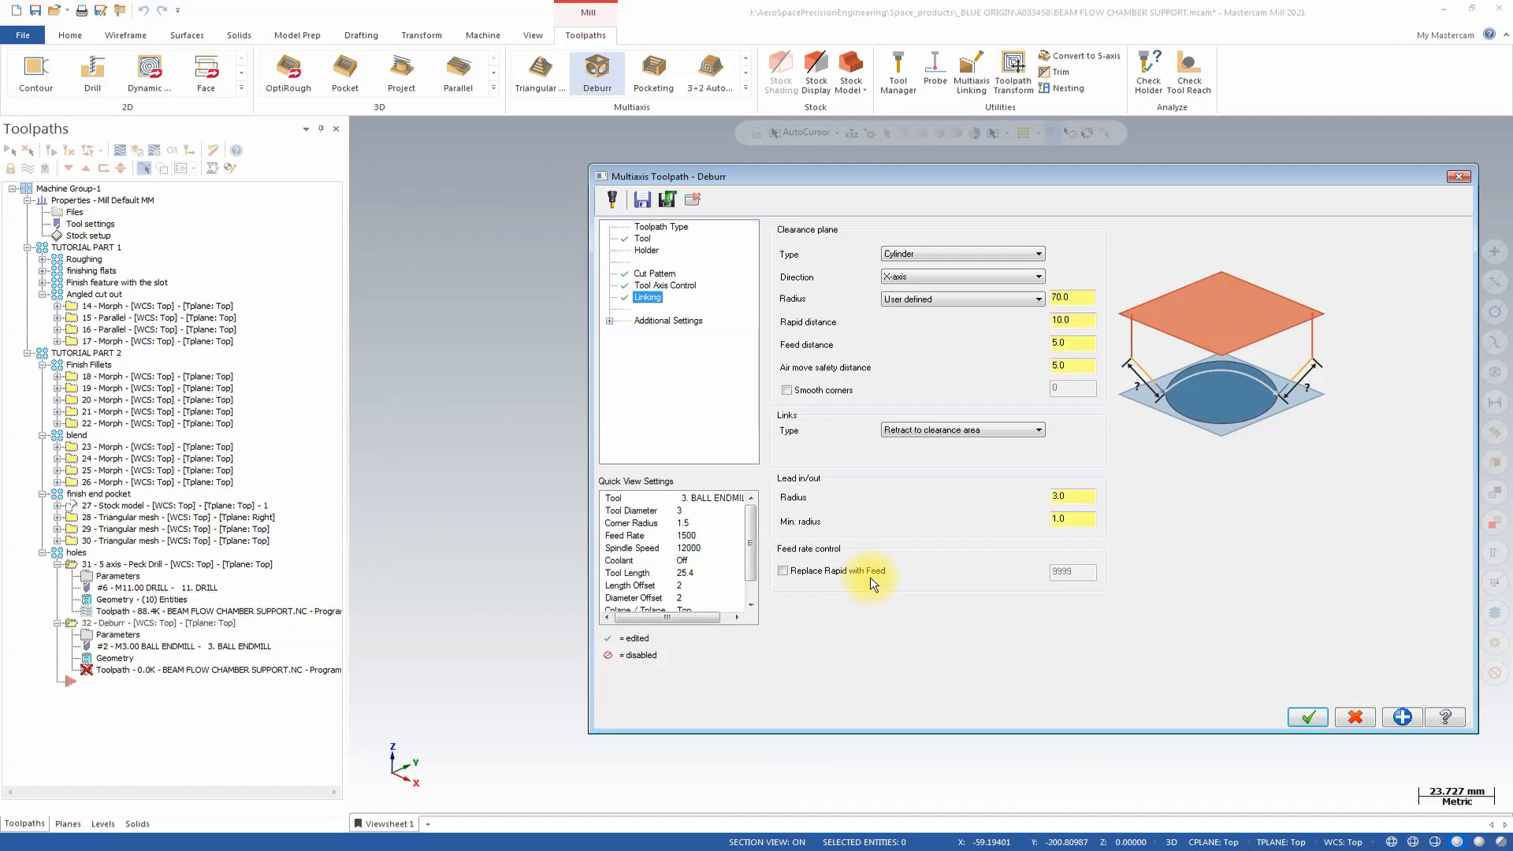
{"action": "key", "text": "Return"}
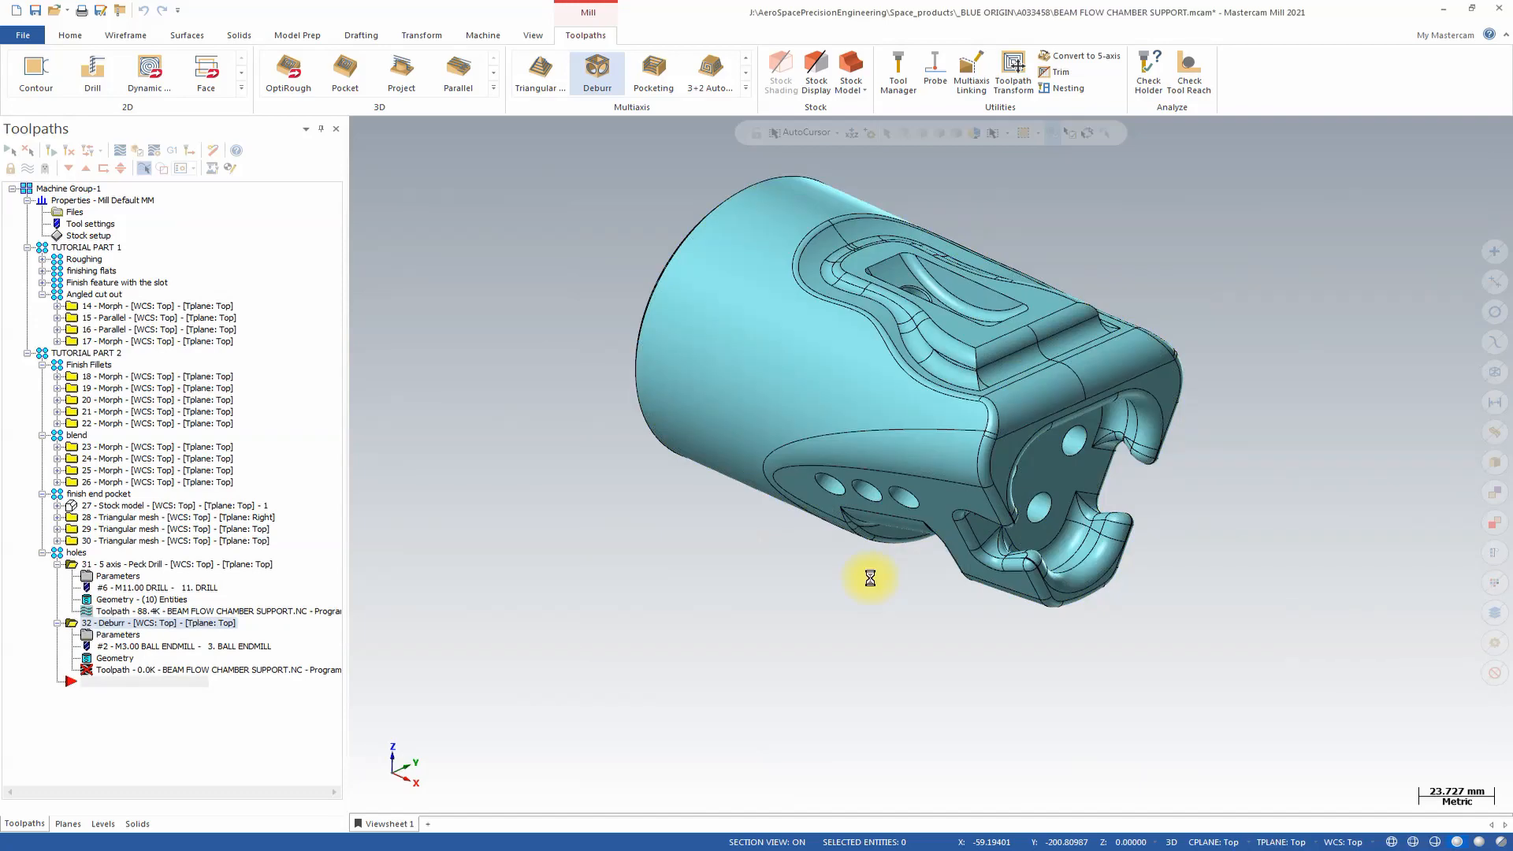
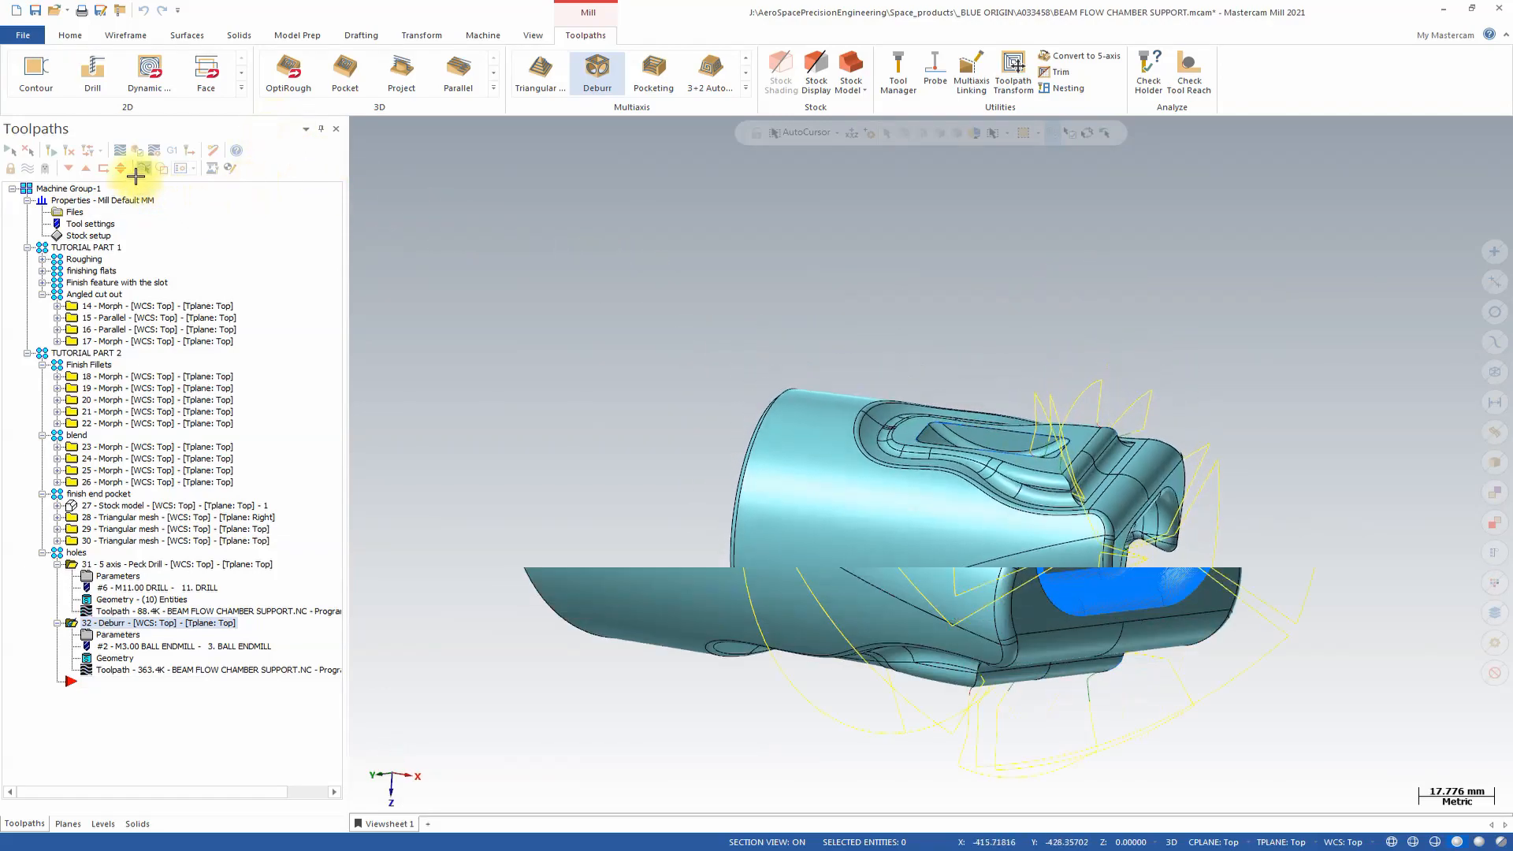
Step: Open the machine simulation settings for the INTEGREX and use the Mastercam stock definition with a workpiece X translation of 150
{"action": "left_click", "coordinate": [482, 35]}
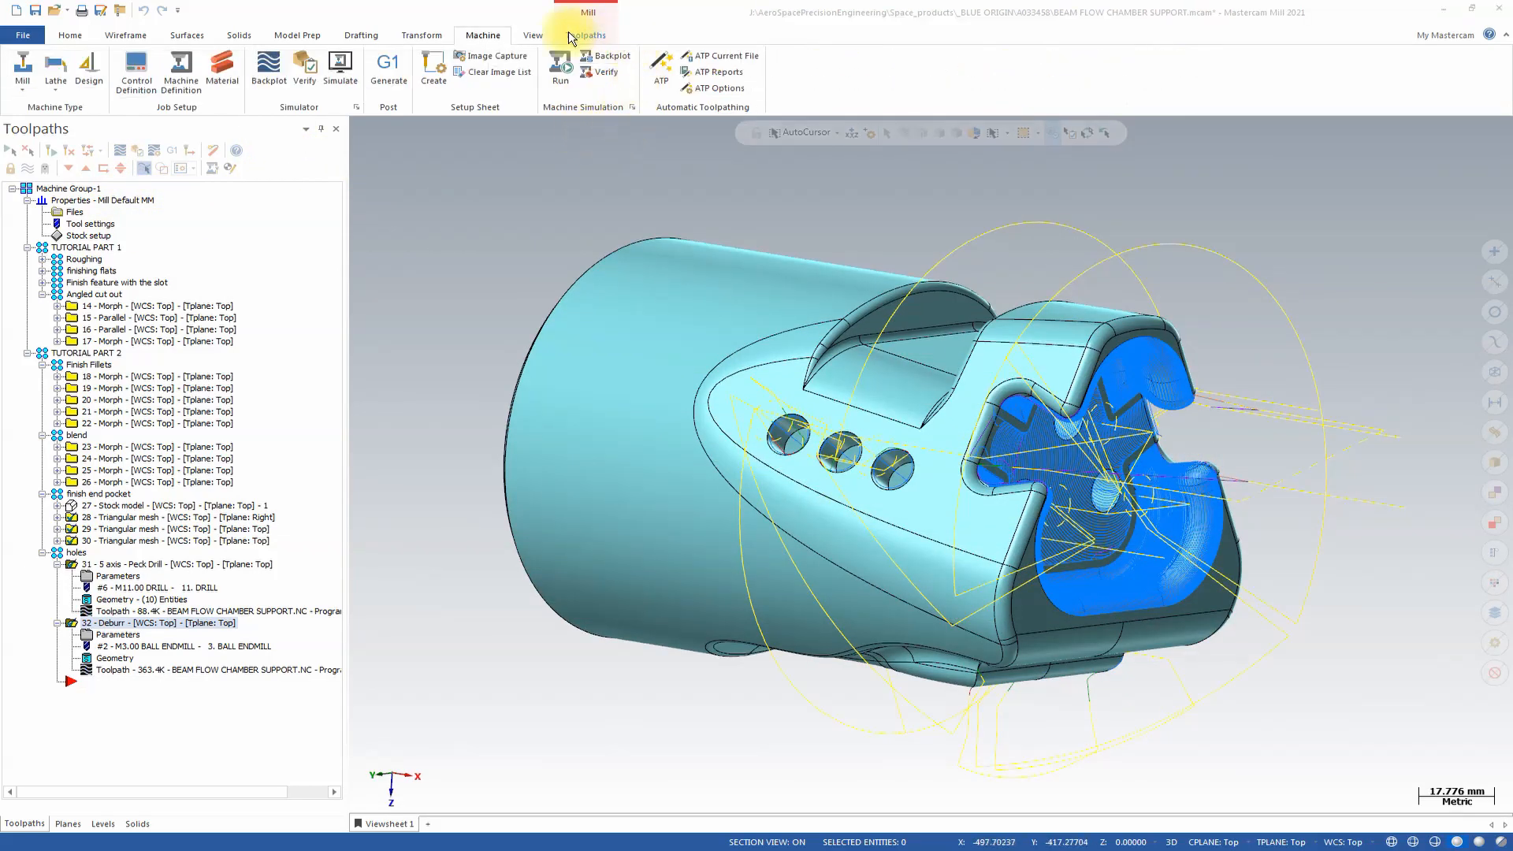
{"action": "left_click", "coordinate": [632, 107]}
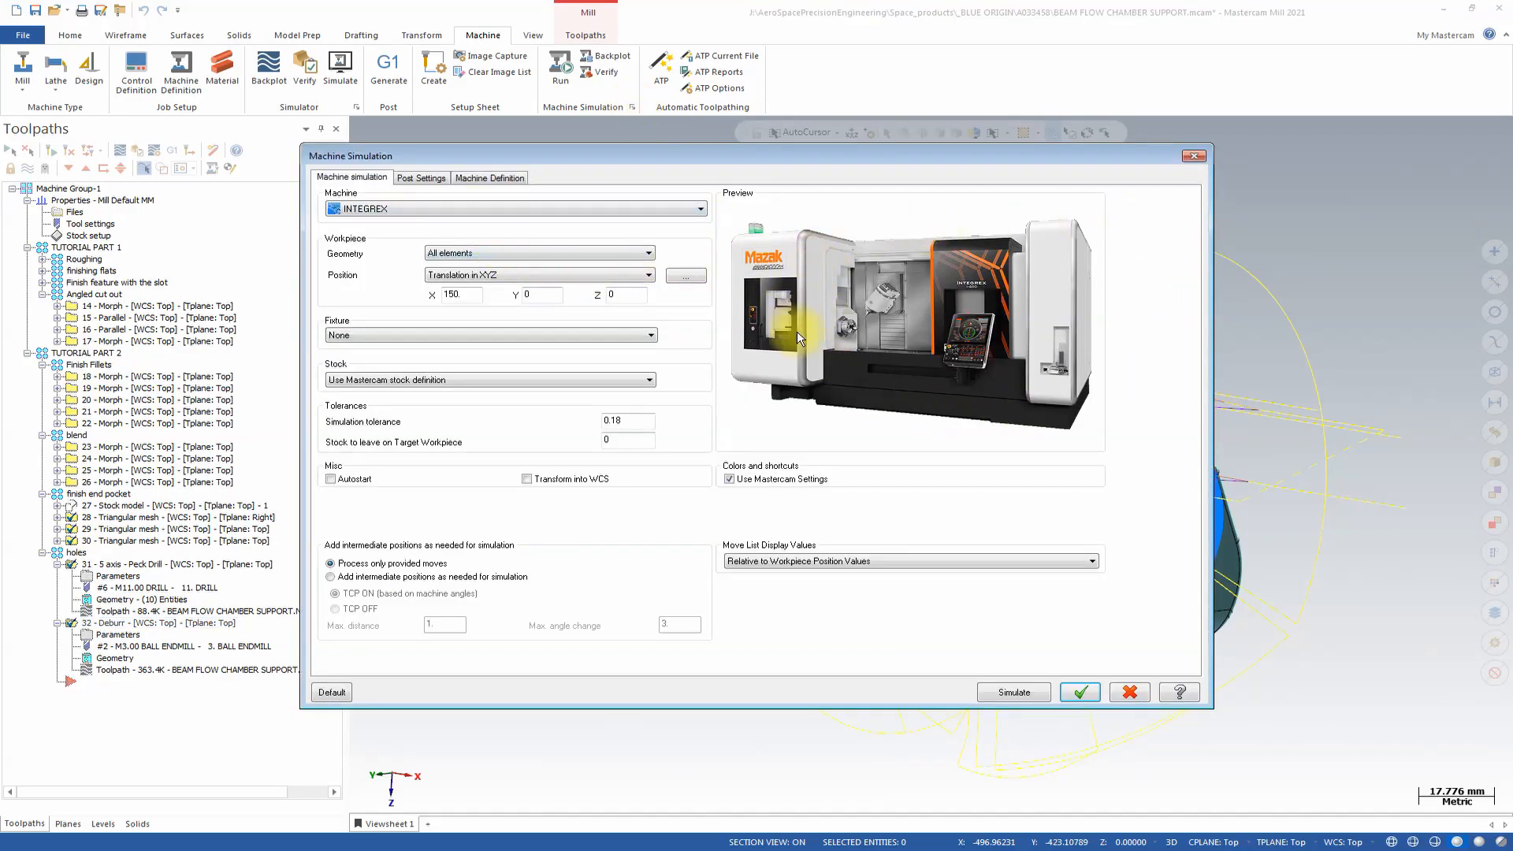
{"action": "double_click", "coordinate": [471, 295]}
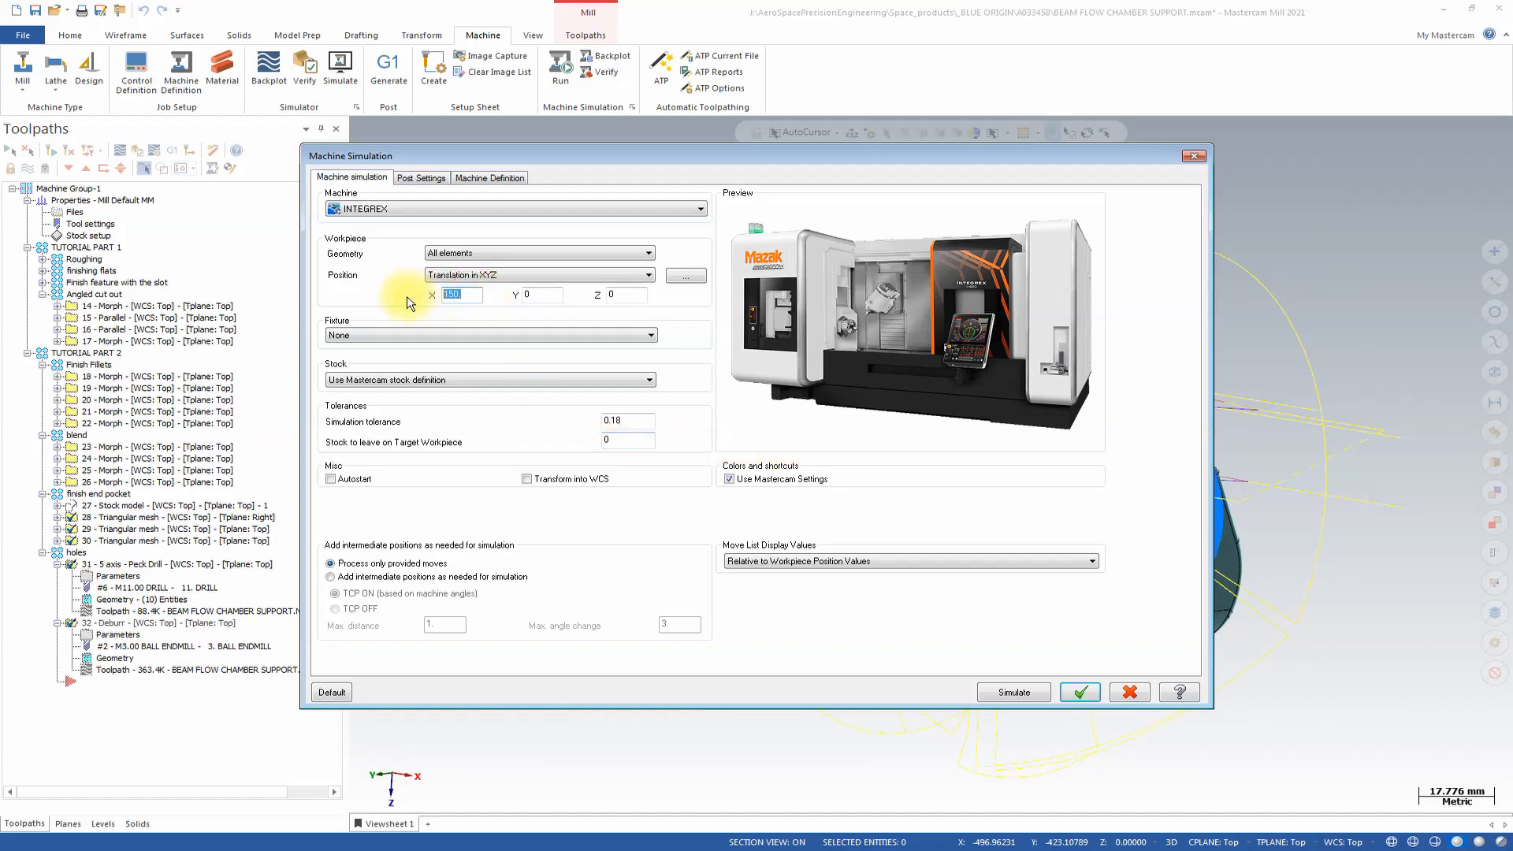
{"action": "left_click", "coordinate": [408, 379]}
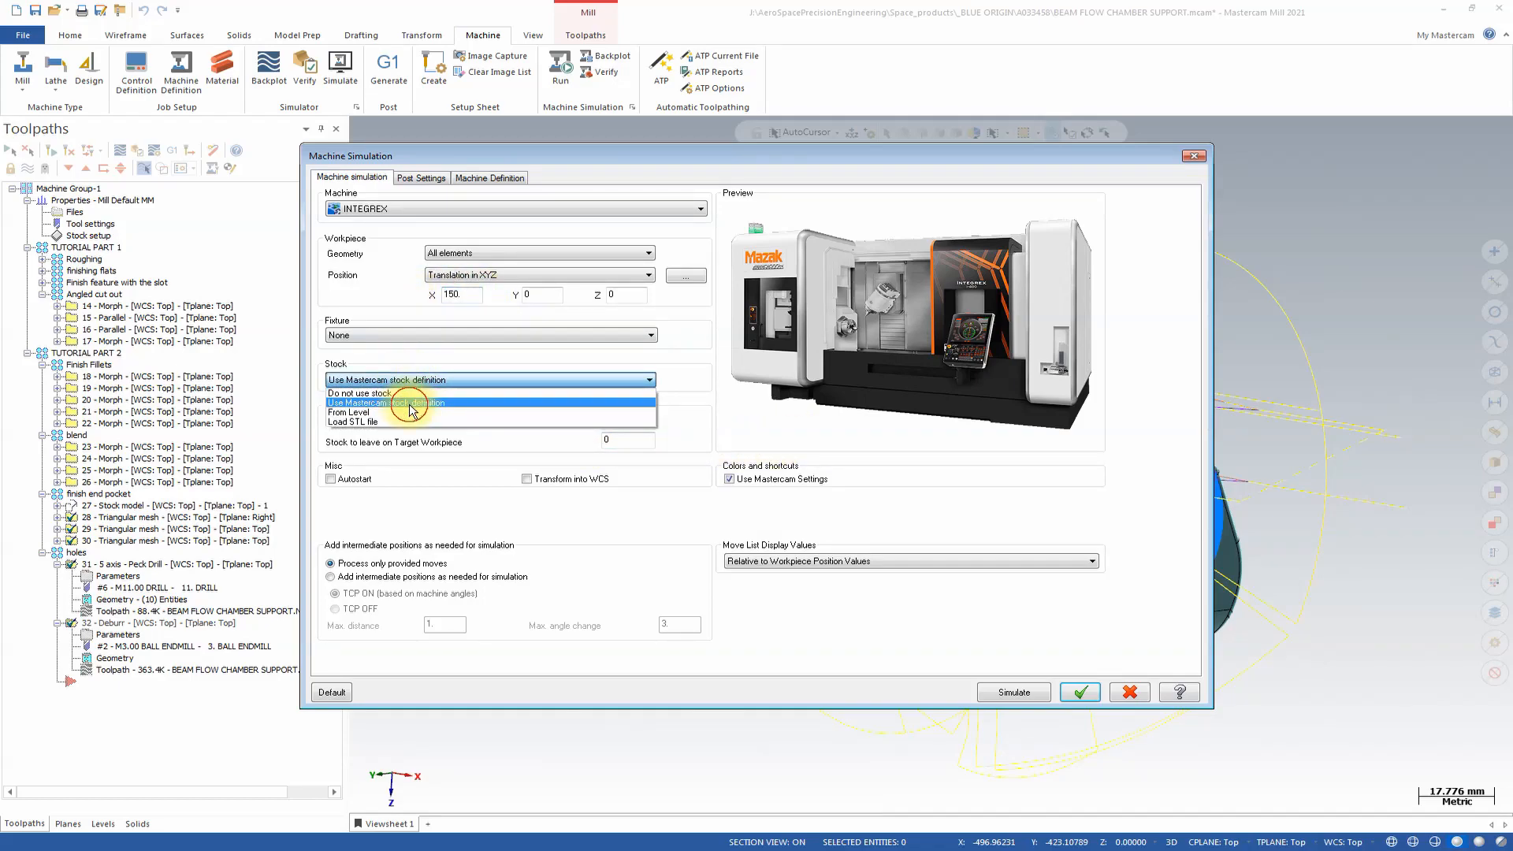
{"action": "left_click", "coordinate": [409, 402]}
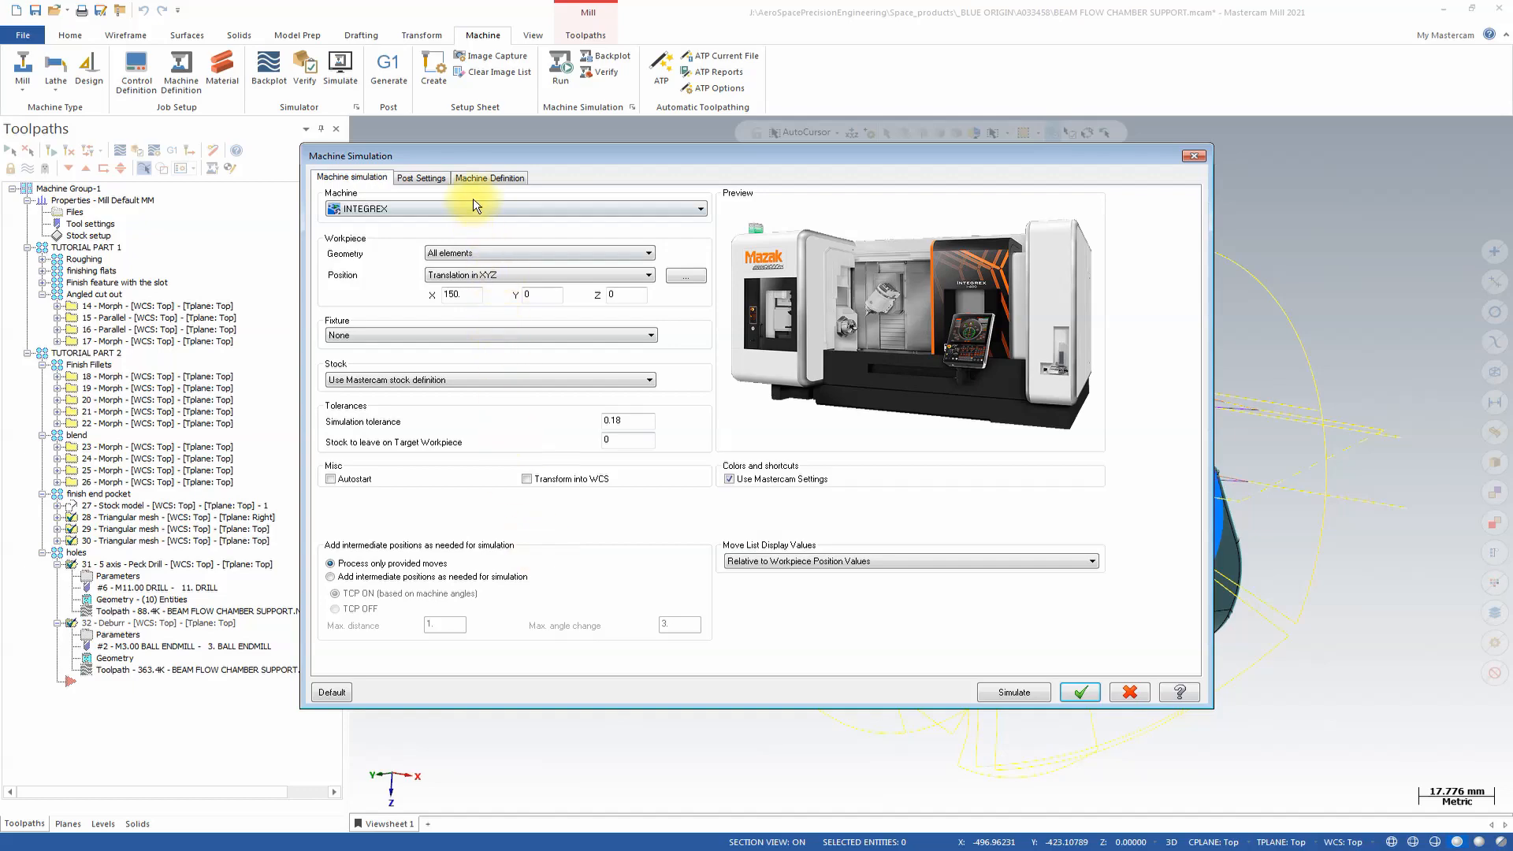
Step: Choose Solution 1 as the named startup solution in the post settings and launch the machine simulation
{"action": "left_click", "coordinate": [421, 178]}
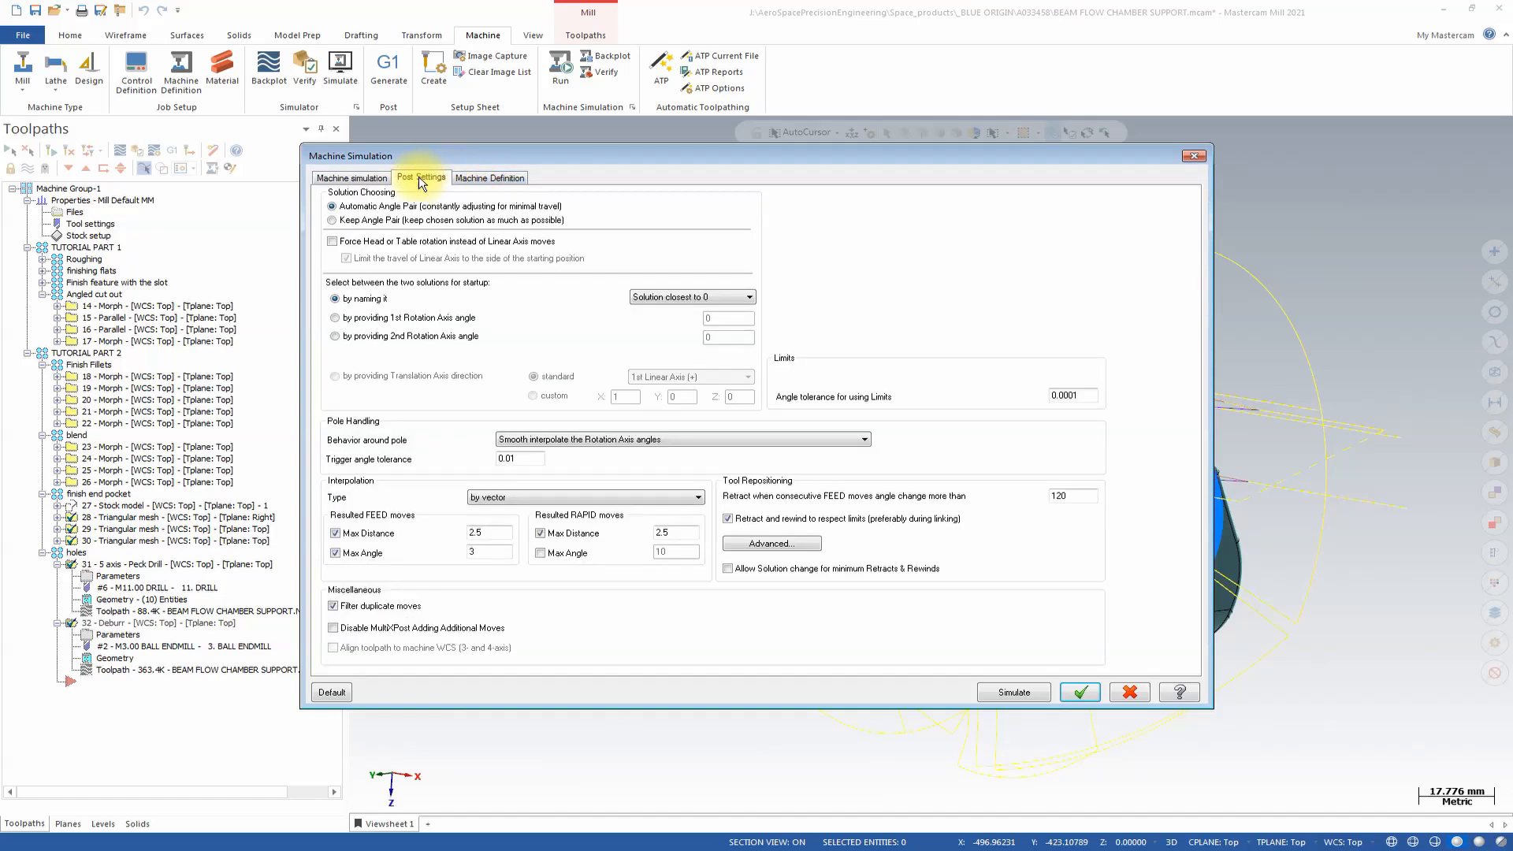
{"action": "left_click", "coordinate": [662, 297]}
{"action": "left_click", "coordinate": [664, 310]}
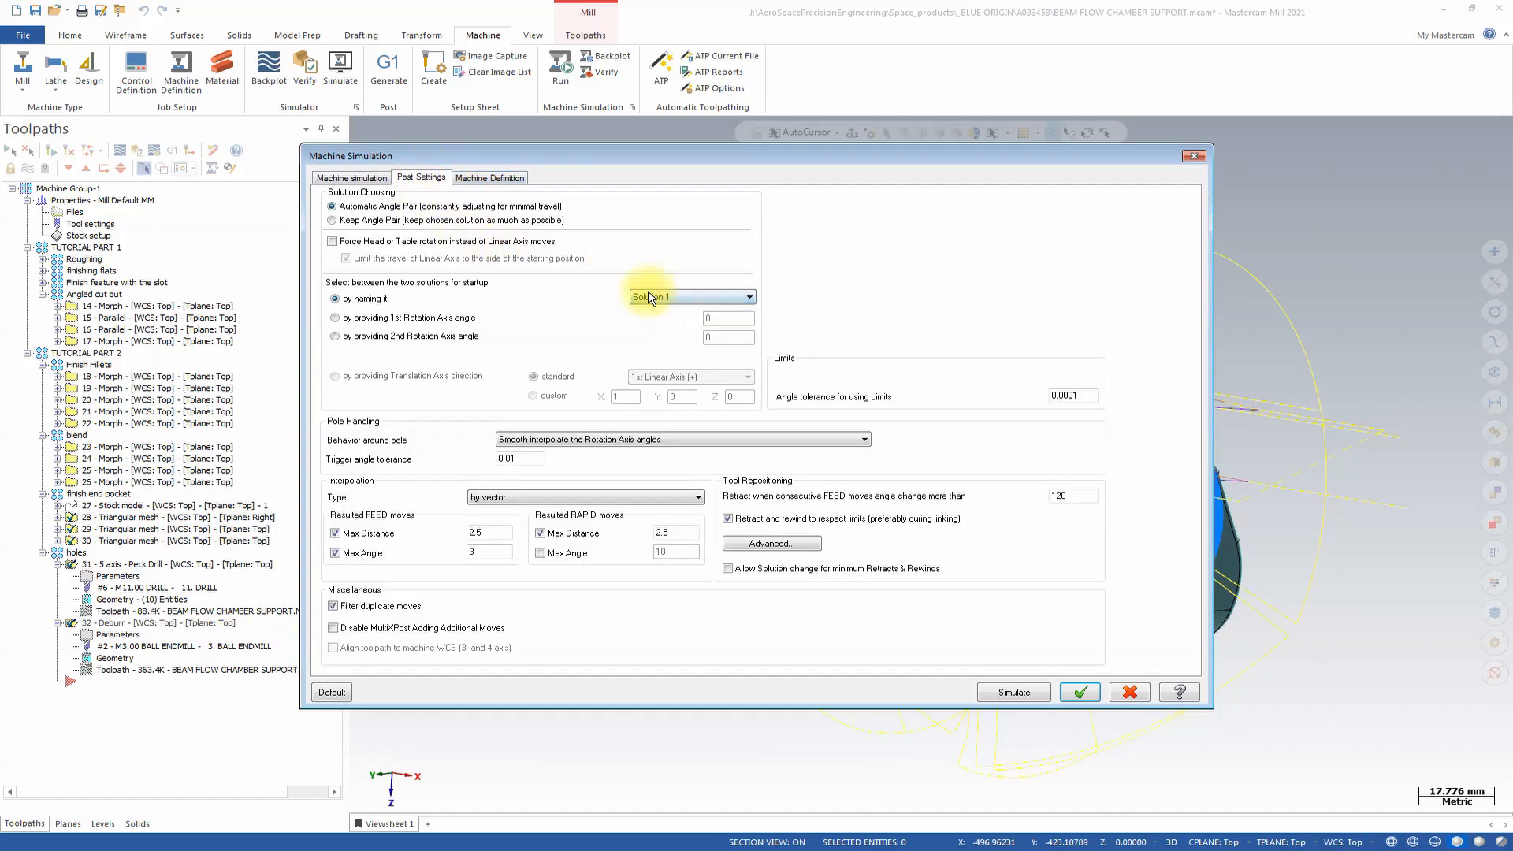
{"action": "left_click", "coordinate": [1014, 693]}
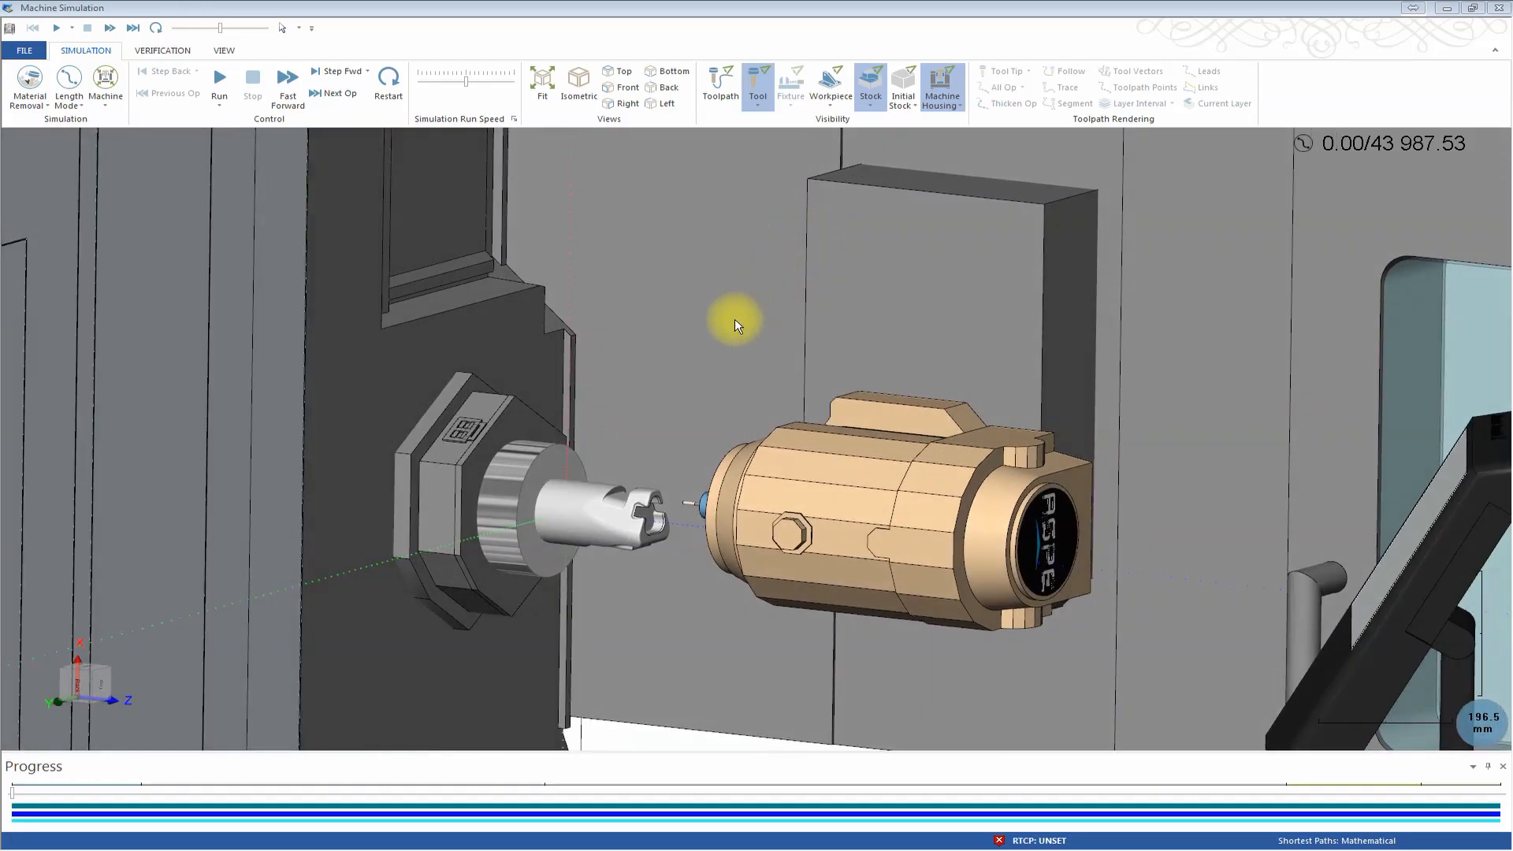
Step: Play the machine simulation and vary its run speed to follow the tool through the end pocket finishing toolpaths
{"action": "left_click", "coordinate": [219, 79]}
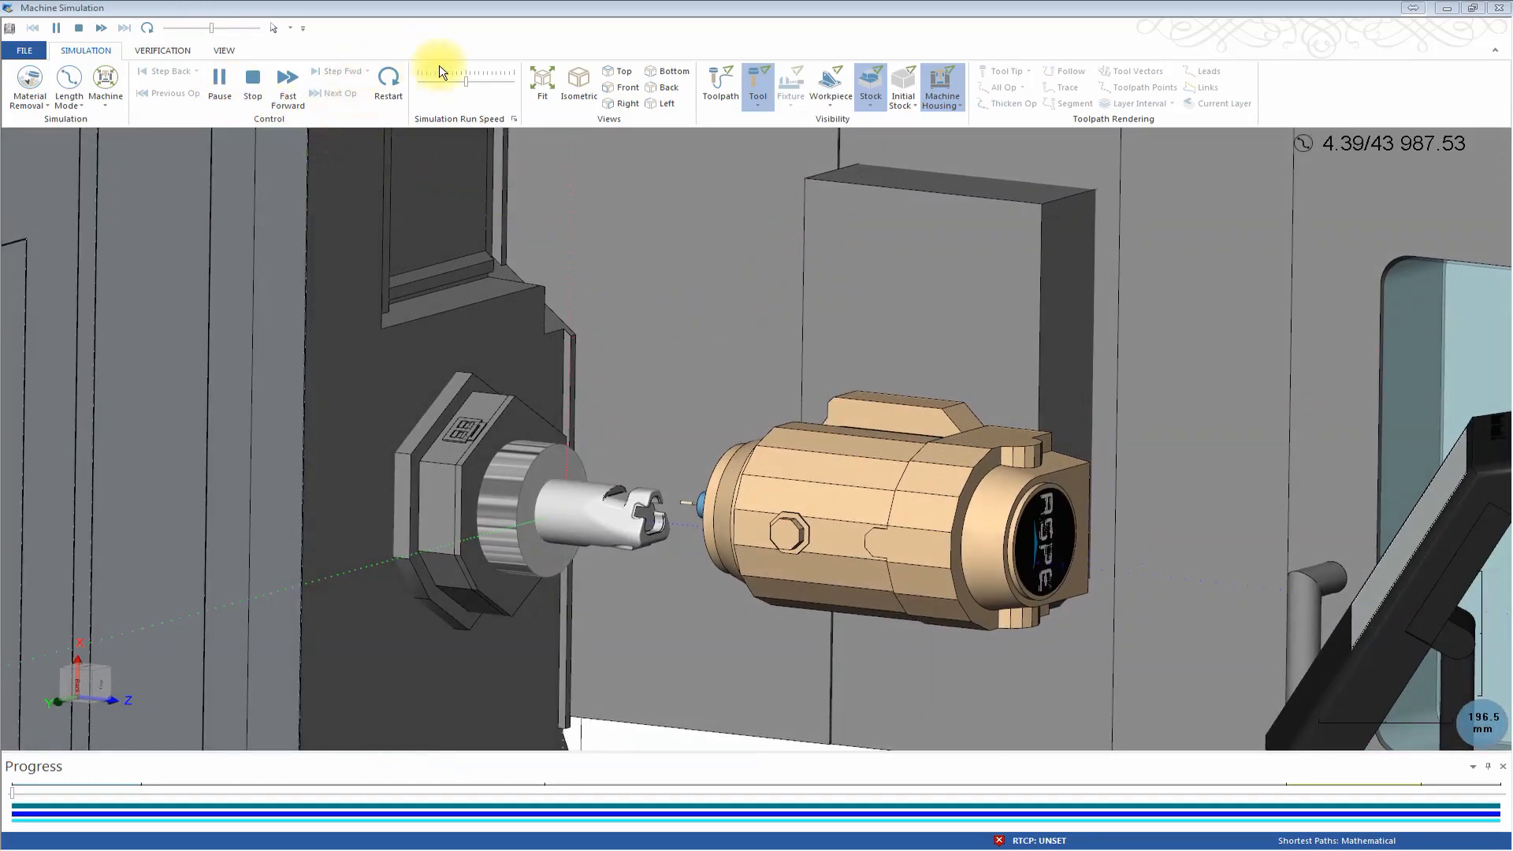
{"action": "left_click", "coordinate": [511, 81]}
{"action": "left_click", "coordinate": [464, 84]}
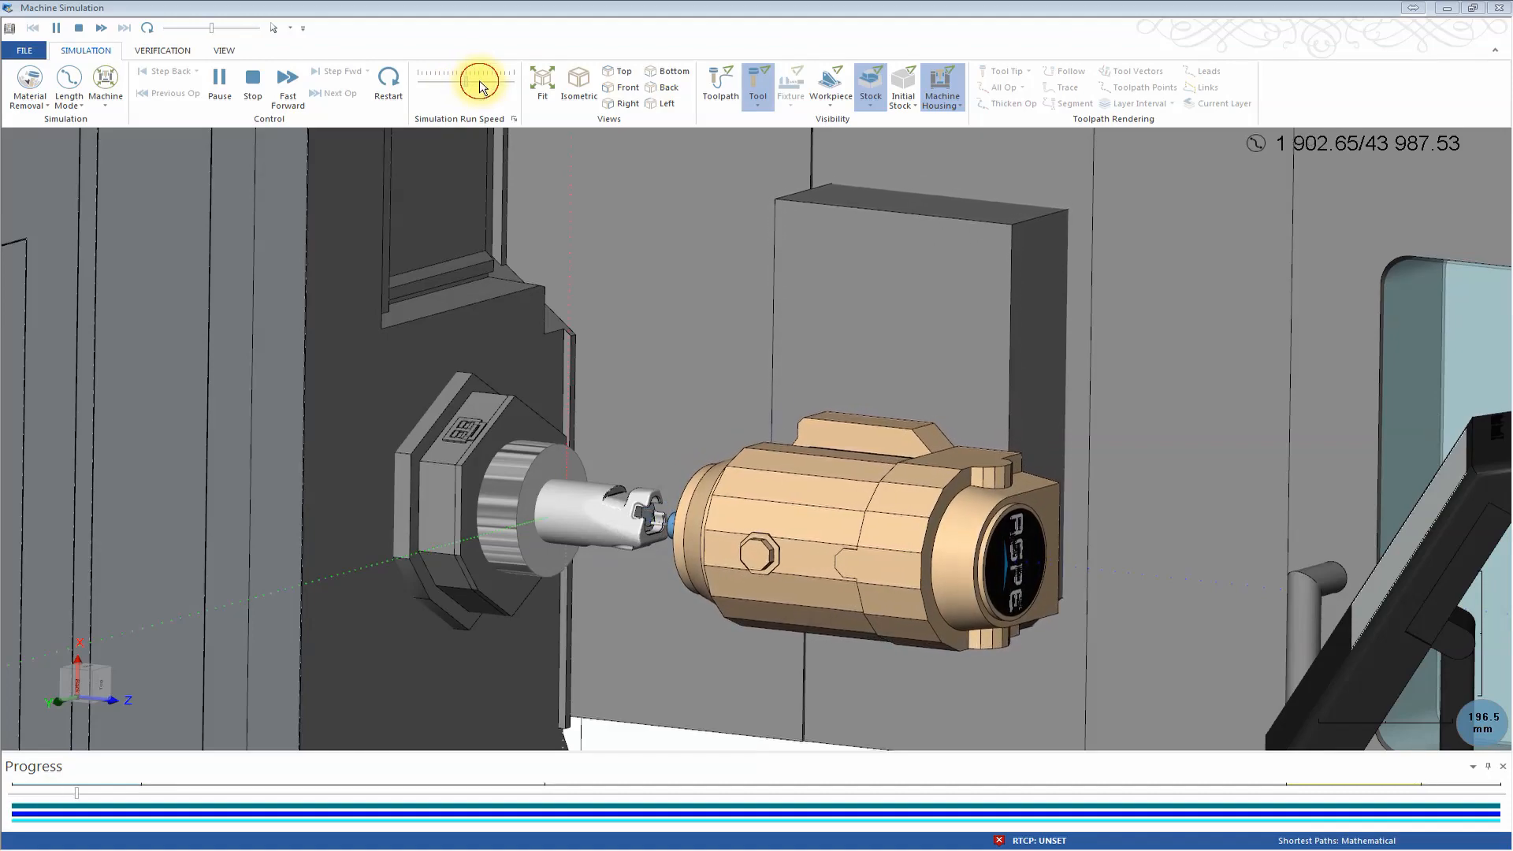
{"action": "left_click", "coordinate": [477, 84]}
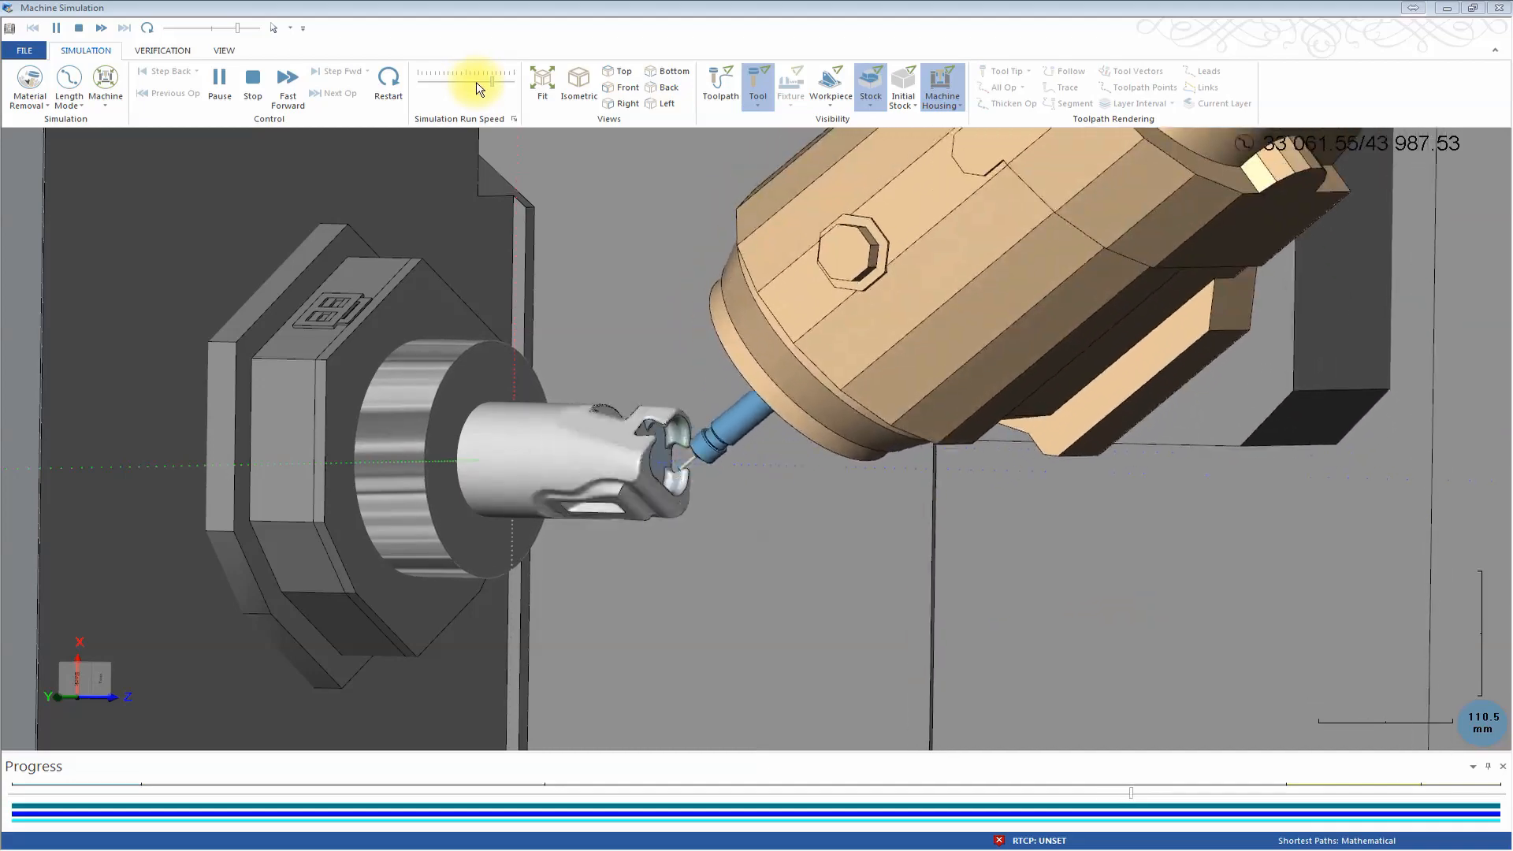
{"action": "left_click", "coordinate": [482, 82]}
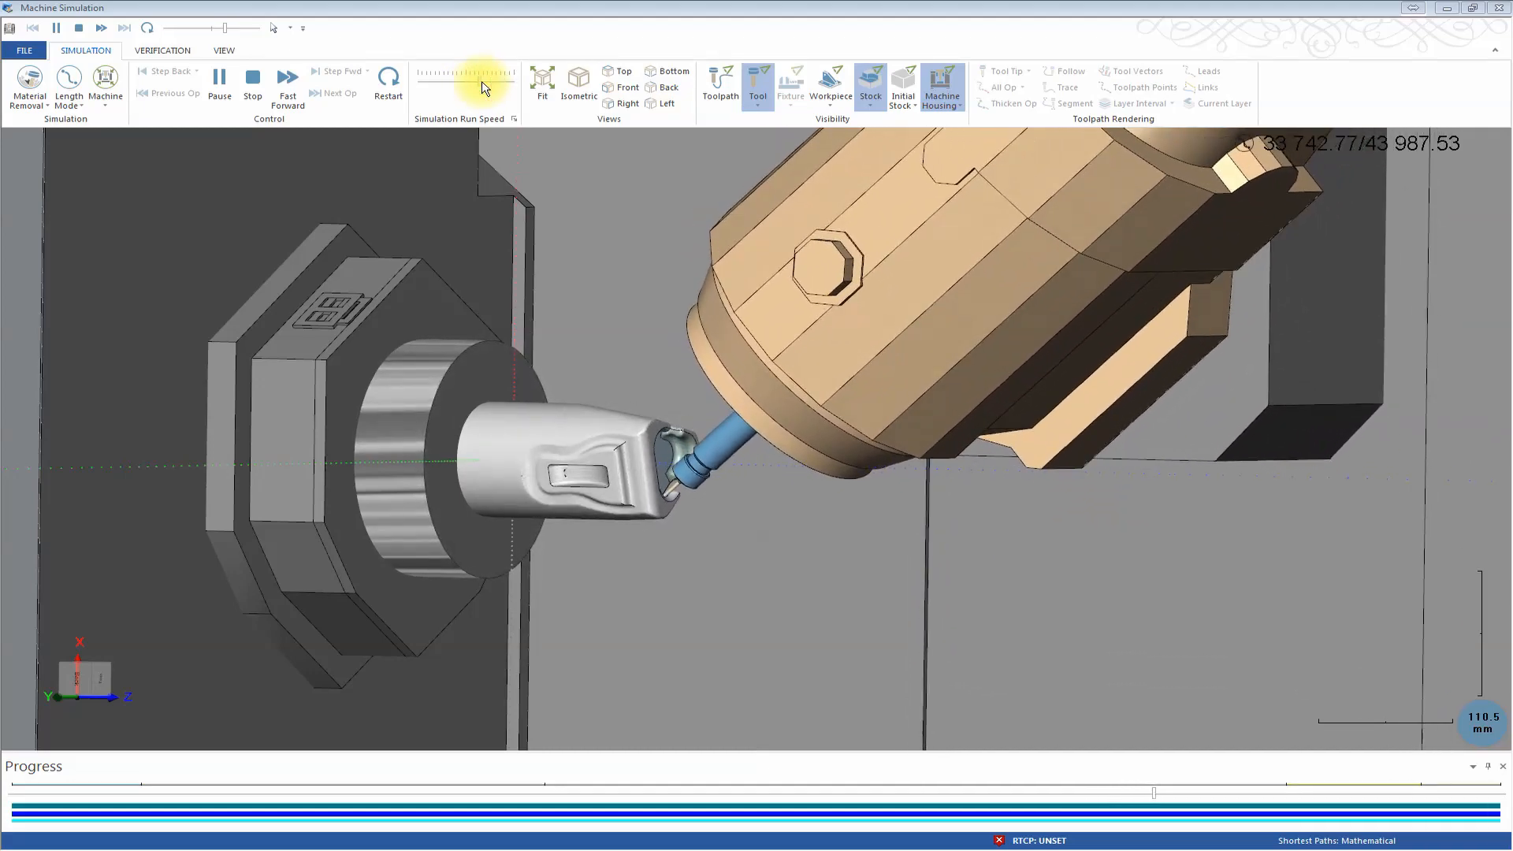
{"action": "left_click", "coordinate": [477, 81]}
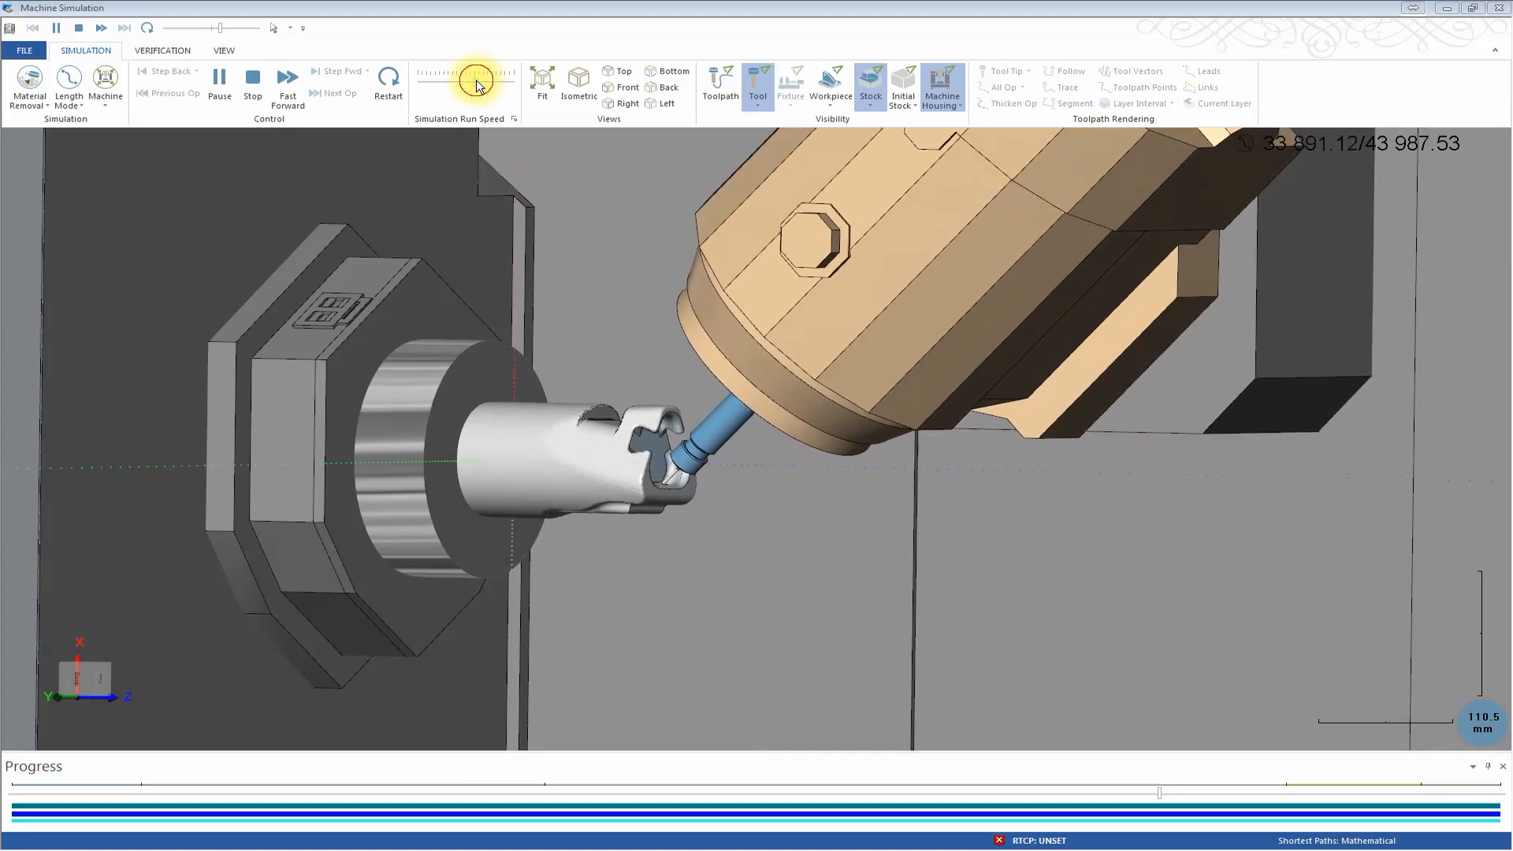
{"action": "left_click", "coordinate": [473, 83]}
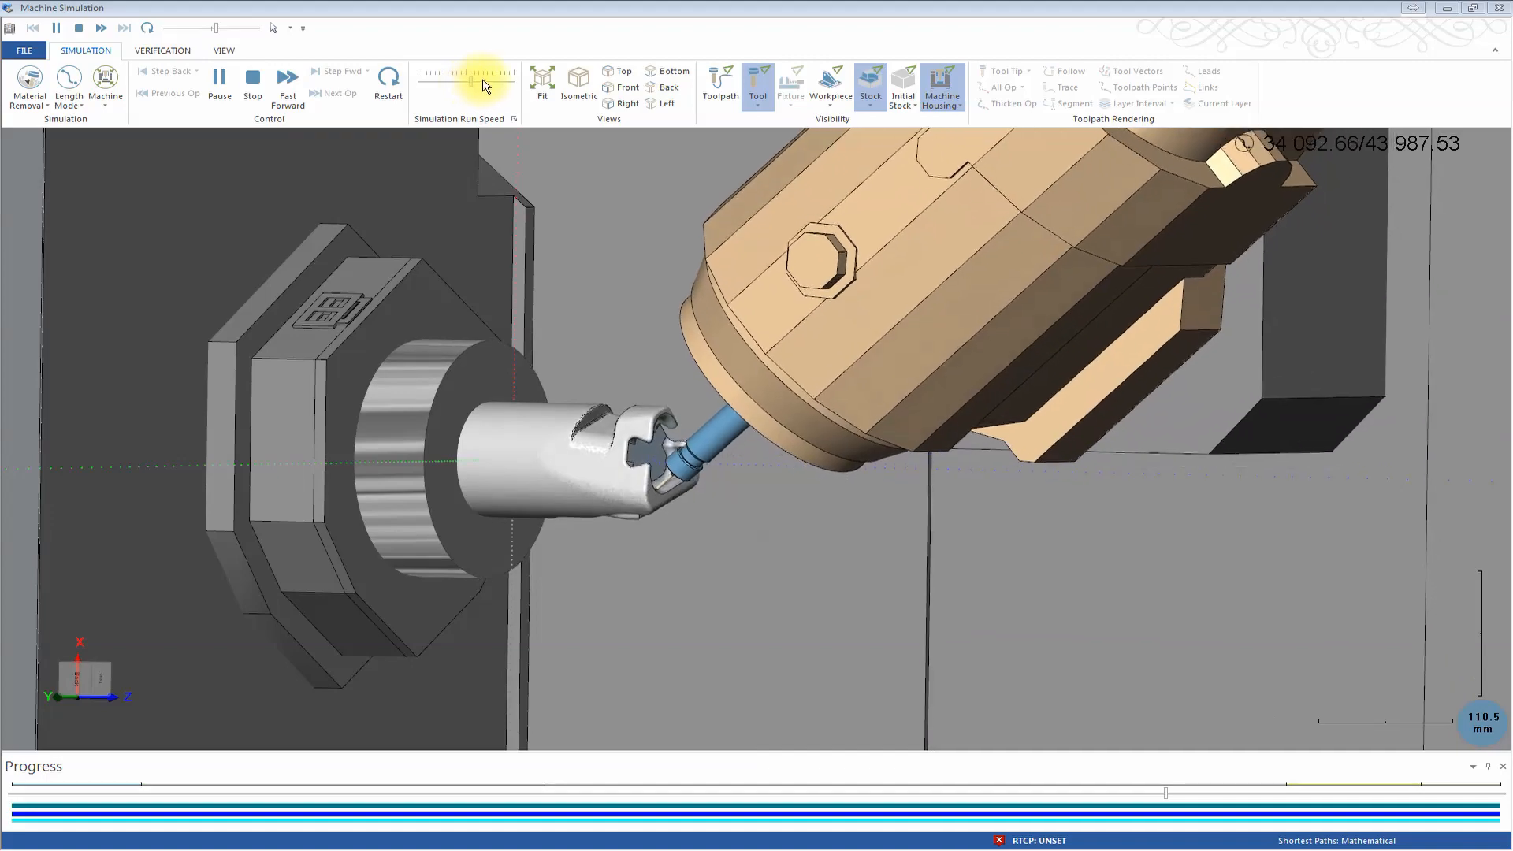
{"action": "left_click", "coordinate": [484, 81]}
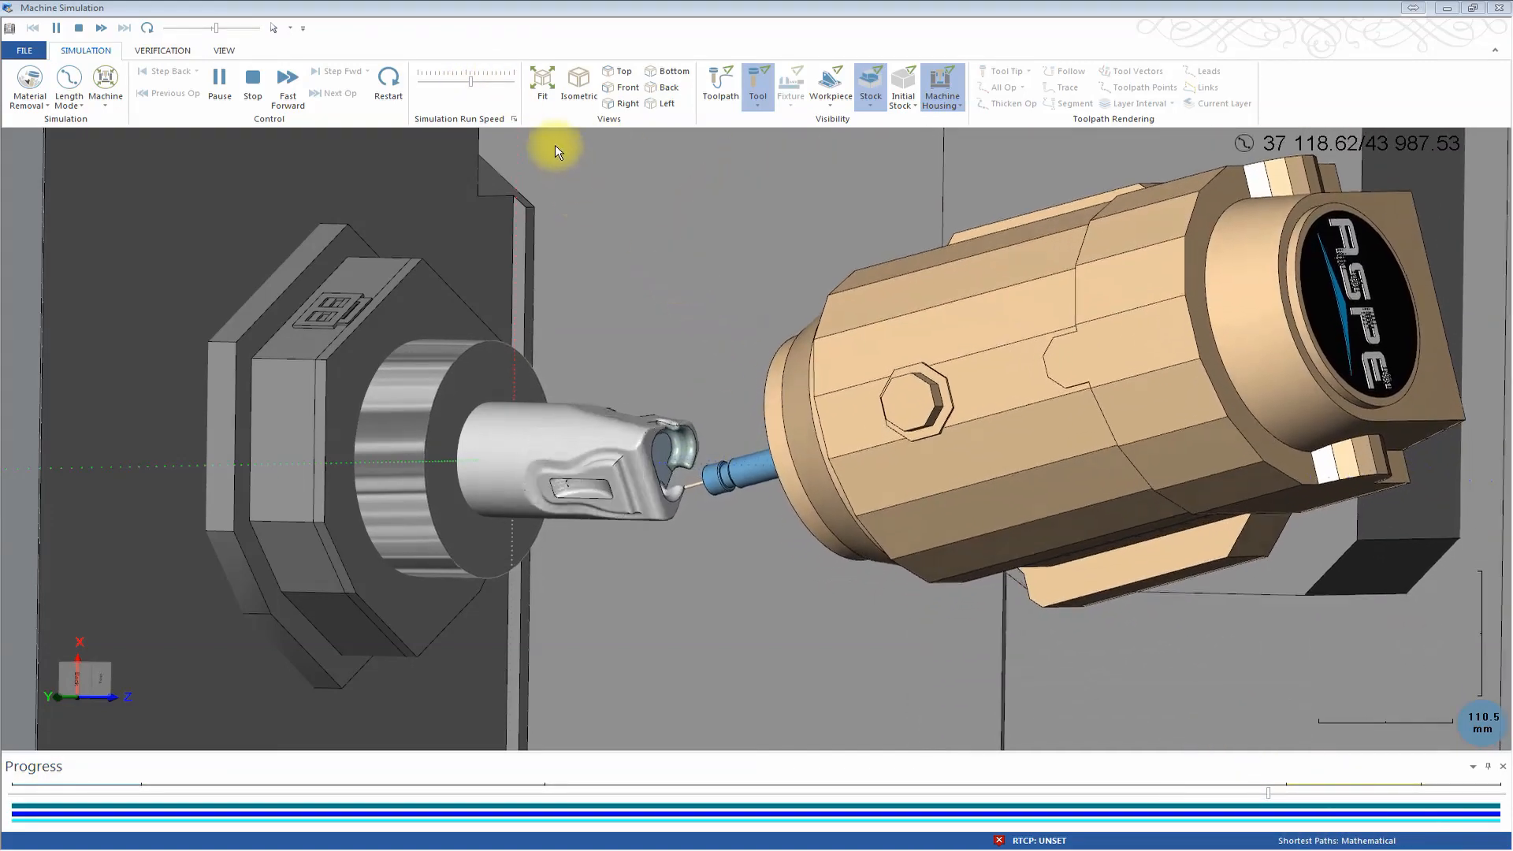
Step: Adjust the simulation run speed while playing the remaining hole drilling and deburr toolpaths
{"action": "left_click", "coordinate": [479, 82]}
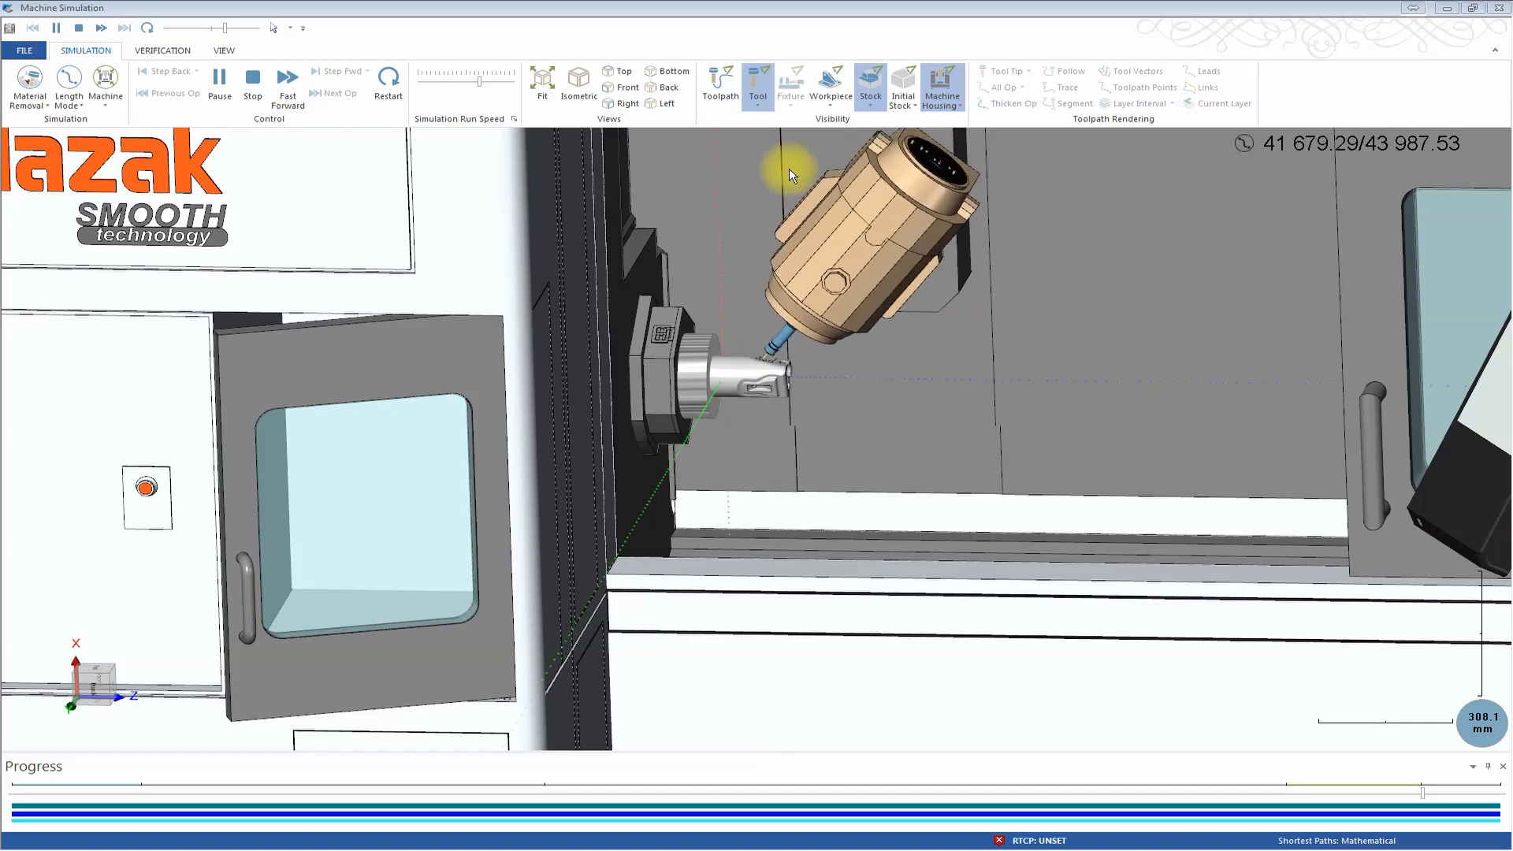
{"action": "left_click", "coordinate": [473, 80]}
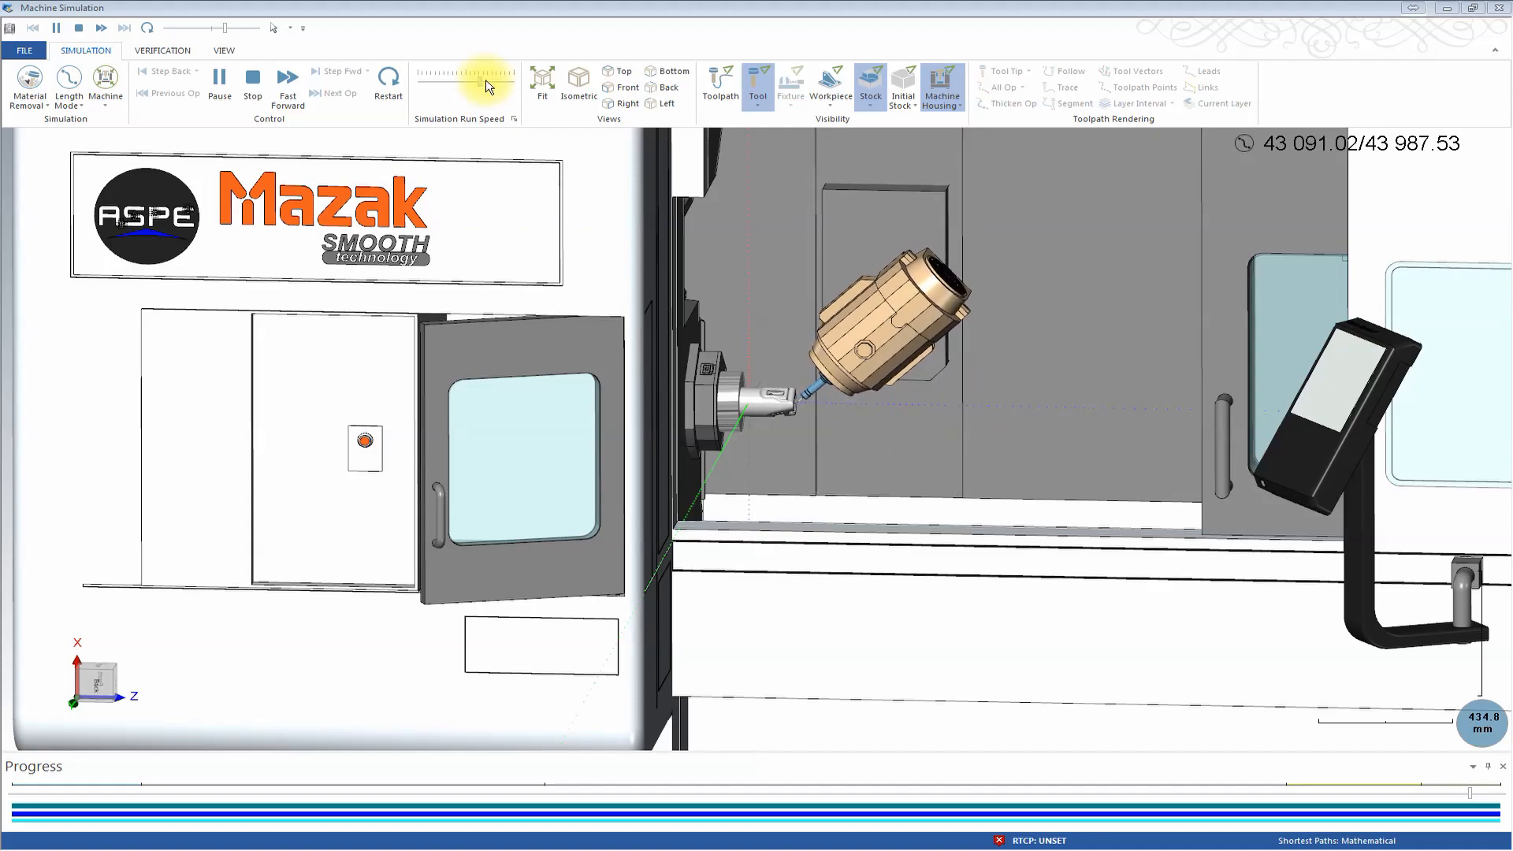
{"action": "left_click", "coordinate": [487, 80]}
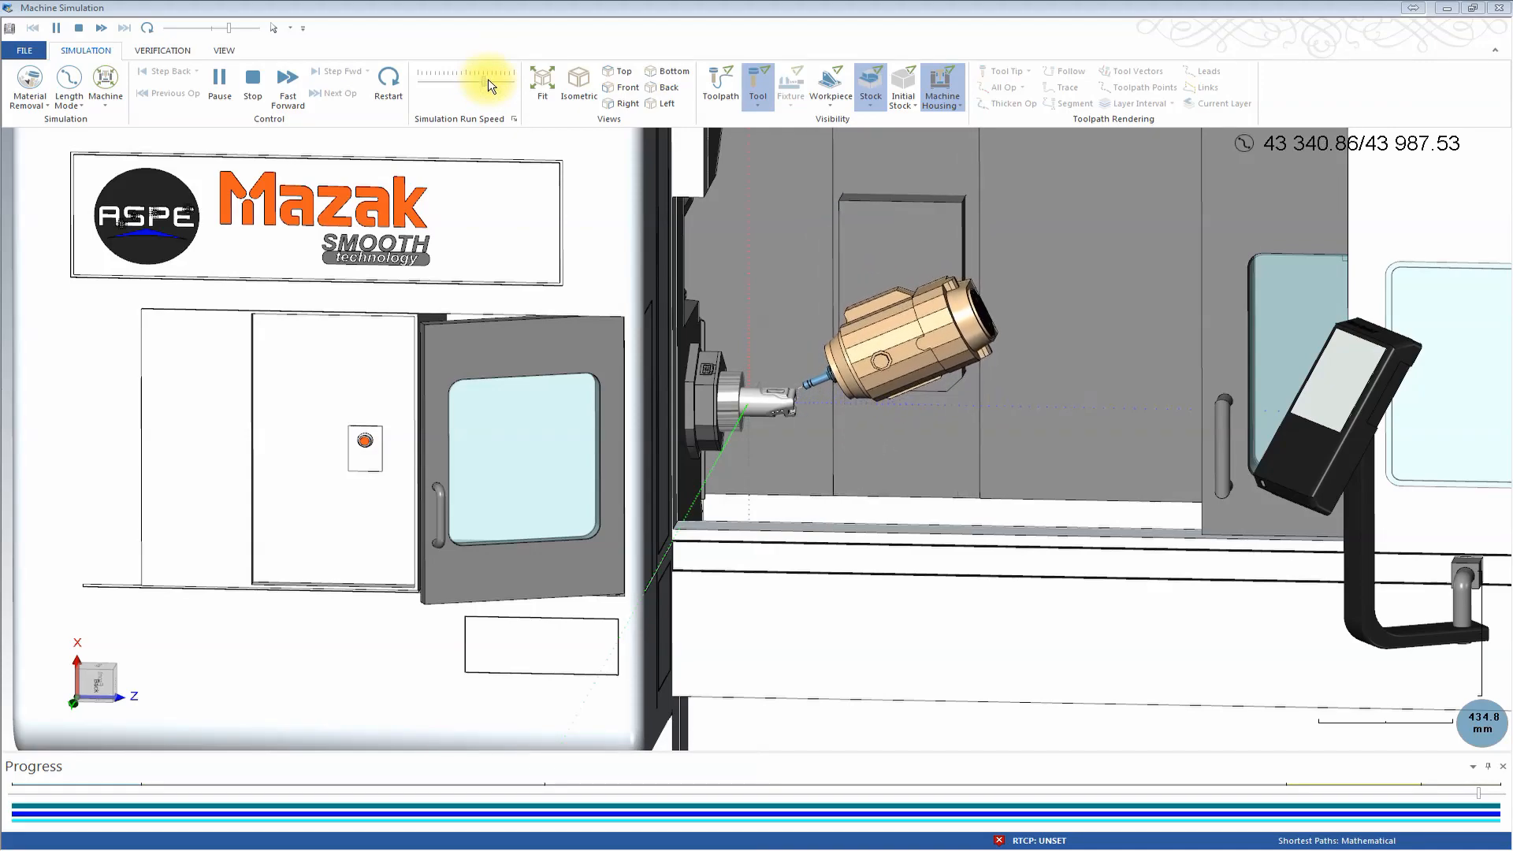